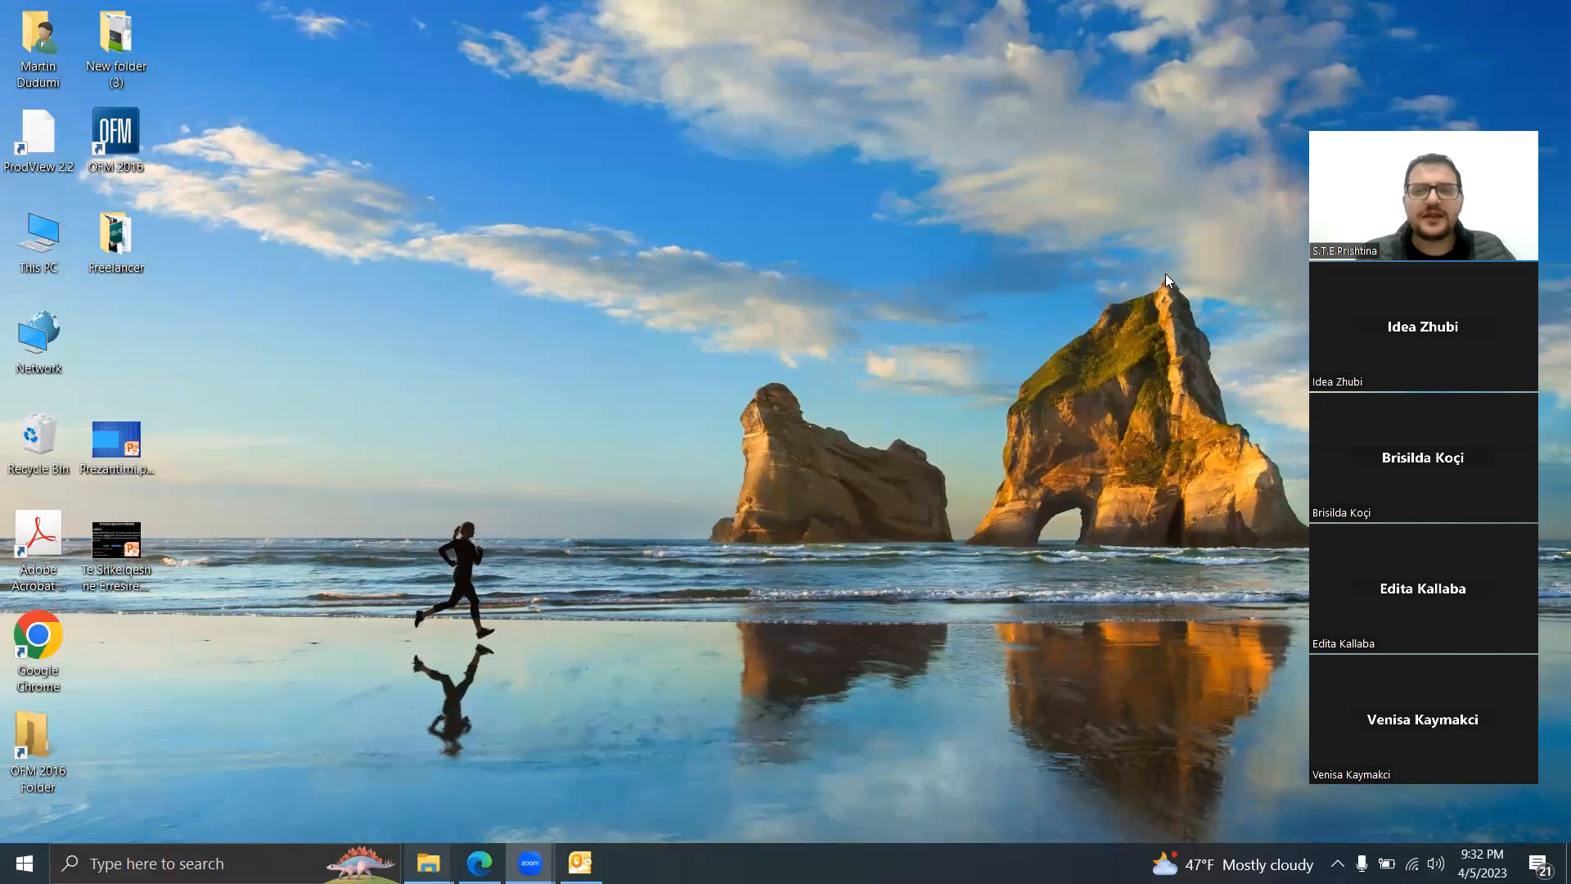
Step: Launch Microsoft Excel 2010 from the Microsoft Office folder in the Start menu's app list
{"action": "left_click", "coordinate": [1139, 286]}
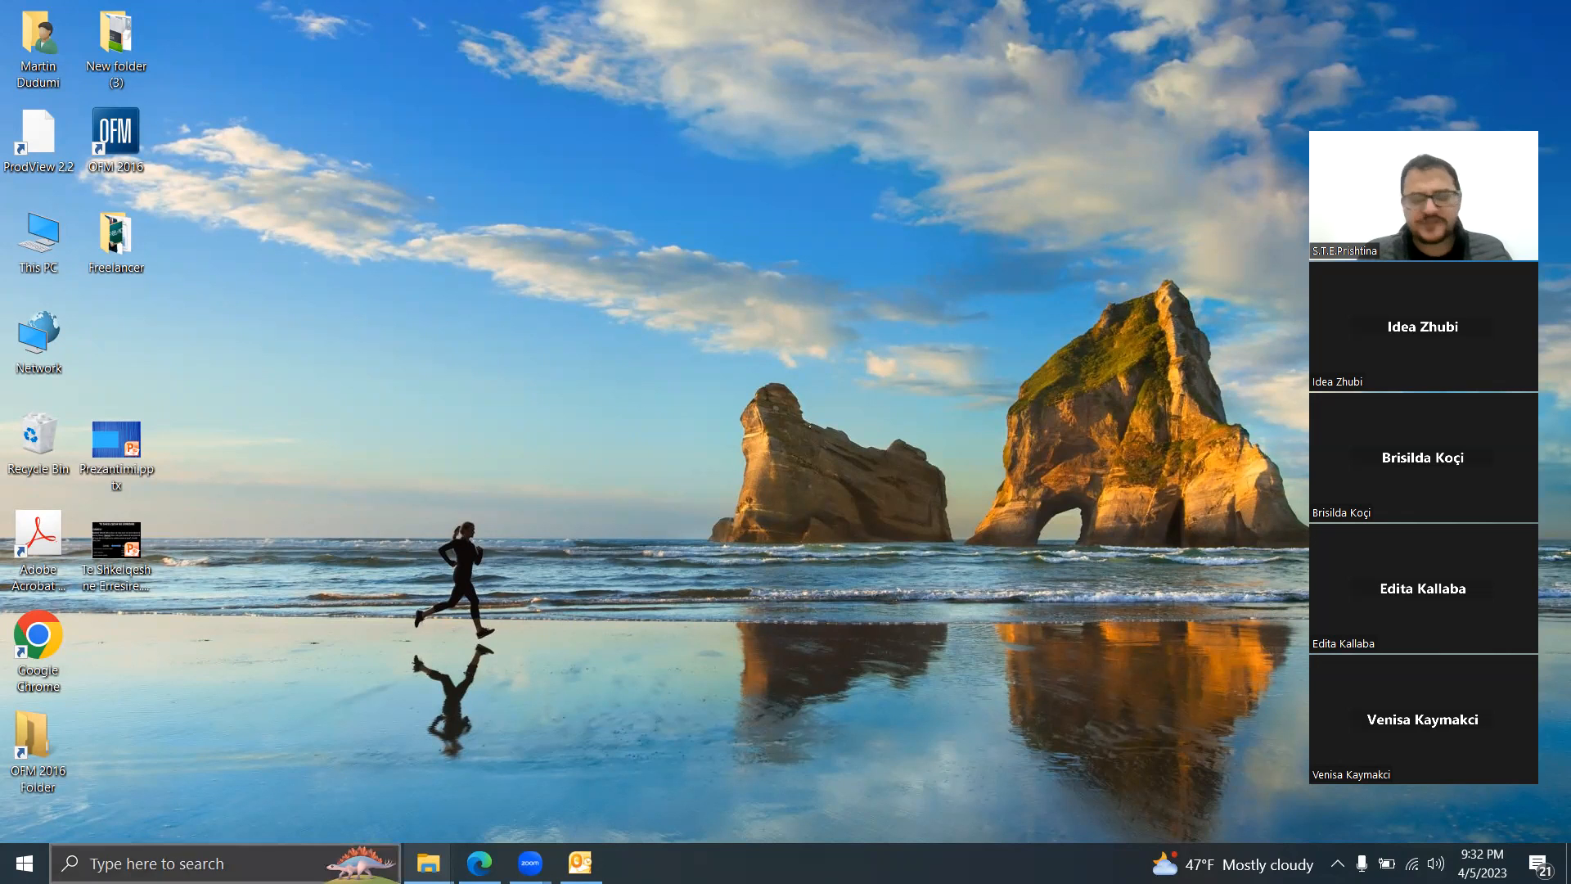
{"action": "left_click", "coordinate": [123, 863]}
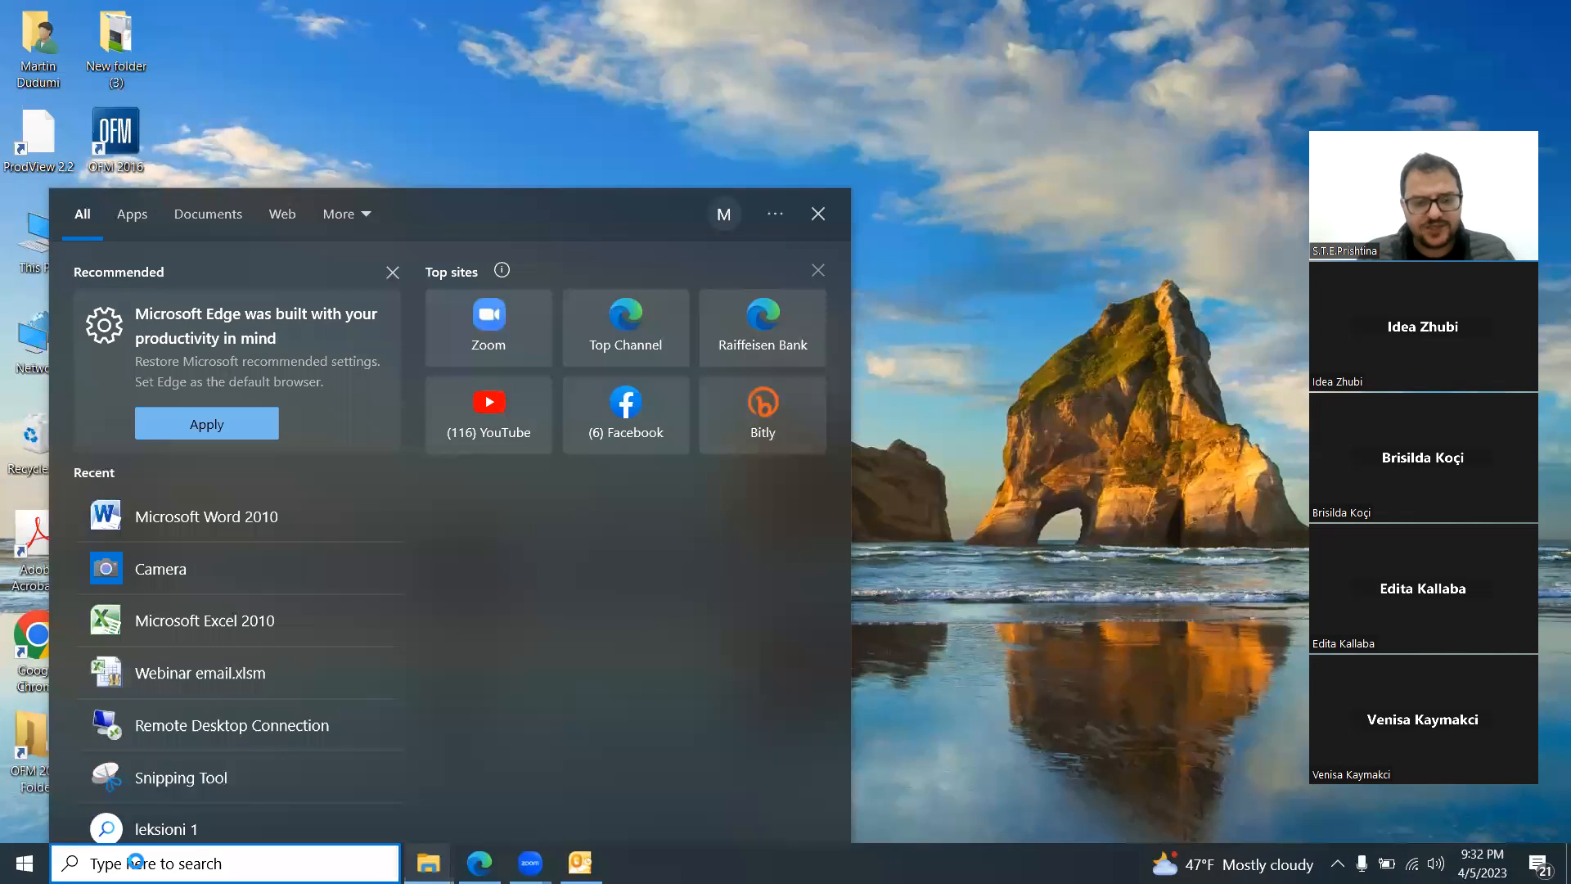
{"action": "type", "text": "offi"}
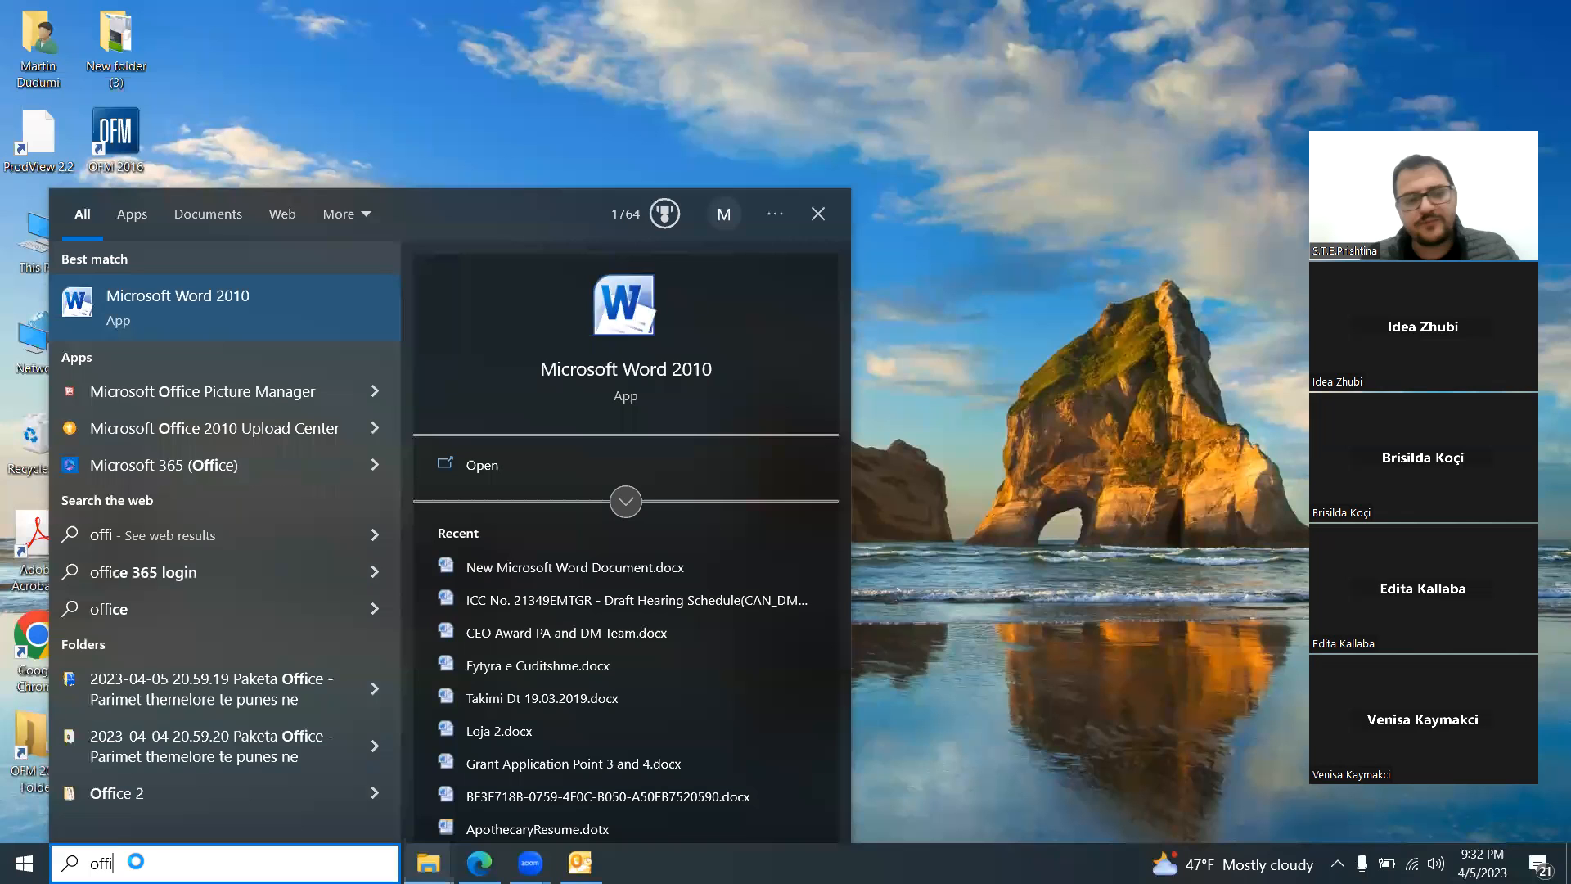
{"action": "type", "text": "ce"}
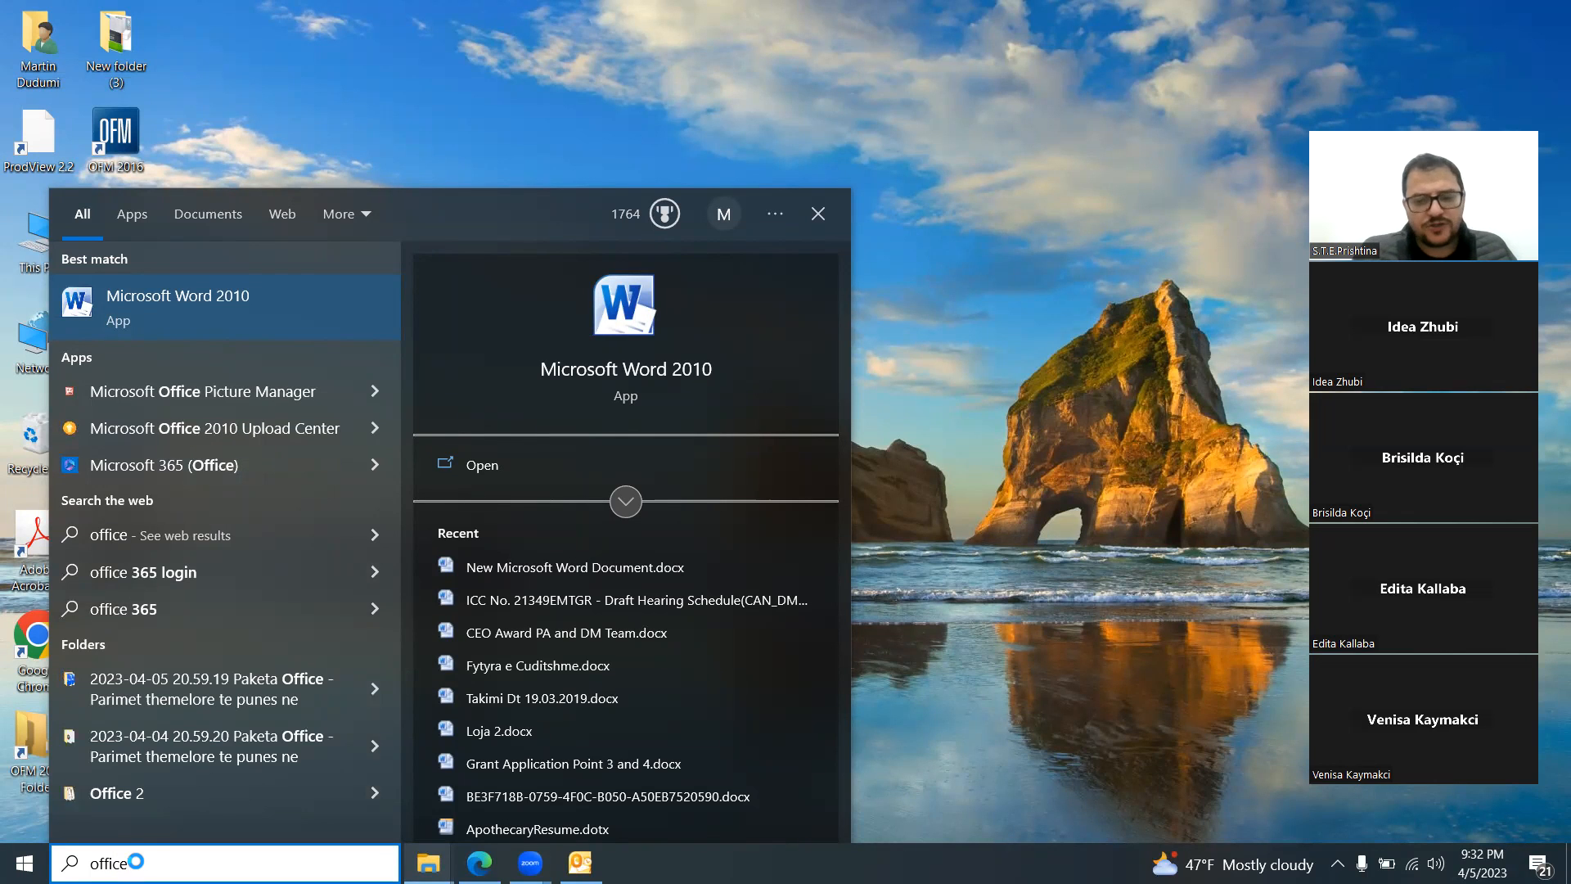
{"action": "key", "text": "BackSpace"}
{"action": "key", "text": "BackSpace"}
{"action": "key", "text": "BackSpace"}
{"action": "key", "text": "BackSpace"}
{"action": "key", "text": "BackSpace"}
{"action": "key", "text": "BackSpace"}
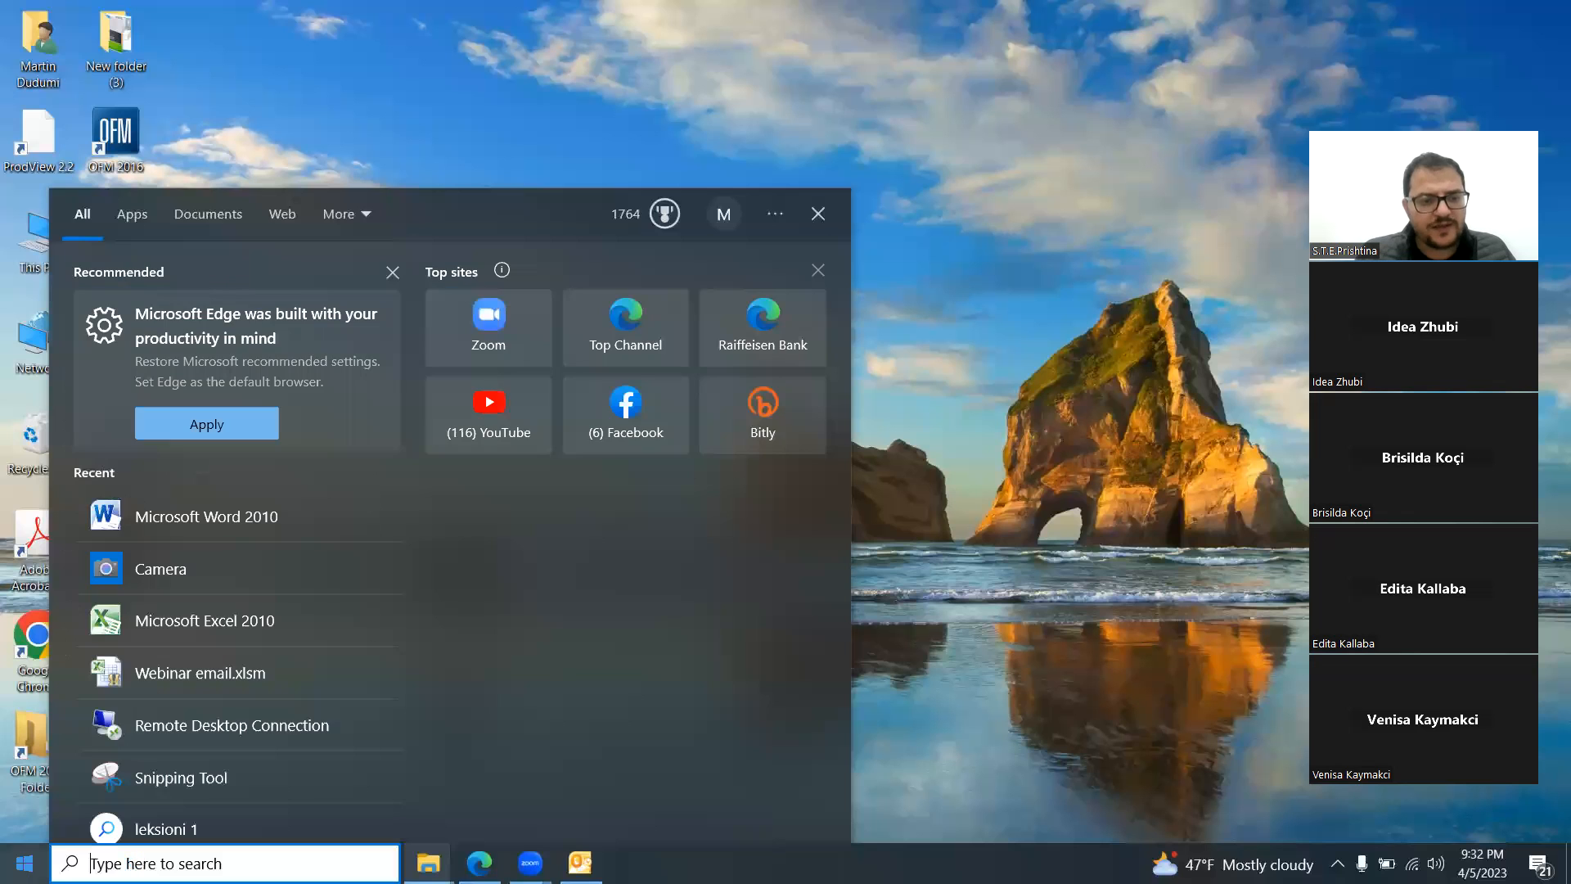
{"action": "left_click", "coordinate": [25, 863]}
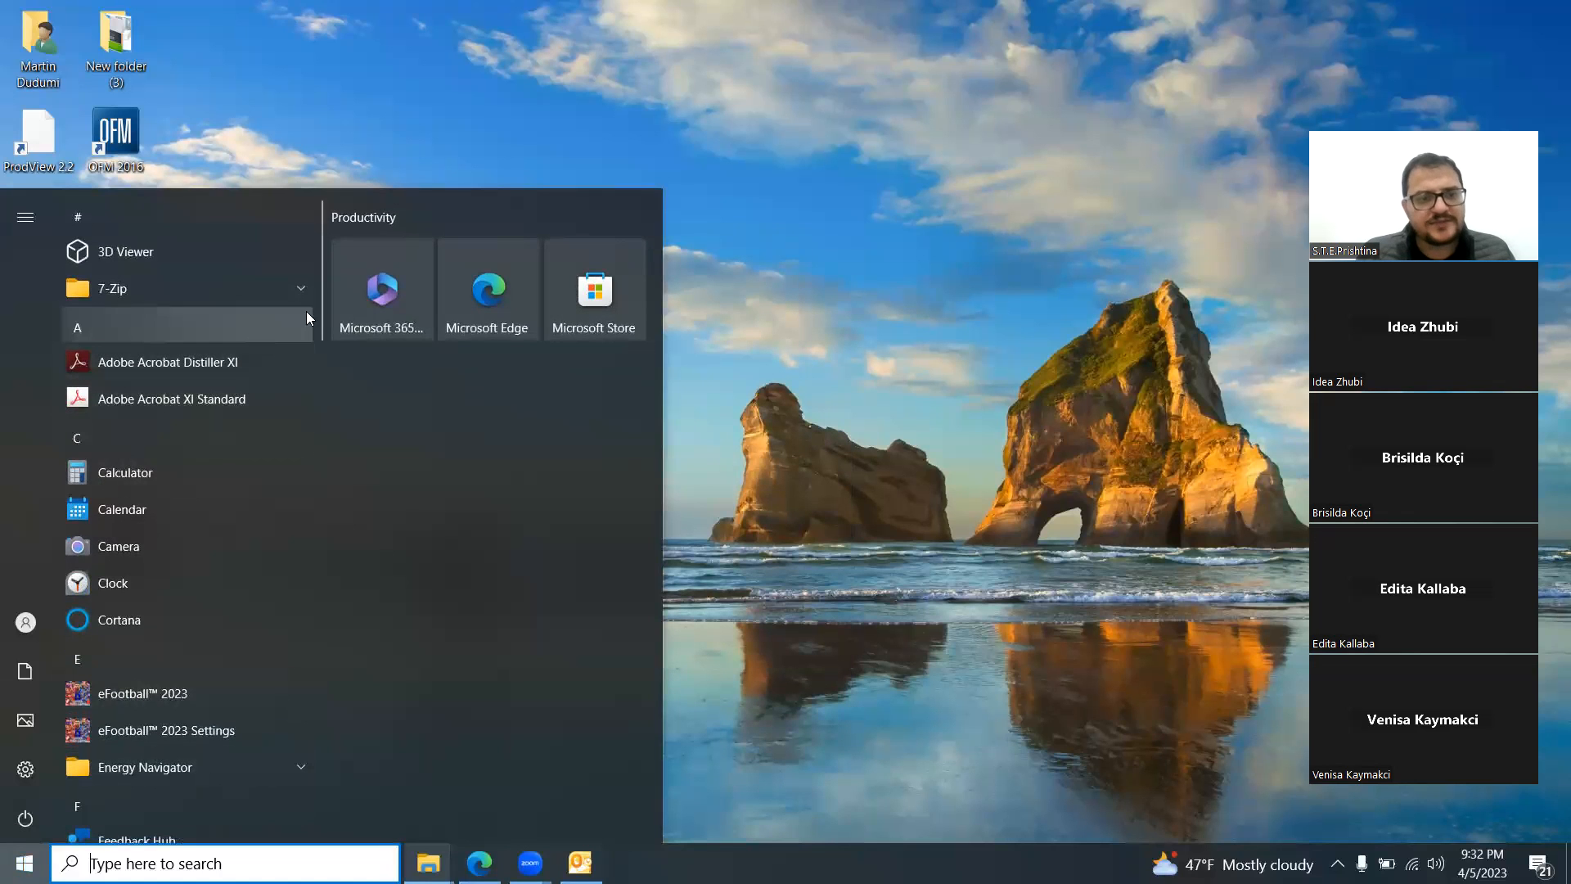
{"action": "left_click_drag", "start_coordinate": [321, 309], "coordinate": [308, 488]}
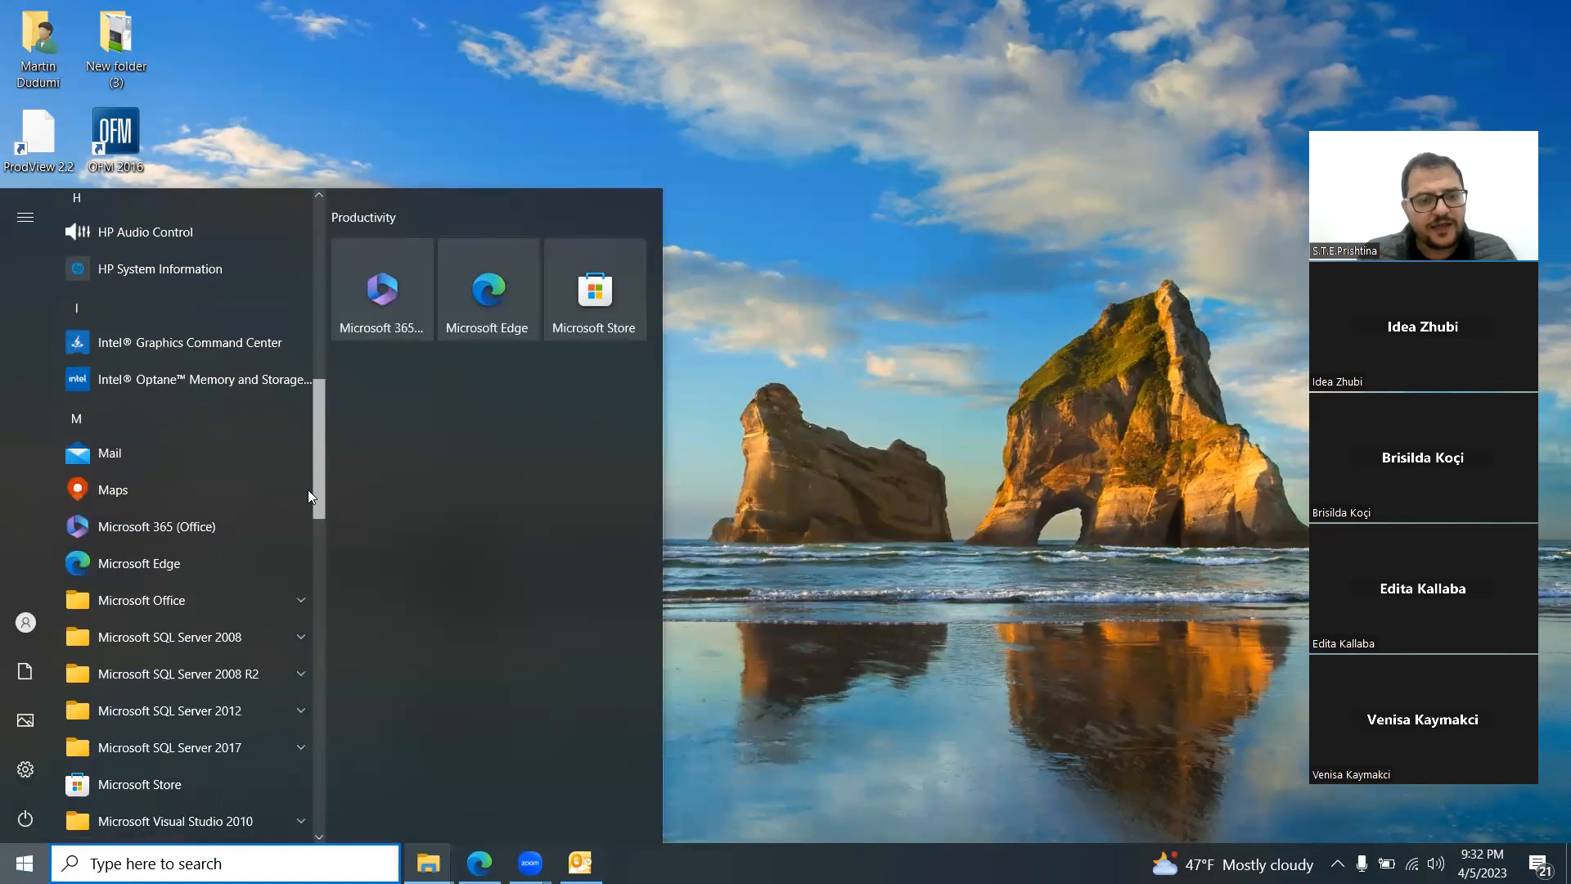
{"action": "left_click", "coordinate": [183, 601]}
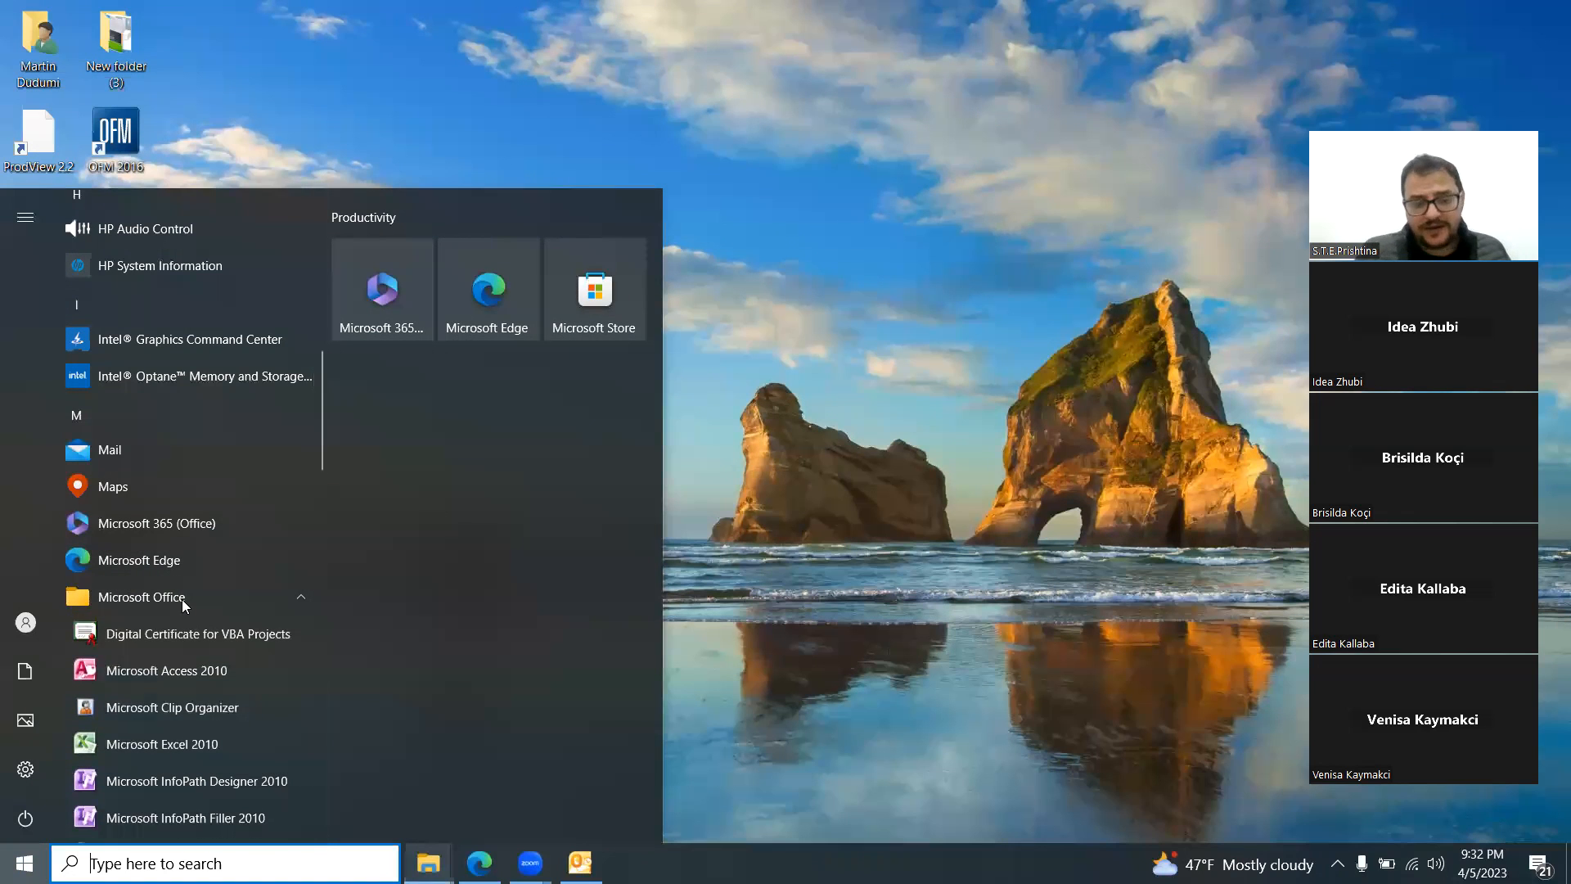
{"action": "left_click", "coordinate": [182, 735]}
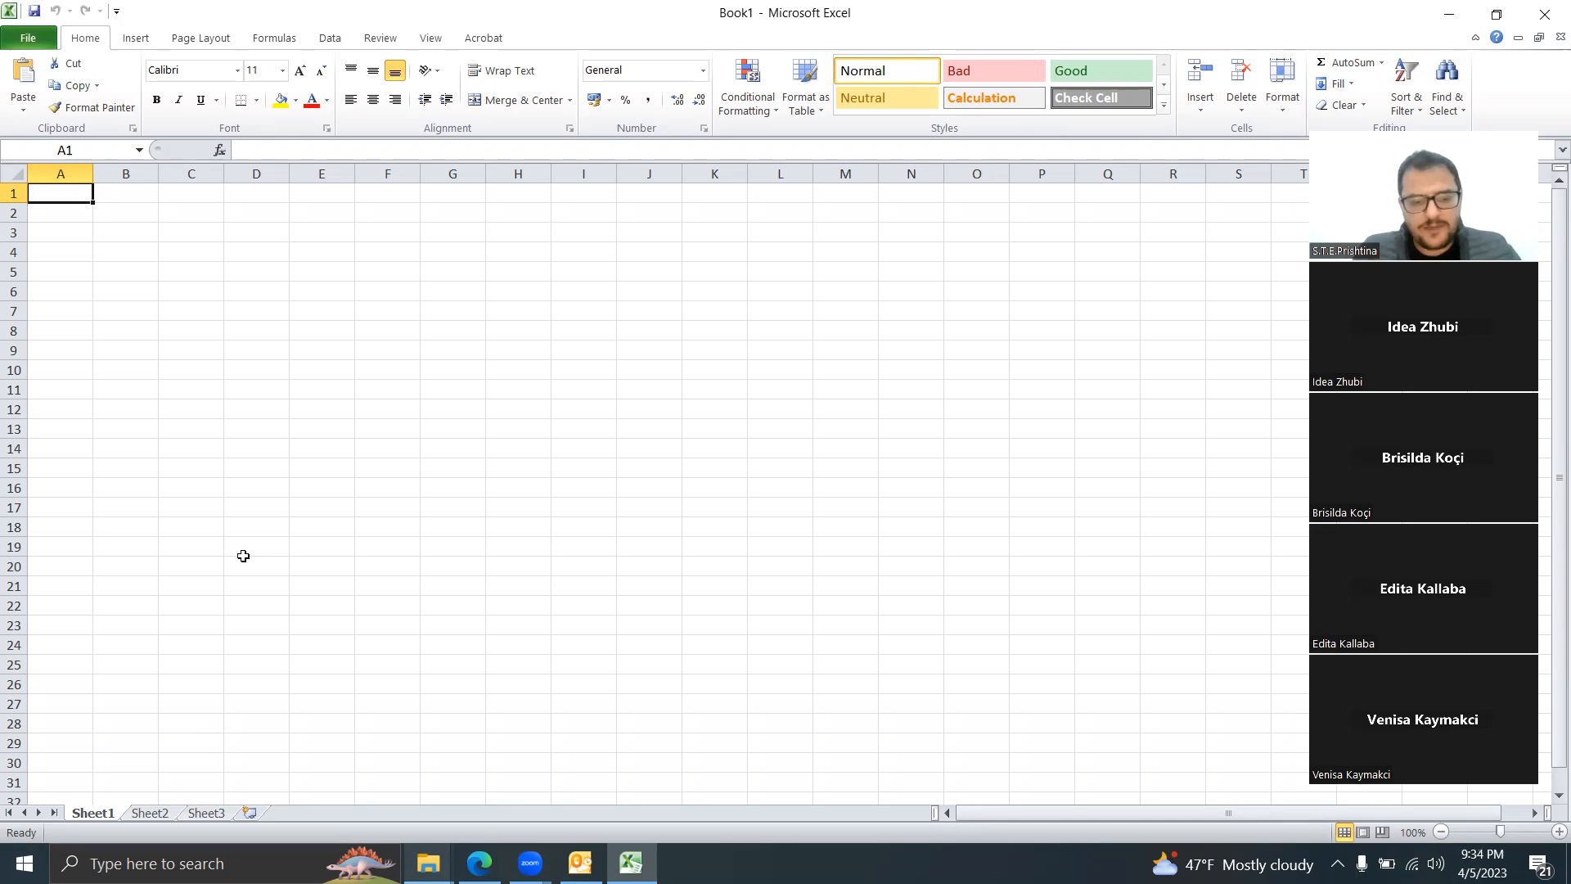
Step: Enter the headings Emri, Mbiemri, Paga and Muaji into cells A1 through D1
{"action": "type", "text": "Emri"}
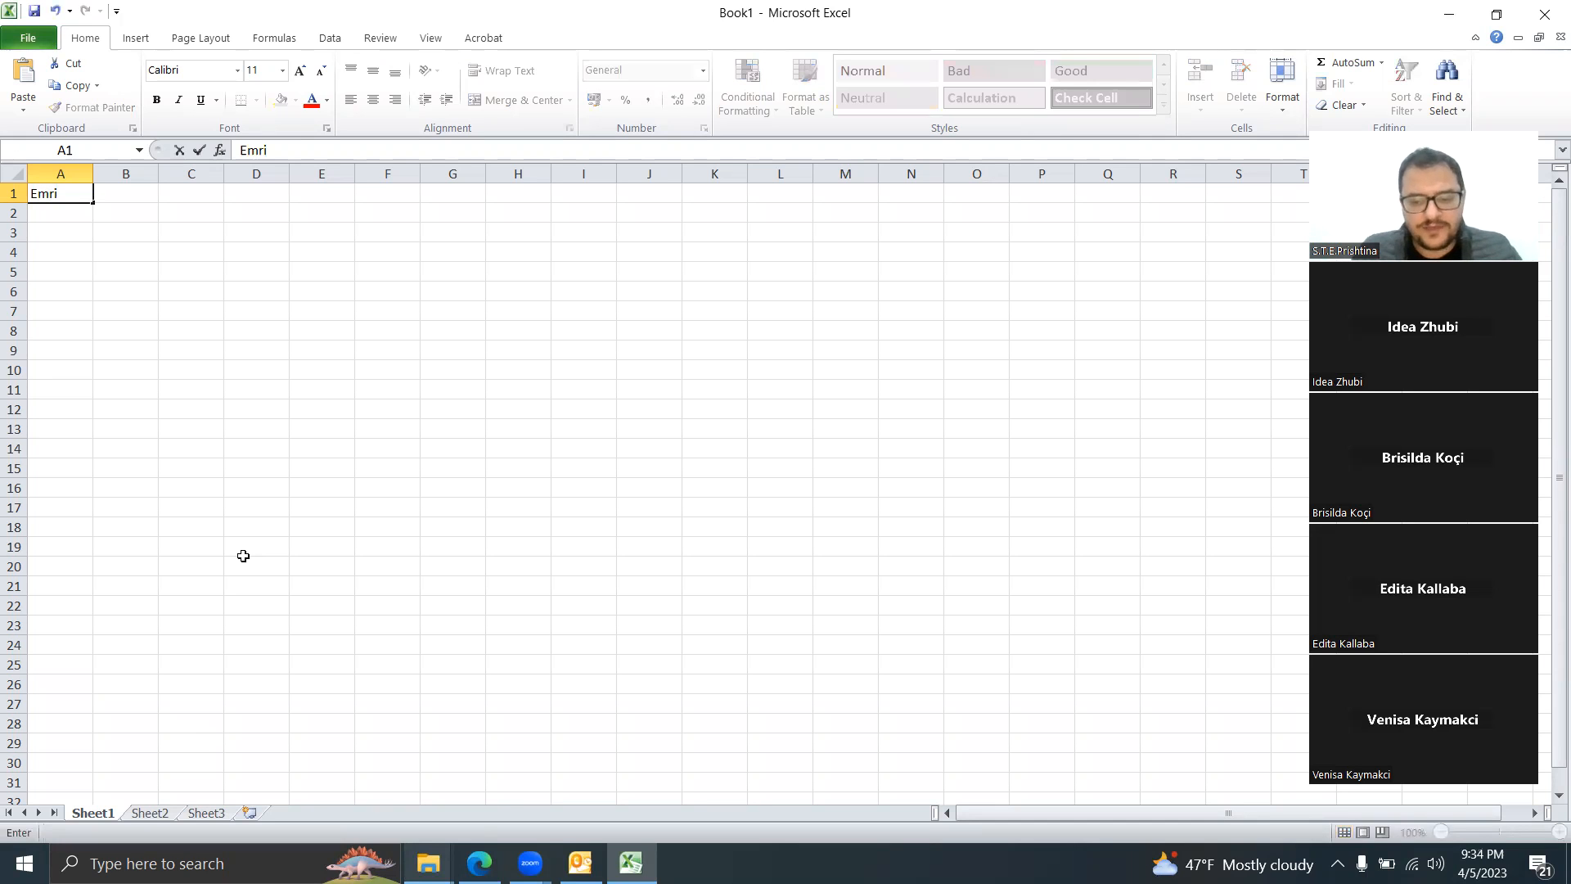
{"action": "key", "text": "Tab"}
{"action": "type", "text": "Mb"}
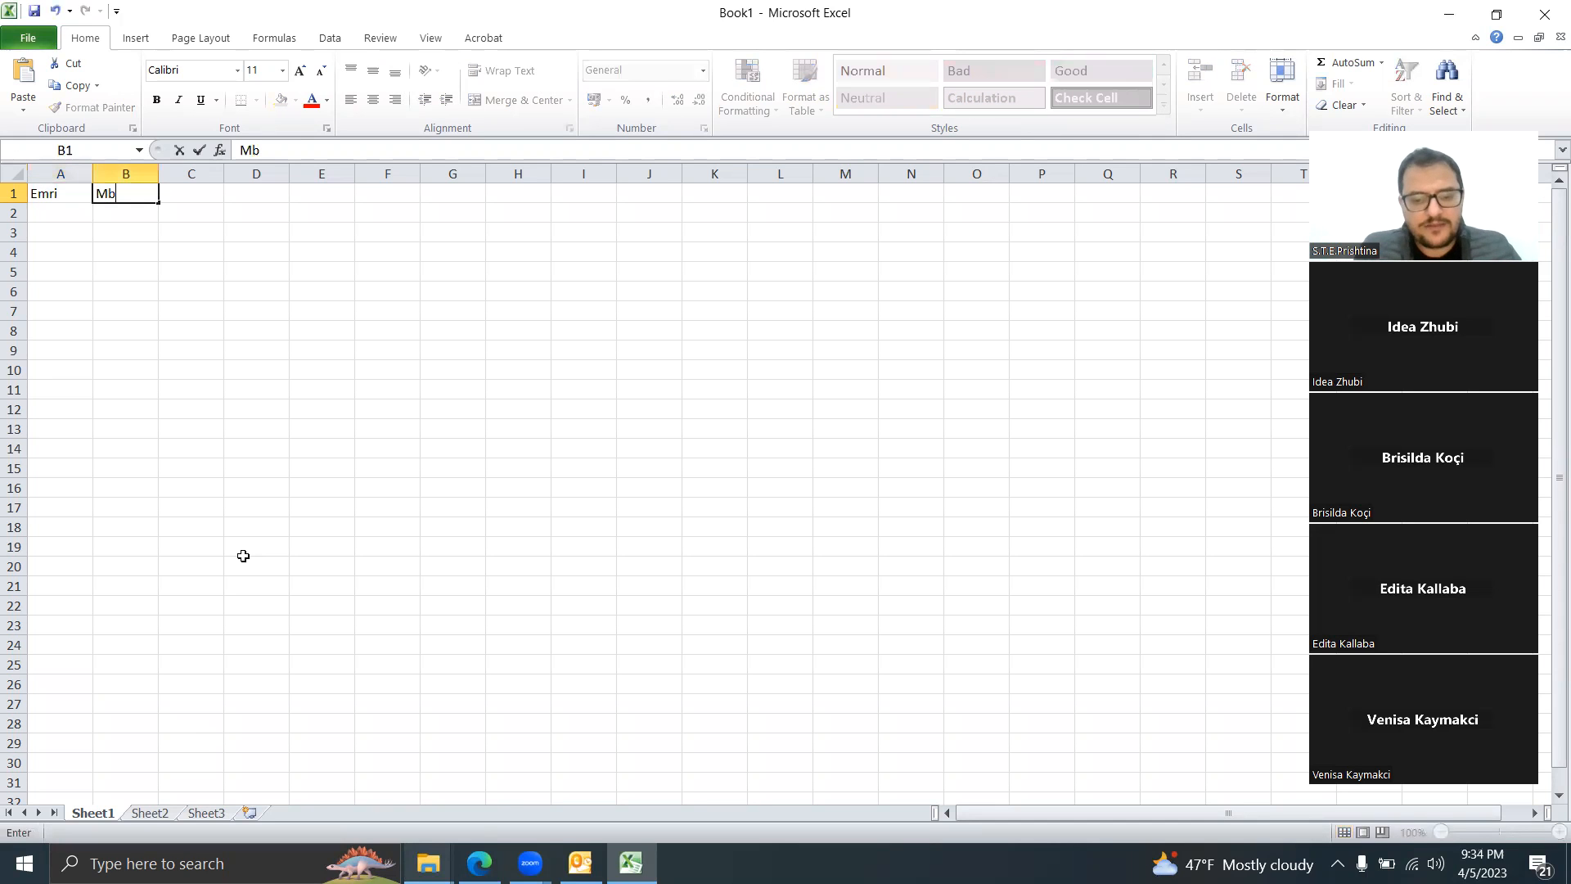
{"action": "type", "text": "iemri"}
{"action": "key", "text": "Tab"}
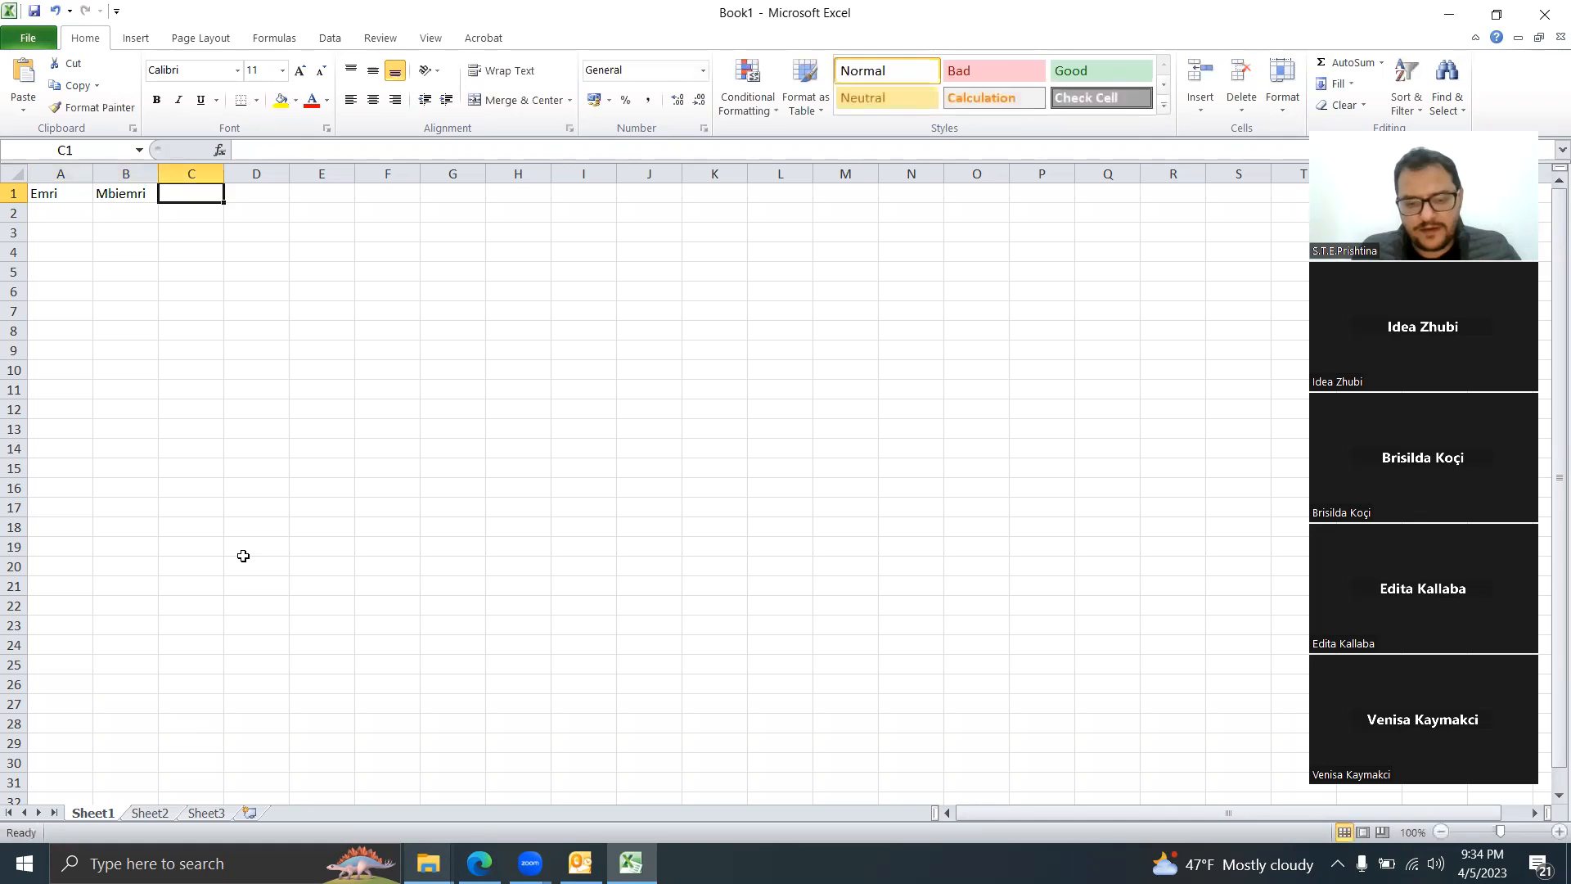
{"action": "type", "text": "Paga"}
{"action": "key", "text": "Tab"}
{"action": "type", "text": "Muaji"}
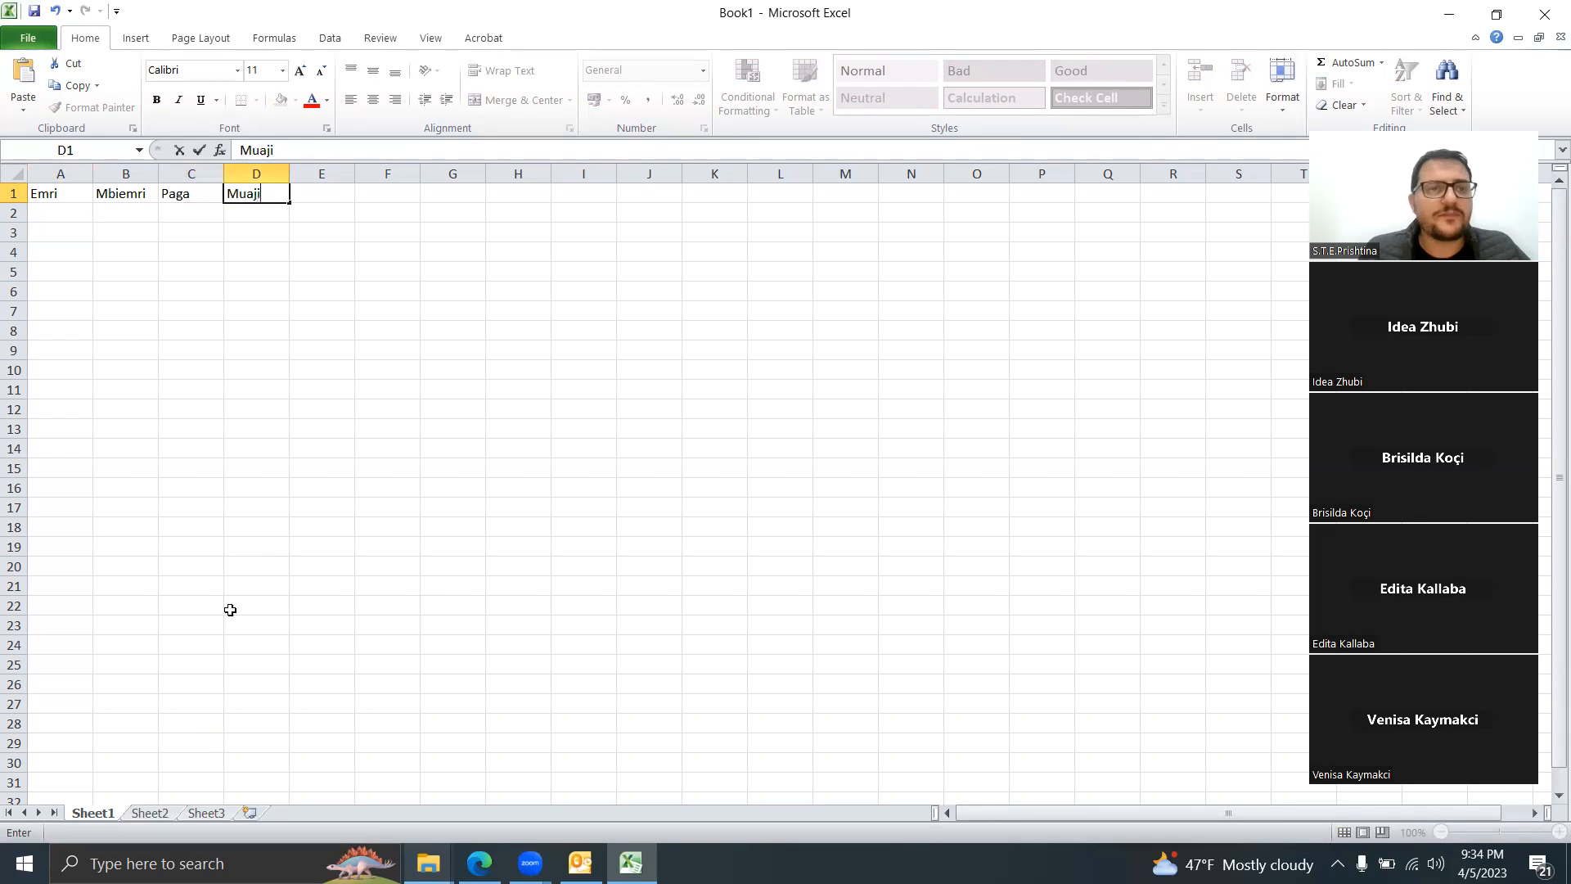
{"action": "left_click", "coordinate": [246, 314]}
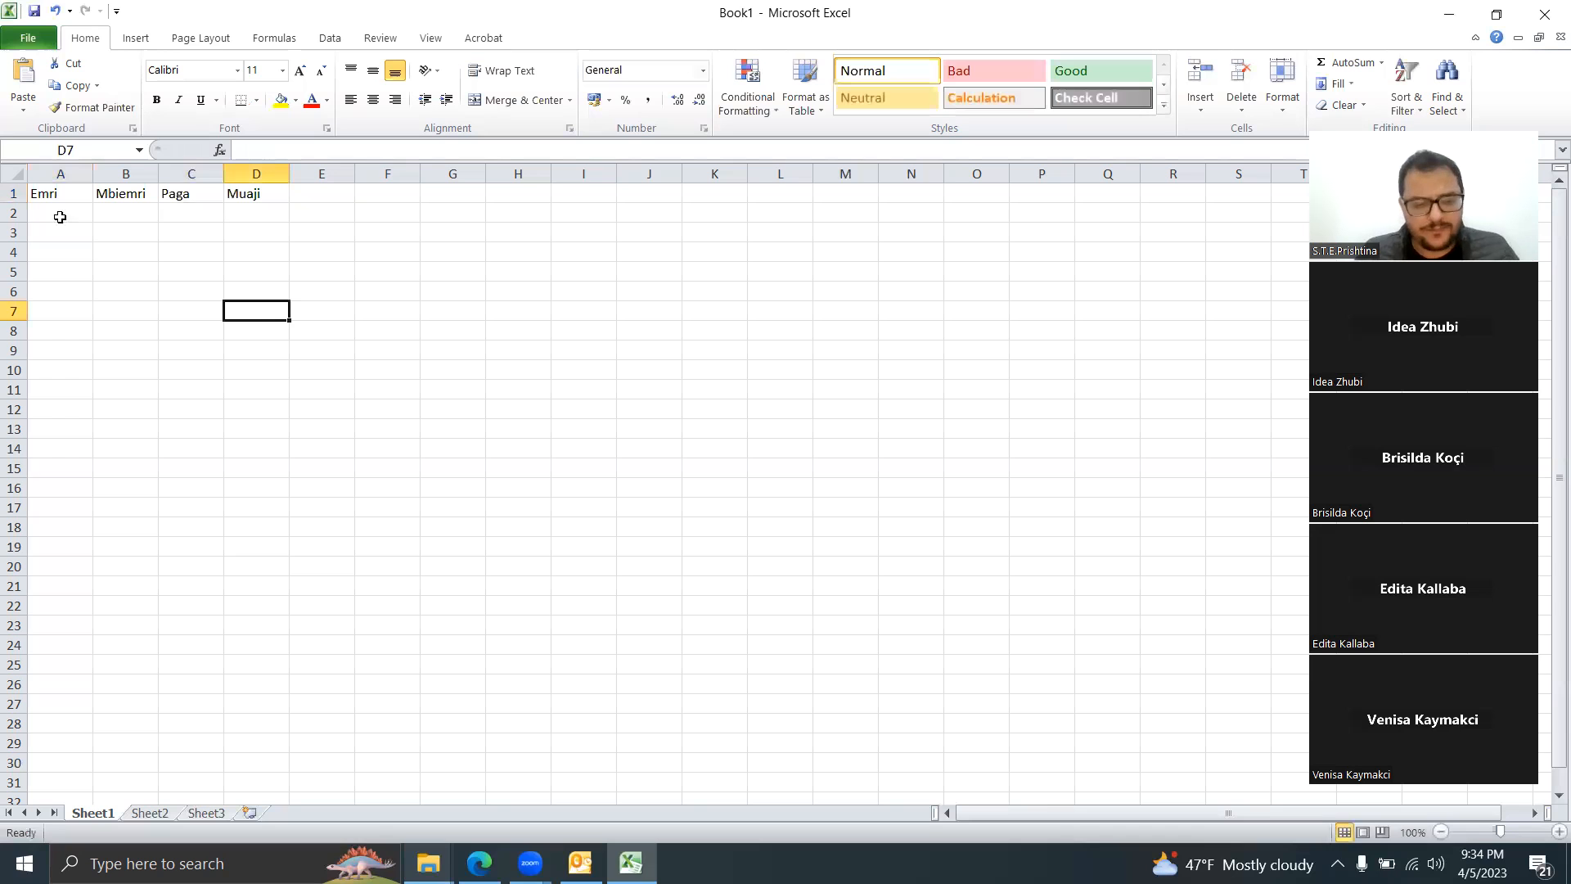
{"action": "left_click", "coordinate": [60, 216]}
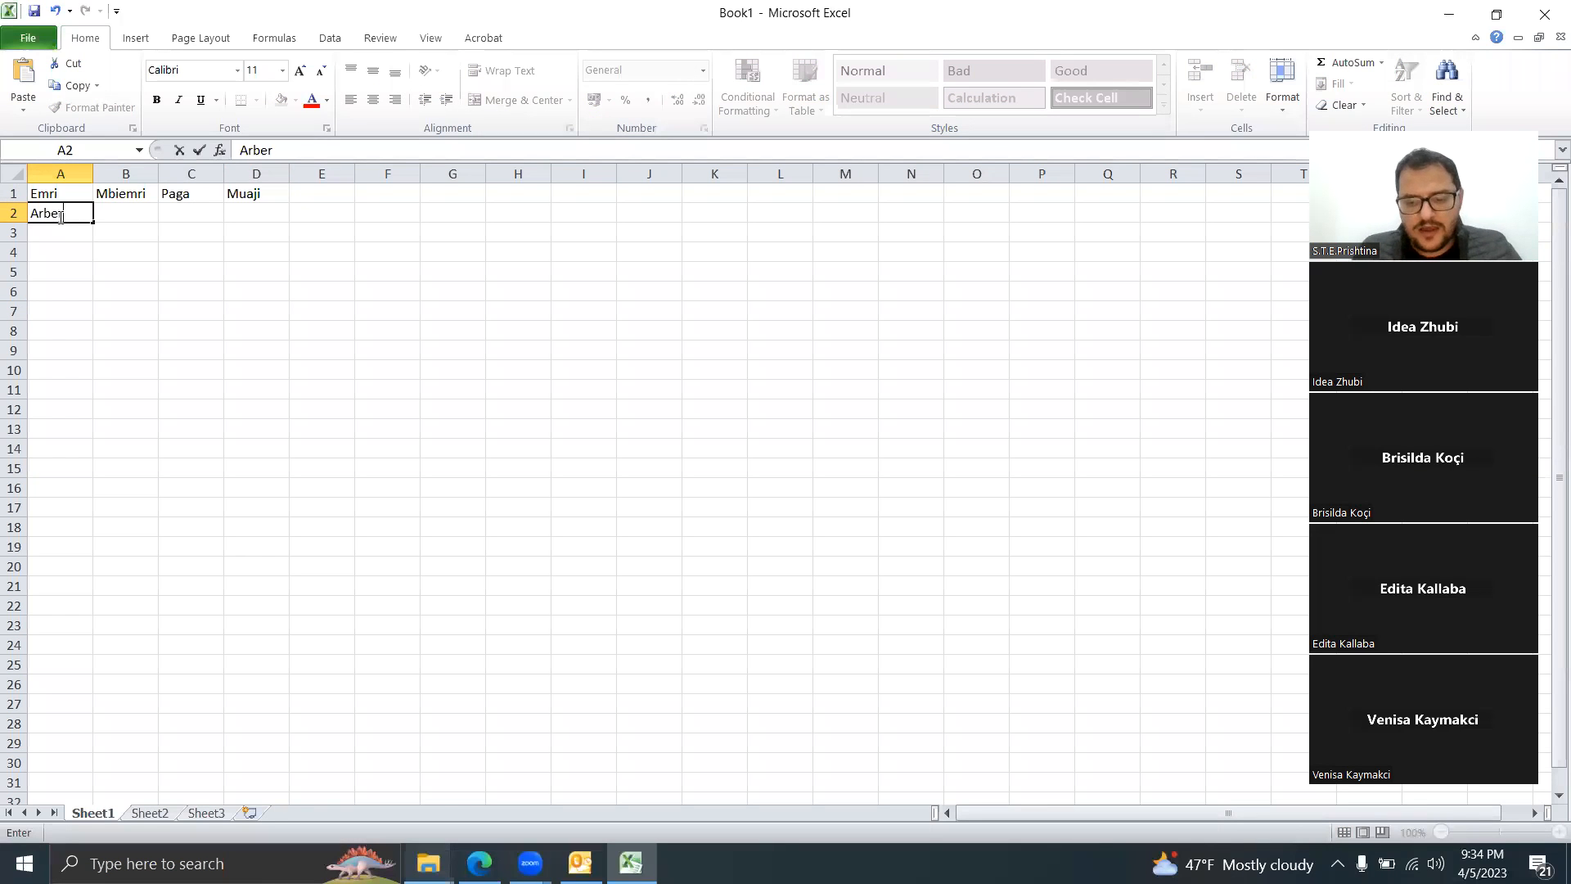
{"action": "key", "text": "Tab"}
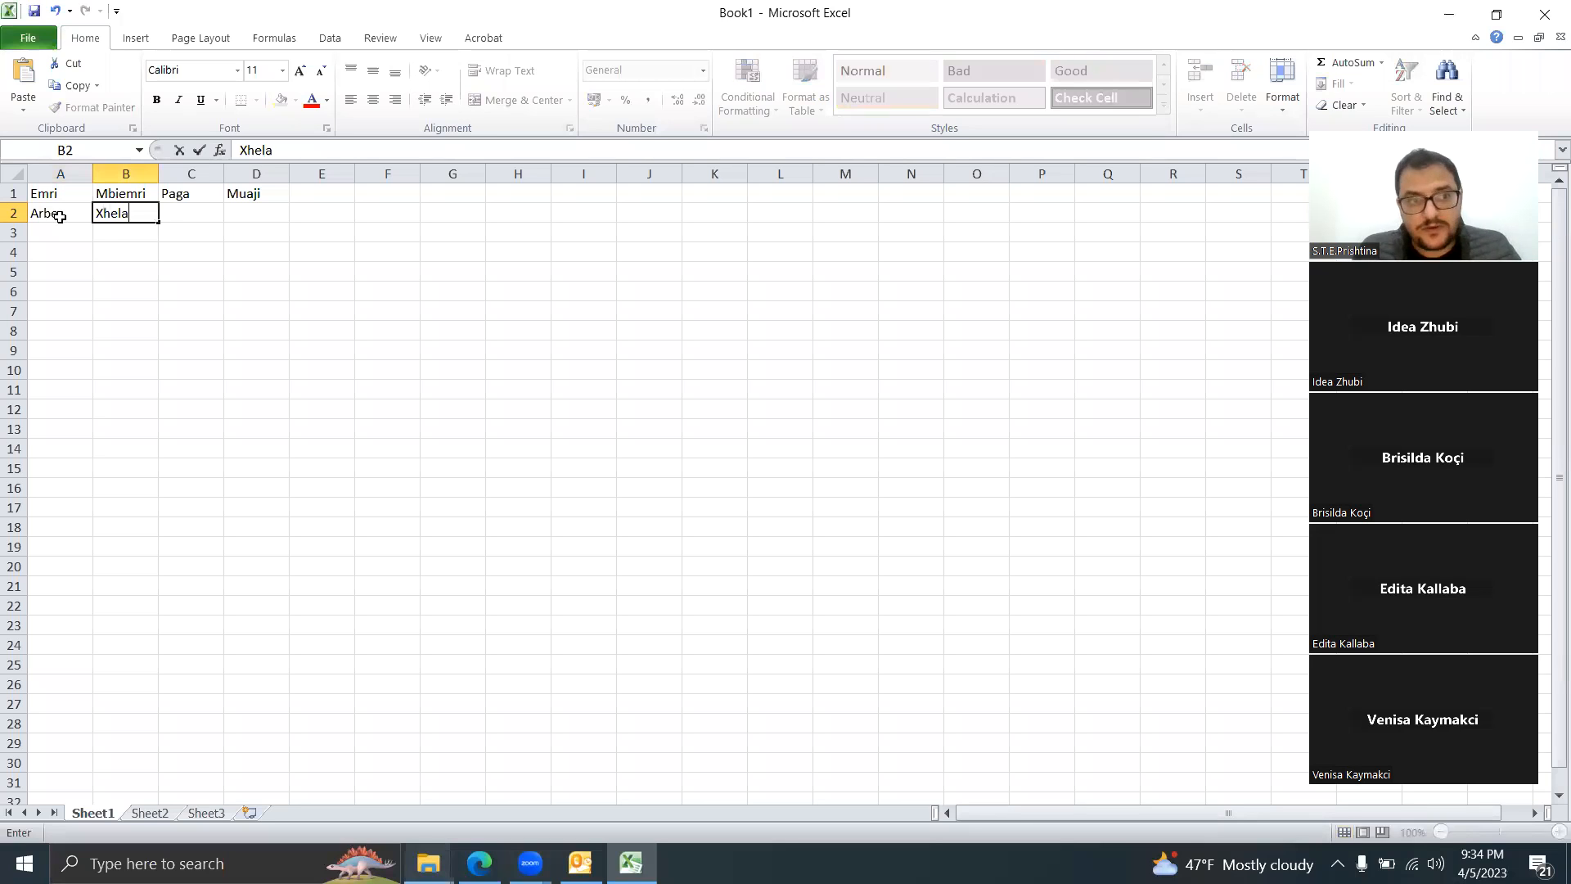
{"action": "key", "text": "Return"}
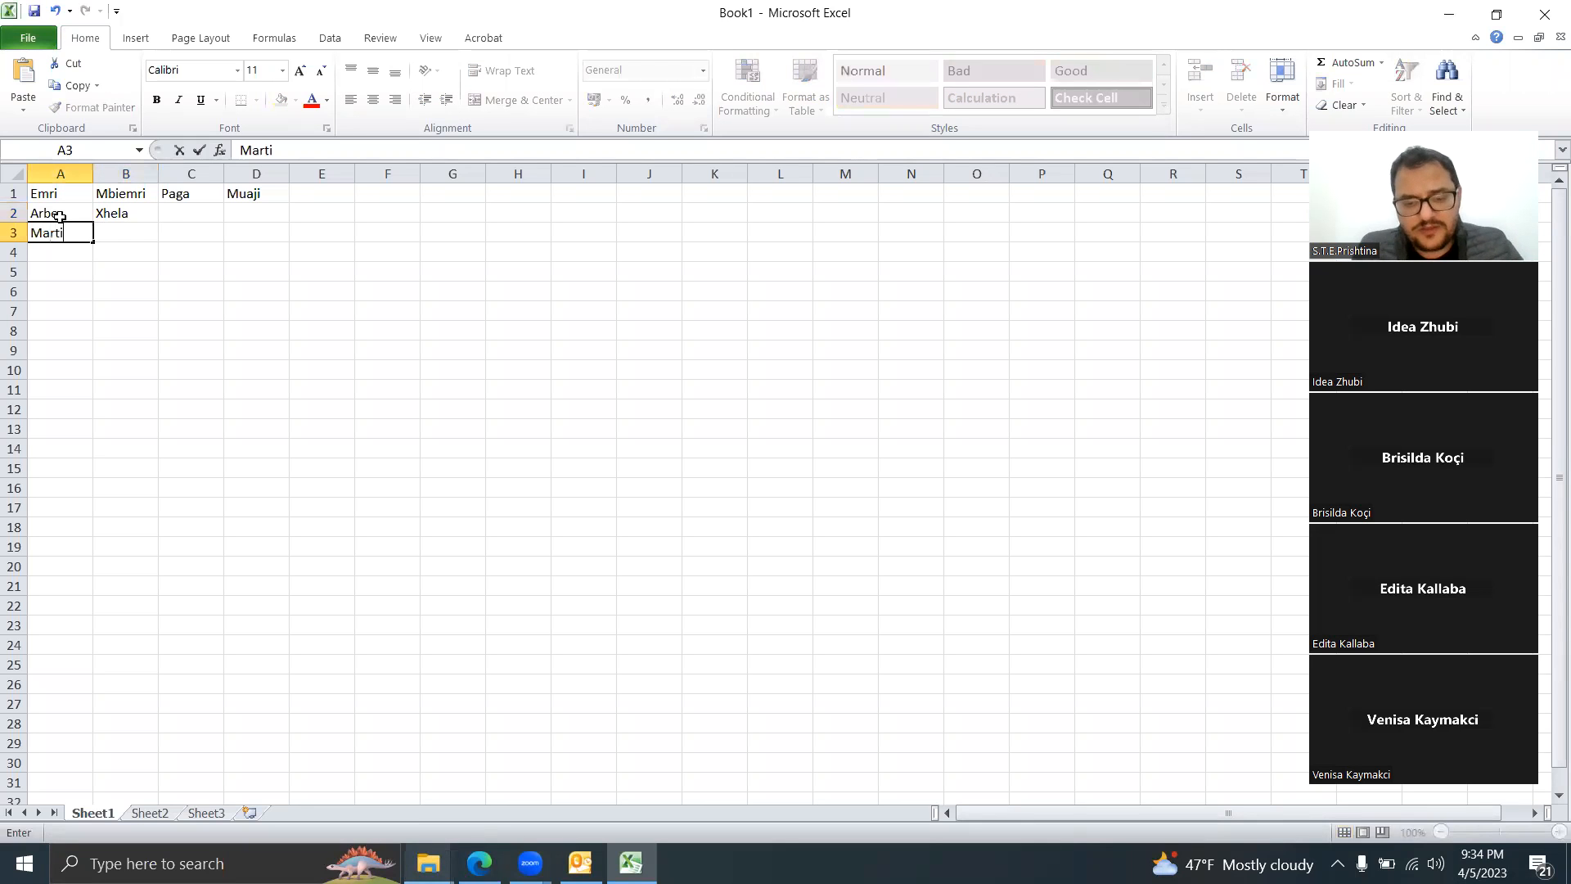
{"action": "key", "text": "Tab"}
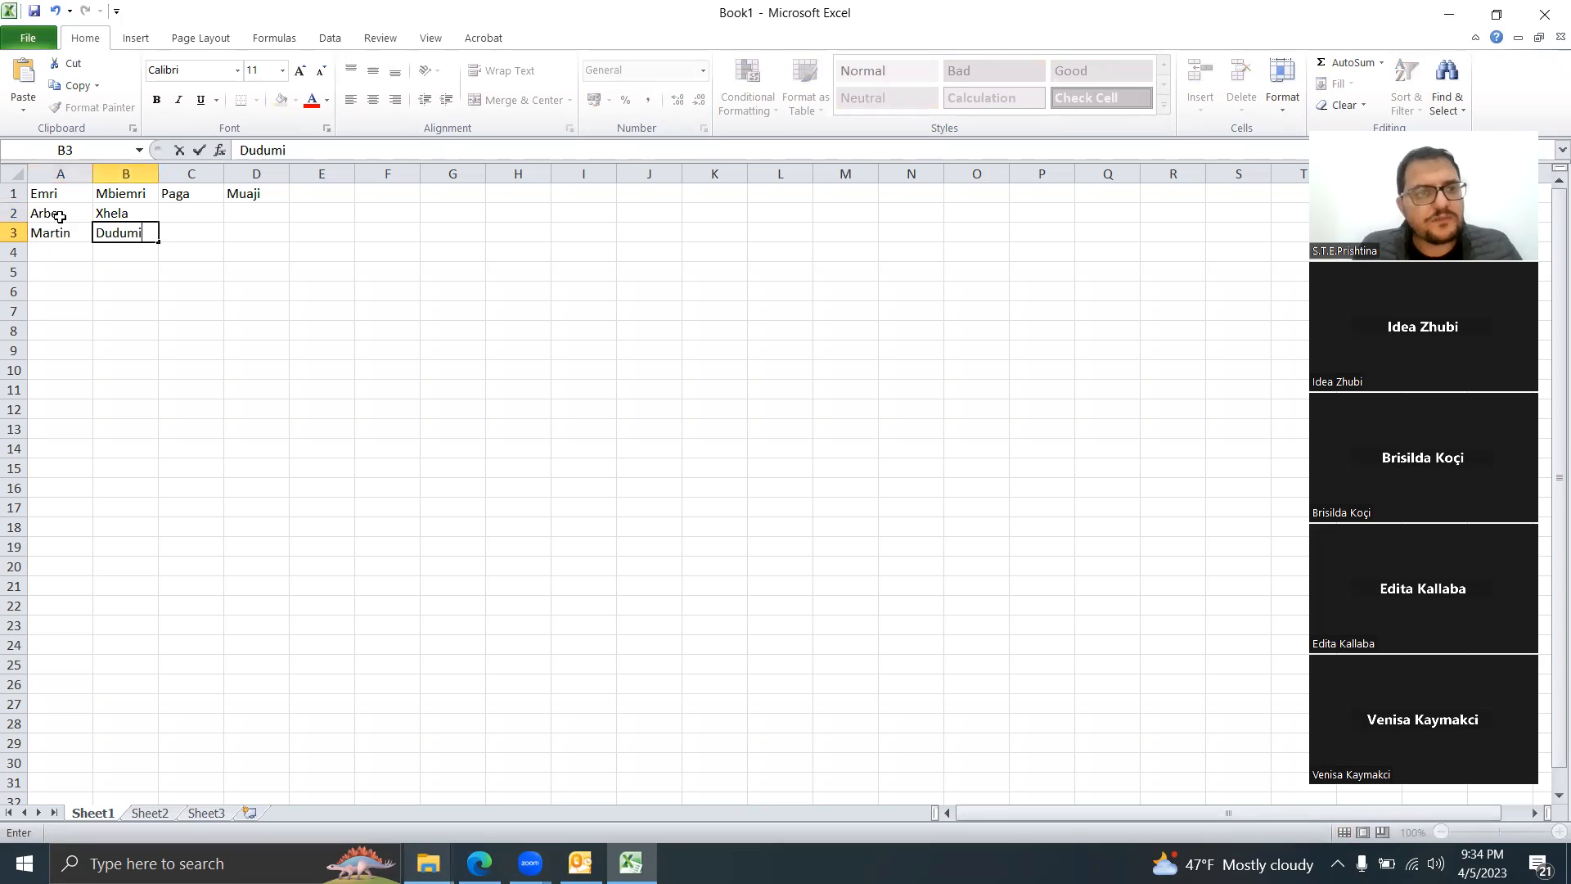
{"action": "key", "text": "Return"}
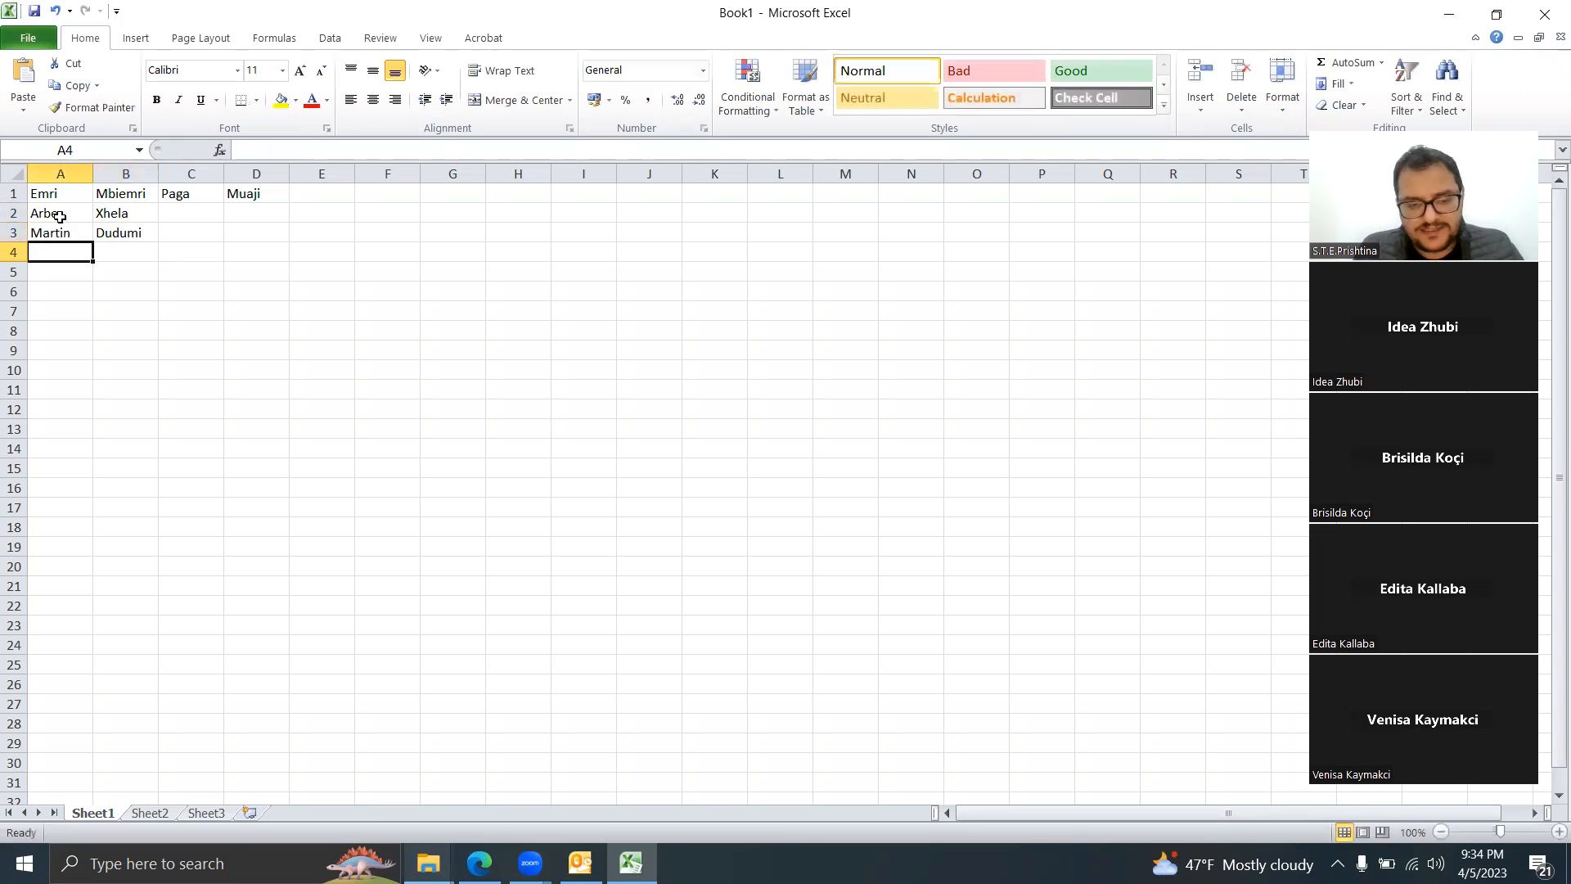
{"action": "type", "text": "S"}
{"action": "key", "text": "BackSpace"}
{"action": "key", "text": "Tab"}
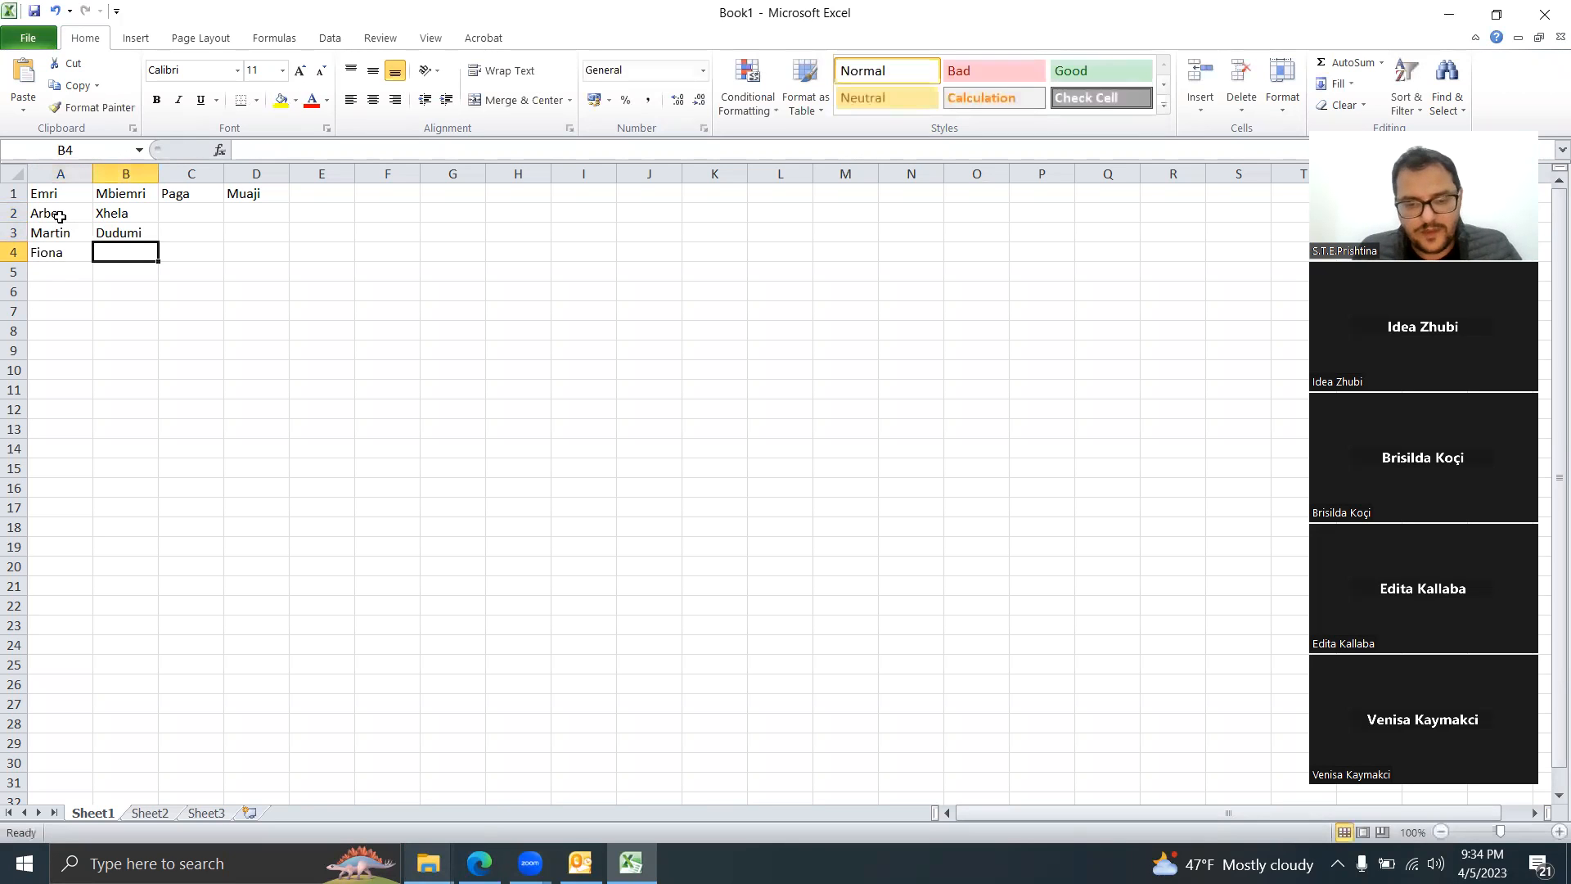
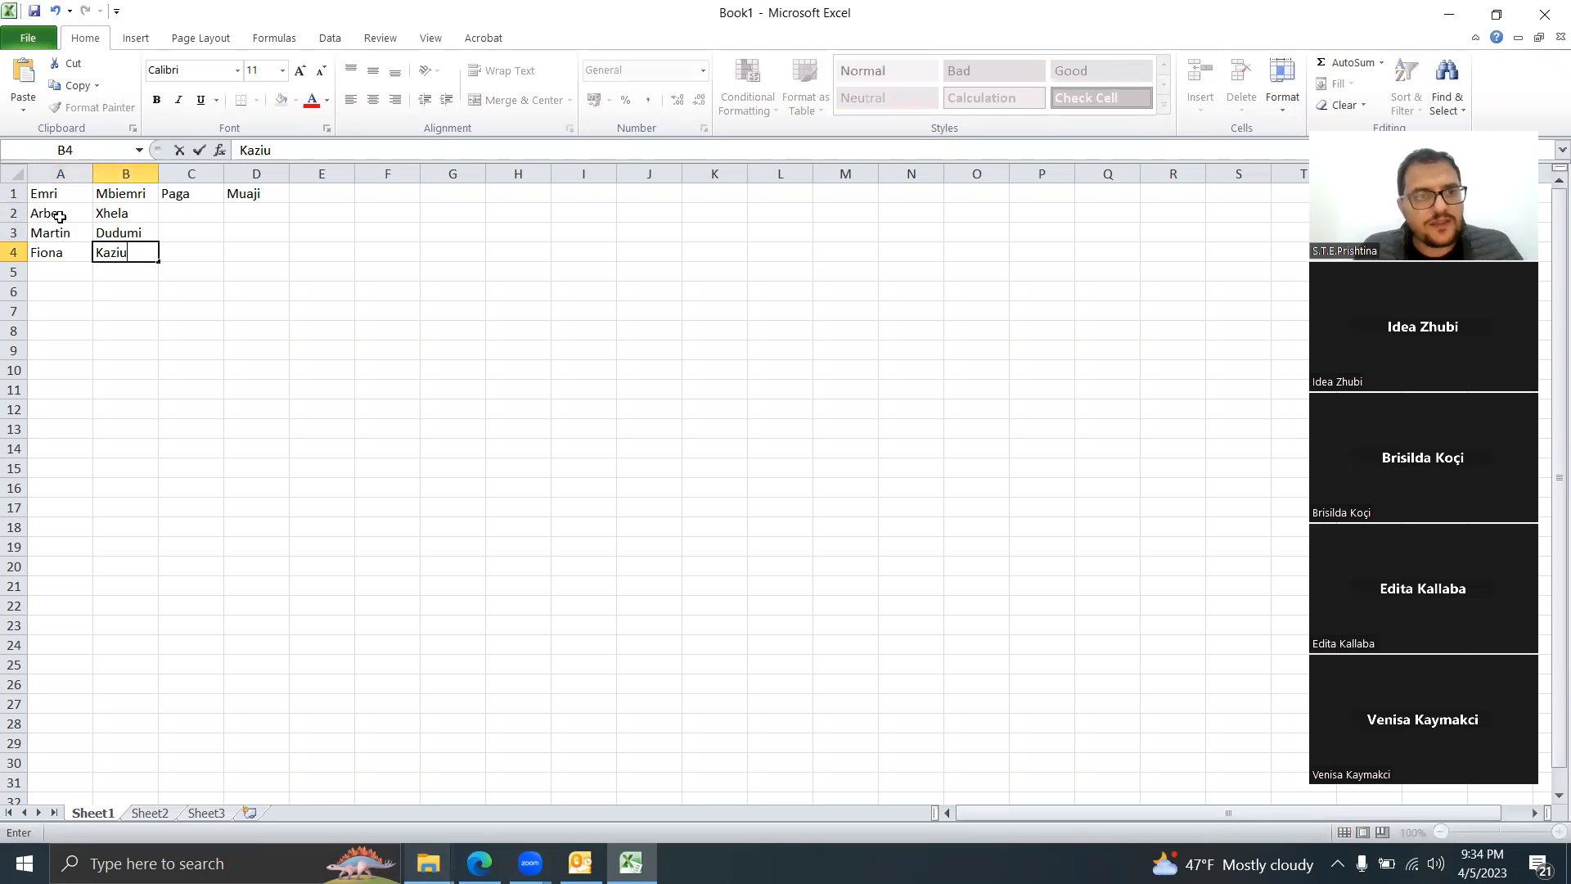
{"action": "key", "text": "Return"}
{"action": "key", "text": "Left"}
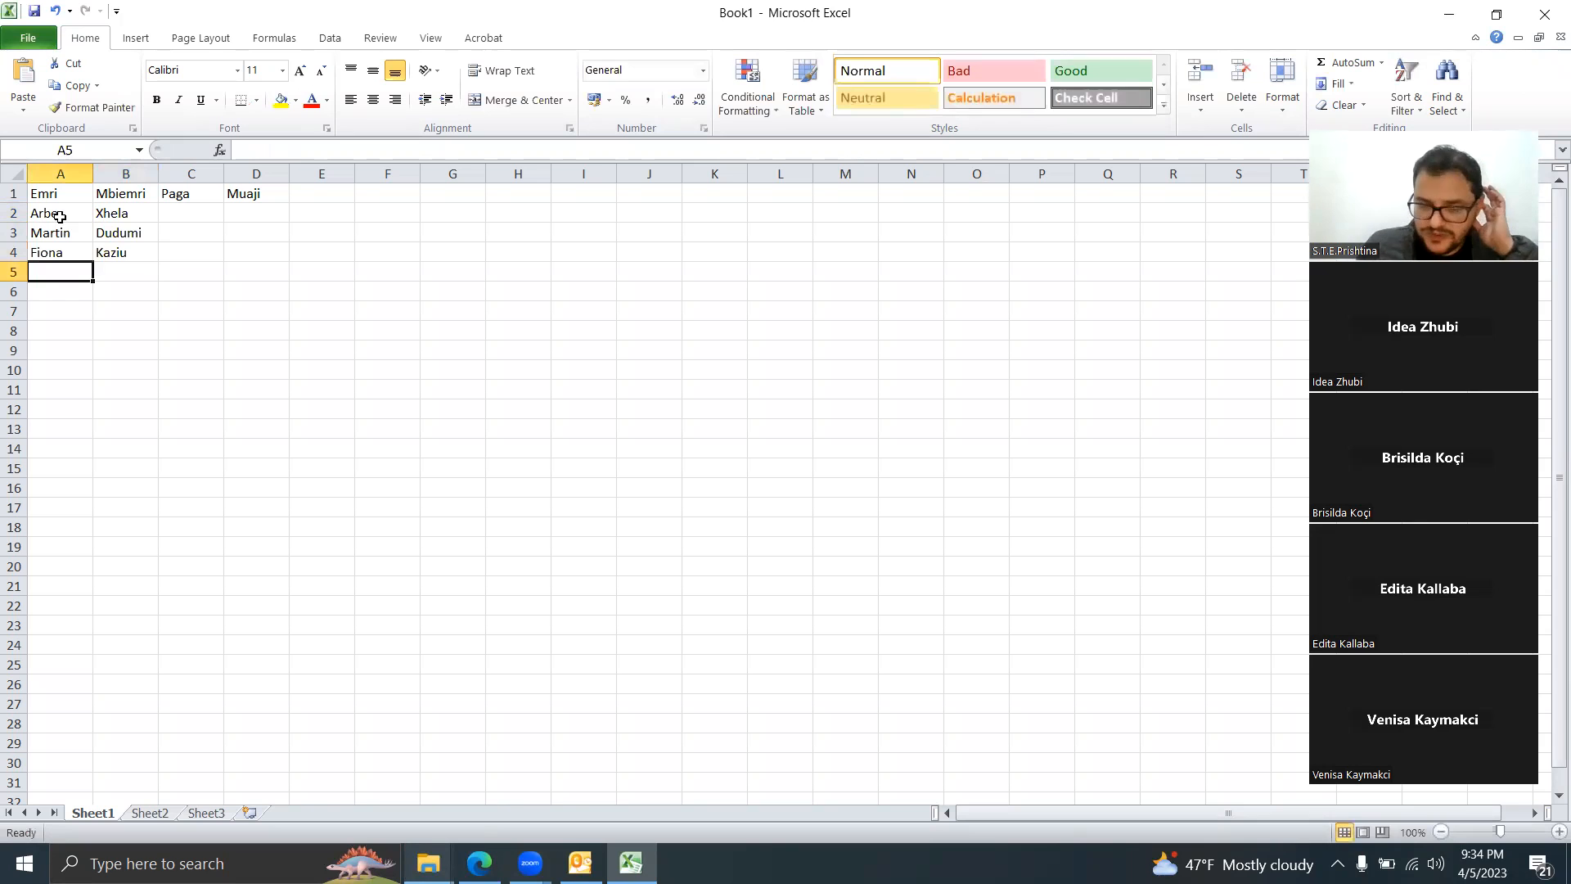
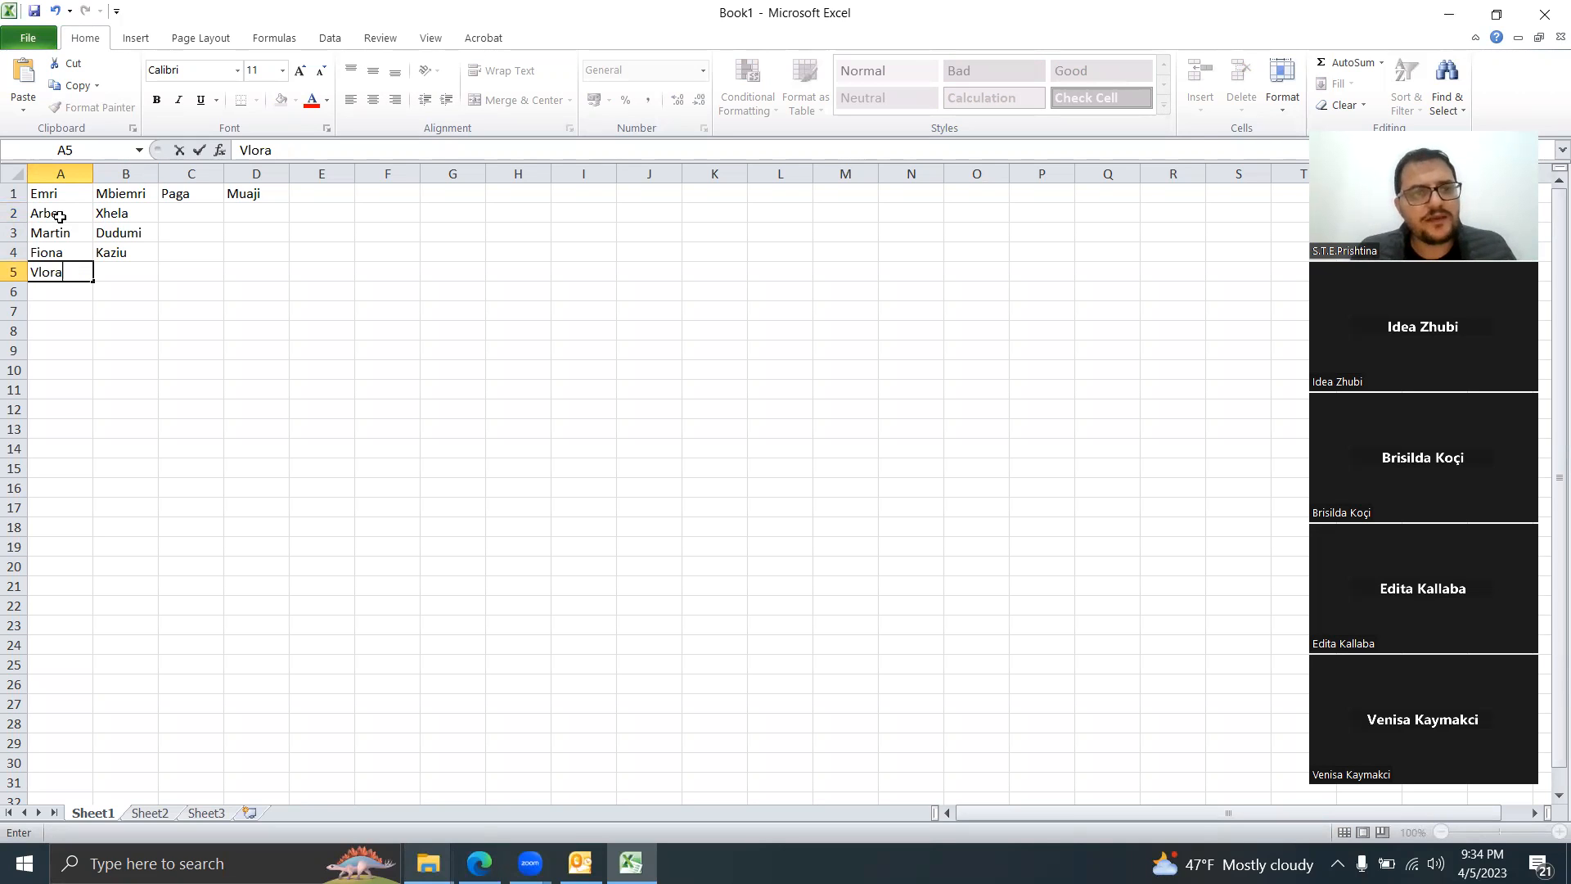
{"action": "left_click", "coordinate": [123, 272]}
{"action": "type", "text": "Aliu"}
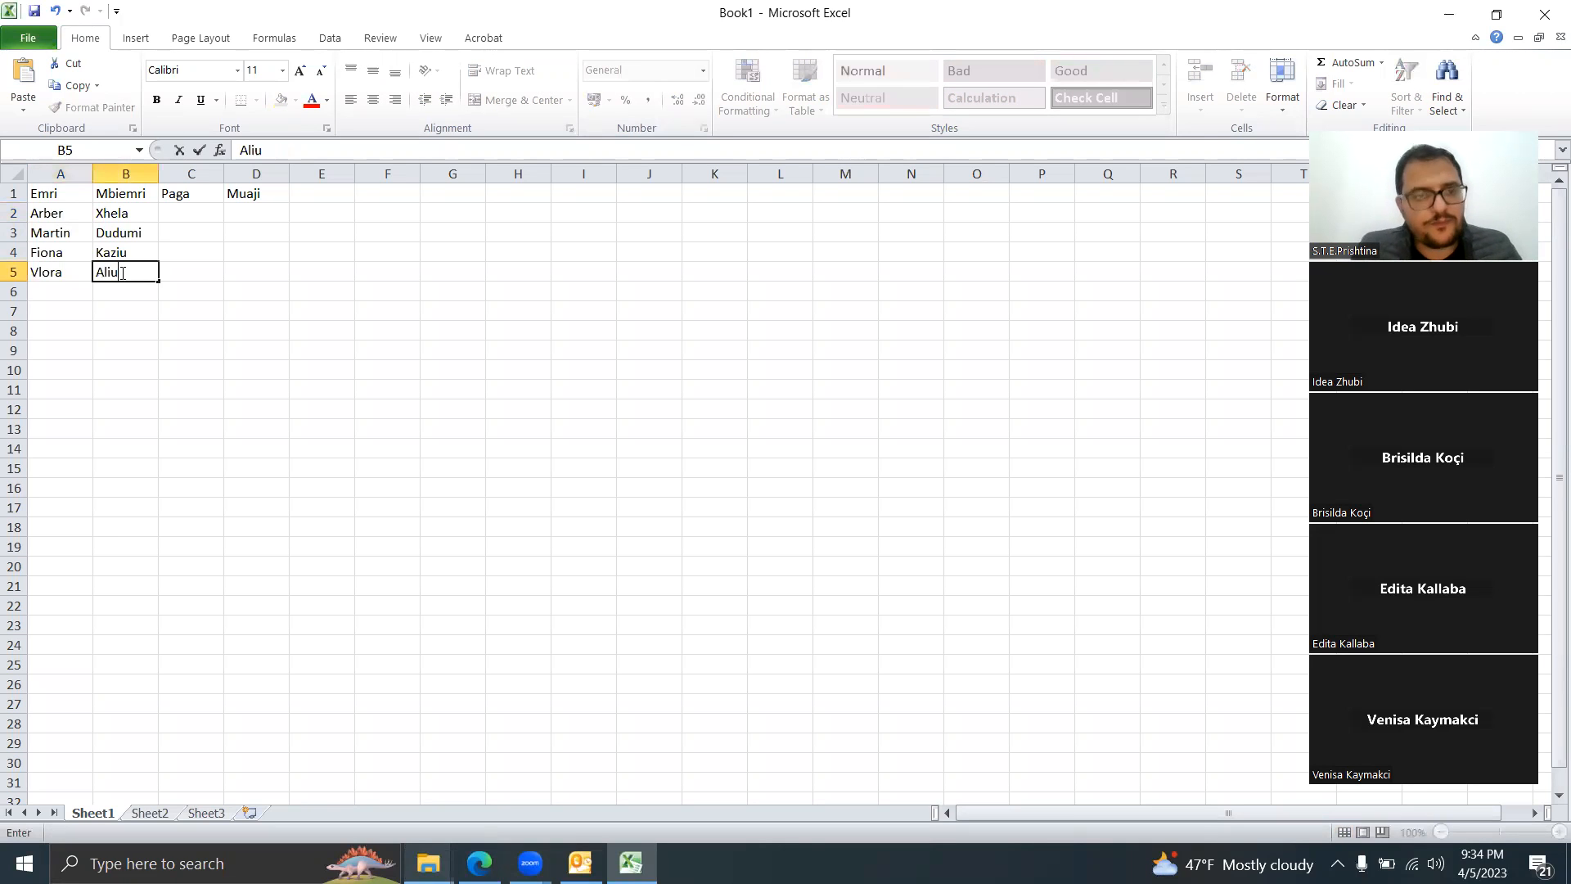
{"action": "key", "text": "Tab"}
{"action": "key", "text": "Up"}
{"action": "key", "text": "Up"}
{"action": "key", "text": "Up"}
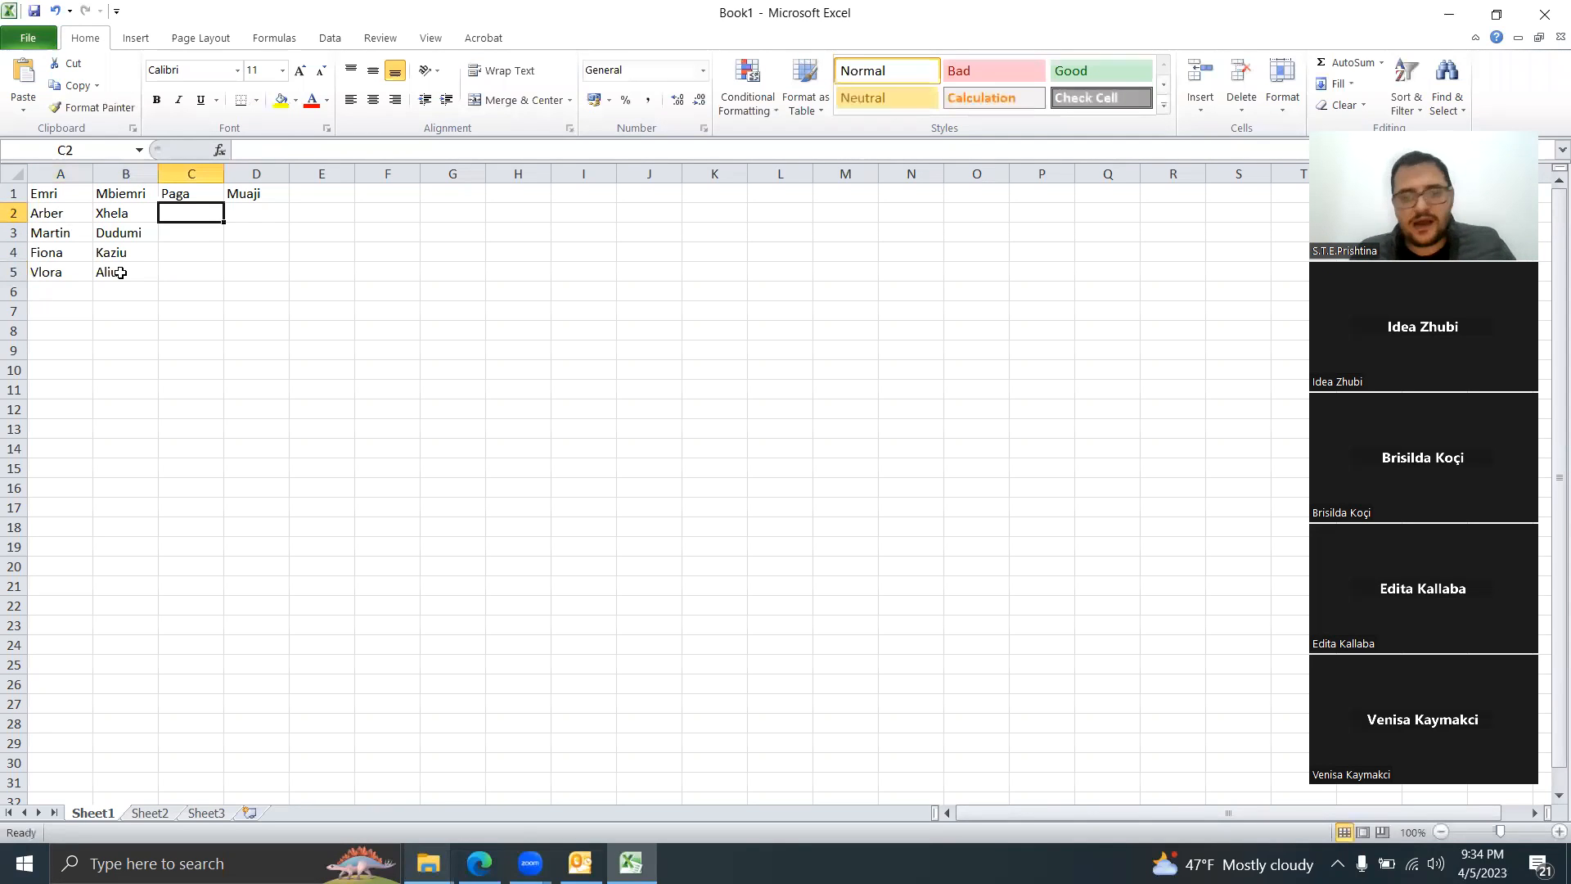
Step: Enter the salaries 500, 800, 600 and 900 in Paga cells C2 to C5
{"action": "type", "text": "500"}
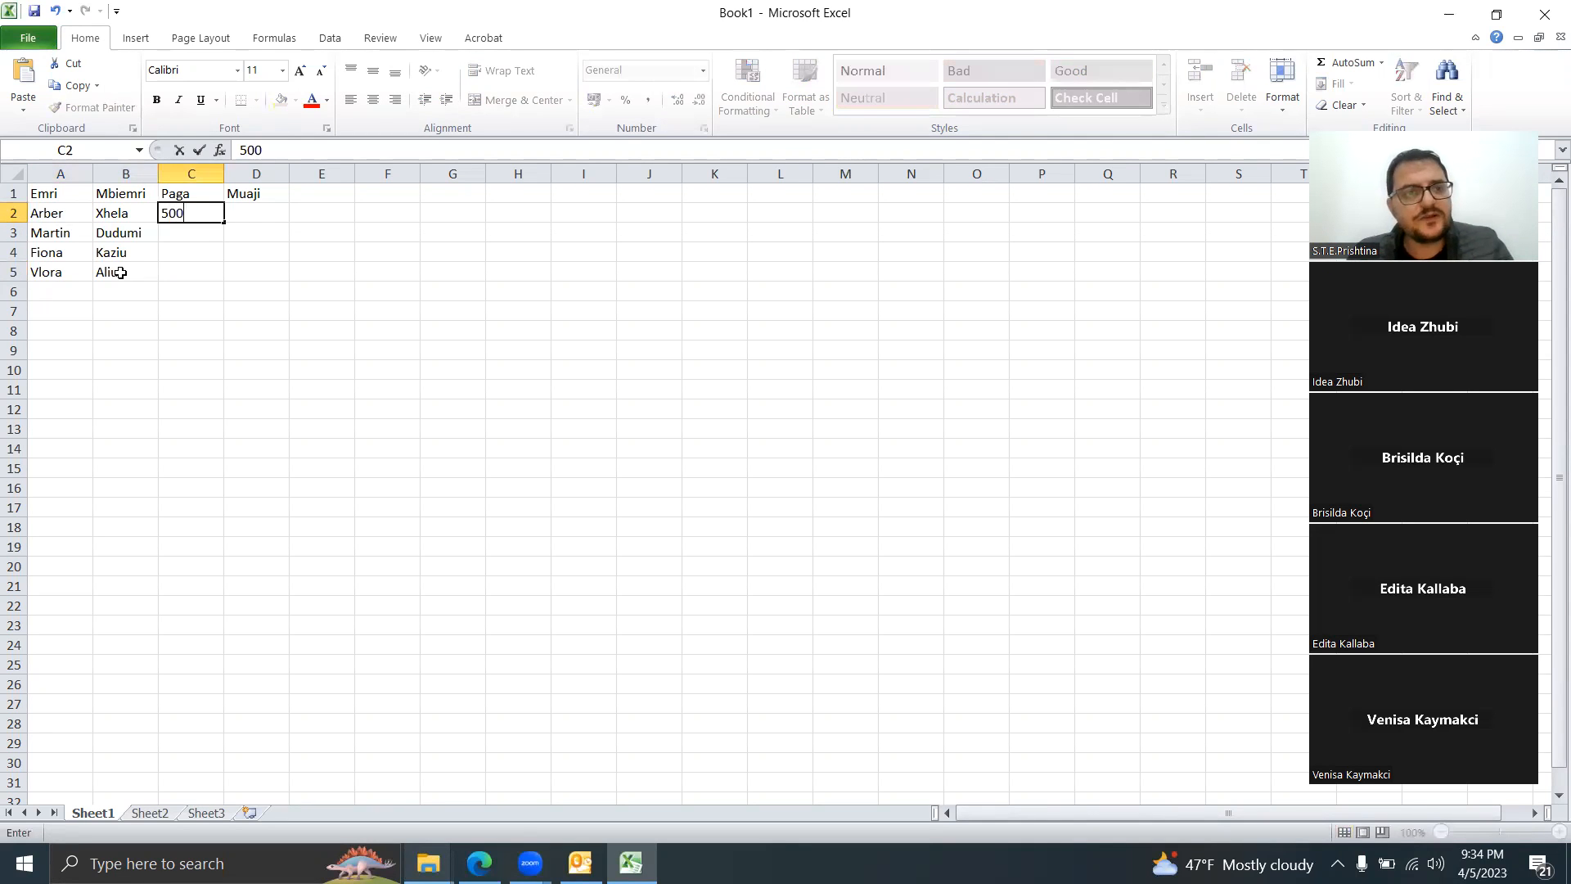
{"action": "key", "text": "Return"}
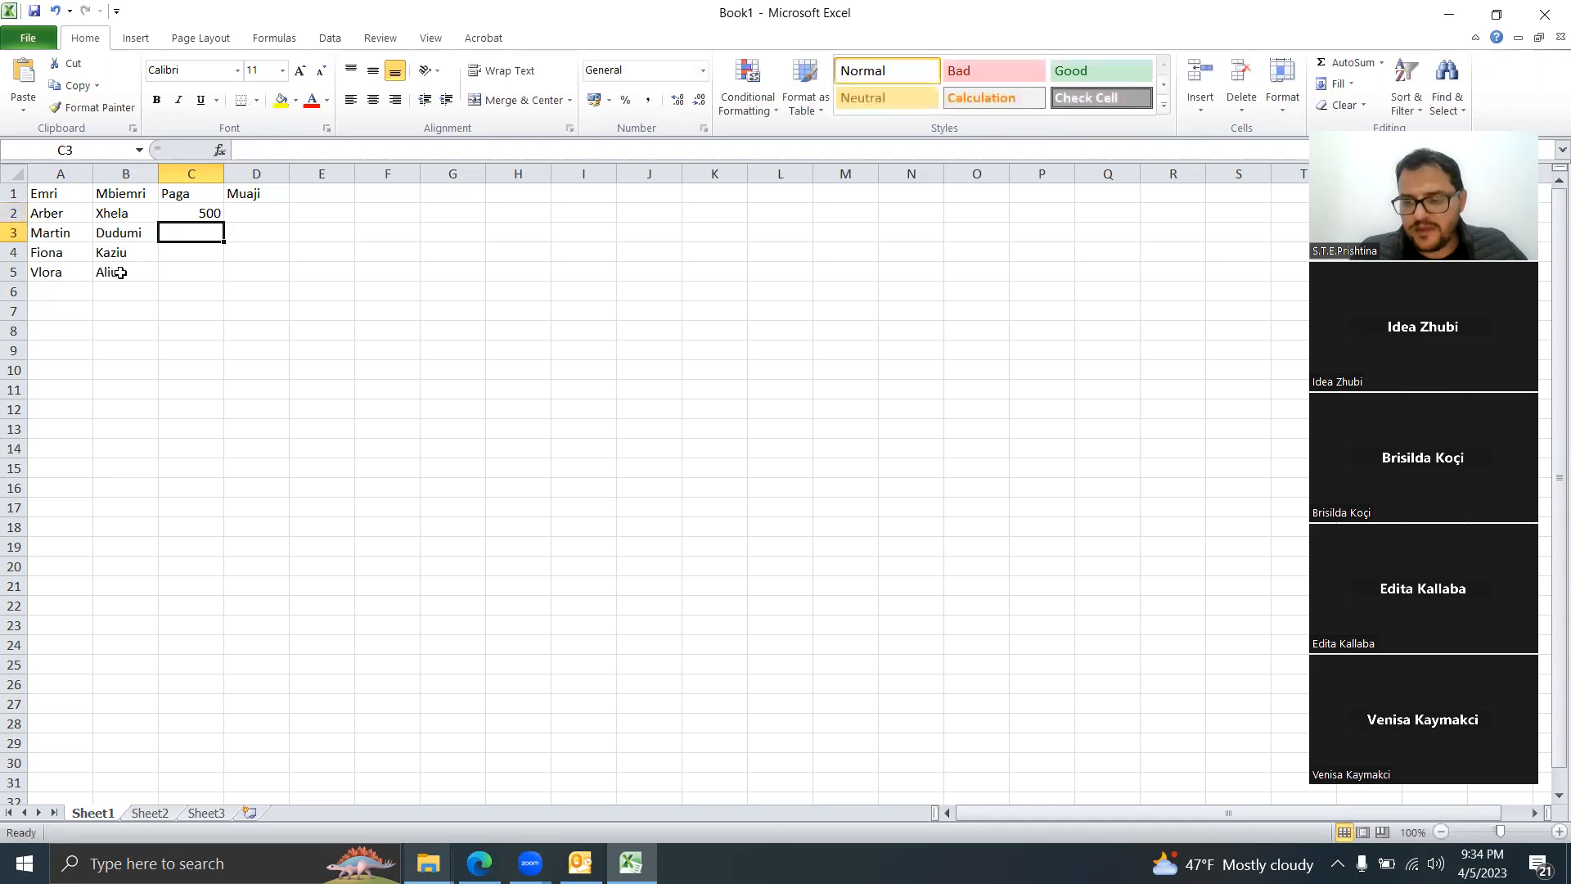
{"action": "type", "text": "800"}
{"action": "key", "text": "Return"}
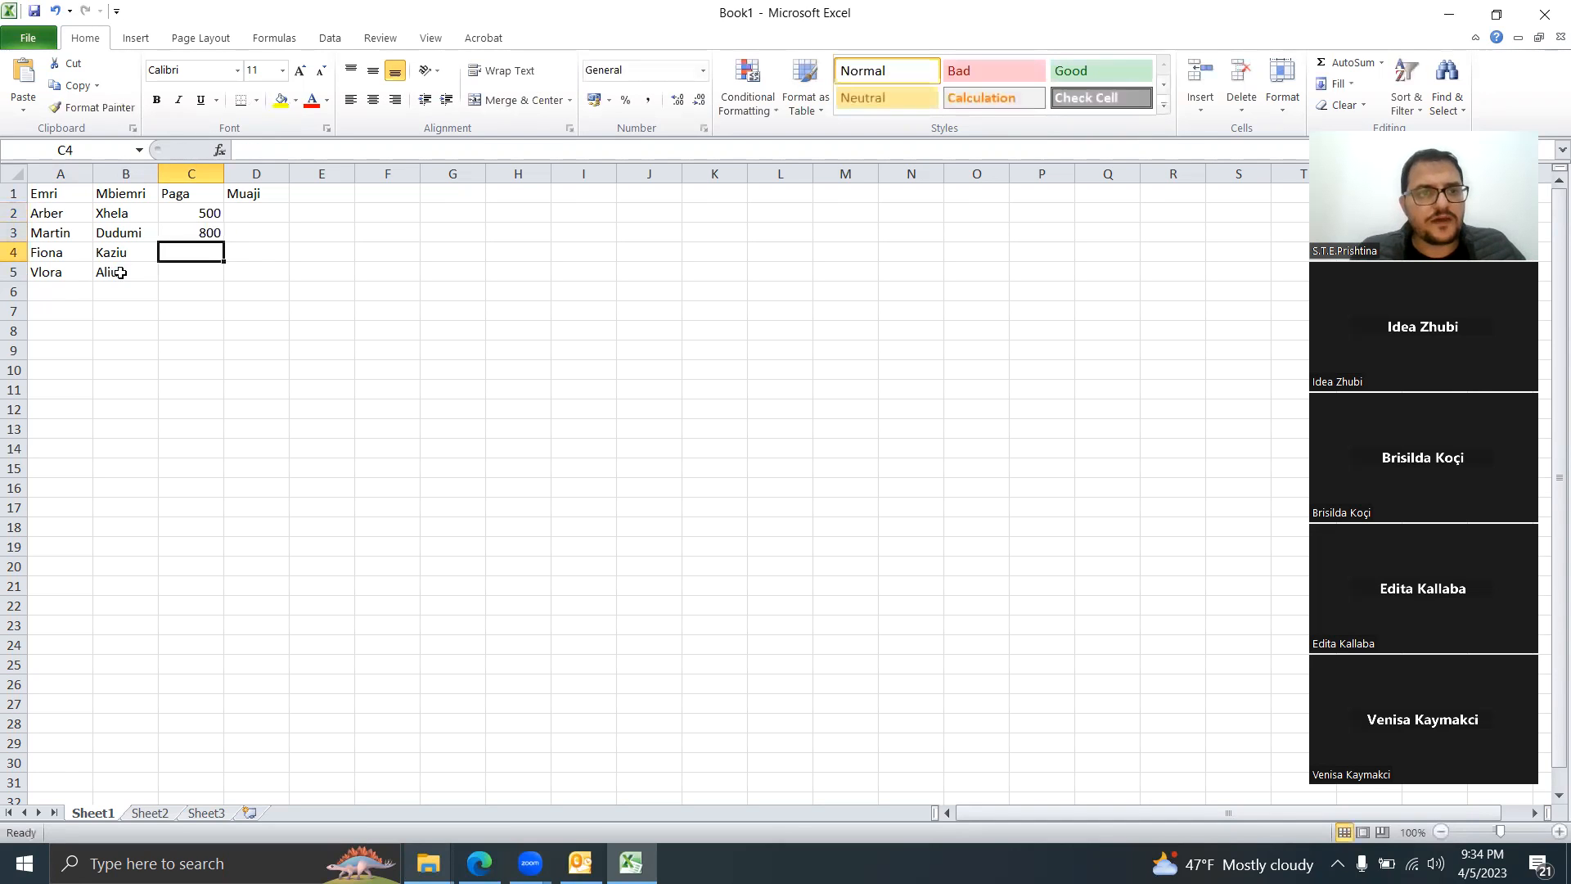
{"action": "type", "text": "600"}
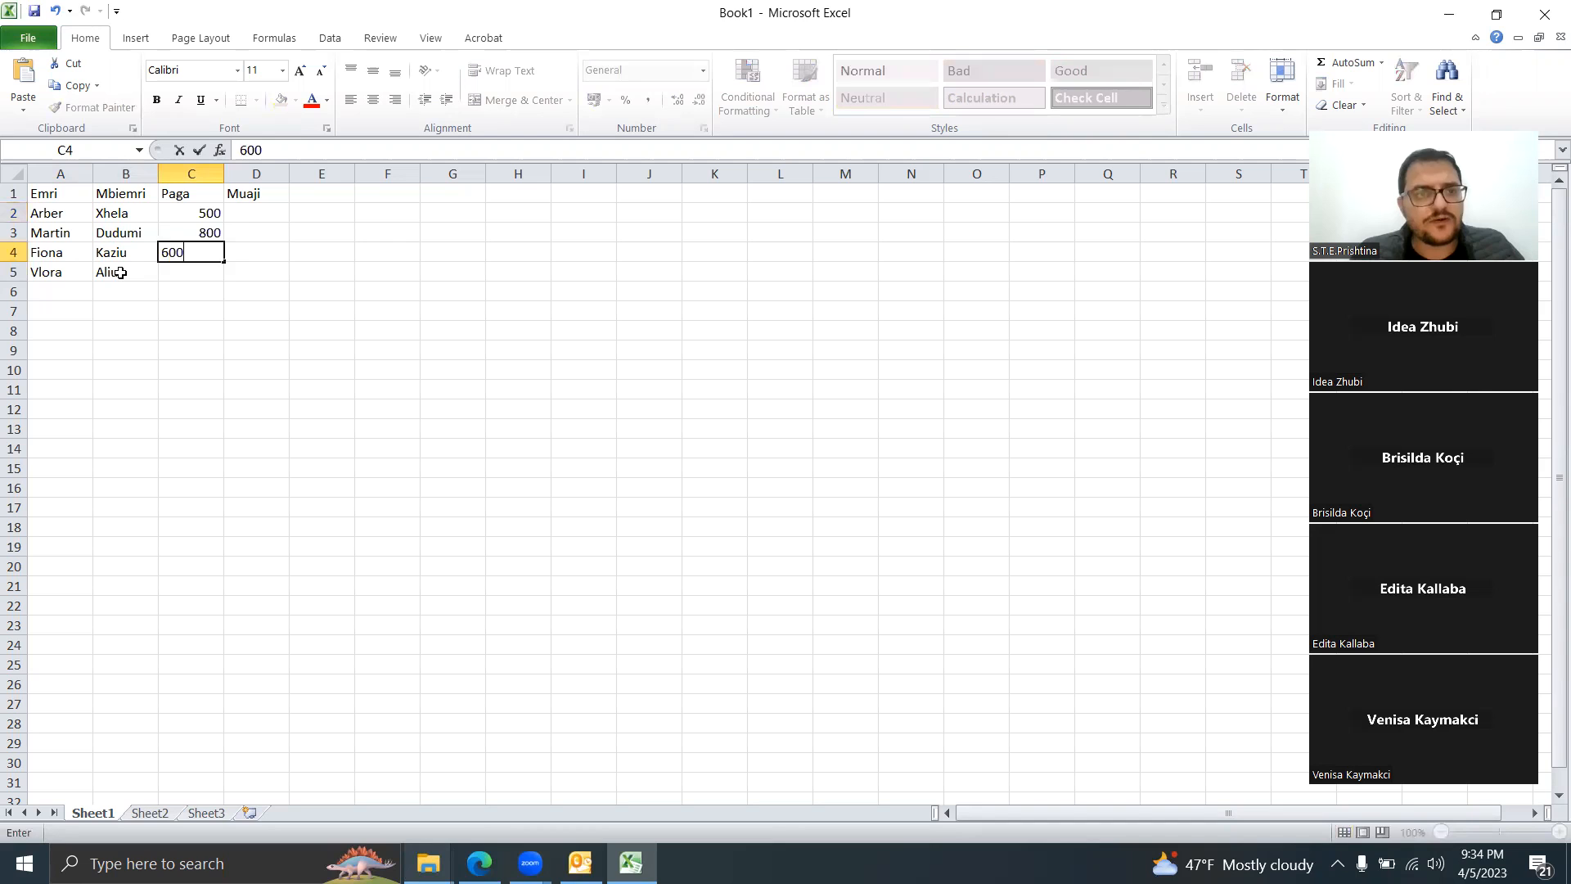
{"action": "key", "text": "Return"}
{"action": "key", "text": "Return"}
{"action": "key", "text": "Up"}
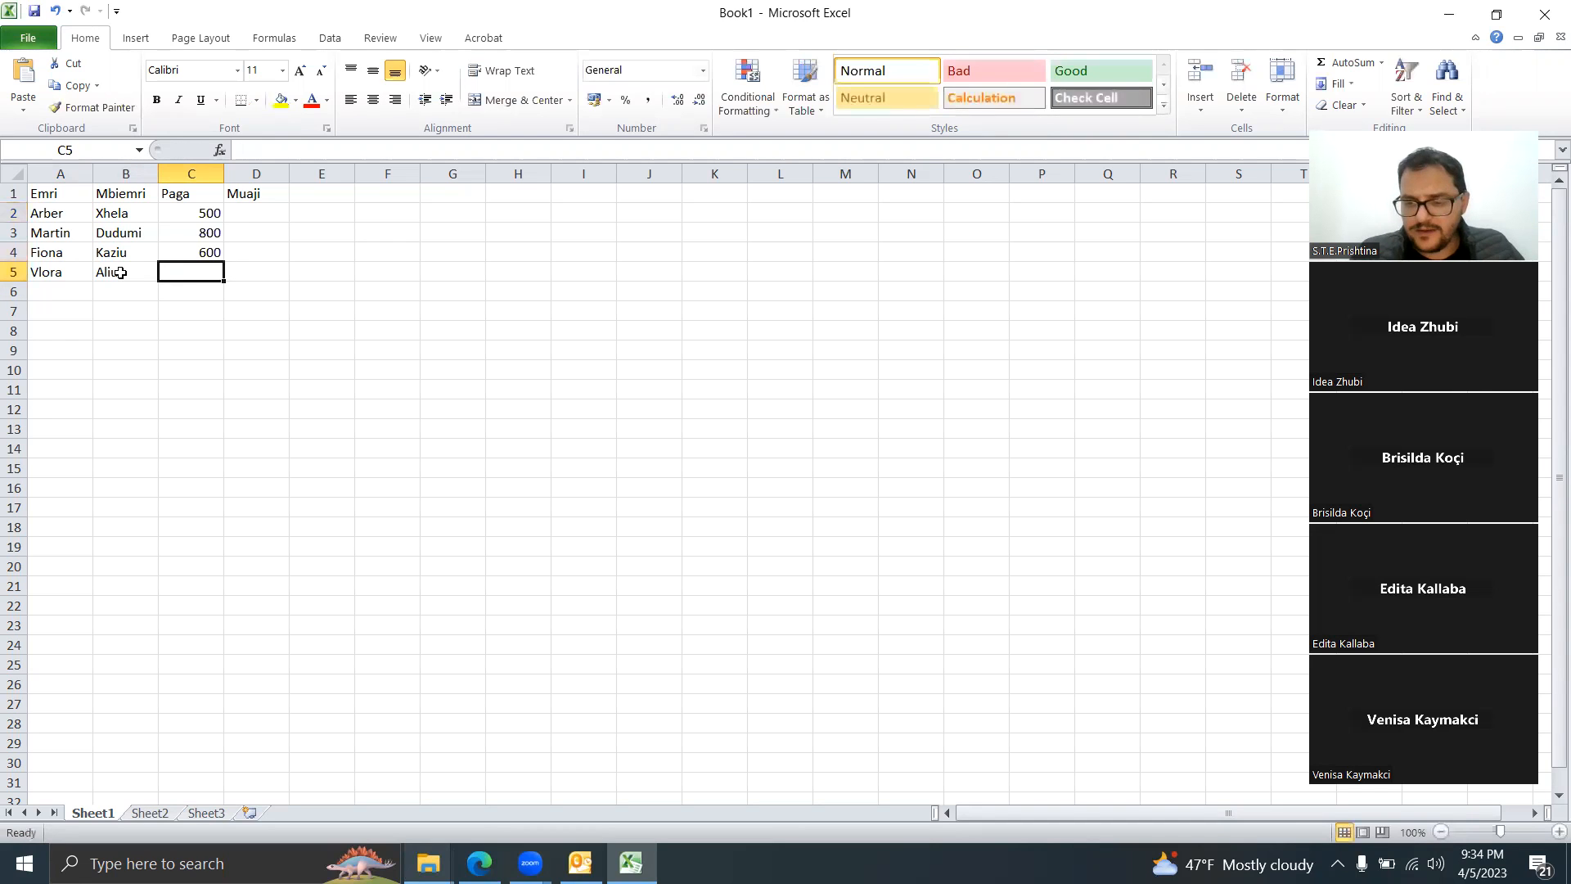
{"action": "type", "text": "96"}
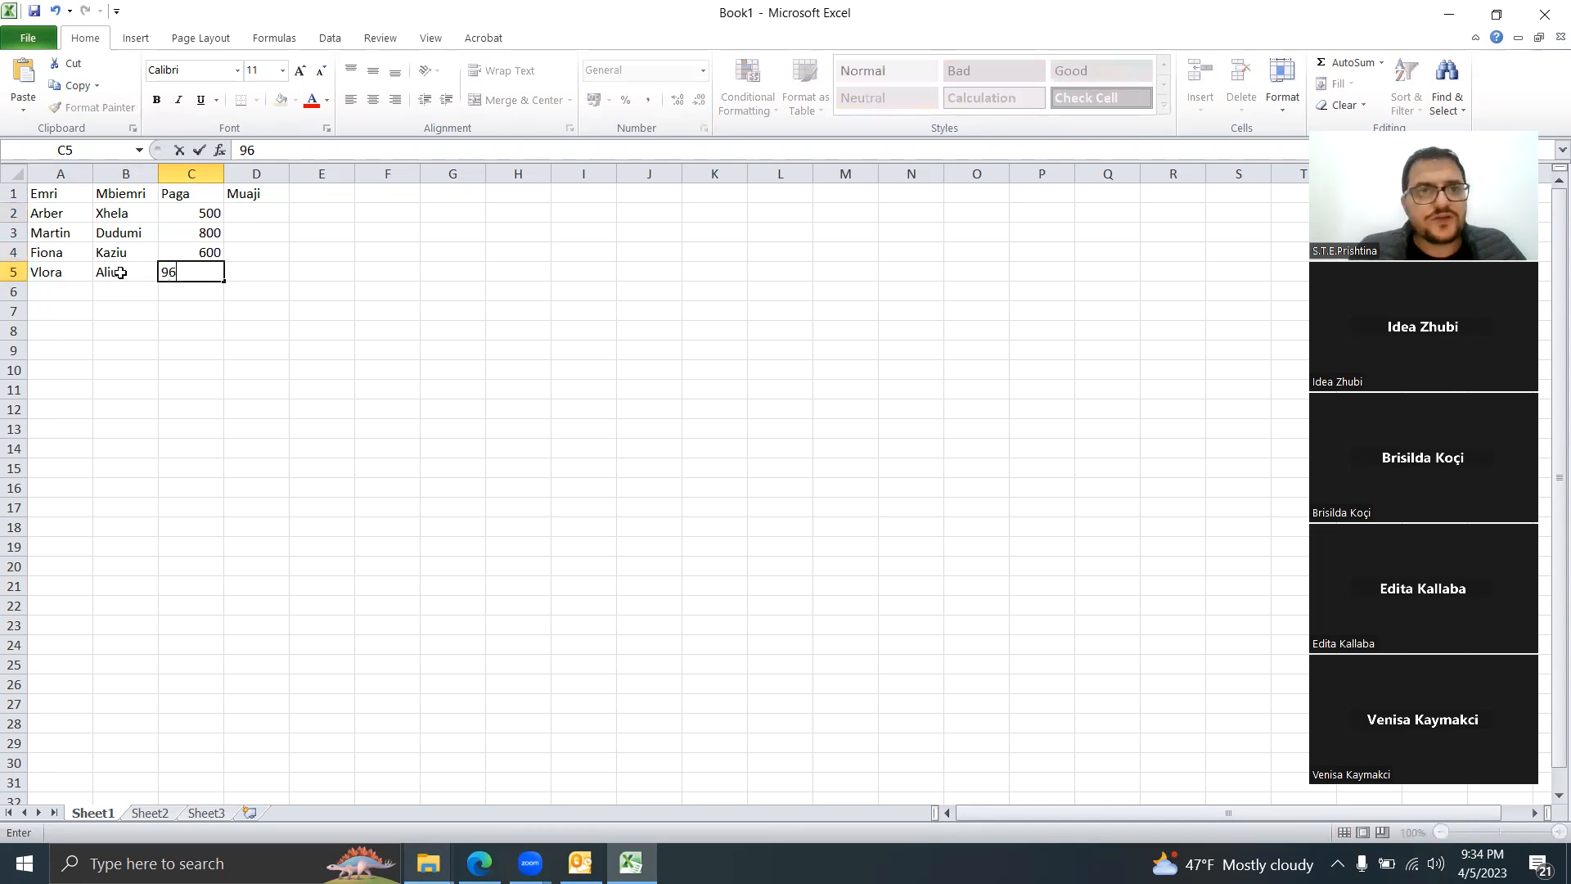
{"action": "type", "text": "00"}
{"action": "left_click", "coordinate": [393, 276]}
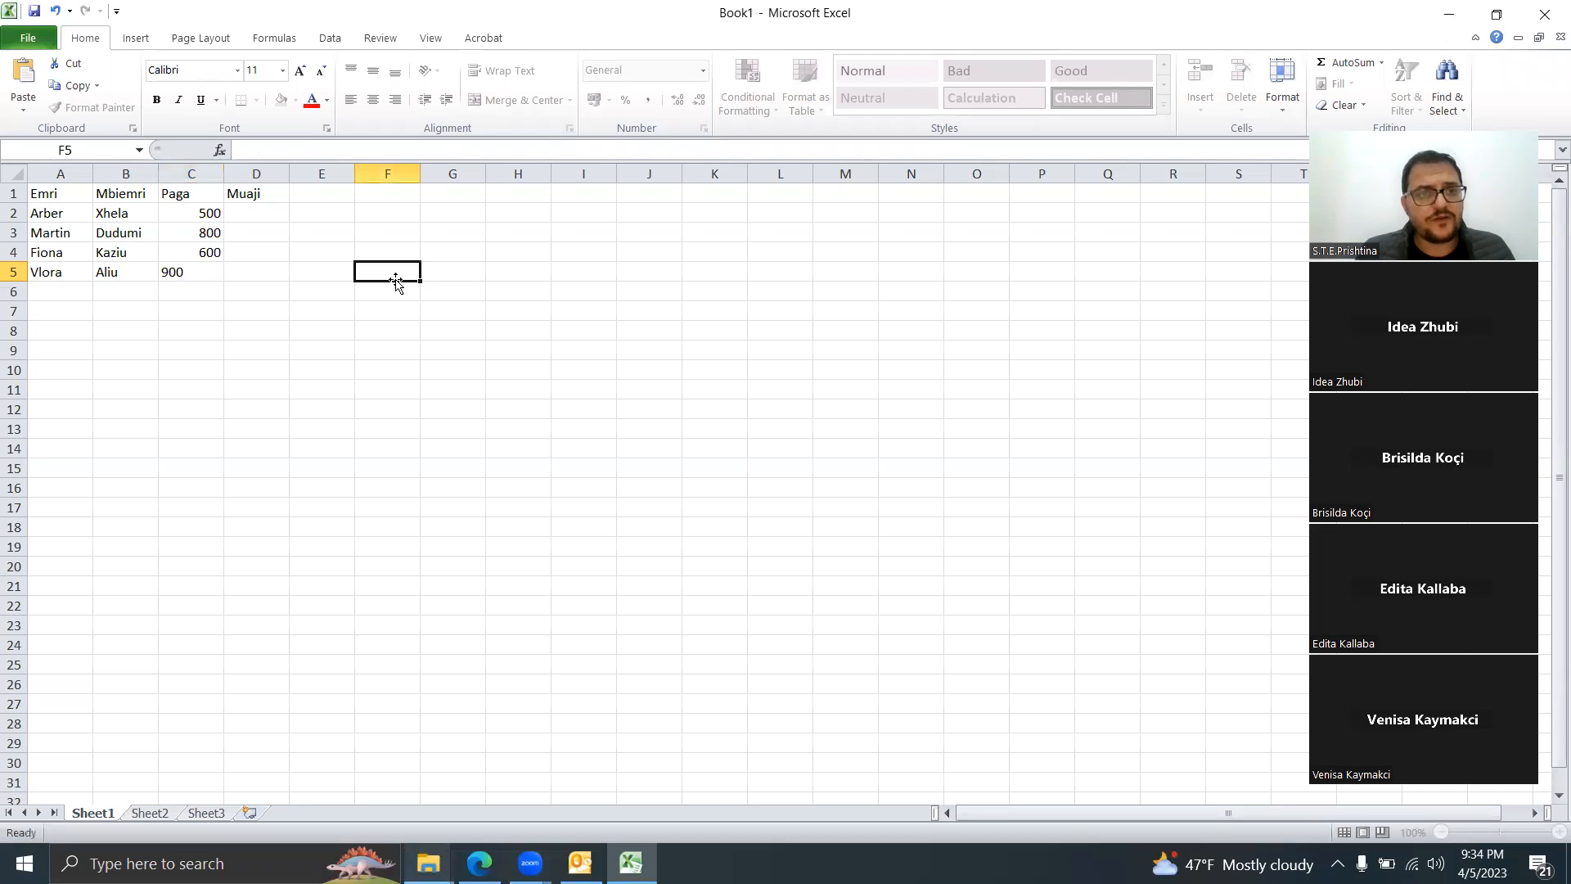
{"action": "left_click", "coordinate": [248, 210]}
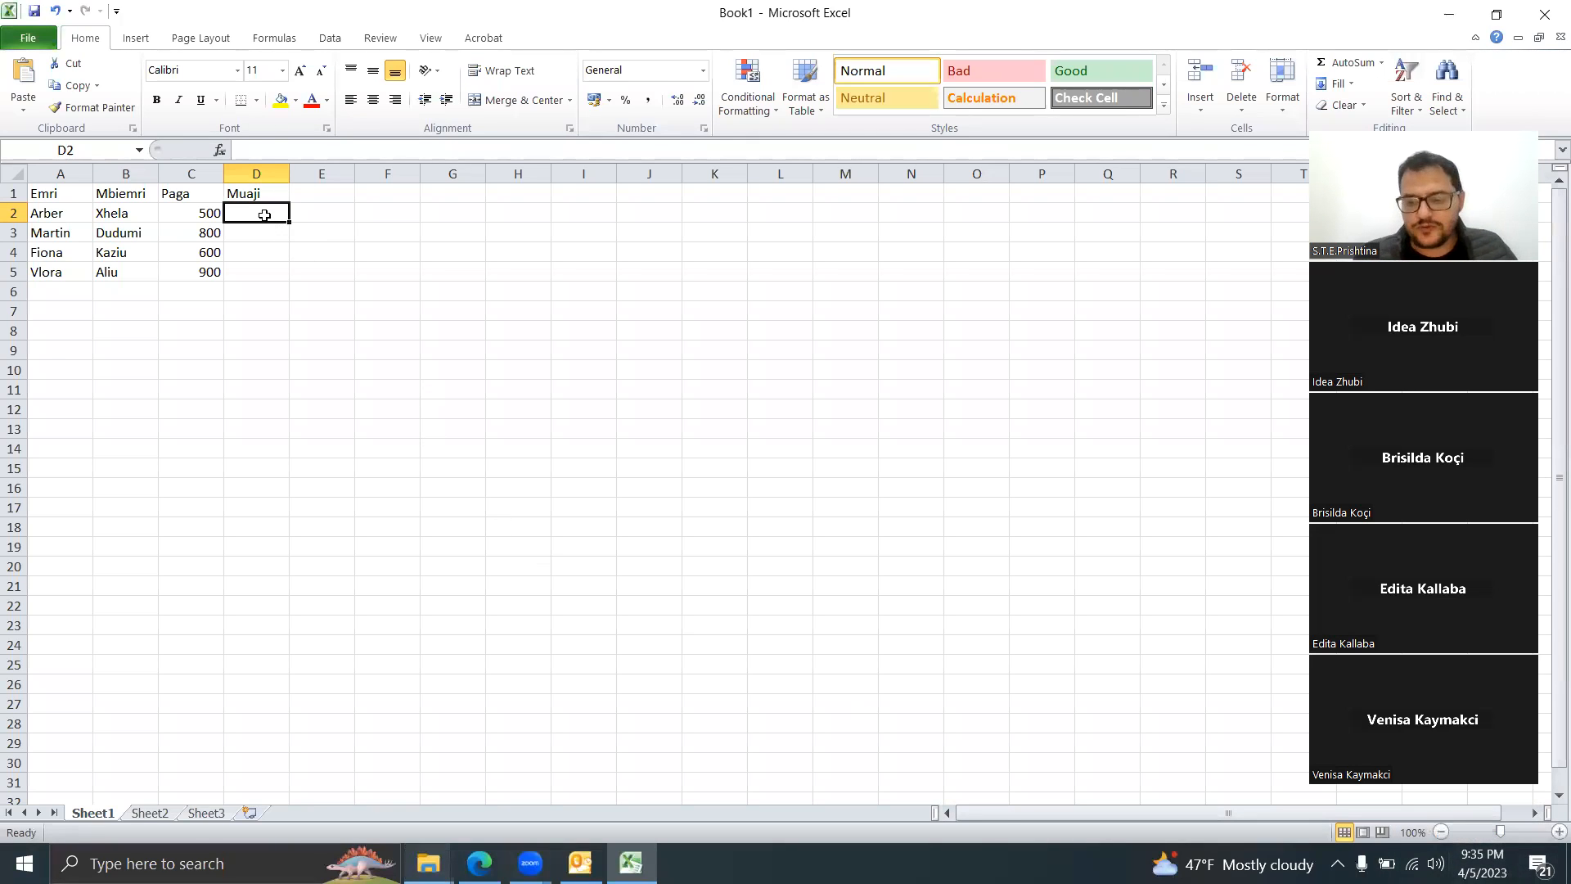
Step: Enter the date 1/1/2023 in cell D2
{"action": "type", "text": "1"}
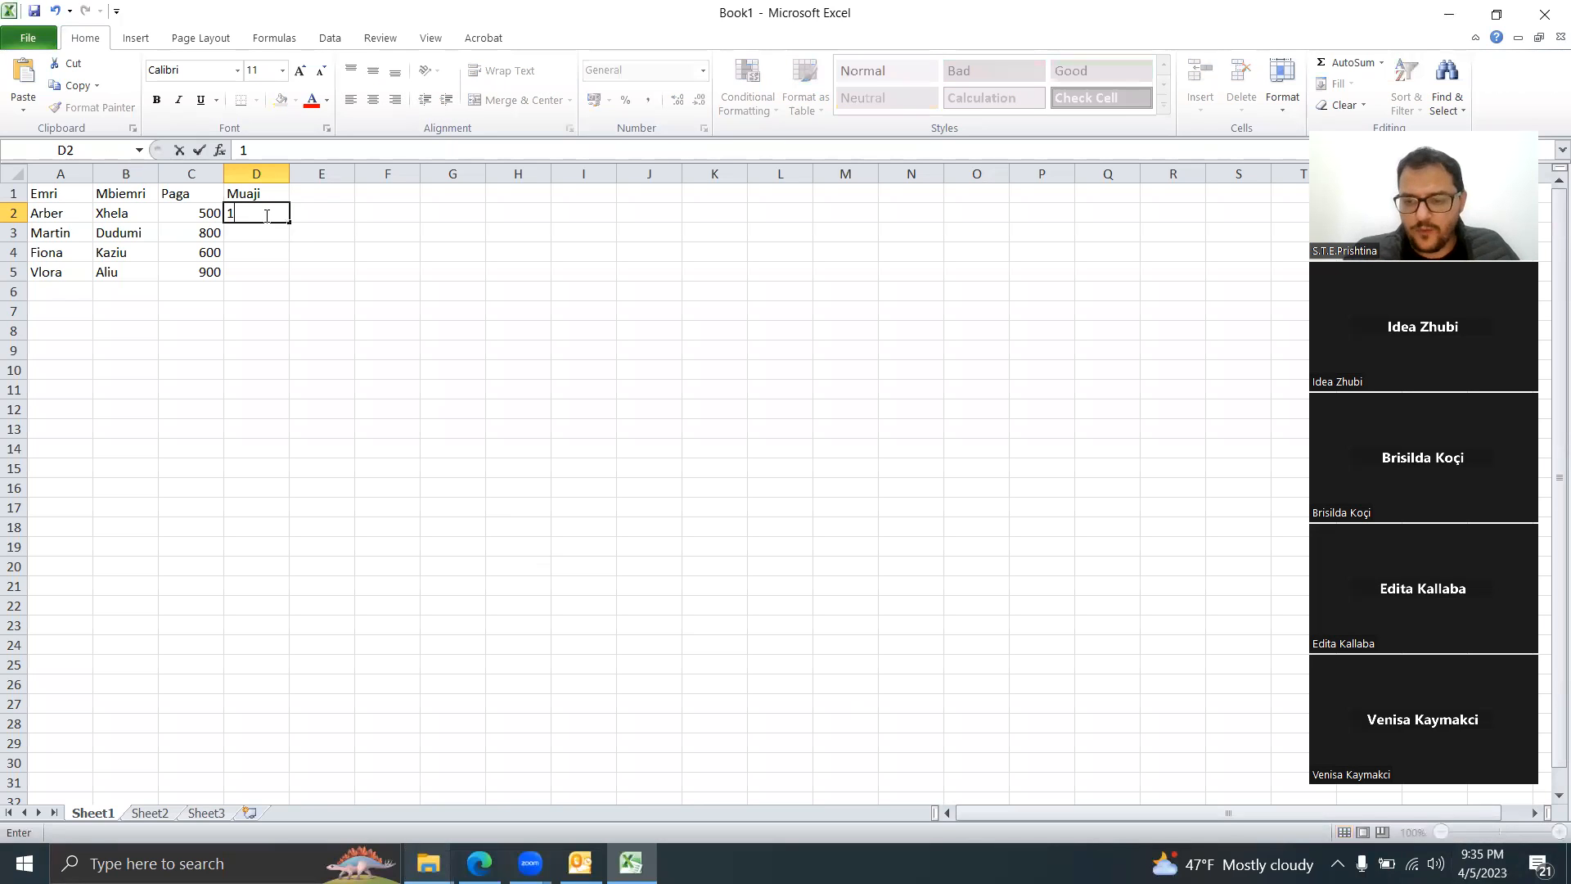
{"action": "type", "text": "/1/20223"}
{"action": "key", "text": "BackSpace"}
{"action": "key", "text": "BackSpace"}
{"action": "type", "text": "3"}
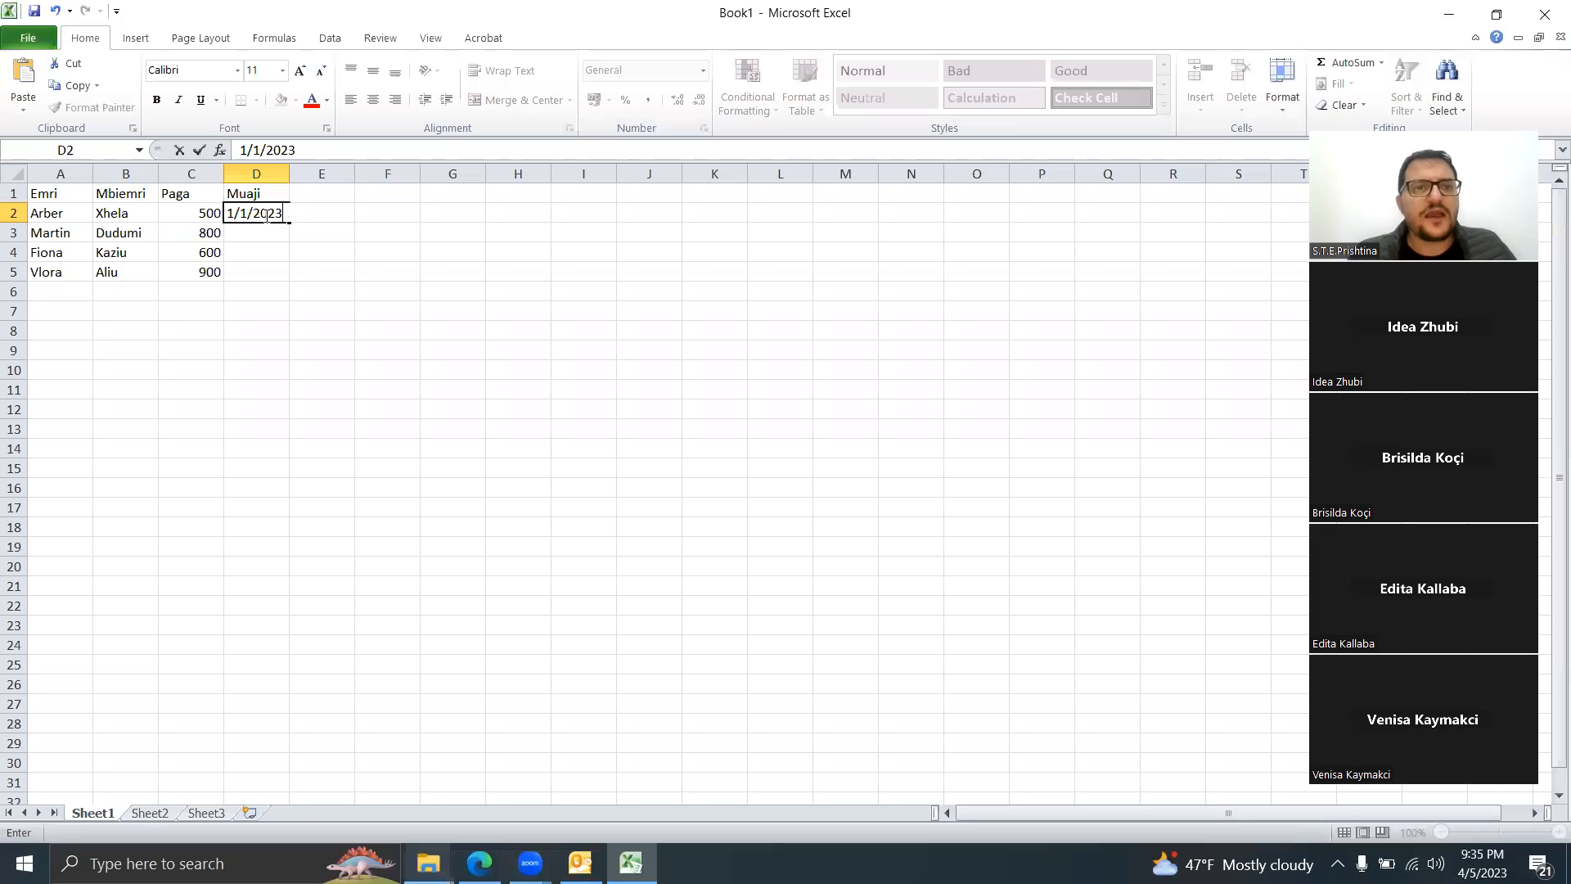
{"action": "left_click", "coordinate": [344, 252]}
Step: Copy the 1/1/2023 date from D2 down into the remaining Muaji rows
{"action": "left_click", "coordinate": [268, 215]}
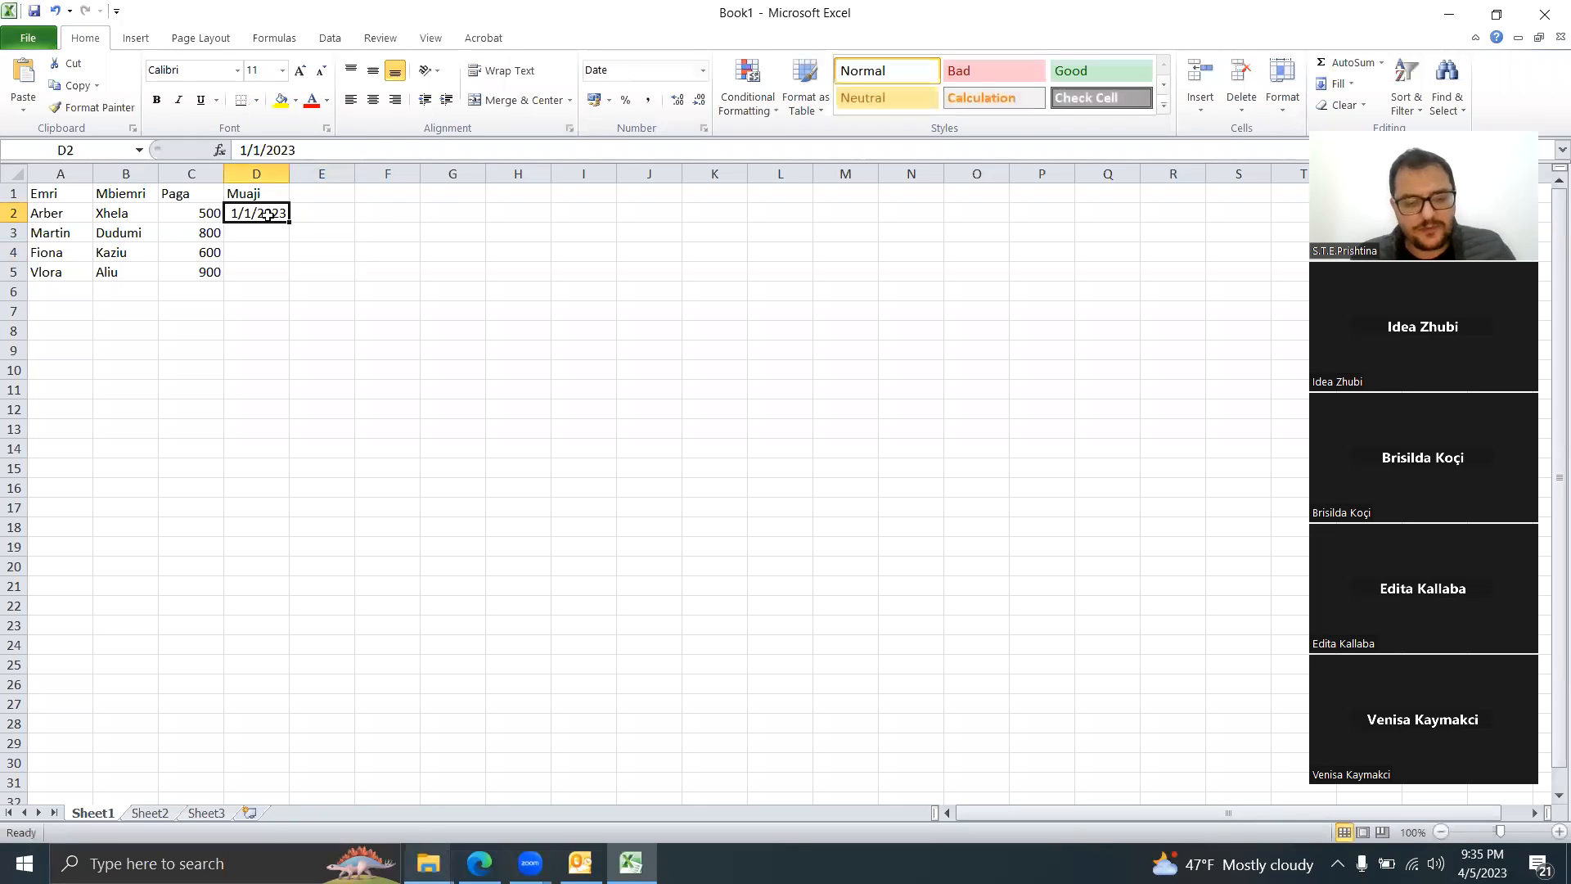
{"action": "key", "text": "ctrl+c"}
{"action": "key", "text": "Down"}
{"action": "key", "text": "ctrl+v"}
{"action": "key", "text": "Down"}
{"action": "key", "text": "ctrl+v"}
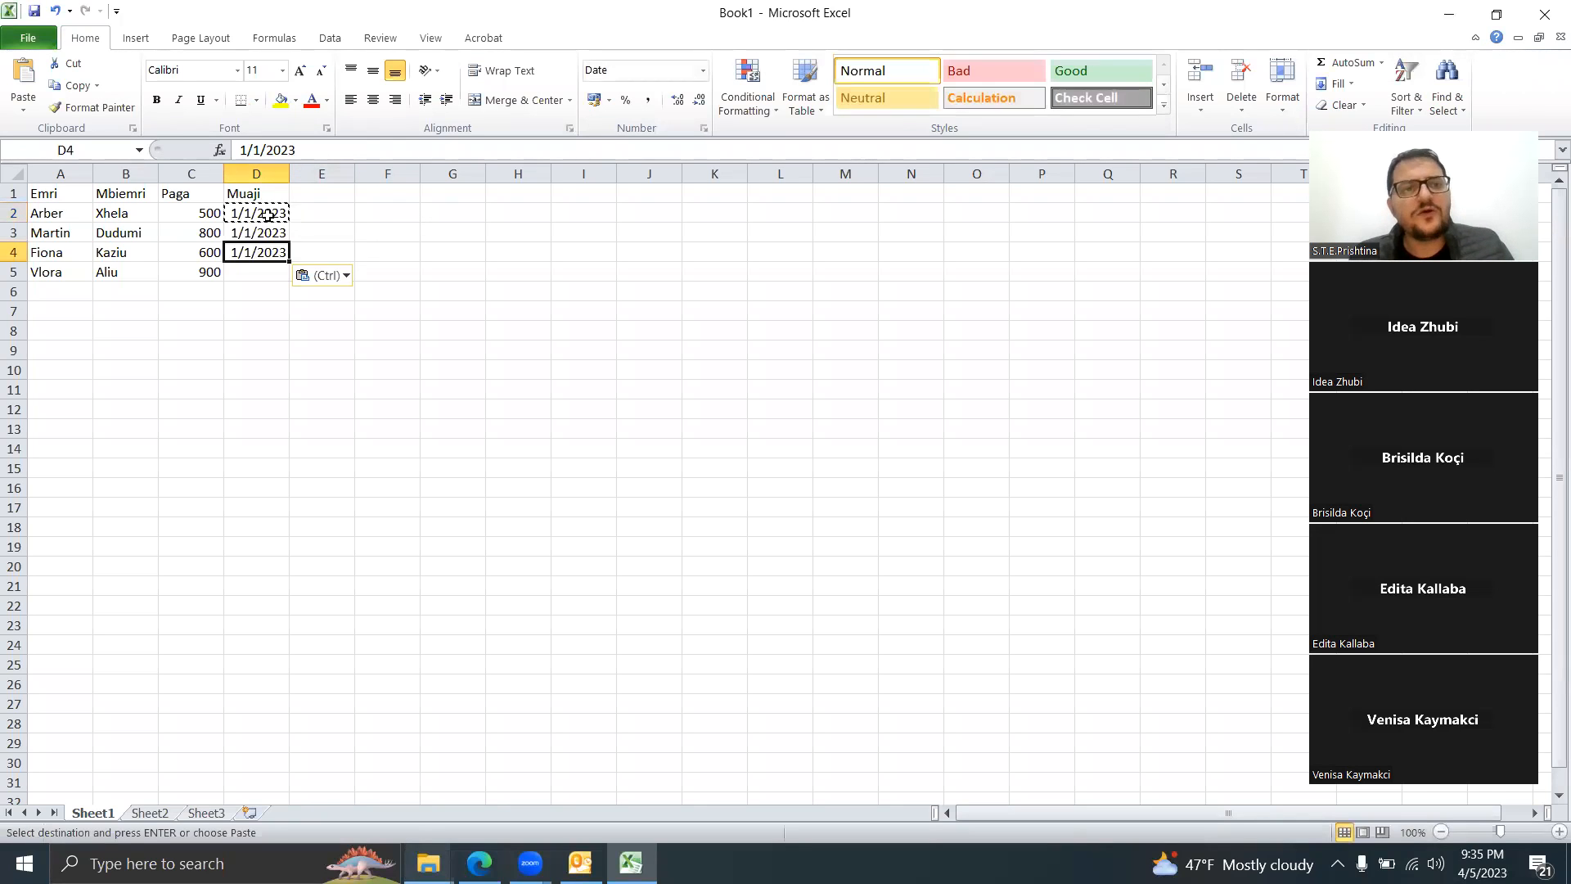
{"action": "key", "text": "Down"}
{"action": "key", "text": "ctrl+v"}
{"action": "key", "text": "Down"}
{"action": "left_click", "coordinate": [735, 287]}
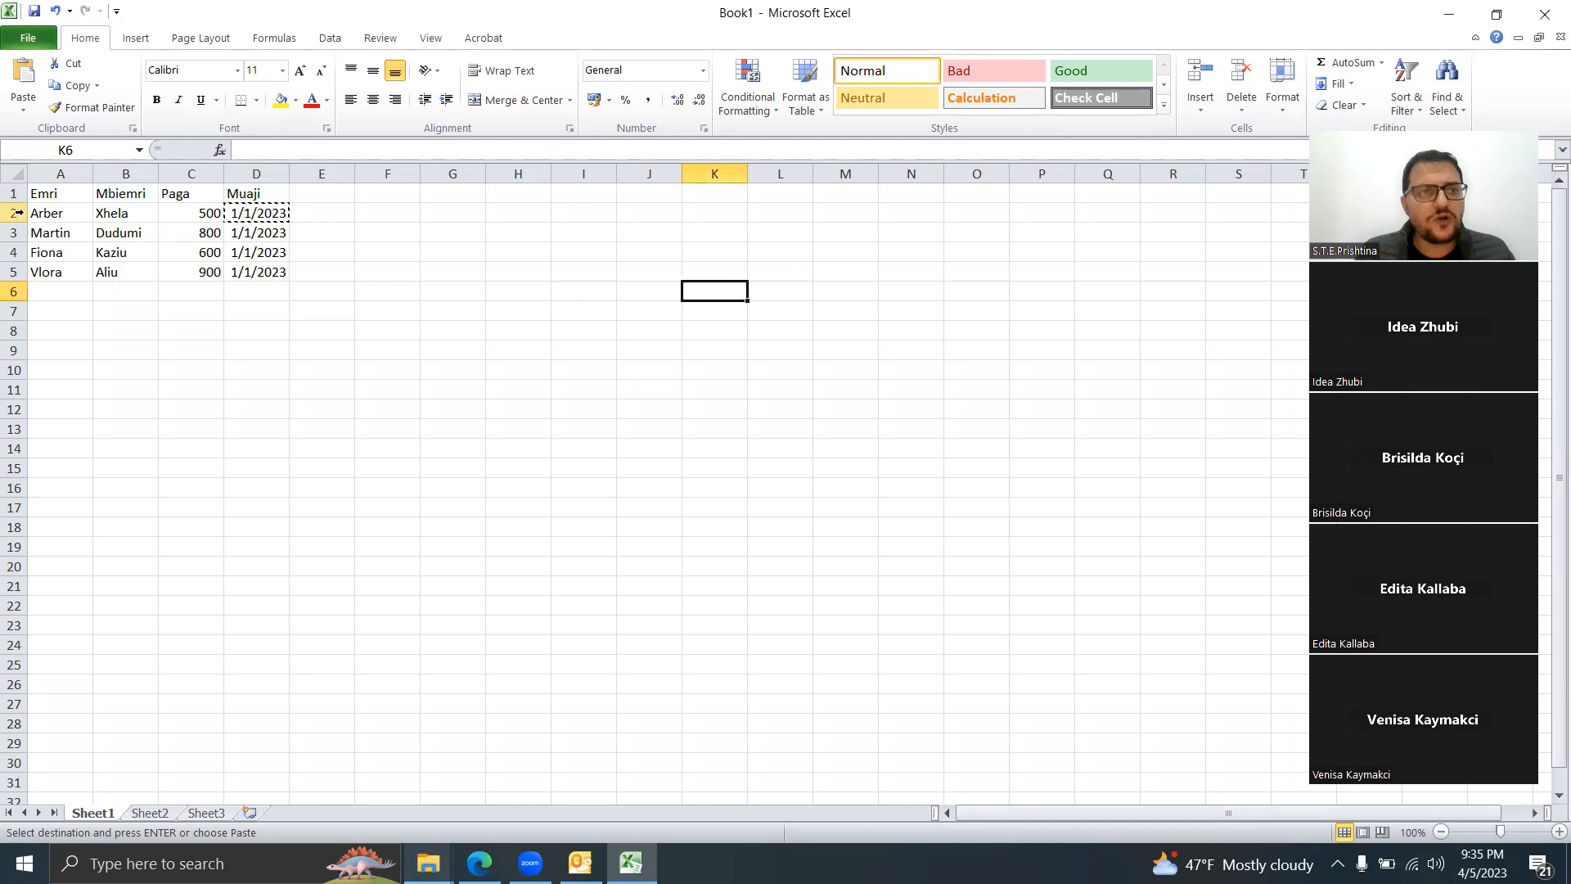
{"action": "left_click", "coordinate": [71, 194]}
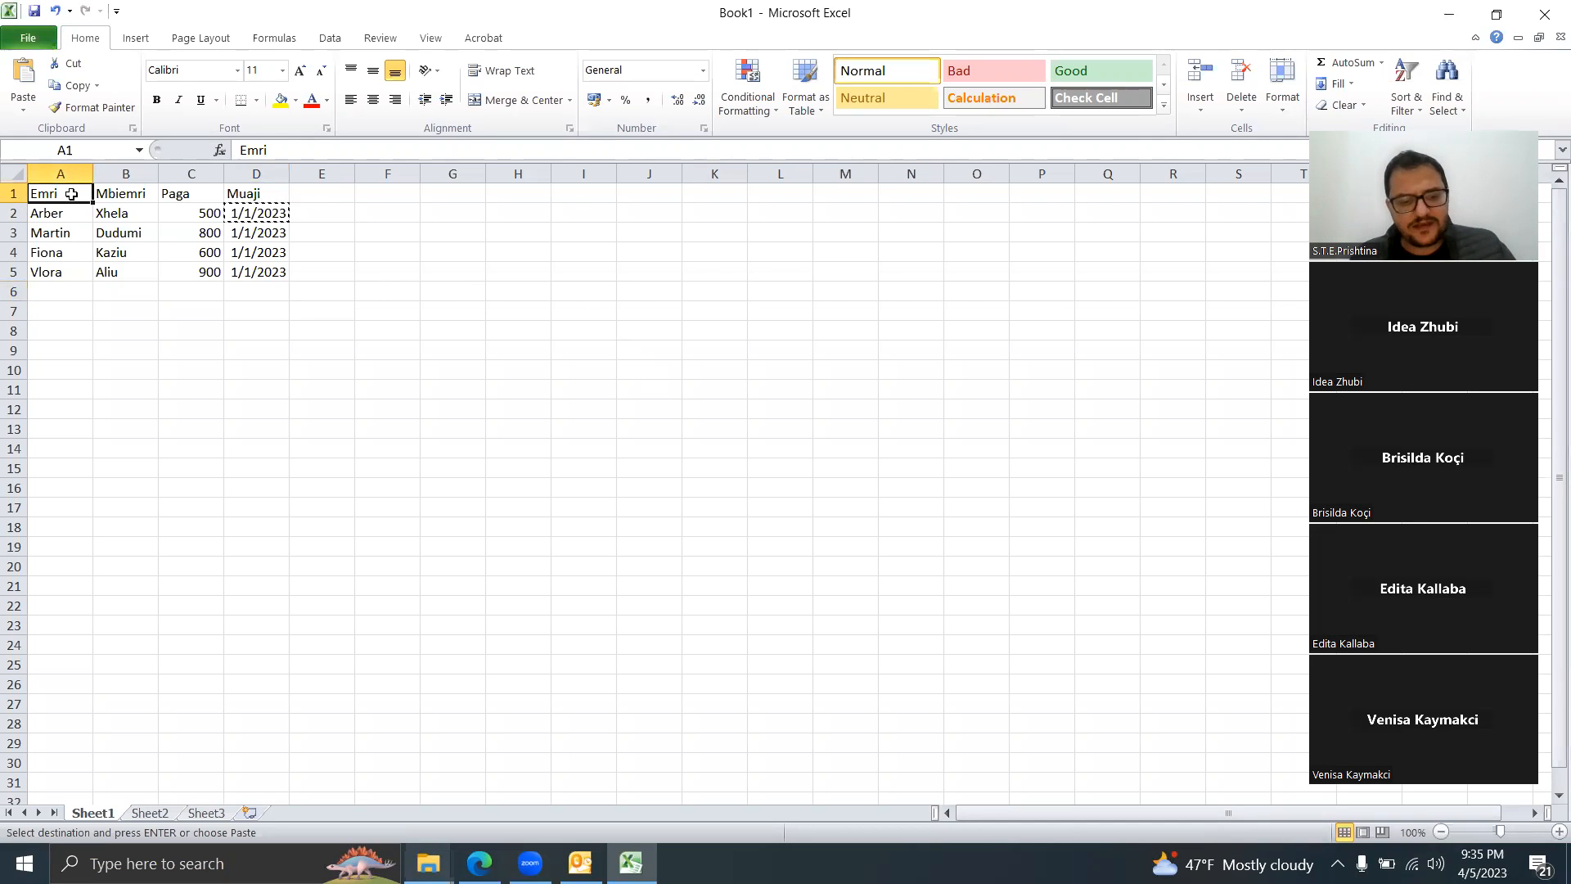
{"action": "key", "text": "ctrl+a"}
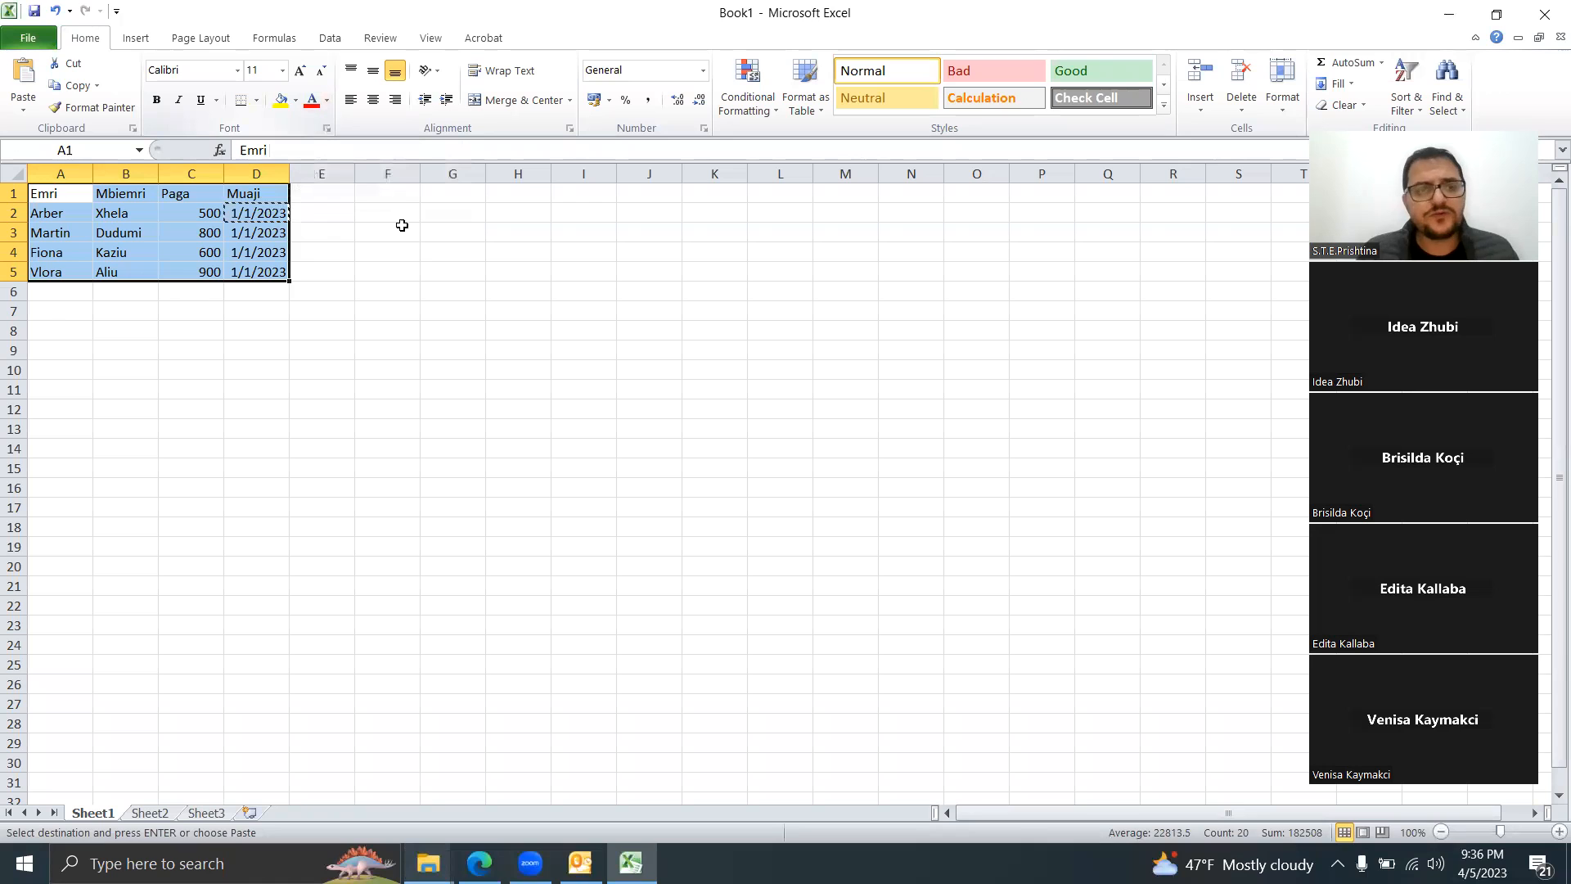
Step: Apply All Borders to every cell of the A1:D5 table
{"action": "left_click", "coordinate": [358, 293]}
{"action": "left_click", "coordinate": [64, 188]}
{"action": "left_click_drag", "start_coordinate": [64, 188], "coordinate": [257, 272]}
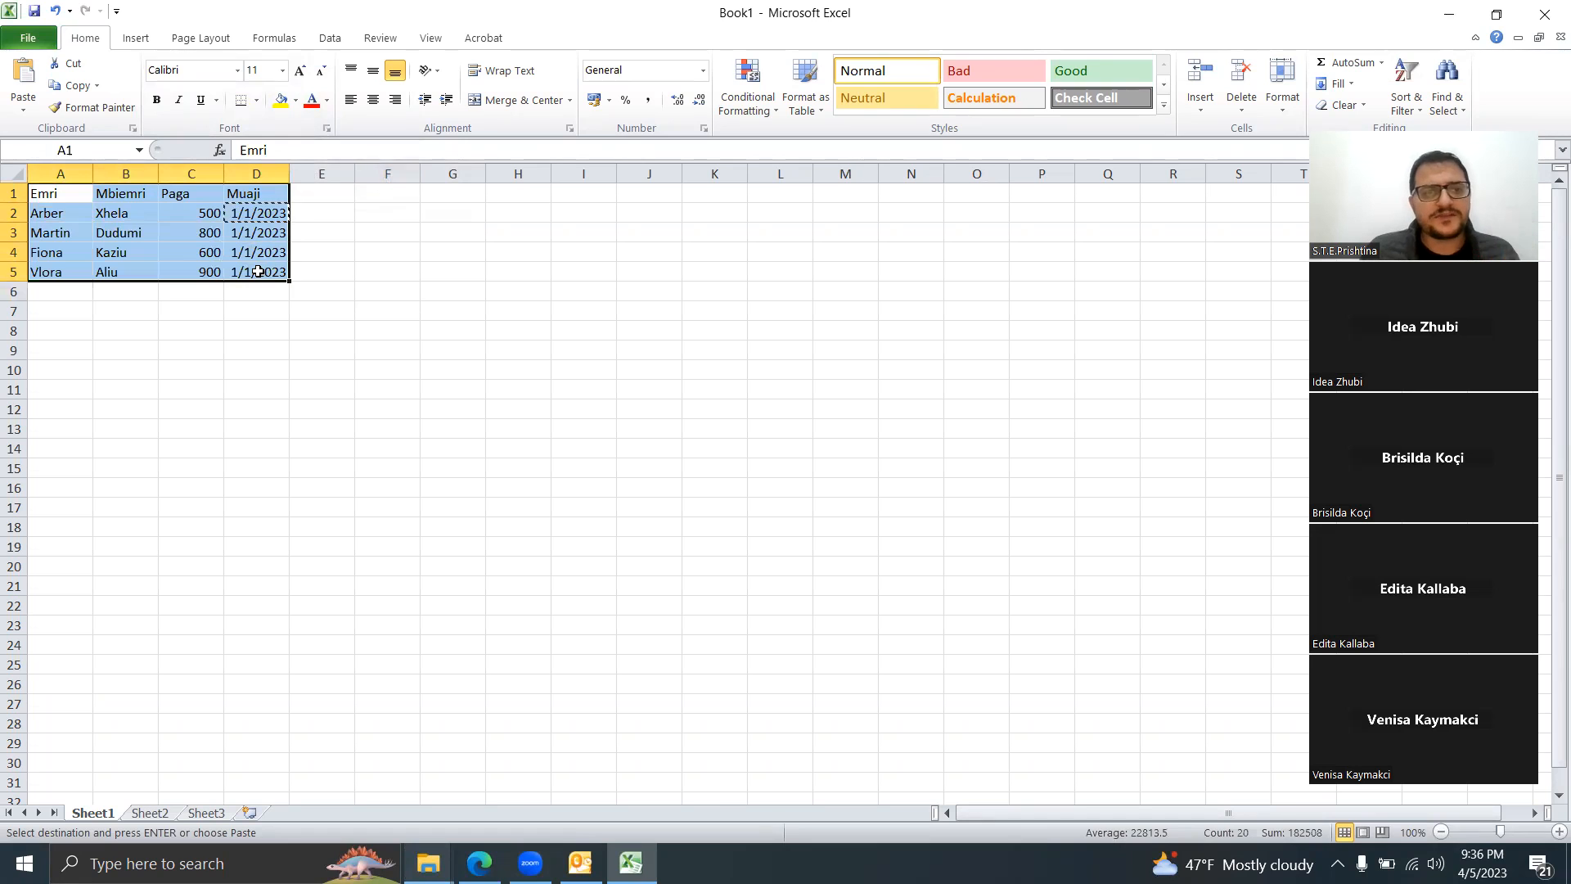
{"action": "left_click", "coordinate": [74, 198]}
{"action": "key", "text": "ctrl+a"}
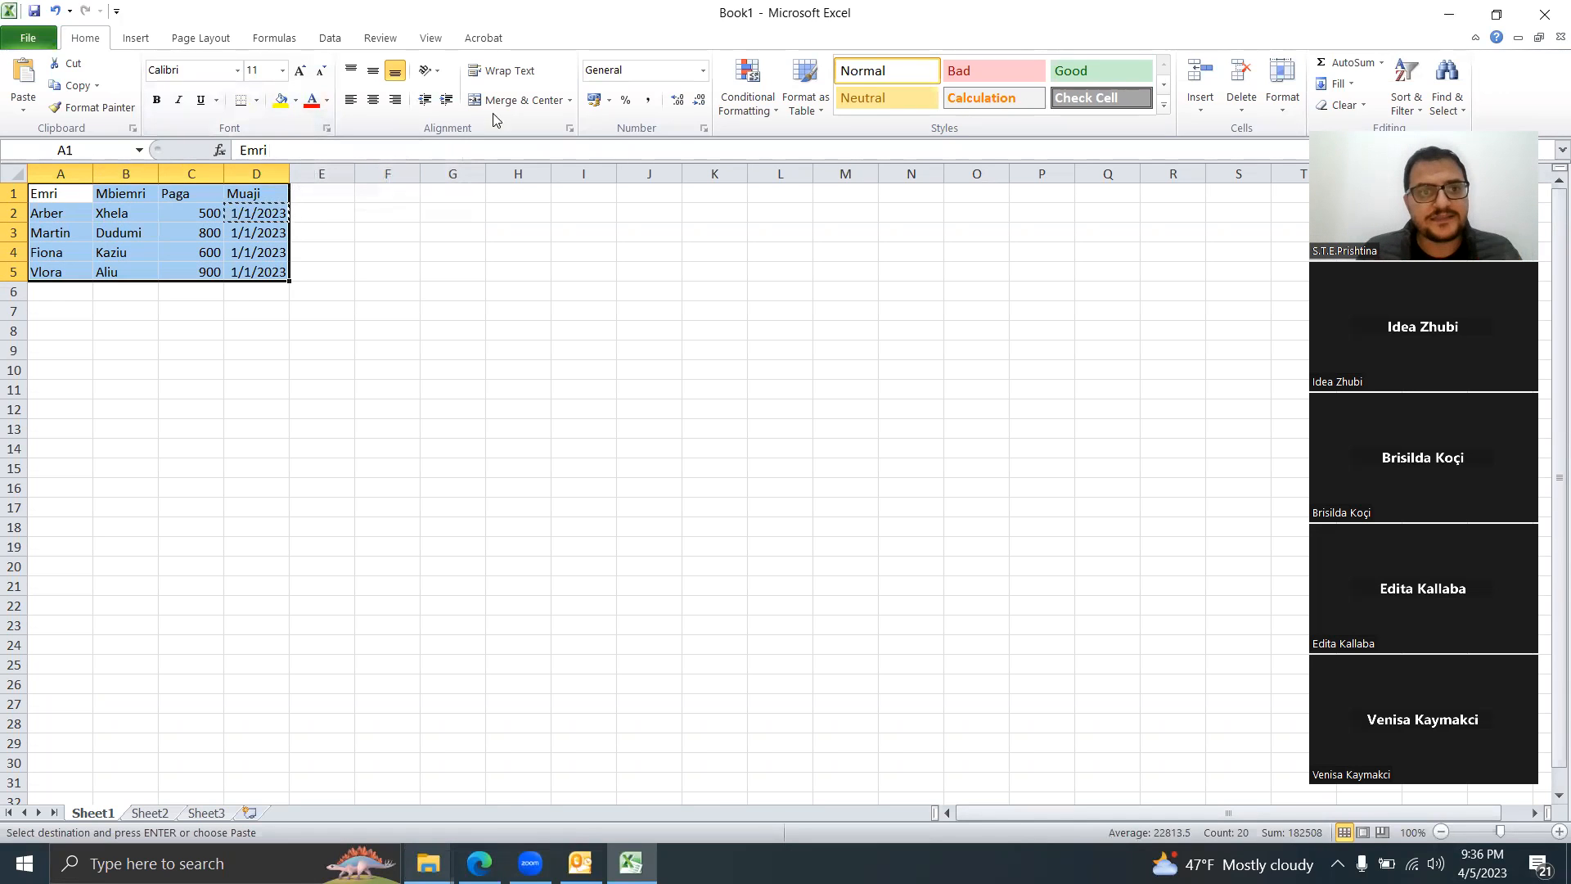
{"action": "left_click", "coordinate": [258, 100]}
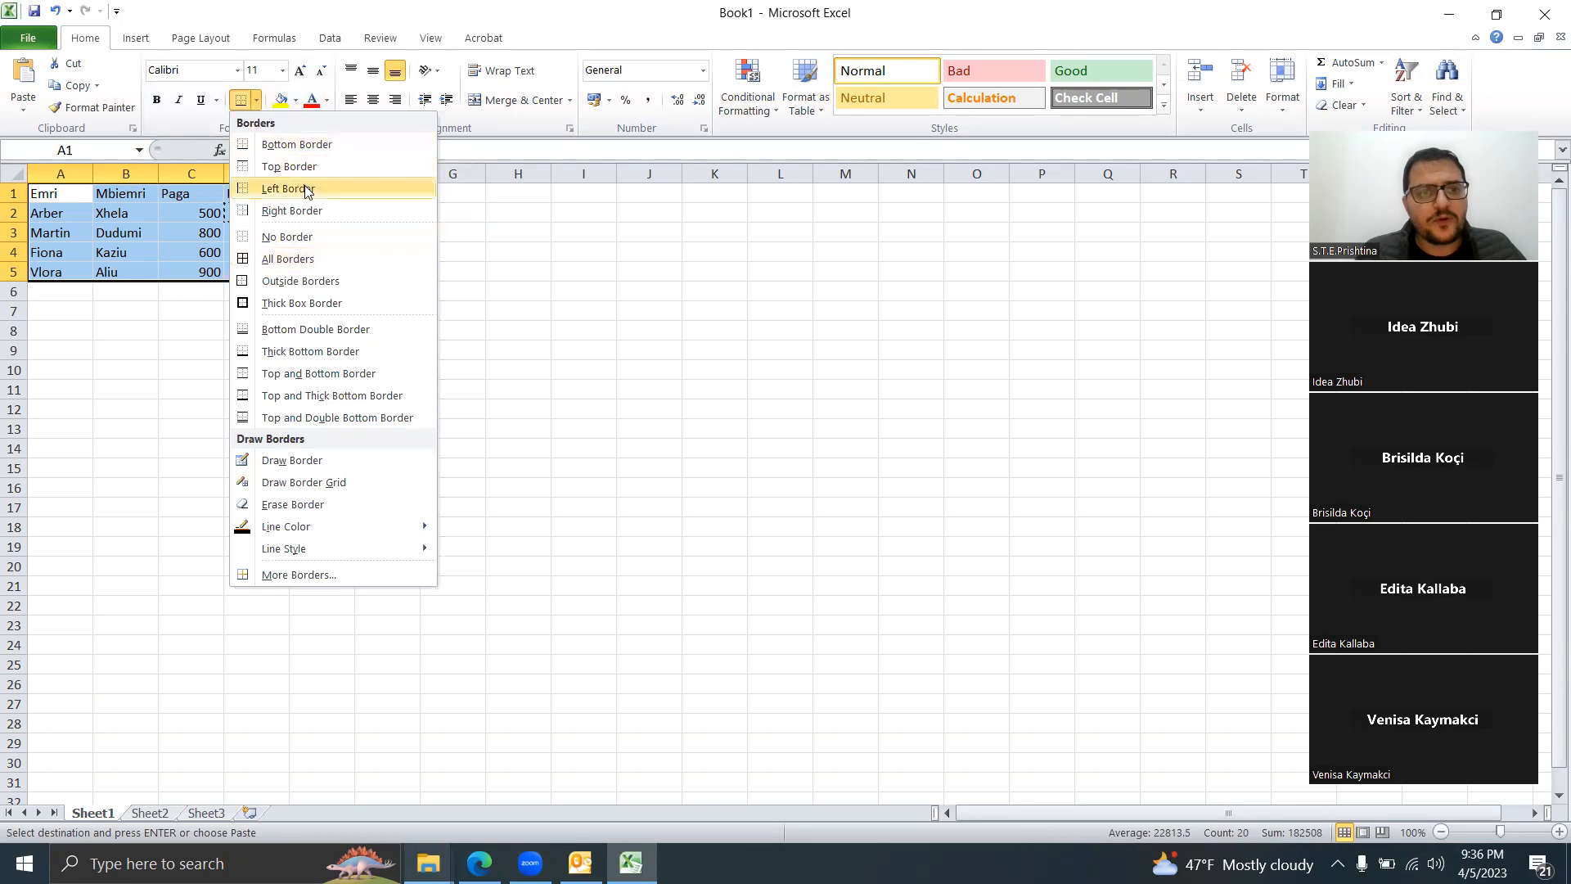
{"action": "left_click", "coordinate": [298, 259]}
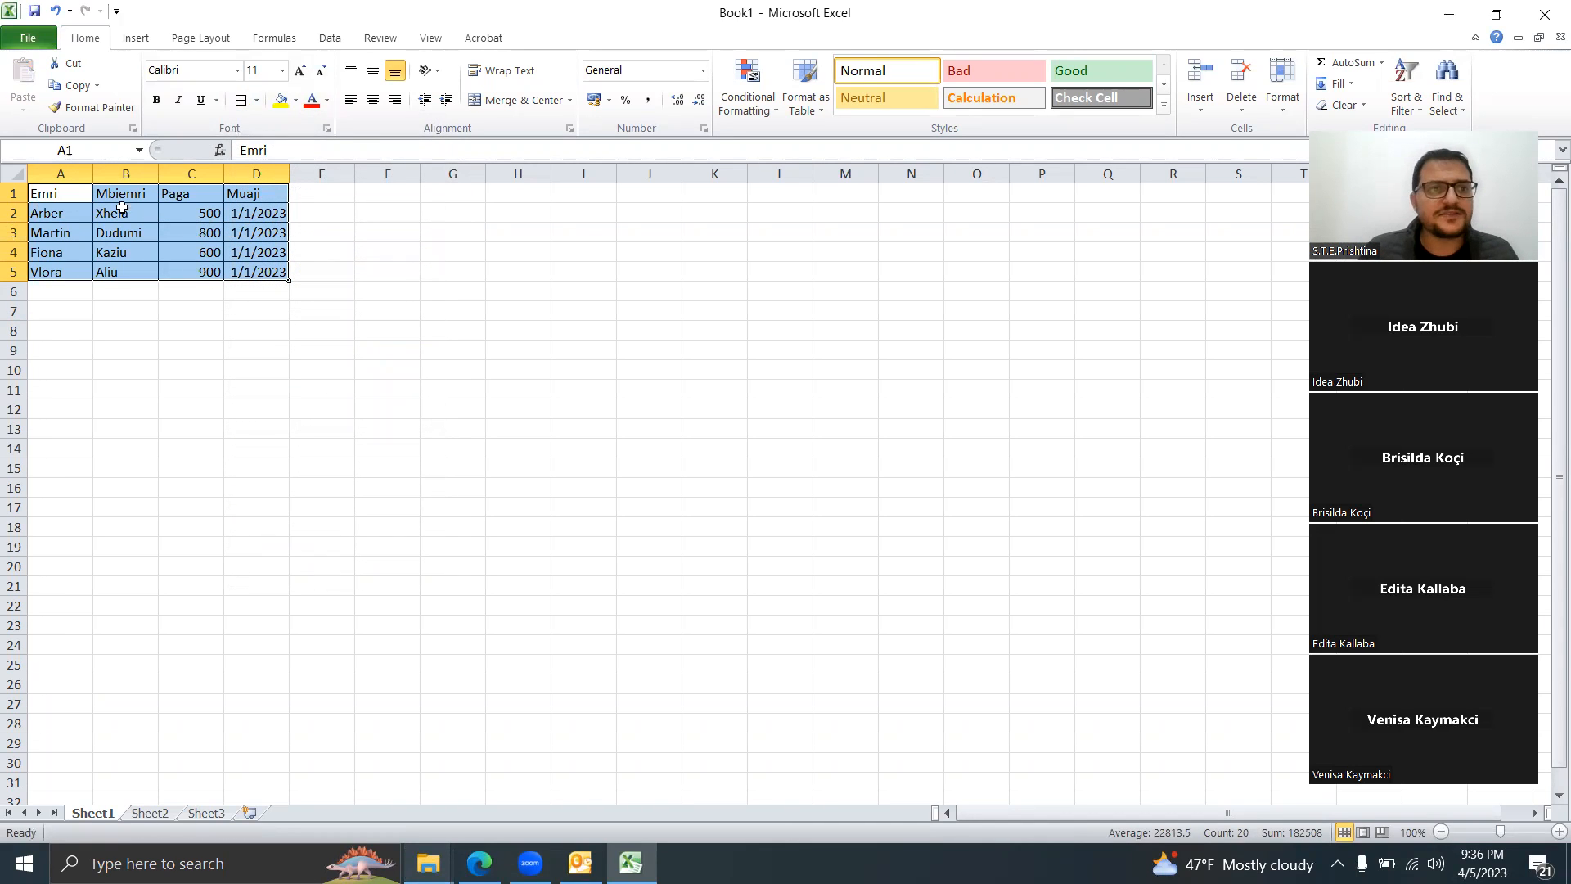
{"action": "left_click_drag", "start_coordinate": [68, 195], "coordinate": [258, 197]}
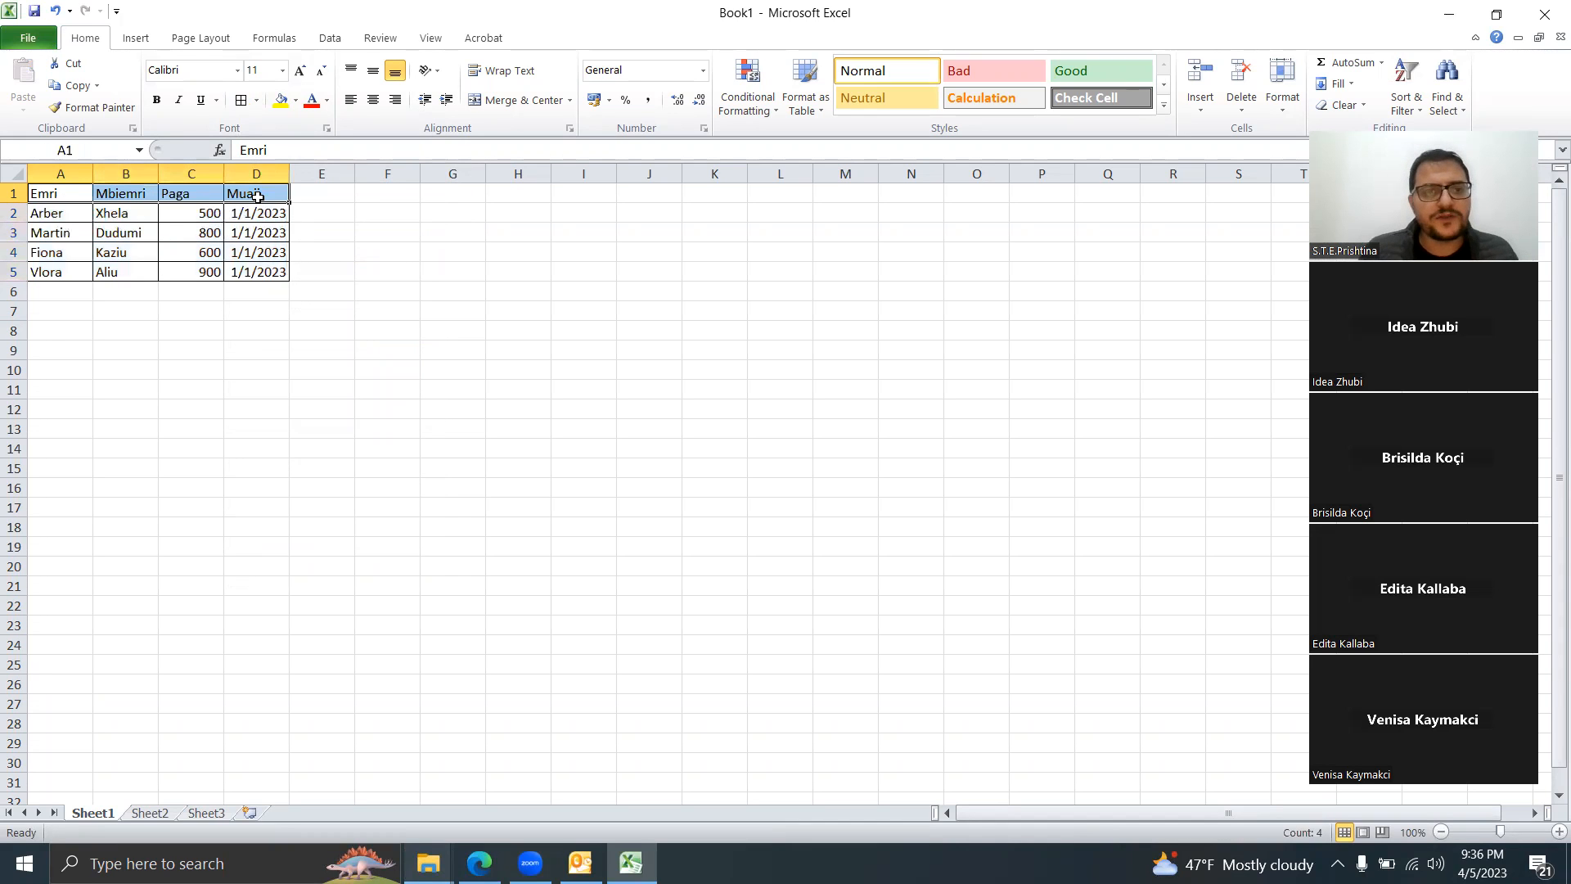
Step: Give headers A1:D1 a grey fill with bold dark red text
{"action": "left_click", "coordinate": [295, 100]}
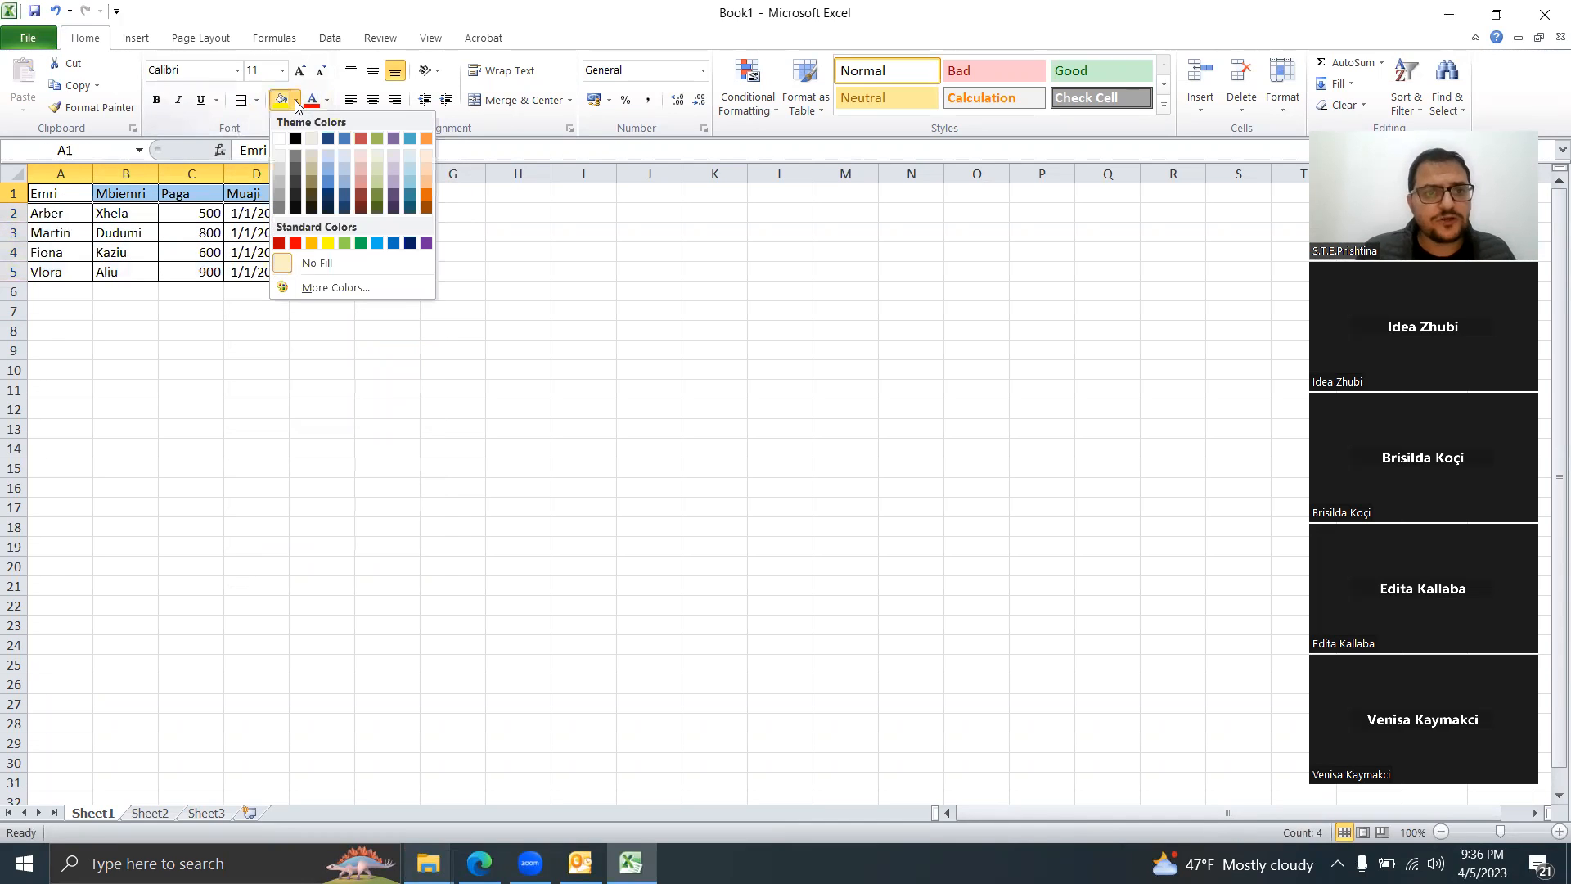
{"action": "left_click", "coordinate": [282, 161]}
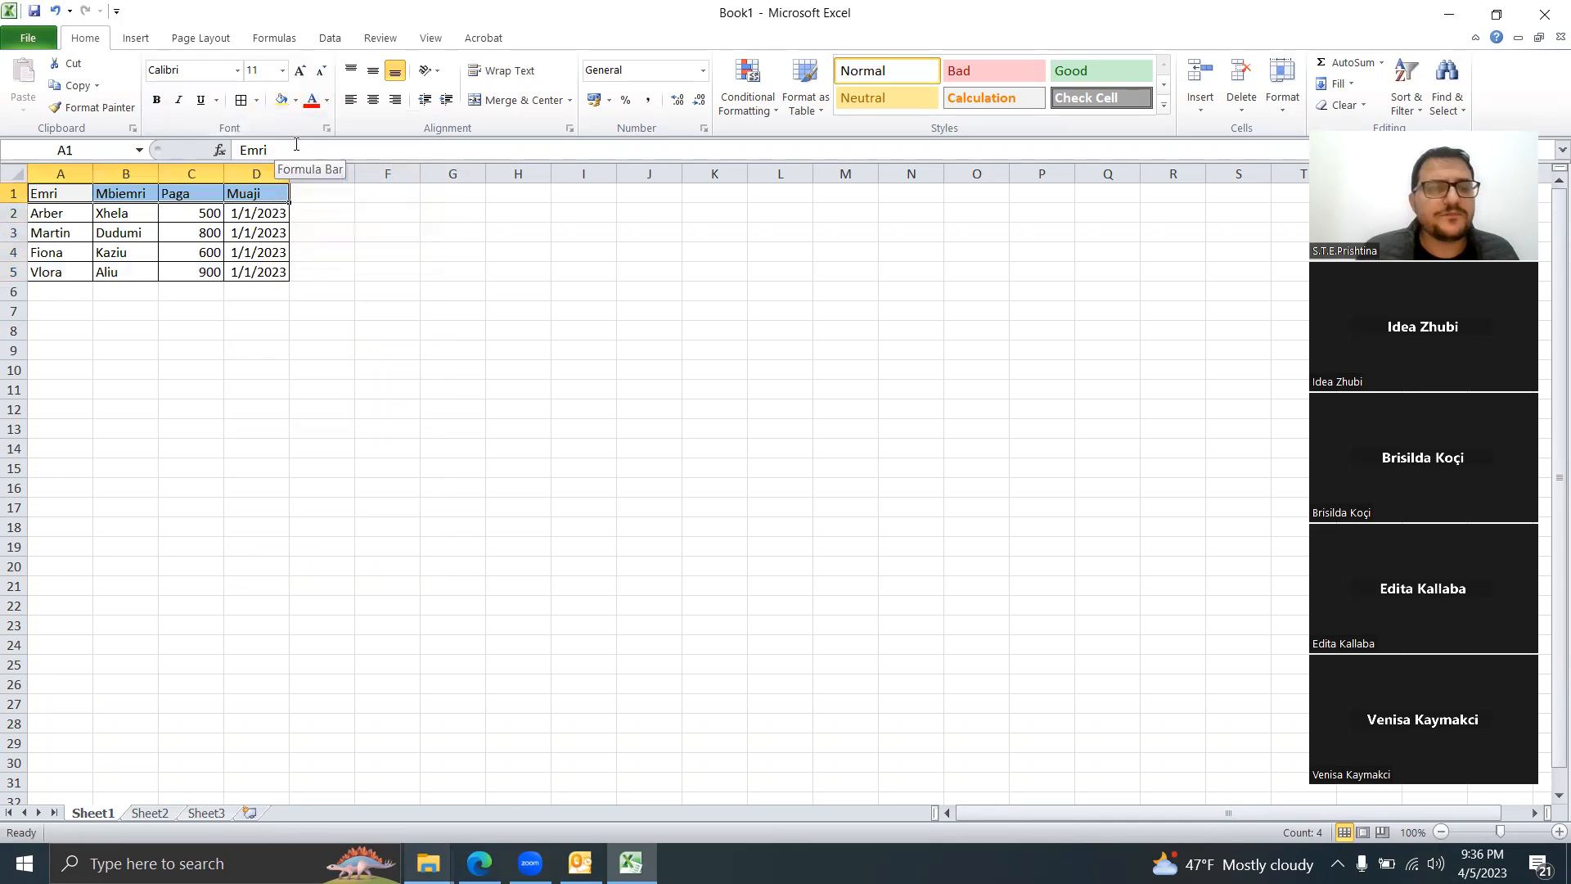
{"action": "left_click", "coordinate": [292, 100]}
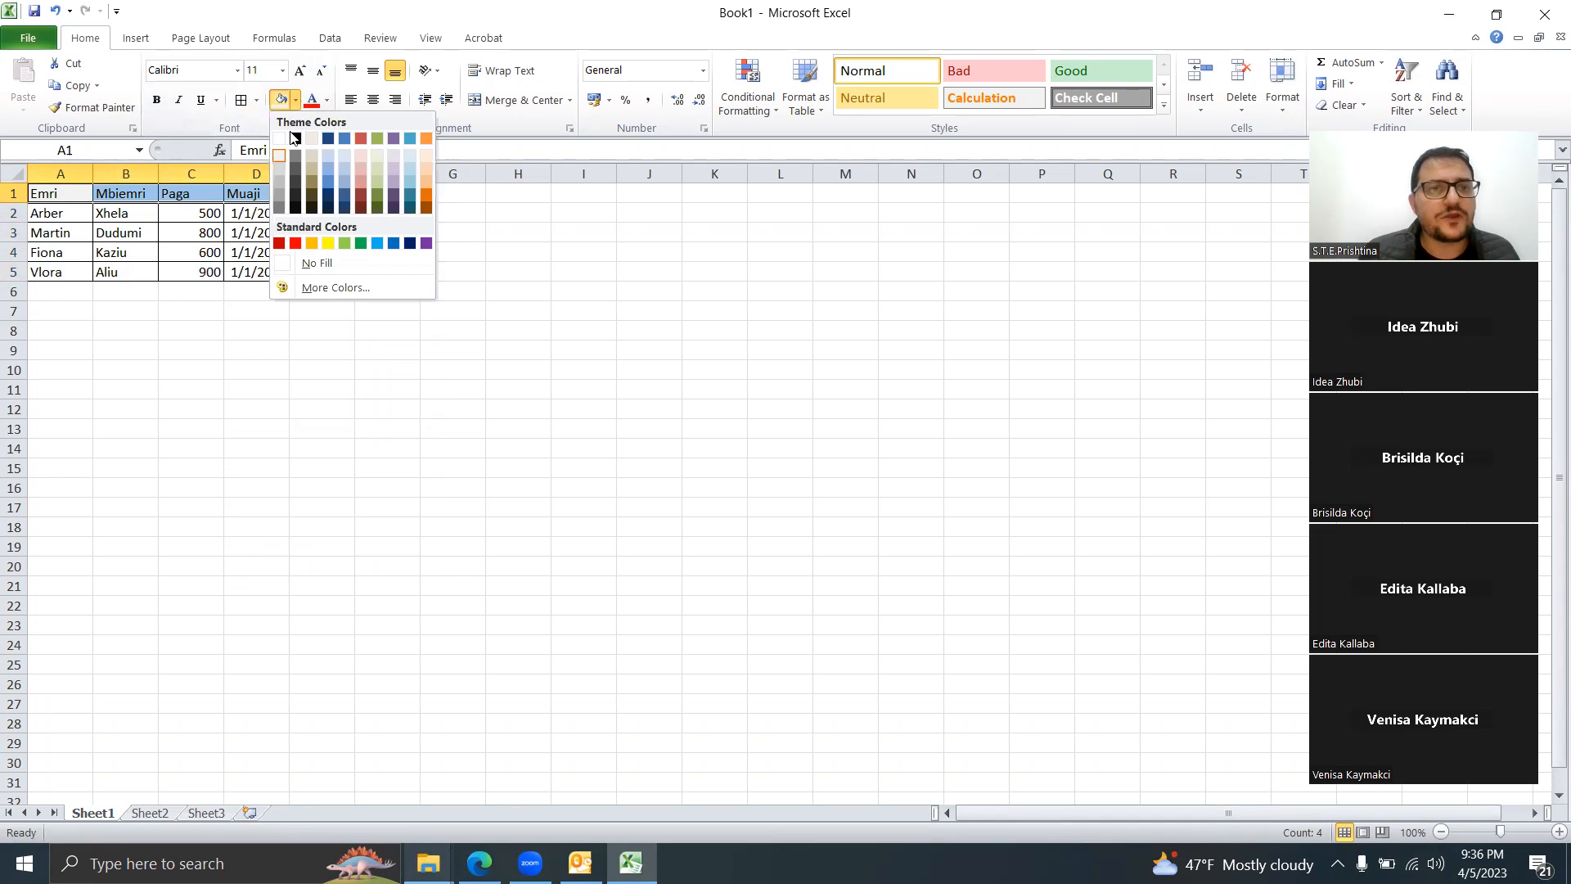
{"action": "left_click", "coordinate": [279, 182]}
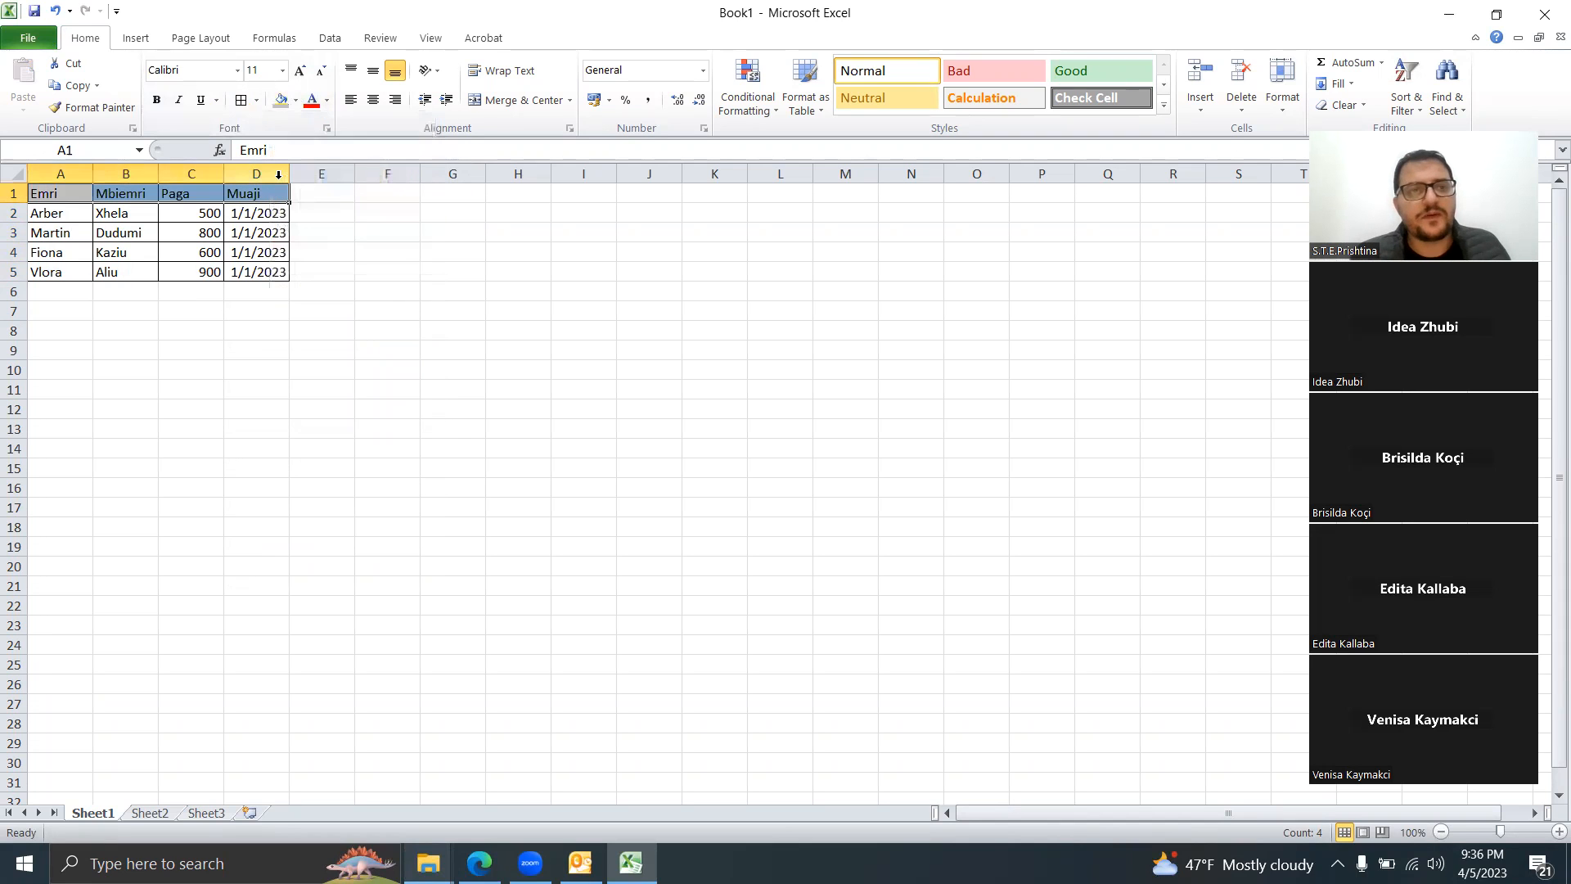
{"action": "left_click", "coordinate": [327, 103]}
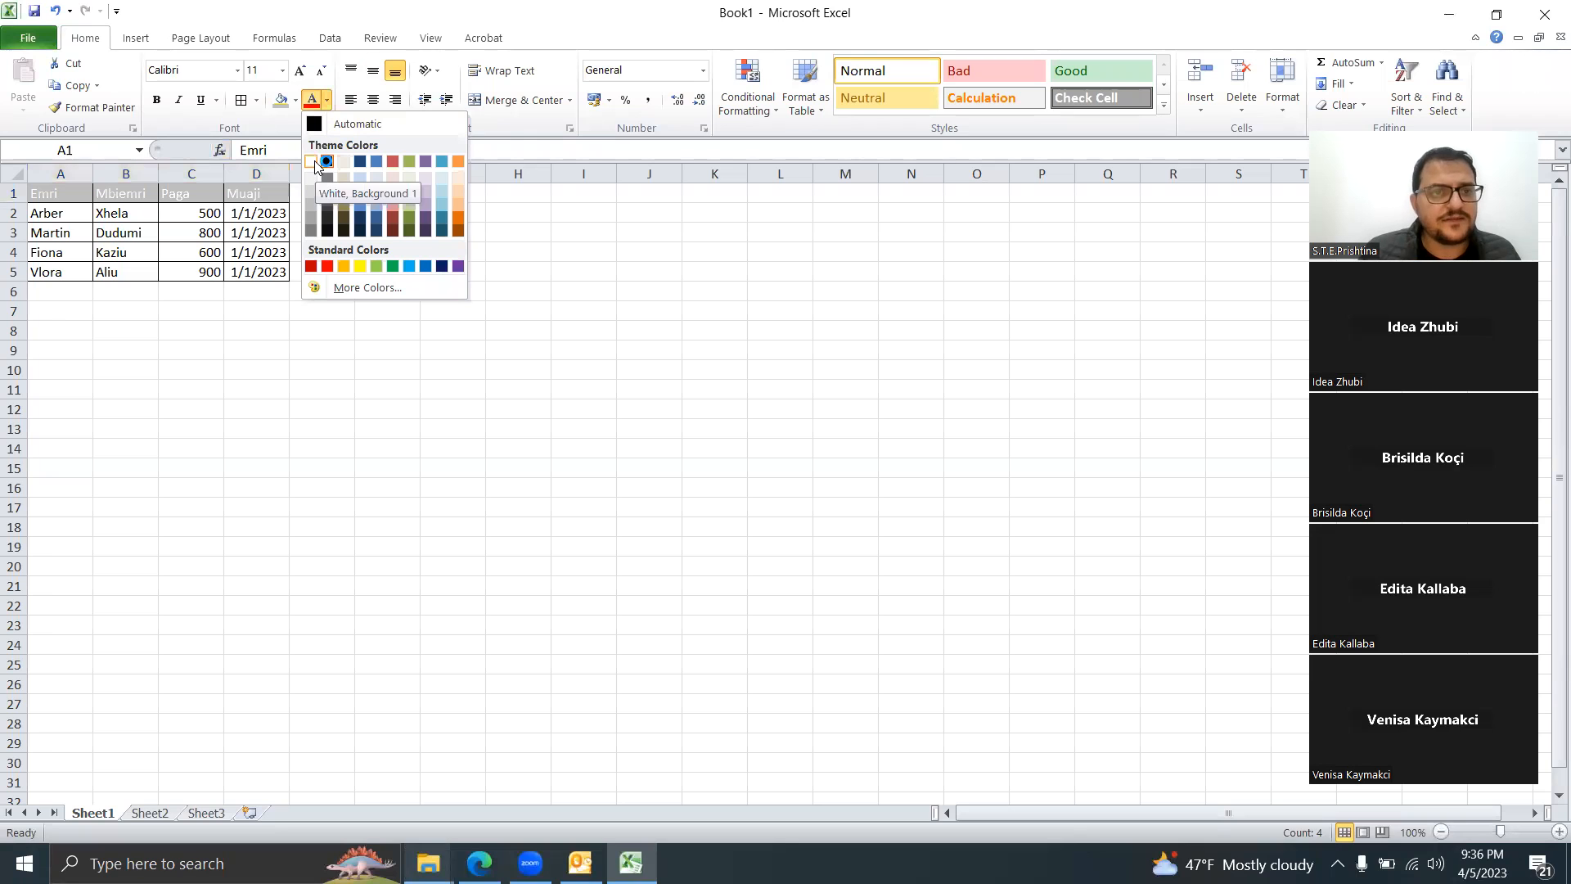
{"action": "left_click", "coordinate": [311, 265]}
{"action": "left_click", "coordinate": [155, 101]}
{"action": "left_click", "coordinate": [372, 268]}
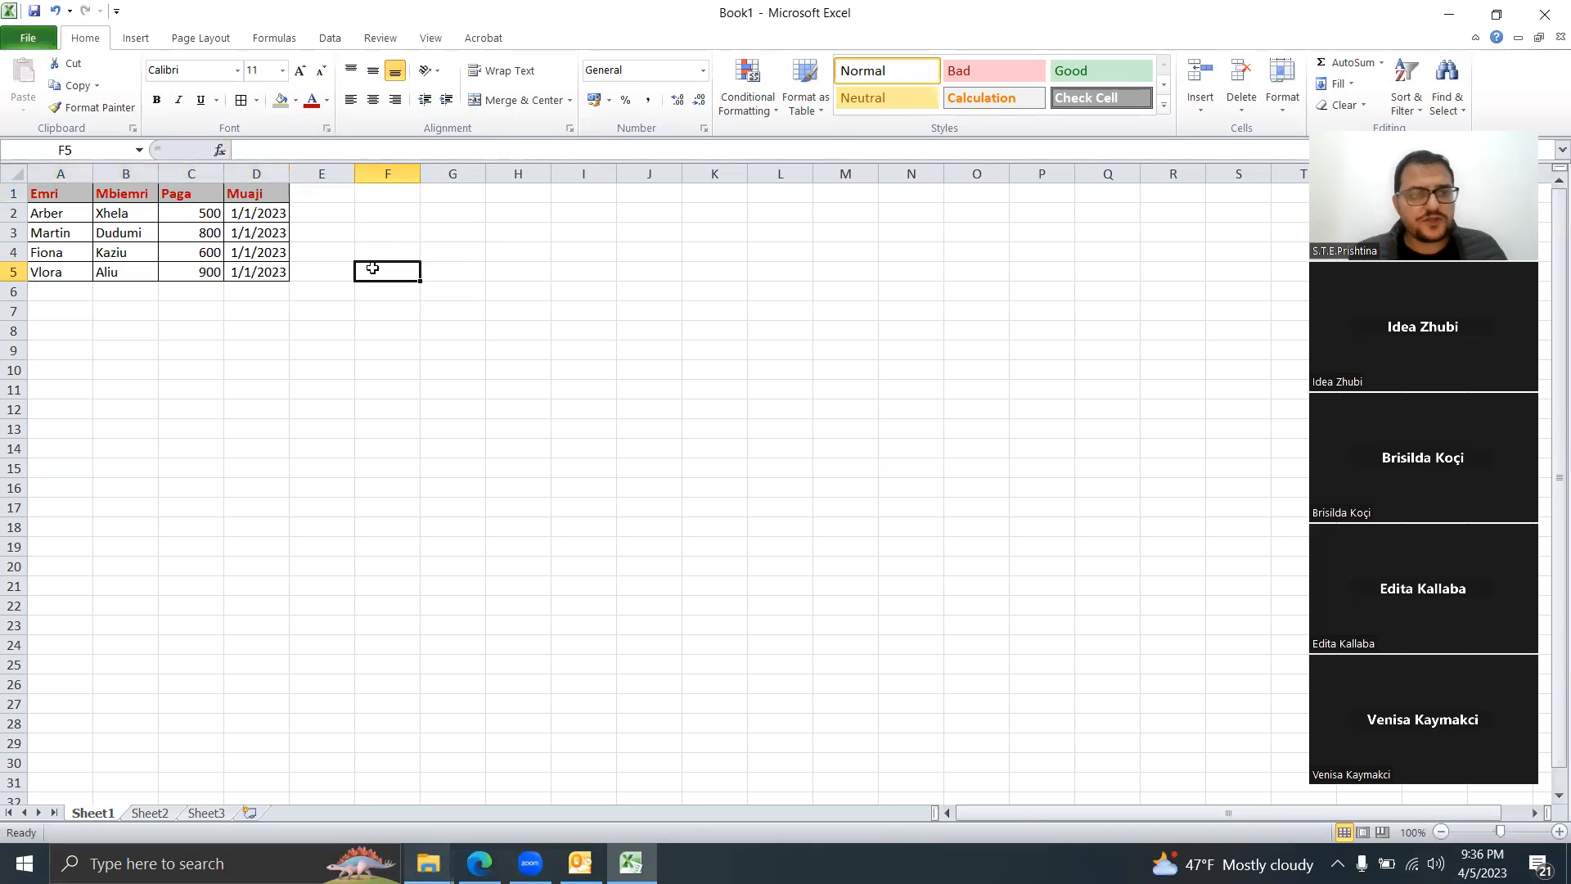
{"action": "left_click_drag", "start_coordinate": [72, 193], "coordinate": [249, 269]}
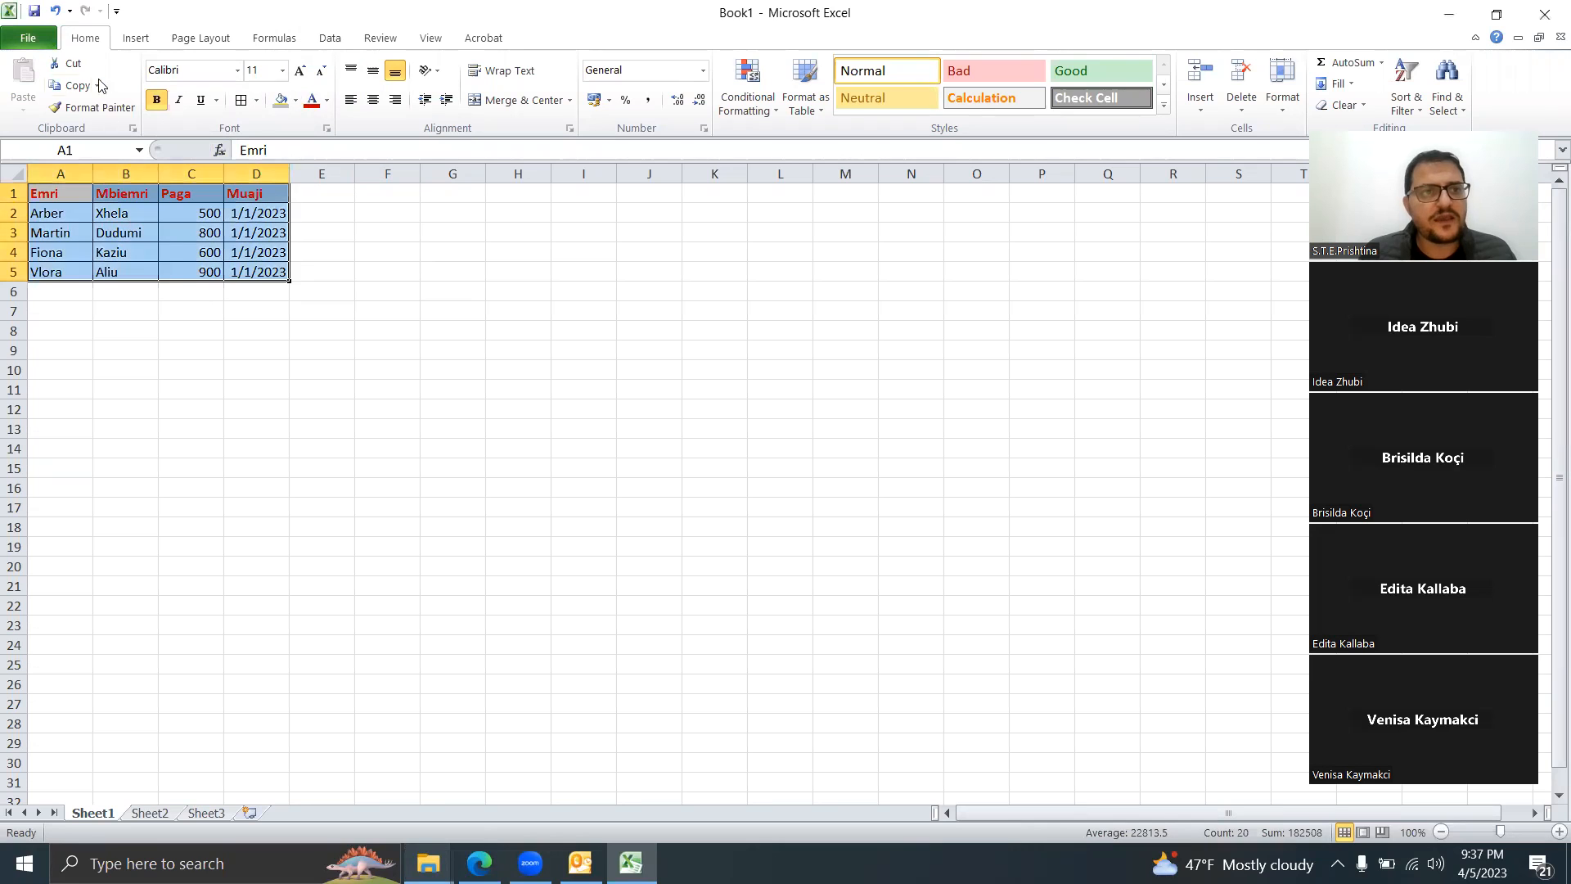
Step: Undo all actions, then redo only the names, salaries and dates, dropping borders and header formatting
{"action": "left_click", "coordinate": [70, 10]}
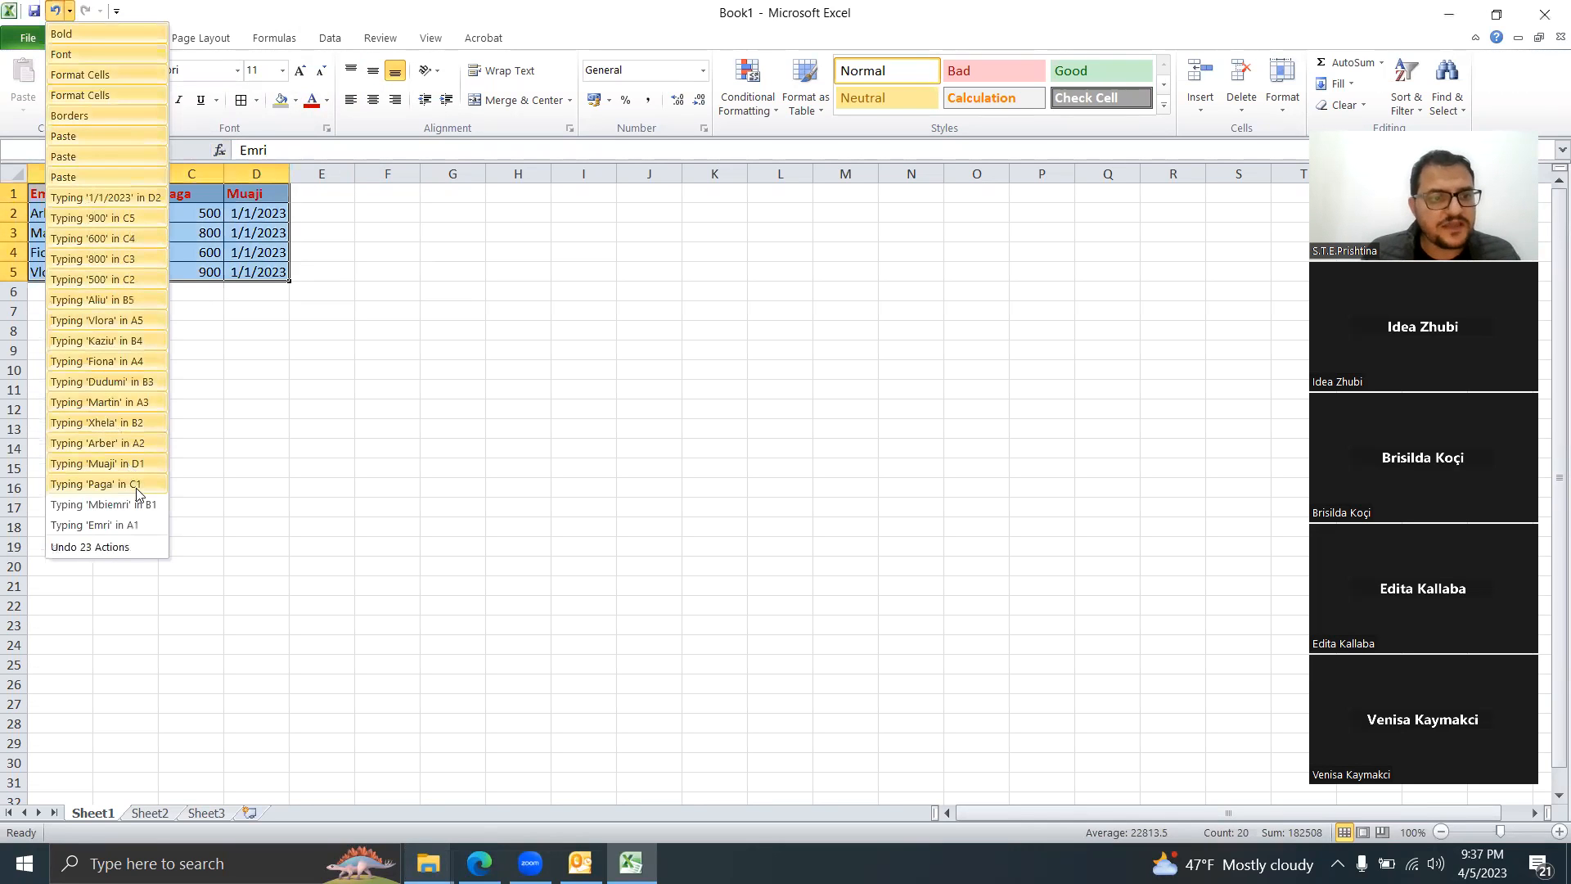
{"action": "left_click", "coordinate": [125, 533]}
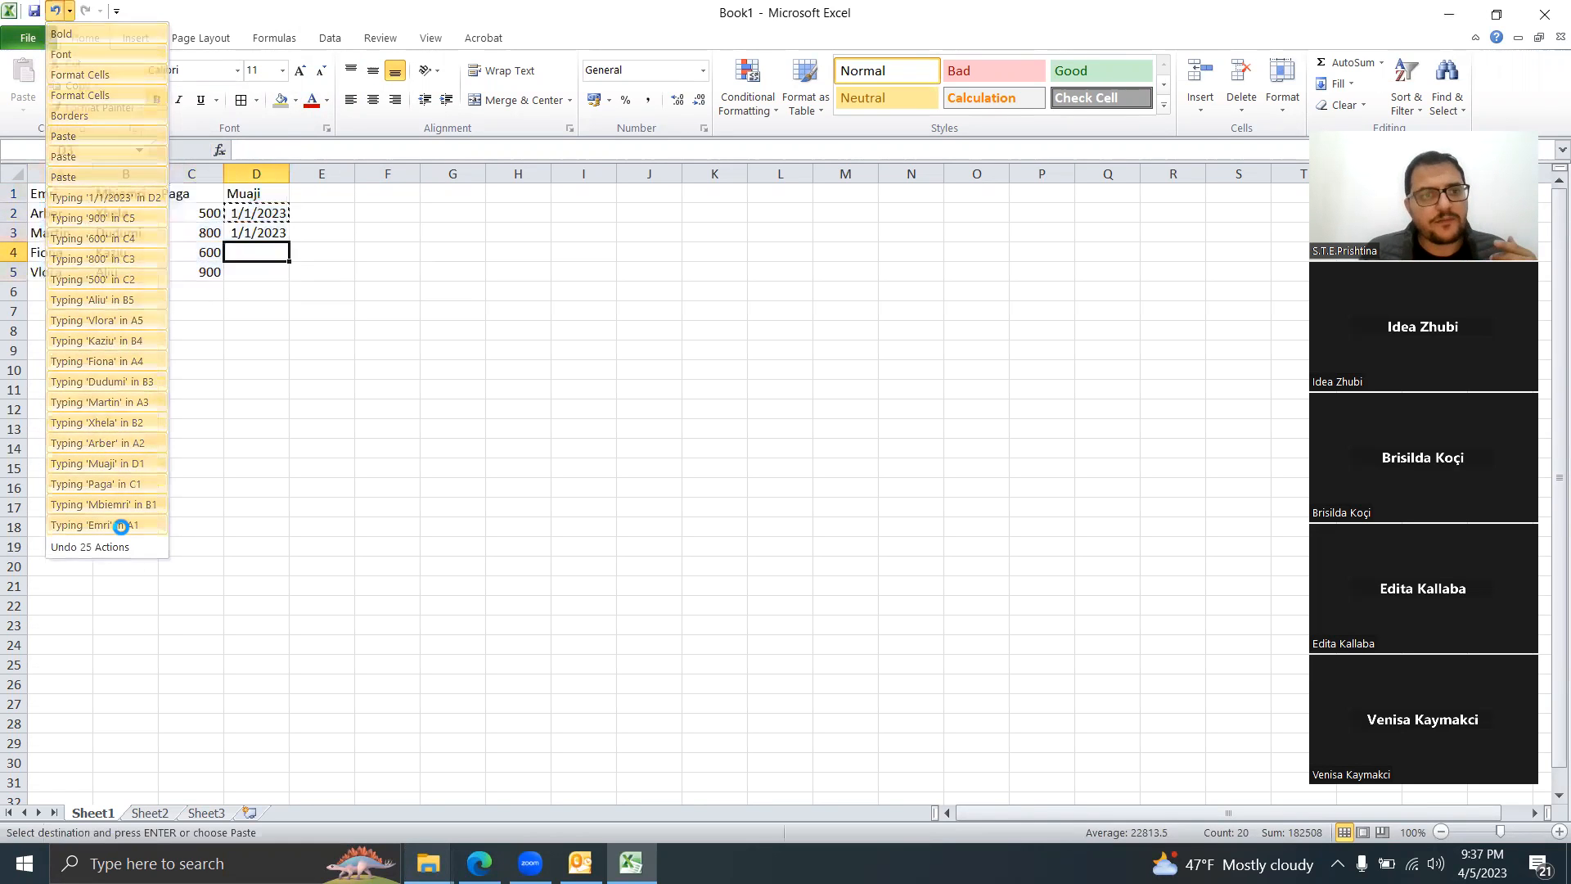
{"action": "left_click", "coordinate": [83, 11]}
{"action": "left_click", "coordinate": [83, 11]}
{"action": "left_click", "coordinate": [83, 11]}
{"action": "left_click", "coordinate": [82, 11]}
{"action": "left_click", "coordinate": [82, 12]}
{"action": "left_click", "coordinate": [81, 12]}
{"action": "left_click", "coordinate": [81, 12]}
{"action": "left_click", "coordinate": [80, 12]}
{"action": "left_click", "coordinate": [83, 11]}
{"action": "left_click", "coordinate": [82, 12]}
{"action": "left_click", "coordinate": [82, 12]}
{"action": "left_click", "coordinate": [83, 12]}
{"action": "left_click", "coordinate": [83, 11]}
{"action": "left_click", "coordinate": [82, 12]}
{"action": "left_click", "coordinate": [83, 11]}
{"action": "left_click", "coordinate": [83, 12]}
{"action": "left_click", "coordinate": [82, 12]}
{"action": "left_click", "coordinate": [83, 11]}
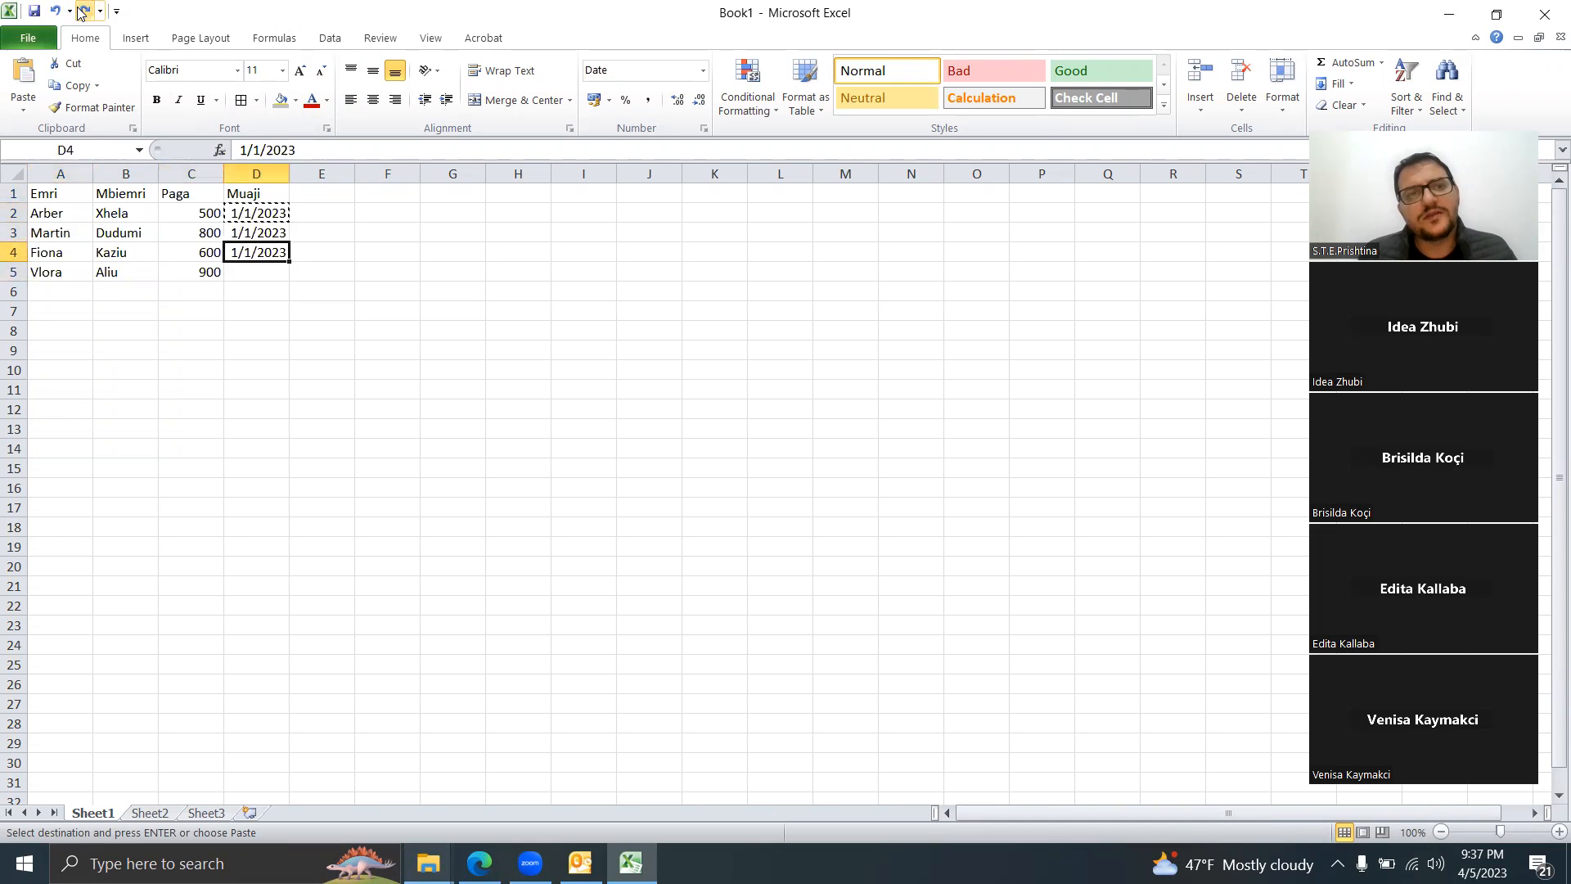
{"action": "left_click", "coordinate": [83, 11]}
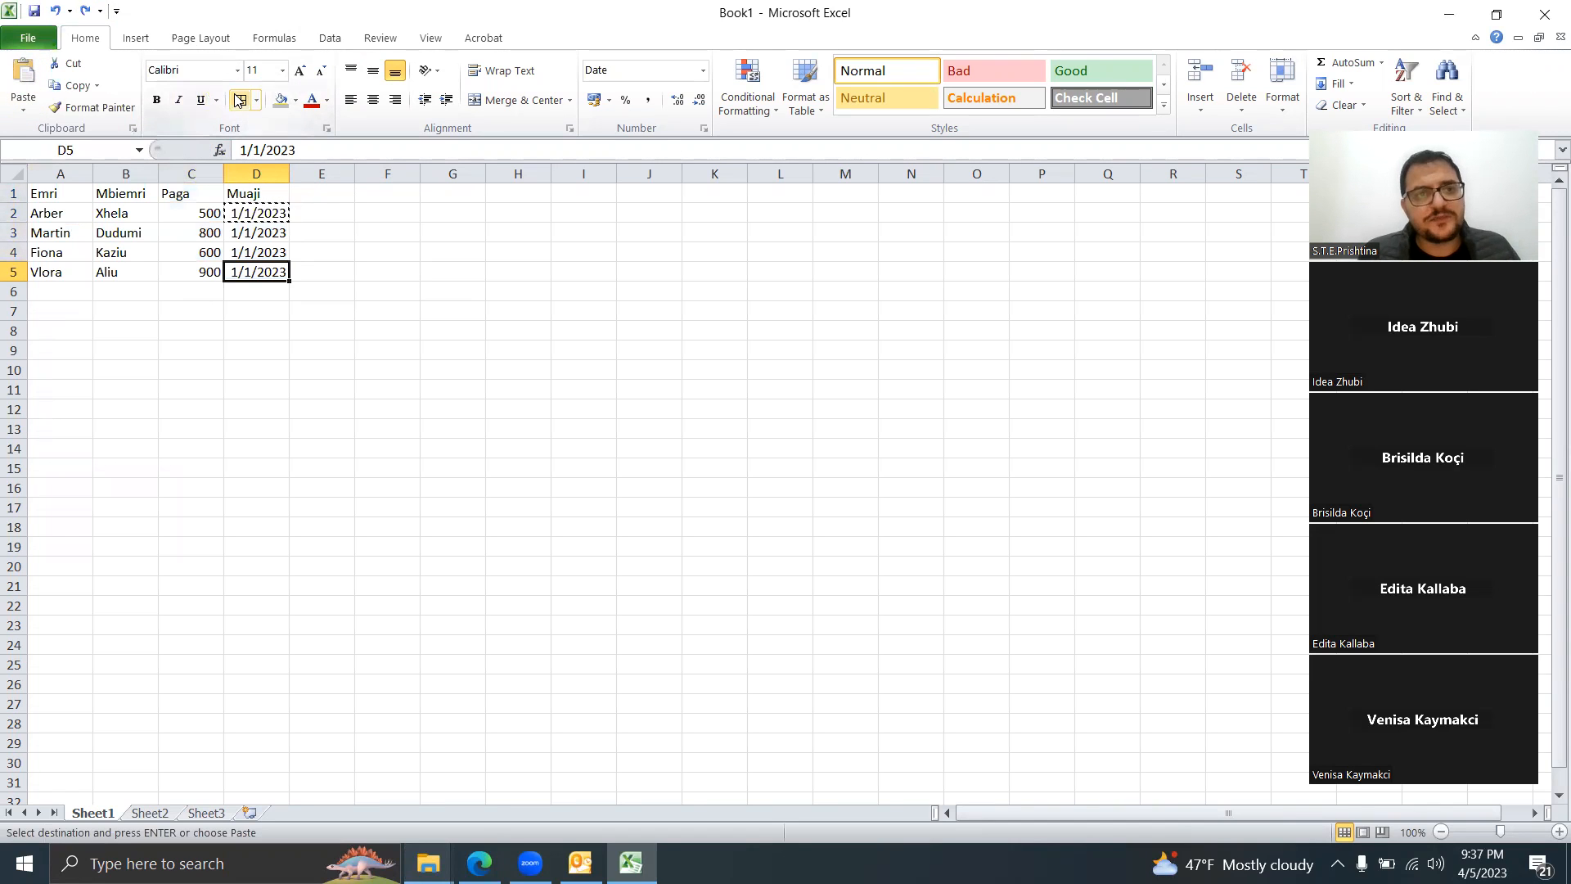
{"action": "left_click_drag", "start_coordinate": [56, 192], "coordinate": [255, 271]}
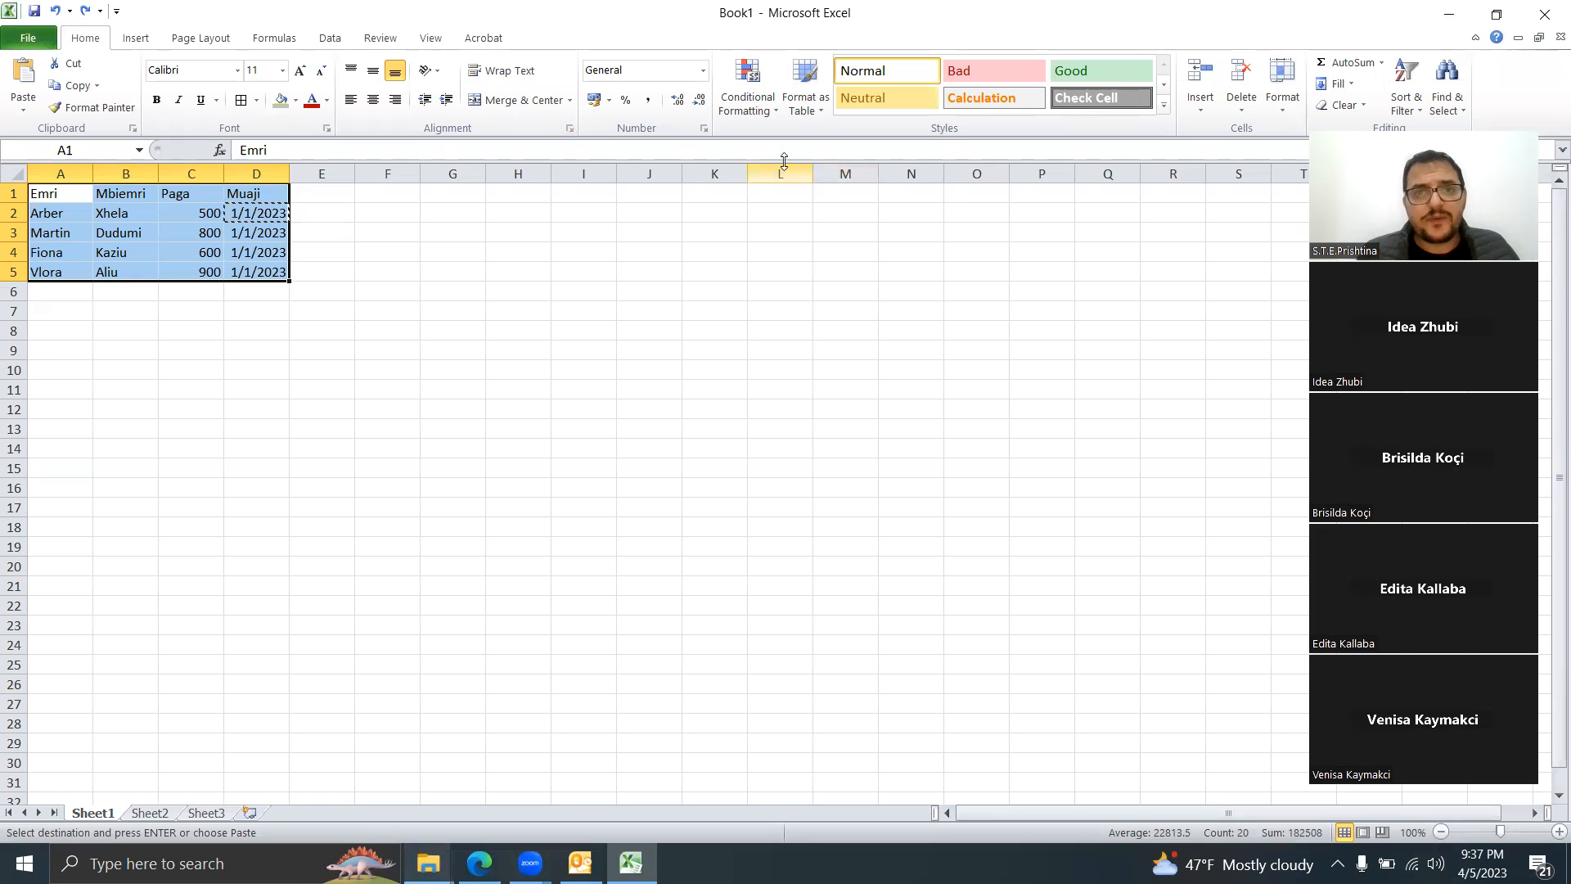
Step: Format A1:D5 as a table with a red Medium style, keeping the first row as headers
{"action": "left_click", "coordinate": [810, 106]}
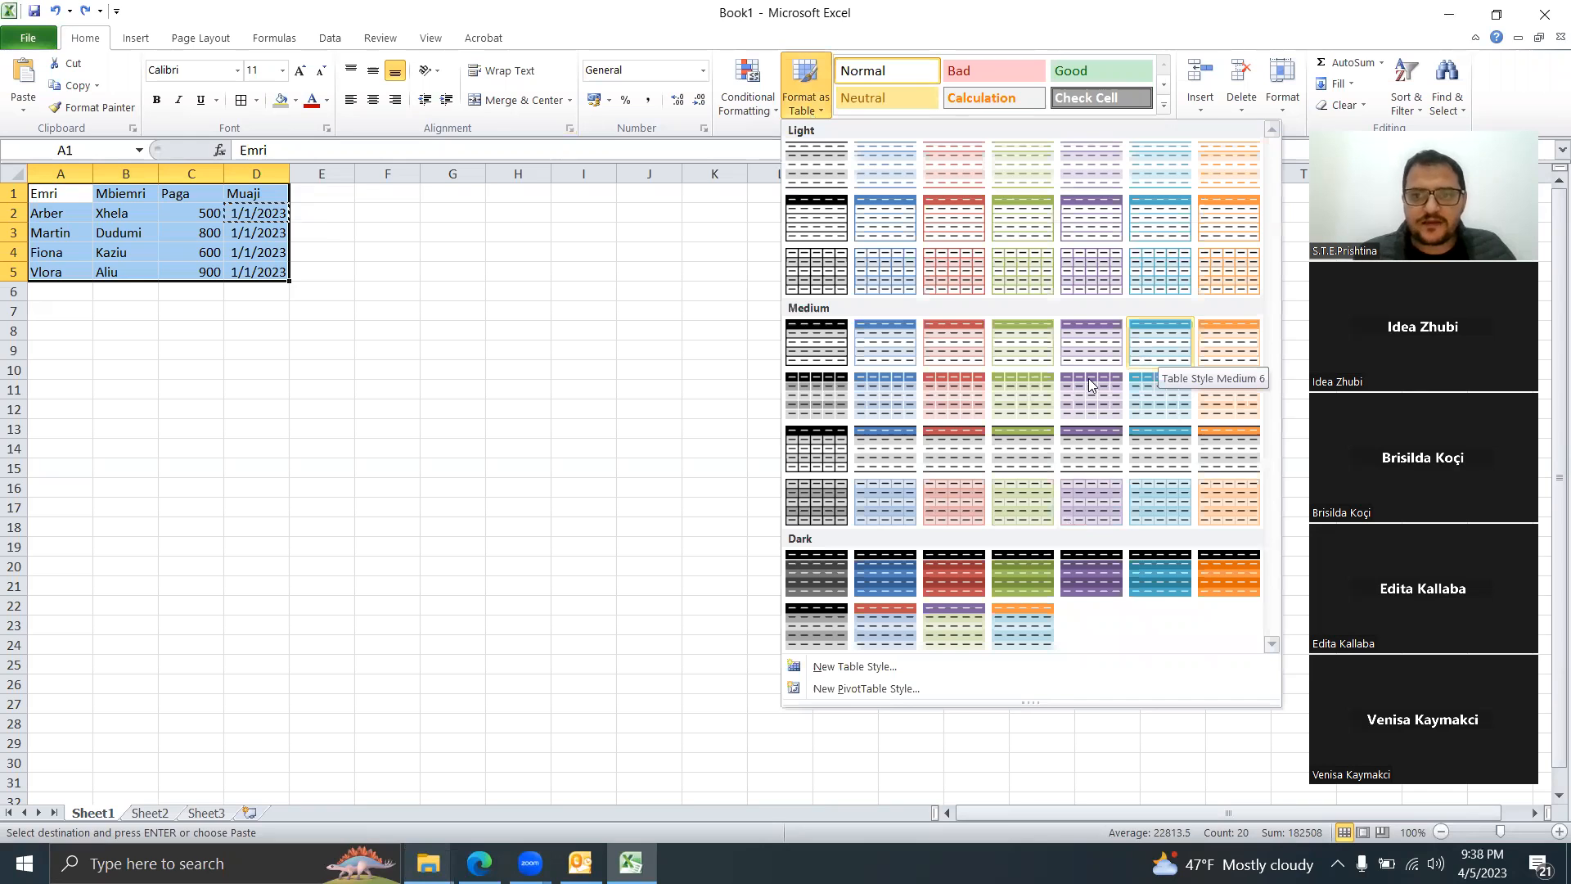
{"action": "left_click", "coordinate": [952, 327]}
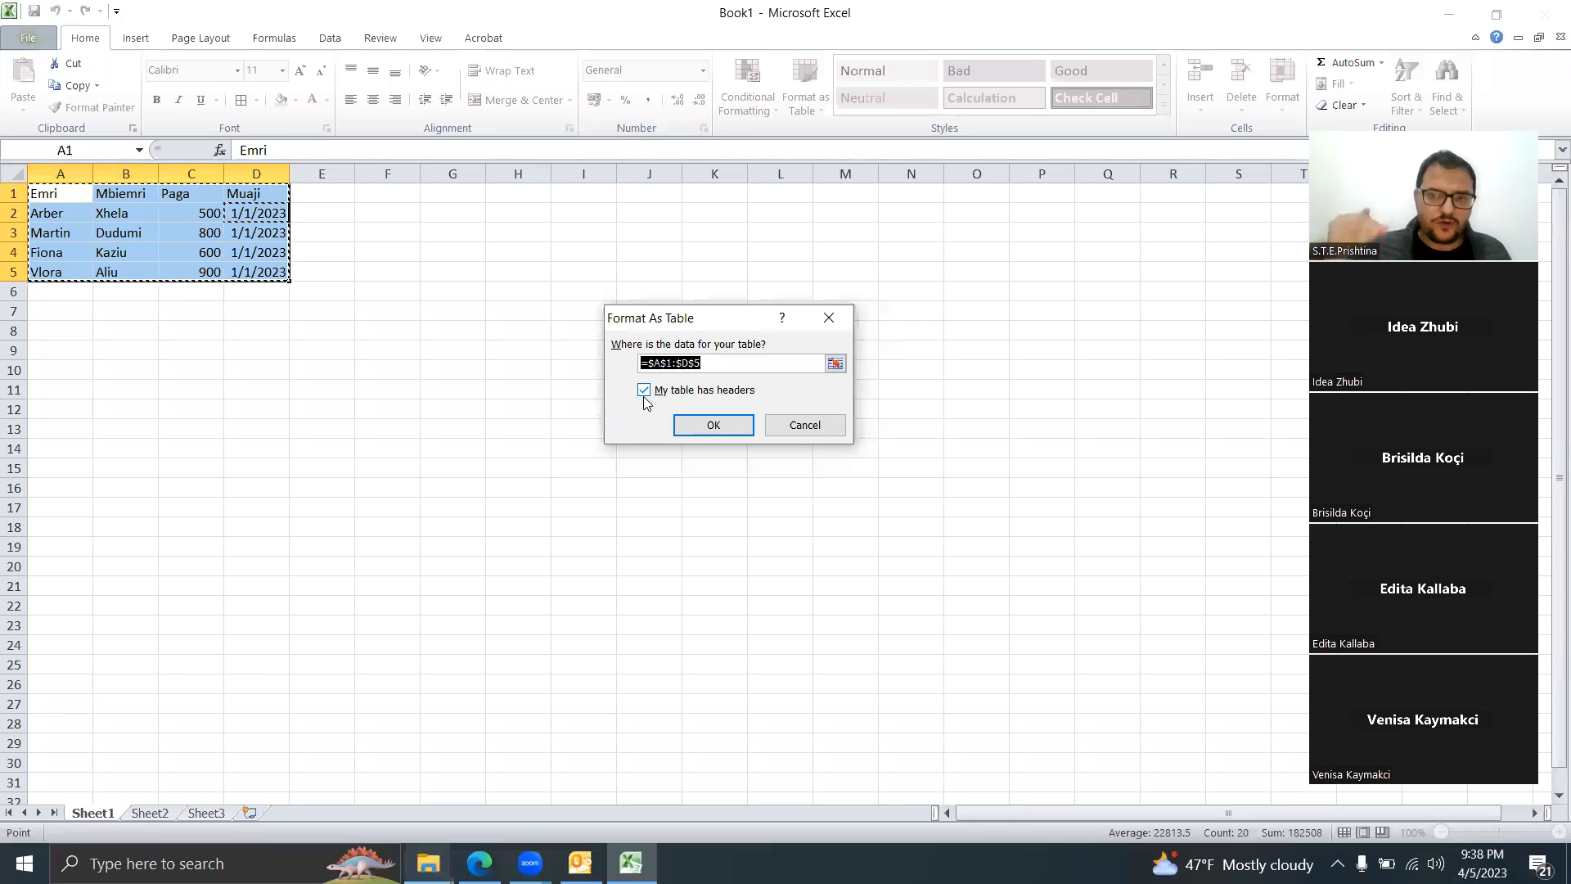
{"action": "left_click", "coordinate": [719, 425]}
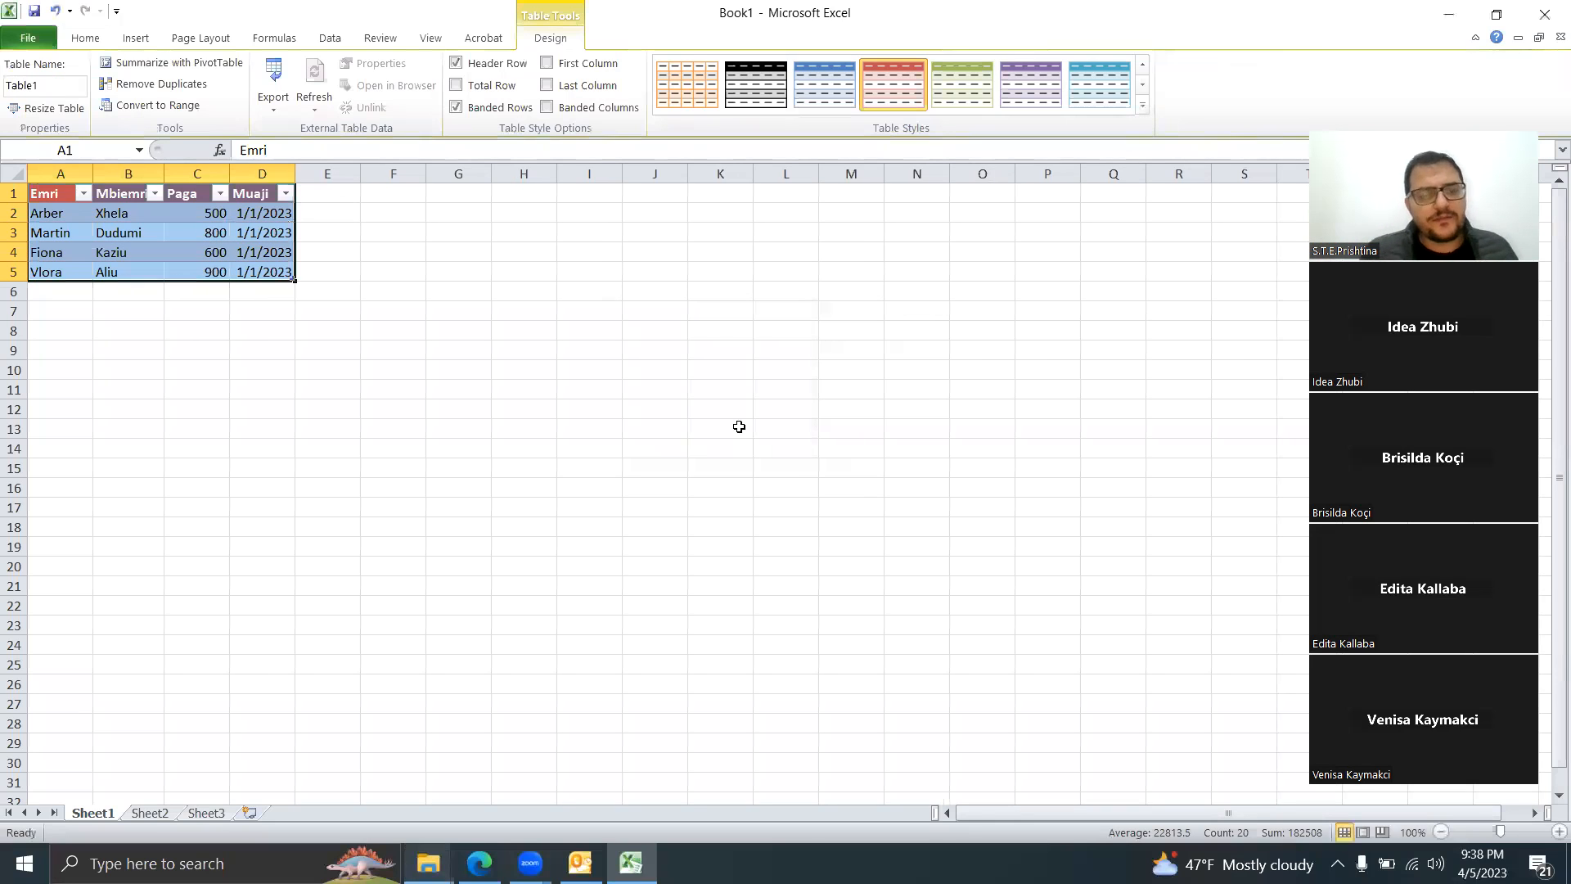
{"action": "left_click", "coordinate": [313, 369]}
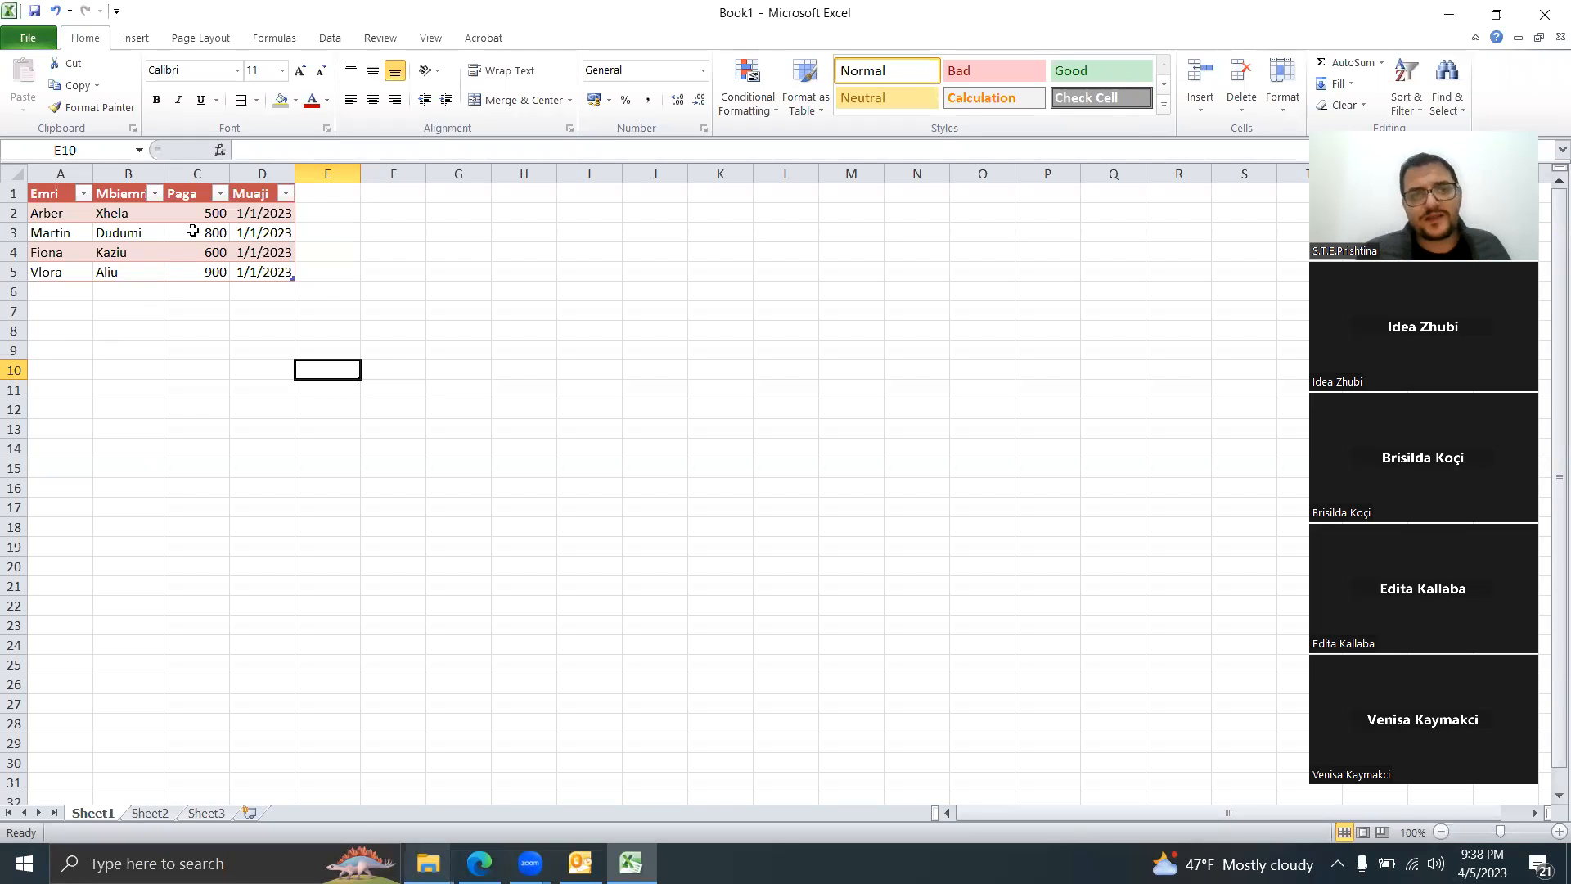
Step: Turn on the Total Row option for the employee table in Table Tools Design
{"action": "left_click", "coordinate": [192, 231]}
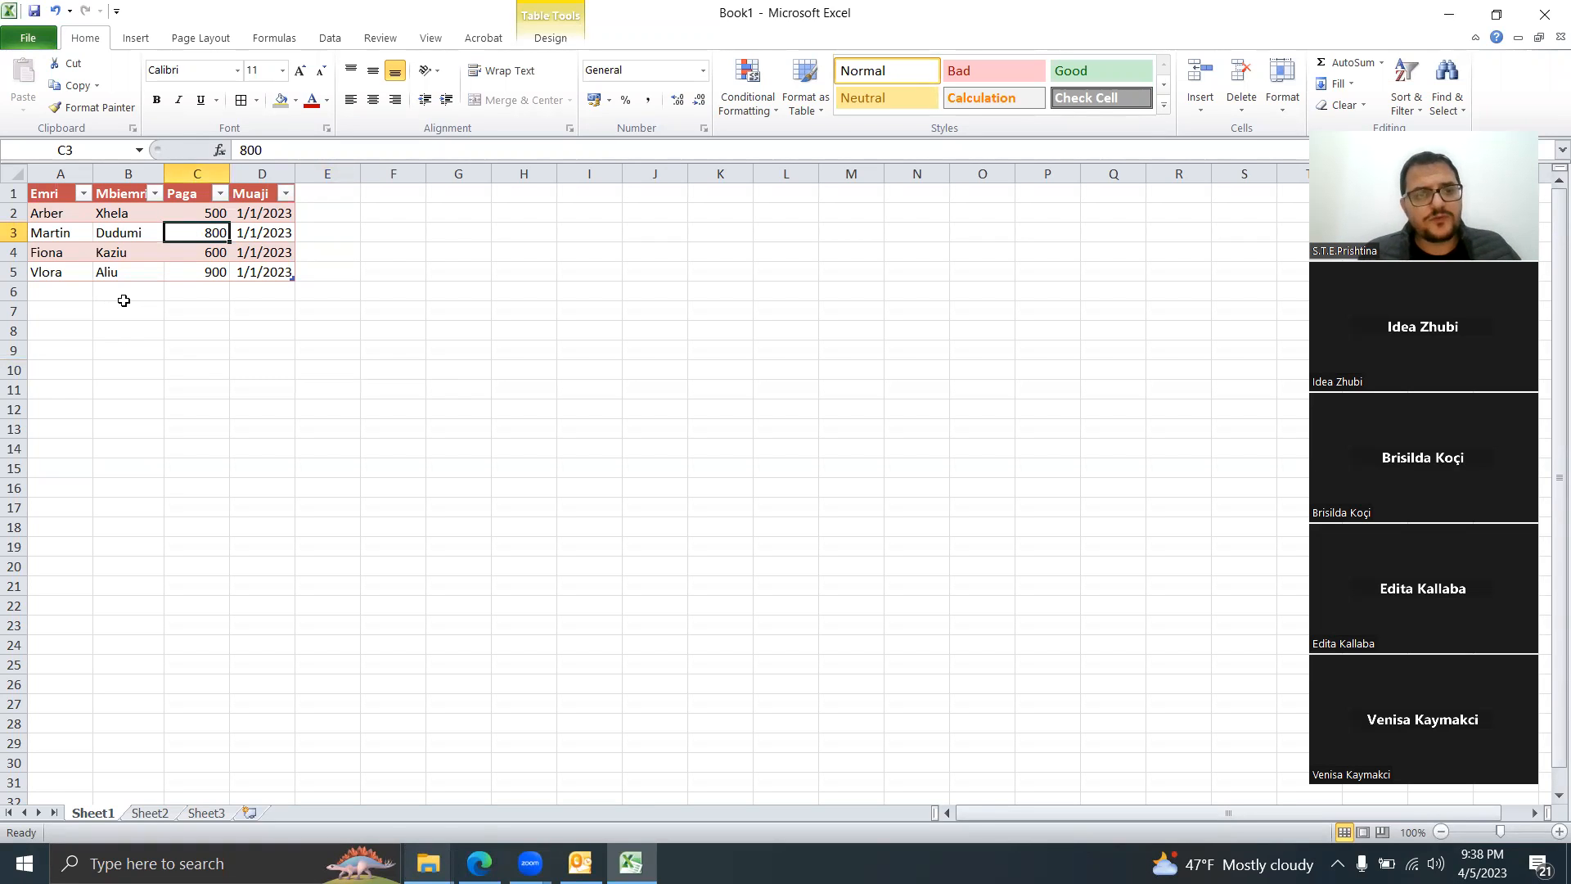
{"action": "left_click", "coordinate": [194, 288]}
{"action": "left_click", "coordinate": [220, 252]}
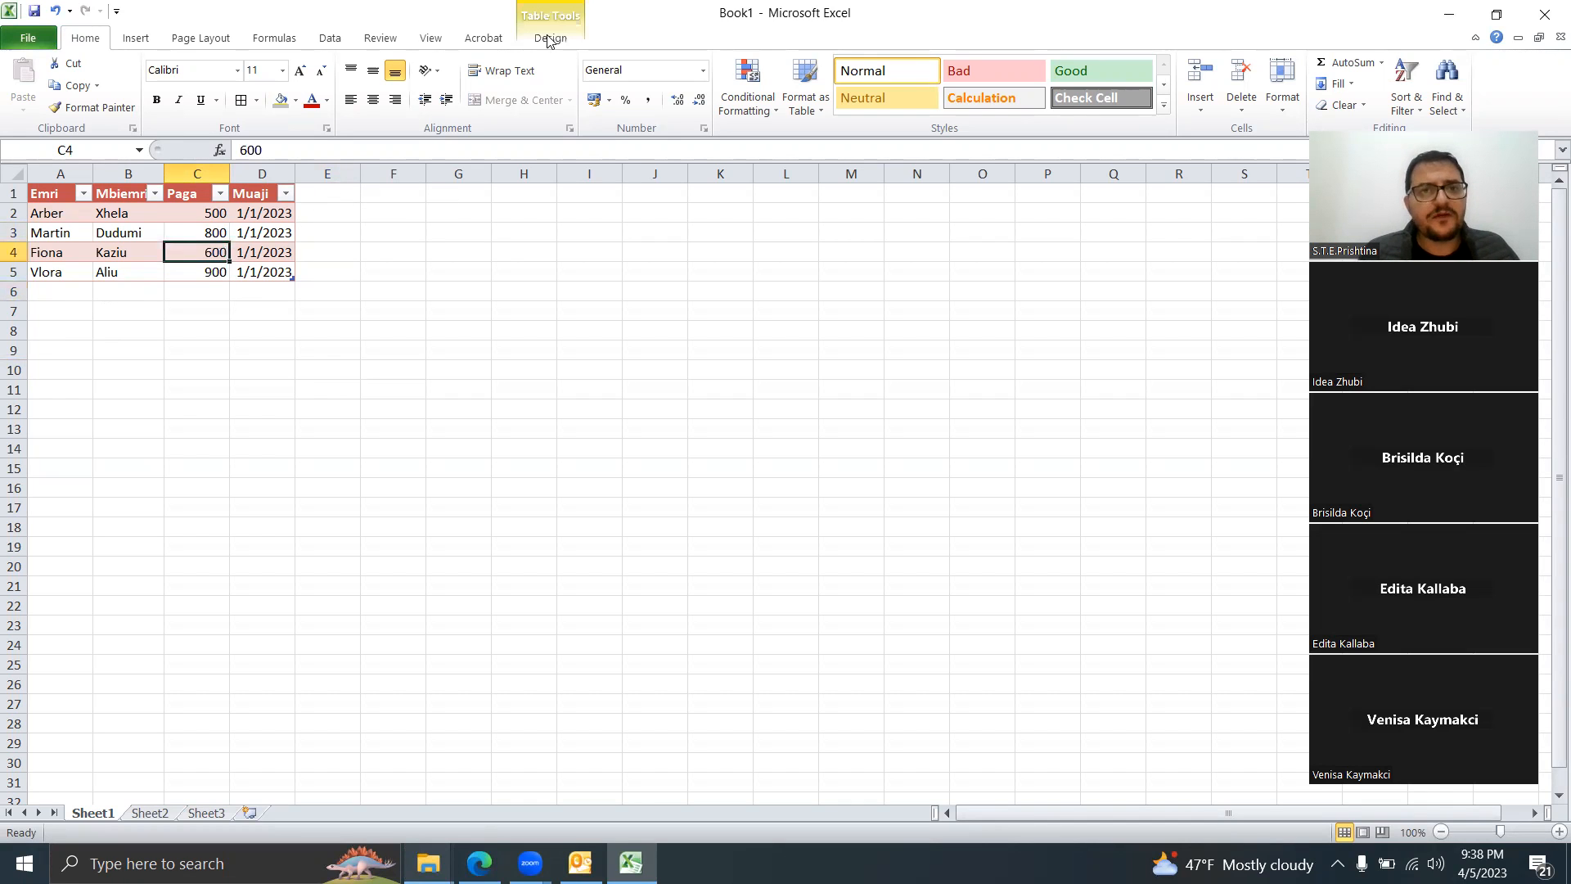
{"action": "key", "text": "Up"}
{"action": "key", "text": "Up"}
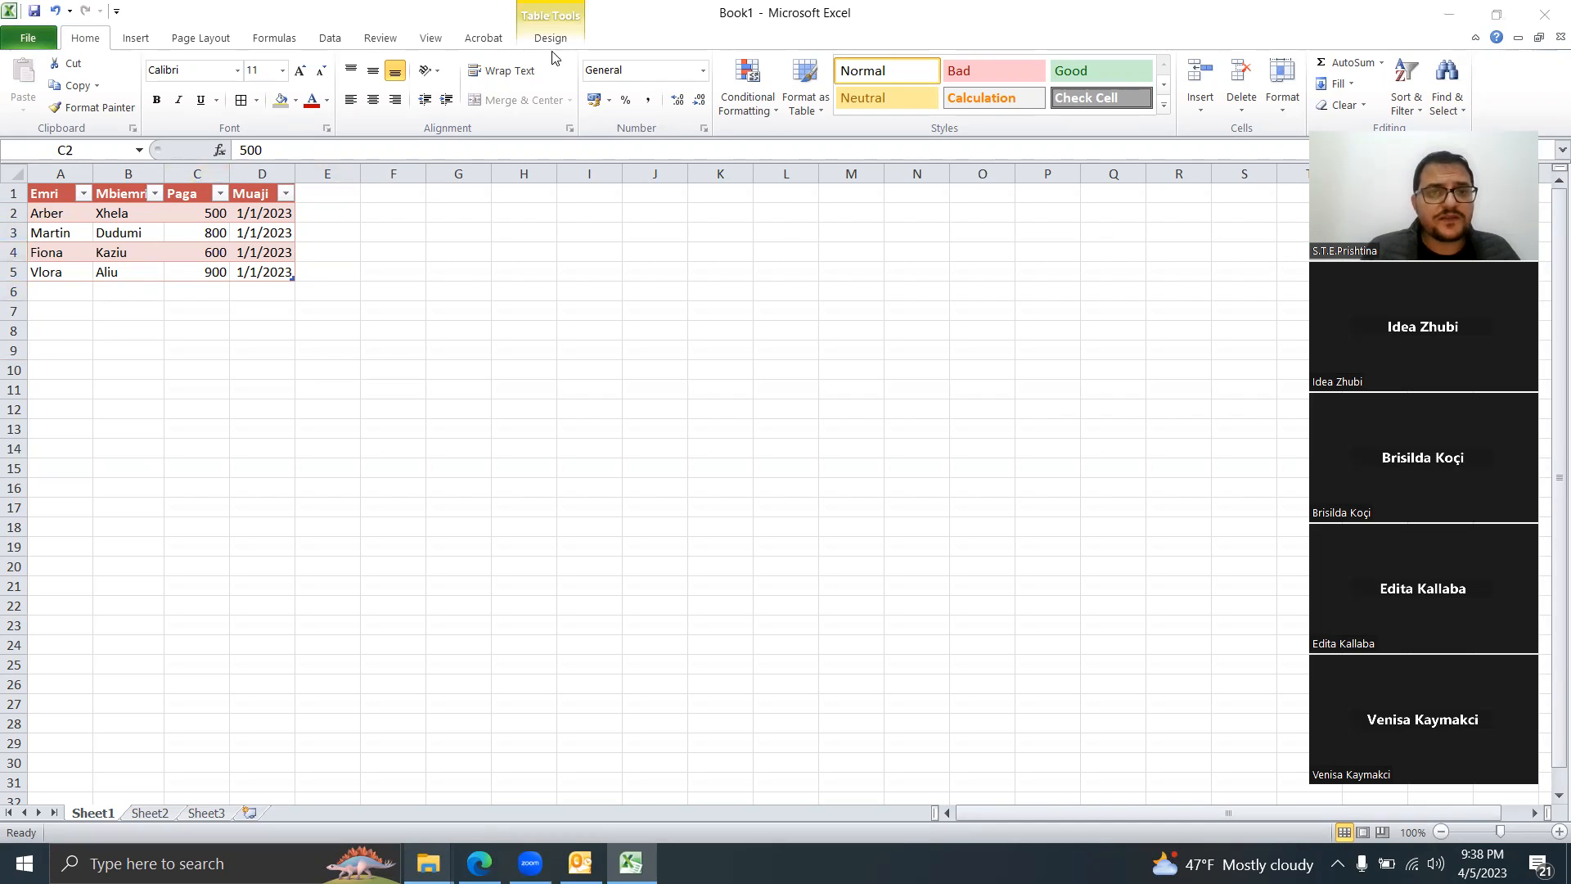
{"action": "left_click", "coordinate": [452, 267]}
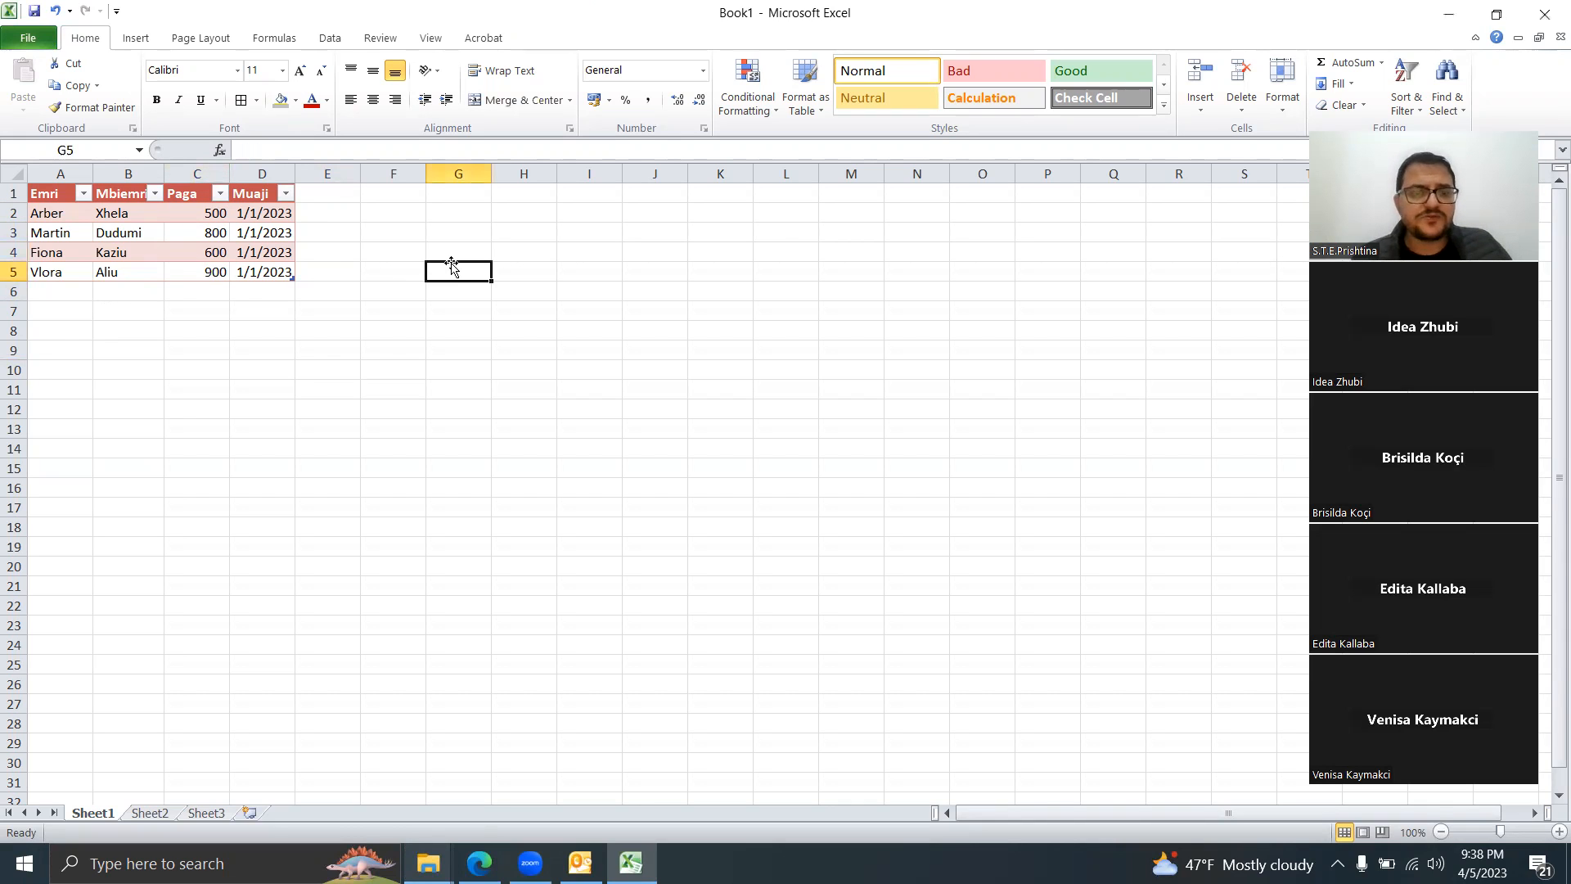
{"action": "left_click", "coordinate": [157, 235]}
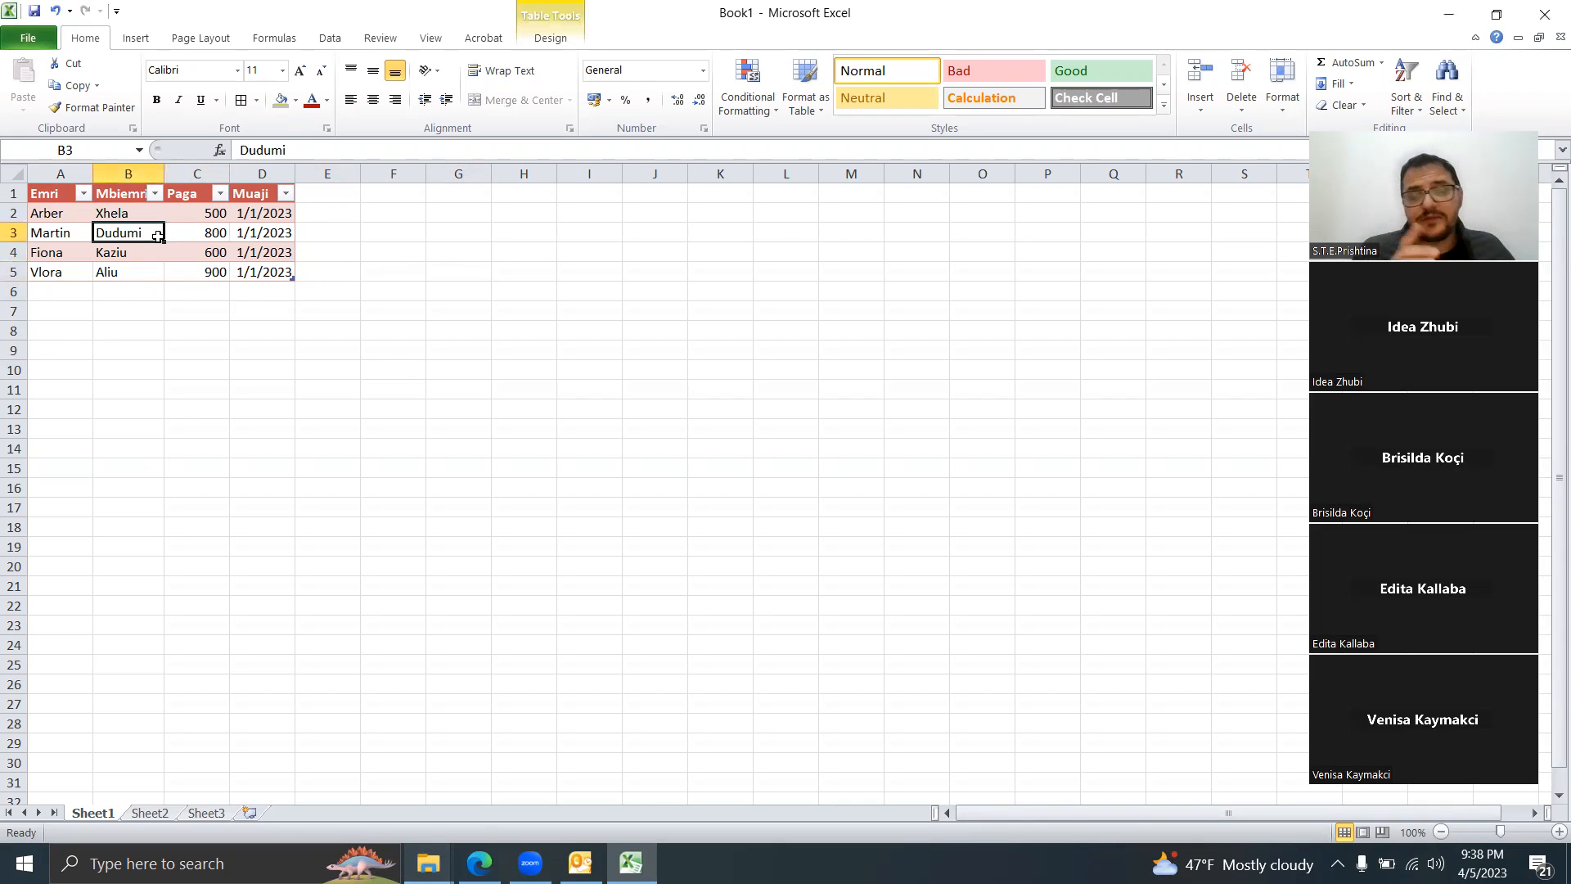
{"action": "left_click", "coordinate": [554, 39]}
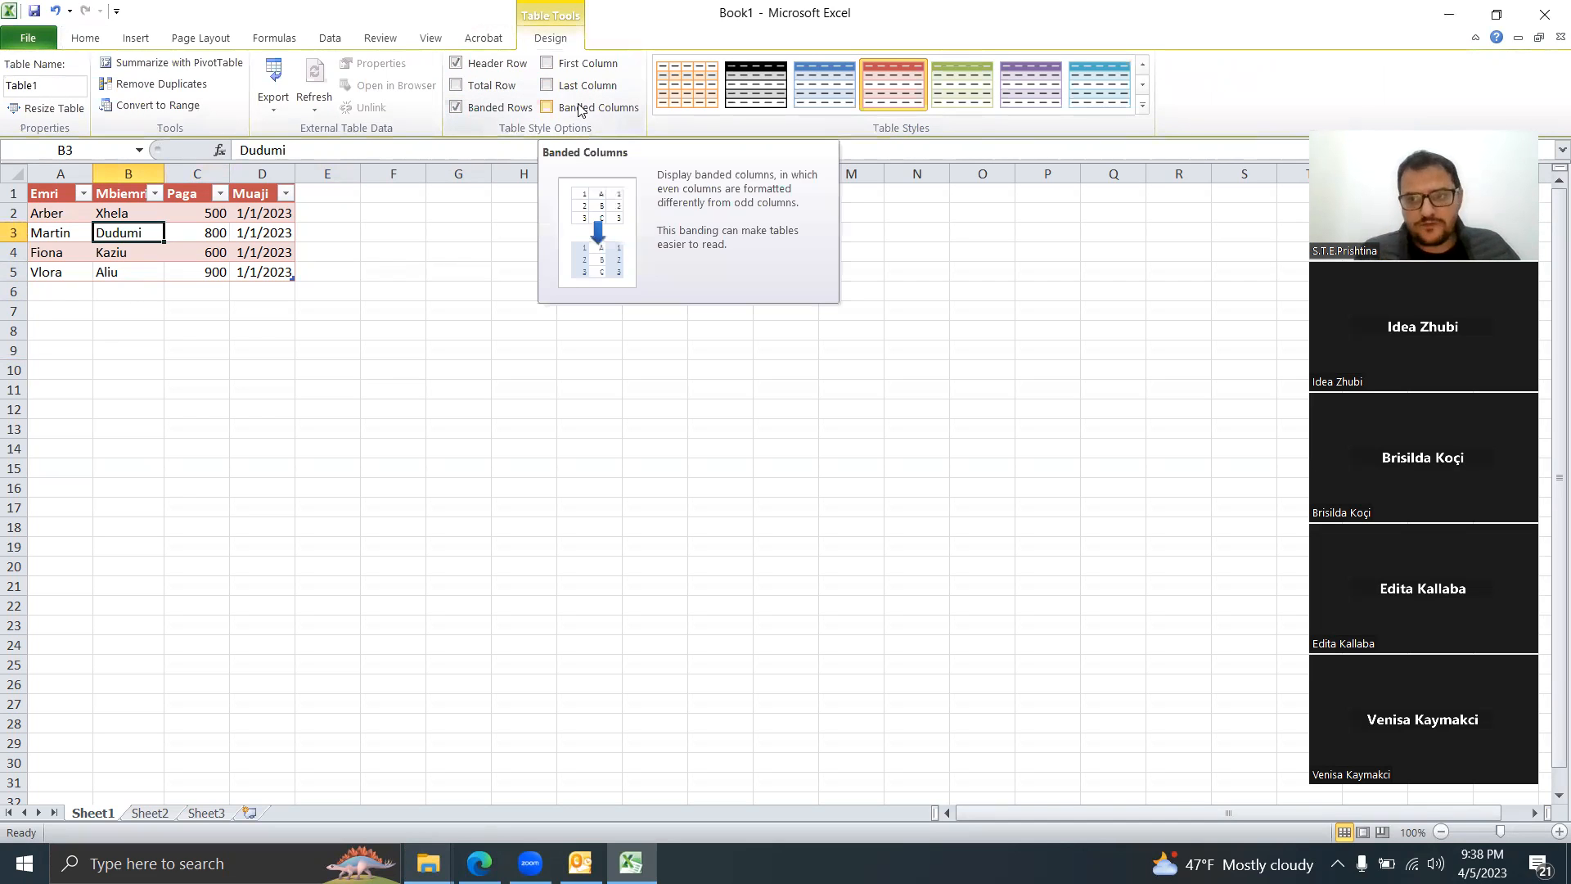
{"action": "left_click", "coordinate": [456, 86]}
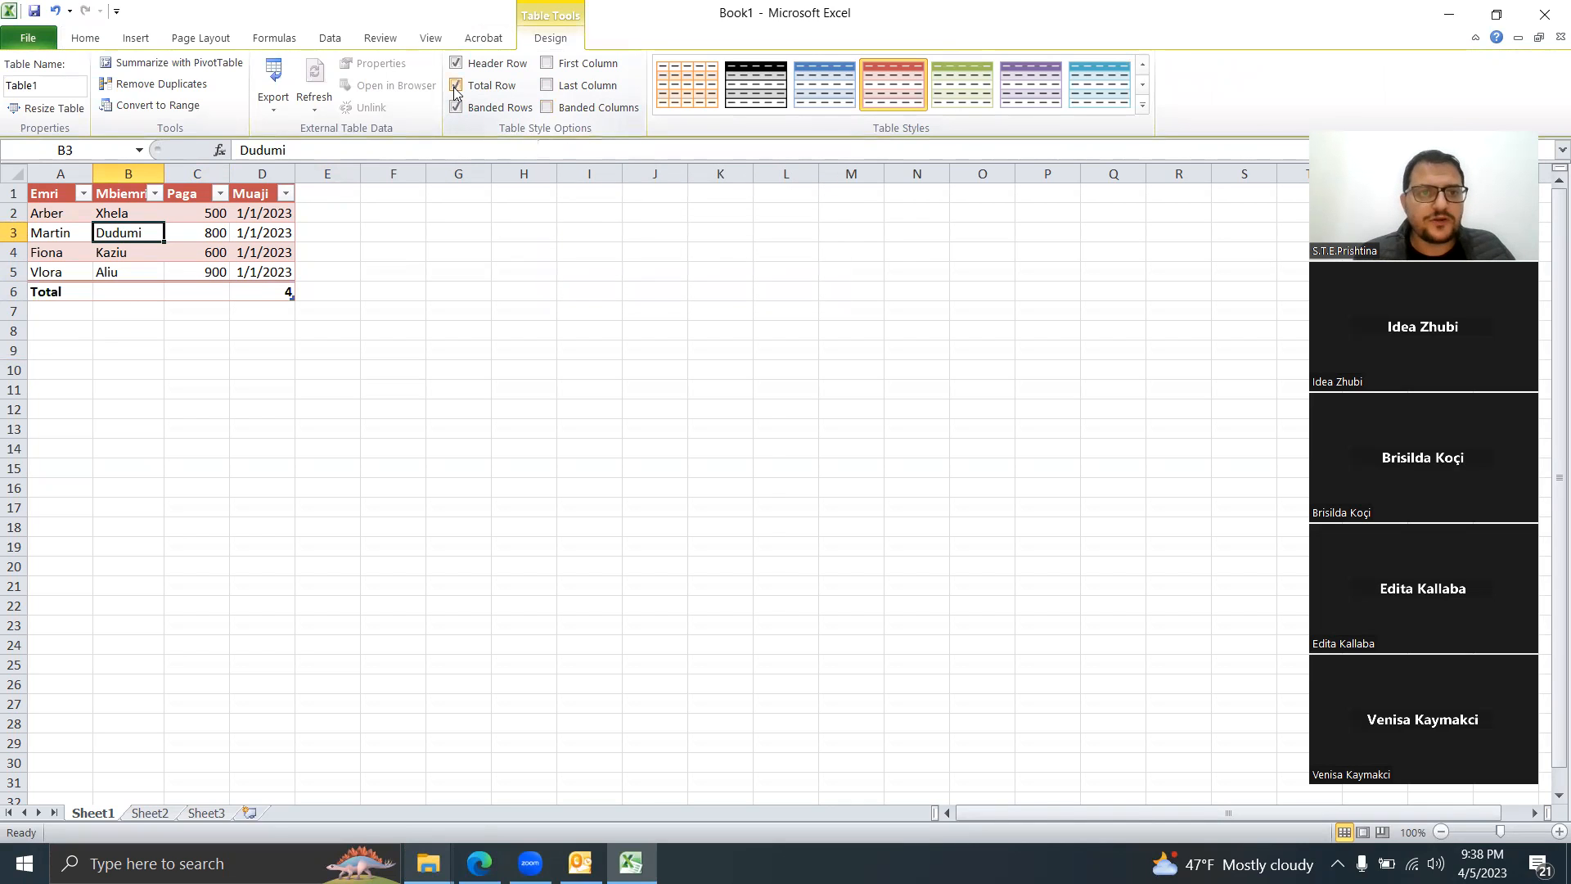
Step: Keep Count (4) in the Muaji total and set the Paga total to Sum (2800)
{"action": "left_click", "coordinate": [280, 294]}
{"action": "left_click", "coordinate": [301, 292]}
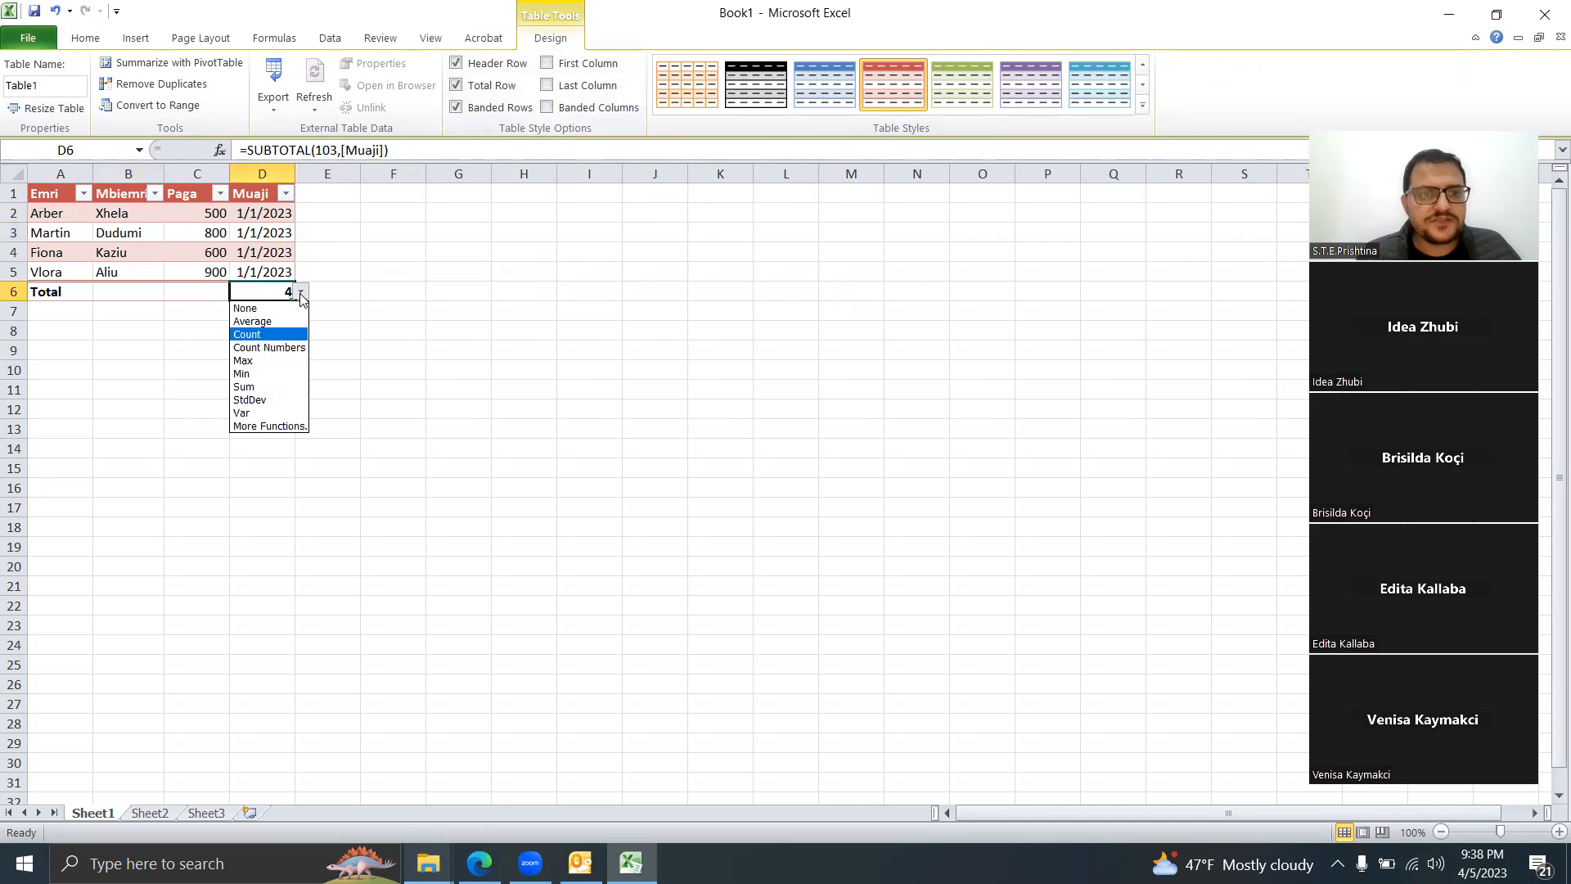
{"action": "left_click", "coordinate": [271, 337]}
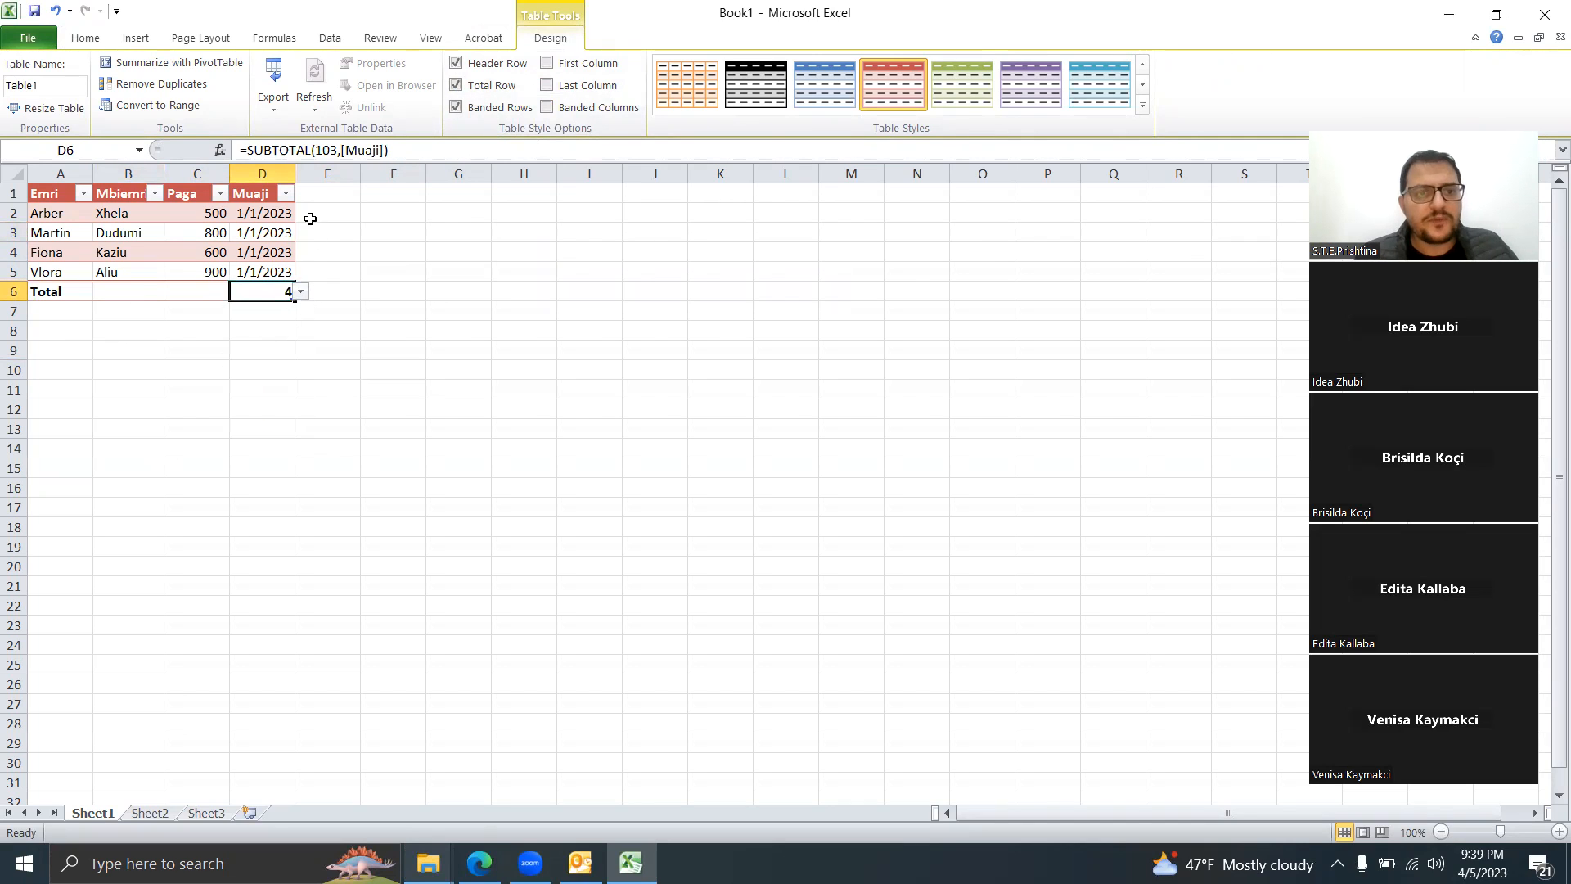
{"action": "left_click", "coordinate": [205, 294]}
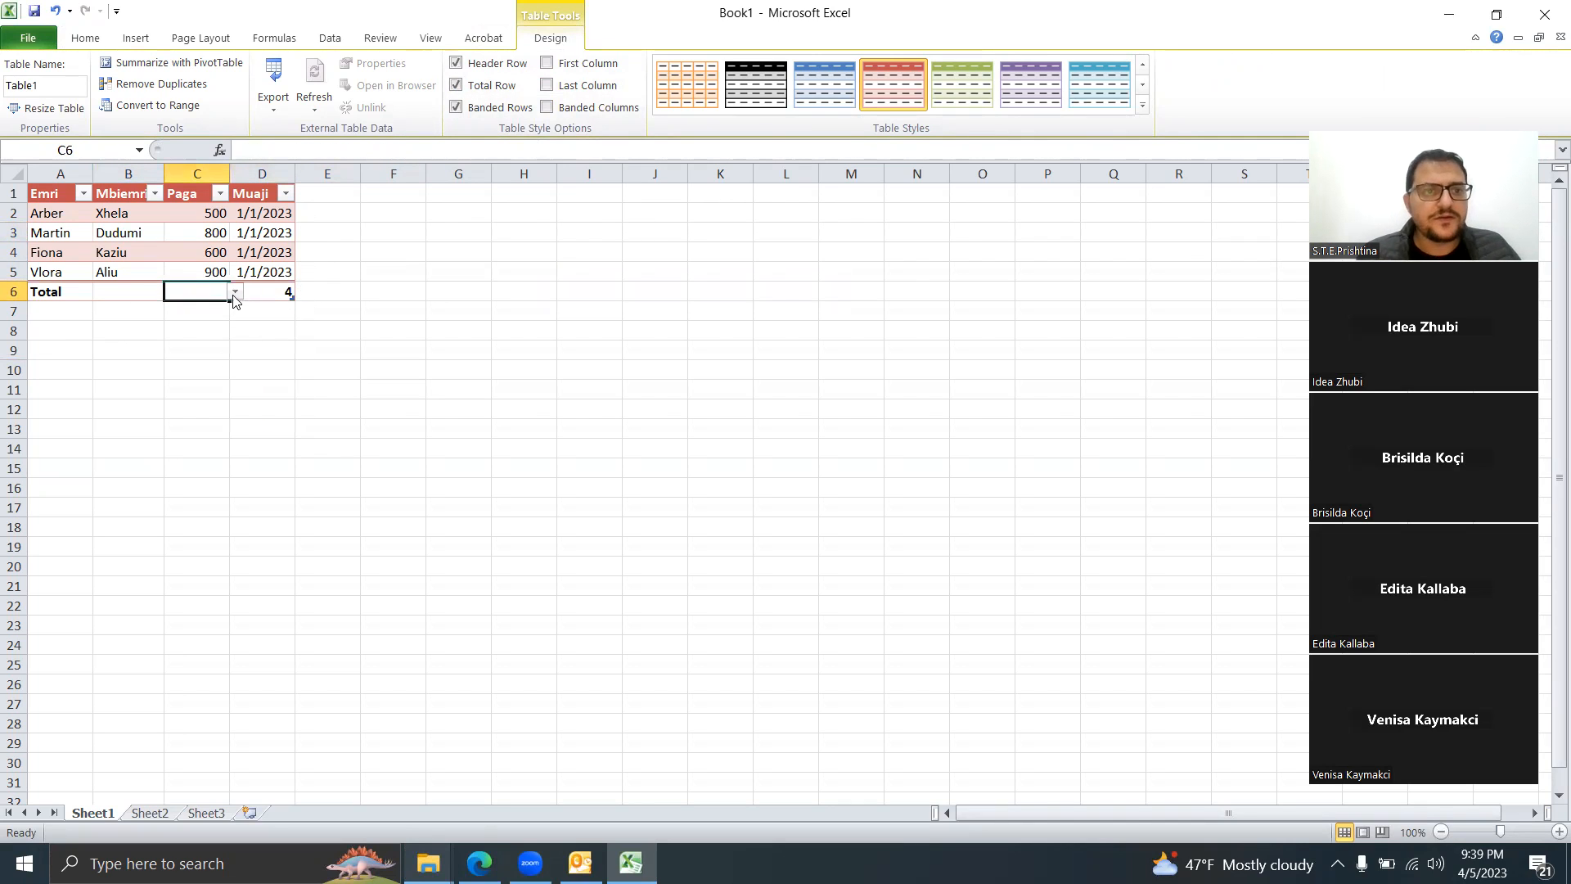
{"action": "left_click", "coordinate": [235, 293]}
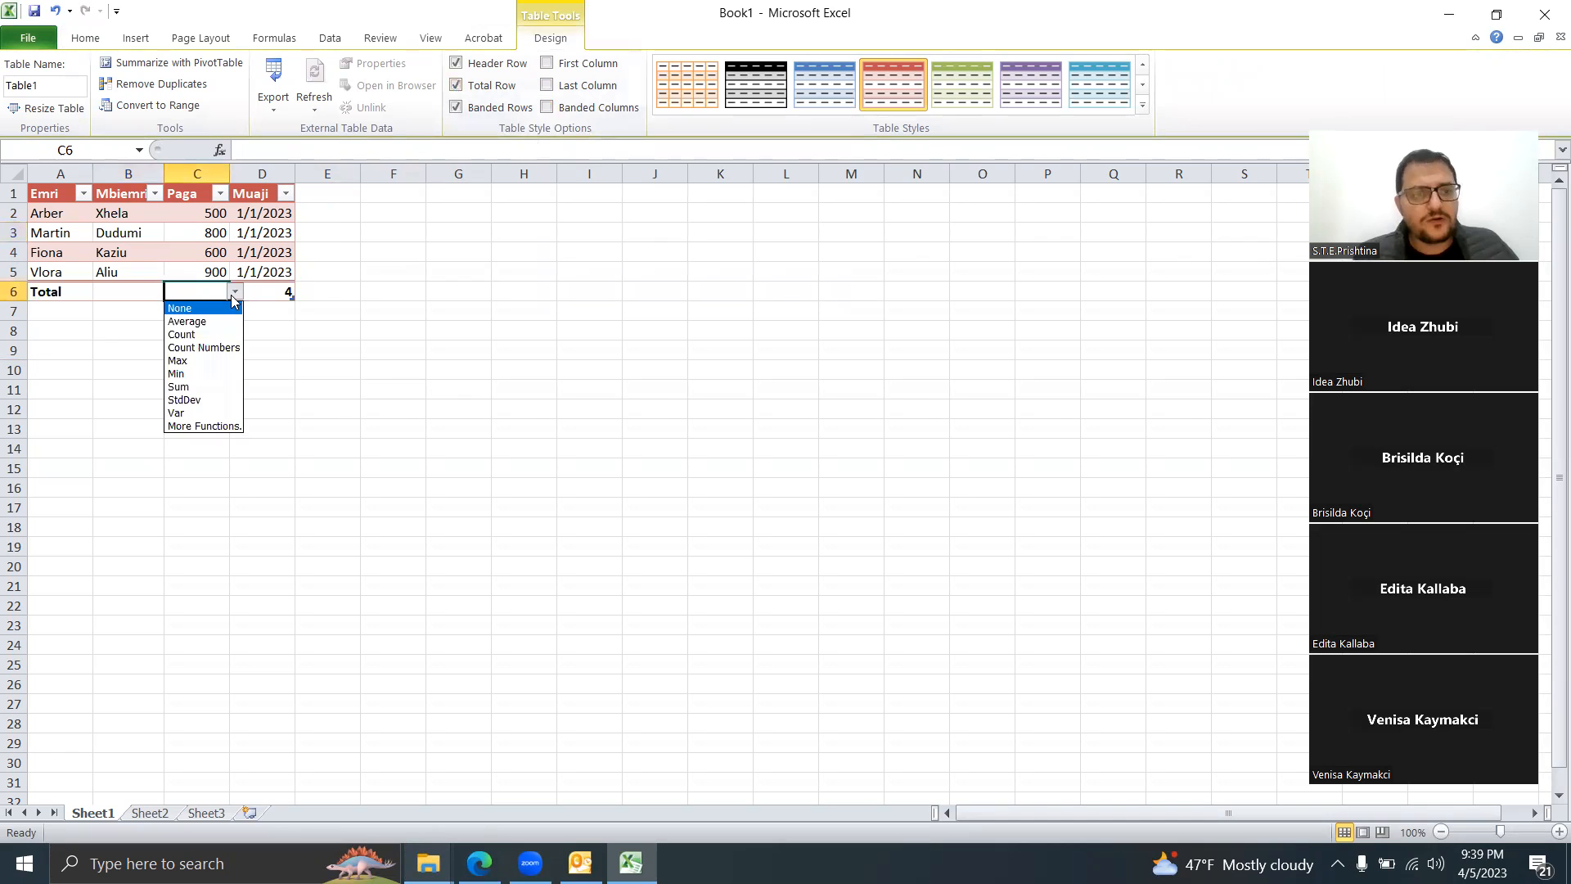
{"action": "left_click", "coordinate": [203, 386]}
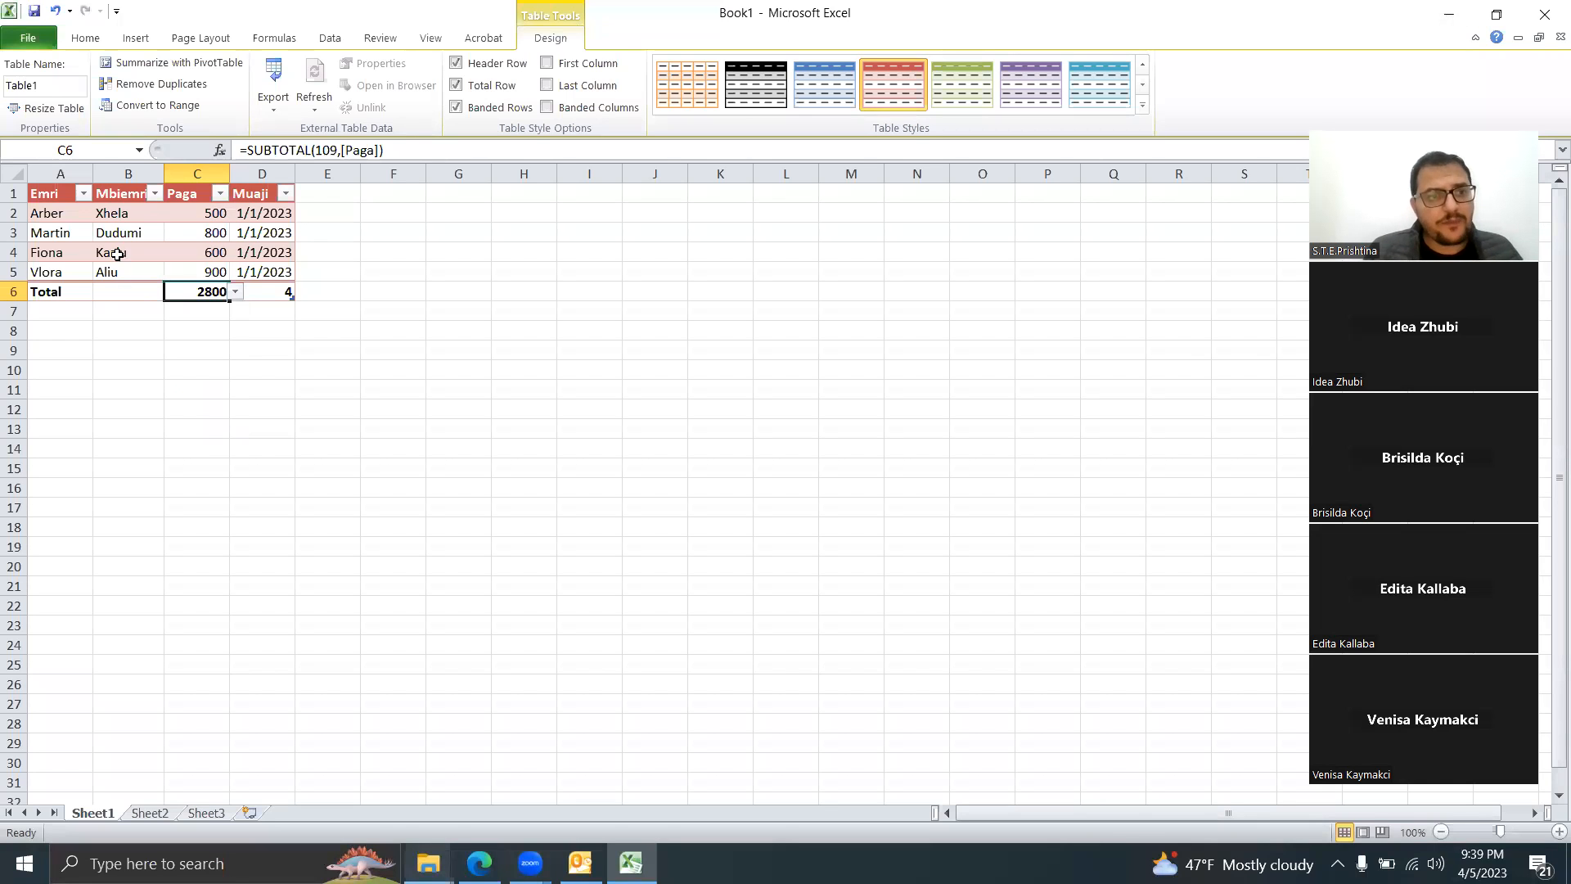
Step: Turn off Banded Rows for the table and apply a dark blue table style
{"action": "left_click", "coordinate": [168, 245]}
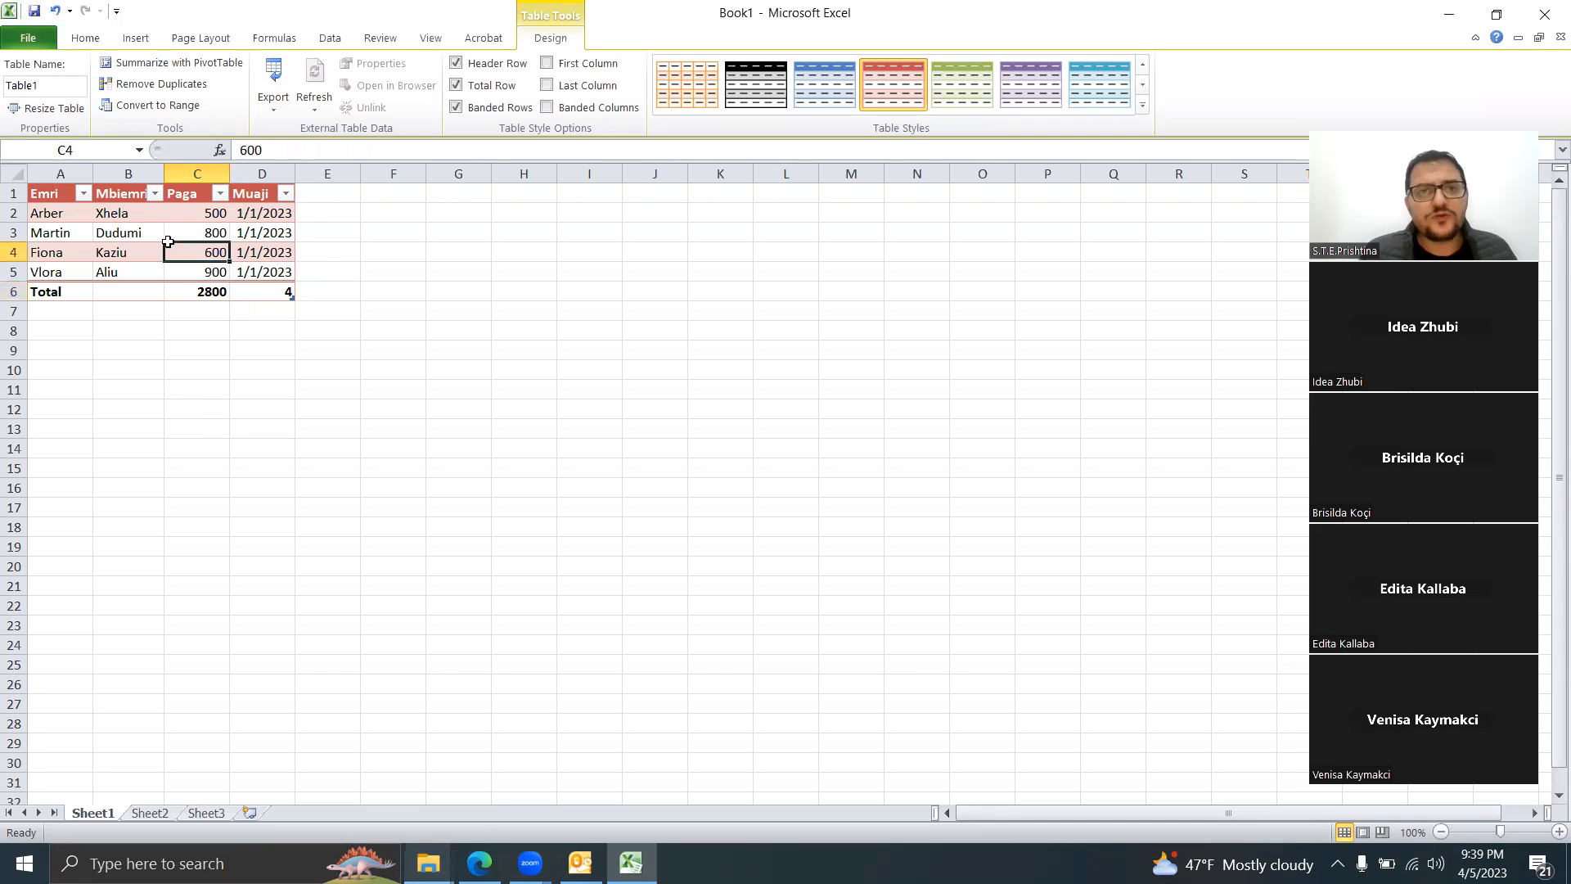
{"action": "left_click", "coordinate": [464, 107]}
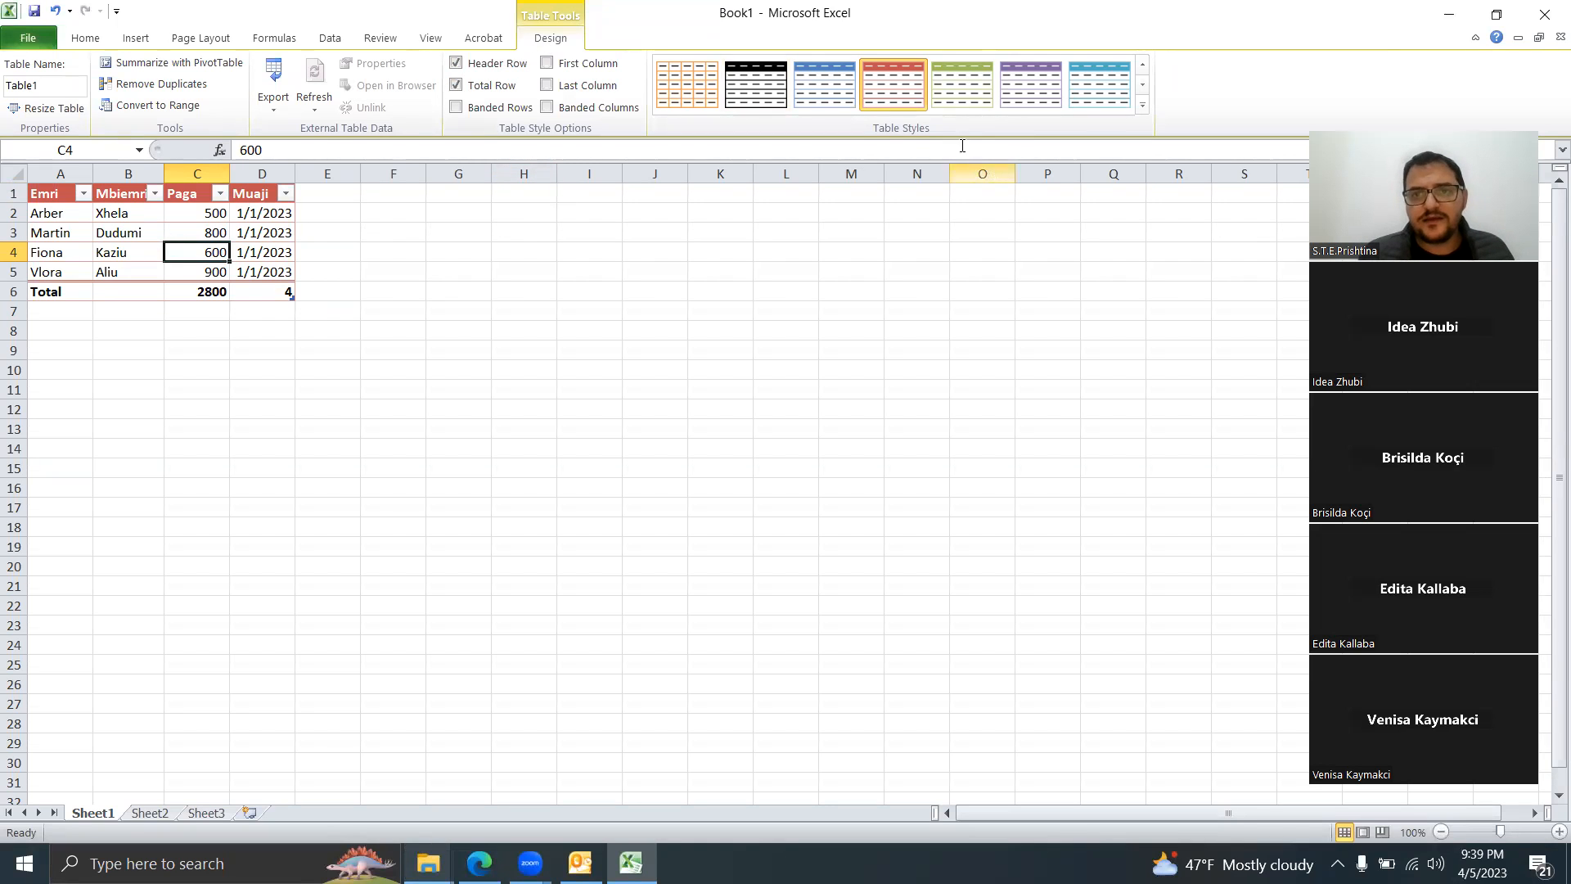
{"action": "left_click", "coordinate": [1144, 110]}
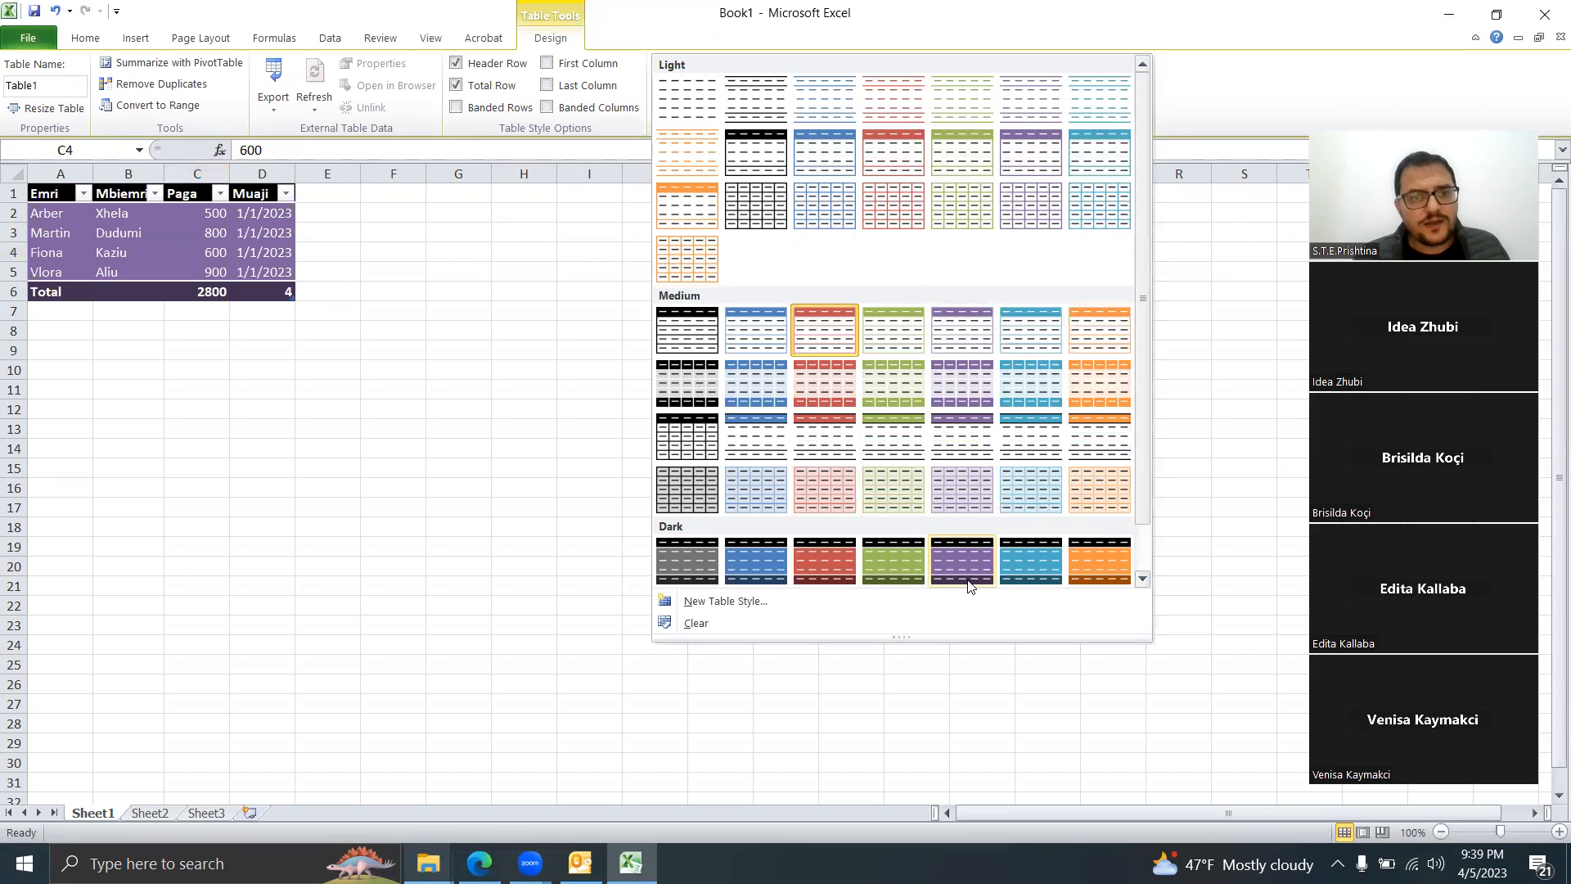
{"action": "left_click", "coordinate": [1037, 569]}
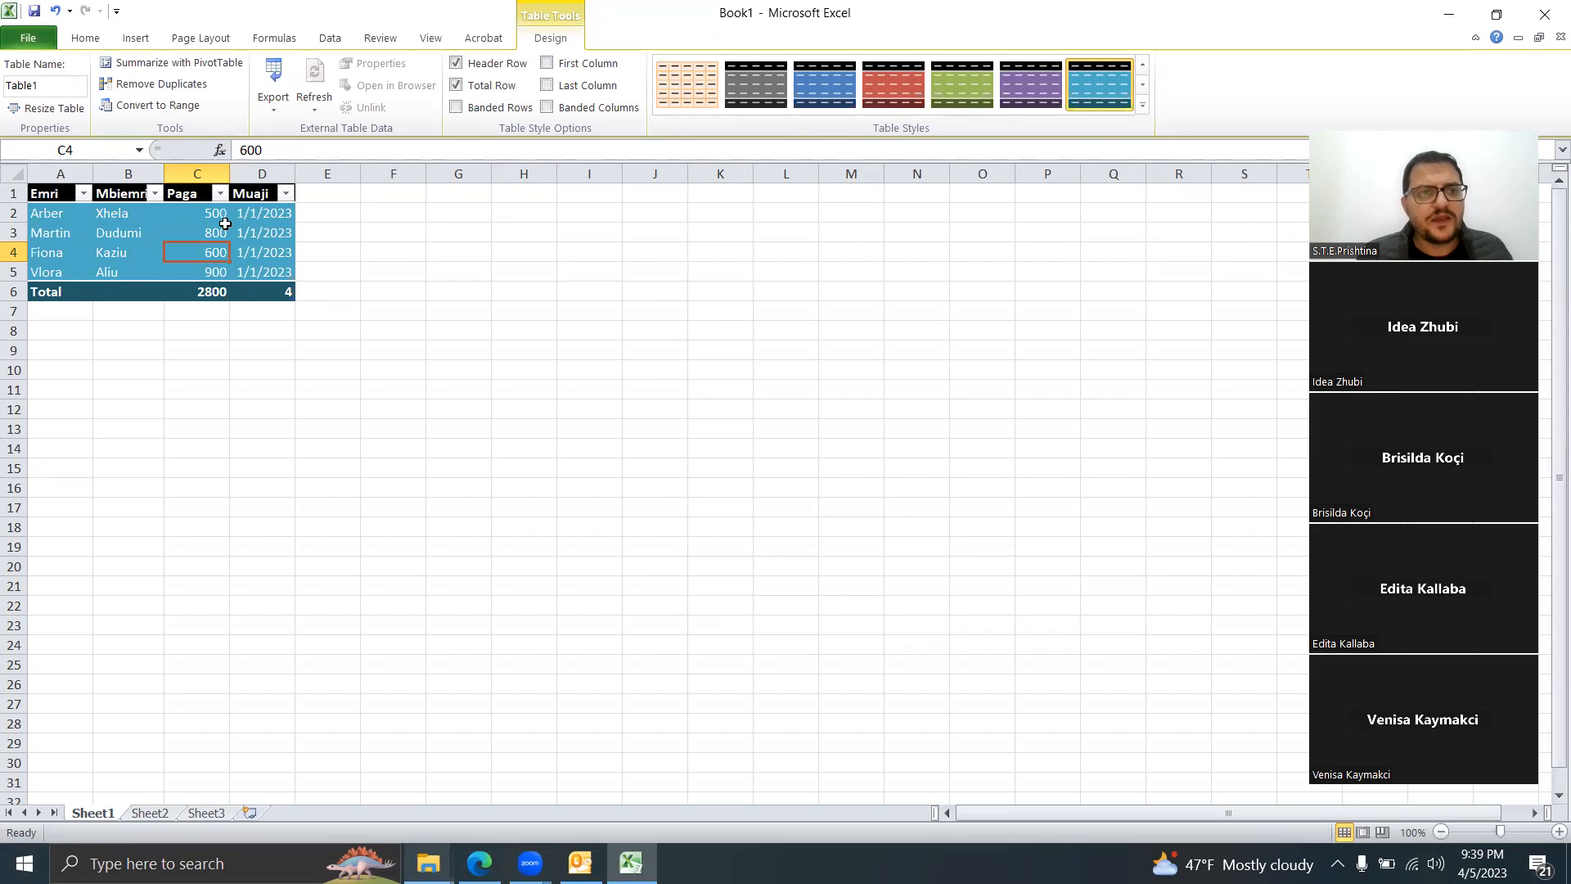
Step: Undo four times, removing the style, banding, Total row and table, and clearing D5
{"action": "left_click", "coordinate": [54, 11]}
{"action": "left_click", "coordinate": [54, 11]}
{"action": "left_click", "coordinate": [55, 11]}
{"action": "left_click", "coordinate": [55, 11]}
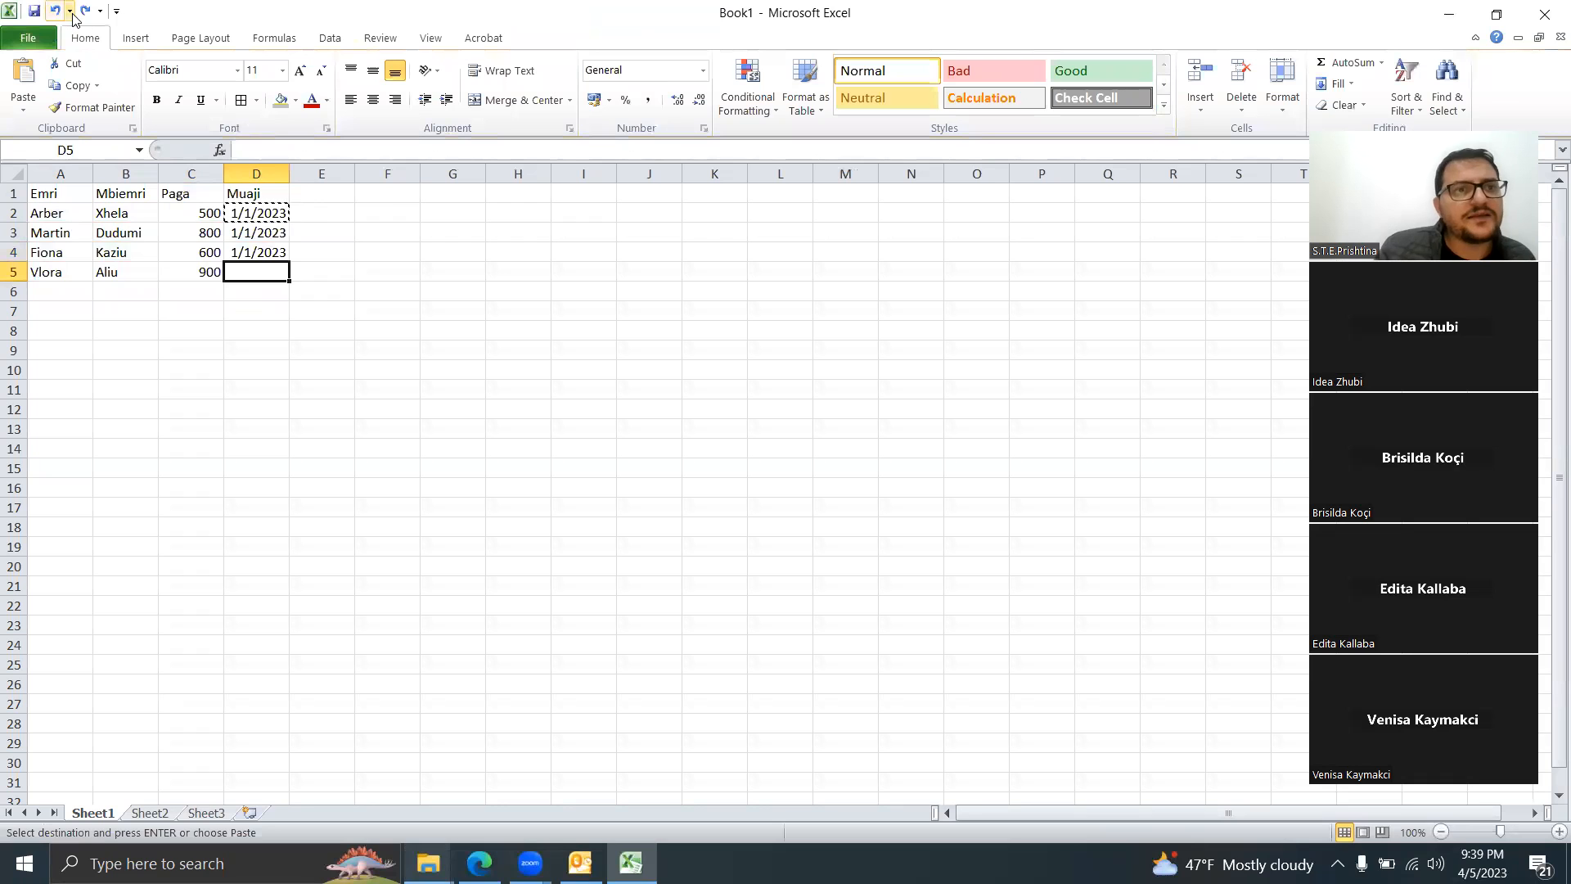
Step: Redo to bring back the 1/1/2023 date in D5, then begin a formula in C6
{"action": "key", "text": "ctrl+y"}
{"action": "left_click", "coordinate": [654, 370]}
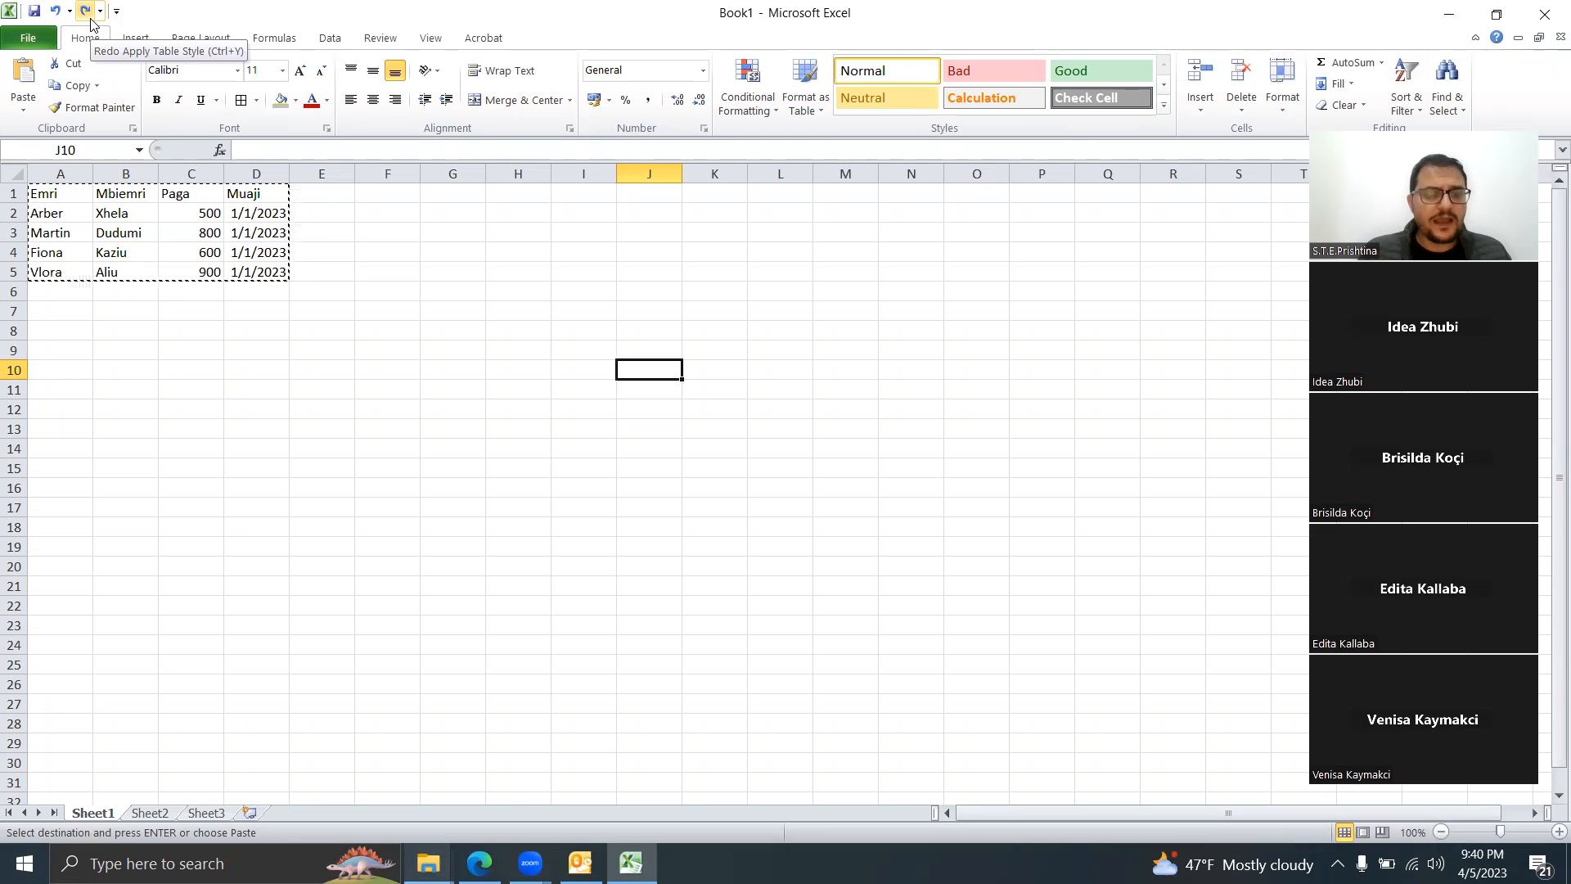
{"action": "left_click", "coordinate": [187, 292]}
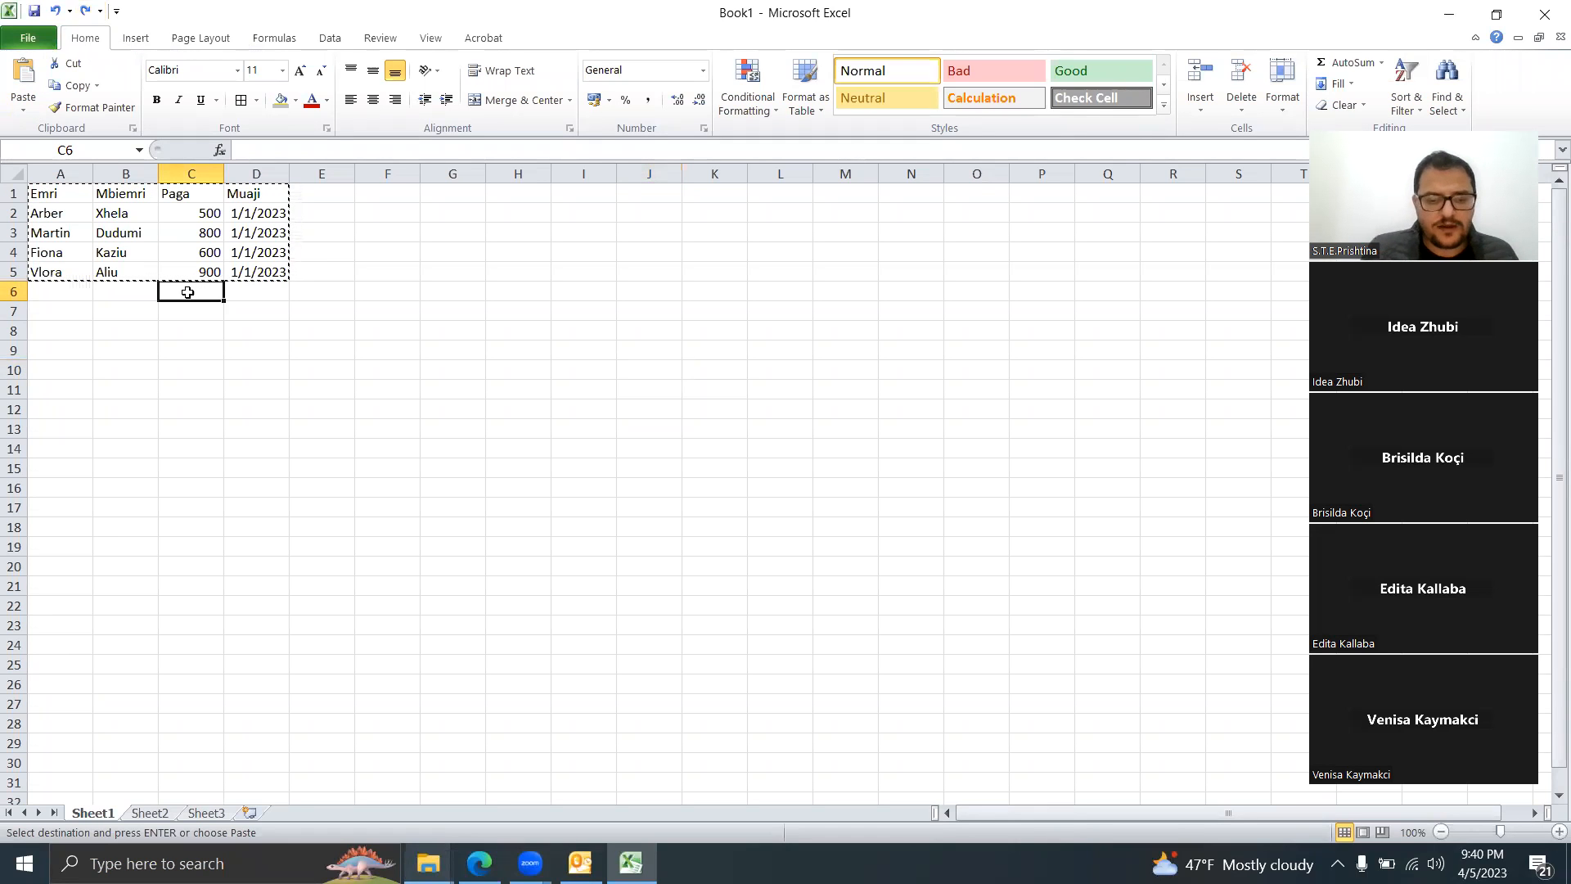
{"action": "key", "text": "BackSpace"}
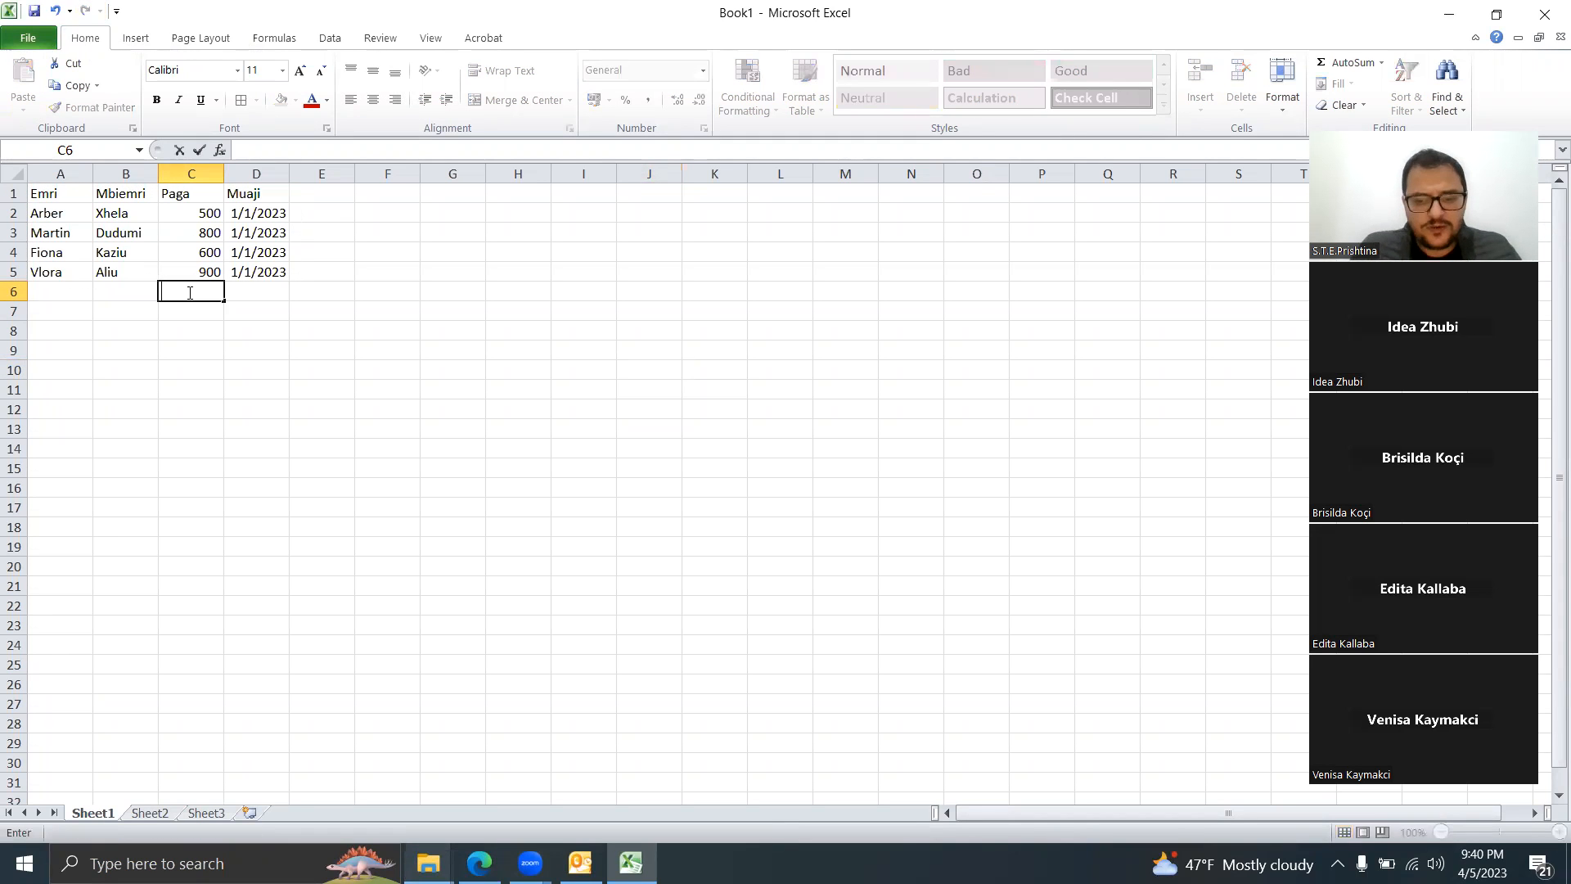
{"action": "type", "text": "="}
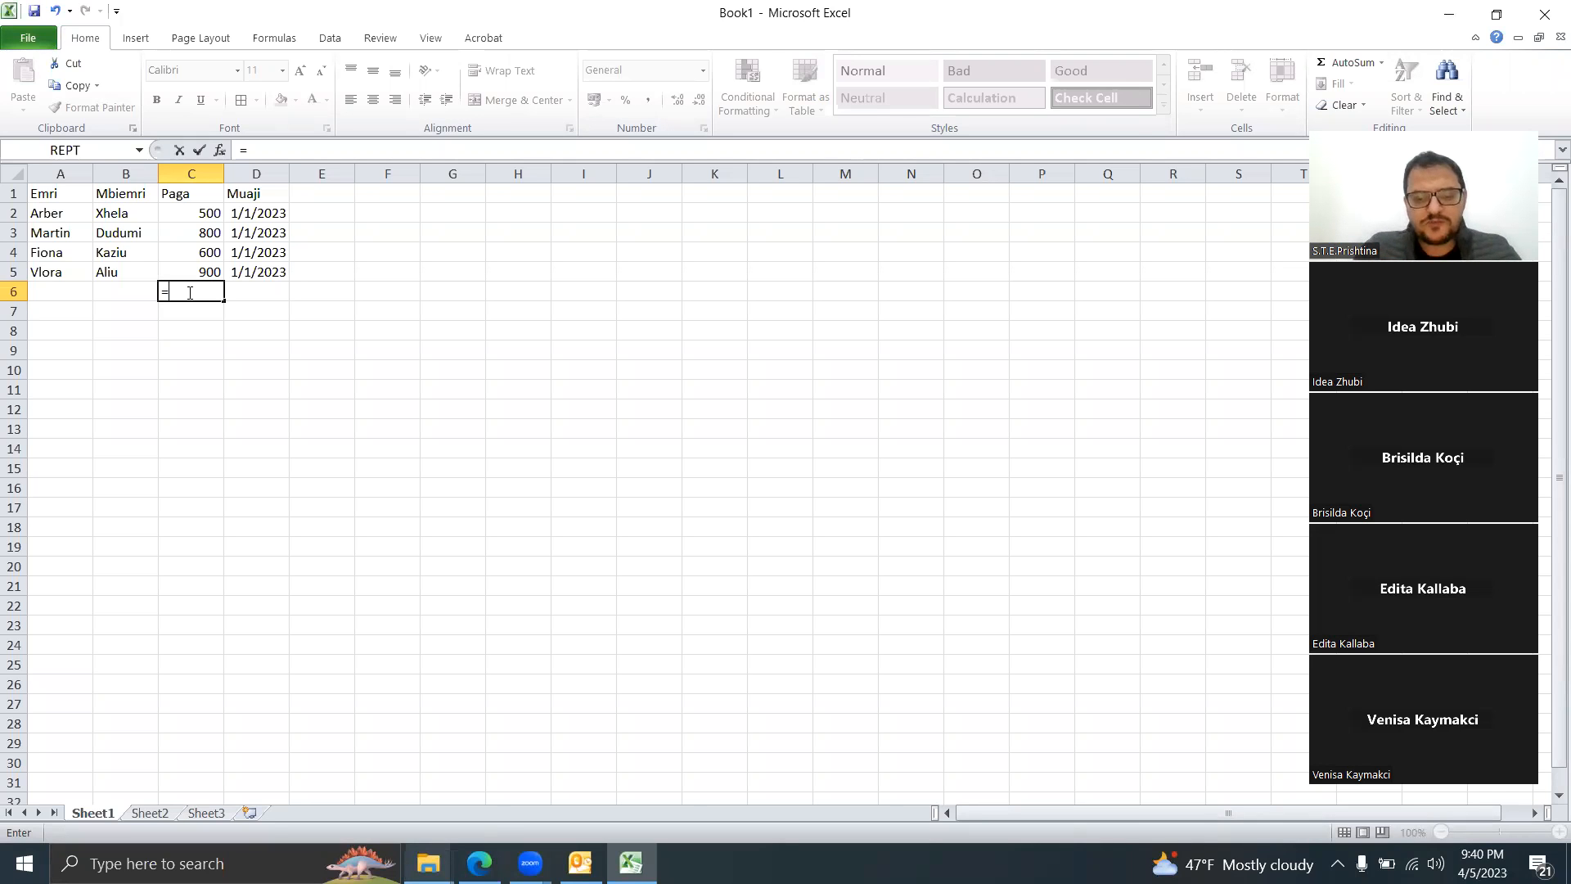
Step: Enter =SUM(C2:C5) in C6 so the salaries total 2800, then check the formula
{"action": "type", "text": "sum"}
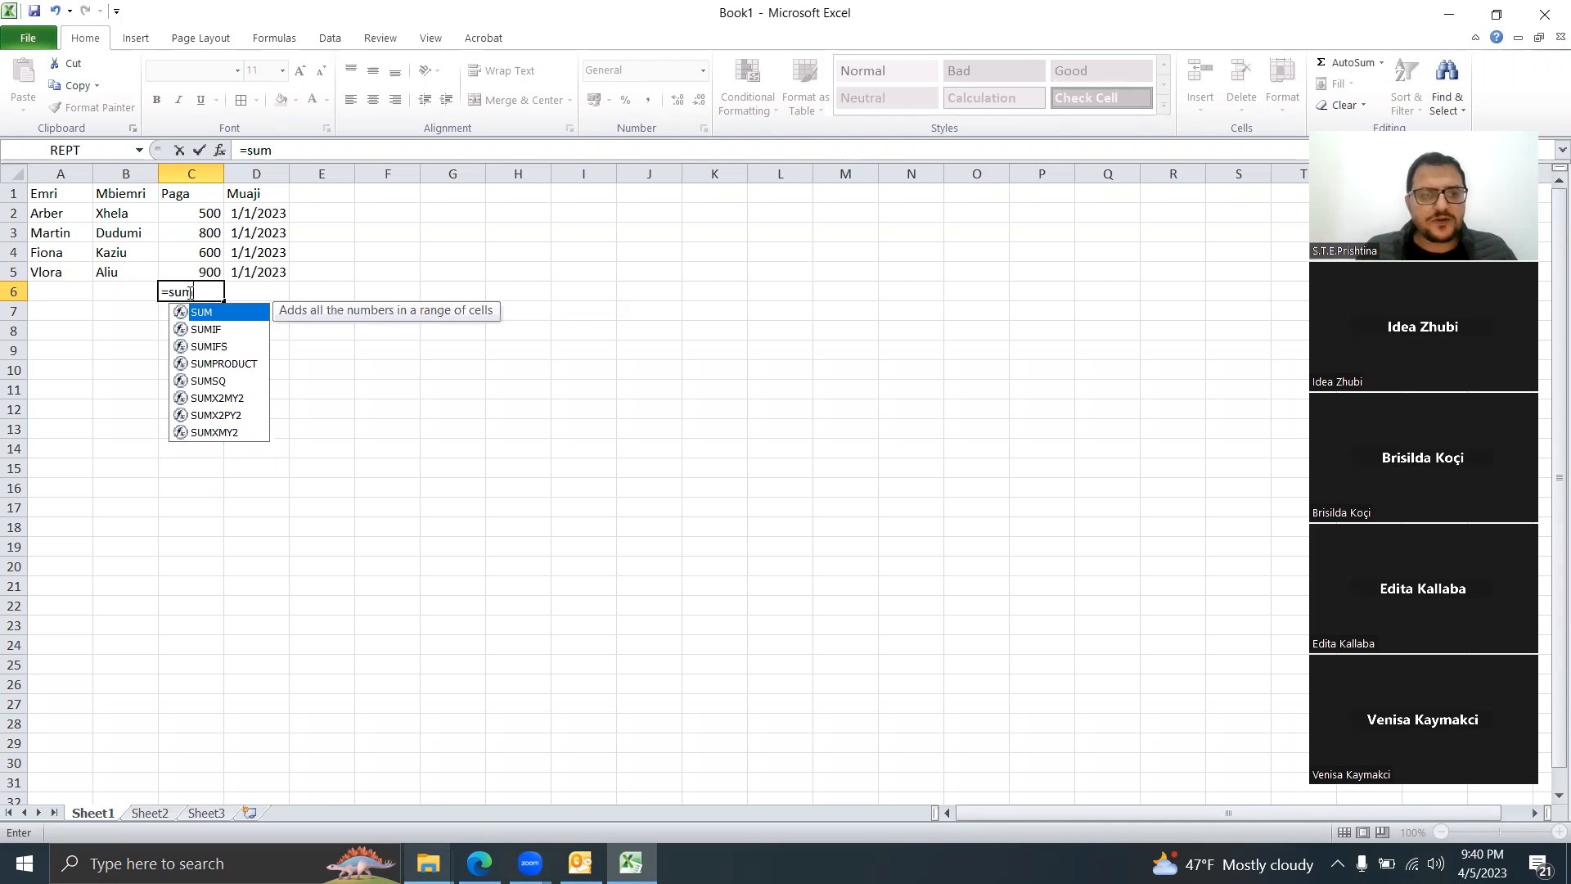
{"action": "type", "text": "("}
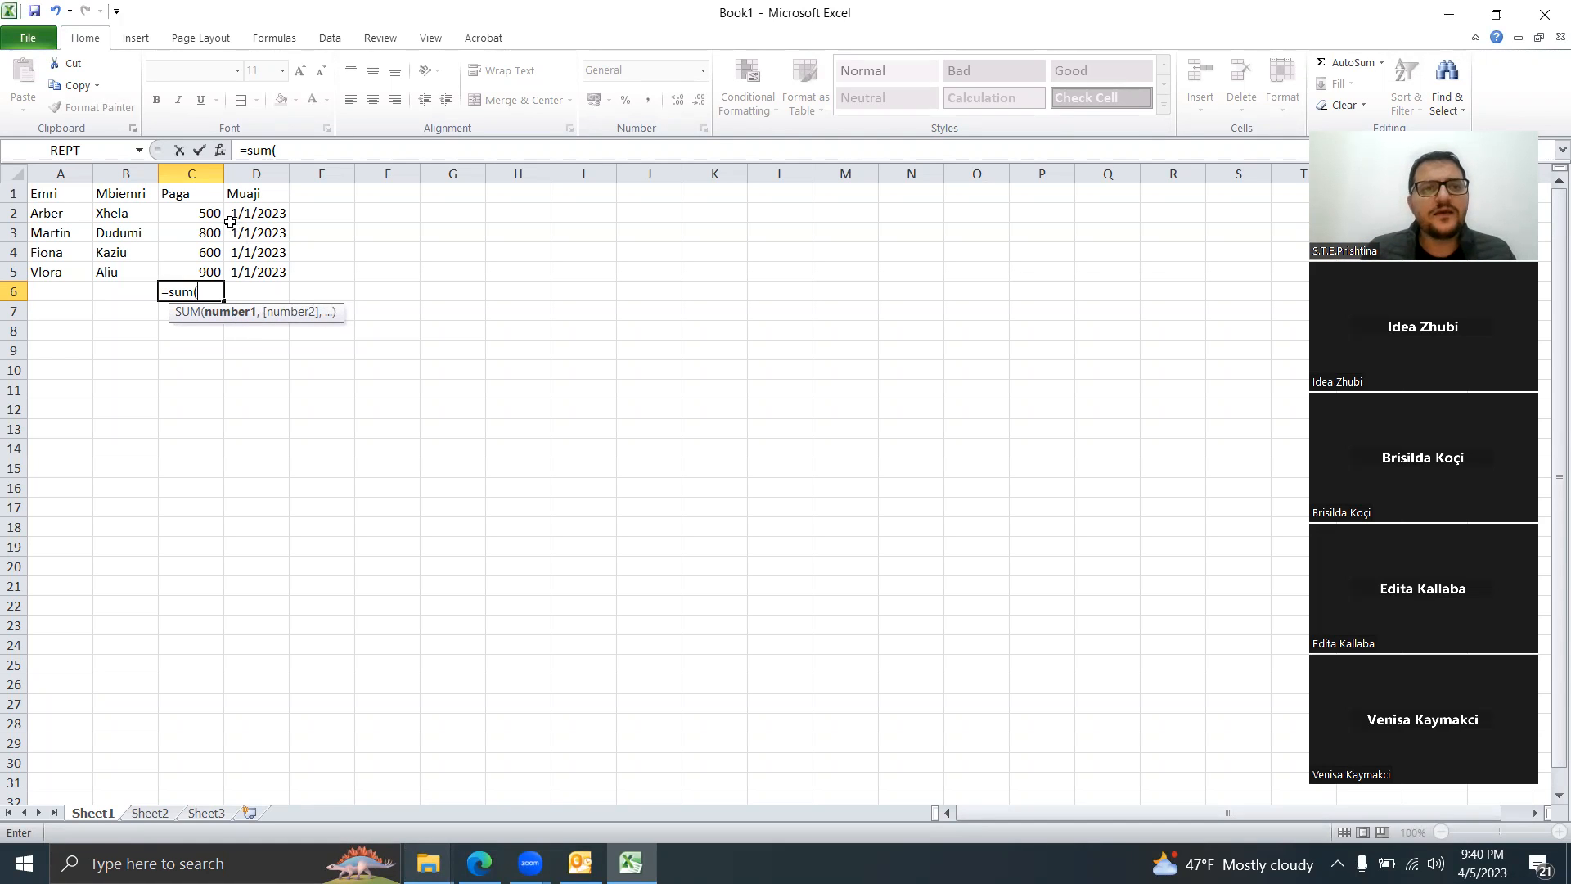
{"action": "left_click_drag", "start_coordinate": [202, 213], "coordinate": [199, 270]}
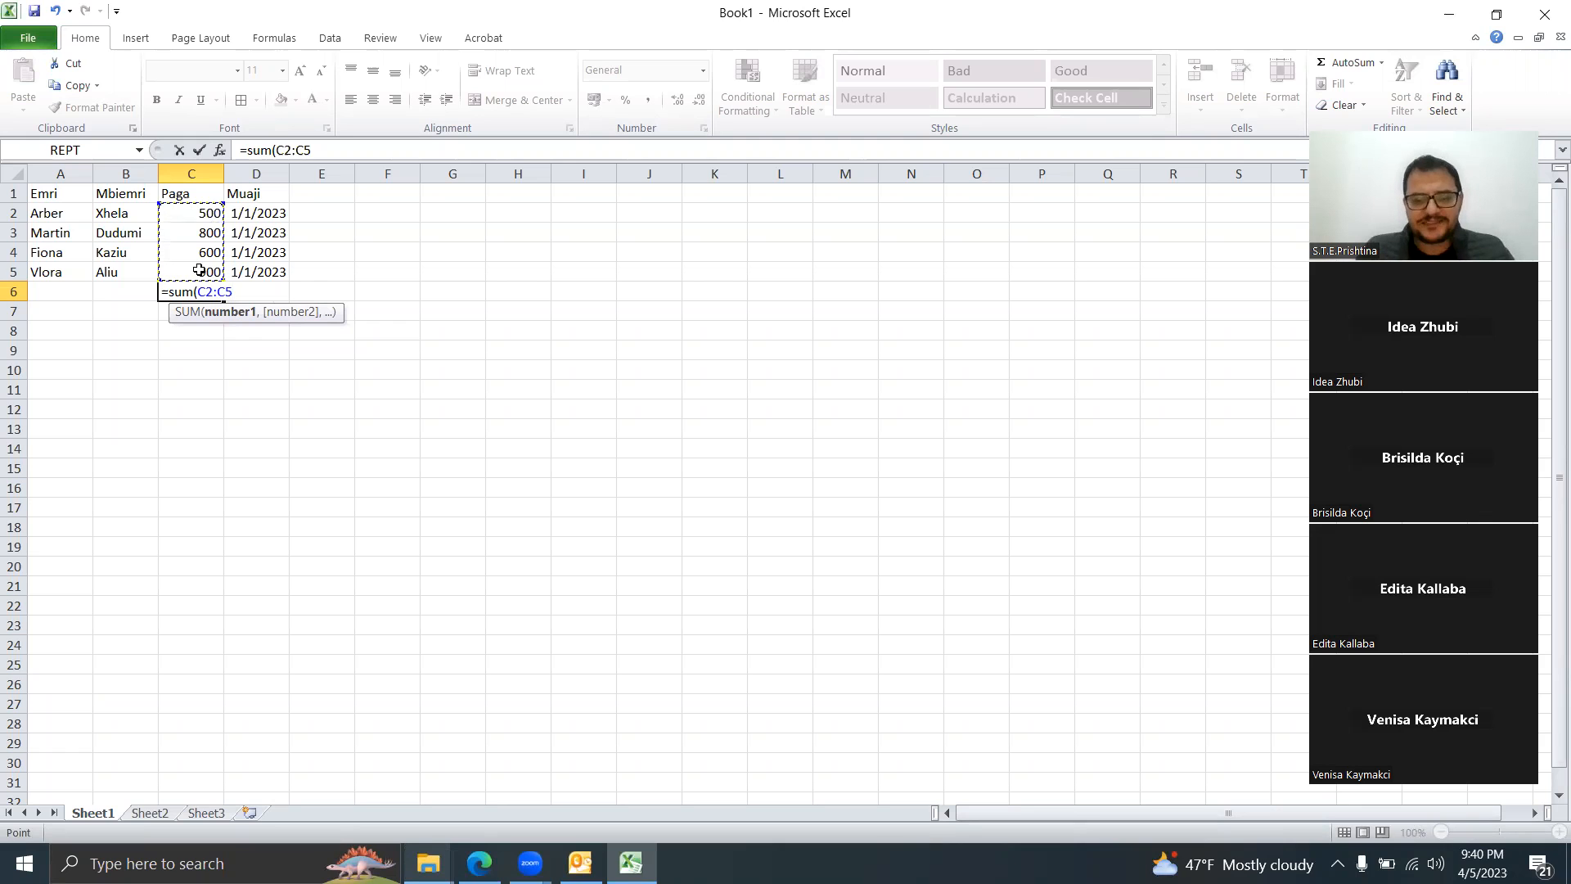
{"action": "key", "text": "Return"}
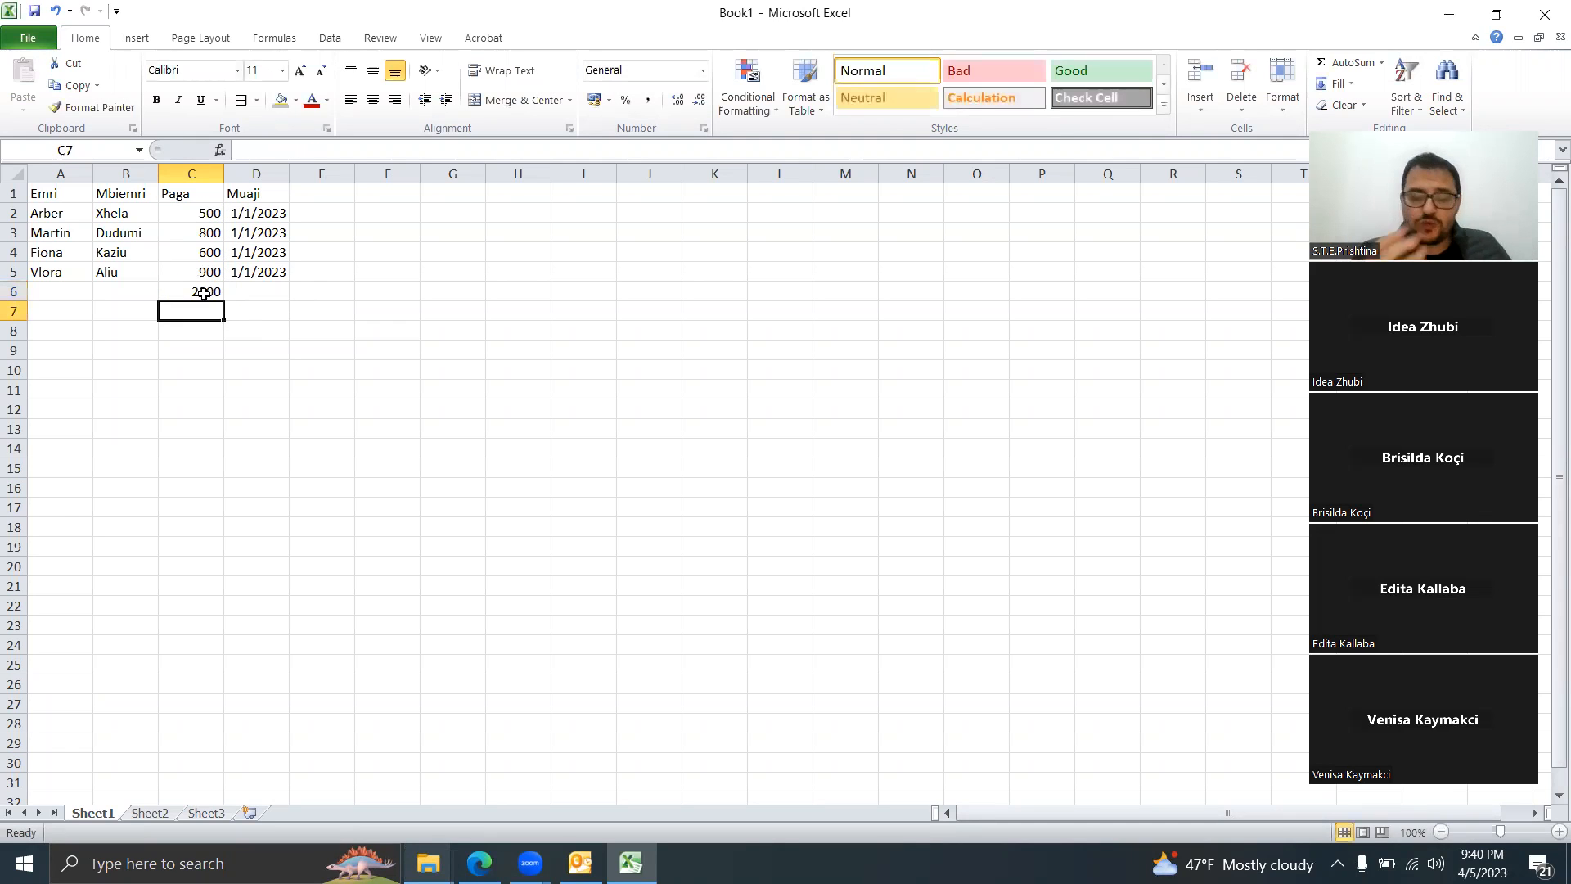
{"action": "left_click", "coordinate": [204, 293]}
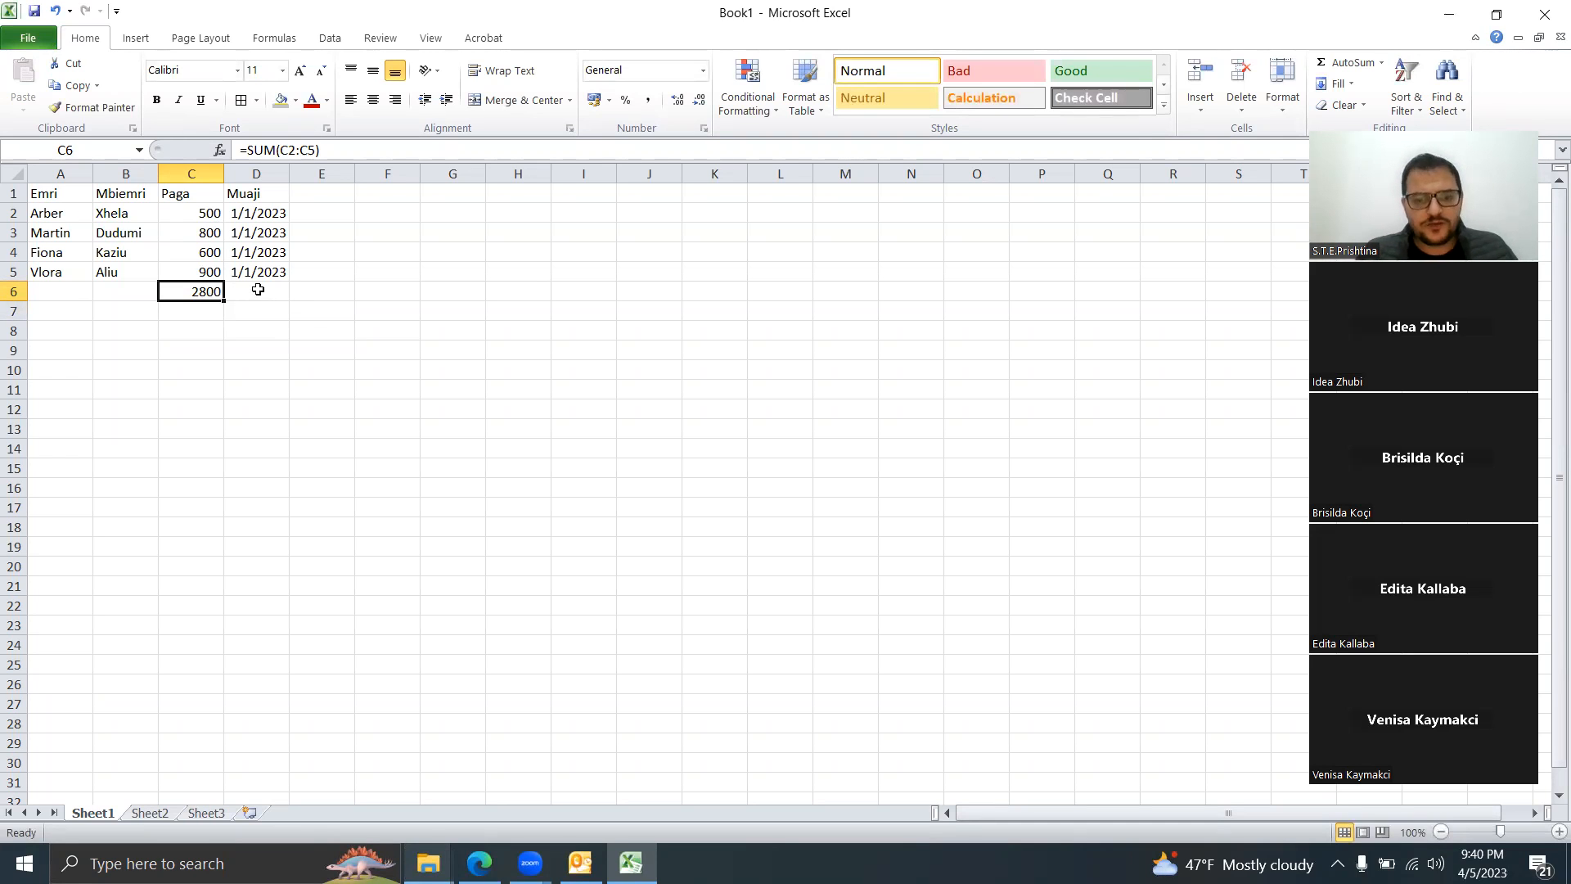
Step: Enter =COUNT(D2:D5) in D6 to count the four Muaji dates
{"action": "left_click", "coordinate": [257, 289]}
{"action": "type", "text": "=count("}
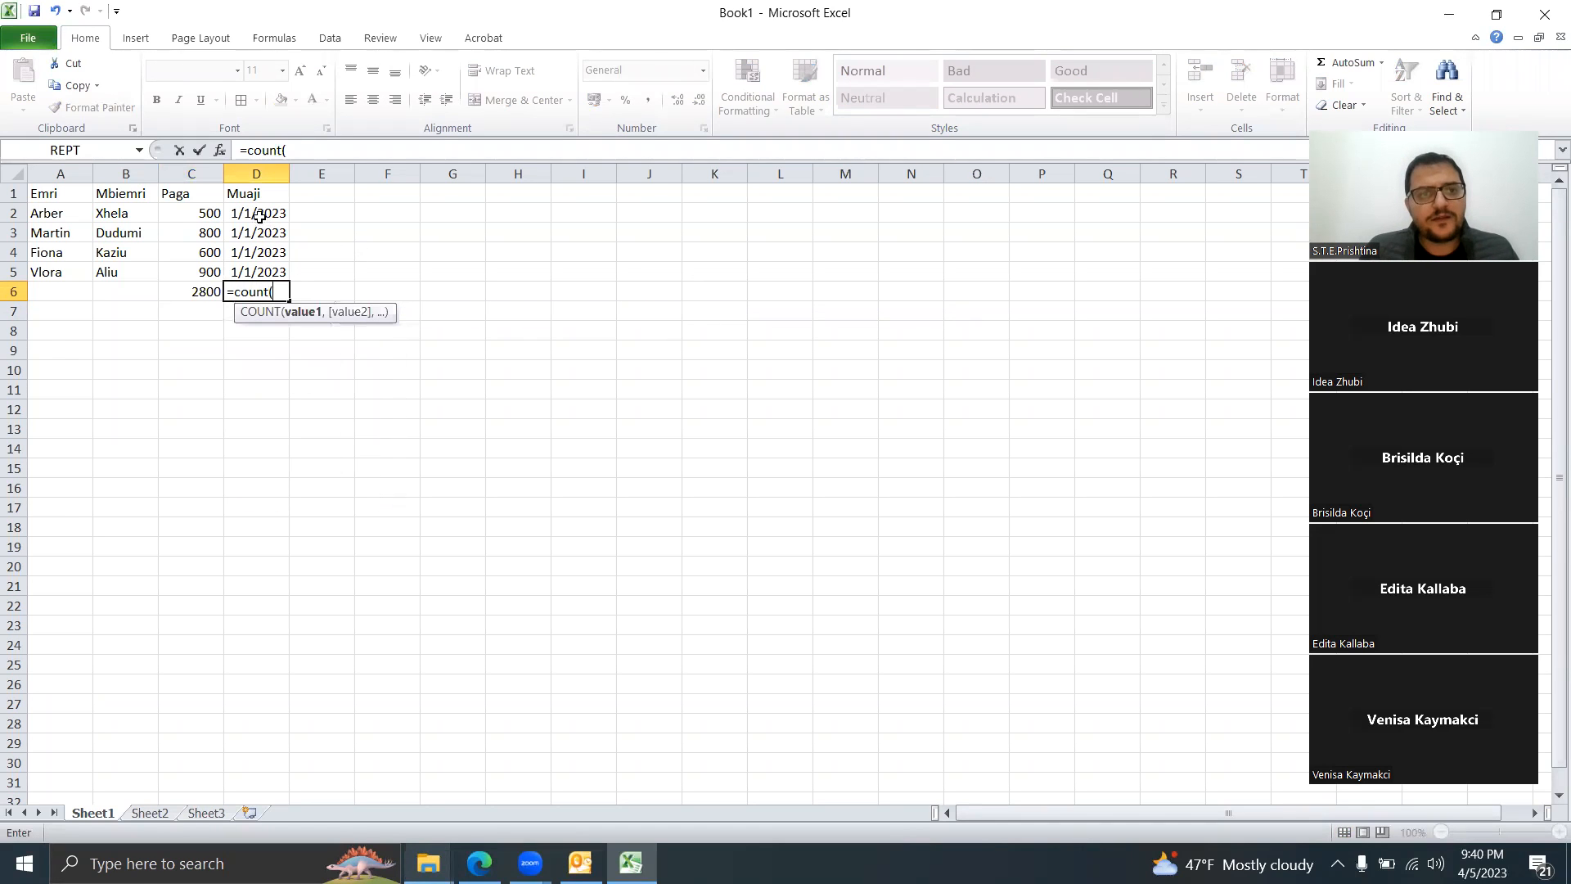
{"action": "left_click_drag", "start_coordinate": [257, 214], "coordinate": [255, 283]}
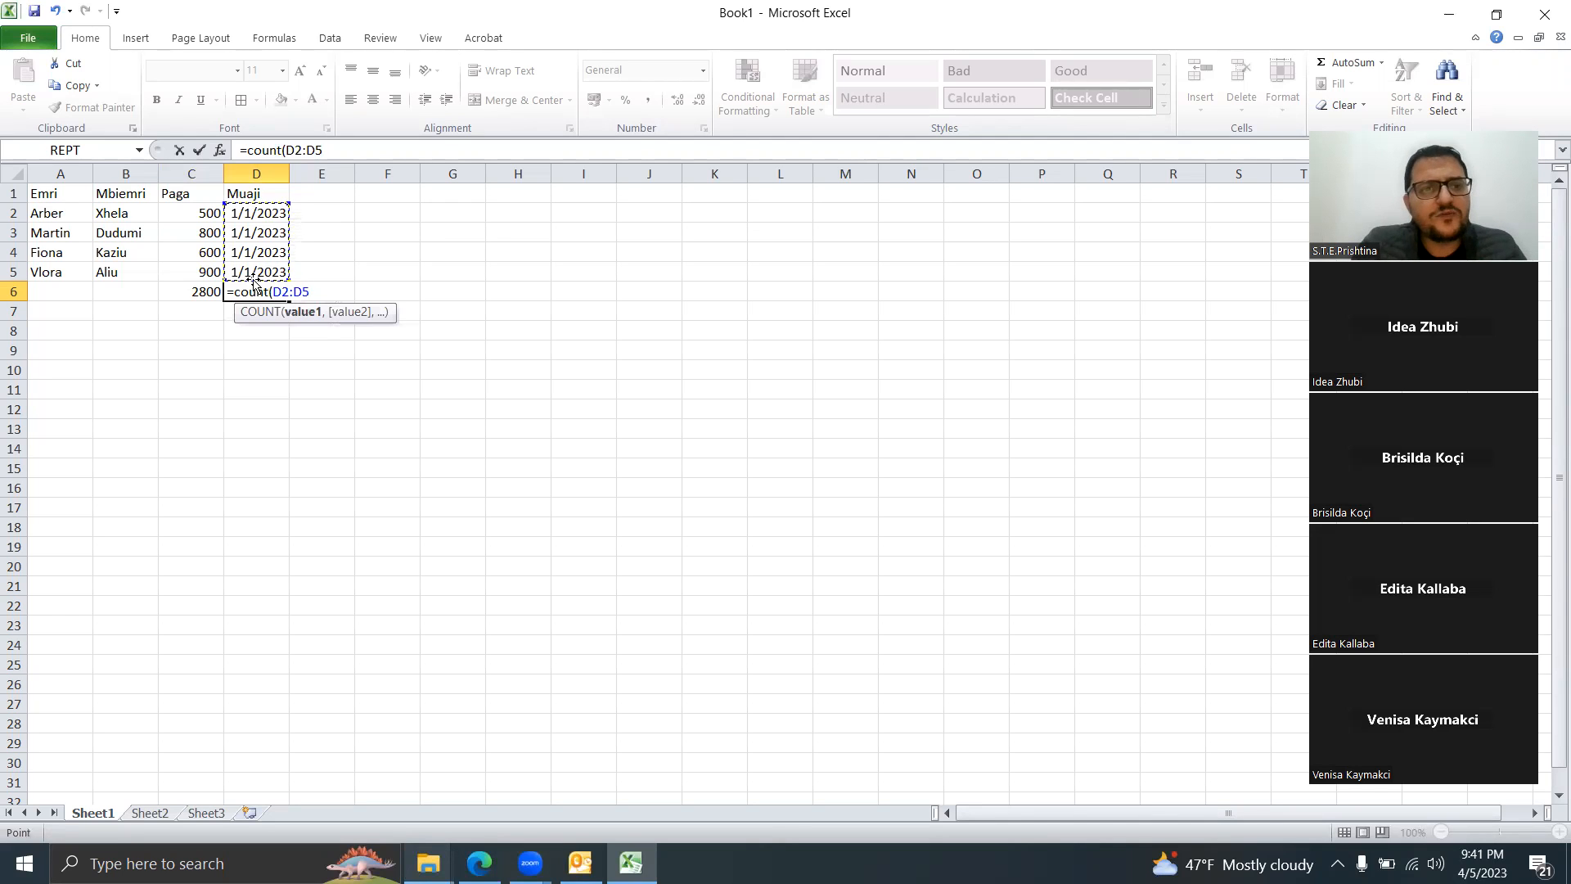
{"action": "type", "text": ")"}
{"action": "key", "text": "Return"}
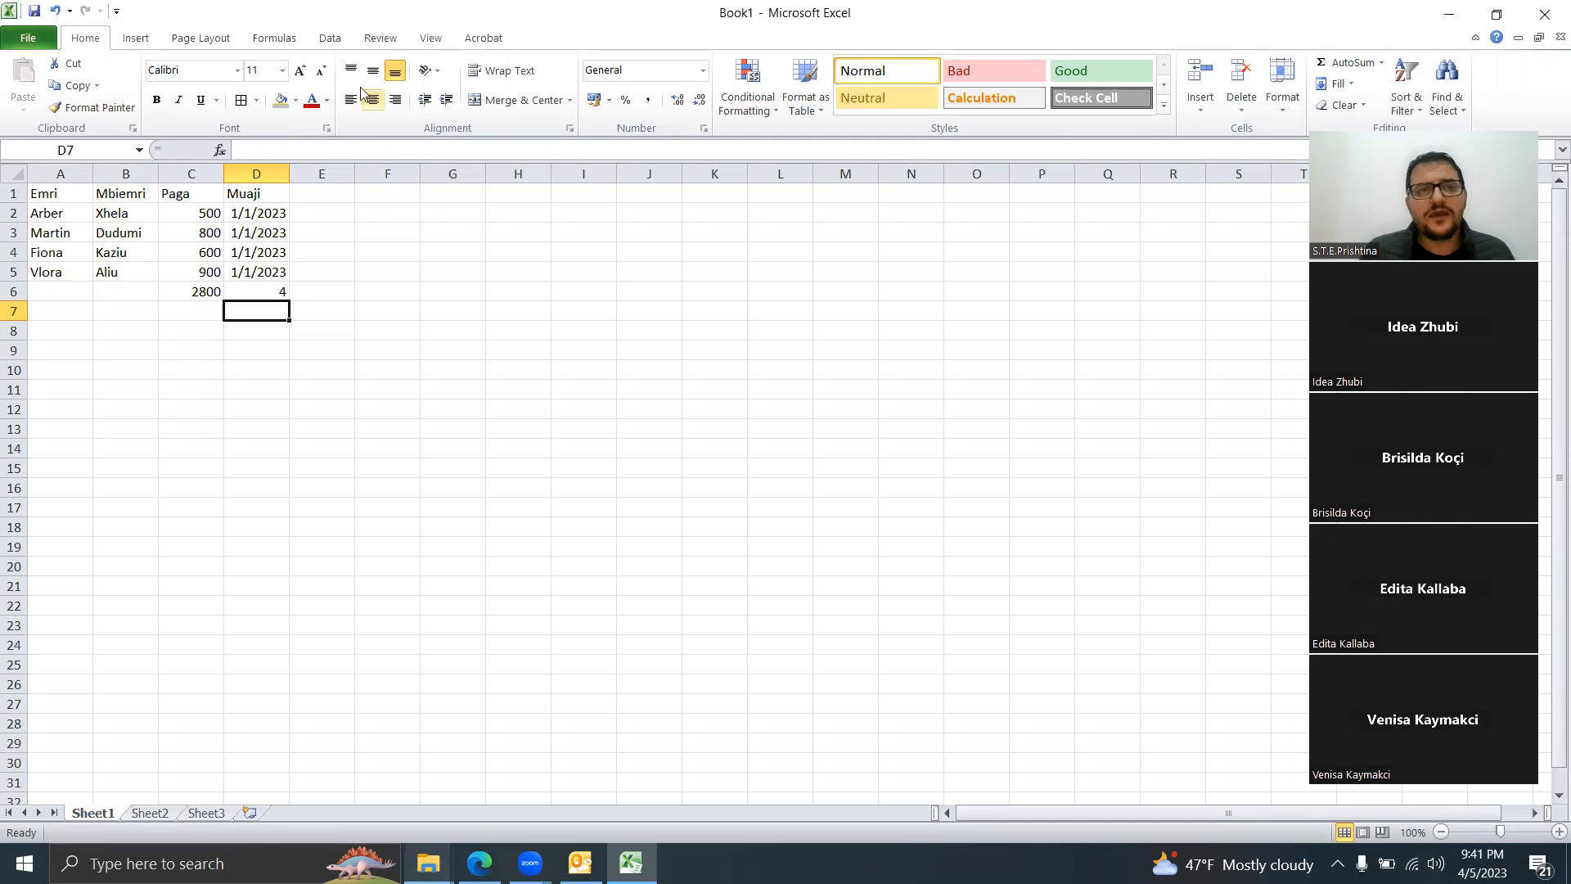
Step: Insert the MID function into D7 from the Formulas tab's Text function list
{"action": "left_click", "coordinate": [270, 39]}
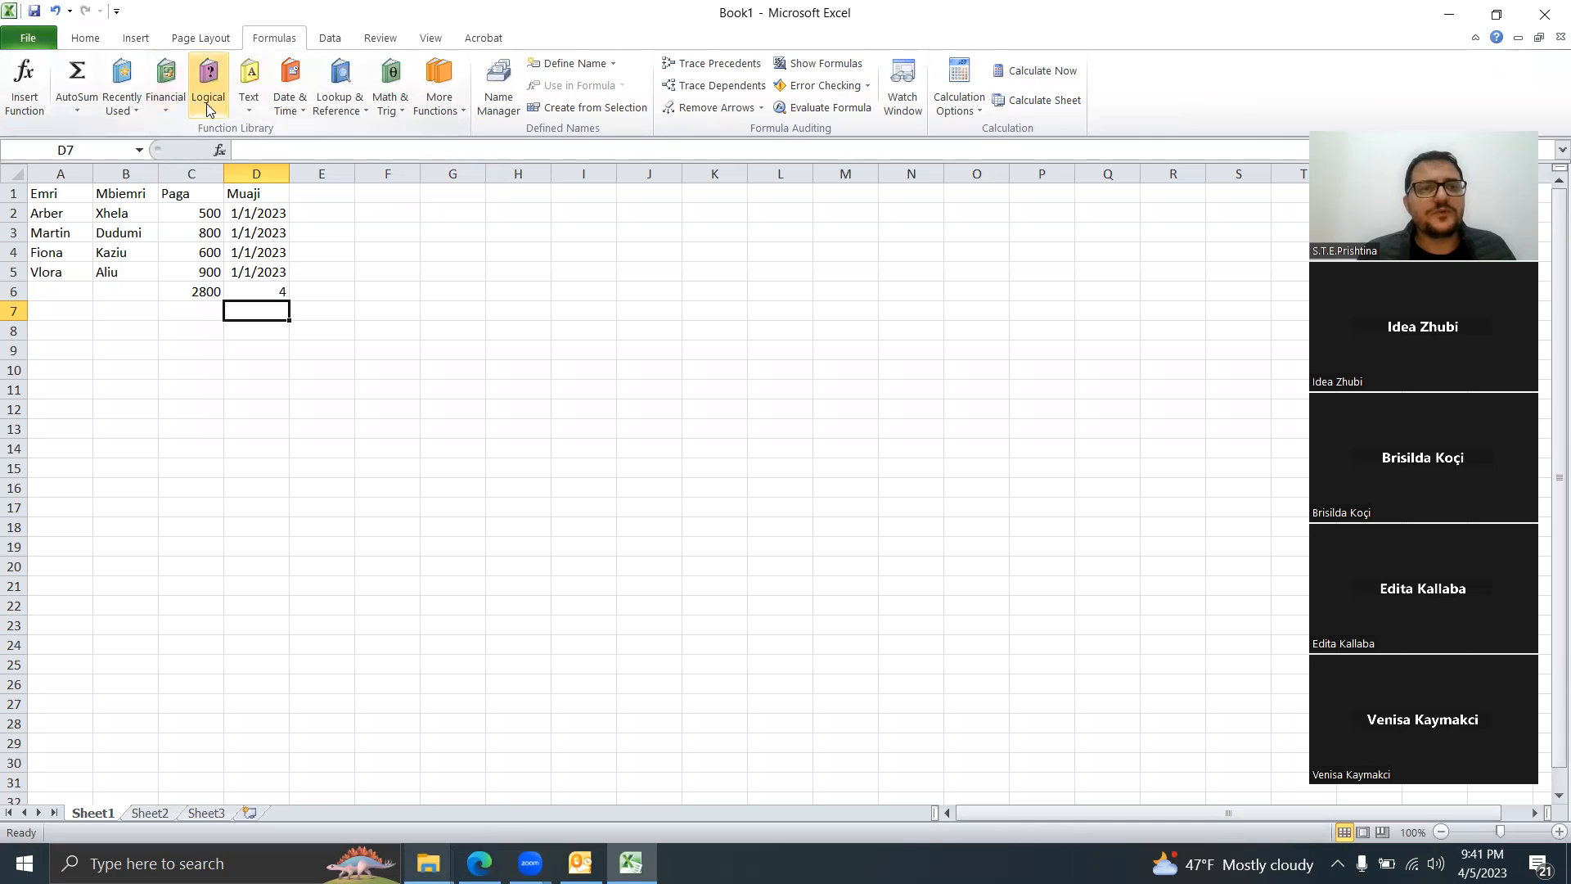
{"action": "left_click", "coordinate": [257, 107]}
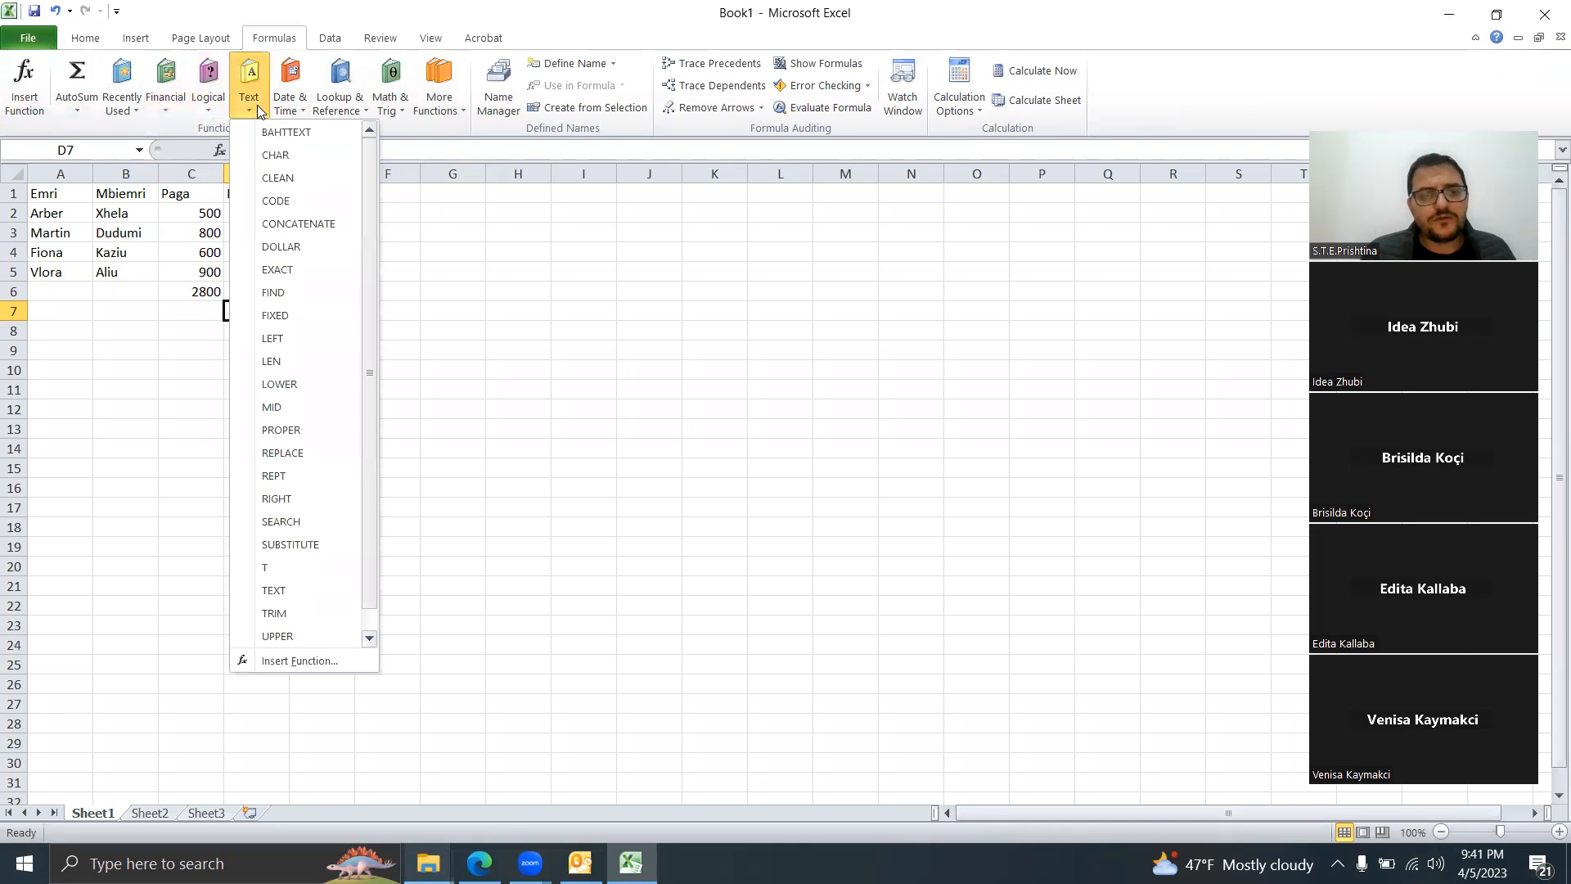
{"action": "left_click", "coordinate": [295, 408]}
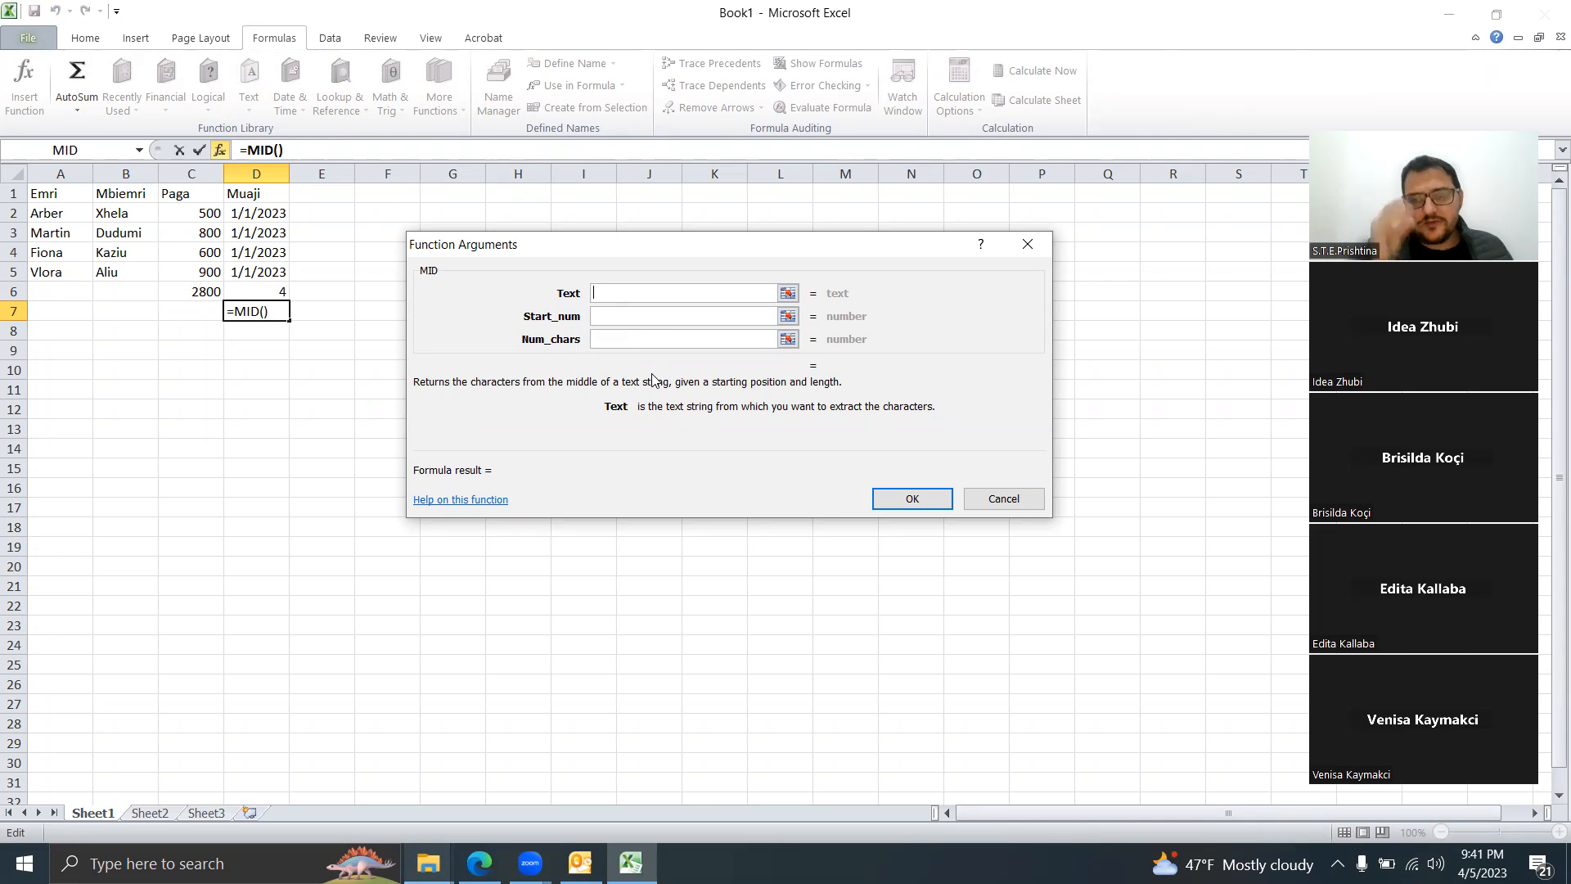
Step: Open the MID help article, maximize it, read through its examples, then close Help
{"action": "left_click", "coordinate": [456, 500]}
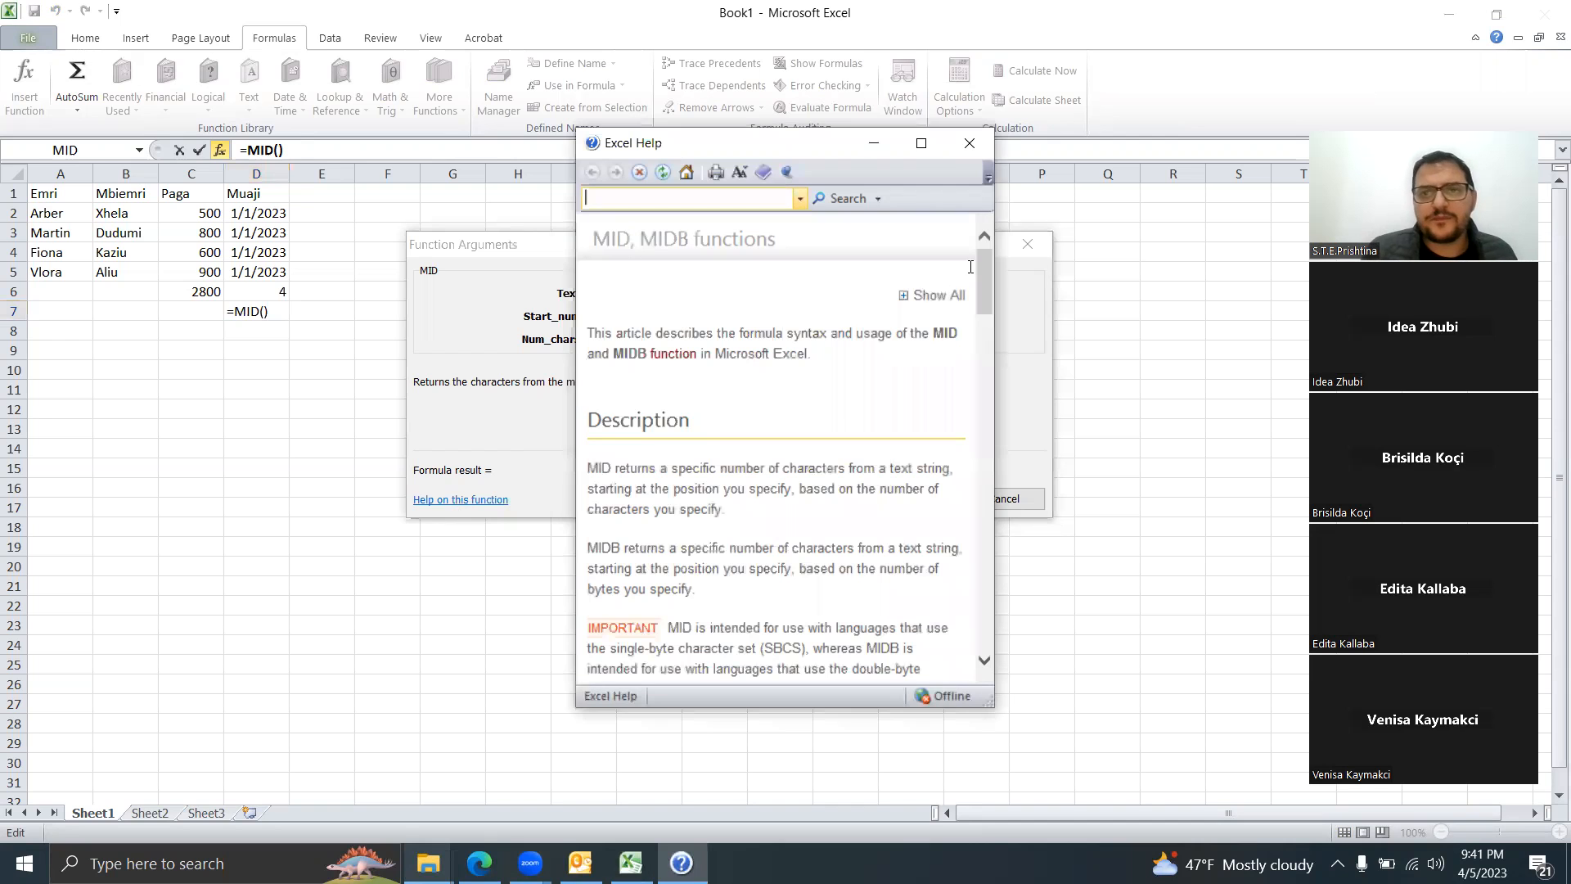
{"action": "left_click", "coordinate": [922, 144]}
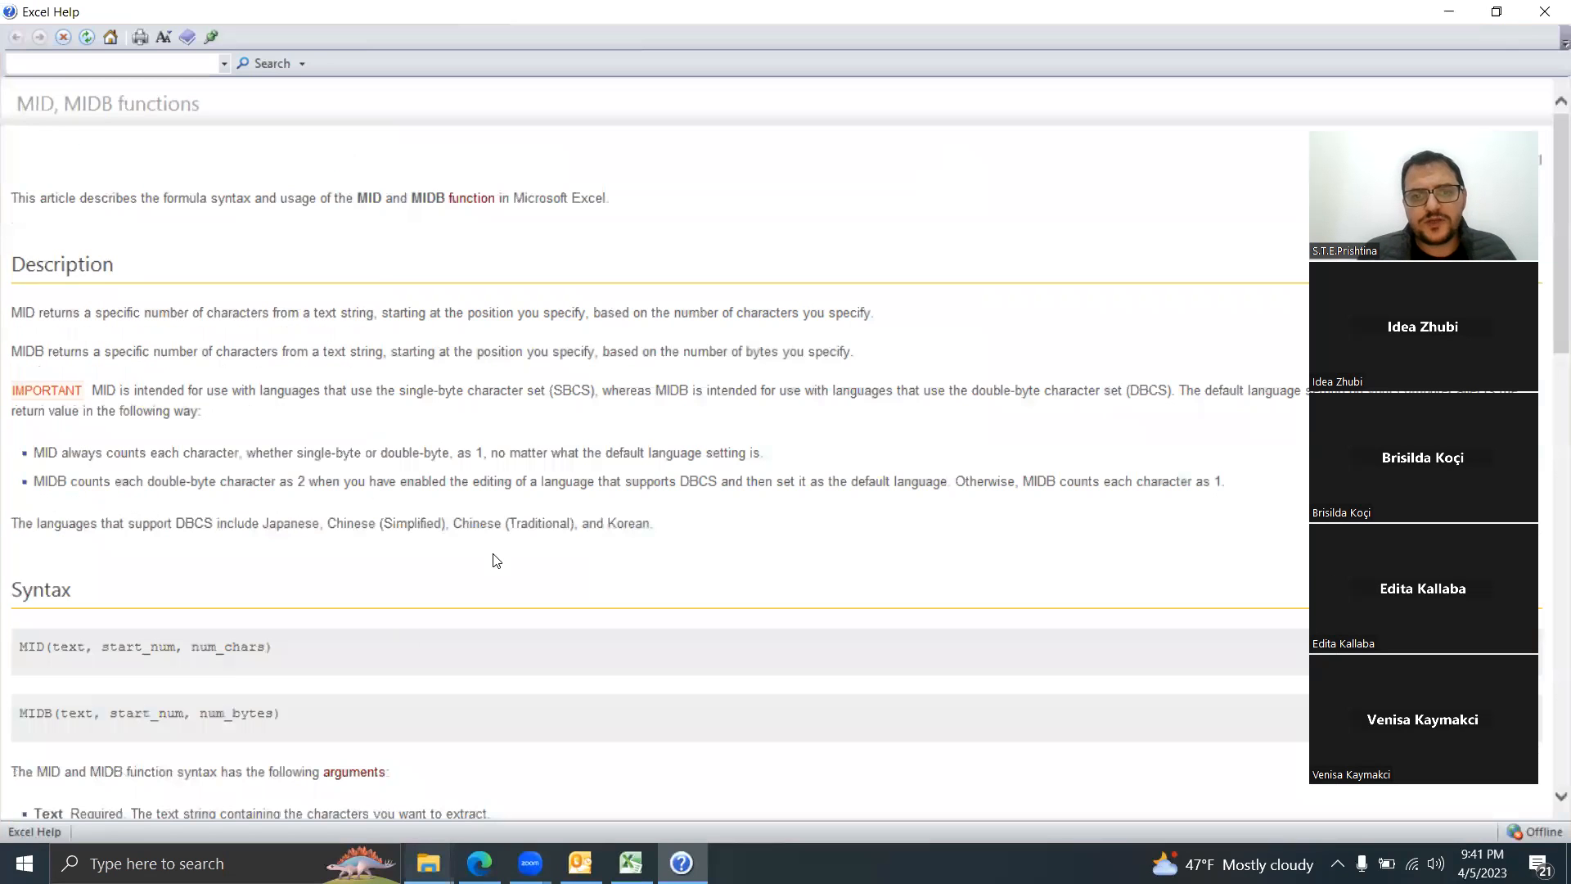
{"action": "scroll", "coordinate": [302, 545], "scroll_direction": "down", "scroll_amount": 10}
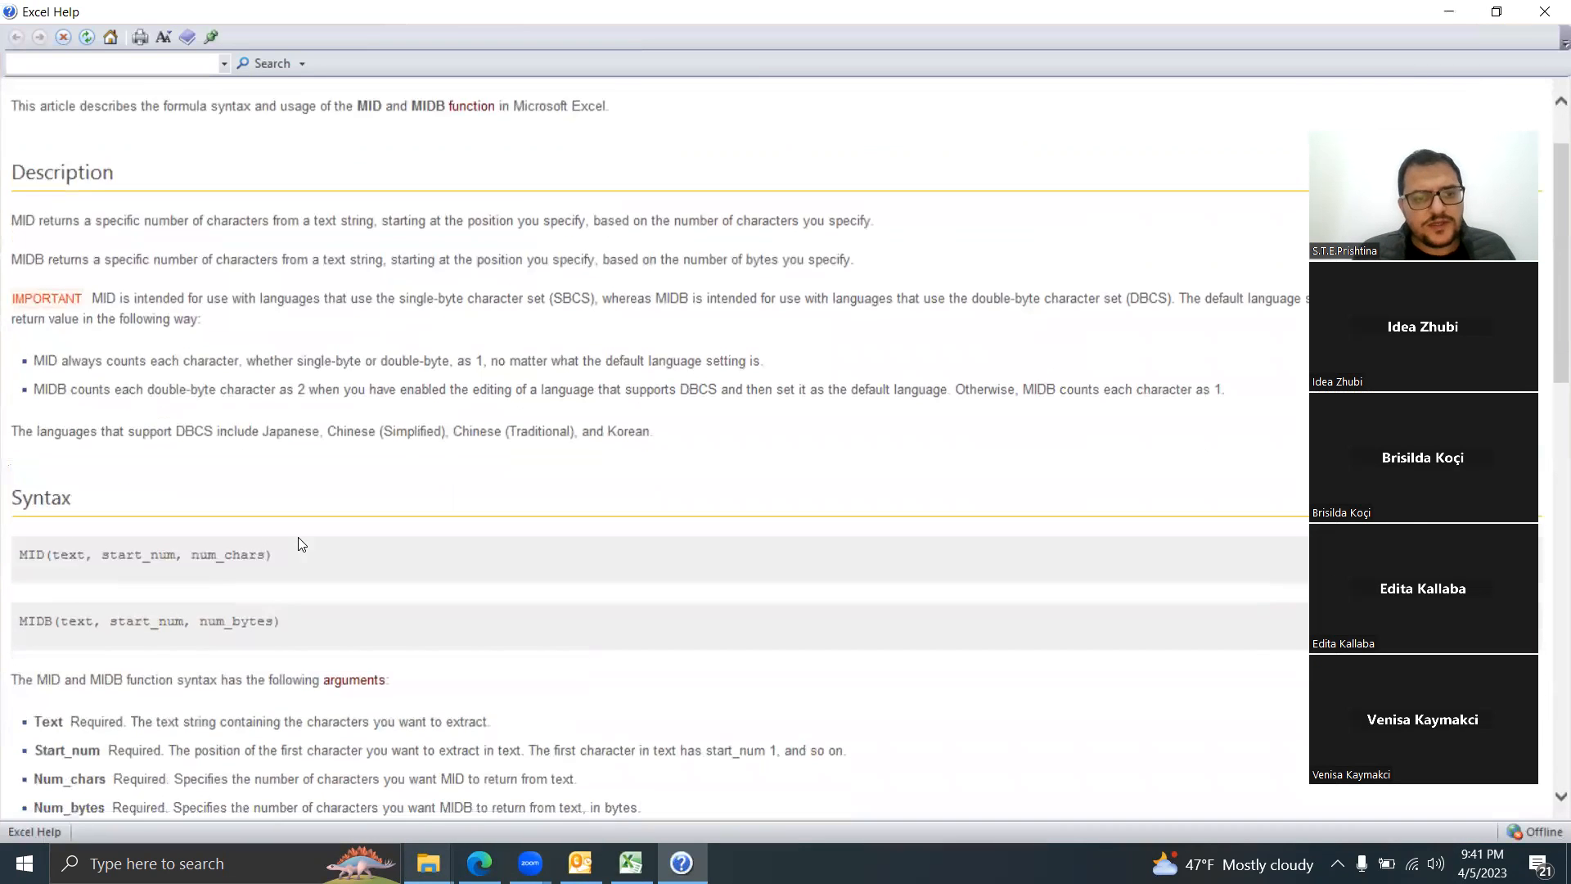
{"action": "scroll", "coordinate": [298, 537], "scroll_direction": "down", "scroll_amount": 3}
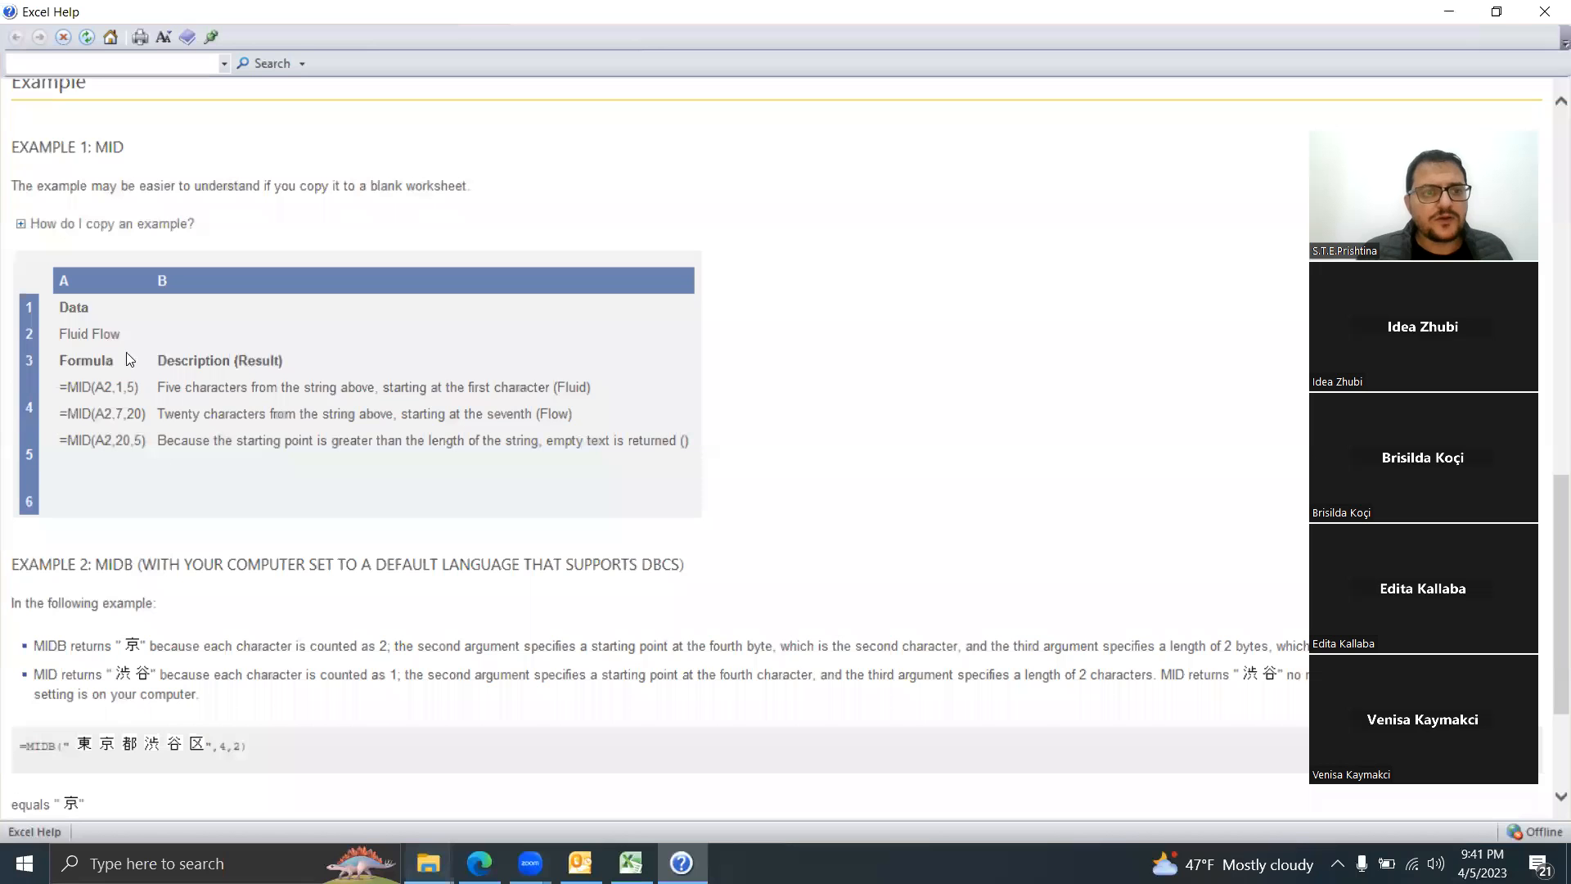
{"action": "scroll", "coordinate": [207, 418], "scroll_direction": "down", "scroll_amount": 3}
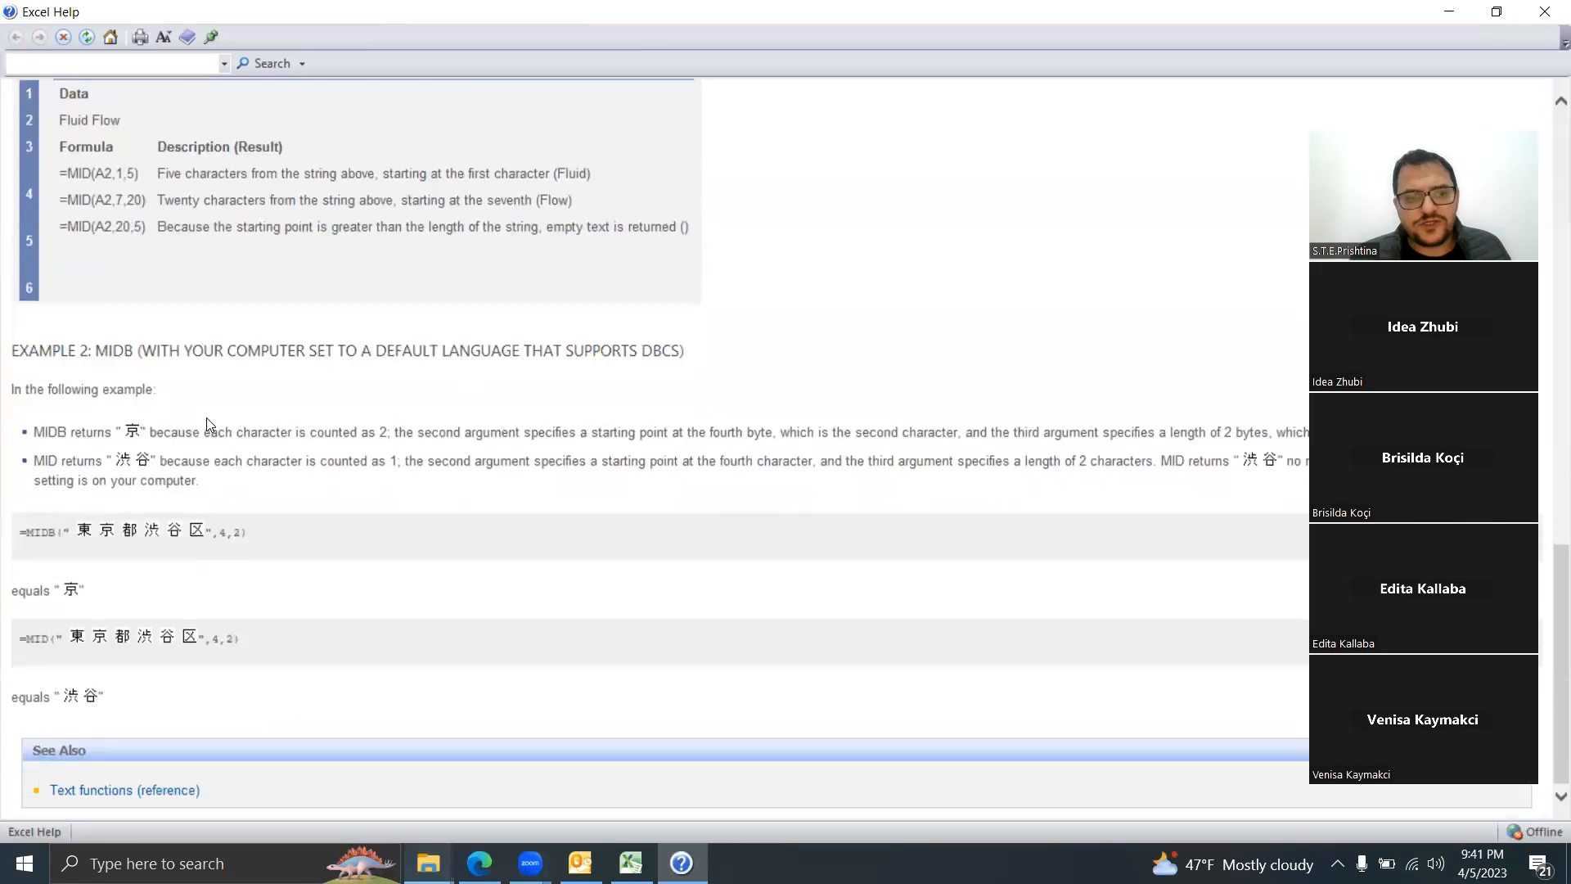
{"action": "scroll", "coordinate": [445, 327], "scroll_direction": "up", "scroll_amount": 8}
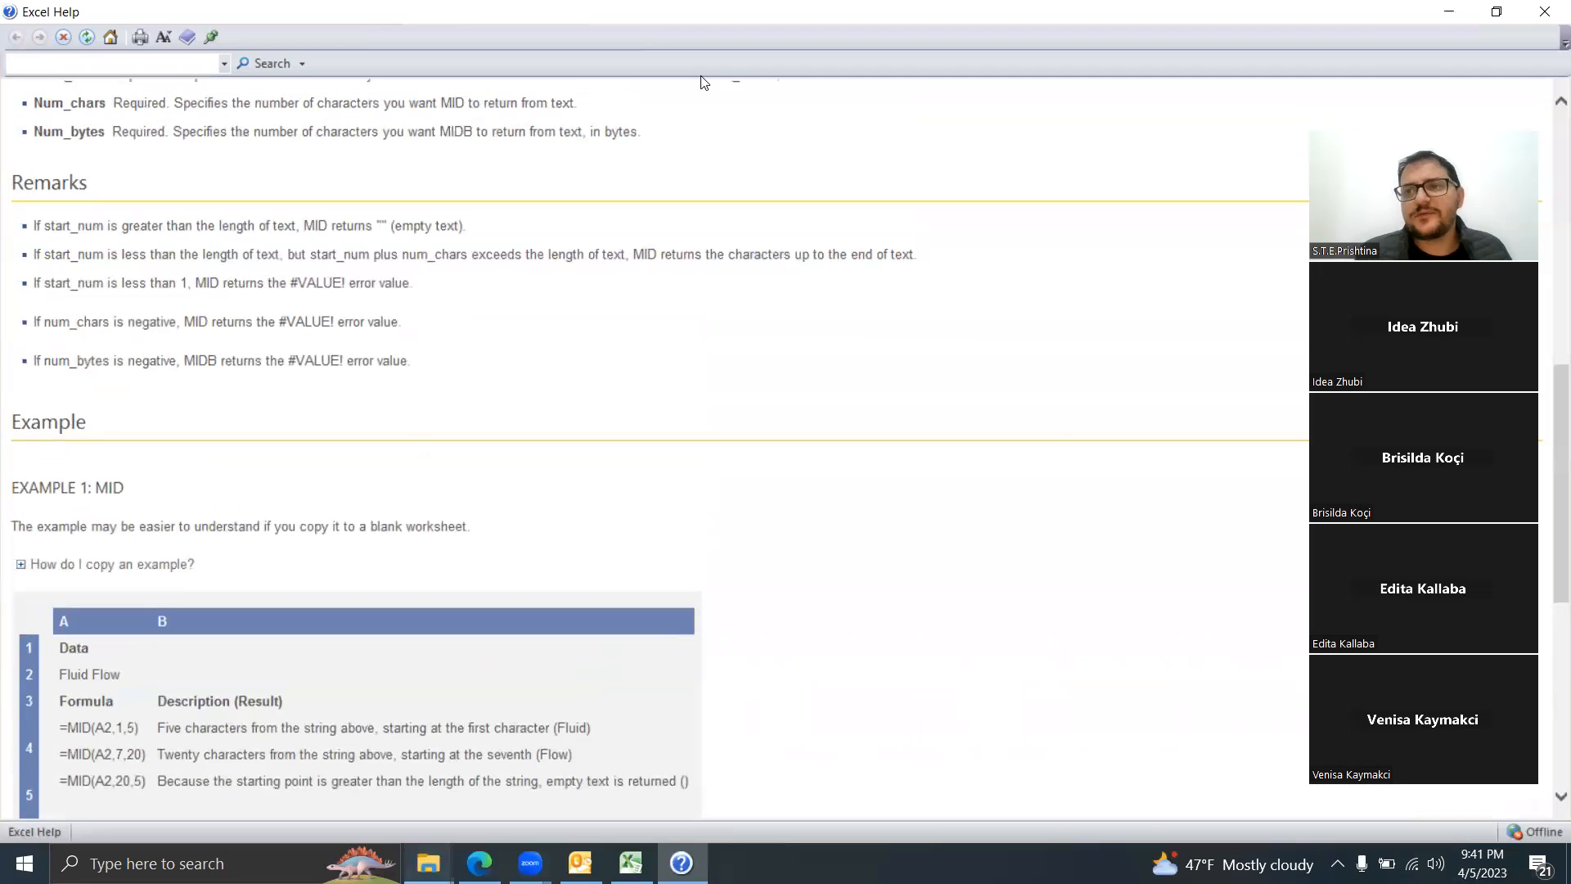
{"action": "left_click", "coordinate": [1544, 11]}
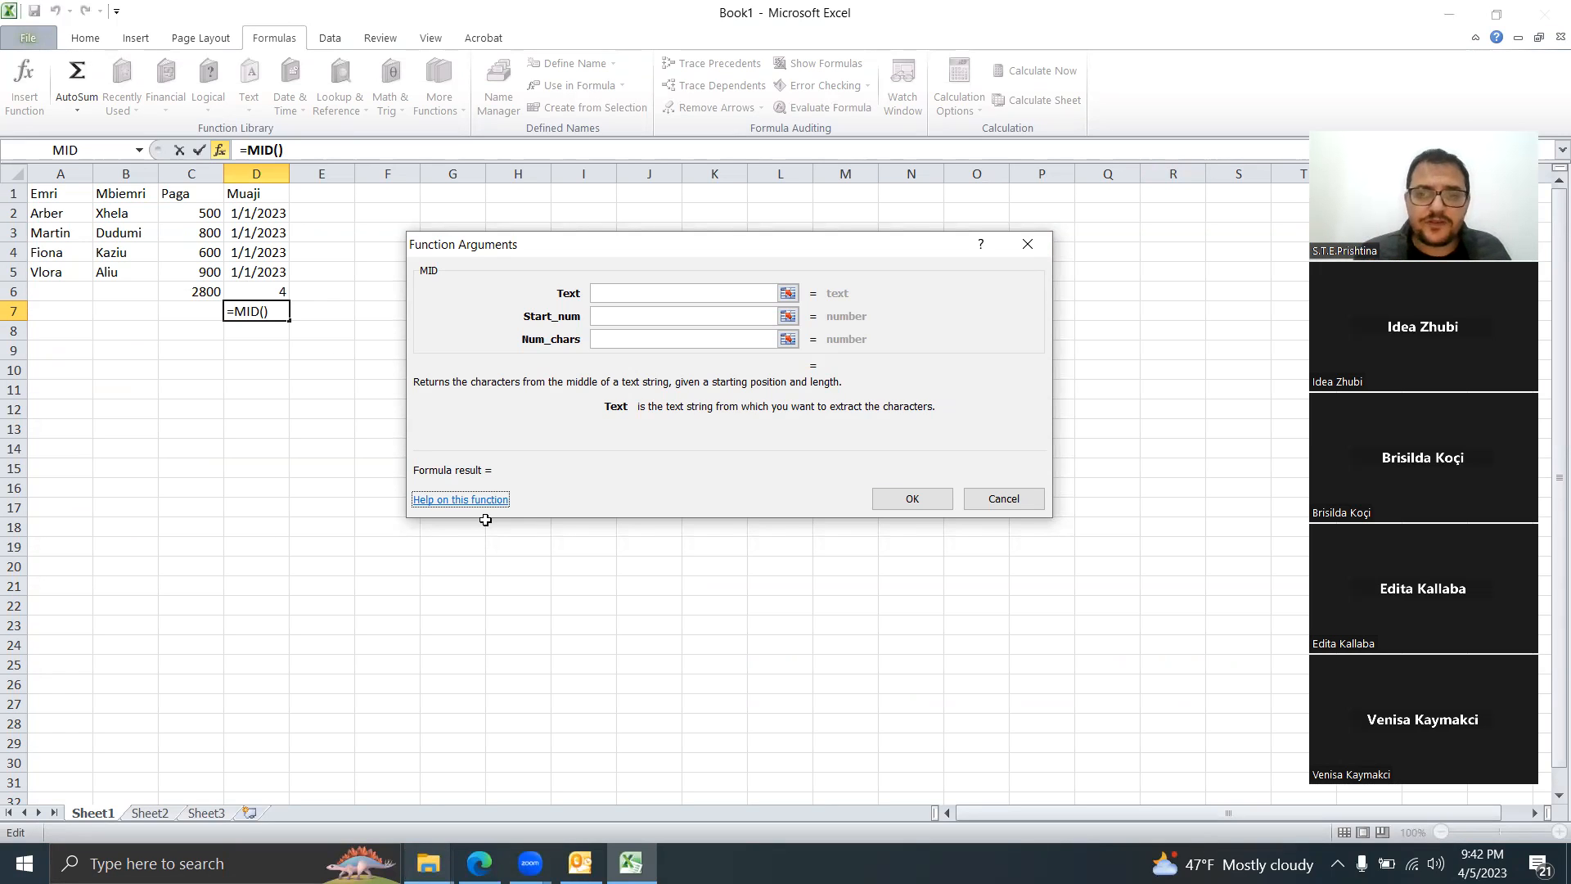
{"action": "left_click", "coordinate": [996, 503]}
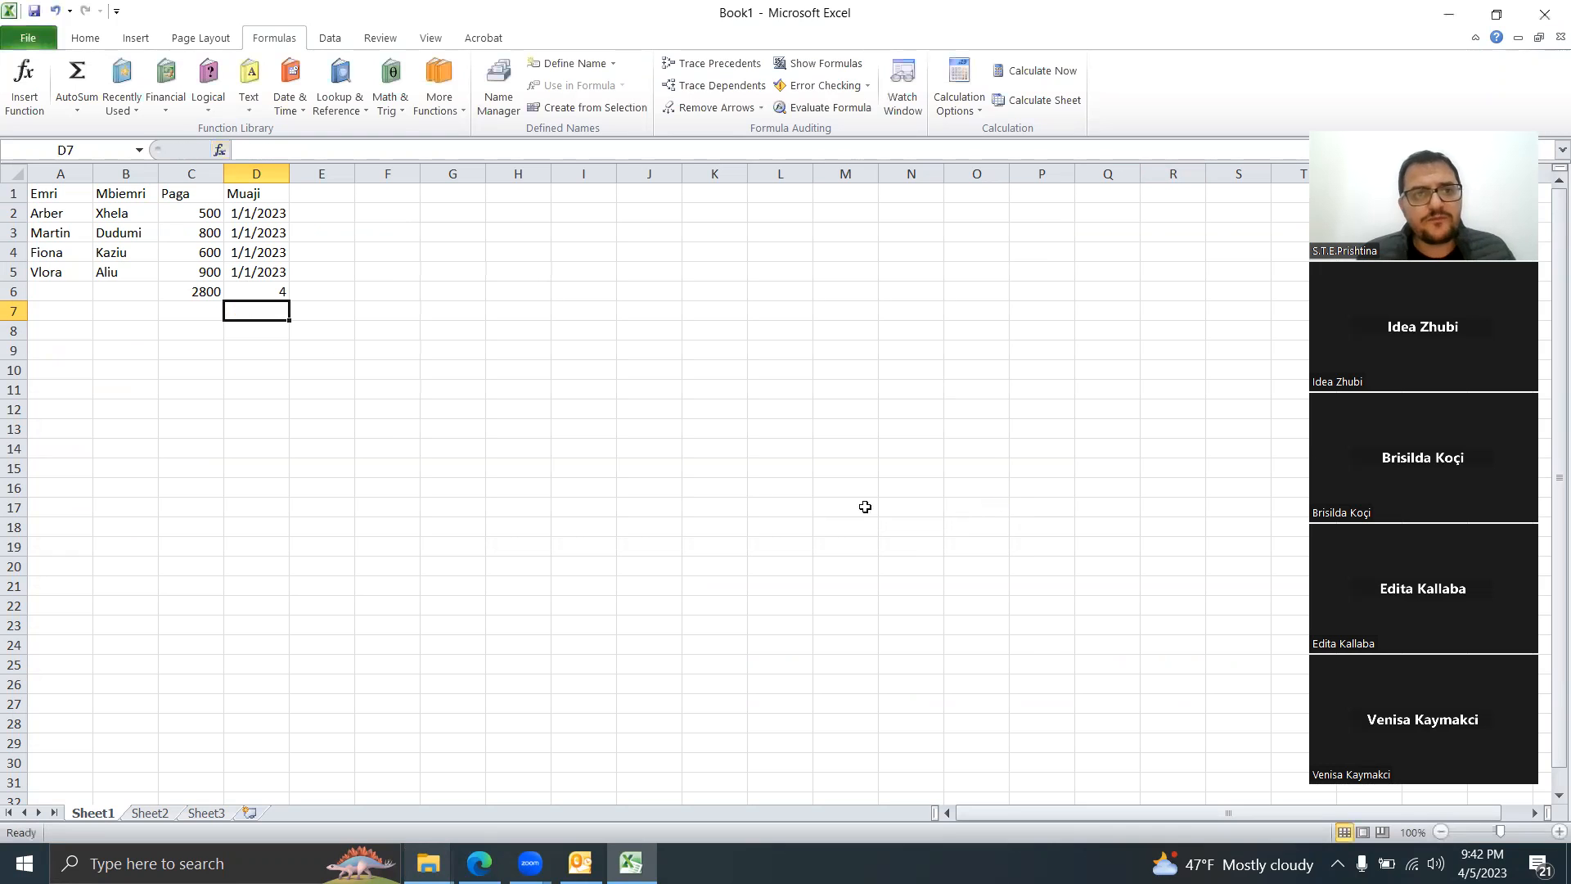
{"action": "left_click", "coordinate": [246, 113]}
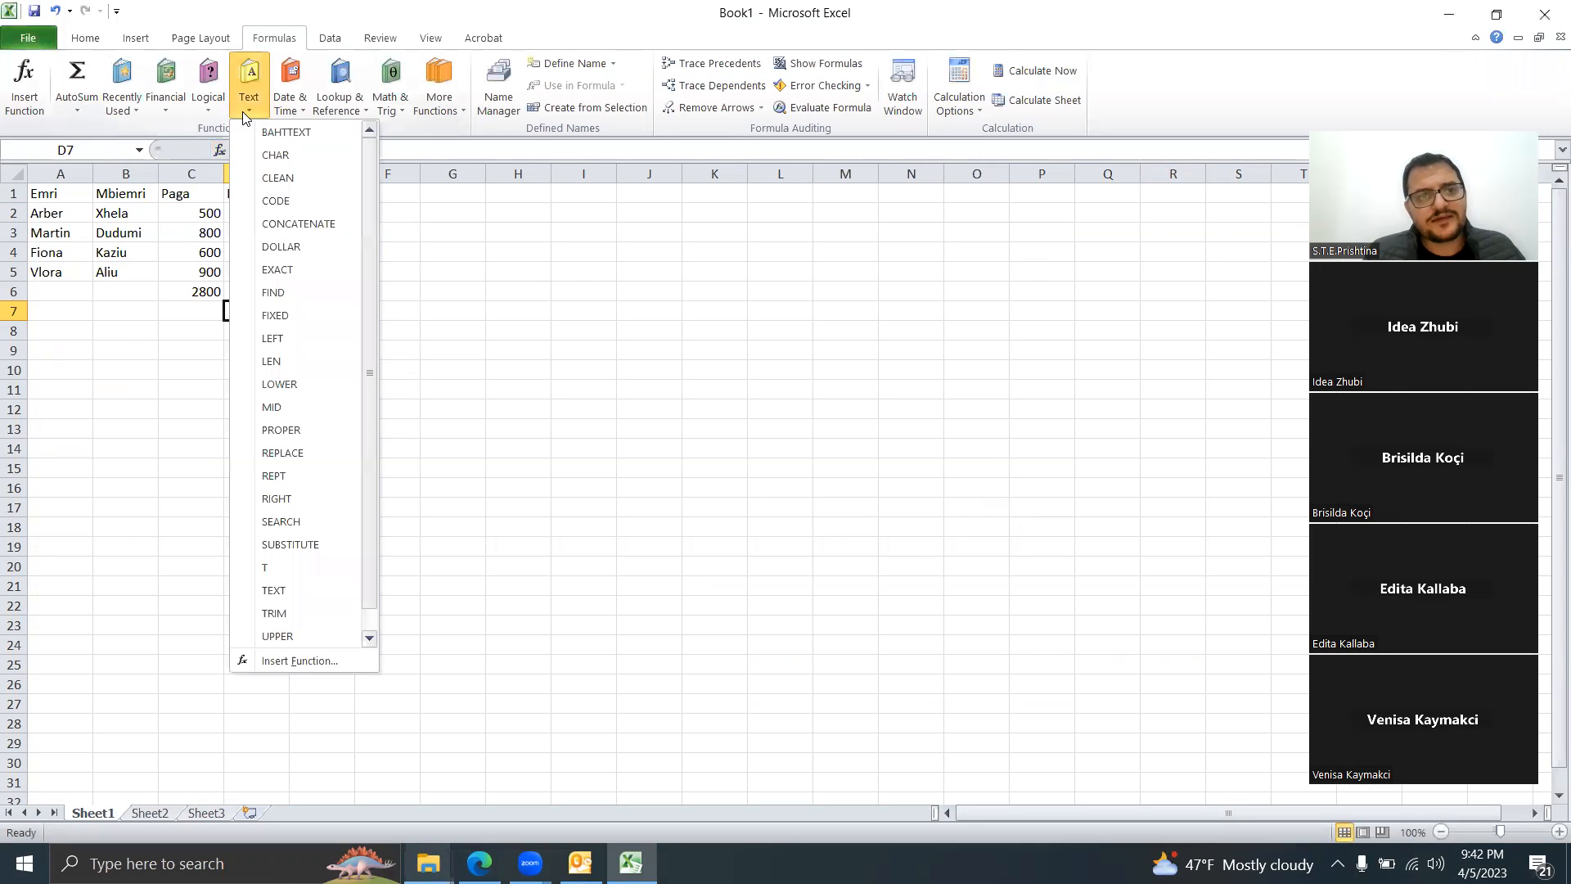
{"action": "left_click", "coordinate": [307, 113]}
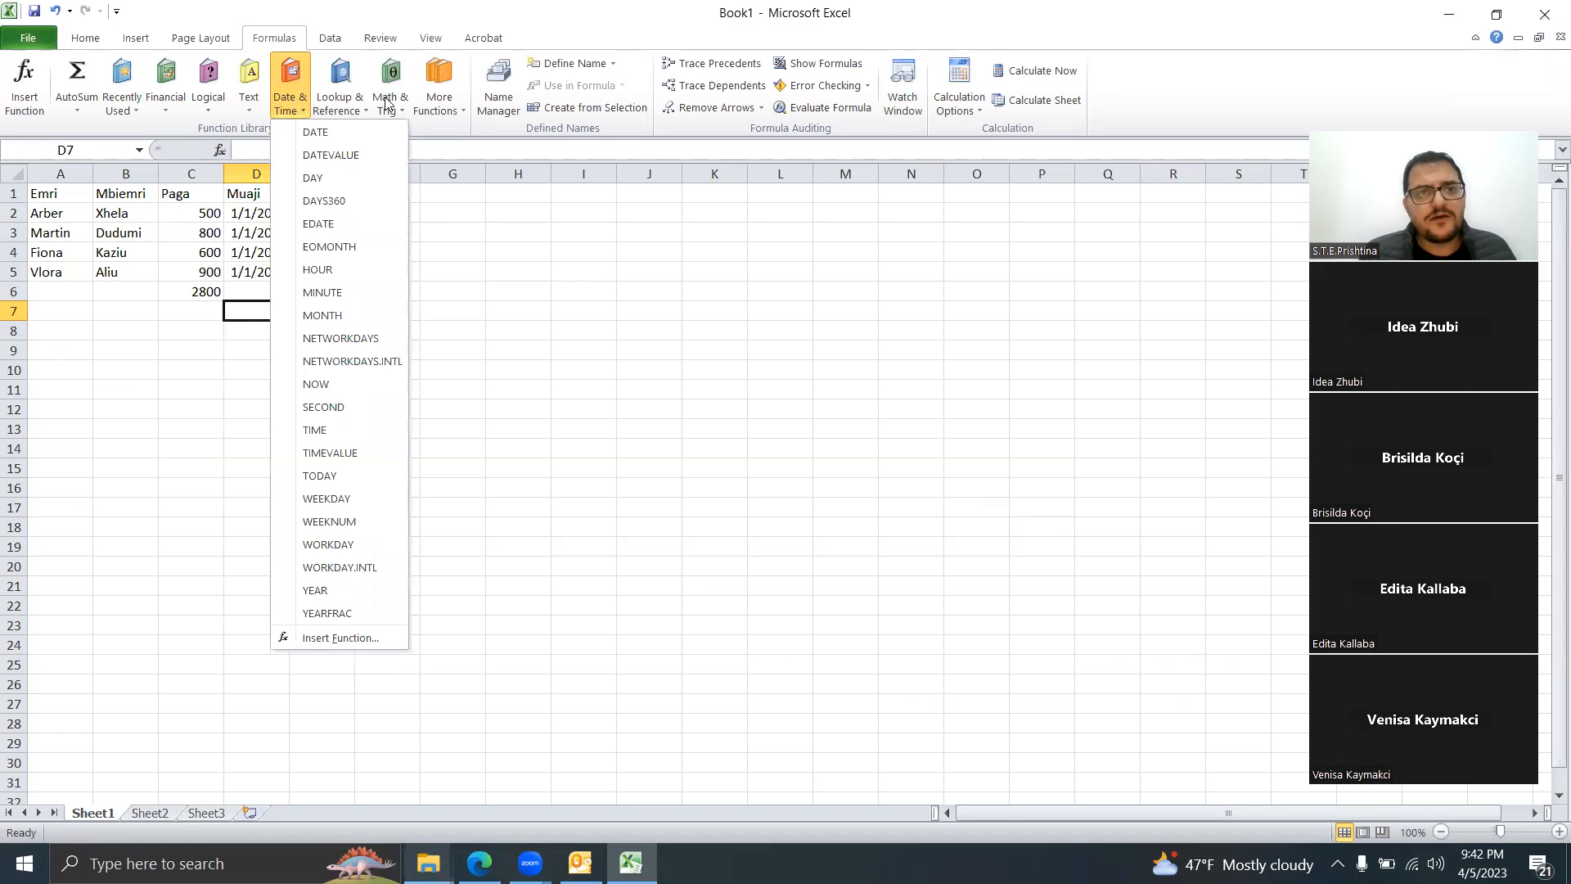
{"action": "left_click", "coordinate": [344, 105]}
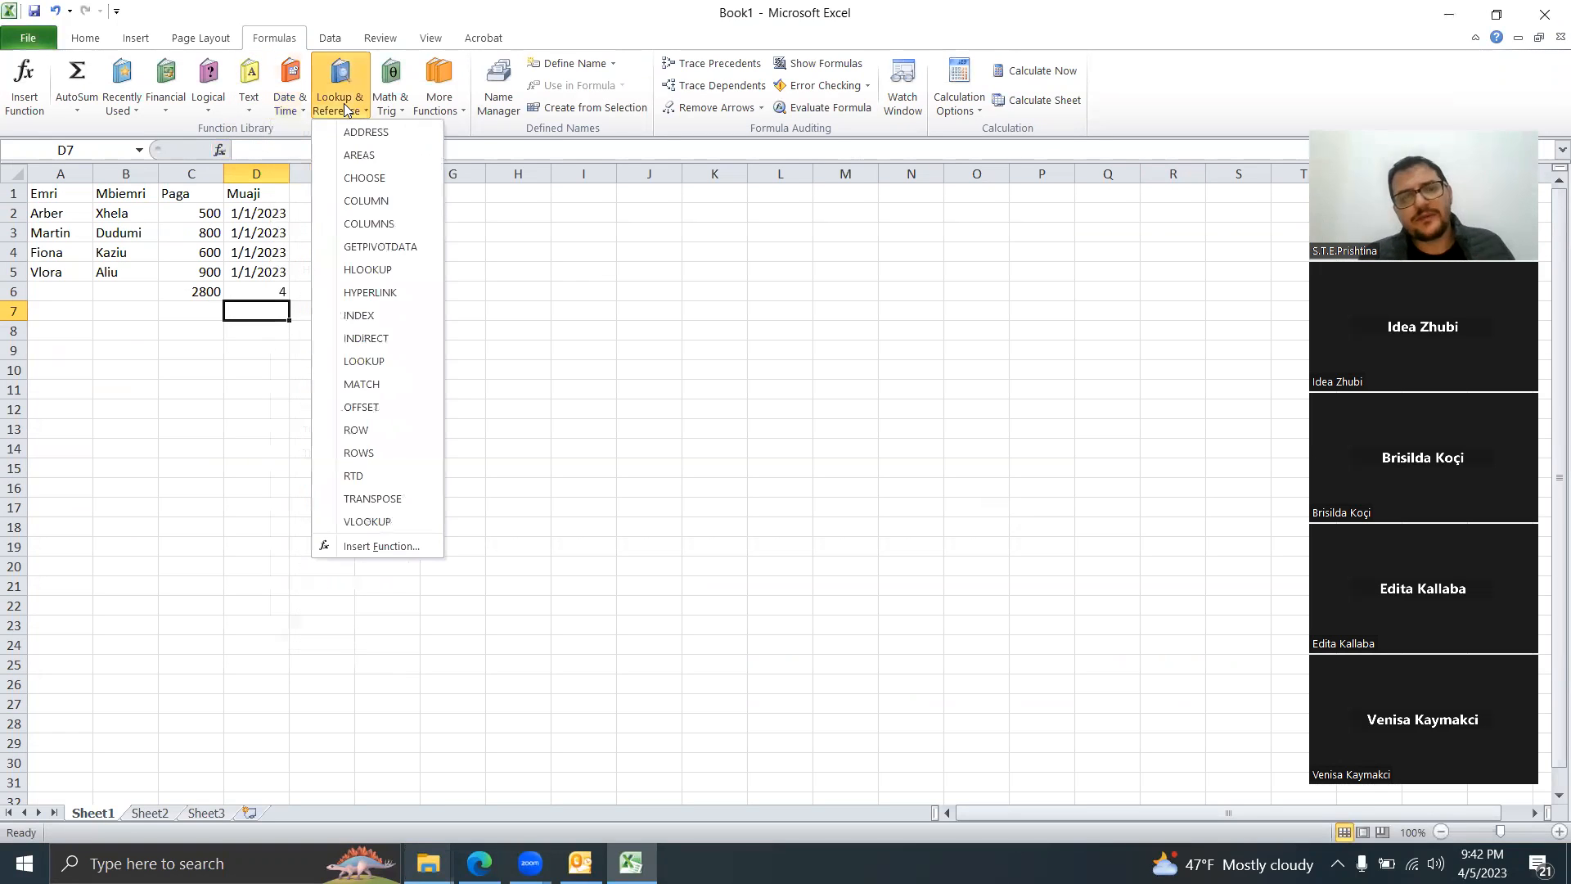
{"action": "left_click", "coordinate": [398, 115]}
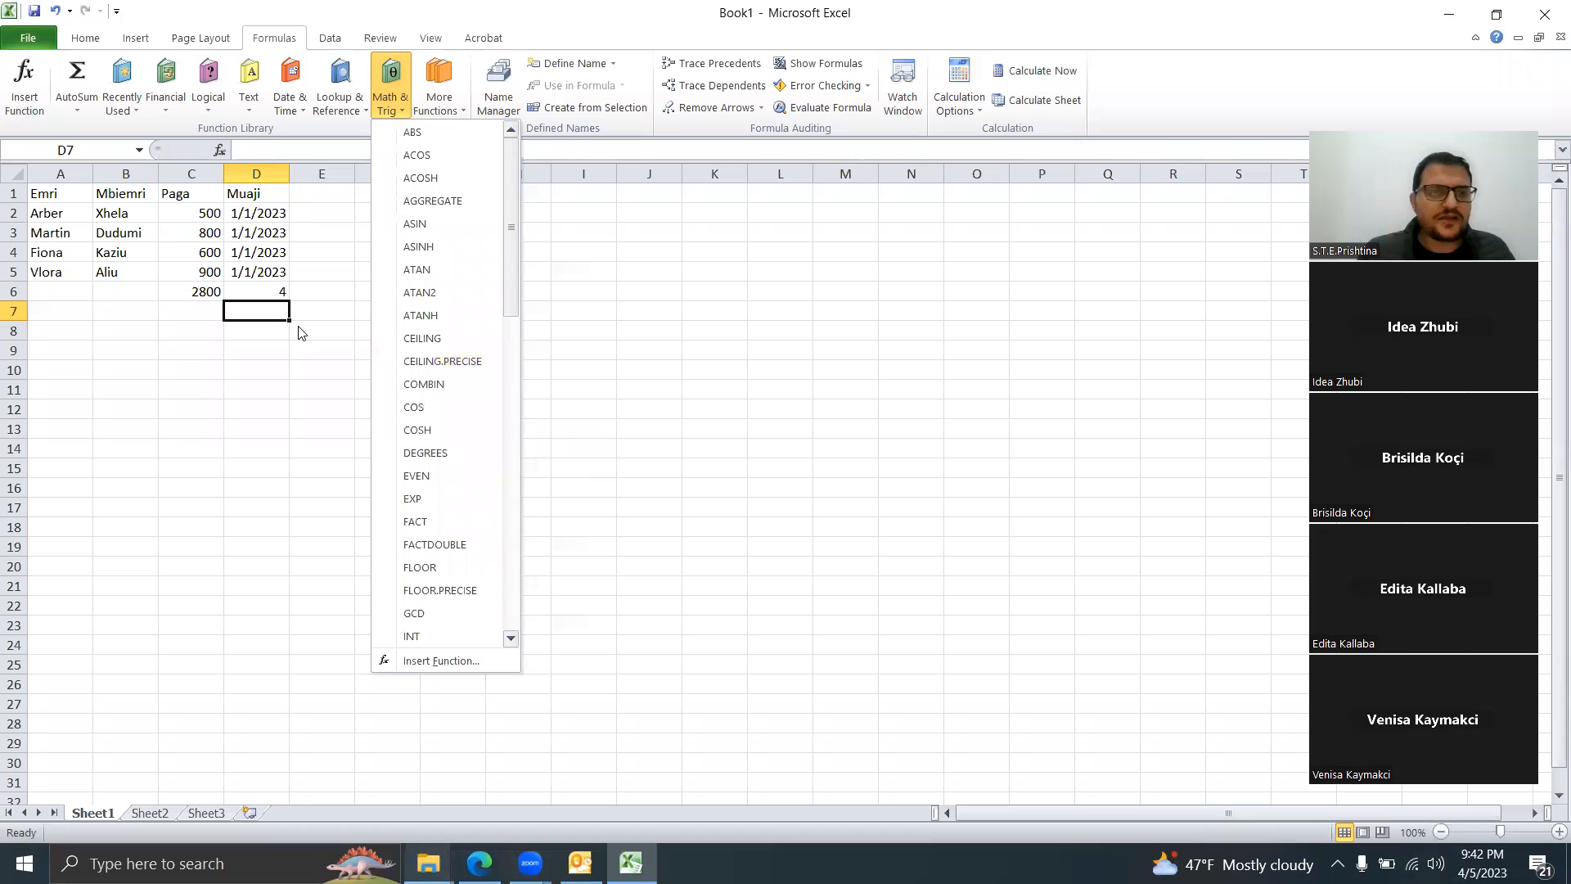
{"action": "left_click", "coordinate": [201, 337]}
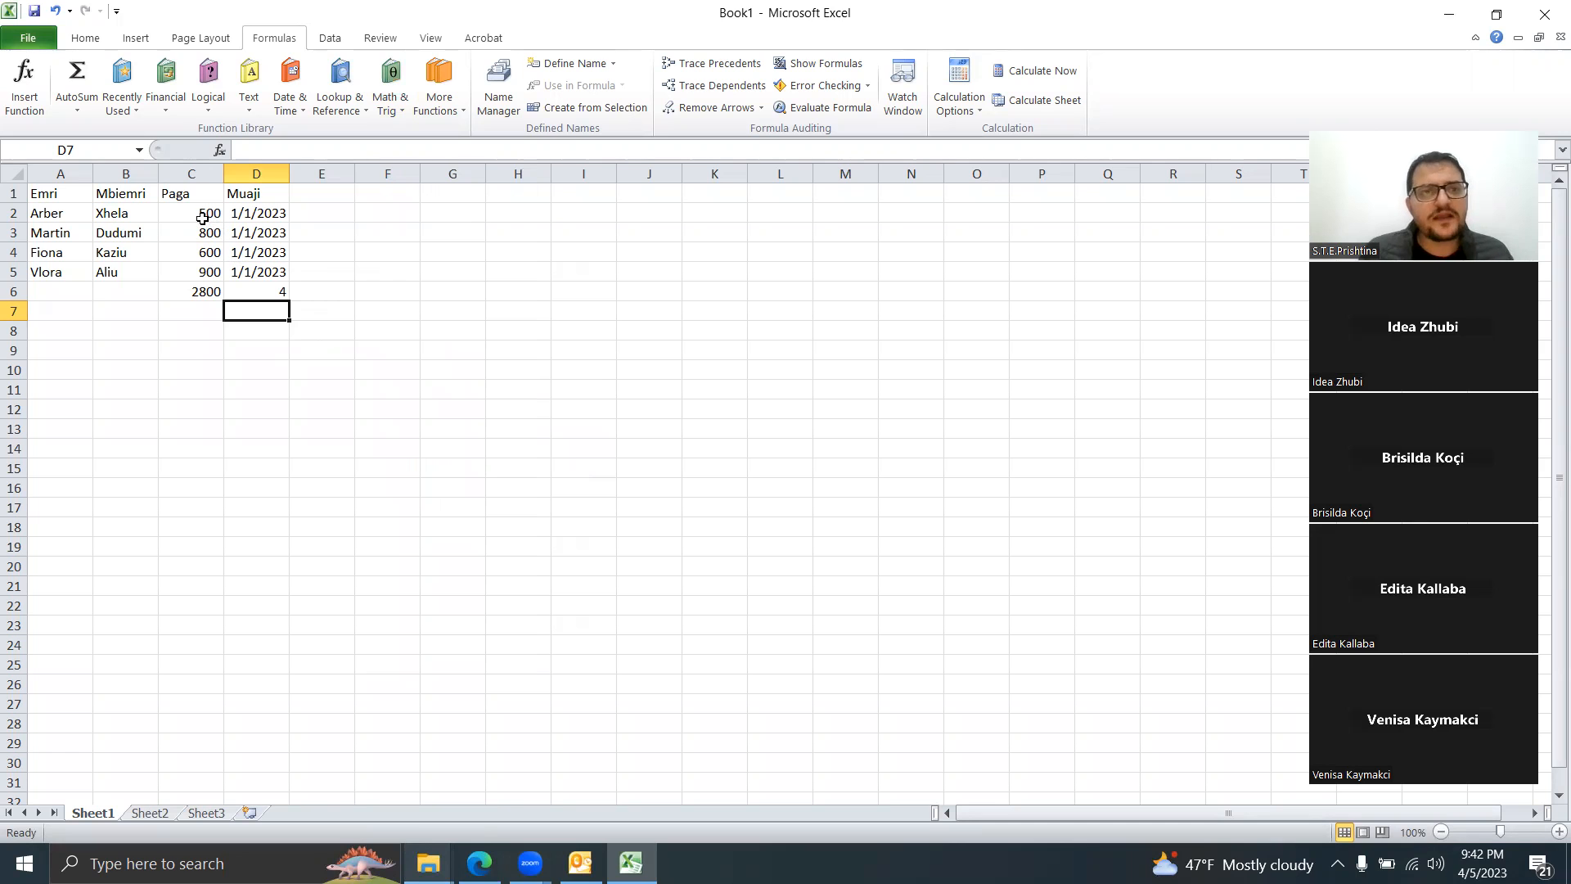
Step: Insert a 2-D Clustered Column chart of the employee table from the Insert tab
{"action": "left_click", "coordinate": [135, 38]}
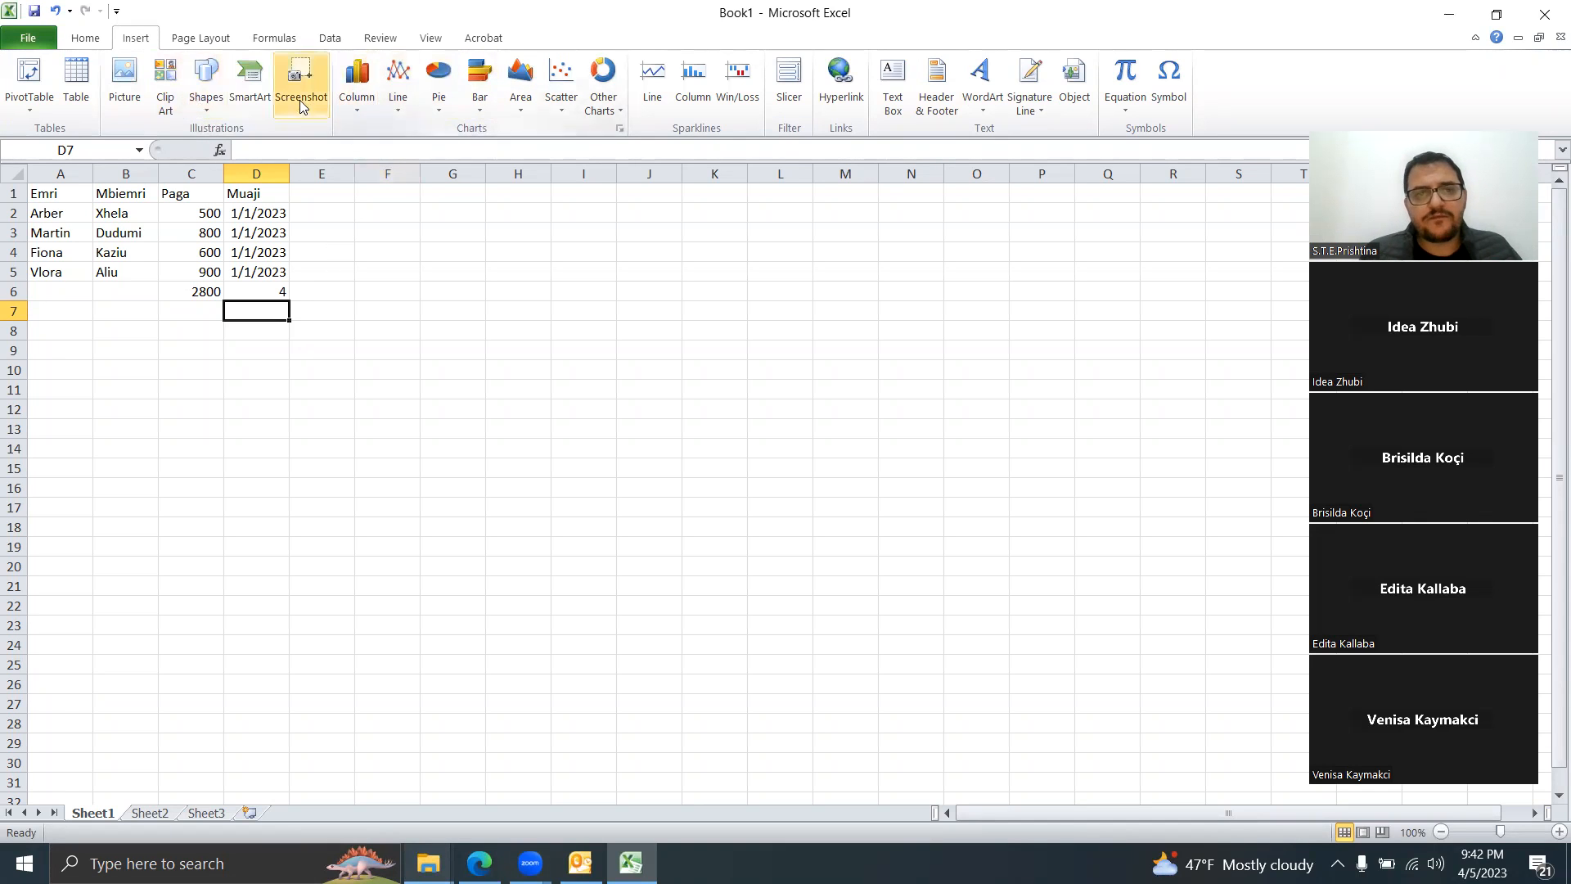
{"action": "left_click", "coordinate": [598, 113]}
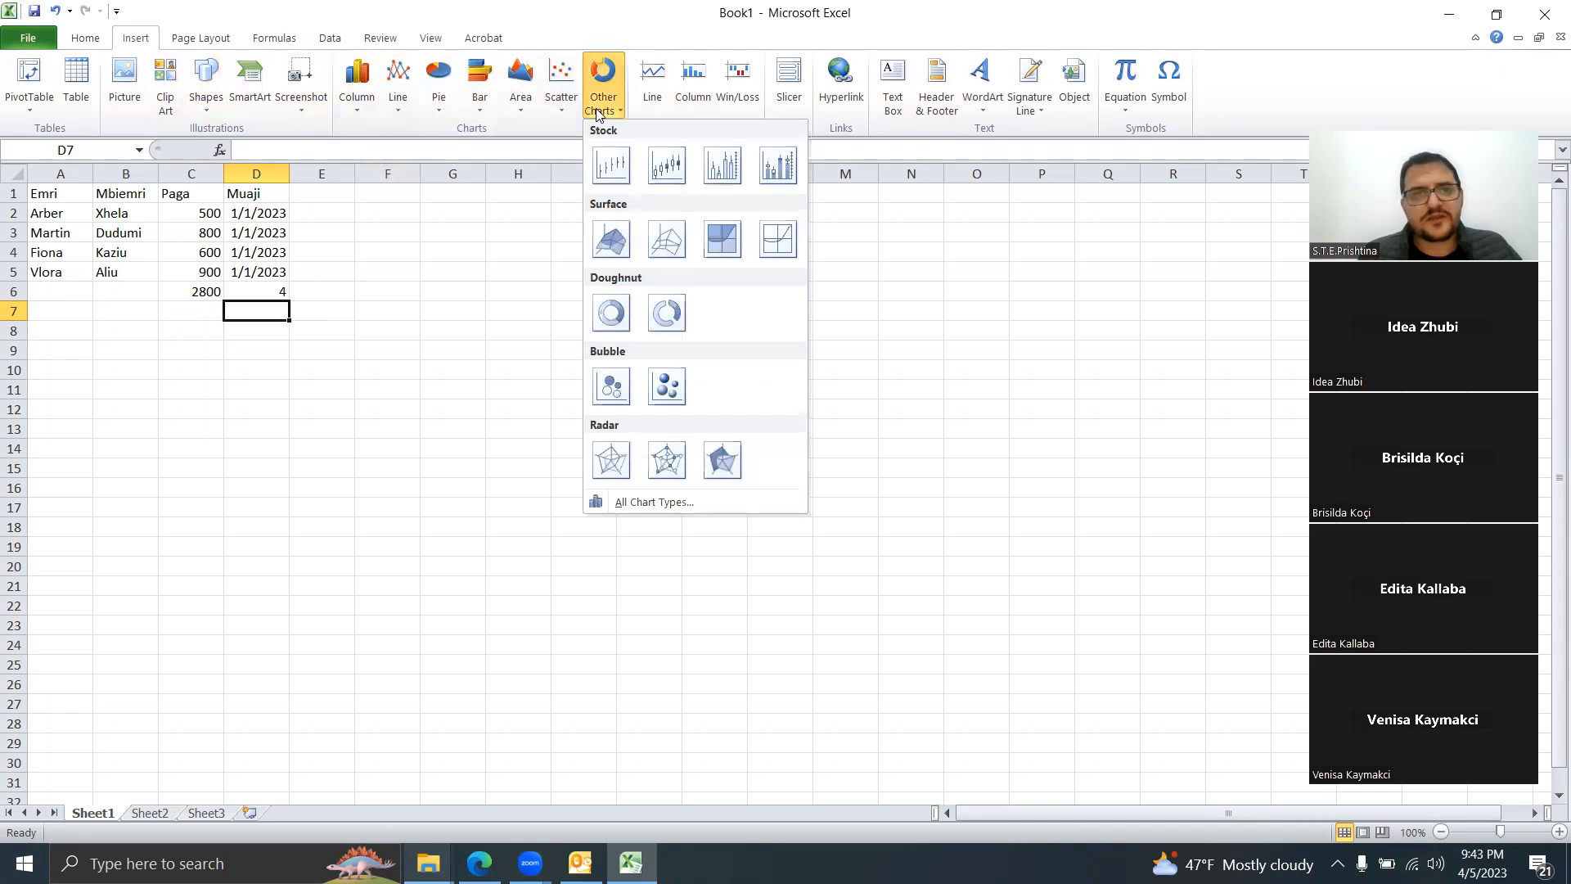
{"action": "left_click", "coordinate": [358, 76]}
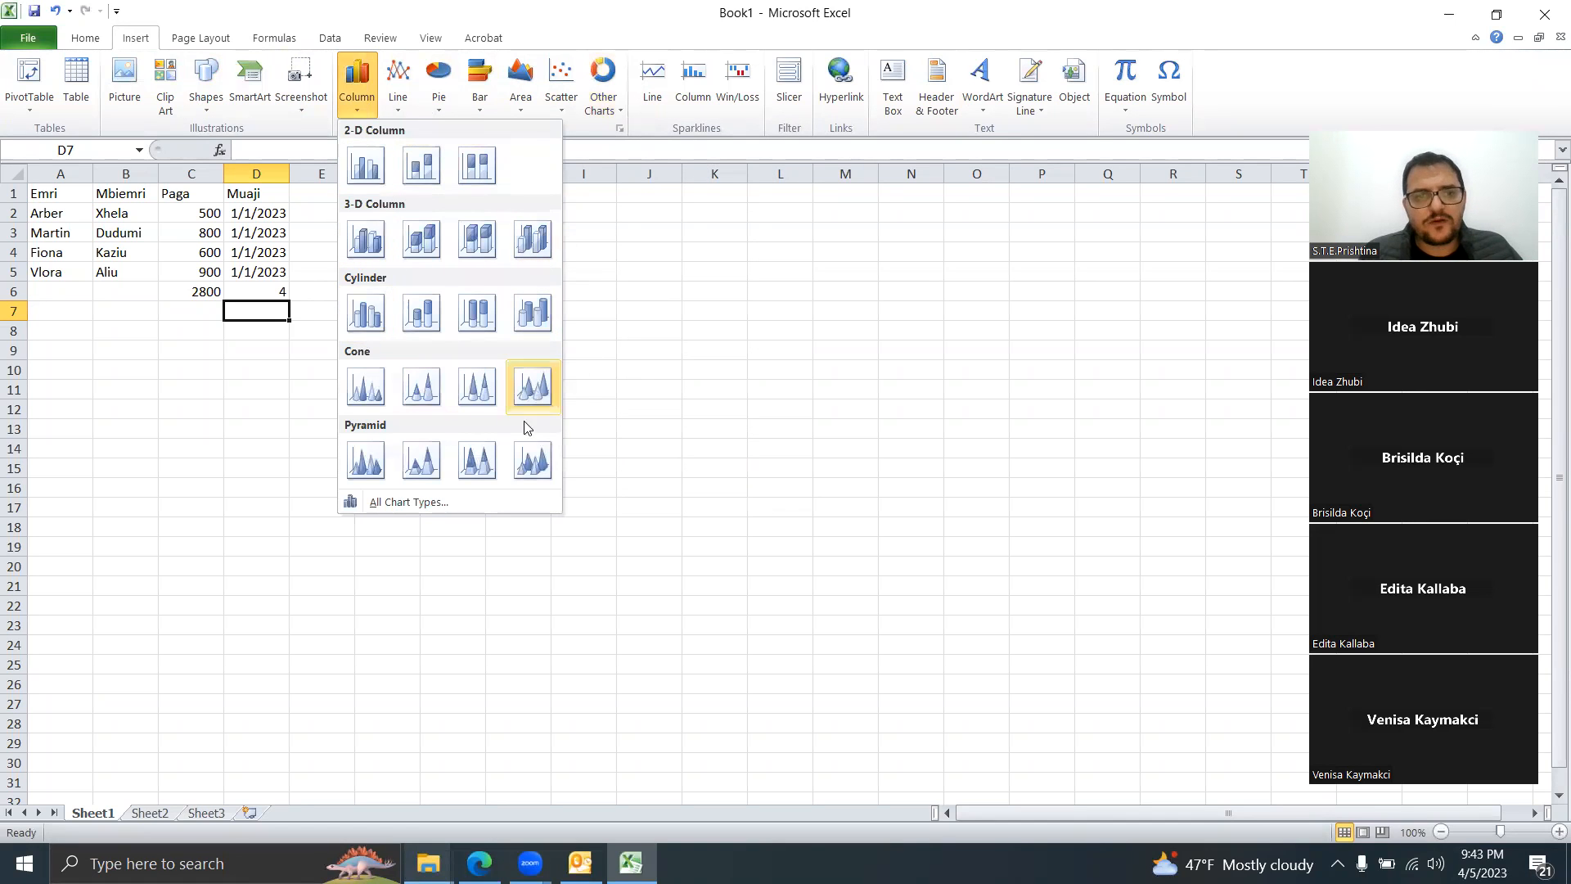
{"action": "left_click", "coordinate": [367, 170]}
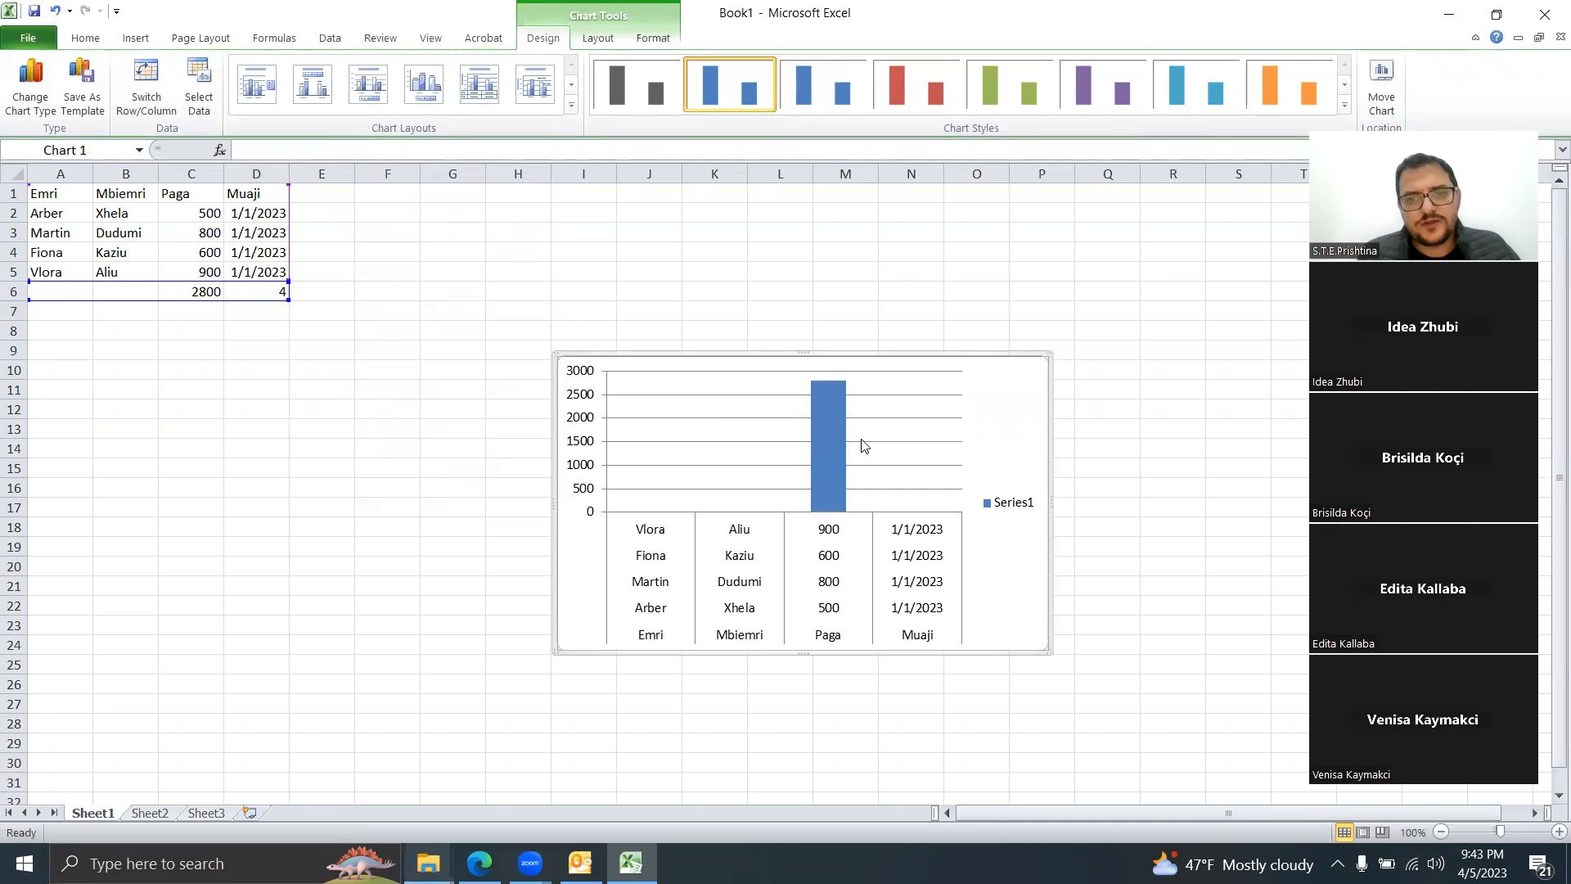
Step: Replace Series1 with a Paga series named from C1 with values from C2:C5
{"action": "right_click", "coordinate": [728, 417]}
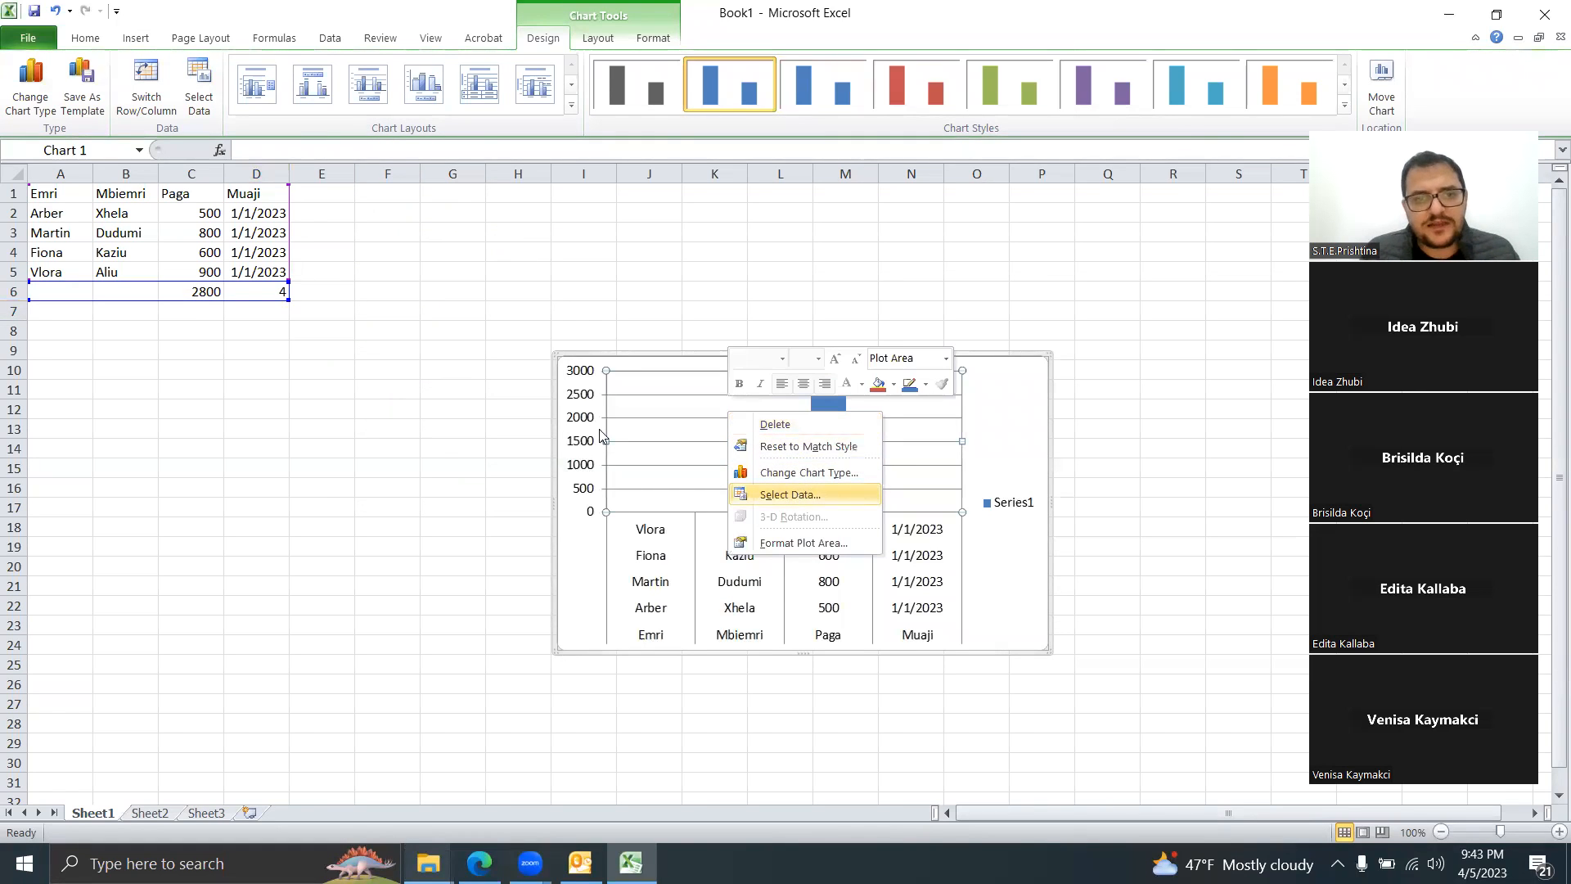
{"action": "left_click", "coordinate": [794, 494]}
{"action": "left_click", "coordinate": [627, 381]}
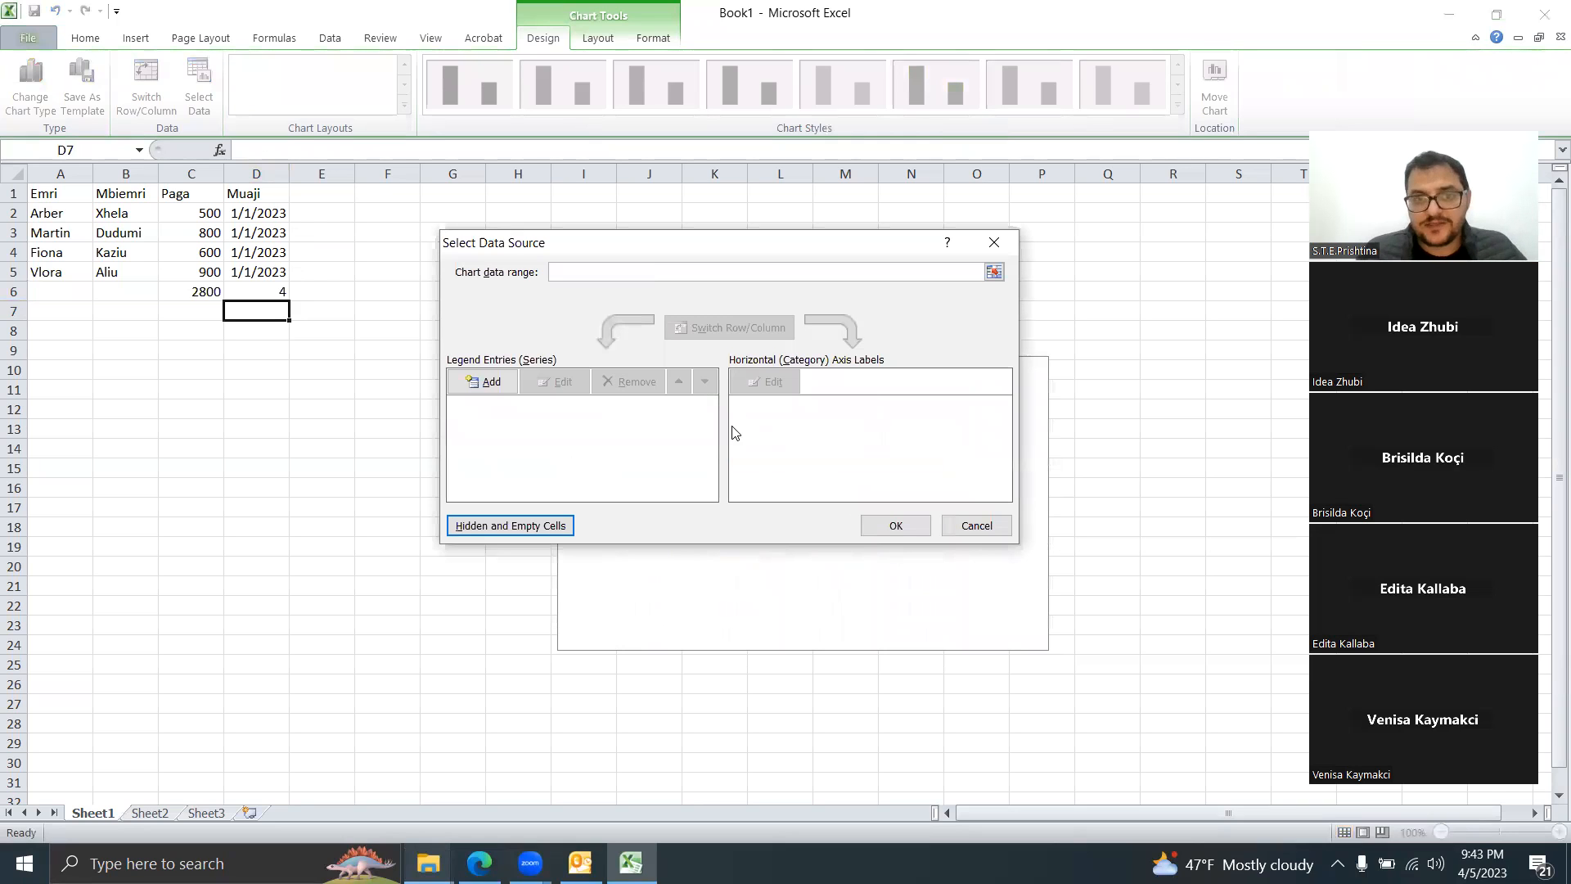
{"action": "left_click", "coordinate": [491, 386]}
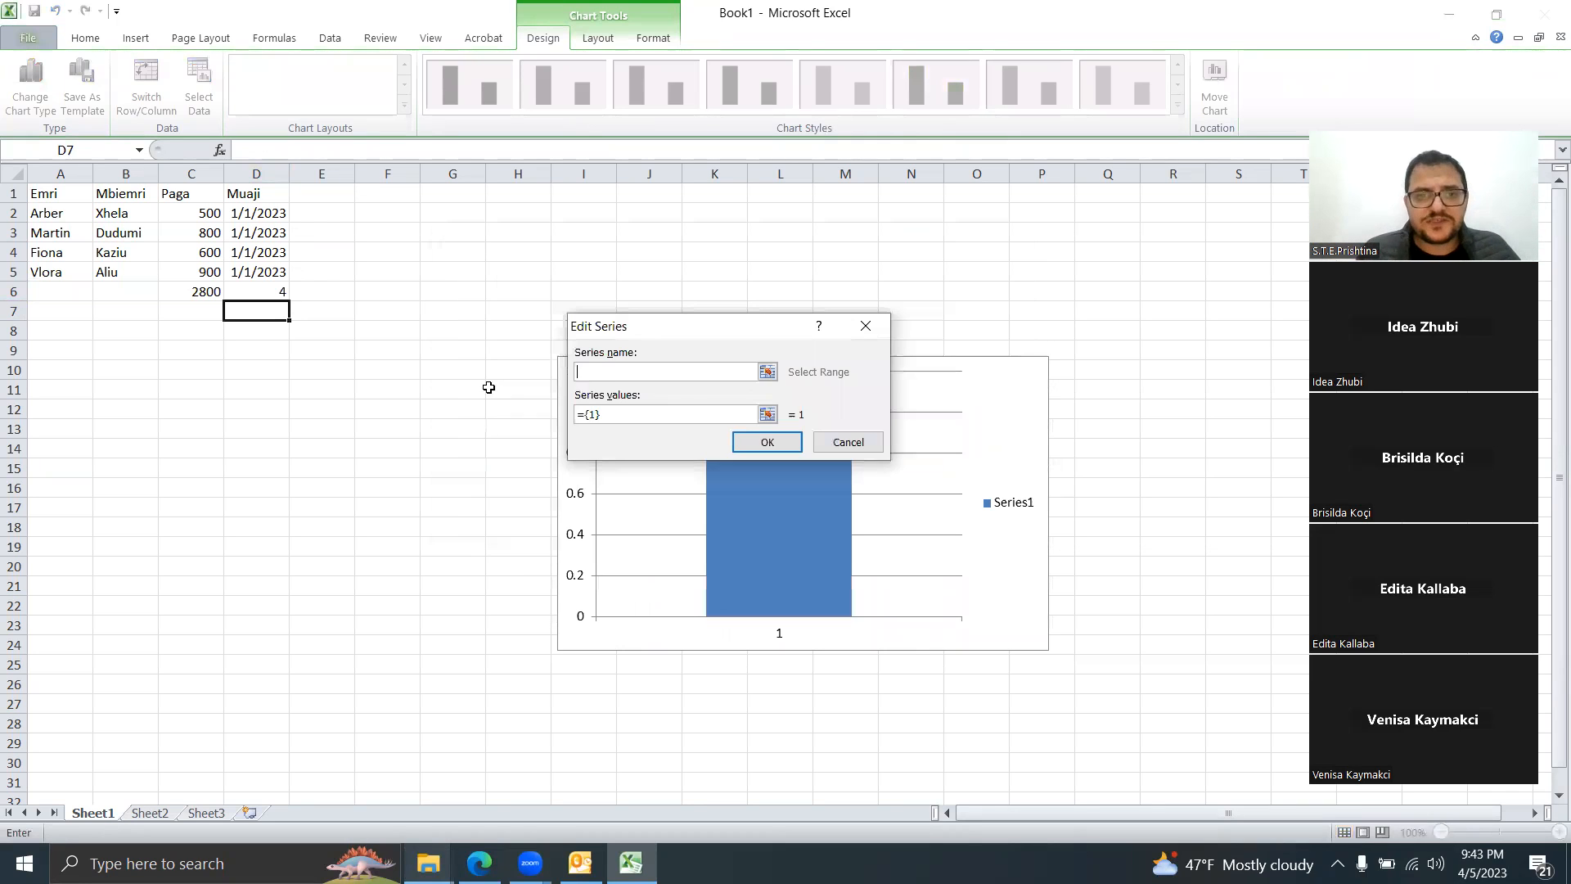
{"action": "left_click", "coordinate": [767, 371]}
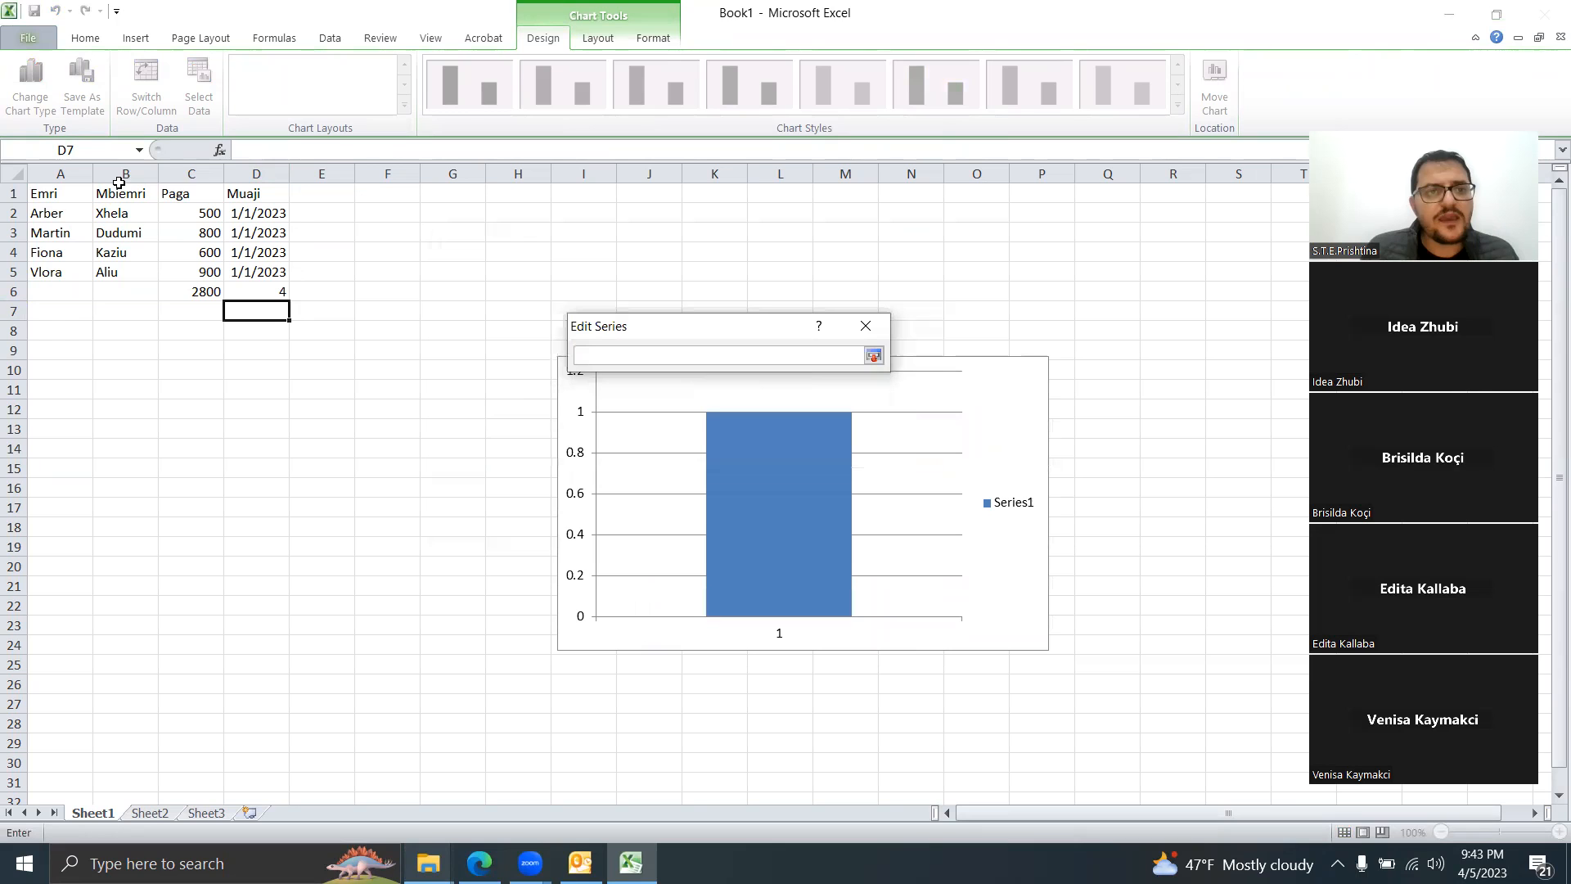
{"action": "left_click", "coordinate": [175, 193]}
{"action": "key", "text": "Return"}
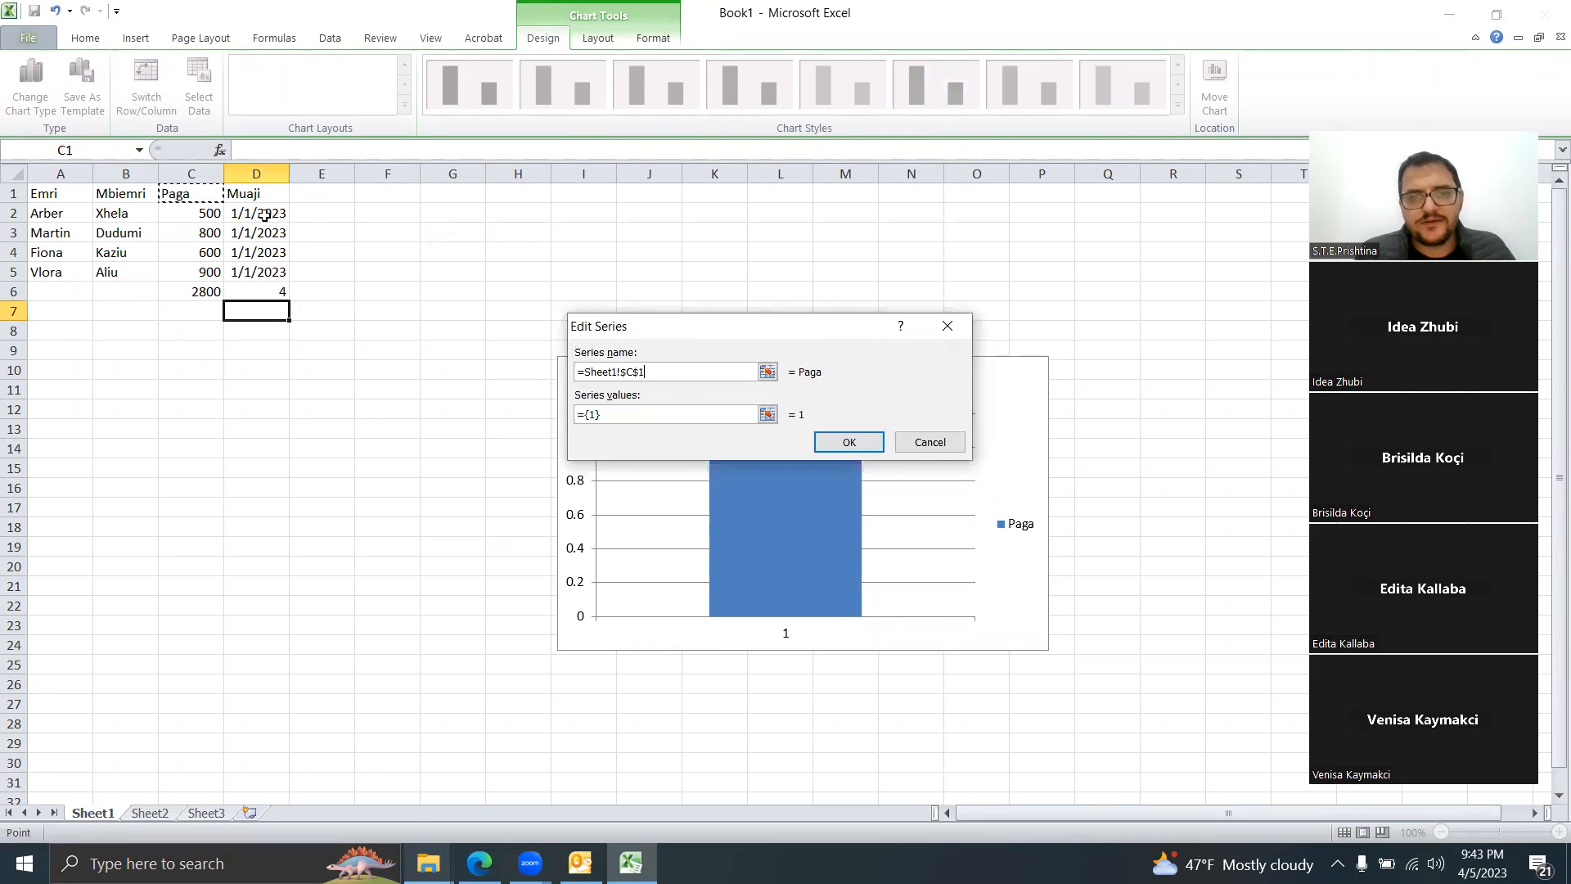
{"action": "left_click", "coordinate": [761, 415]}
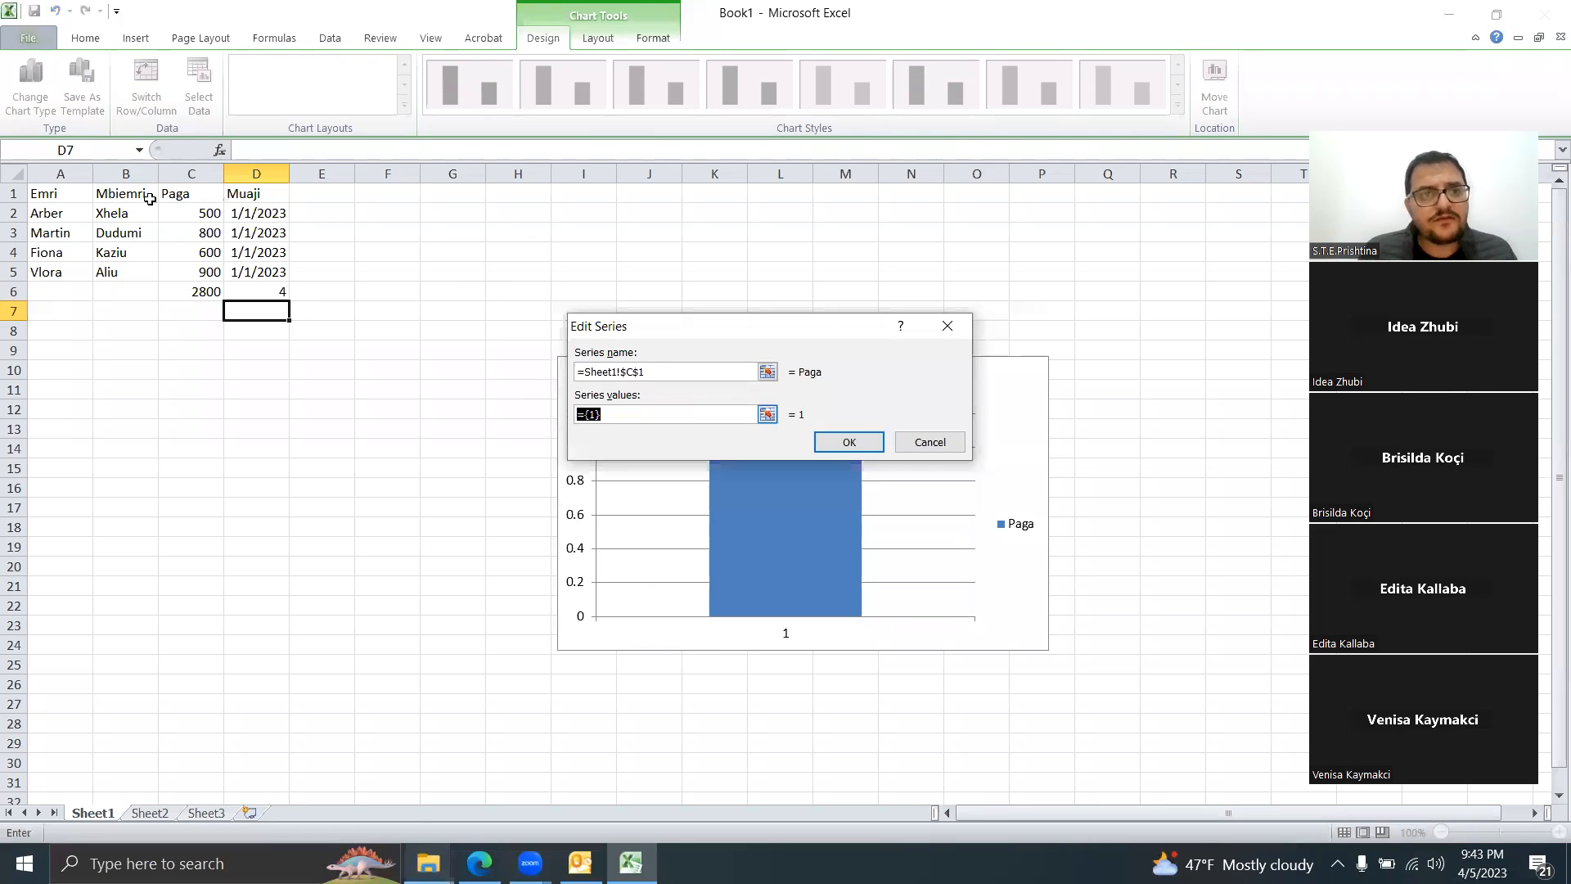
{"action": "left_click_drag", "start_coordinate": [191, 213], "coordinate": [190, 272]}
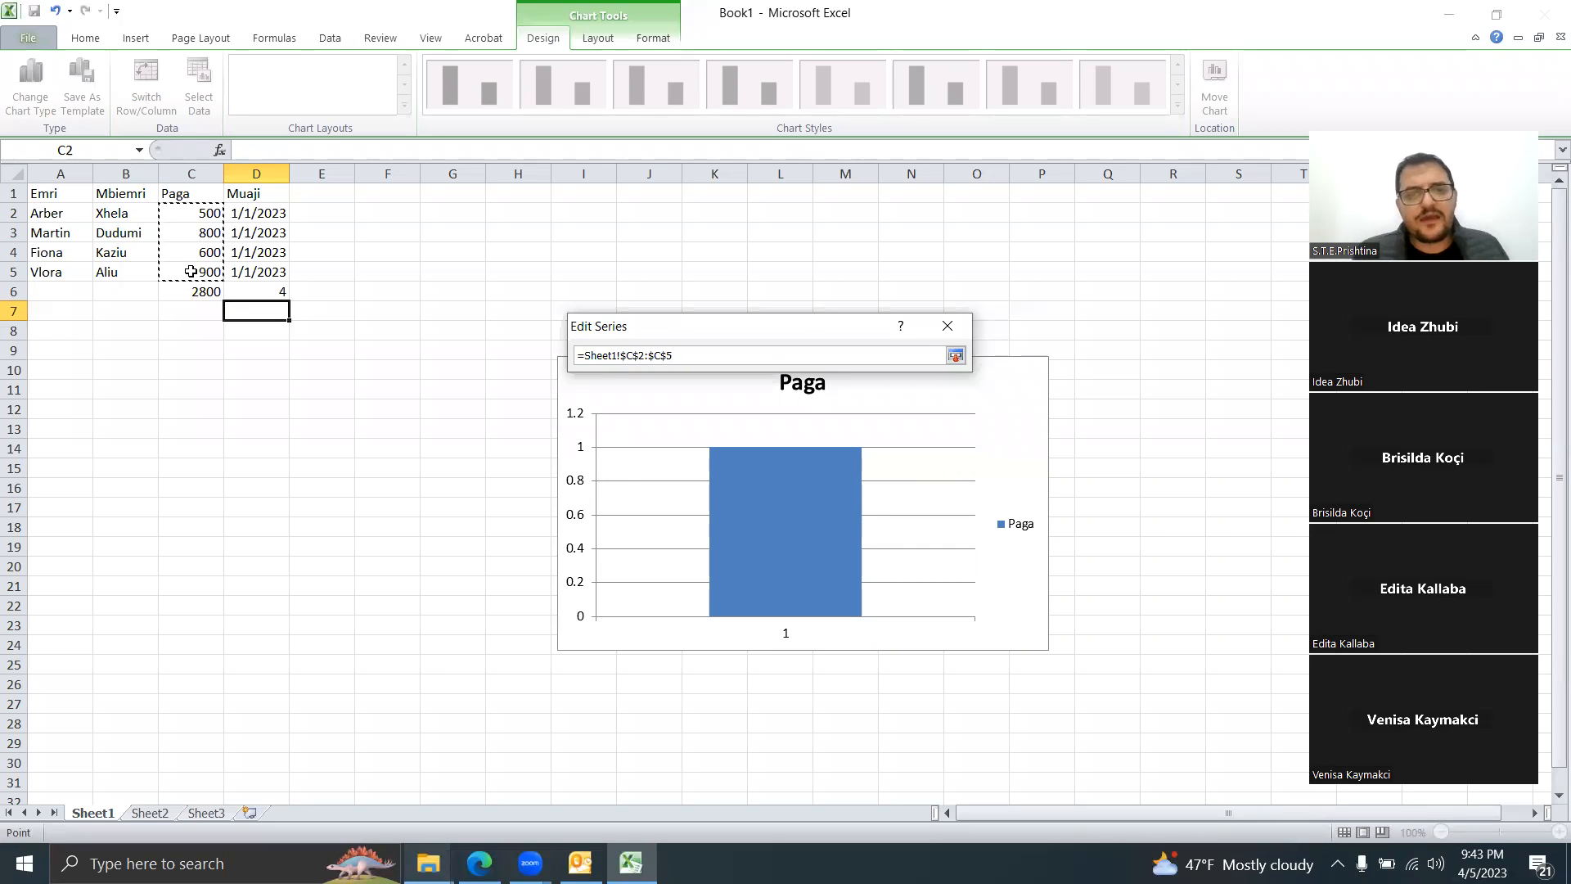
{"action": "key", "text": "Return"}
{"action": "left_click", "coordinate": [977, 446]}
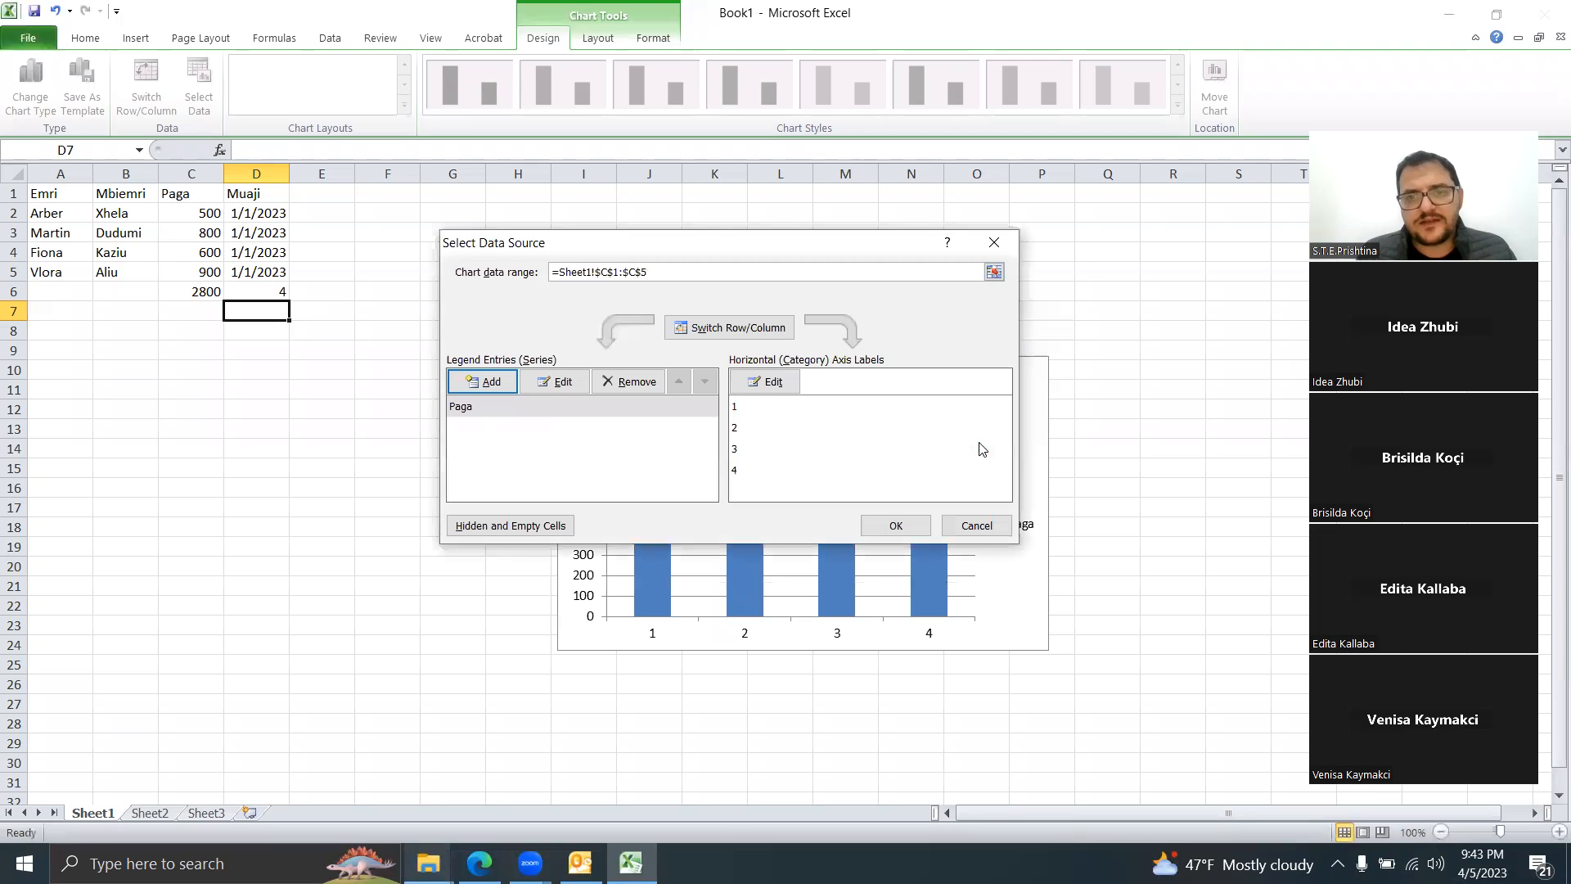
Step: Set the chart's horizontal axis labels to the names in A2:A5 and apply the changes
{"action": "left_click", "coordinate": [790, 384]}
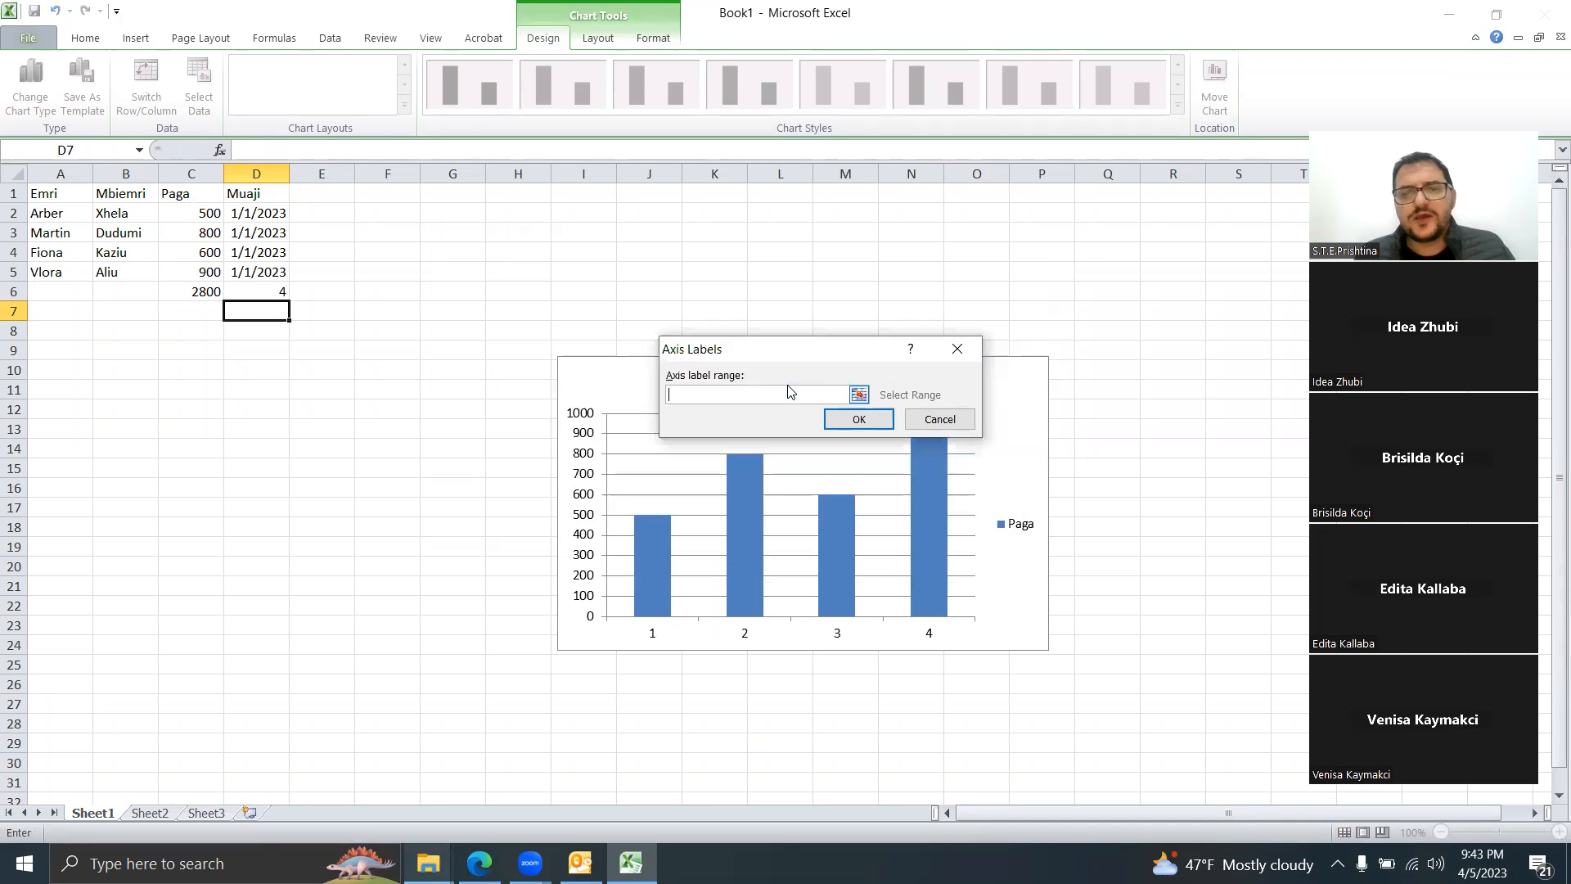
{"action": "left_click", "coordinate": [859, 395]}
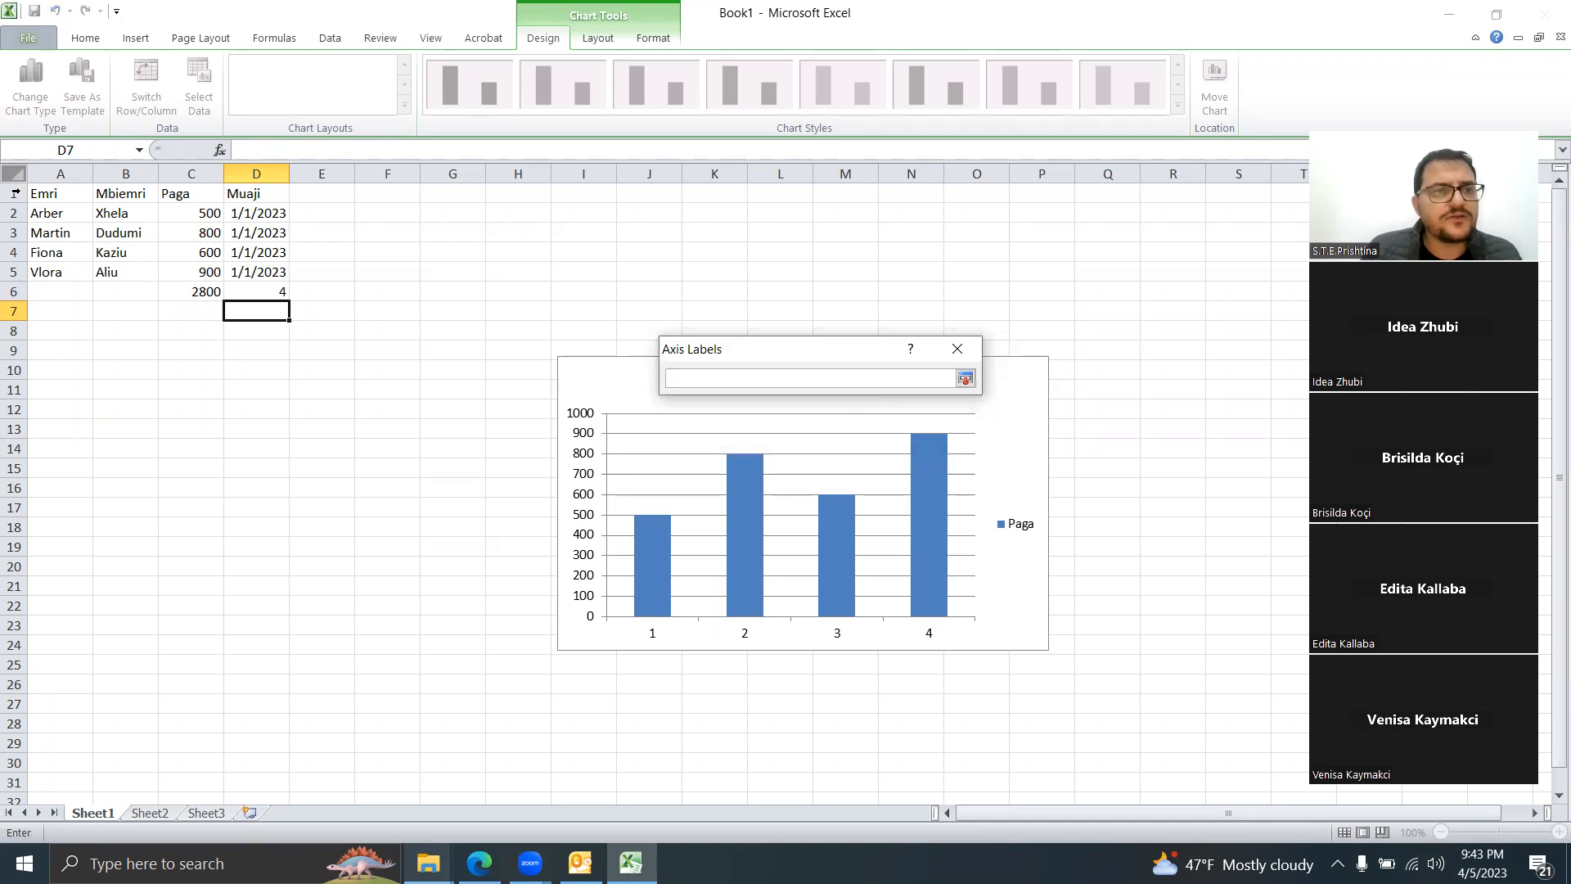
{"action": "left_click", "coordinate": [35, 214]}
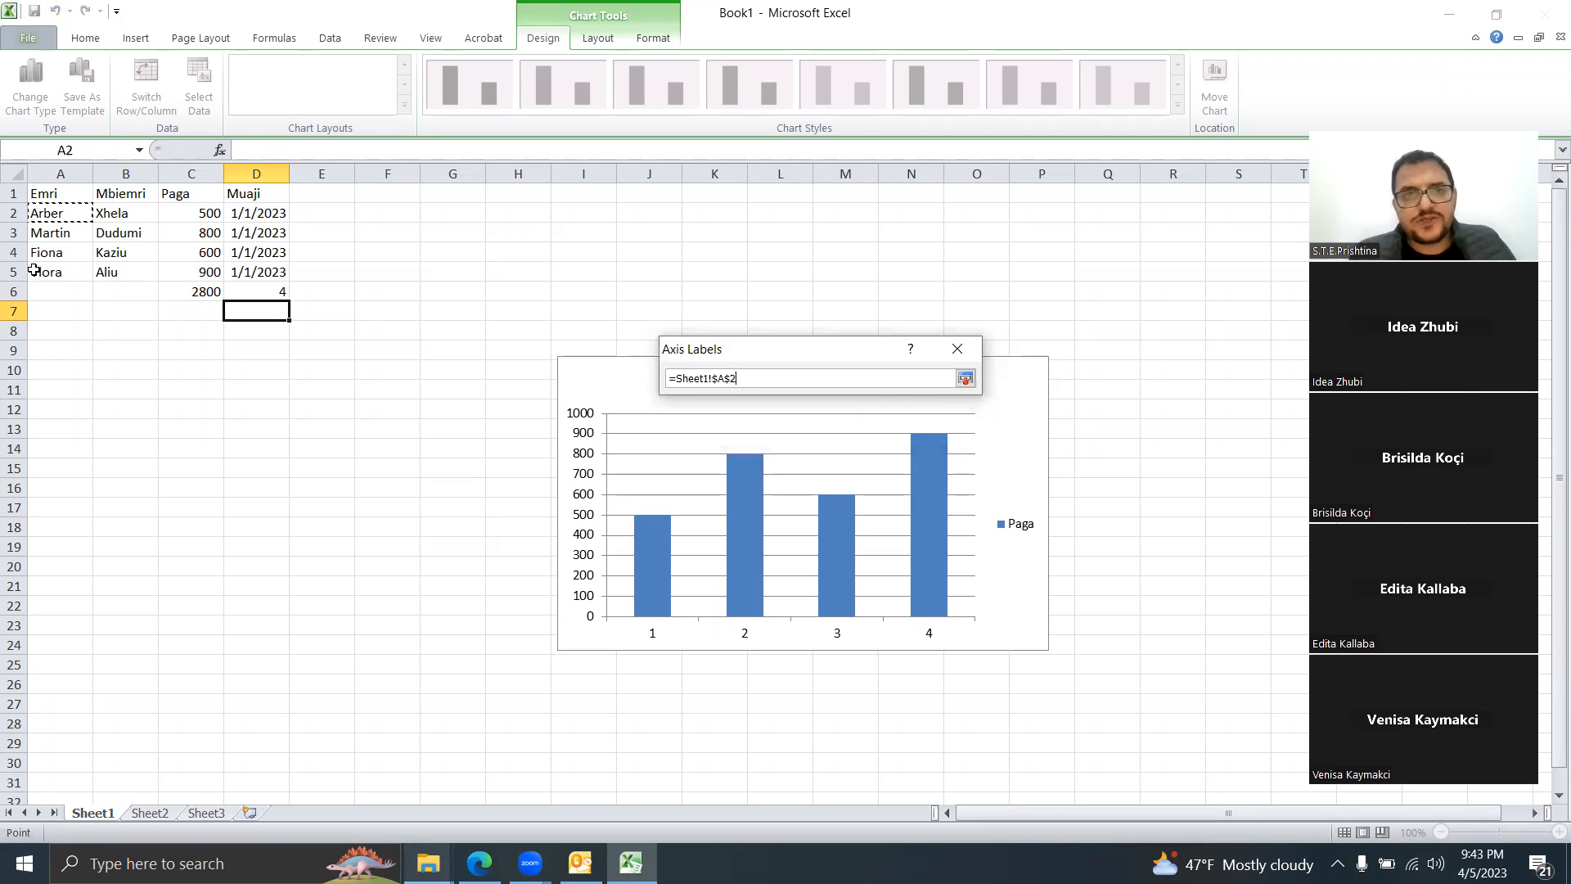
{"action": "left_click_drag", "start_coordinate": [33, 270], "coordinate": [35, 272]}
{"action": "left_click", "coordinate": [951, 427]}
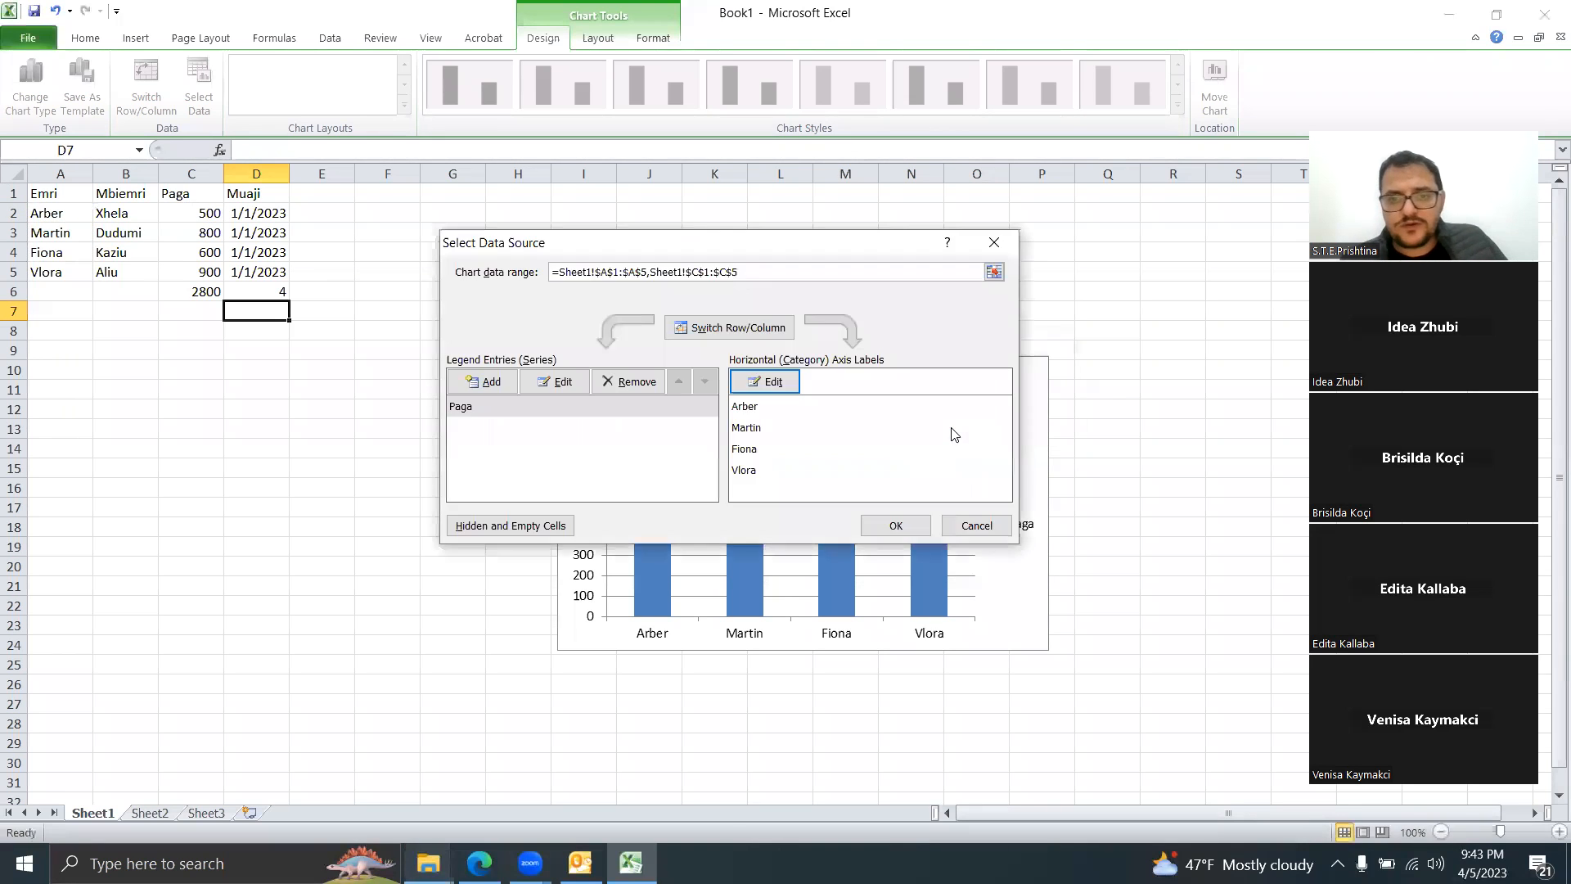
{"action": "left_click", "coordinate": [894, 526]}
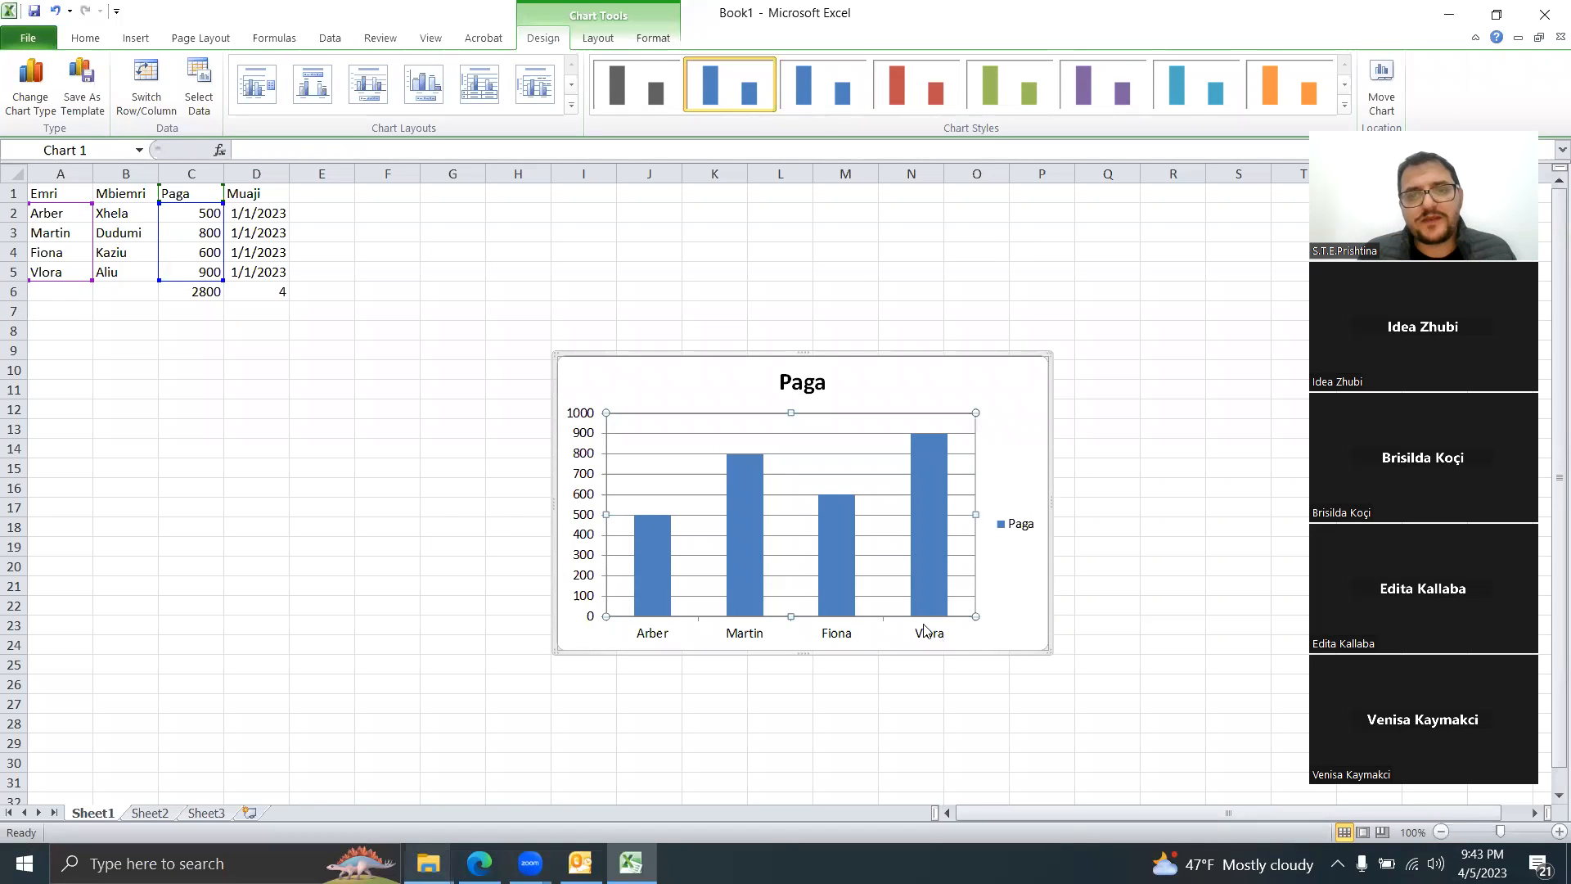
Step: Adjust the chart's range handles to include Vlora's 900 in row 5, then delete the chart
{"action": "left_click", "coordinate": [751, 527]}
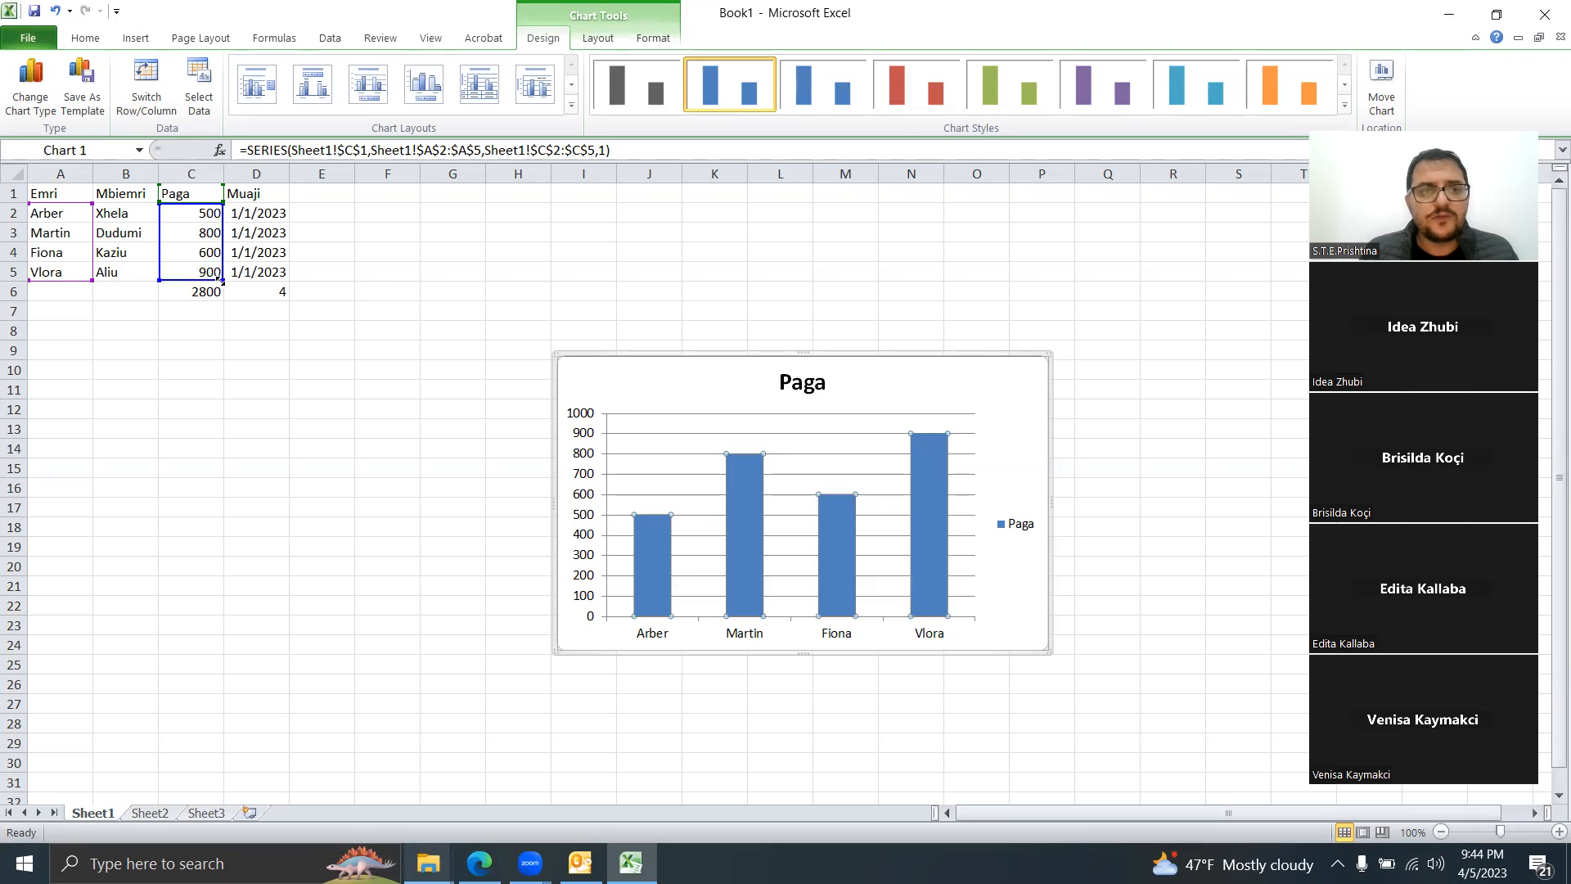
{"action": "left_click_drag", "start_coordinate": [221, 279], "coordinate": [221, 260]}
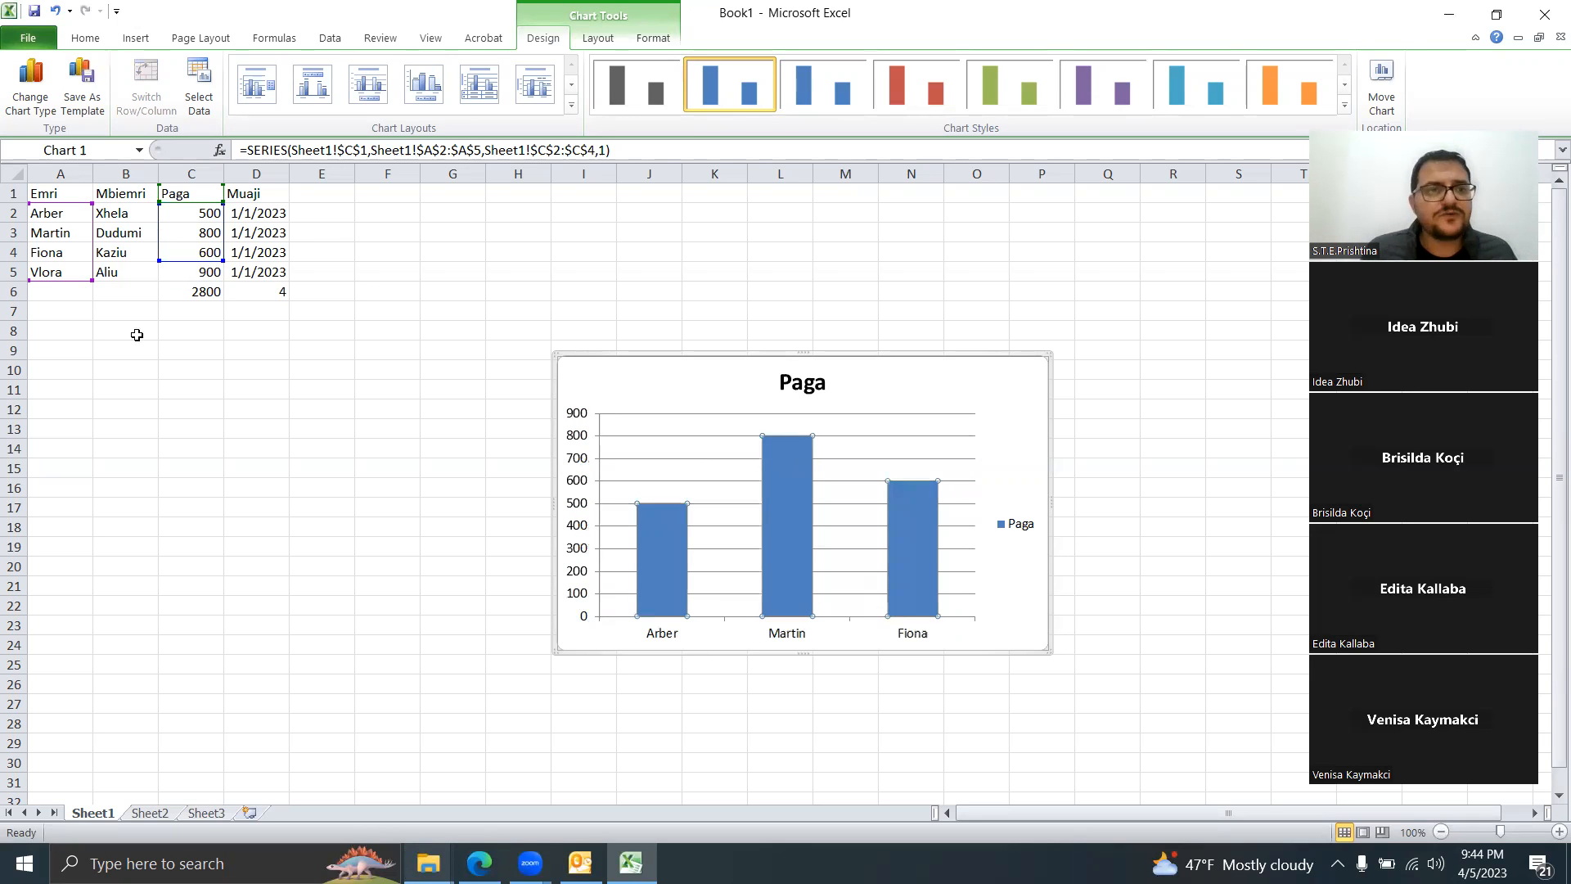
{"action": "left_click_drag", "start_coordinate": [90, 274], "coordinate": [86, 260]}
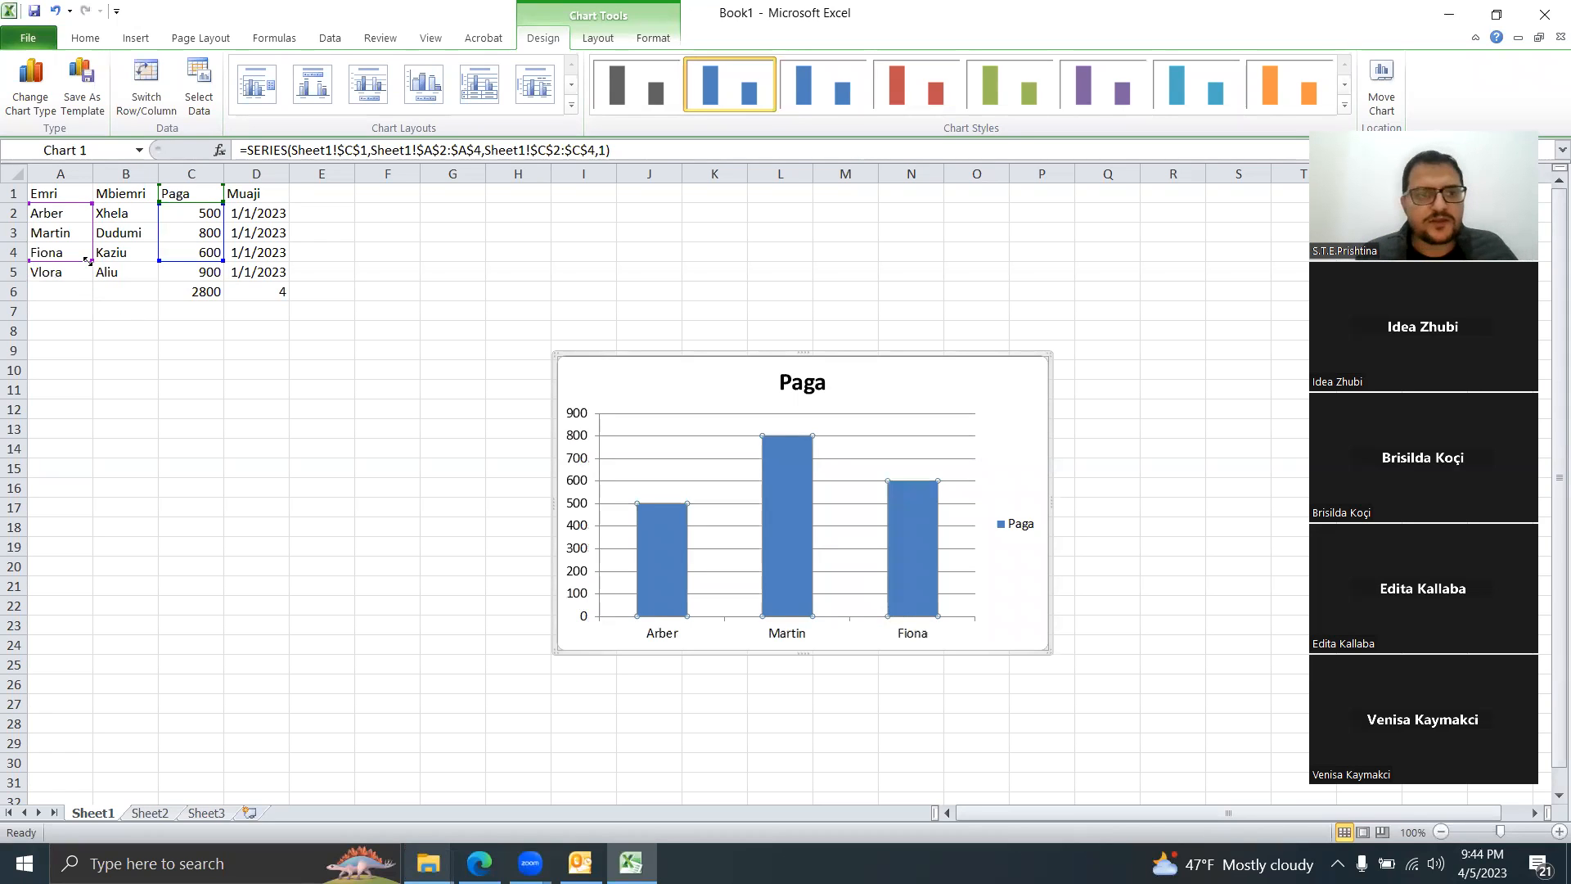
{"action": "left_click_drag", "start_coordinate": [87, 260], "coordinate": [90, 280]}
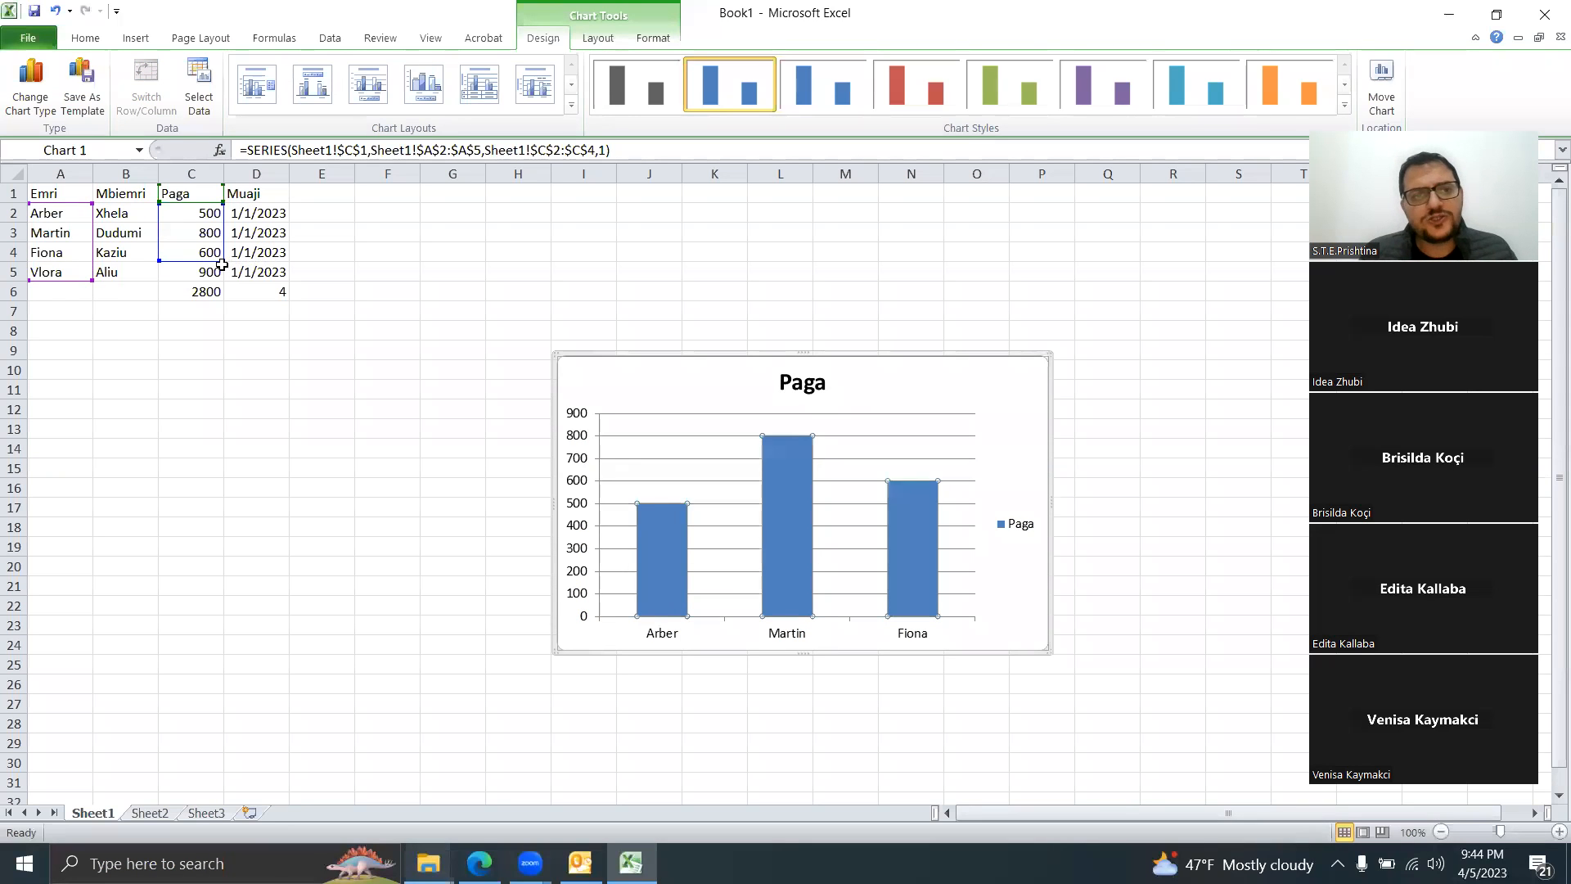
{"action": "left_click_drag", "start_coordinate": [219, 272], "coordinate": [221, 280]}
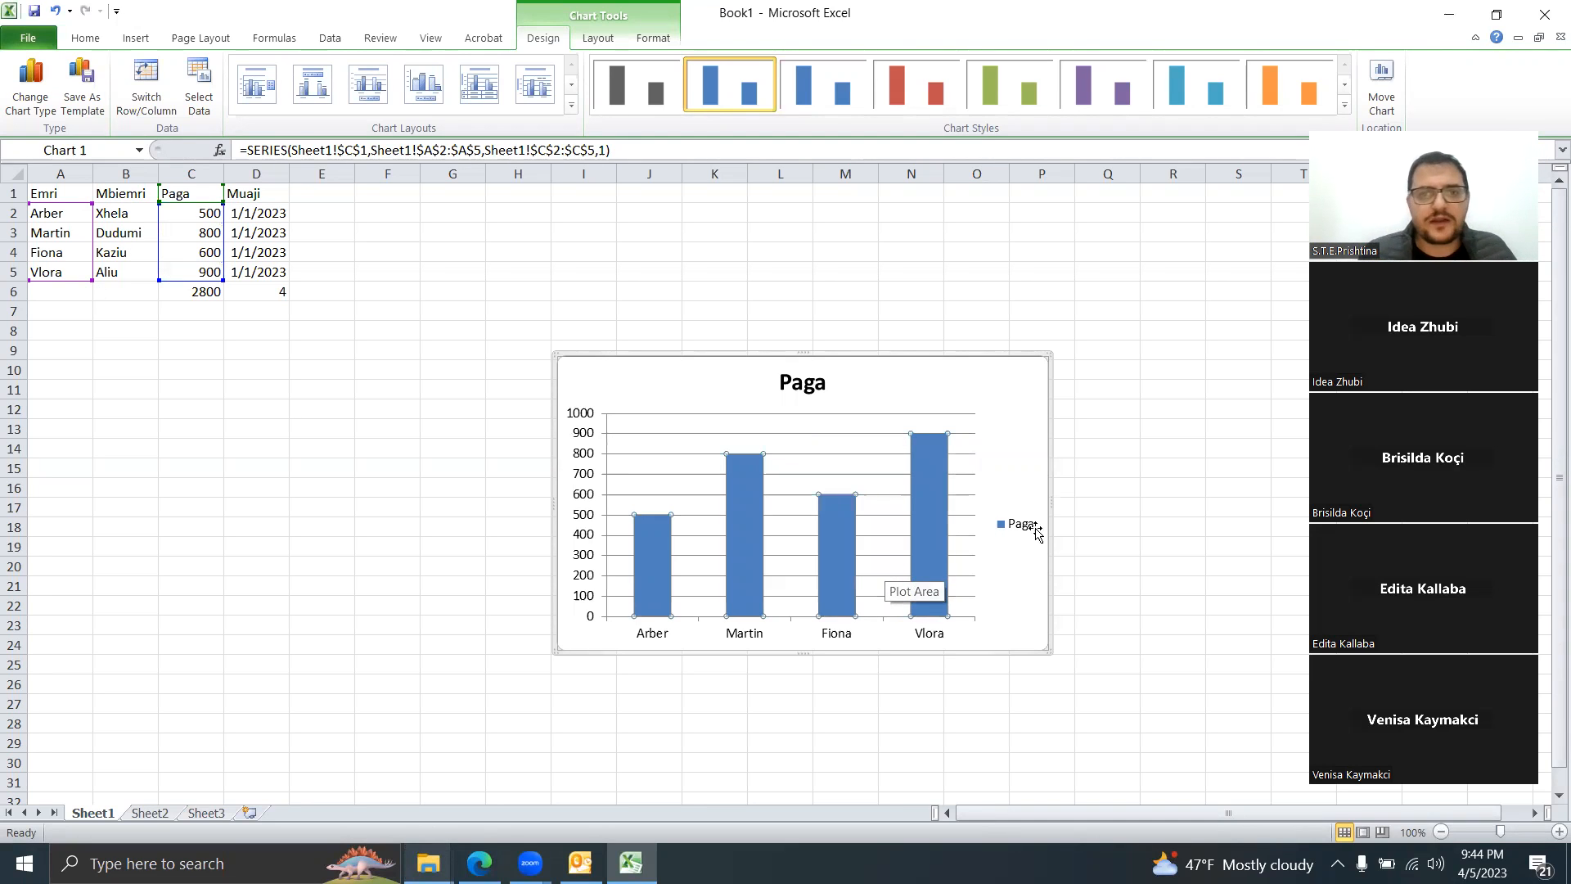
{"action": "left_click", "coordinate": [927, 360]}
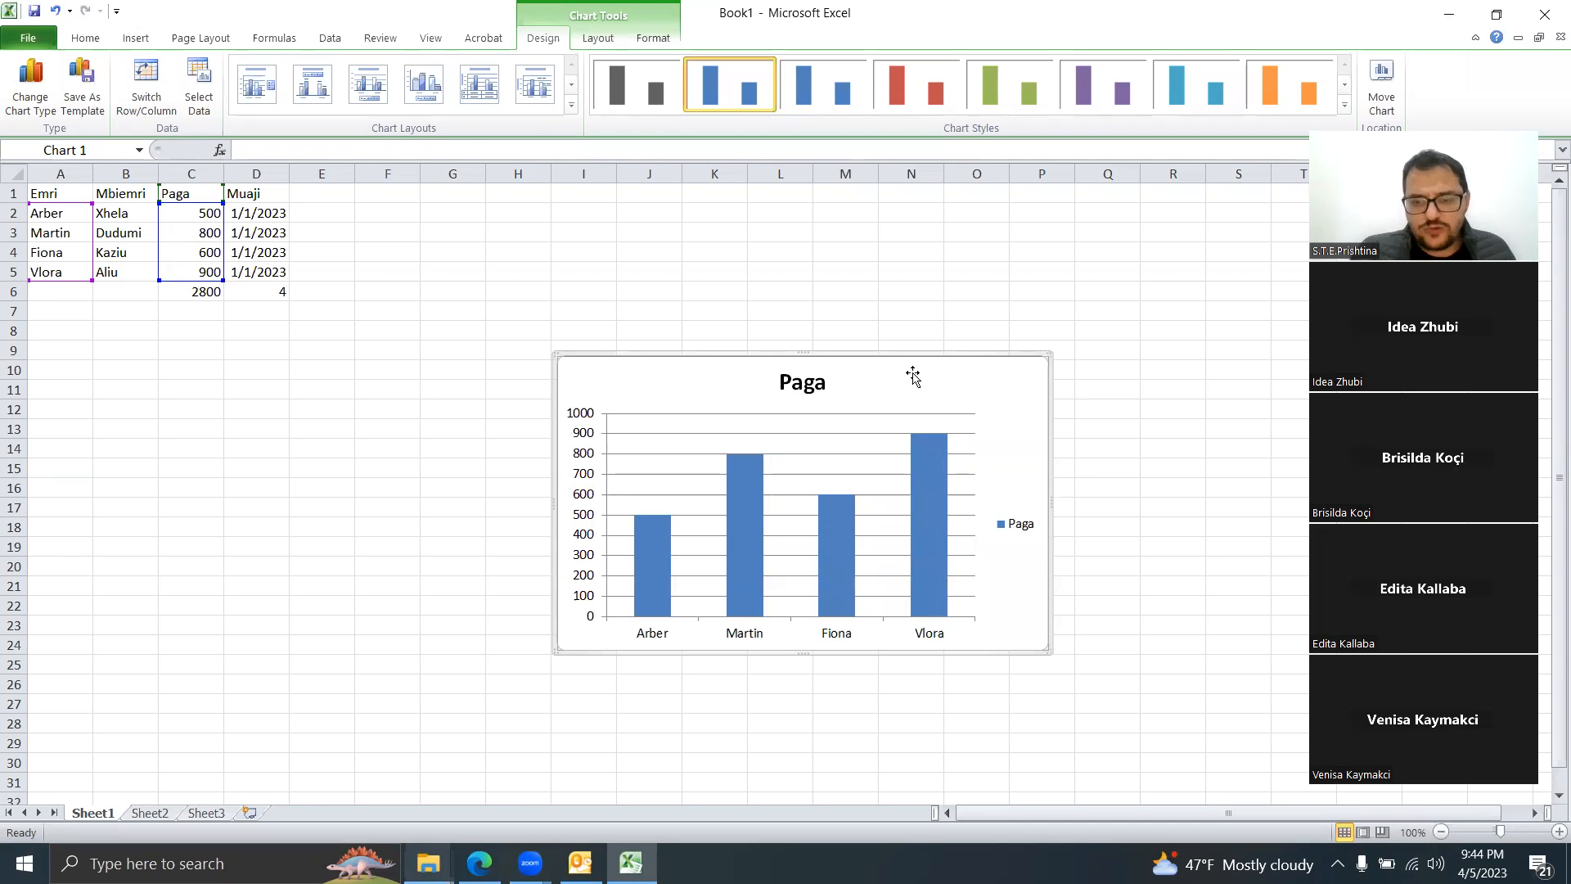
{"action": "key", "text": "Delete"}
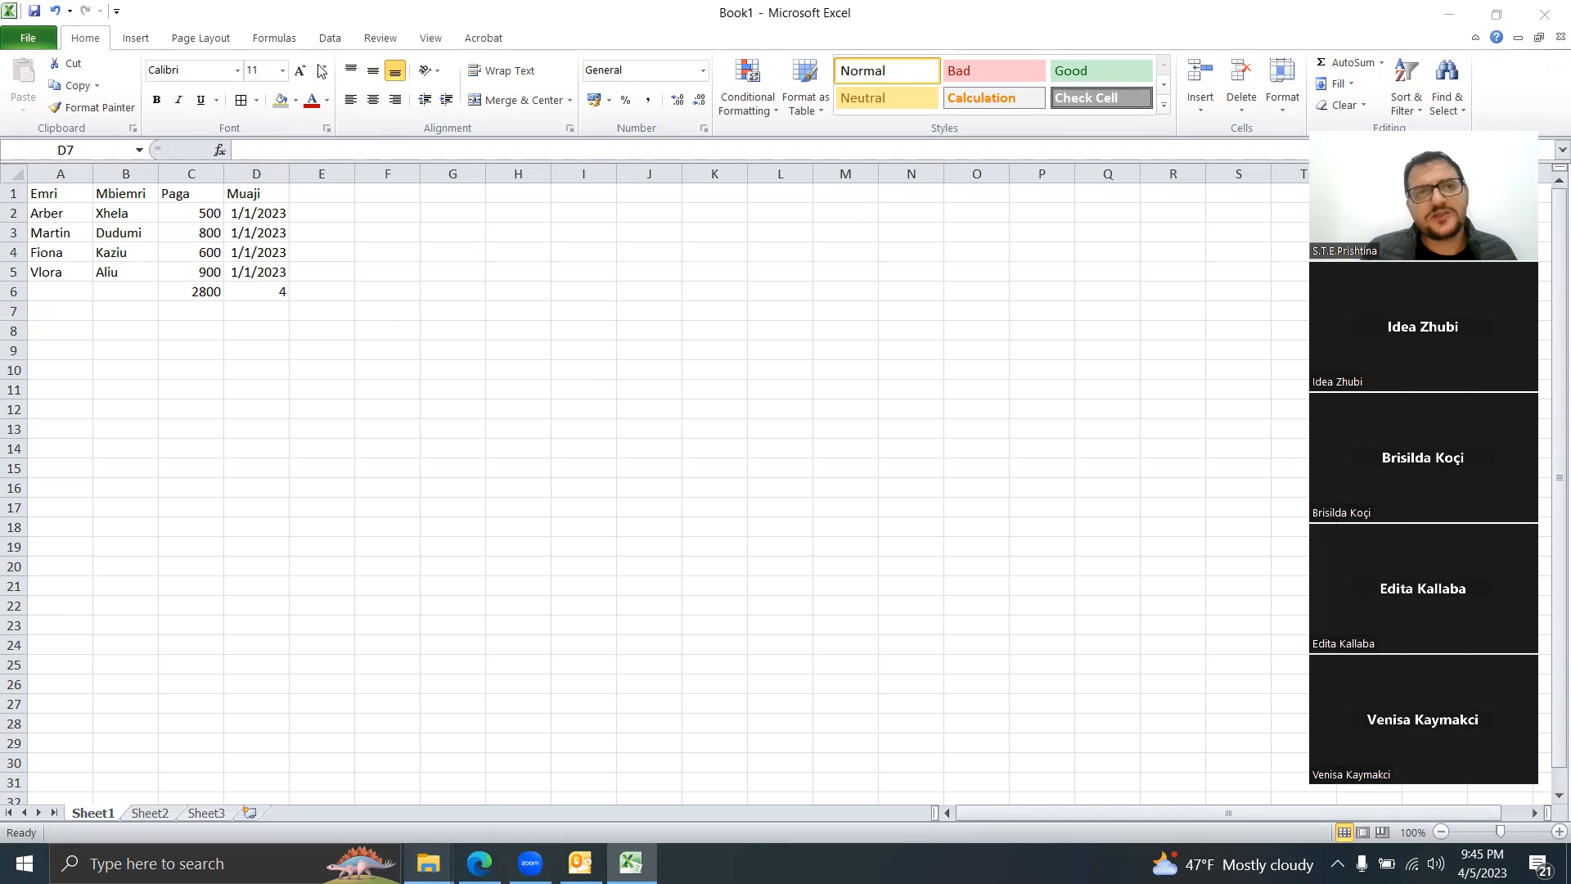
Step: Switch to the Data tab to show the external data import commands
{"action": "left_click", "coordinate": [325, 39]}
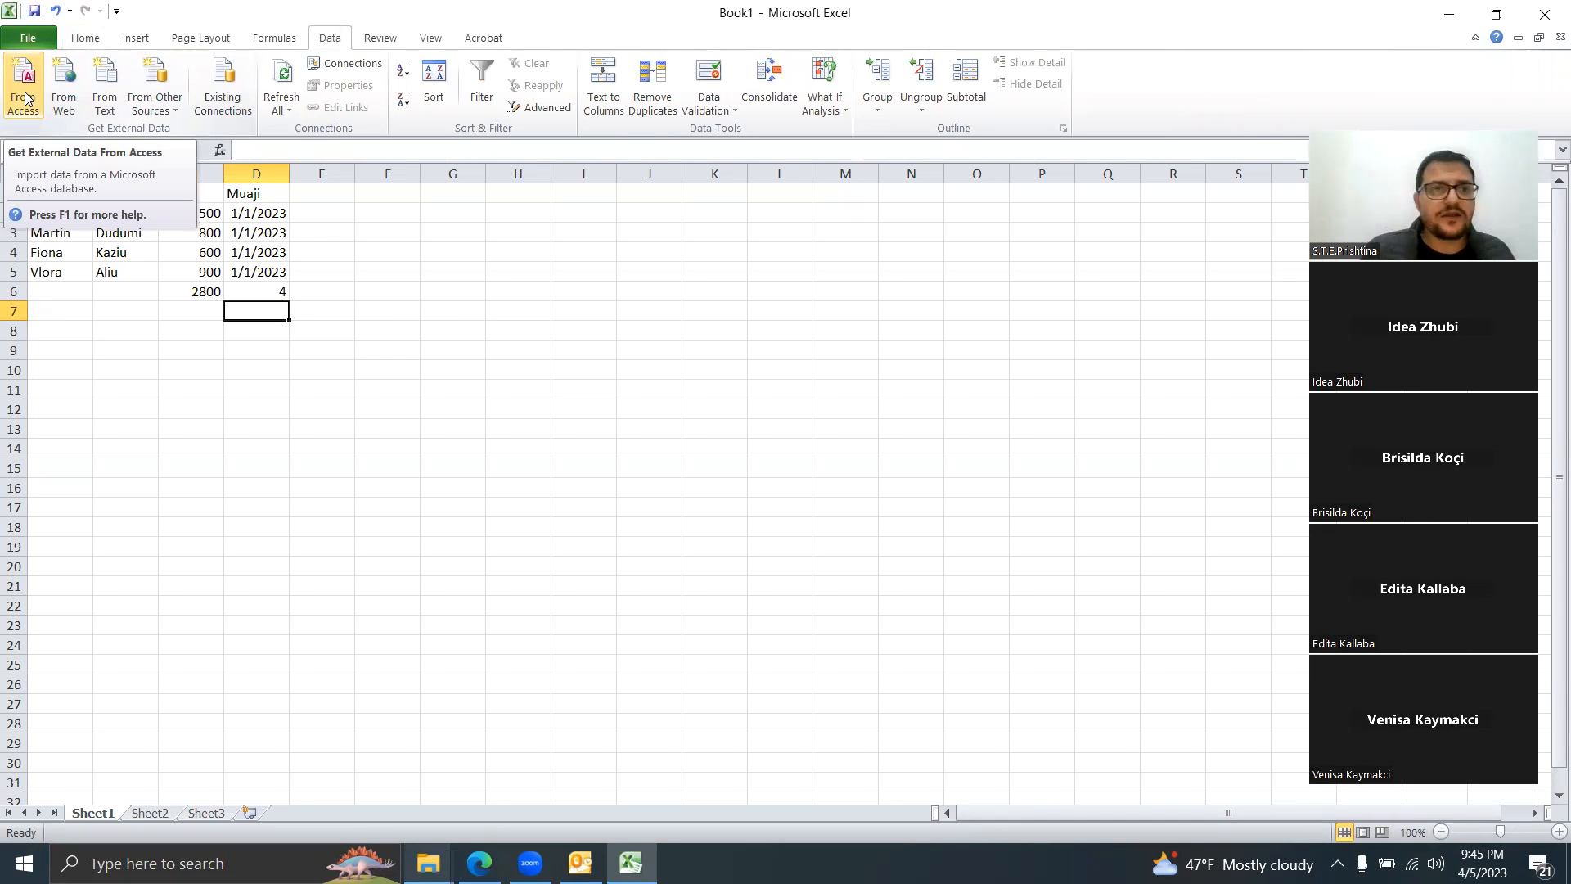
Step: Import from Access by opening Punonjesit.accdb in Desktop > New folder (3)
{"action": "left_click", "coordinate": [162, 112]}
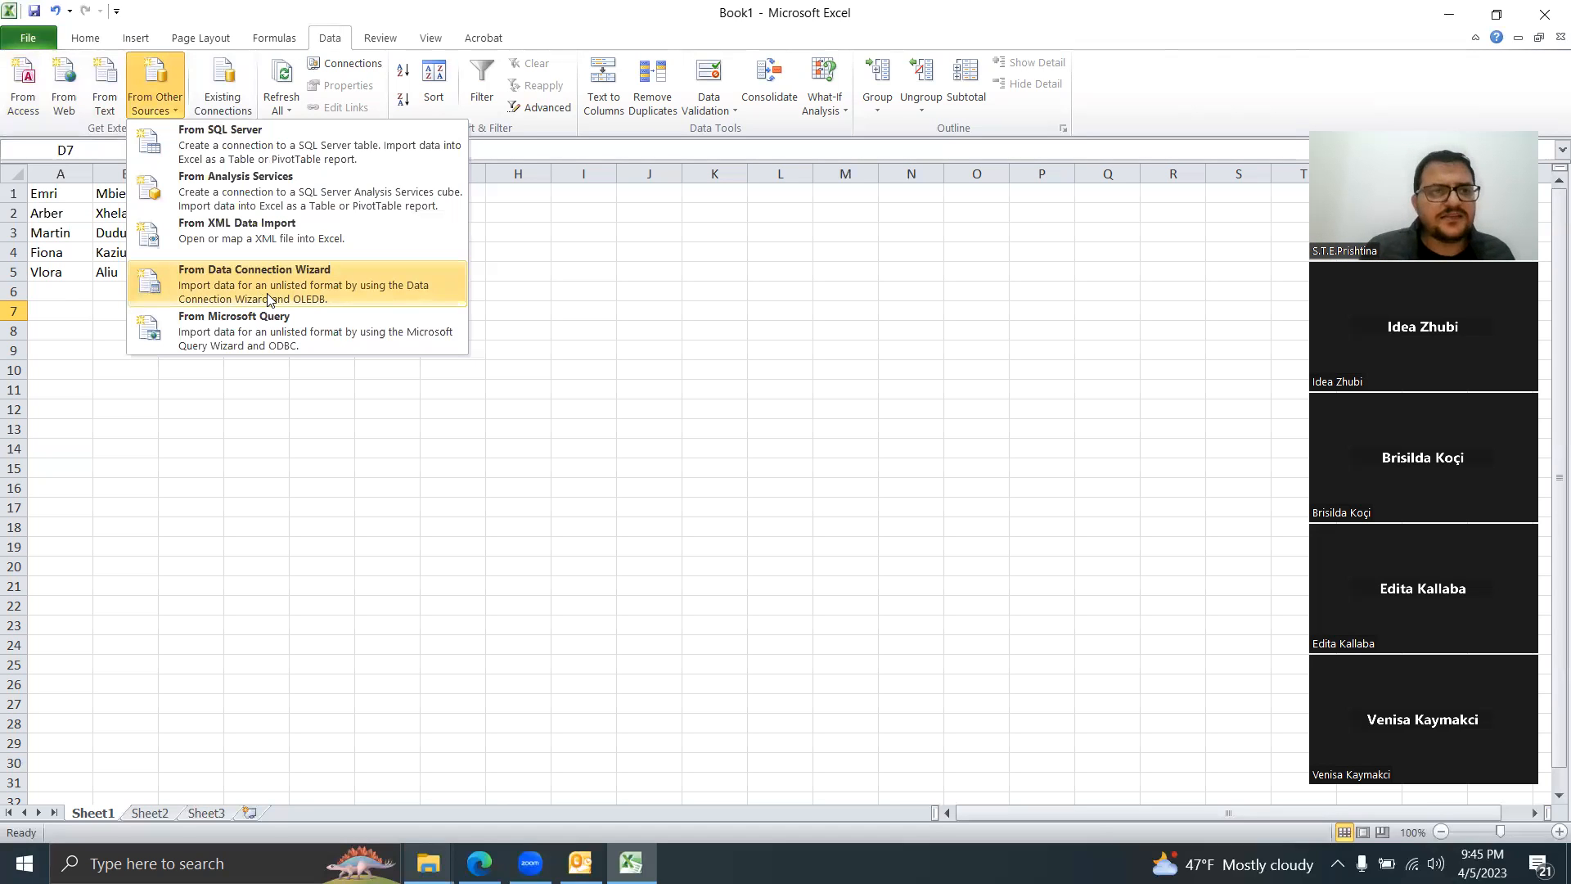
{"action": "left_click", "coordinate": [32, 96]}
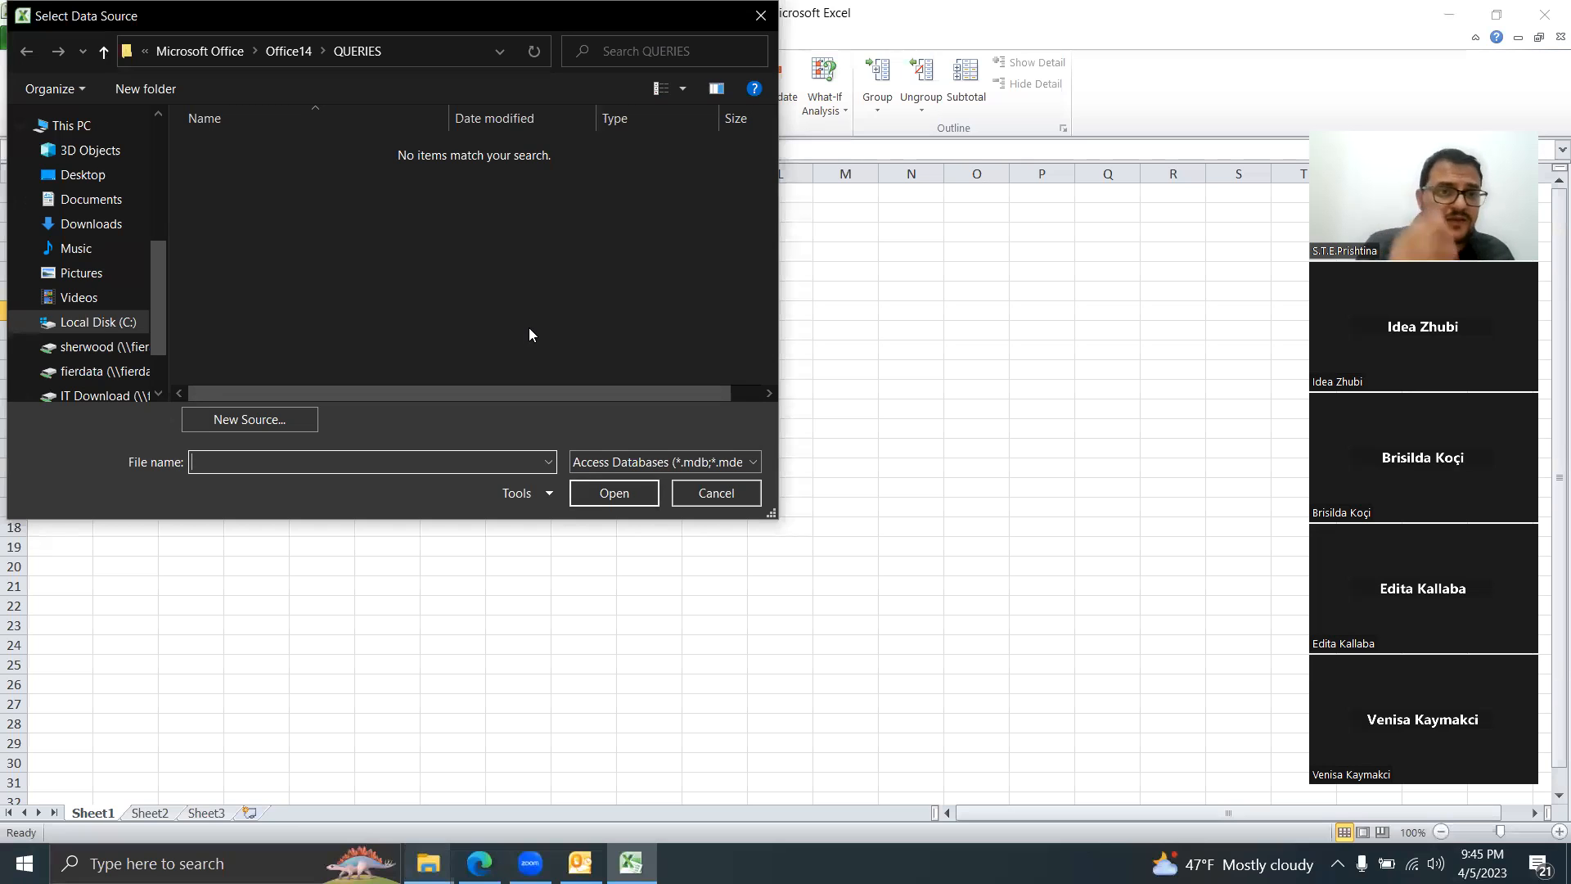
{"action": "left_click", "coordinate": [84, 175]}
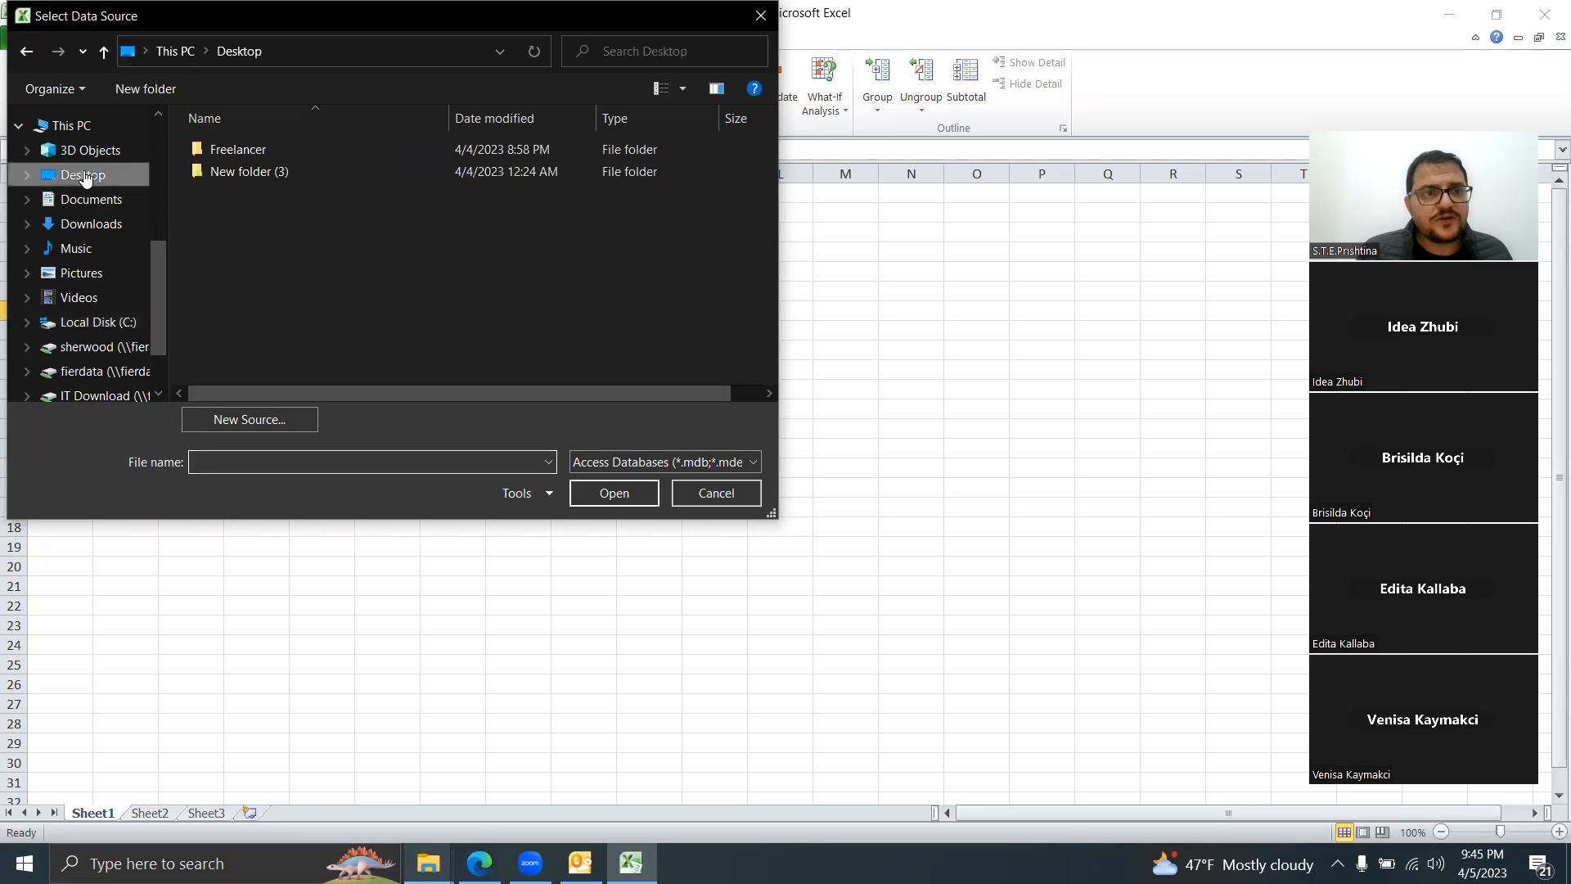
{"action": "double_click", "coordinate": [254, 165]}
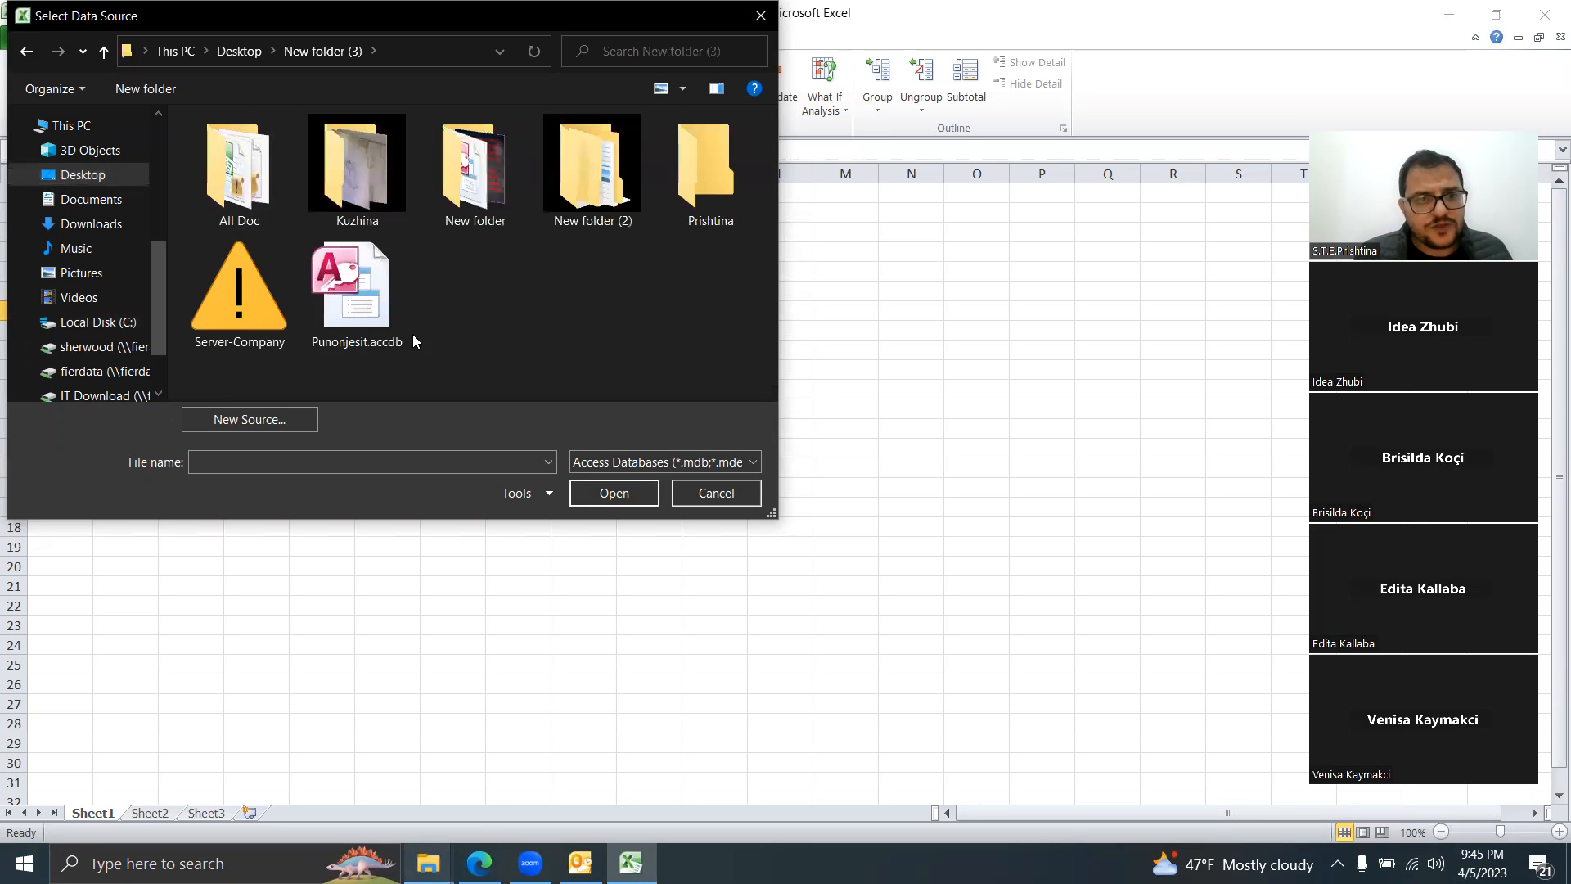
{"action": "left_click", "coordinate": [388, 314]}
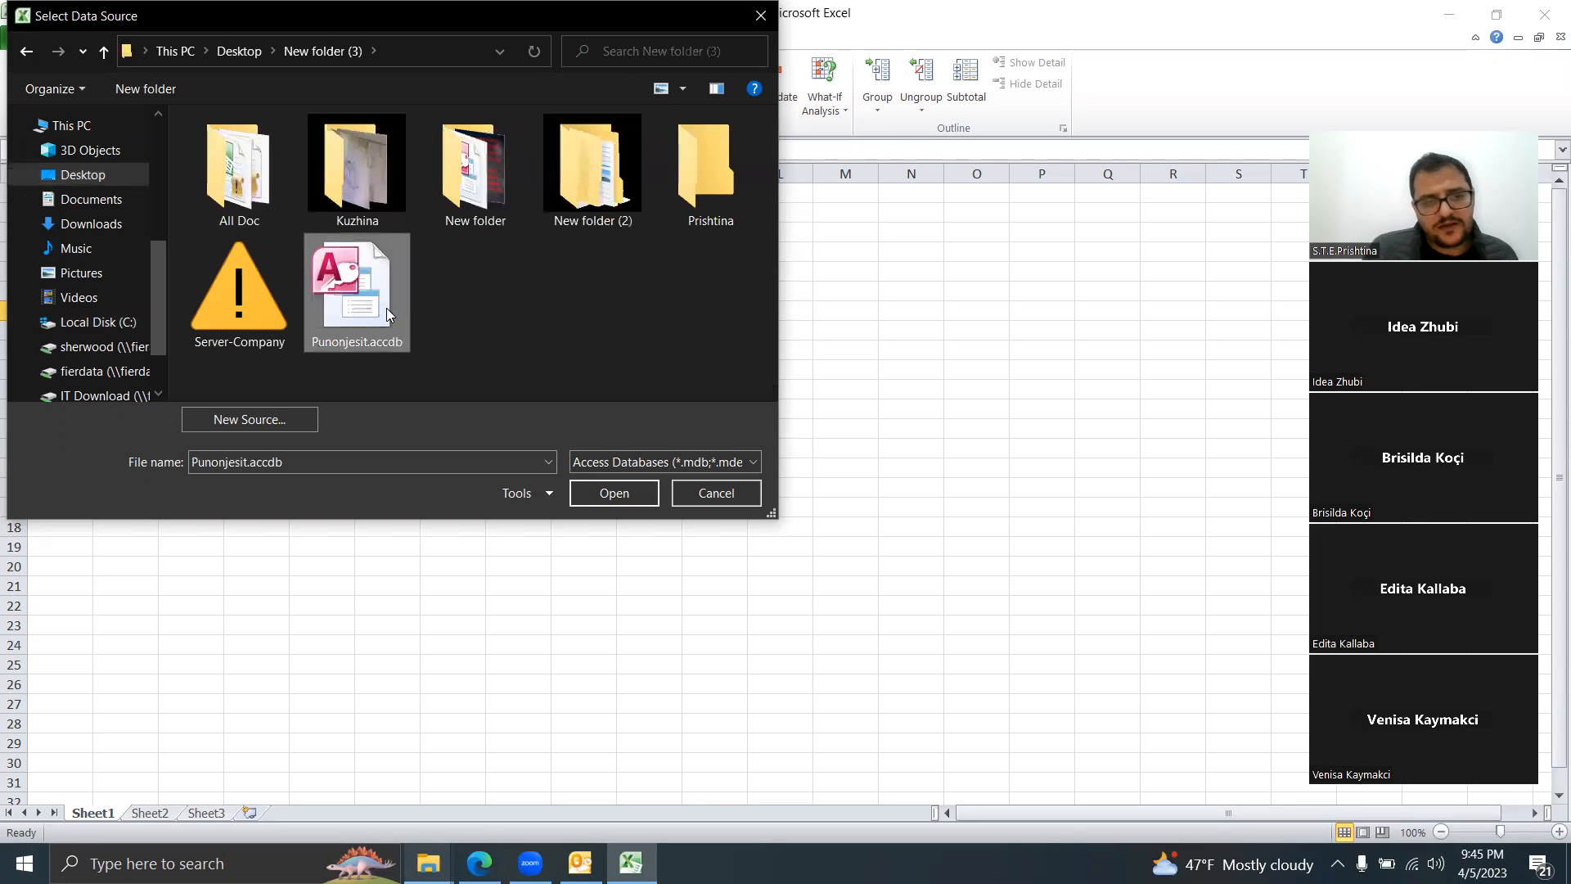
{"action": "left_click", "coordinate": [619, 495]}
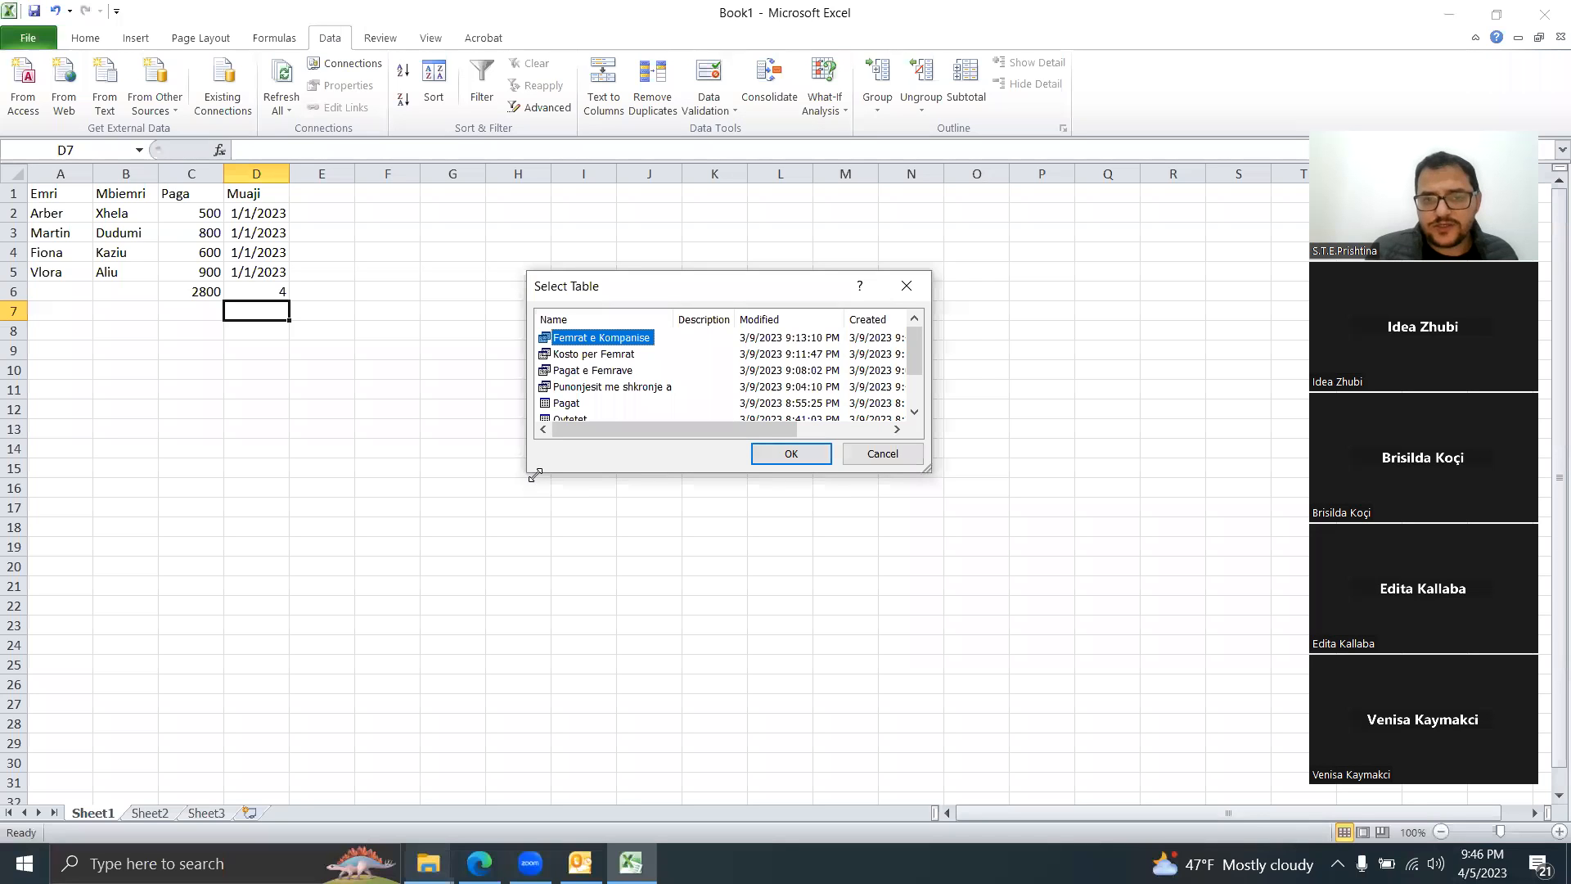
Step: Choose the Te dhenat table from the database's table list for import
{"action": "left_click_drag", "start_coordinate": [534, 474], "coordinate": [531, 544]}
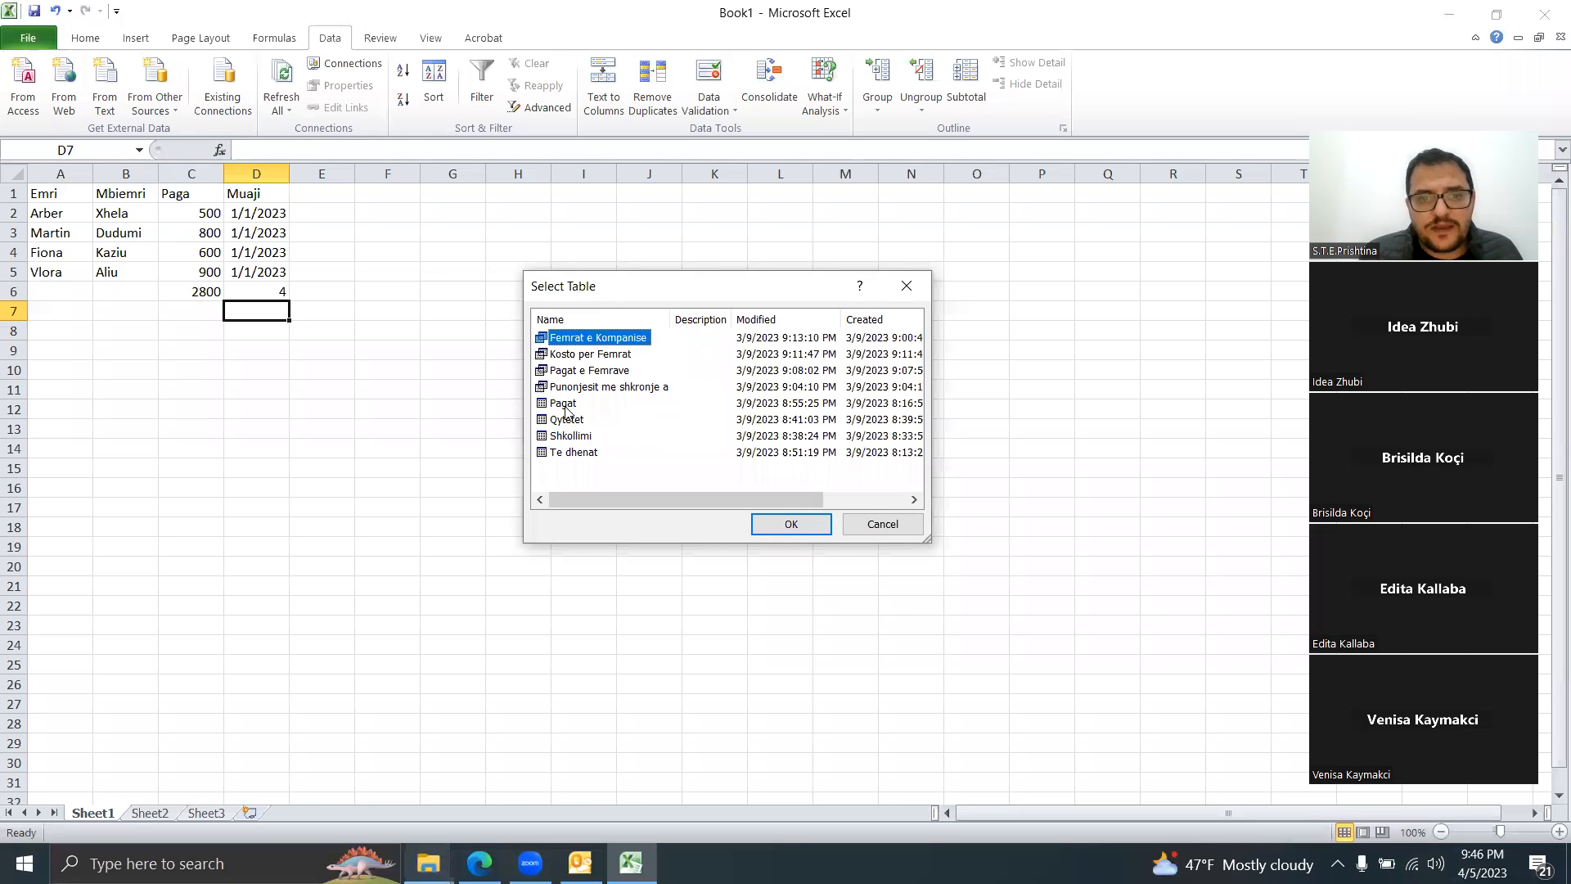
{"action": "left_click", "coordinate": [576, 453]}
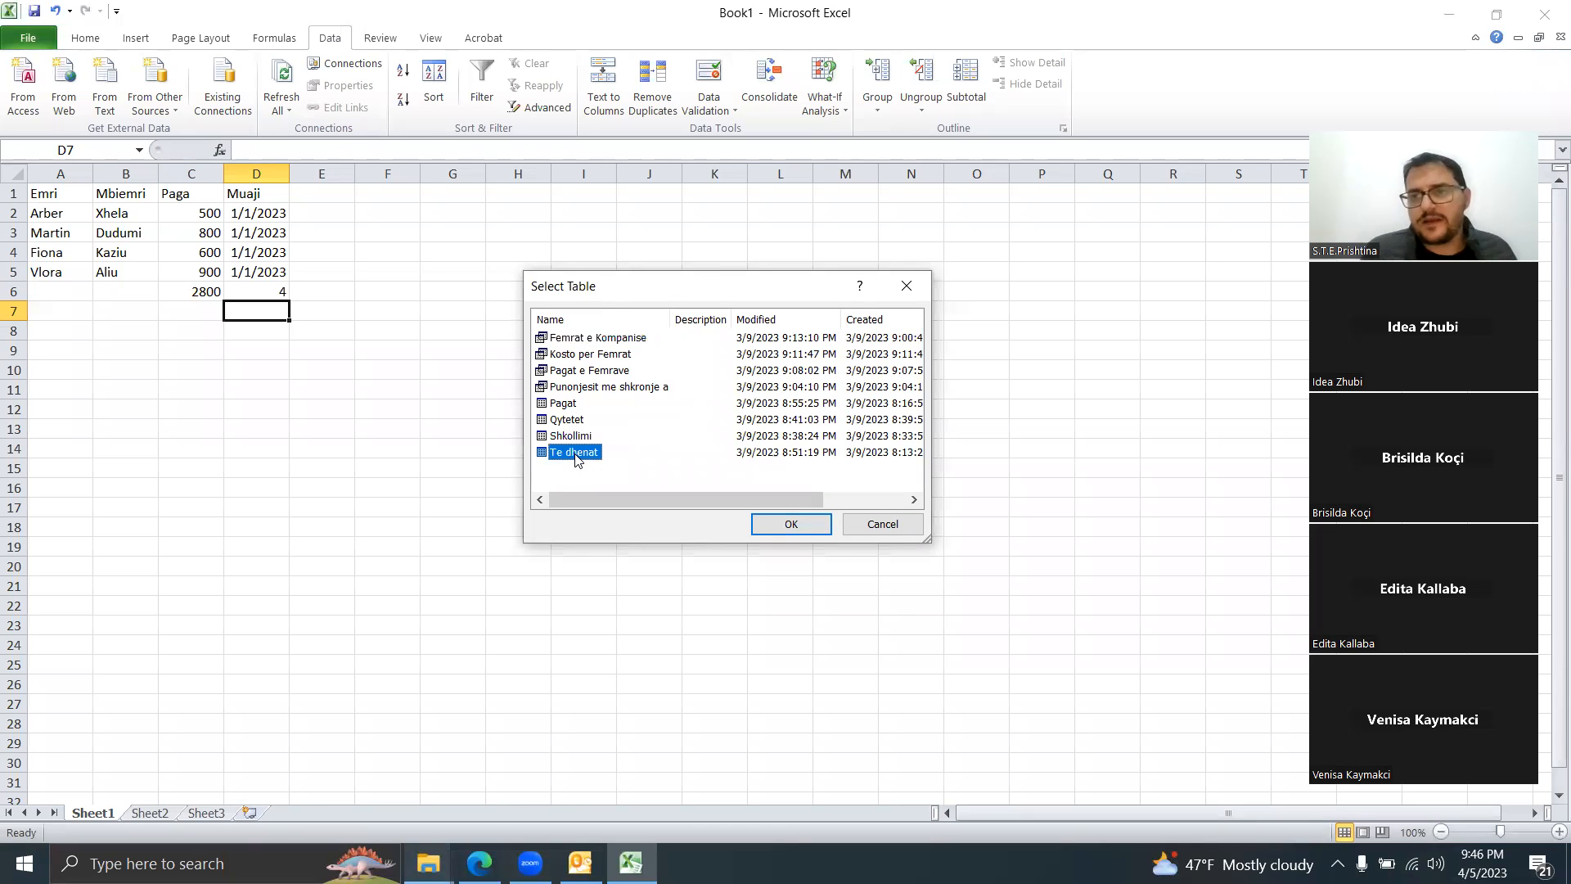
{"action": "left_click", "coordinate": [807, 519]}
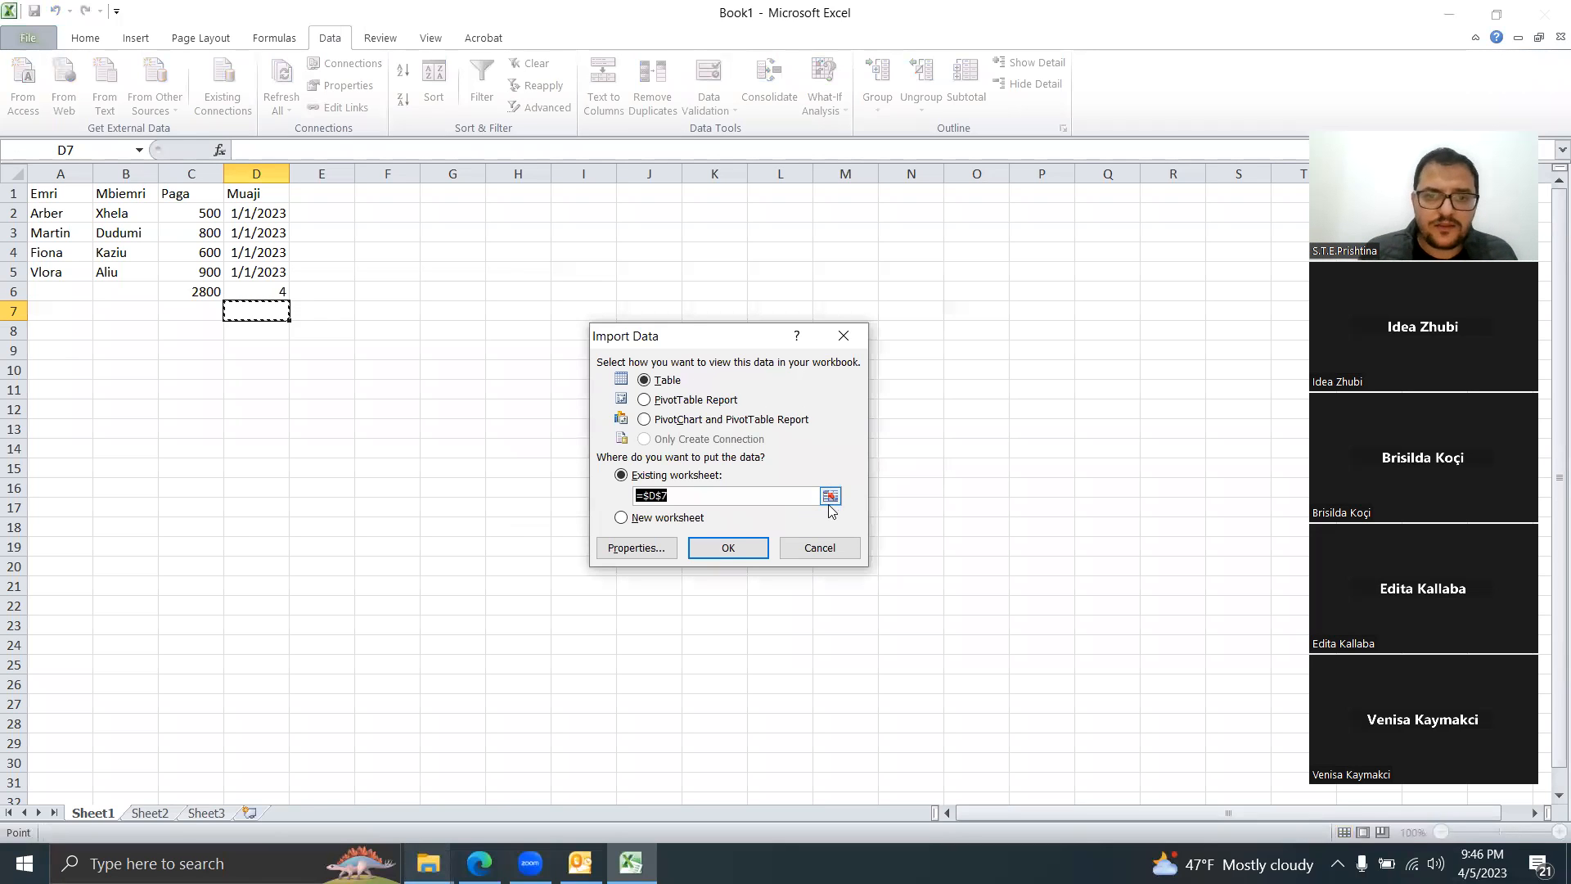
Step: Place the imported table on the existing worksheet starting at cell A9
{"action": "left_click", "coordinate": [830, 496]}
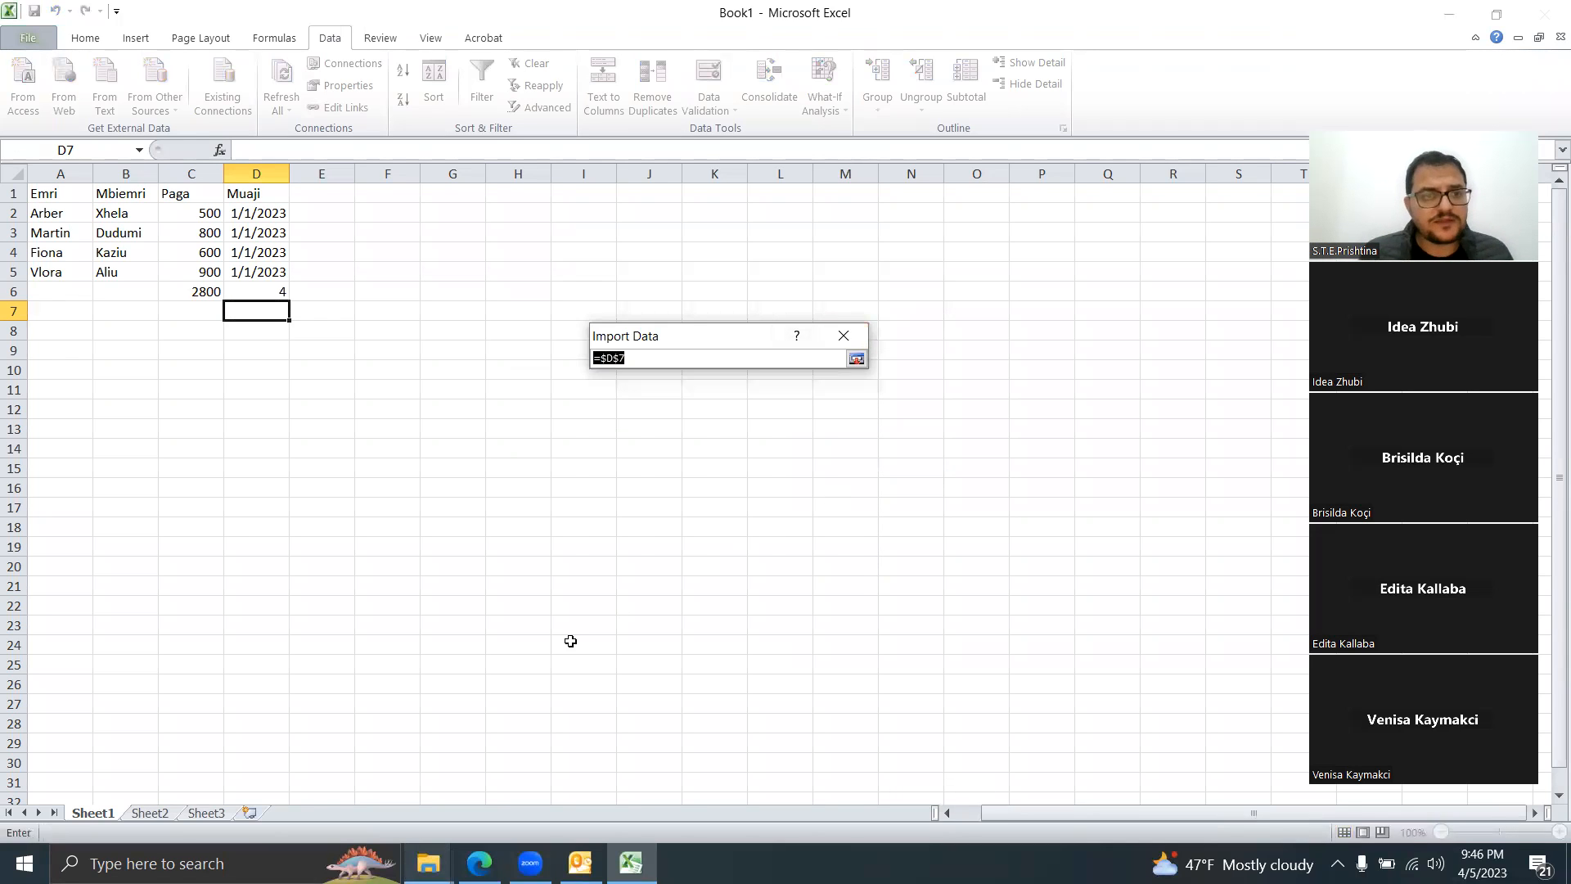
{"action": "scroll", "coordinate": [368, 556], "scroll_direction": "right", "scroll_amount": 1}
{"action": "left_click", "coordinate": [175, 431]}
{"action": "left_click_drag", "start_coordinate": [176, 432], "coordinate": [25, 446]}
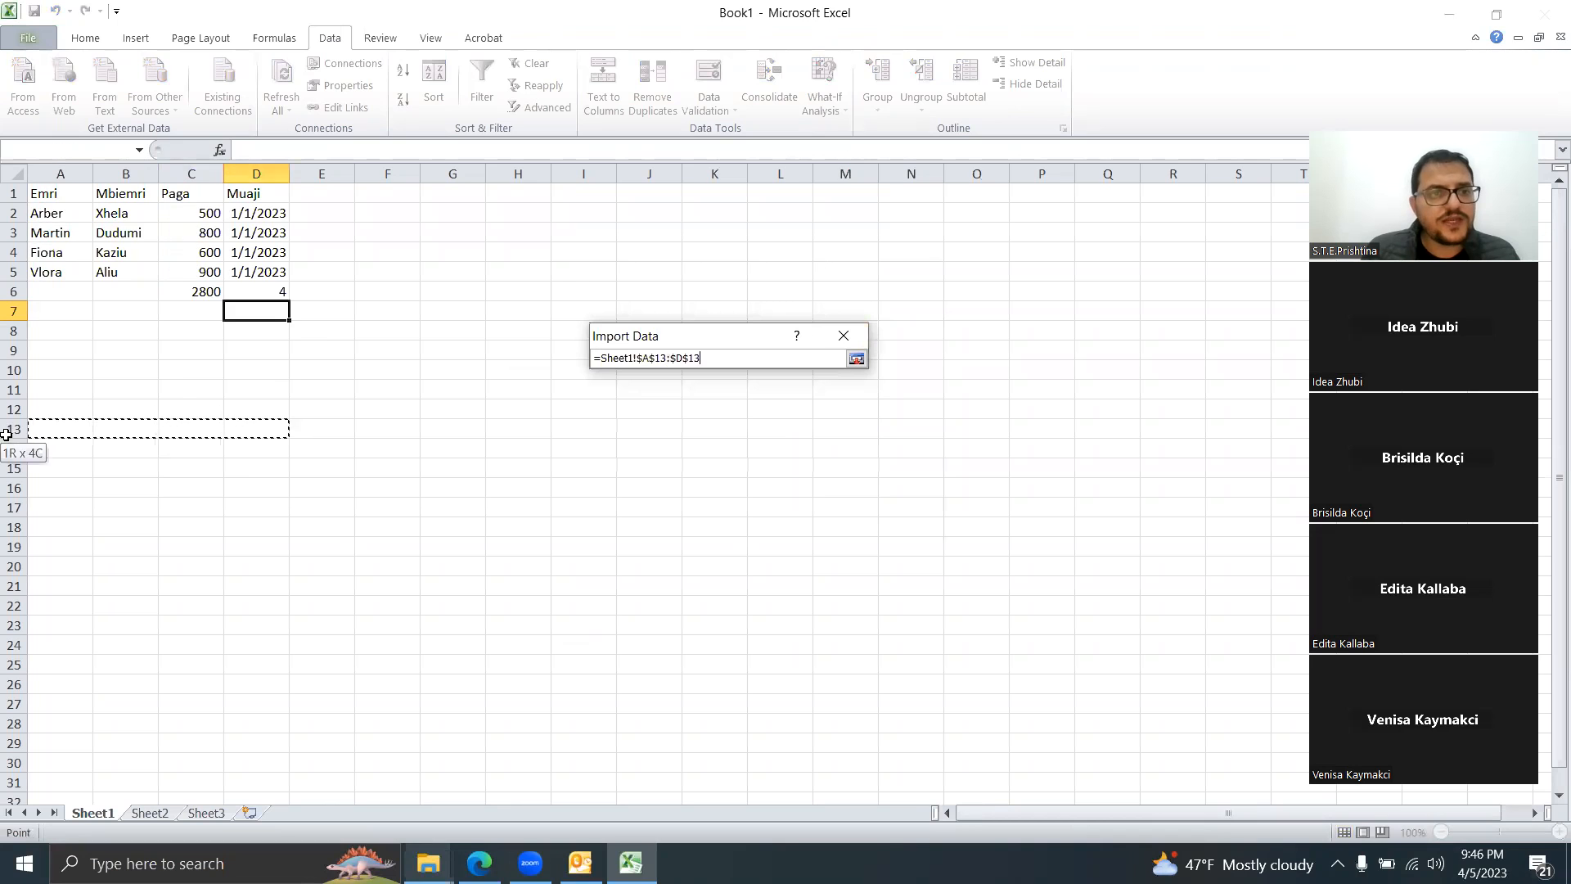
{"action": "left_click", "coordinate": [66, 351]}
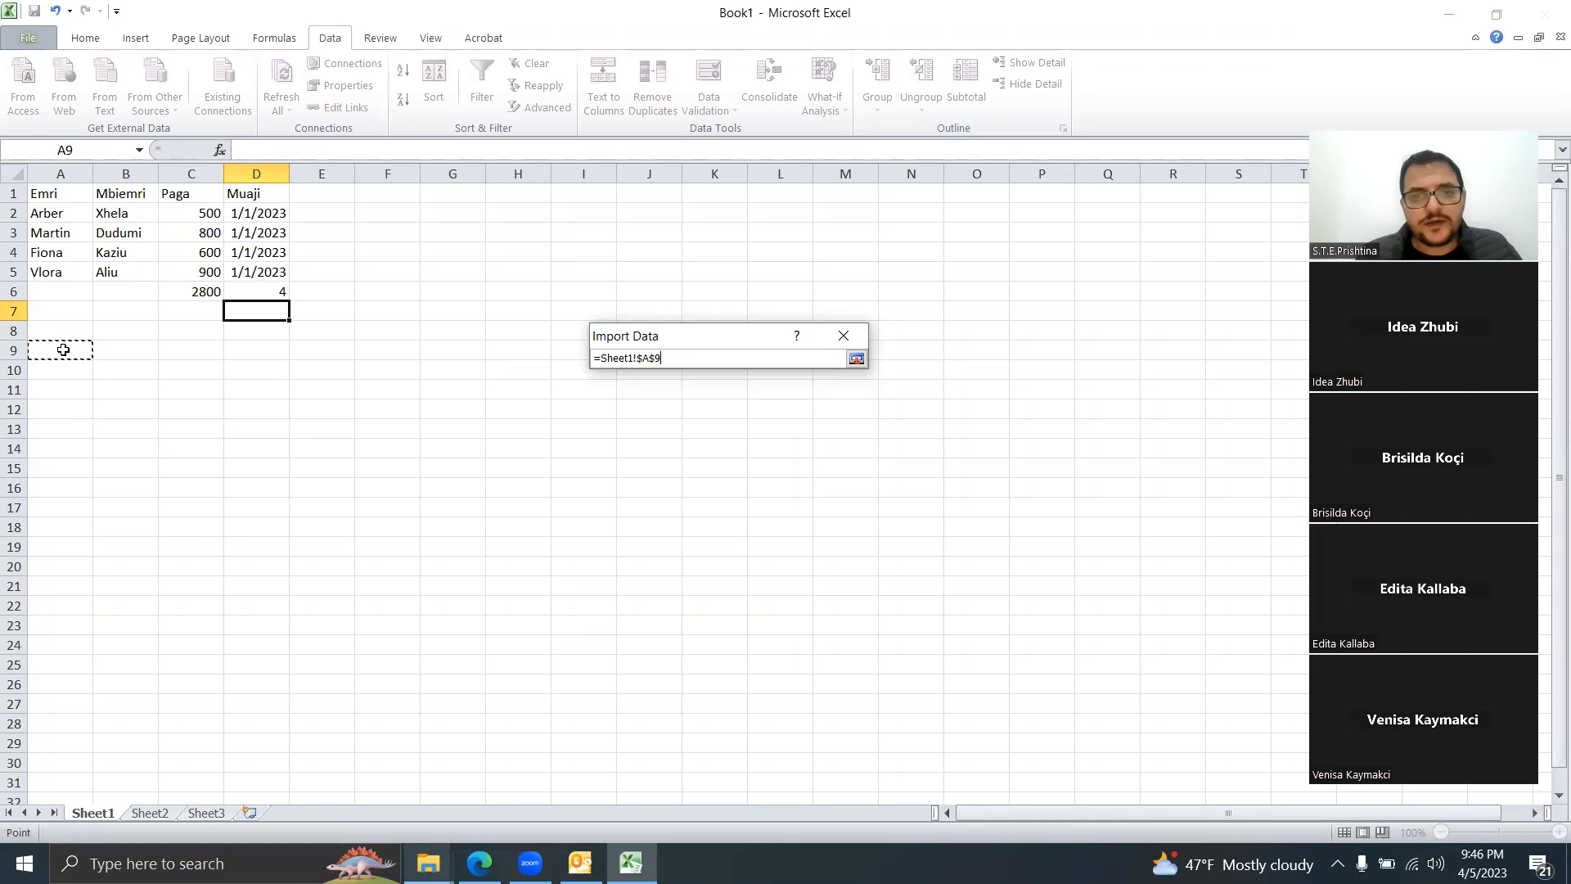
{"action": "key", "text": "Return"}
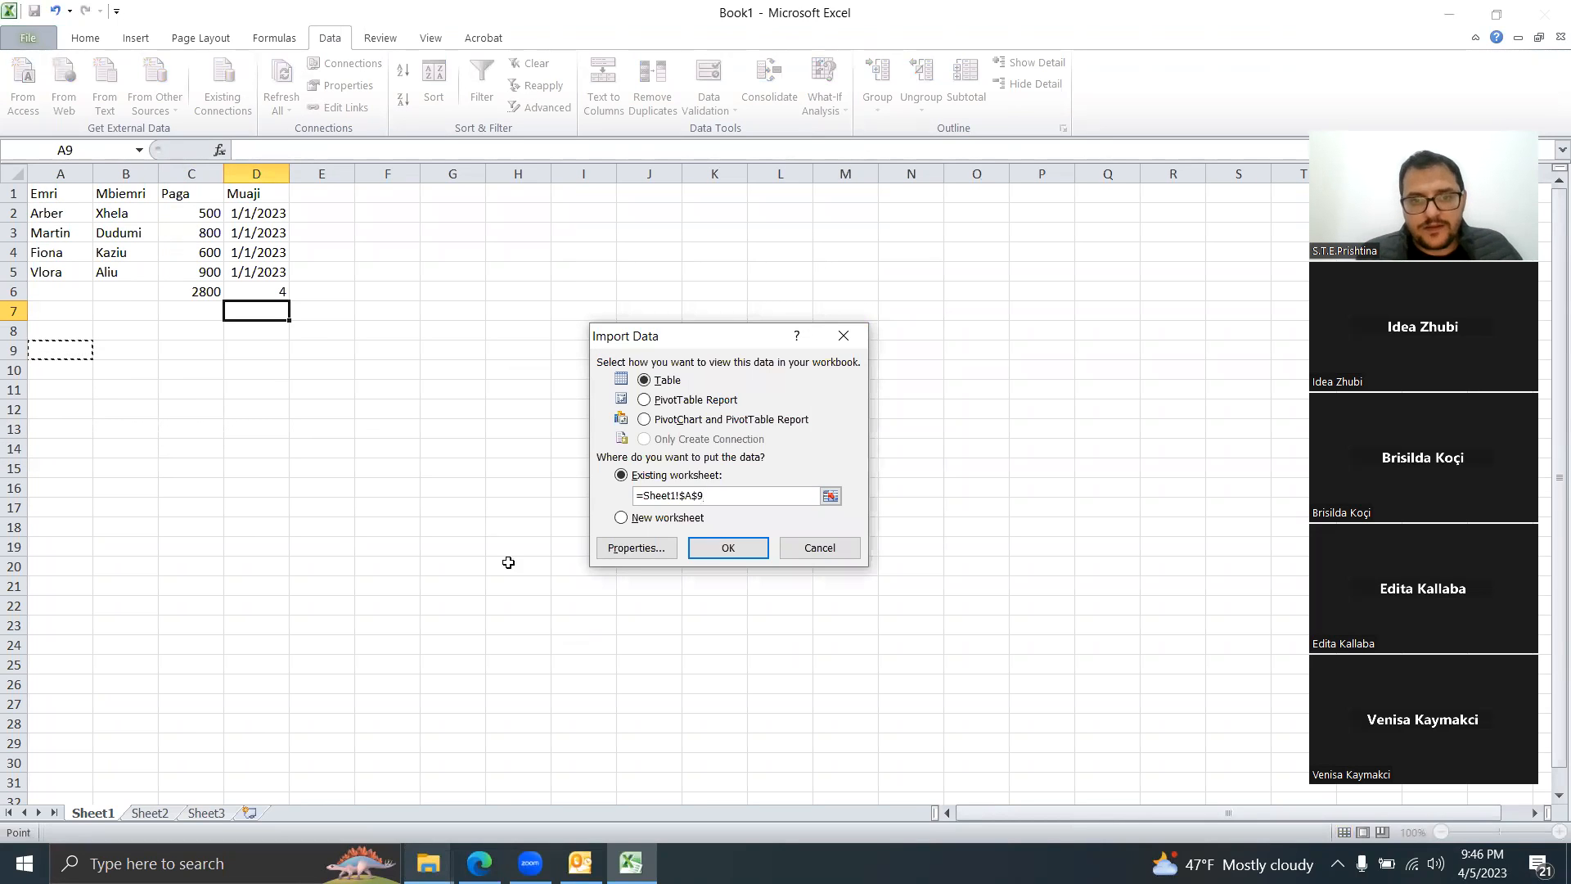
{"action": "left_click", "coordinate": [709, 549]}
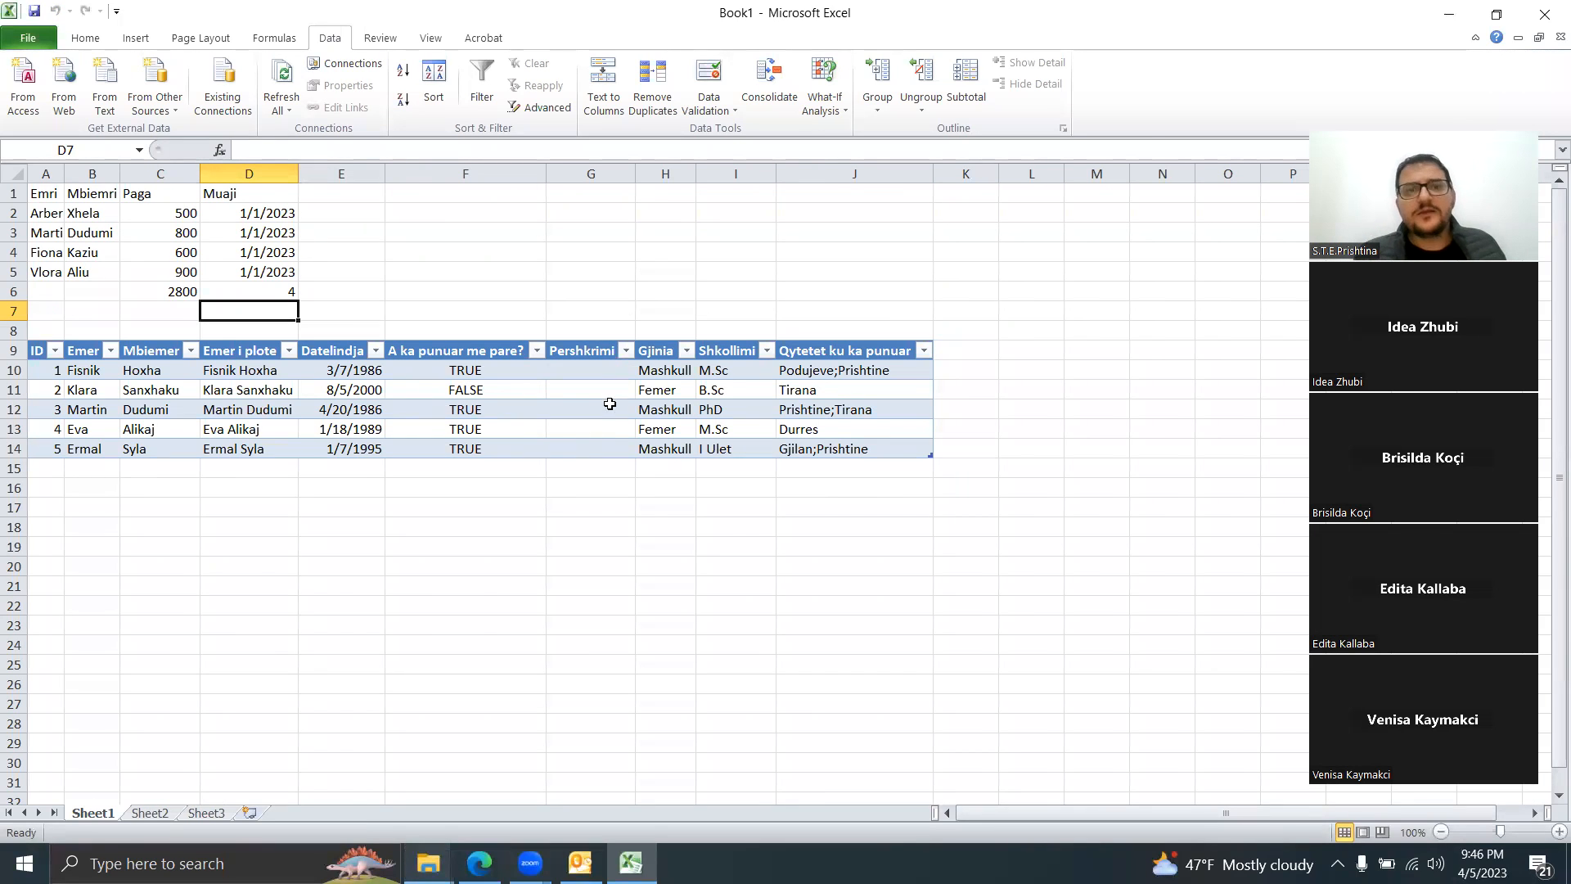
{"action": "left_click", "coordinate": [1281, 10]}
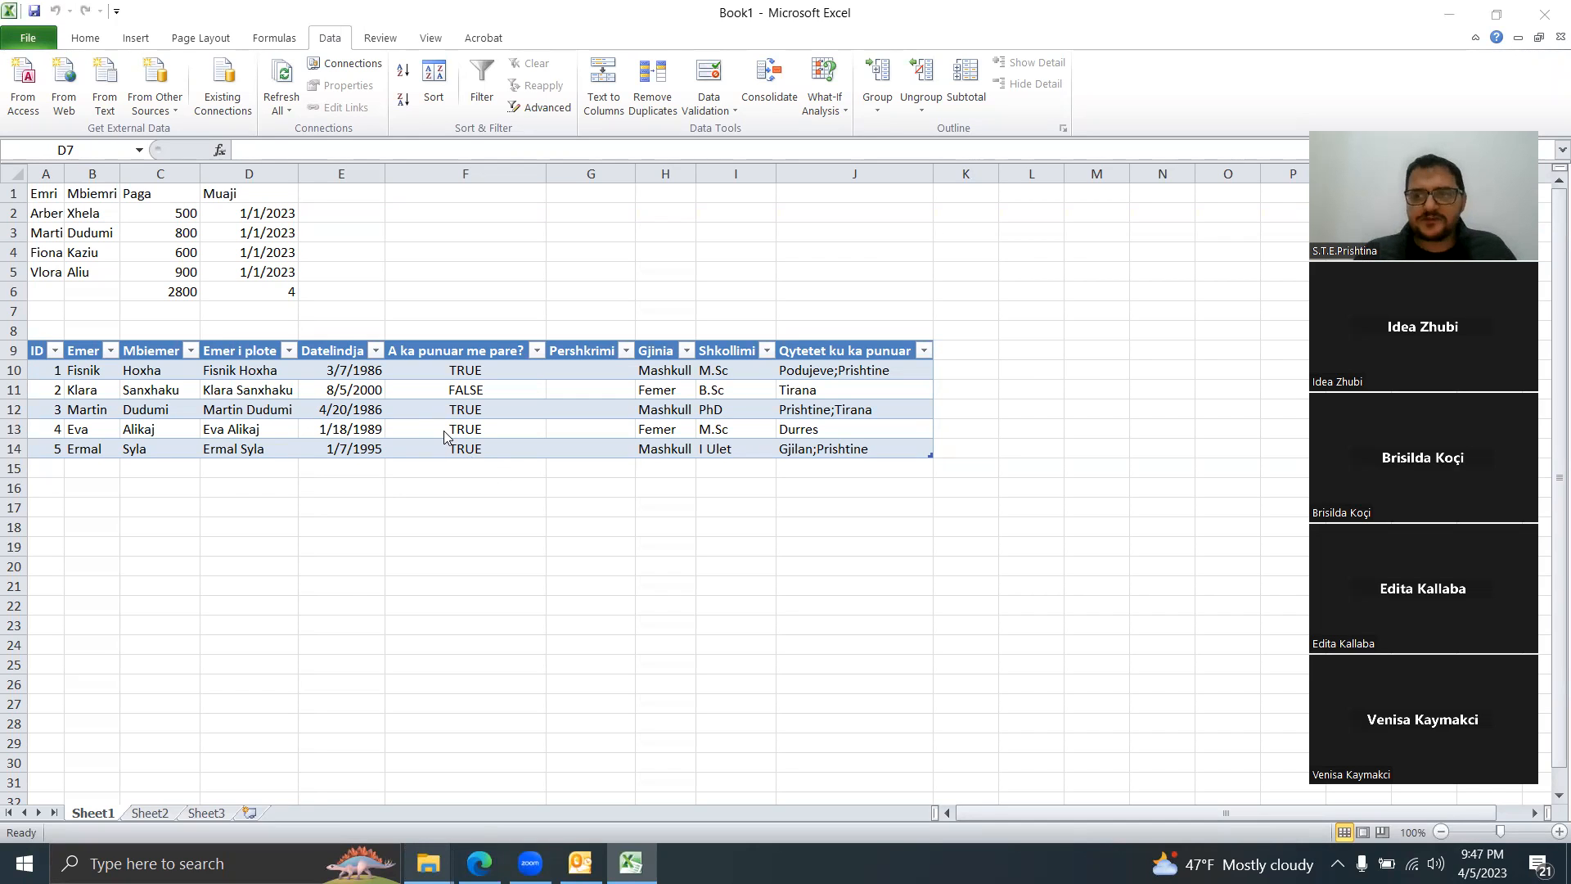
{"action": "left_click", "coordinate": [474, 389]}
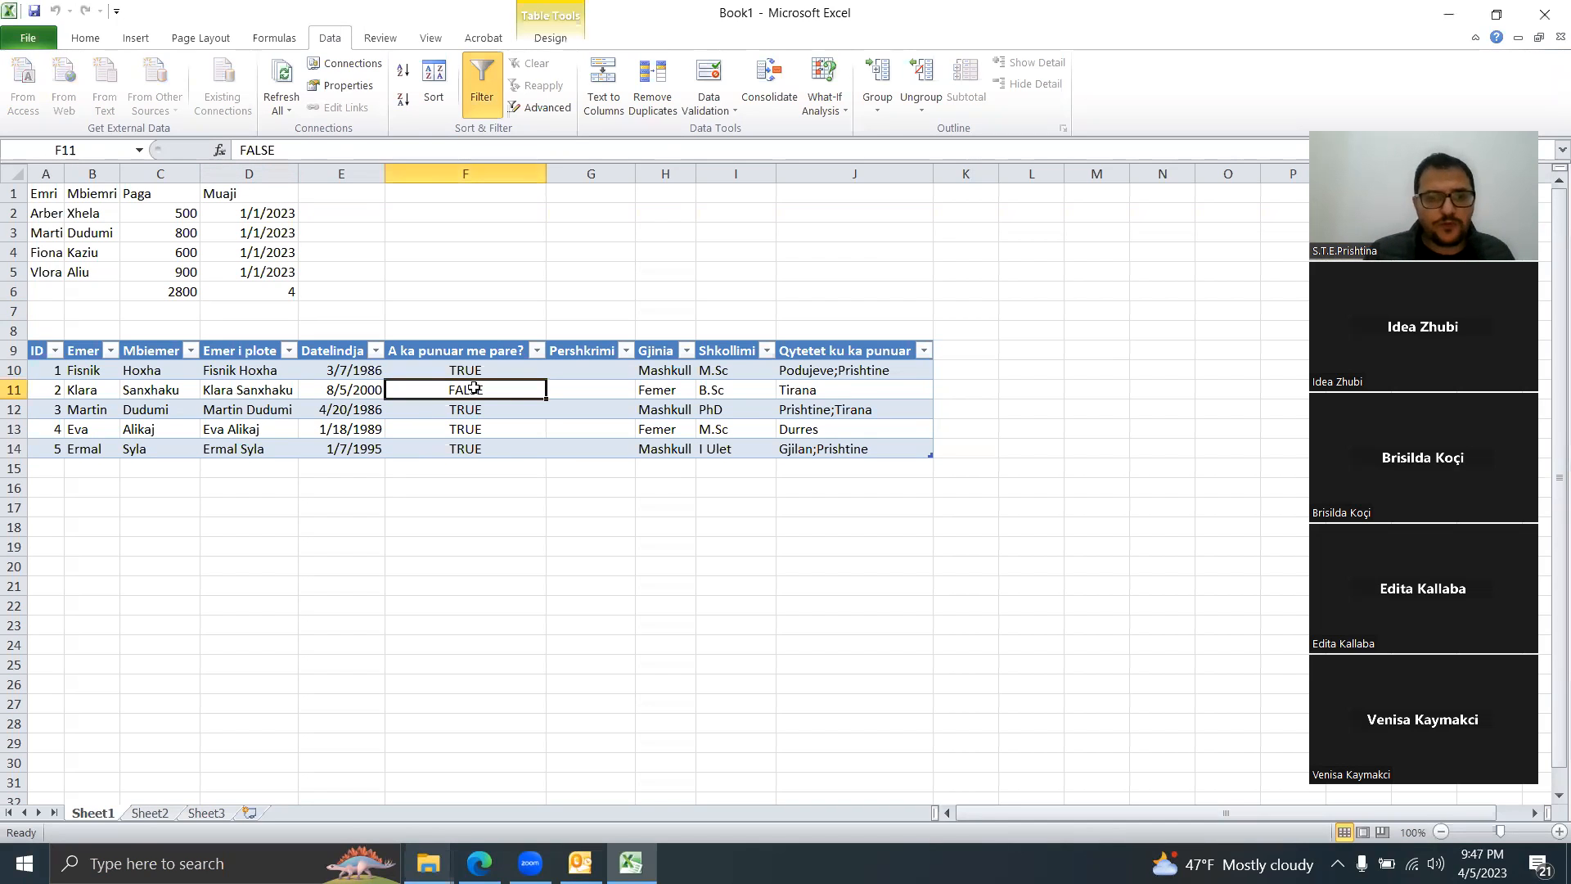
{"action": "right_click", "coordinate": [474, 388]}
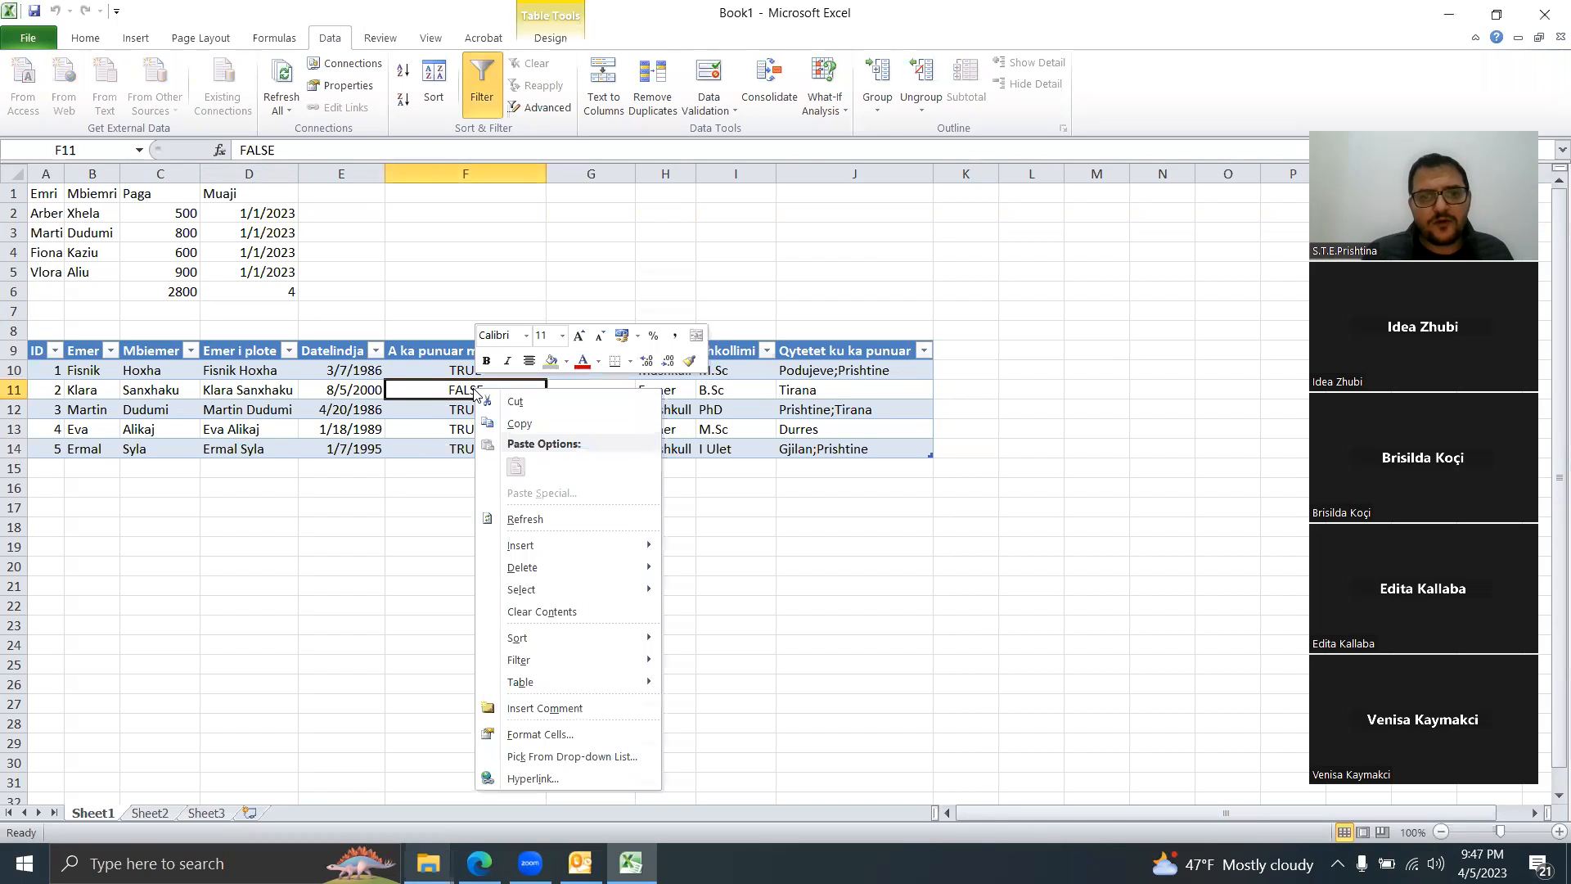
{"action": "left_click", "coordinate": [539, 520]}
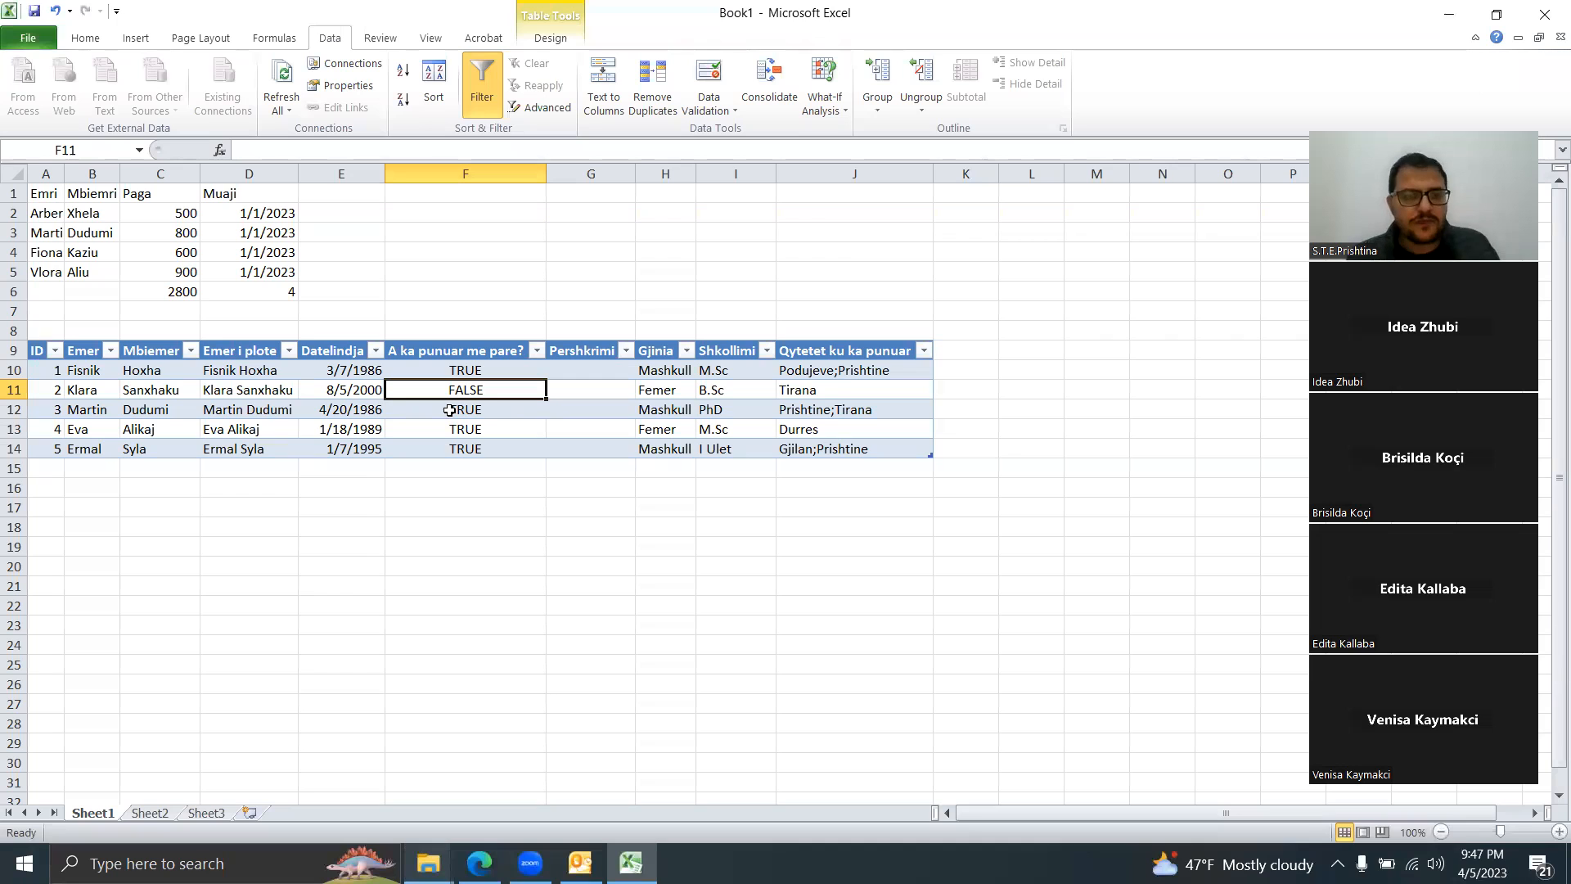
{"action": "left_click", "coordinate": [54, 509]}
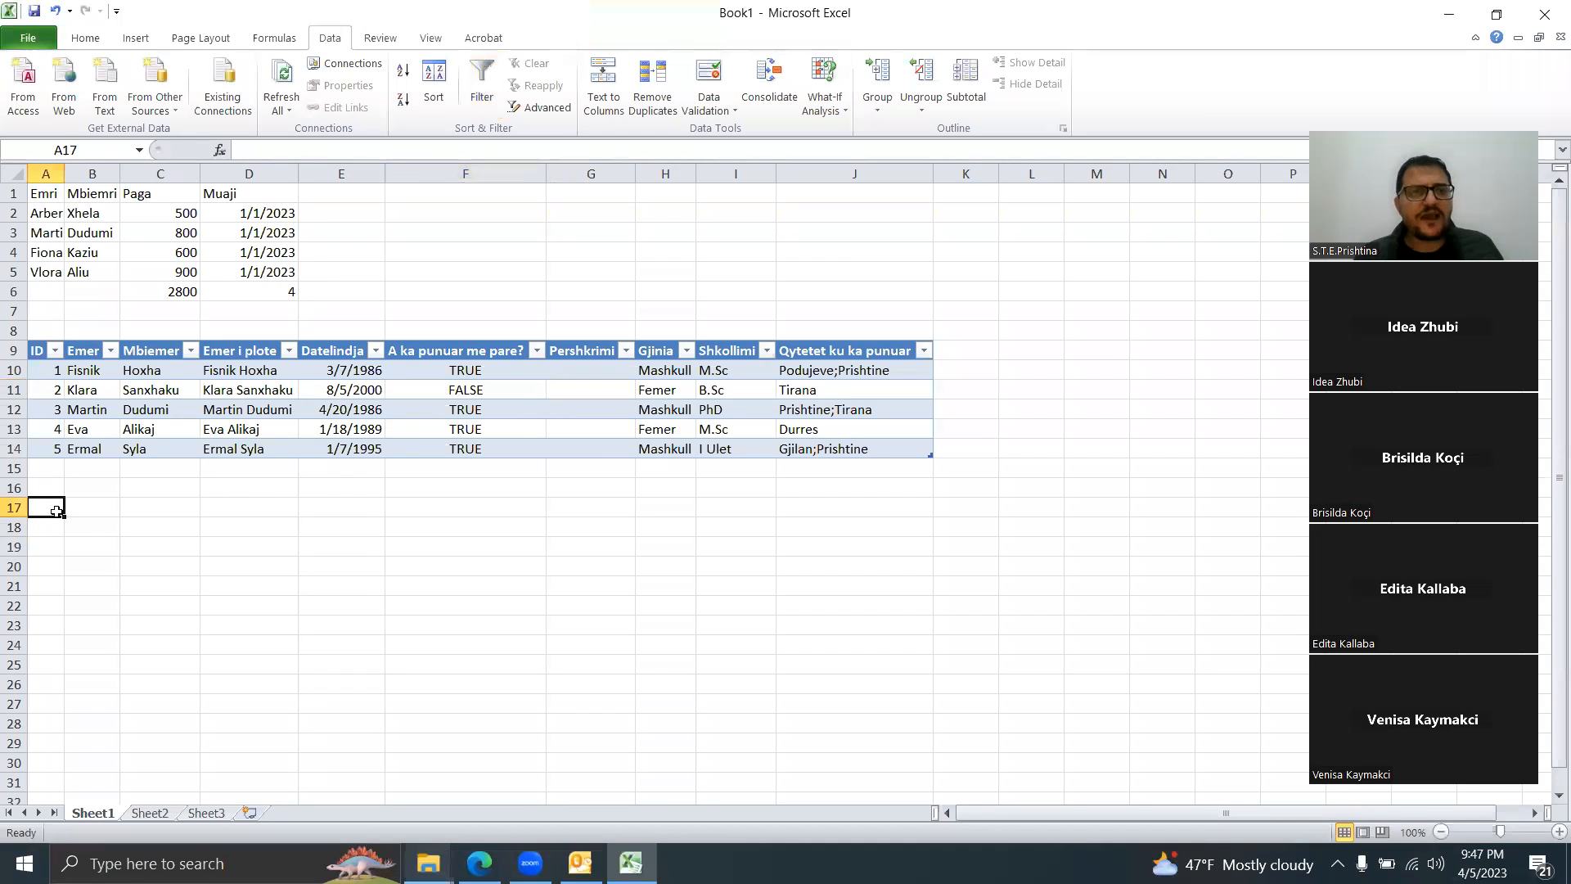
Step: Start a Microsoft Query on Excel files using the Monthly Electric Consumption.xls workbook
{"action": "left_click", "coordinate": [165, 105]}
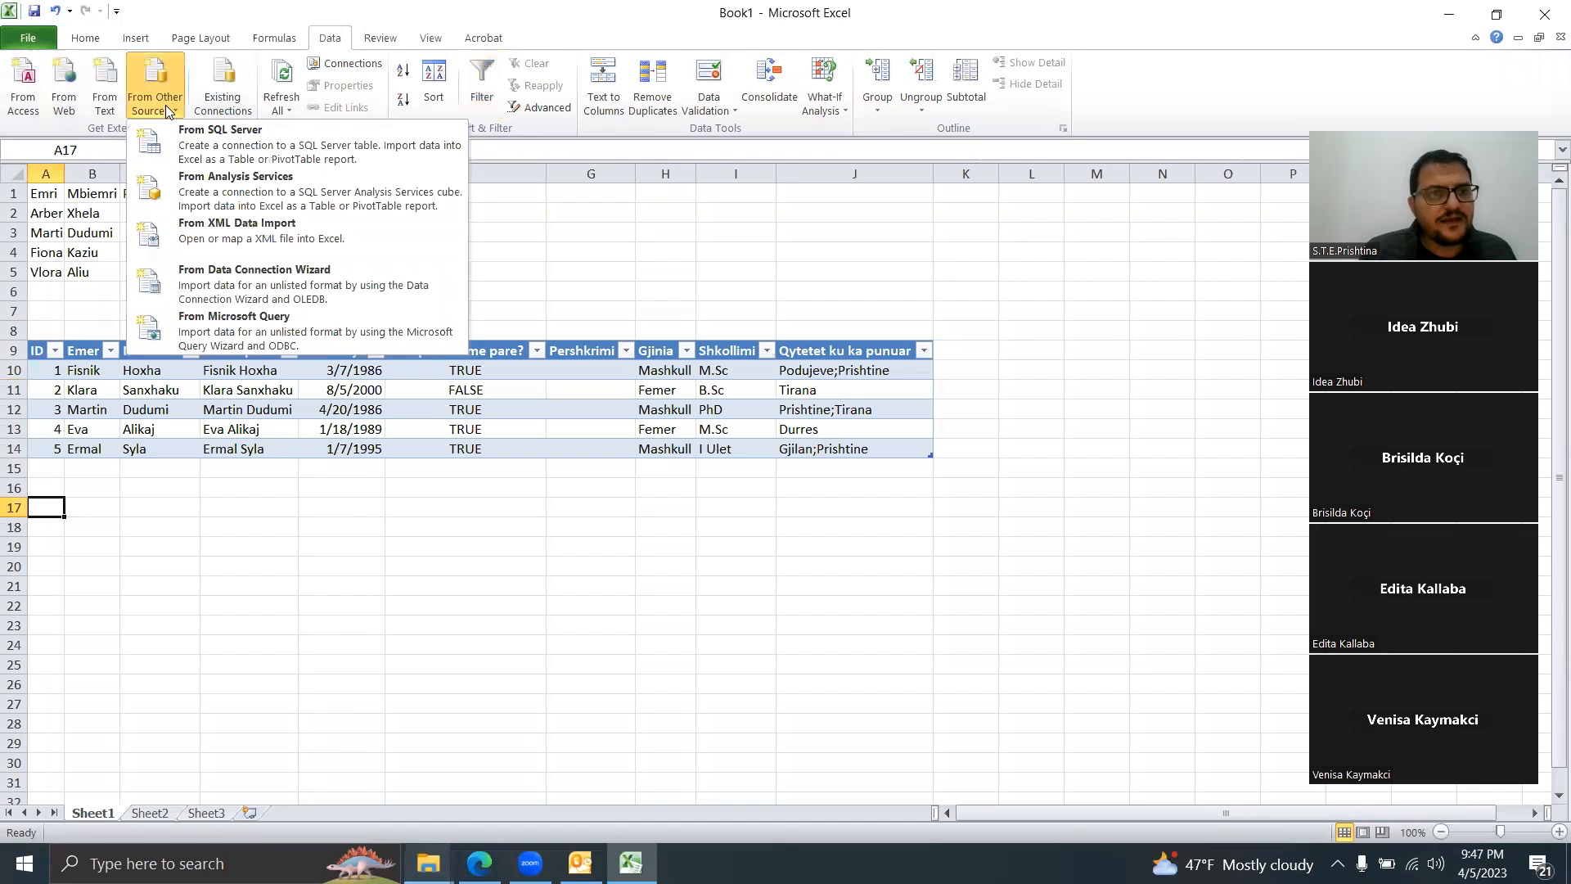
{"action": "left_click", "coordinate": [290, 347]}
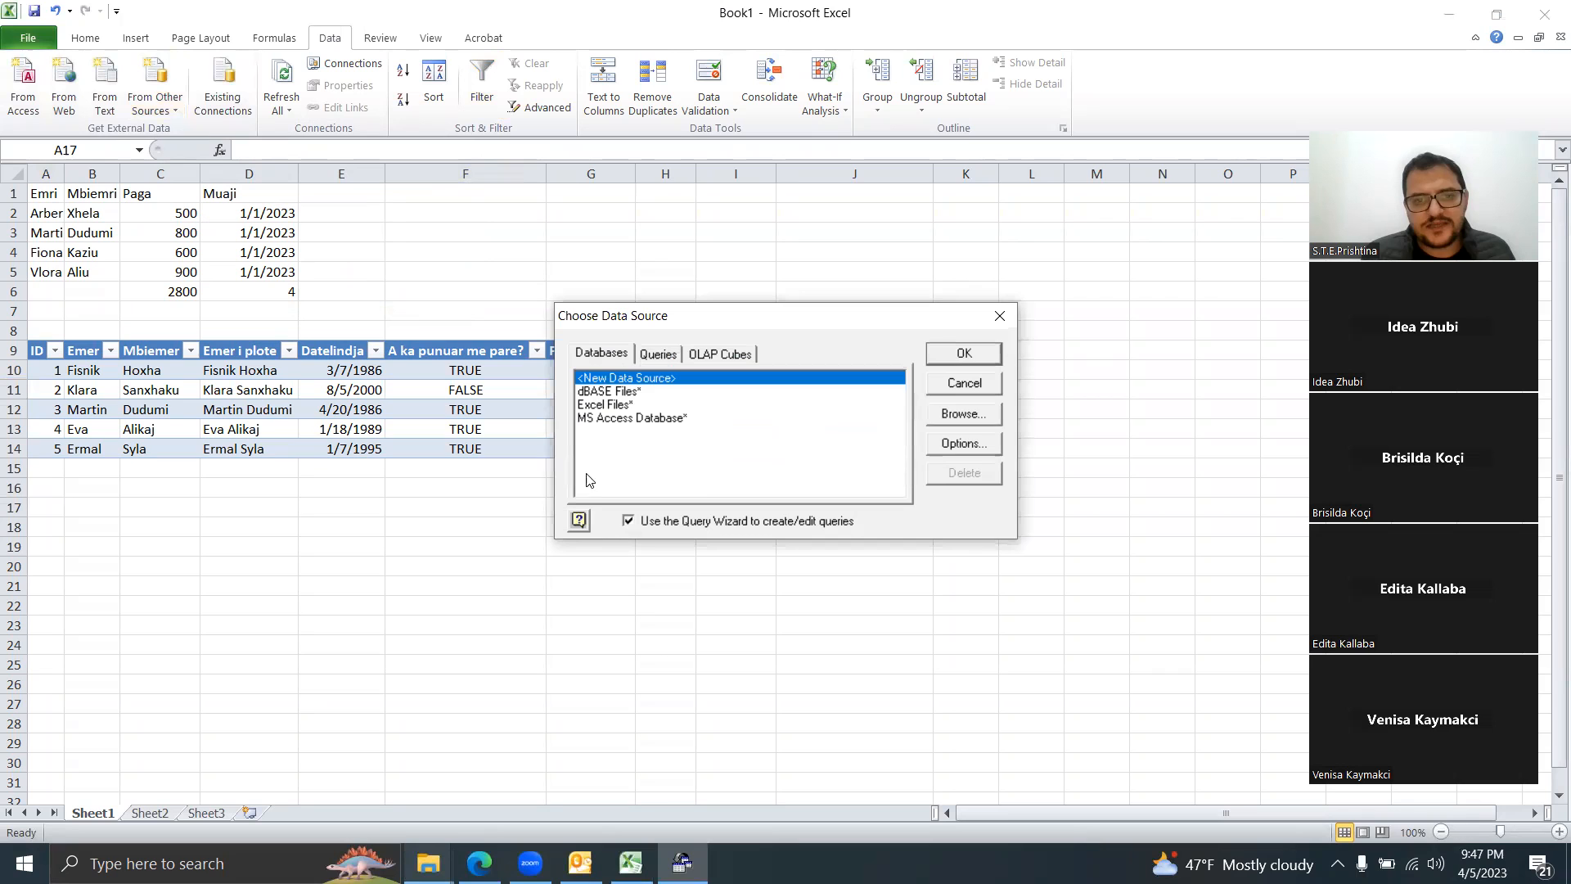
{"action": "left_click", "coordinate": [605, 407]}
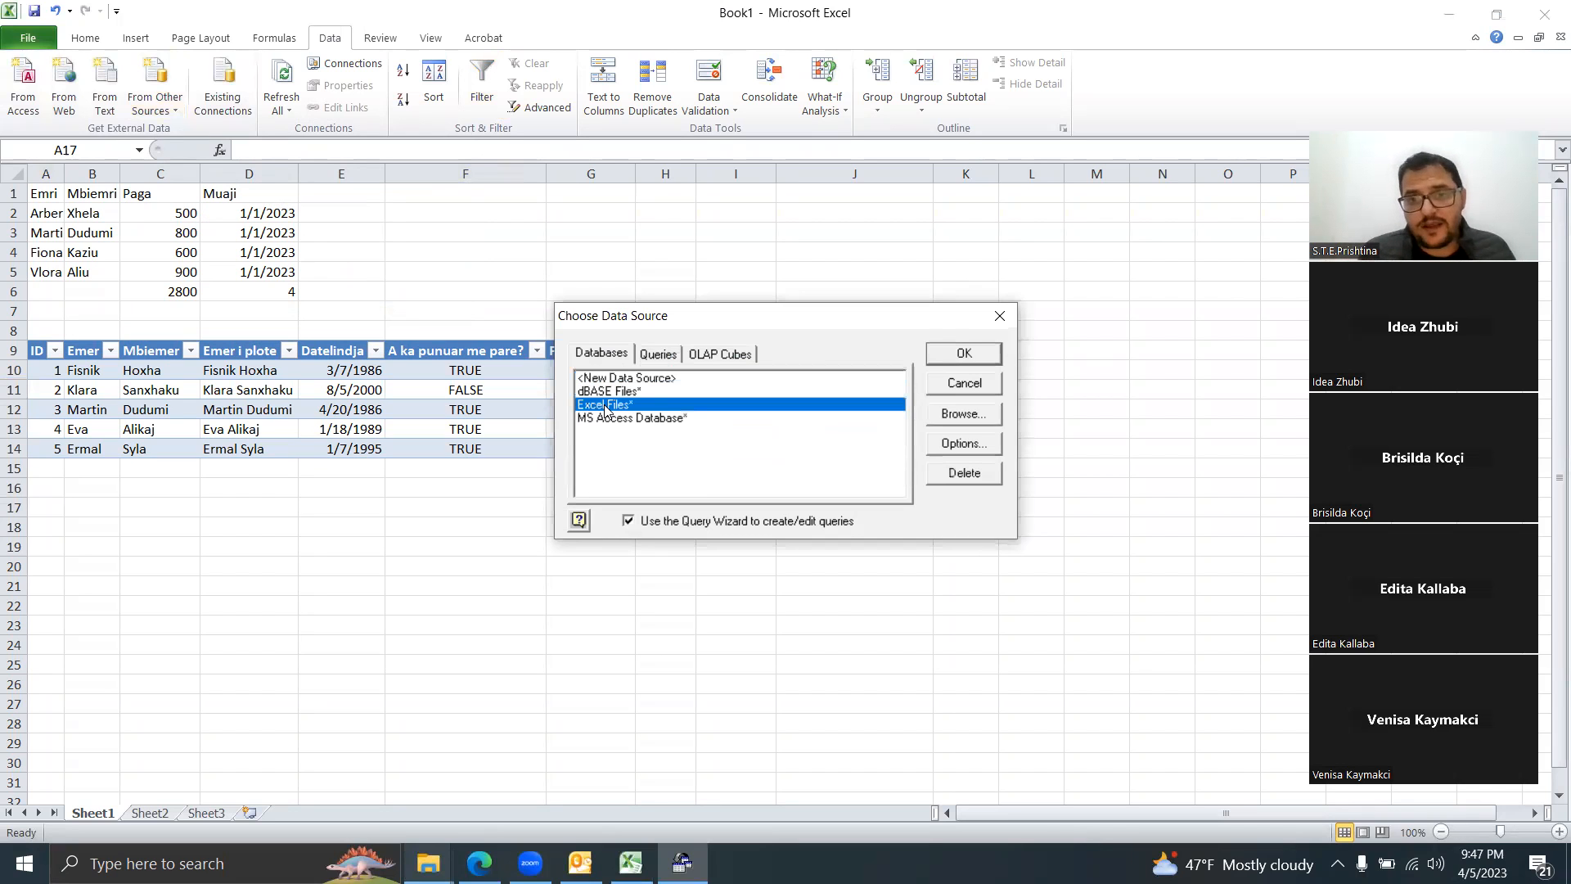
{"action": "left_click", "coordinate": [951, 358]}
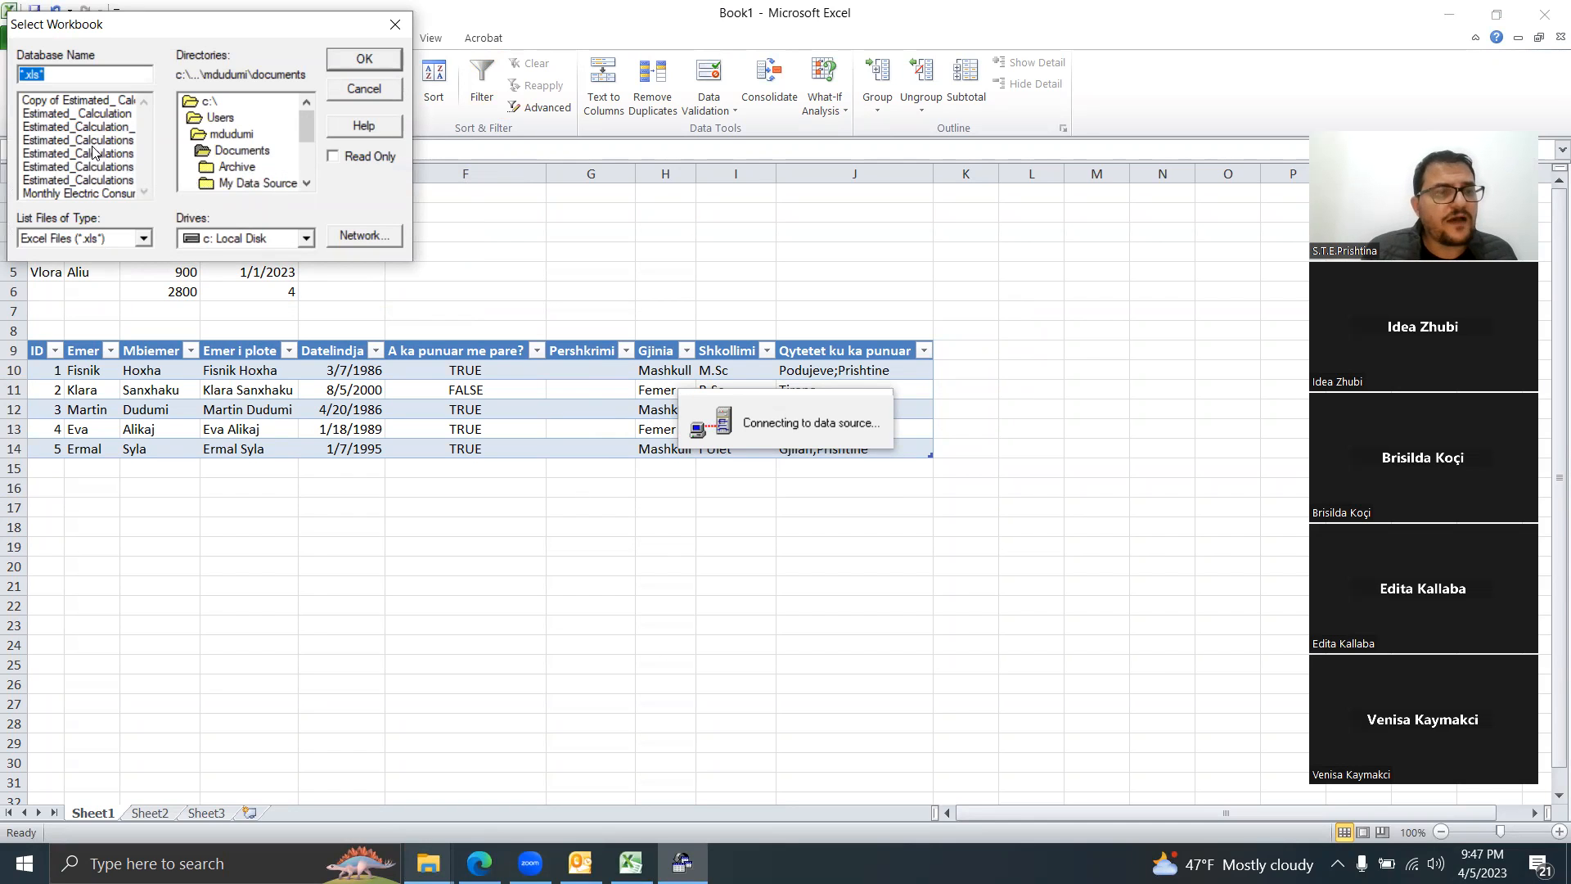
{"action": "left_click", "coordinate": [92, 196]}
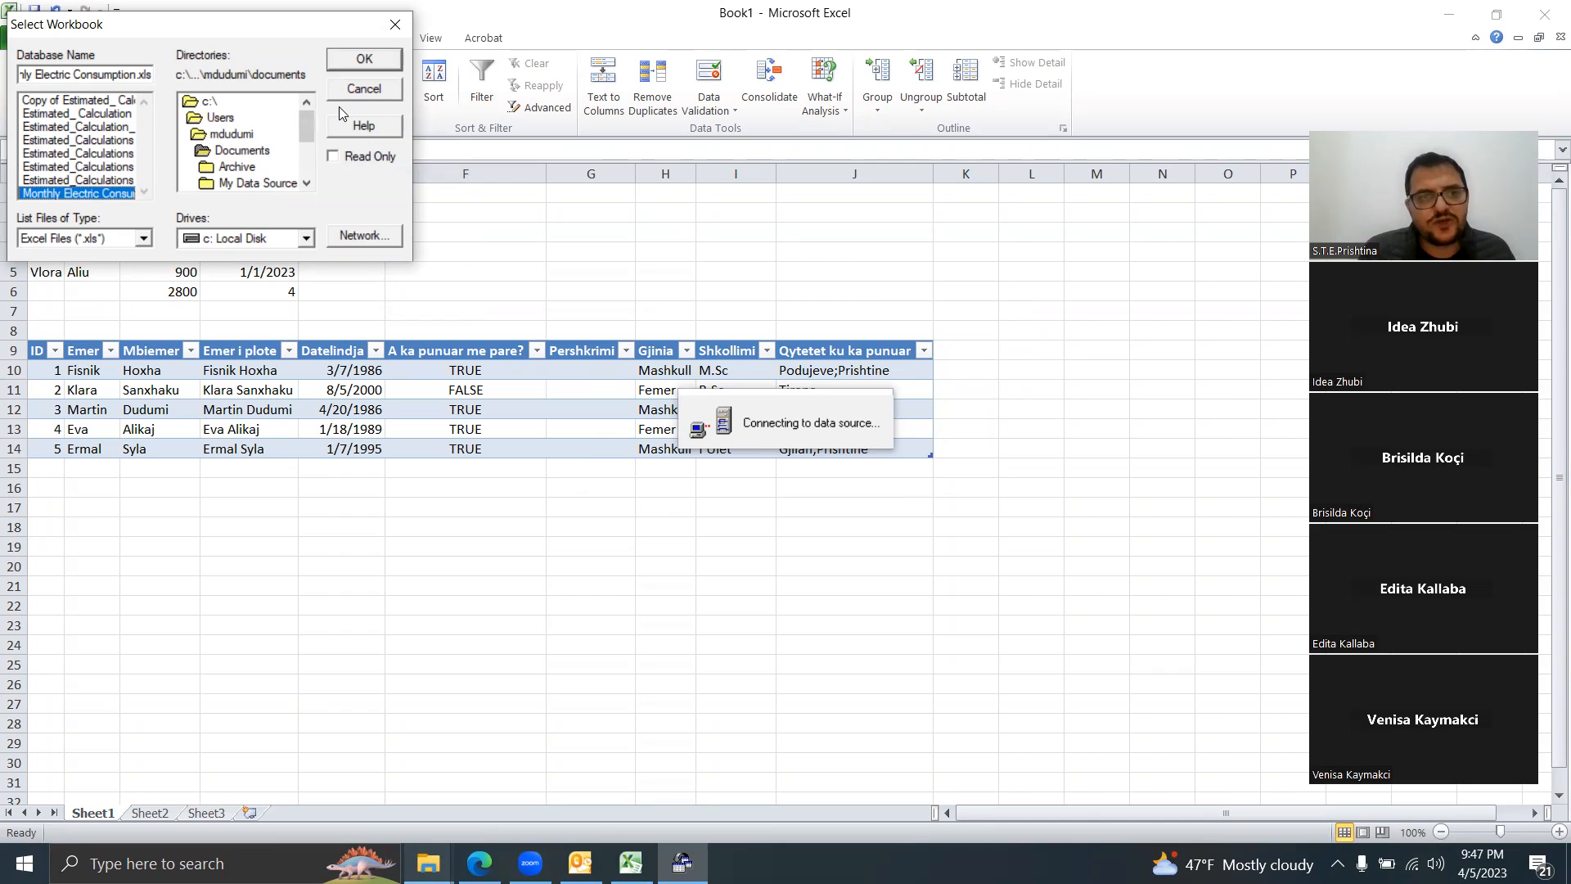
{"action": "left_click", "coordinate": [370, 62]}
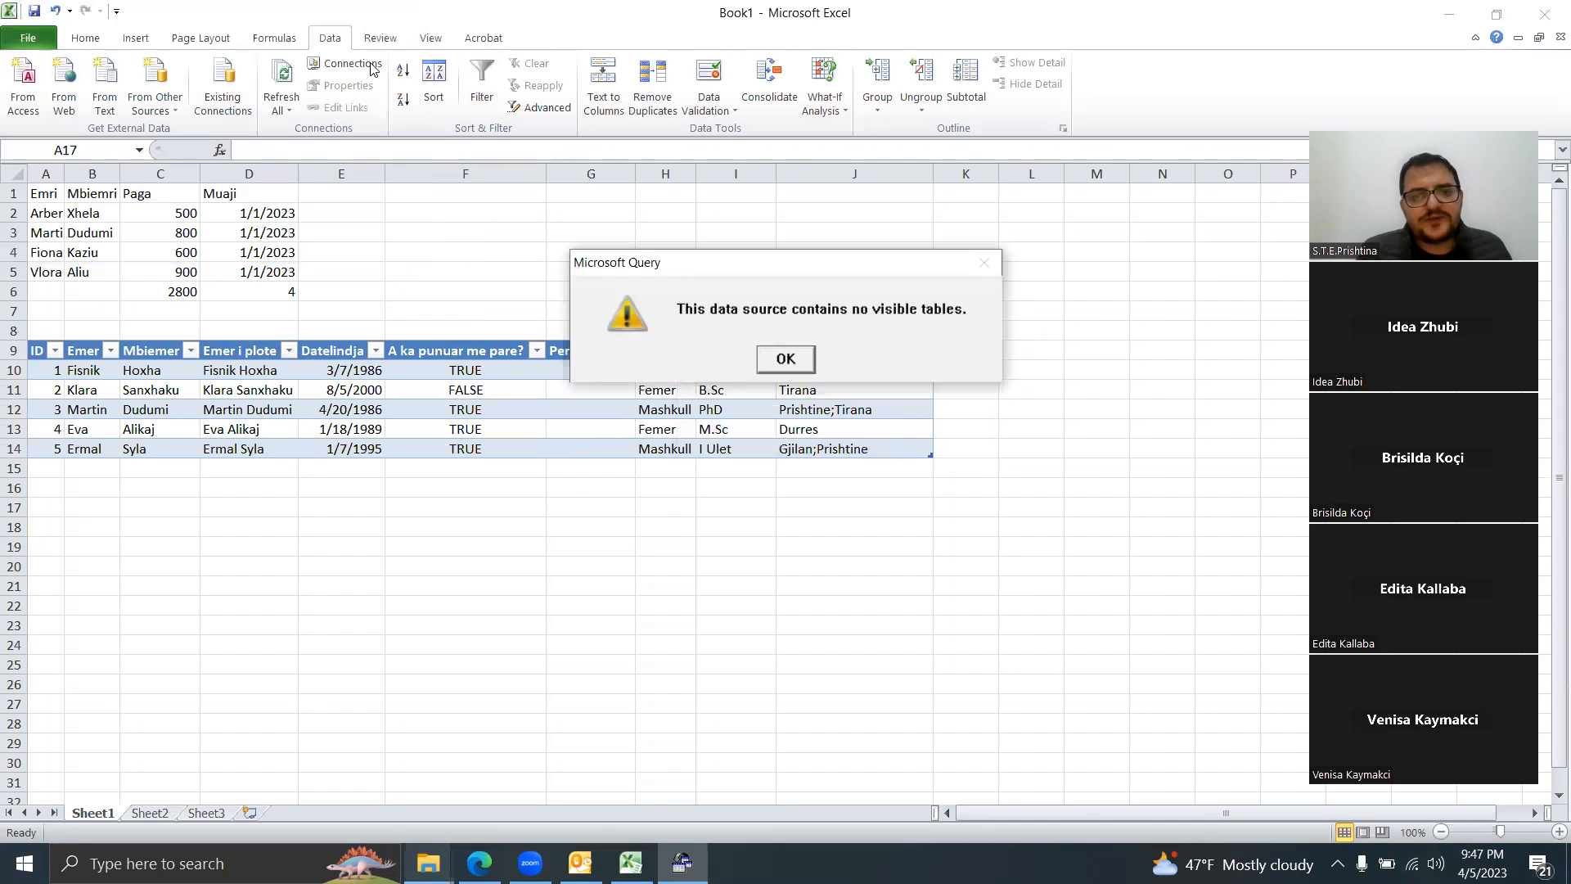
Step: Dismiss the no-visible-tables warning, cancel the Query Wizard and decline further editing
{"action": "left_click", "coordinate": [786, 359]}
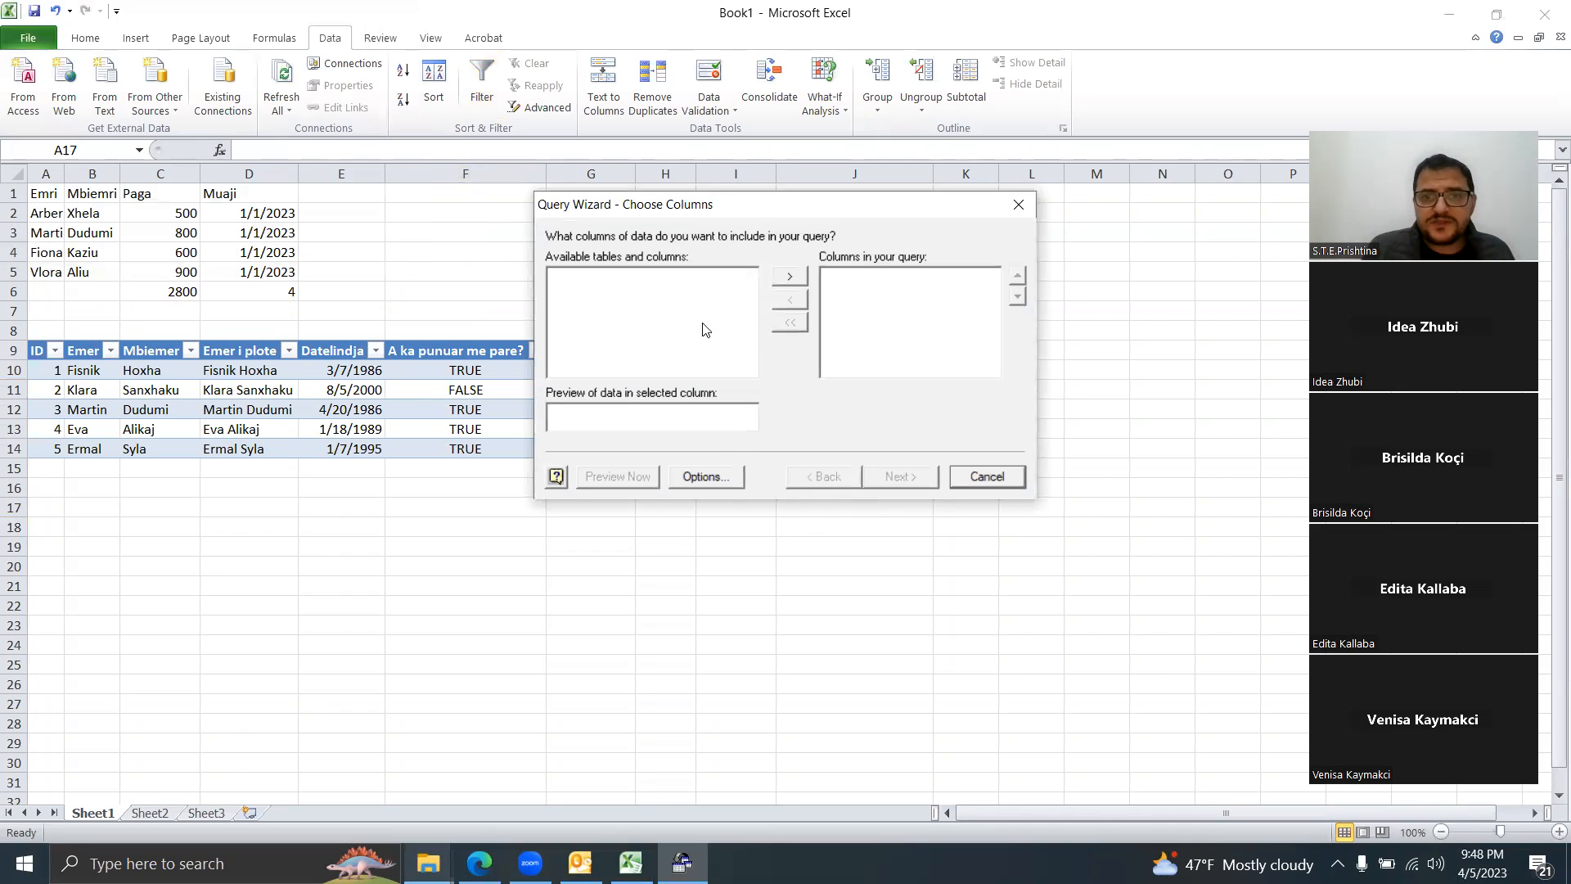
{"action": "left_click", "coordinate": [998, 486]}
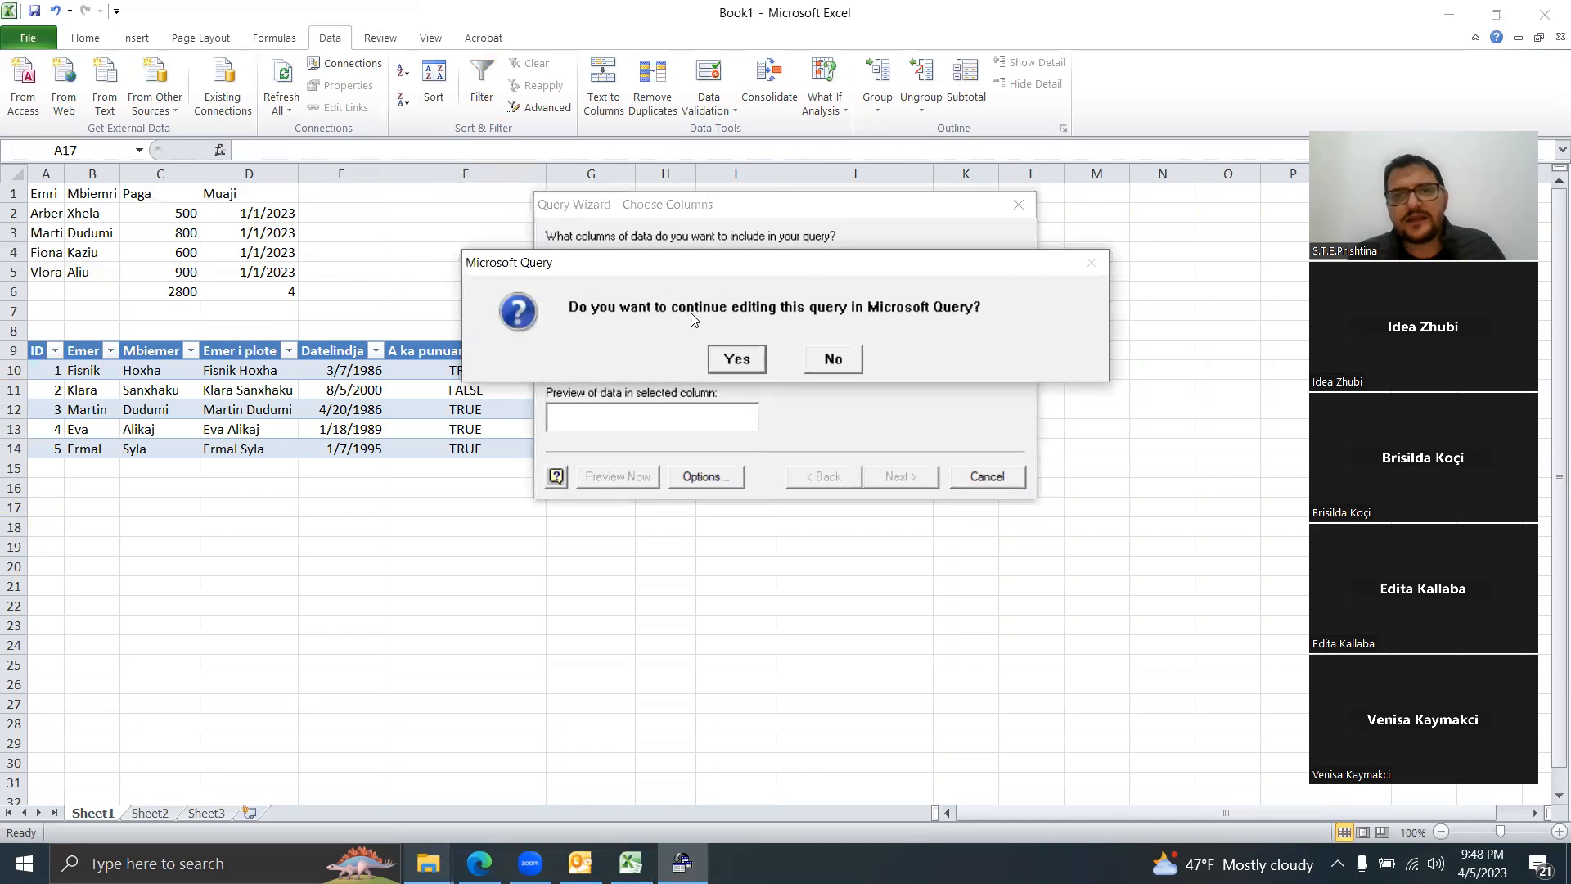
{"action": "left_click", "coordinate": [833, 359]}
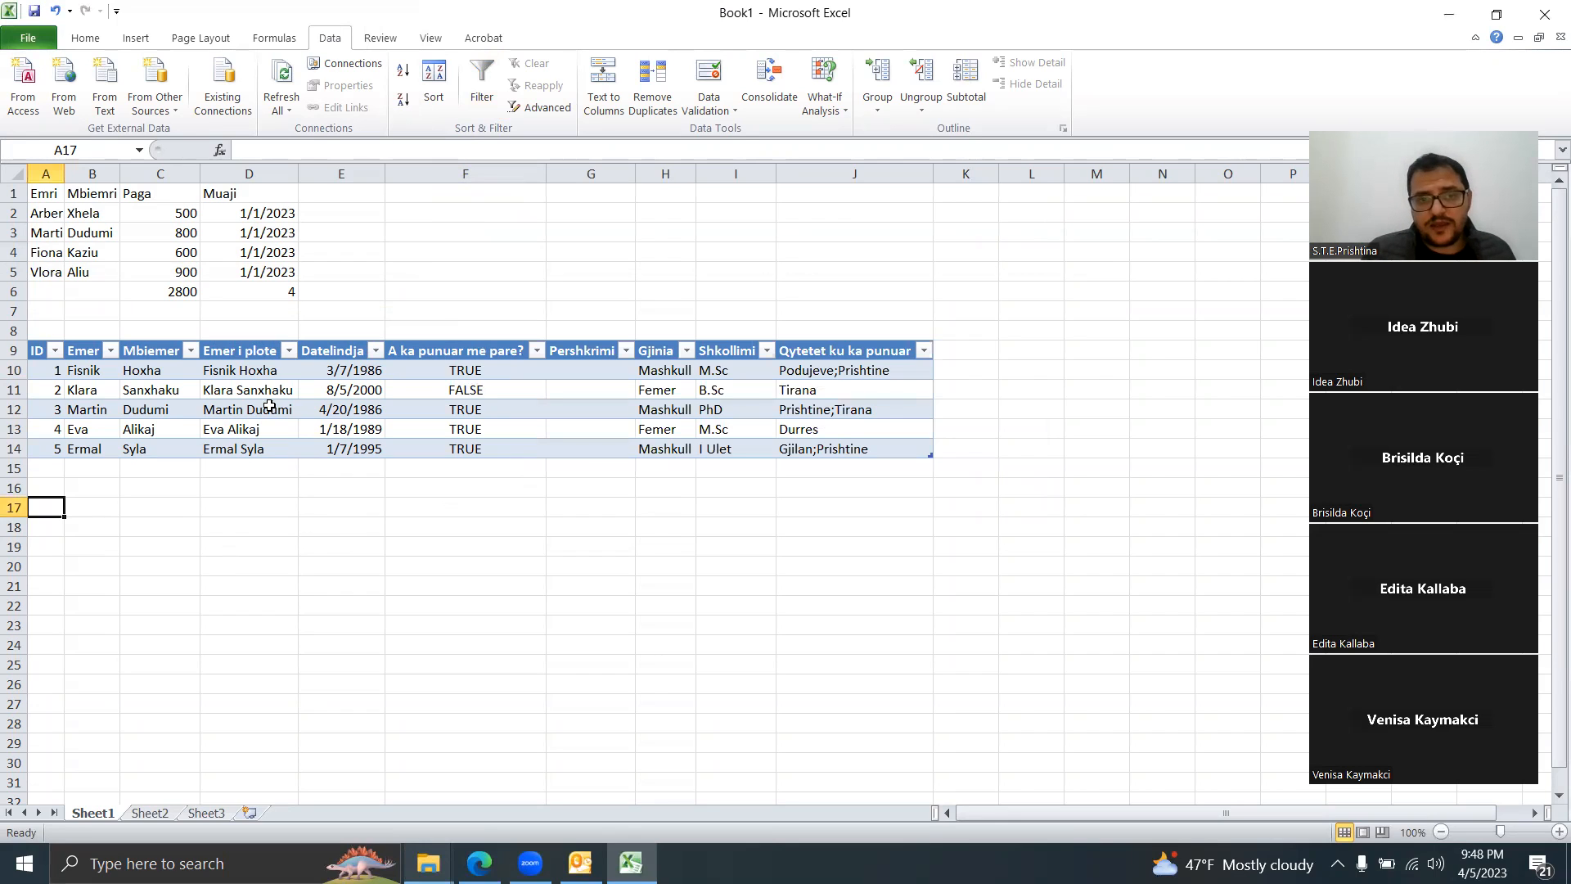
{"action": "left_click", "coordinate": [315, 407]}
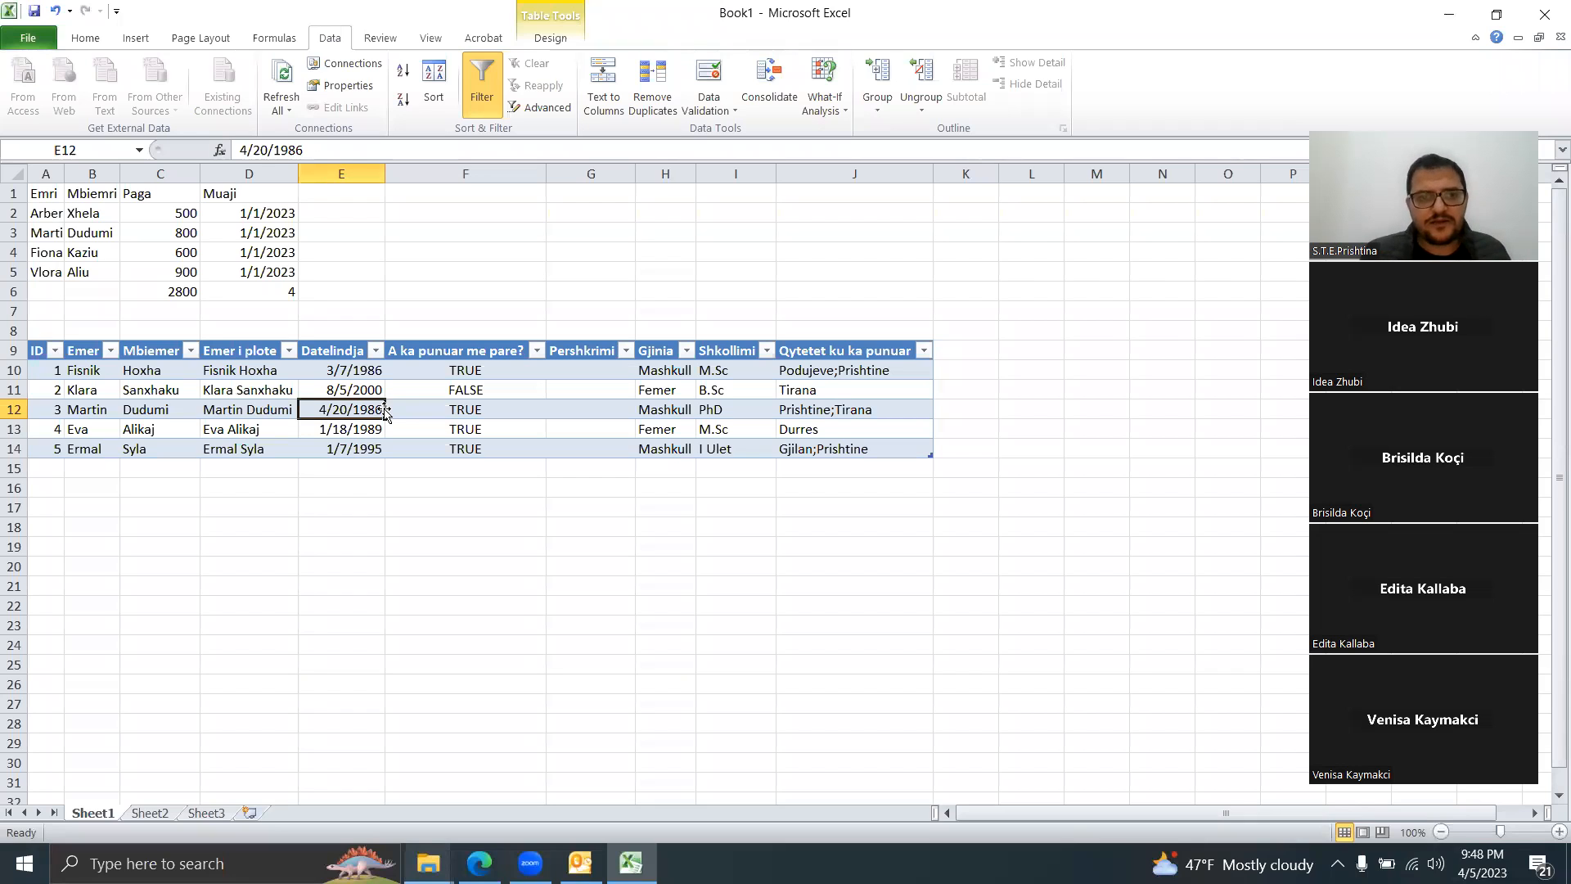
{"action": "right_click", "coordinate": [335, 411]}
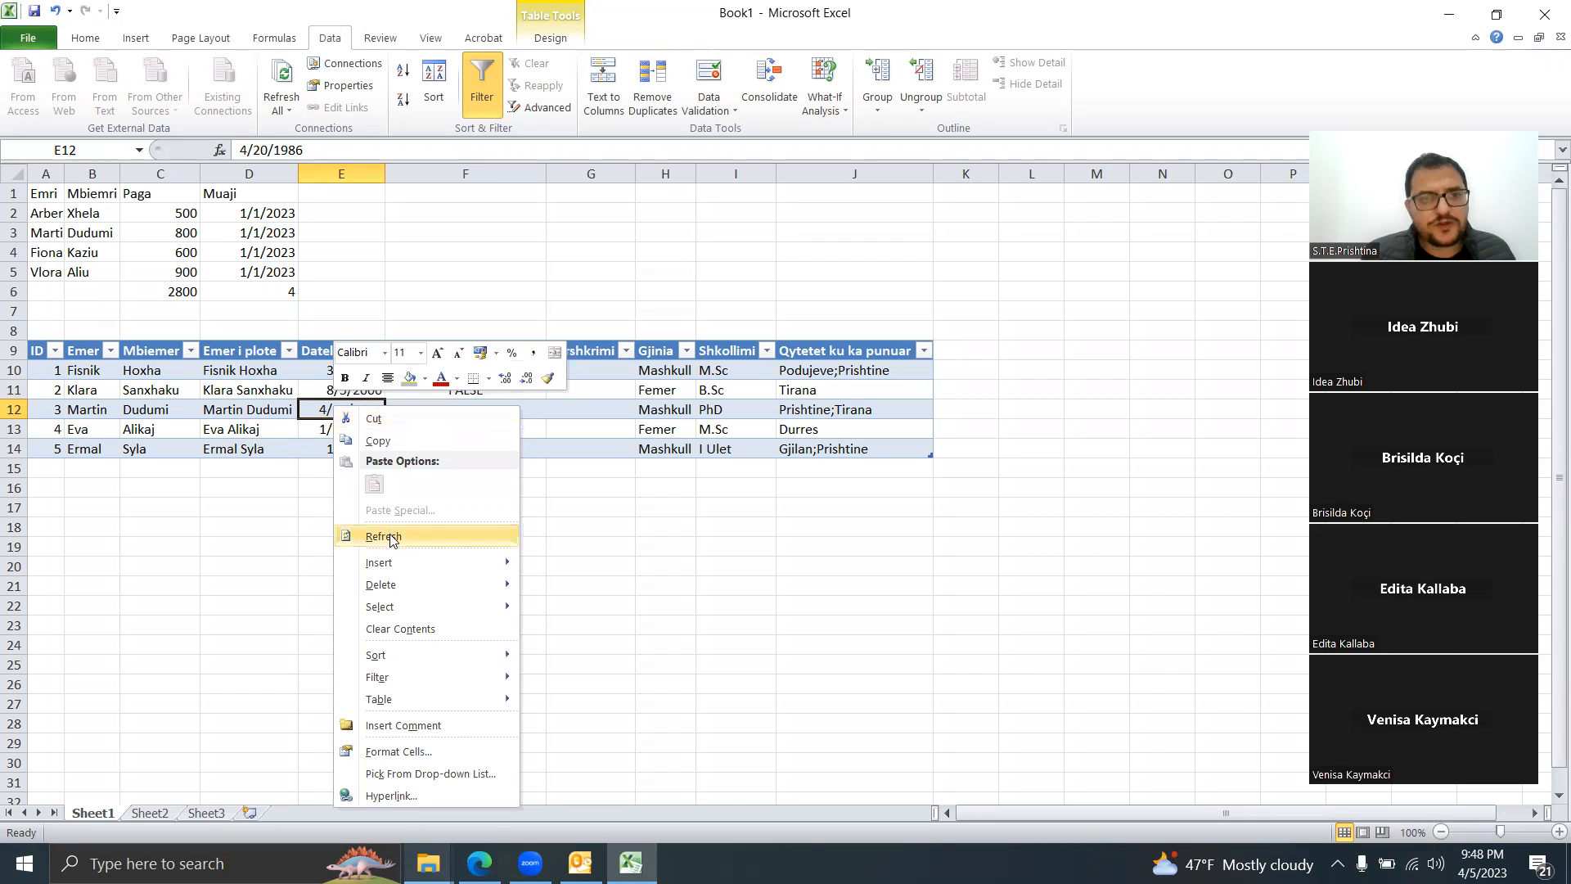
{"action": "left_click", "coordinate": [334, 40]}
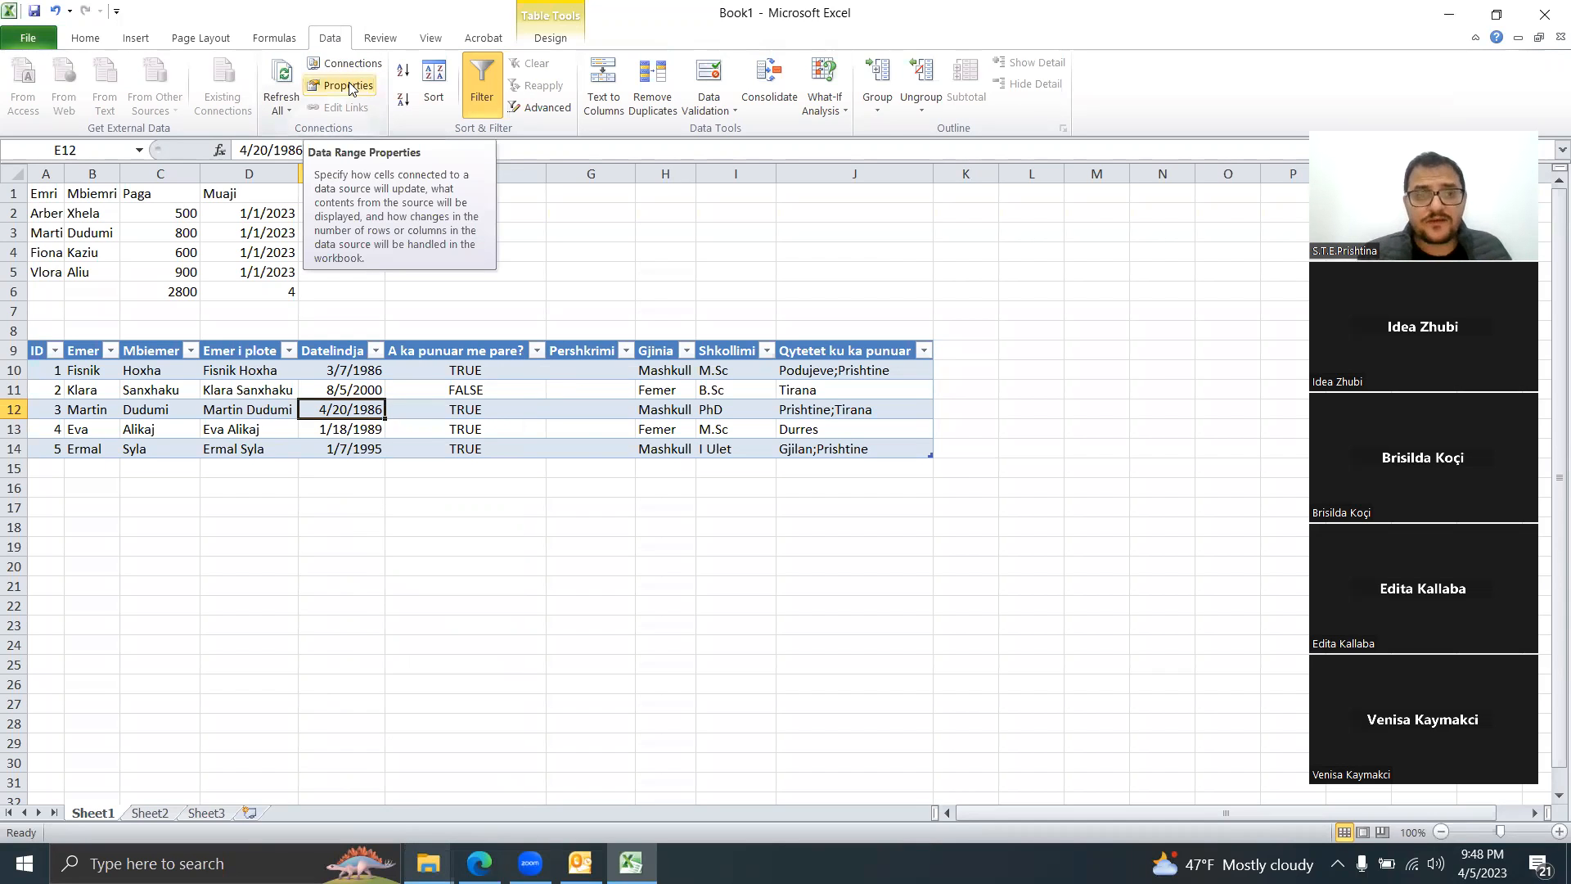
{"action": "left_click", "coordinate": [349, 86]}
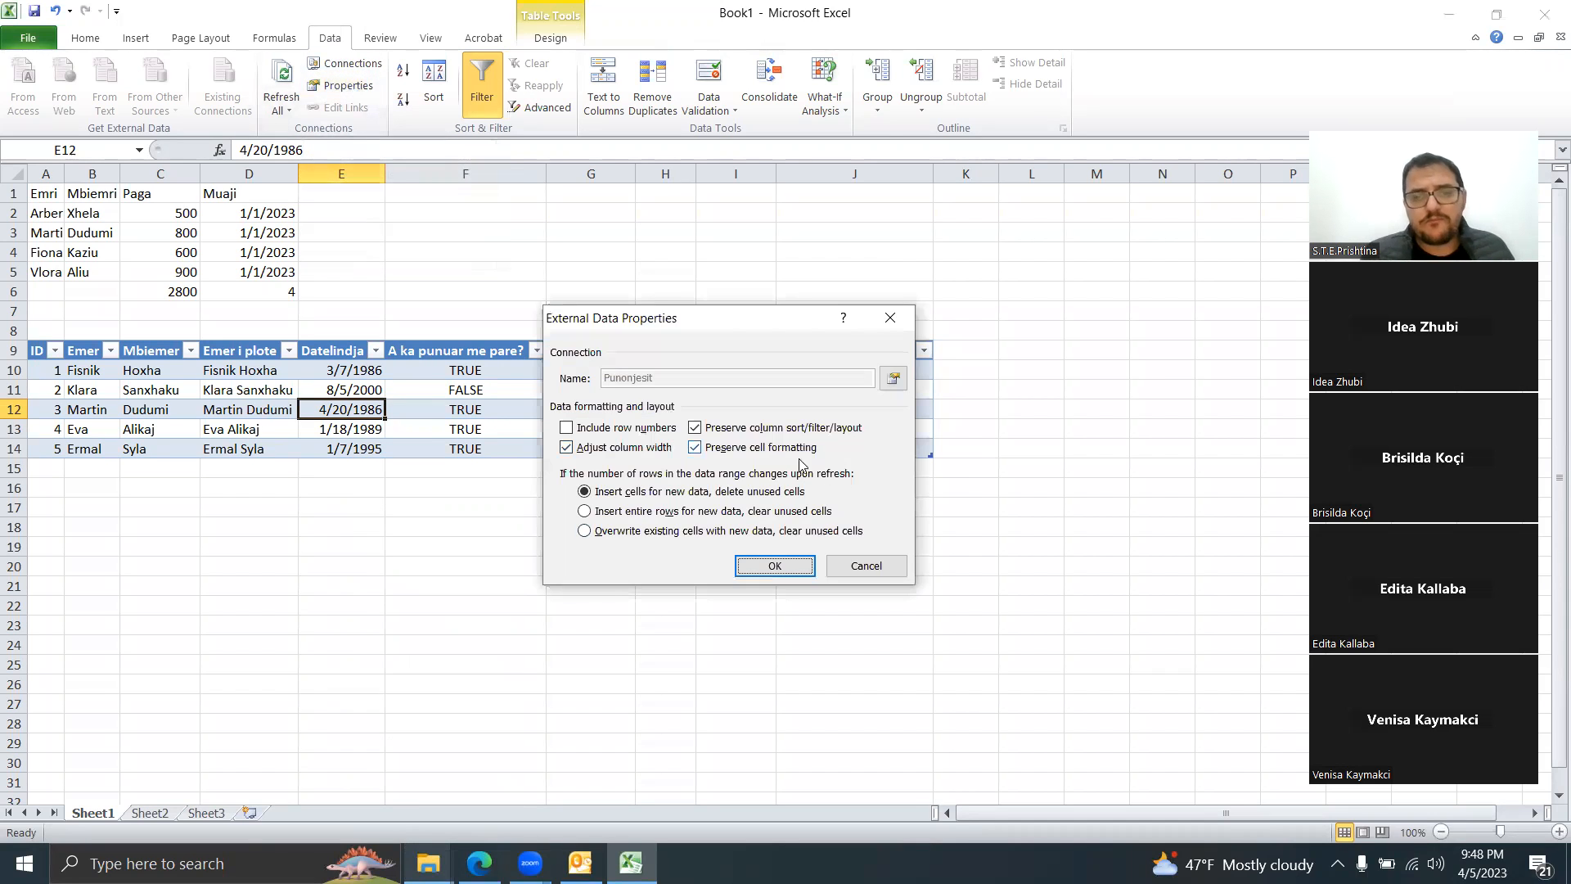
{"action": "left_click", "coordinate": [895, 380]}
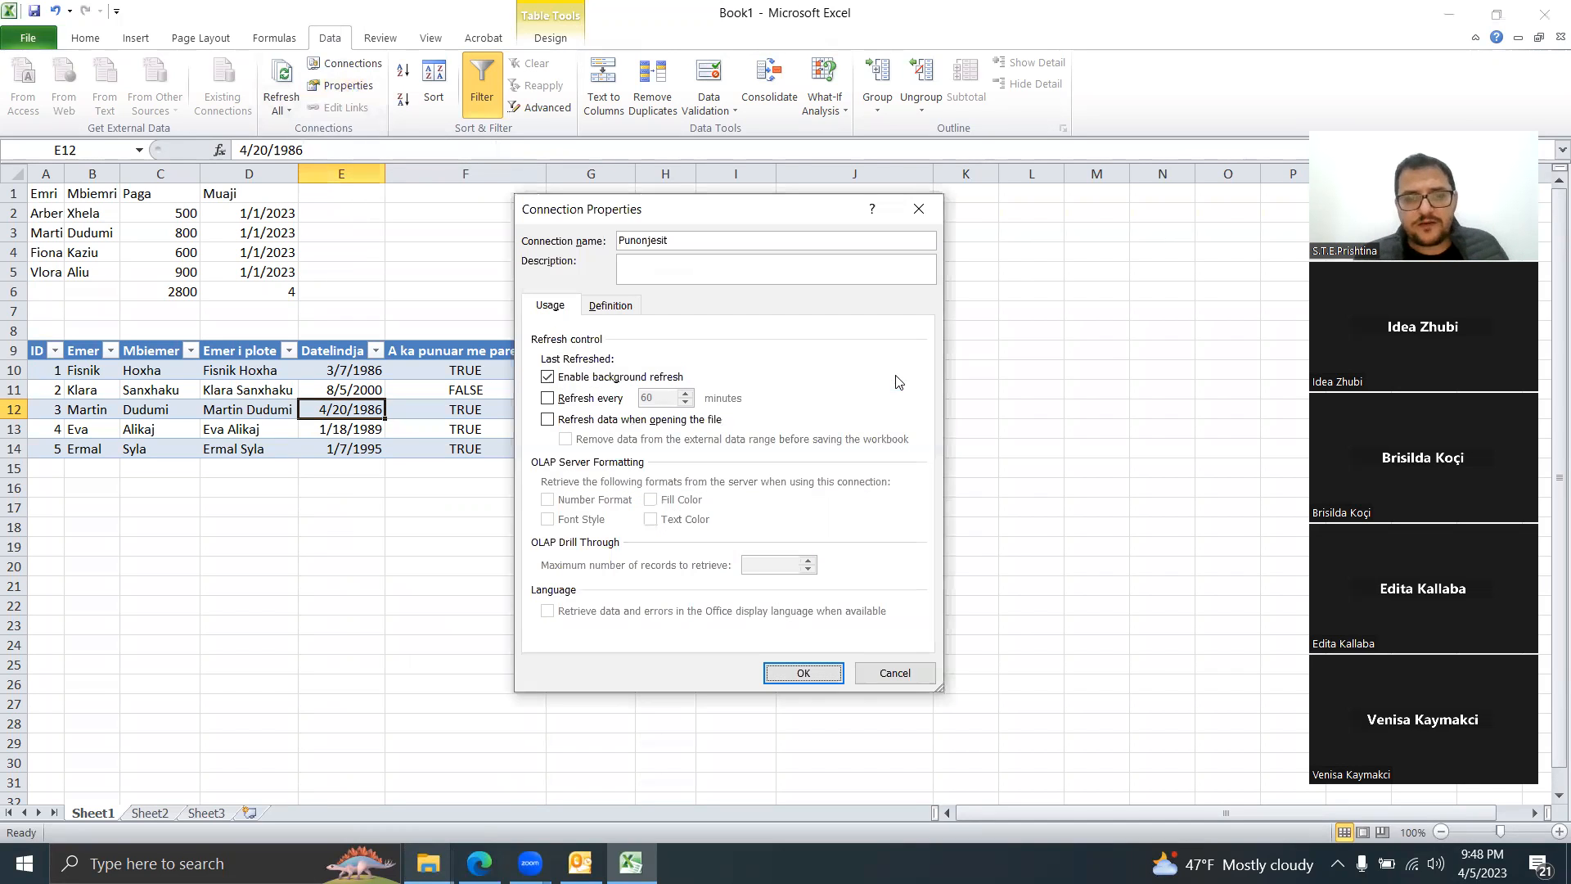
{"action": "left_click", "coordinate": [612, 309]}
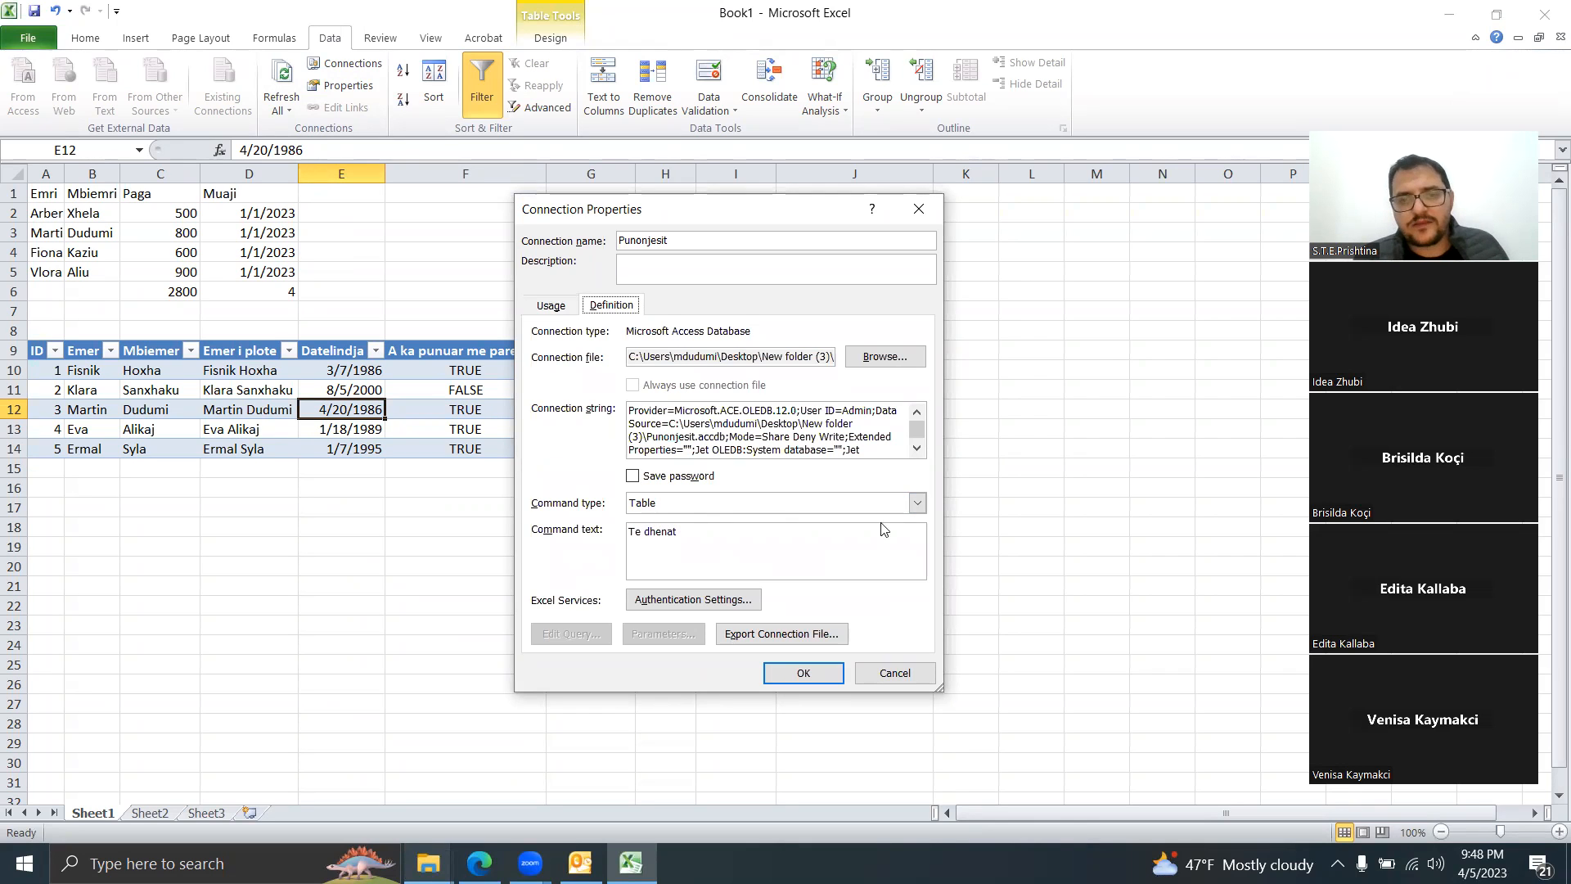
{"action": "left_click", "coordinate": [915, 504]}
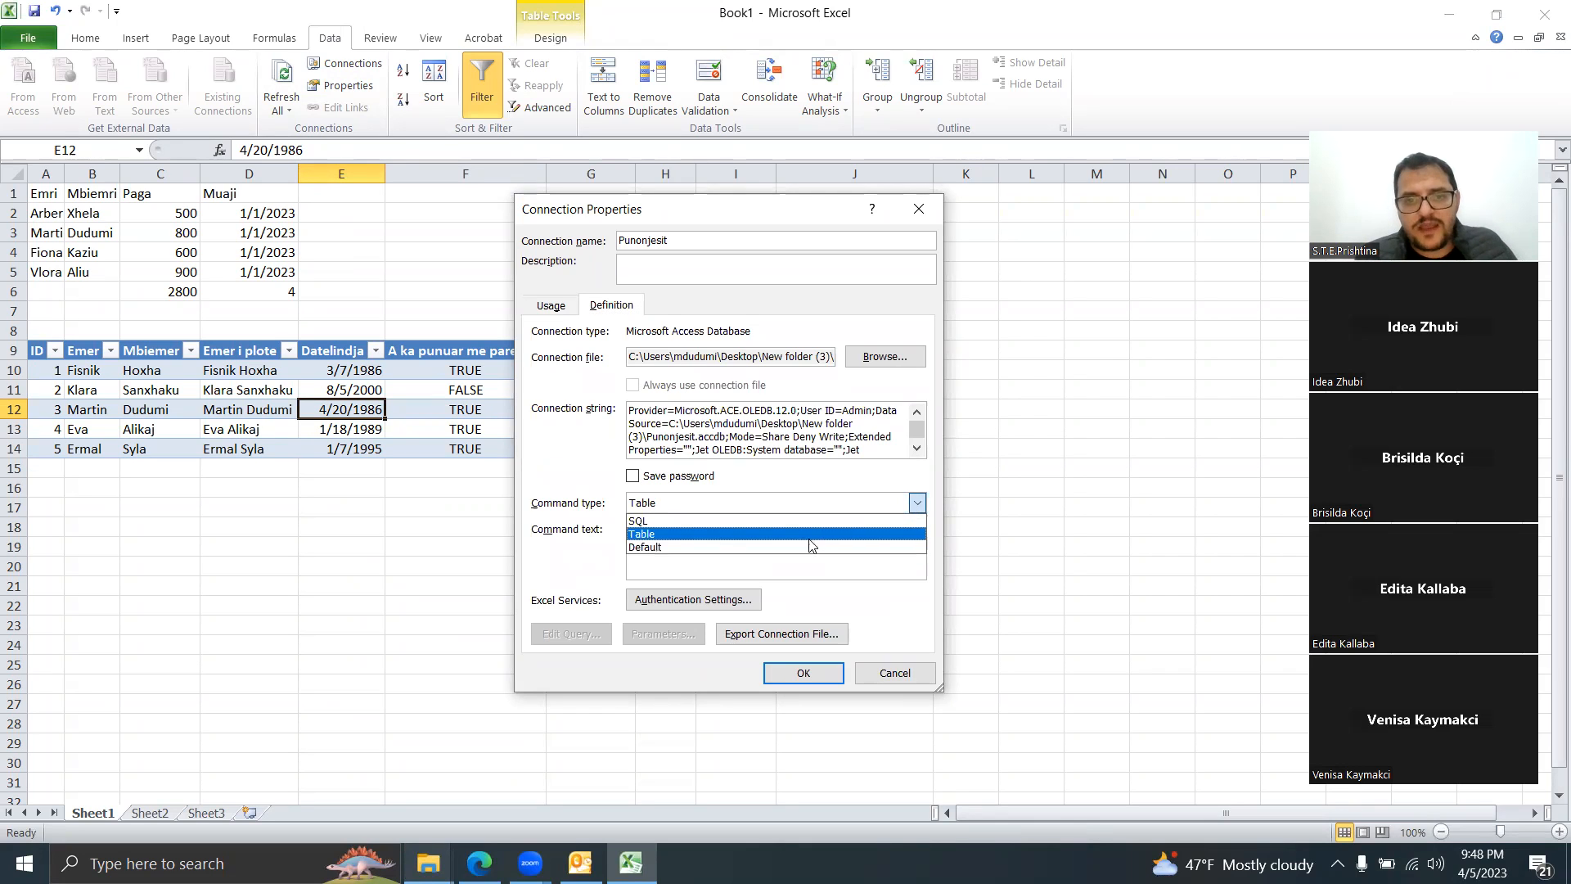
{"action": "left_click", "coordinate": [705, 521]}
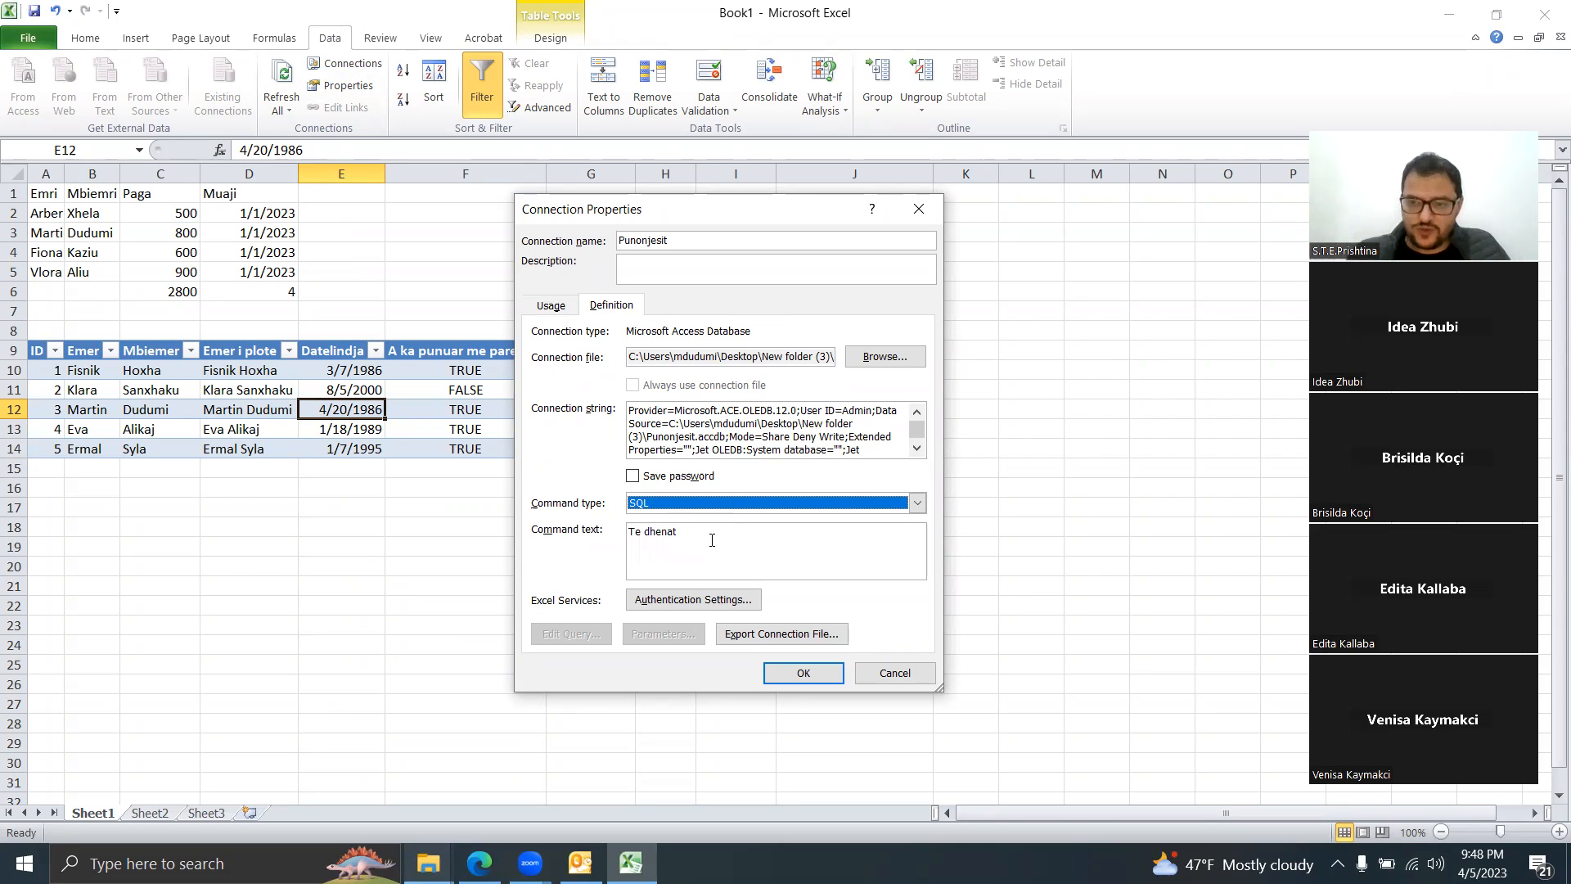
{"action": "left_click", "coordinate": [874, 674]}
{"action": "left_click", "coordinate": [864, 568]}
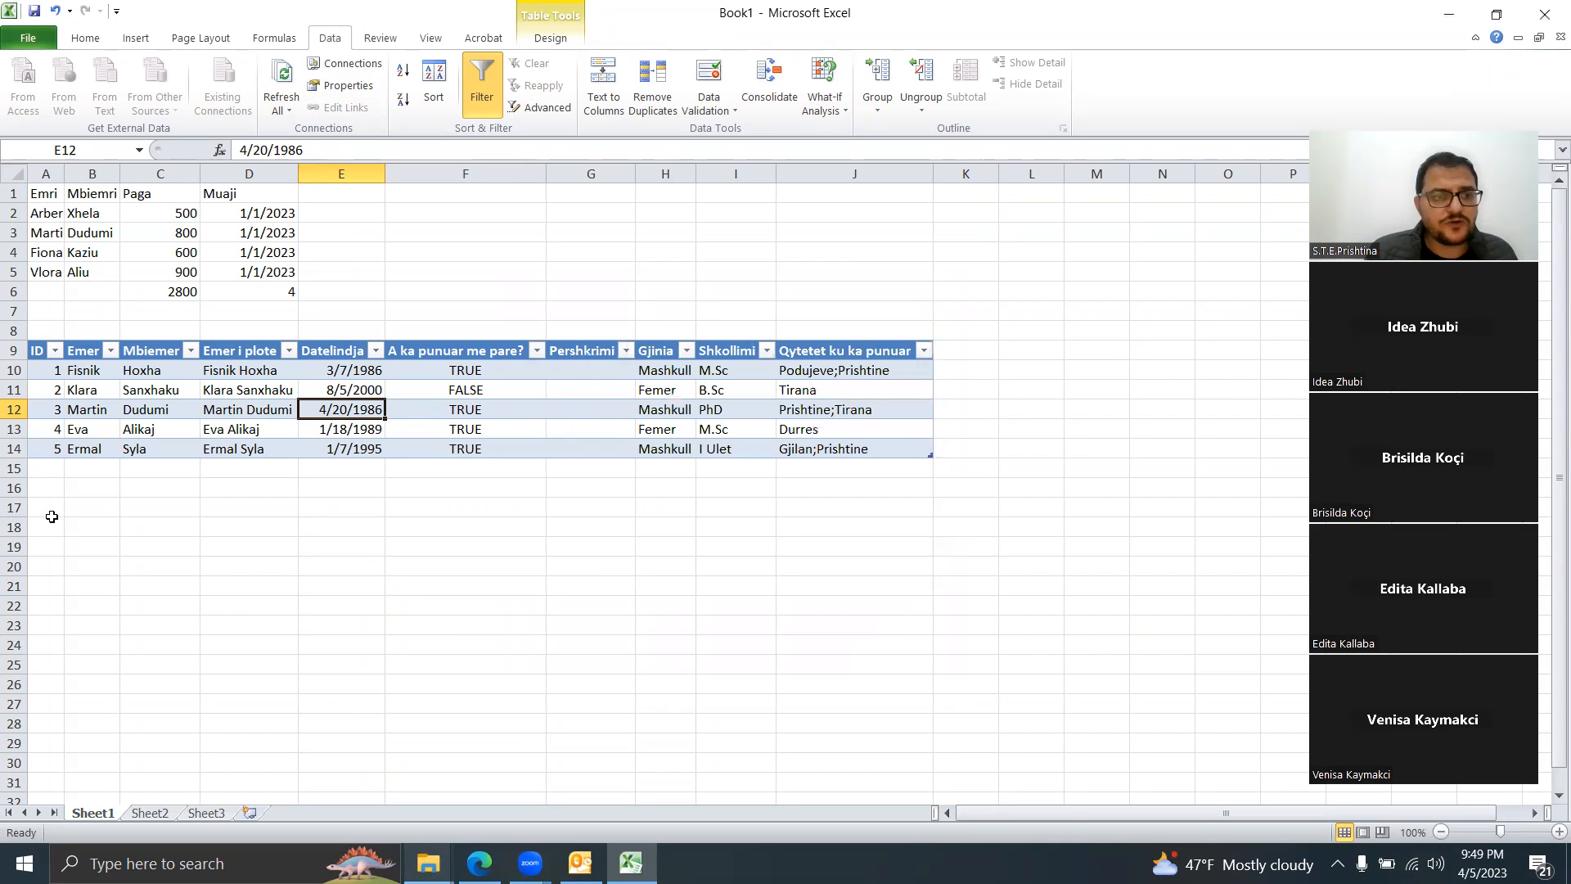
Step: From cell A17, start a Microsoft Query with MS Access Database as the source
{"action": "left_click", "coordinate": [50, 510]}
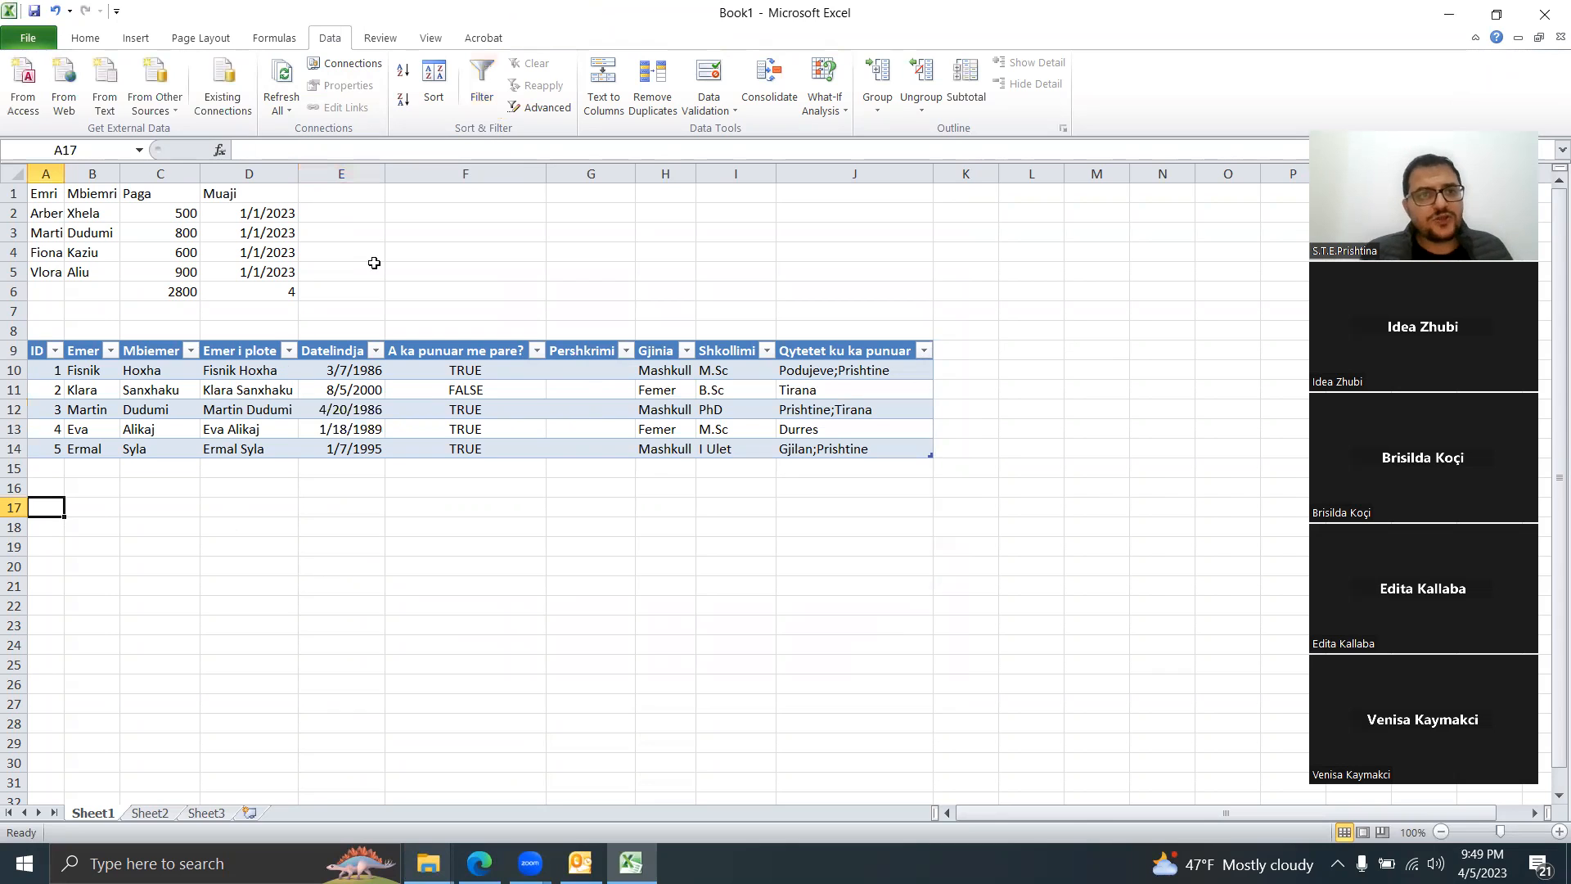
{"action": "left_click", "coordinate": [156, 105]}
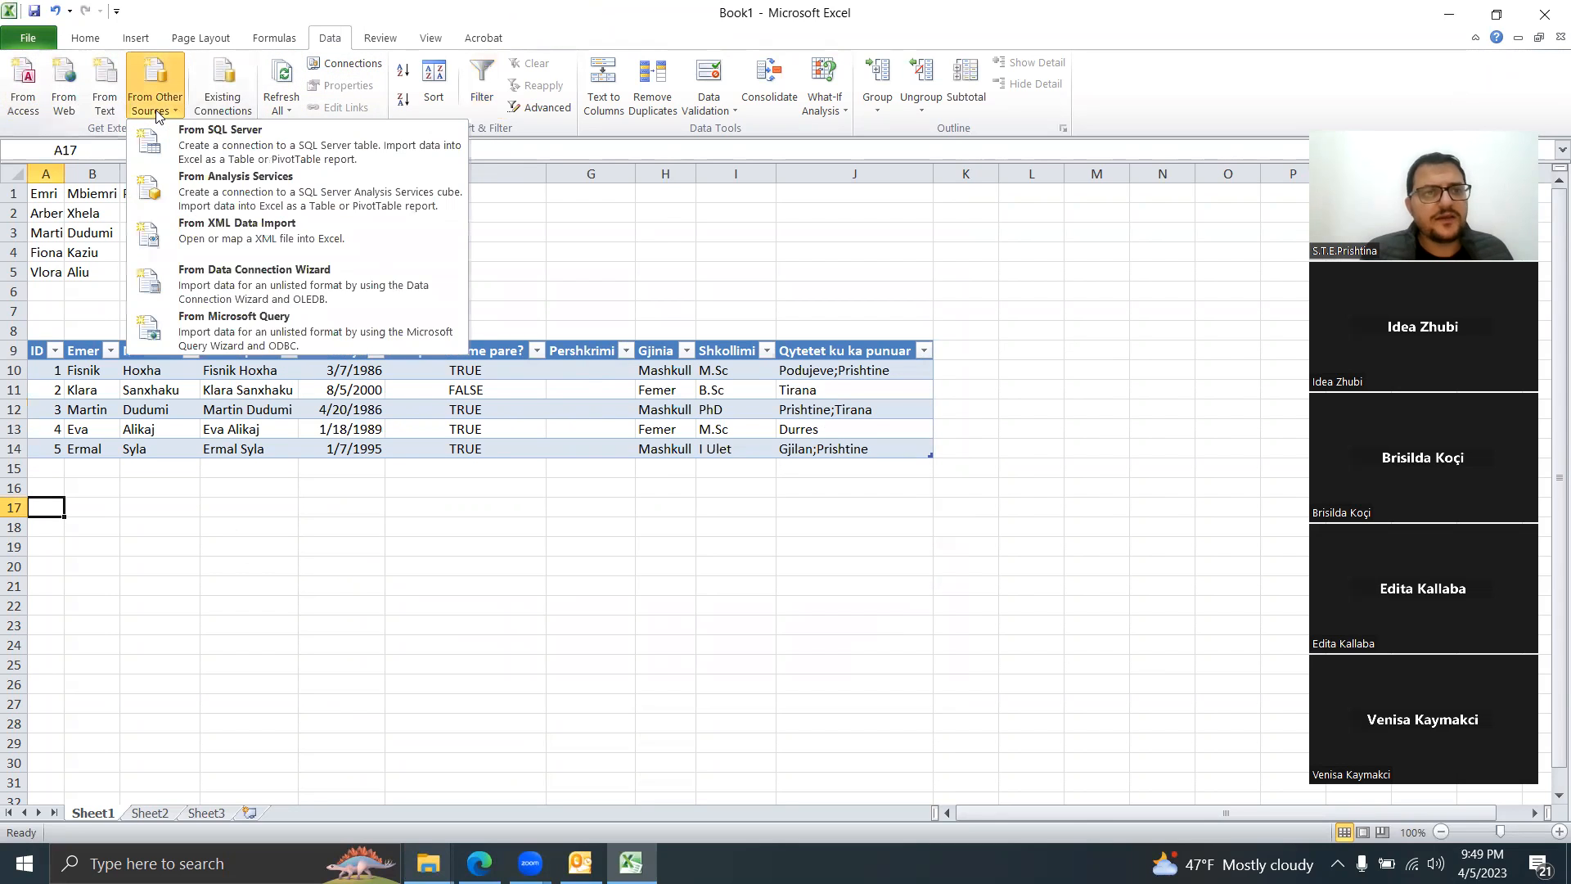
{"action": "left_click", "coordinate": [249, 327]}
{"action": "double_click", "coordinate": [620, 417]}
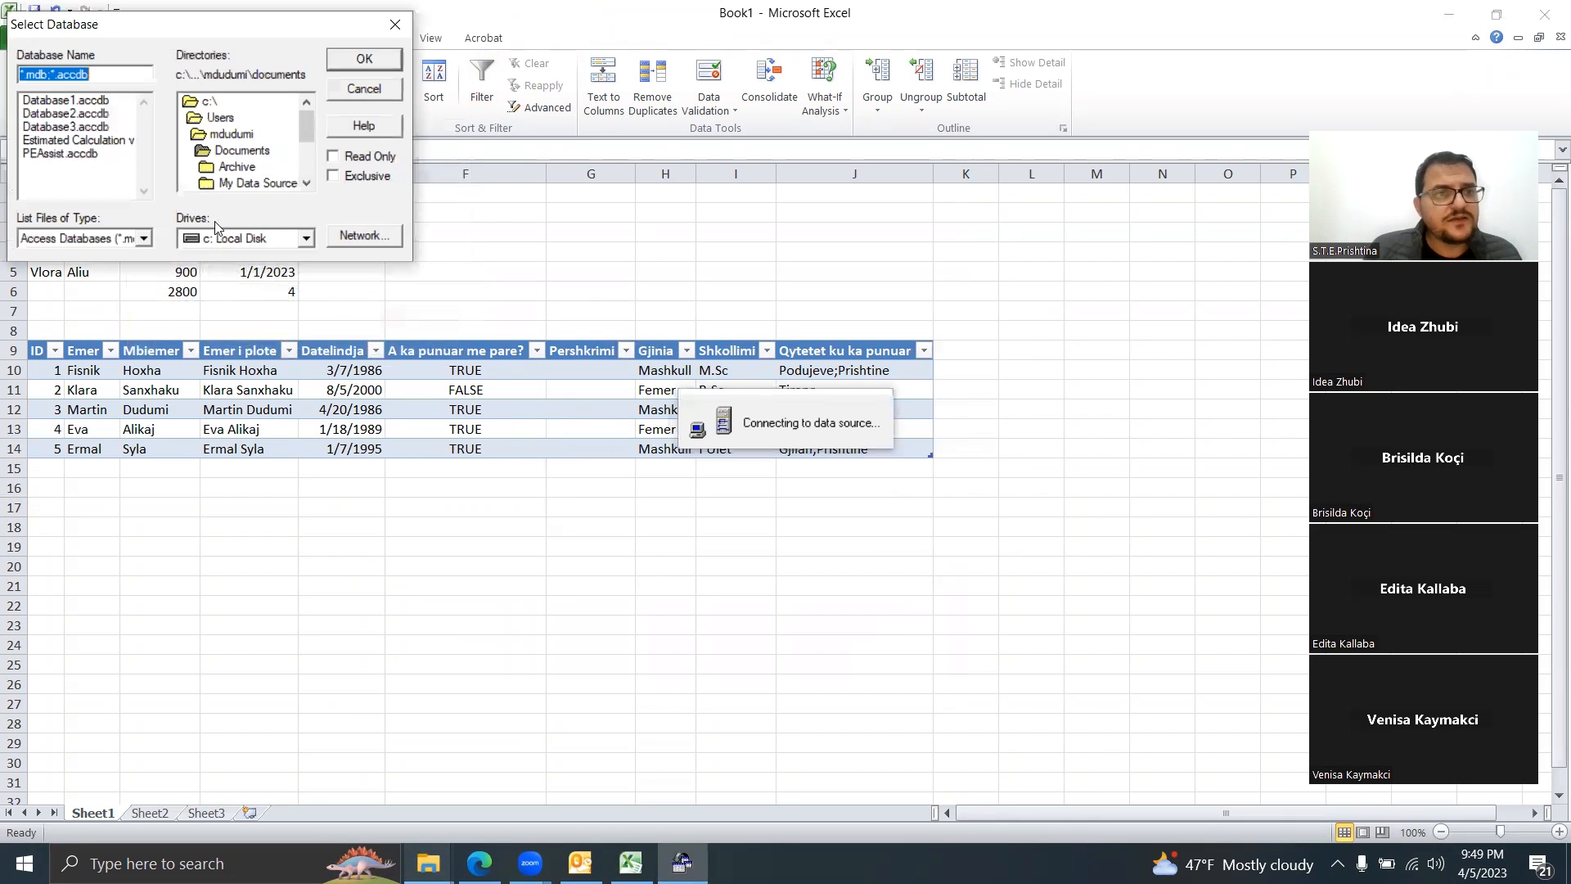
Step: Browse to Desktop\New folder (3) and select the Punonjesit.accdb database
{"action": "double_click", "coordinate": [214, 103]}
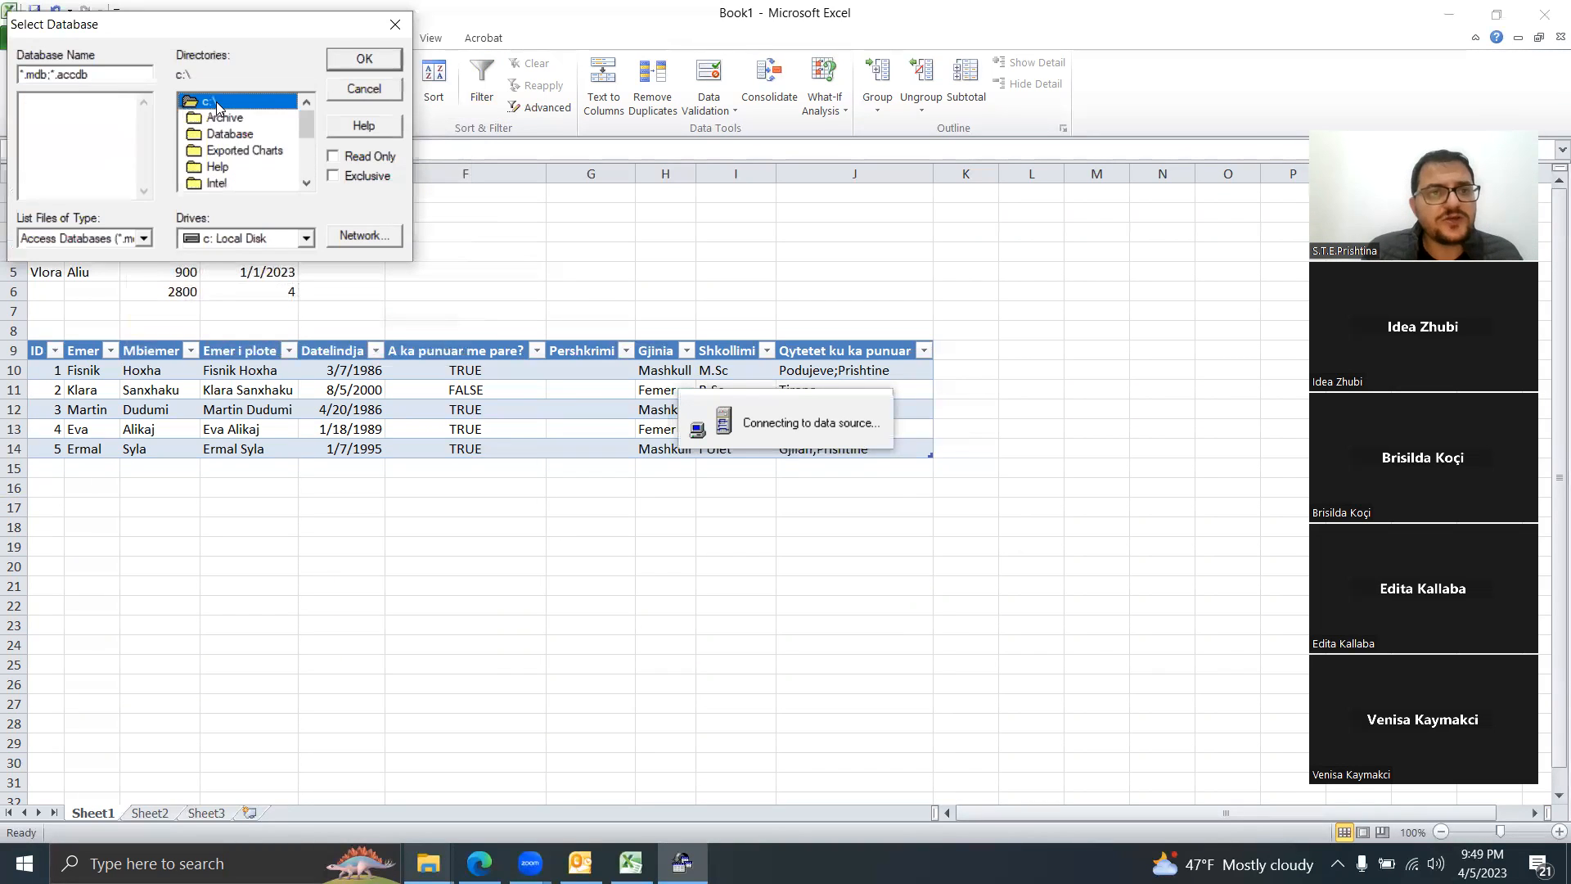
{"action": "left_click", "coordinate": [307, 184]}
{"action": "left_click_drag", "start_coordinate": [310, 189], "coordinate": [311, 190]}
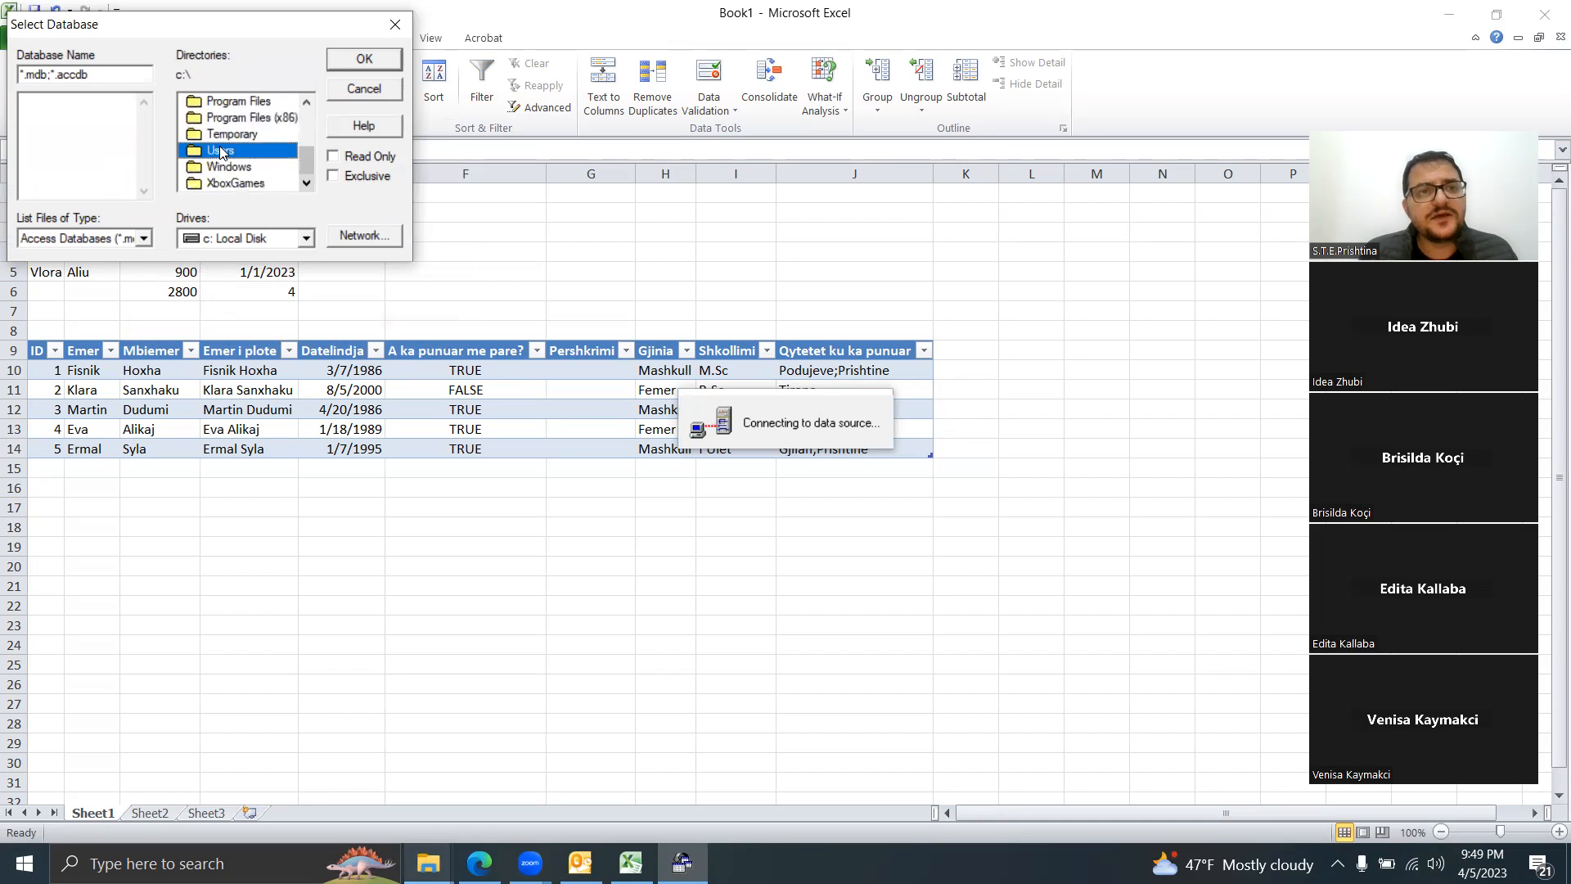
{"action": "double_click", "coordinate": [226, 151]}
{"action": "double_click", "coordinate": [251, 156]}
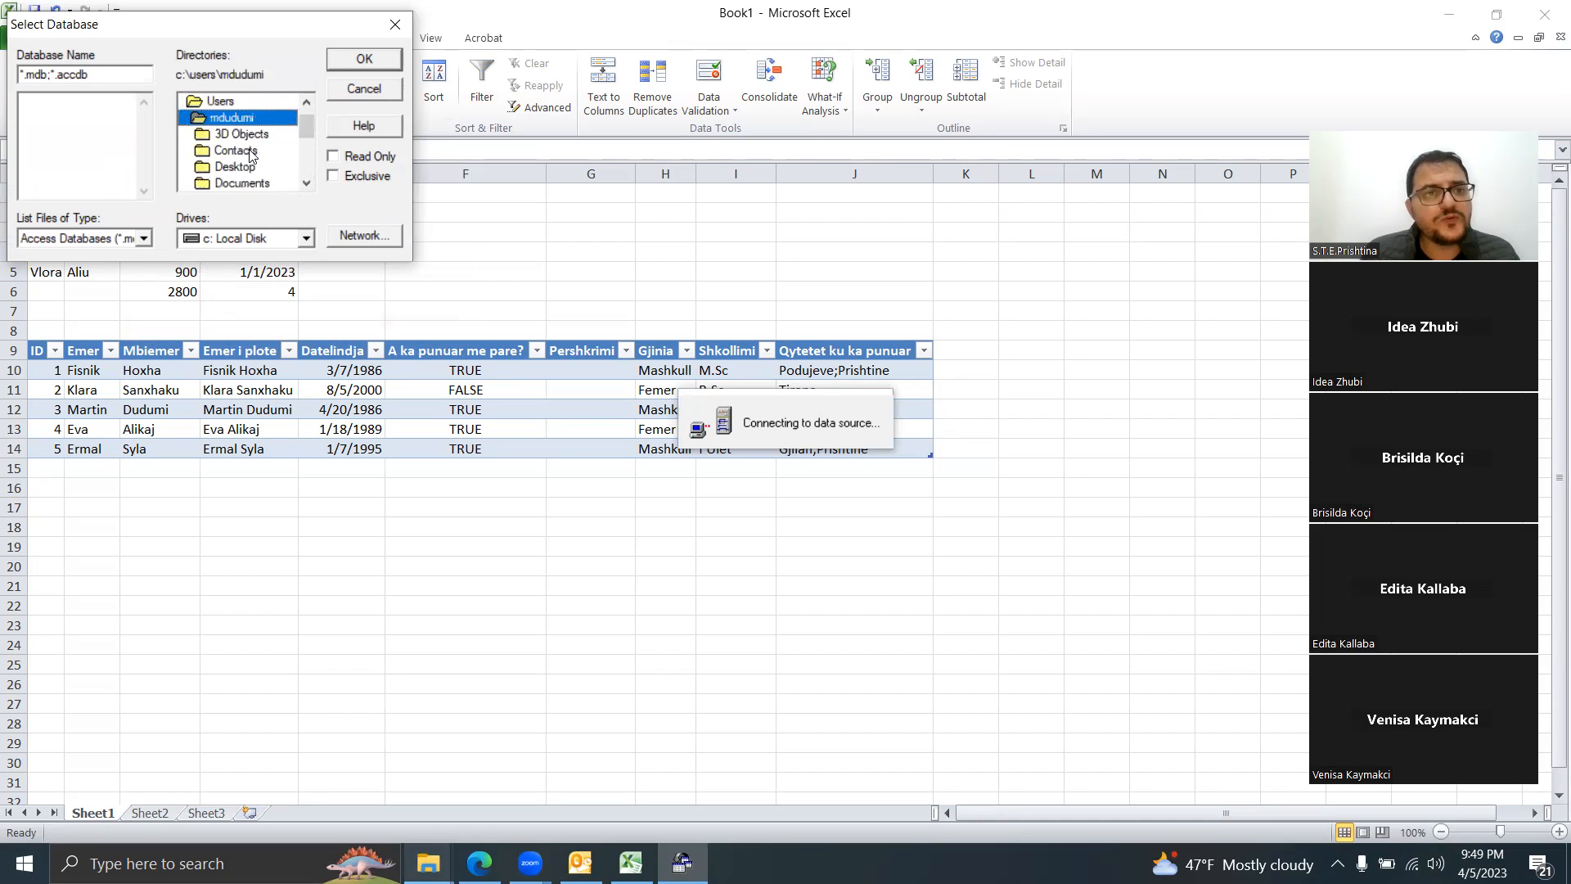
{"action": "left_click", "coordinate": [255, 168]}
{"action": "double_click", "coordinate": [255, 169]}
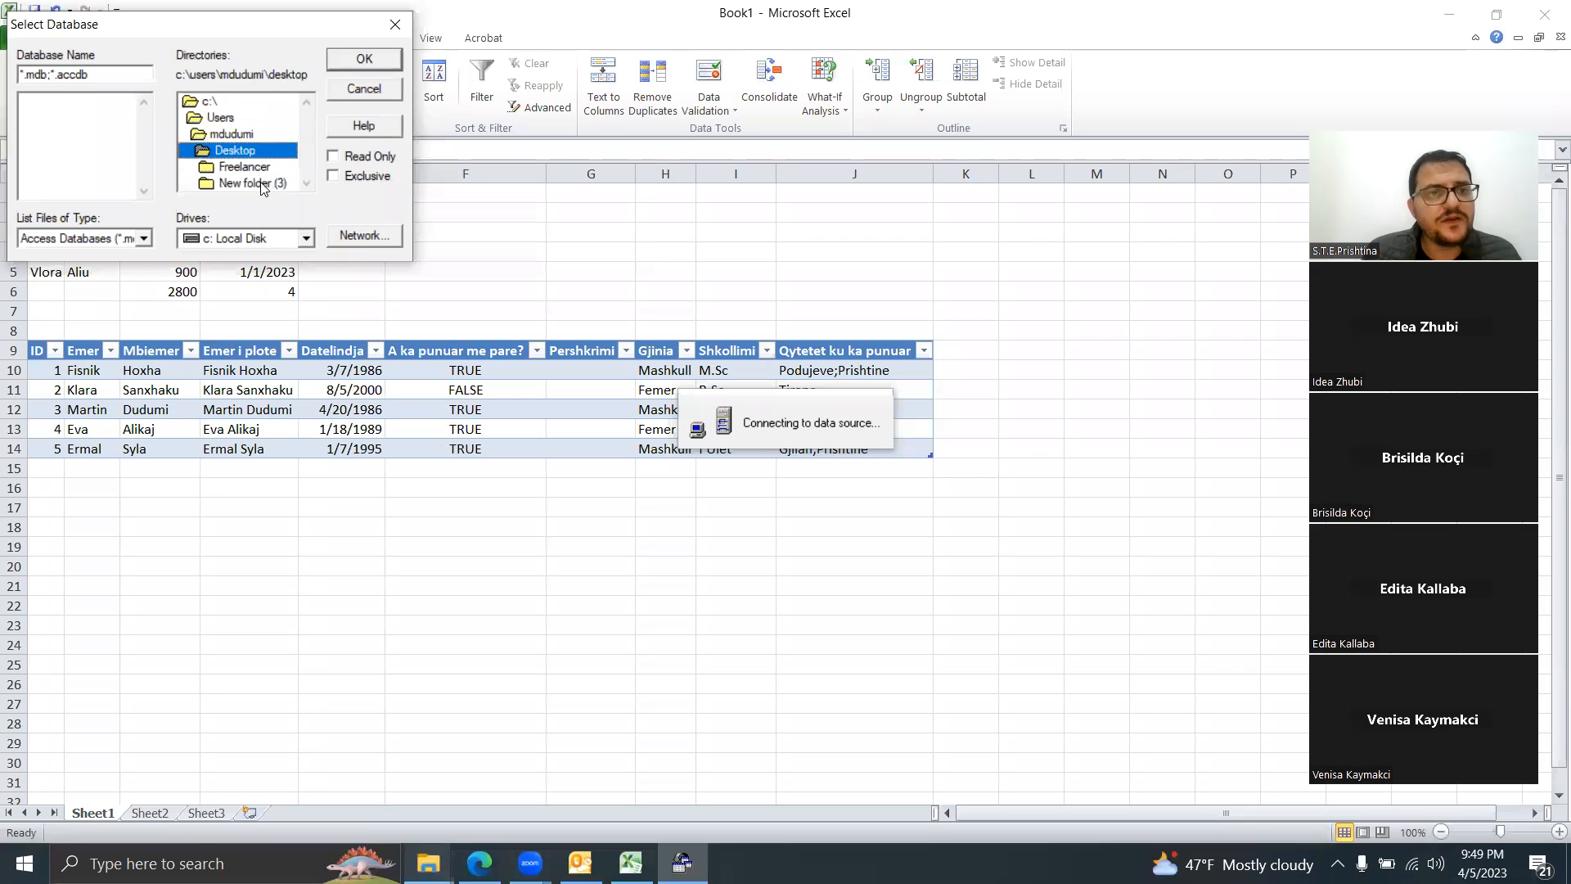
{"action": "double_click", "coordinate": [262, 183]}
{"action": "left_click", "coordinate": [69, 99]}
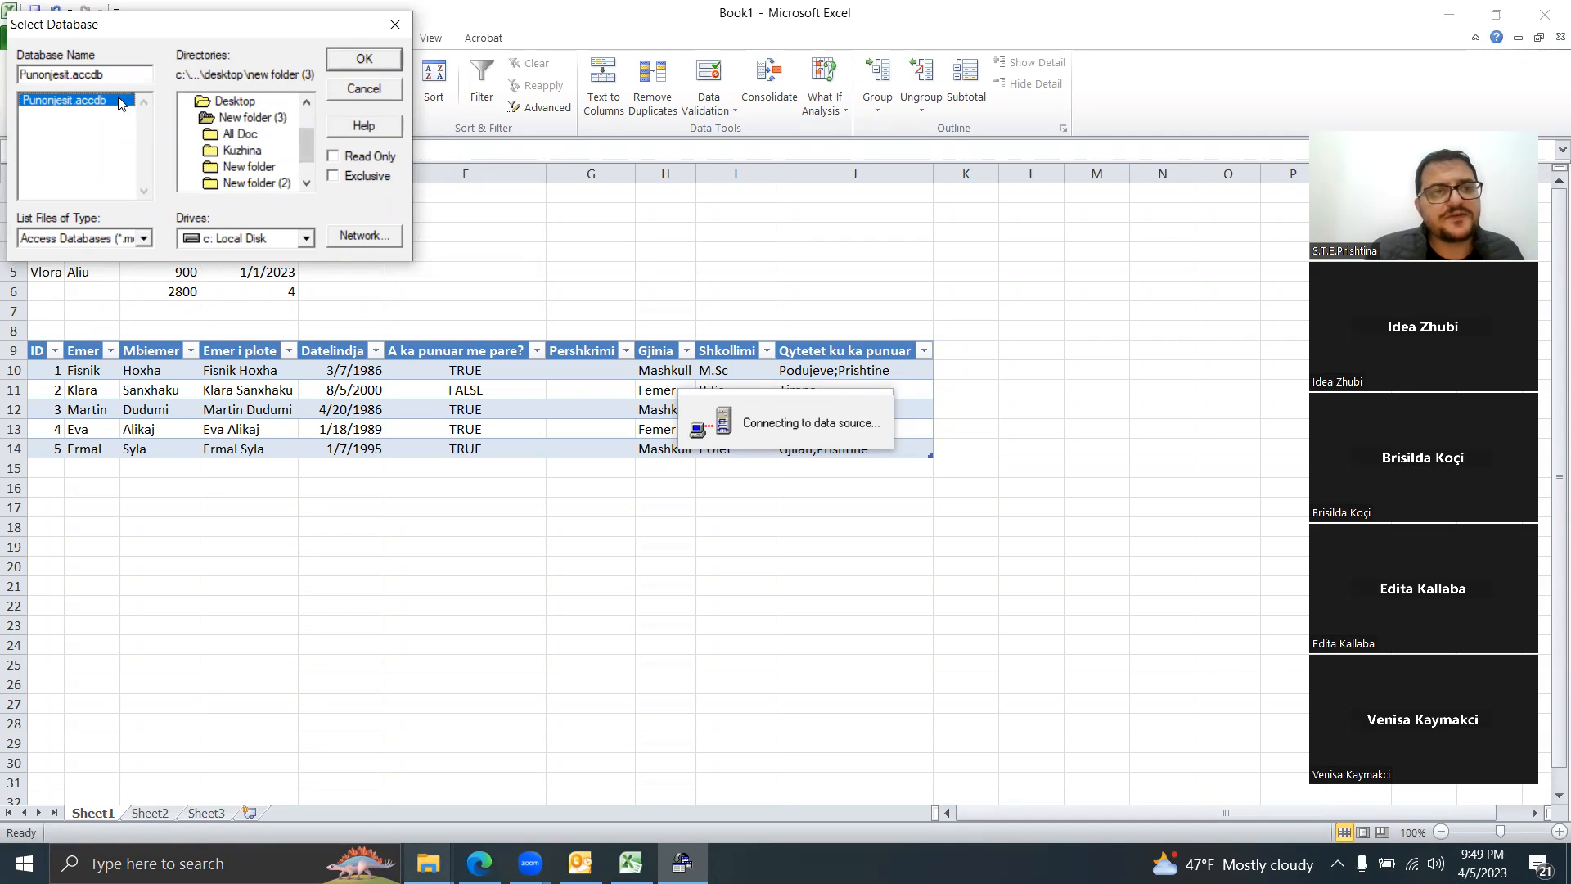
{"action": "left_click", "coordinate": [380, 64]}
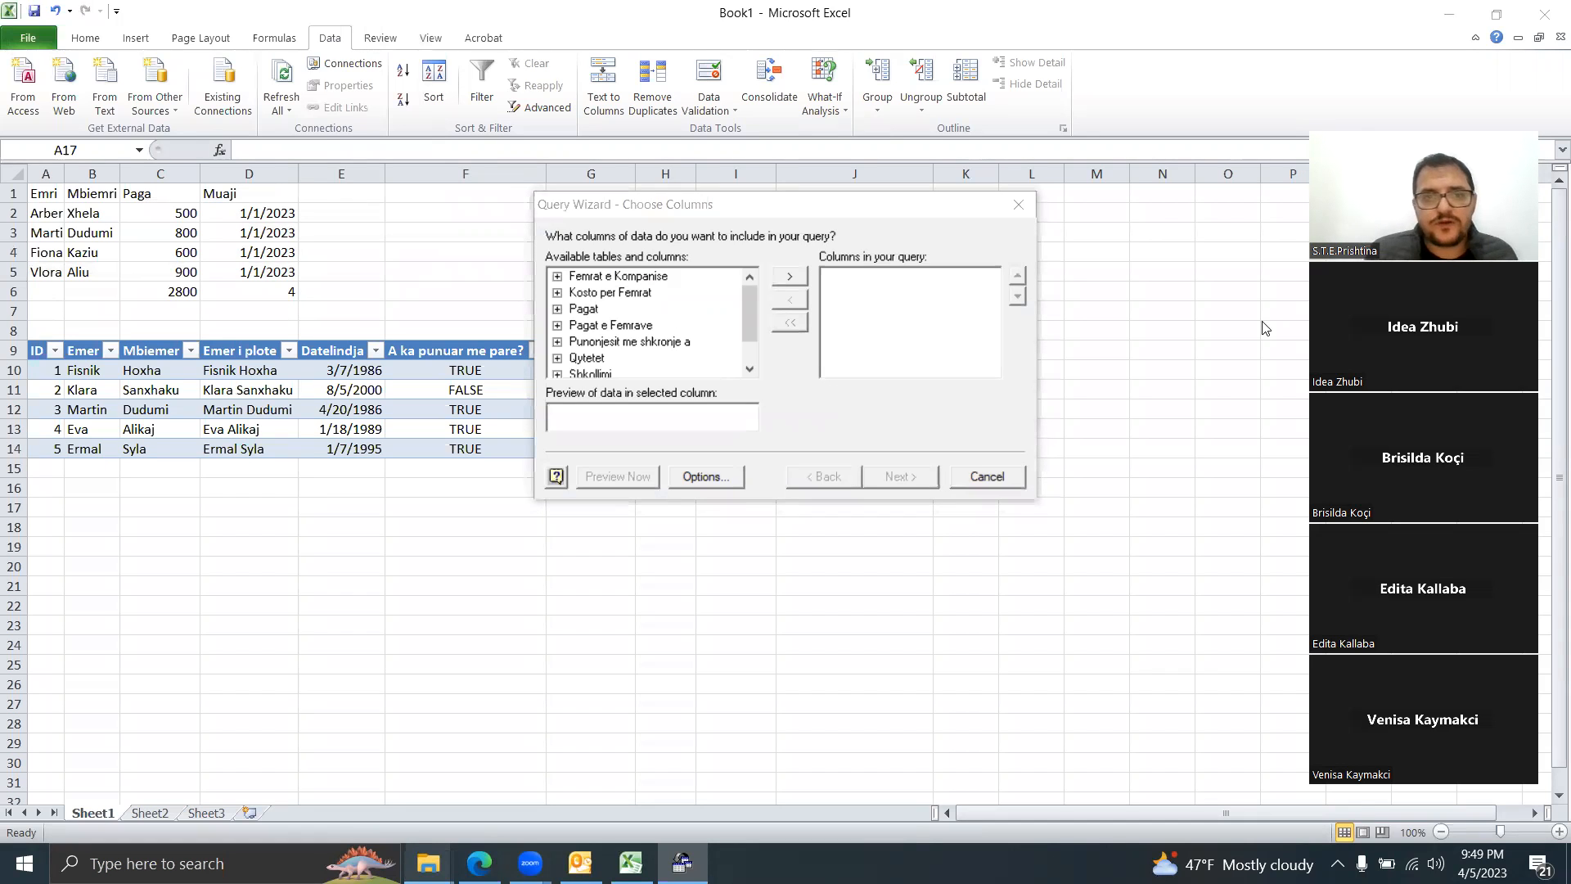
Step: Add Emer i plote, Datelindja, A ka punuar me pare?, Pershkrimi, Gjinia and Shkollimi, then continue
{"action": "left_click_drag", "start_coordinate": [744, 303], "coordinate": [748, 318]}
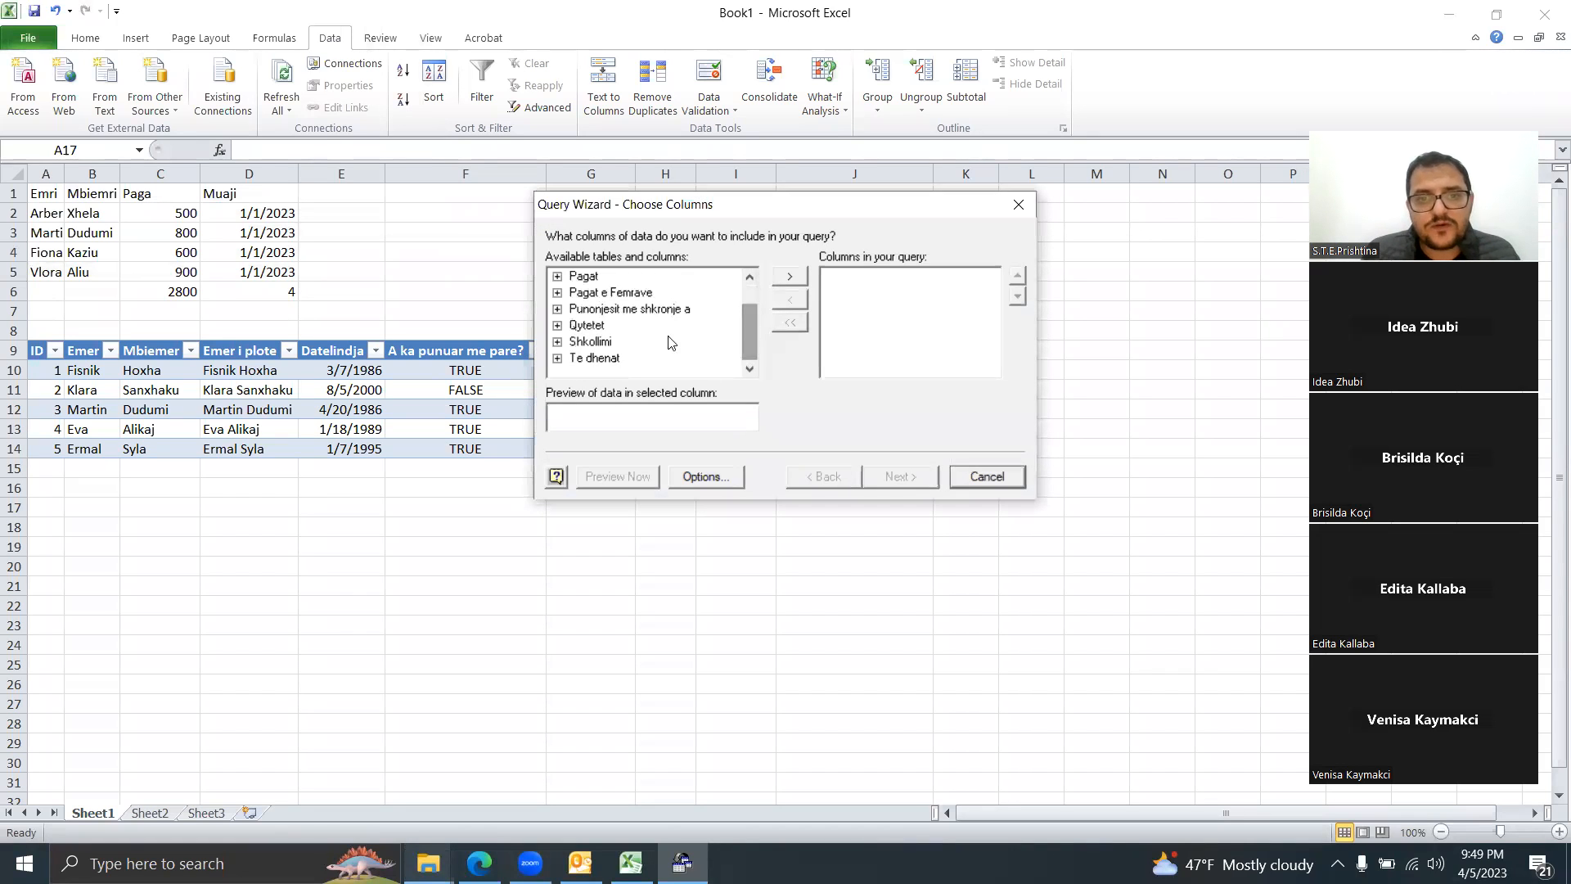
{"action": "left_click", "coordinate": [557, 358]}
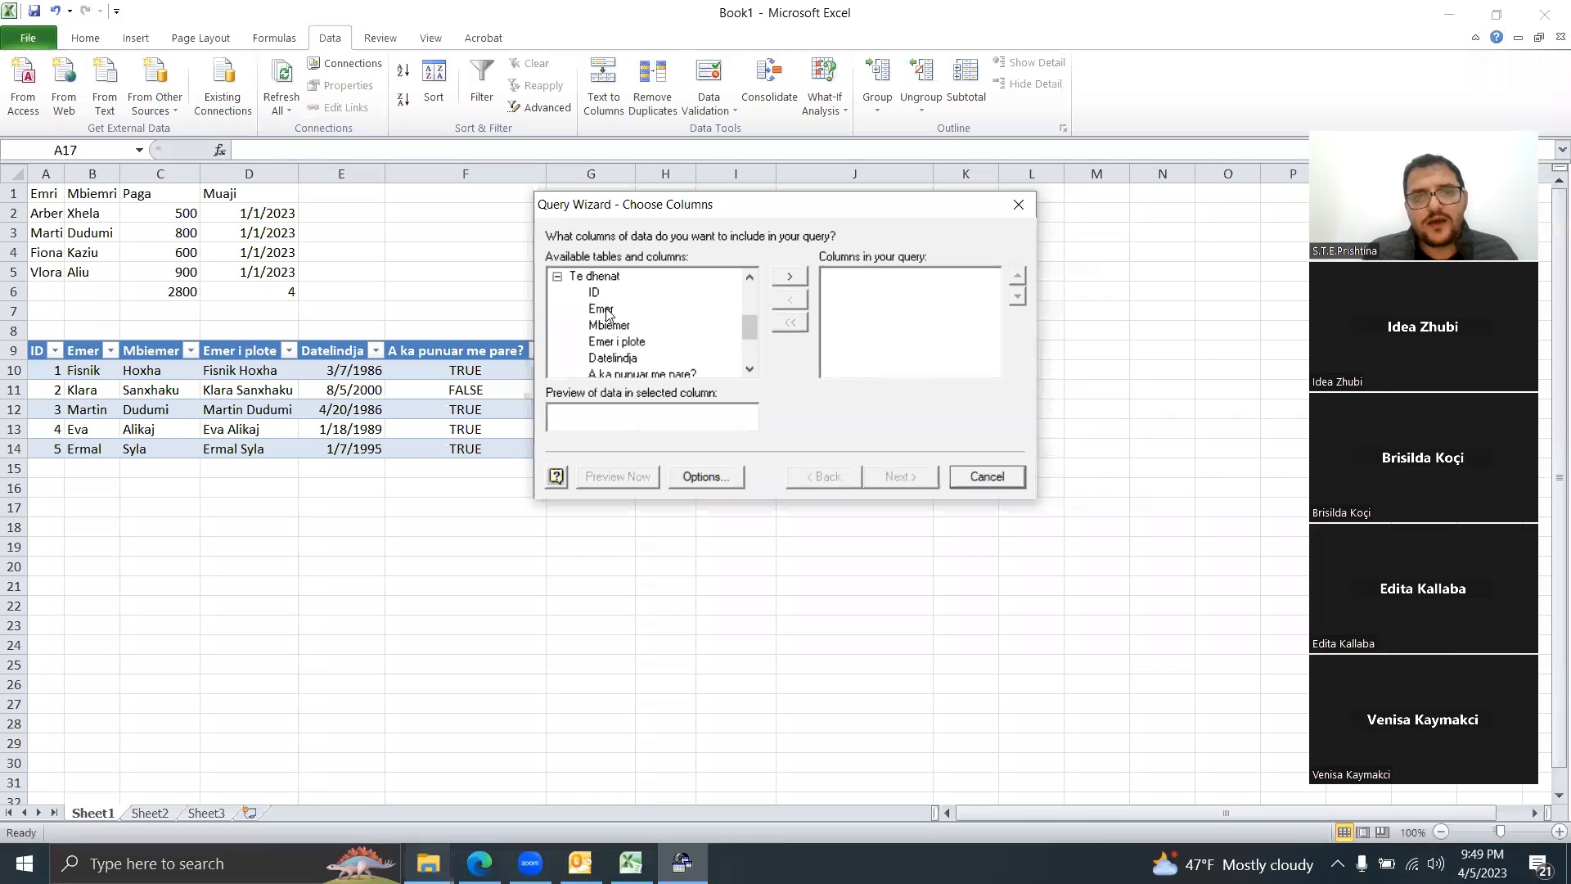
{"action": "double_click", "coordinate": [610, 342]}
{"action": "double_click", "coordinate": [616, 342]}
{"action": "double_click", "coordinate": [616, 342]}
{"action": "double_click", "coordinate": [616, 342]}
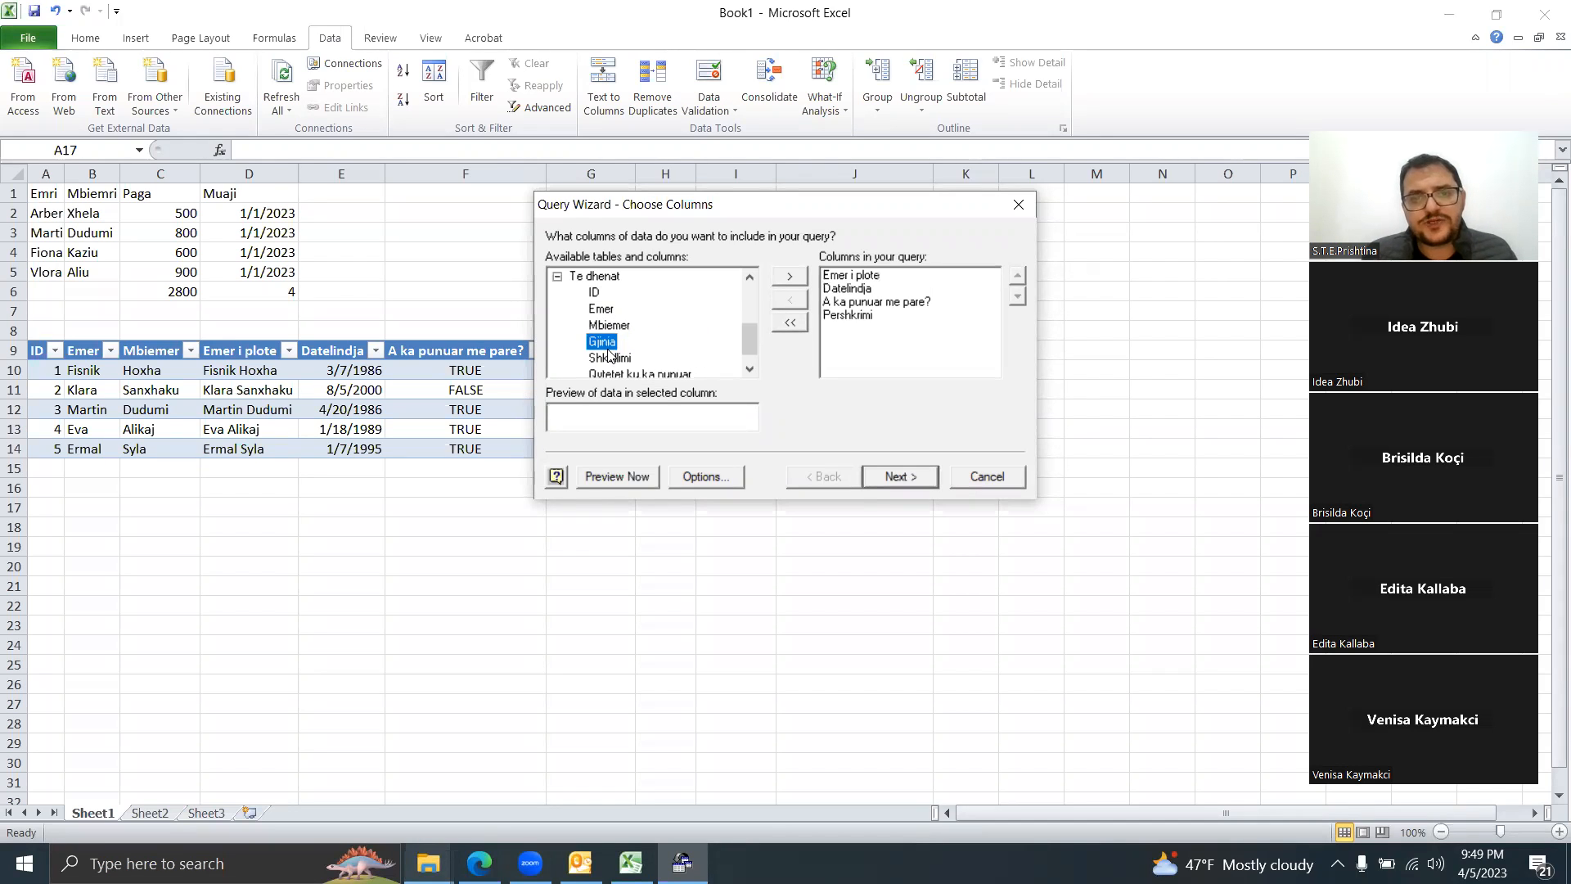
{"action": "double_click", "coordinate": [612, 342]}
{"action": "double_click", "coordinate": [610, 344]}
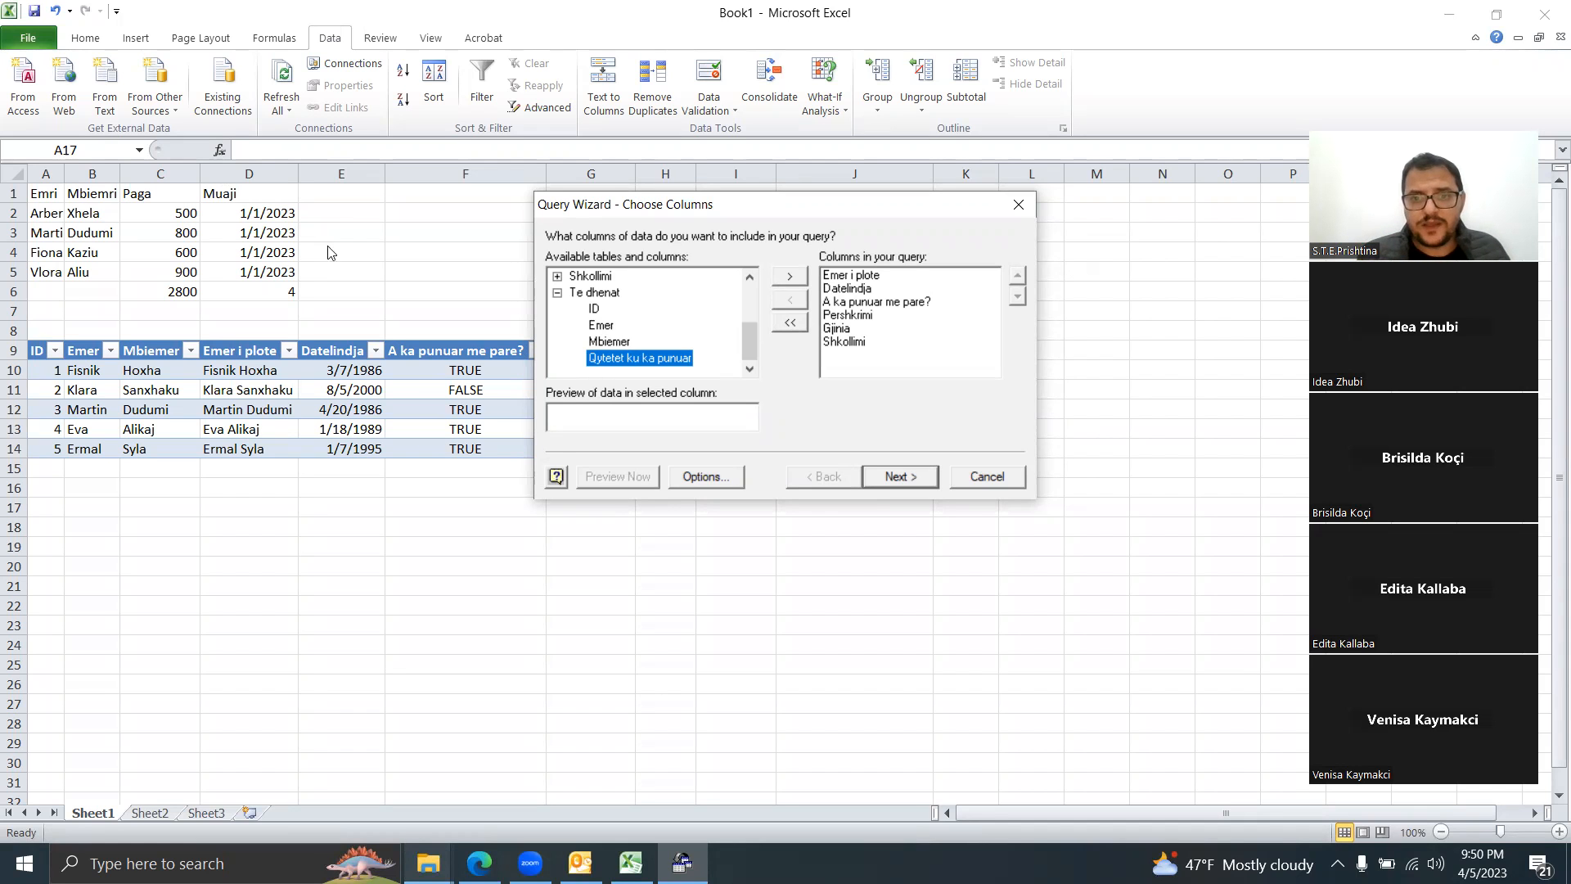
{"action": "left_click", "coordinate": [892, 483]}
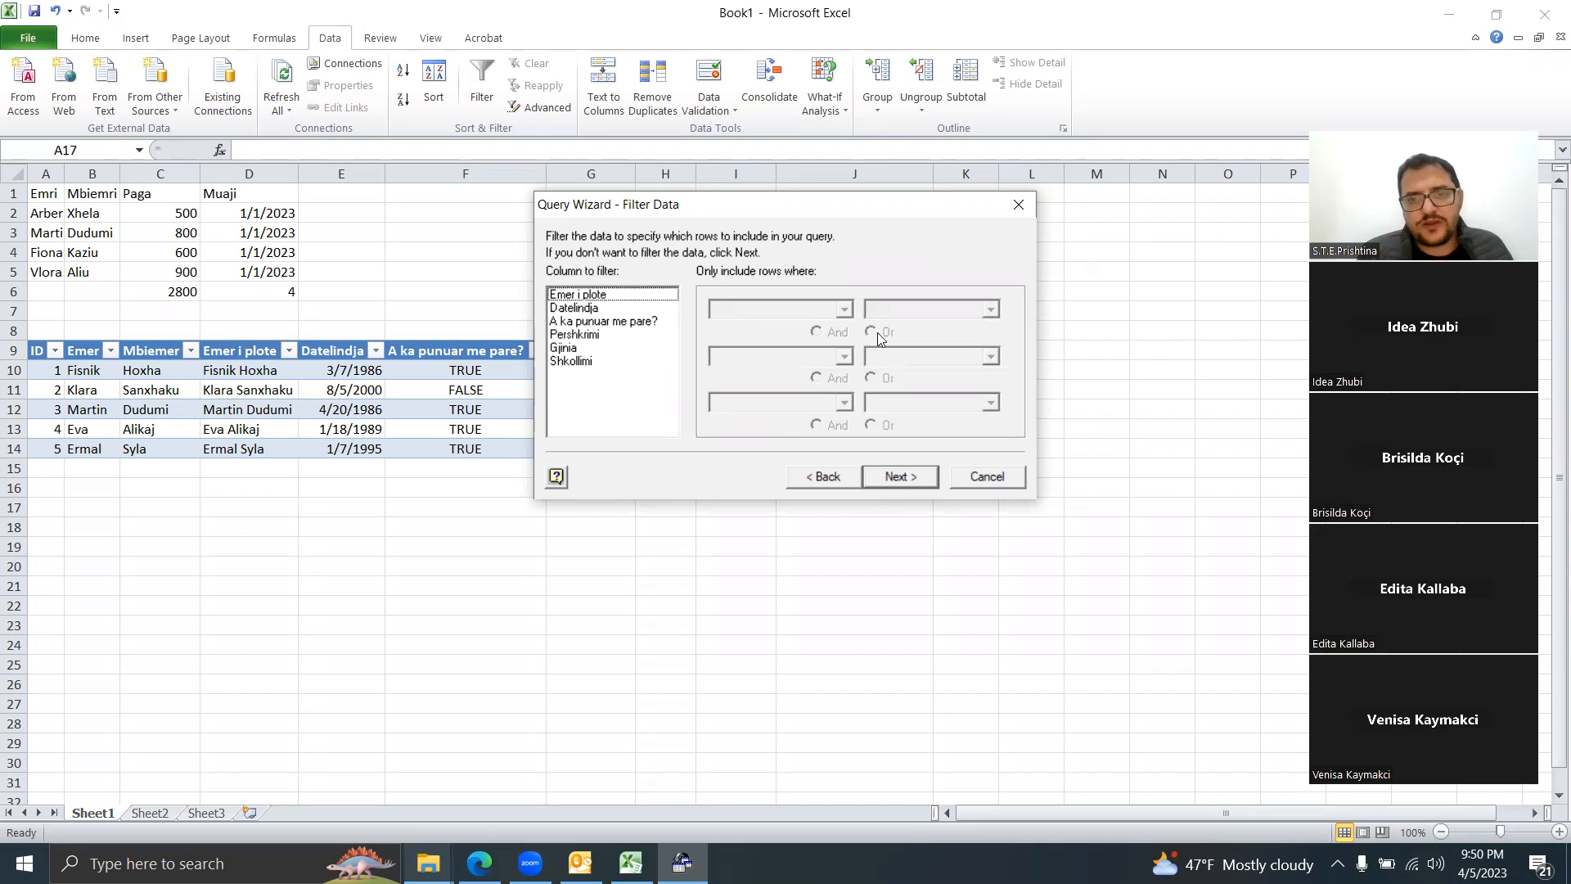
{"action": "left_click", "coordinate": [902, 480]}
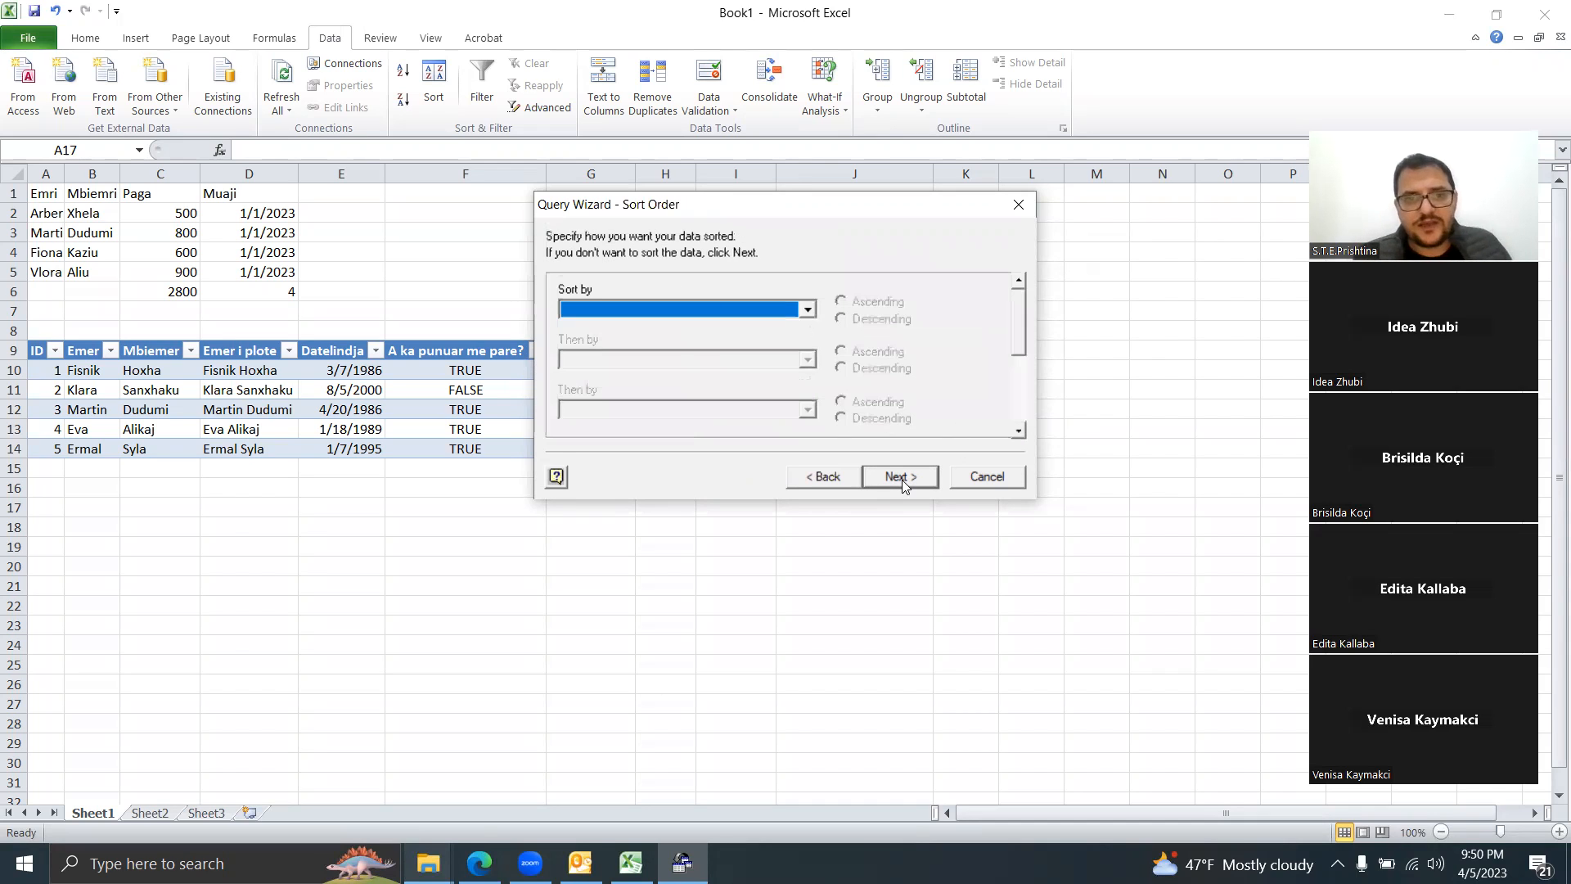
{"action": "left_click", "coordinate": [902, 480]}
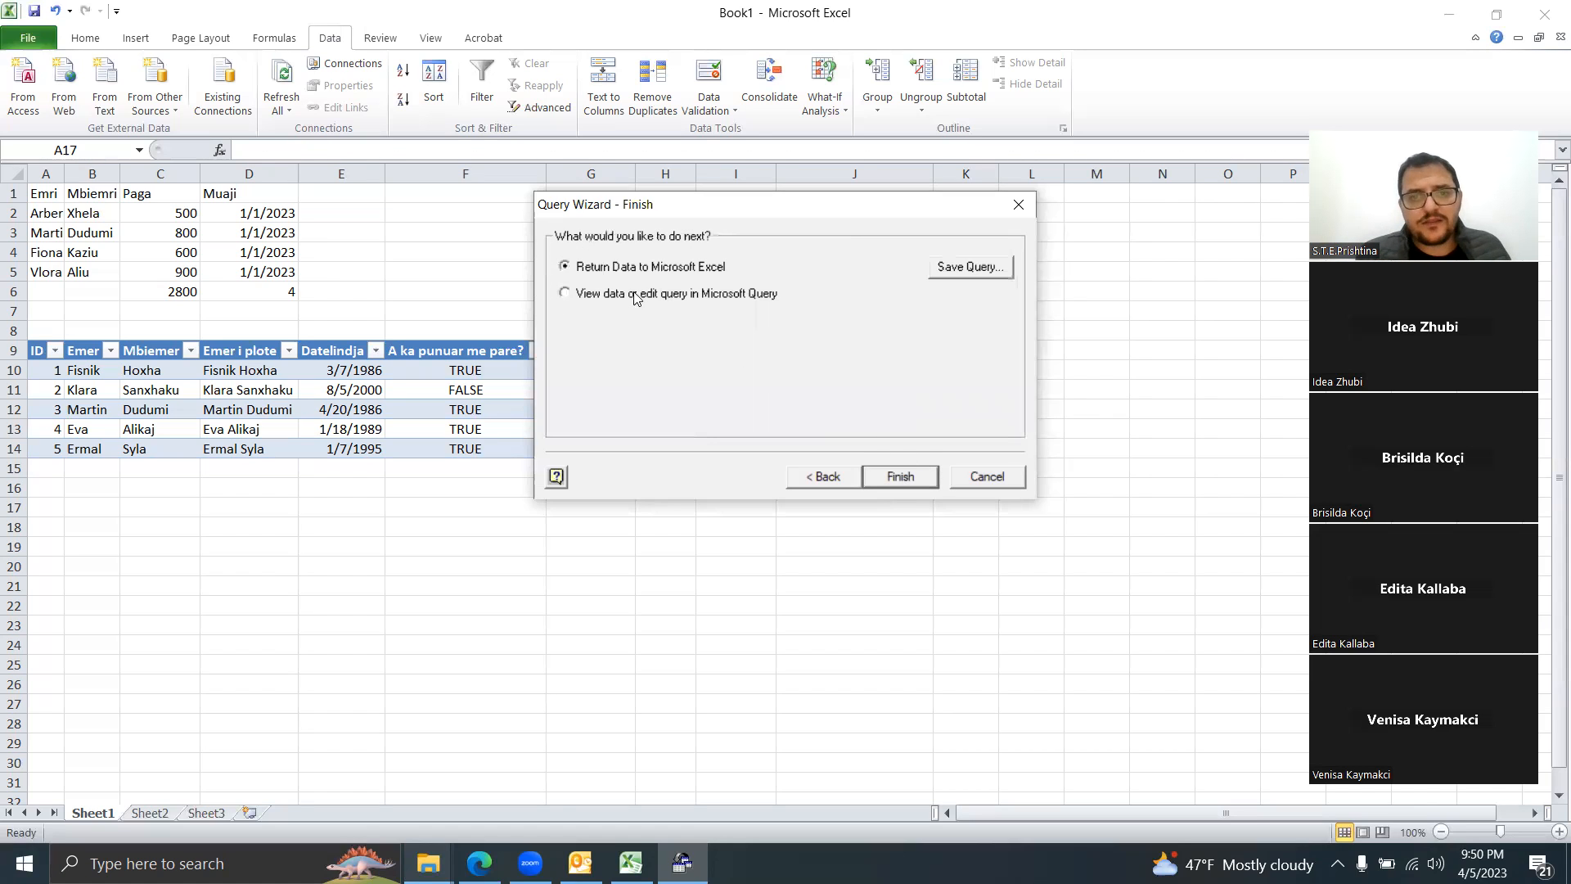
{"action": "left_click", "coordinate": [578, 296]}
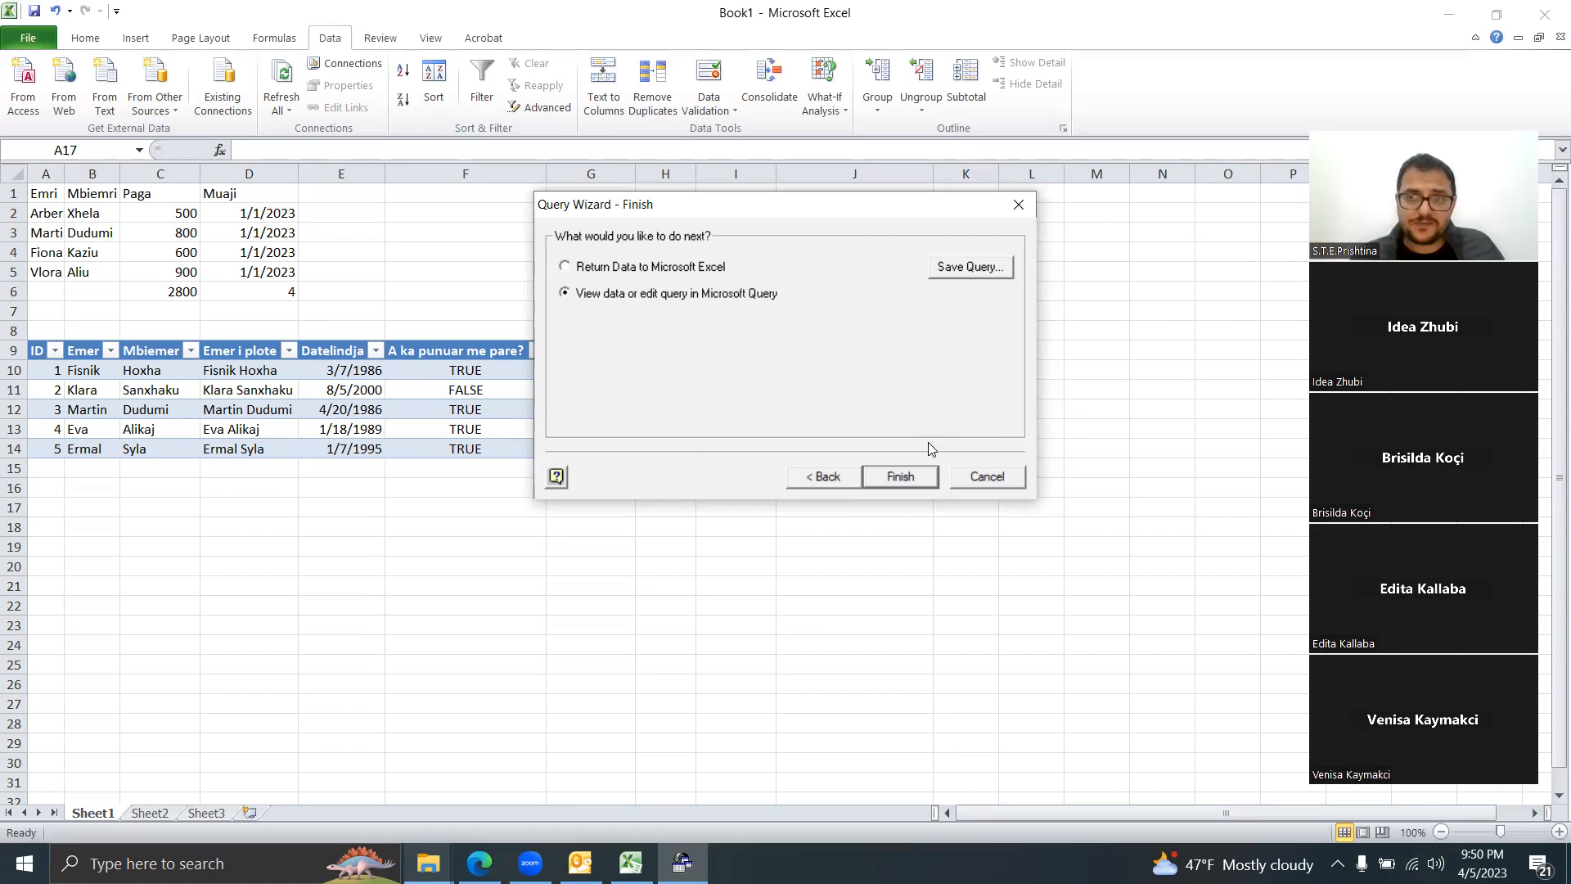
{"action": "left_click", "coordinate": [907, 482]}
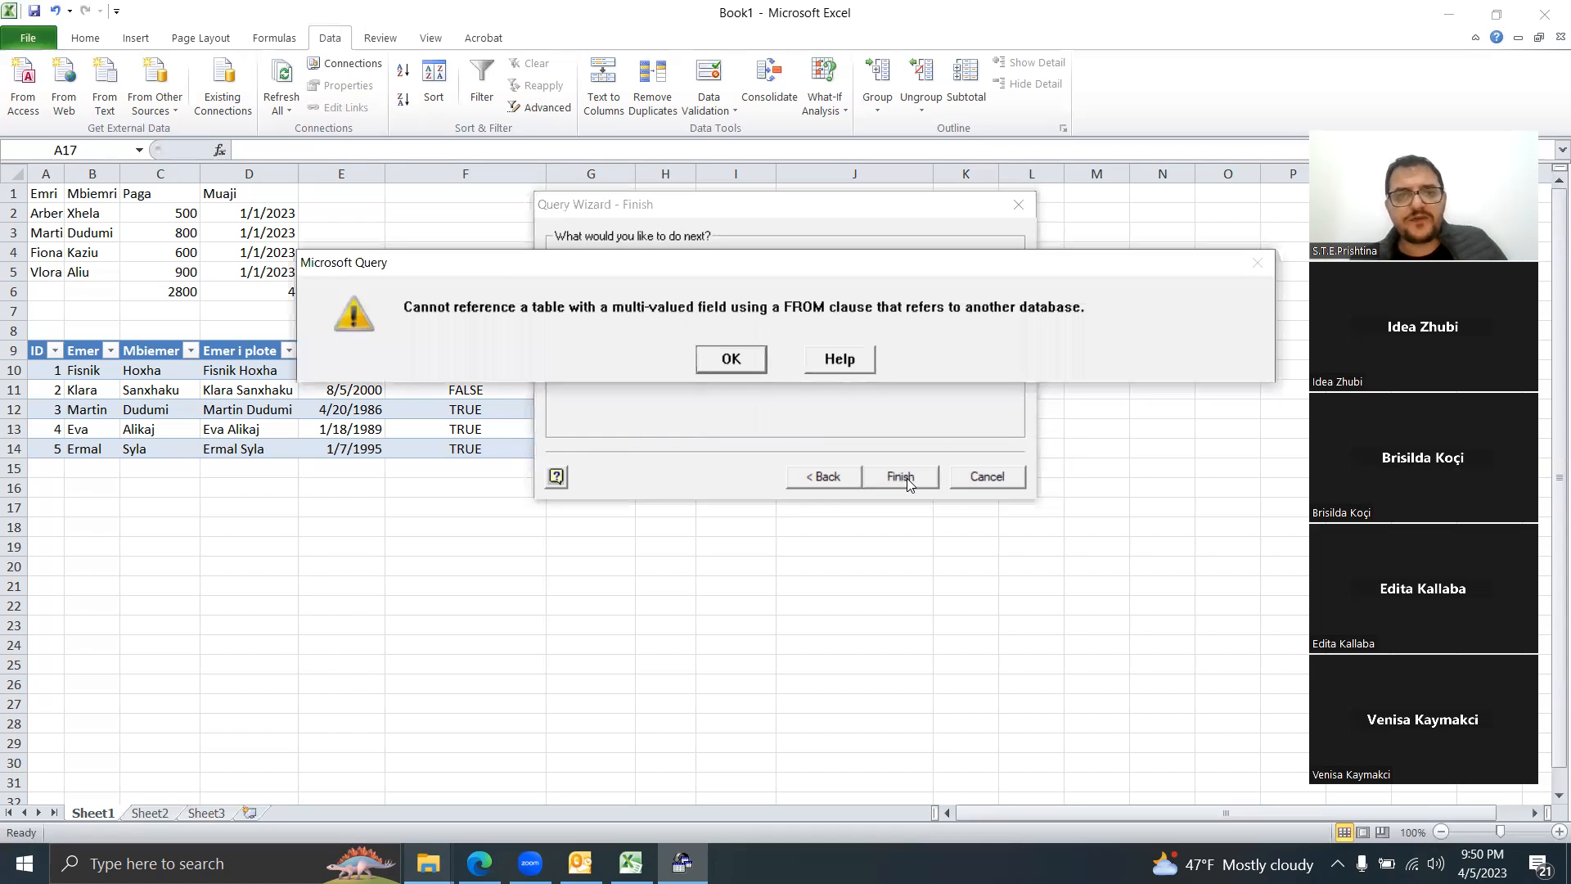
{"action": "left_click", "coordinate": [703, 358]}
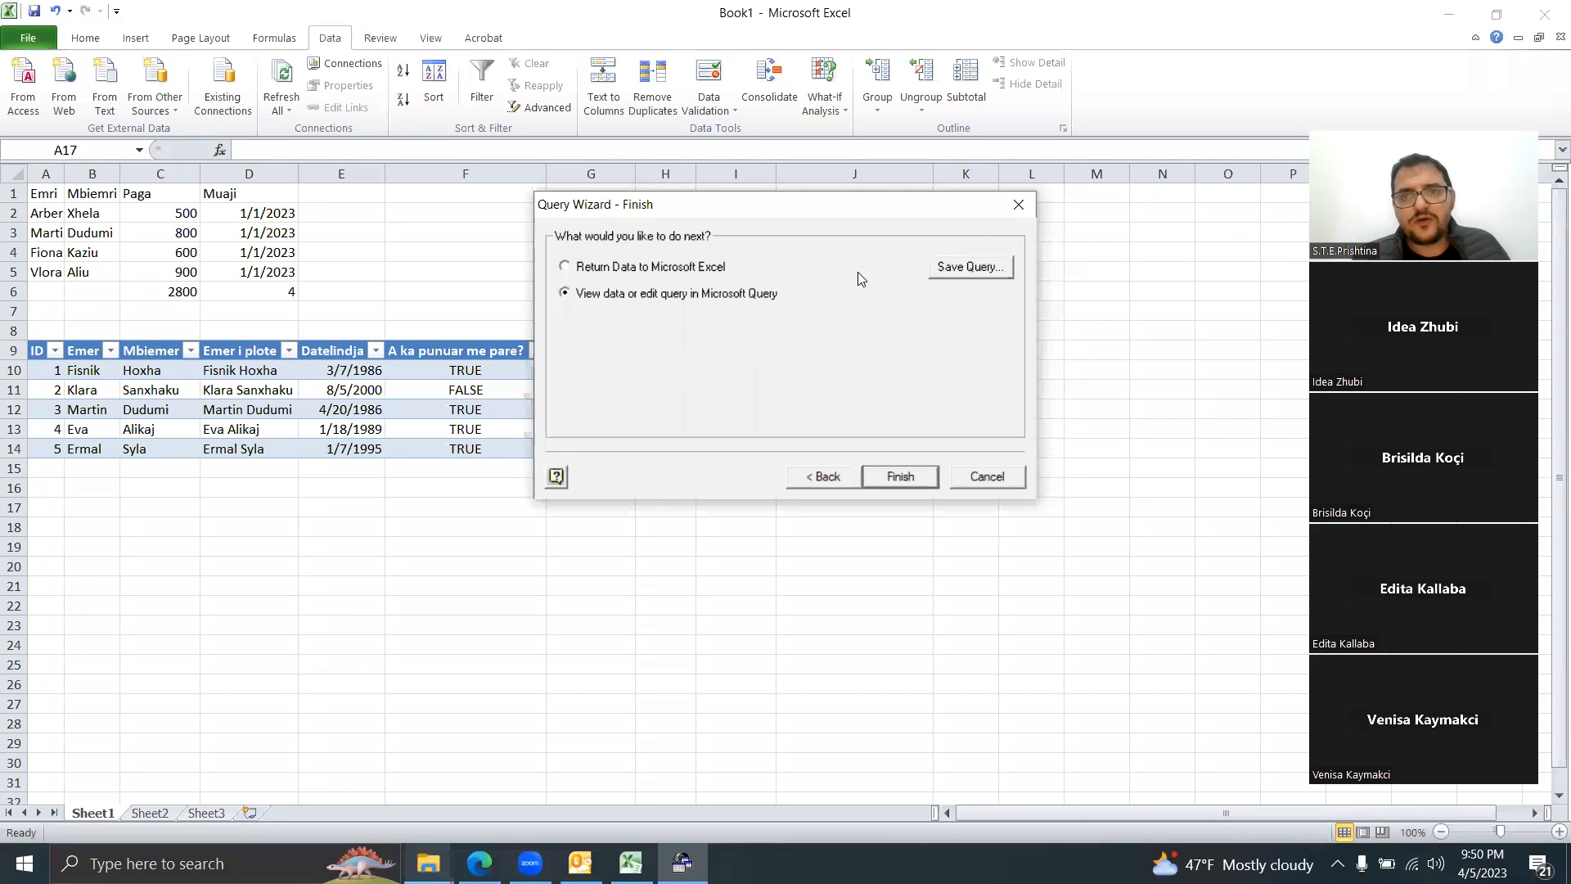
{"action": "left_click", "coordinate": [659, 269]}
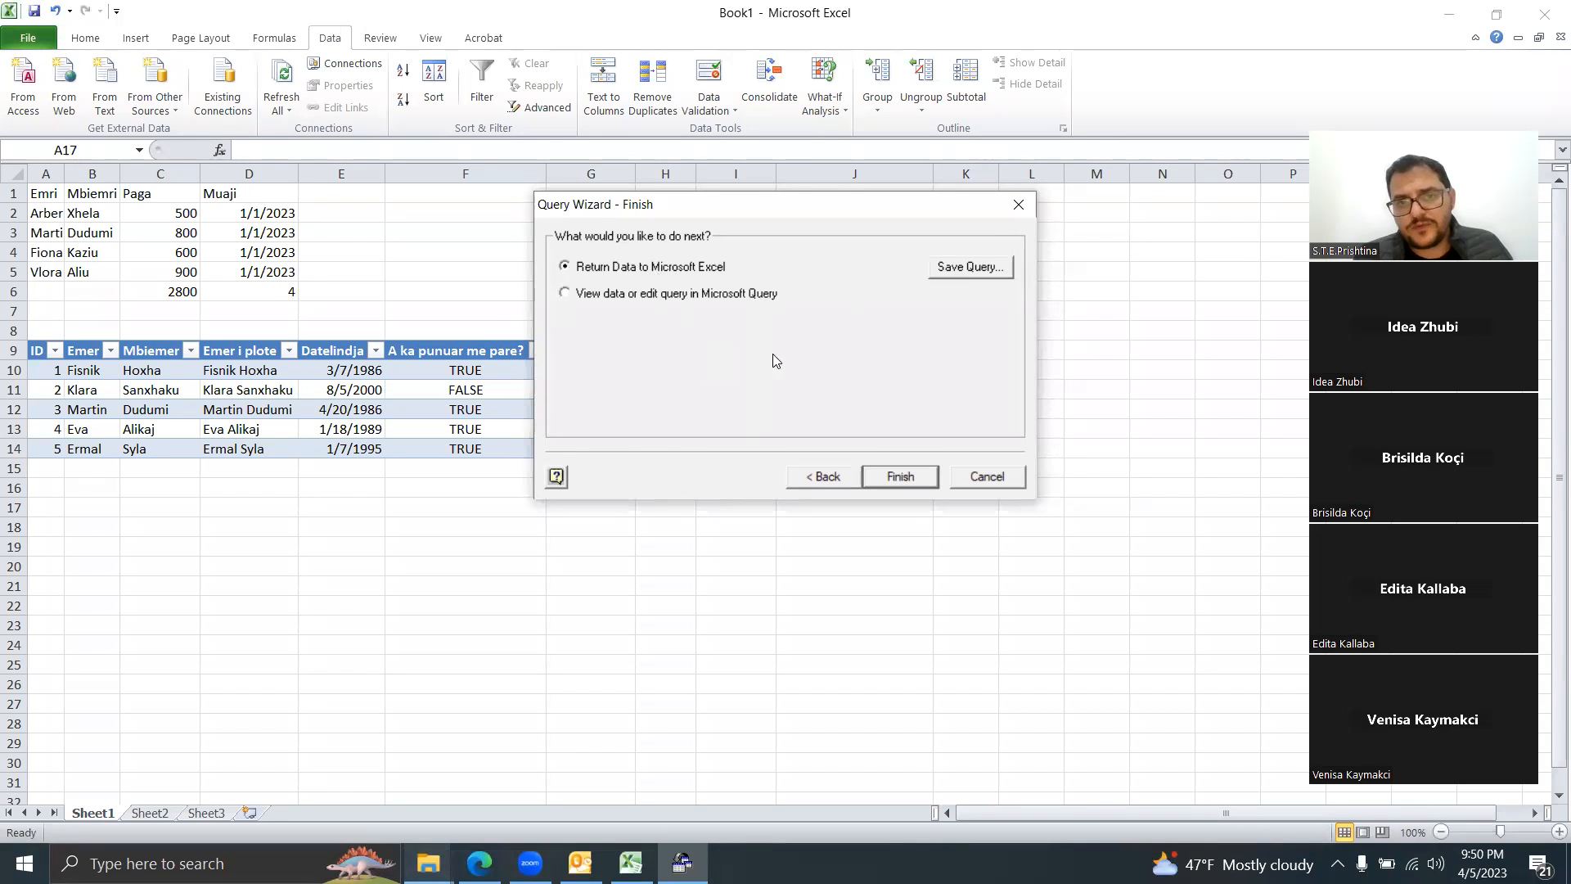
{"action": "left_click", "coordinate": [900, 476]}
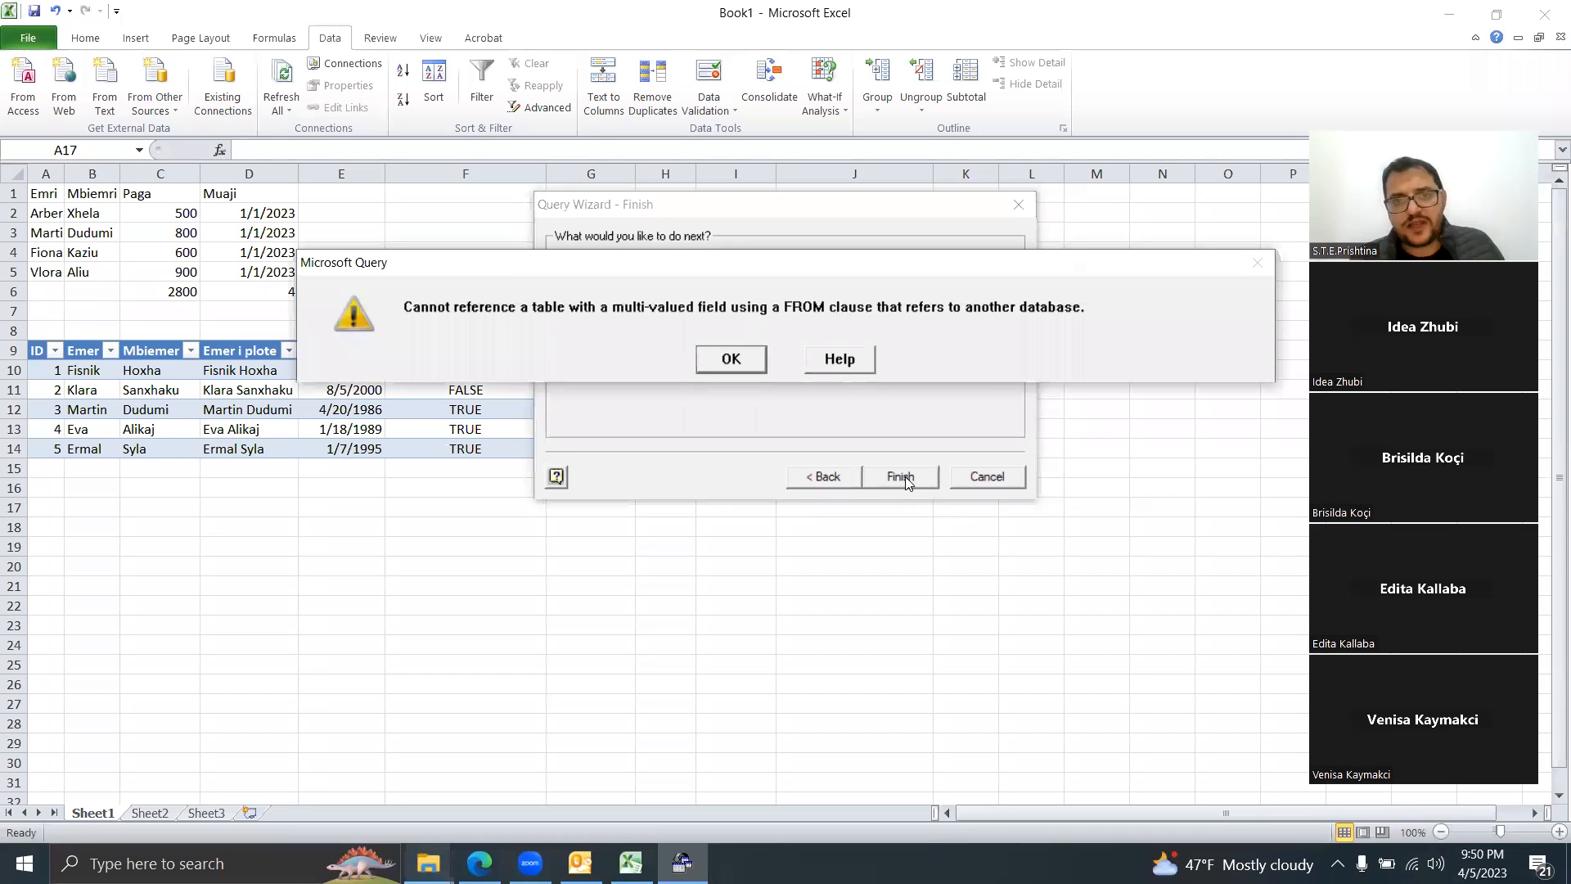
{"action": "left_click", "coordinate": [720, 357]}
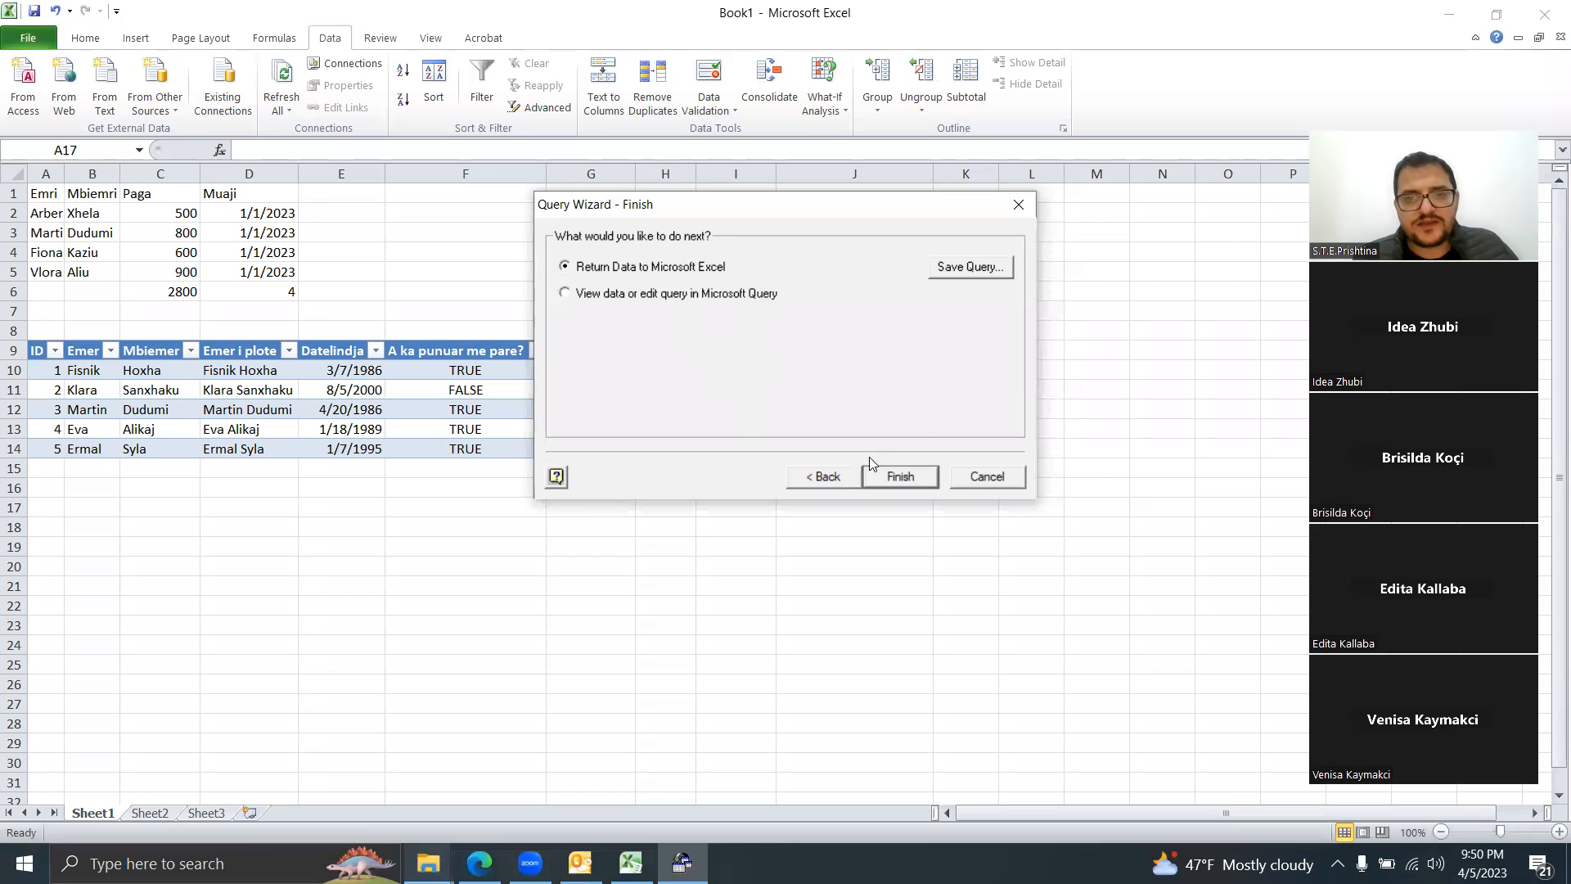
{"action": "left_click", "coordinate": [845, 473]}
{"action": "left_click", "coordinate": [845, 473]}
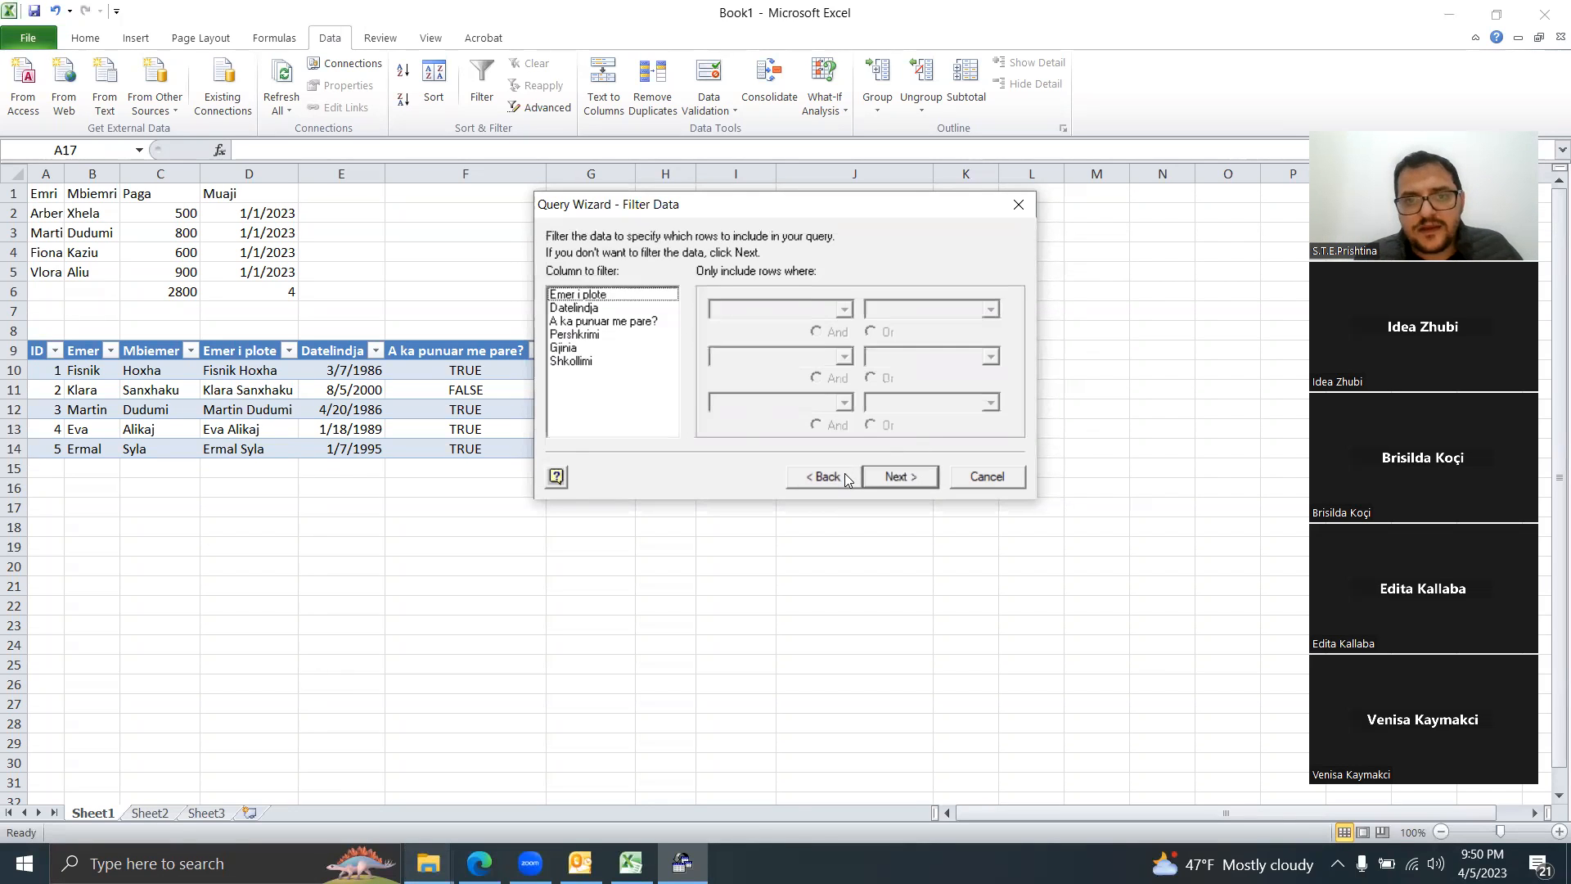
{"action": "left_click", "coordinate": [845, 473]}
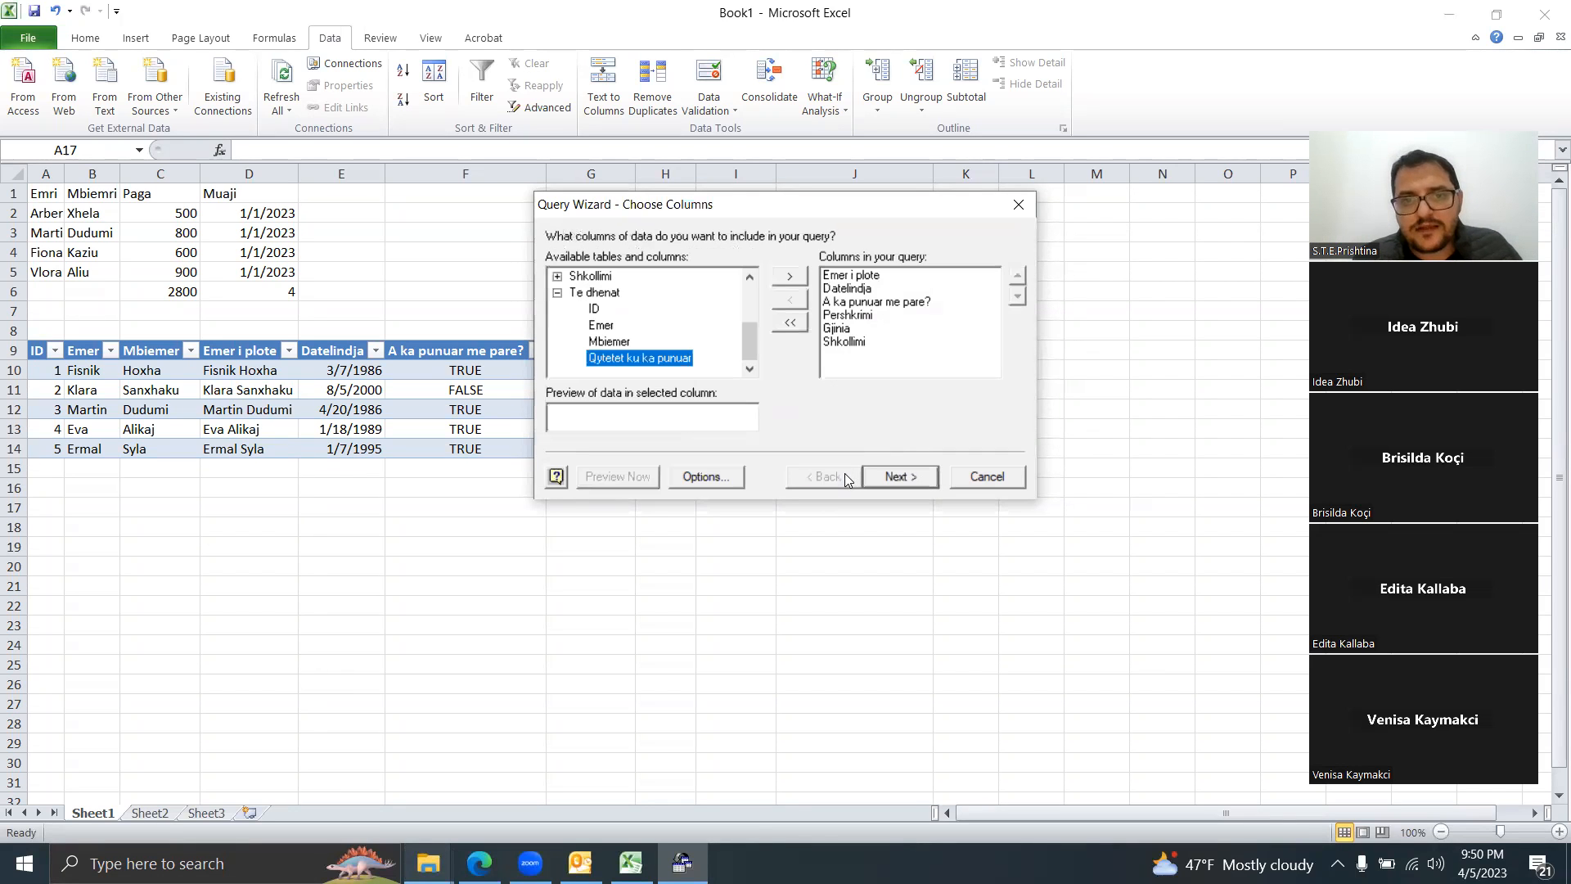
{"action": "left_click", "coordinate": [909, 479]}
{"action": "left_click", "coordinate": [909, 479]}
{"action": "left_click", "coordinate": [909, 479]}
{"action": "left_click", "coordinate": [909, 480]}
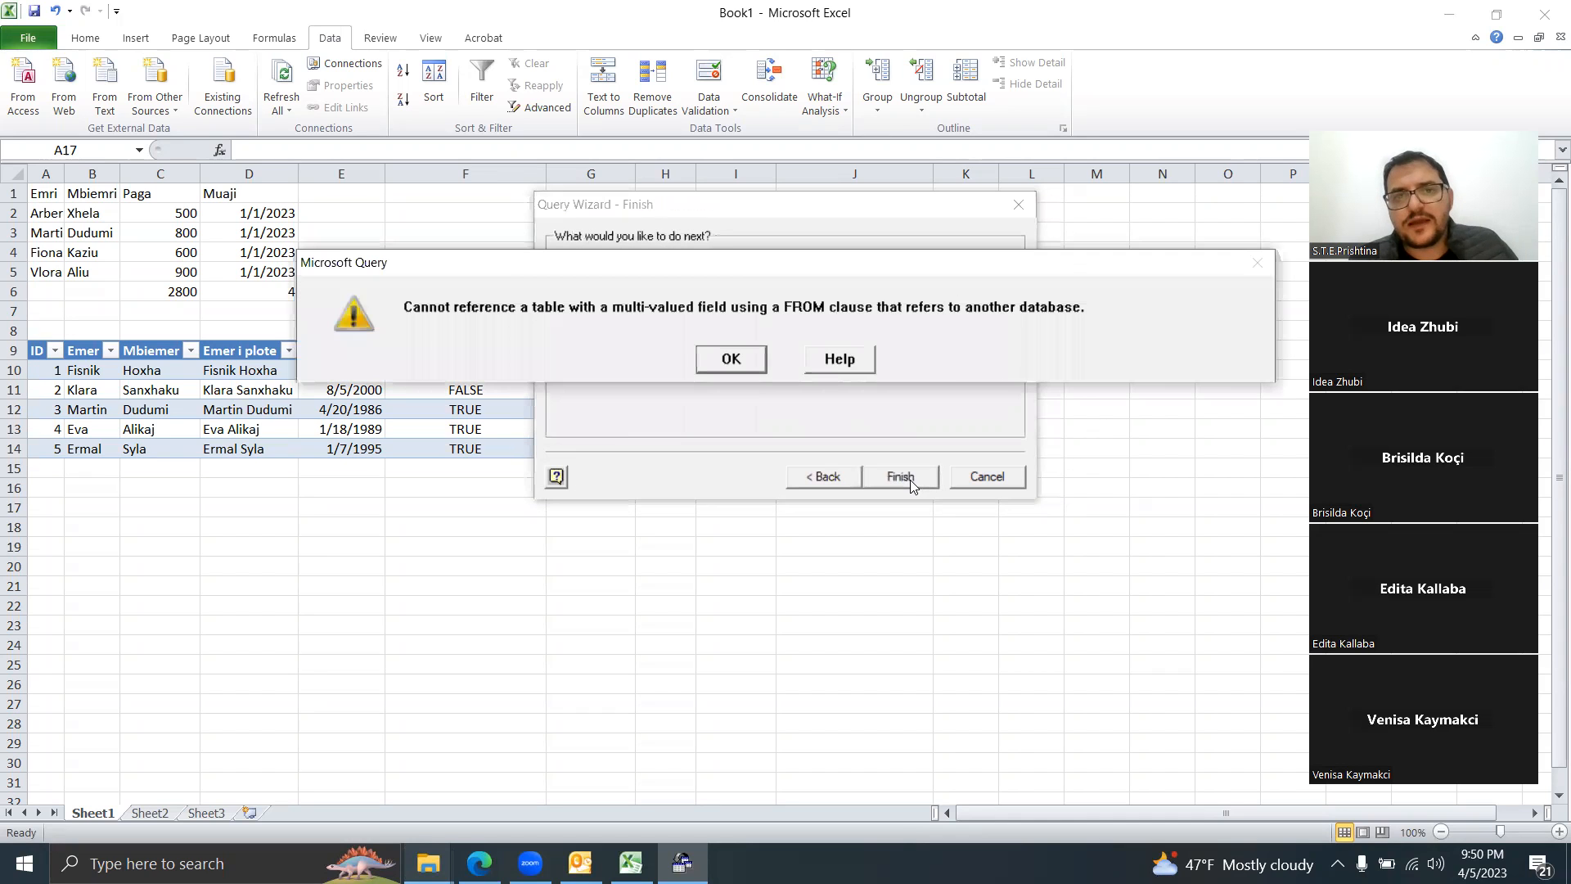
{"action": "left_click", "coordinate": [763, 367]}
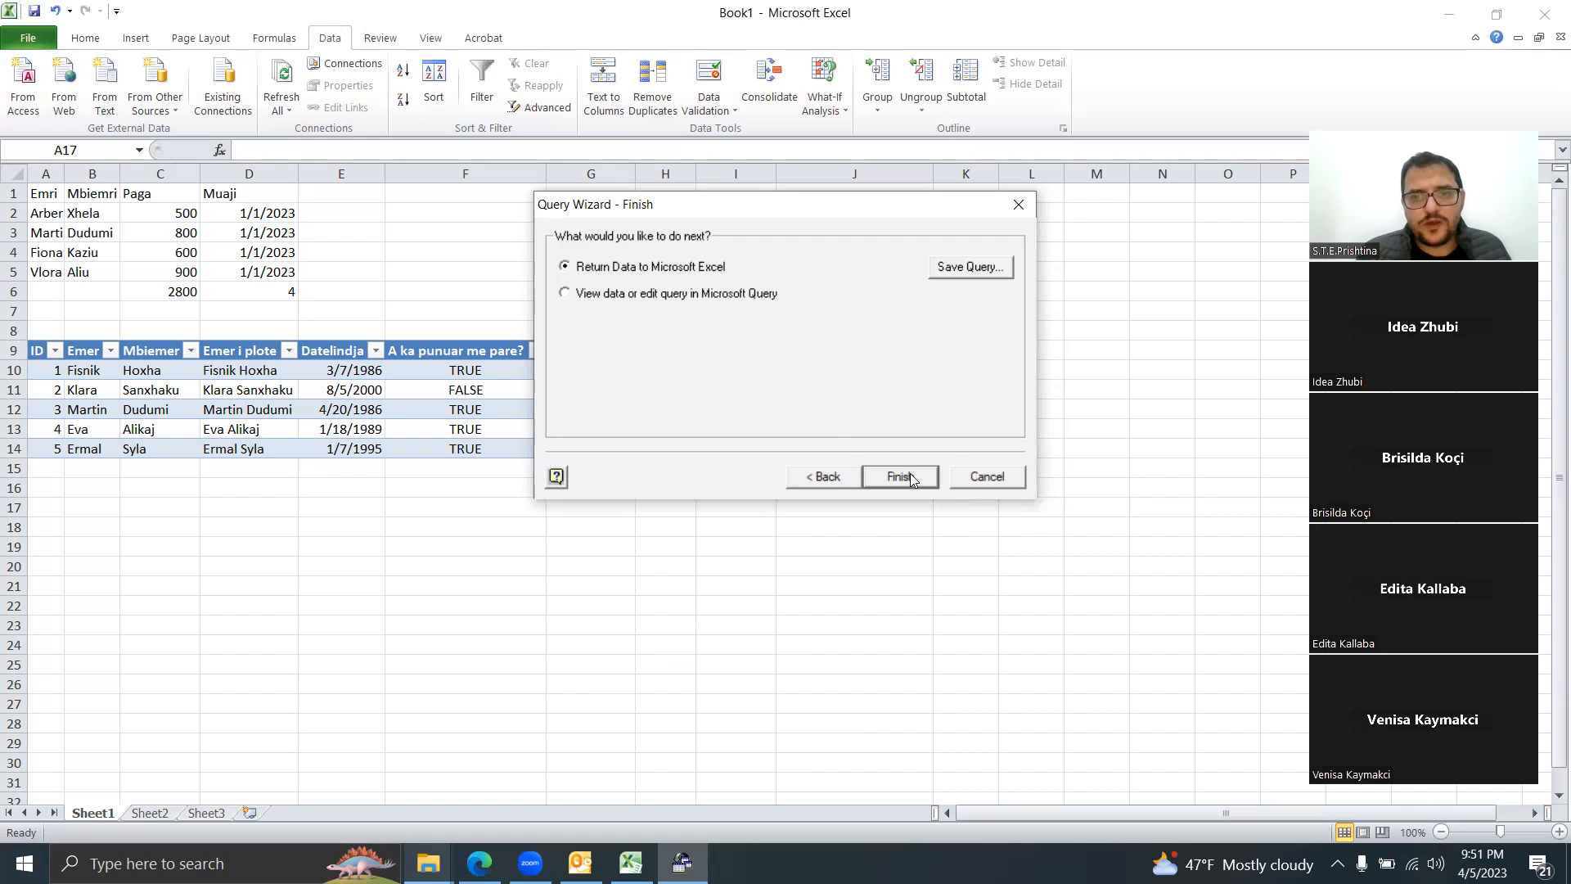
Step: Cancel the wizard, continue in Microsoft Query, and dismiss errors about Te dhenat's multi-valued fields
{"action": "left_click", "coordinate": [977, 477]}
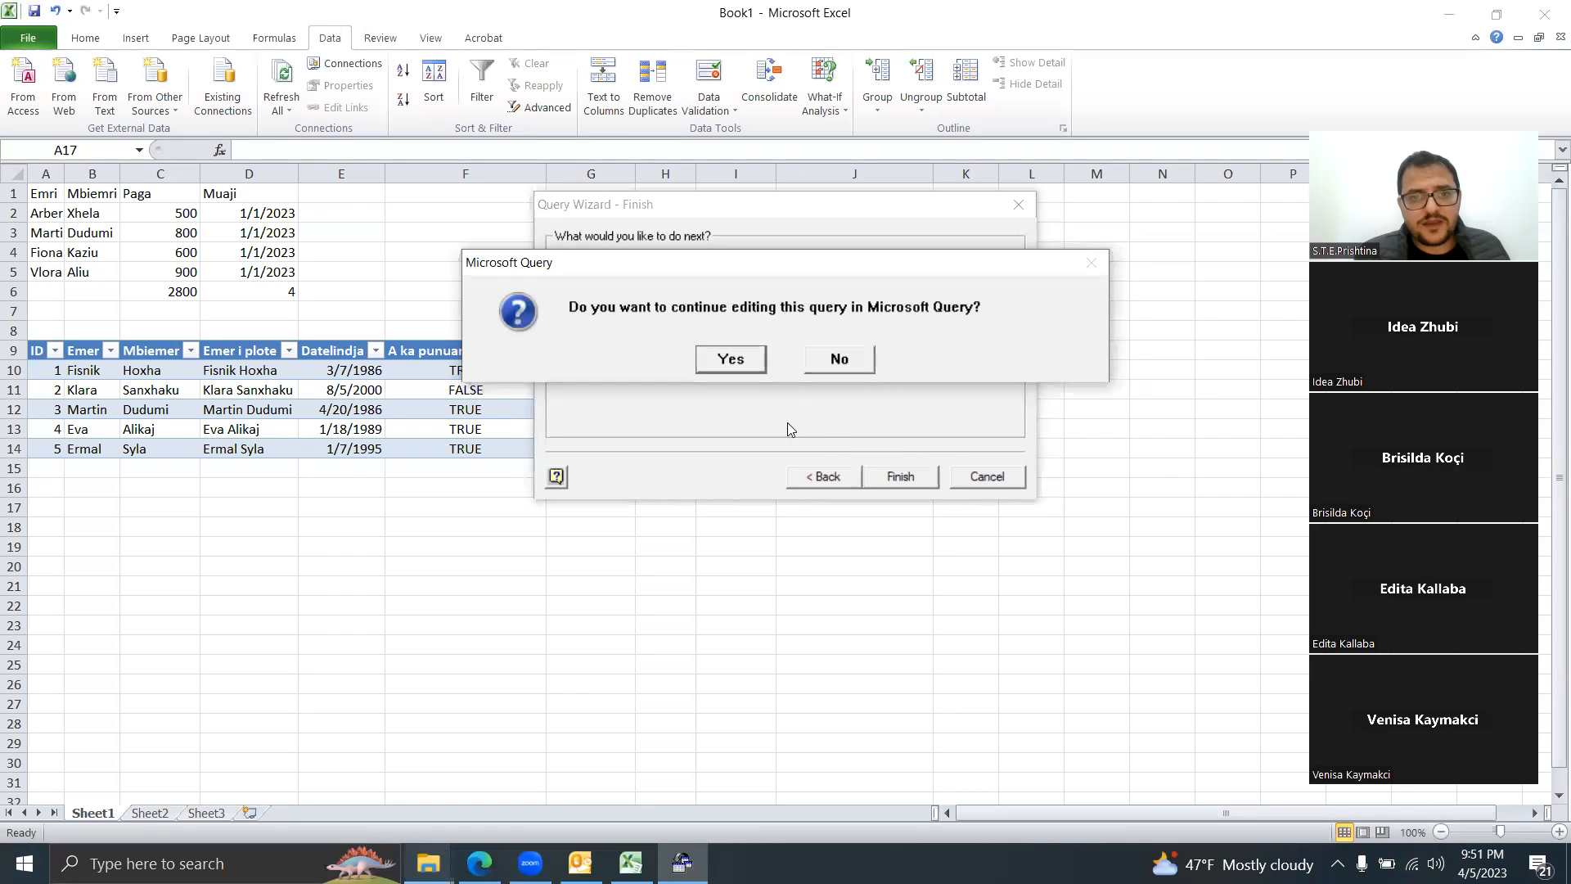
{"action": "left_click", "coordinate": [740, 366]}
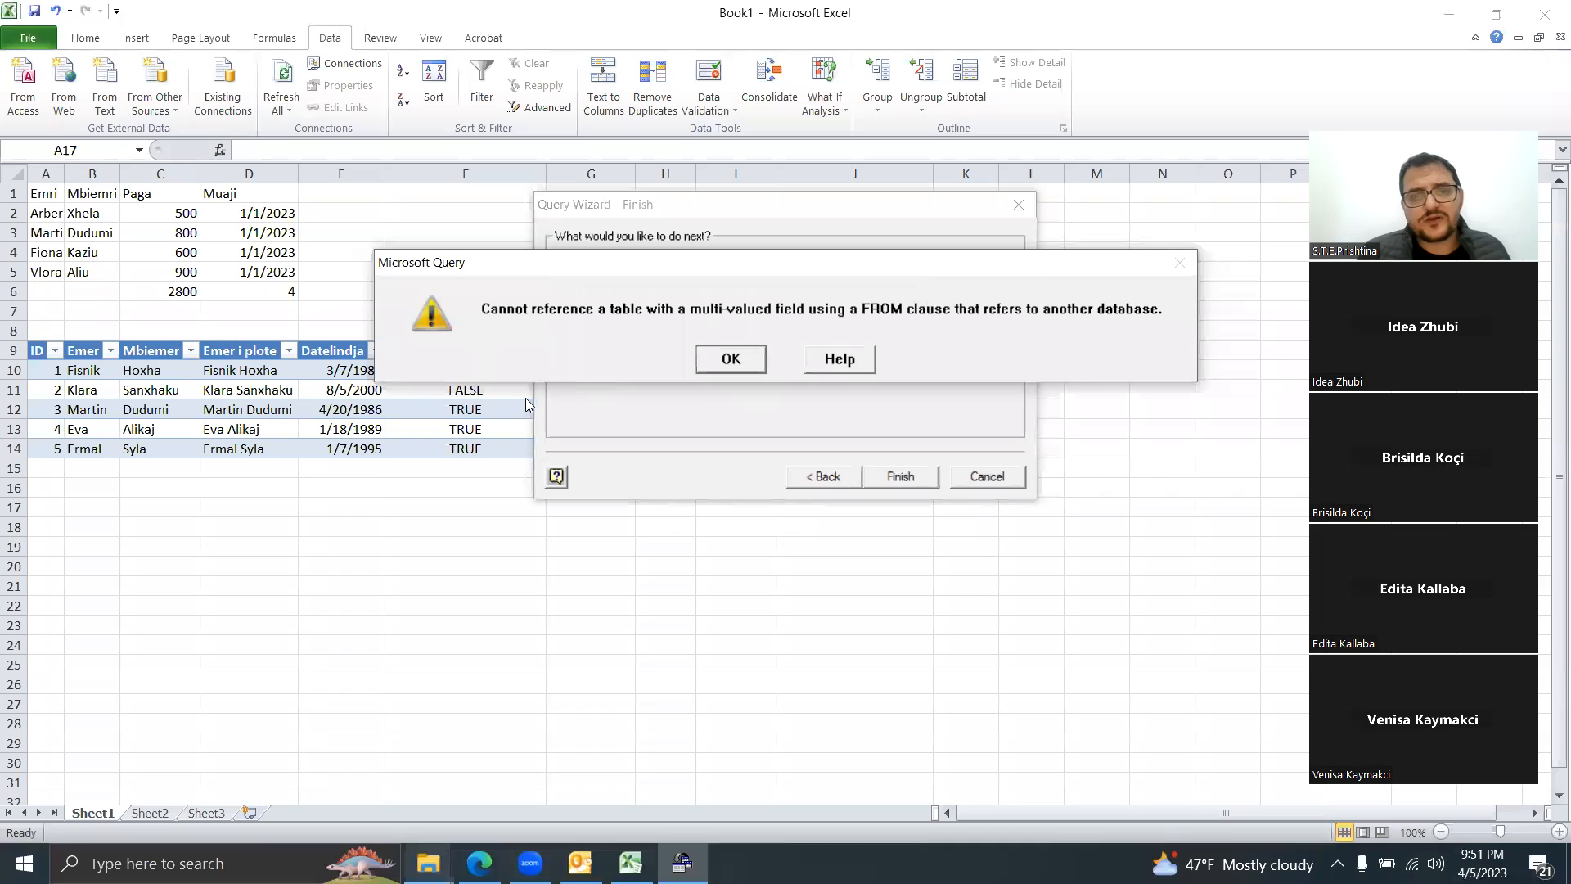
{"action": "left_click", "coordinate": [727, 360]}
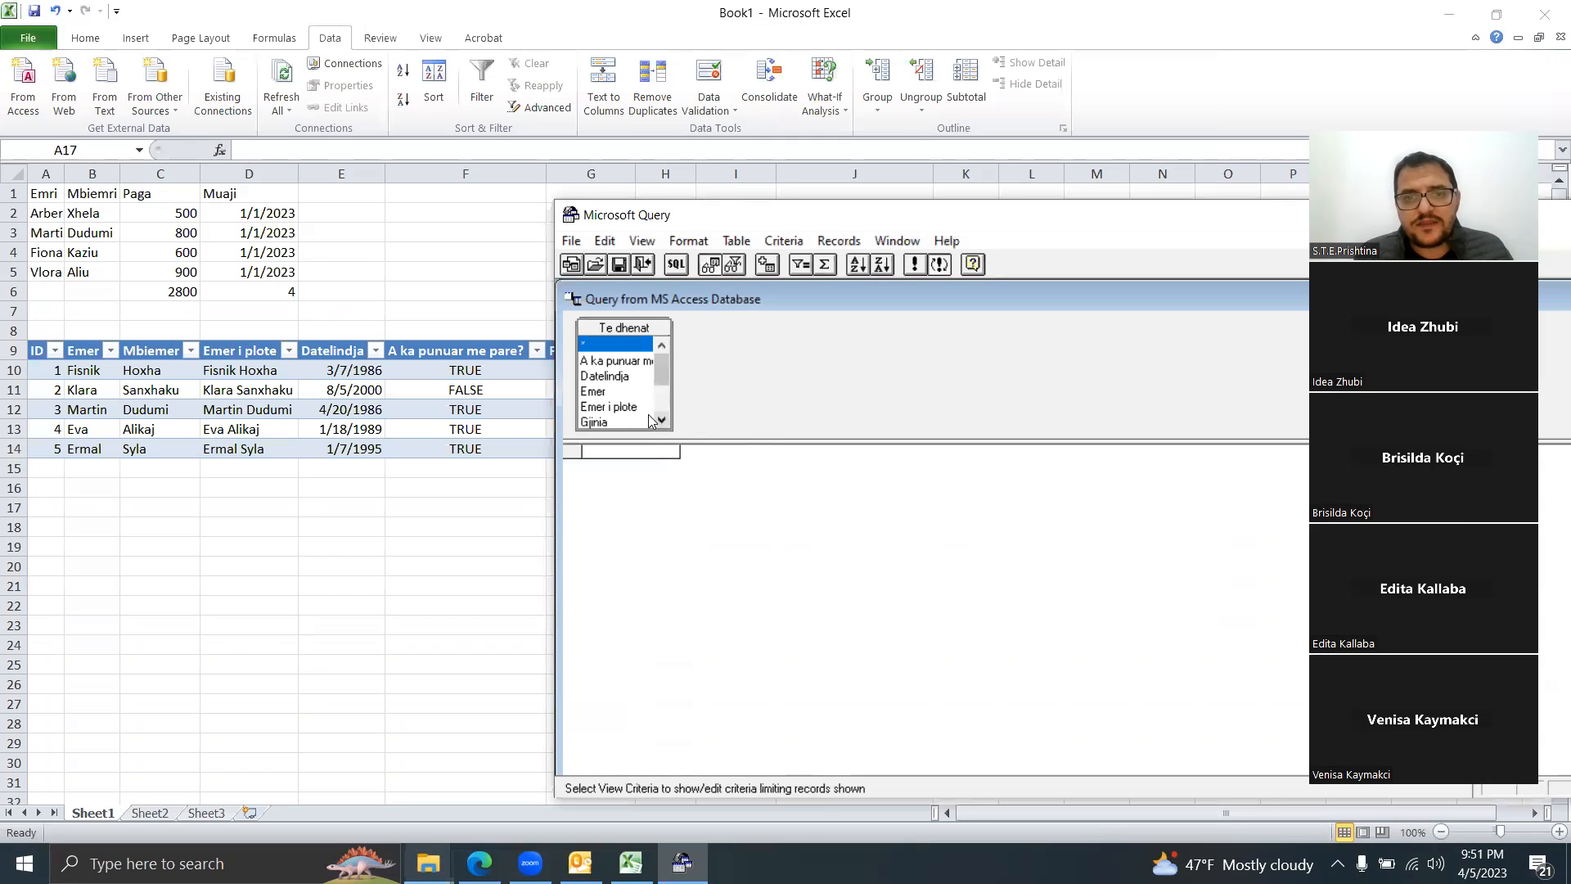
{"action": "double_click", "coordinate": [602, 347]}
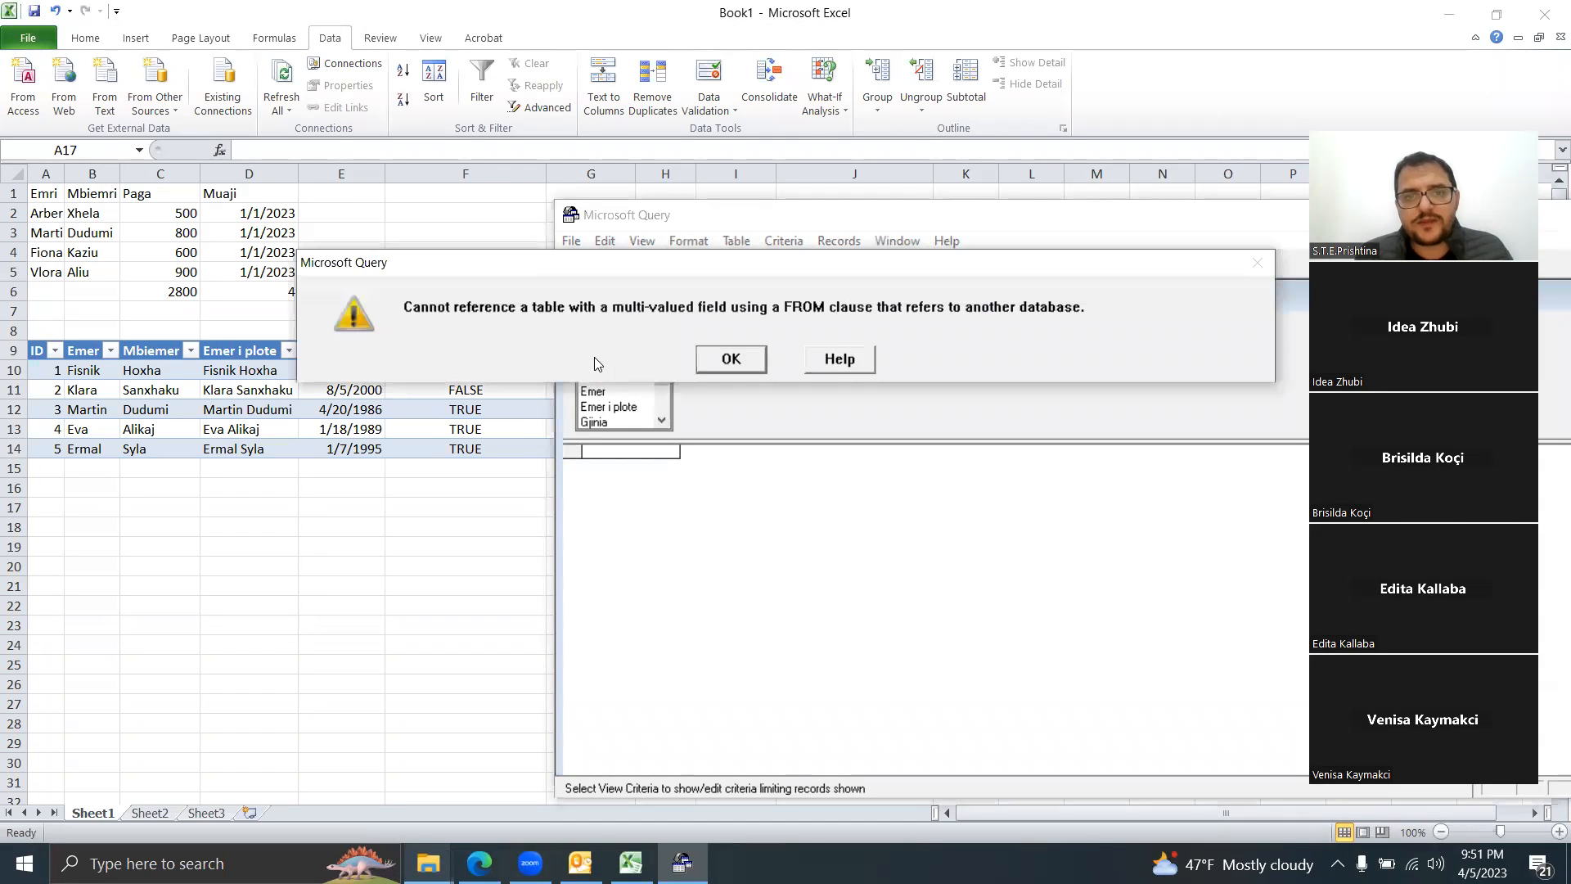
{"action": "left_click", "coordinate": [723, 357]}
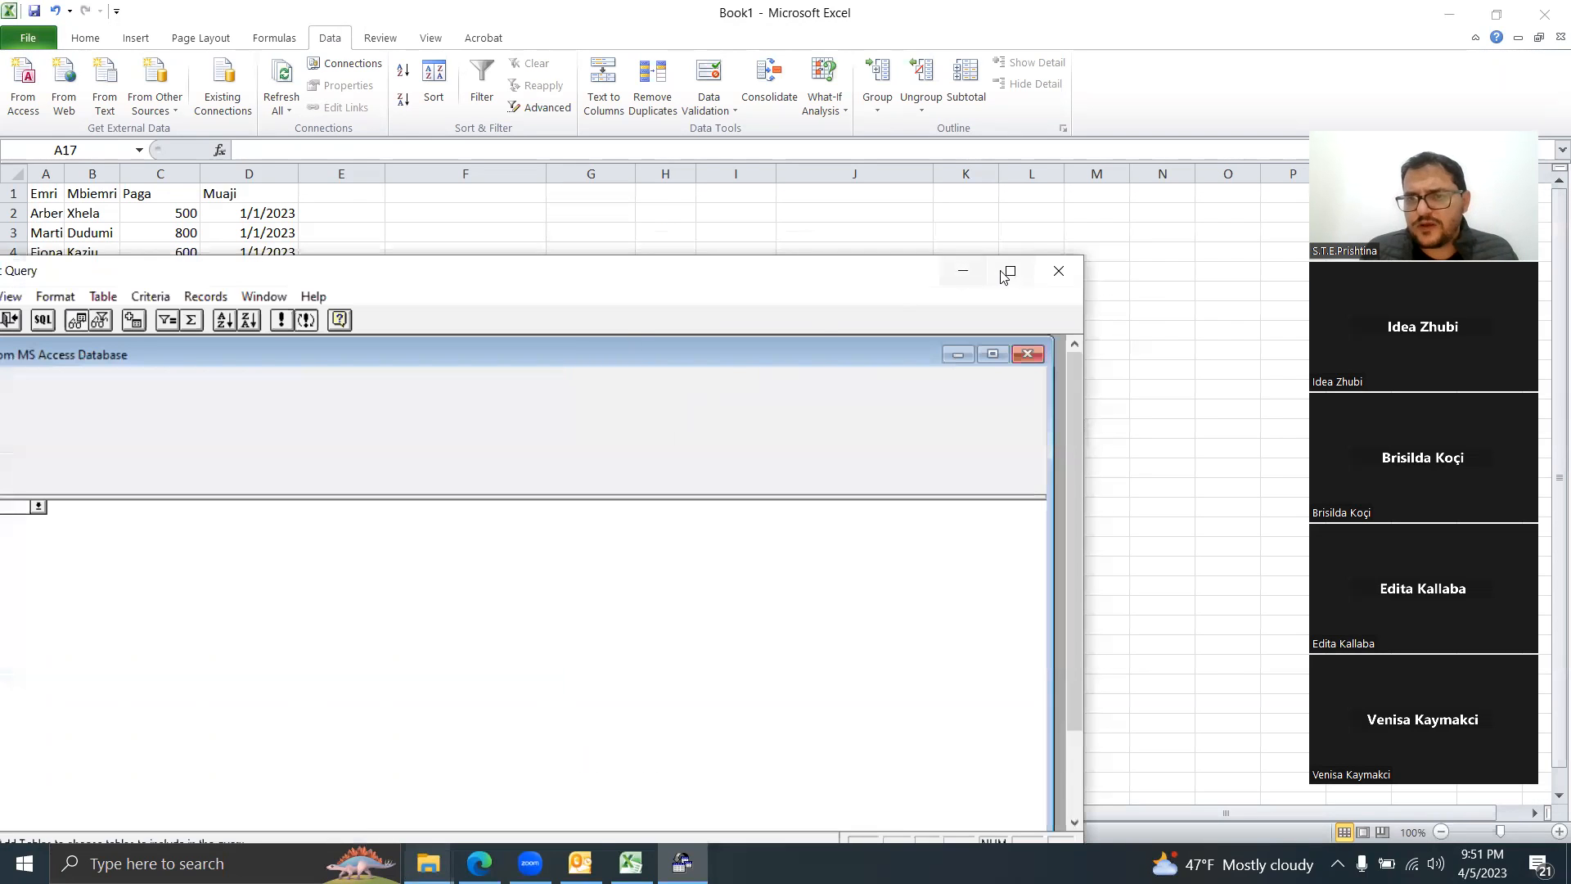
Step: Close Microsoft Query, confirming to quit without returning data
{"action": "left_click", "coordinate": [1057, 272]}
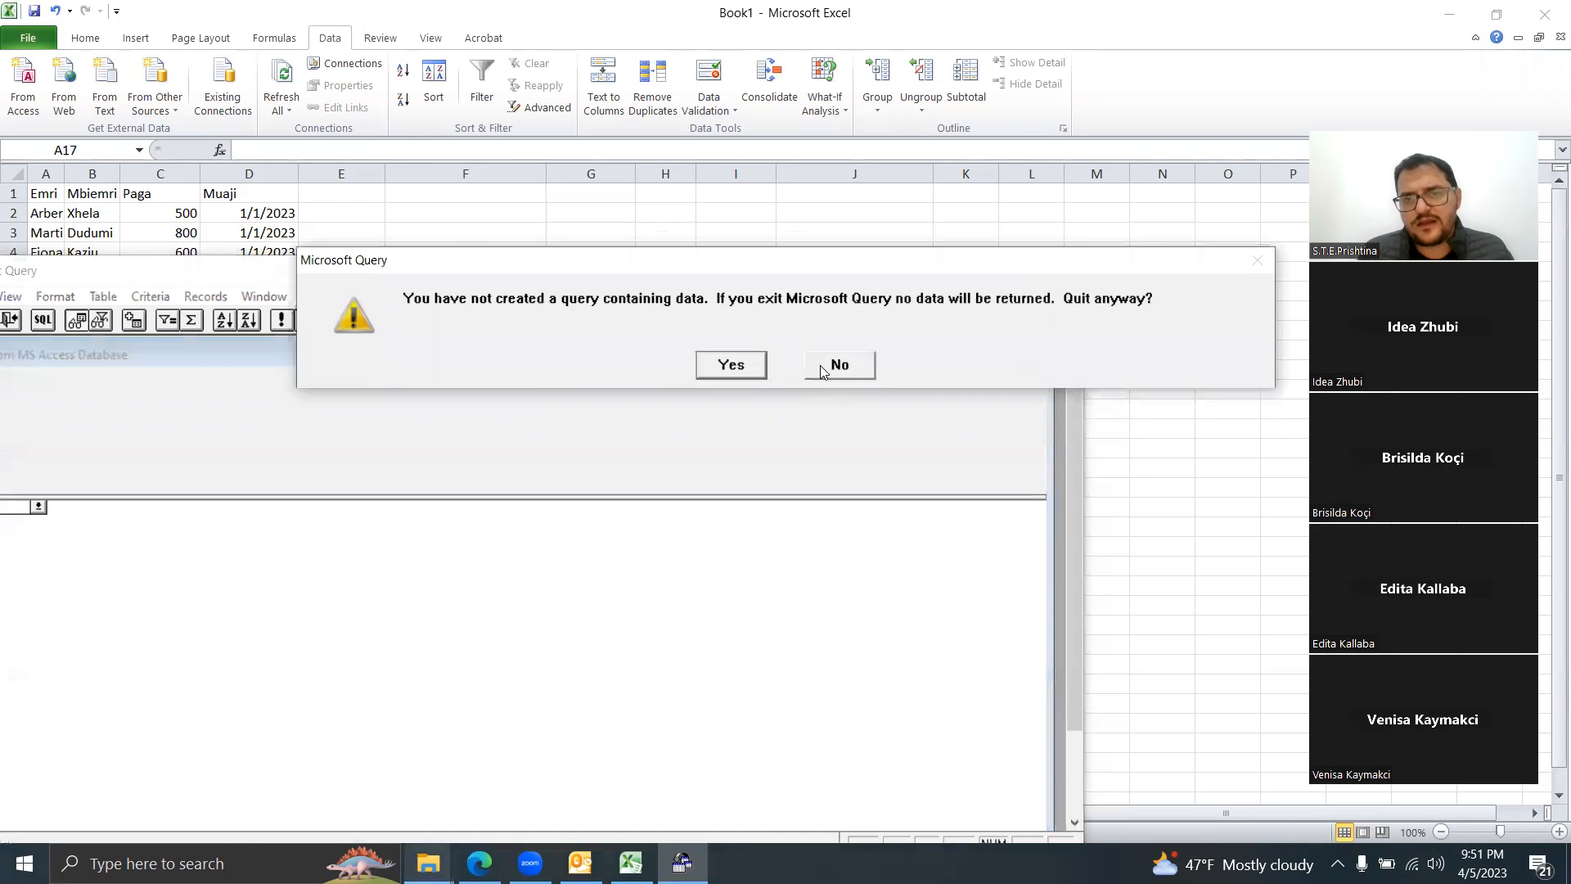
{"action": "left_click", "coordinate": [823, 369]}
{"action": "left_click", "coordinate": [1059, 270]}
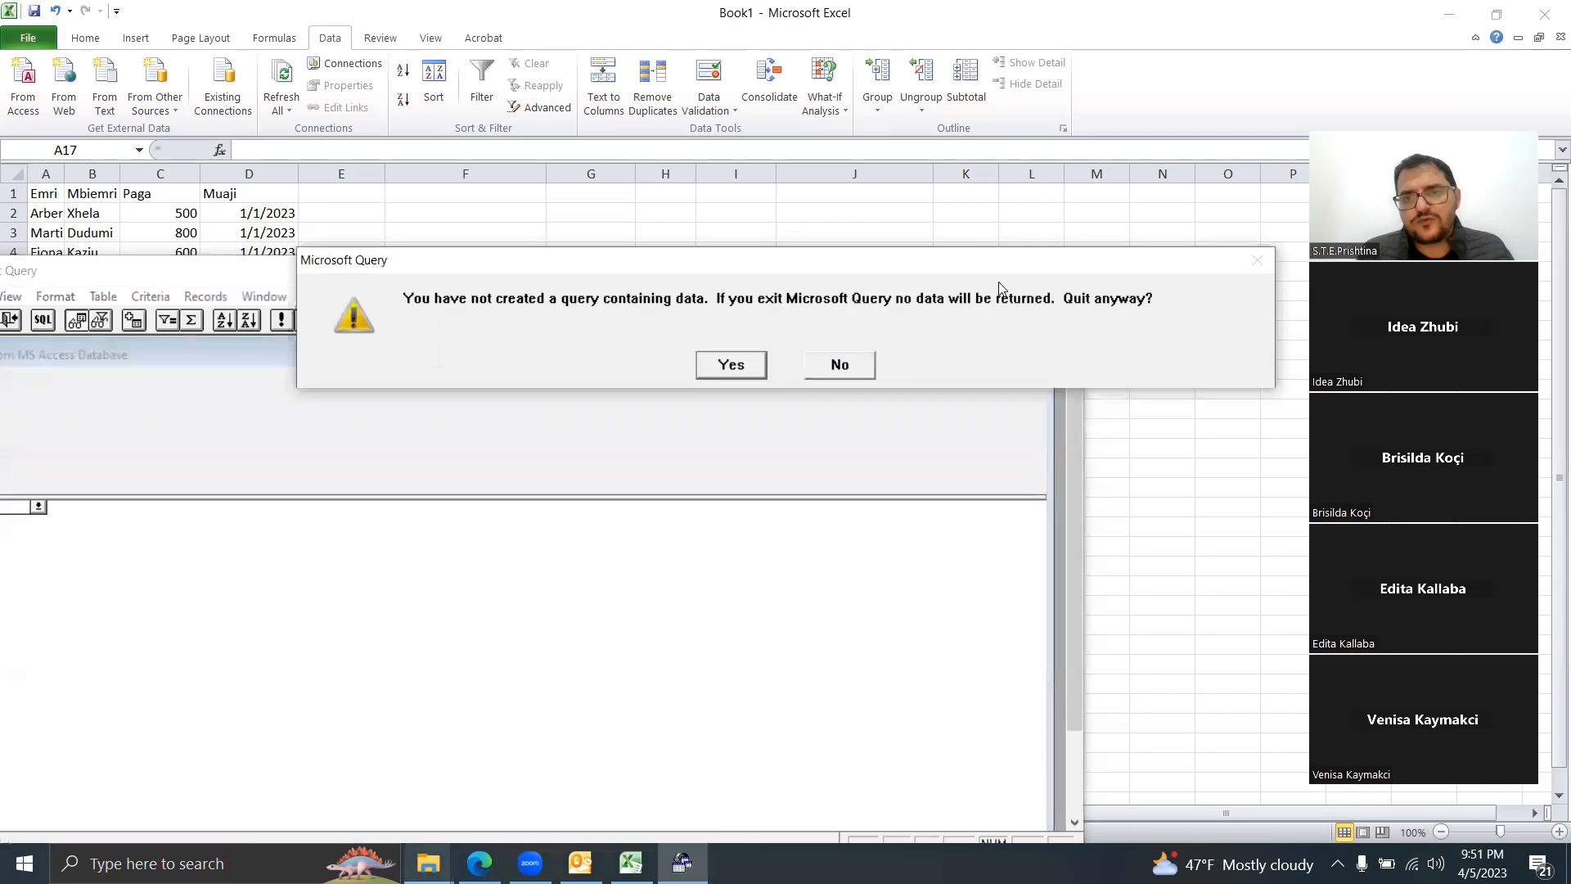
{"action": "left_click", "coordinate": [752, 355]}
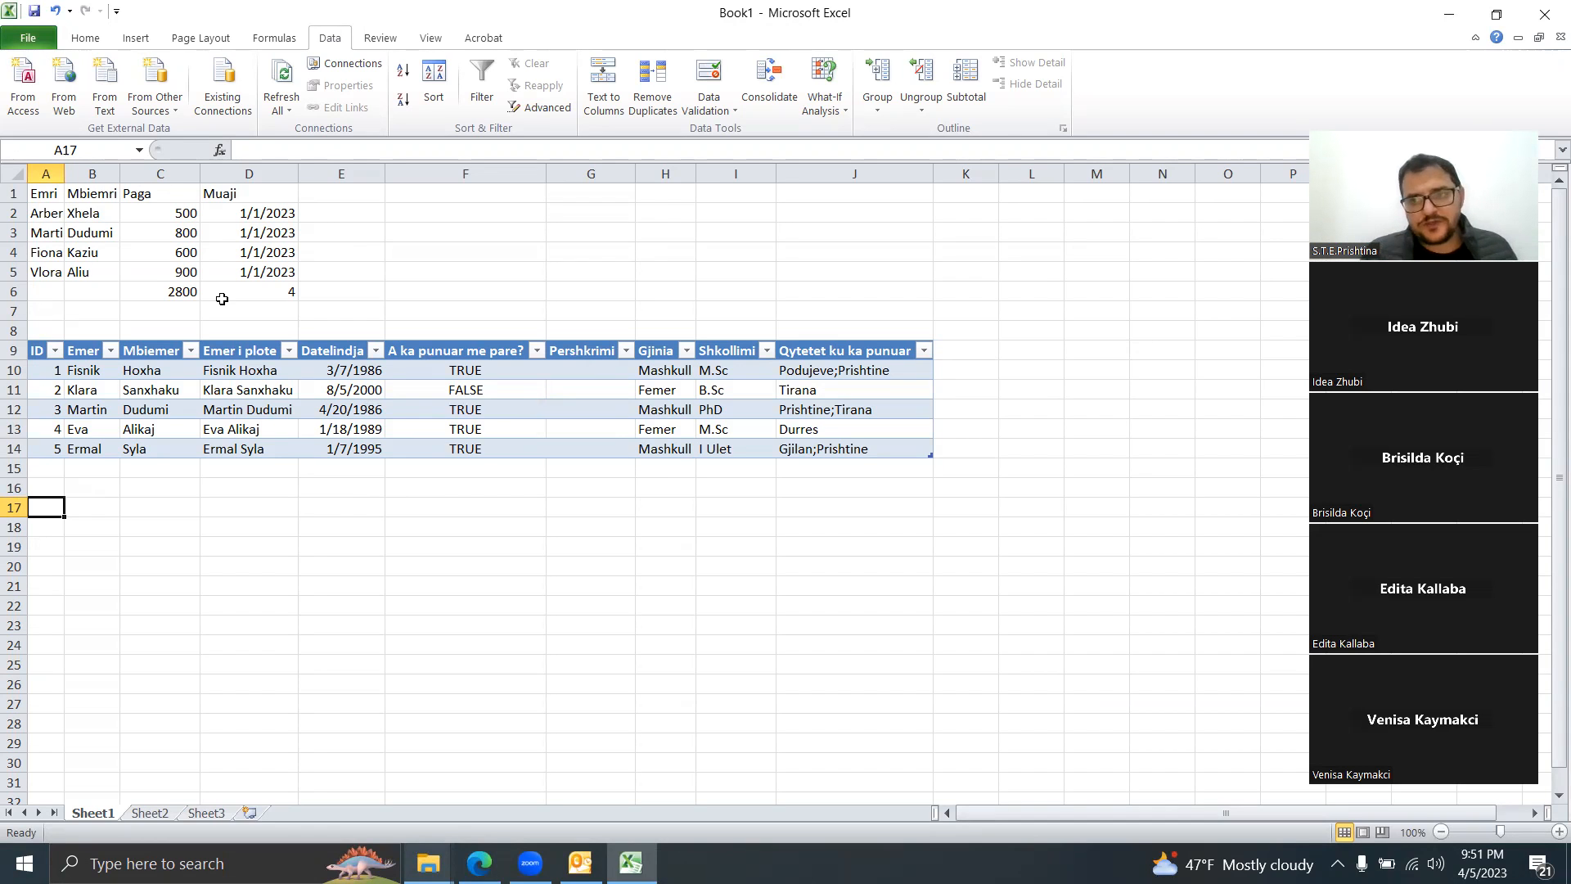
Step: Open the Microsoft Query data source chooser, pick MS Access Database, then close it unused
{"action": "left_click", "coordinate": [158, 104]}
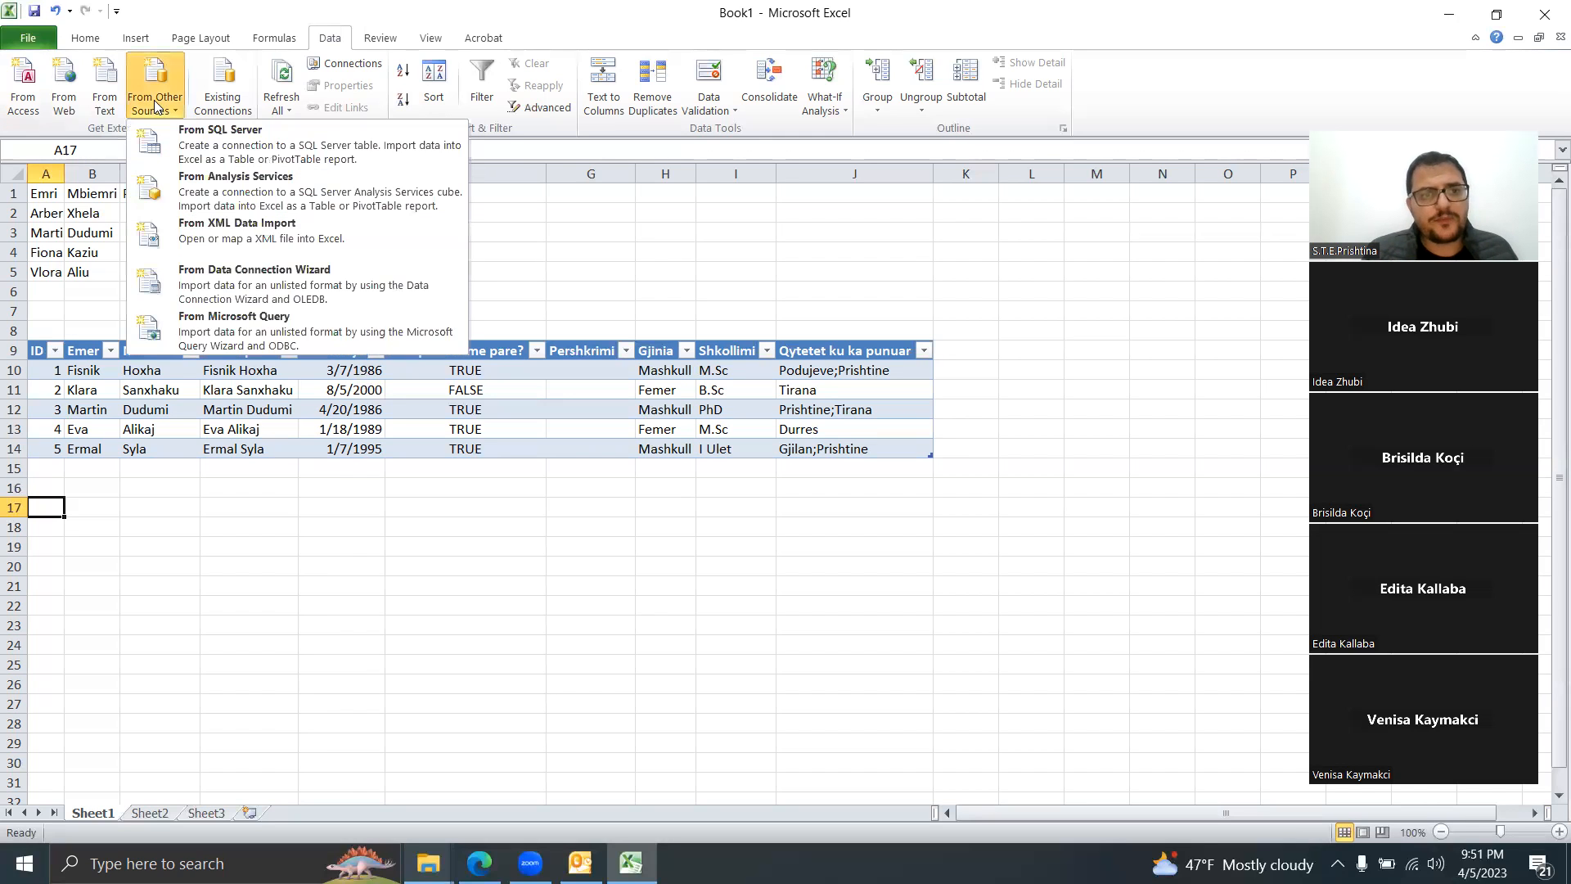
{"action": "left_click", "coordinate": [286, 327]}
{"action": "left_click", "coordinate": [644, 418]}
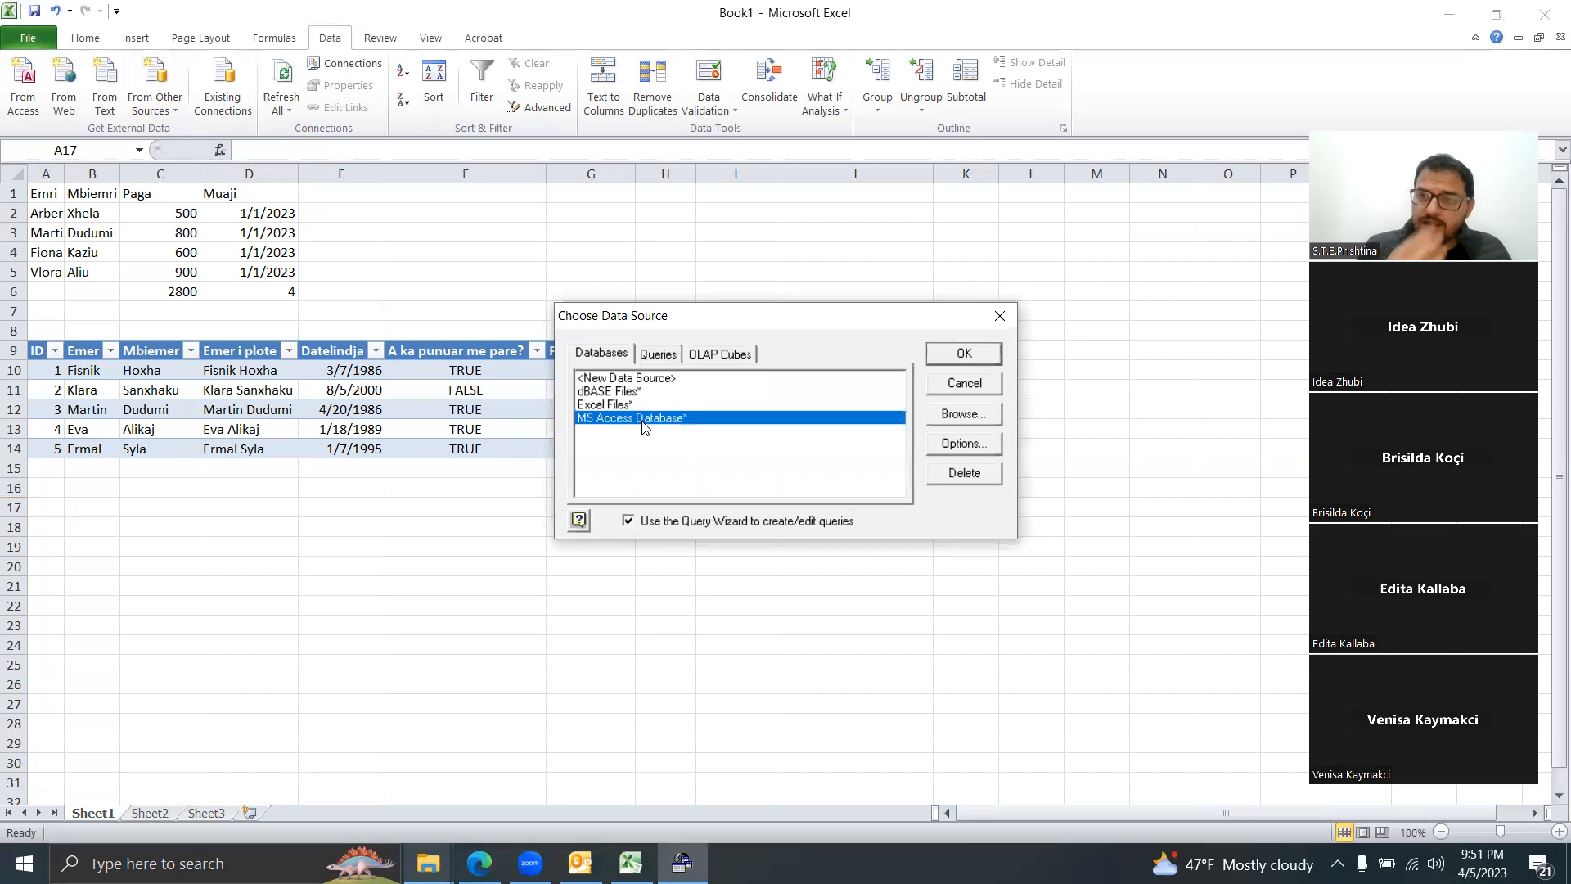
{"action": "left_click", "coordinate": [998, 315]}
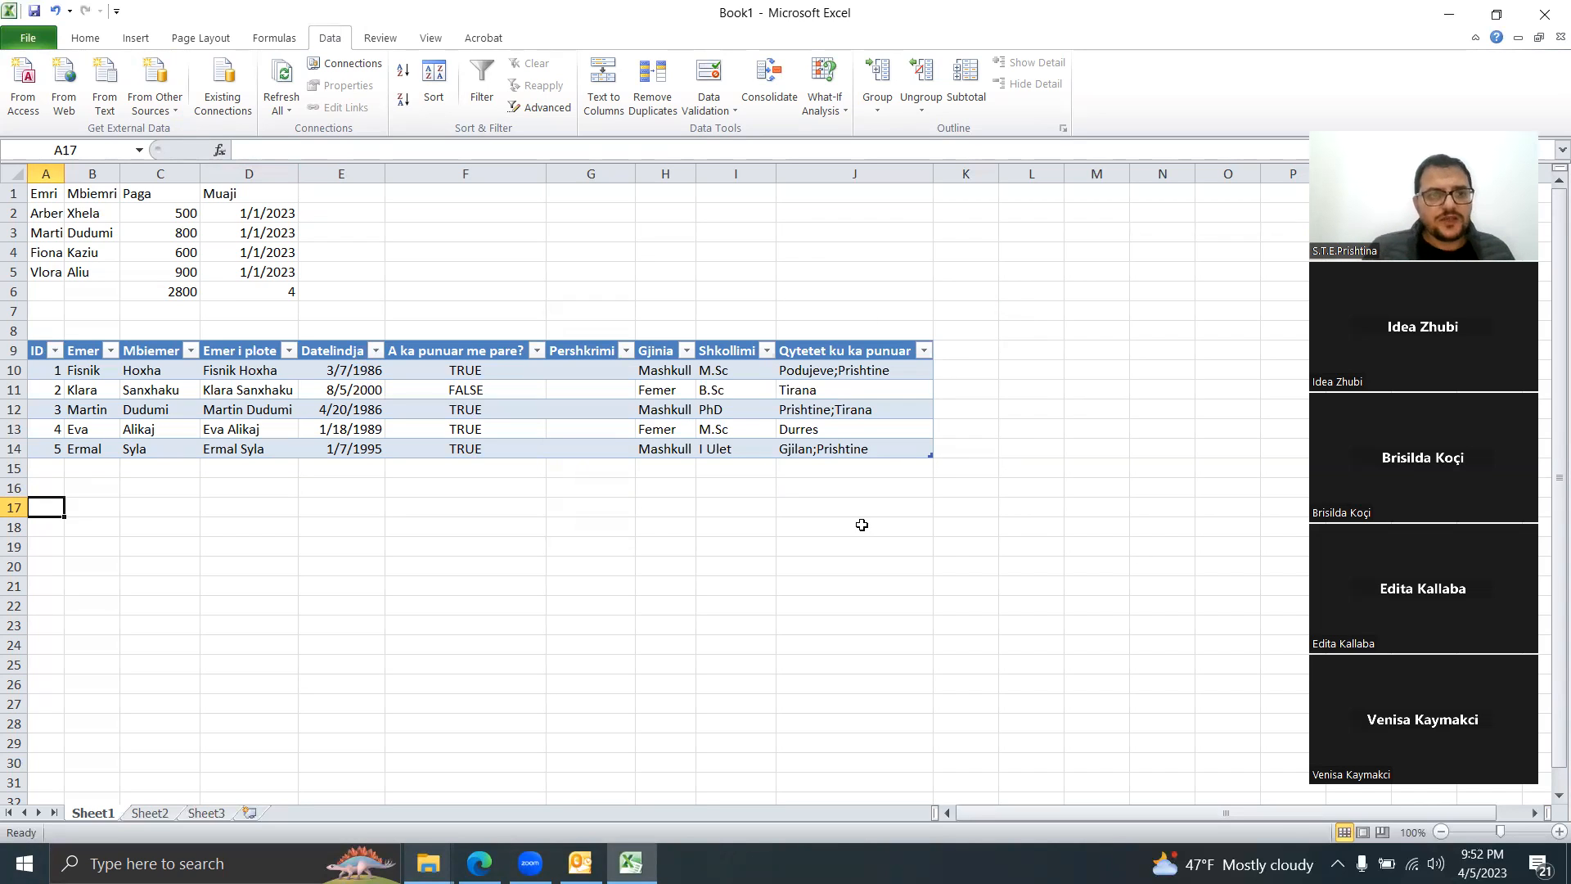
Step: Delete the imported table in A9:J14 along with its linked query
{"action": "left_click_drag", "start_coordinate": [41, 353], "coordinate": [866, 443]}
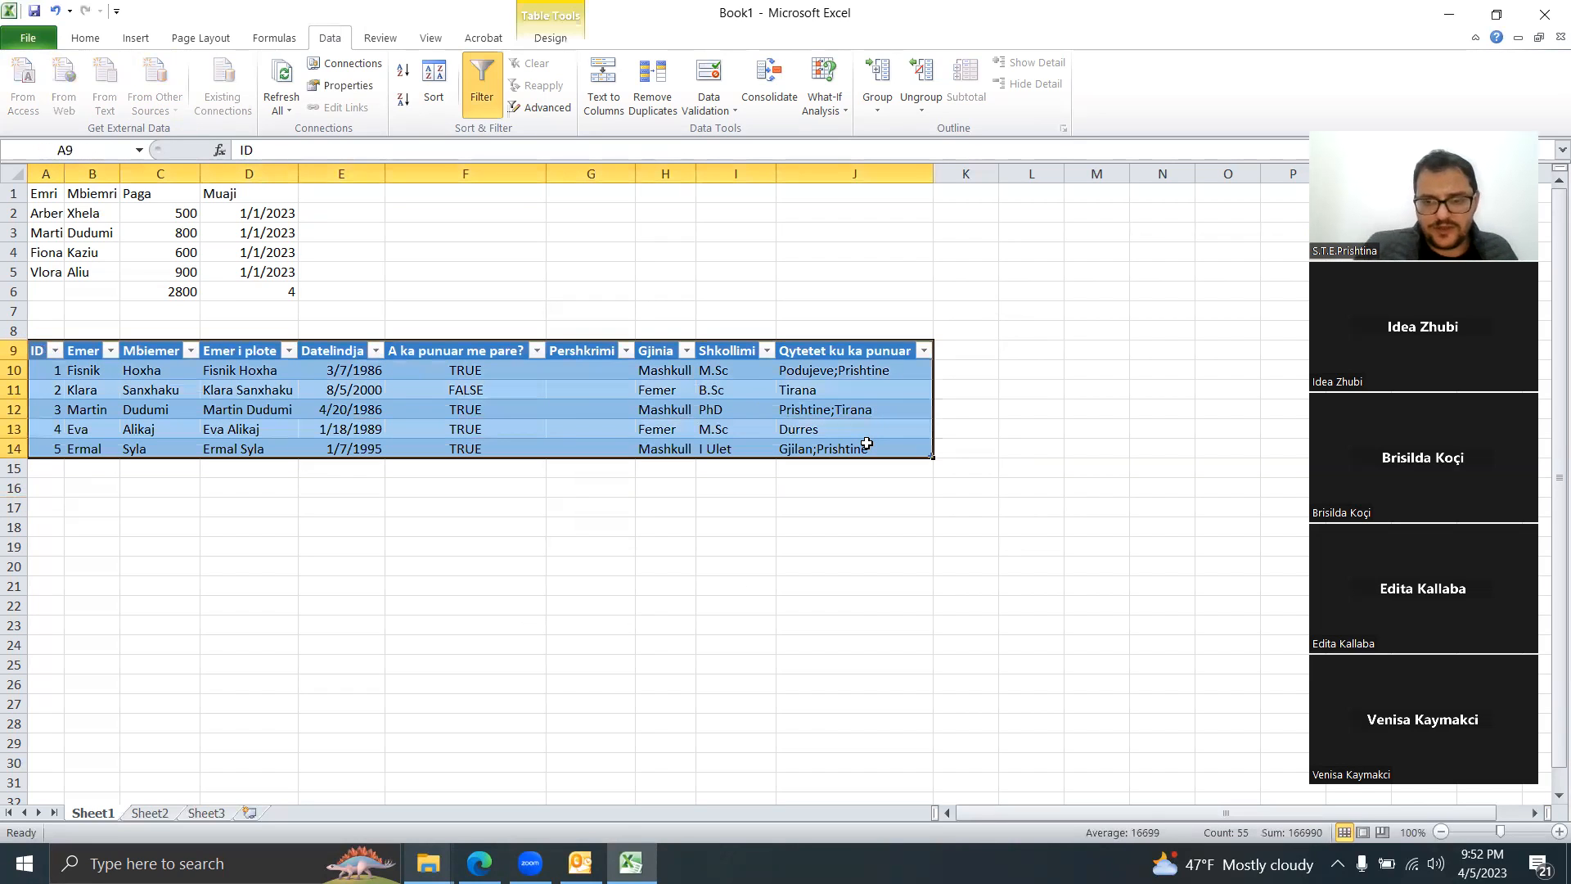
{"action": "key", "text": "Delete"}
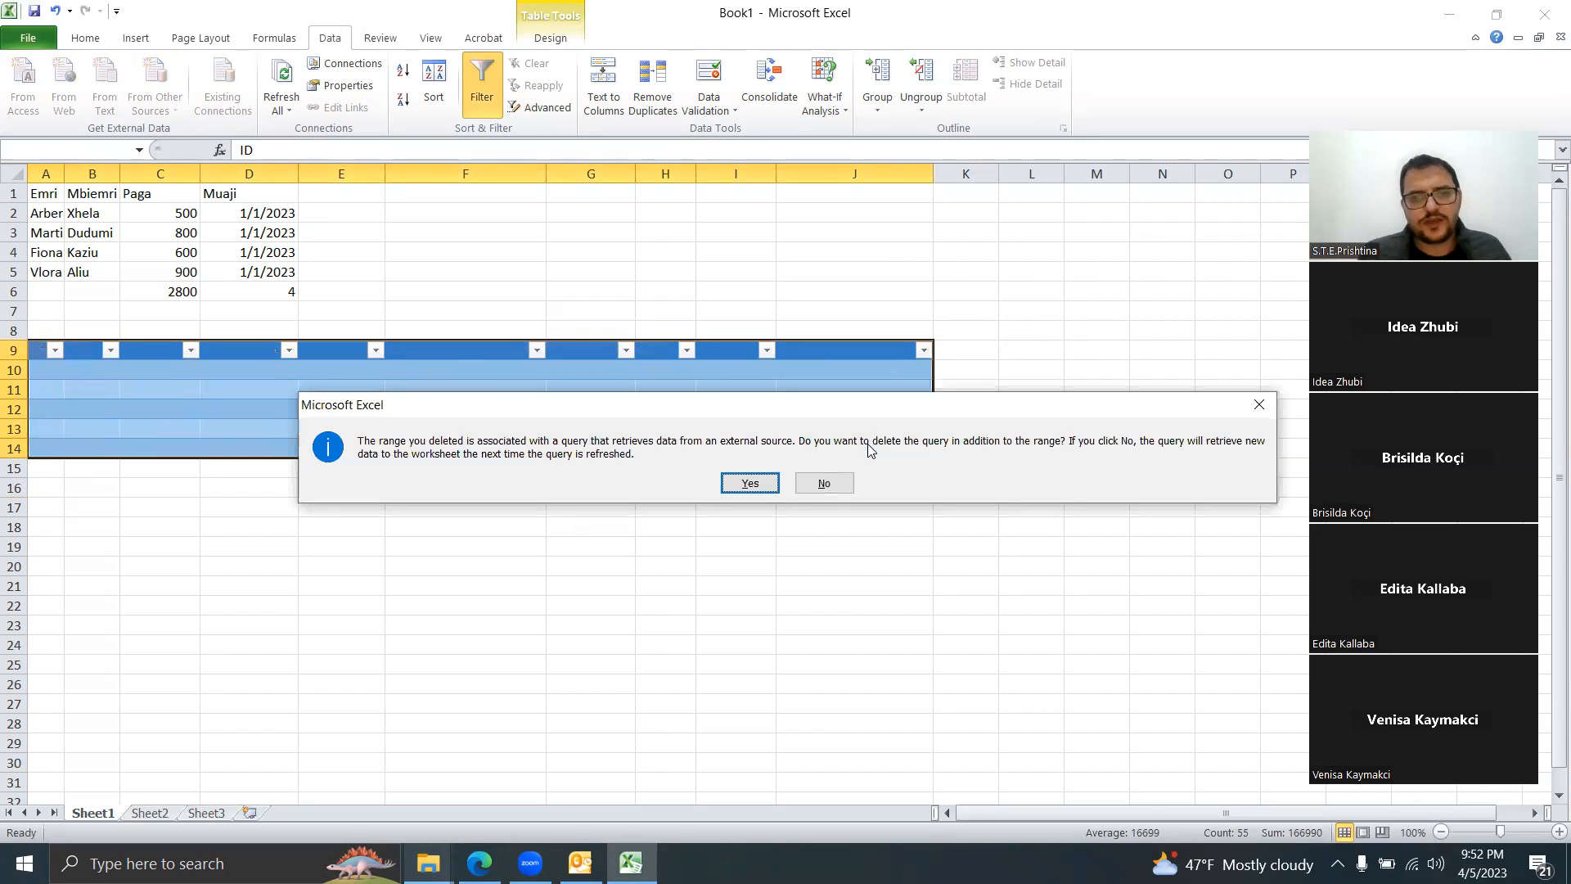
{"action": "left_click", "coordinate": [750, 483]}
{"action": "left_click", "coordinate": [448, 554]}
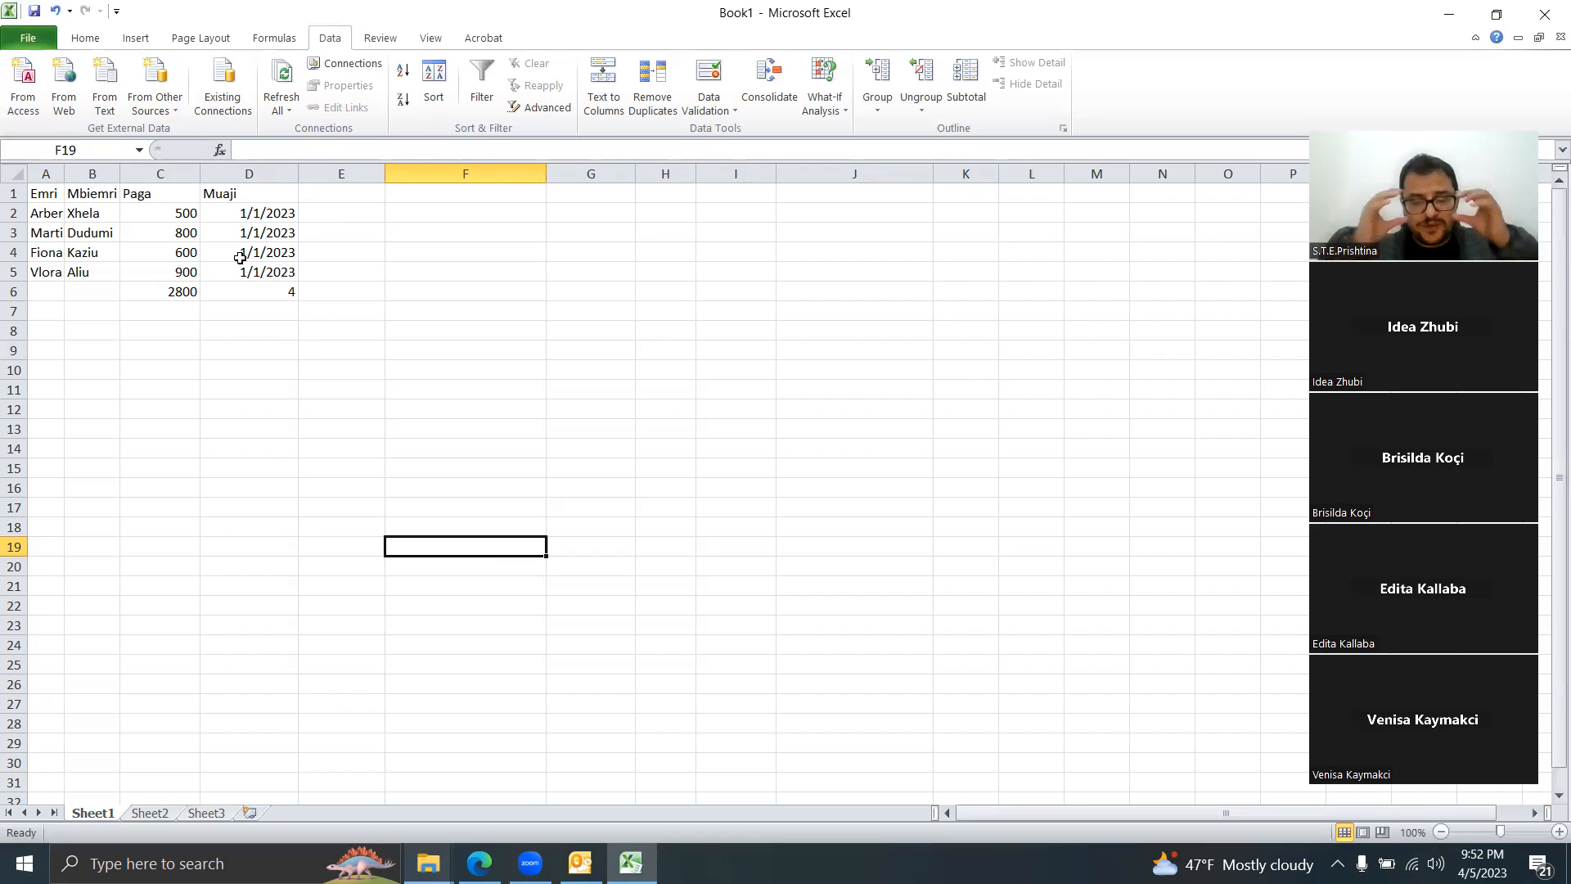
Step: Drag the column A border wider so names like Martin and Arber fit
{"action": "left_click", "coordinate": [142, 196]}
{"action": "left_click_drag", "start_coordinate": [64, 175], "coordinate": [112, 175]}
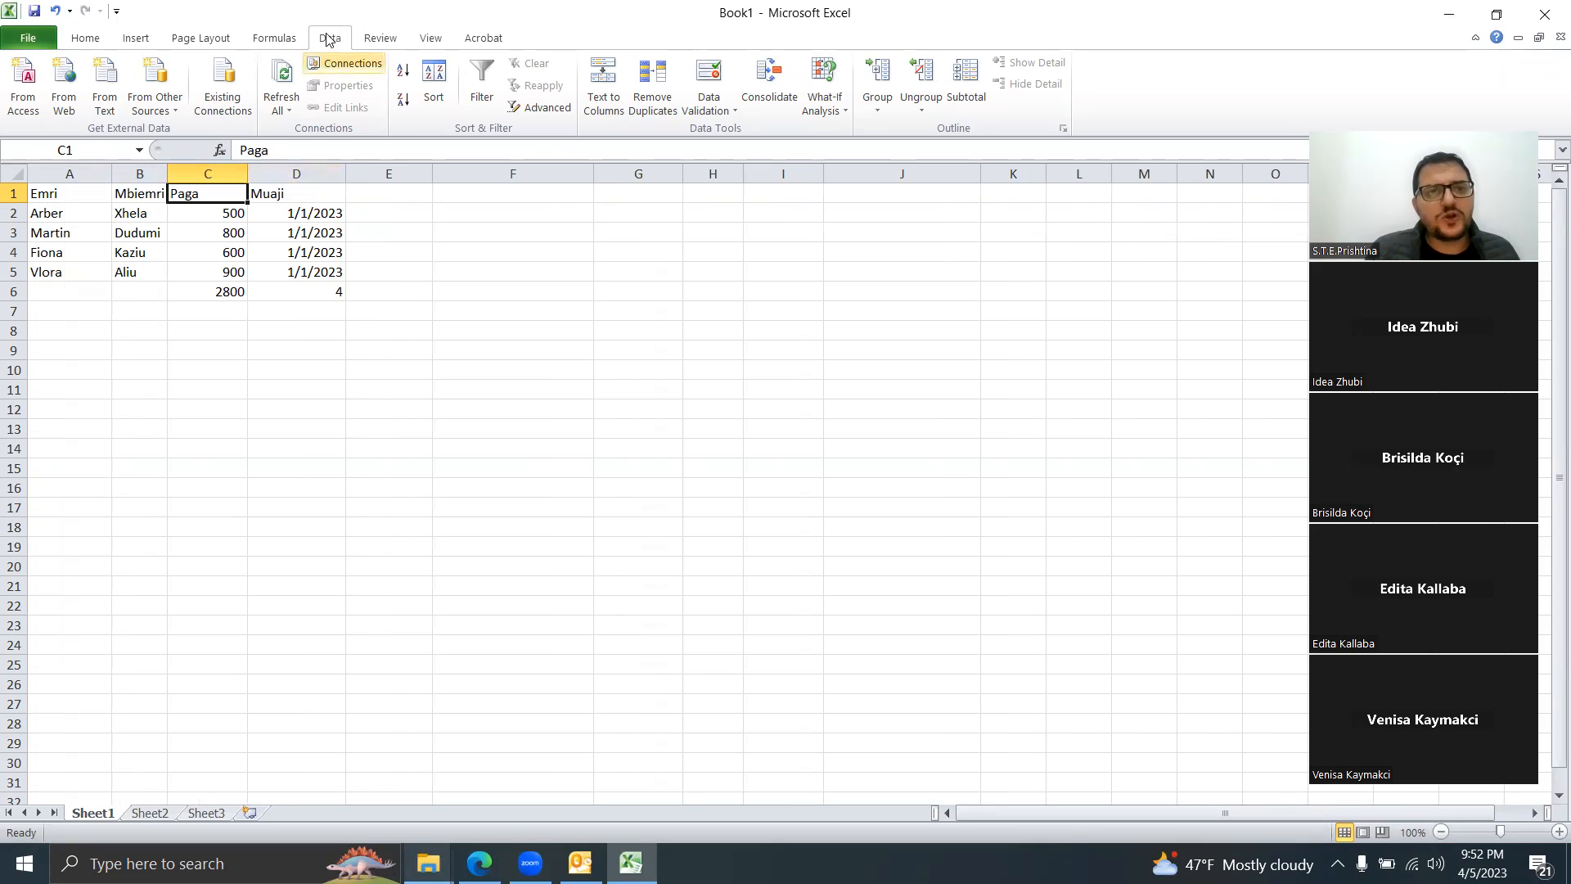
Step: Turn on AutoFilter, filter Emri to Fiona and Martin, then clear the Emri filter
{"action": "left_click", "coordinate": [486, 77]}
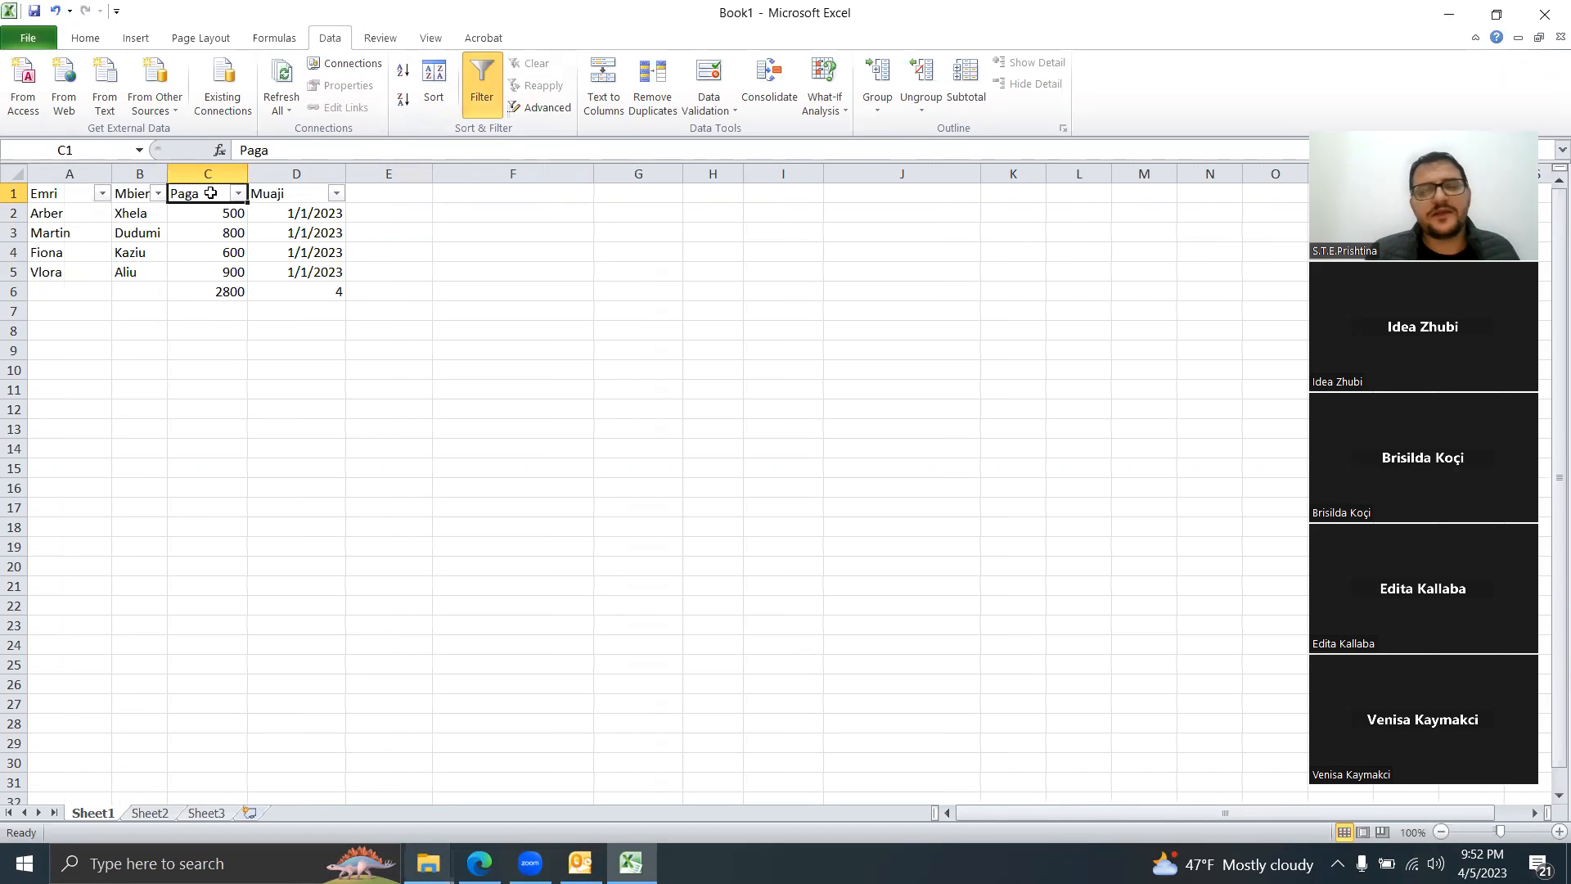
{"action": "left_click", "coordinate": [103, 194]}
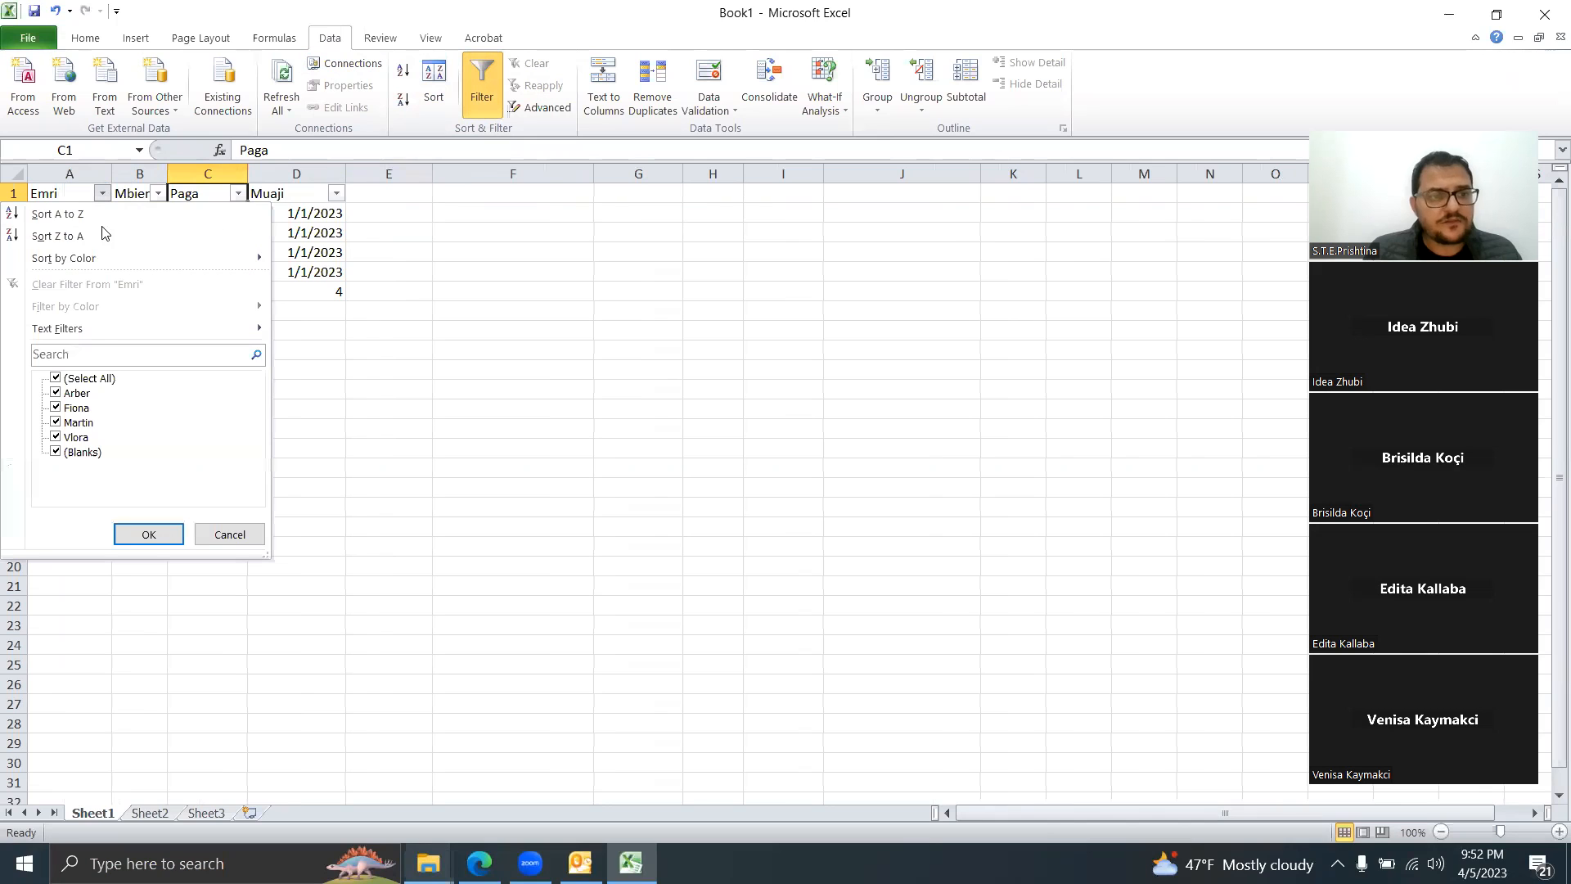
{"action": "left_click", "coordinate": [55, 379]}
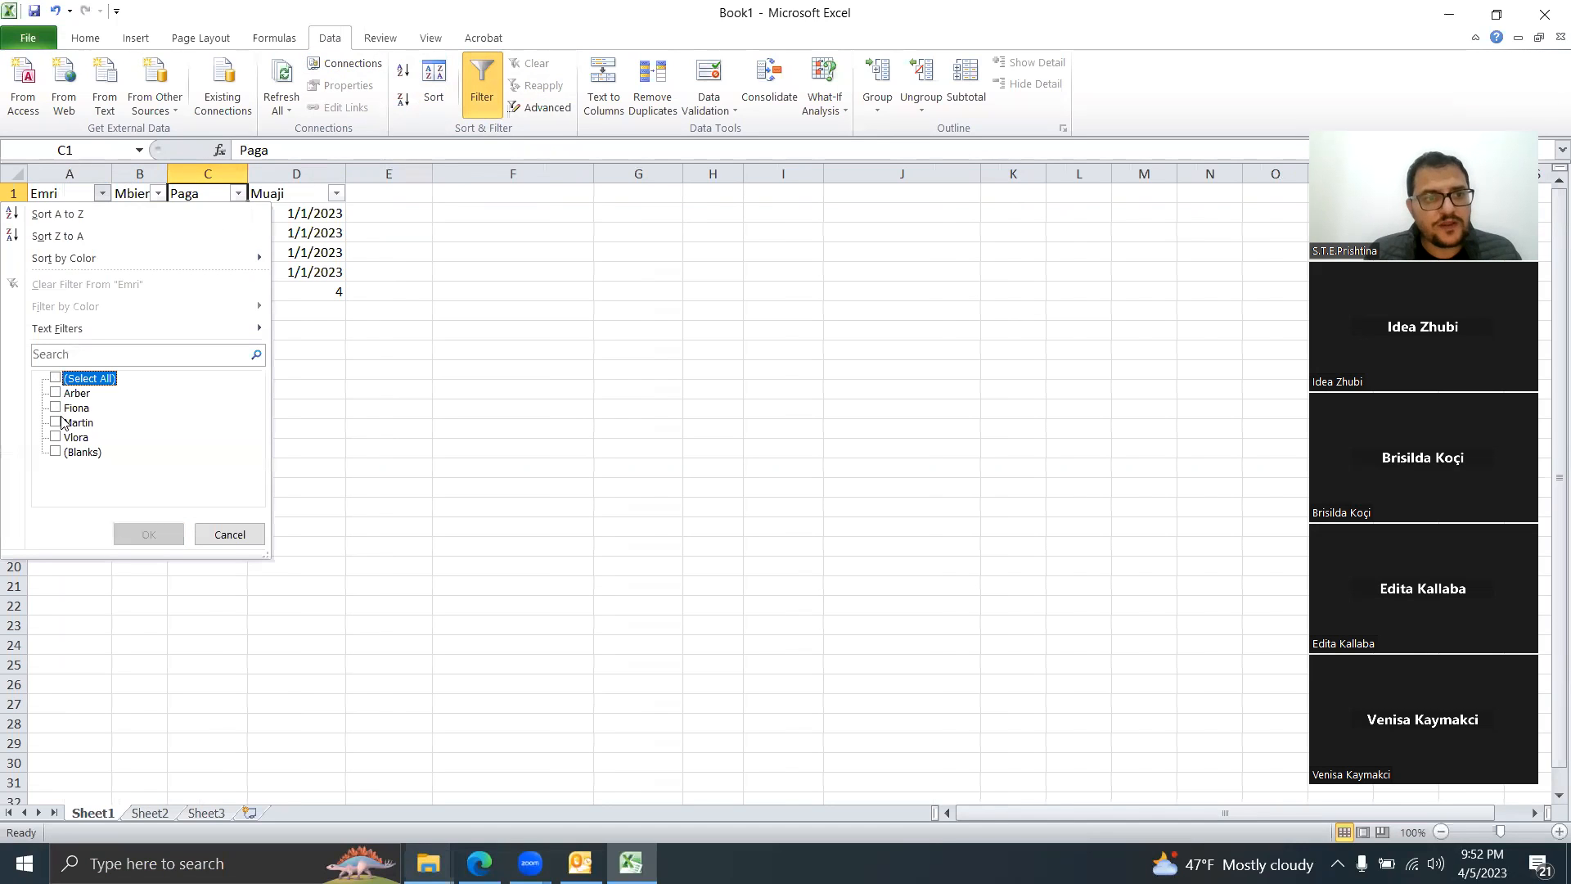
{"action": "left_click", "coordinate": [56, 408]}
{"action": "left_click", "coordinate": [55, 422]}
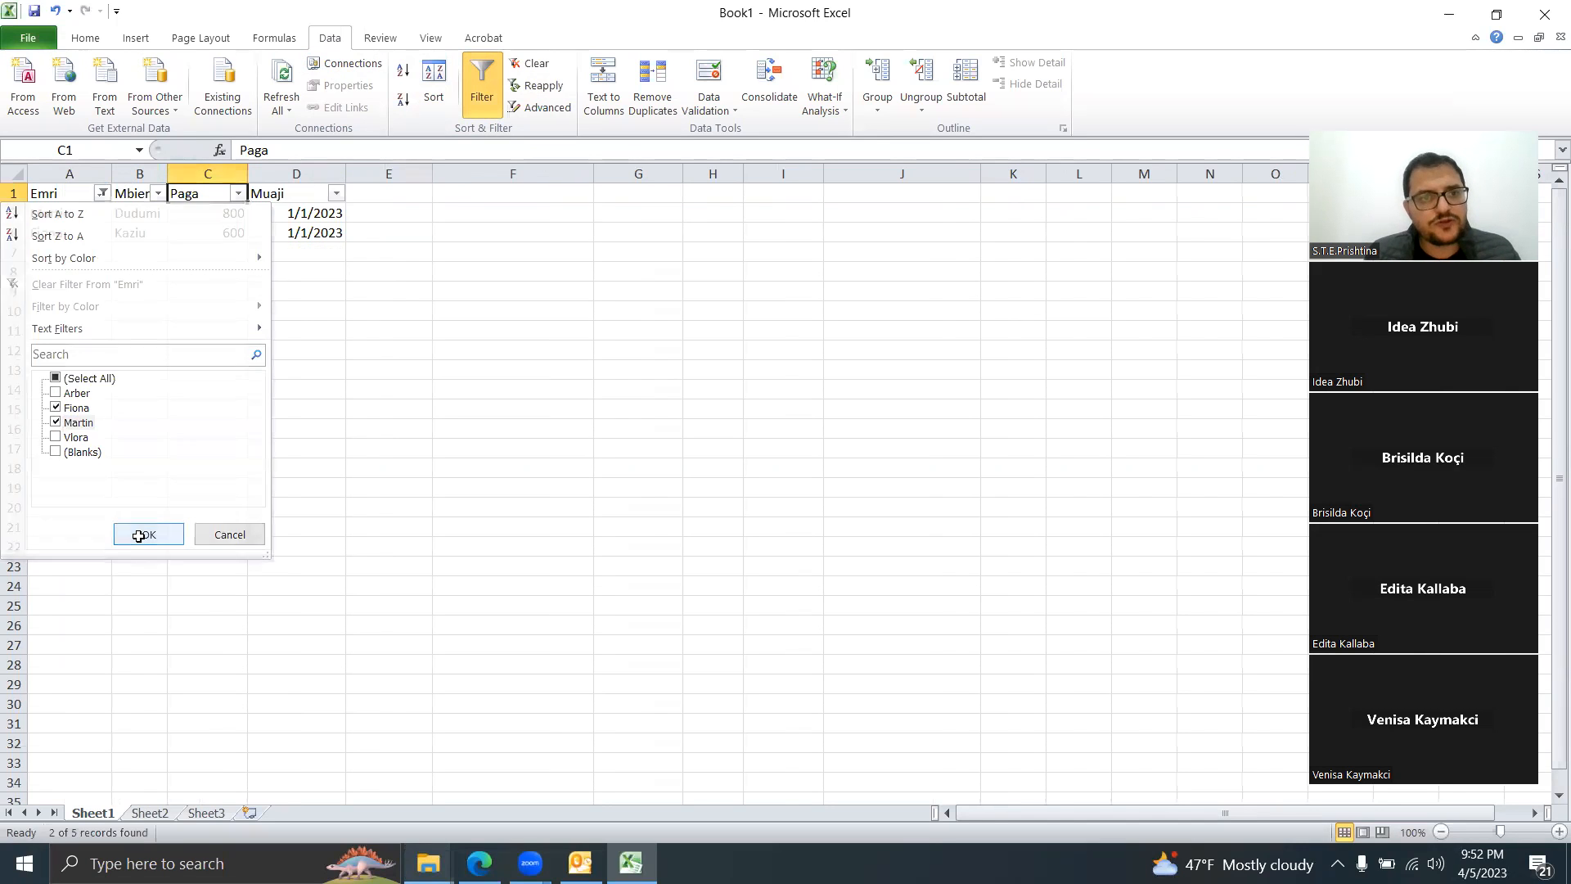
{"action": "left_click", "coordinate": [149, 534]}
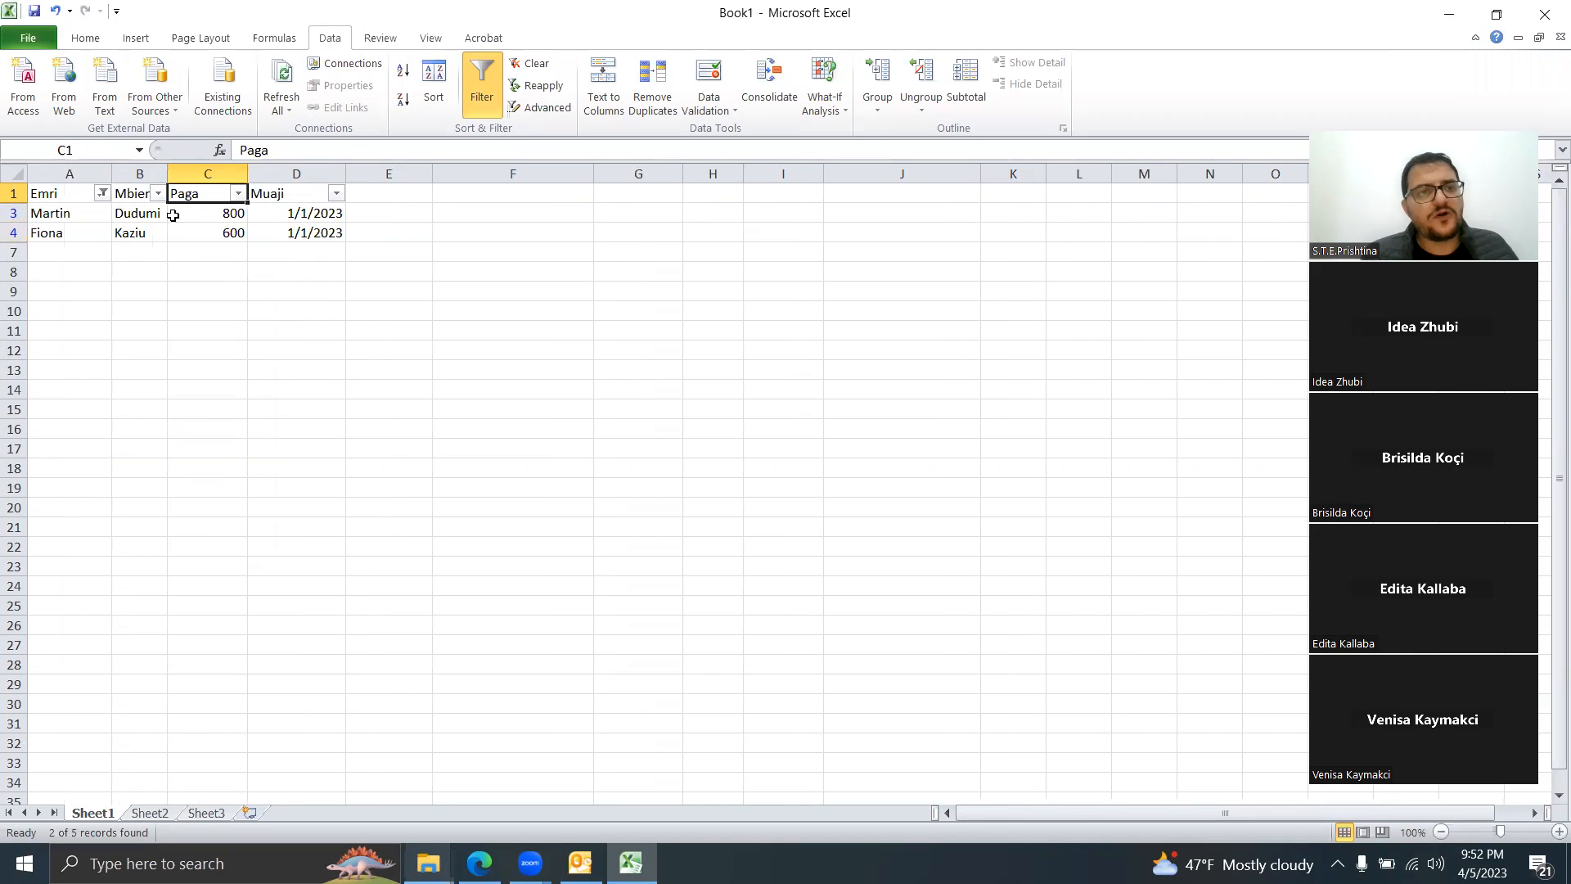
{"action": "left_click", "coordinate": [102, 193]}
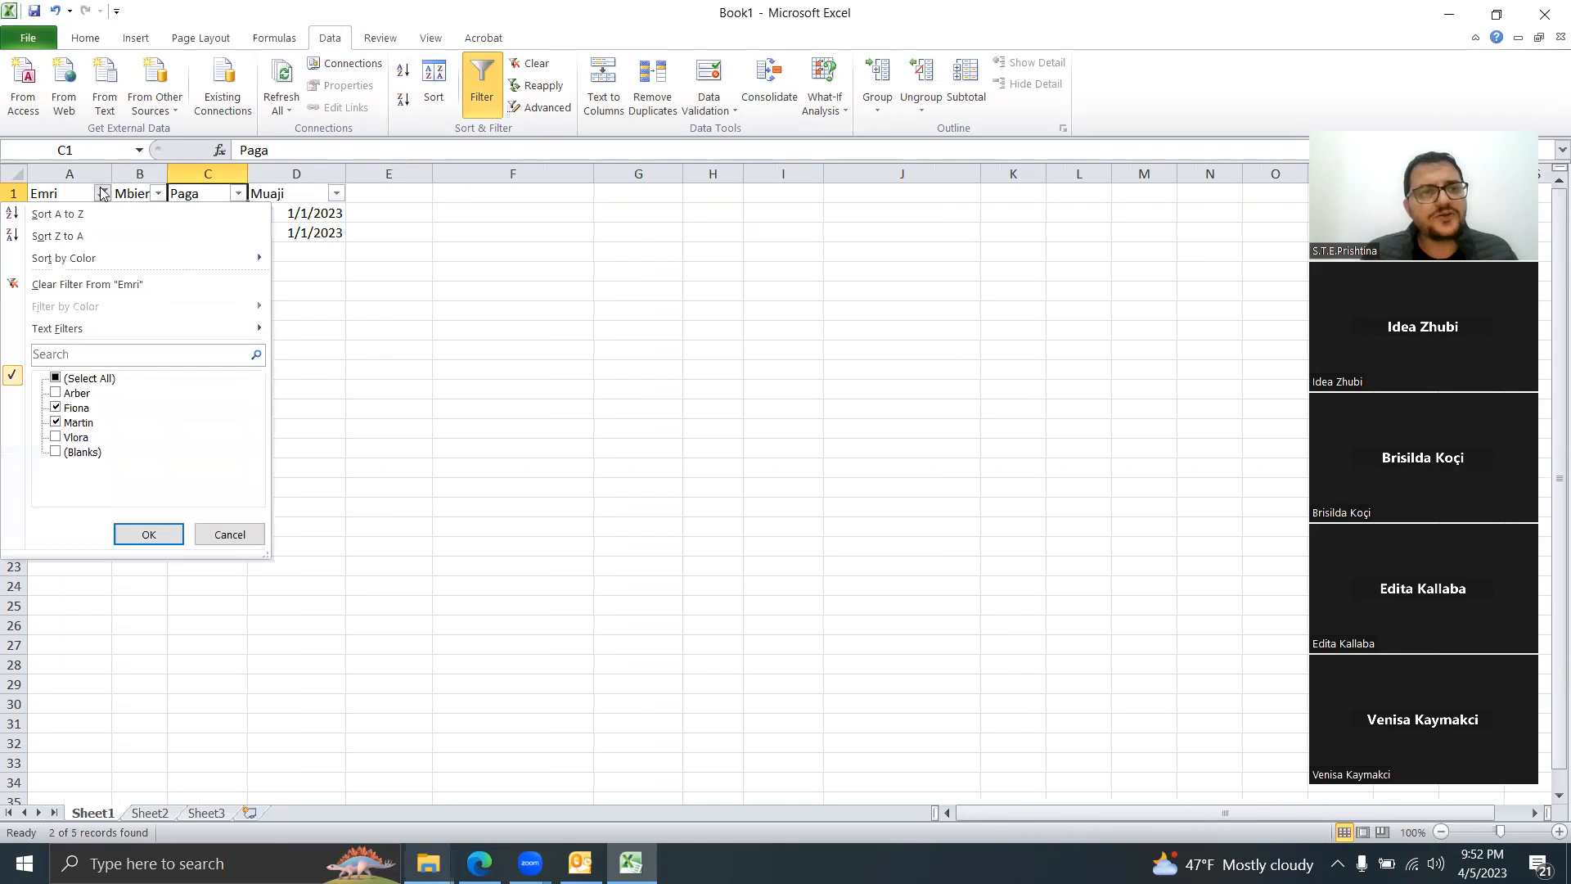
{"action": "left_click", "coordinate": [99, 286]}
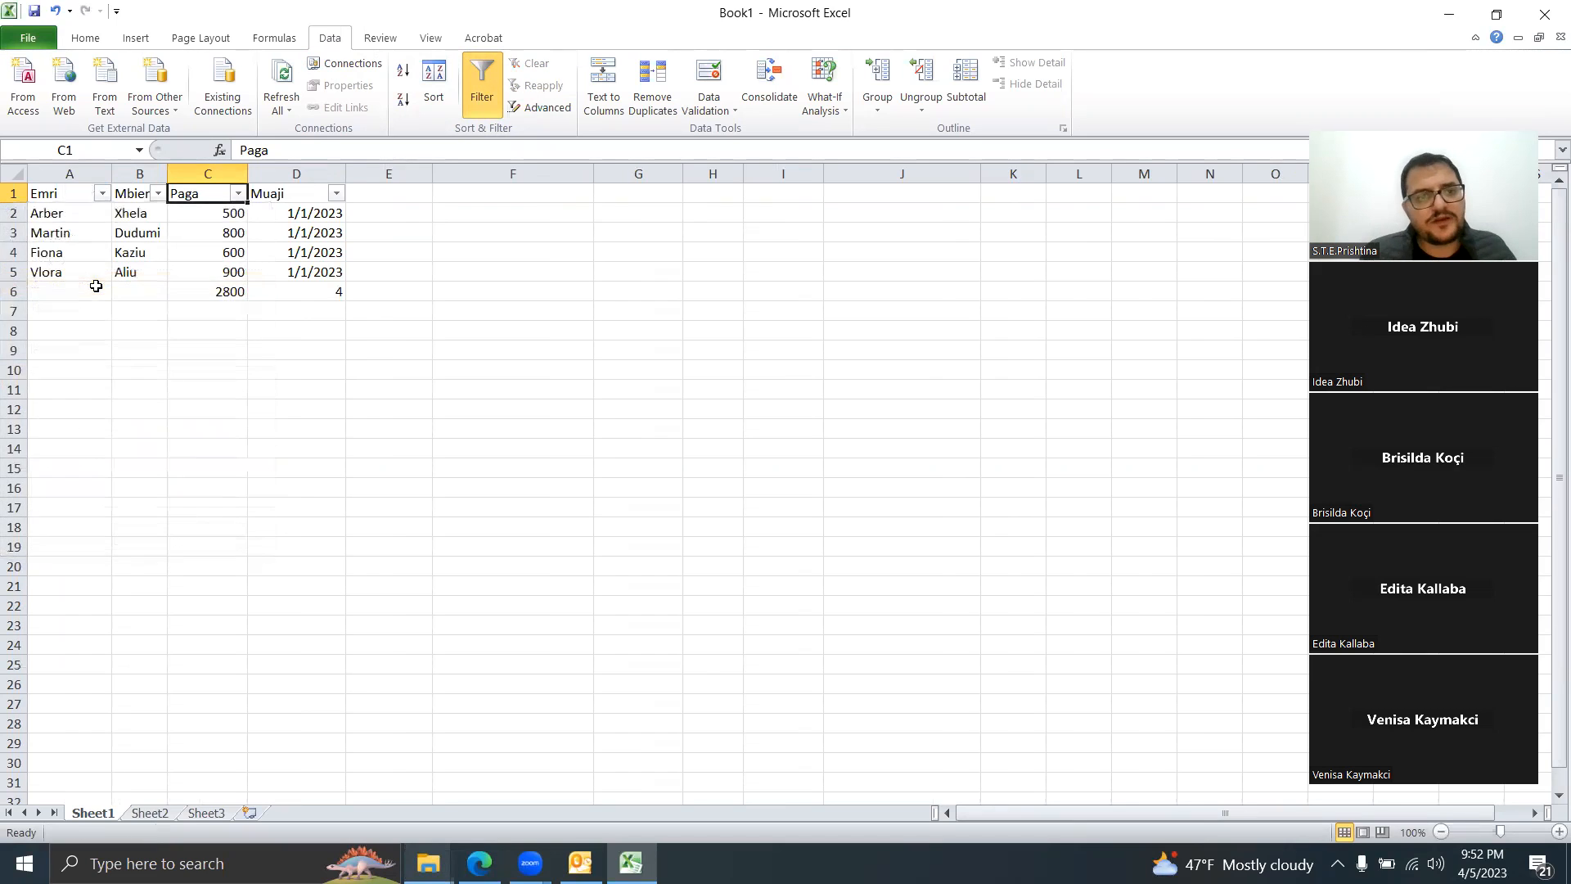
Step: Try a Paga greater-than 700 number filter, then clear it
{"action": "left_click", "coordinate": [237, 195]}
{"action": "mouse_move", "coordinate": [215, 337]}
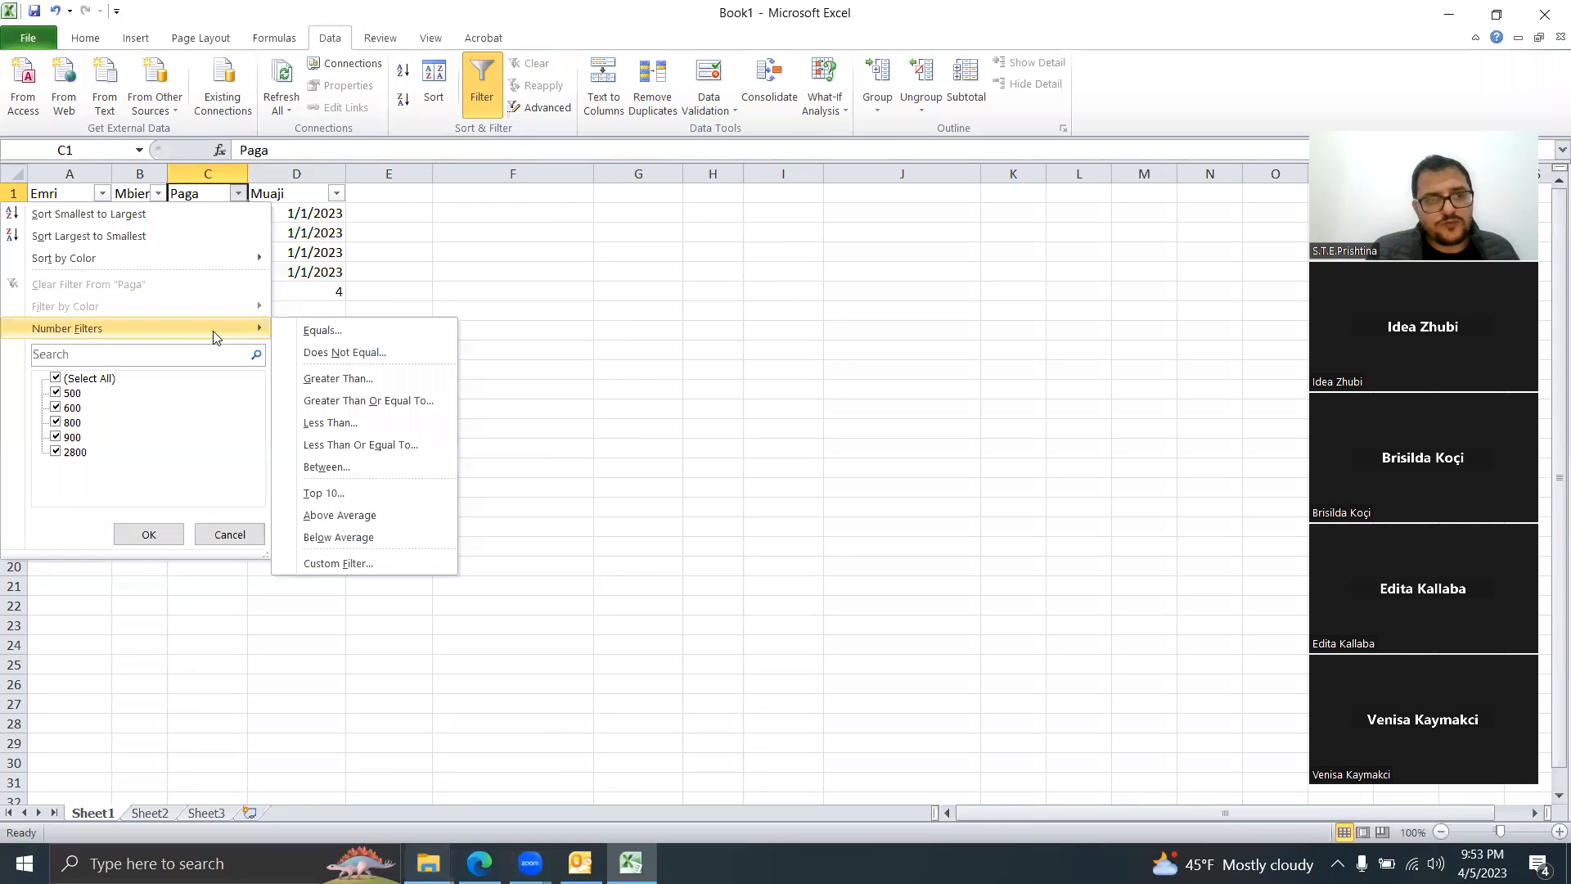
{"action": "left_click", "coordinate": [326, 379]}
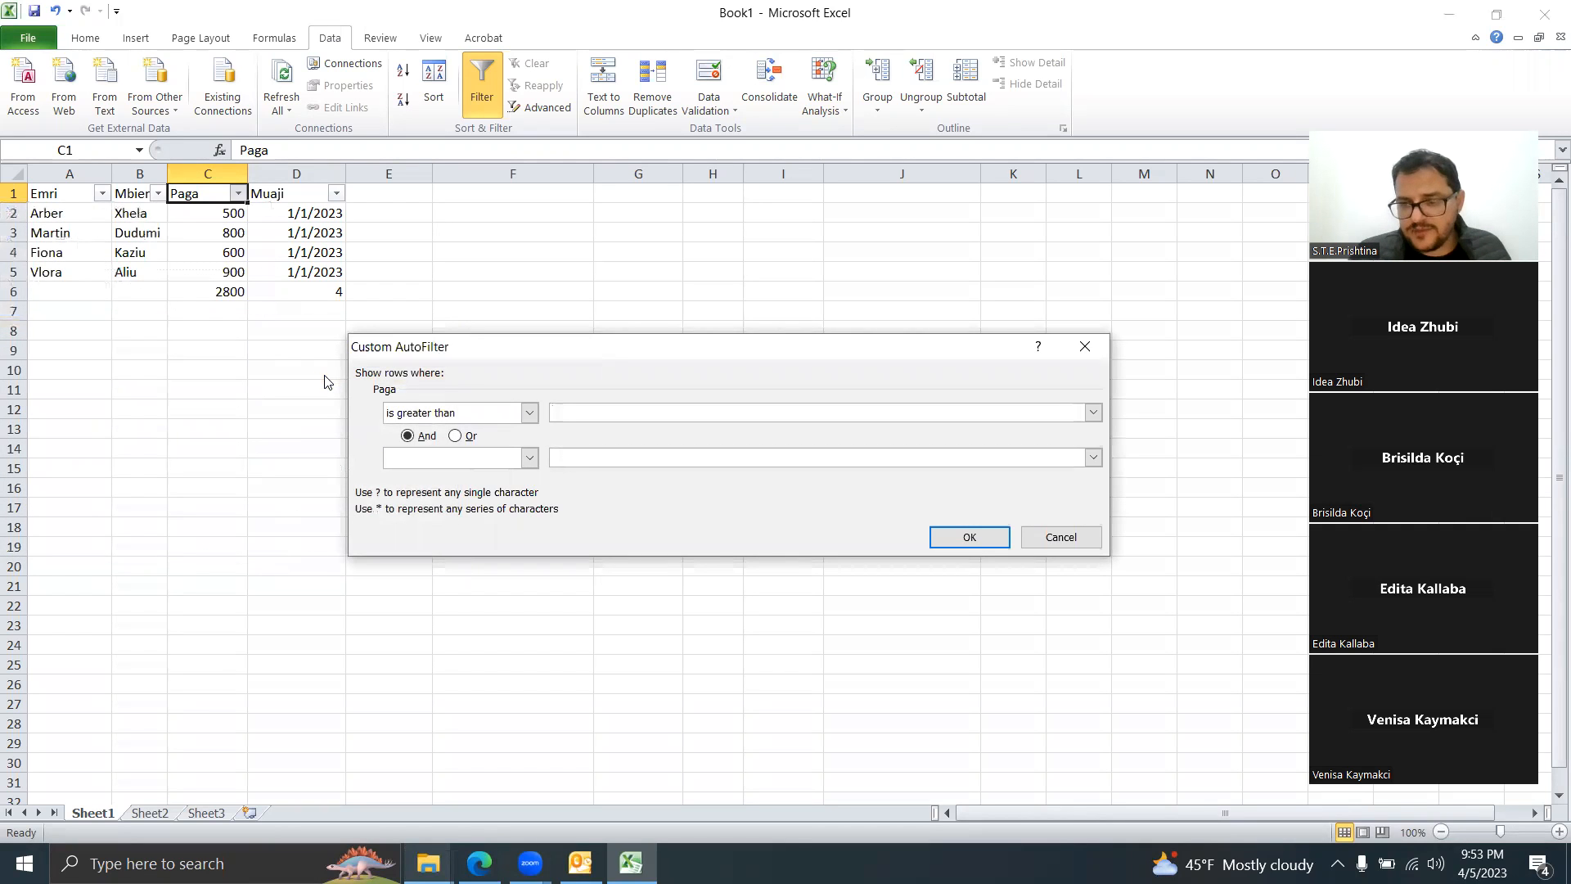
{"action": "type", "text": "700"}
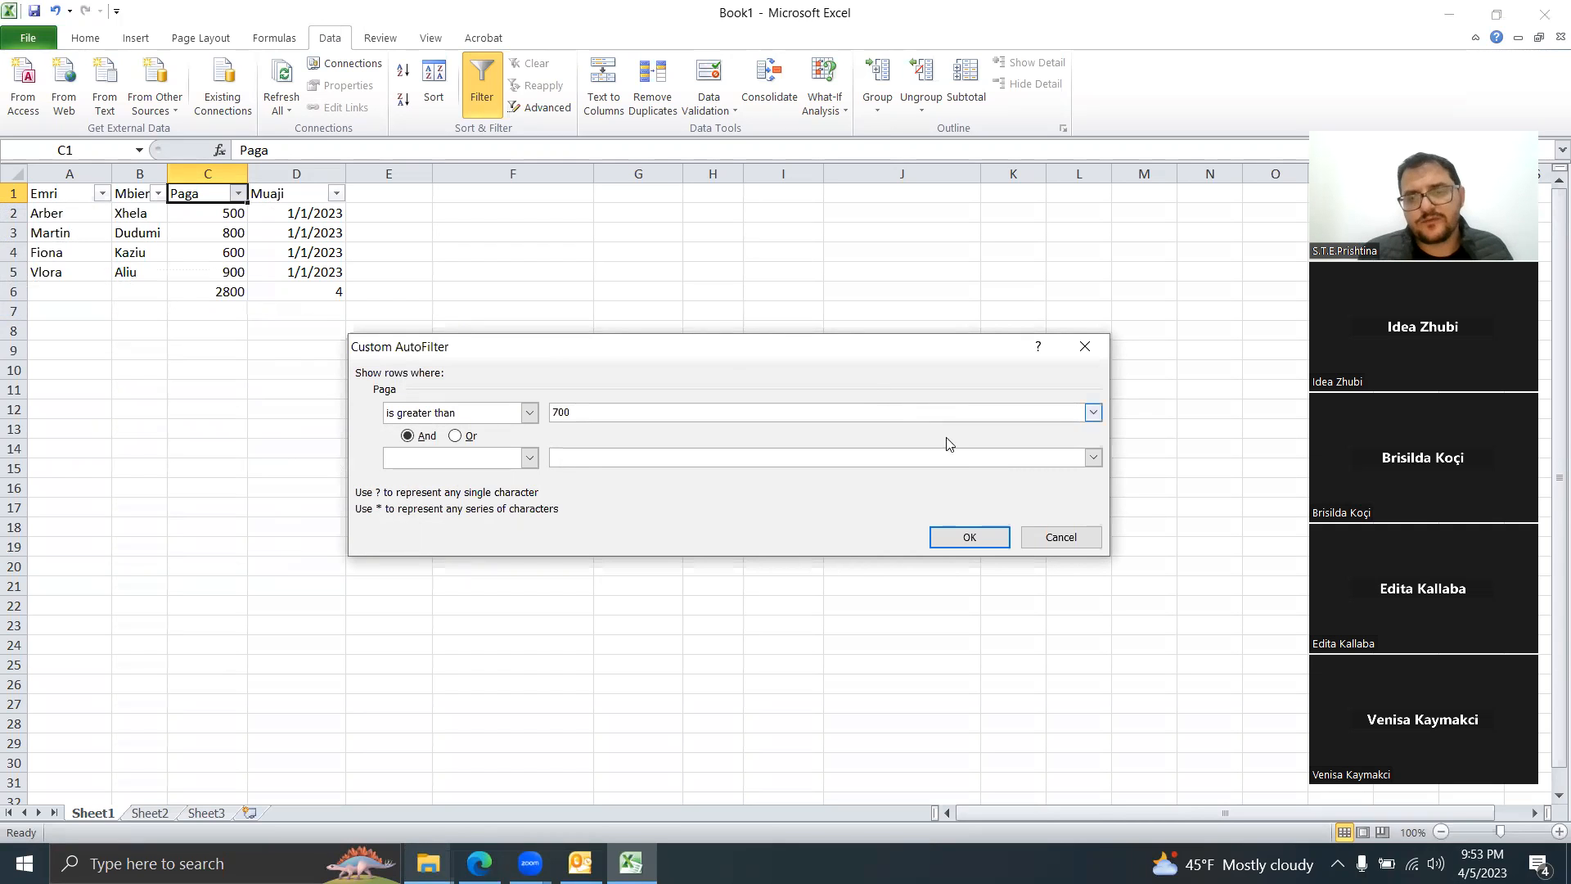
{"action": "left_click", "coordinate": [1009, 539]}
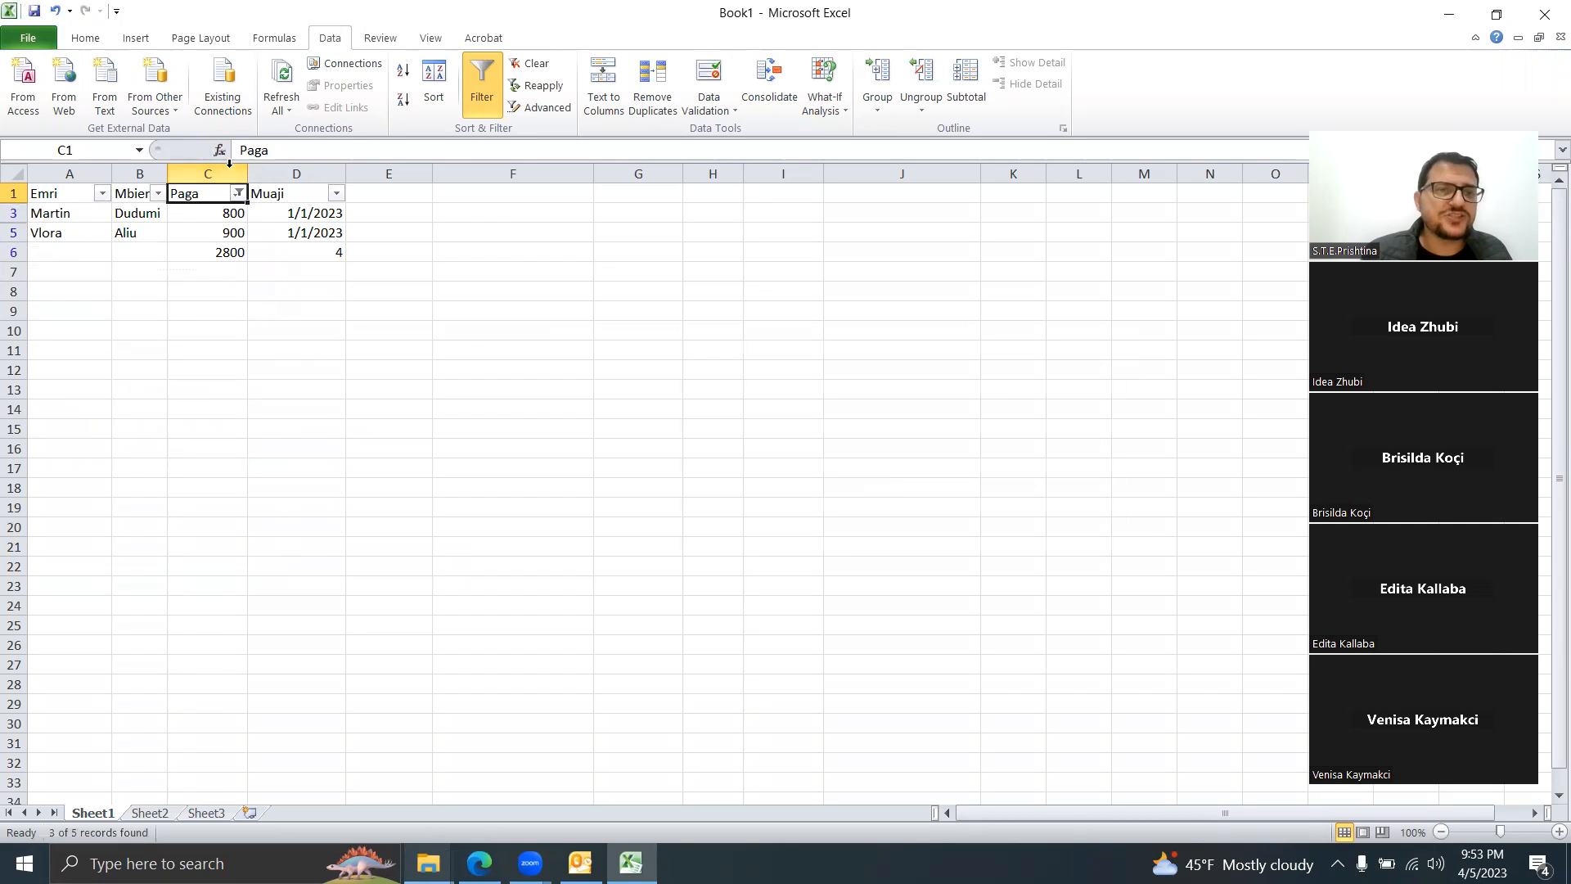
{"action": "left_click", "coordinate": [239, 194]}
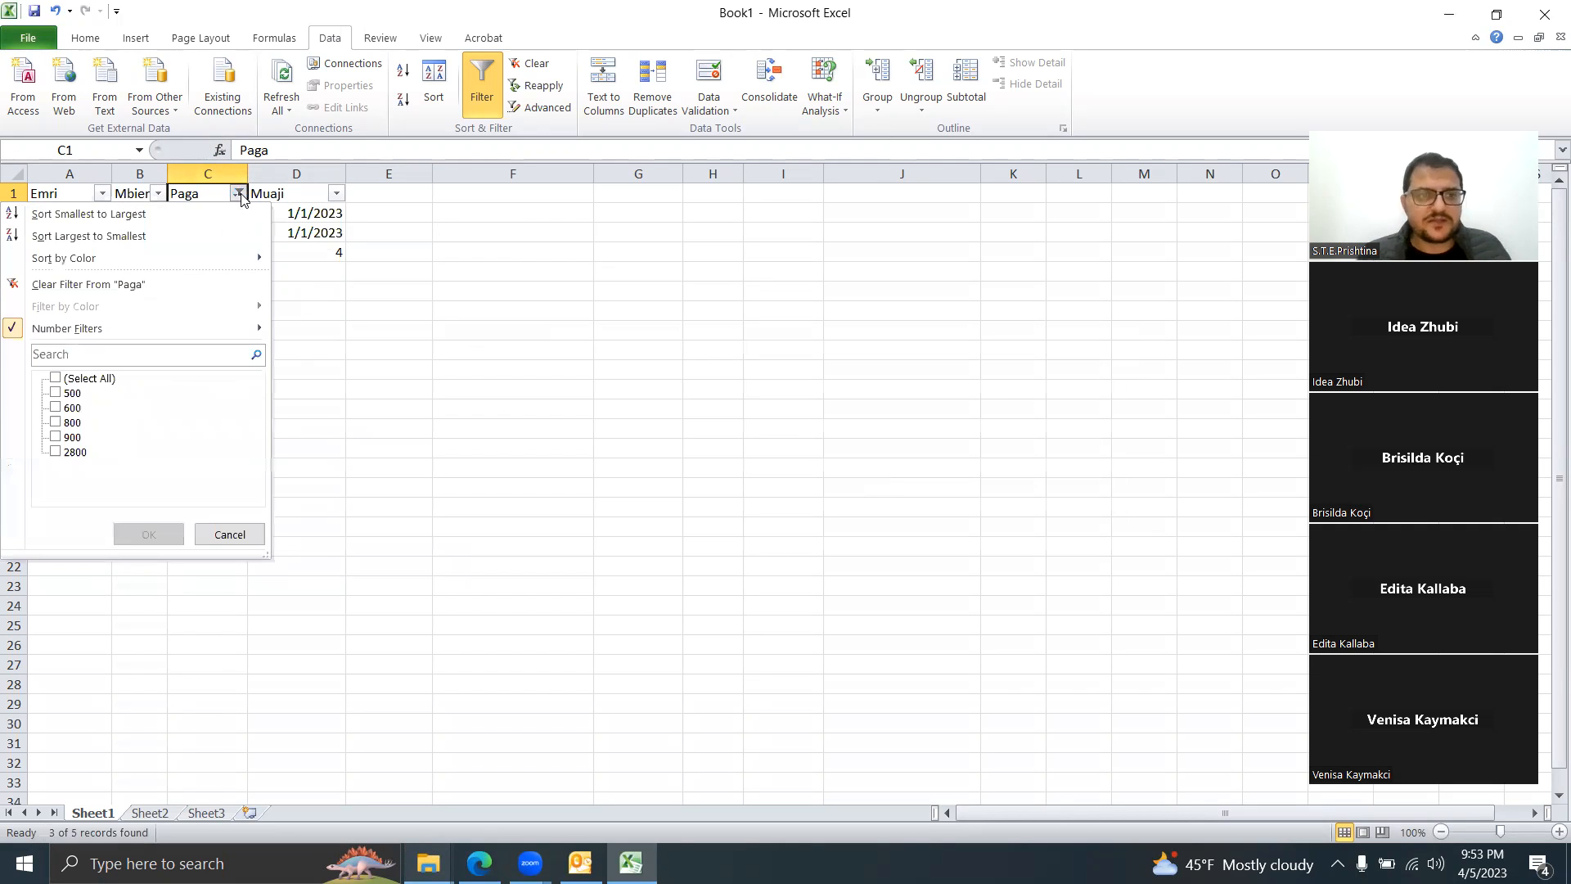
{"action": "left_click", "coordinate": [123, 284]}
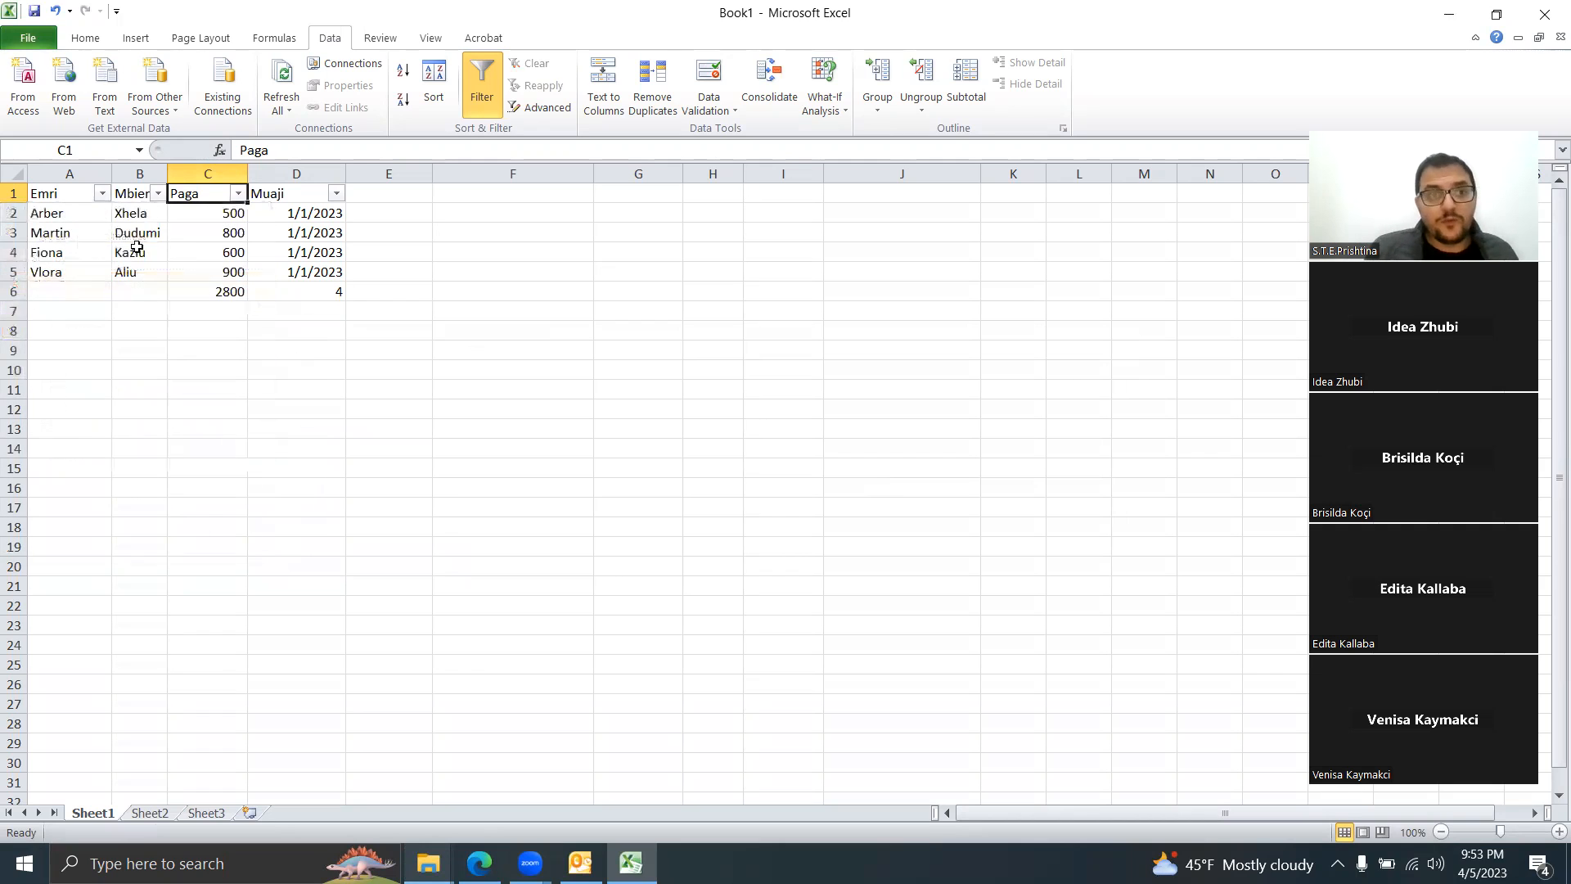
Step: Filter Paga to values greater than 600 and bring up the Emri text filters
{"action": "left_click", "coordinate": [239, 193]}
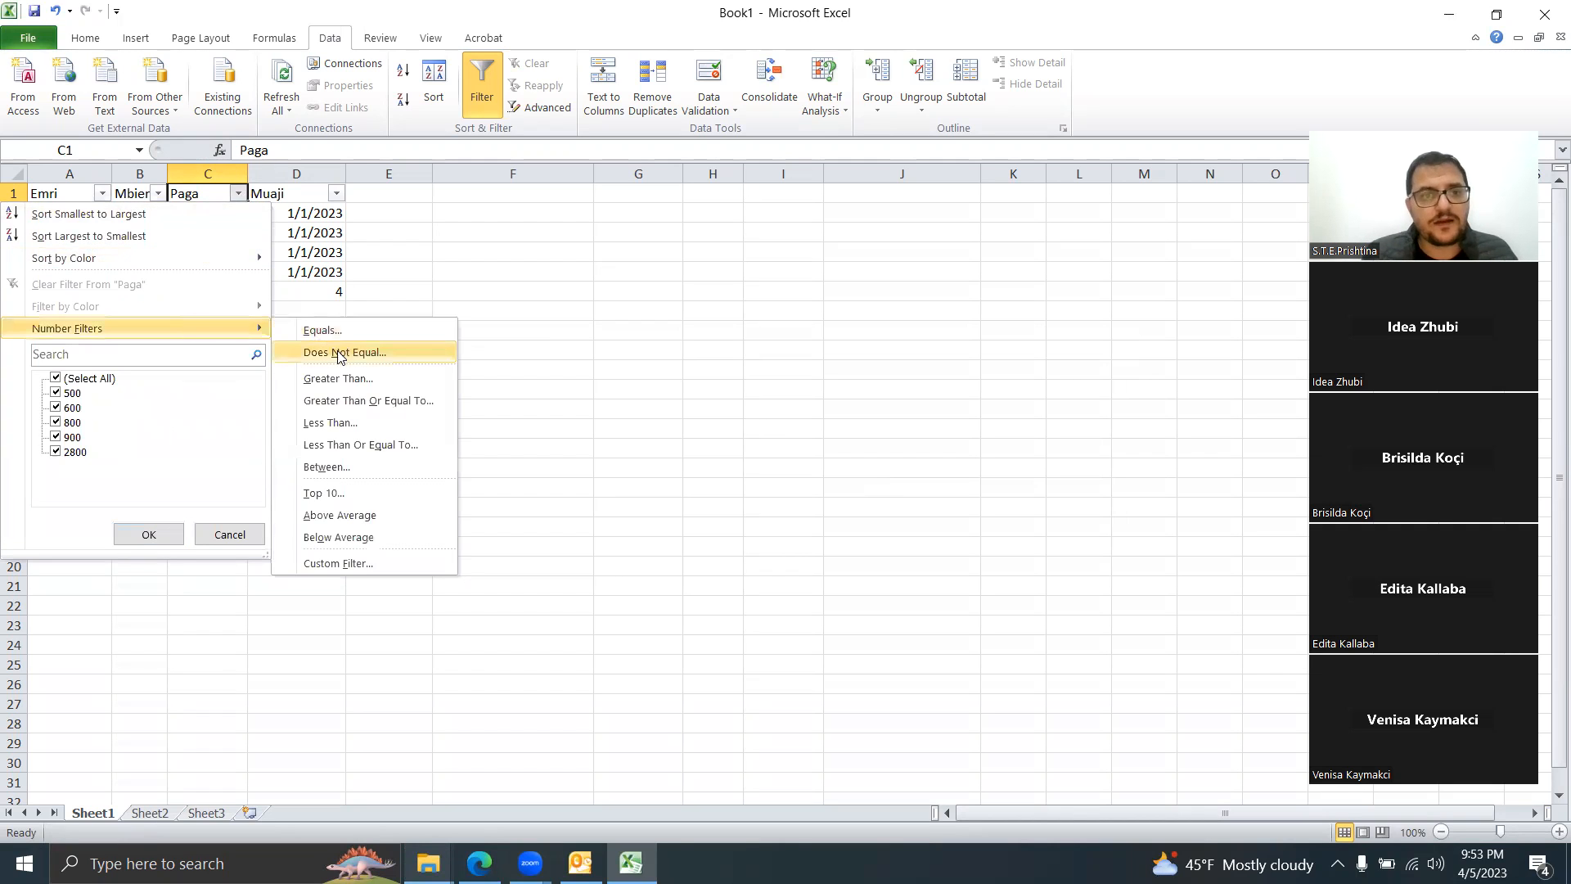
{"action": "left_click", "coordinate": [338, 380]}
{"action": "type", "text": "600"}
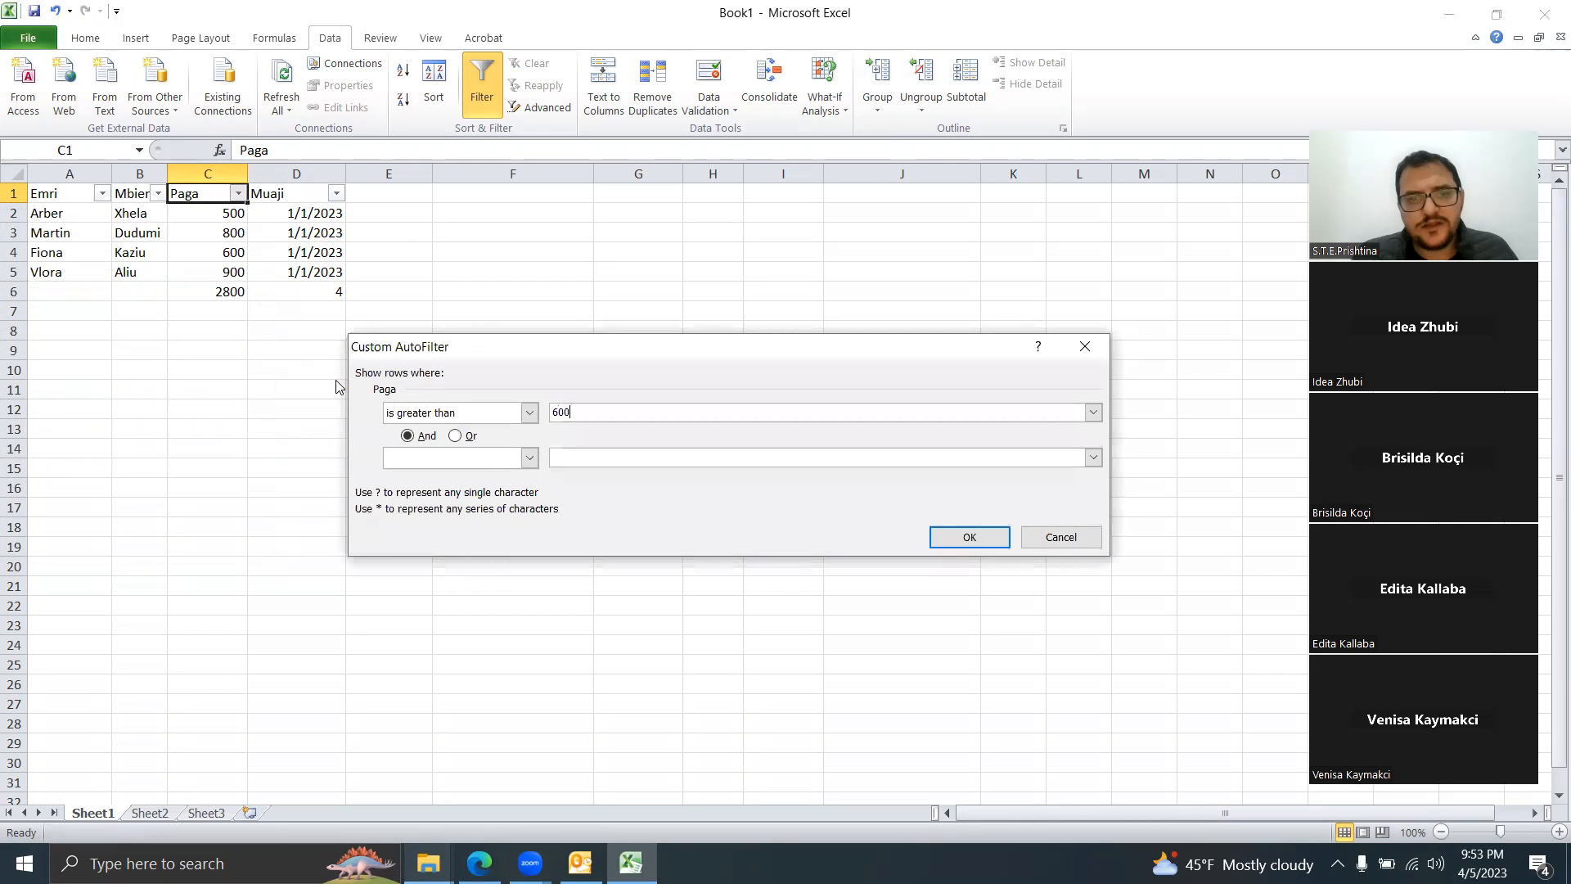
{"action": "left_click", "coordinate": [971, 534]}
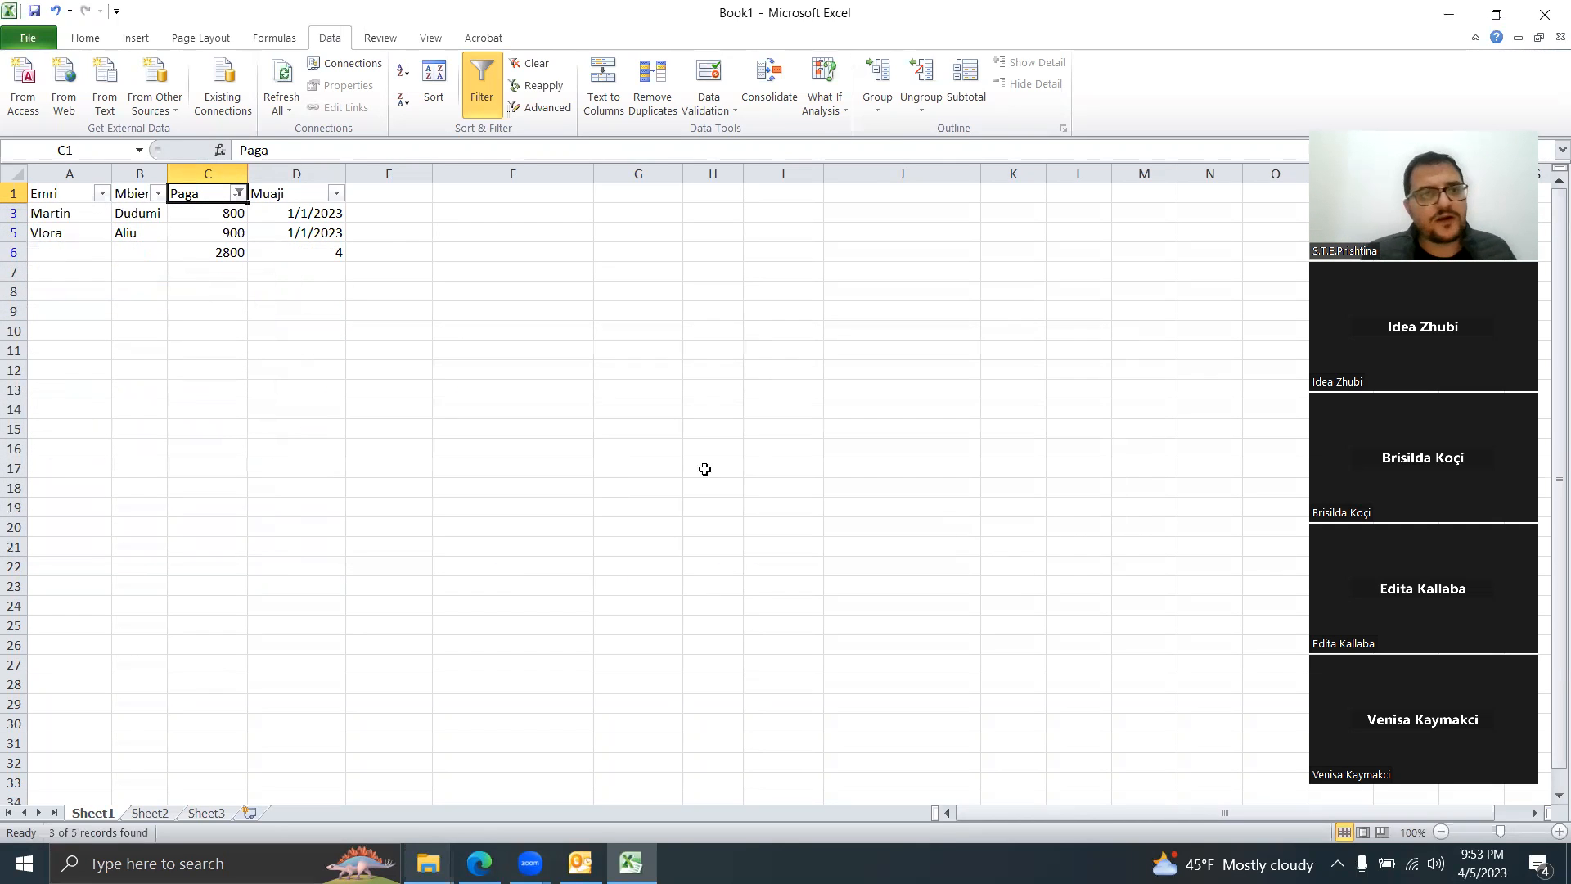
{"action": "left_click", "coordinate": [103, 193]}
{"action": "mouse_move", "coordinate": [176, 327]}
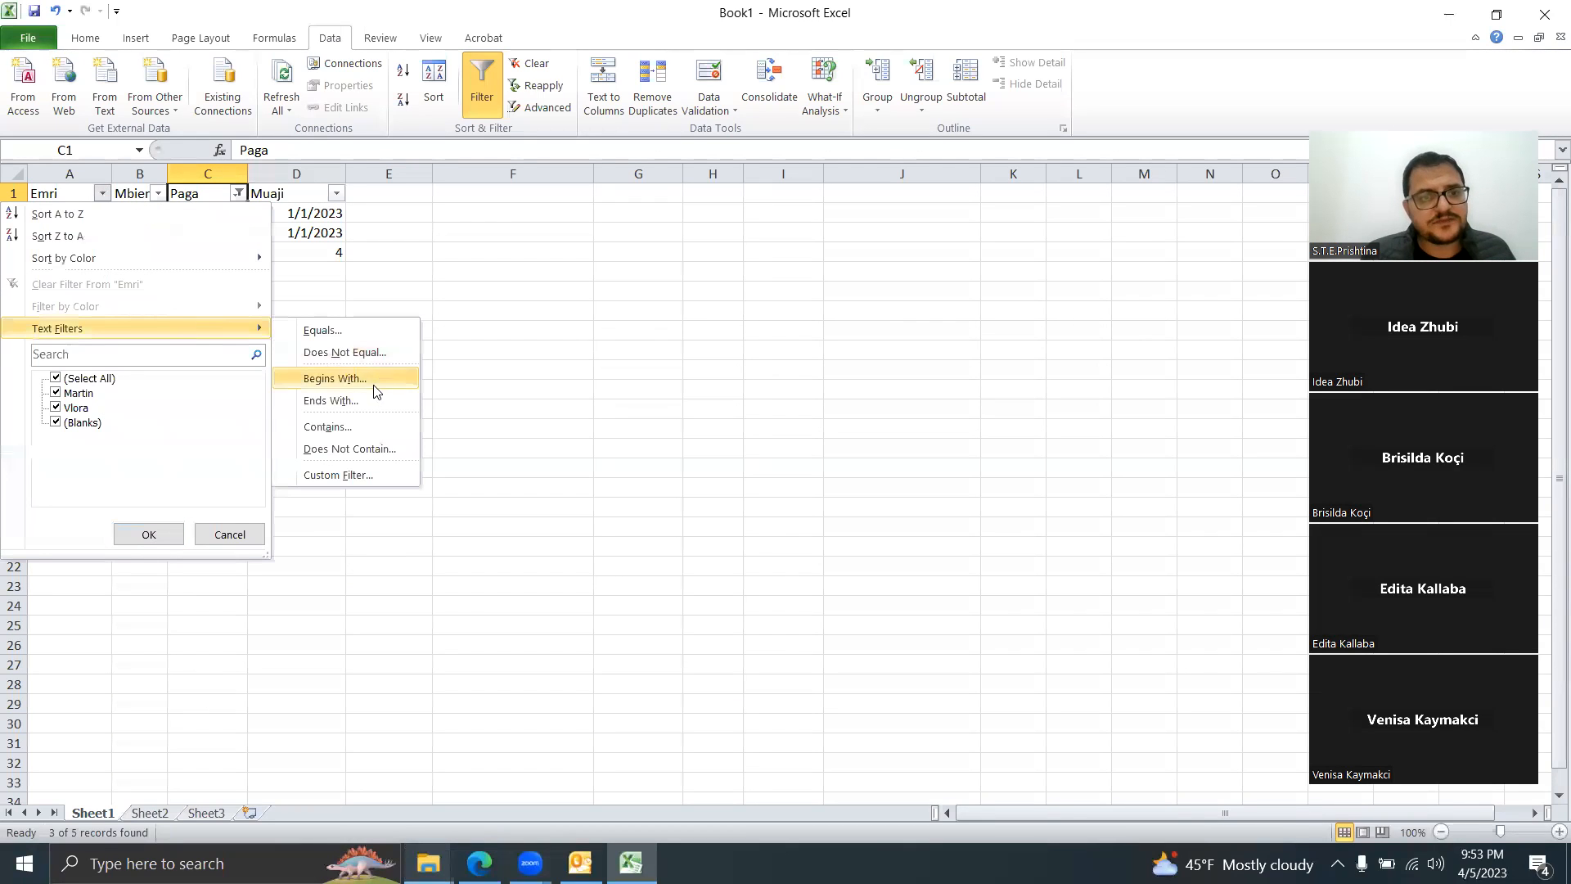
Step: Filter Emri to names containing M
{"action": "left_click", "coordinate": [328, 426]}
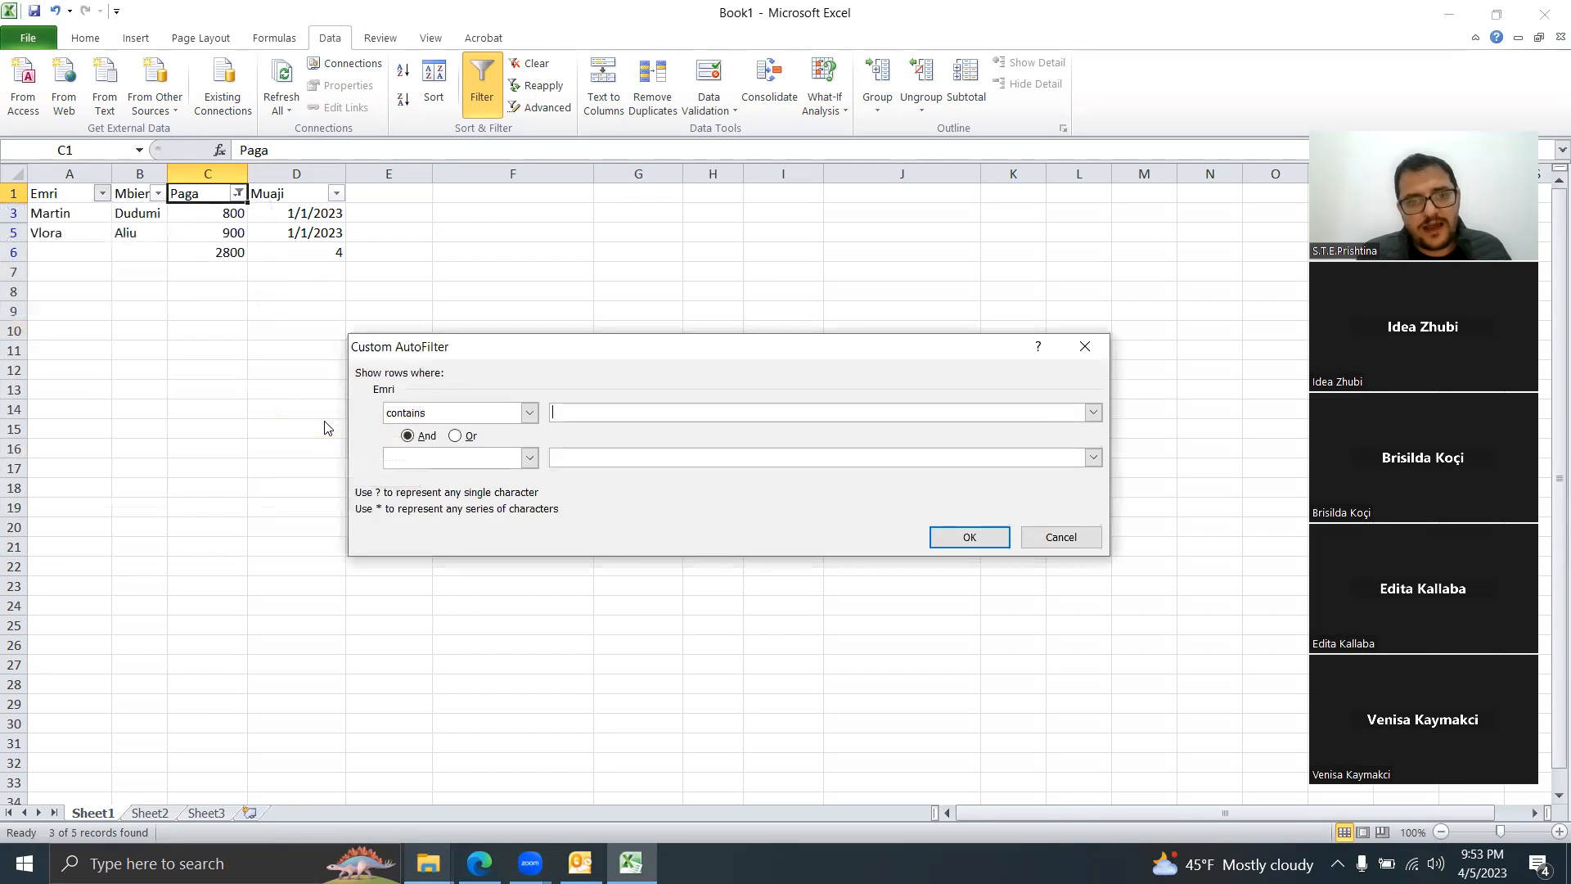
{"action": "type", "text": "M"}
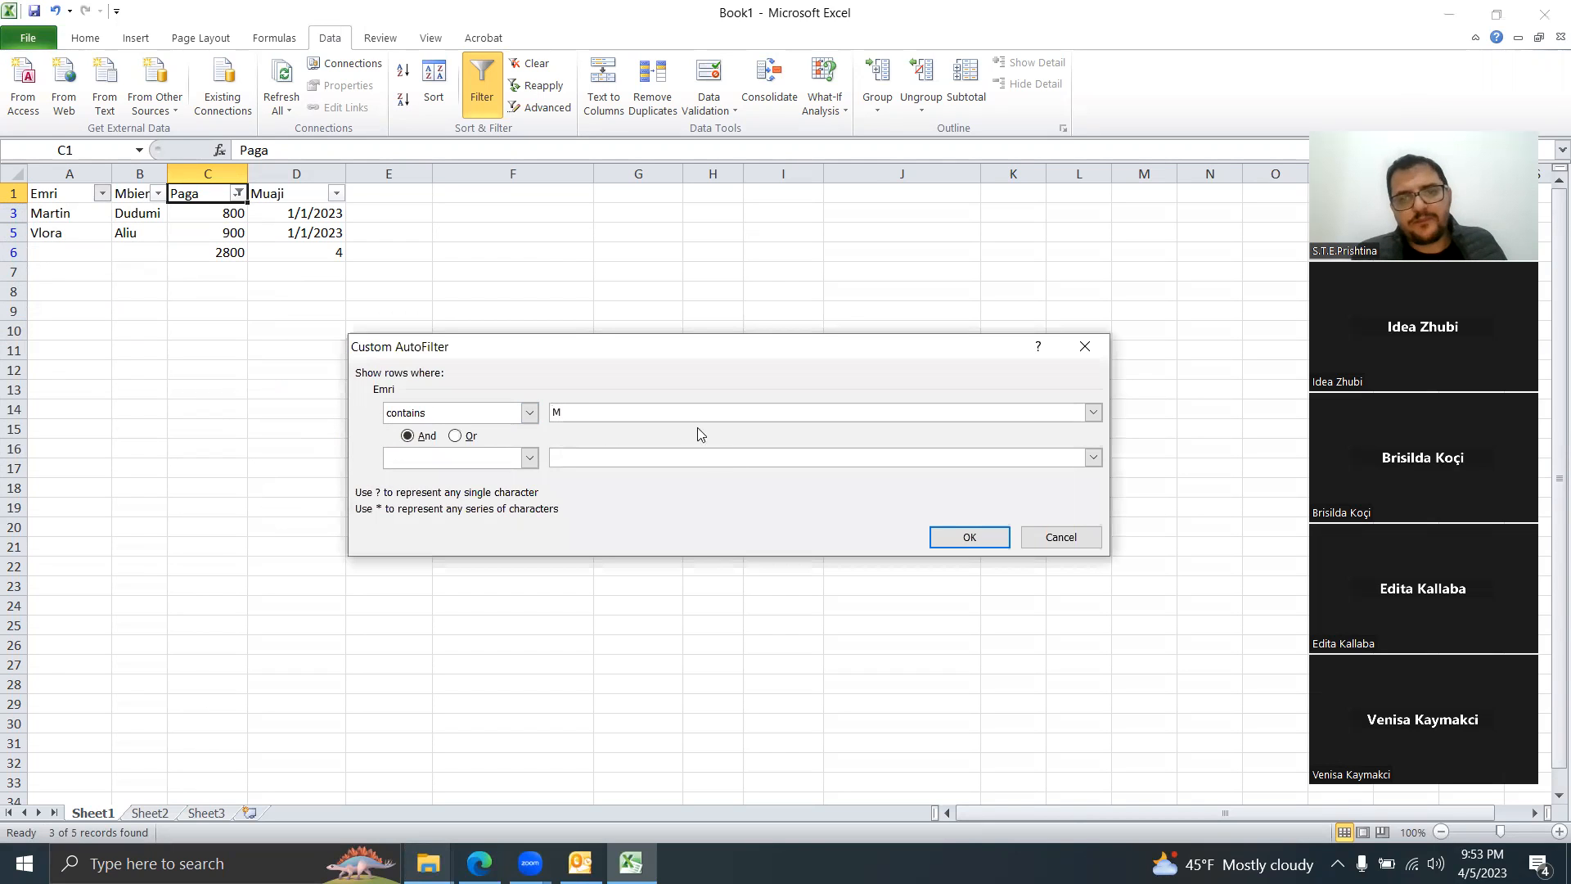
{"action": "left_click", "coordinate": [964, 543]}
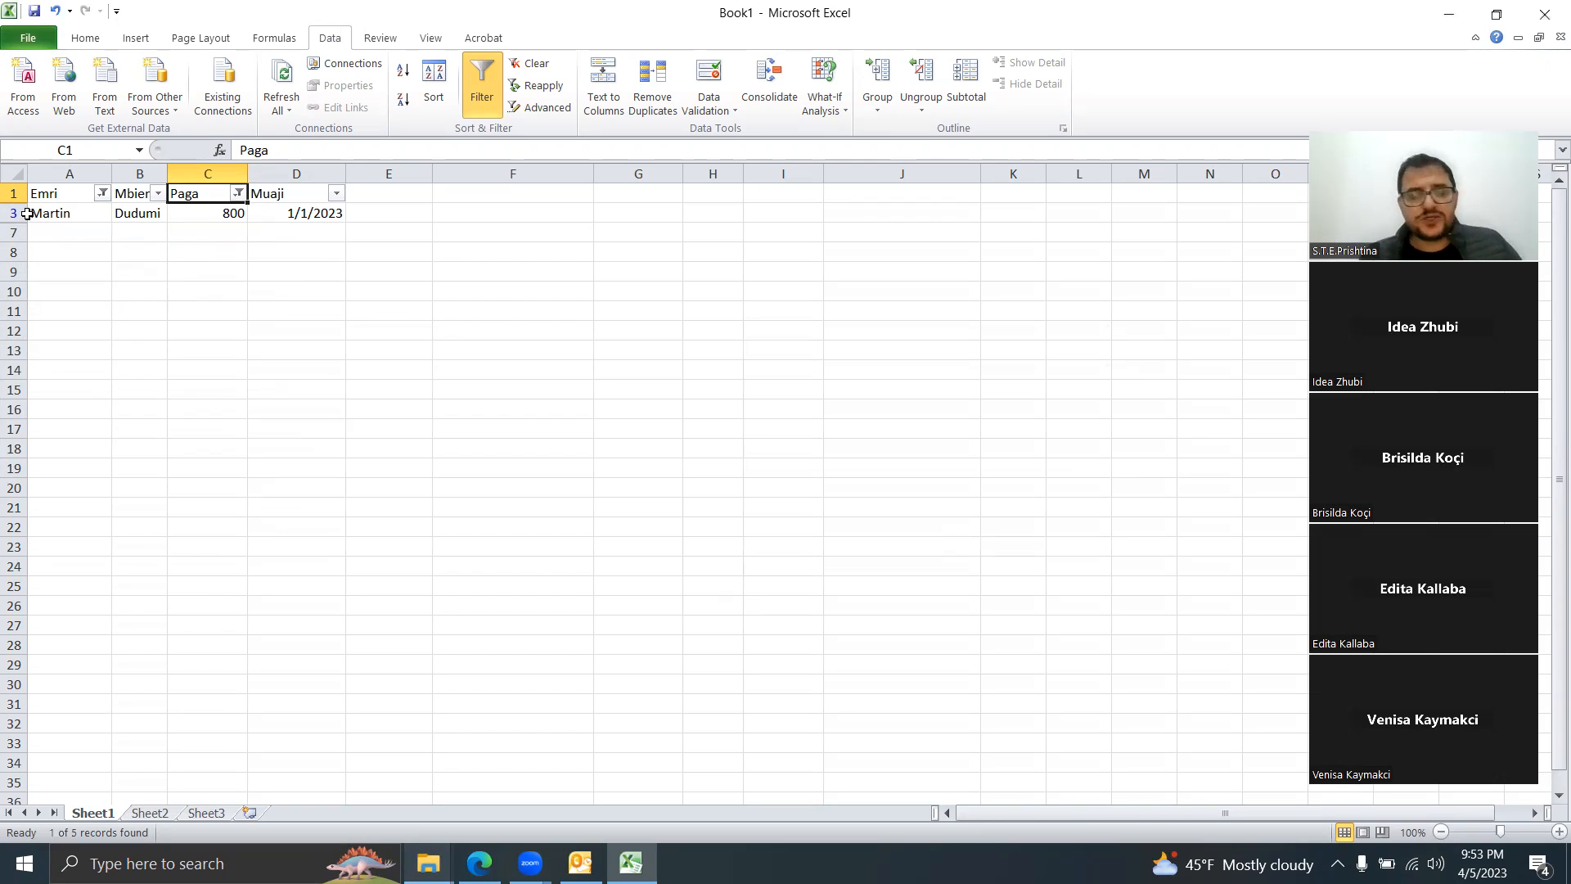
Step: Clear the Paga filter so only the Emri filter remains
{"action": "left_click", "coordinate": [238, 194]}
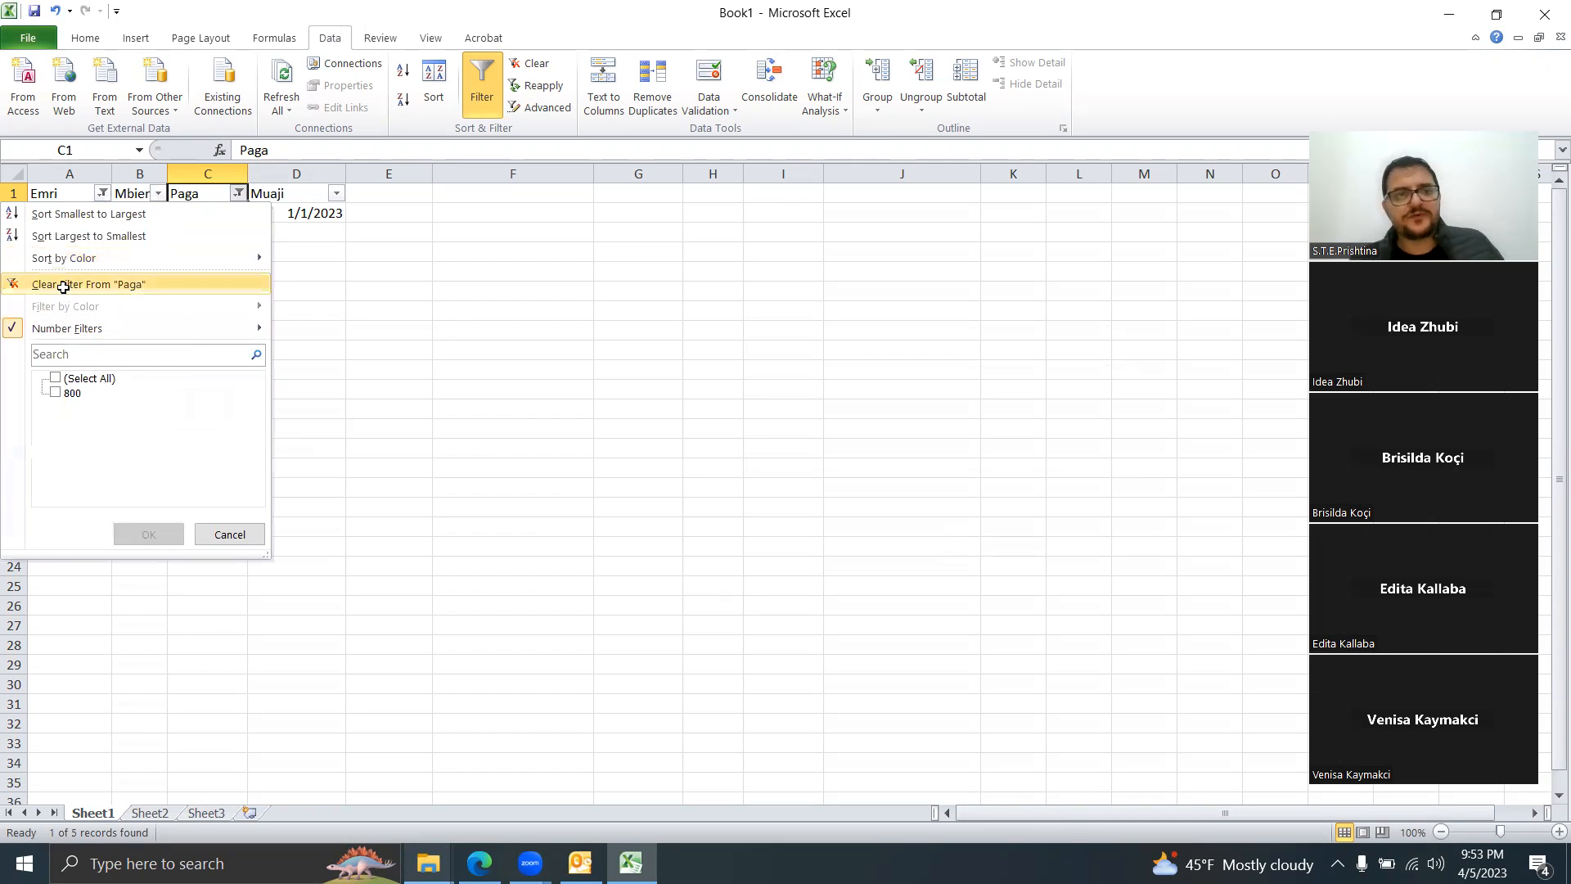
{"action": "left_click", "coordinate": [63, 286]}
{"action": "left_click", "coordinate": [1302, 7]}
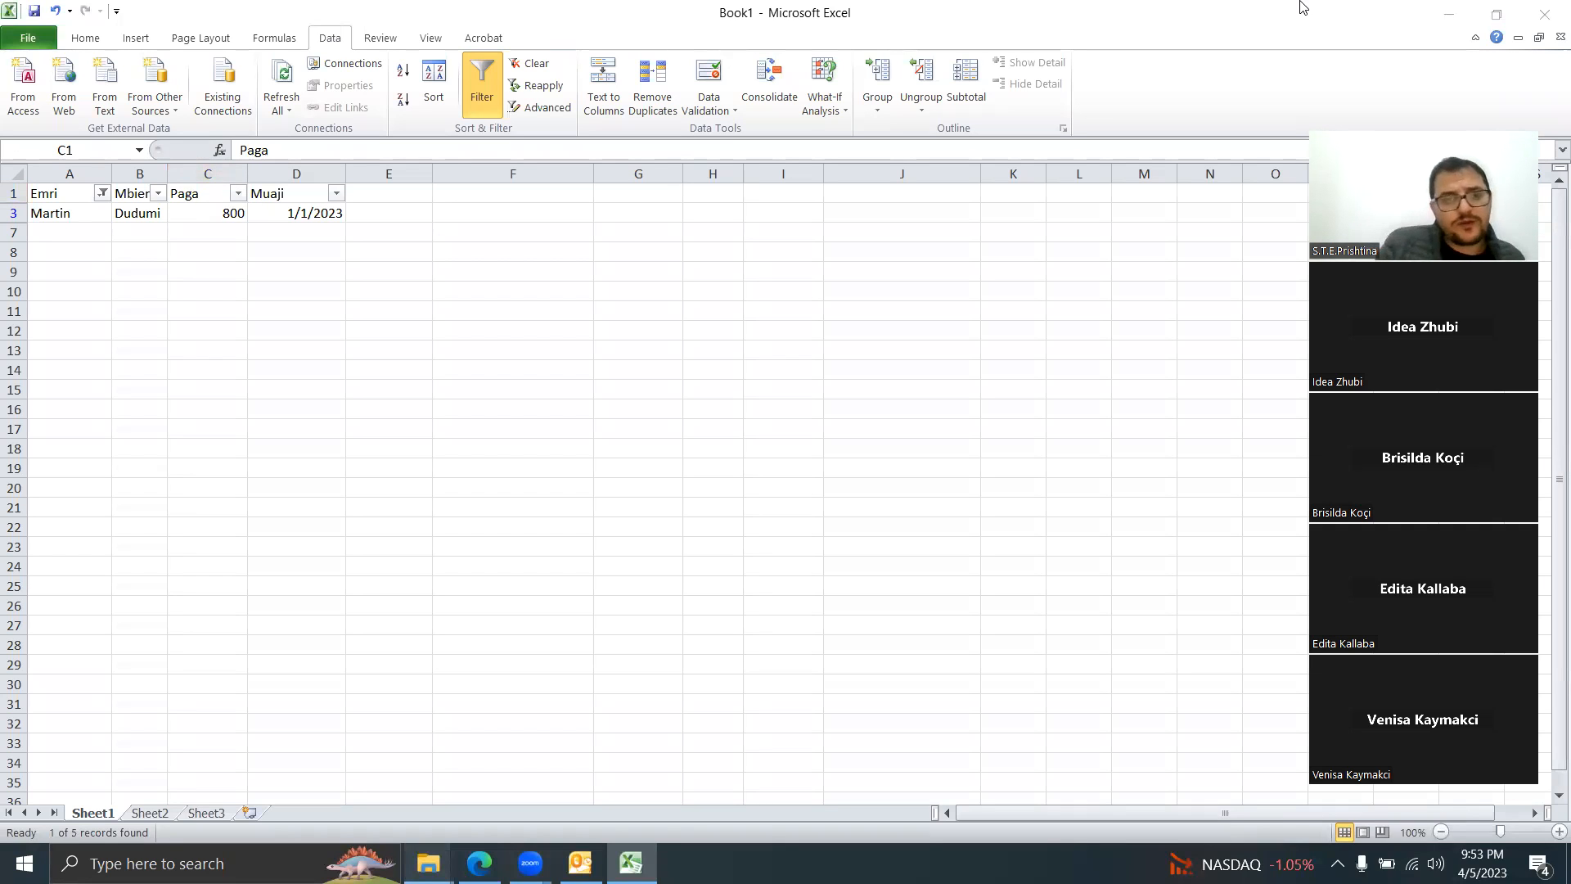
{"action": "left_click", "coordinate": [188, 195]}
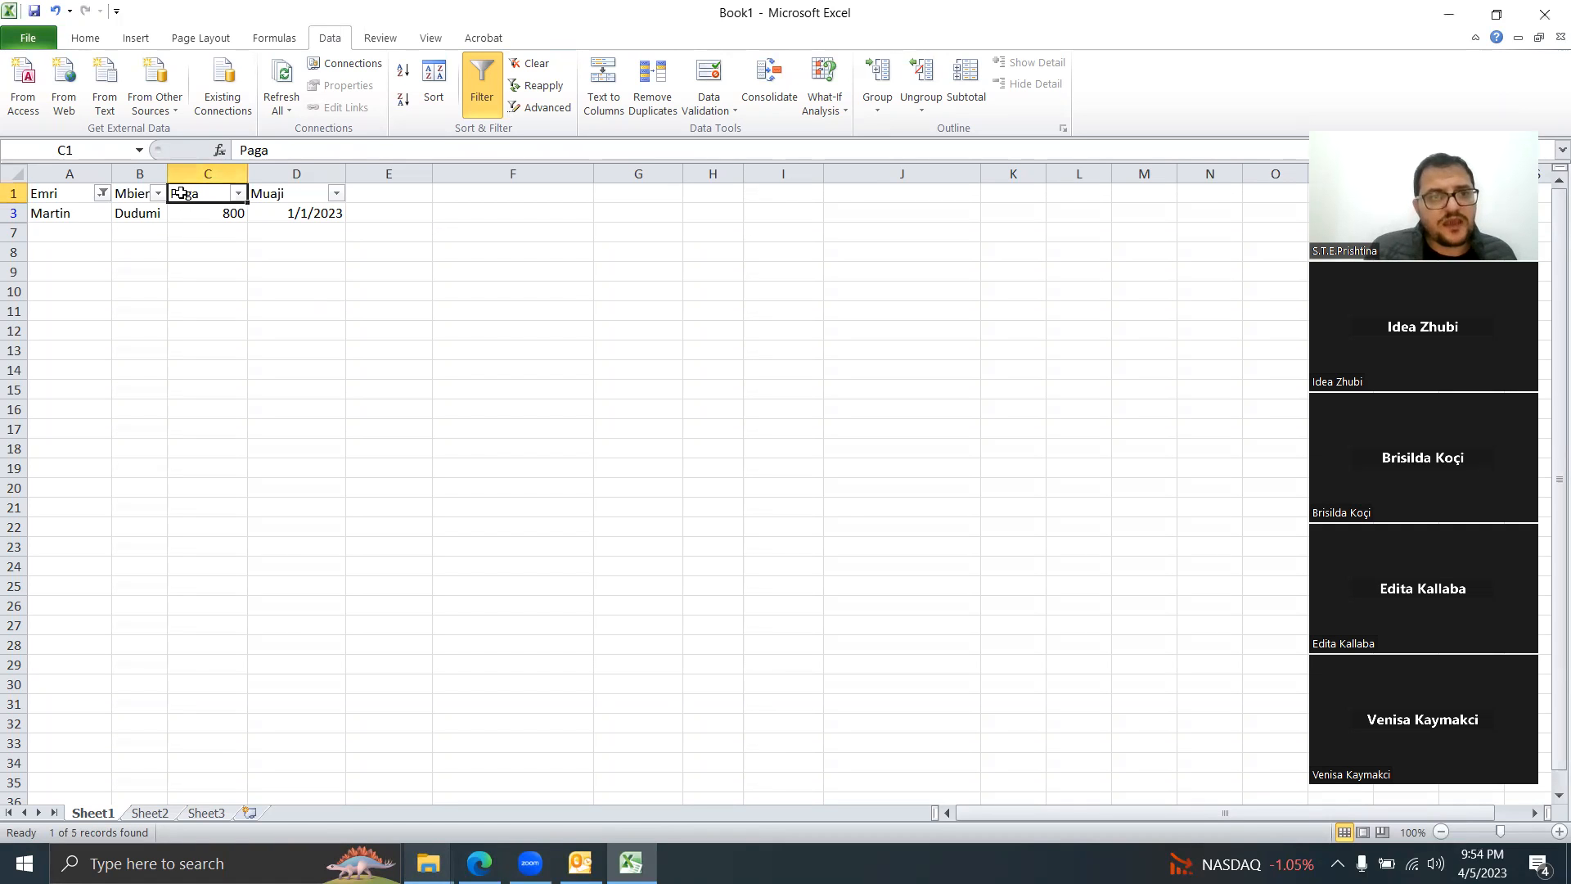
Step: Clear the Emri filter so all four employees and the 2800 and 4 totals reappear, then select A1
{"action": "left_click", "coordinate": [85, 38]}
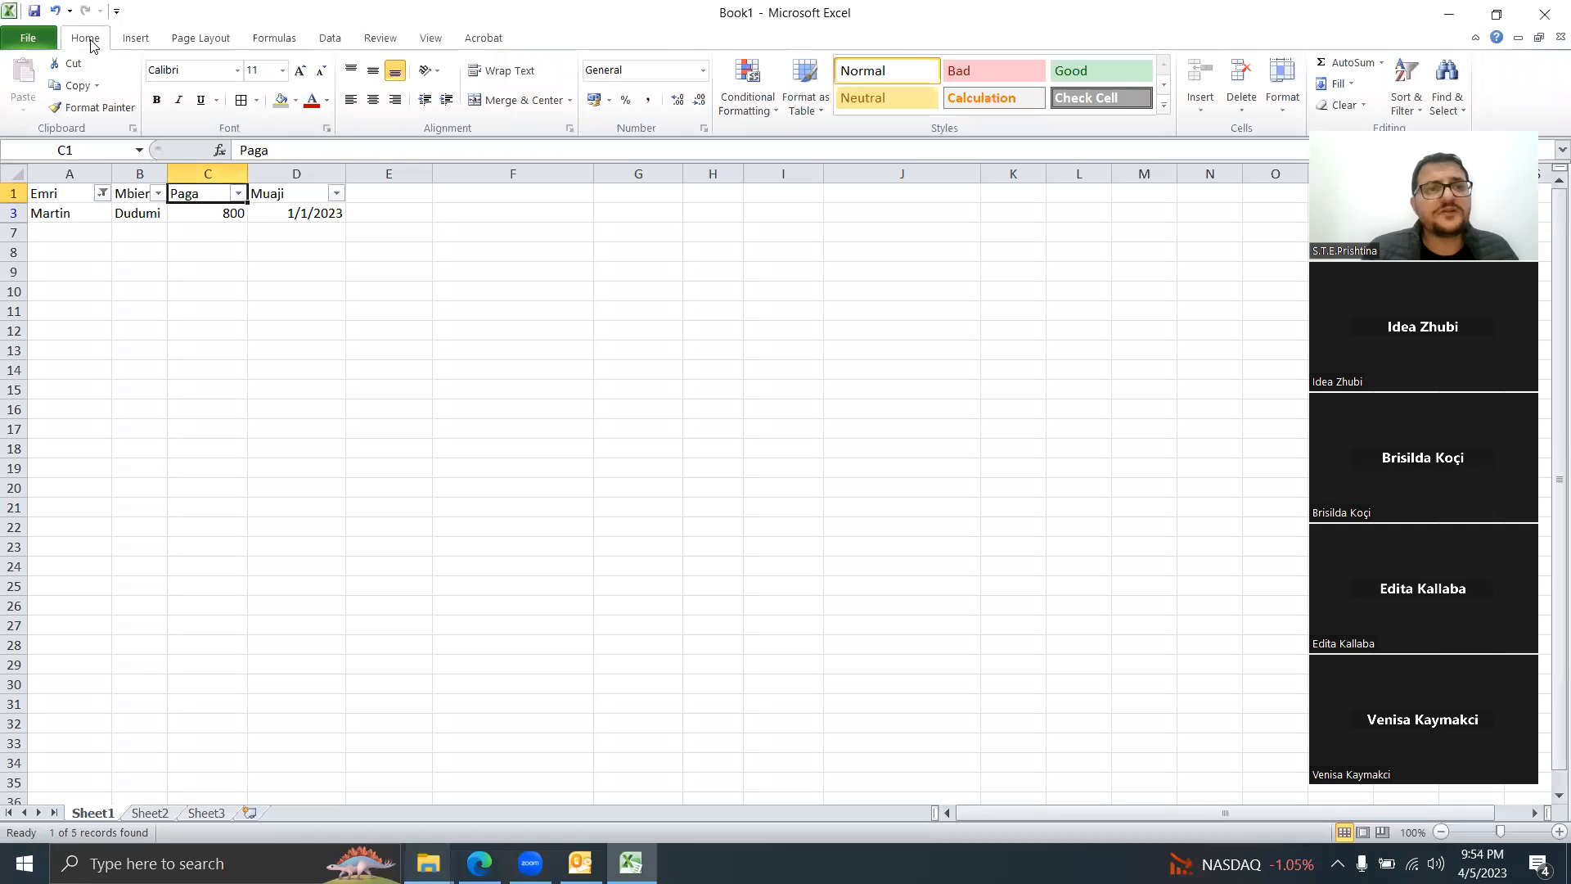
{"action": "left_click", "coordinate": [1402, 110]}
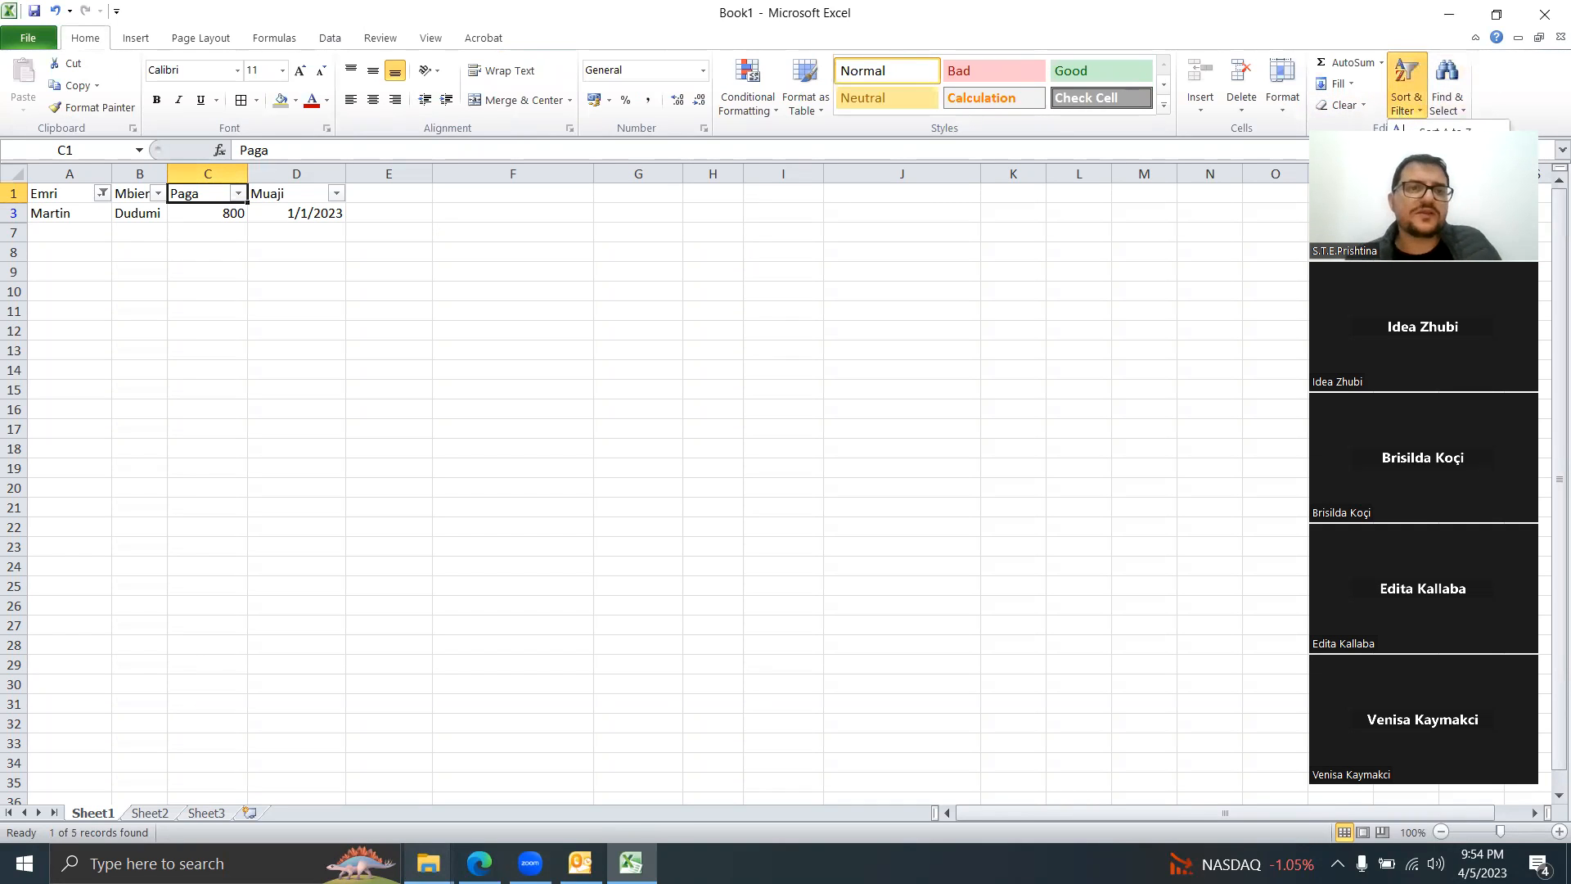
{"action": "key", "text": "c"}
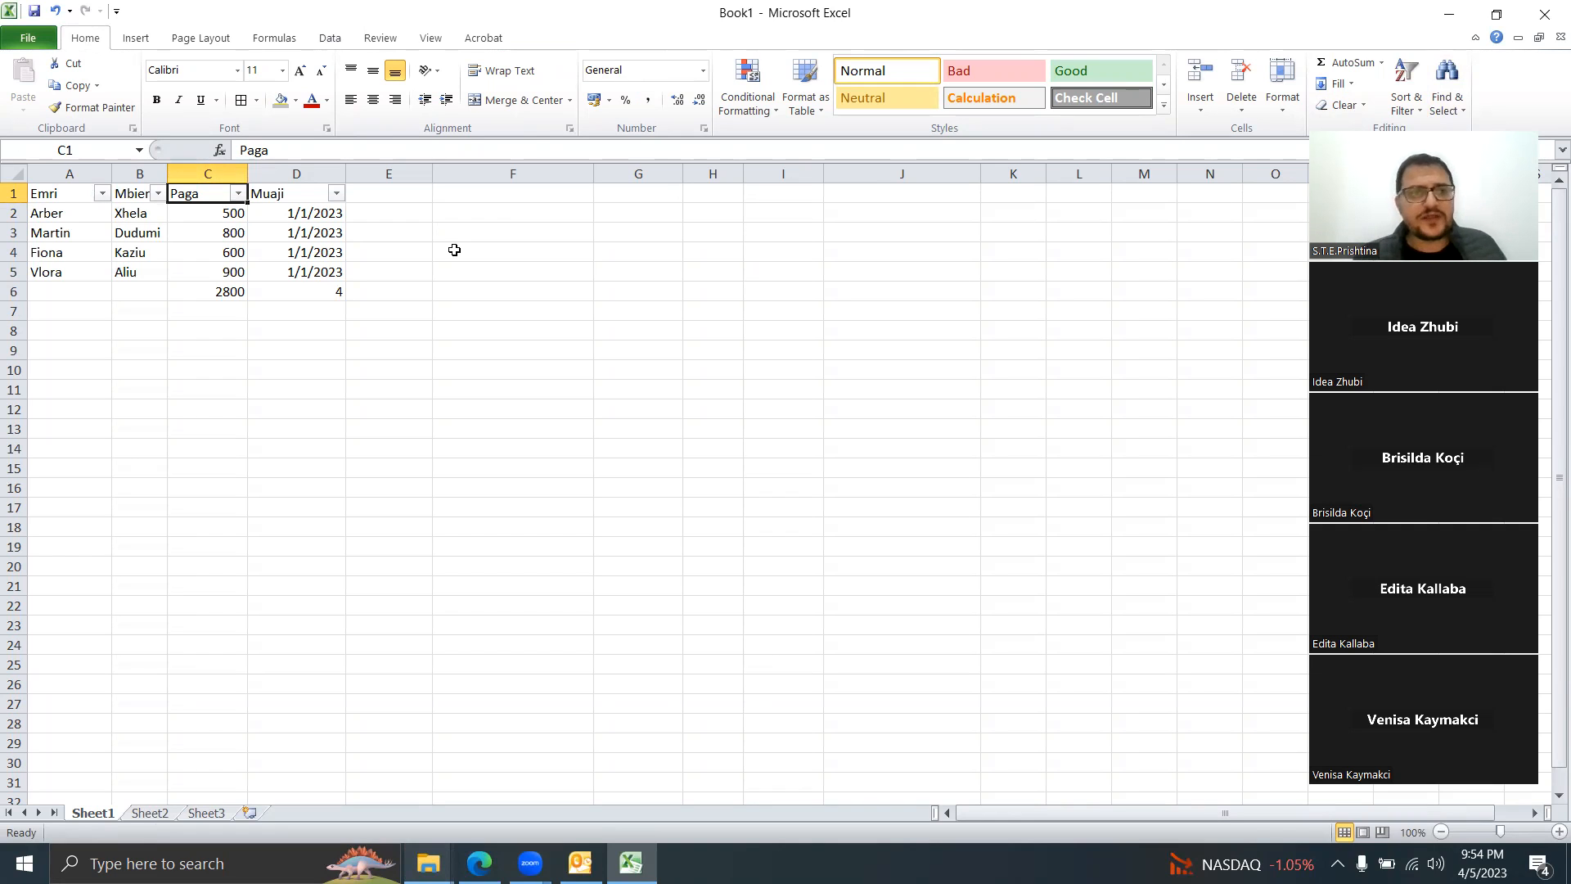
{"action": "left_click", "coordinate": [49, 189]}
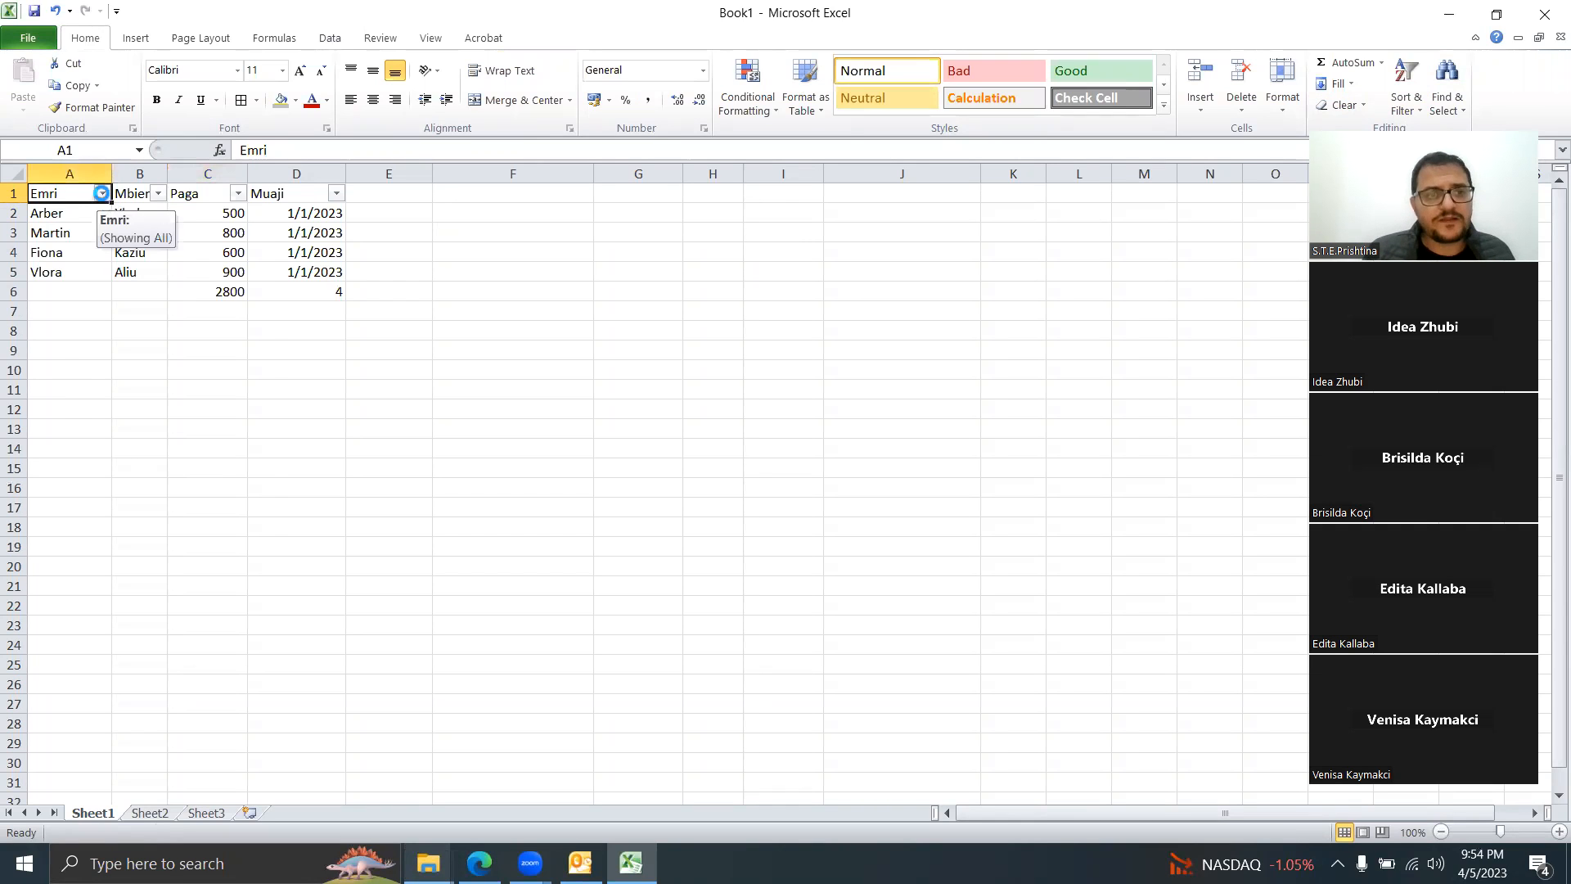
Step: Sort the Emri column Z to A so rows run Vlora, Martin, Fiona, Arber
{"action": "left_click", "coordinate": [102, 194]}
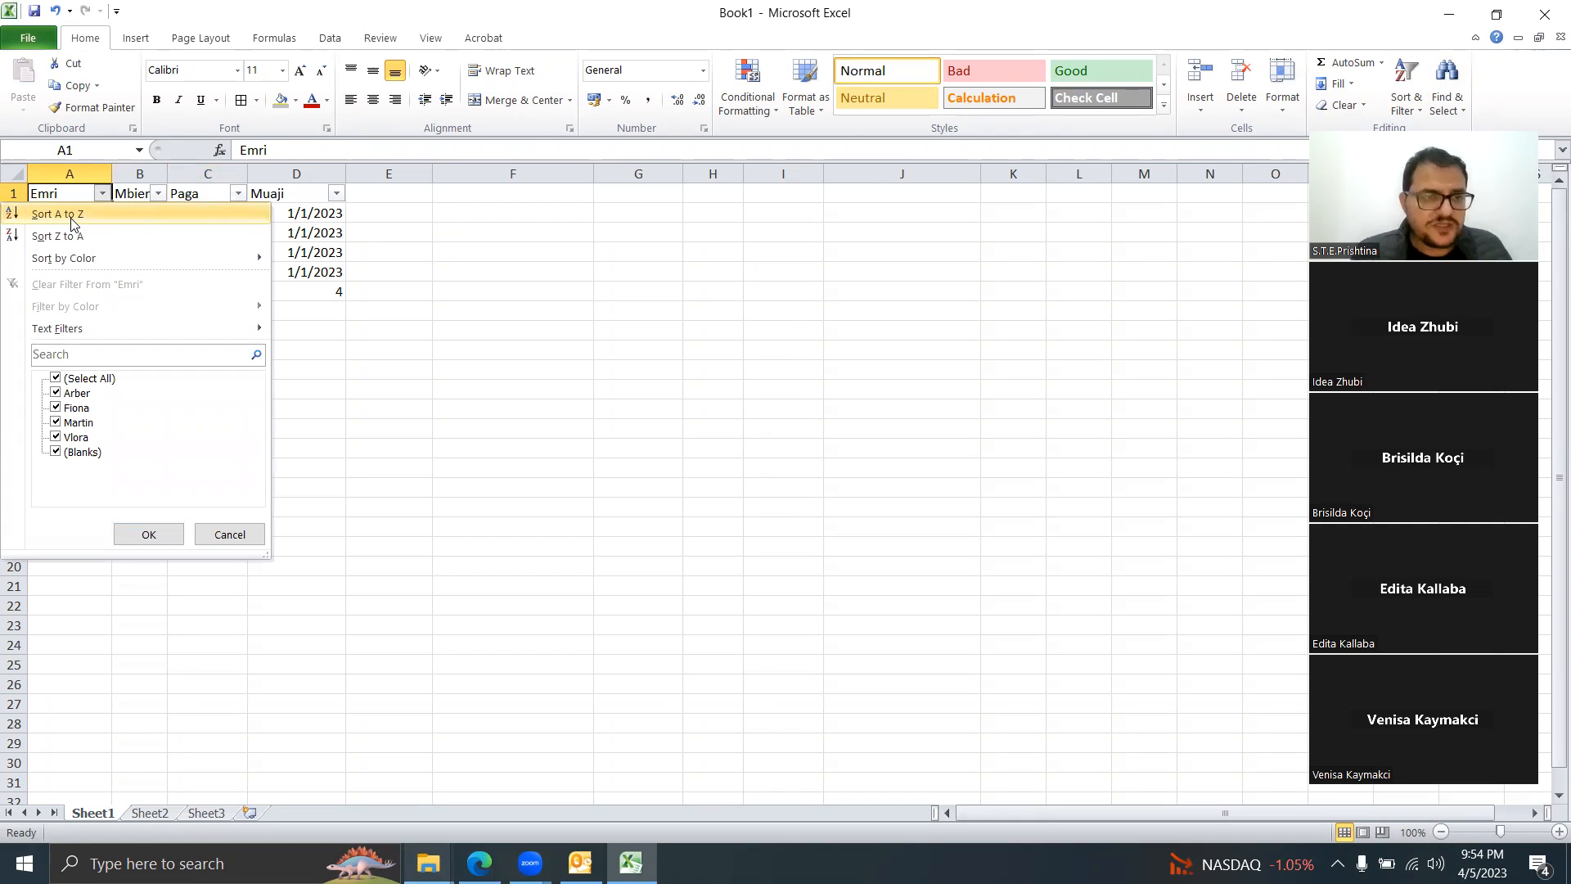
{"action": "left_click", "coordinate": [72, 217]}
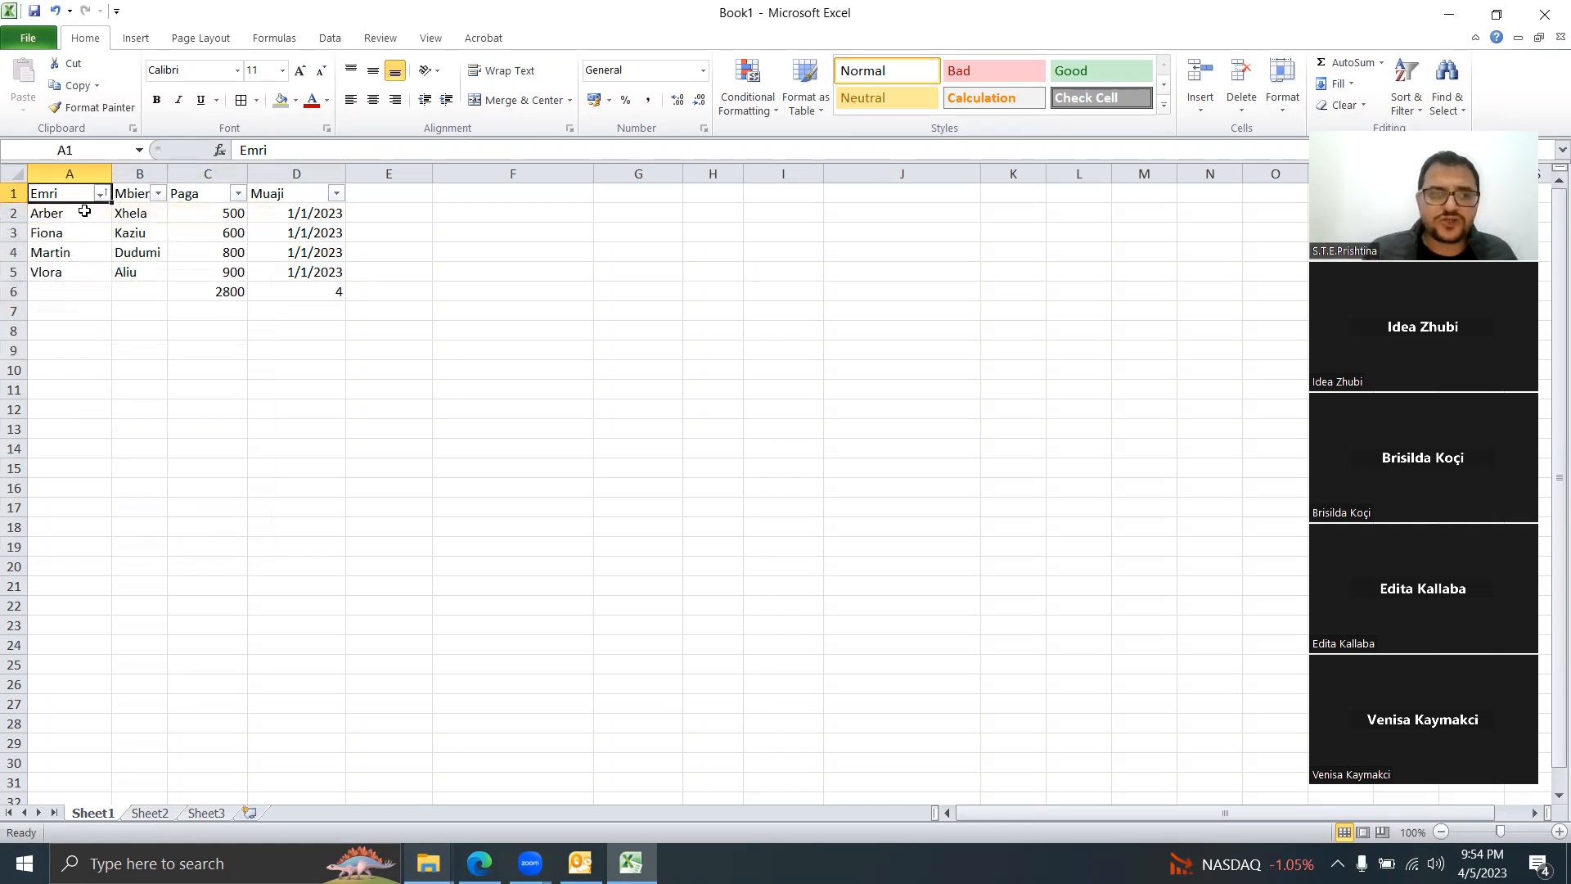
{"action": "left_click", "coordinate": [103, 193]}
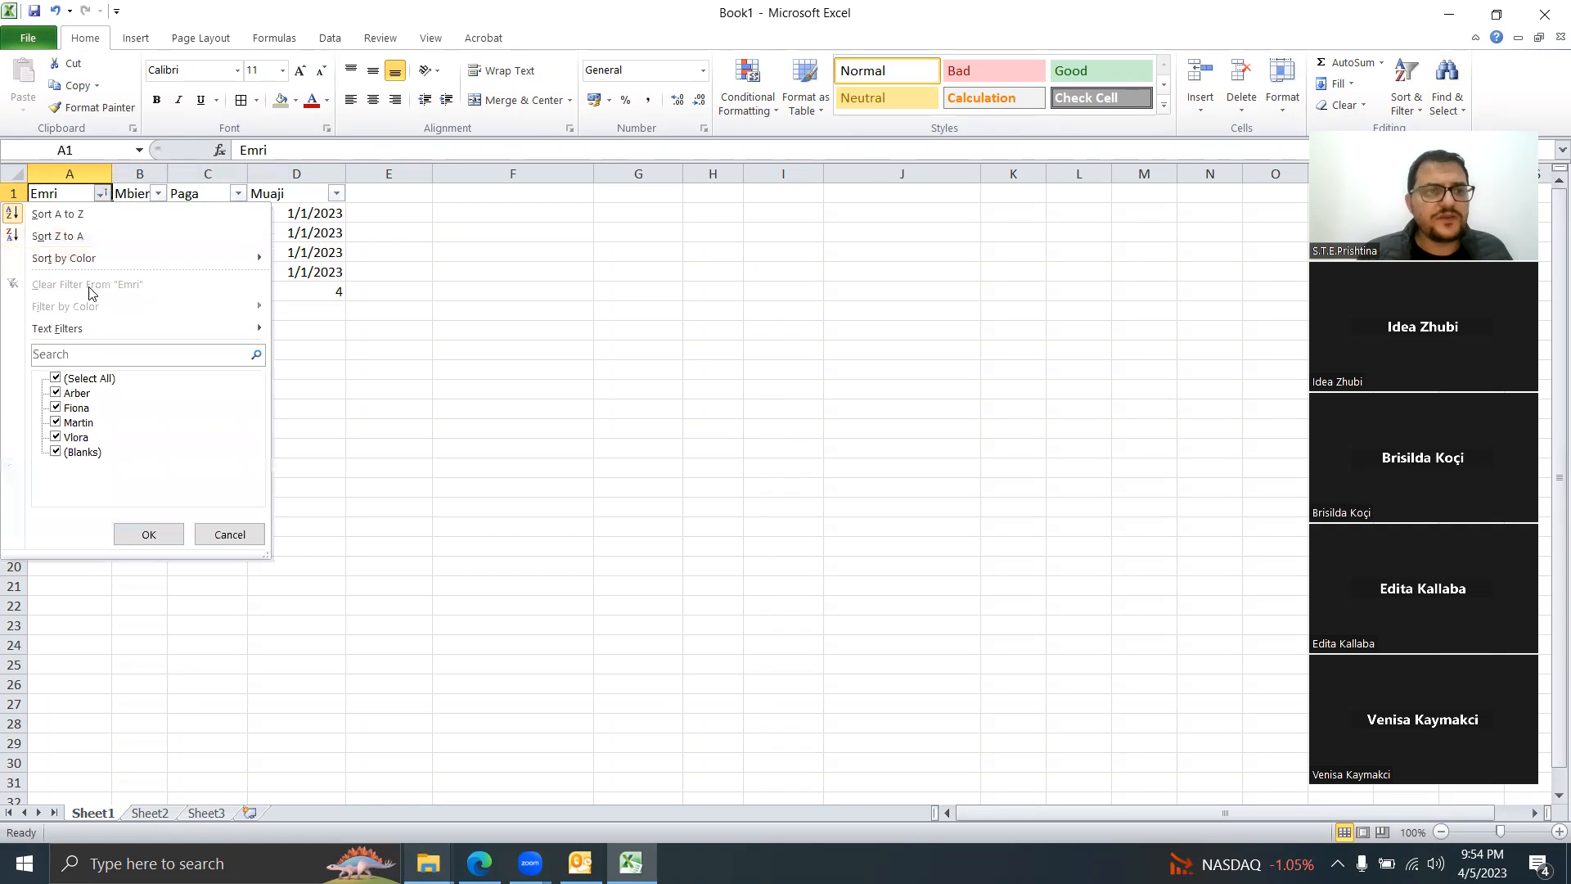
{"action": "left_click", "coordinate": [80, 237]}
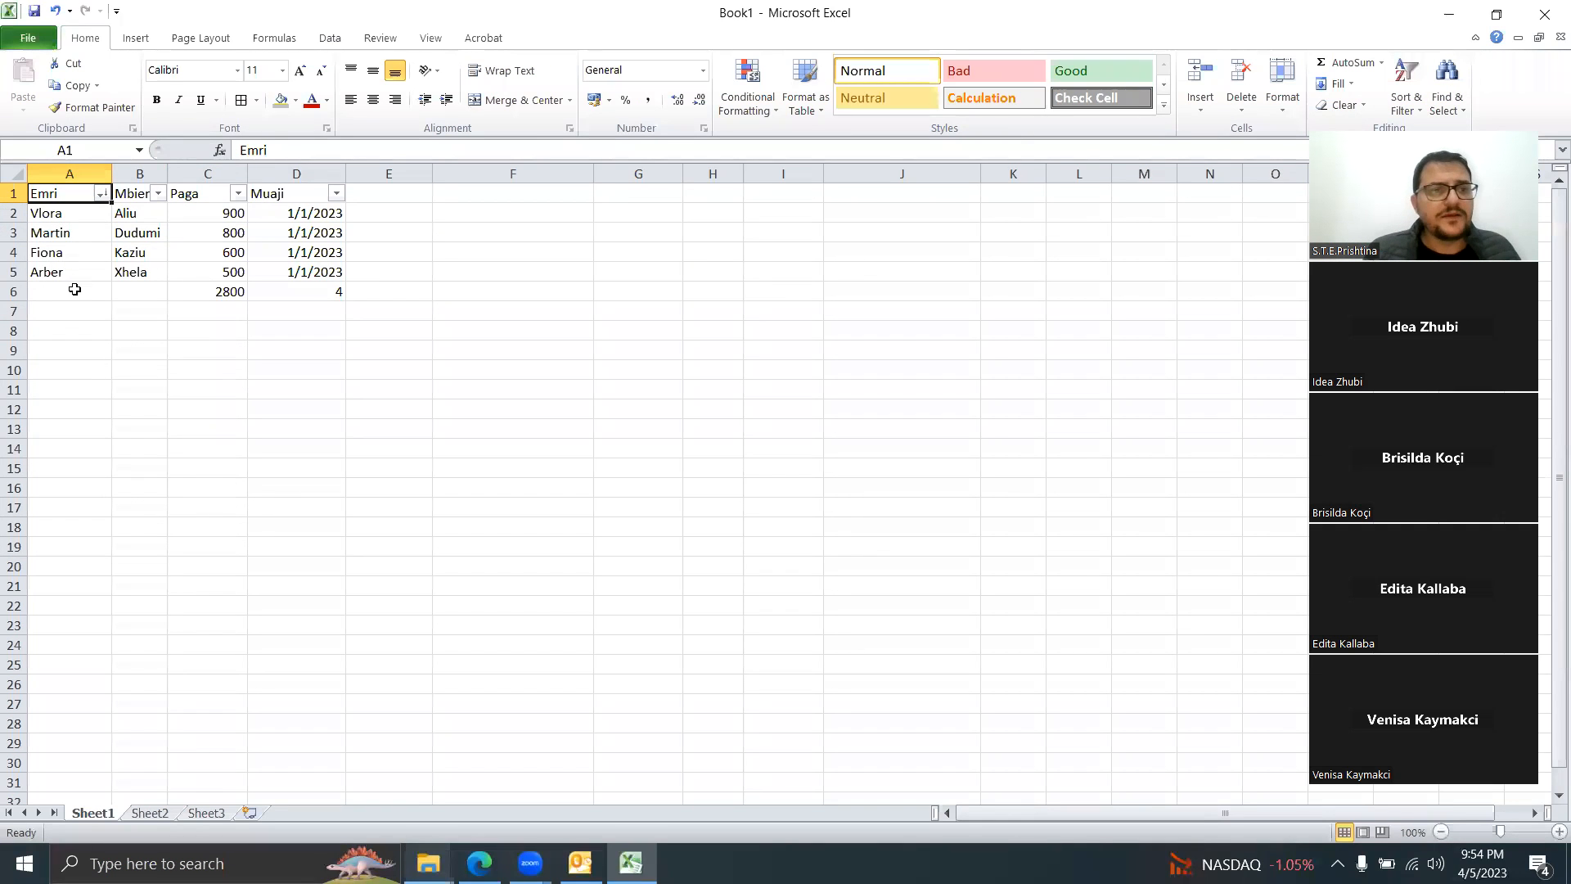
{"action": "left_click", "coordinate": [238, 194]}
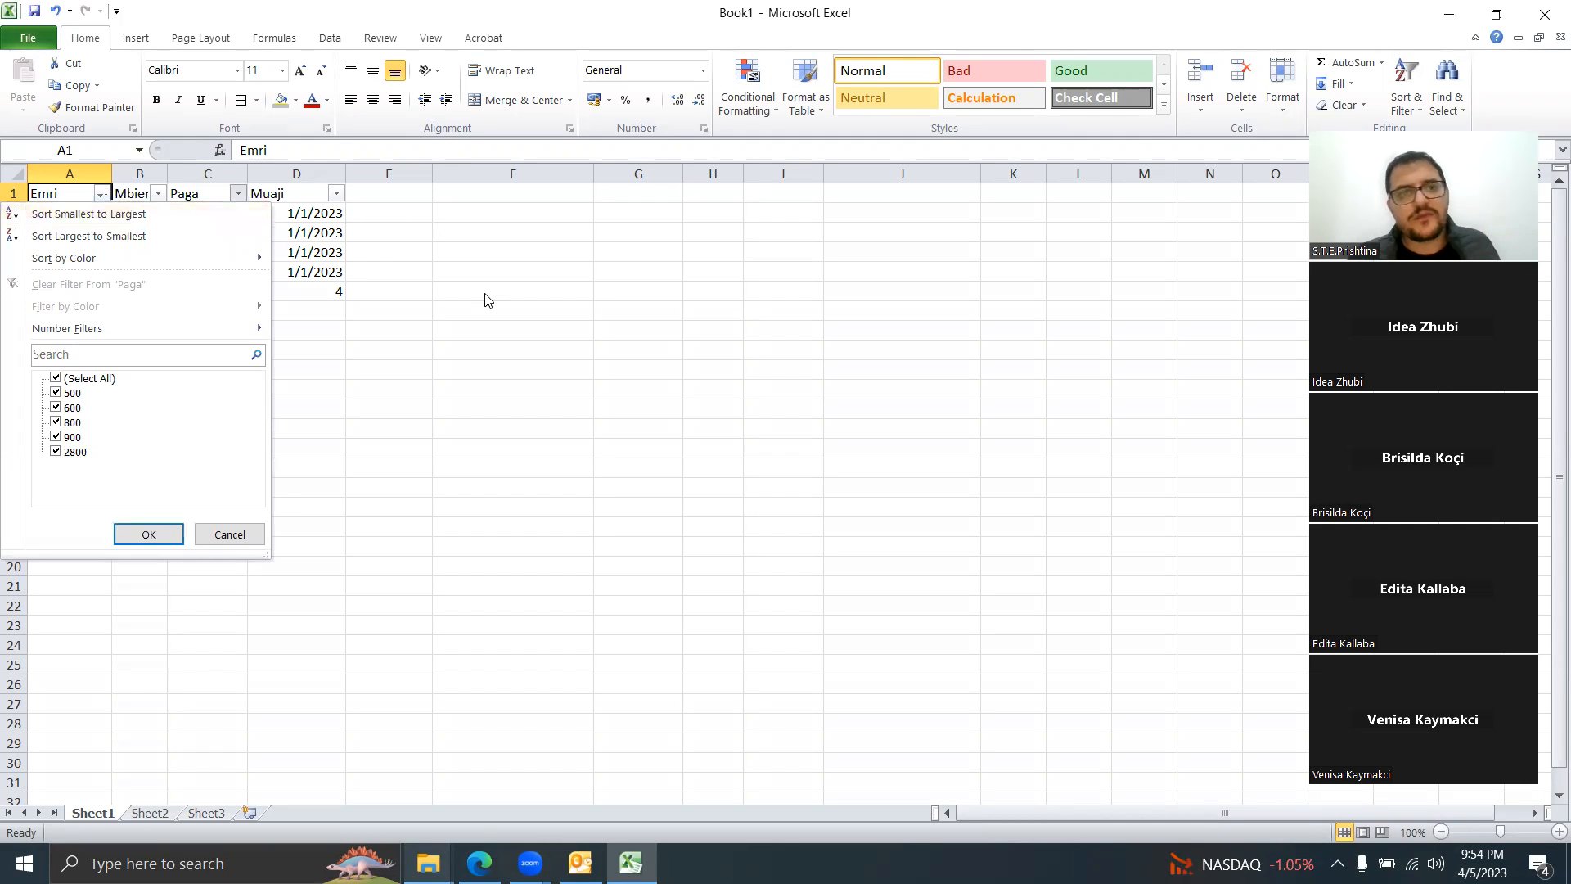
{"action": "key", "text": "Escape"}
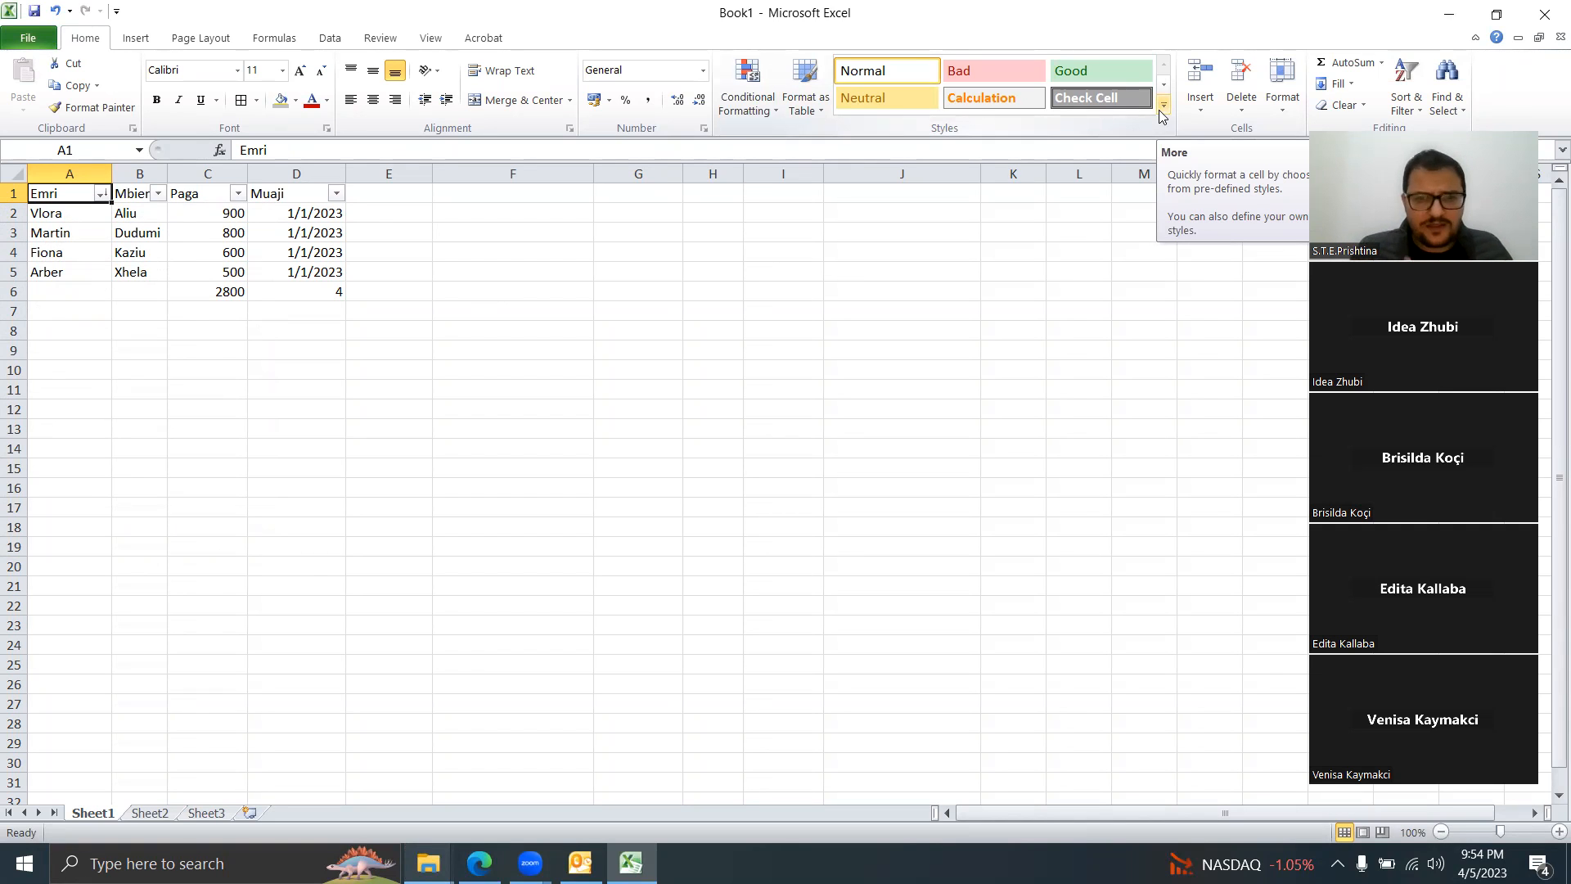
Step: Close Excel with Don't Save, then launch Microsoft Word 2010 by searching 'microsoft word'
{"action": "left_click", "coordinate": [1544, 15]}
{"action": "left_click", "coordinate": [785, 469]}
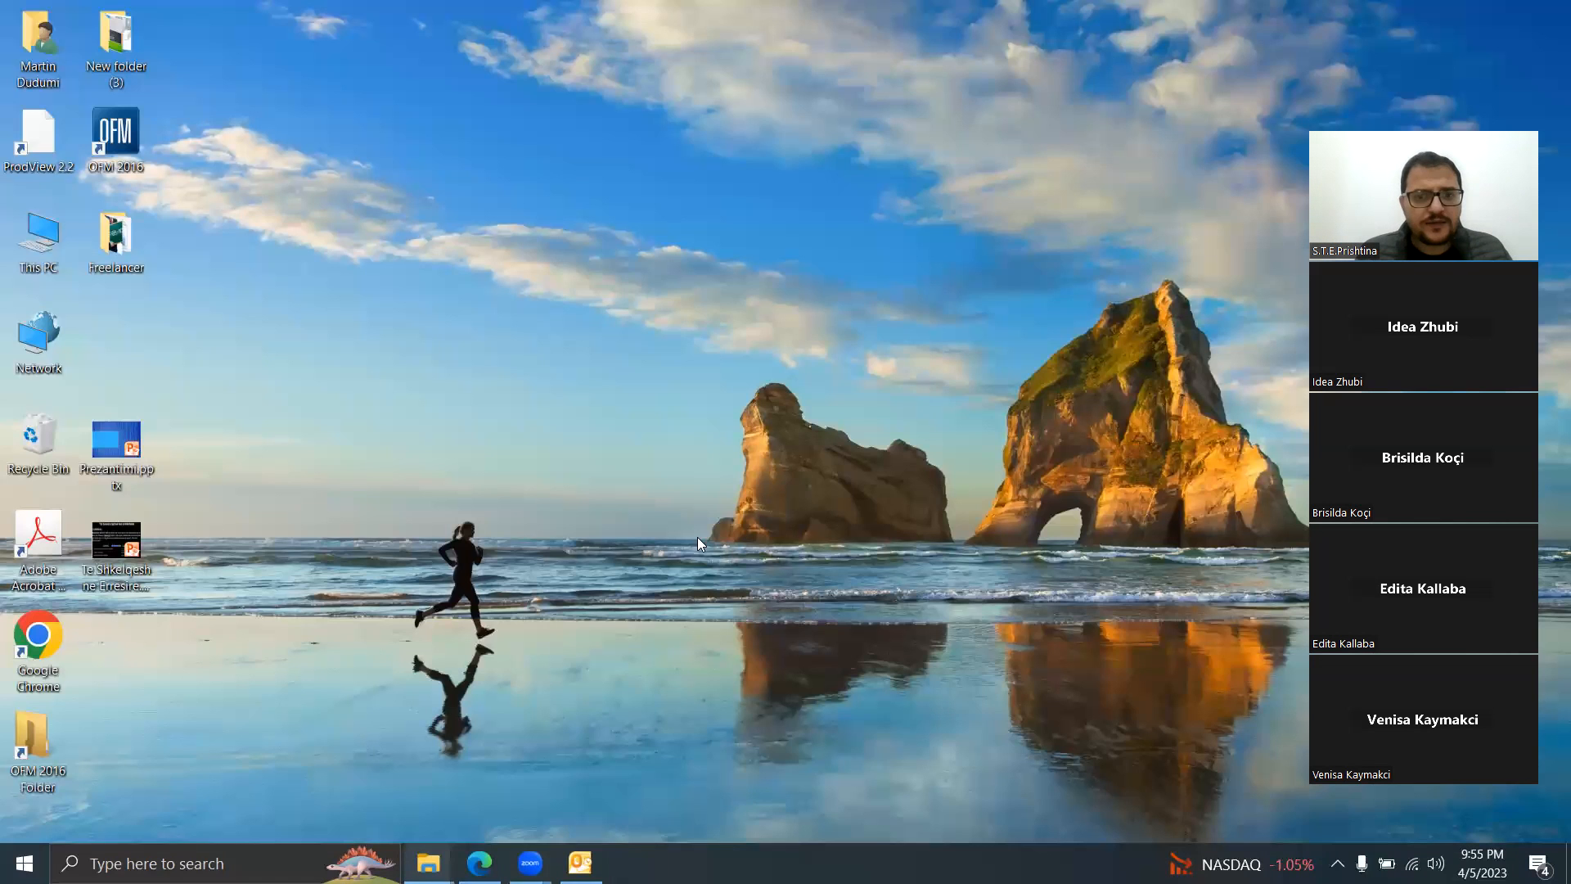
{"action": "left_click", "coordinate": [294, 863]}
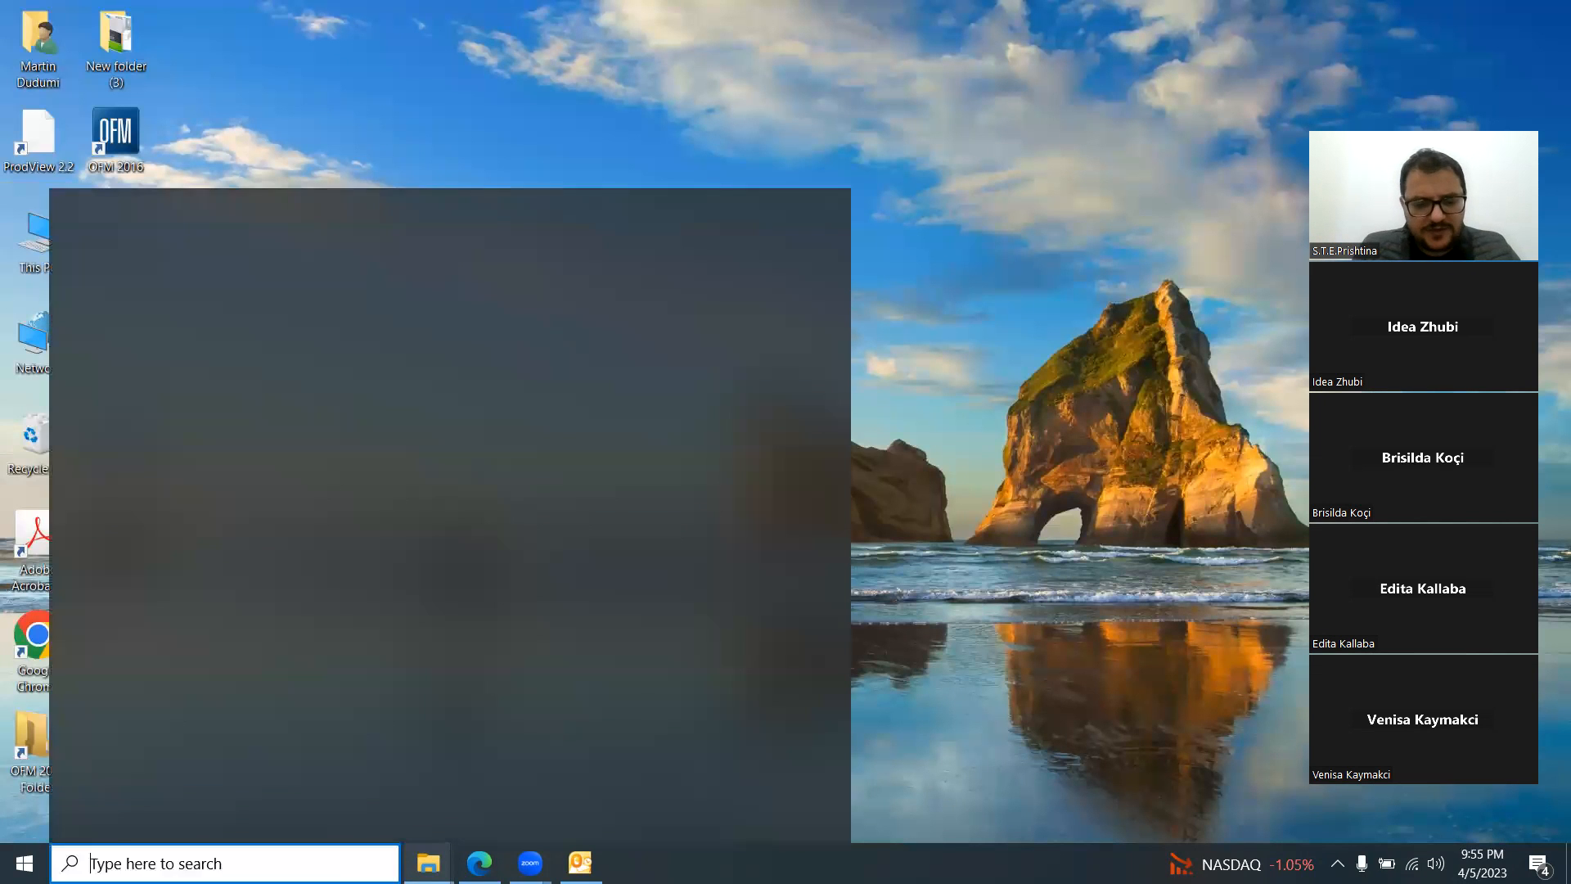
{"action": "type", "text": "microsoft word"}
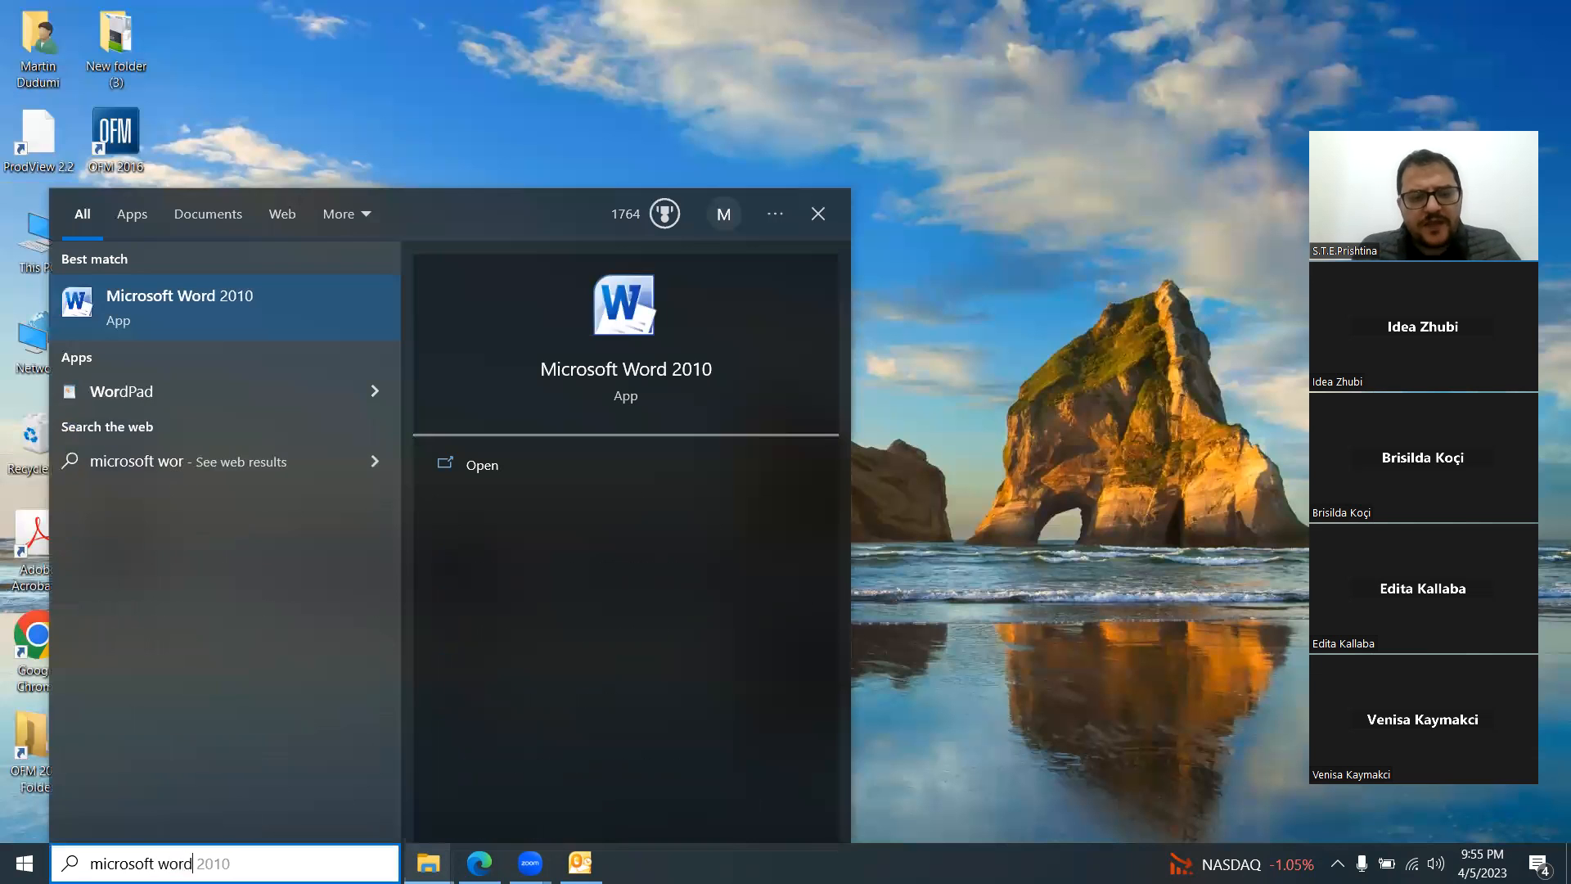
{"action": "key", "text": "Return"}
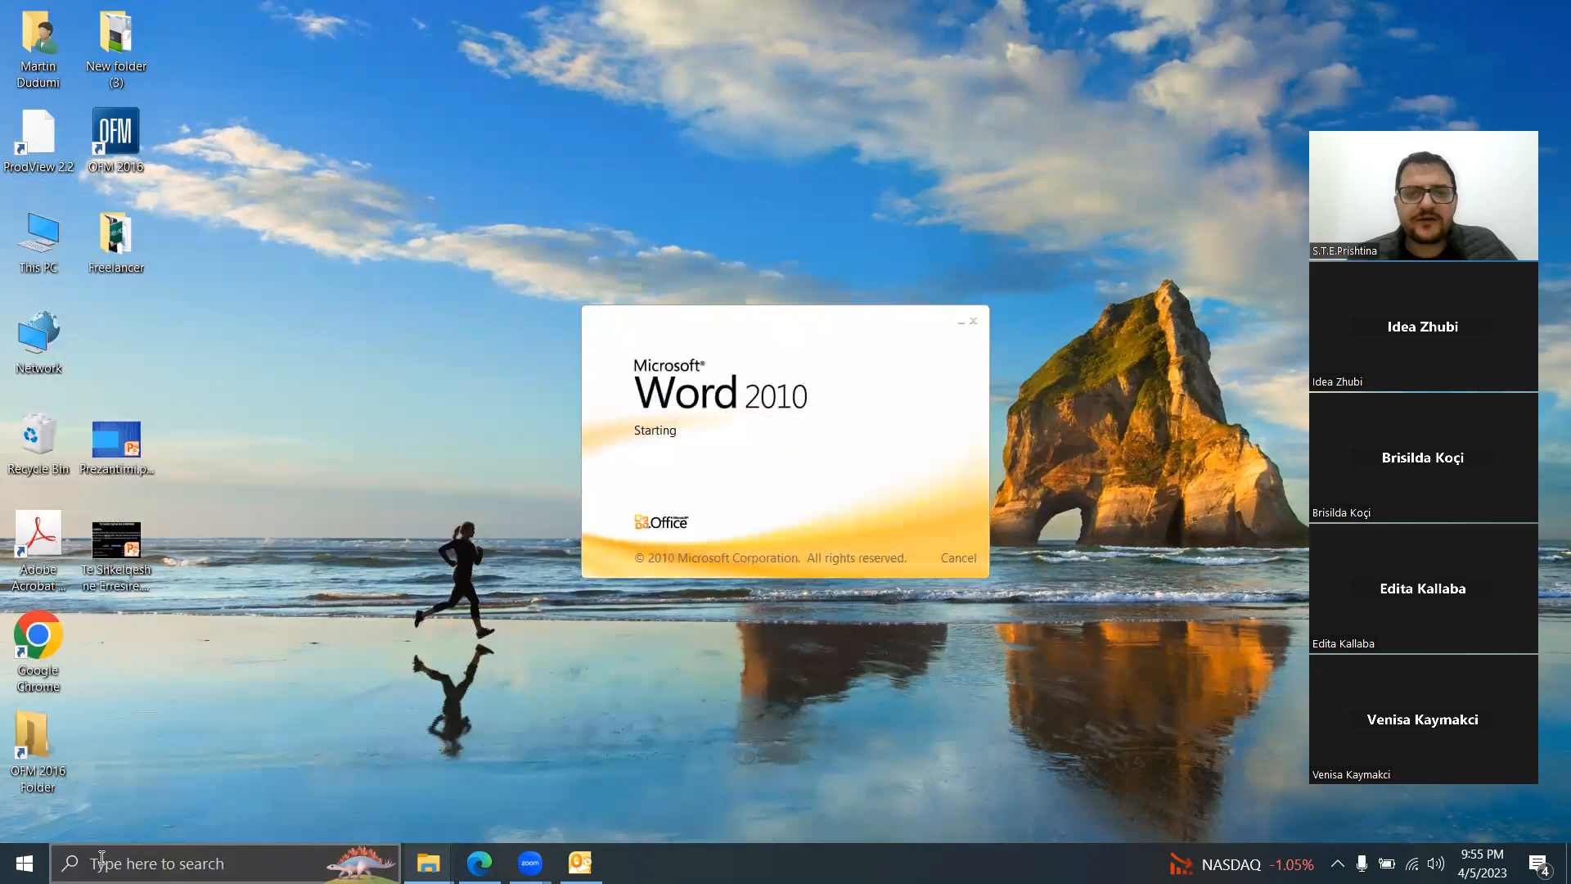
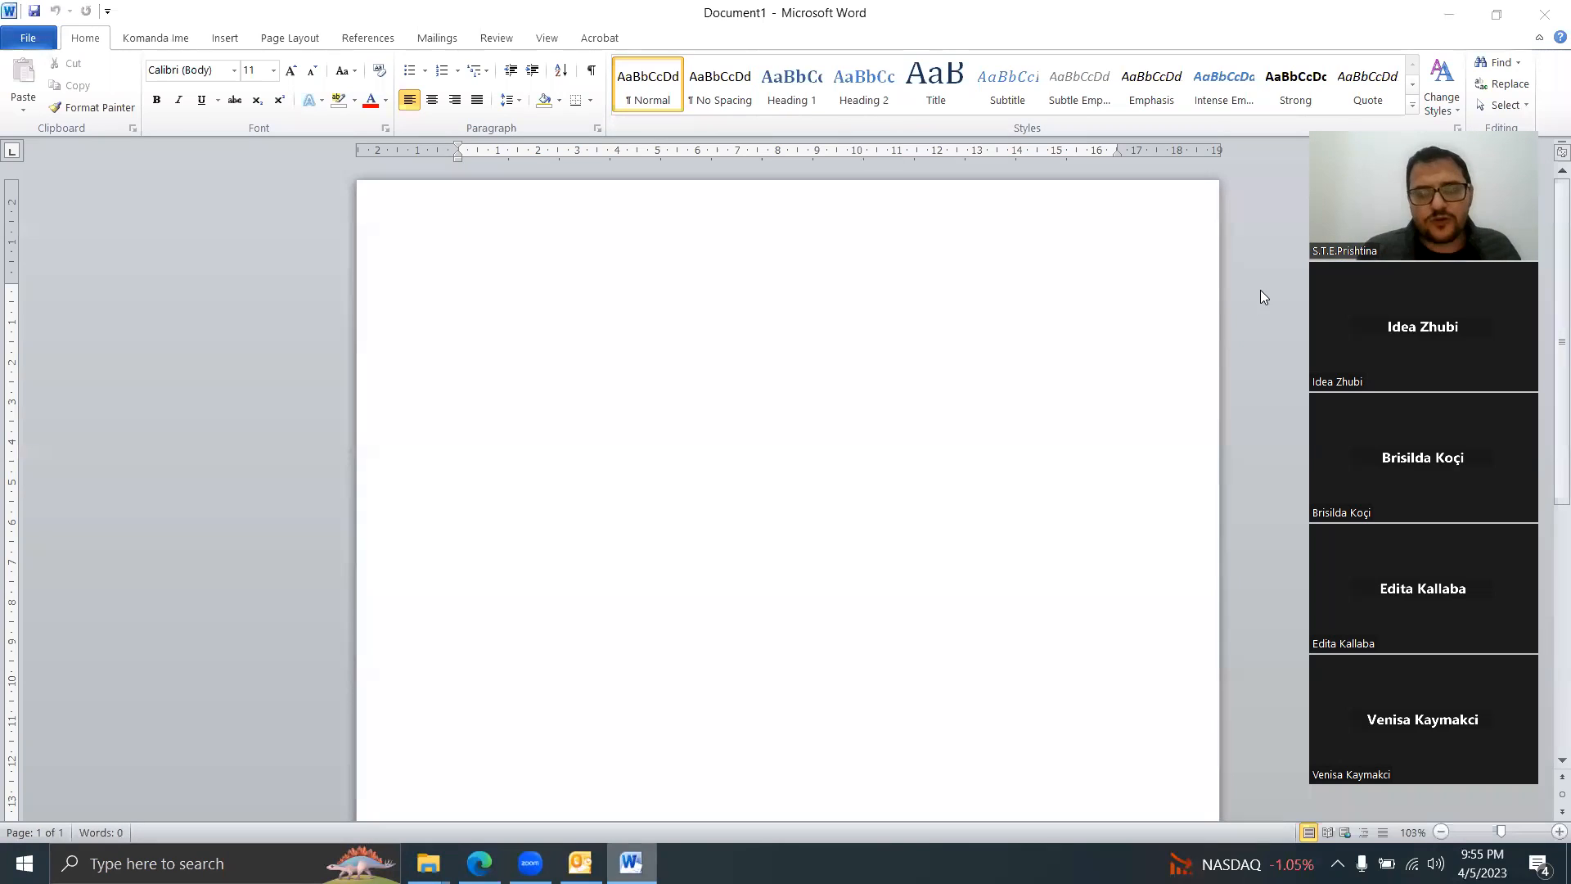
Step: Generate three sample paragraphs with =rand() and insert an empty line above the first one
{"action": "left_click", "coordinate": [561, 327]}
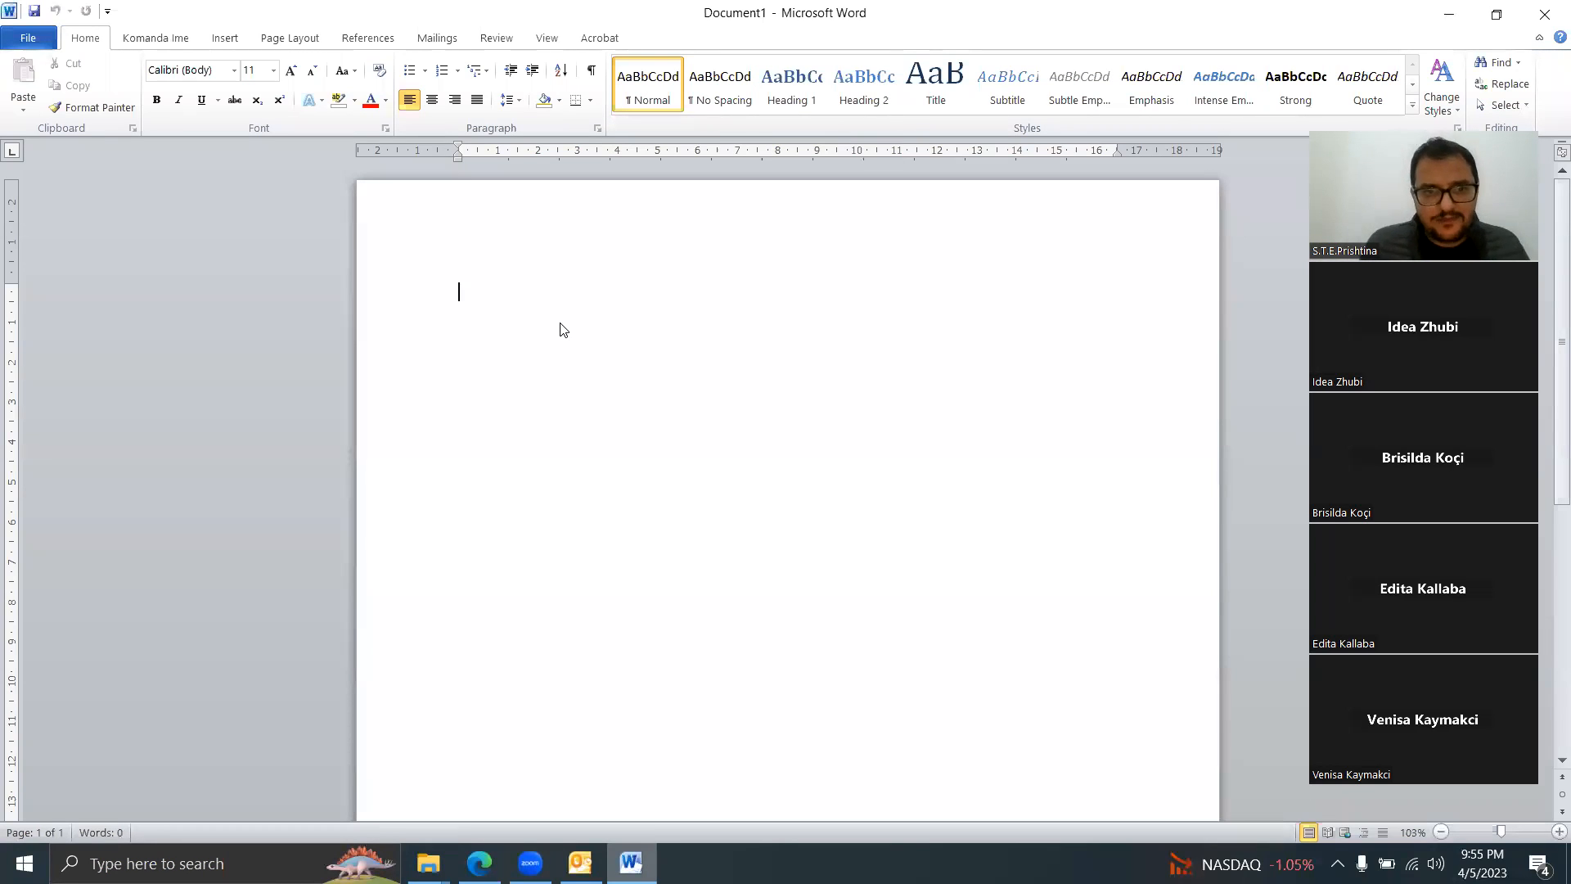
{"action": "type", "text": "=rand()"}
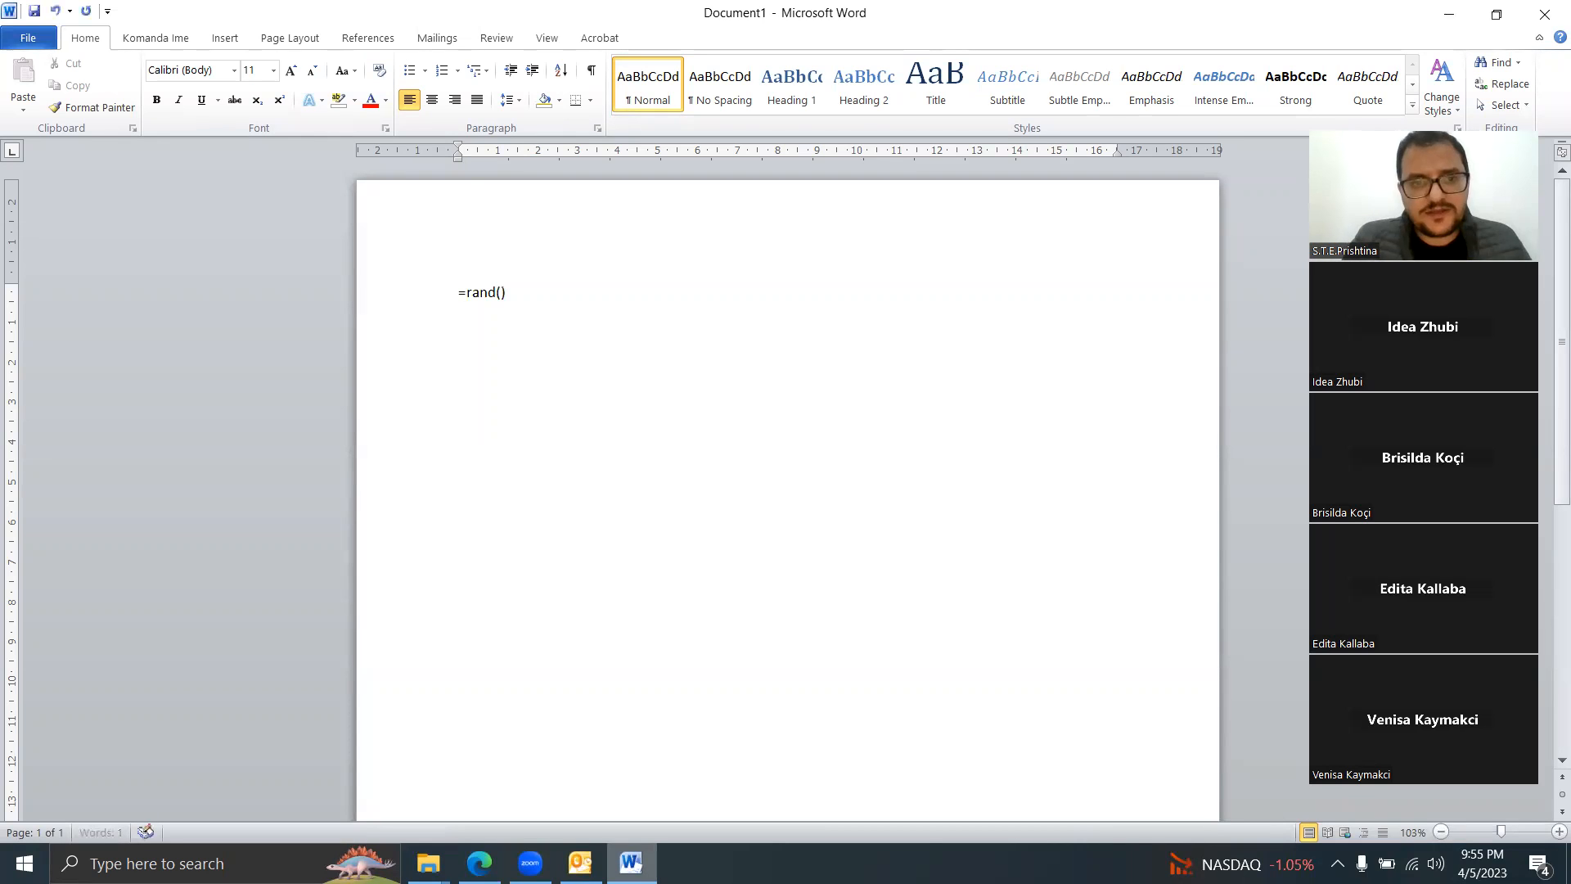
{"action": "key", "text": "Return"}
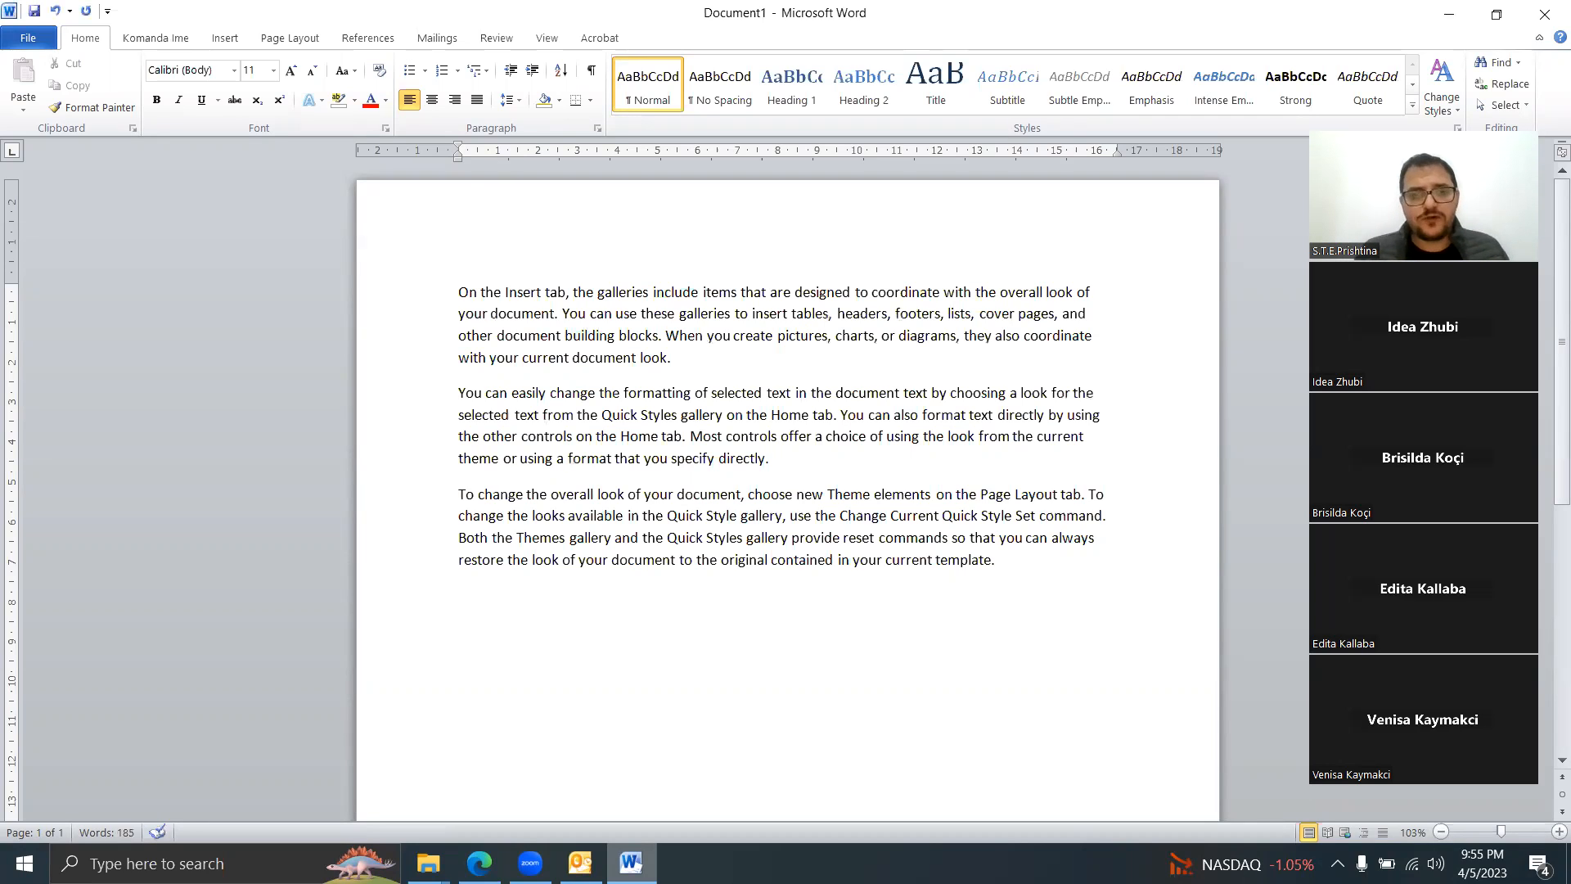
{"action": "left_click", "coordinate": [459, 292]}
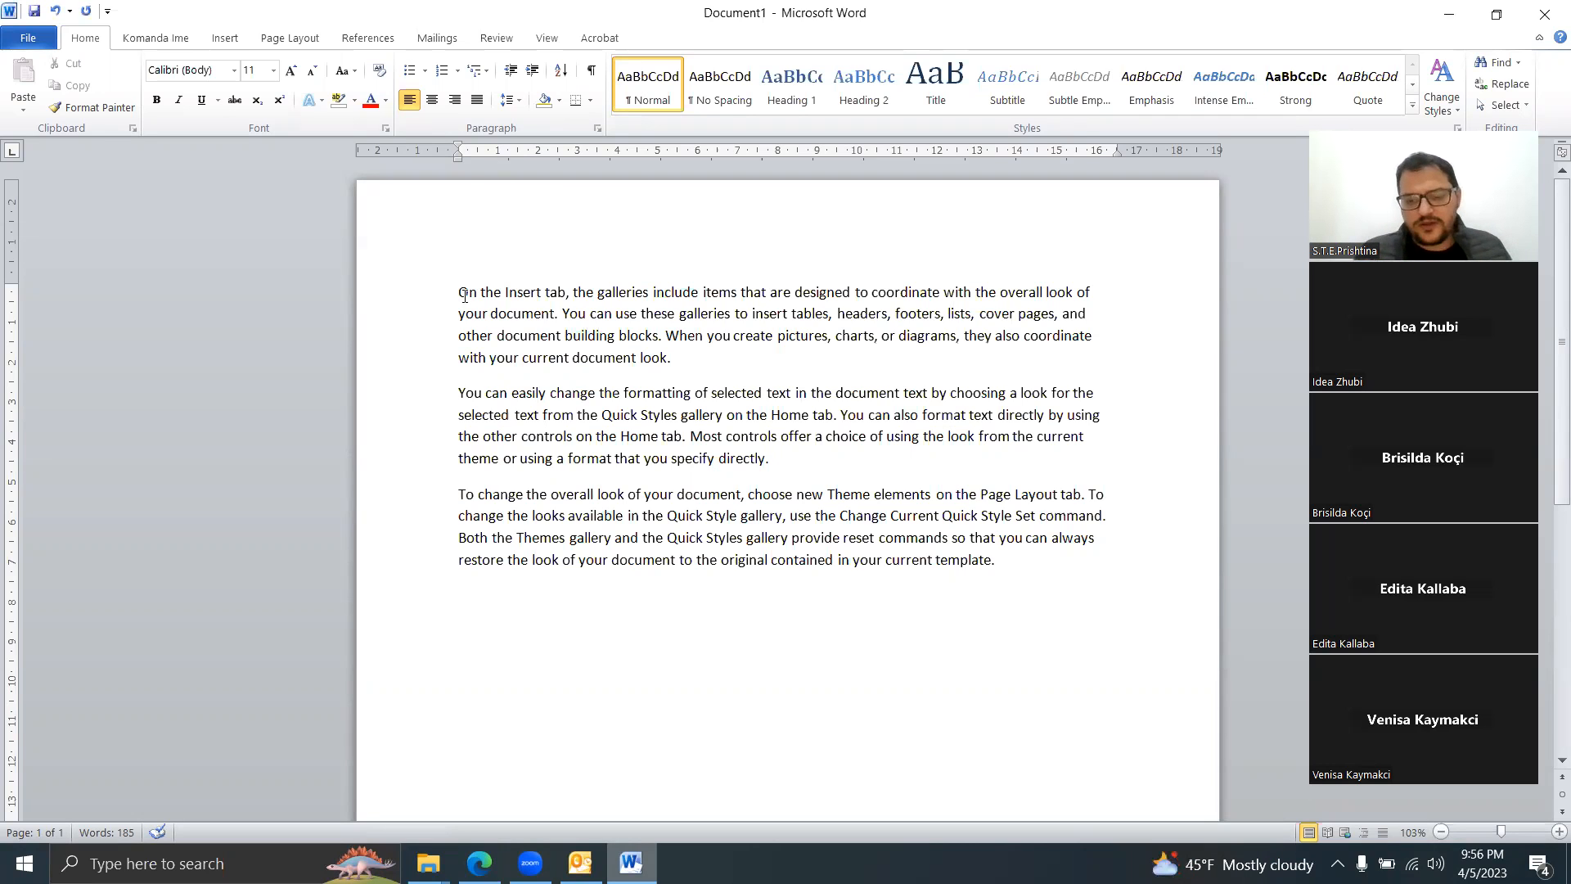
{"action": "key", "text": "Return"}
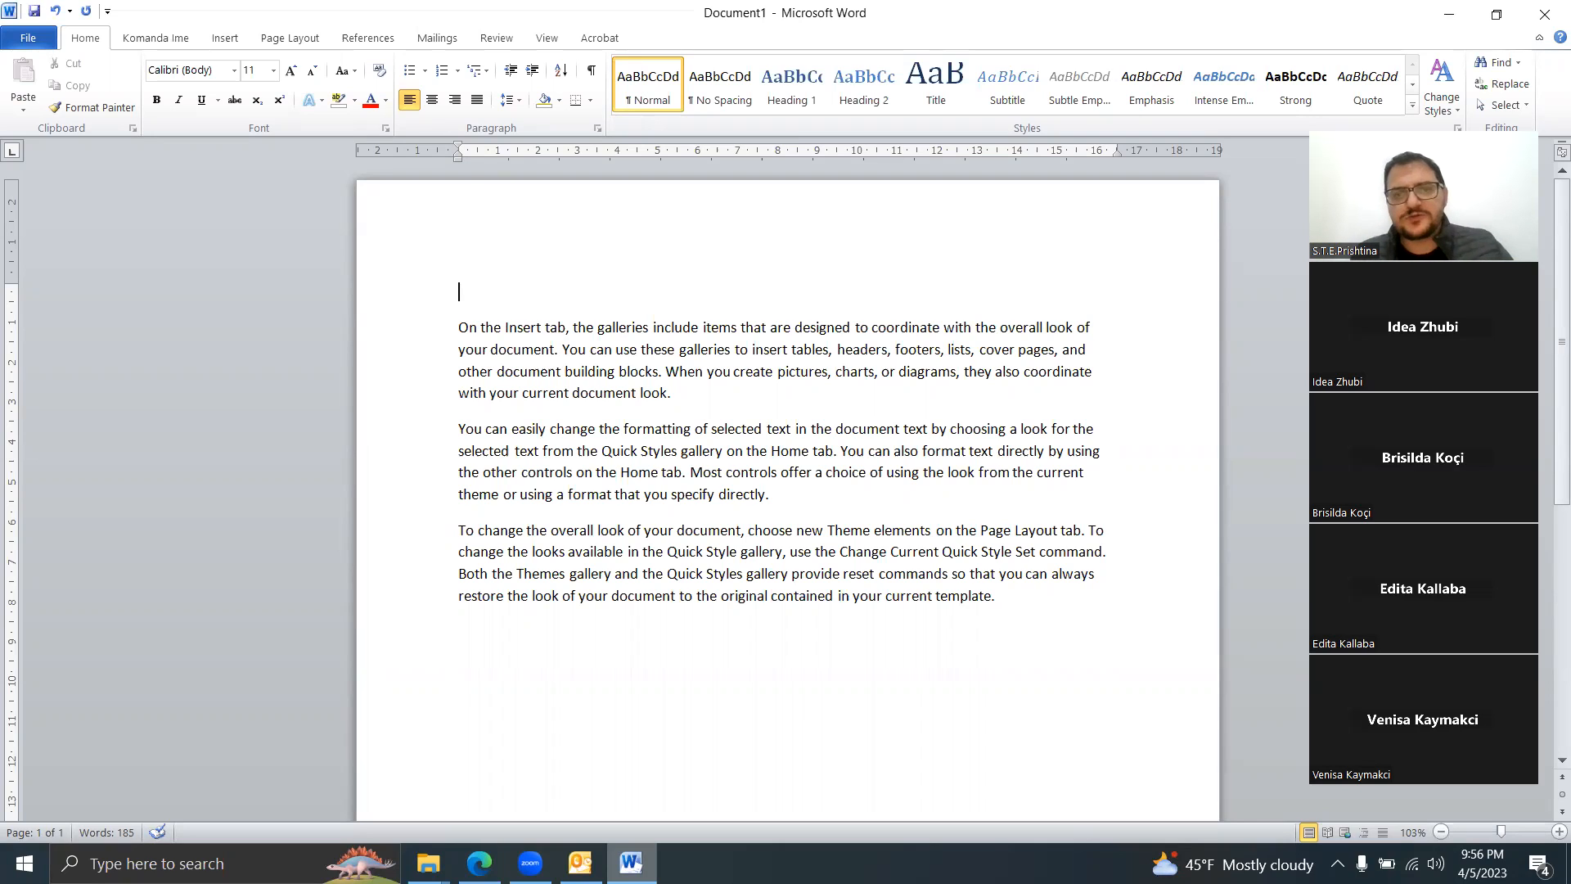
Step: Type the title Titulli on the empty first line
{"action": "key", "text": "shift+Right"}
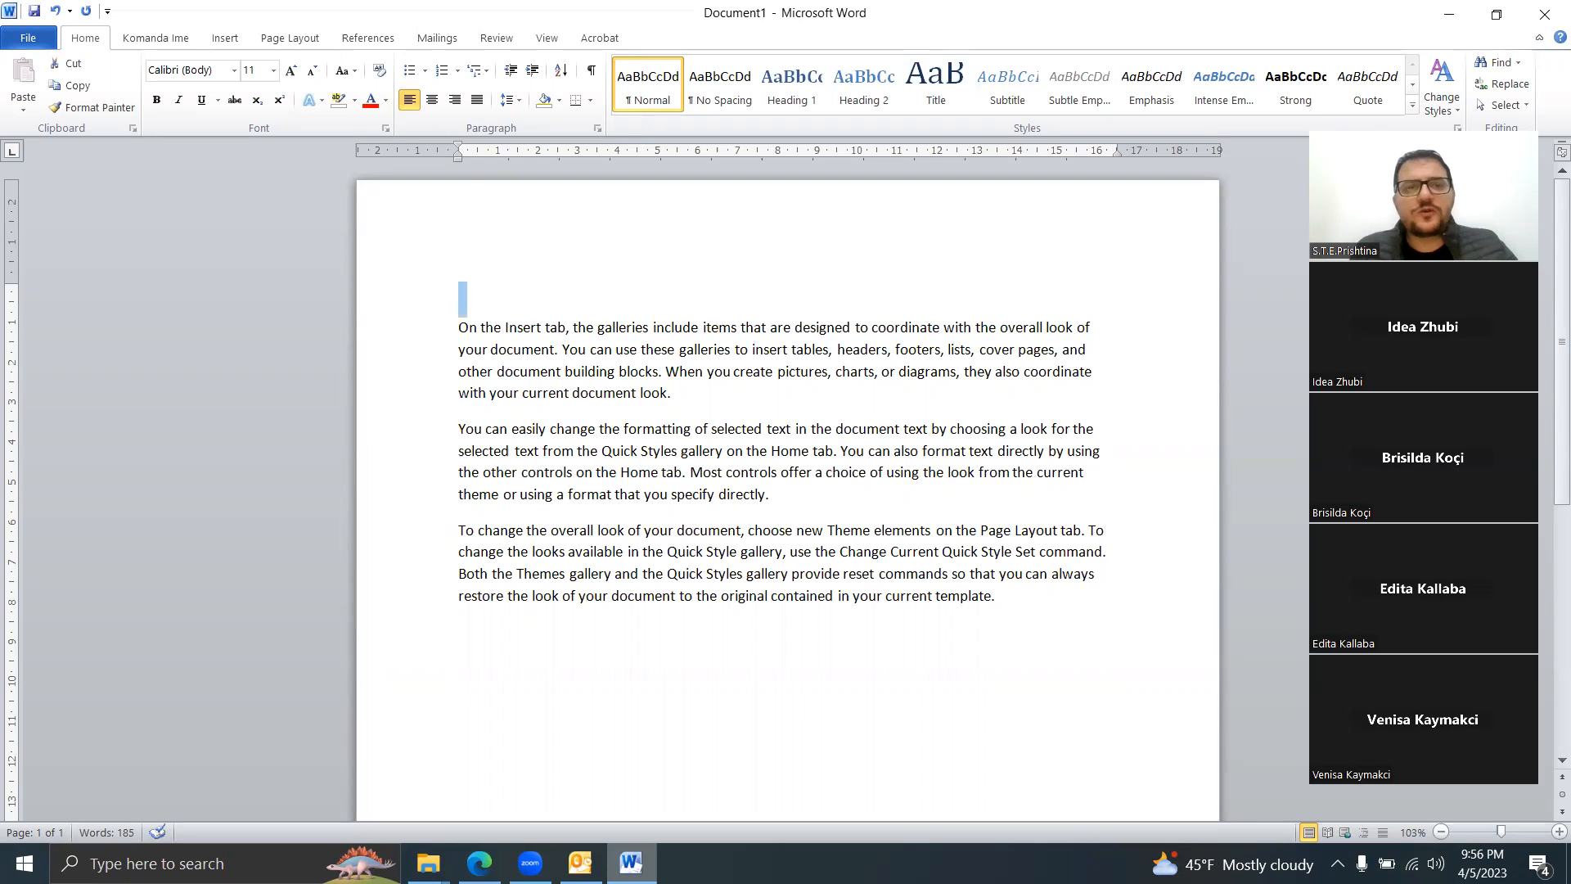
{"action": "key", "text": "shift+Down"}
{"action": "key", "text": "shift+Down"}
{"action": "key", "text": "shift+Down"}
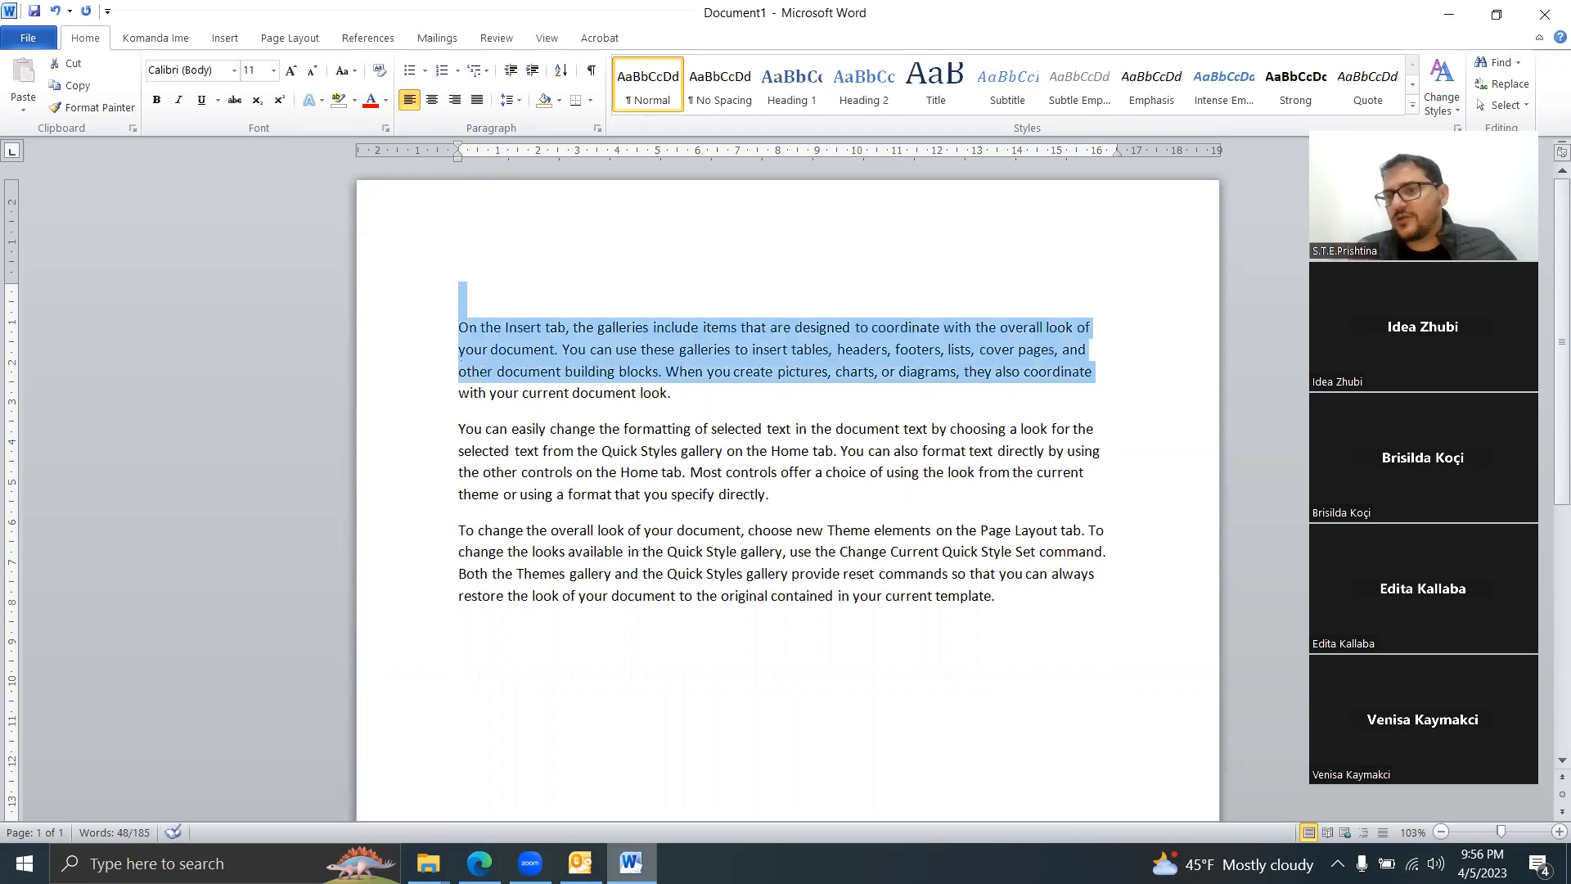
{"action": "left_click", "coordinate": [498, 288]}
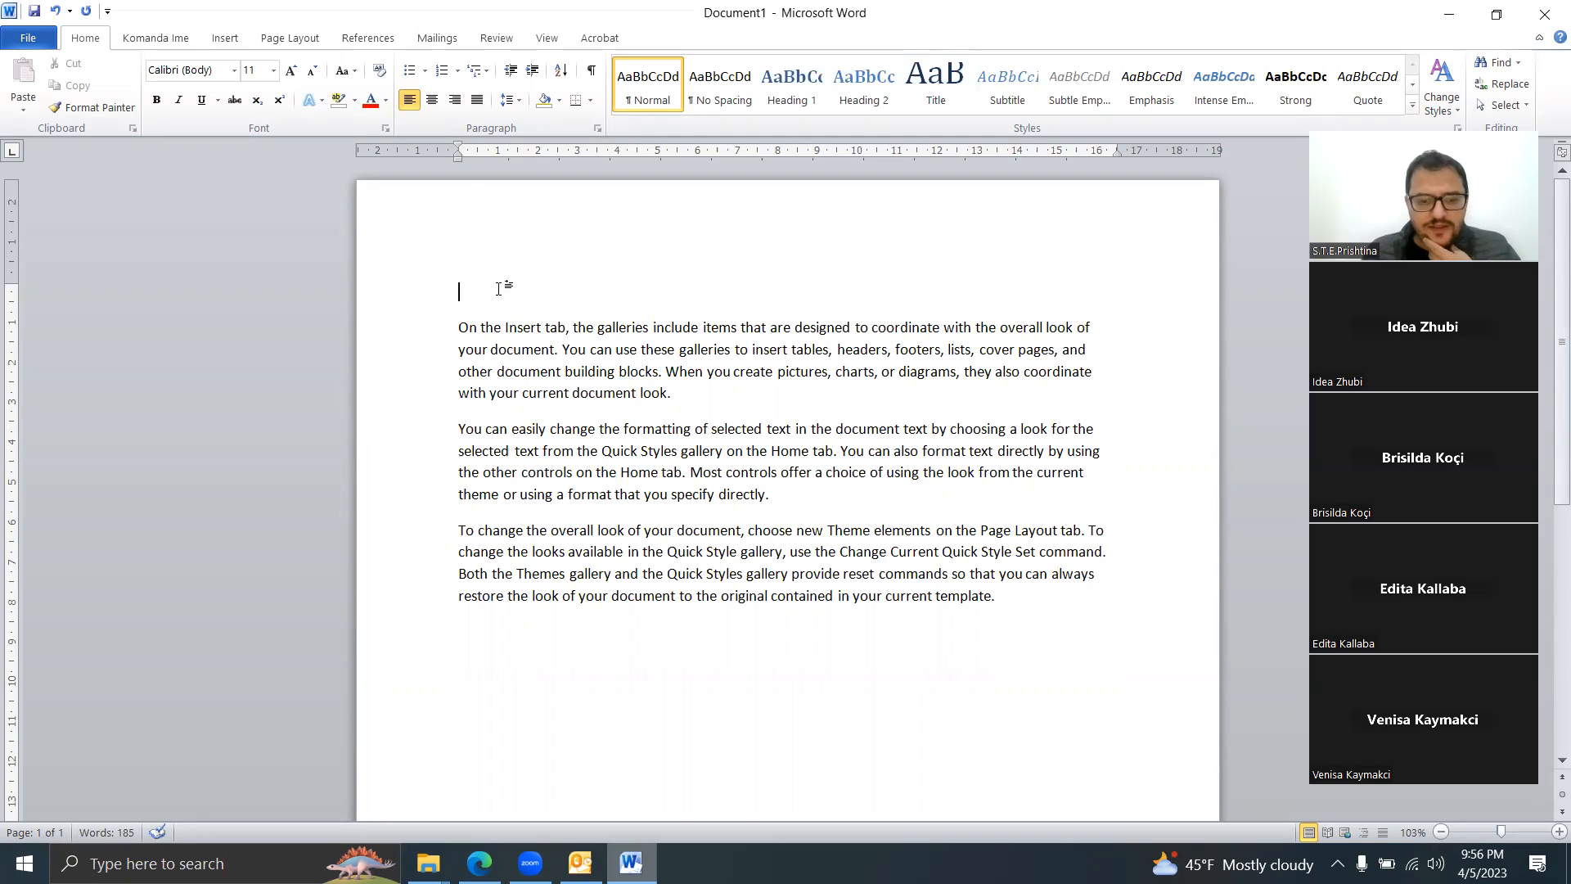
{"action": "type", "text": "Titulli"}
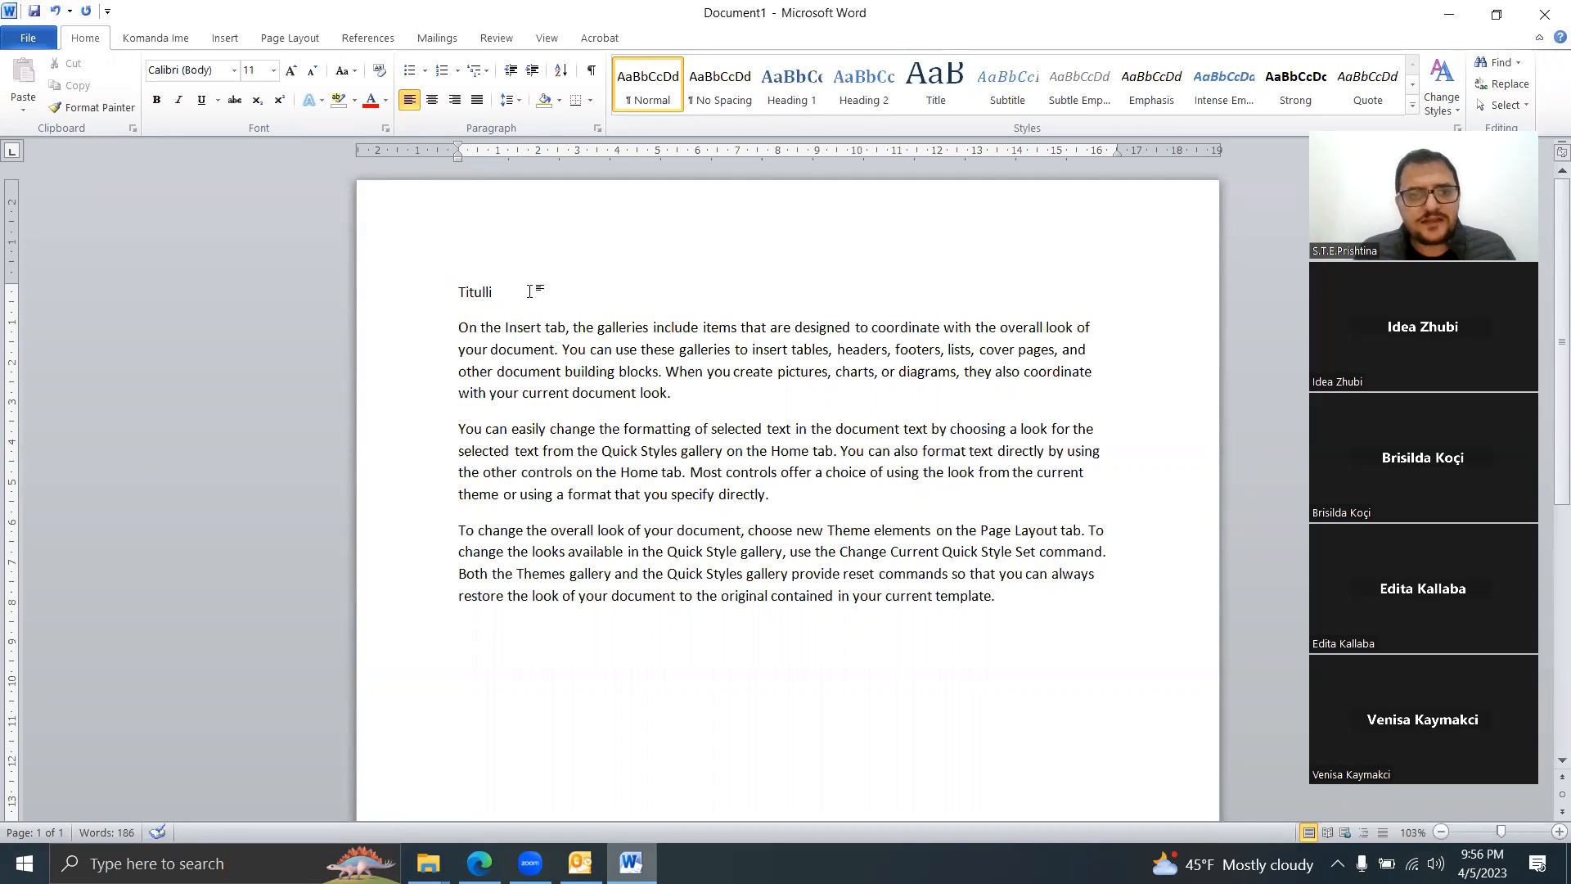
Step: Practise selecting Titulli with a mouse drag, Shift+Left and Shift+Home, then deselect it
{"action": "left_click_drag", "start_coordinate": [529, 291], "coordinate": [317, 280]}
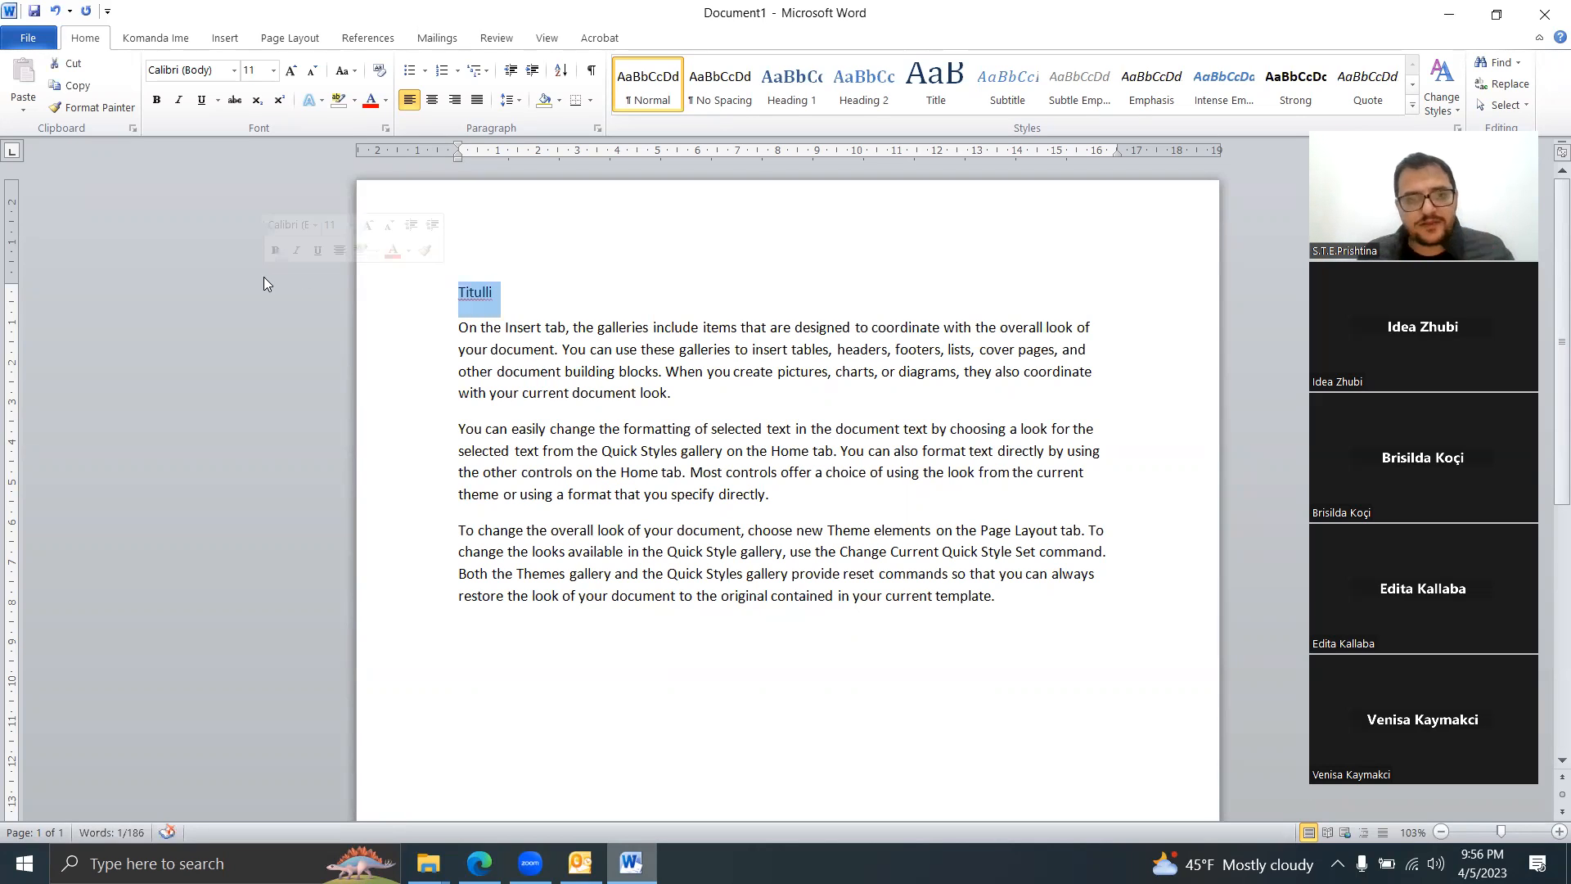
{"action": "left_click", "coordinate": [572, 293]}
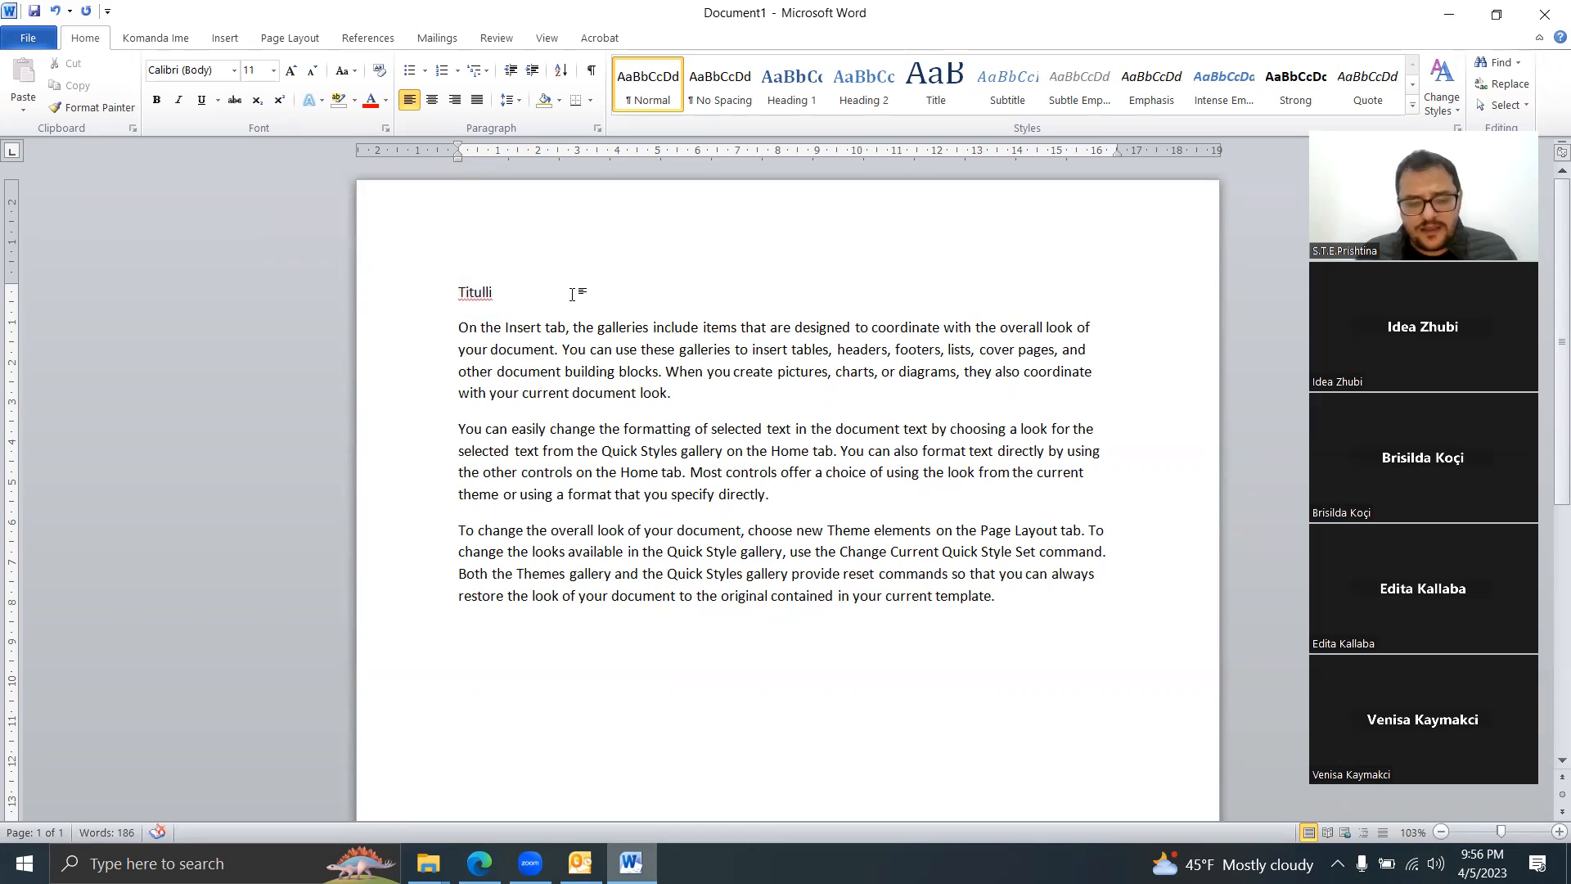
{"action": "key", "text": "shift+Left"}
{"action": "key", "text": "shift+Left"}
{"action": "key", "text": "shift+Left"}
{"action": "key", "text": "shift+Left"}
{"action": "key", "text": "shift+Left"}
{"action": "key", "text": "shift+Left"}
{"action": "key", "text": "shift+Left"}
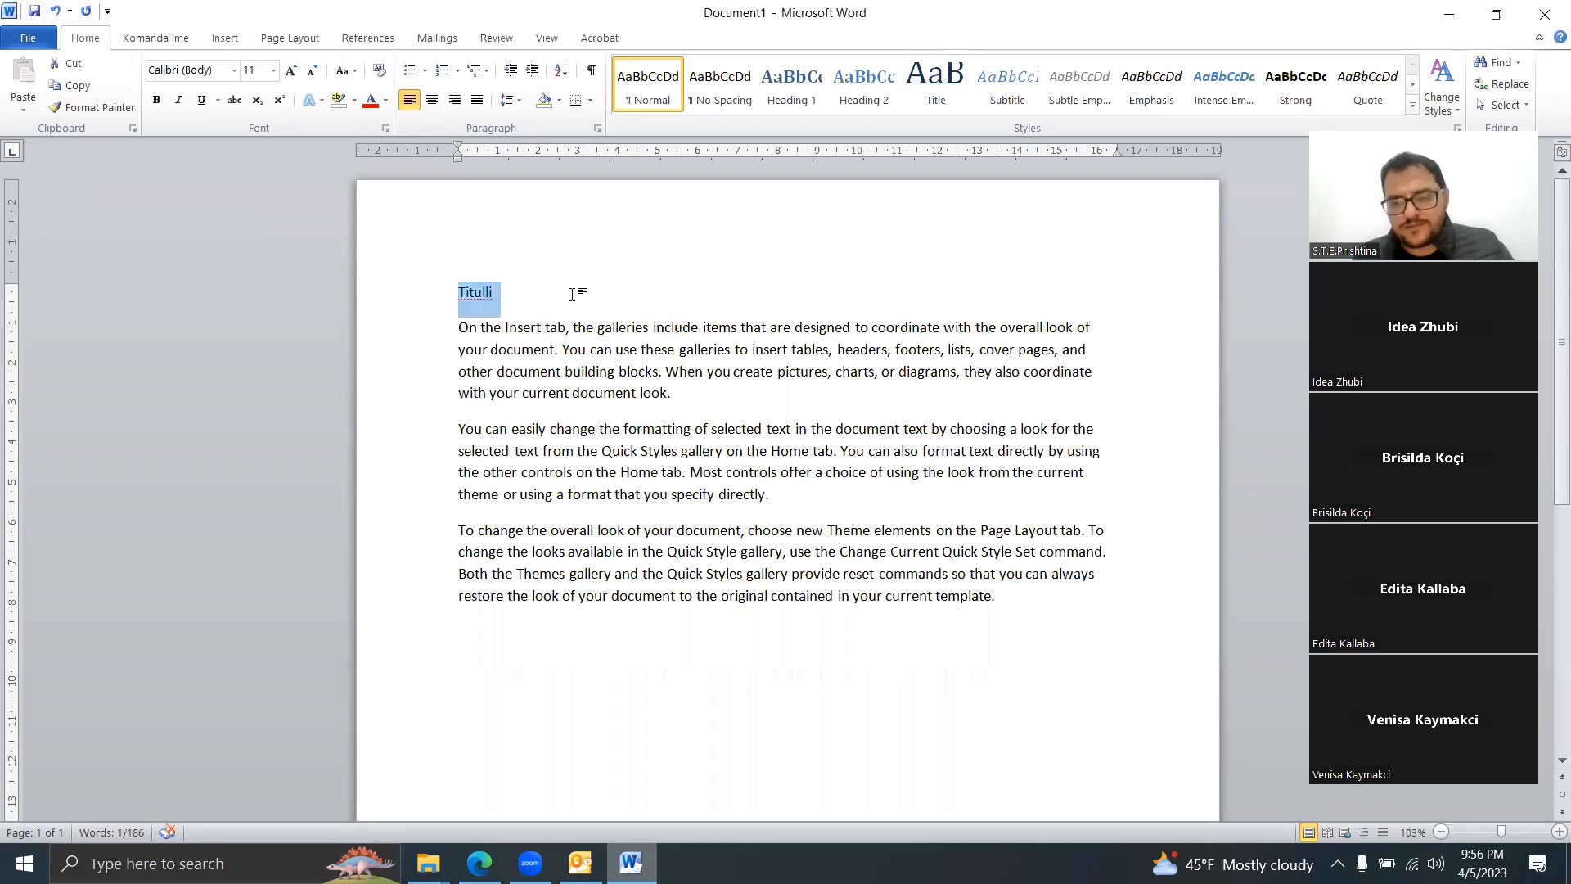
{"action": "key", "text": "Down"}
{"action": "key", "text": "Up"}
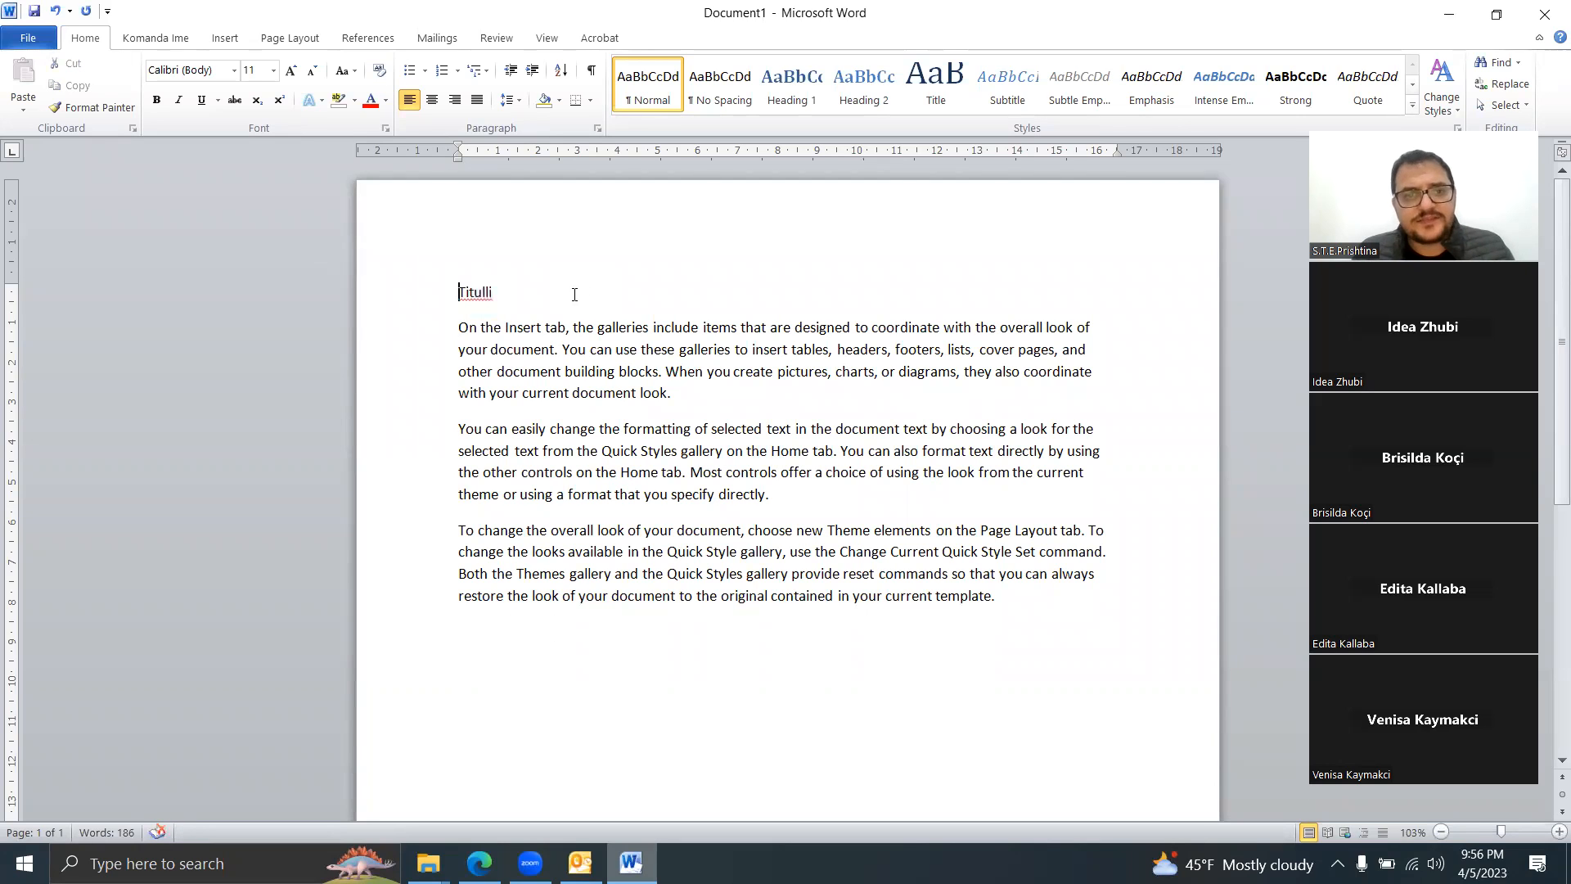
{"action": "key", "text": "Right"}
{"action": "key", "text": "Right"}
{"action": "key", "text": "Right"}
{"action": "key", "text": "Right"}
{"action": "key", "text": "Right"}
{"action": "key", "text": "Right"}
{"action": "key", "text": "Right"}
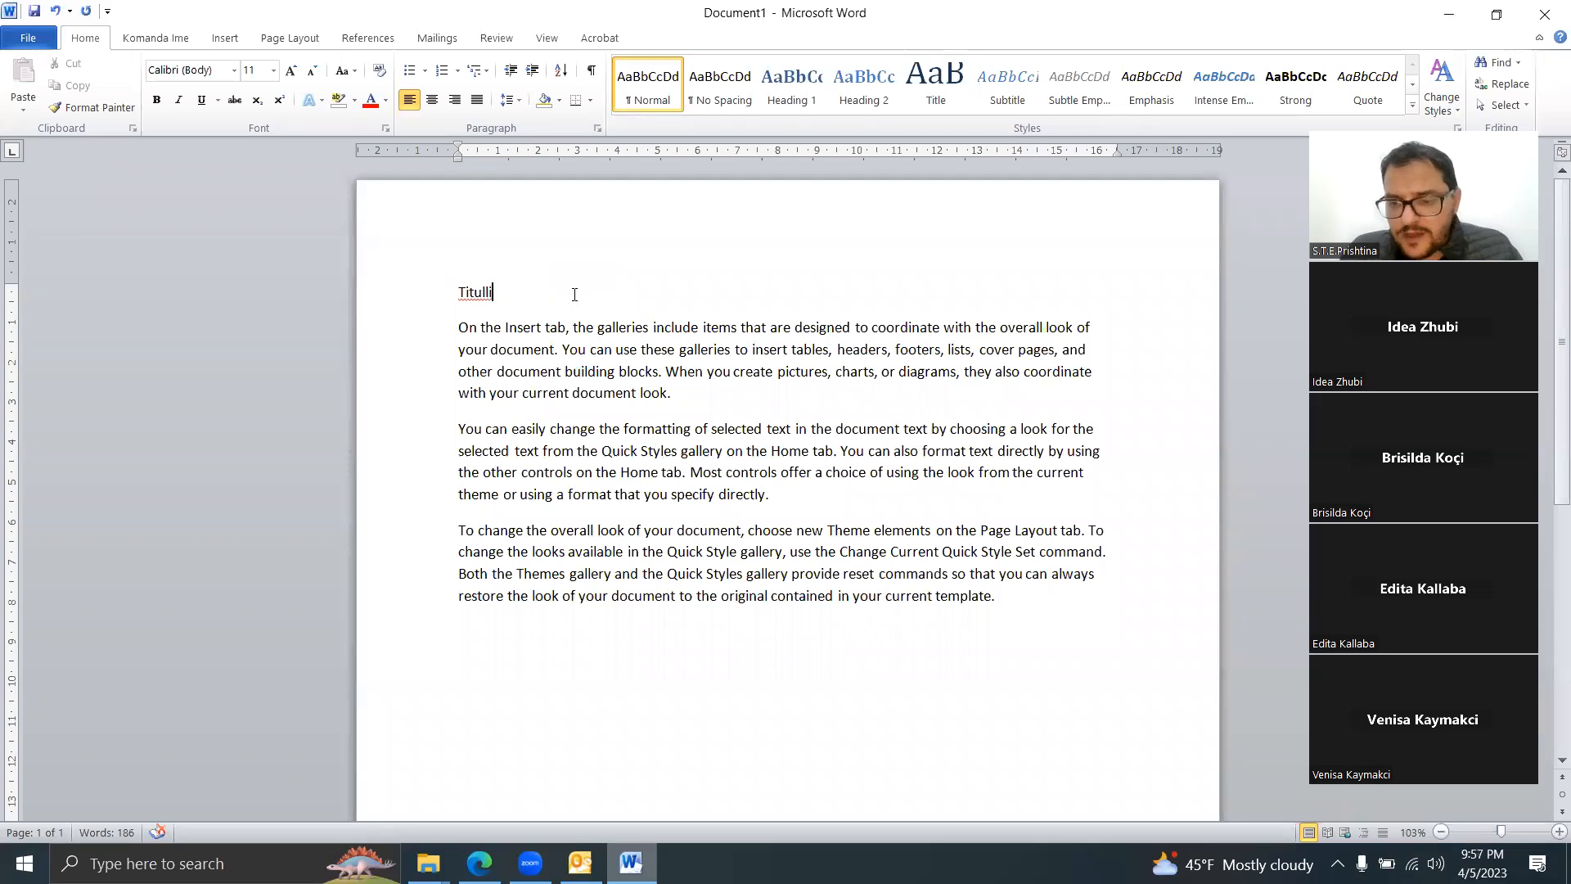
{"action": "key", "text": "shift+Home"}
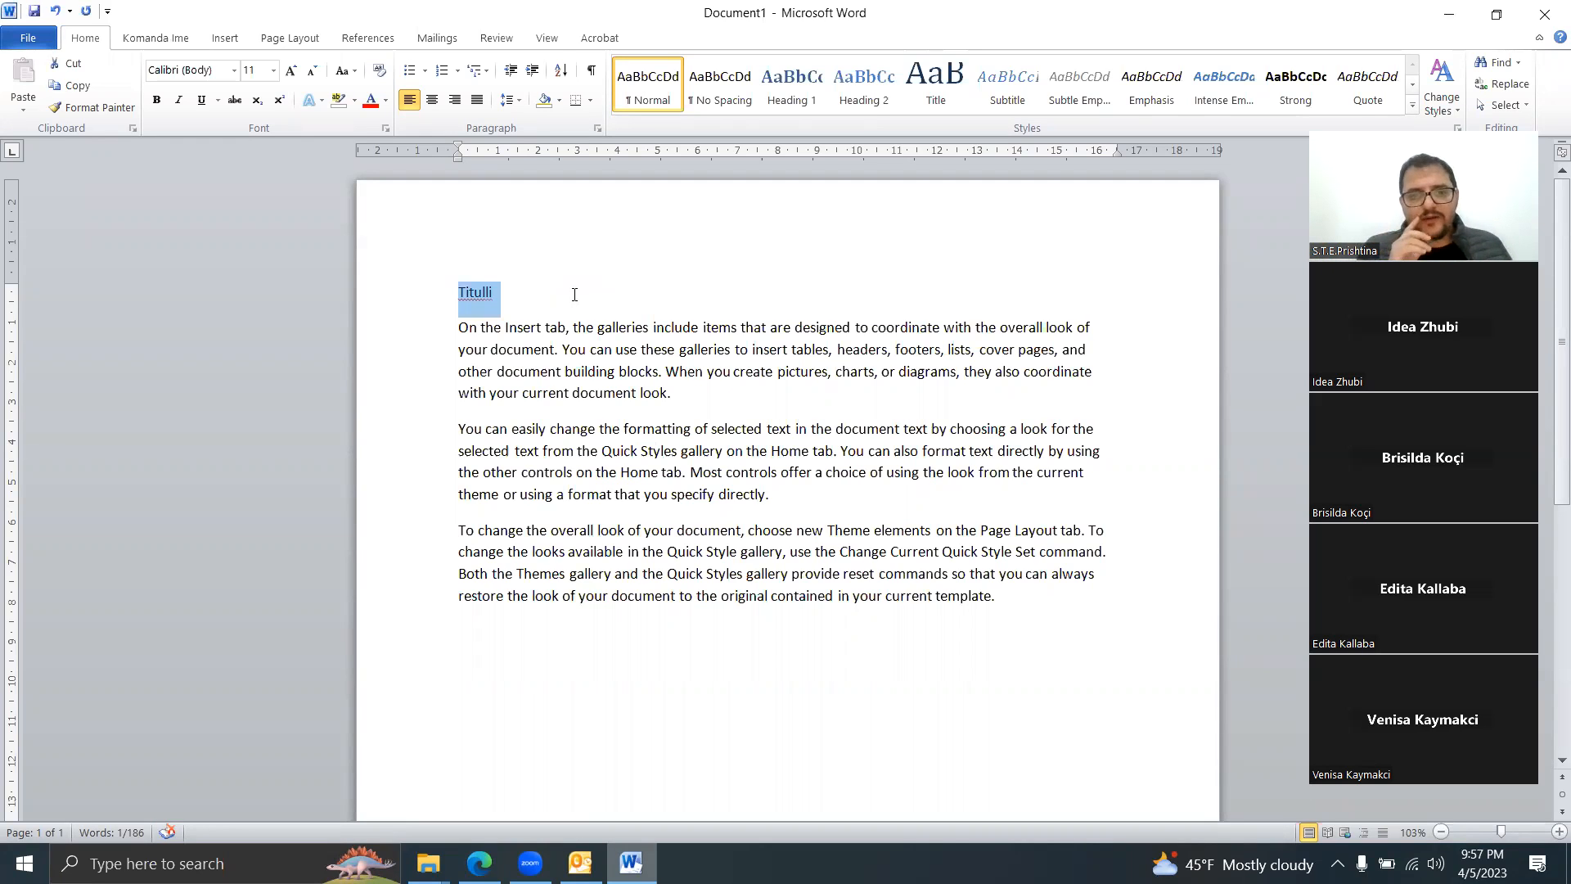
{"action": "left_click", "coordinate": [692, 394]}
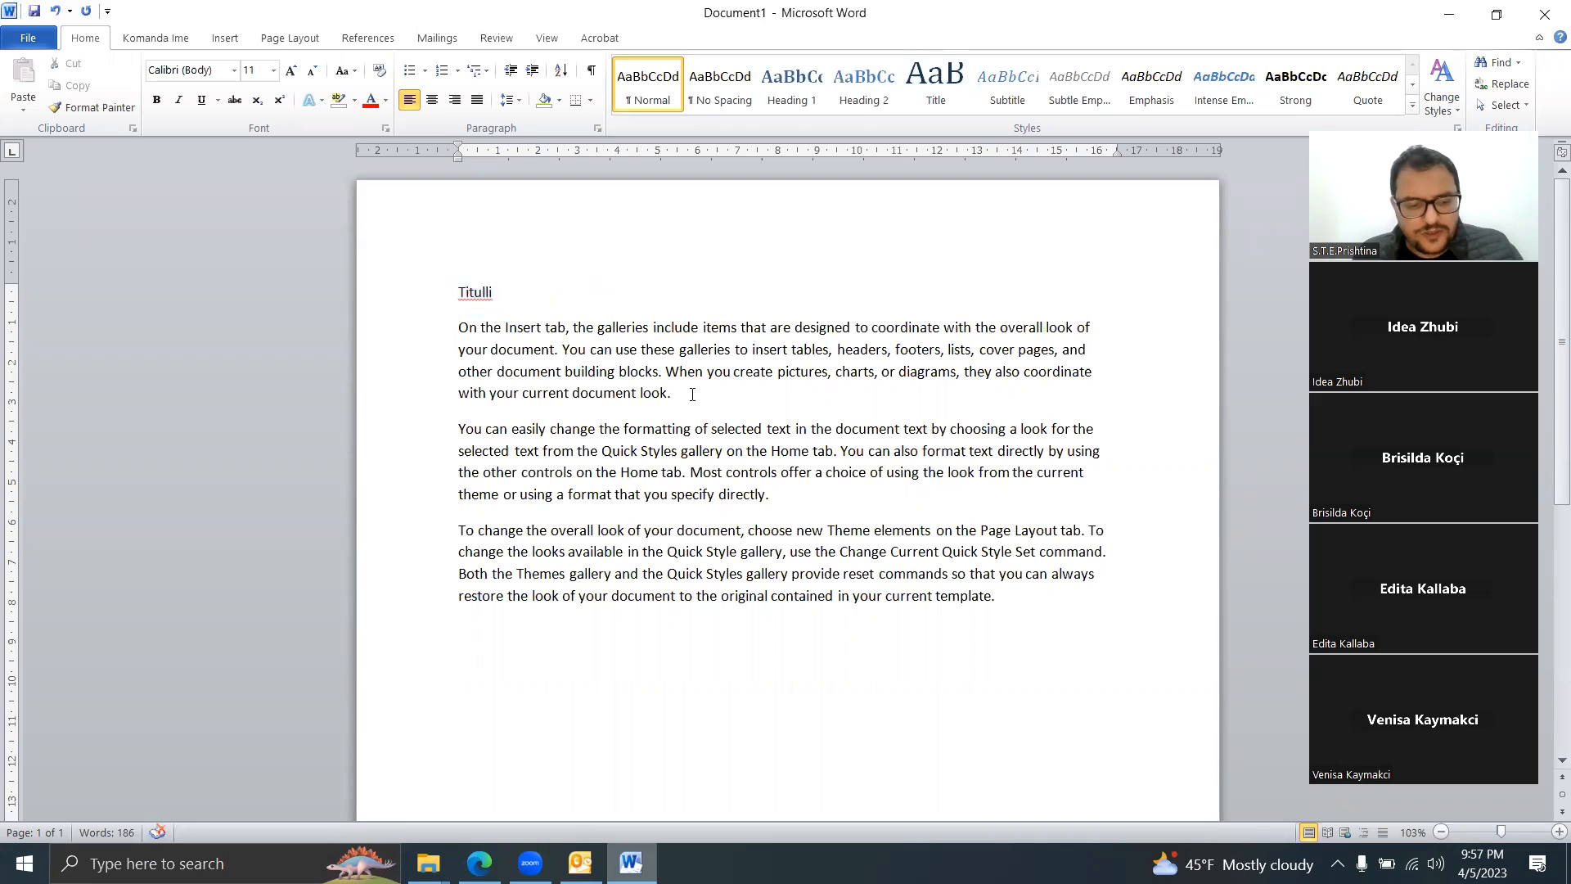
{"action": "key", "text": "shift+Home"}
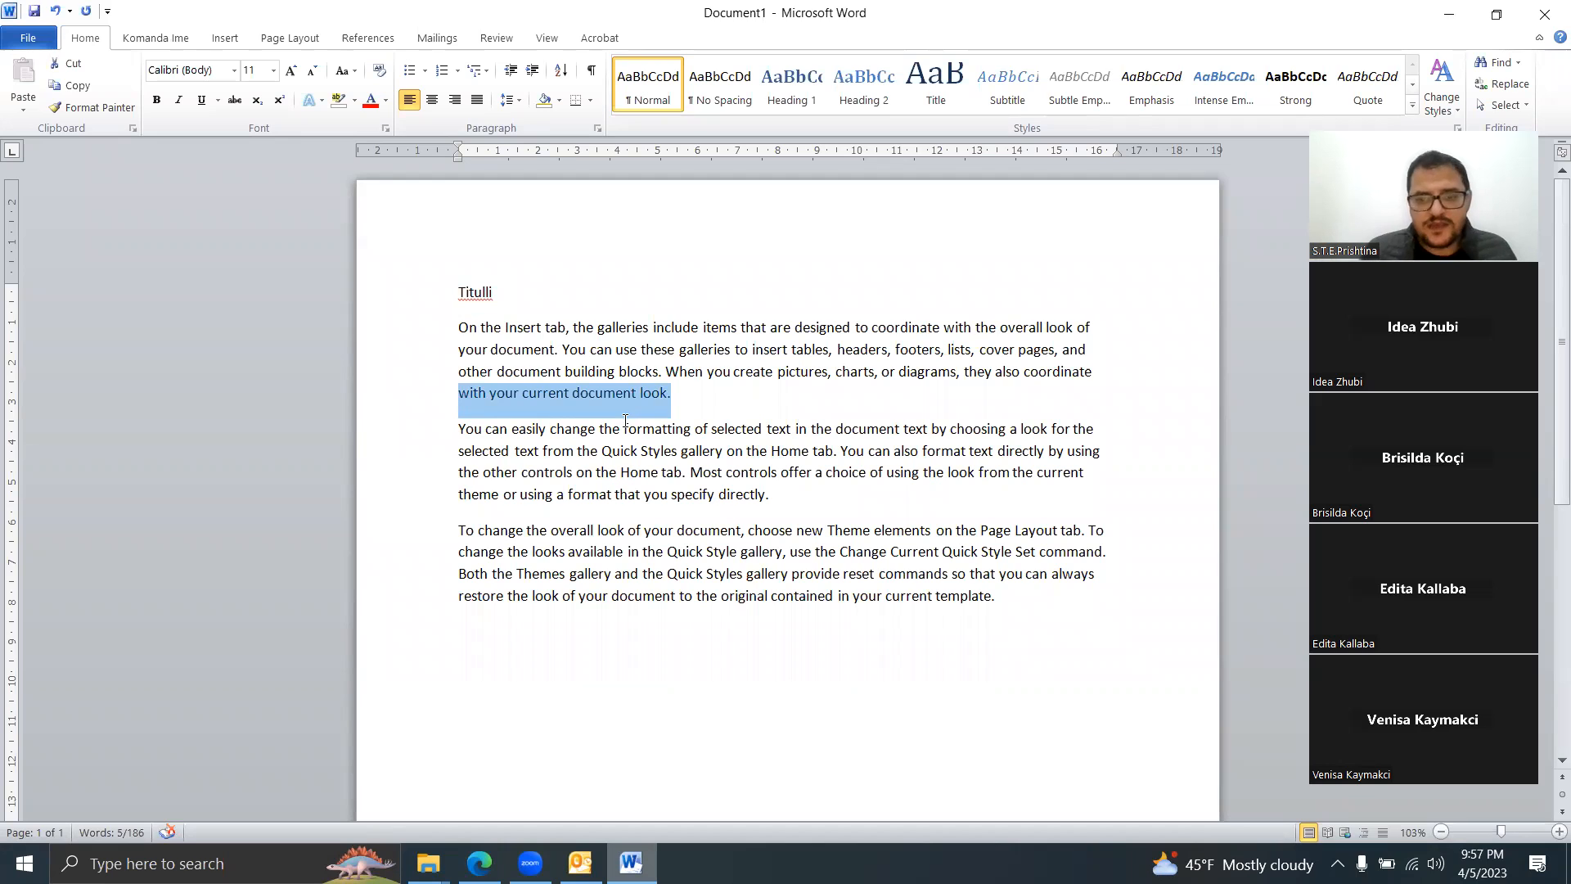
{"action": "left_click", "coordinate": [693, 399]}
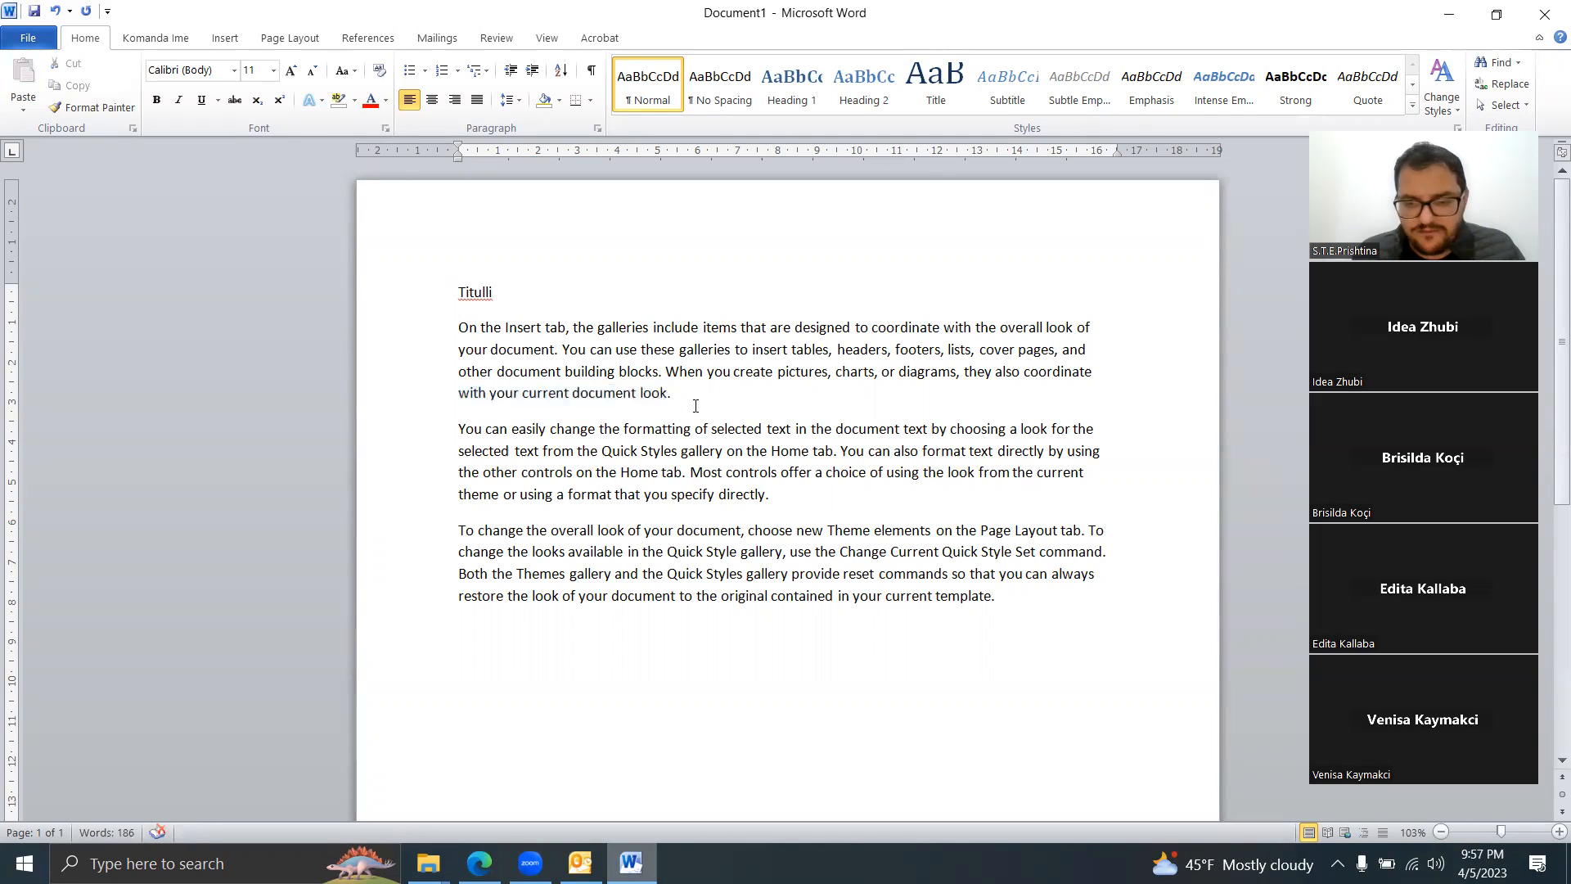
{"action": "key", "text": "shift+Right"}
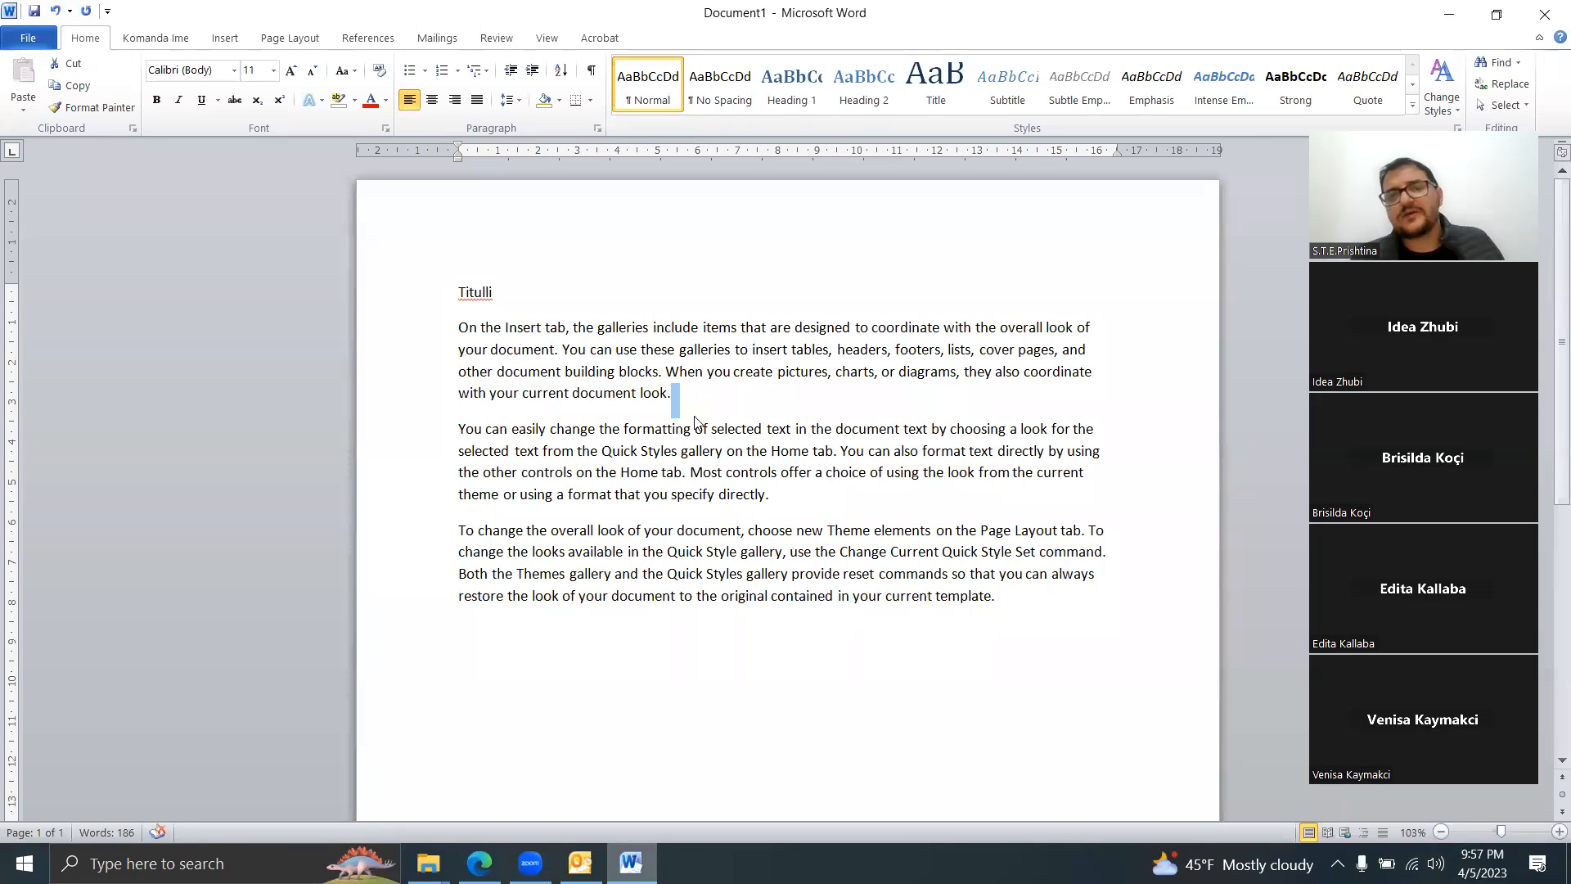
{"action": "left_click", "coordinate": [512, 306]}
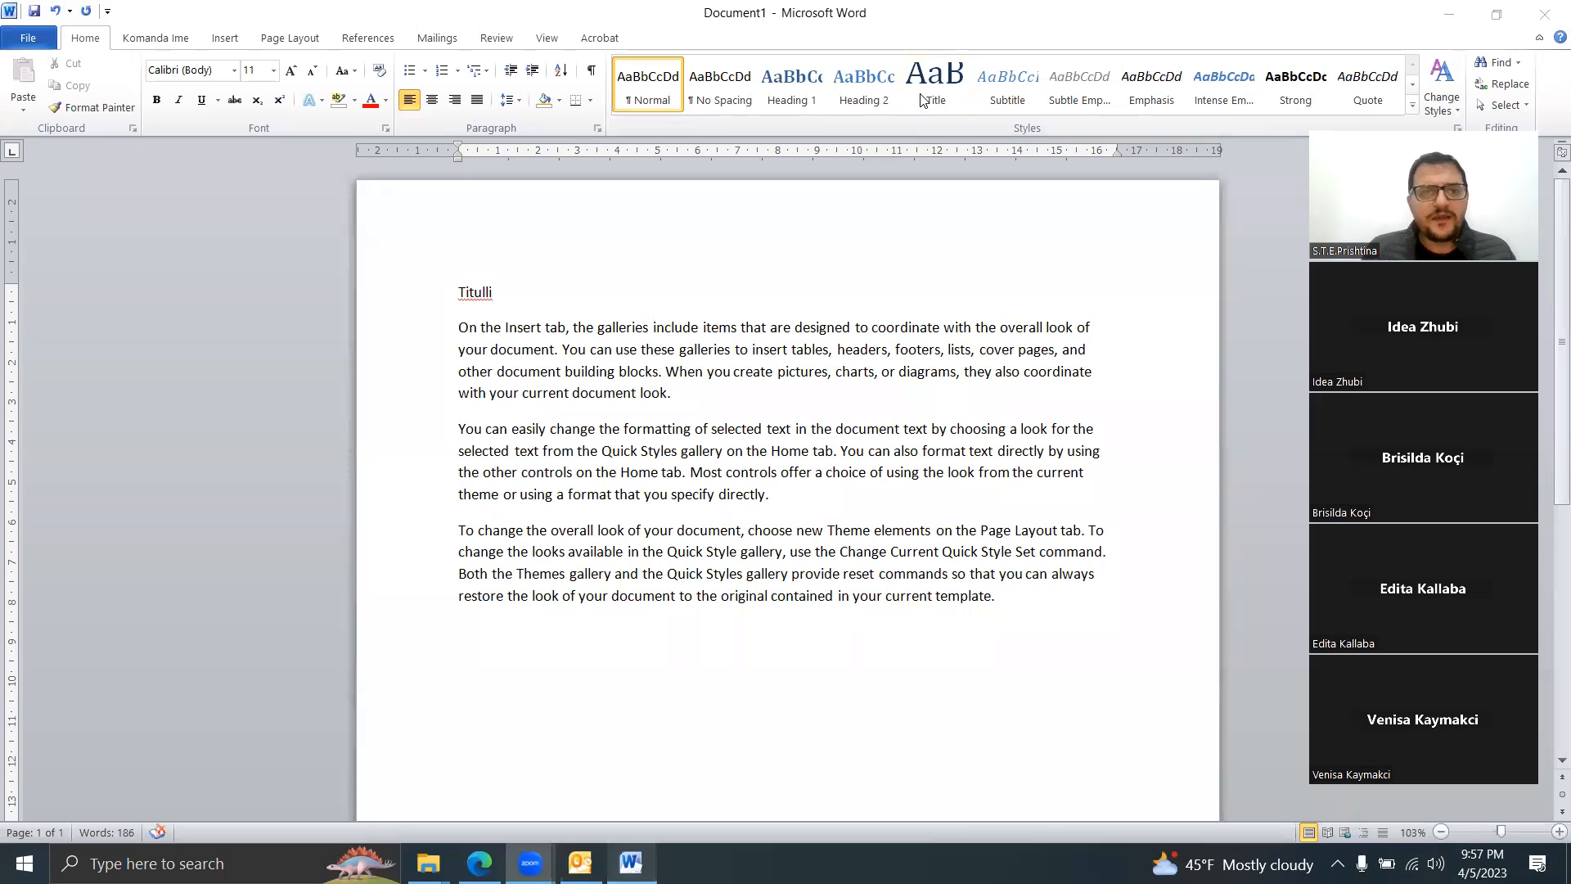
{"action": "left_click", "coordinate": [572, 288]}
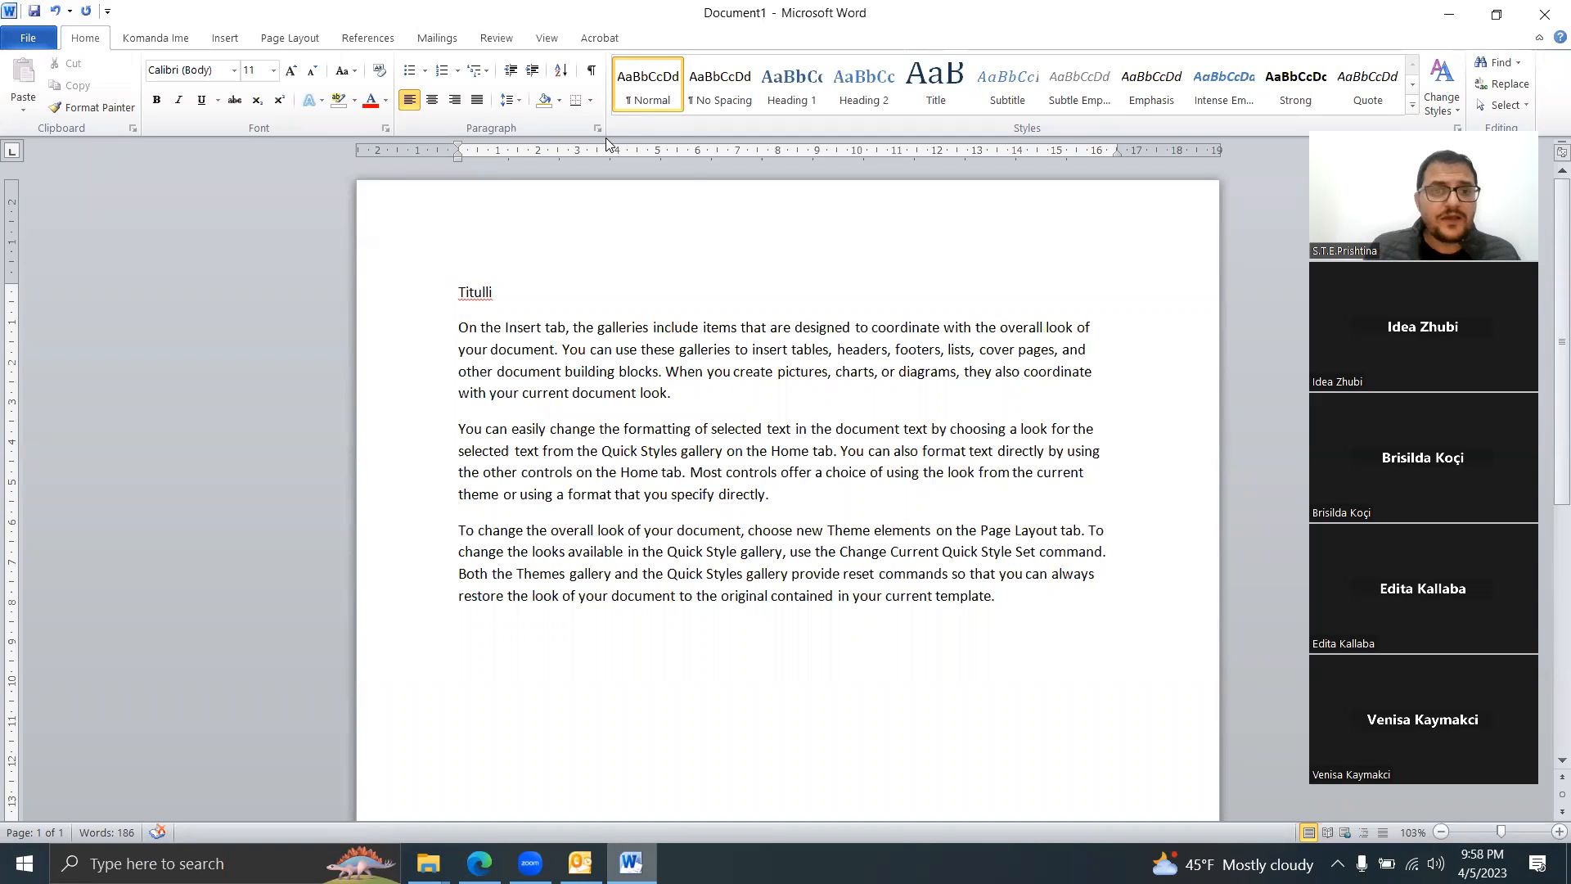
Step: Set Titulli in Book Antiqua and grow it twice to 16 pt
{"action": "left_click_drag", "start_coordinate": [514, 292], "coordinate": [429, 288]}
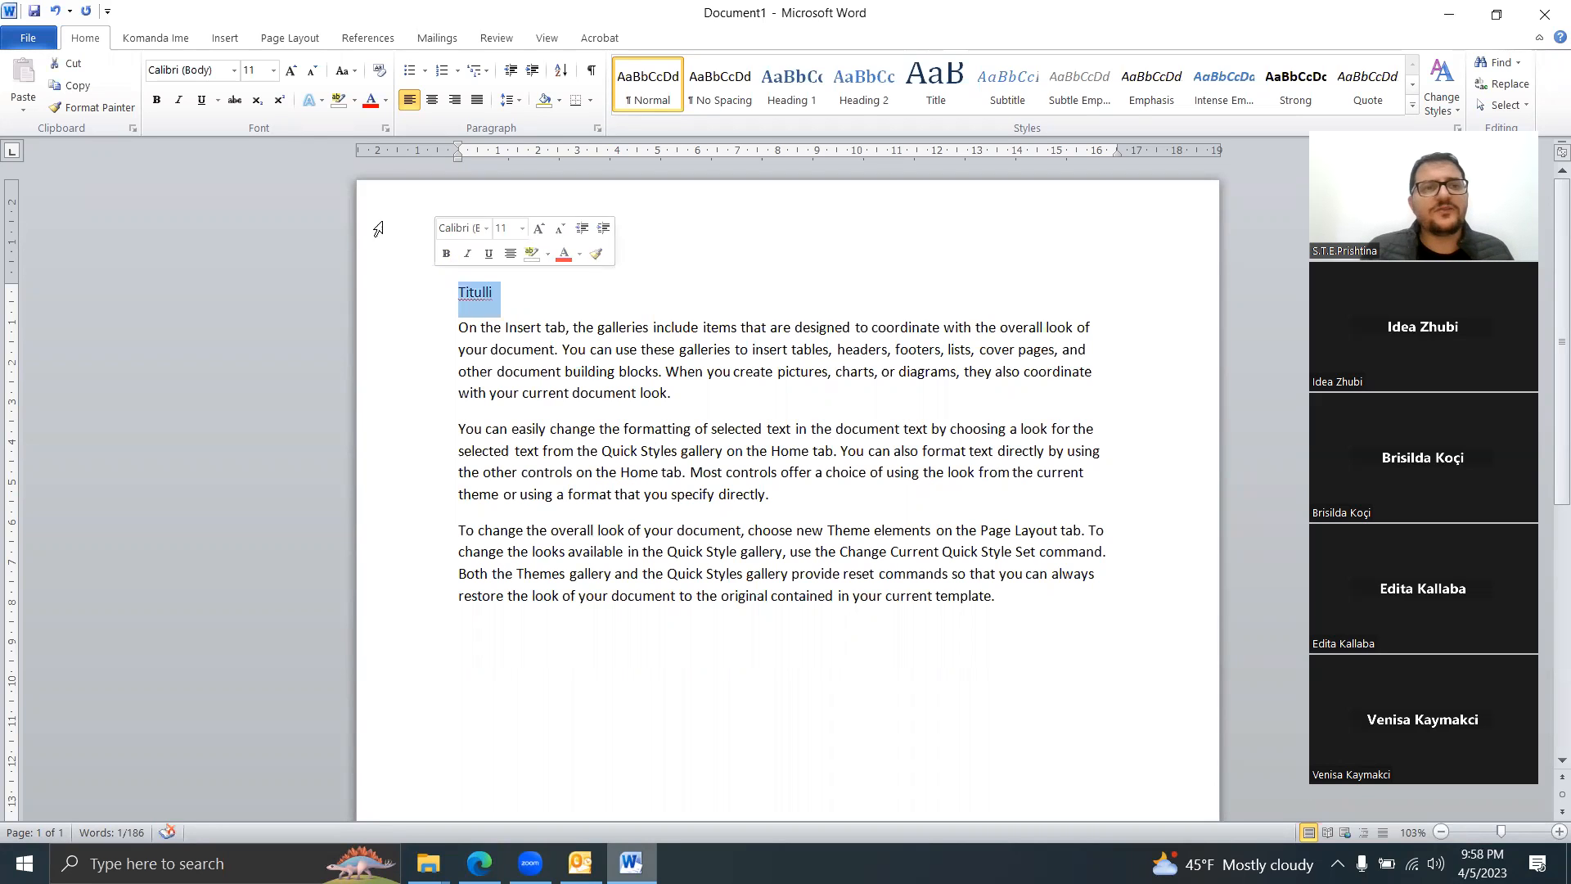
{"action": "left_click", "coordinate": [234, 69]}
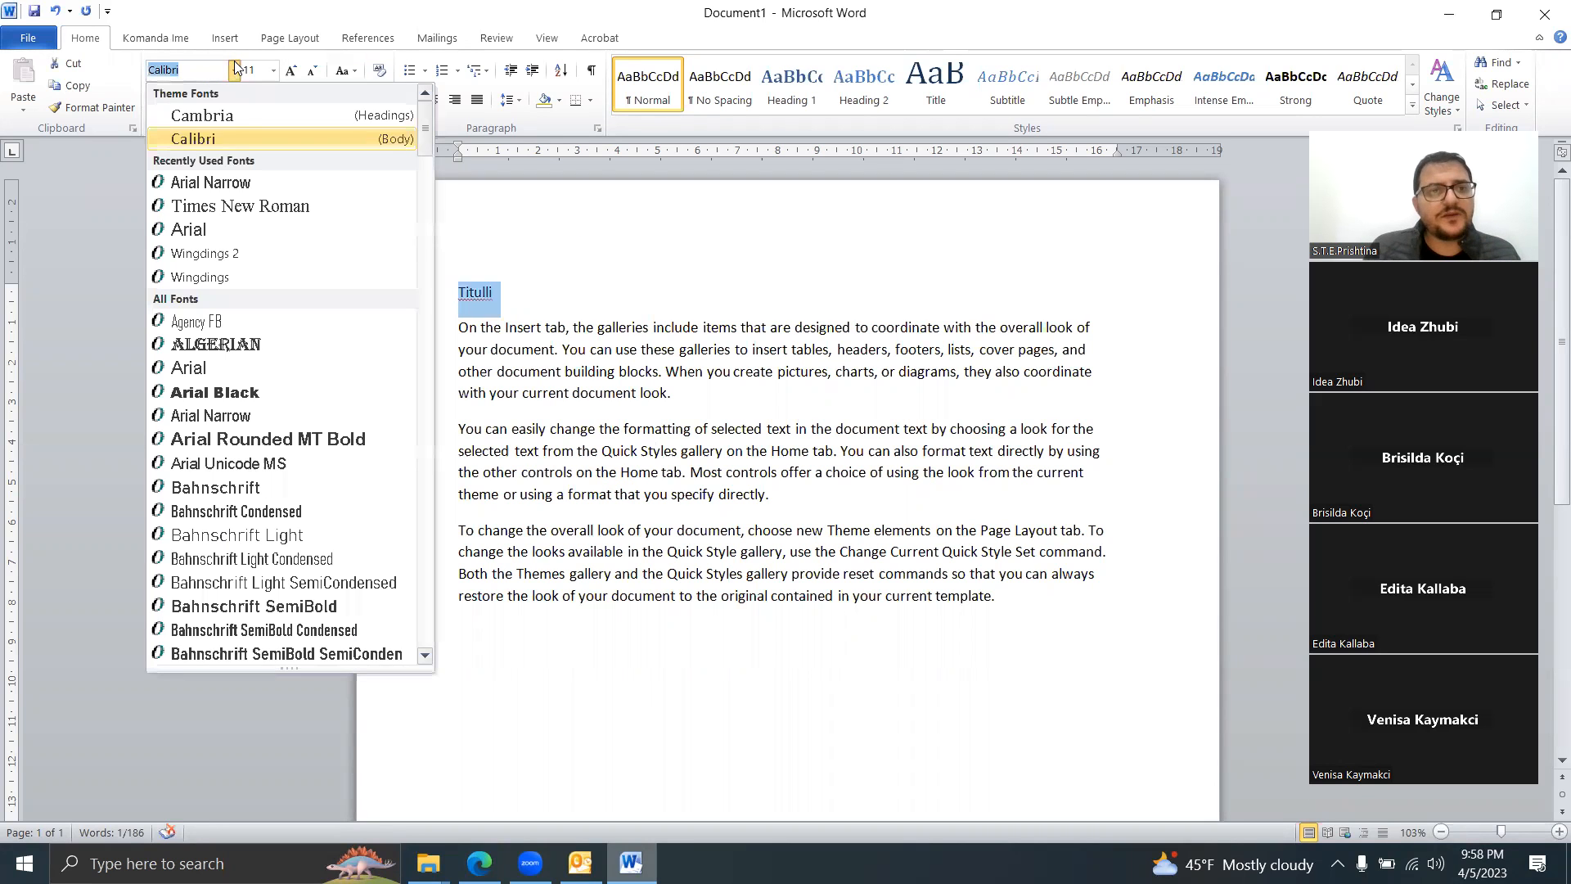
{"action": "left_click", "coordinate": [228, 208]}
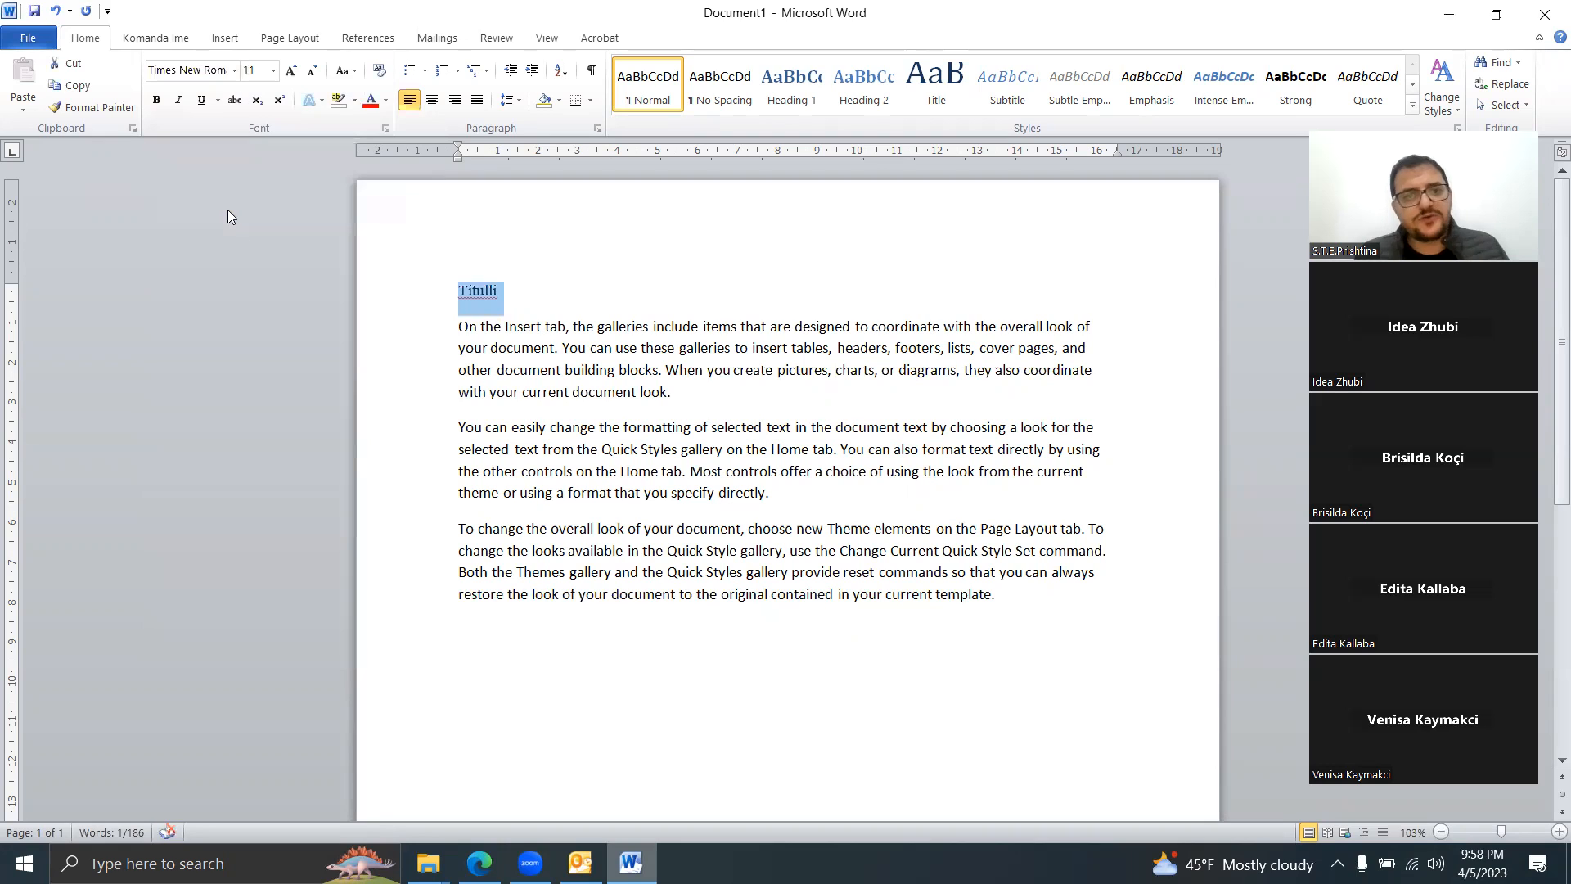
{"action": "left_click", "coordinate": [208, 69]}
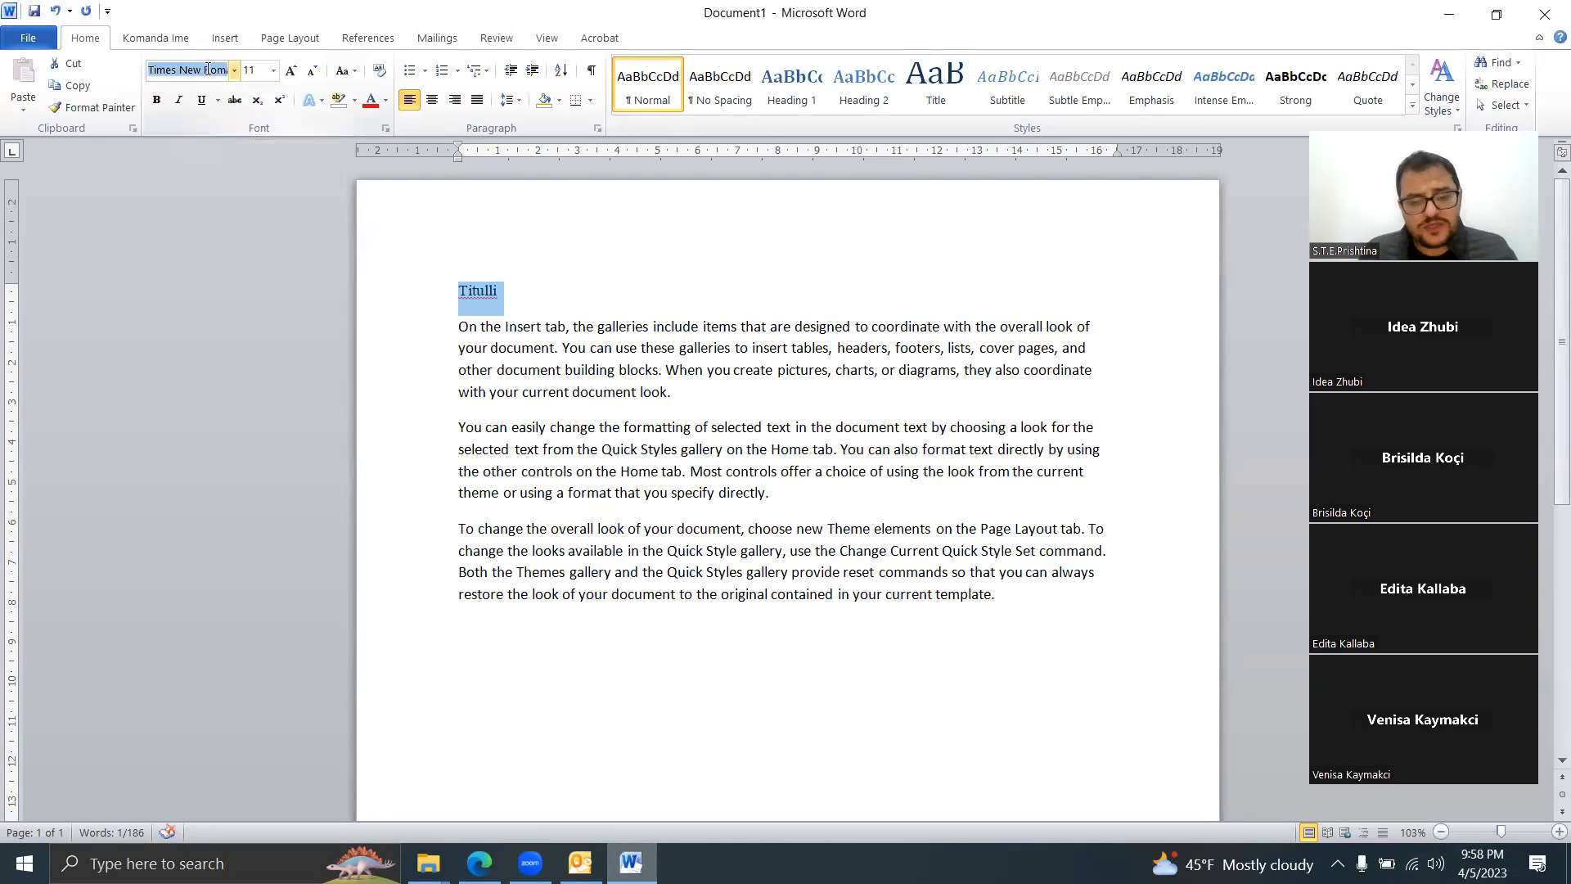
{"action": "type", "text": "b"}
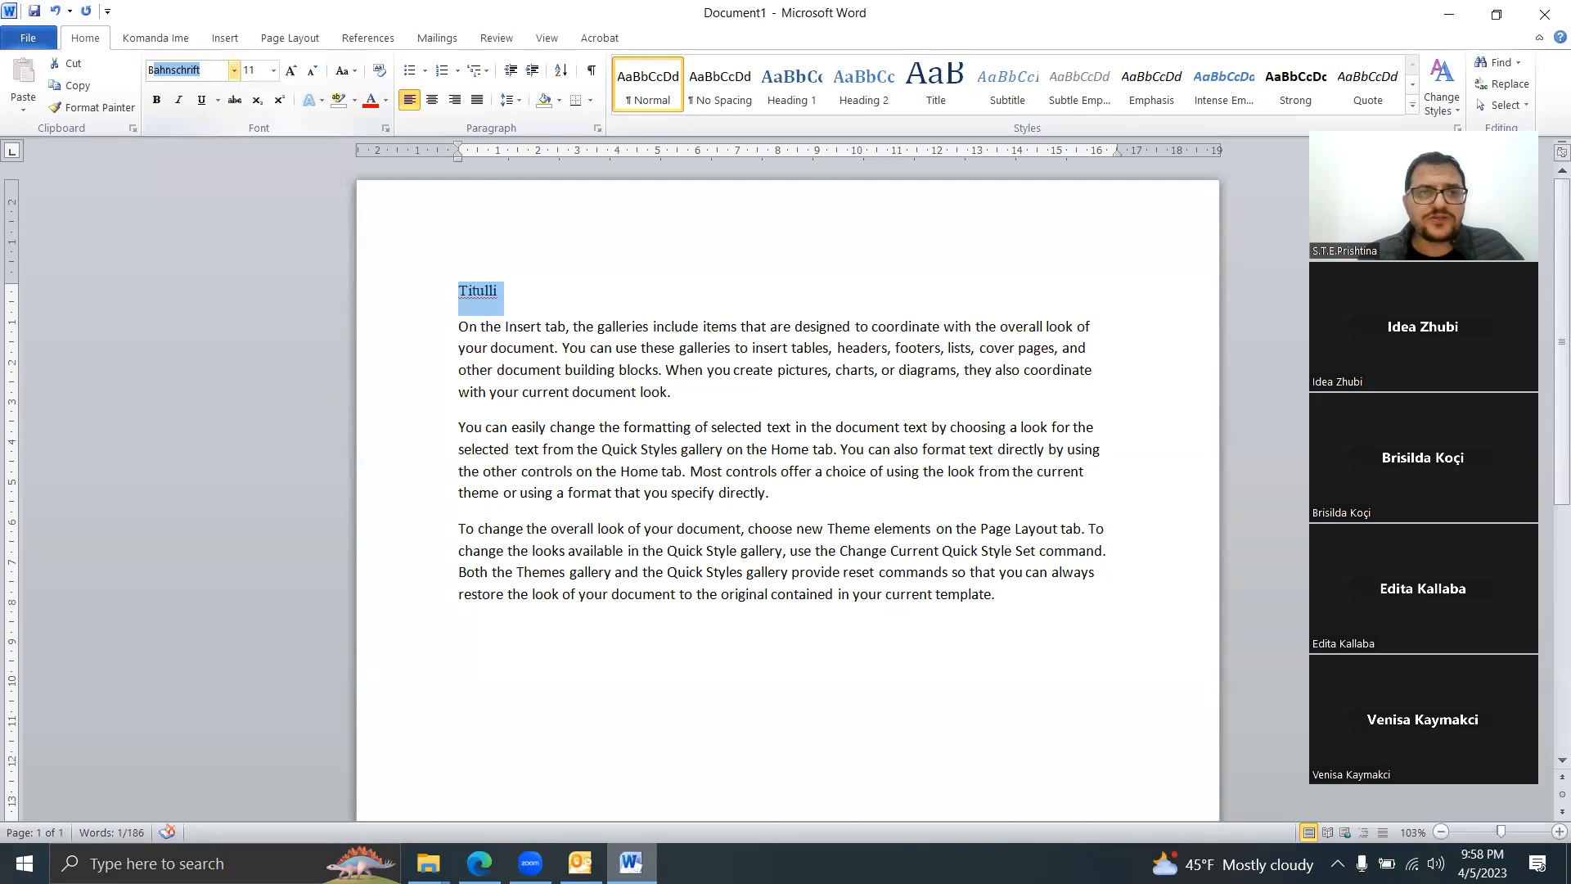
{"action": "type", "text": "ook Antiqua"}
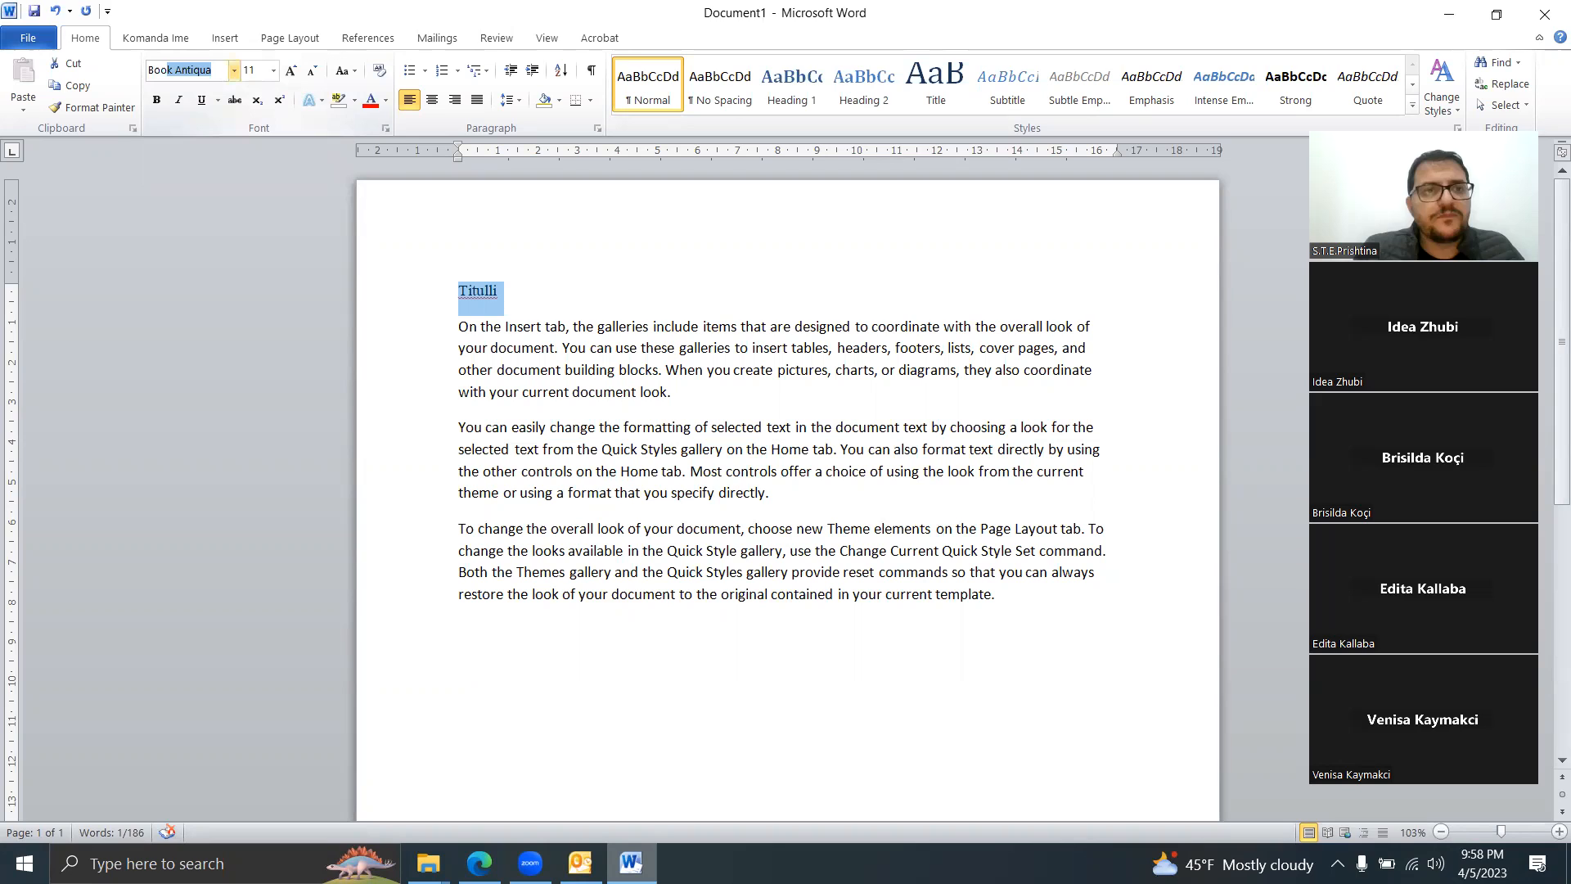
{"action": "key", "text": "Return"}
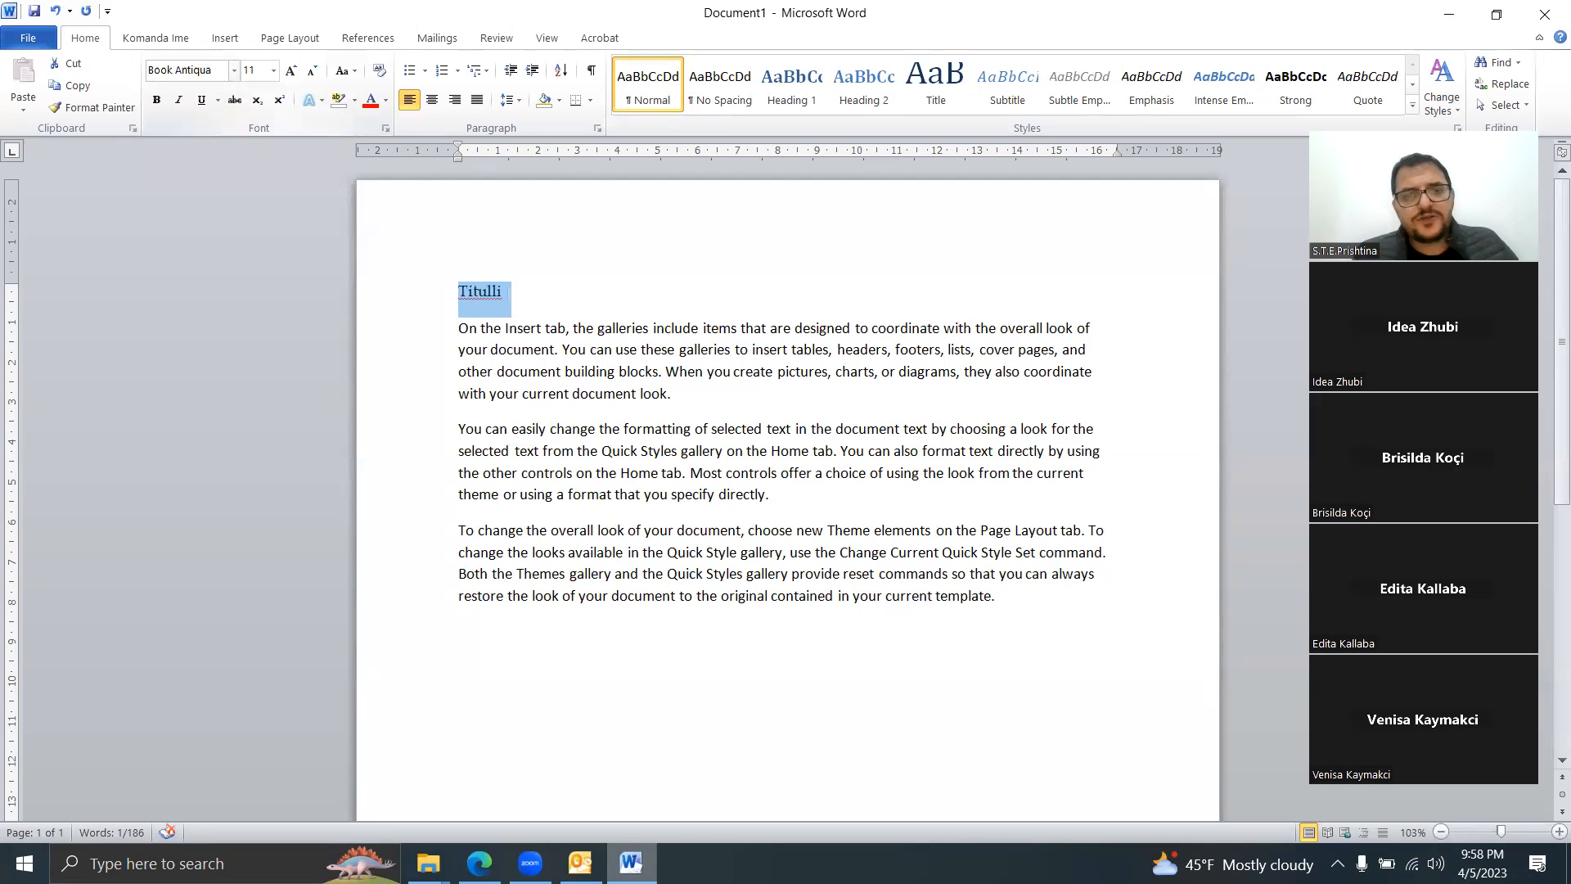
{"action": "left_click", "coordinate": [291, 71]}
{"action": "left_click", "coordinate": [291, 71]}
{"action": "left_click", "coordinate": [291, 71]}
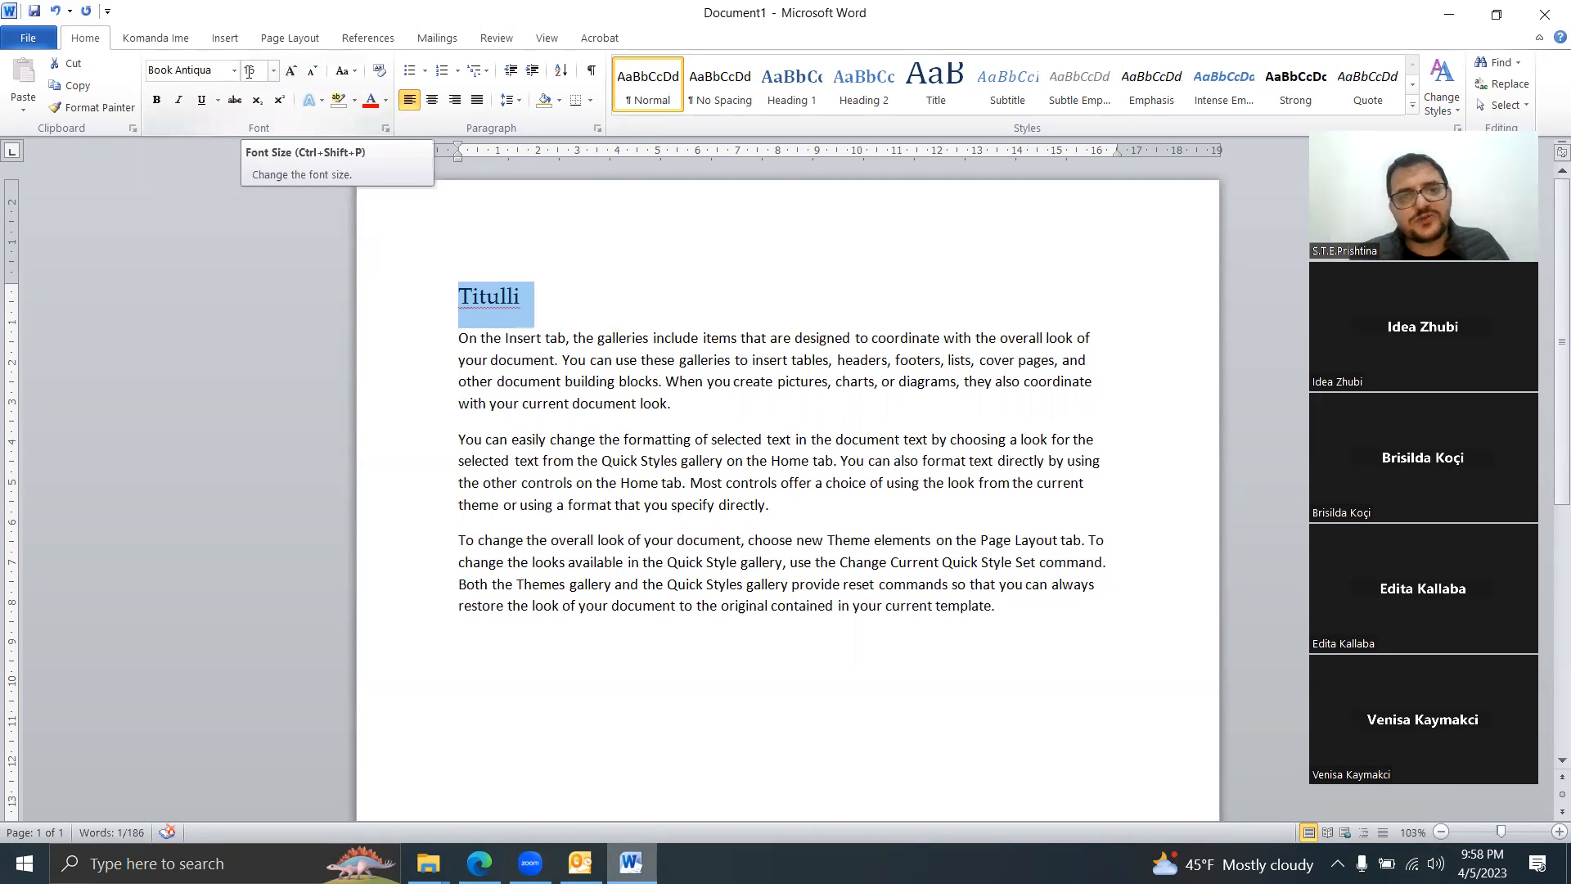
Step: Make Titulli bold and dark red with a red glow text effect
{"action": "left_click", "coordinate": [156, 99]}
{"action": "left_click", "coordinate": [386, 100]}
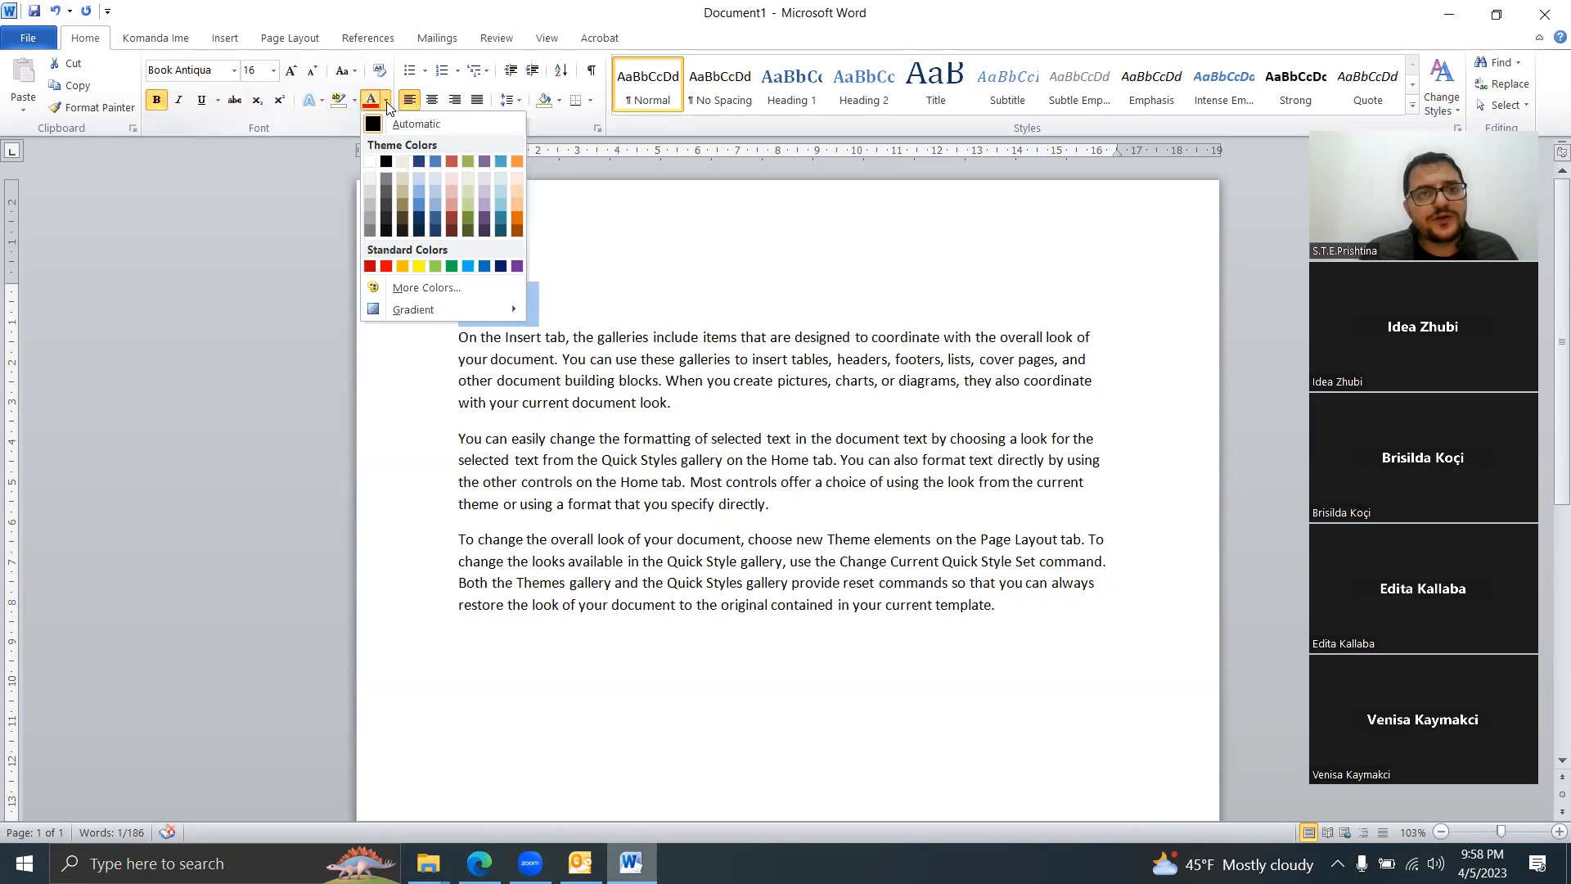
{"action": "left_click", "coordinate": [371, 266]}
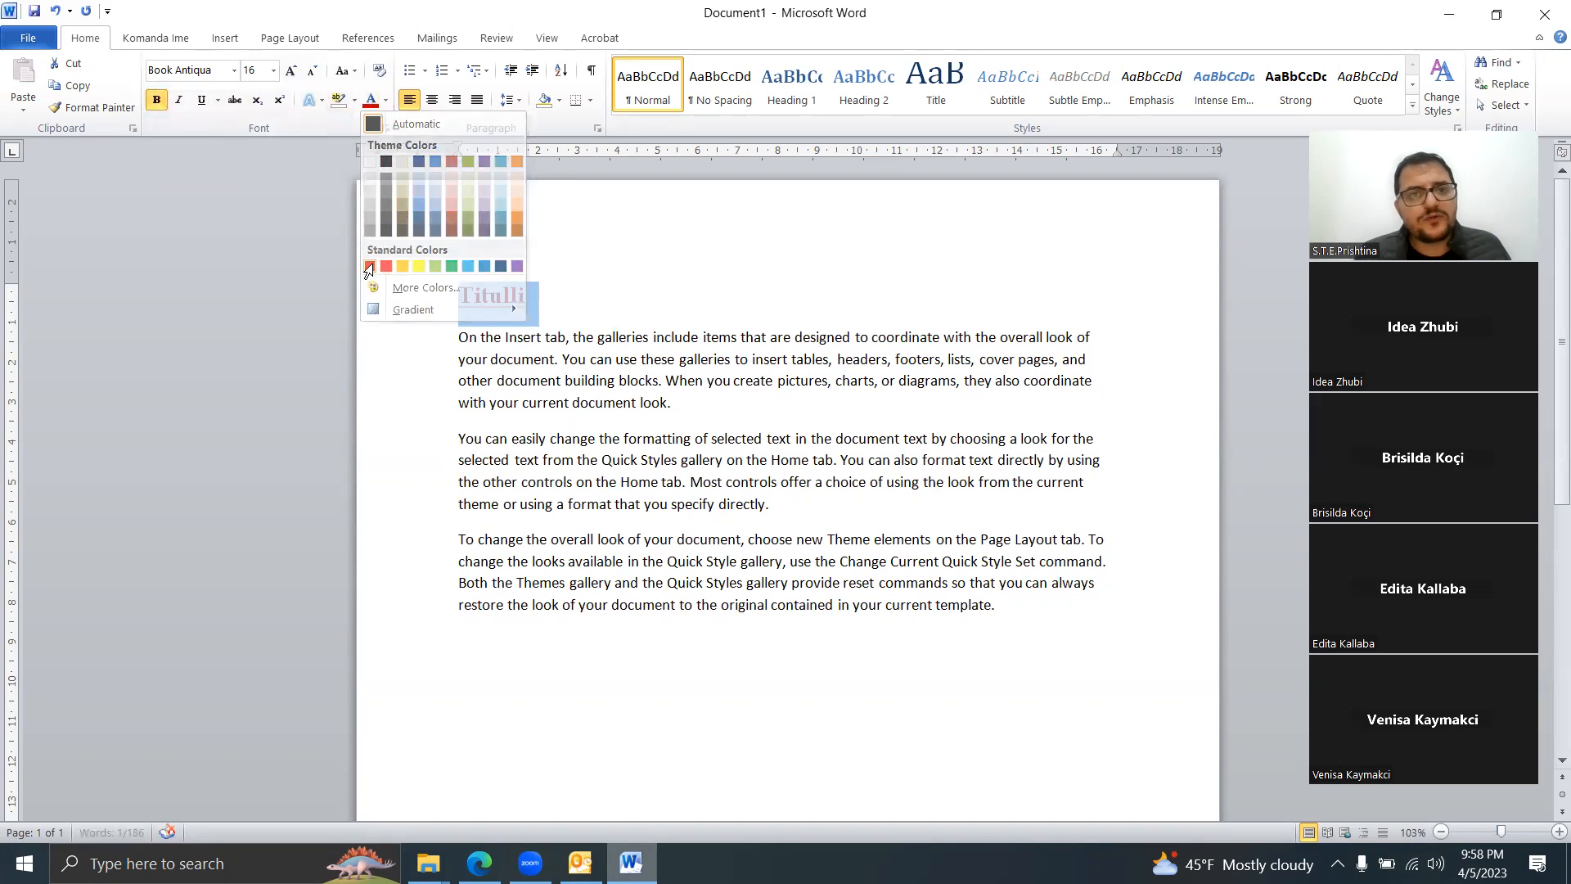
{"action": "left_click", "coordinate": [324, 101]}
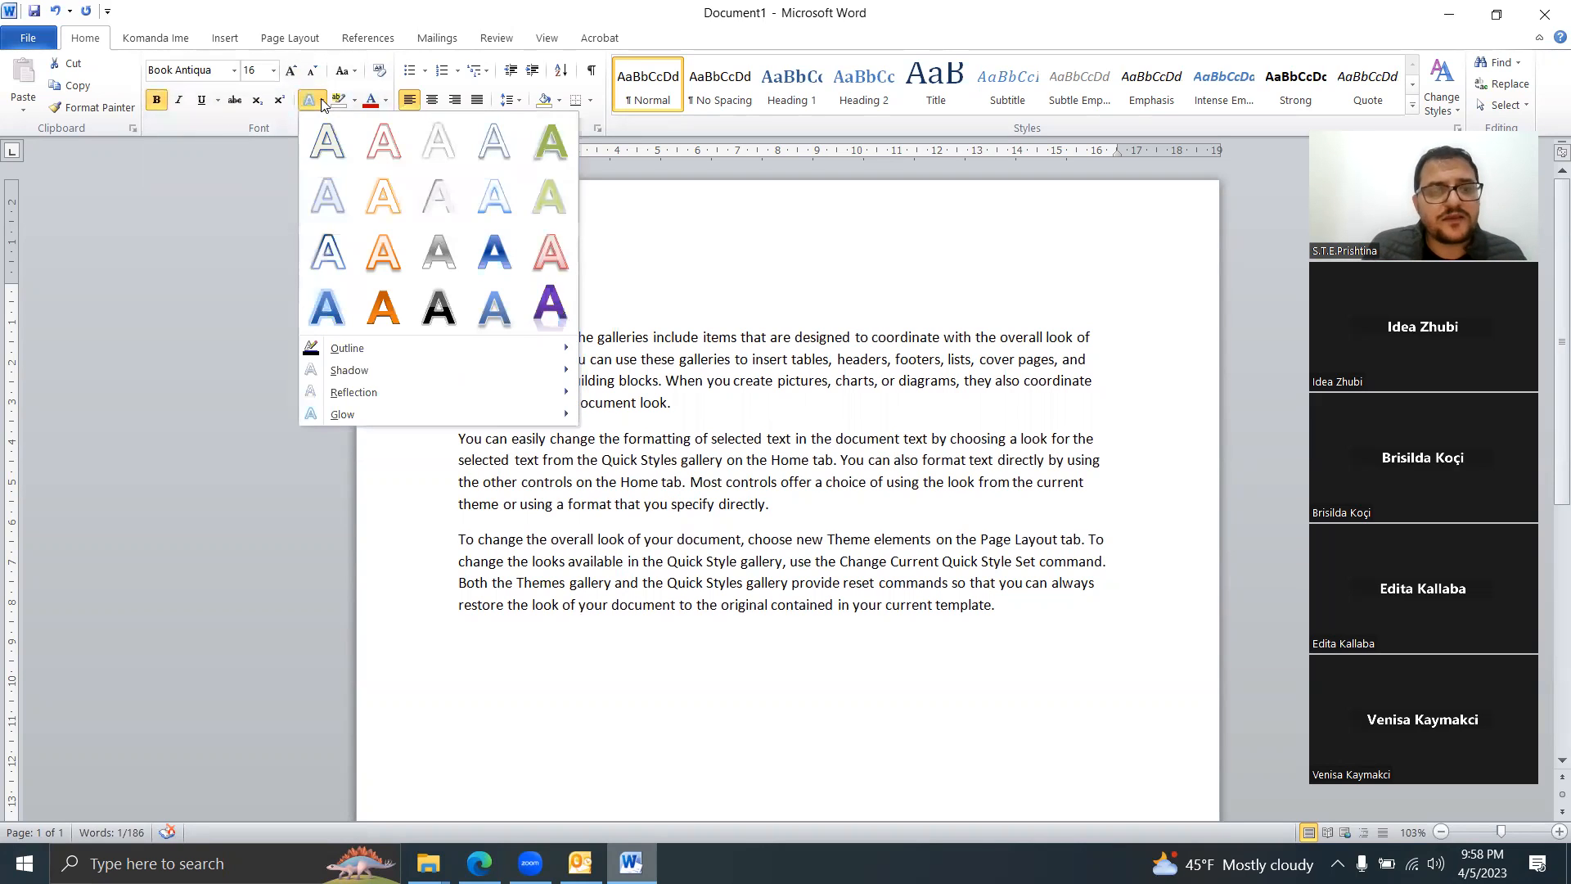
{"action": "mouse_move", "coordinate": [440, 380]}
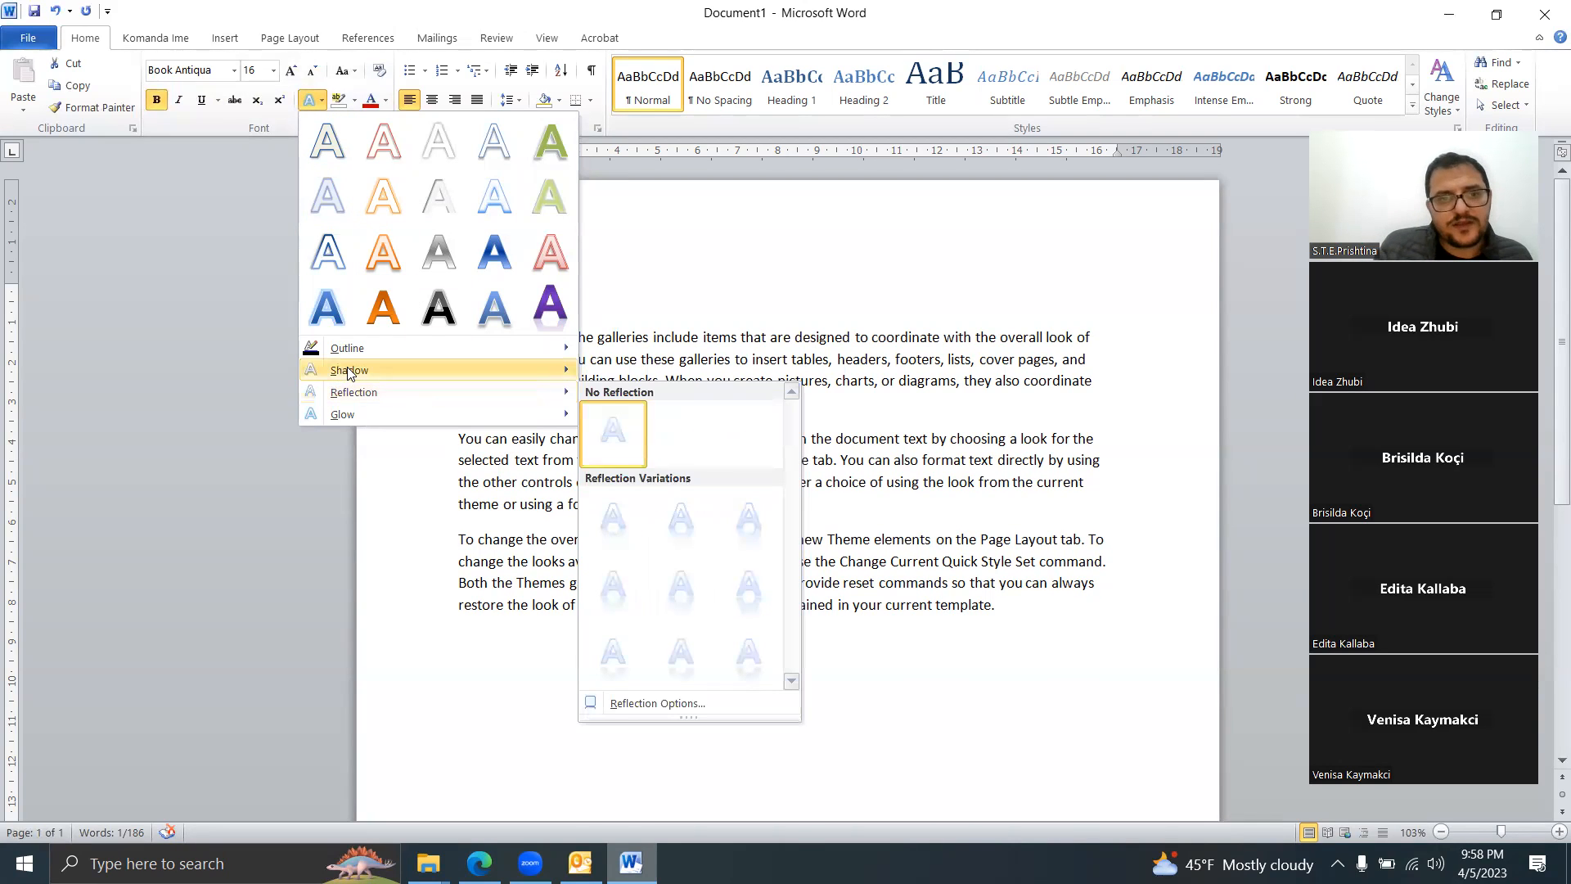
{"action": "mouse_move", "coordinate": [349, 372]}
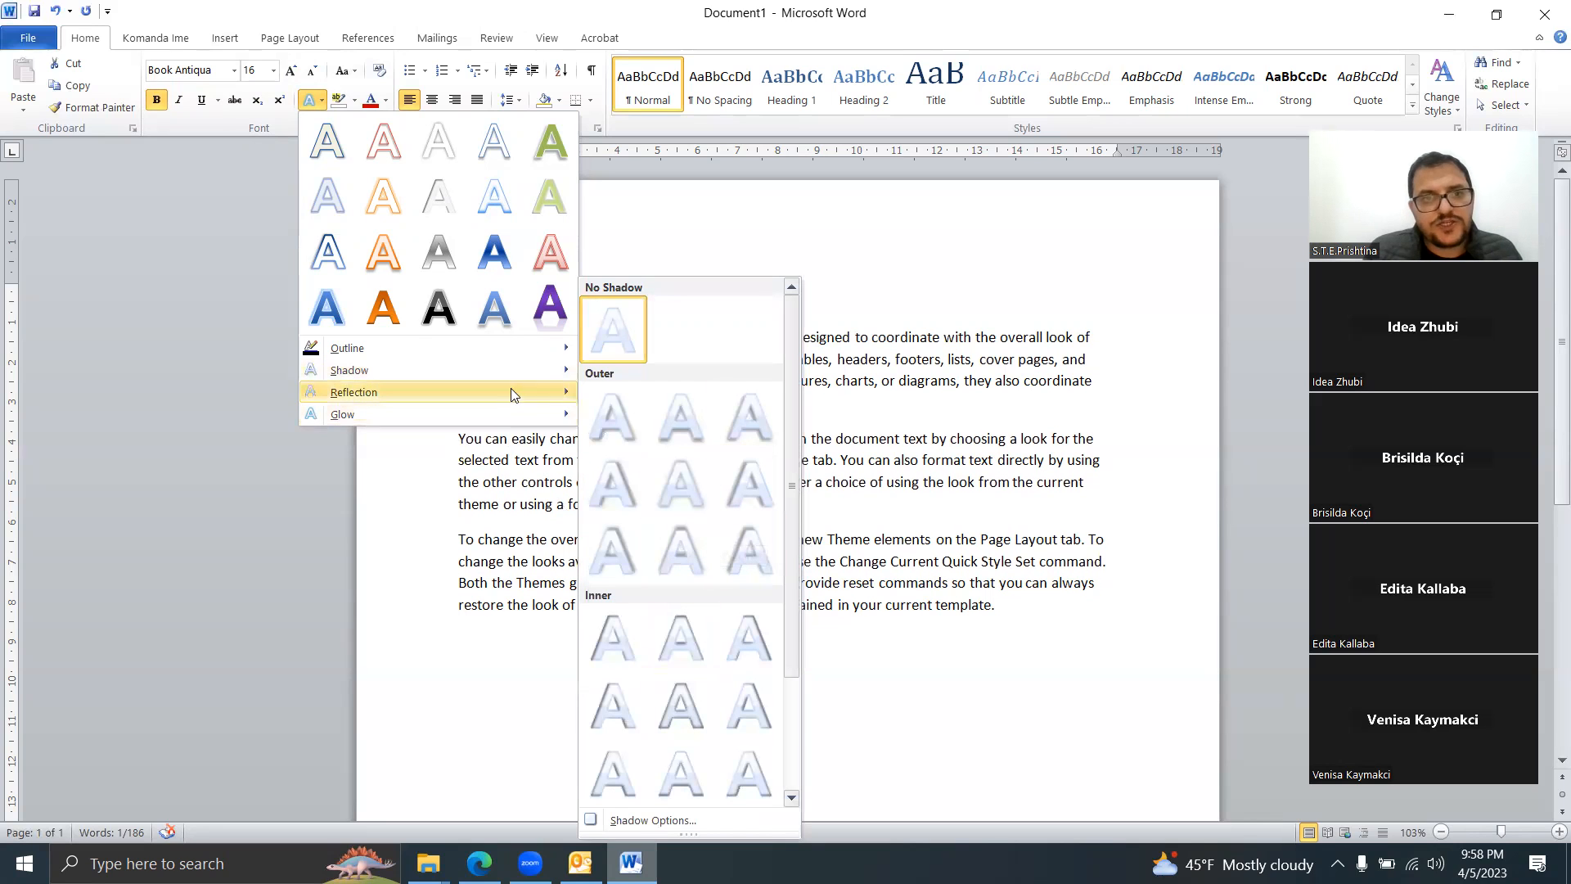
{"action": "mouse_move", "coordinate": [509, 409]}
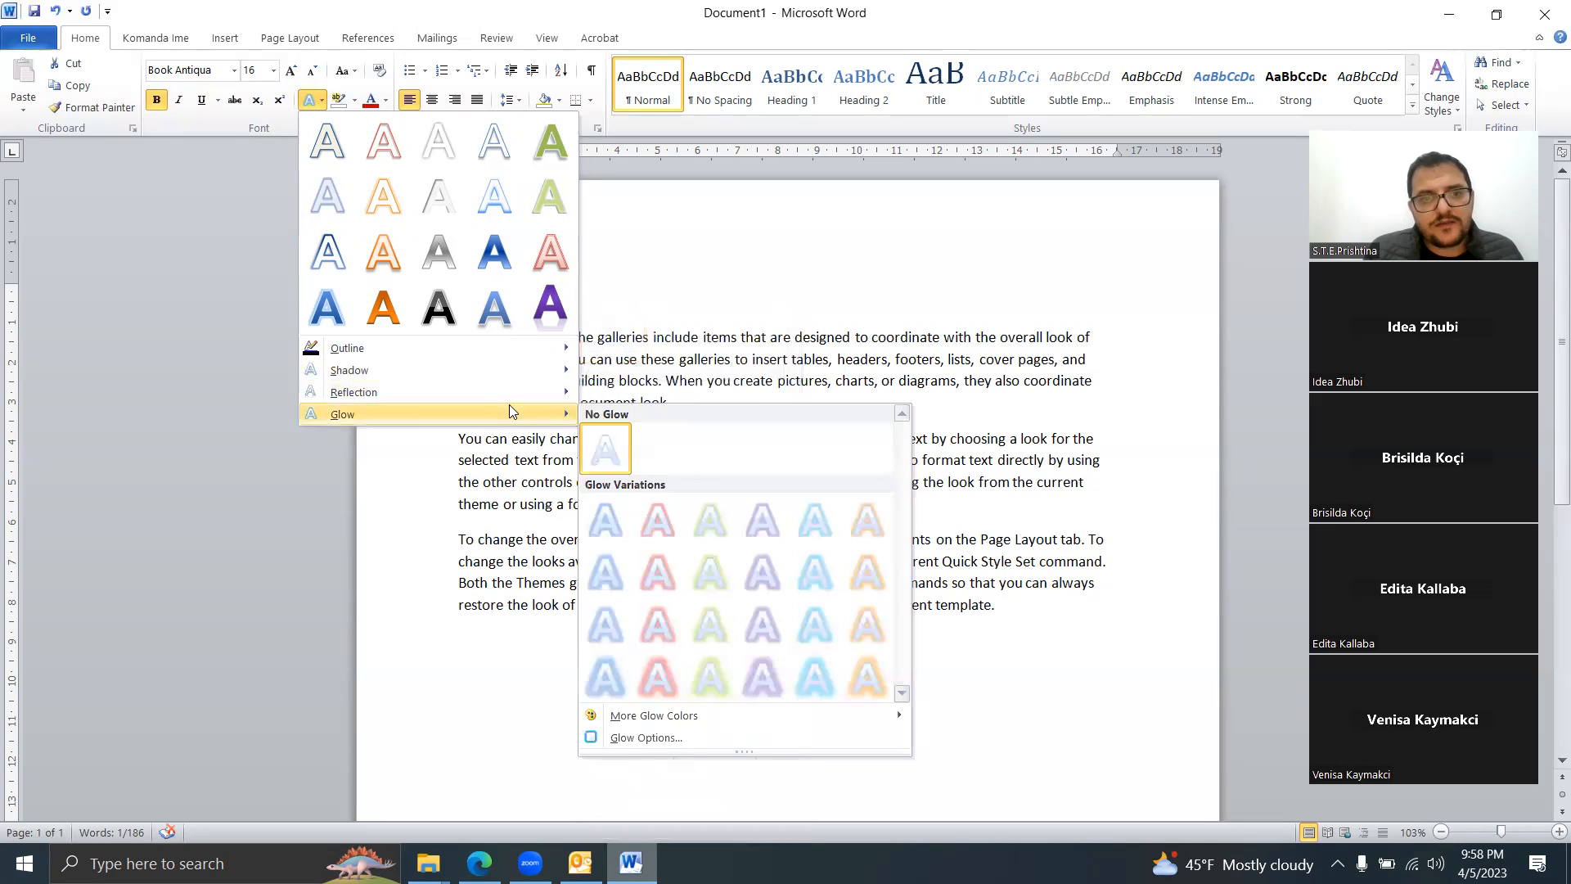
{"action": "left_click", "coordinate": [661, 515]}
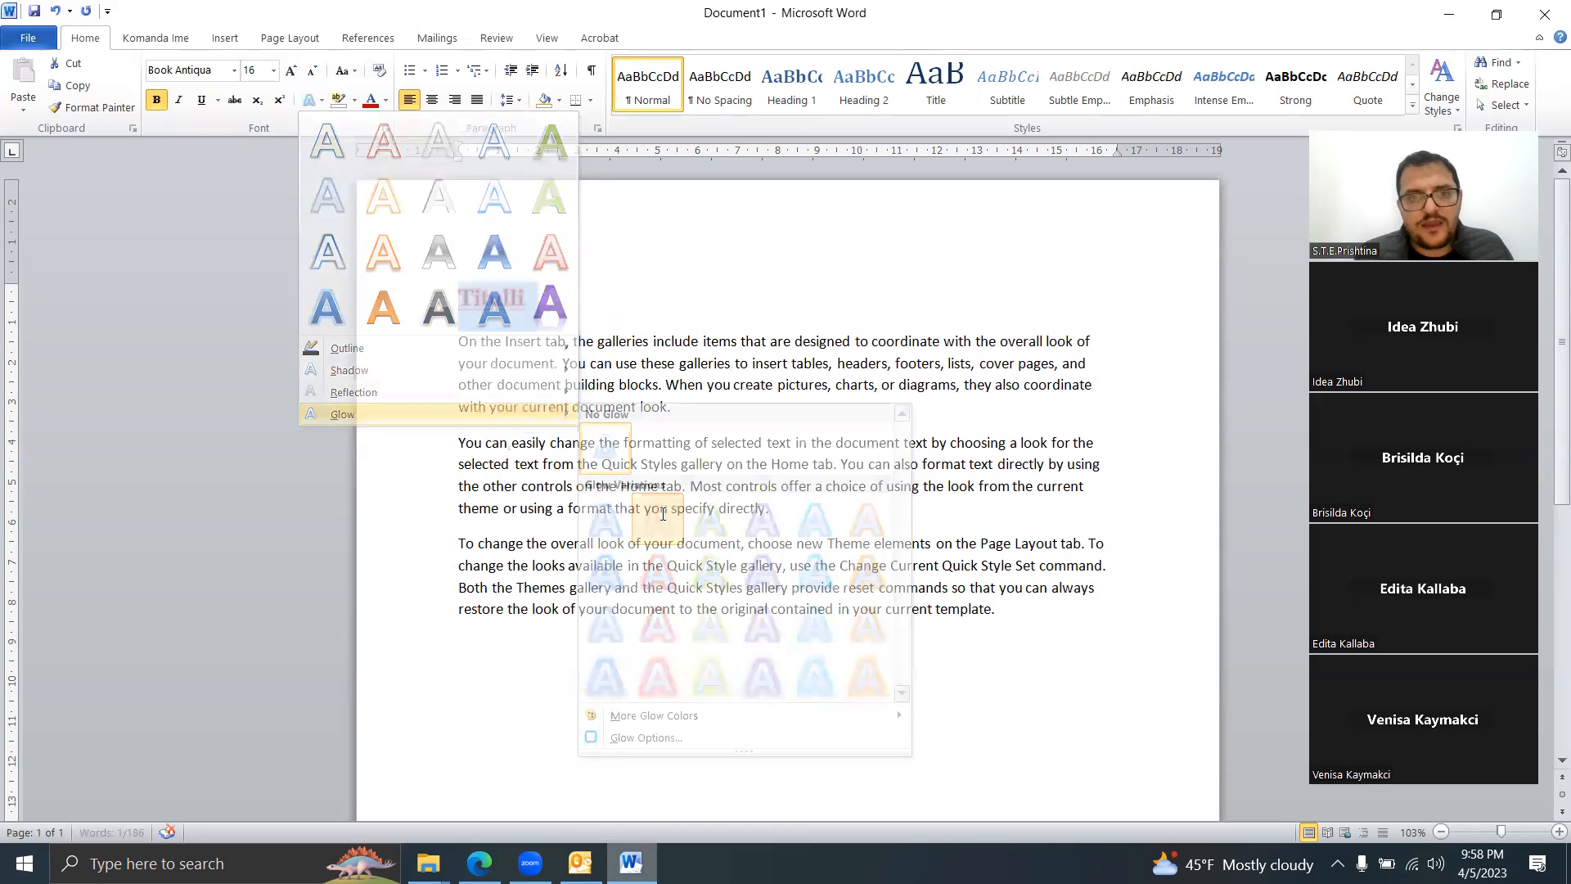
{"action": "left_click", "coordinate": [581, 385]}
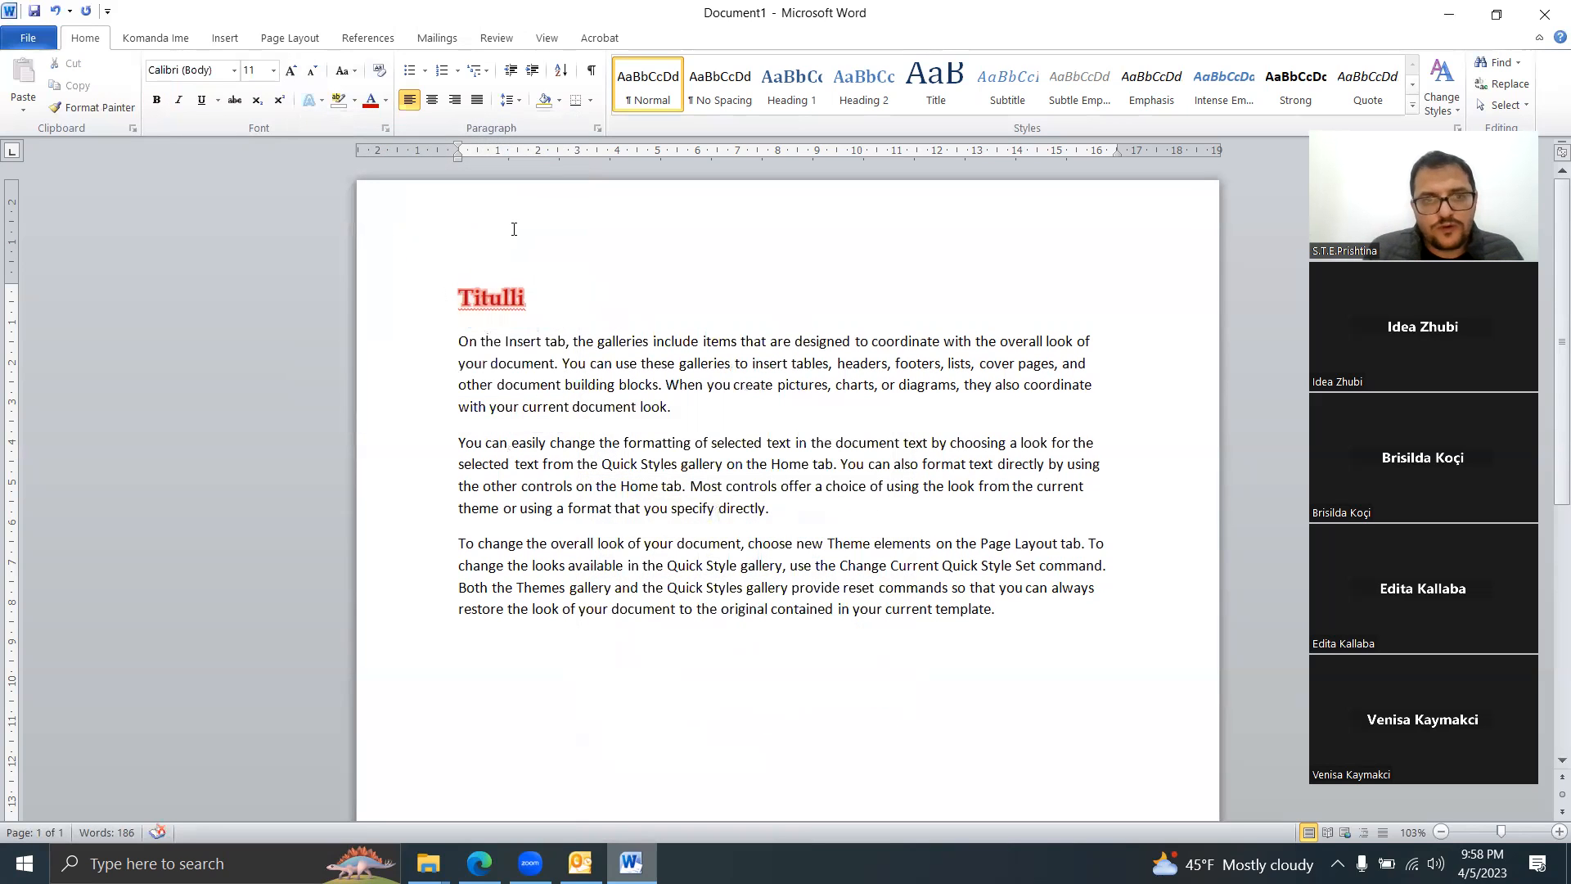
Step: Change the Titulli title's glow to a green variation
{"action": "left_click_drag", "start_coordinate": [531, 296], "coordinate": [449, 293]}
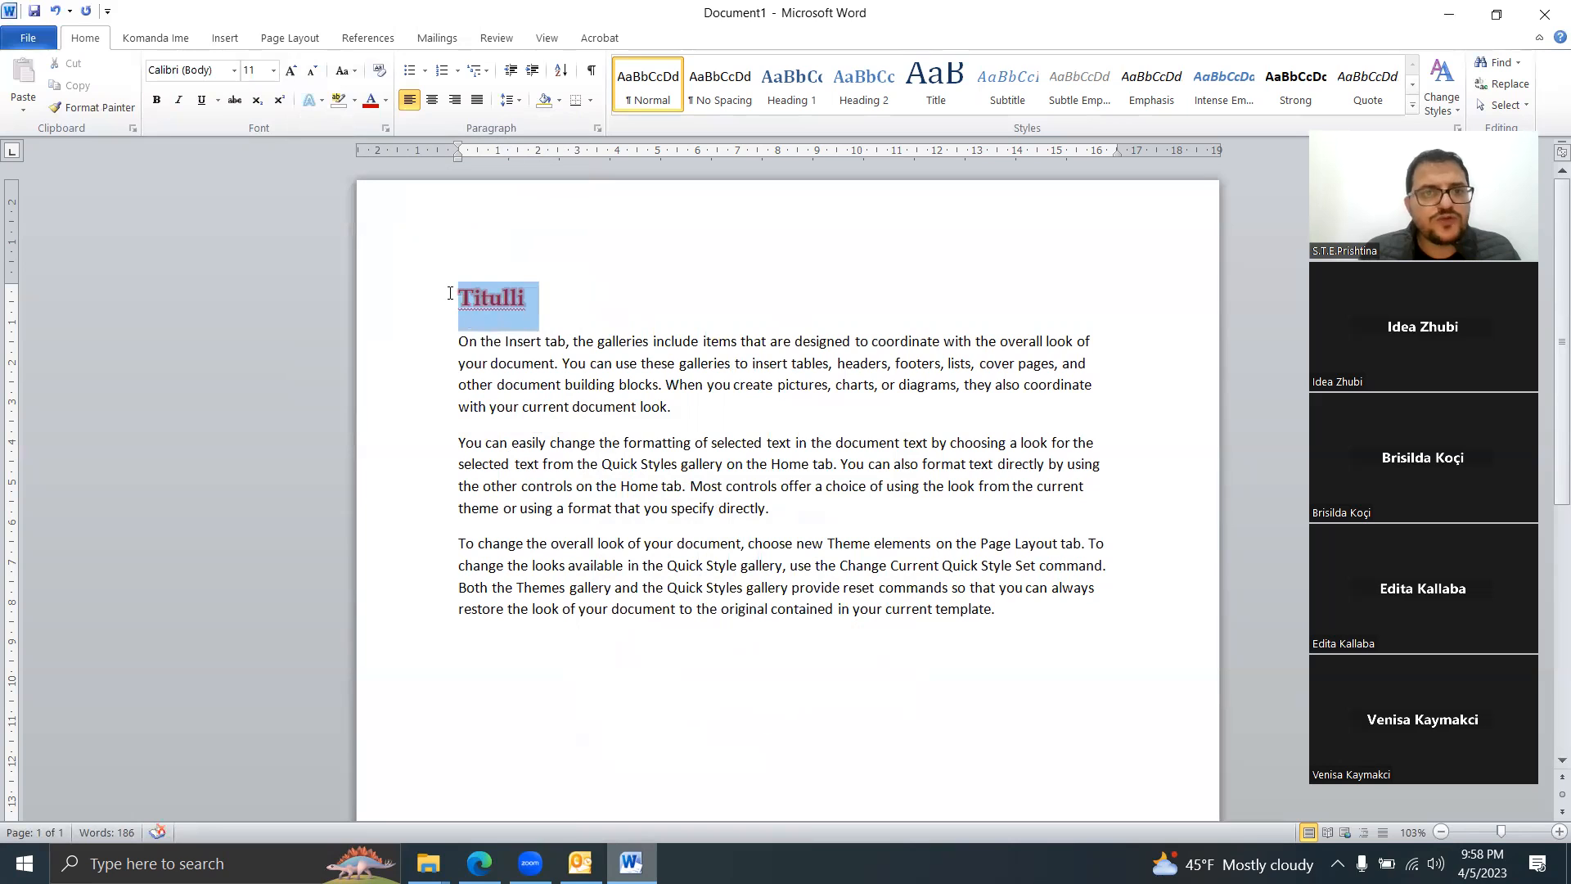
{"action": "left_click", "coordinate": [322, 100]}
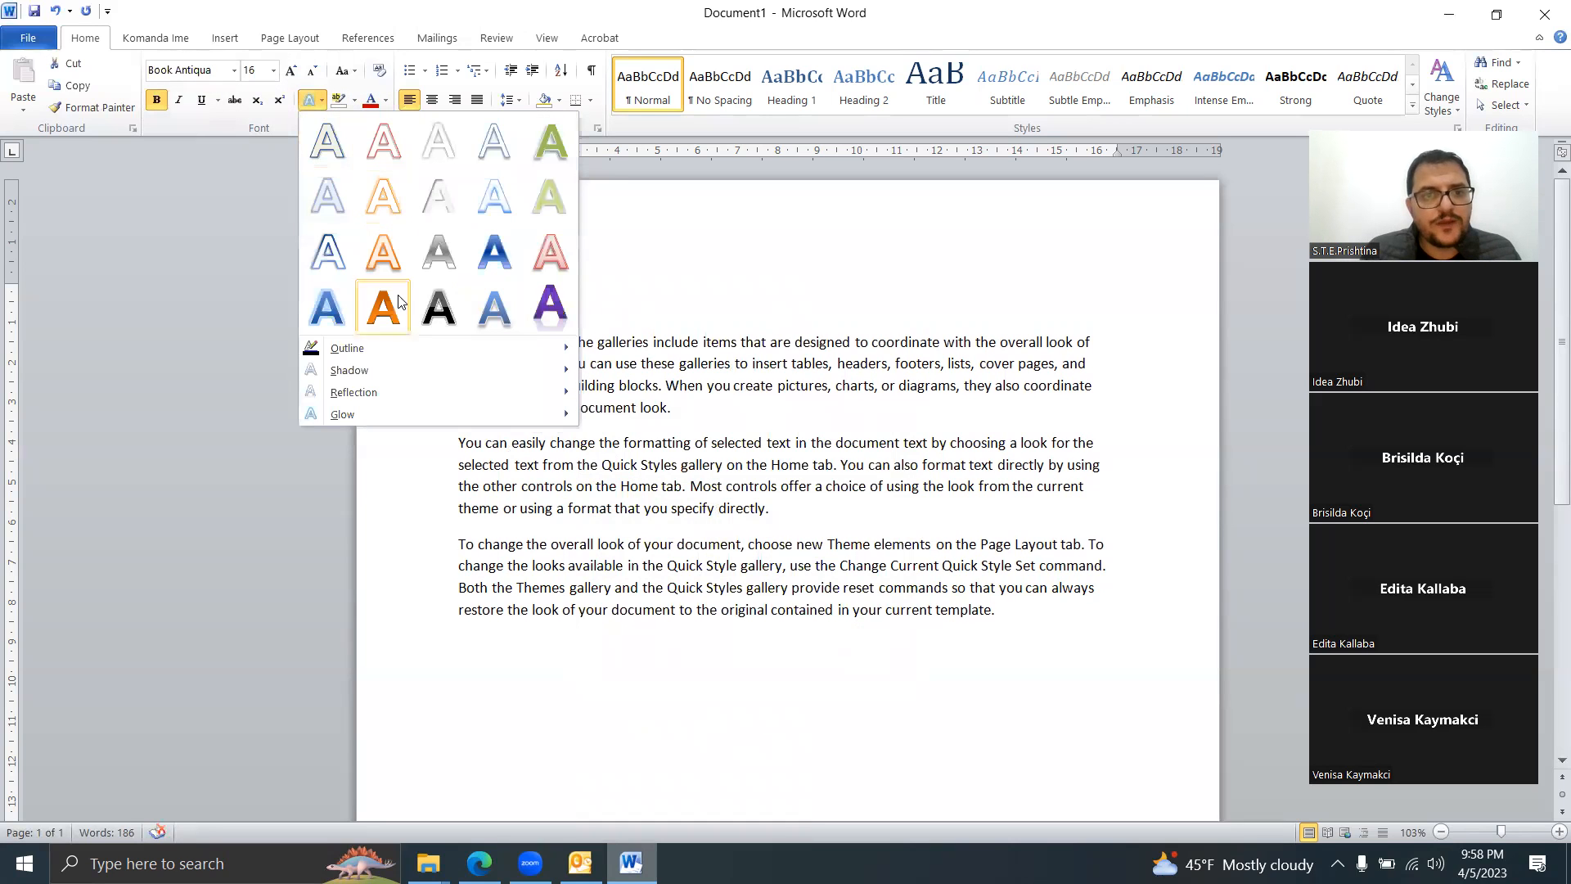
{"action": "mouse_move", "coordinate": [432, 411]}
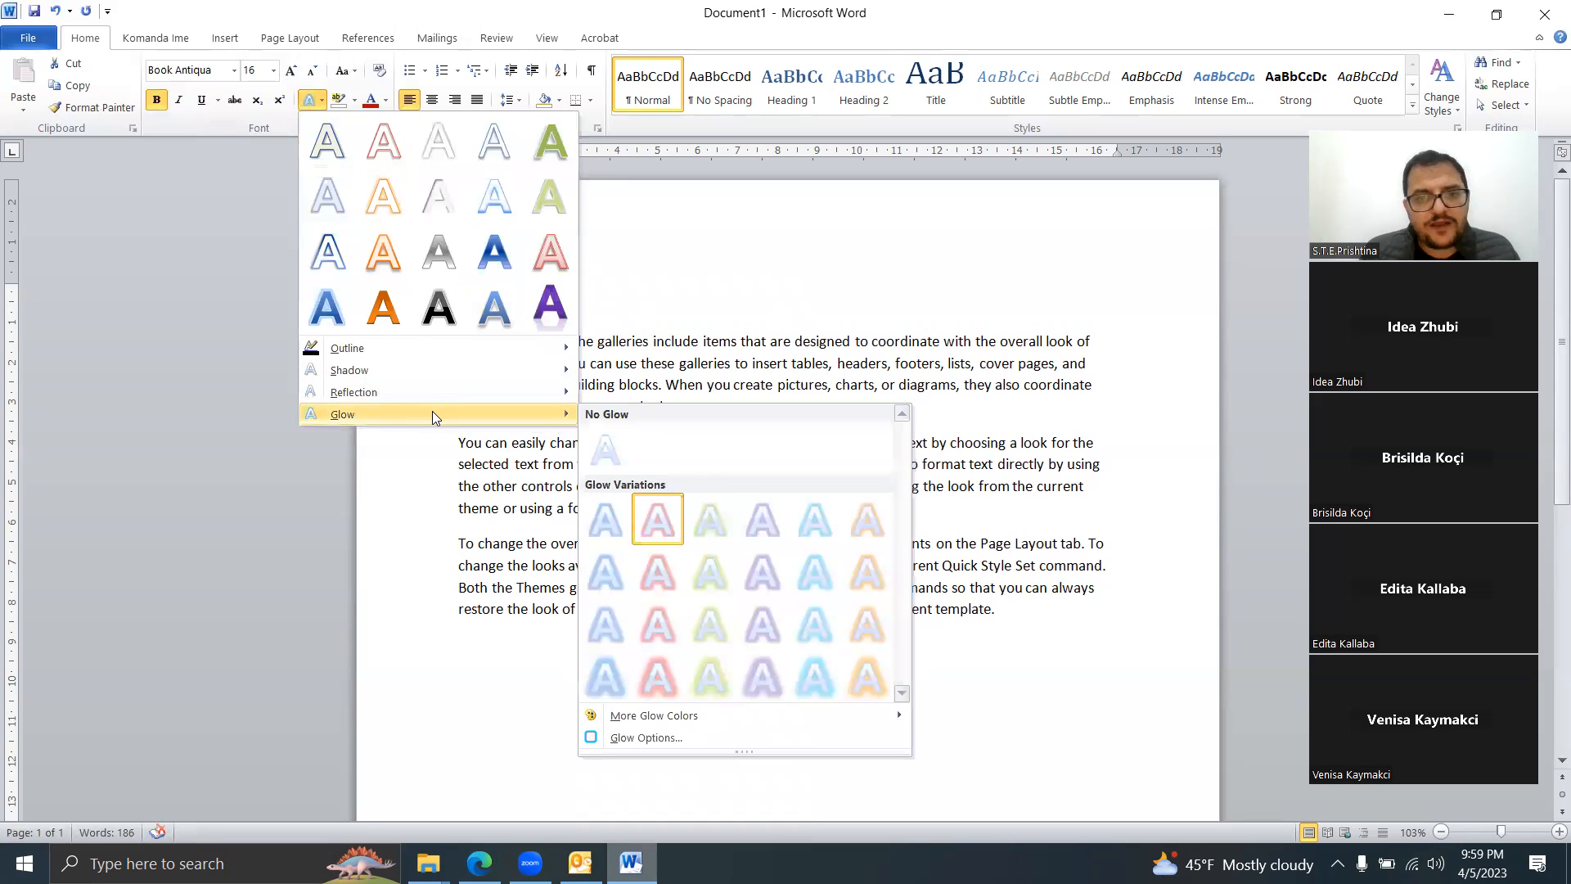
{"action": "left_click", "coordinate": [718, 672]}
{"action": "left_click", "coordinate": [806, 372]}
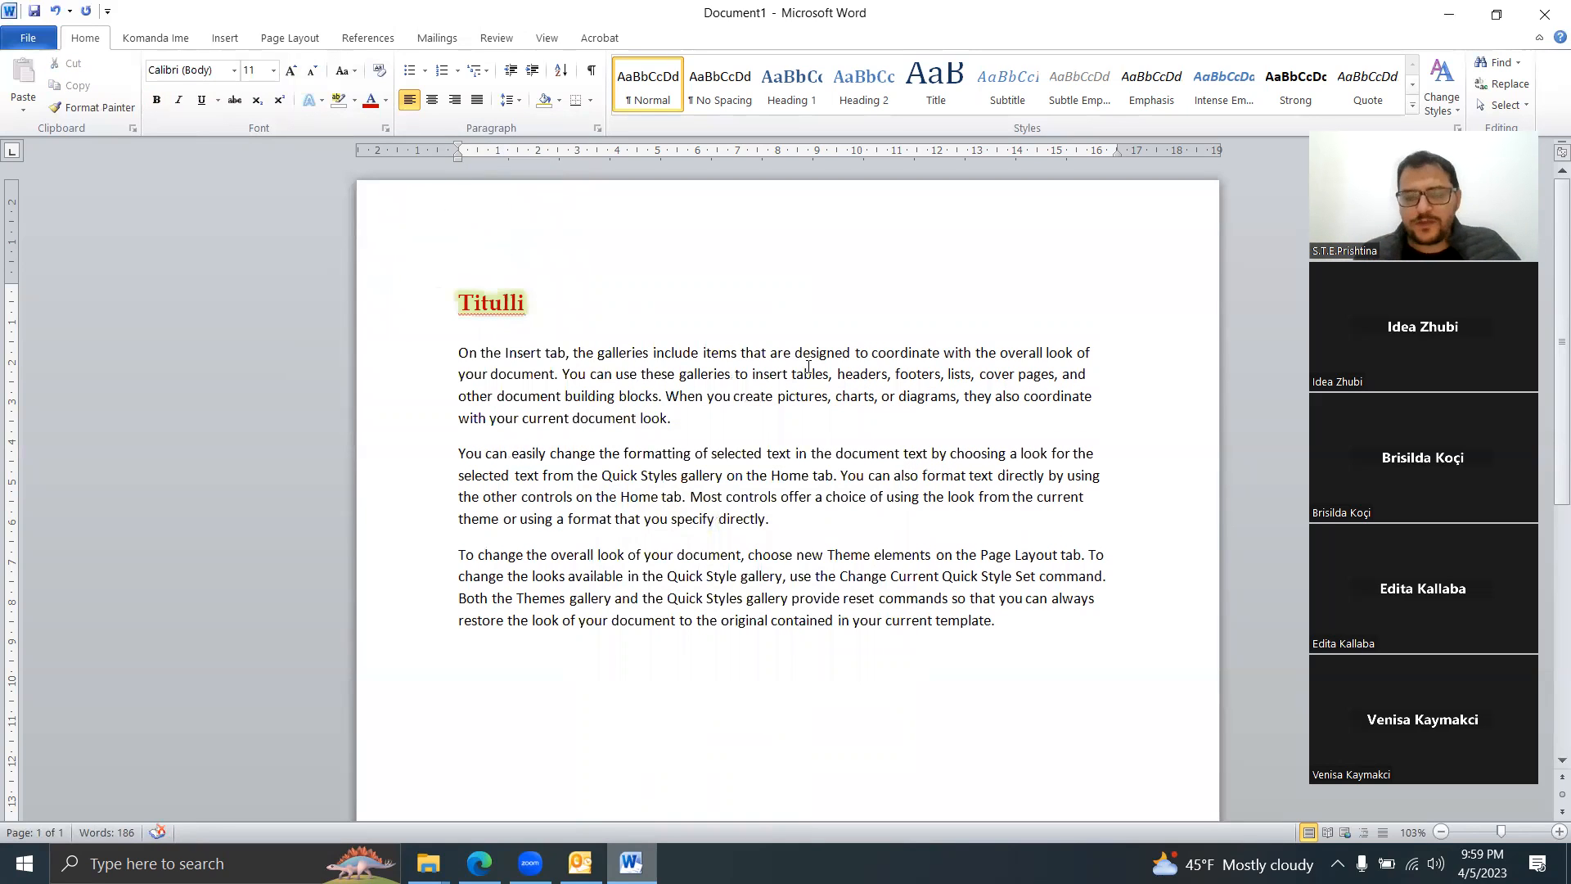
Step: Add a reflection text effect to the Titulli title
{"action": "left_click_drag", "start_coordinate": [526, 303], "coordinate": [460, 293]}
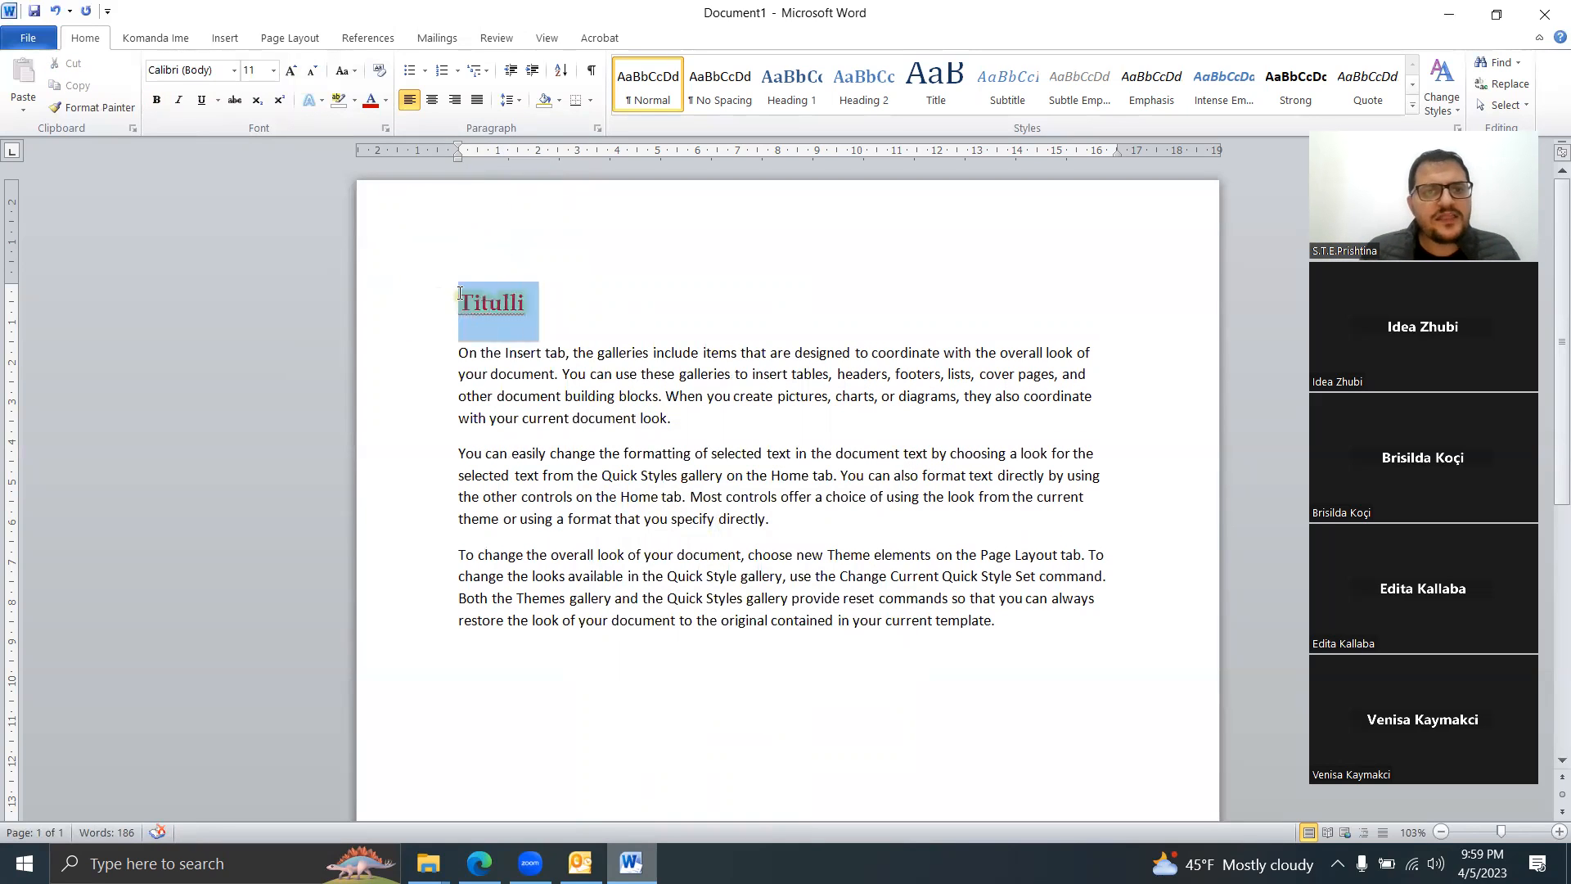
{"action": "left_click", "coordinate": [322, 94]}
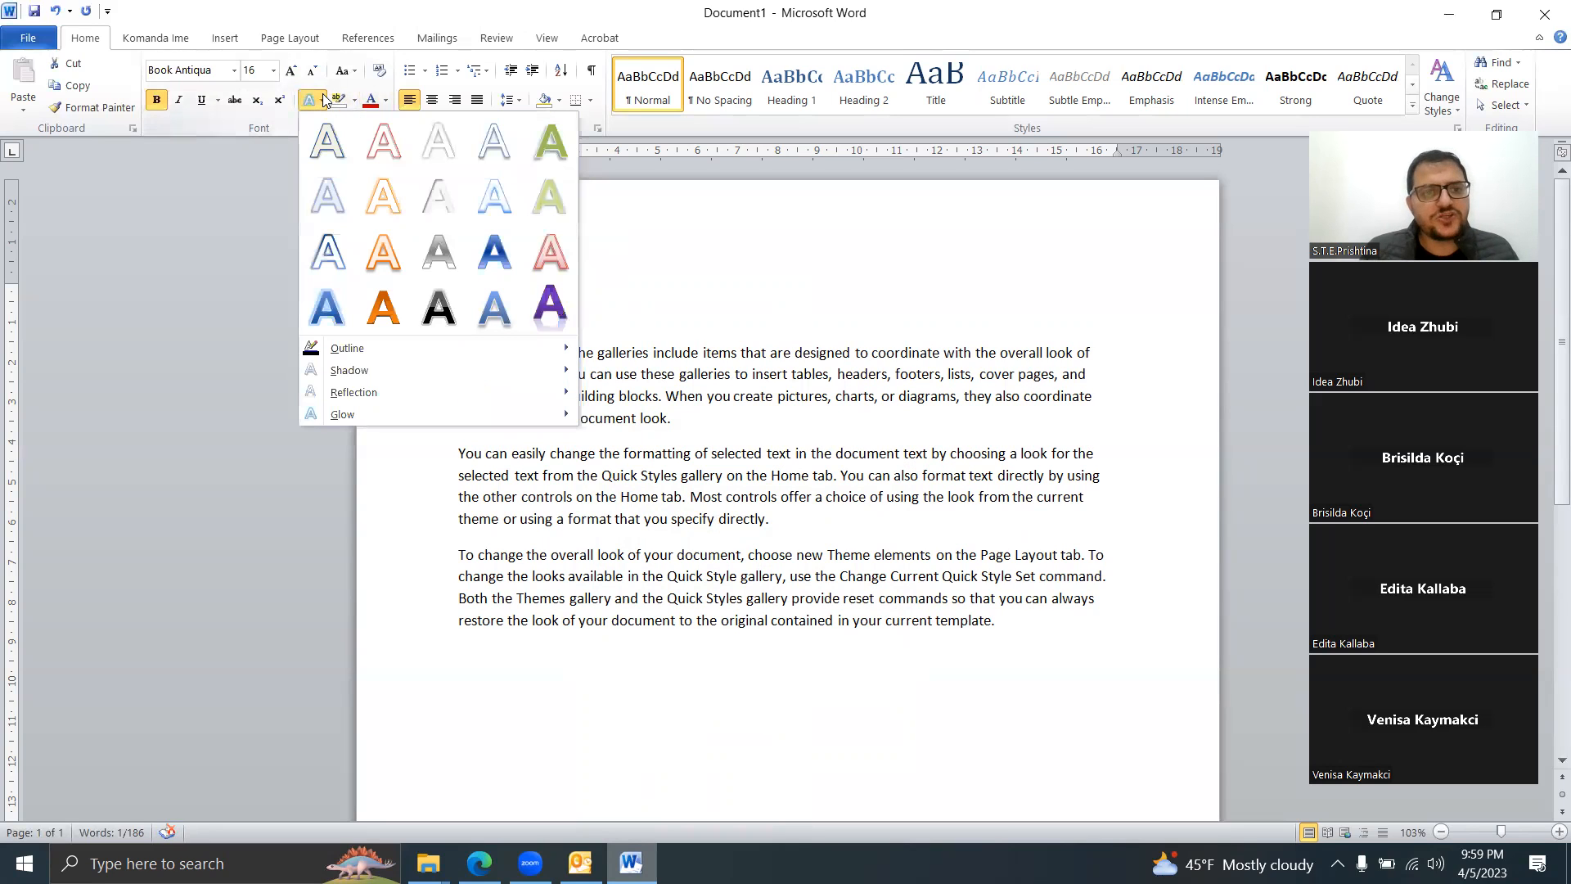
{"action": "mouse_move", "coordinate": [444, 392]}
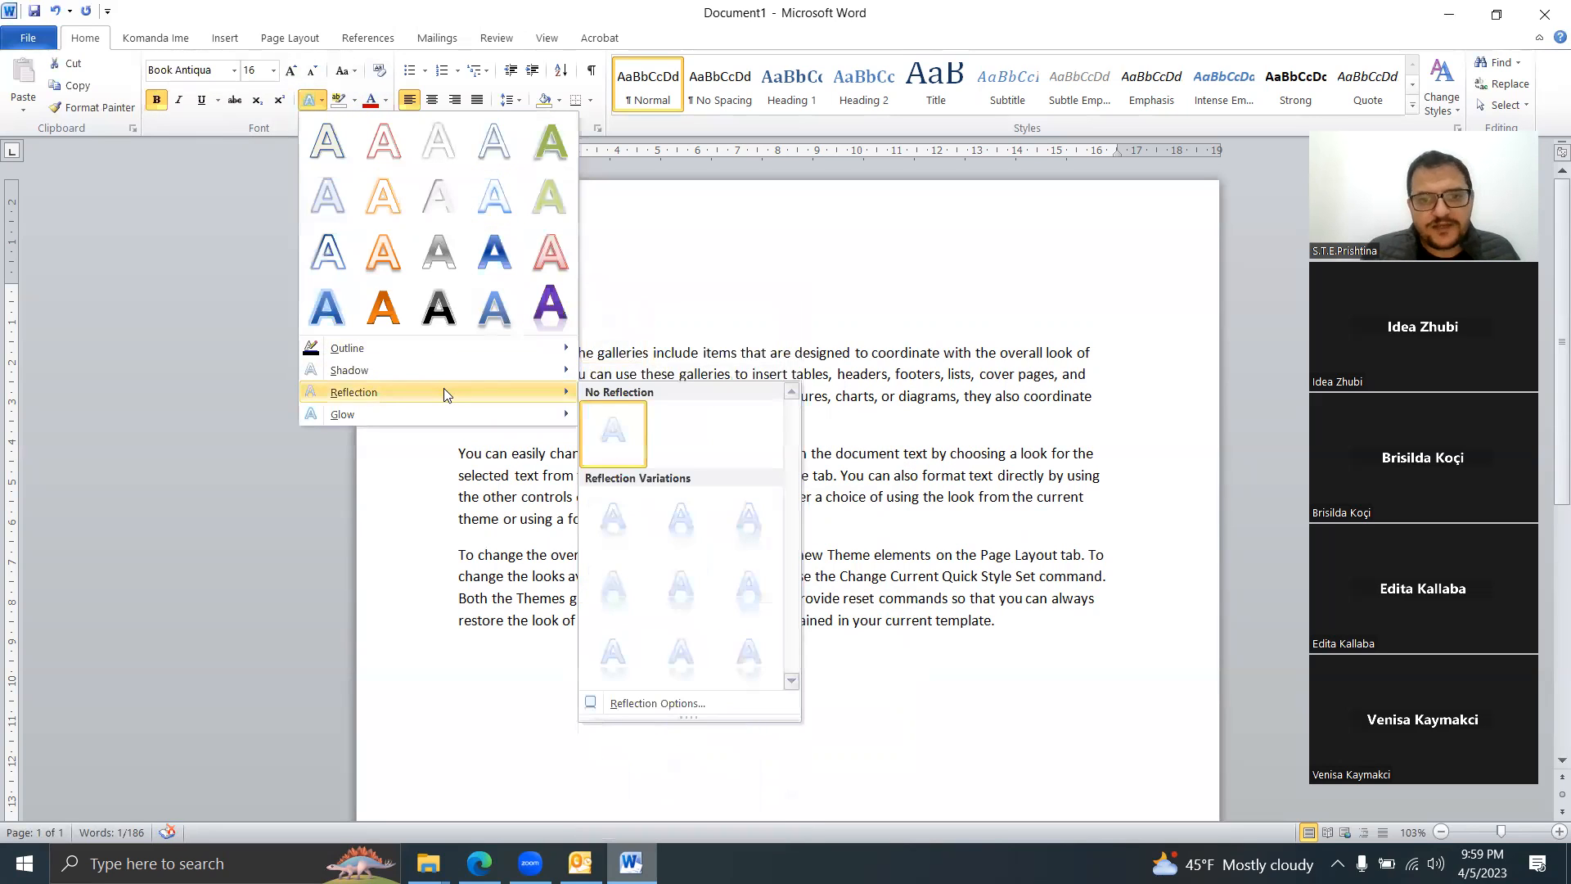
{"action": "left_click", "coordinate": [630, 575]}
{"action": "left_click", "coordinate": [677, 458]}
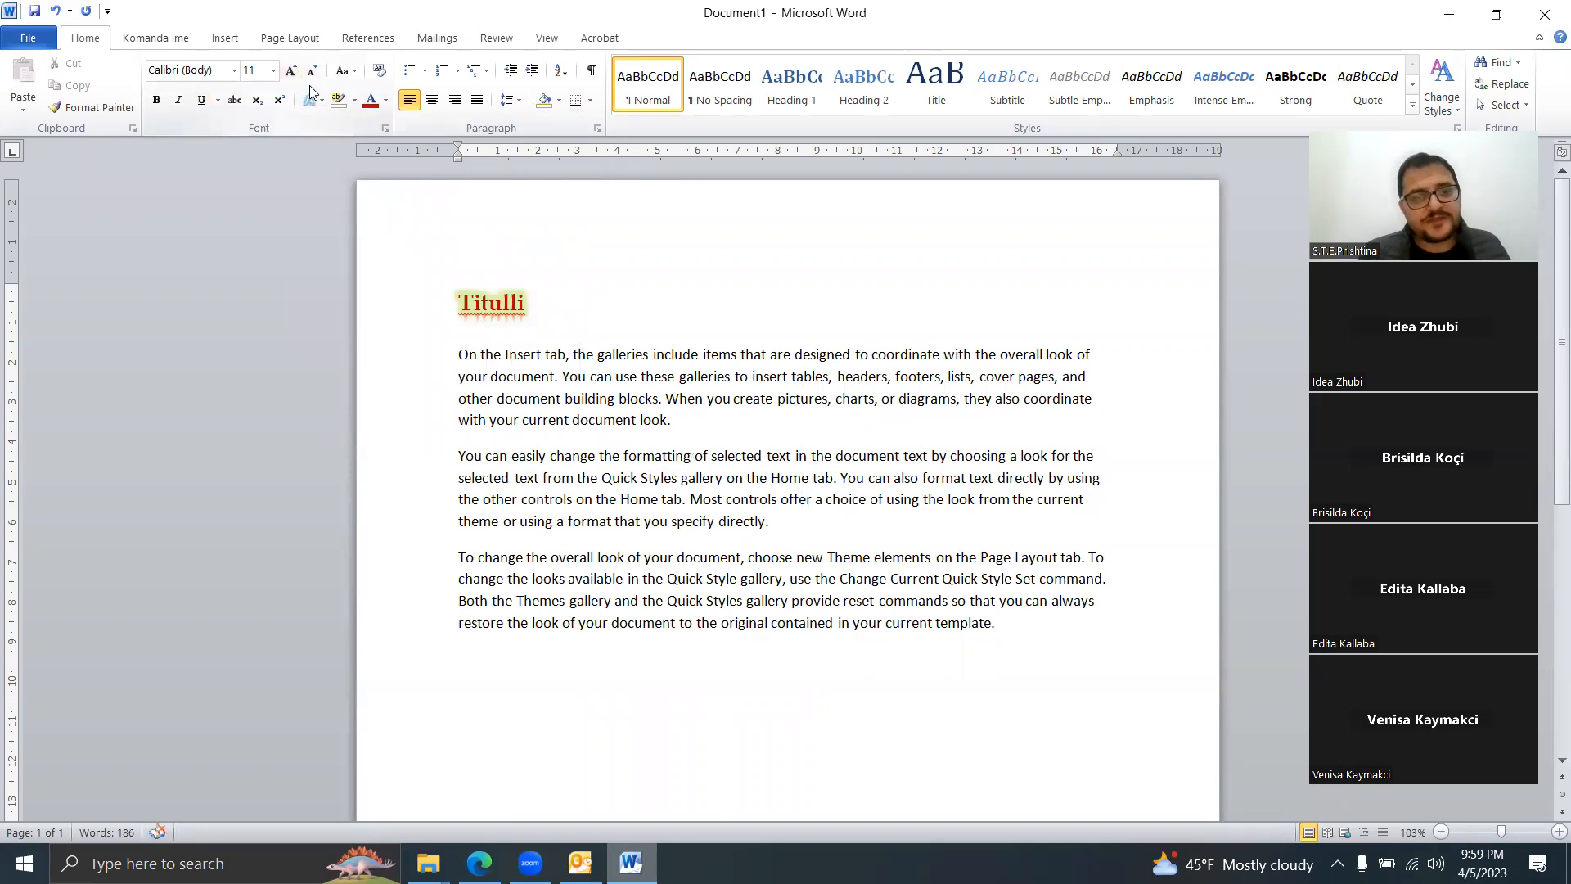
{"action": "left_click", "coordinate": [420, 301]}
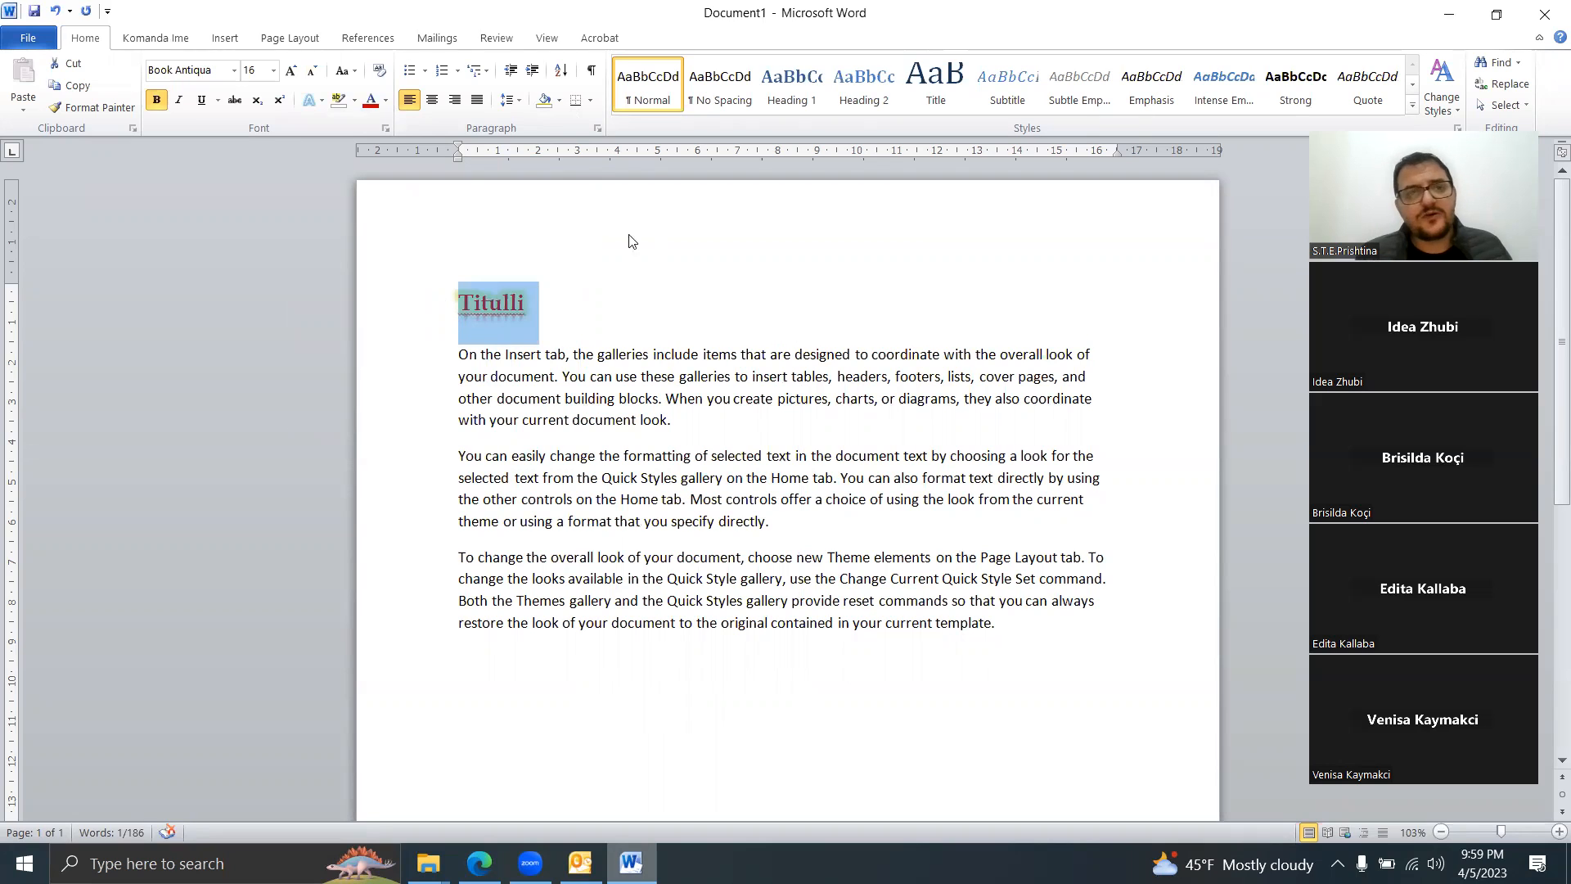
{"action": "left_click", "coordinate": [432, 100]}
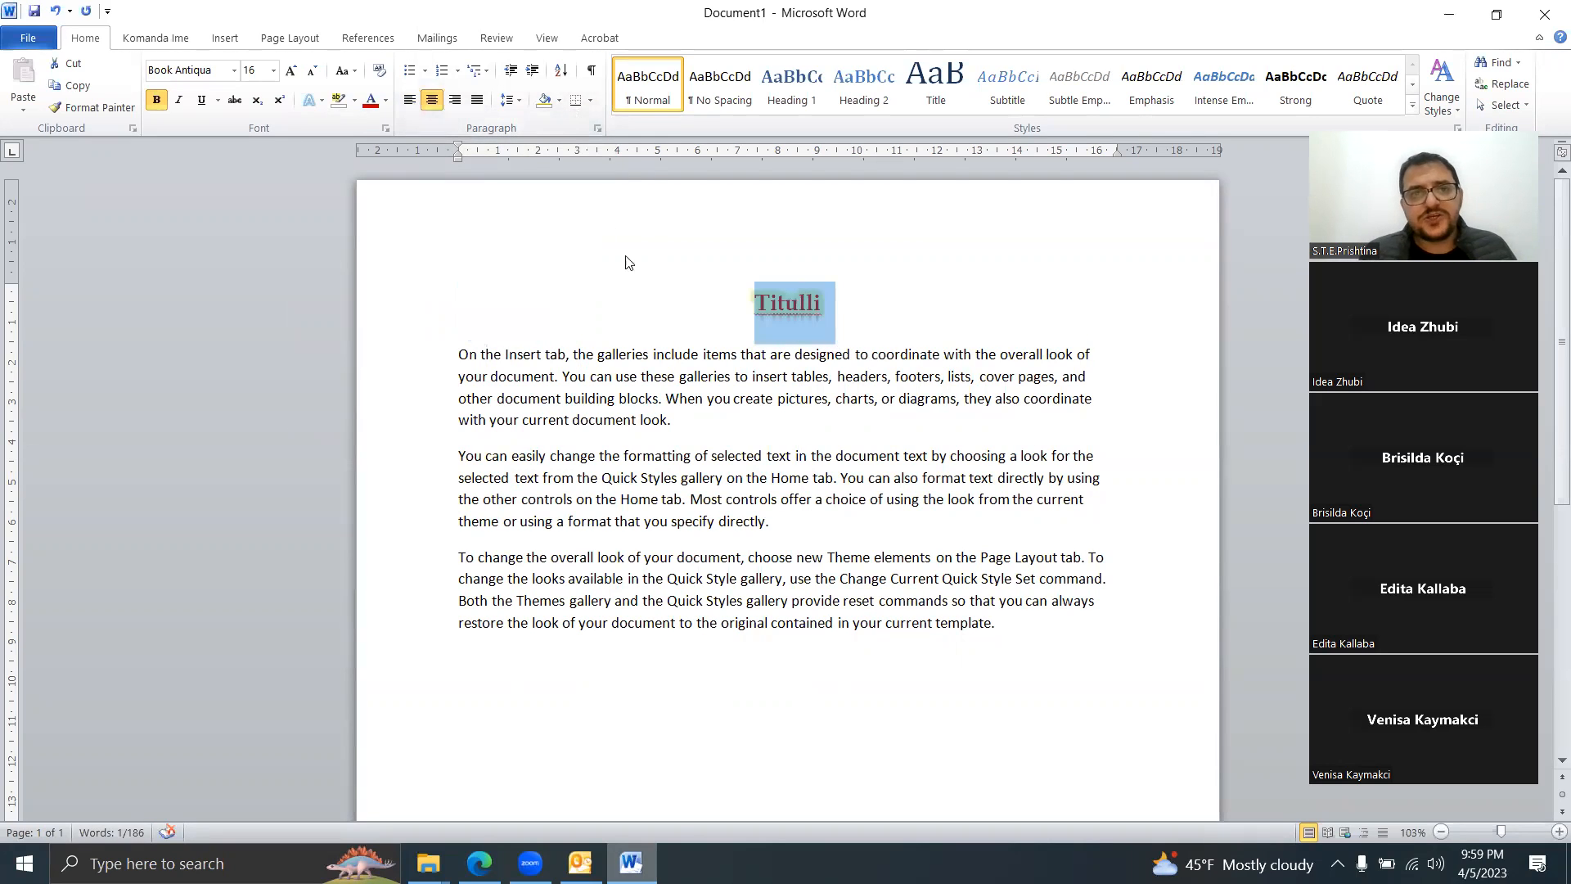
{"action": "left_click", "coordinate": [455, 100]}
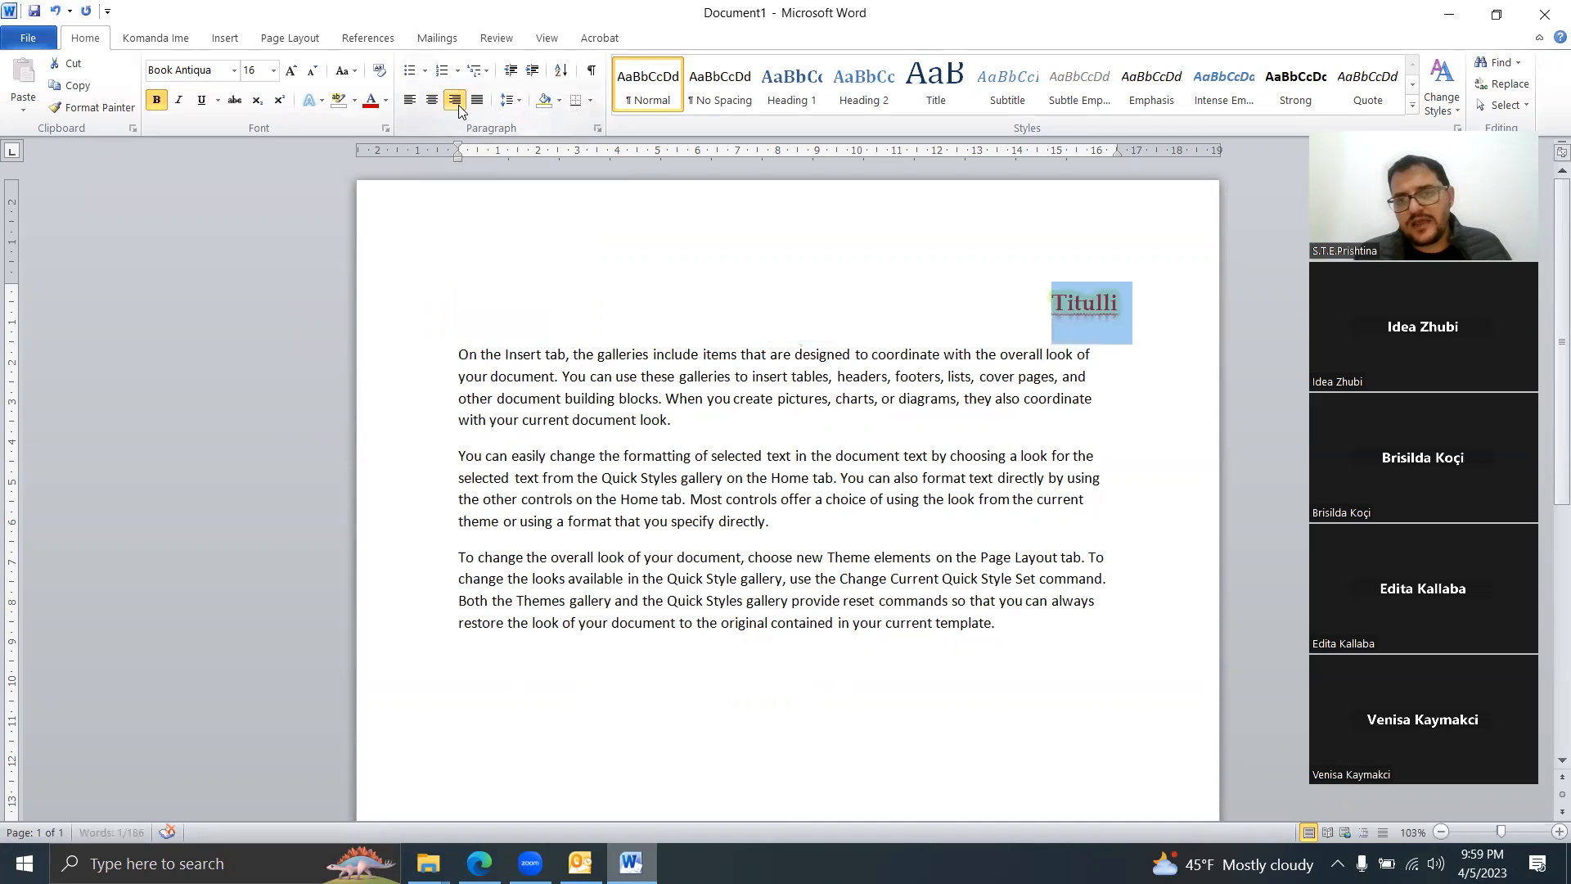
{"action": "left_click", "coordinate": [409, 102]}
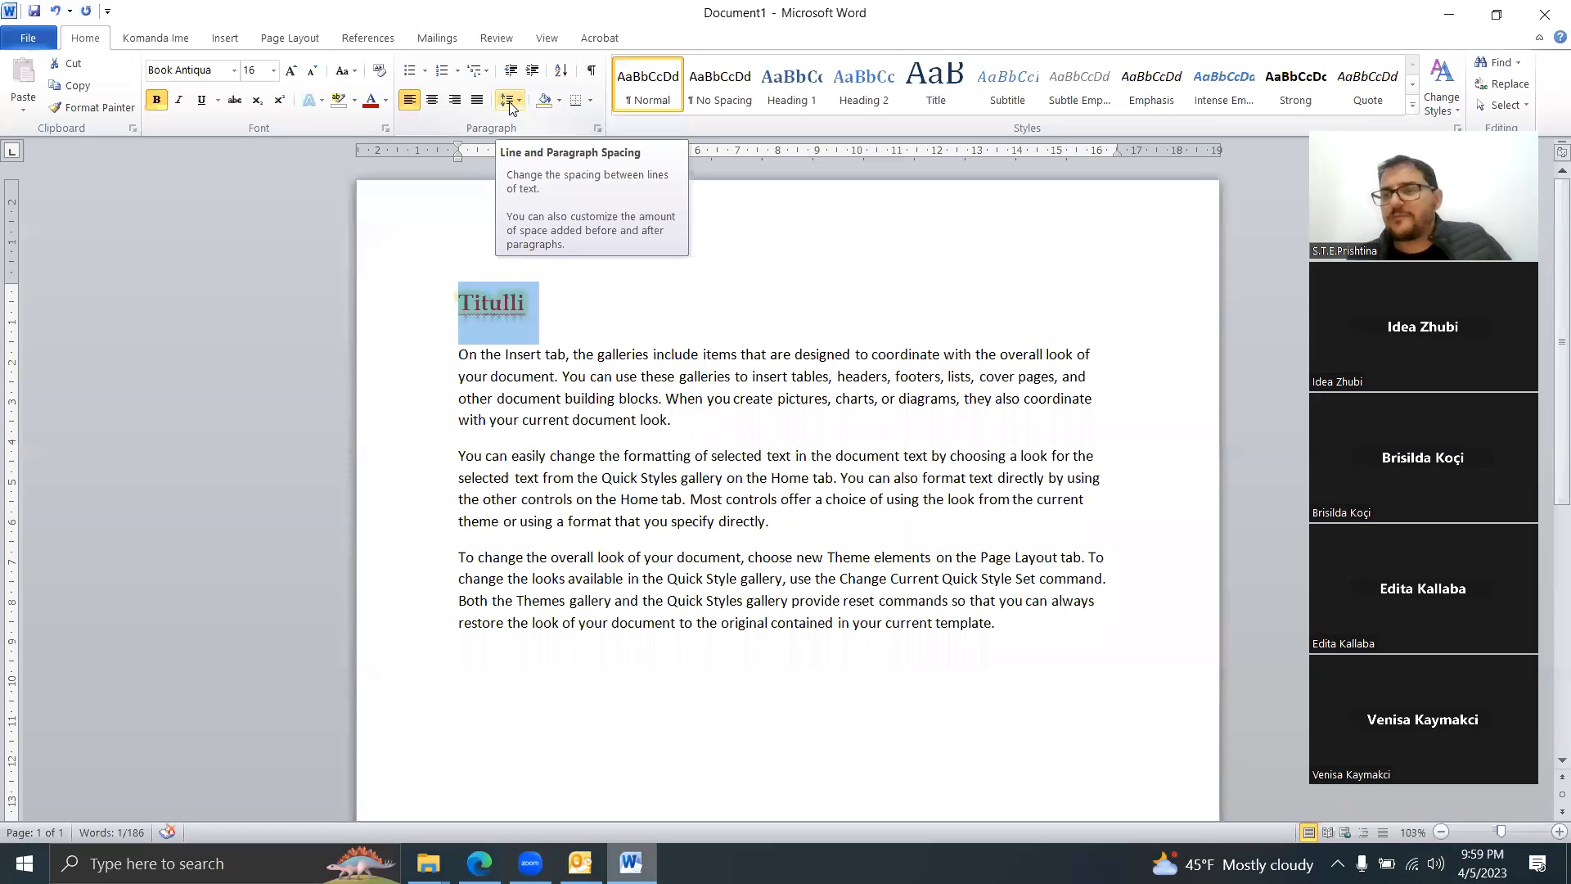
{"action": "left_click", "coordinate": [652, 420]}
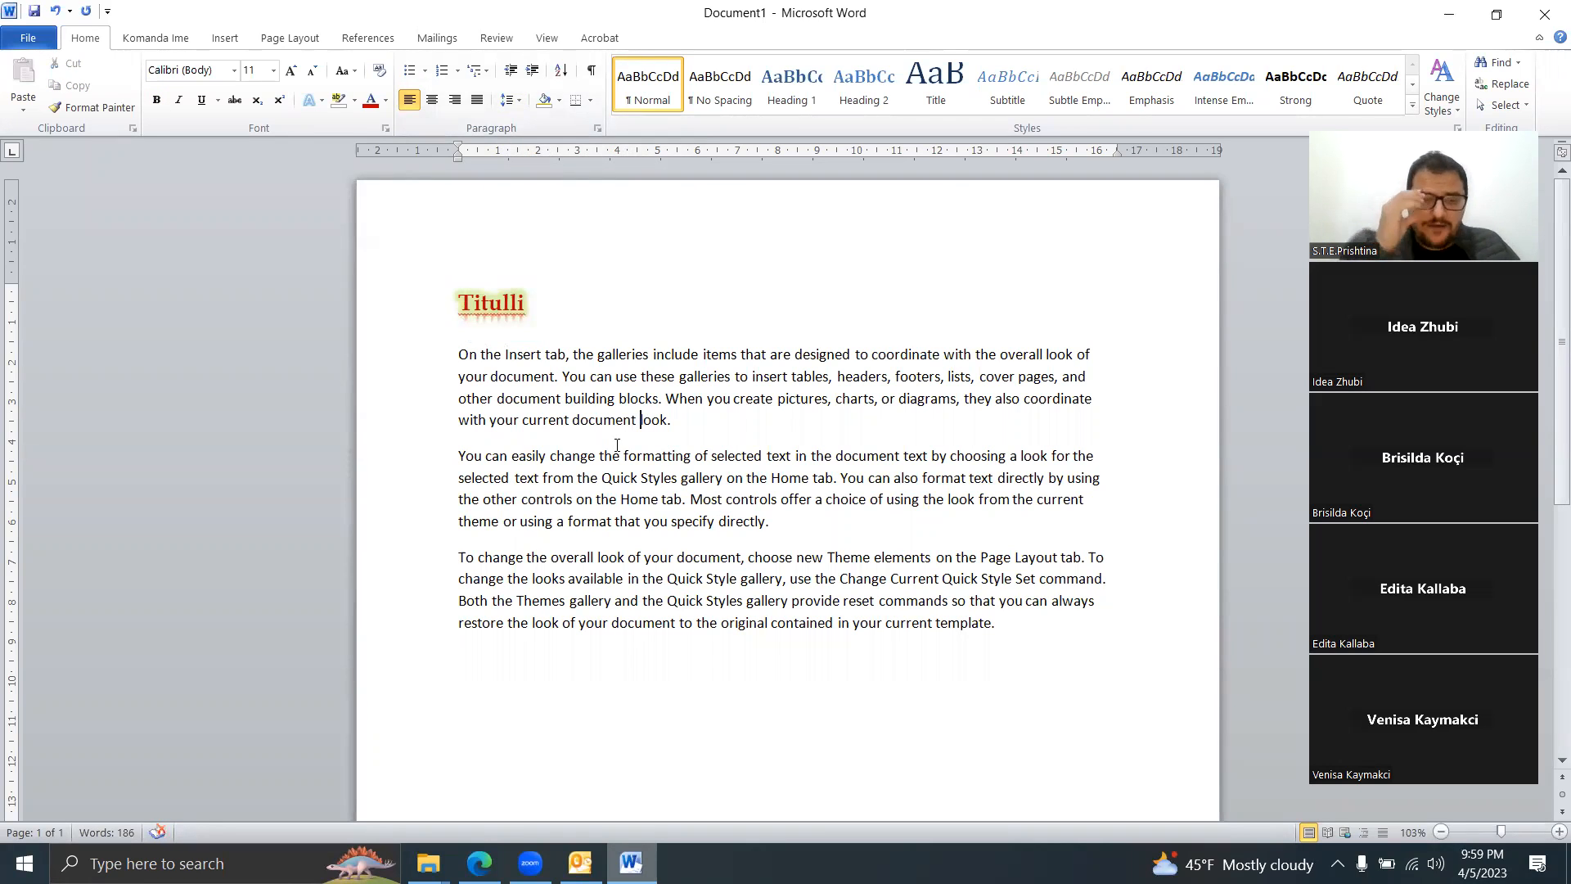
{"action": "left_click_drag", "start_coordinate": [828, 535], "coordinate": [446, 365]}
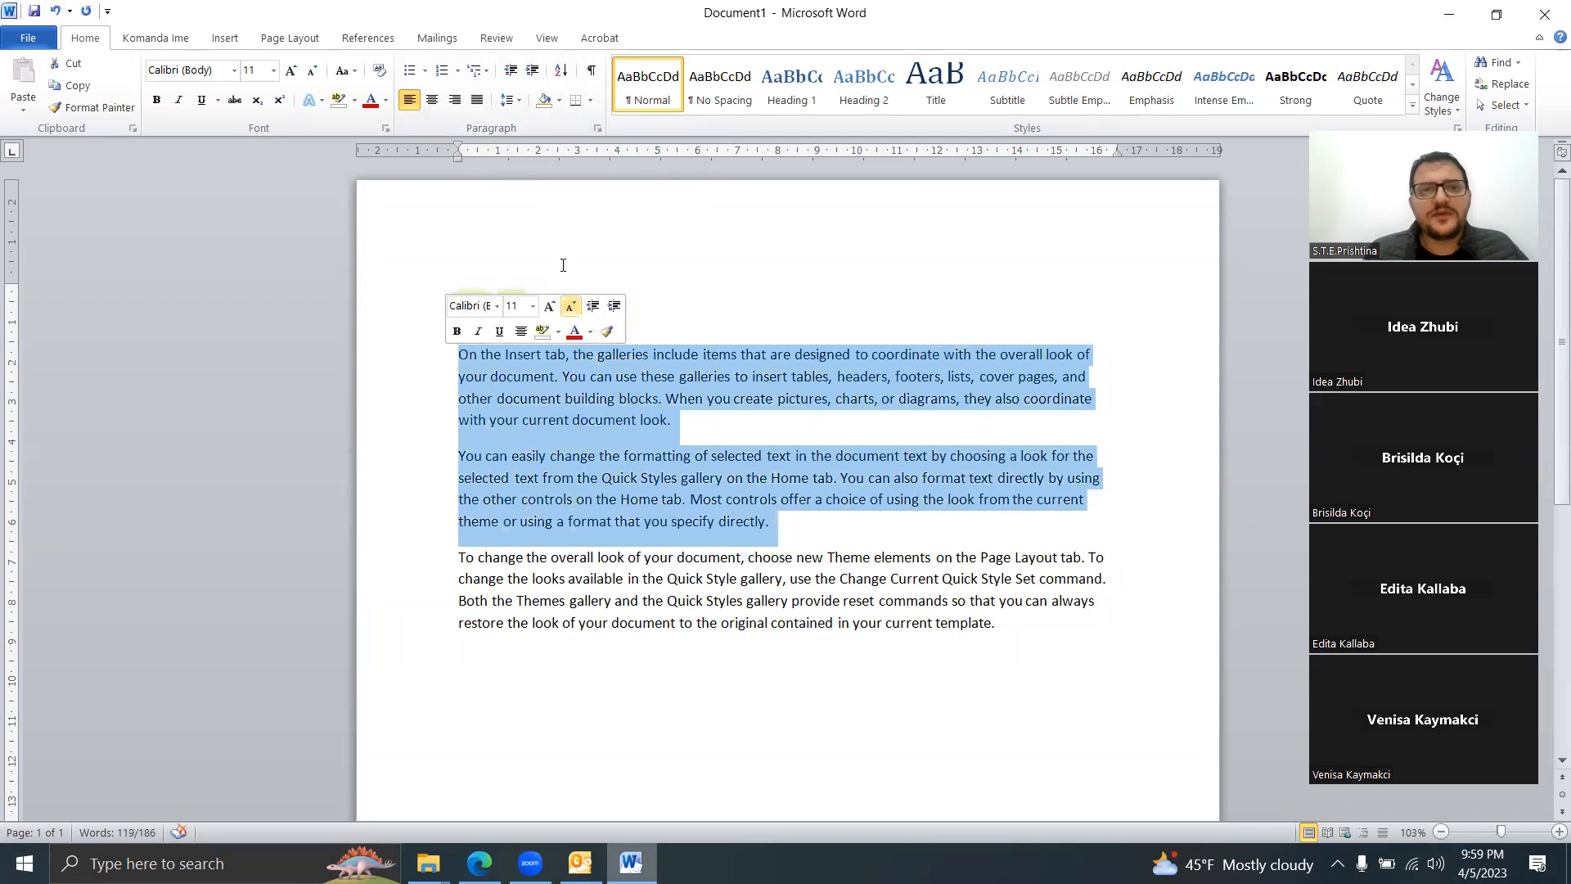
{"action": "left_click", "coordinate": [502, 99]}
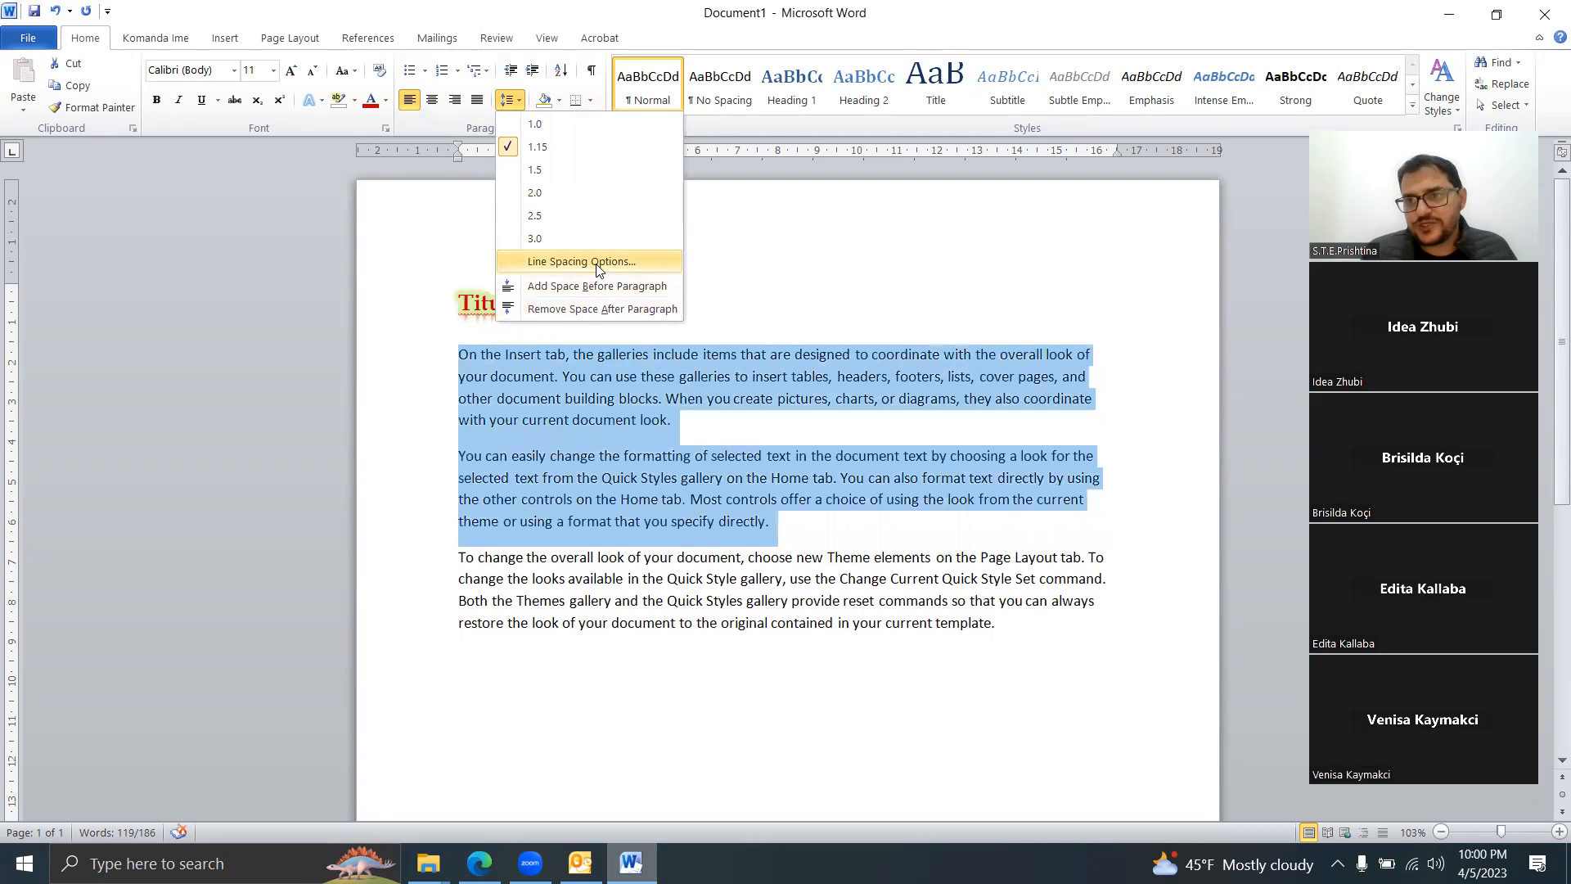
{"action": "left_click", "coordinate": [598, 263]}
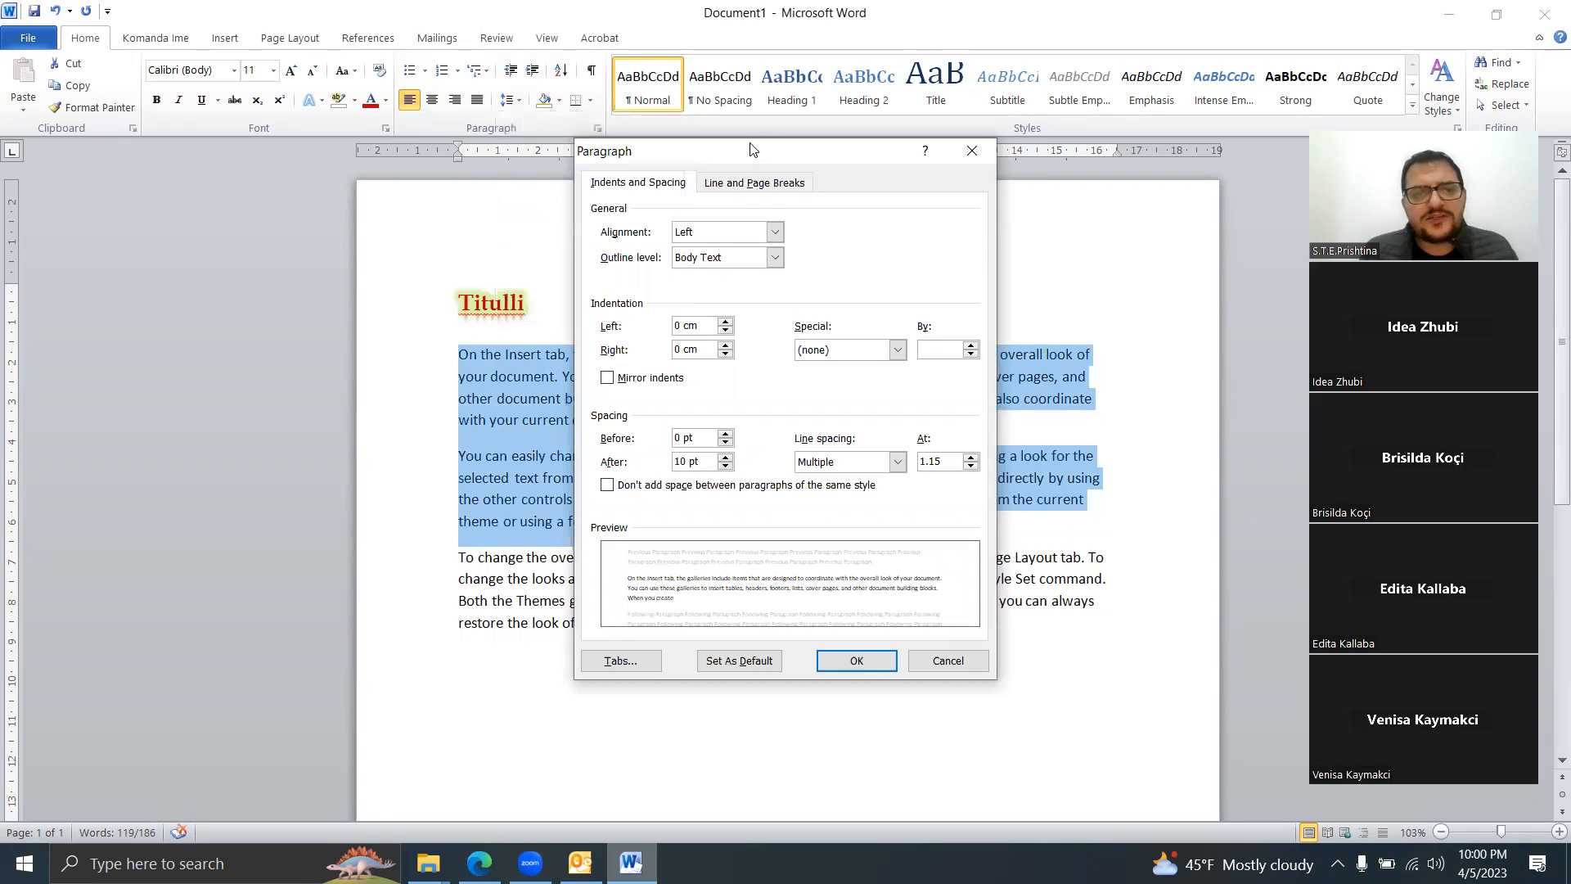
{"action": "left_click_drag", "start_coordinate": [752, 149], "coordinate": [169, 139]}
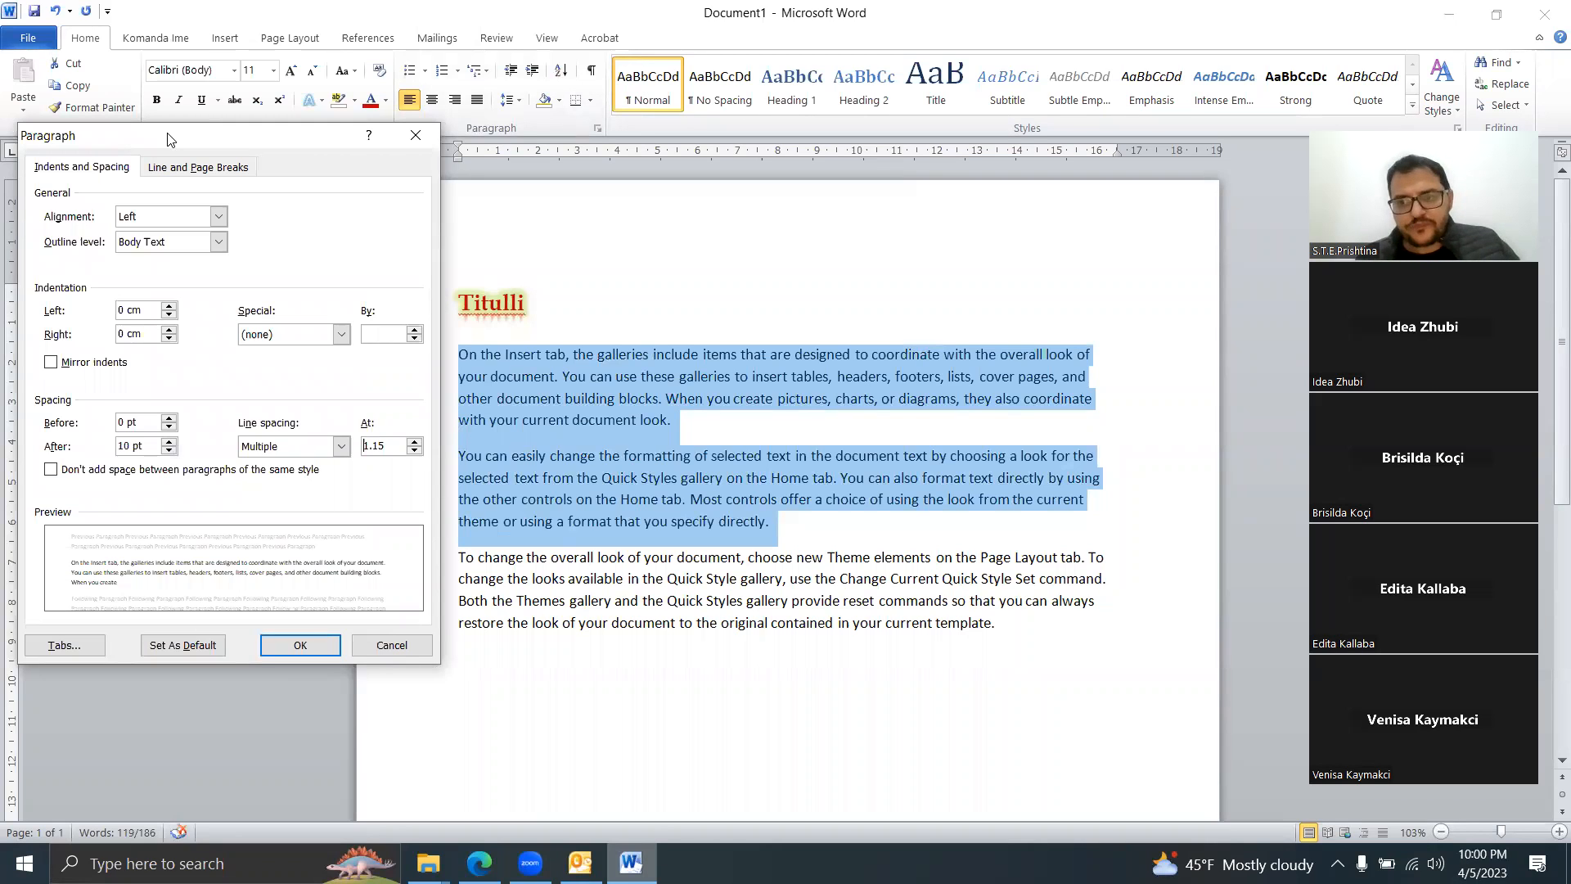
{"action": "left_click", "coordinate": [169, 451]}
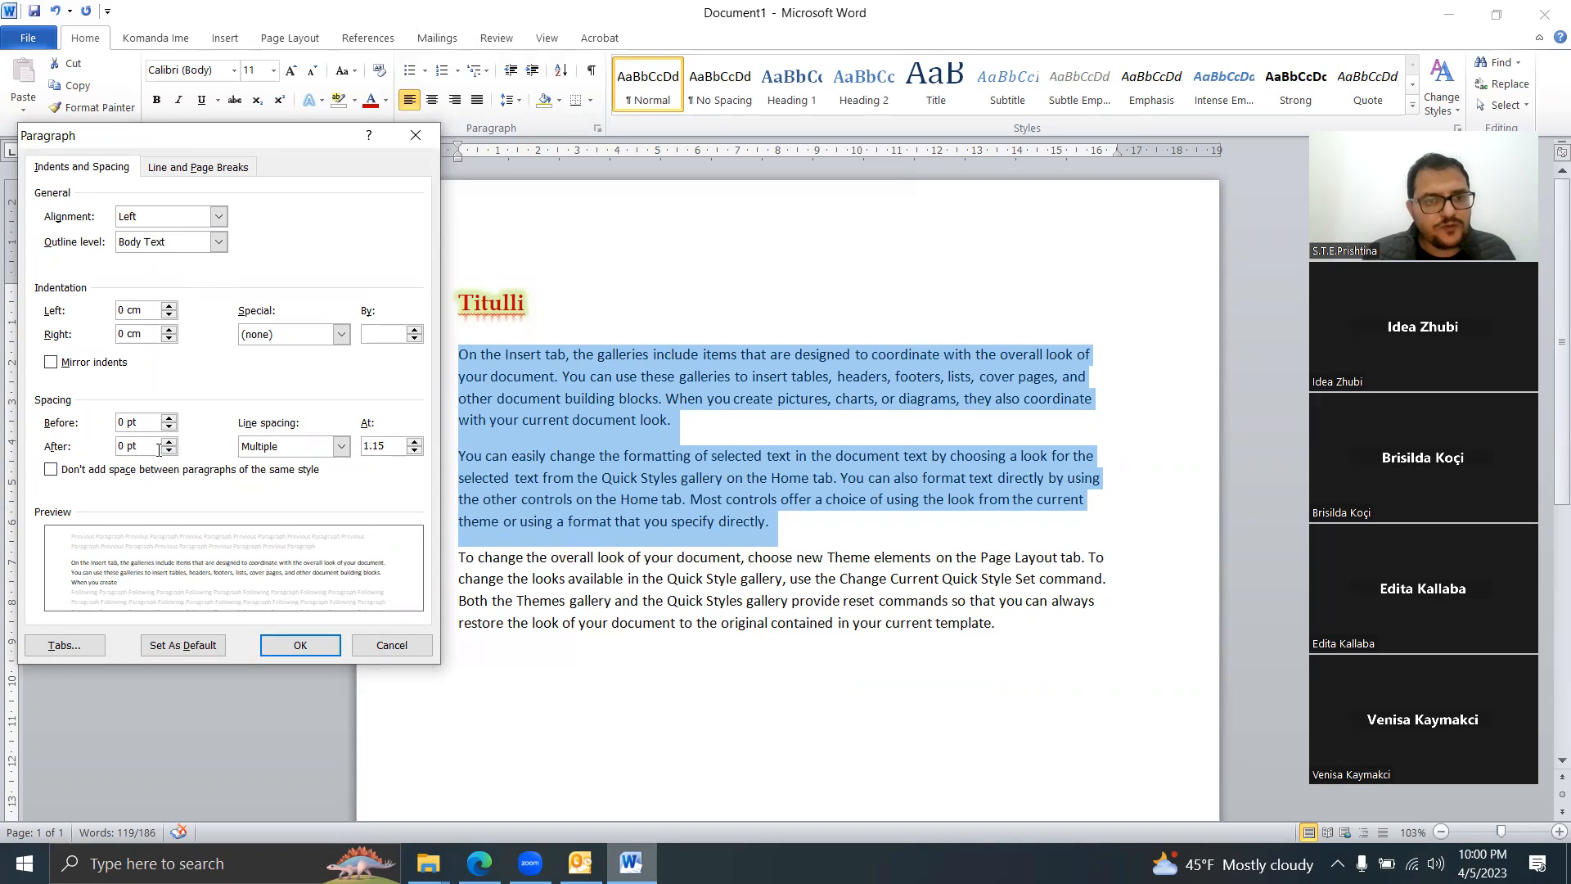
{"action": "left_click", "coordinate": [414, 450]}
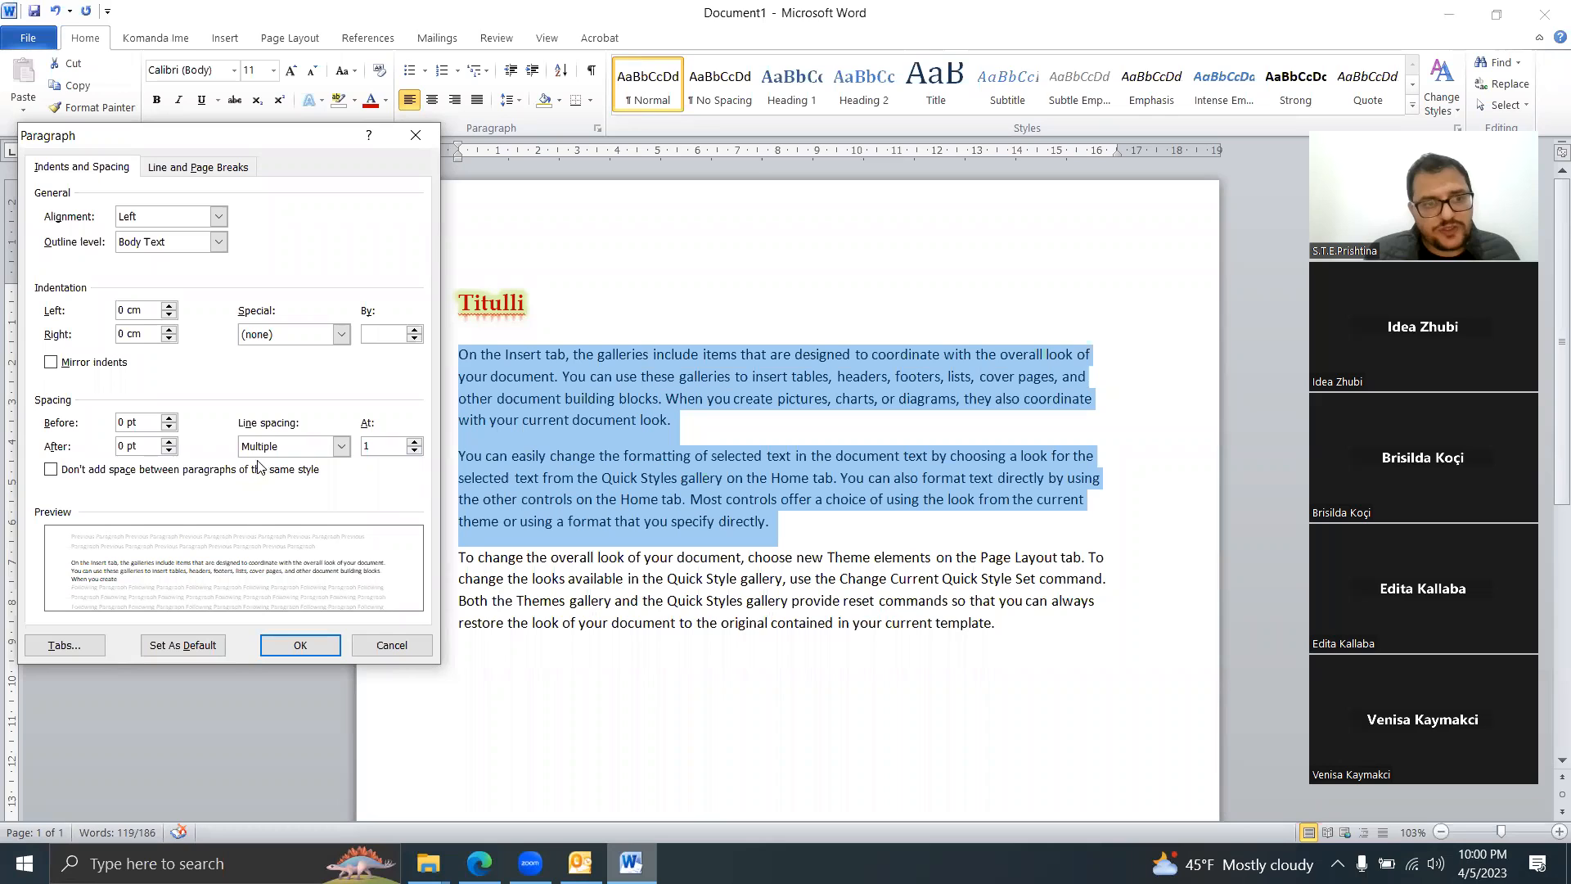
{"action": "left_click", "coordinate": [169, 442]}
{"action": "left_click", "coordinate": [170, 442]}
{"action": "left_click", "coordinate": [169, 442]}
{"action": "left_click", "coordinate": [169, 442]}
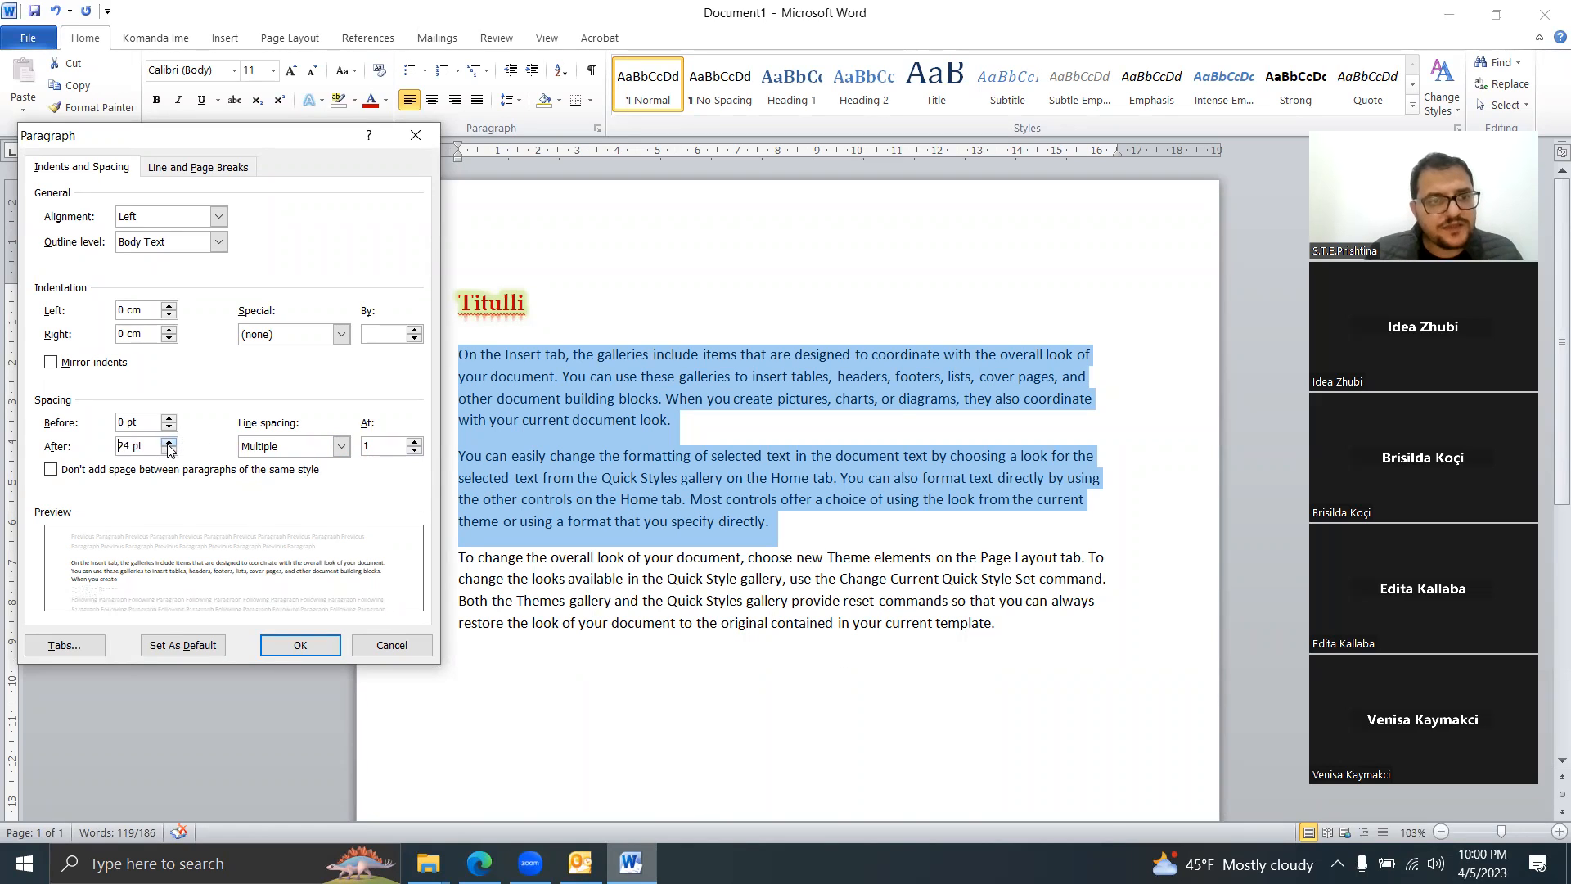
{"action": "left_click", "coordinate": [278, 647]}
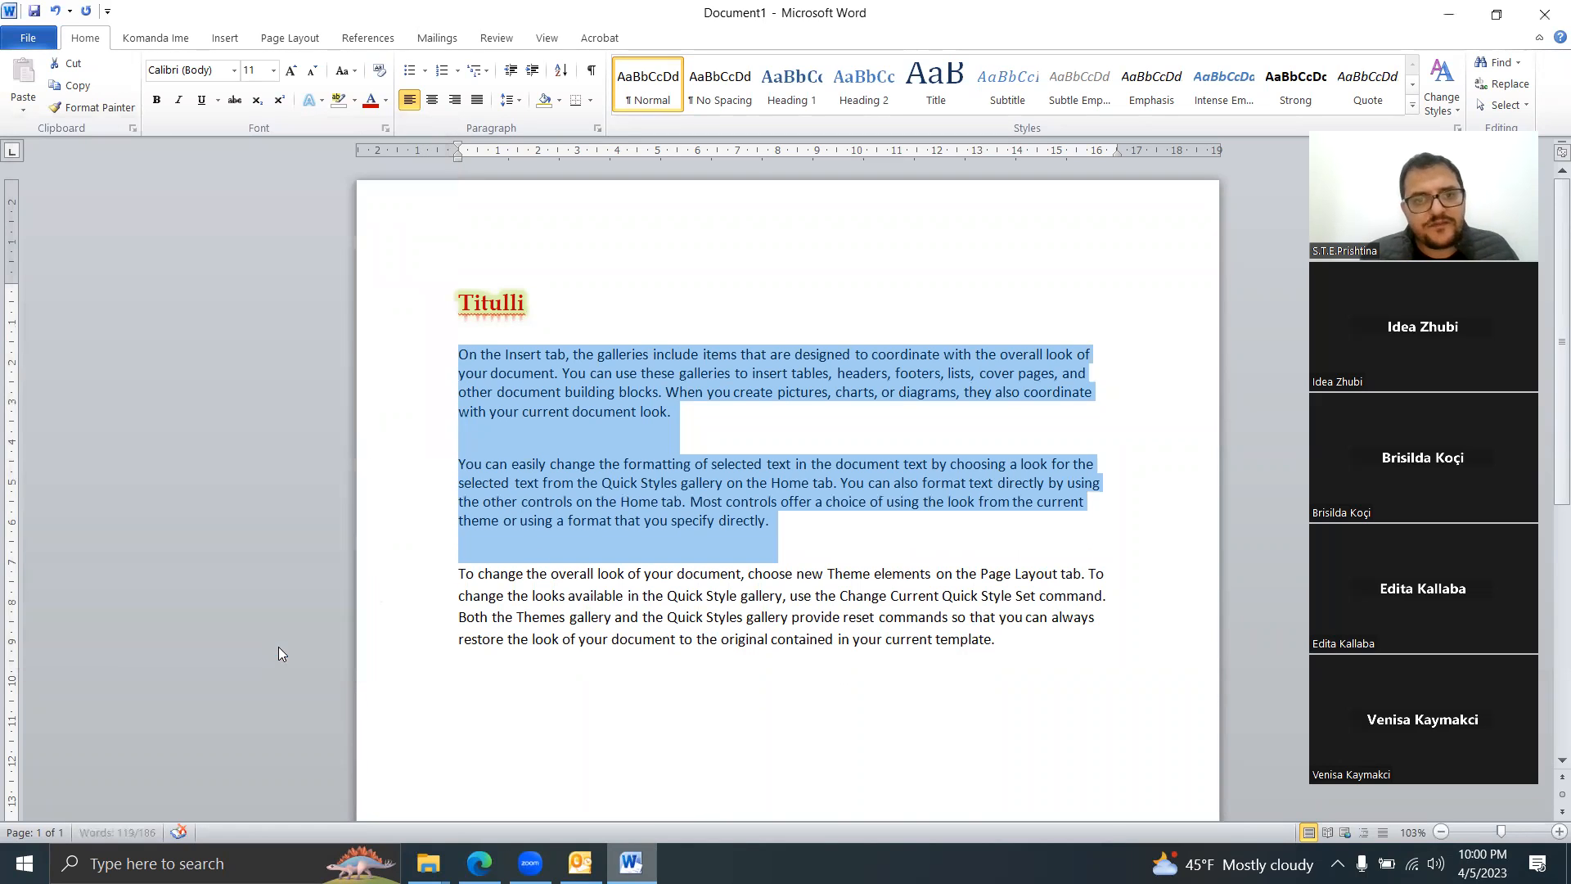
{"action": "left_click", "coordinate": [671, 445]}
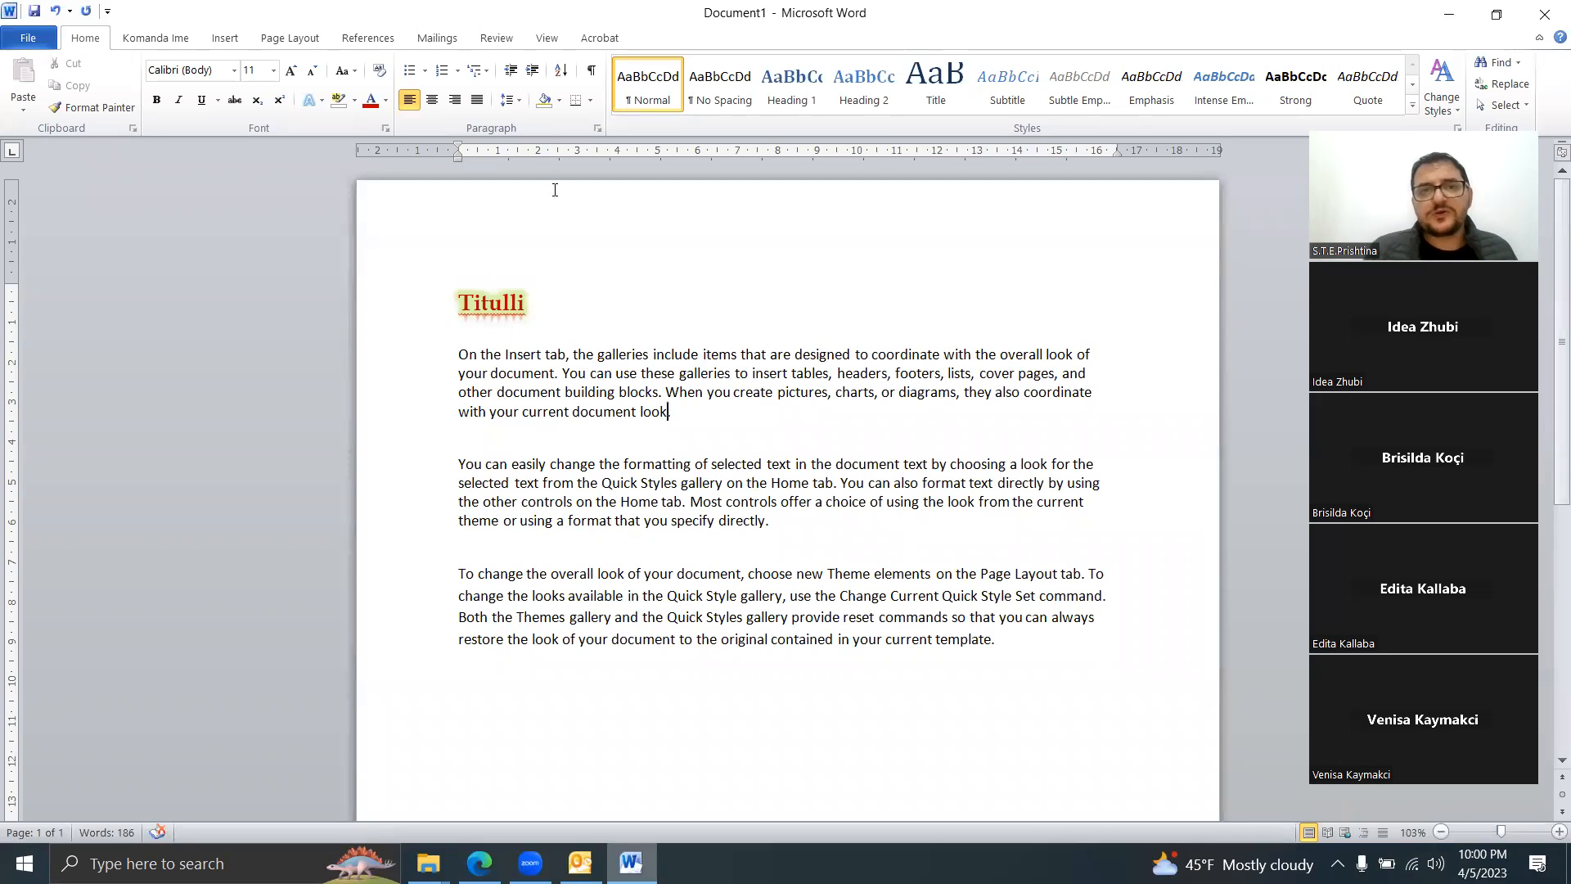
{"action": "left_click", "coordinate": [510, 100]}
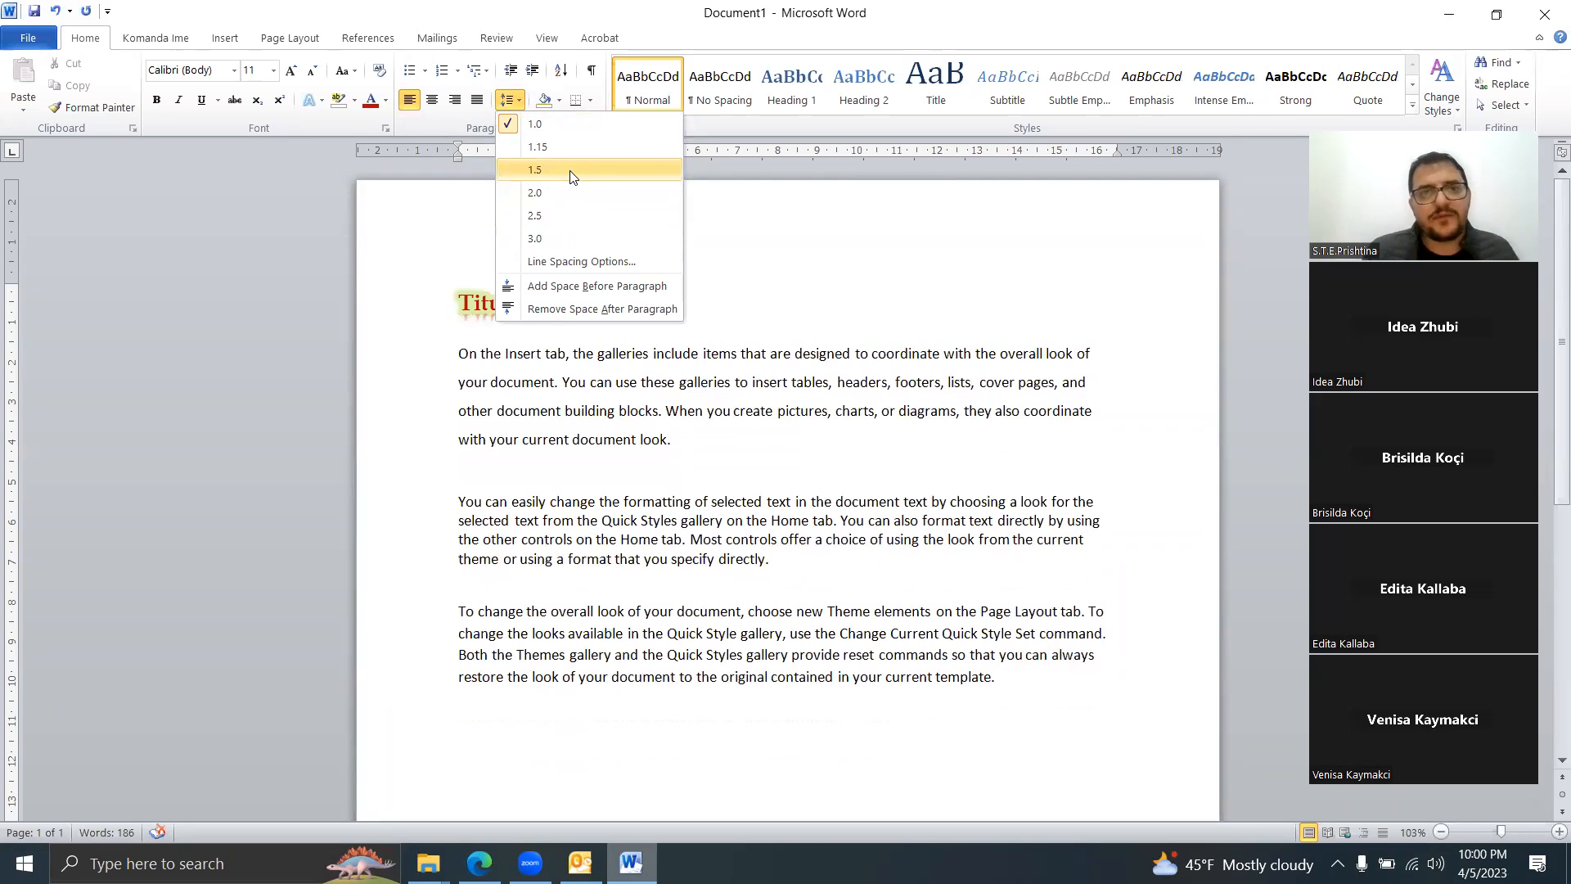
{"action": "left_click", "coordinate": [668, 436]}
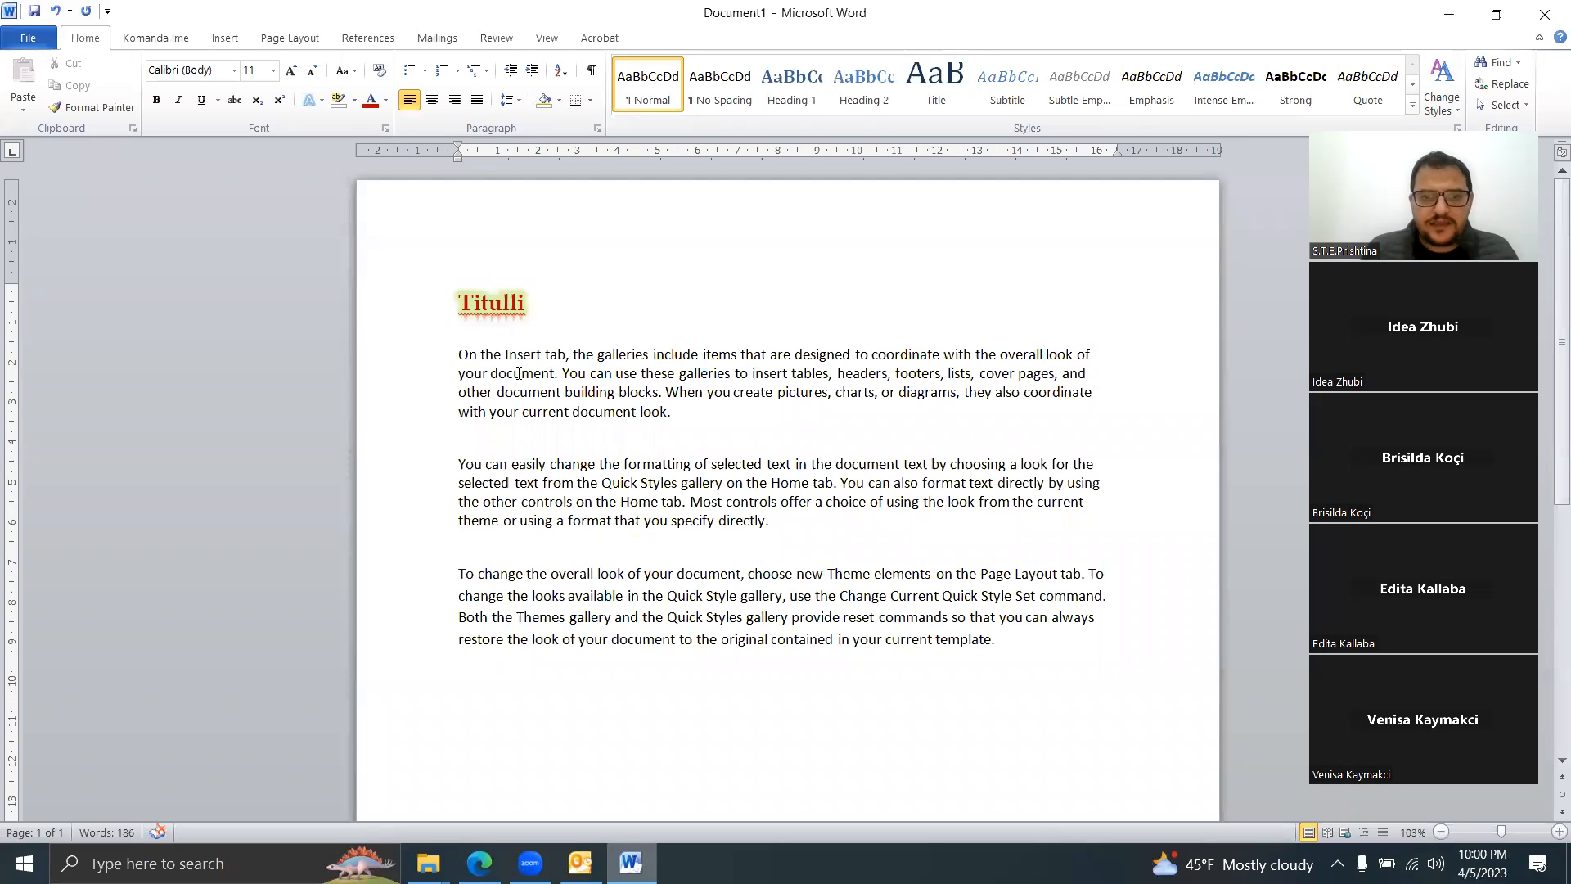
Step: Bullet the three body paragraphs, experiment with ruler indents, undo the change, and reselect the list
{"action": "left_click_drag", "start_coordinate": [1011, 639], "coordinate": [468, 359]}
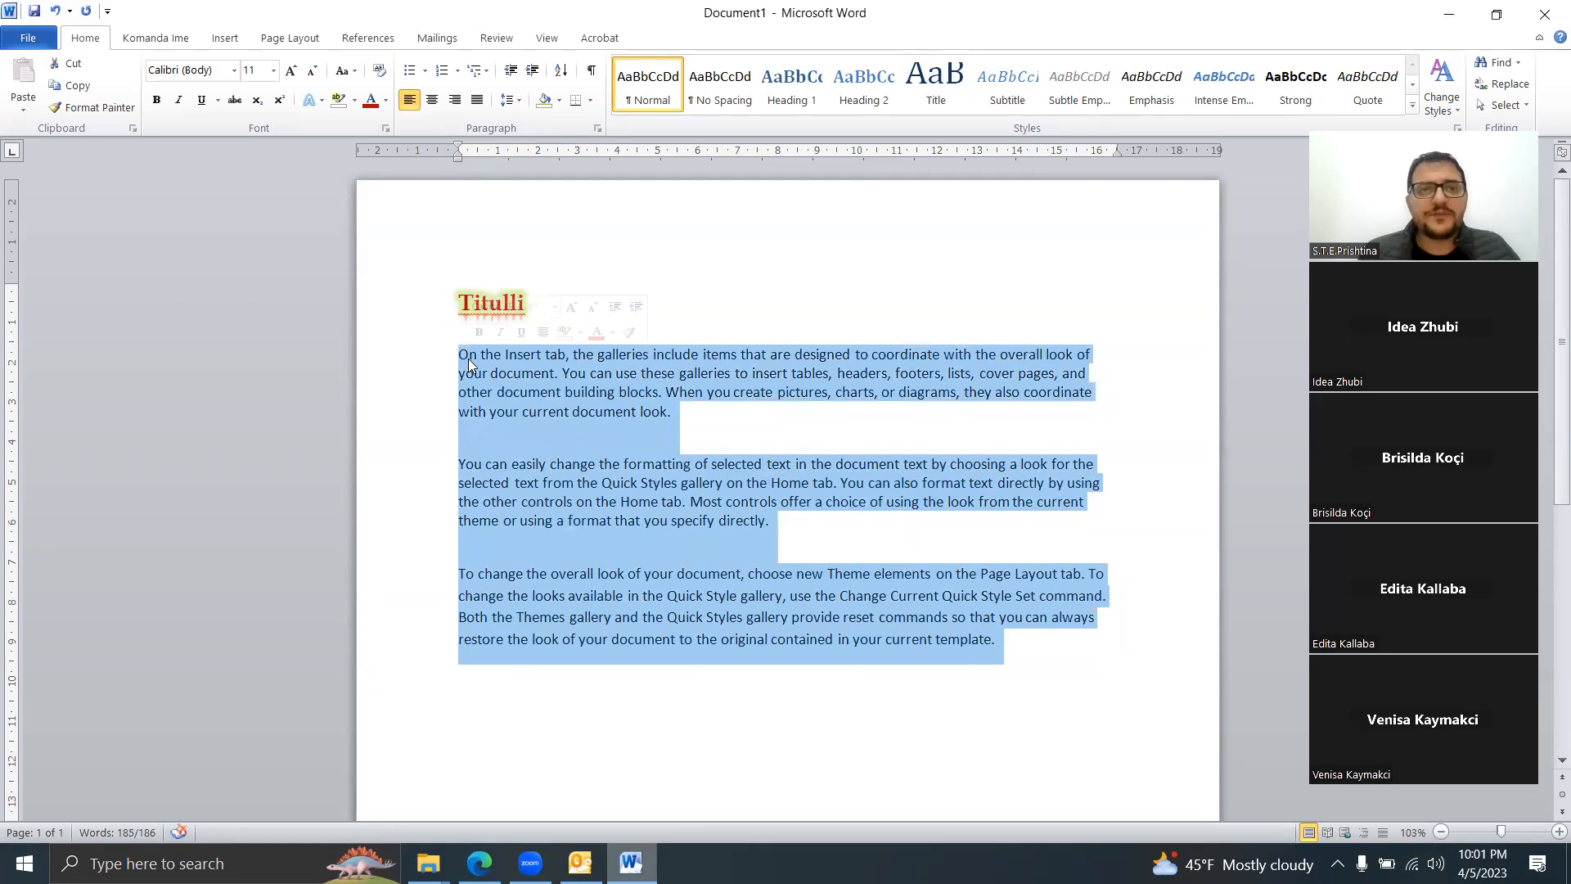
{"action": "left_click", "coordinate": [409, 71]}
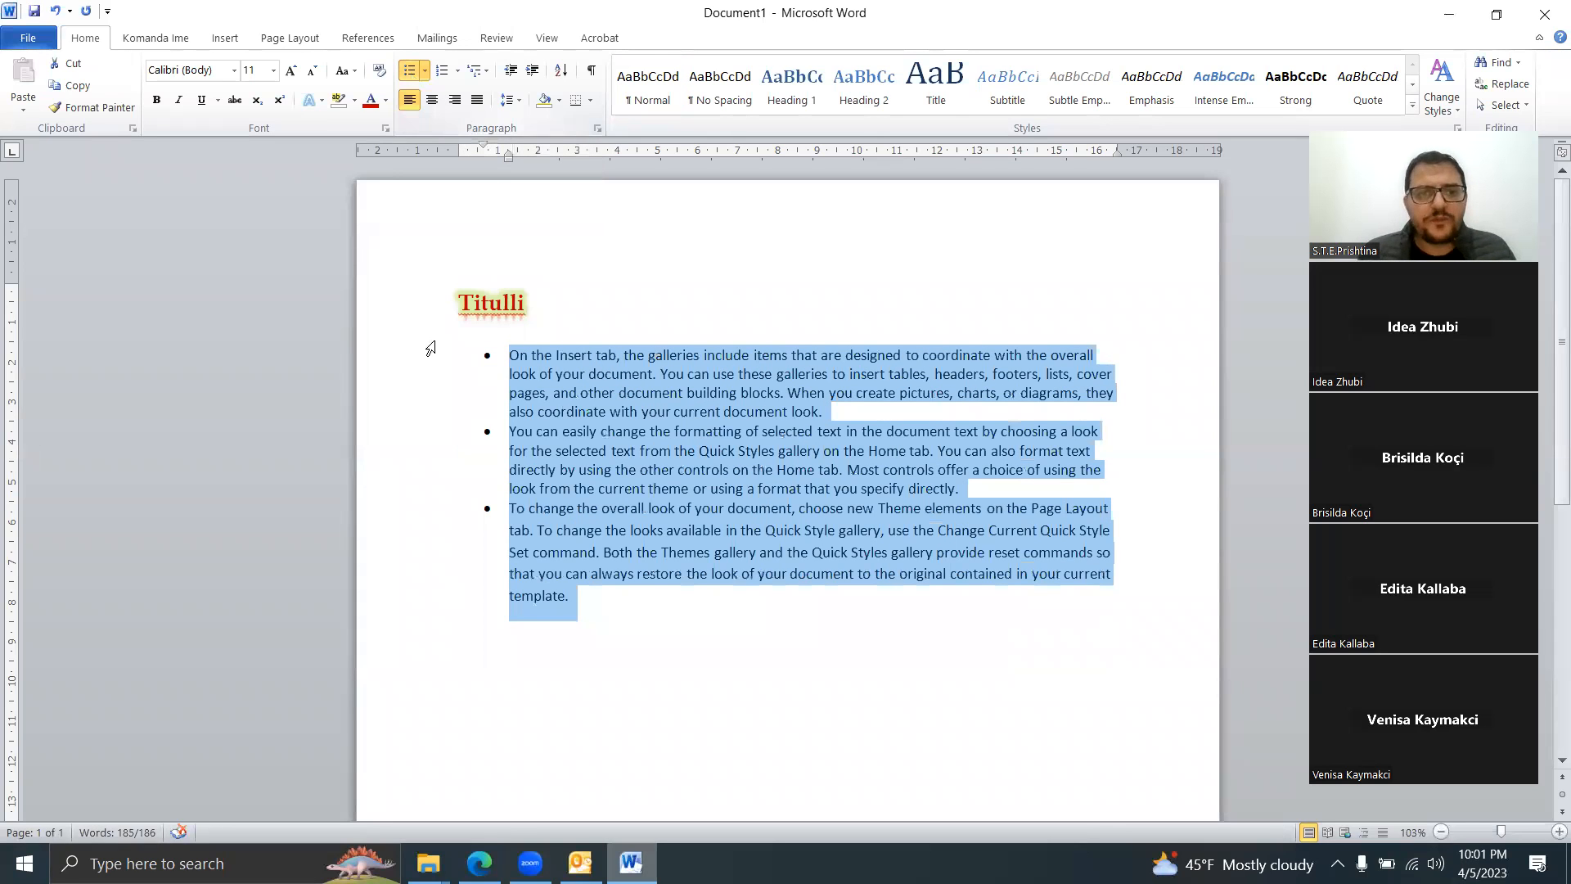
{"action": "left_click", "coordinate": [487, 354]}
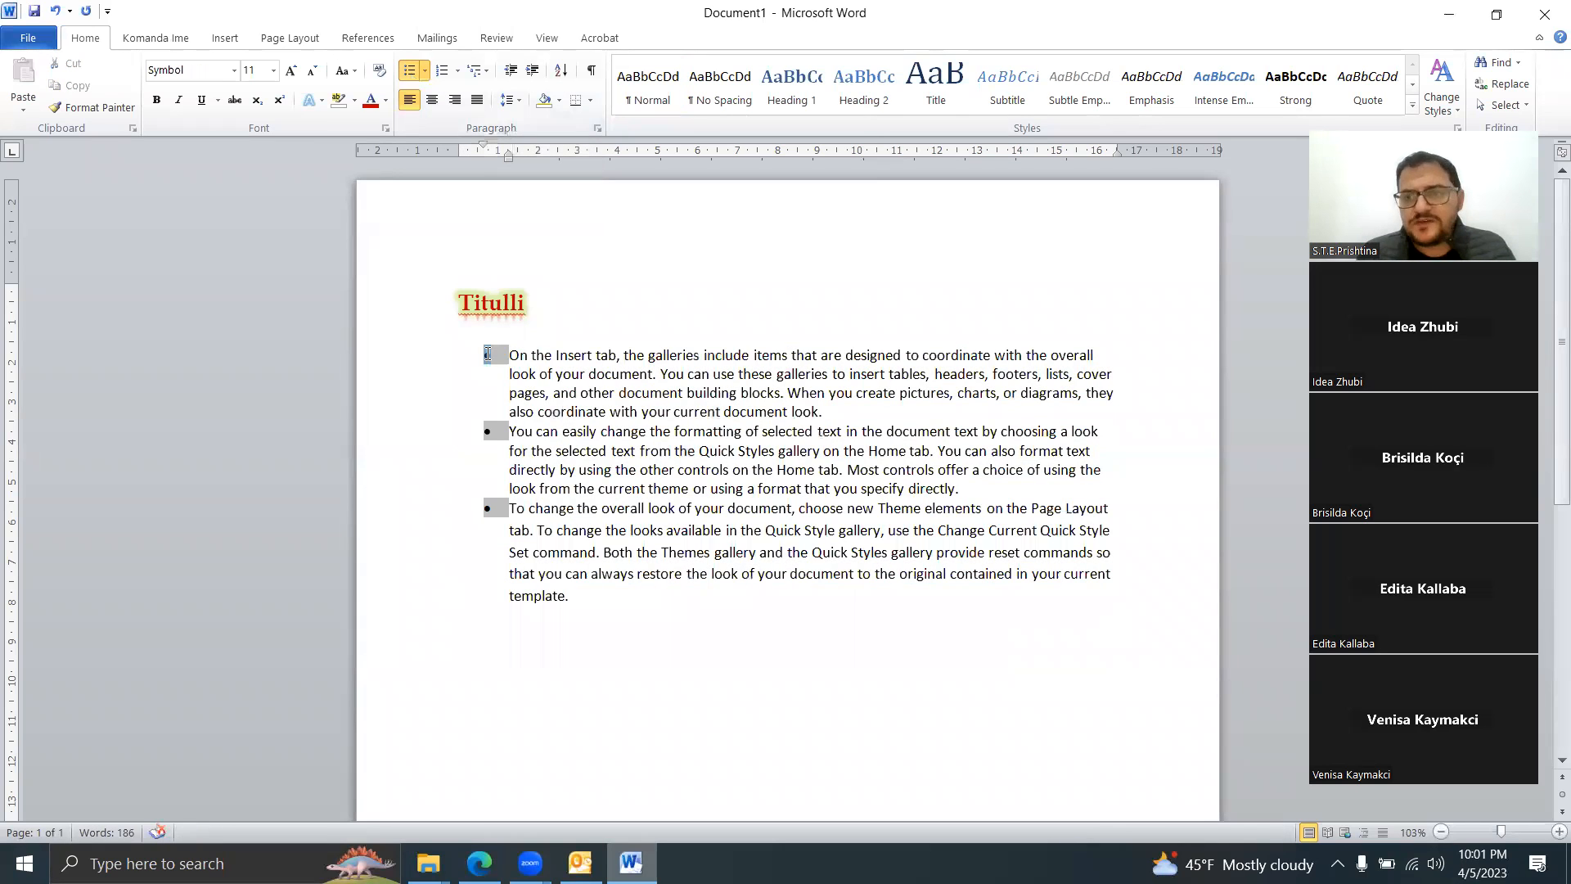
{"action": "left_click_drag", "start_coordinate": [723, 354], "coordinate": [489, 354]}
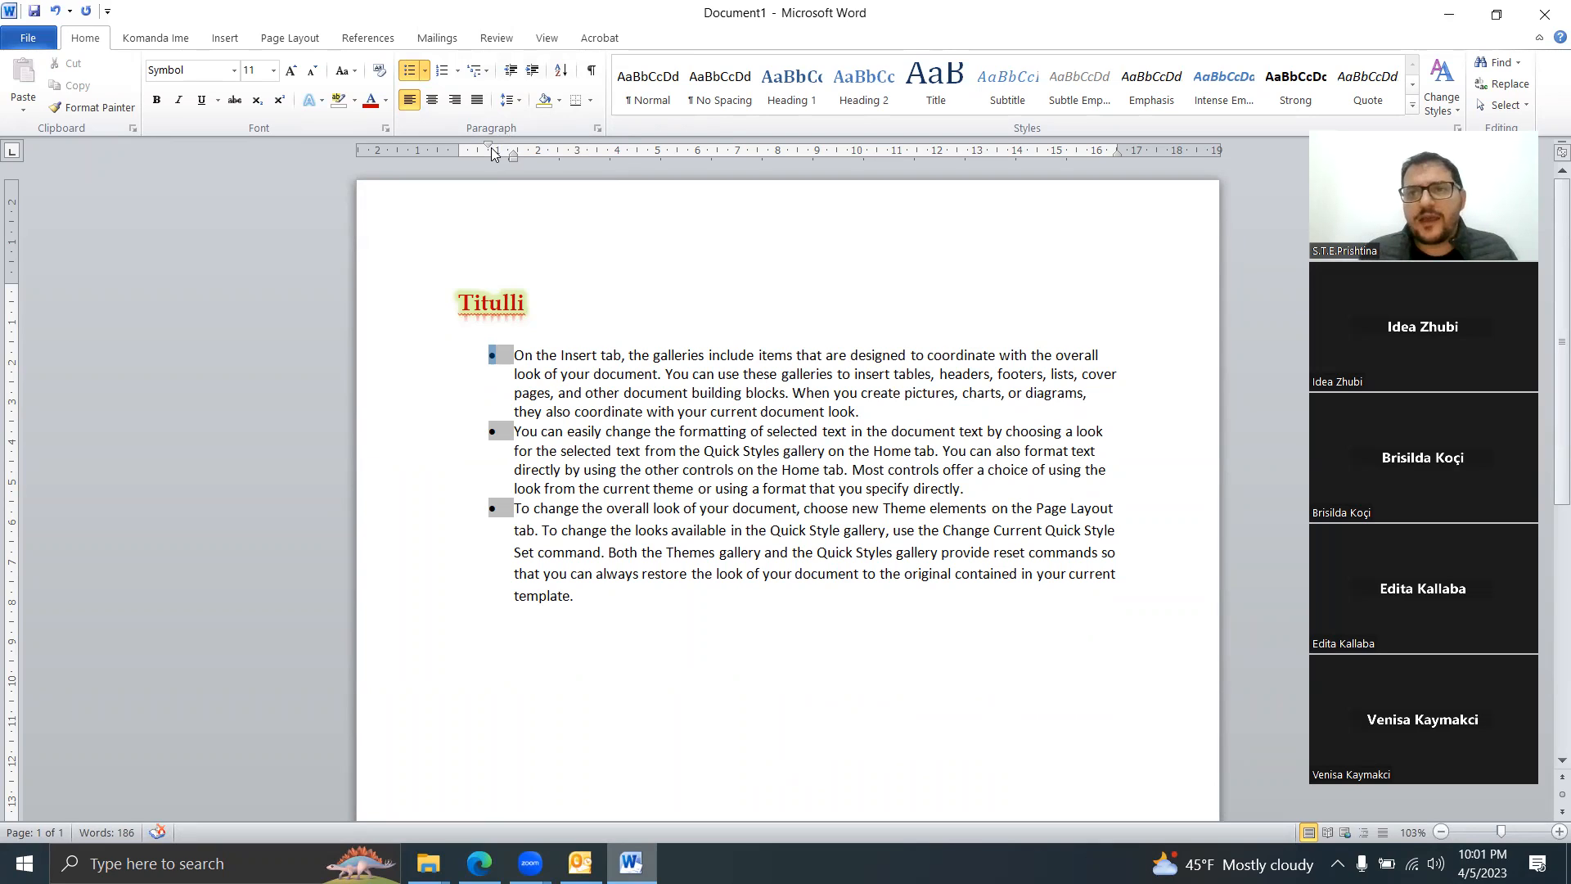
{"action": "left_click", "coordinate": [1247, 279]}
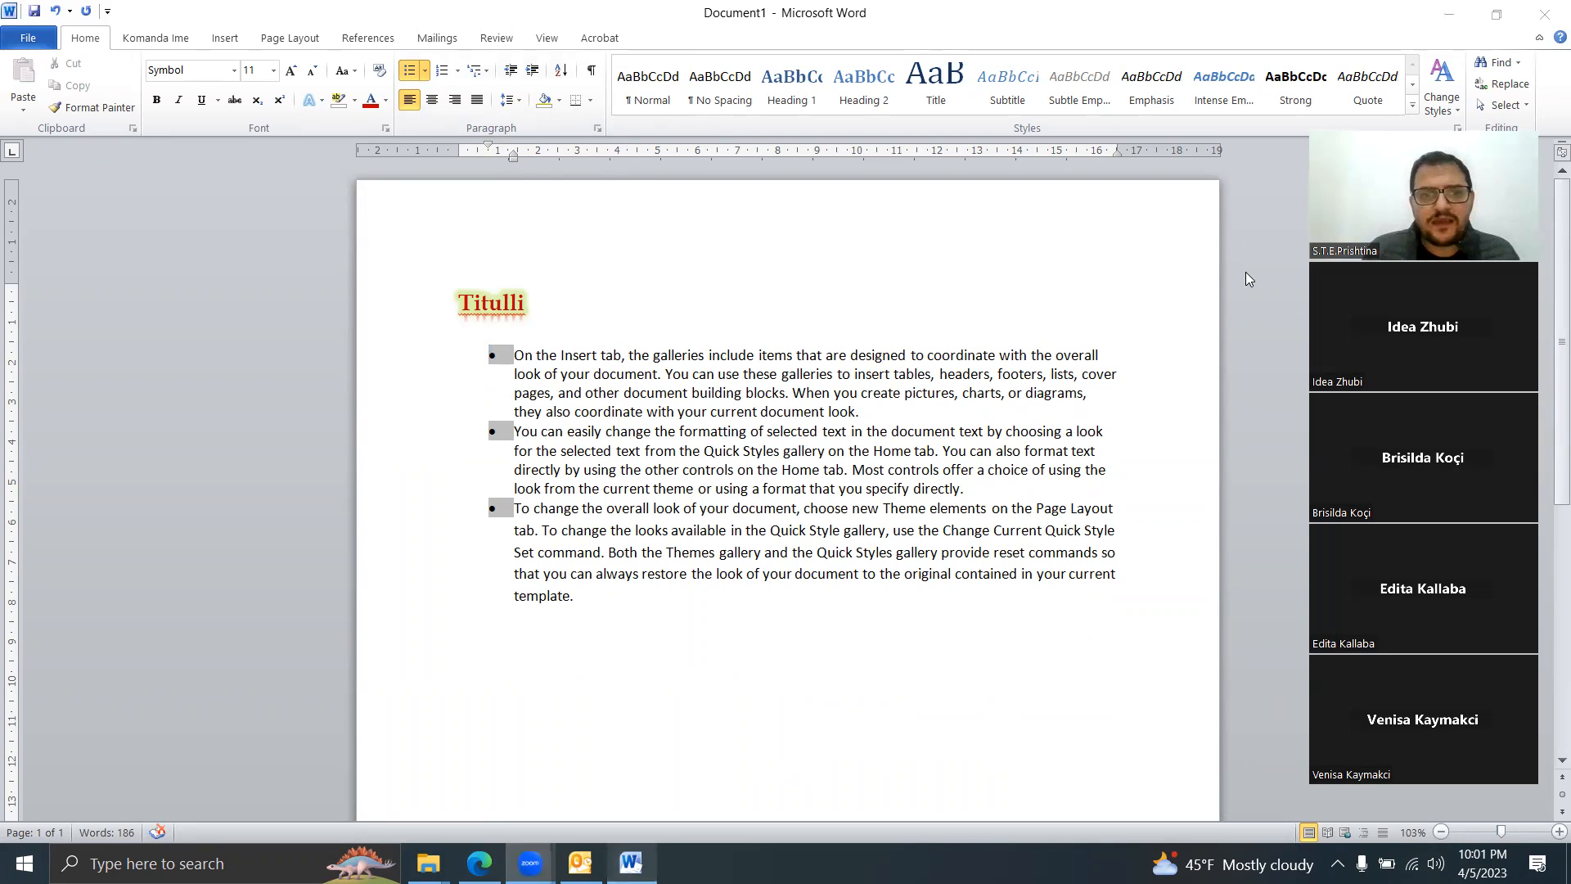
{"action": "left_click_drag", "start_coordinate": [513, 157], "coordinate": [689, 155]}
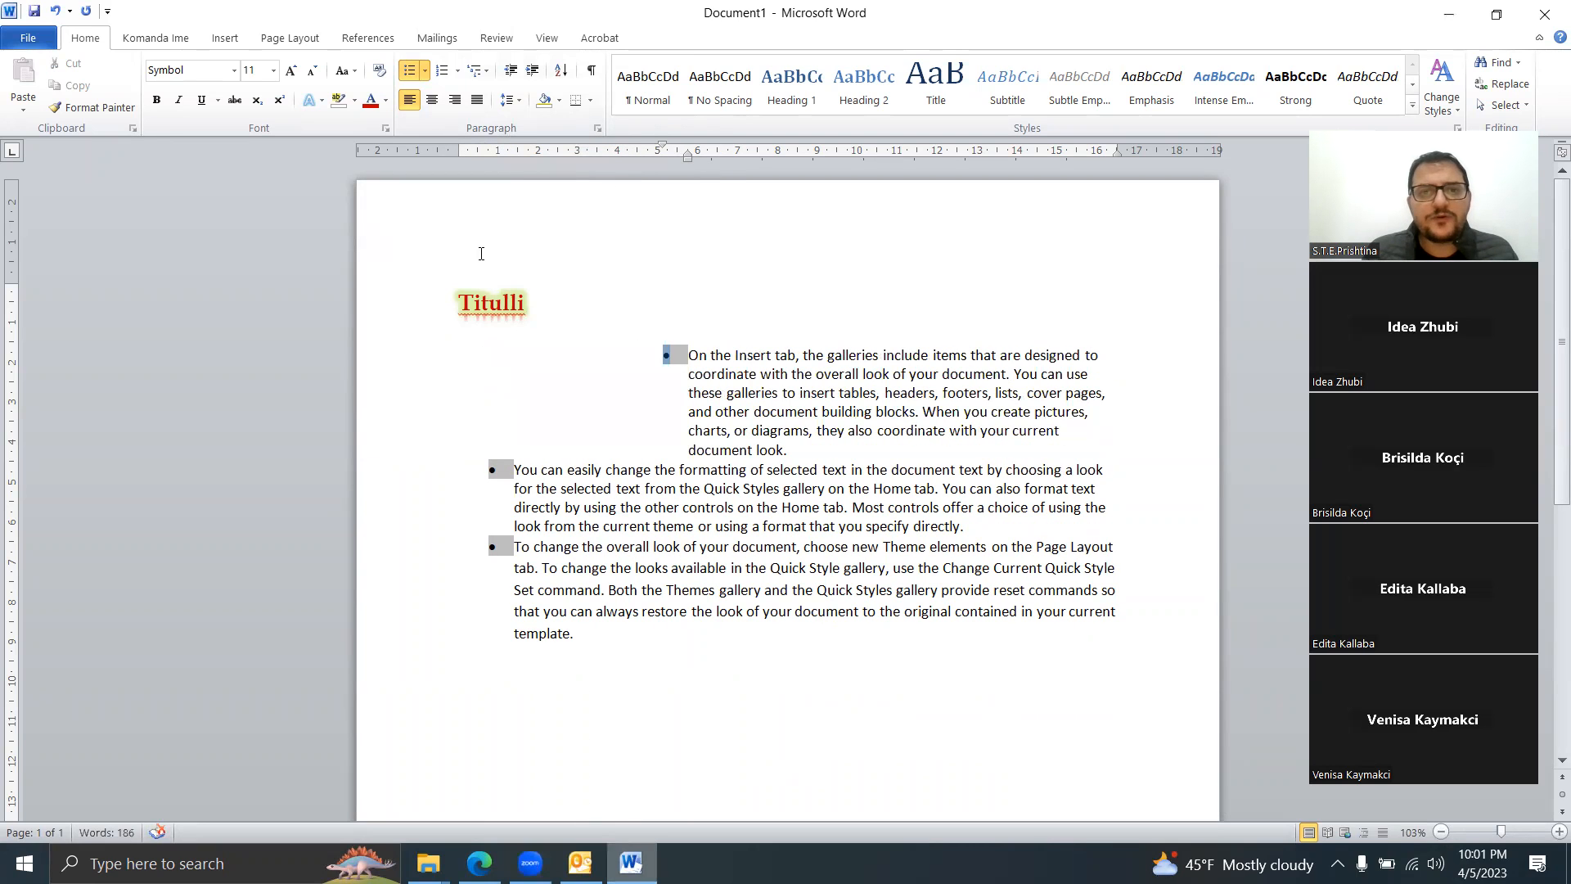
{"action": "left_click", "coordinate": [54, 11]}
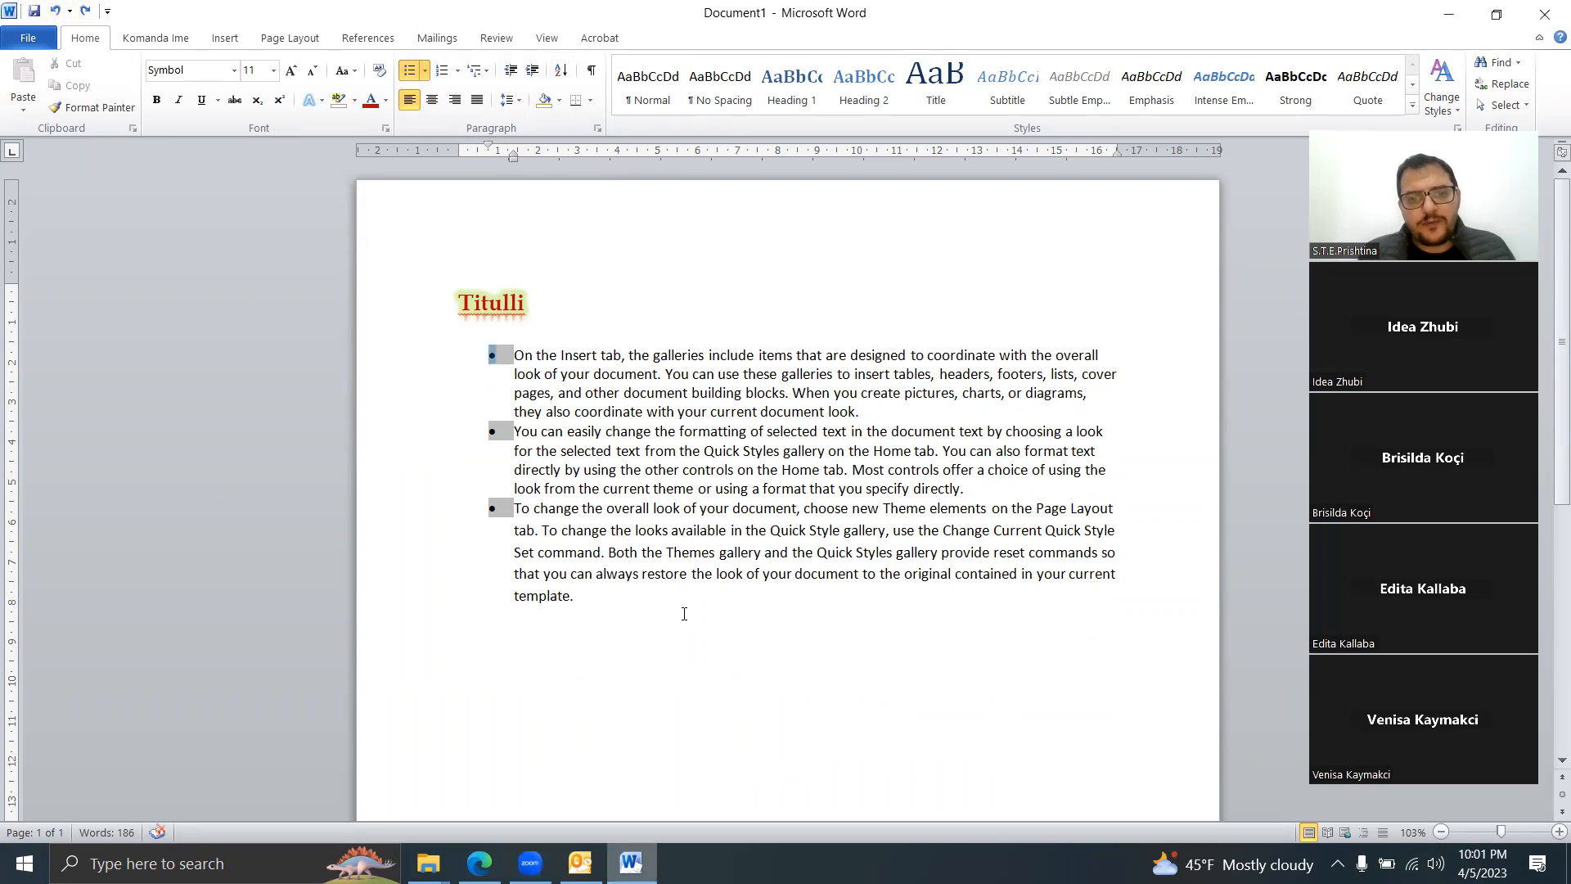
{"action": "left_click_drag", "start_coordinate": [599, 595], "coordinate": [414, 355]}
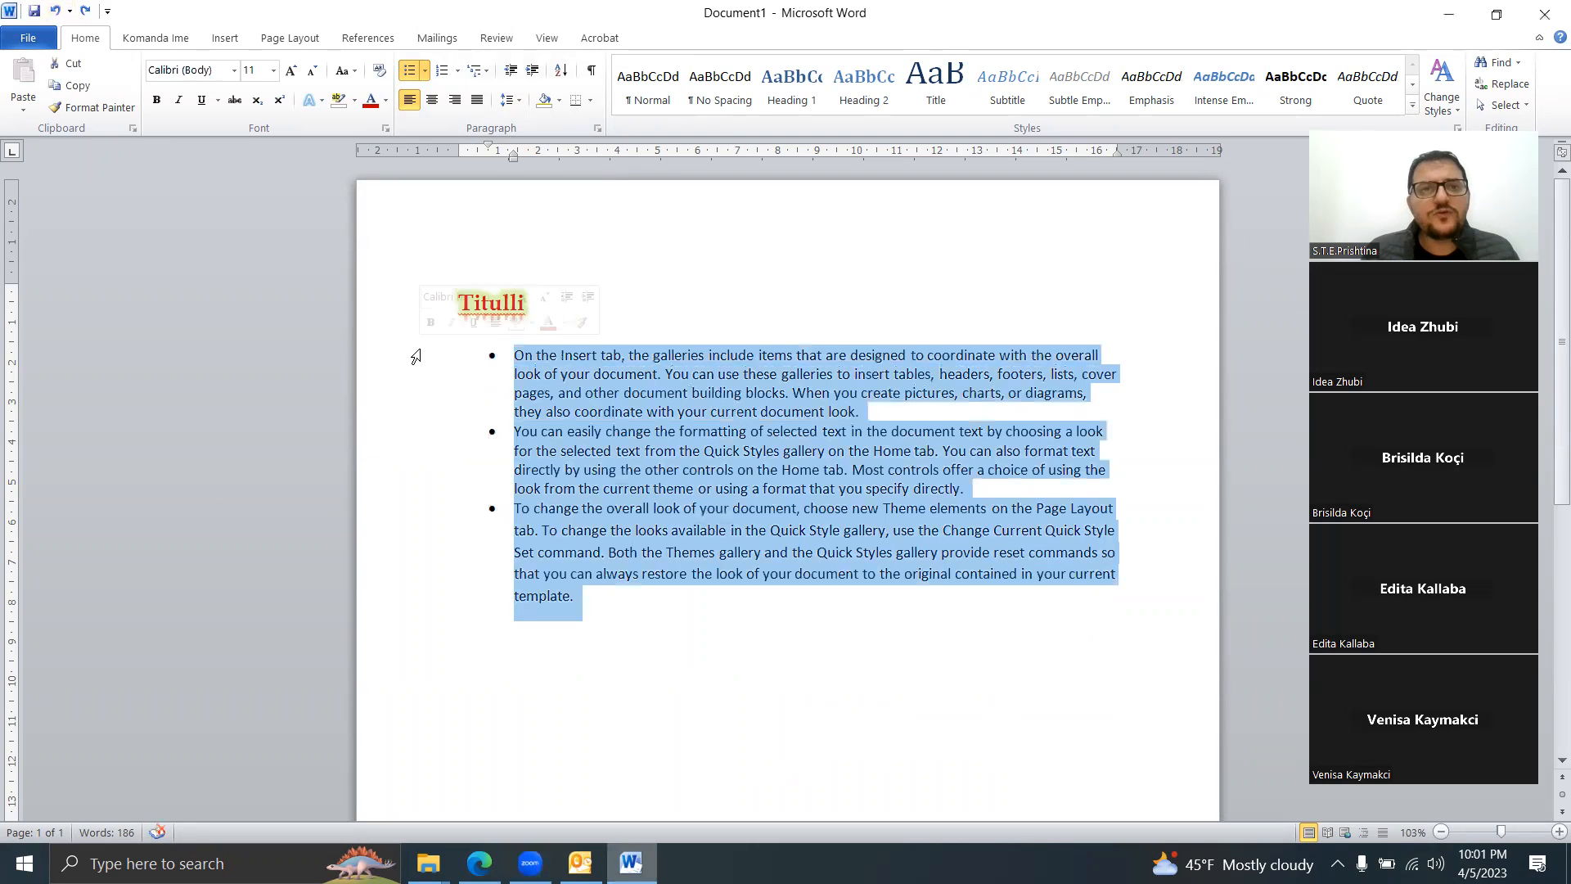
Step: Define a new bullet using the recently used Wingdings arrow symbol
{"action": "left_click", "coordinate": [425, 72]}
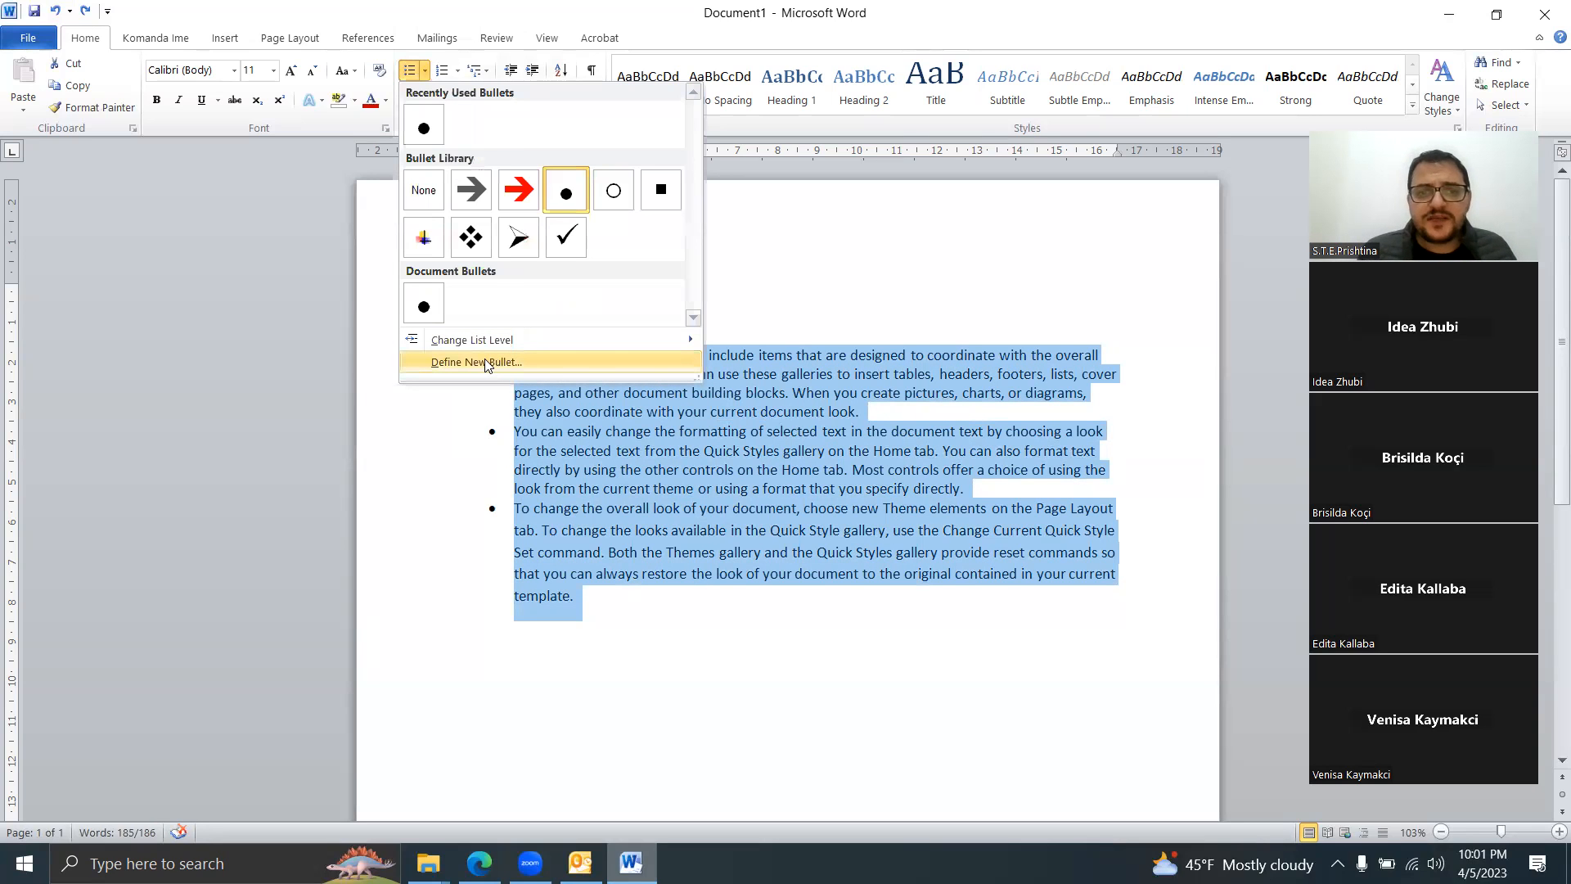
{"action": "left_click", "coordinate": [501, 362]}
{"action": "left_click", "coordinate": [697, 293]}
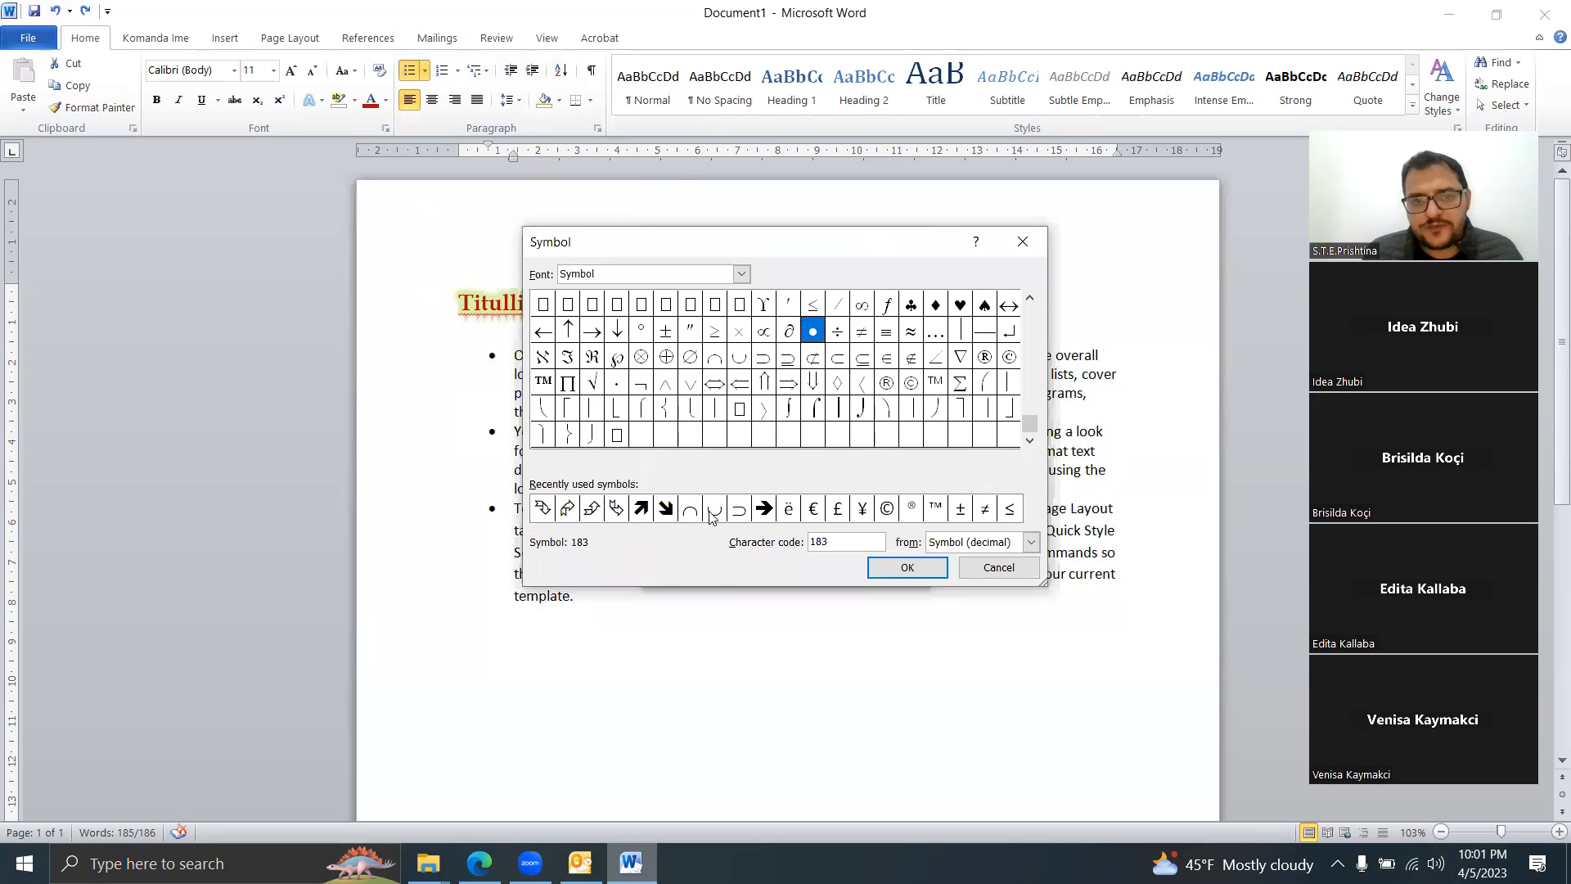
{"action": "left_click", "coordinate": [562, 509]}
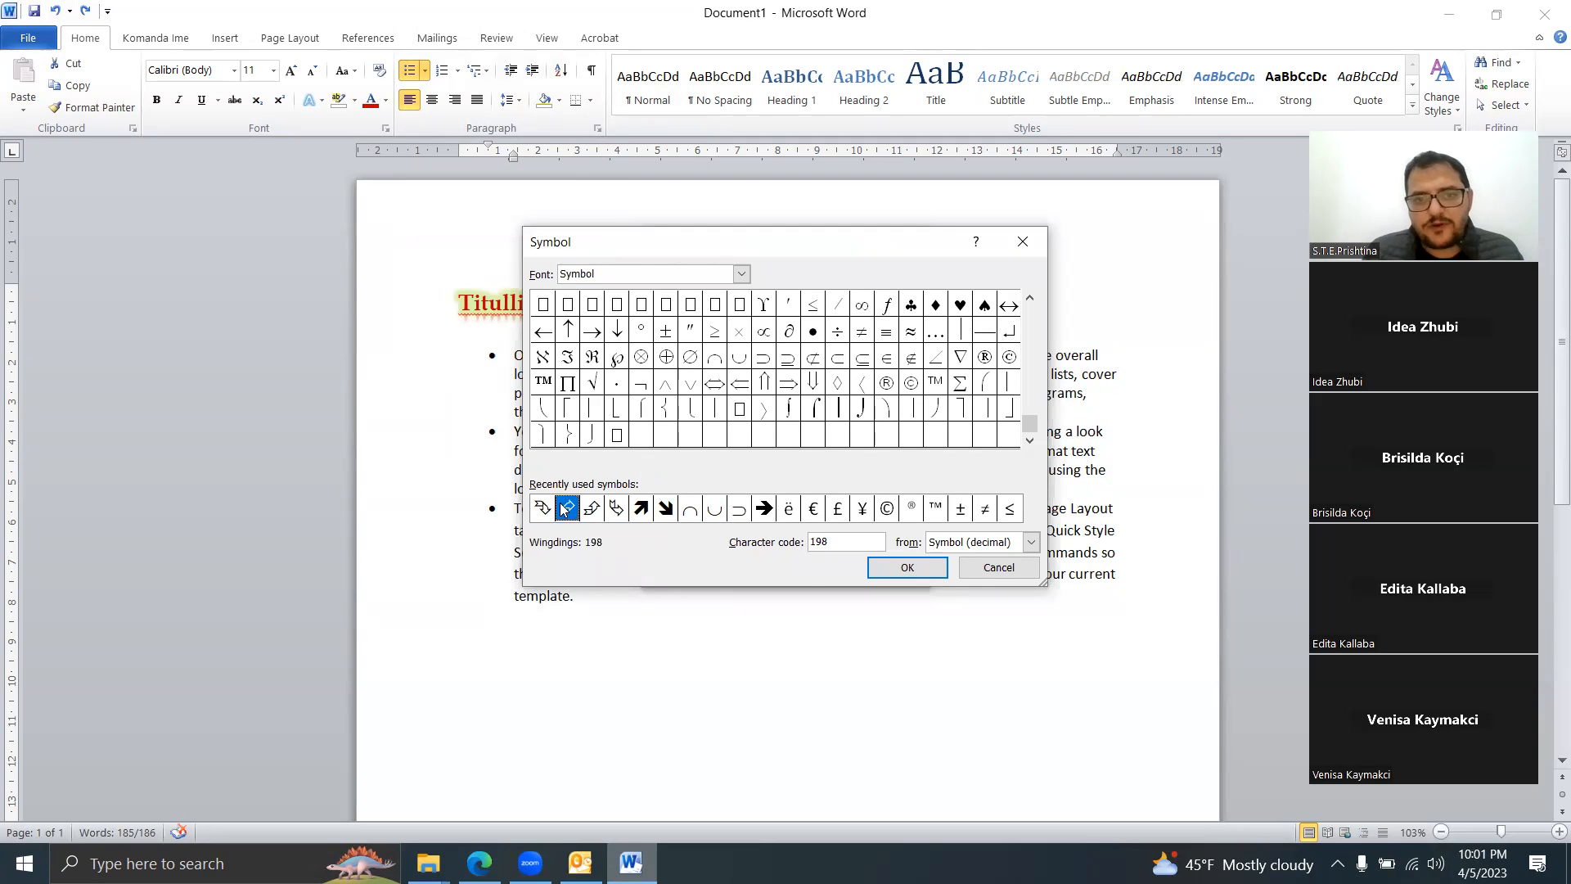
{"action": "left_click", "coordinate": [906, 568]}
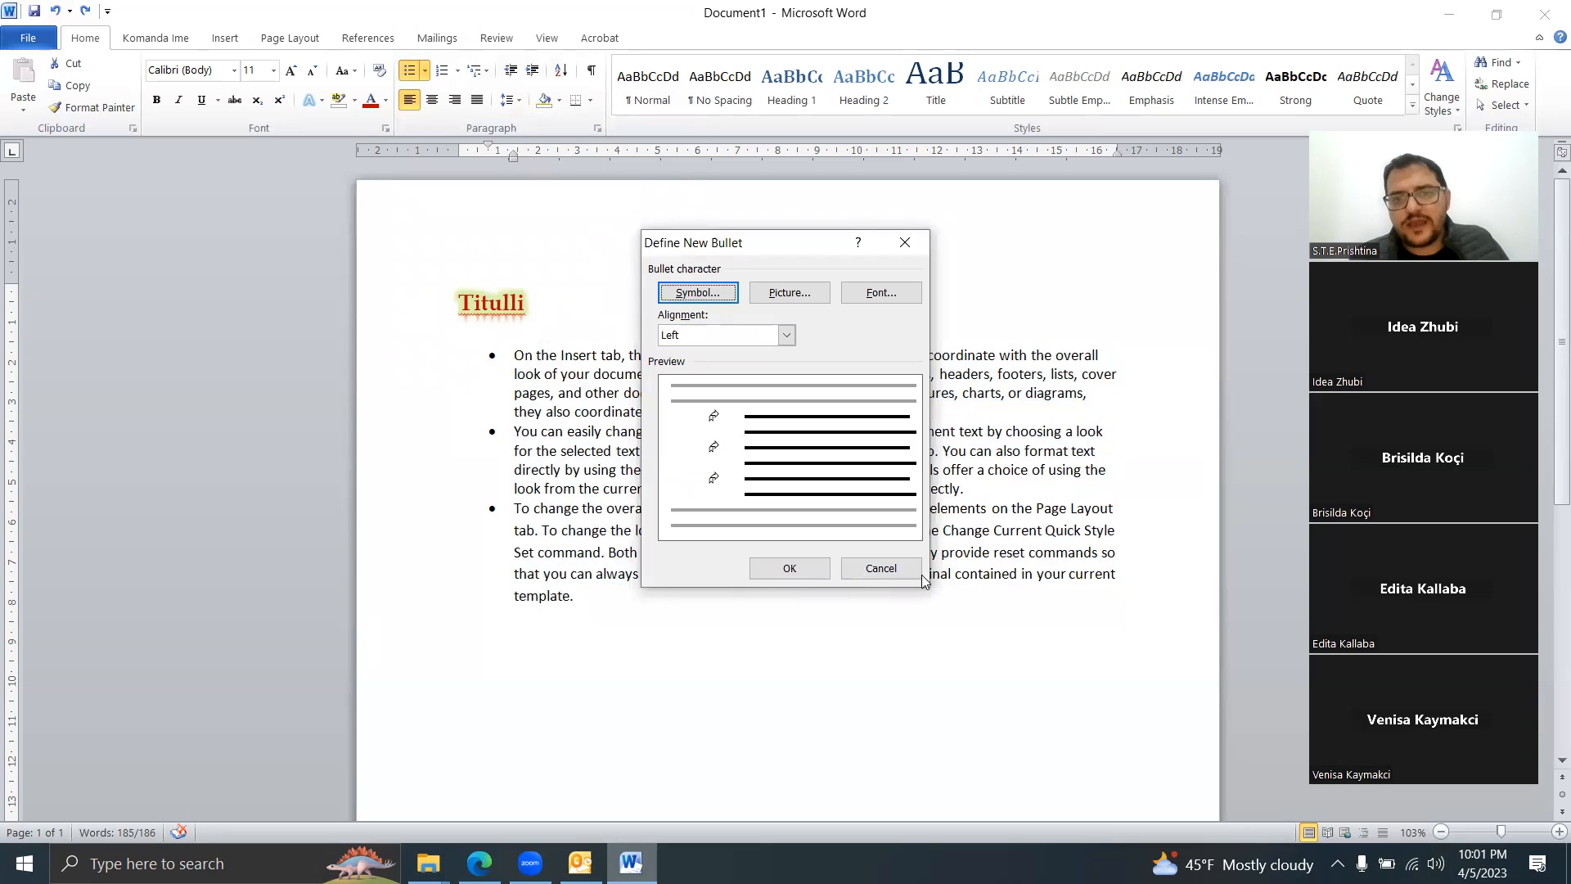
{"action": "left_click", "coordinate": [799, 566]}
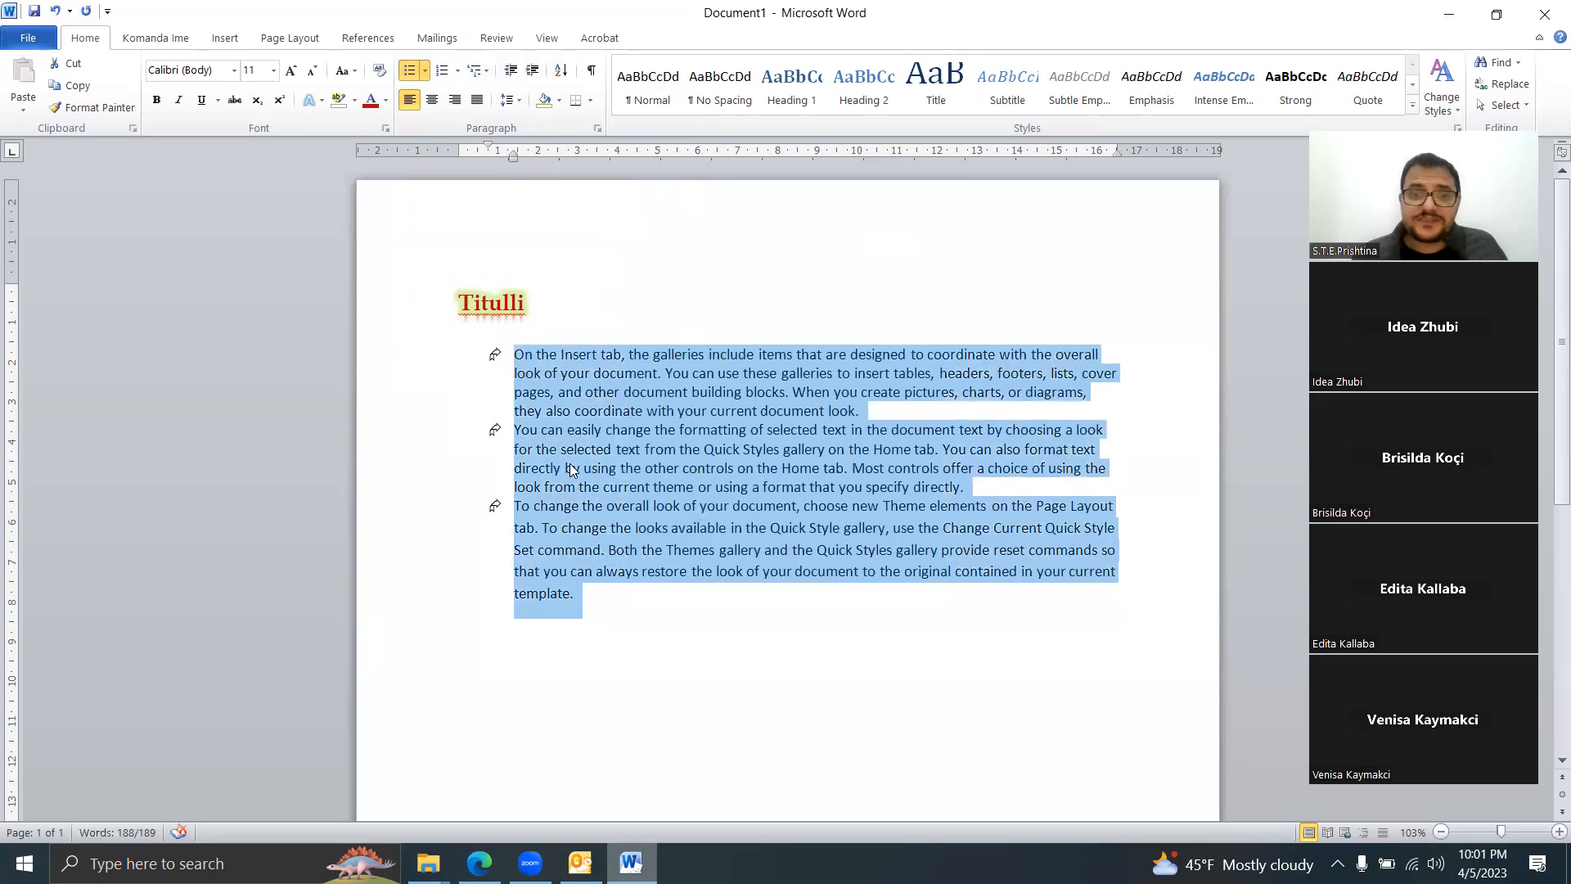
Step: Reopen Define New Bullet, try a red underline colour in Font settings, then cancel
{"action": "left_click", "coordinate": [495, 354]}
{"action": "left_click", "coordinate": [425, 71]}
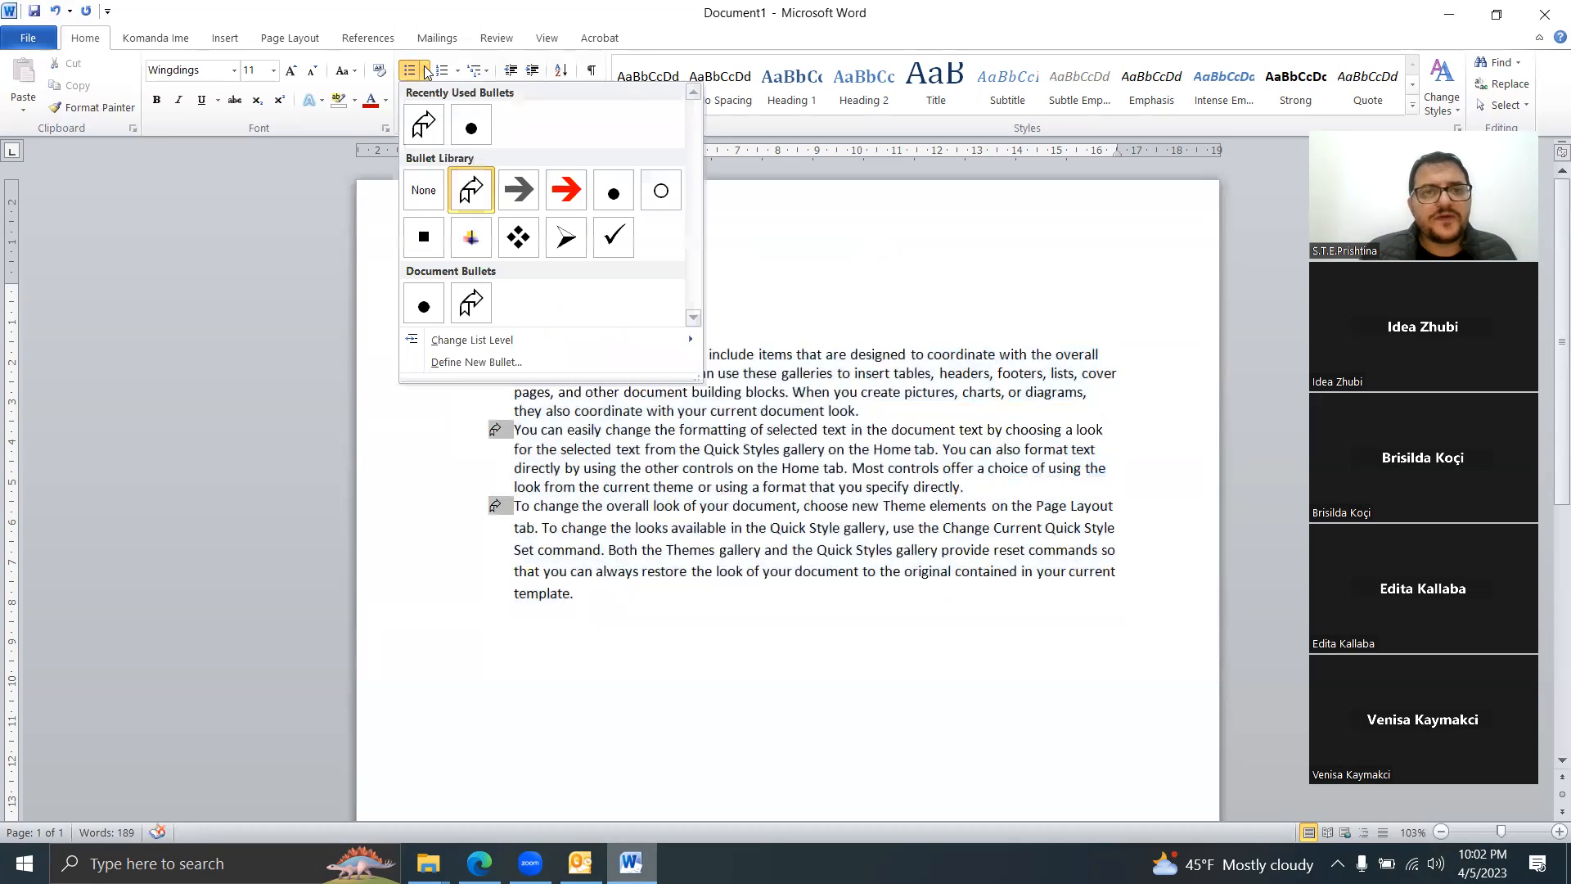
{"action": "left_click", "coordinate": [458, 361]}
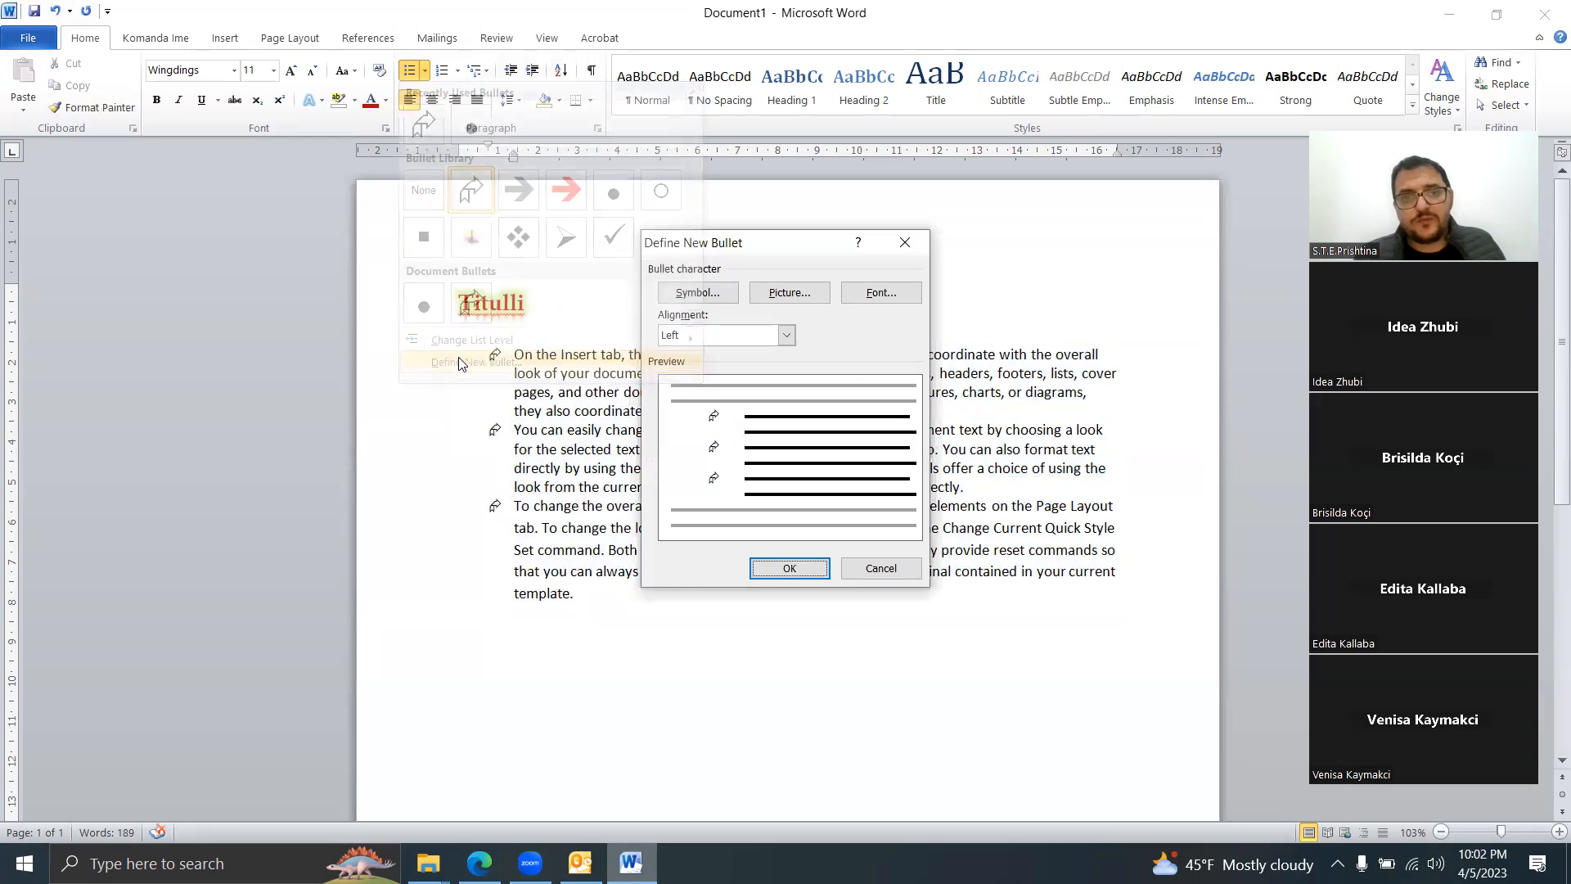
{"action": "left_click", "coordinate": [728, 298]}
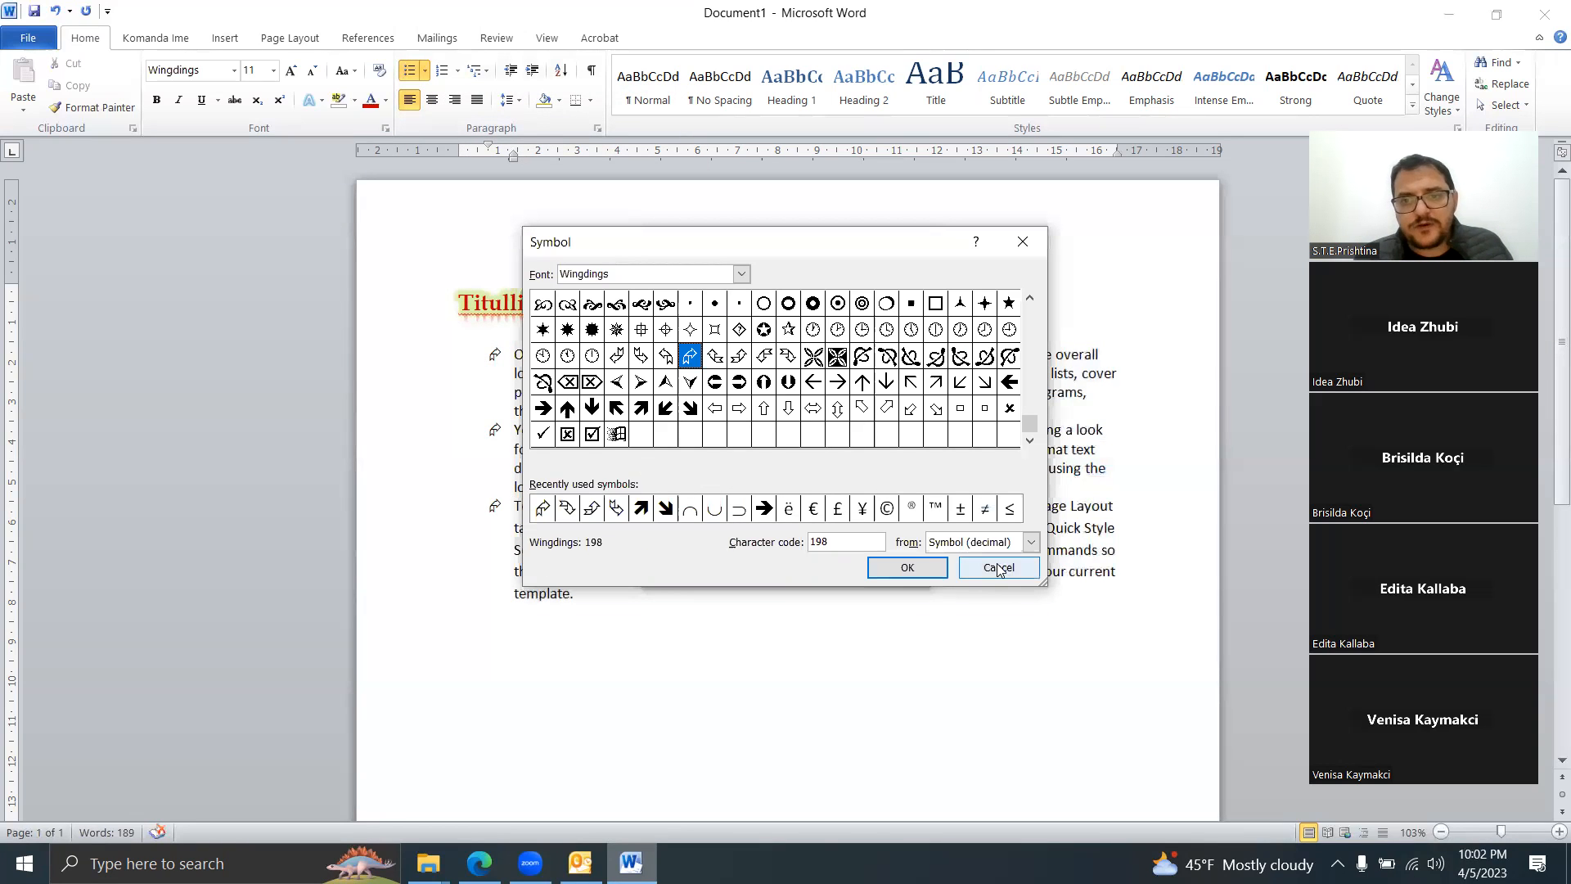
{"action": "left_click", "coordinate": [998, 567]}
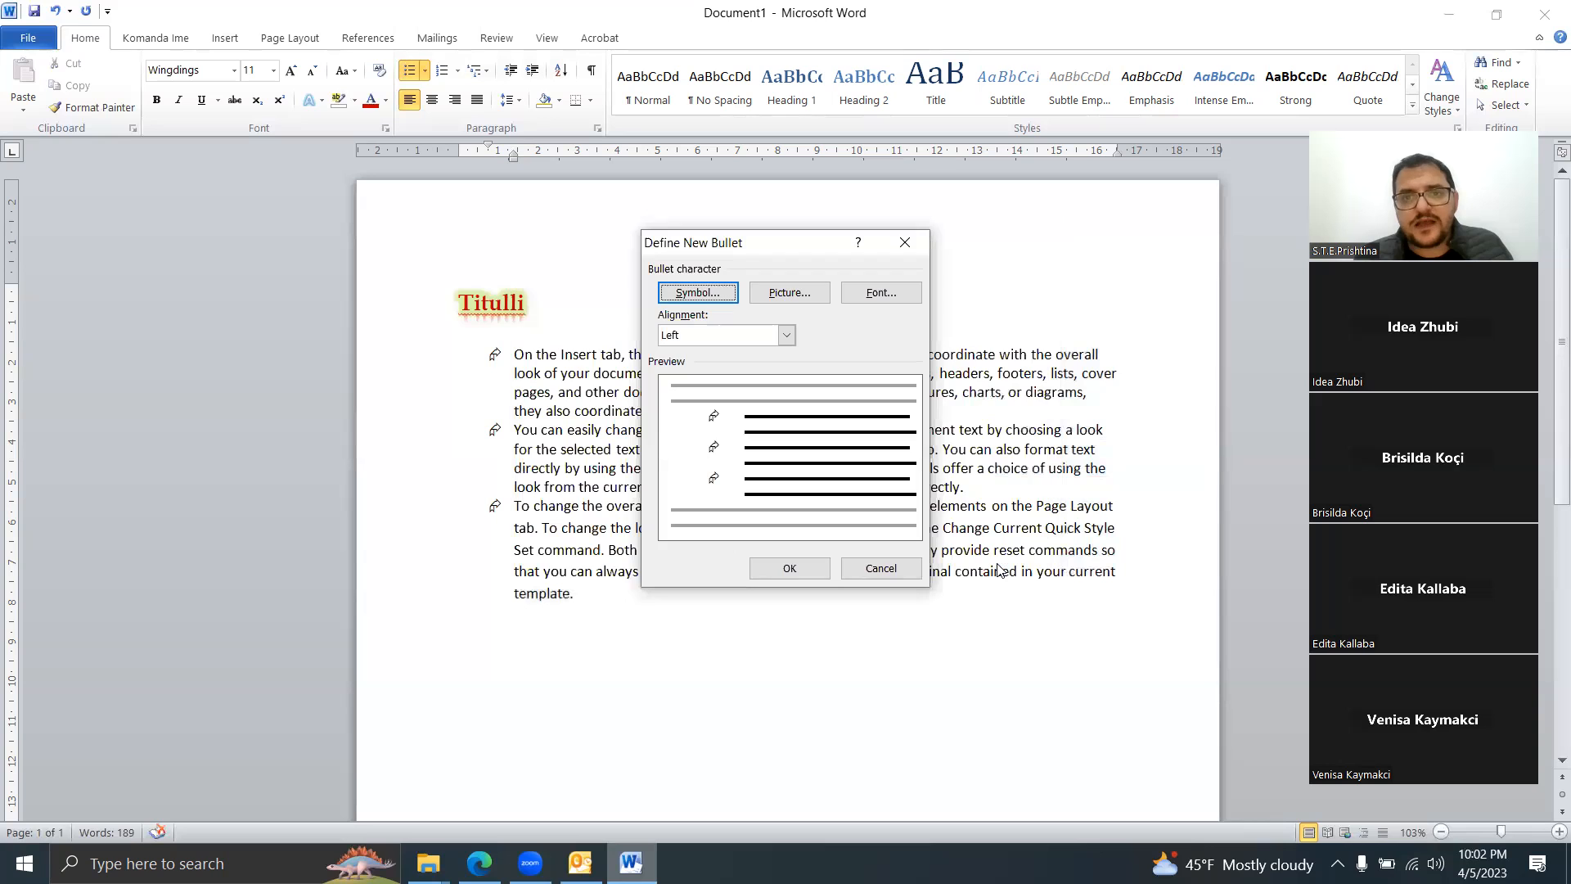
{"action": "left_click", "coordinate": [879, 295]}
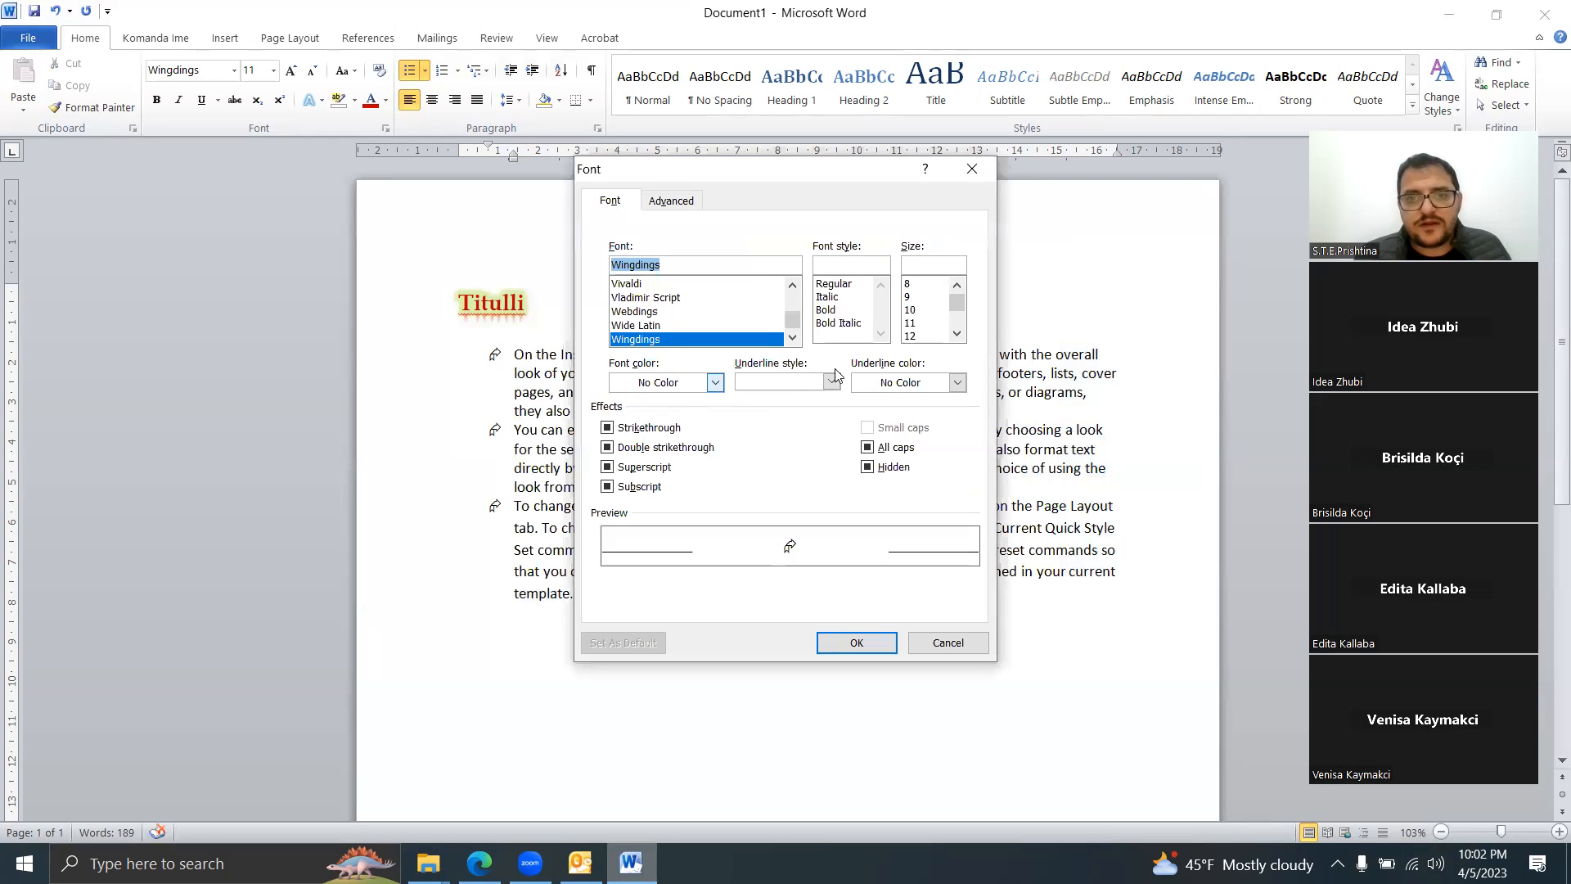
{"action": "left_click", "coordinate": [955, 383]}
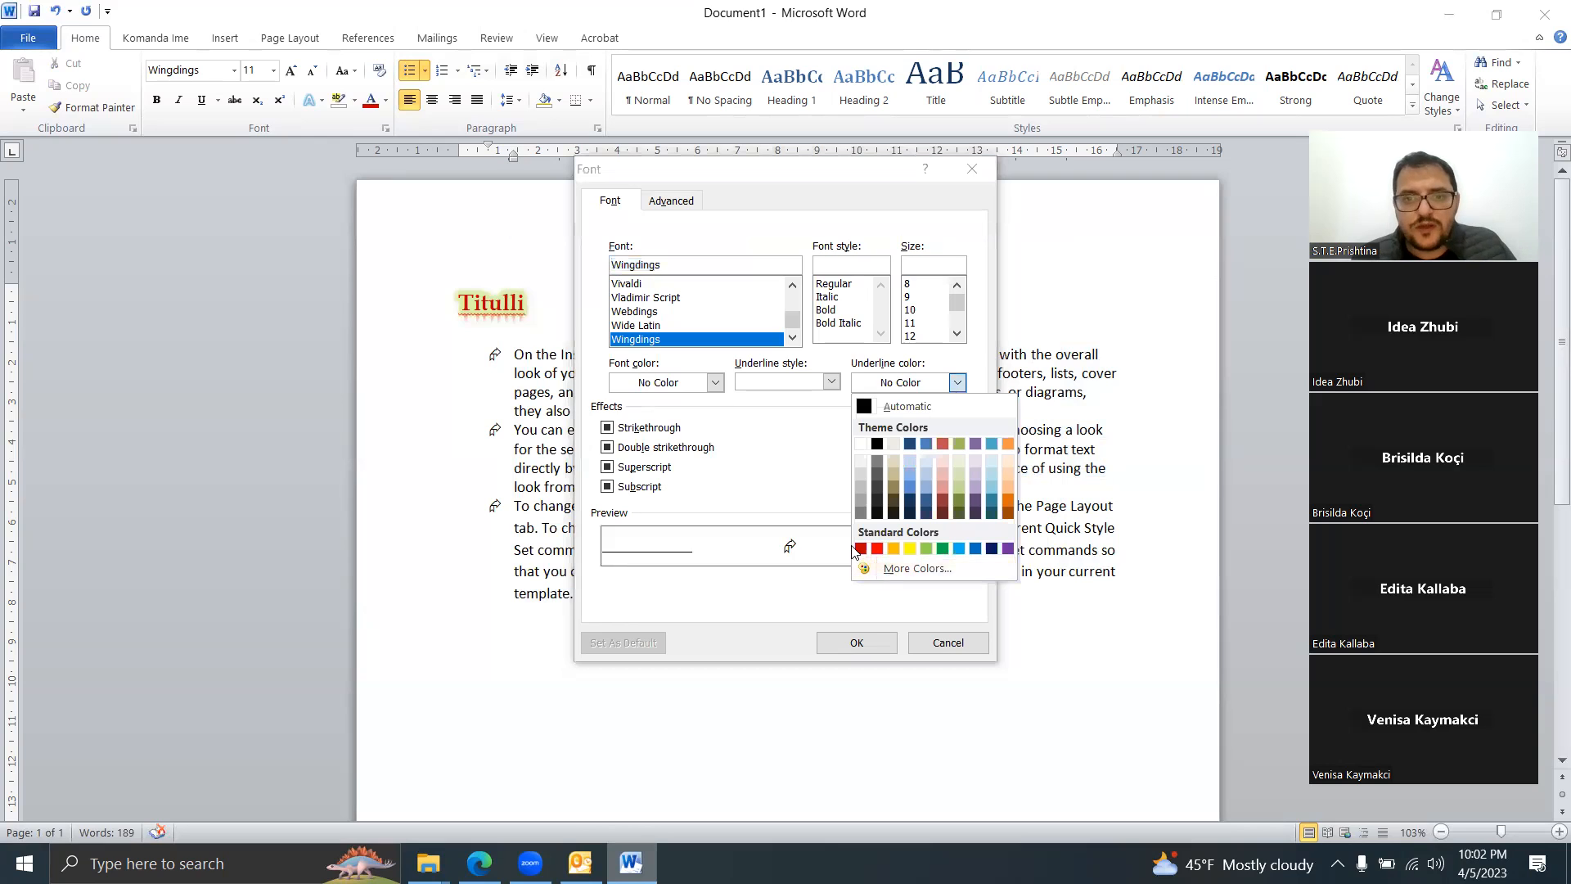
{"action": "left_click", "coordinate": [878, 548]}
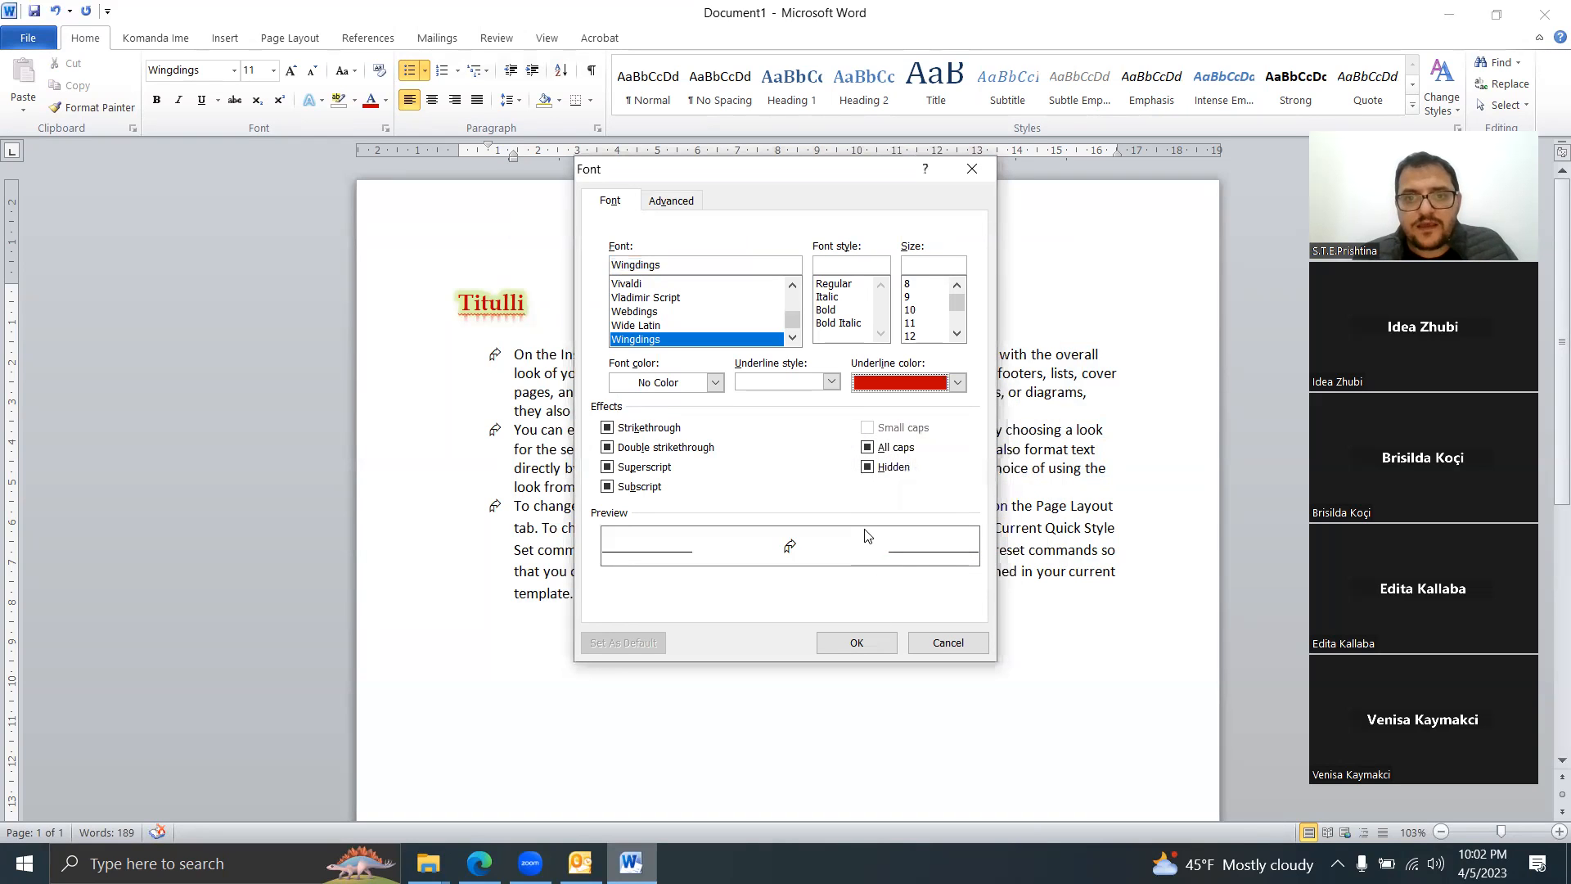
{"action": "left_click", "coordinate": [858, 643]}
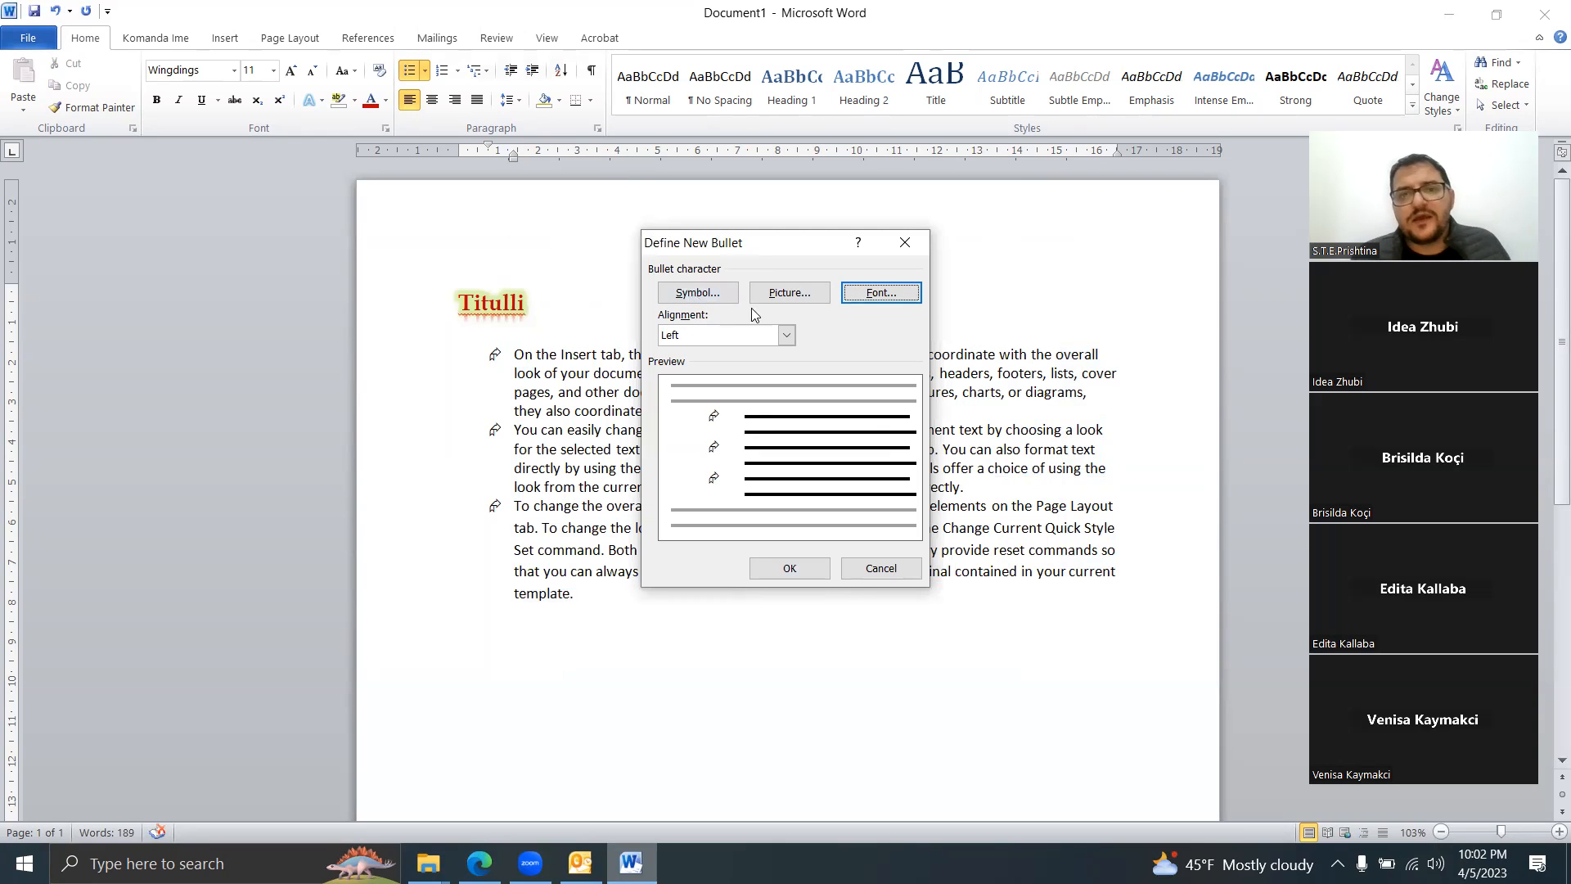
{"action": "left_click", "coordinate": [718, 303]}
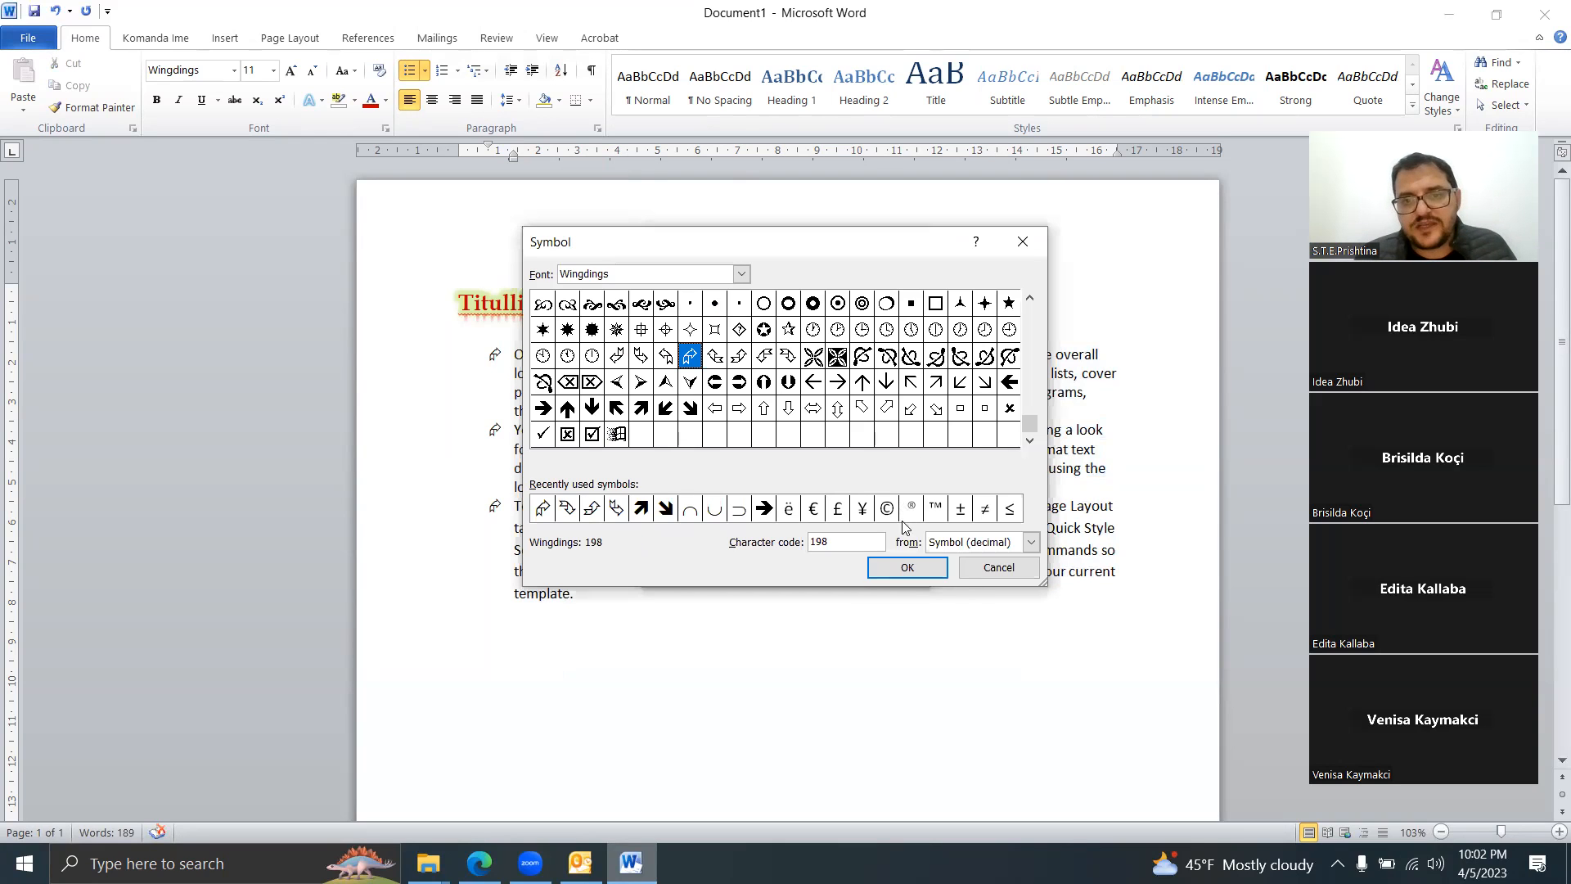
{"action": "left_click", "coordinate": [982, 575]}
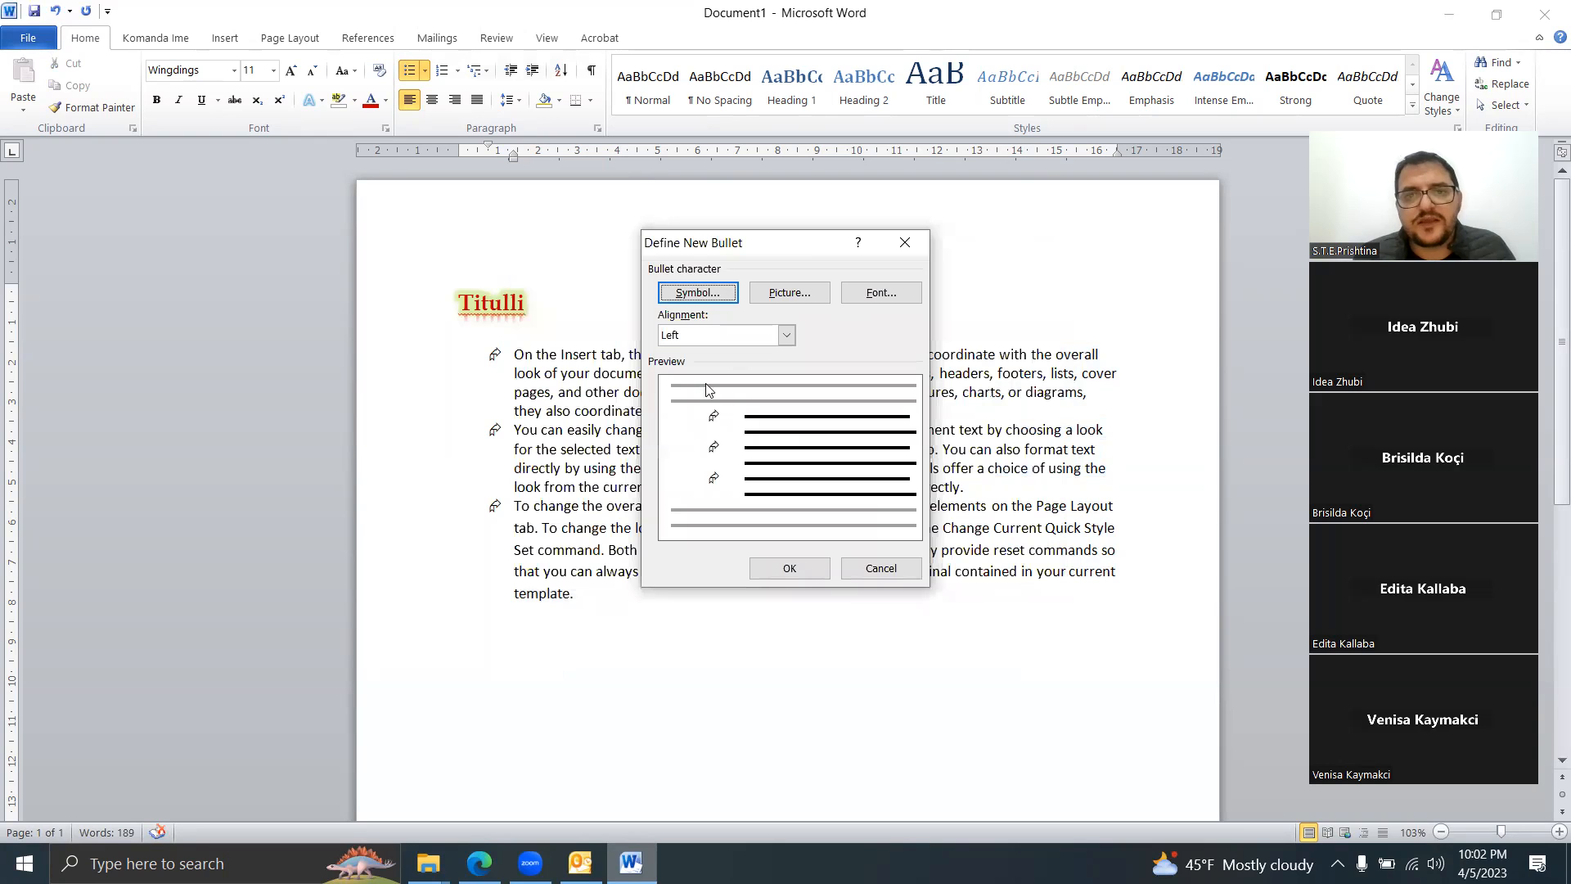
{"action": "left_click", "coordinate": [872, 575]}
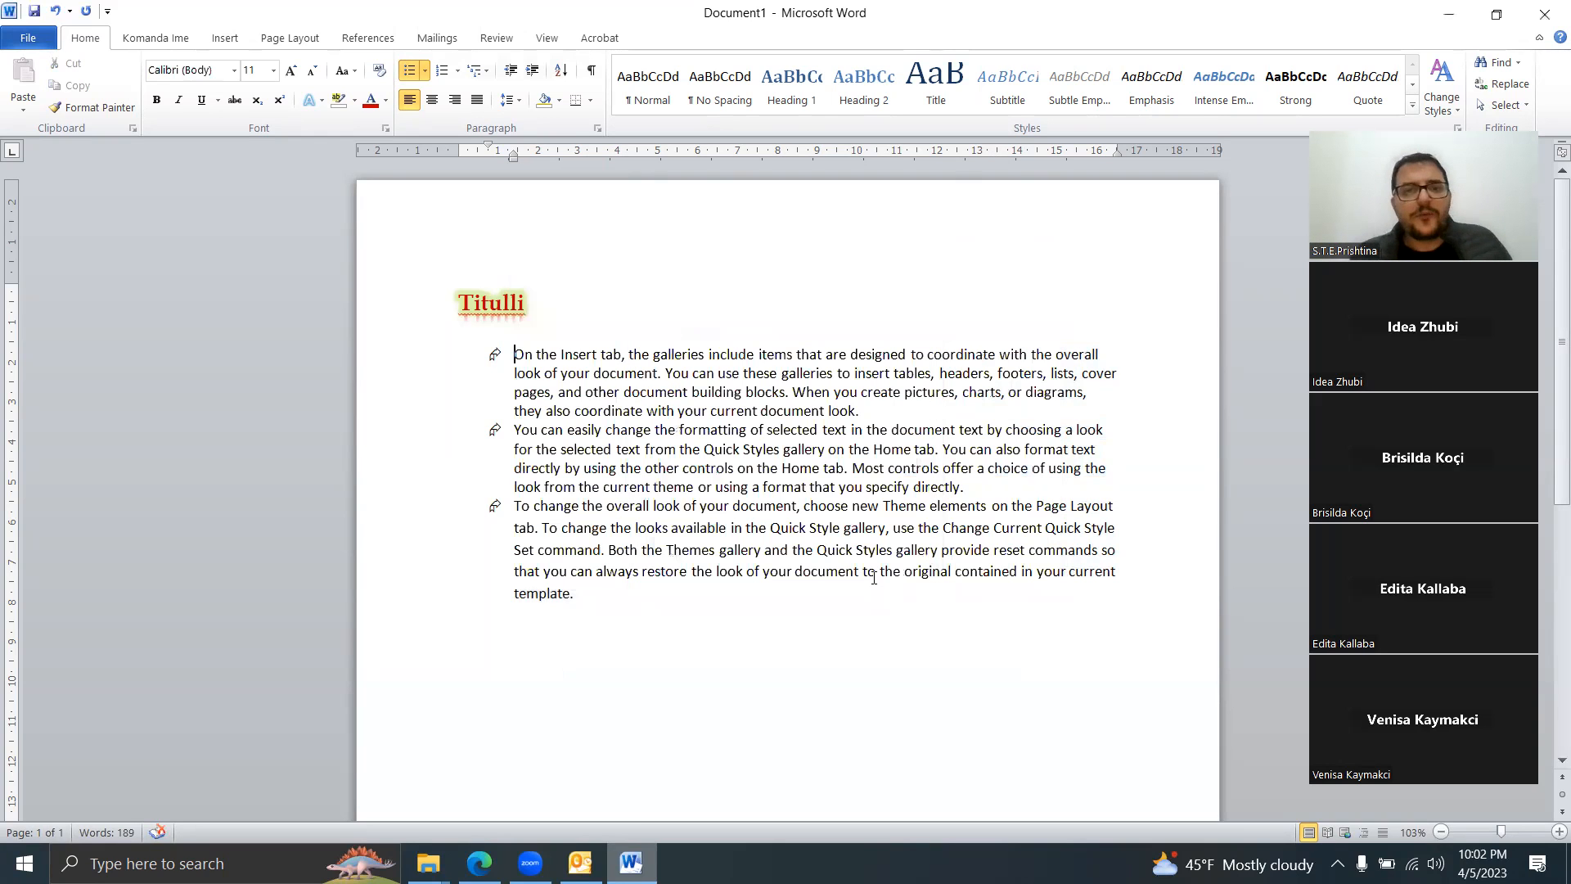
Step: Number the three list items using a new I, II, III Roman number format
{"action": "left_click_drag", "start_coordinate": [598, 620], "coordinate": [477, 360]}
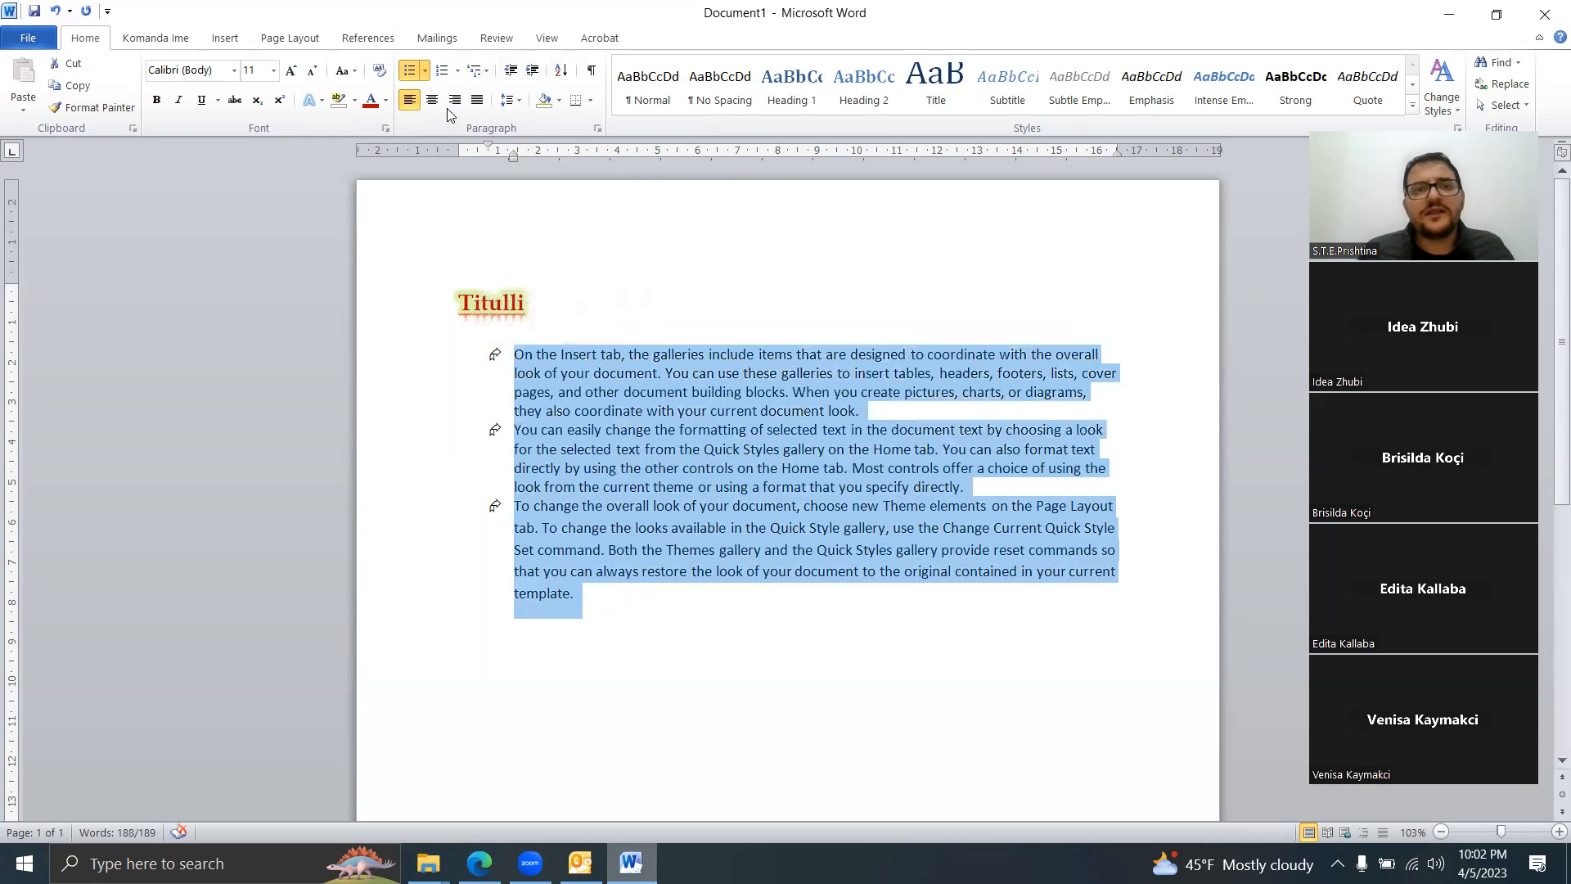
{"action": "left_click", "coordinate": [441, 71]}
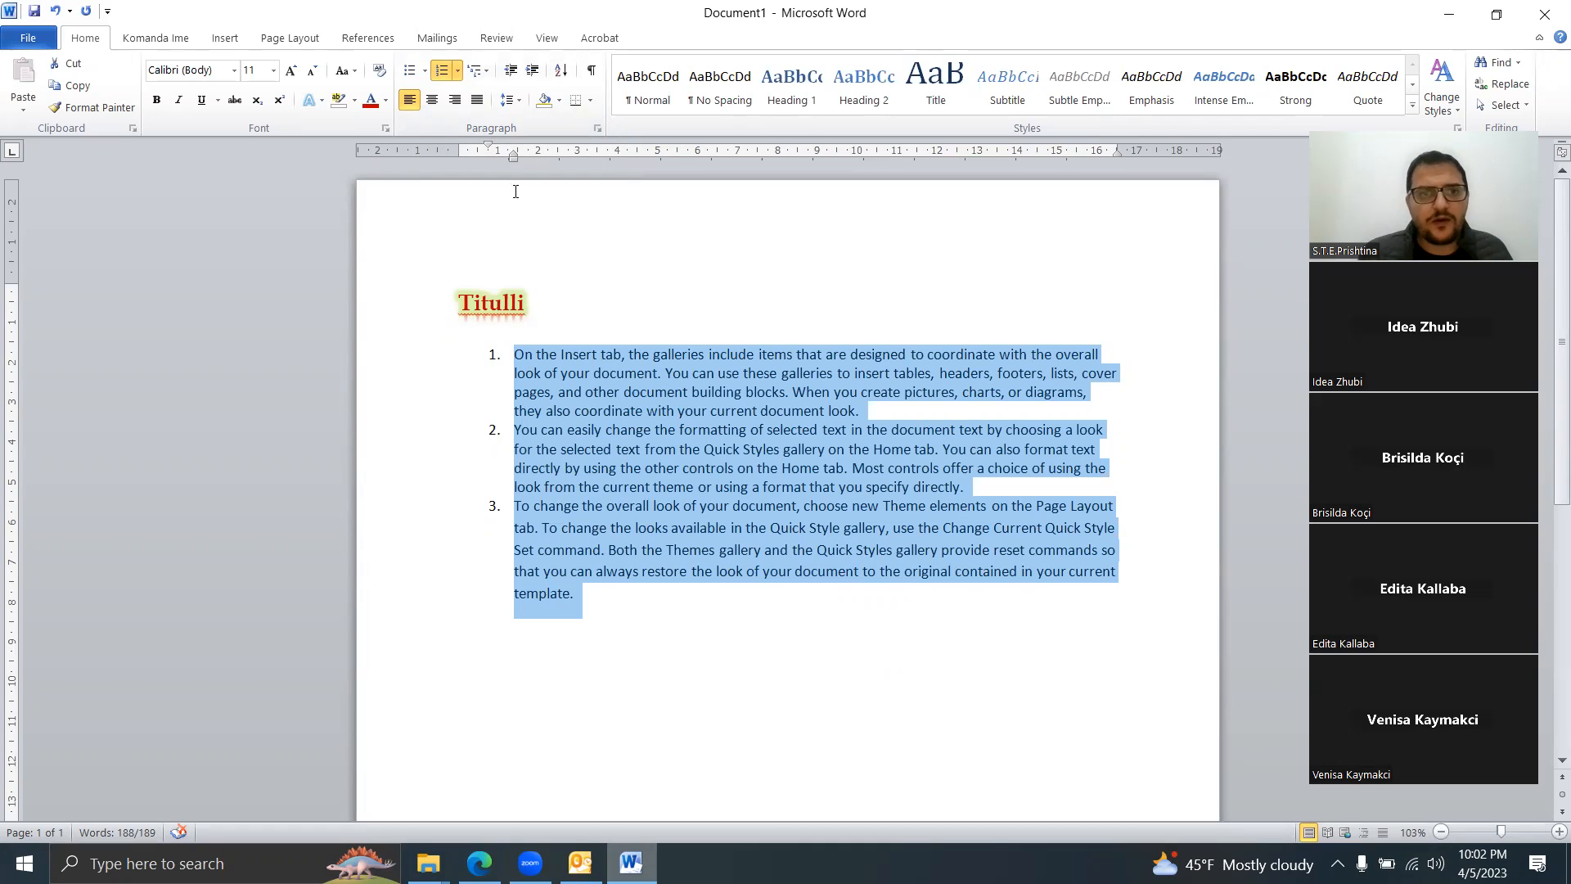
{"action": "left_click", "coordinate": [458, 72]}
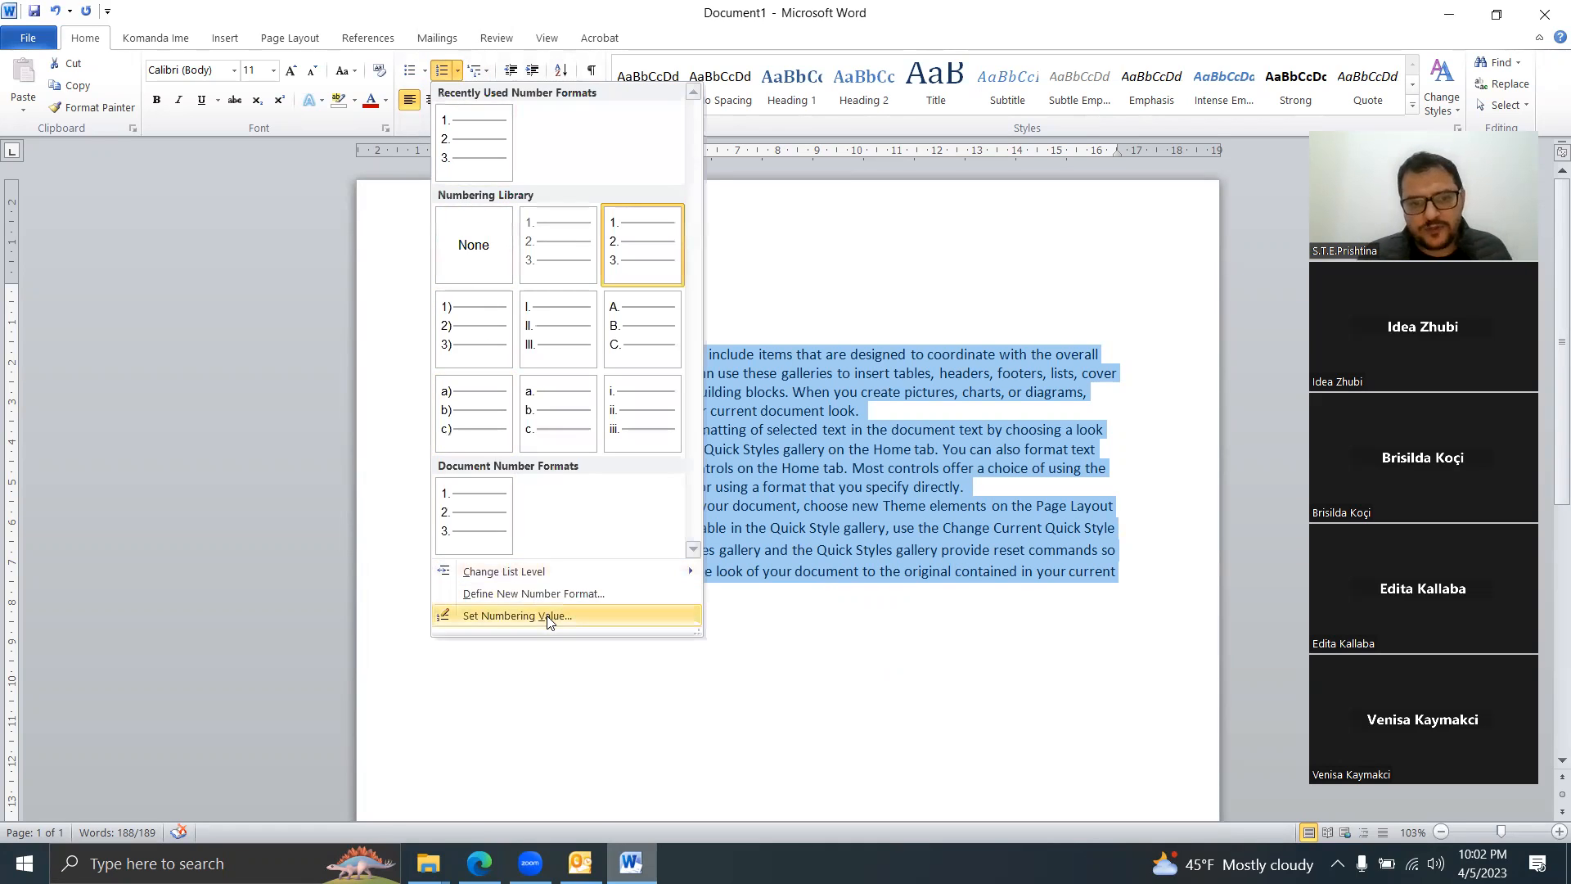
{"action": "left_click", "coordinate": [549, 595]}
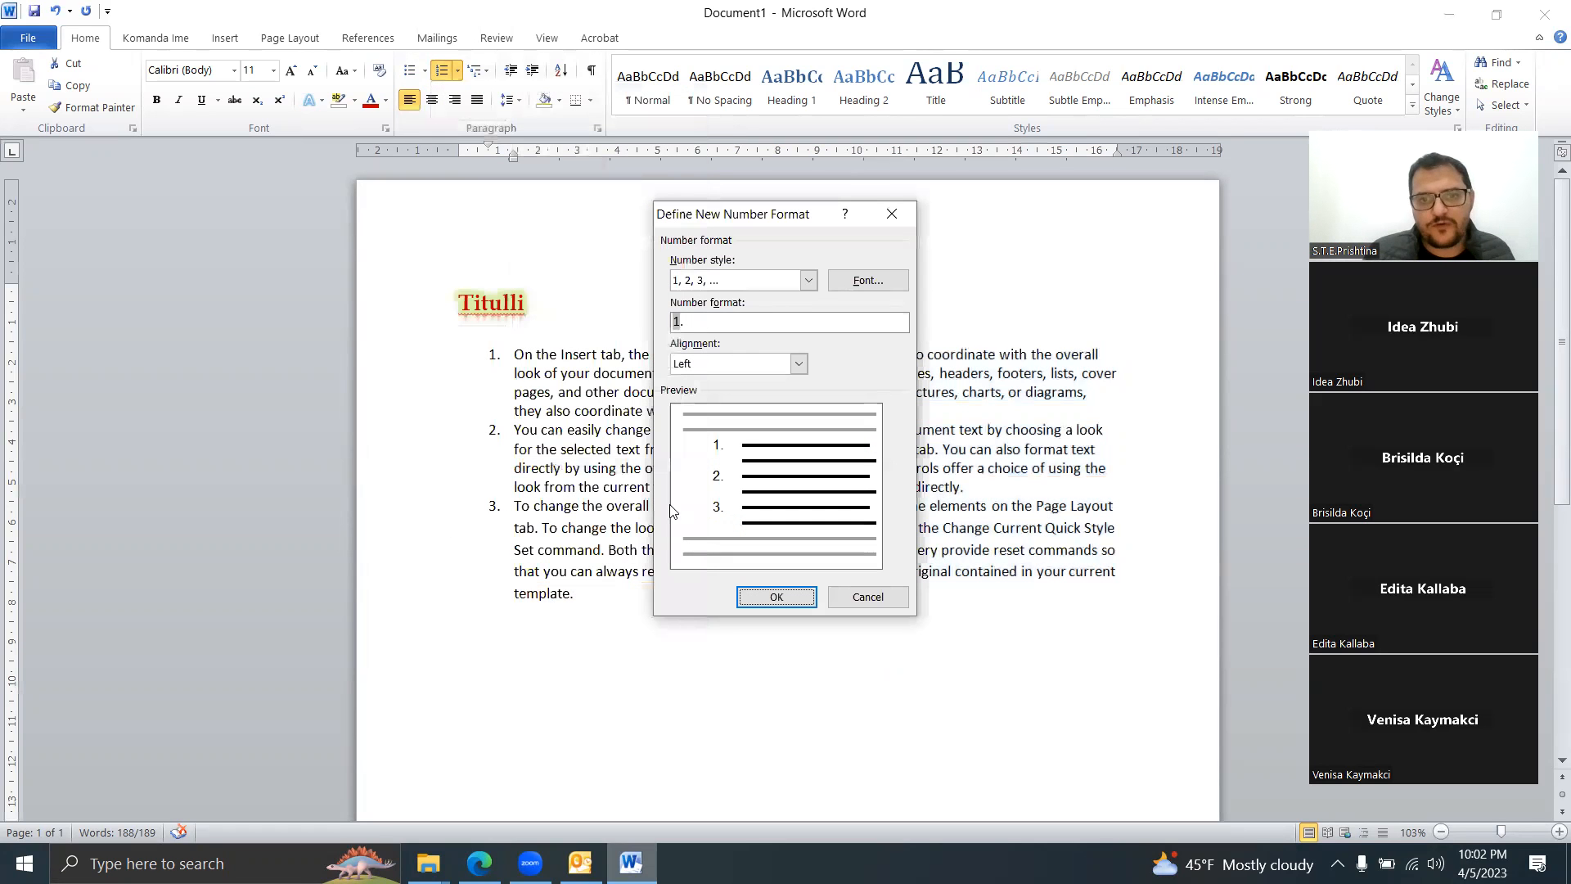
{"action": "left_click", "coordinate": [807, 280]}
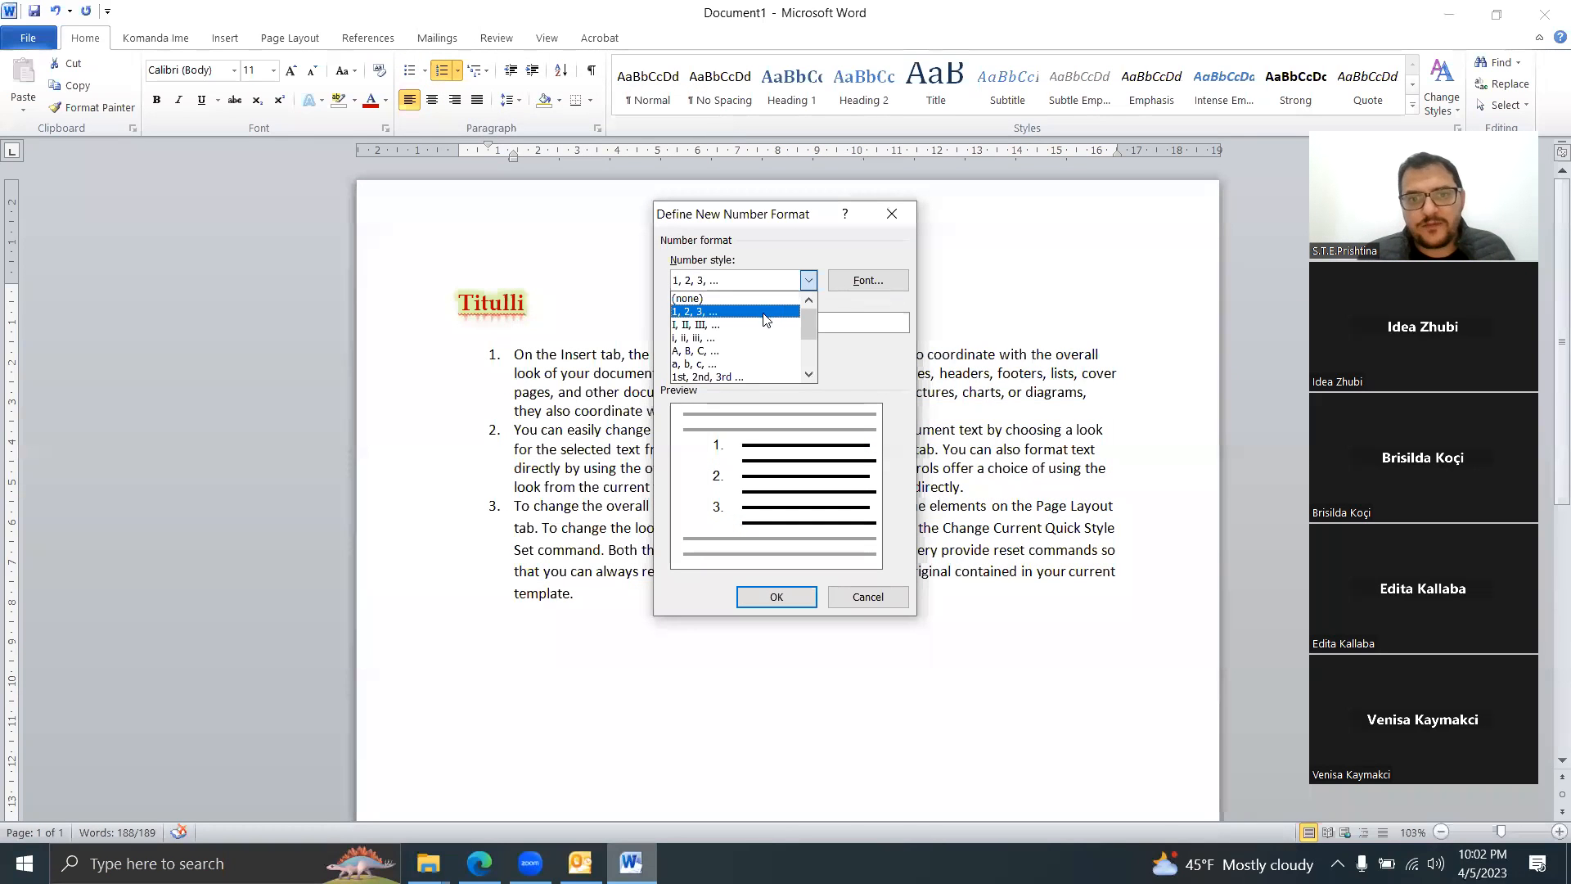
{"action": "left_click", "coordinate": [709, 325]}
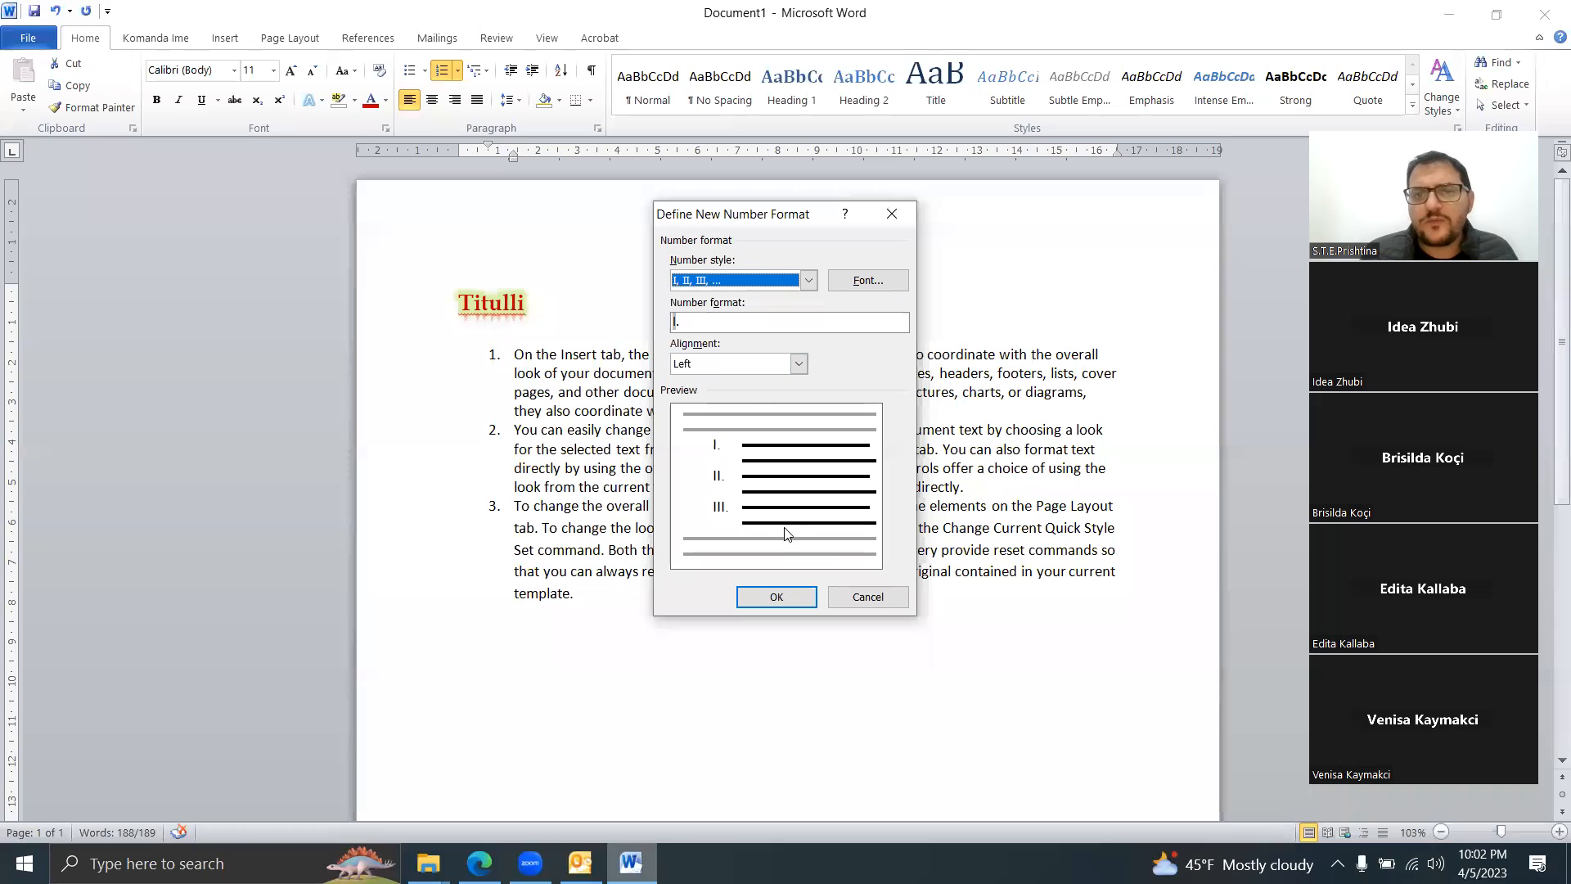
{"action": "left_click", "coordinate": [778, 598]}
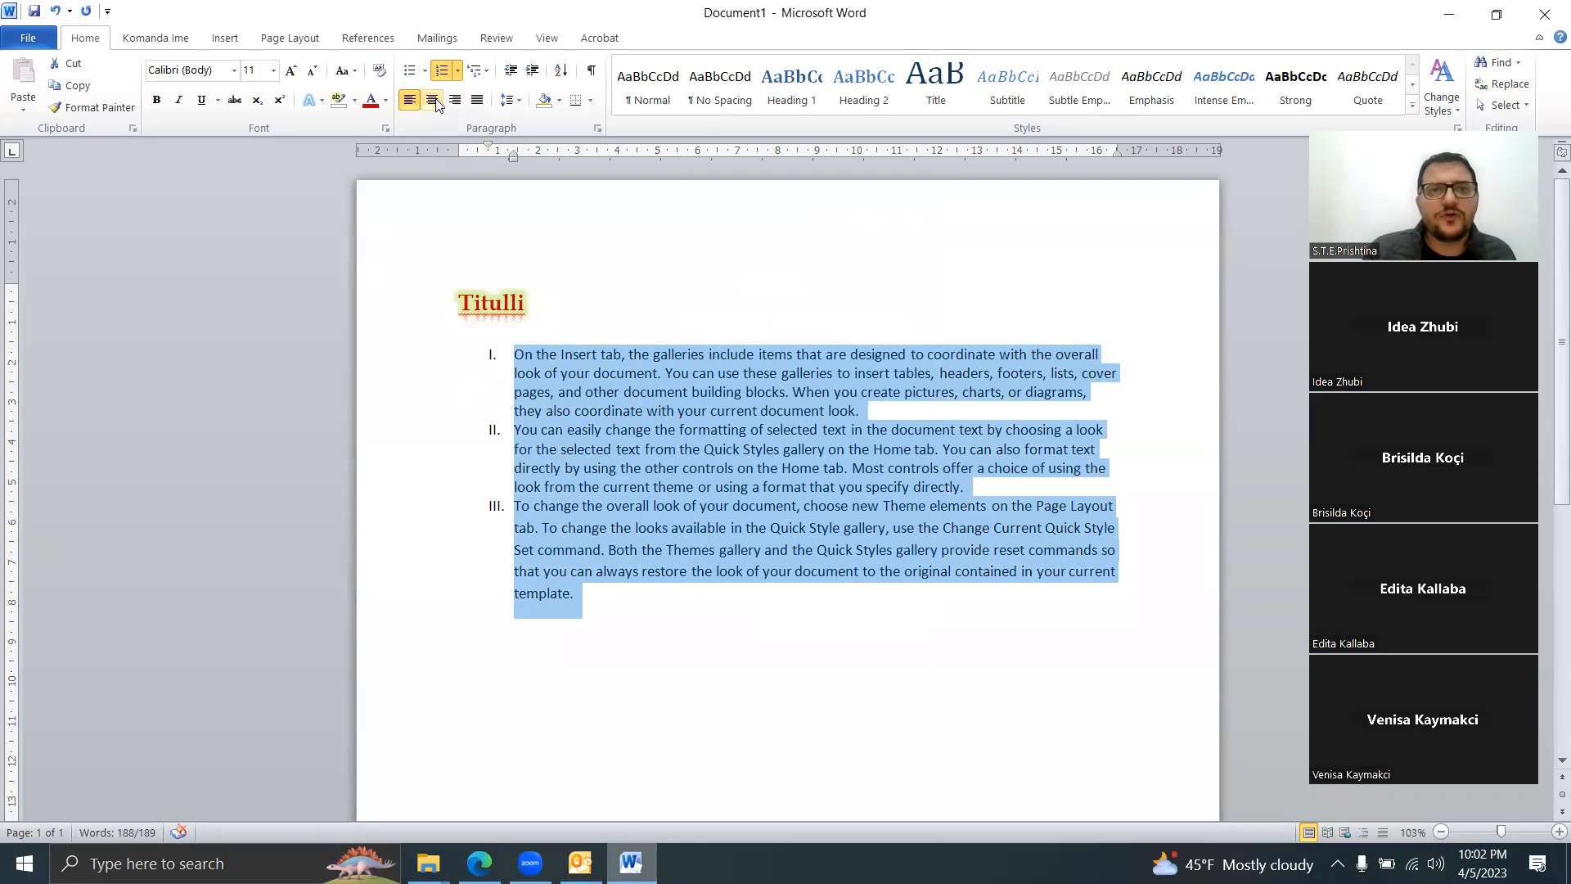
Step: Set the numbering value so the list starts at IV
{"action": "left_click", "coordinate": [457, 72]}
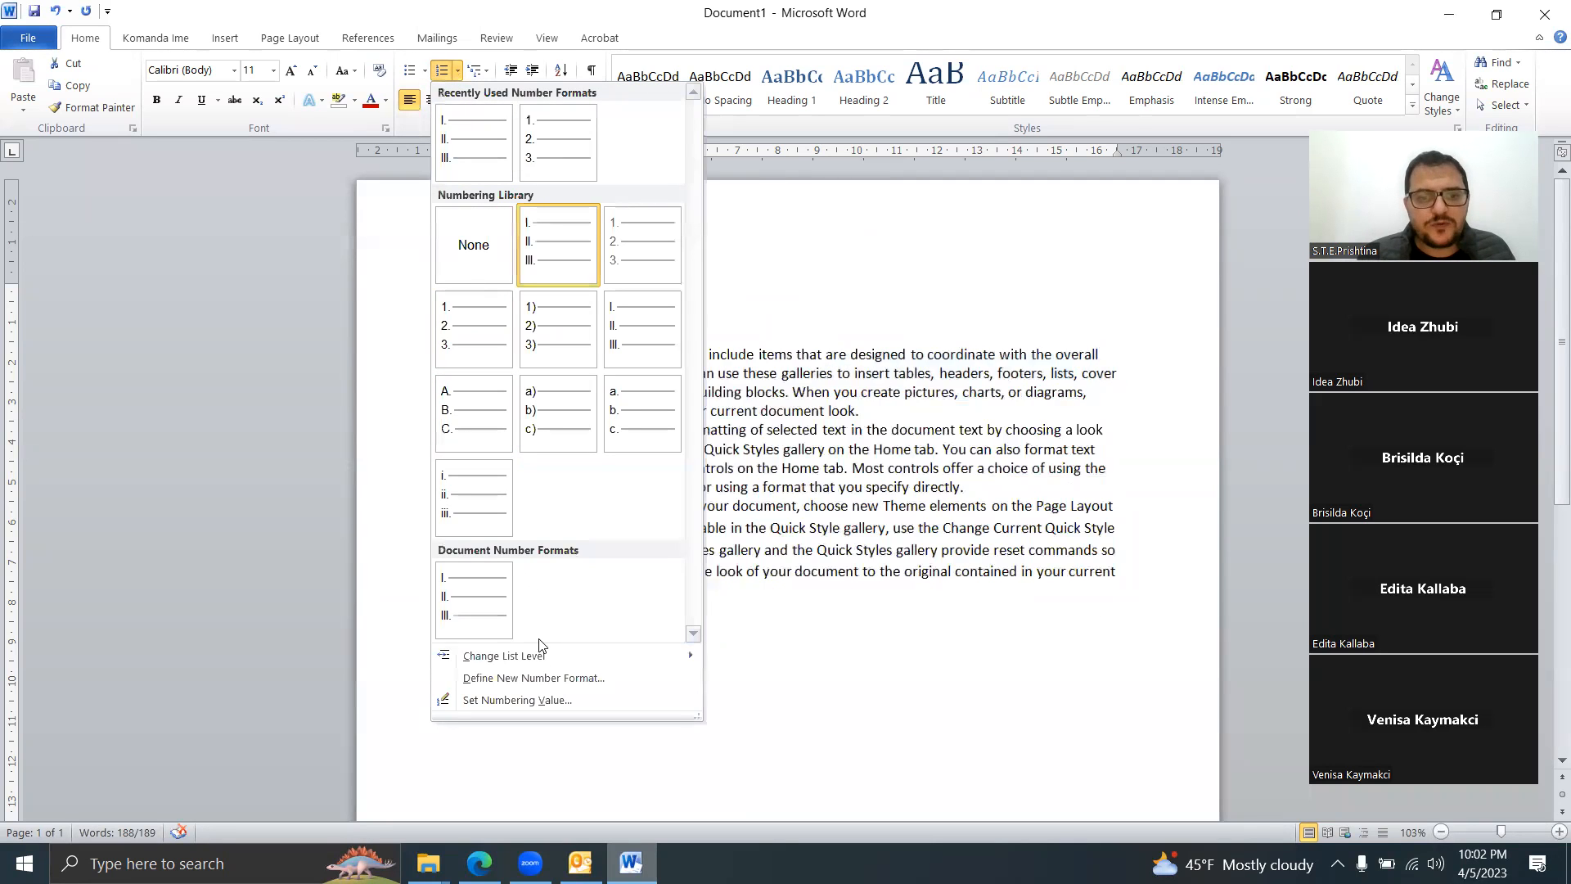
{"action": "left_click", "coordinate": [543, 699]}
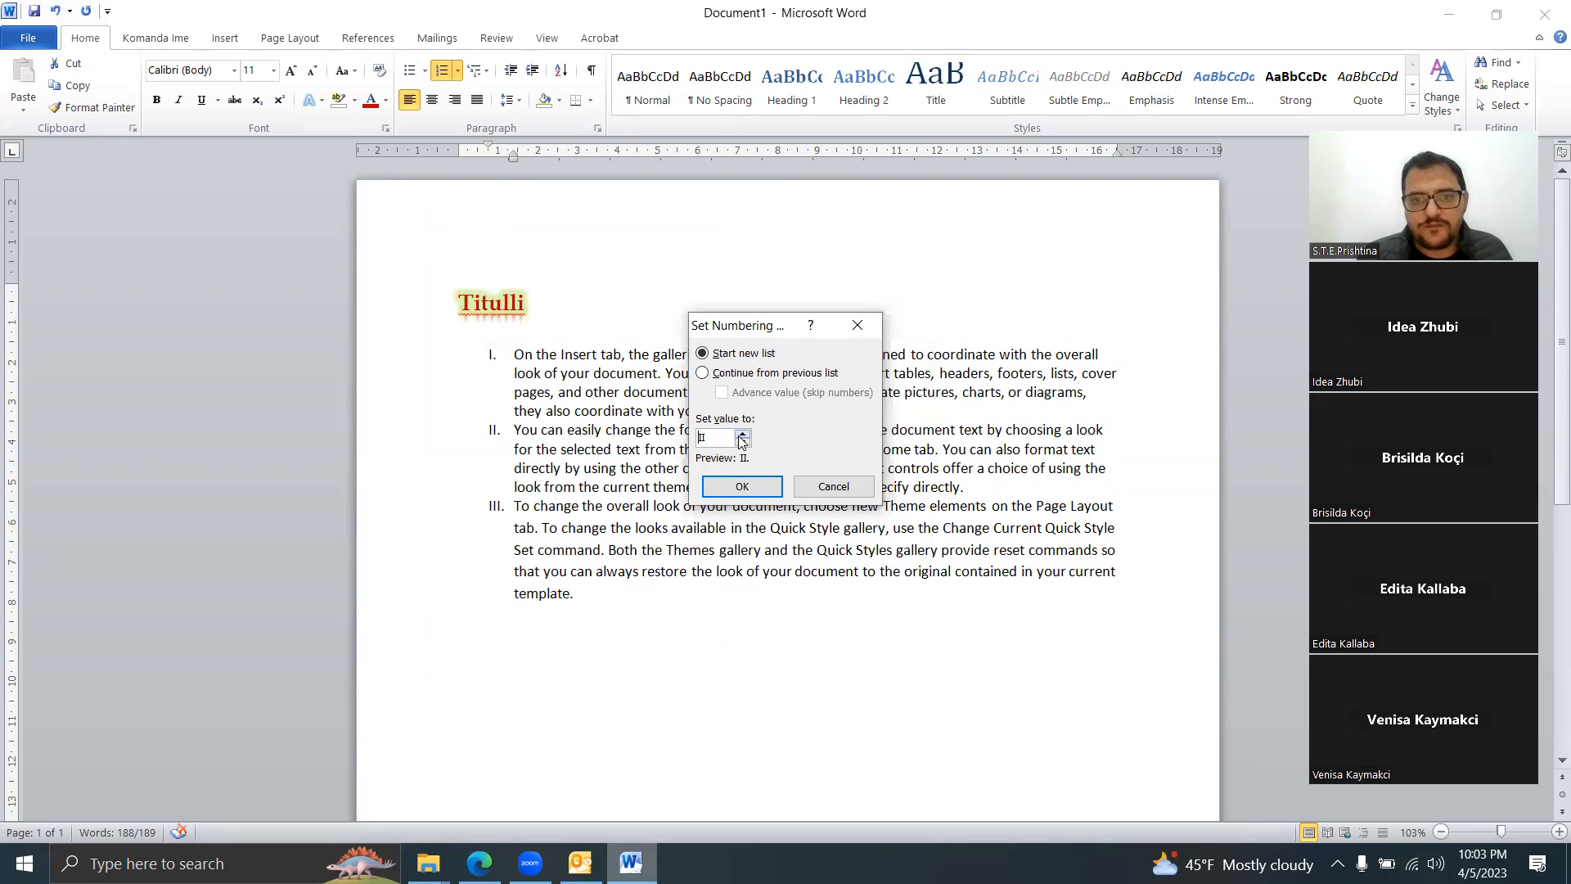
{"action": "left_click", "coordinate": [742, 436]}
{"action": "left_click", "coordinate": [742, 435]}
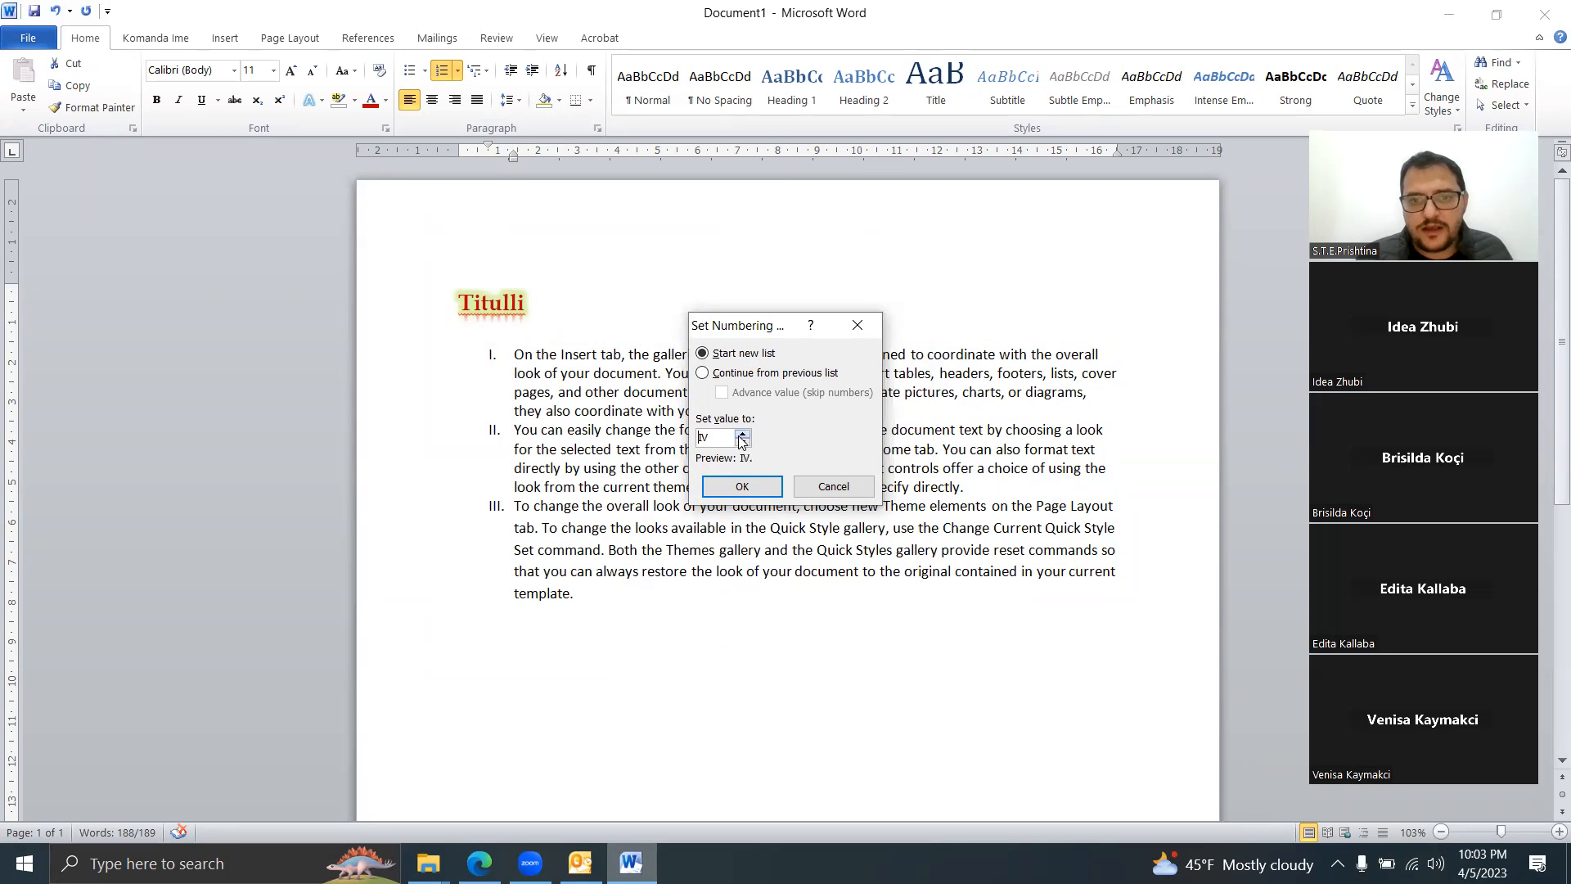
{"action": "left_click", "coordinate": [742, 487]}
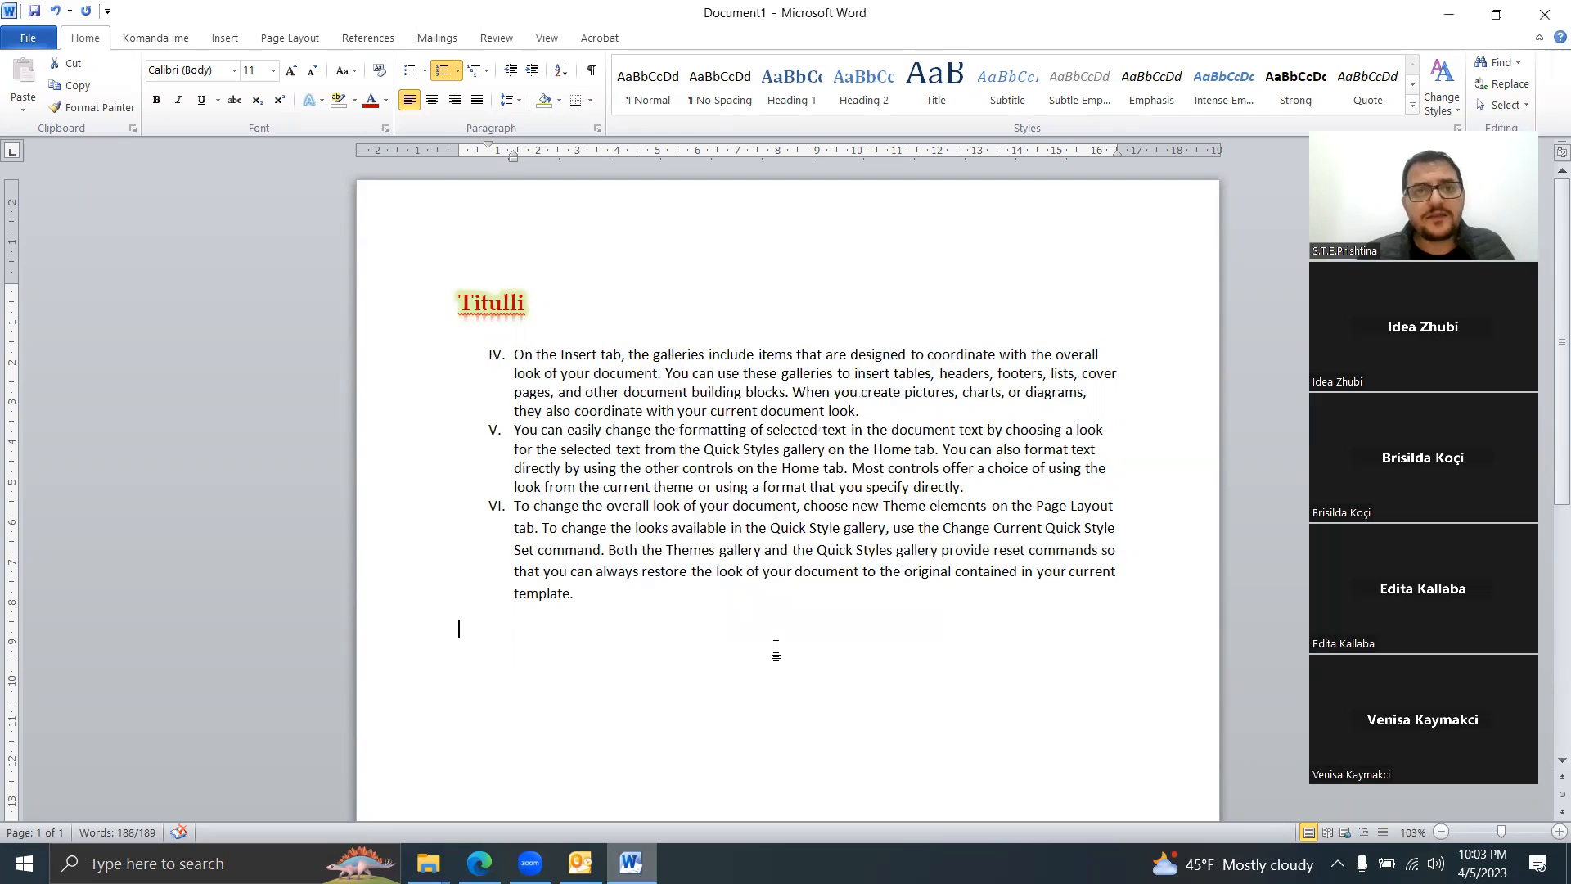
{"action": "left_click", "coordinate": [776, 649]}
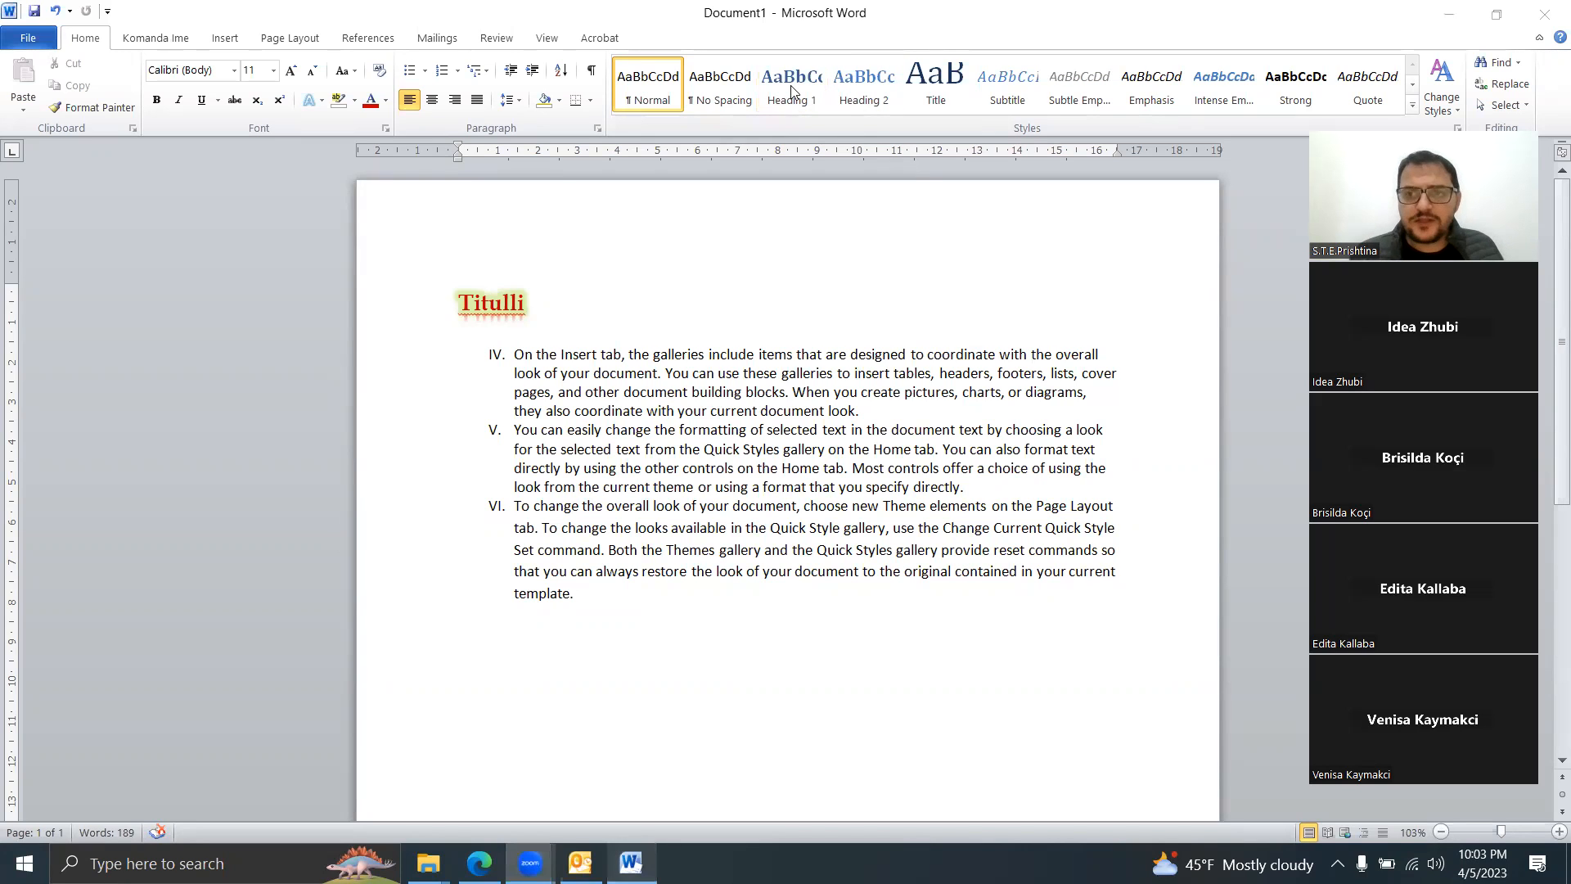
Step: Increase the Roman-numbered list's indent three times from item IV, then undo two steps
{"action": "left_click", "coordinate": [1264, 224]}
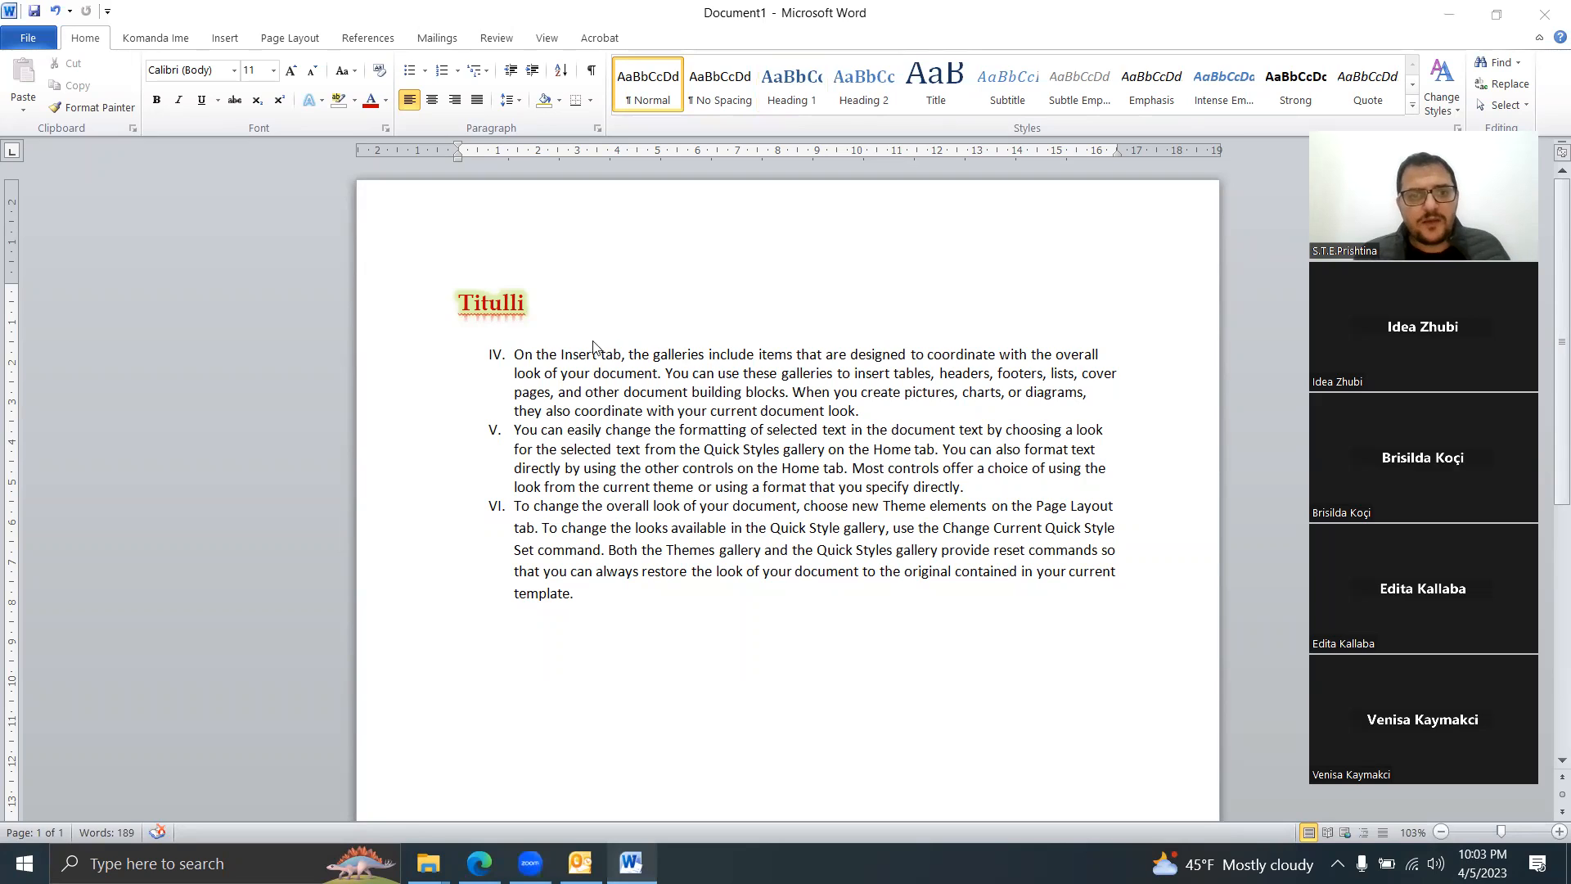
{"action": "left_click", "coordinate": [514, 354]}
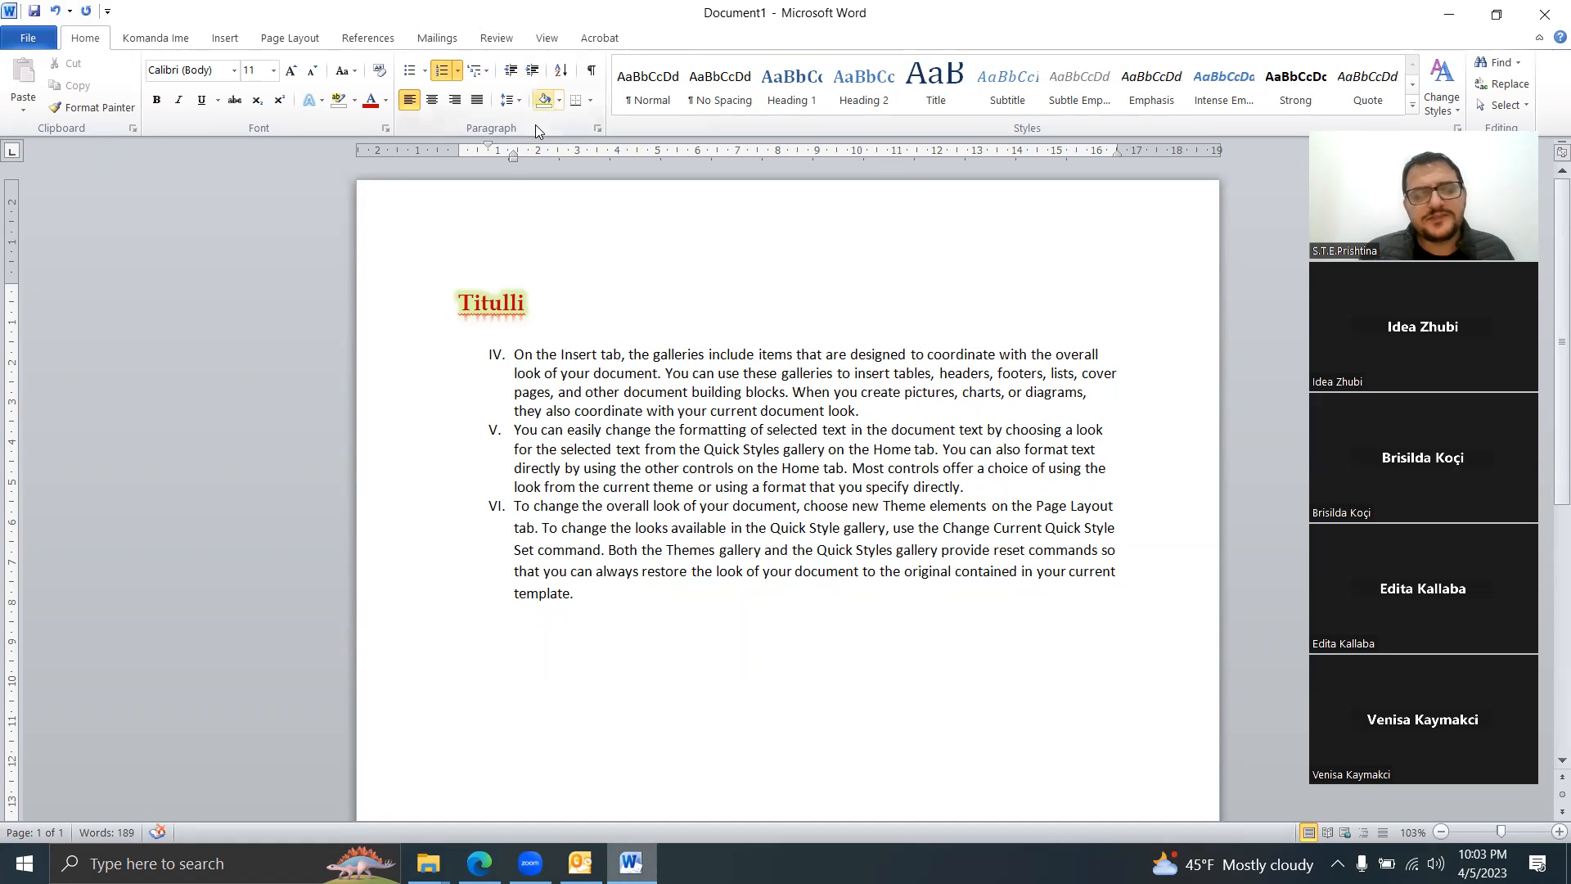
{"action": "left_click", "coordinate": [541, 73]}
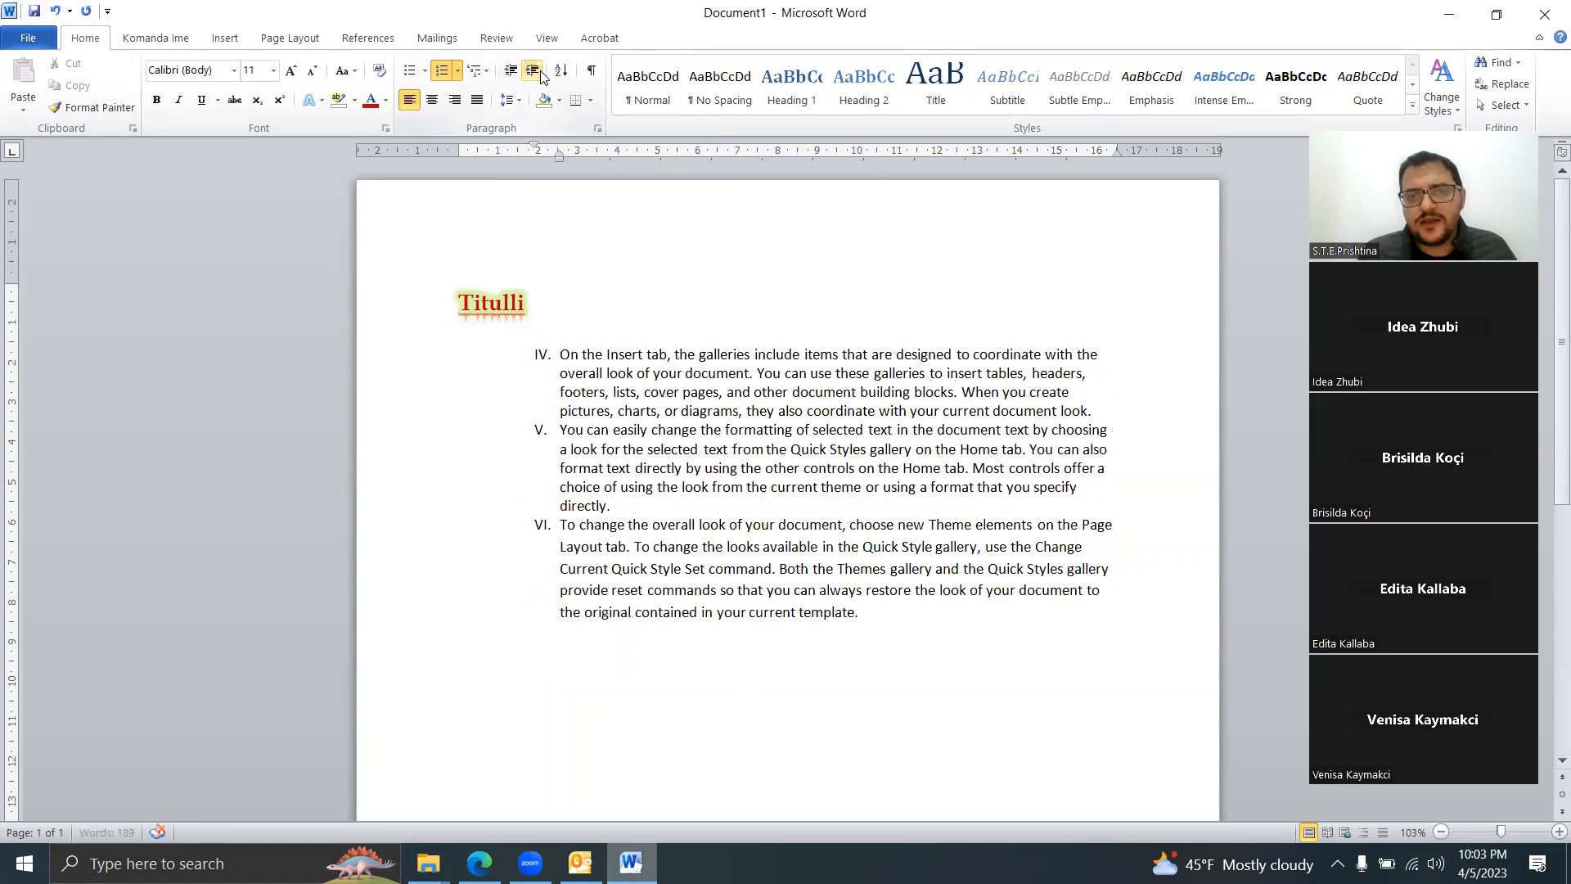
{"action": "left_click", "coordinate": [541, 73]}
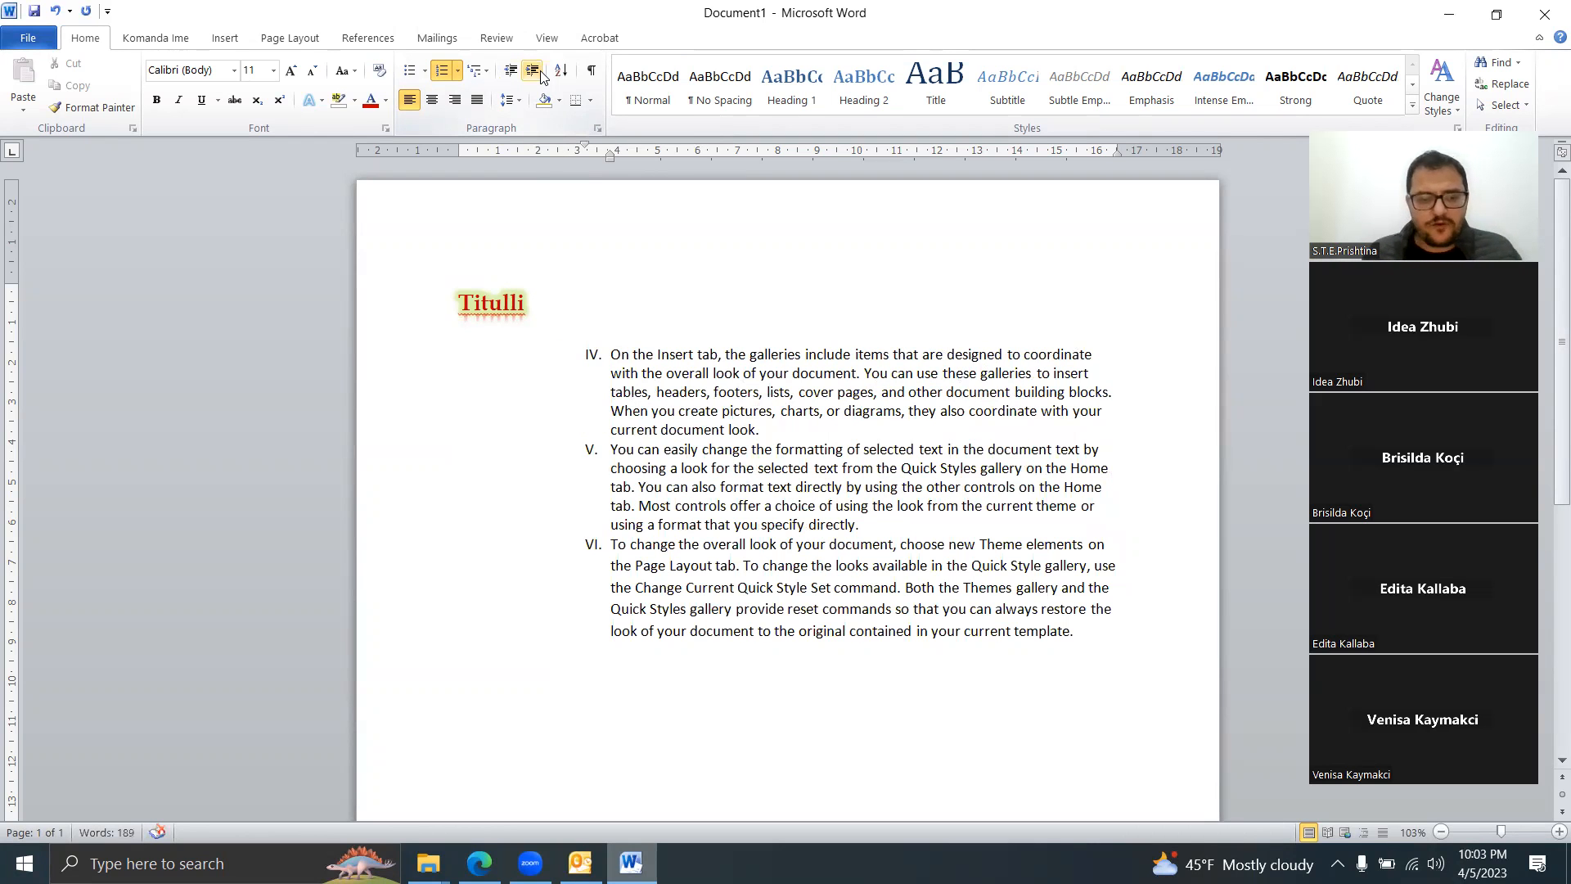
{"action": "left_click", "coordinate": [541, 74]}
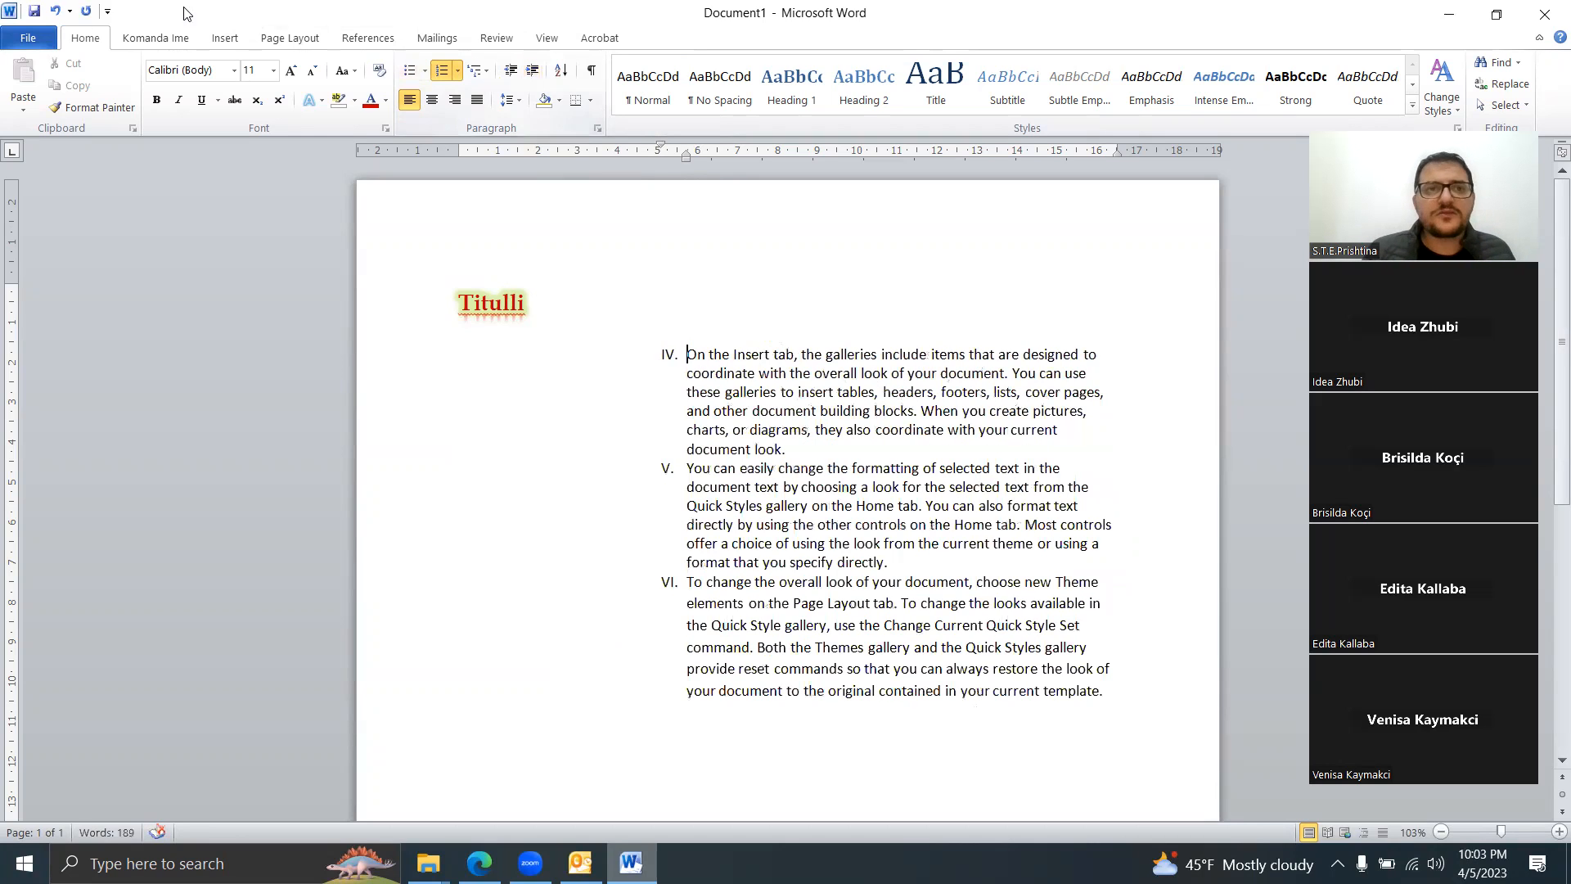
{"action": "left_click", "coordinate": [56, 12]}
{"action": "left_click", "coordinate": [56, 12]}
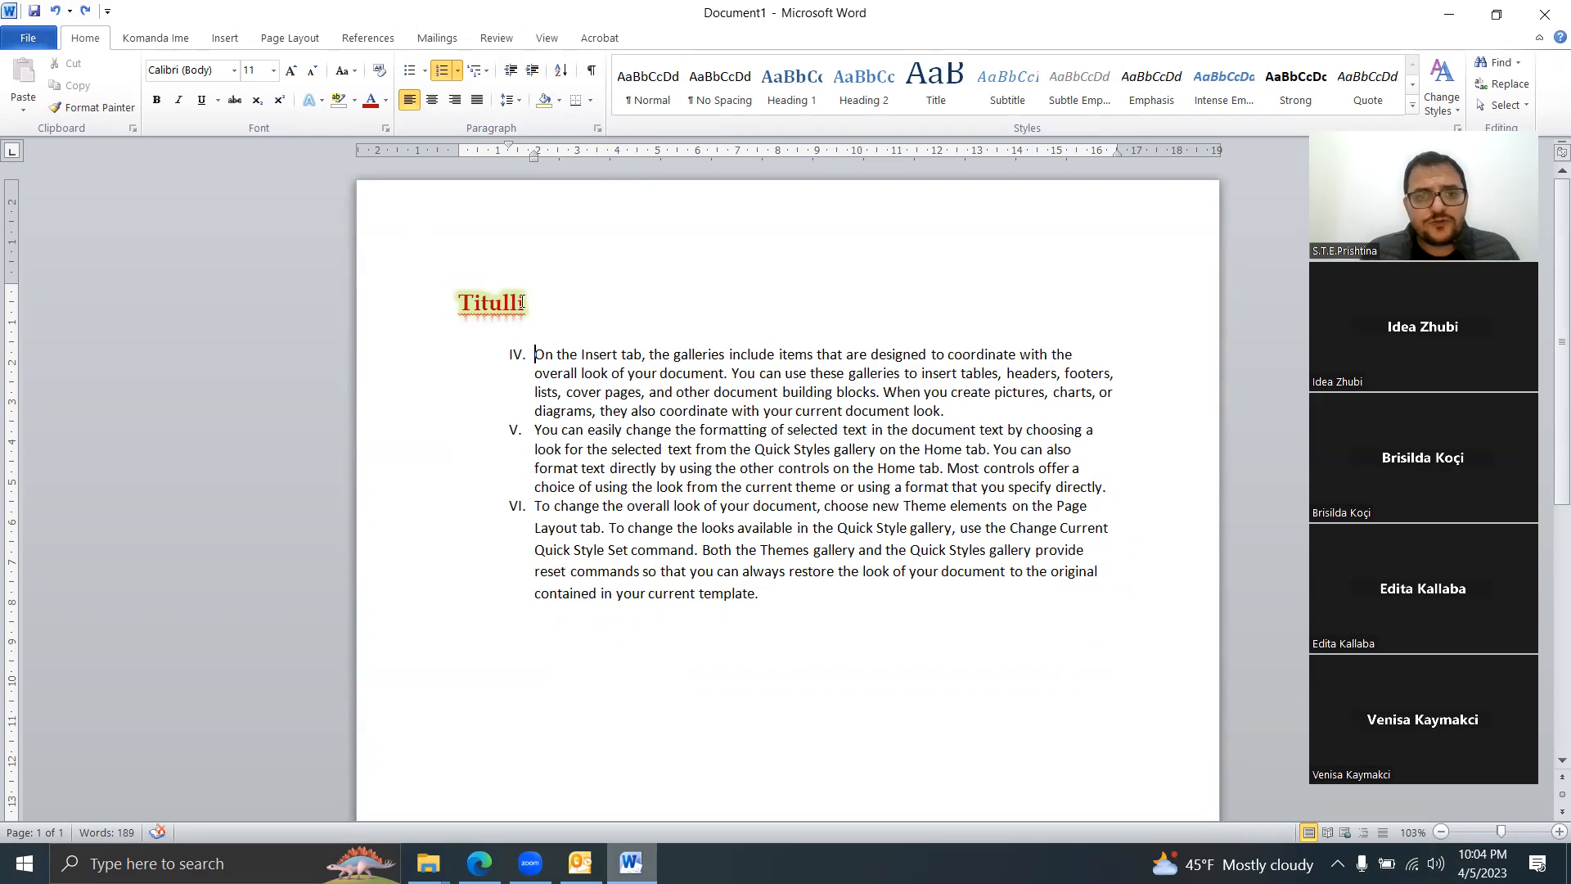
Step: Apply the Heading 1 style to the Titulli title
{"action": "left_click_drag", "start_coordinate": [523, 302], "coordinate": [429, 301]}
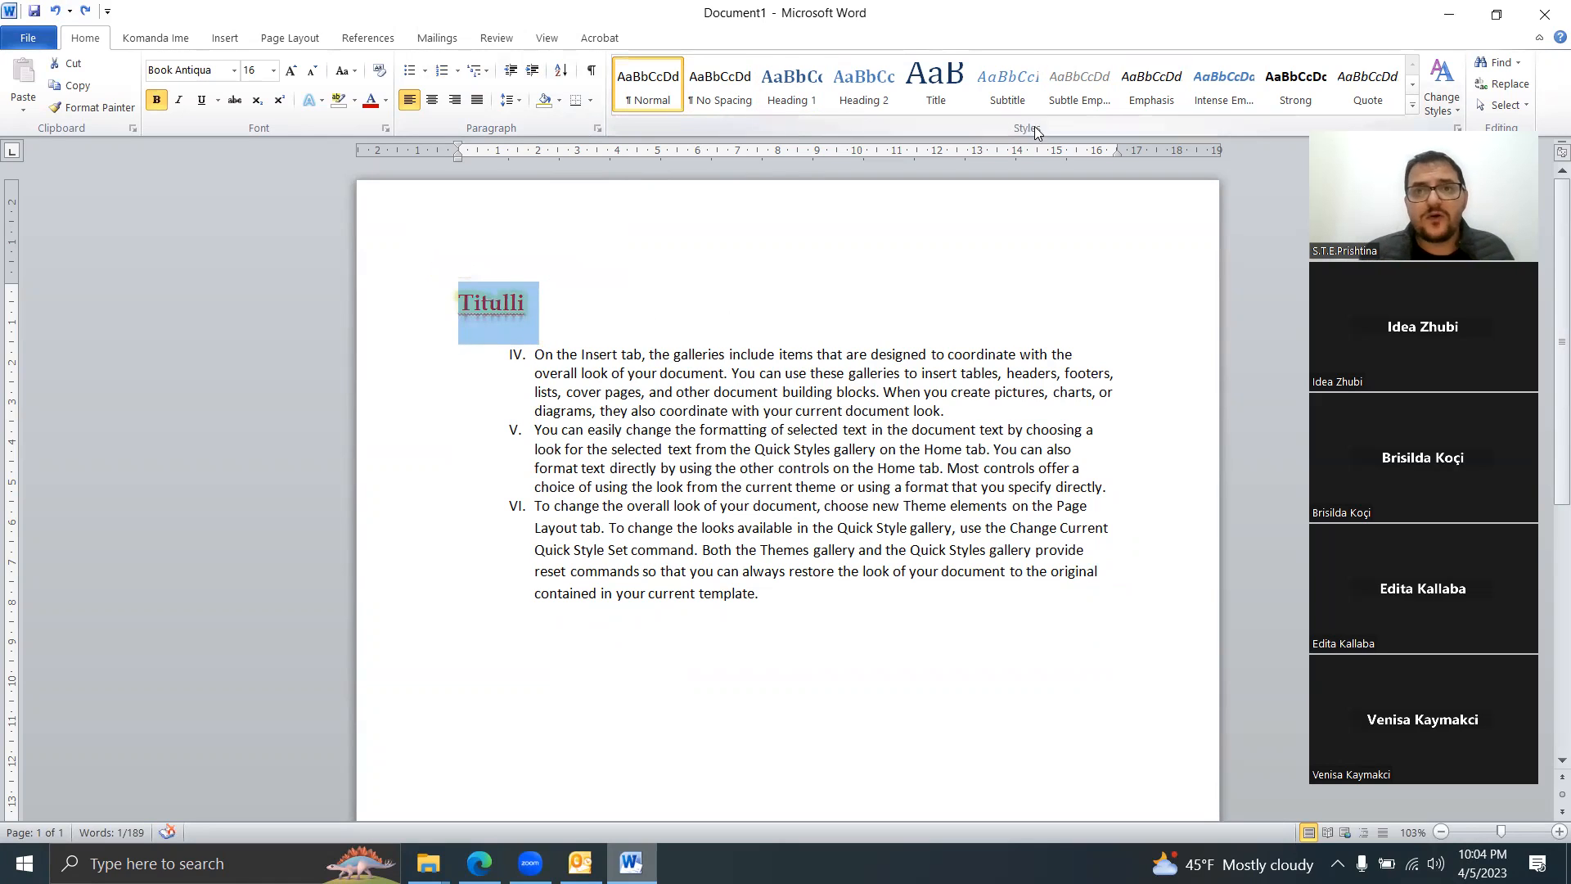
{"action": "left_click", "coordinate": [790, 82]}
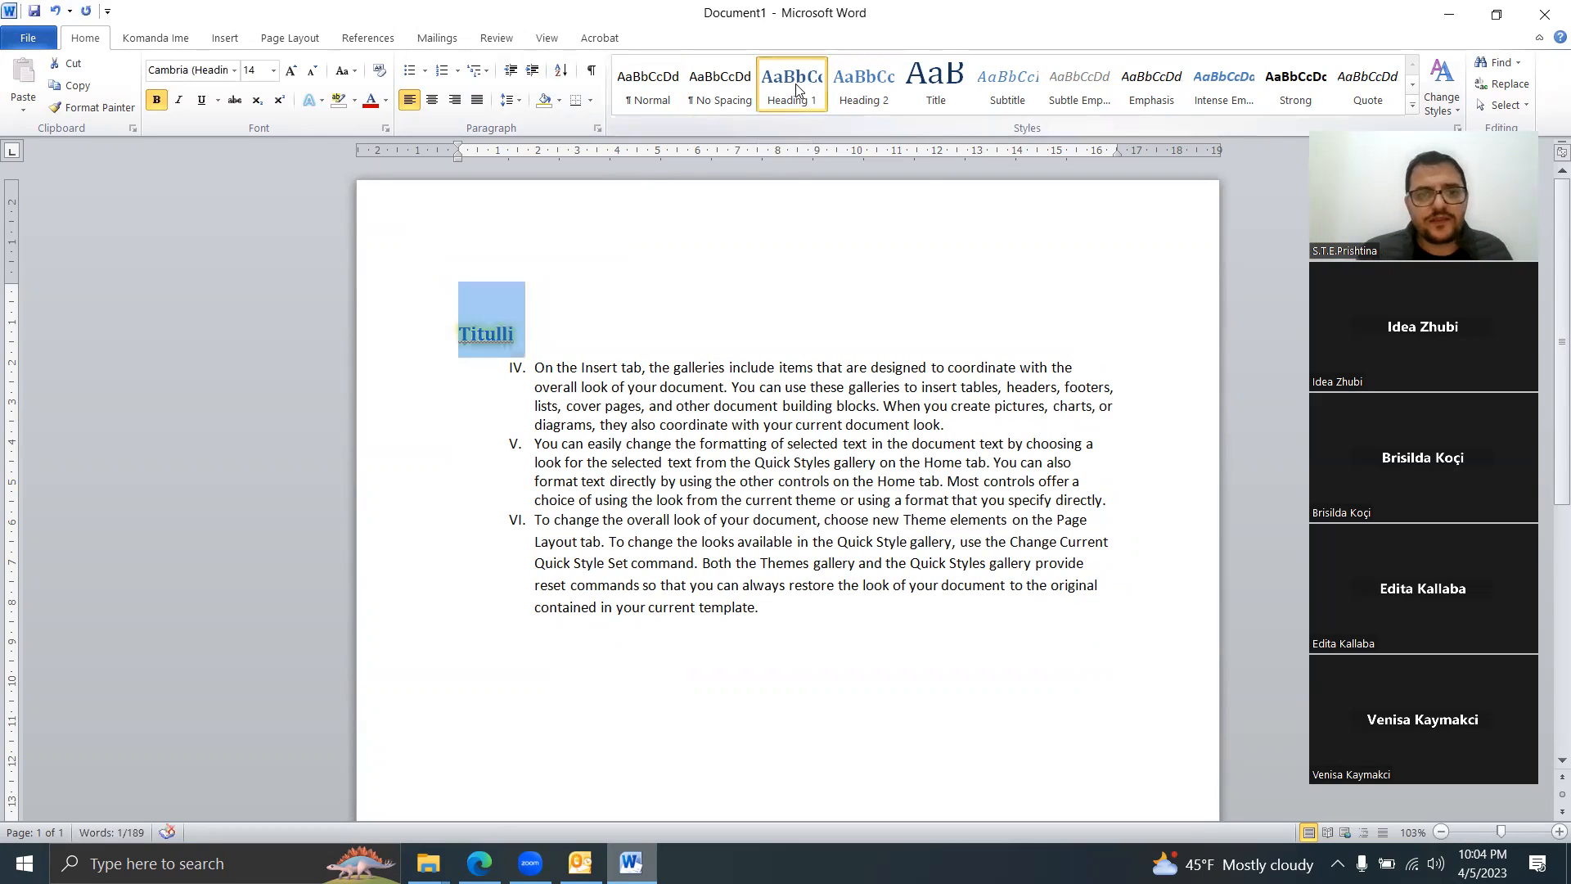
{"action": "left_click", "coordinate": [621, 405]}
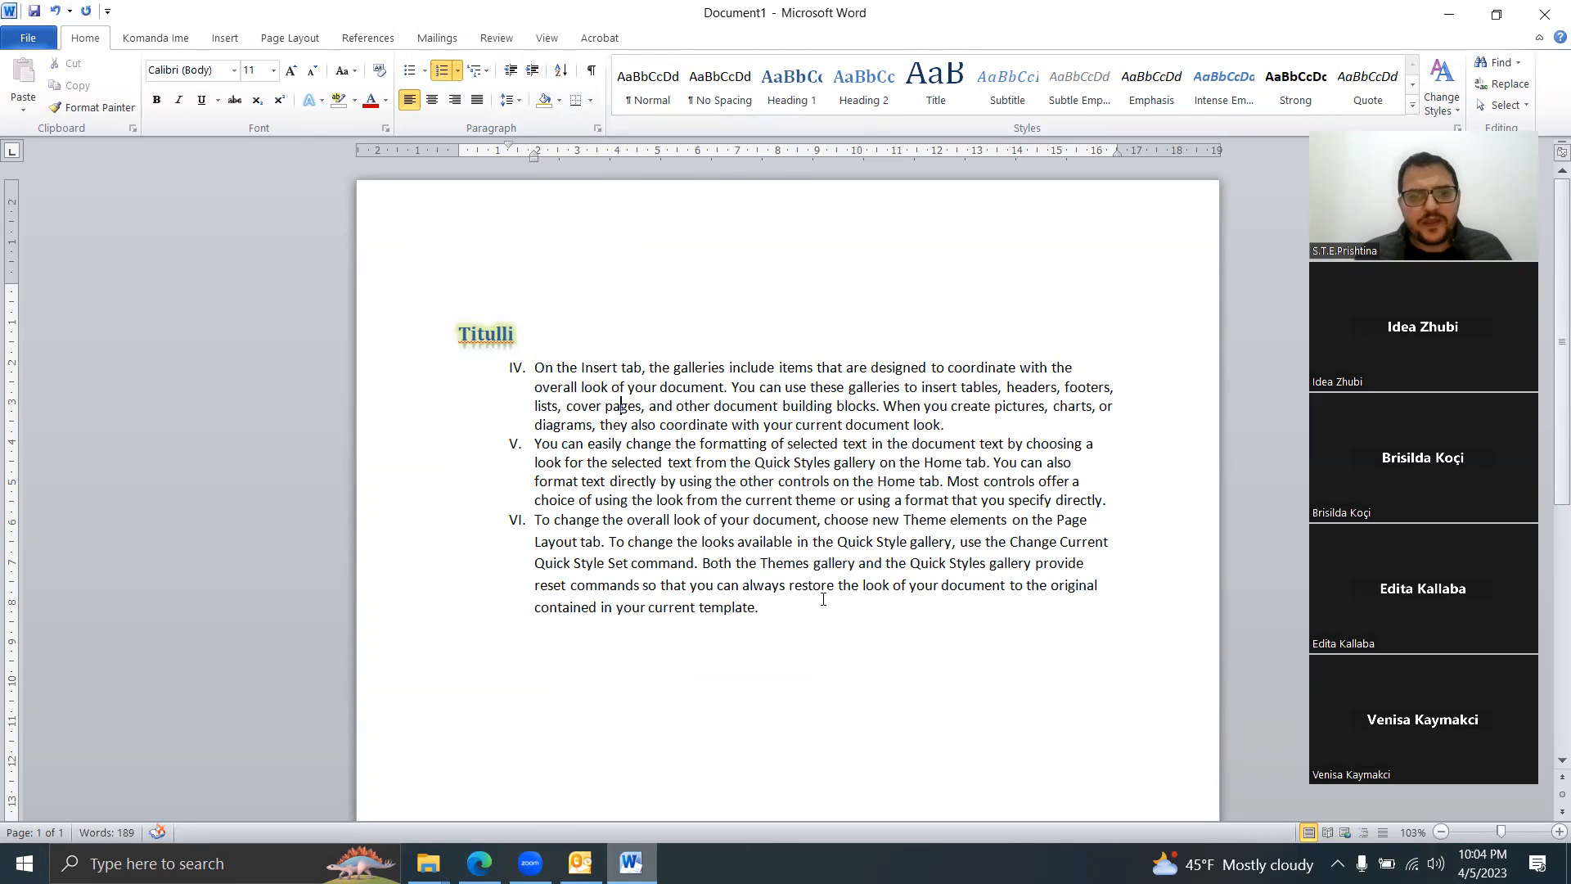
Step: Select everything from Titulli through item VI and delete it
{"action": "left_click_drag", "start_coordinate": [788, 586], "coordinate": [325, 298]}
{"action": "key", "text": "Delete"}
{"action": "key", "text": "Delete"}
{"action": "left_click_drag", "start_coordinate": [1108, 309], "coordinate": [438, 286]}
{"action": "key", "text": "Delete"}
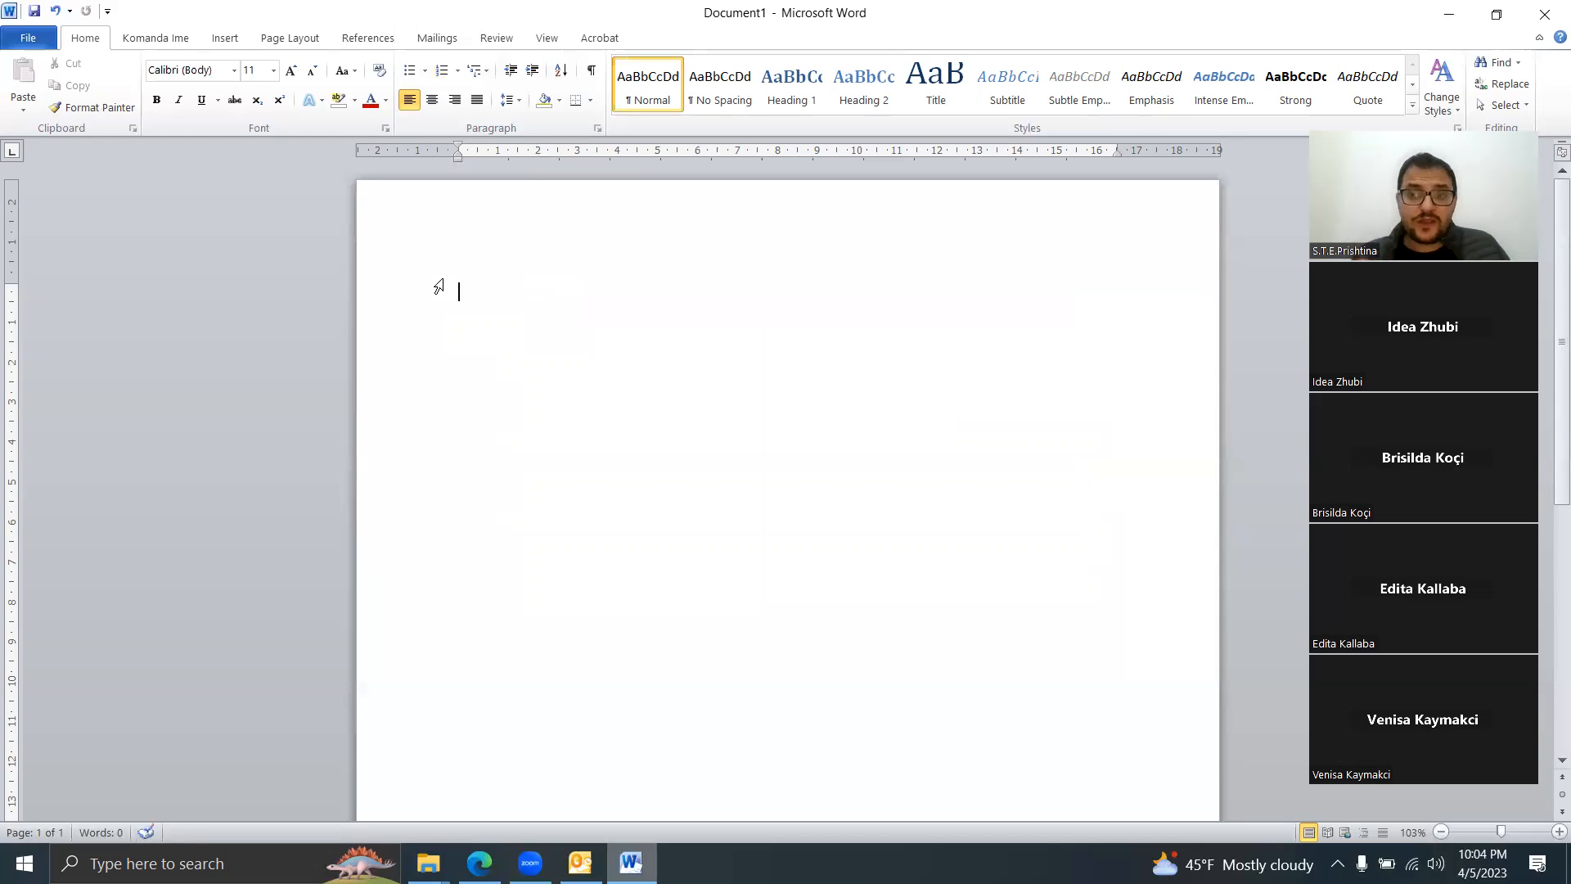
Step: Insert a default Clustered Column chart of sample data via Insert > Chart
{"action": "left_click", "coordinate": [230, 36]}
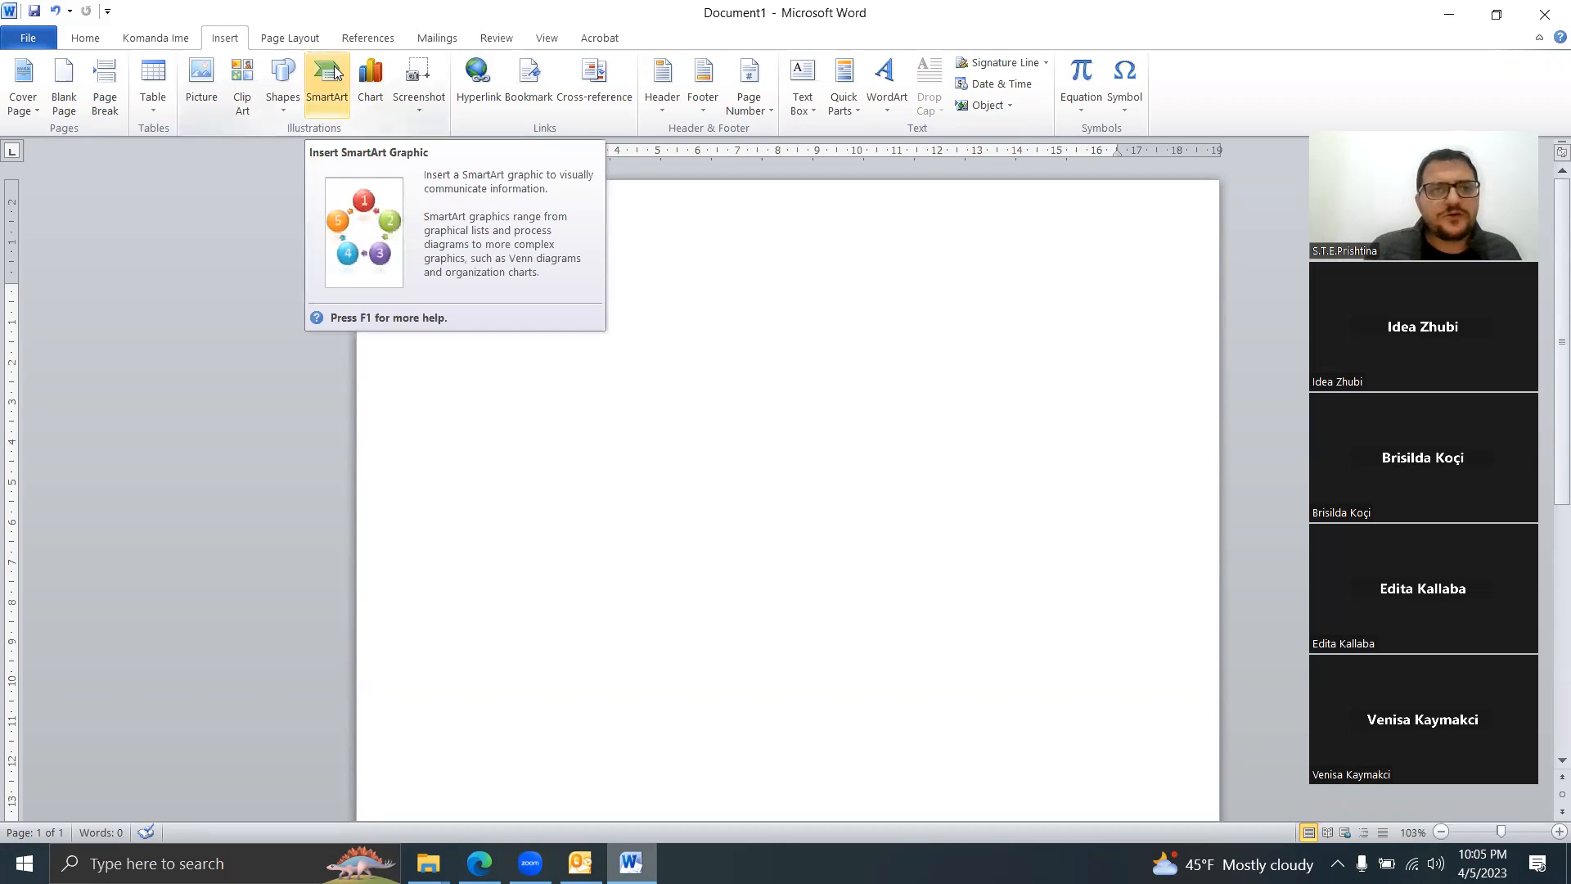
{"action": "left_click", "coordinate": [377, 97]}
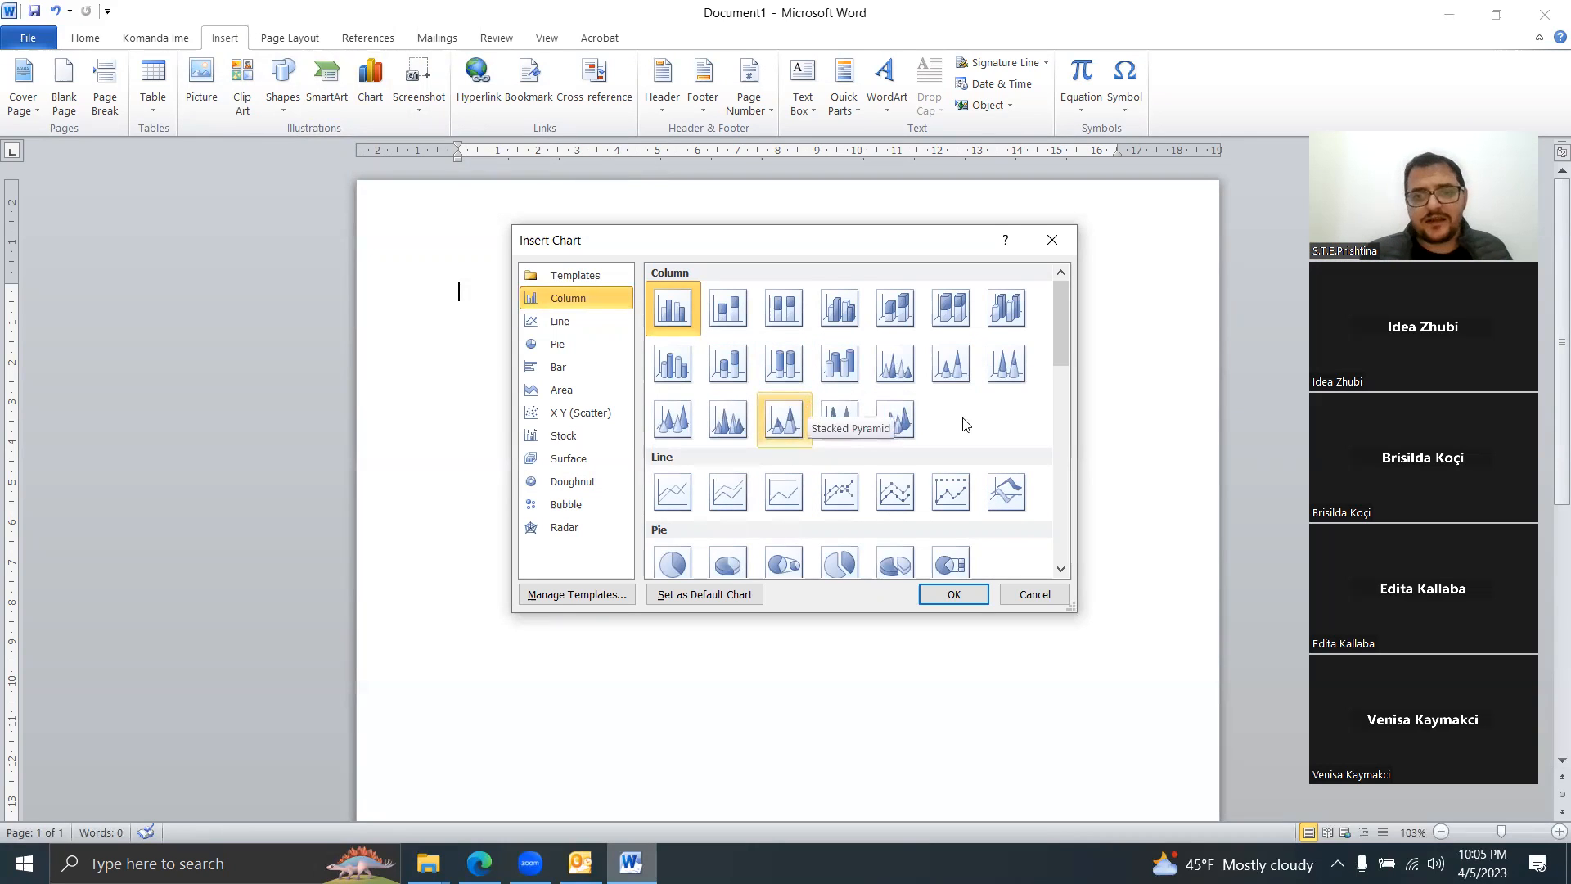
{"action": "left_click", "coordinate": [954, 595]}
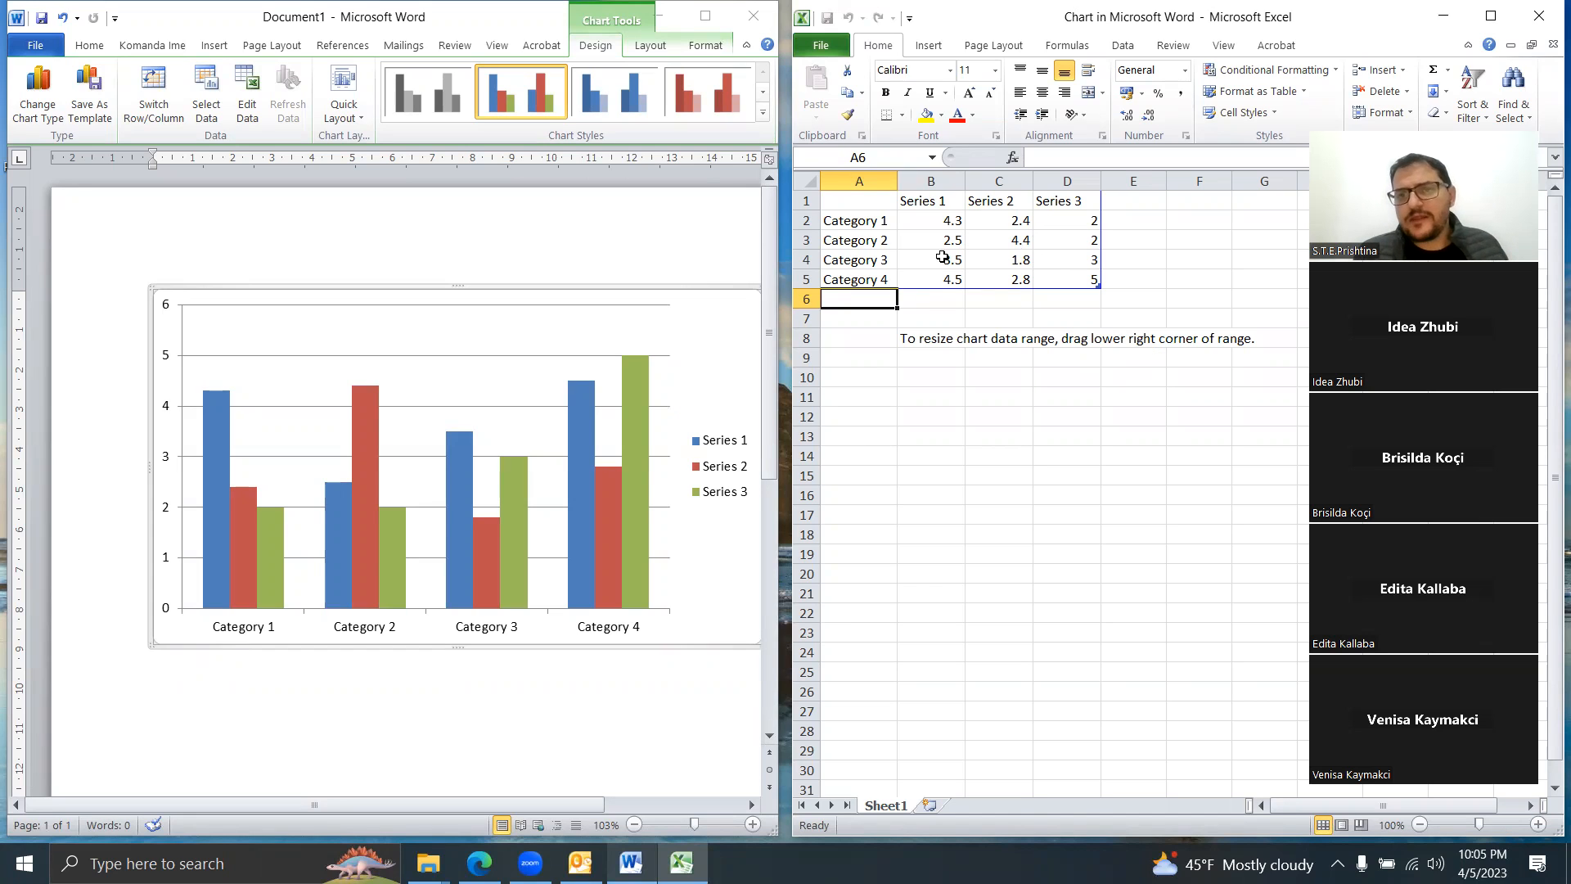
Step: Rename Category 1 to Kategoria 1 and enter its values 3, 5 and 2
{"action": "left_click", "coordinate": [873, 228]}
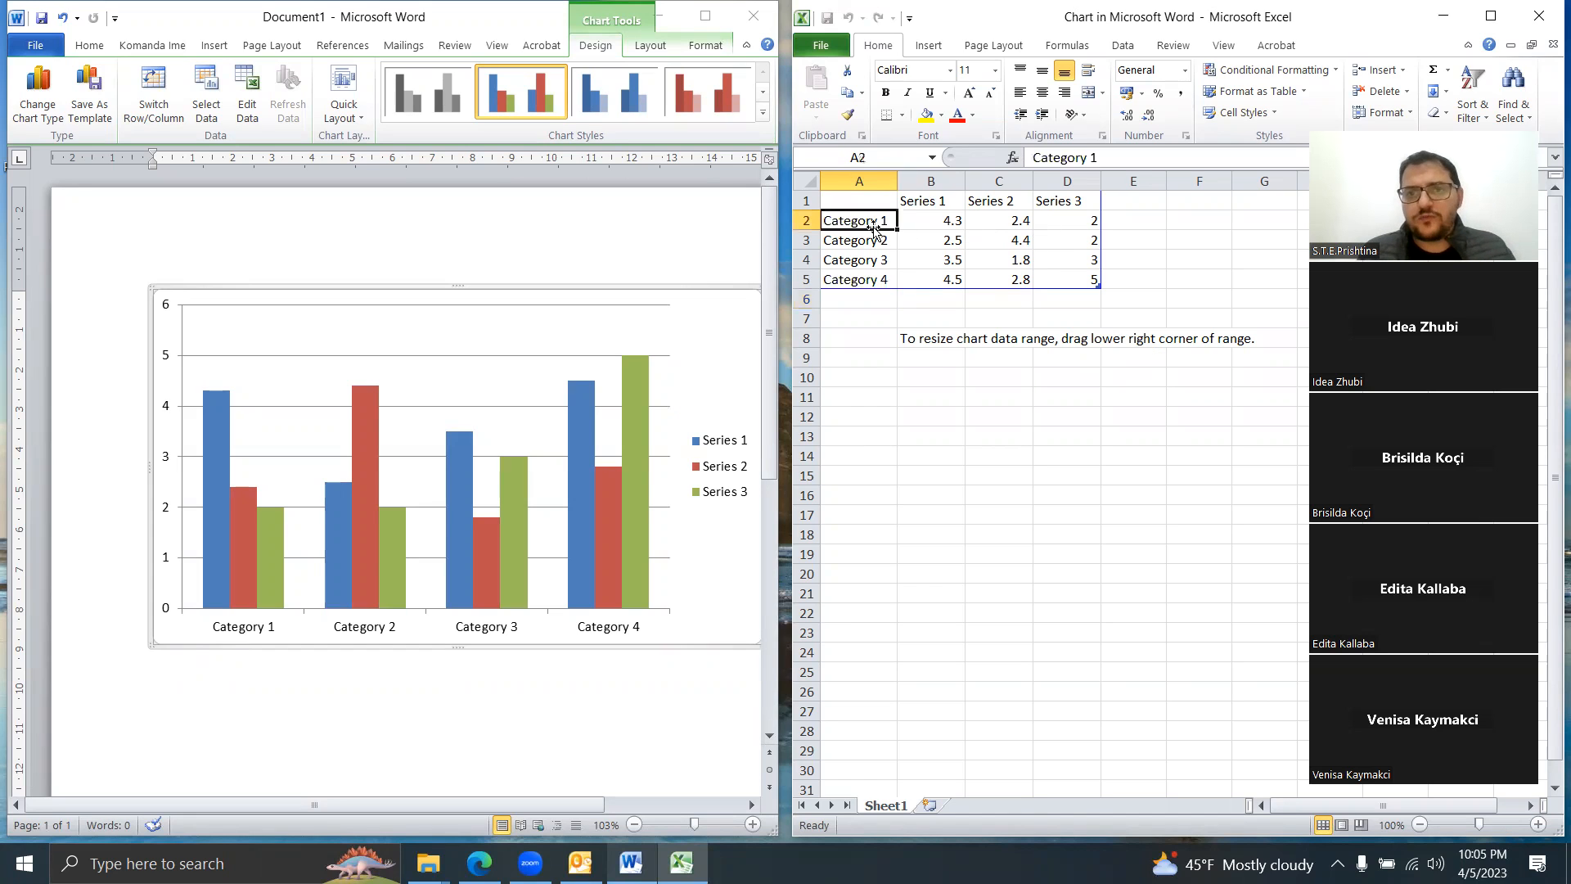
{"action": "type", "text": "K"}
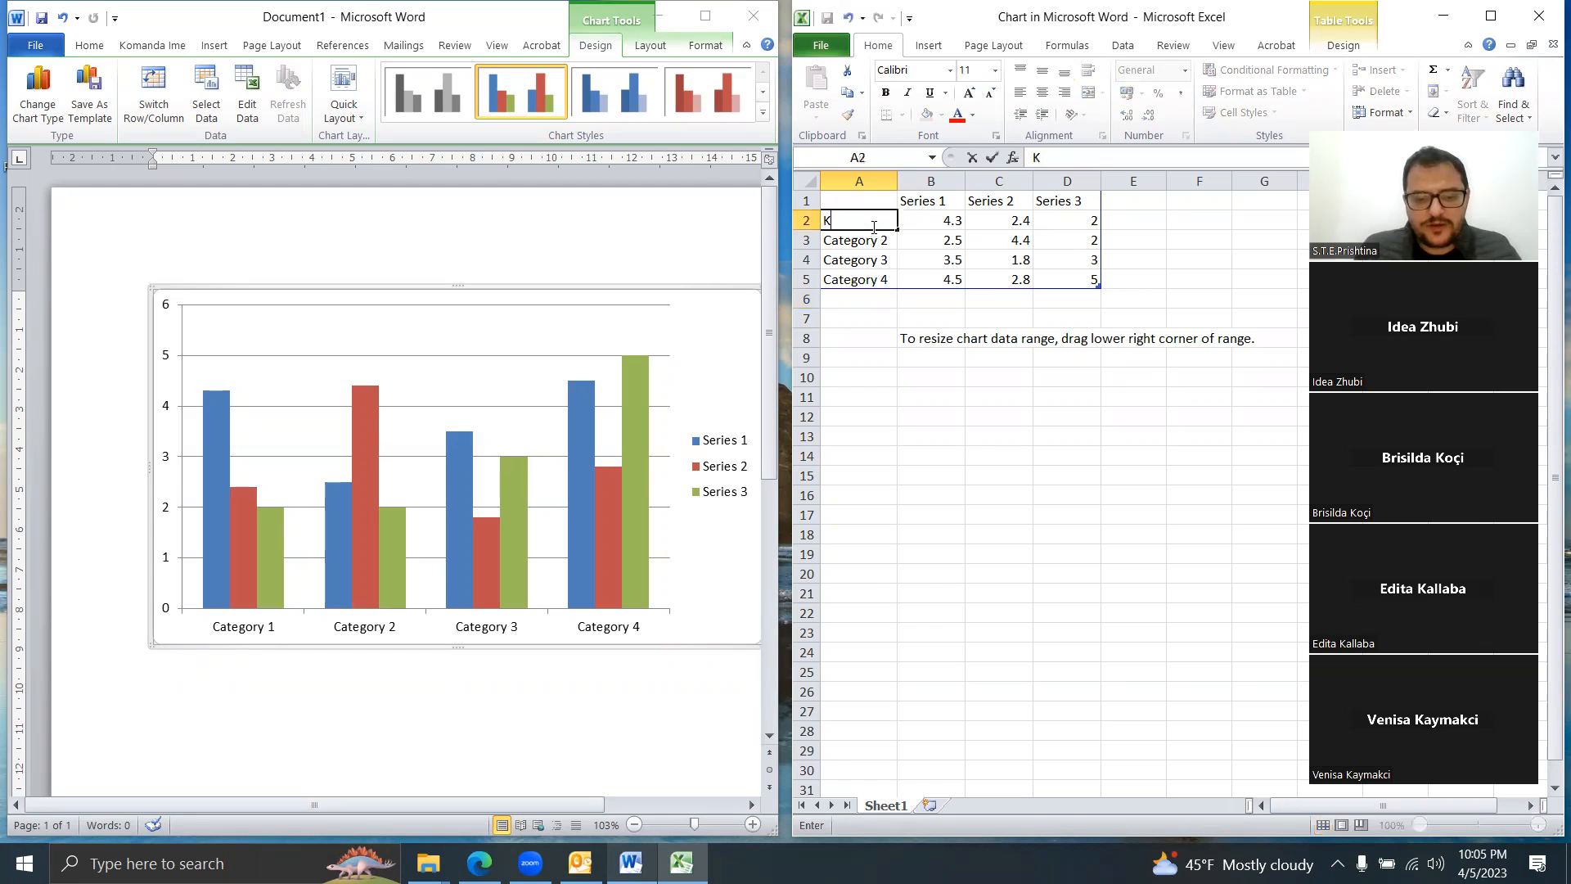
{"action": "type", "text": "ategoria"}
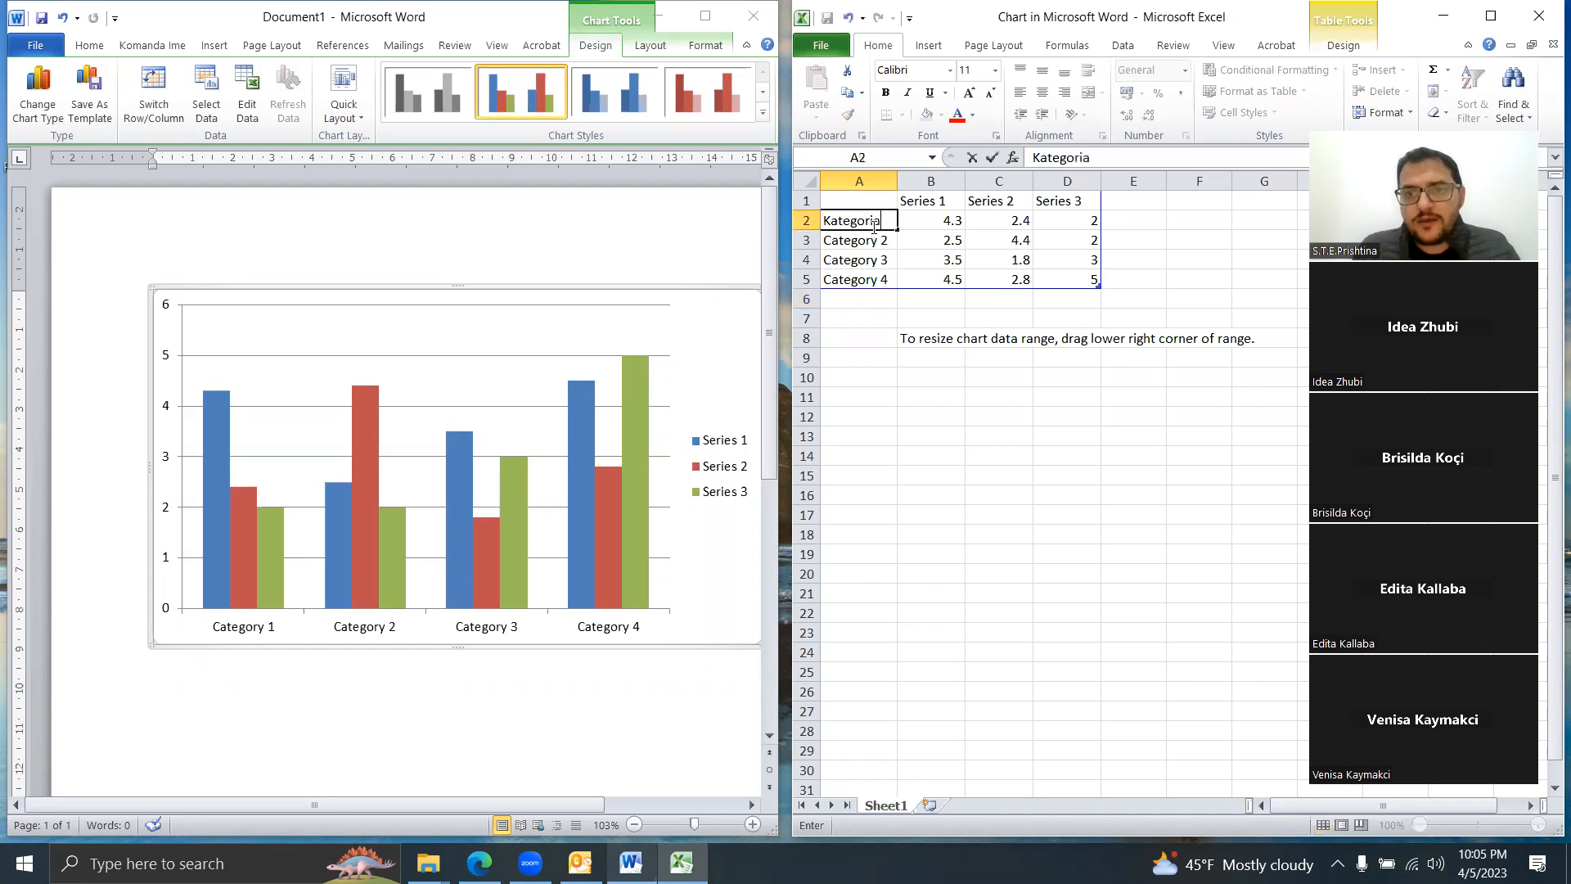
{"action": "type", "text": " 1"}
{"action": "left_click", "coordinate": [954, 220]}
{"action": "type", "text": "3"}
{"action": "key", "text": "Tab"}
{"action": "type", "text": "5"}
{"action": "key", "text": "Tab"}
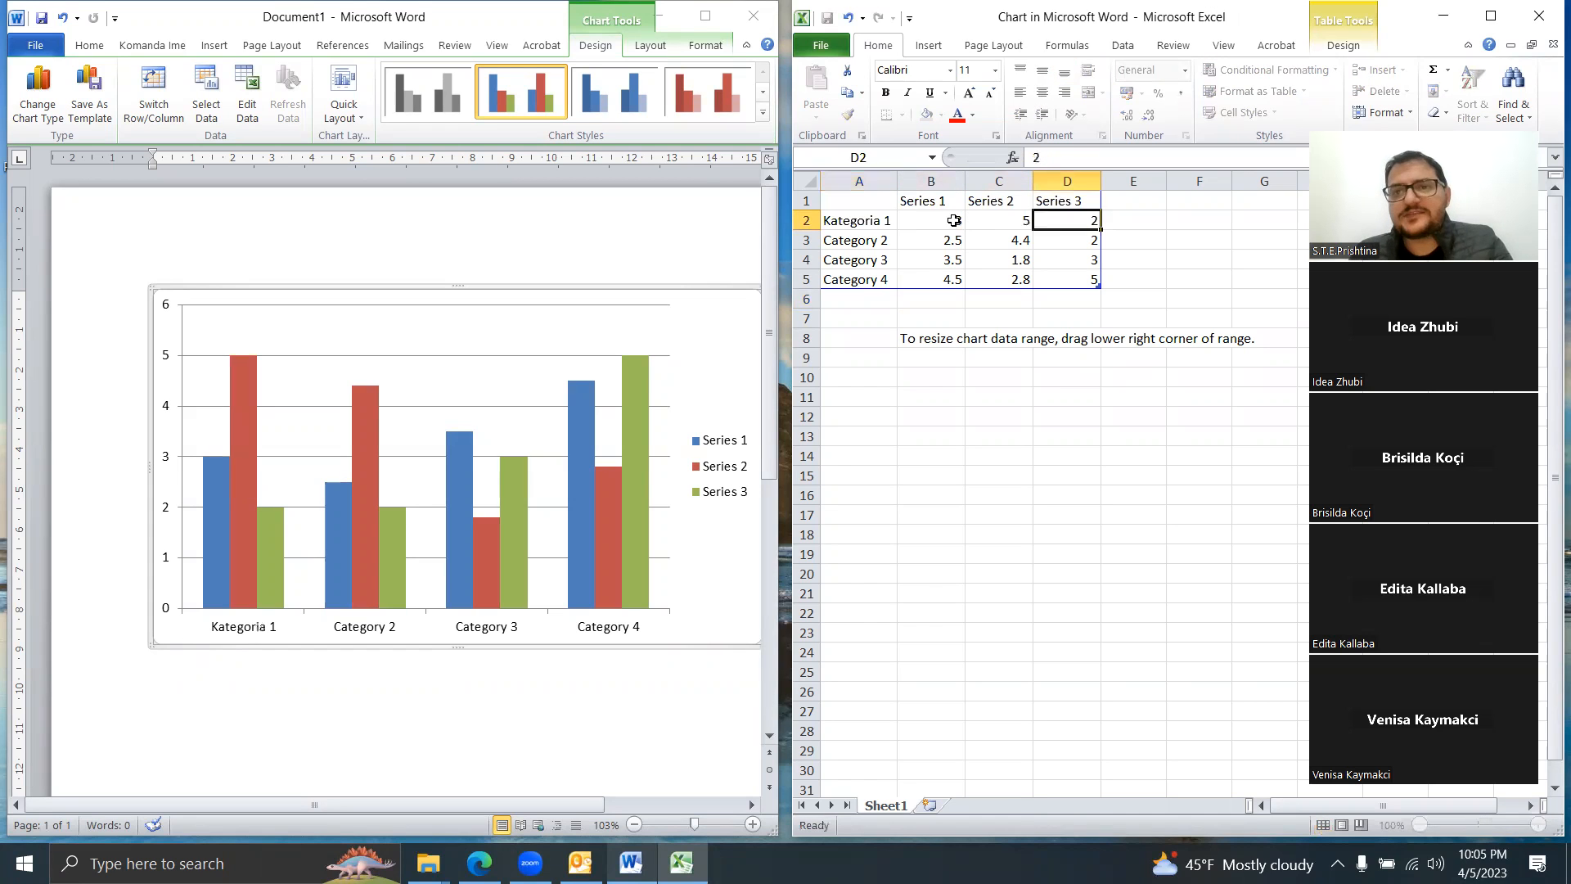
{"action": "type", "text": "2"}
{"action": "key", "text": "Up"}
Step: Rename the Series 1 and Series 2 headers to people's names and delete the Series 3 column
{"action": "key", "text": "Left"}
{"action": "key", "text": "Left"}
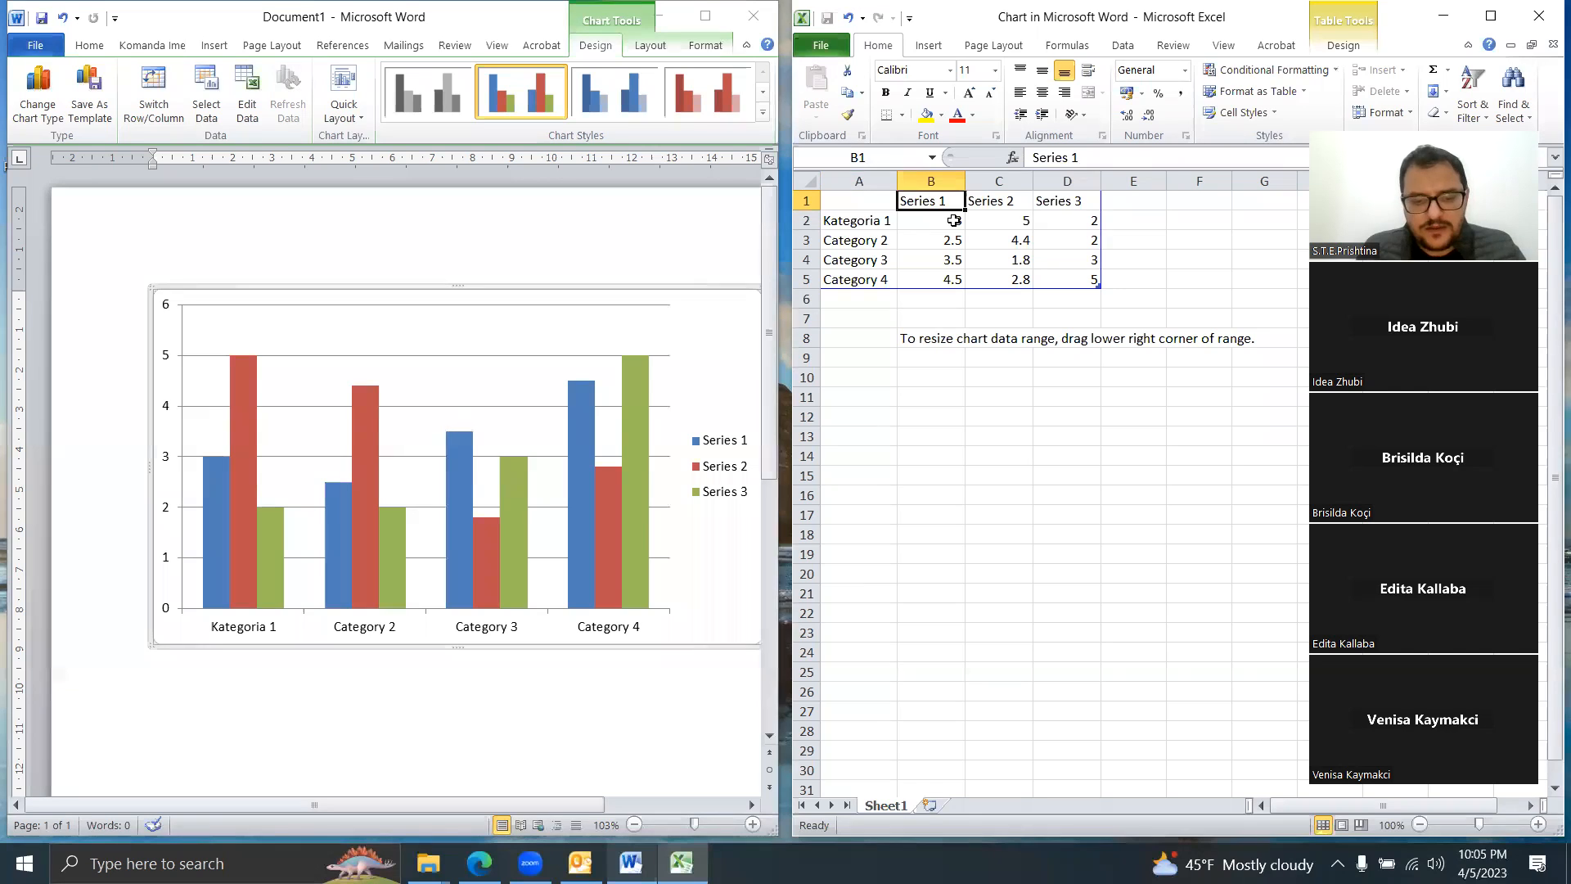
{"action": "type", "text": "Martin"}
{"action": "key", "text": "Right"}
{"action": "type", "text": "Arber"}
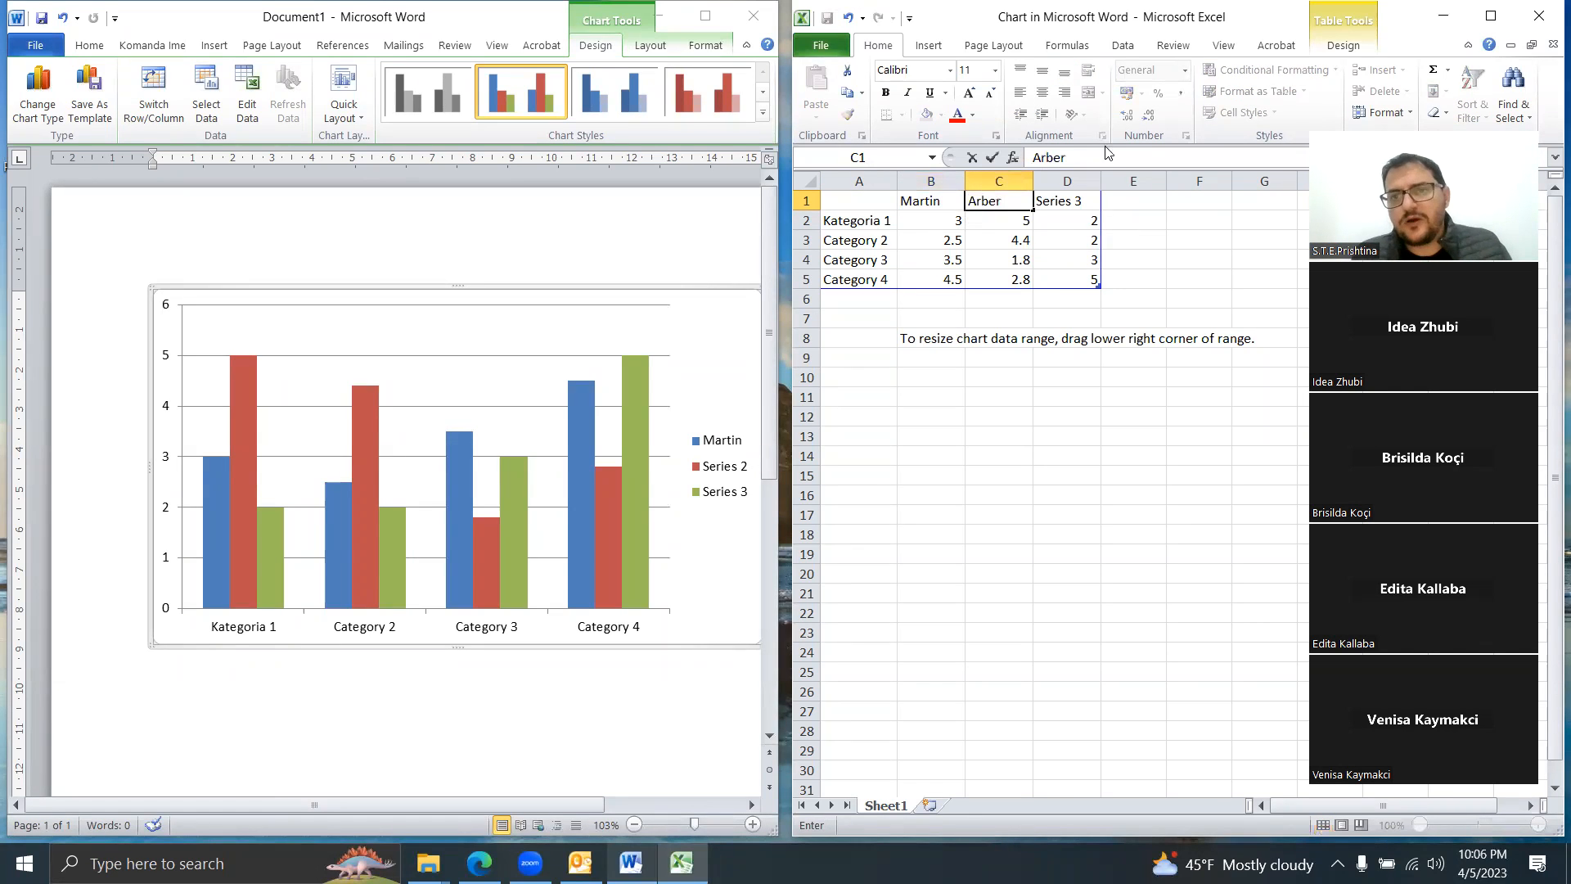
{"action": "left_click", "coordinate": [1064, 181]}
{"action": "right_click", "coordinate": [1063, 183]}
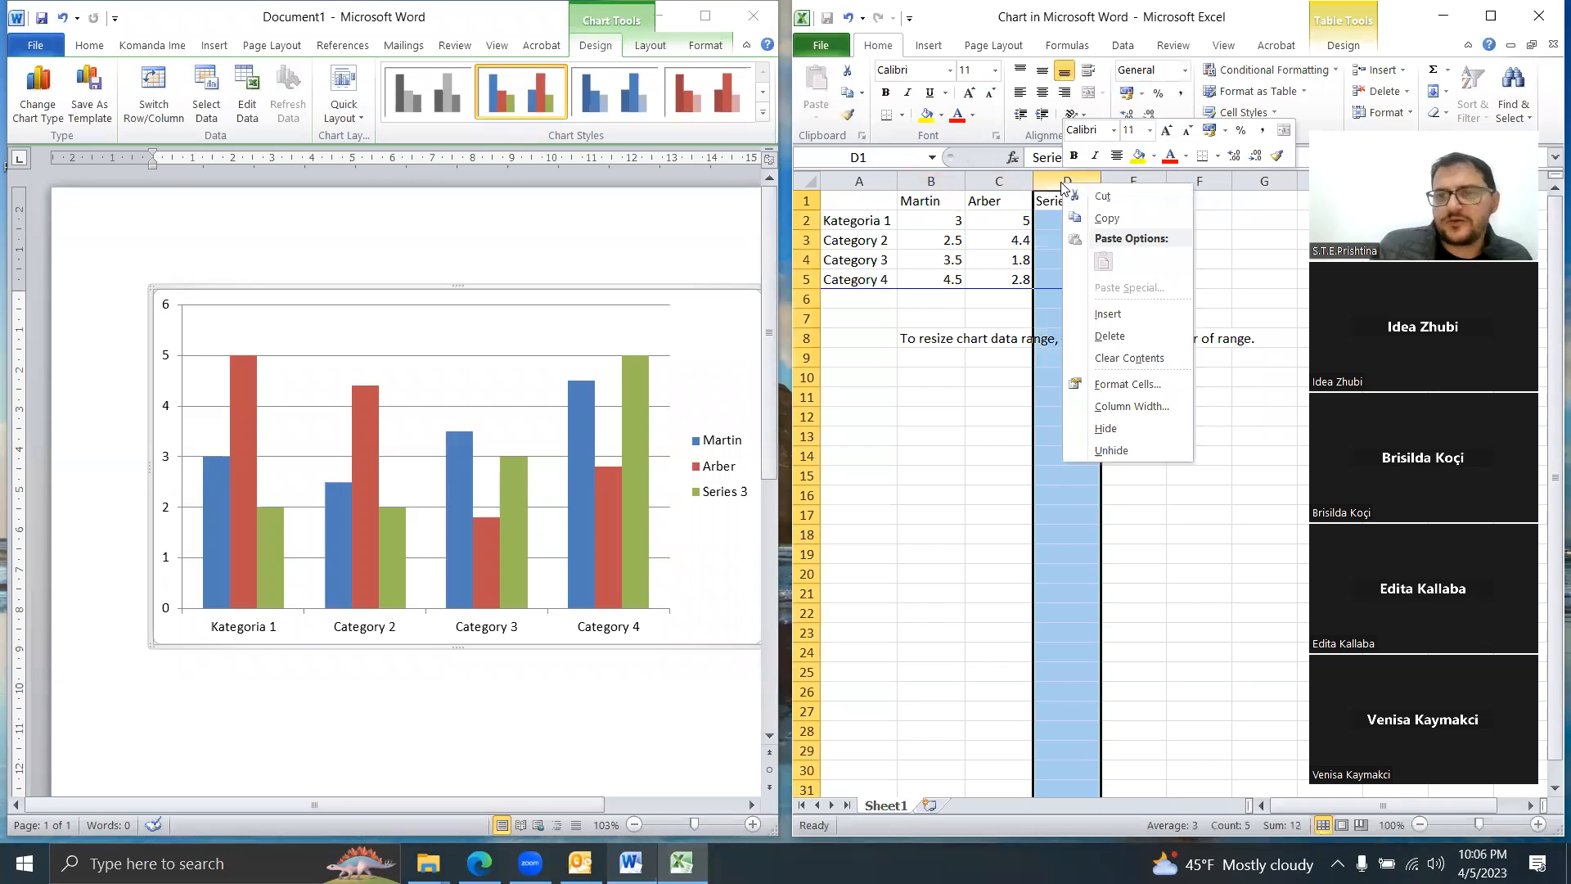
{"action": "left_click", "coordinate": [1110, 337]}
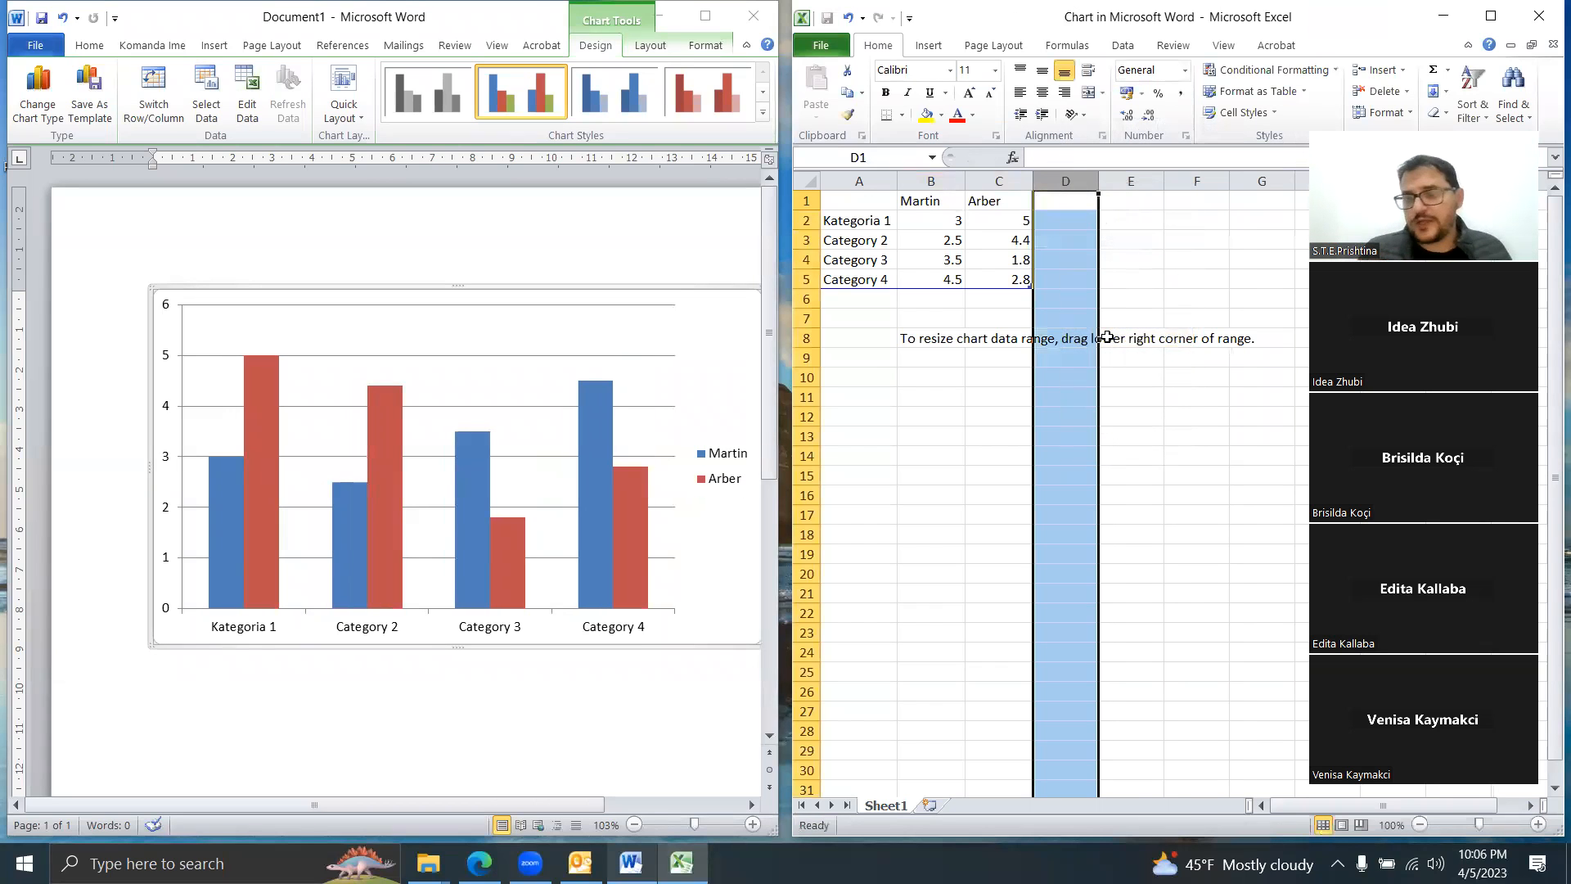
Step: Rename Category 2 to Kategoria 2, delete the Category 3 and 4 rows, and return to Word
{"action": "left_click", "coordinate": [801, 279]}
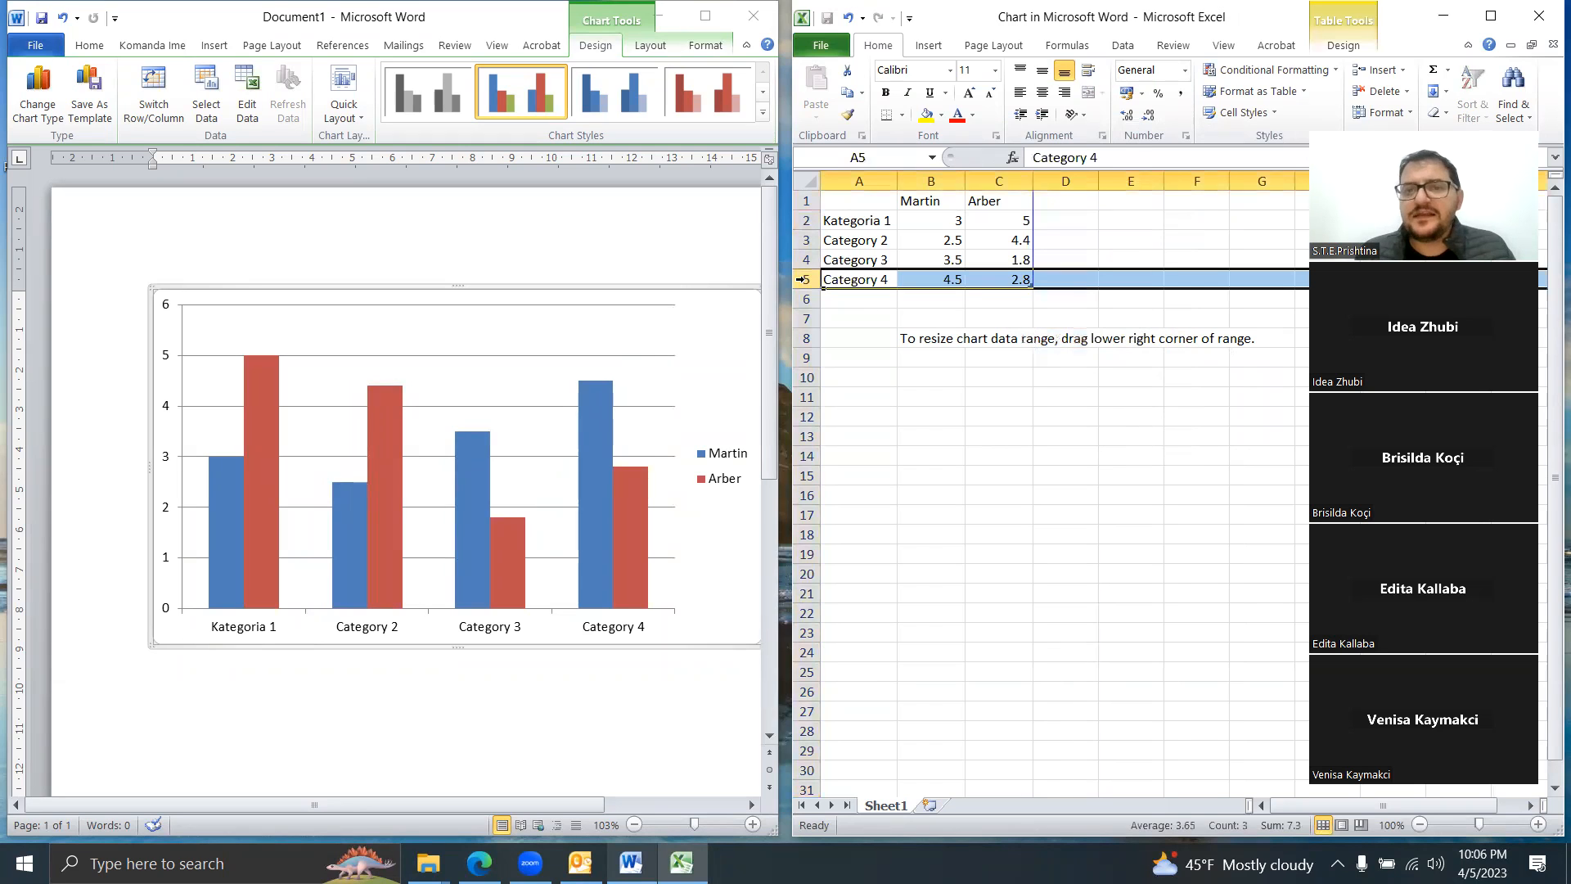
{"action": "left_click", "coordinate": [884, 239]}
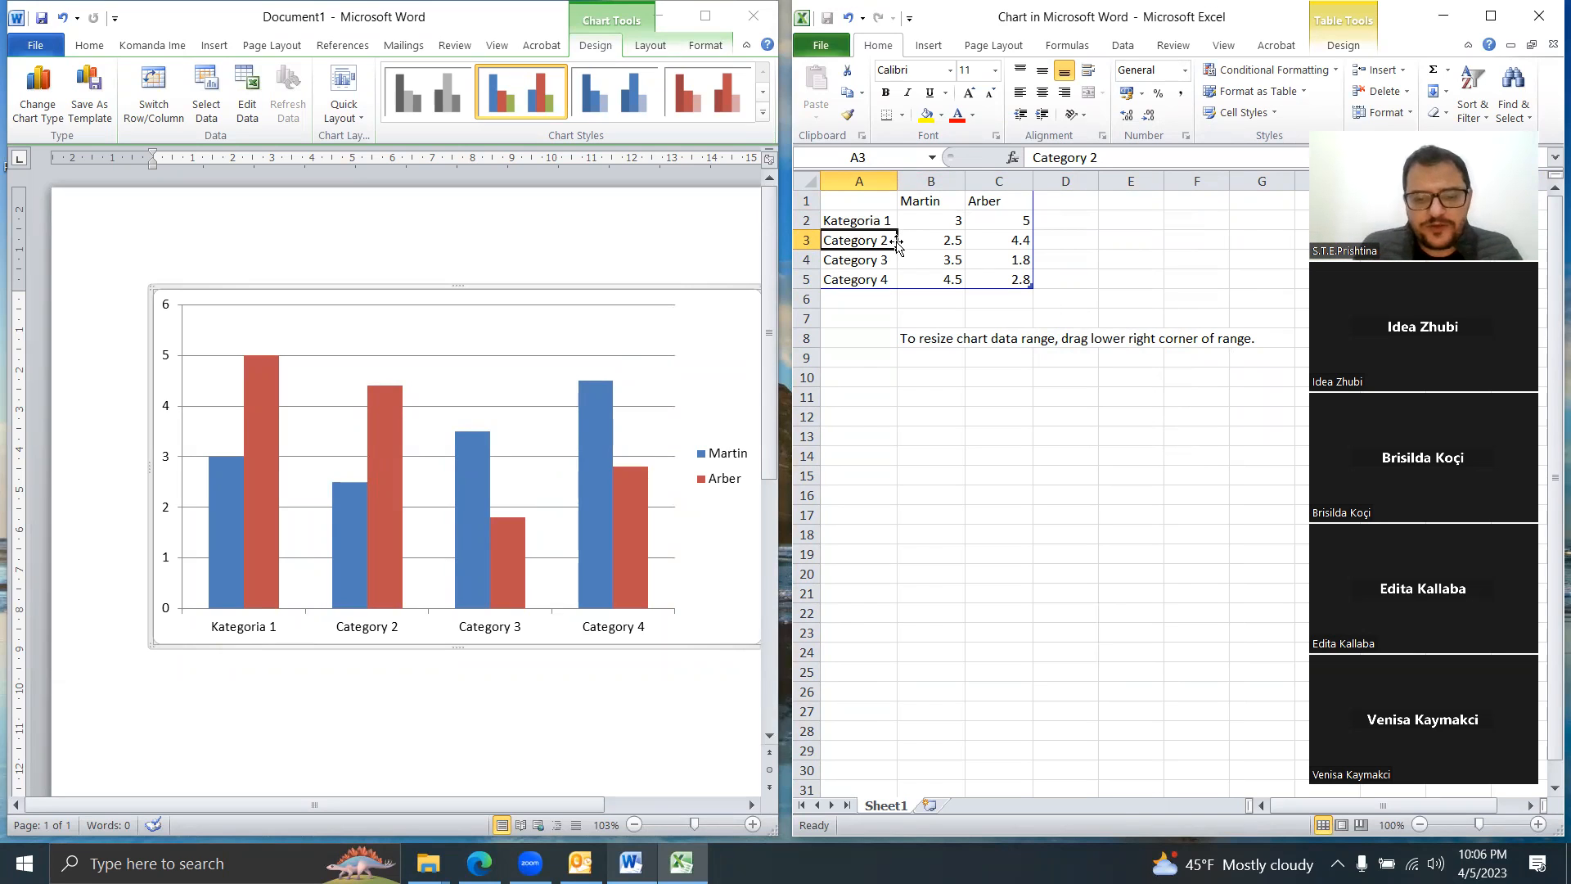
{"action": "type", "text": "Kategoria "}
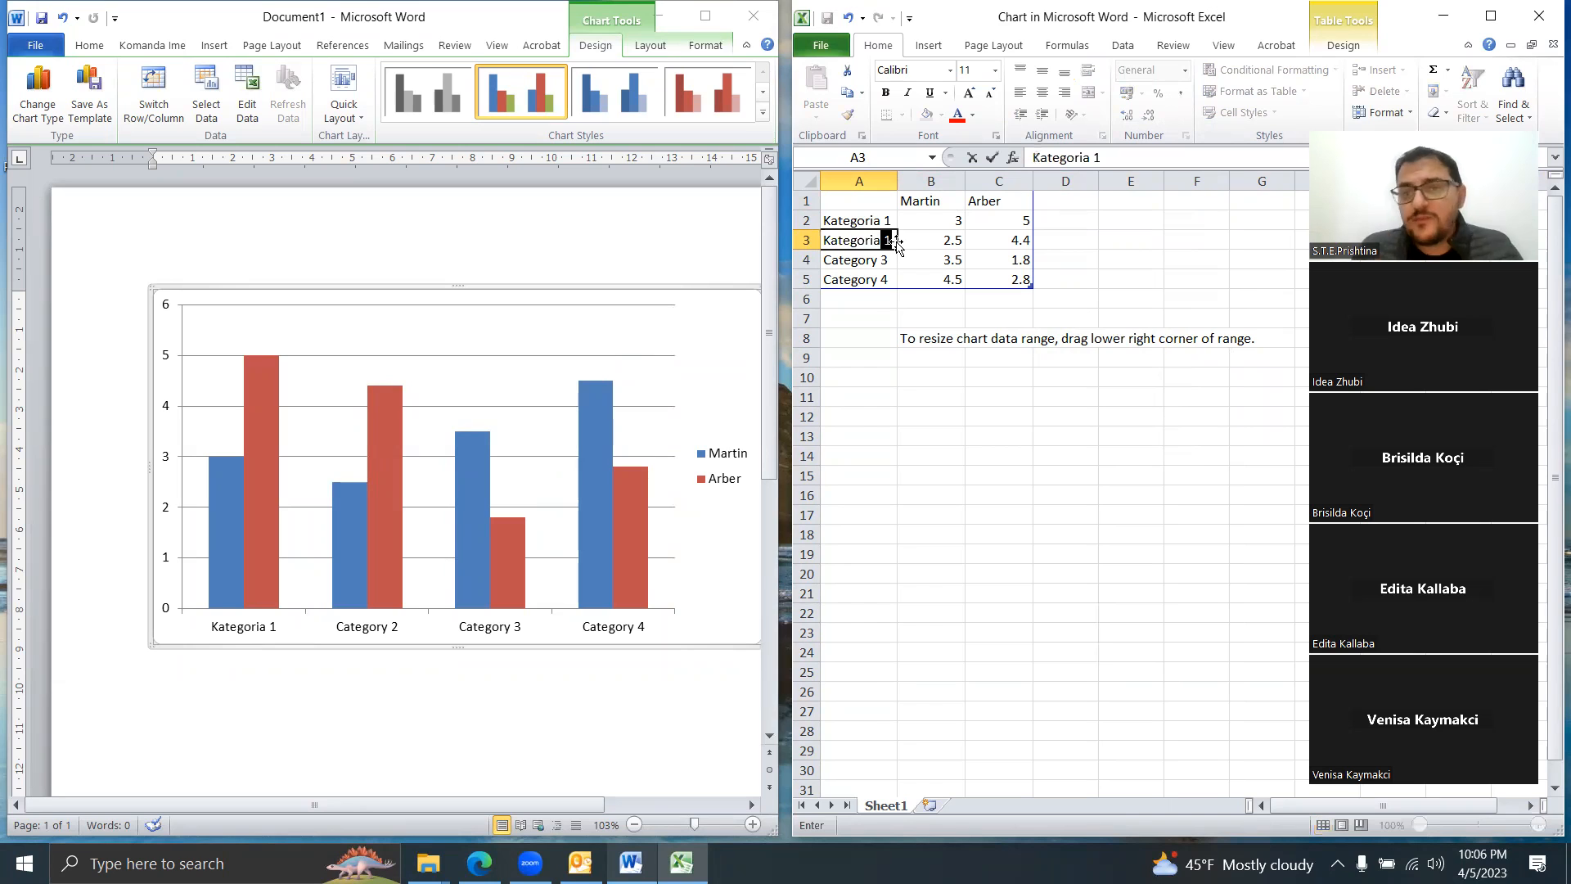
{"action": "type", "text": "2"}
{"action": "left_click", "coordinate": [1036, 378]}
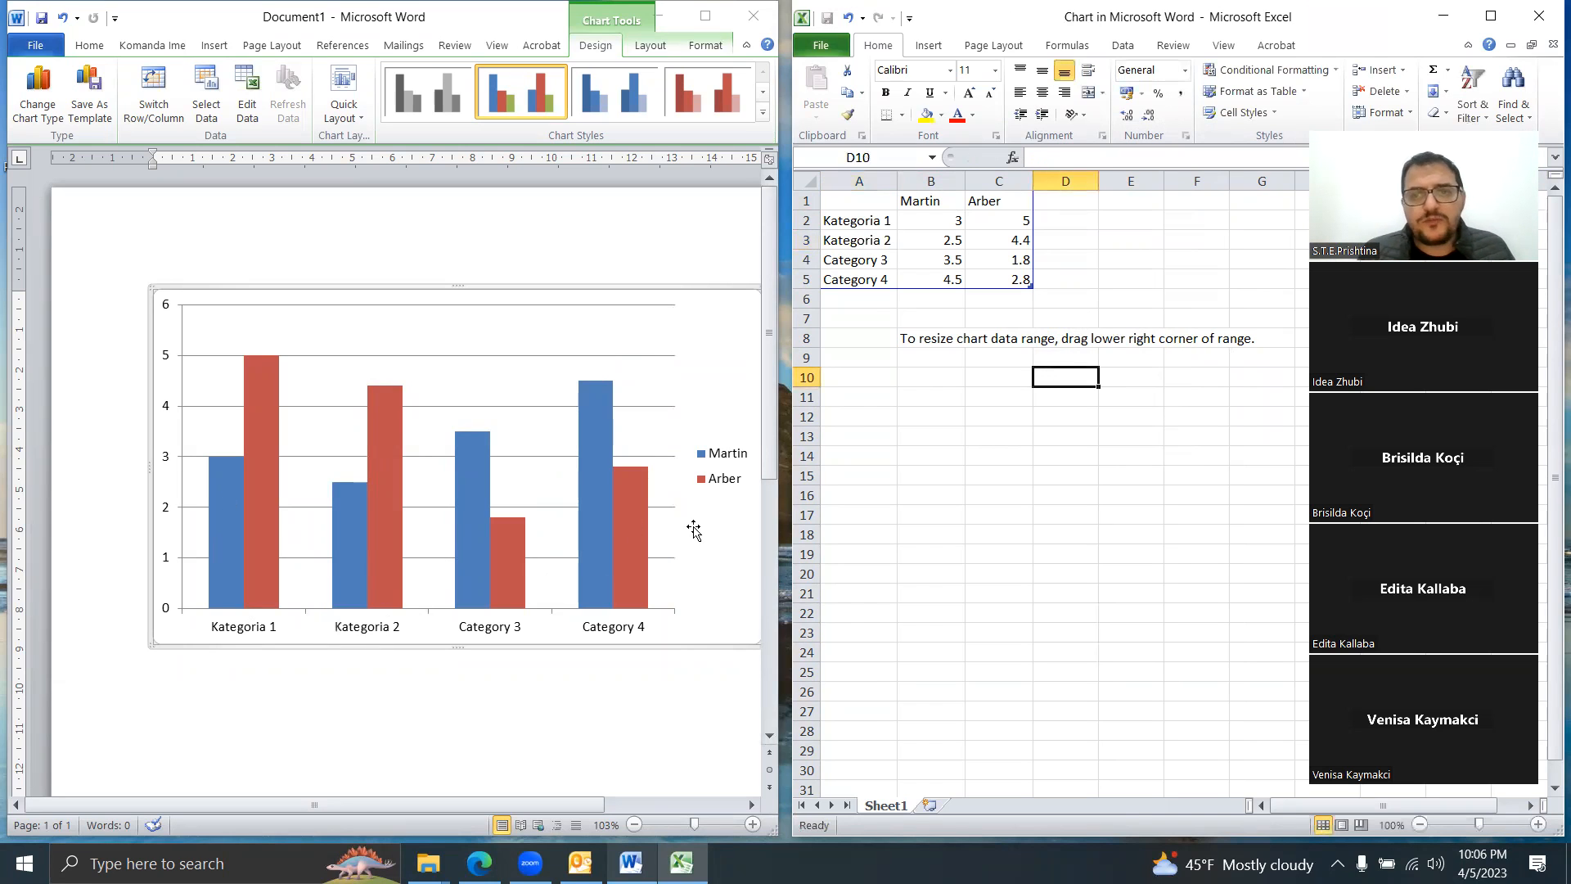
{"action": "left_click_drag", "start_coordinate": [801, 260], "coordinate": [806, 279]}
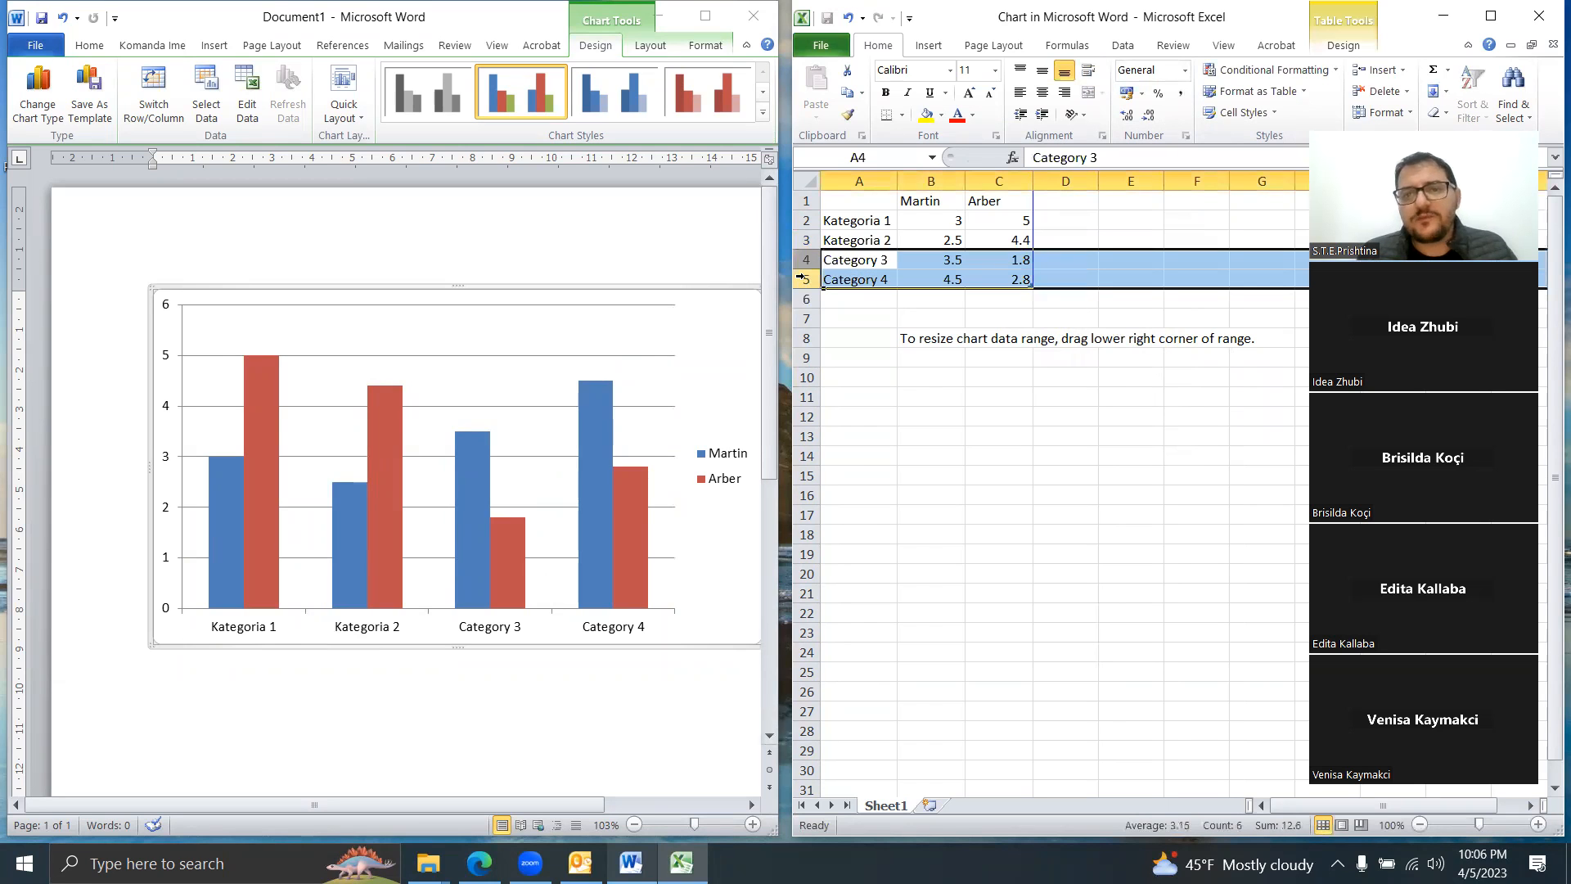
{"action": "right_click", "coordinate": [808, 279]}
{"action": "left_click", "coordinate": [857, 425]}
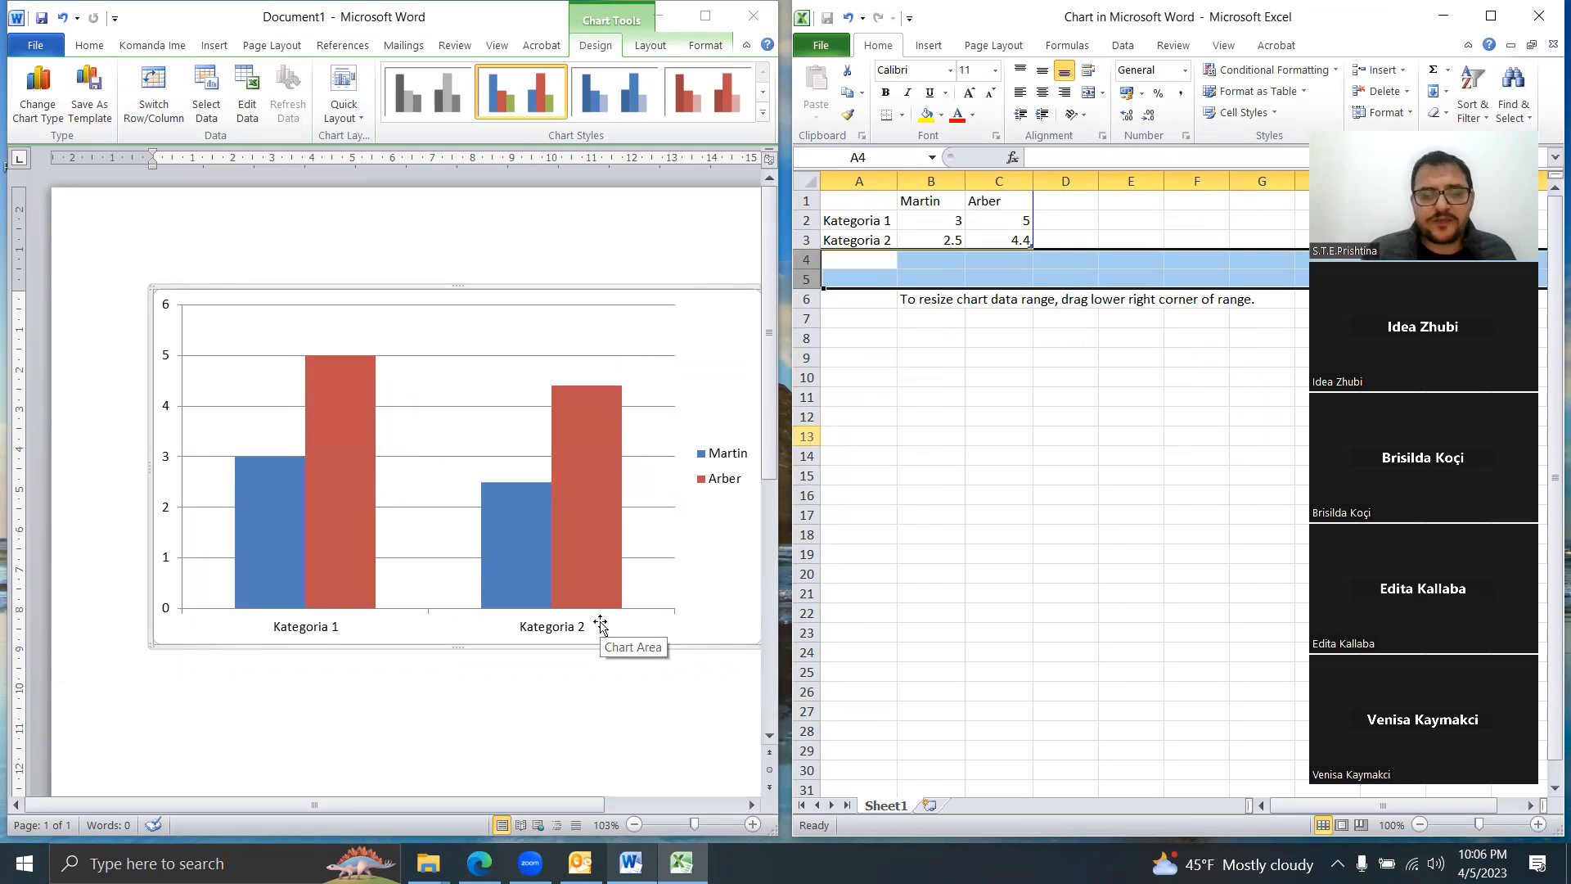
{"action": "left_click", "coordinate": [492, 745]}
{"action": "left_click", "coordinate": [493, 745]}
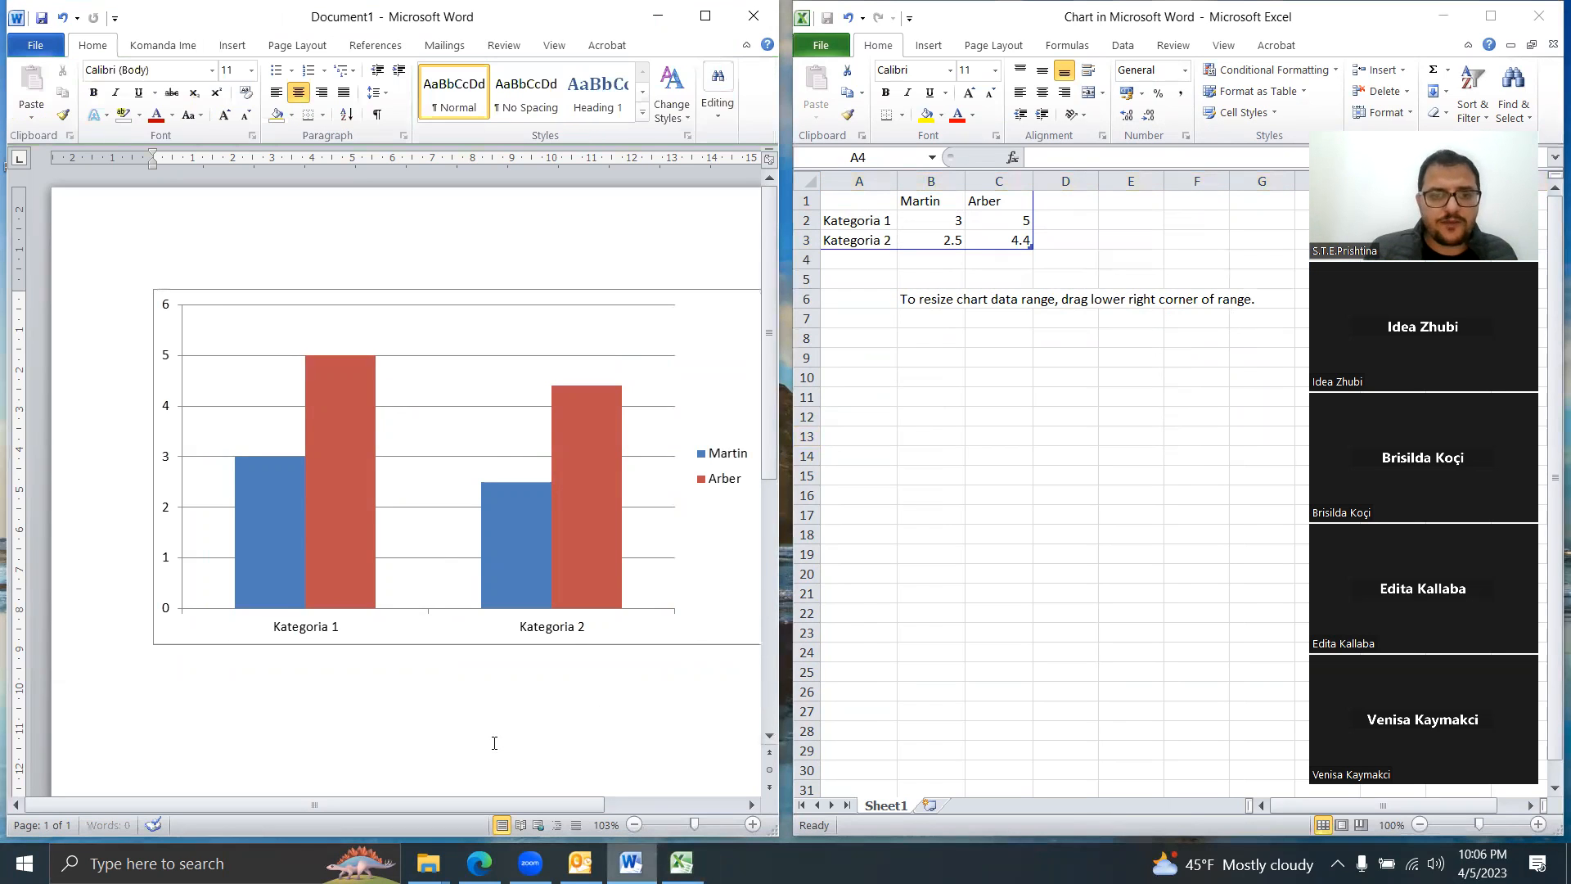
Step: Close the Excel data sheet and try repositioning the two-category chart on the page
{"action": "left_click", "coordinate": [1542, 18]}
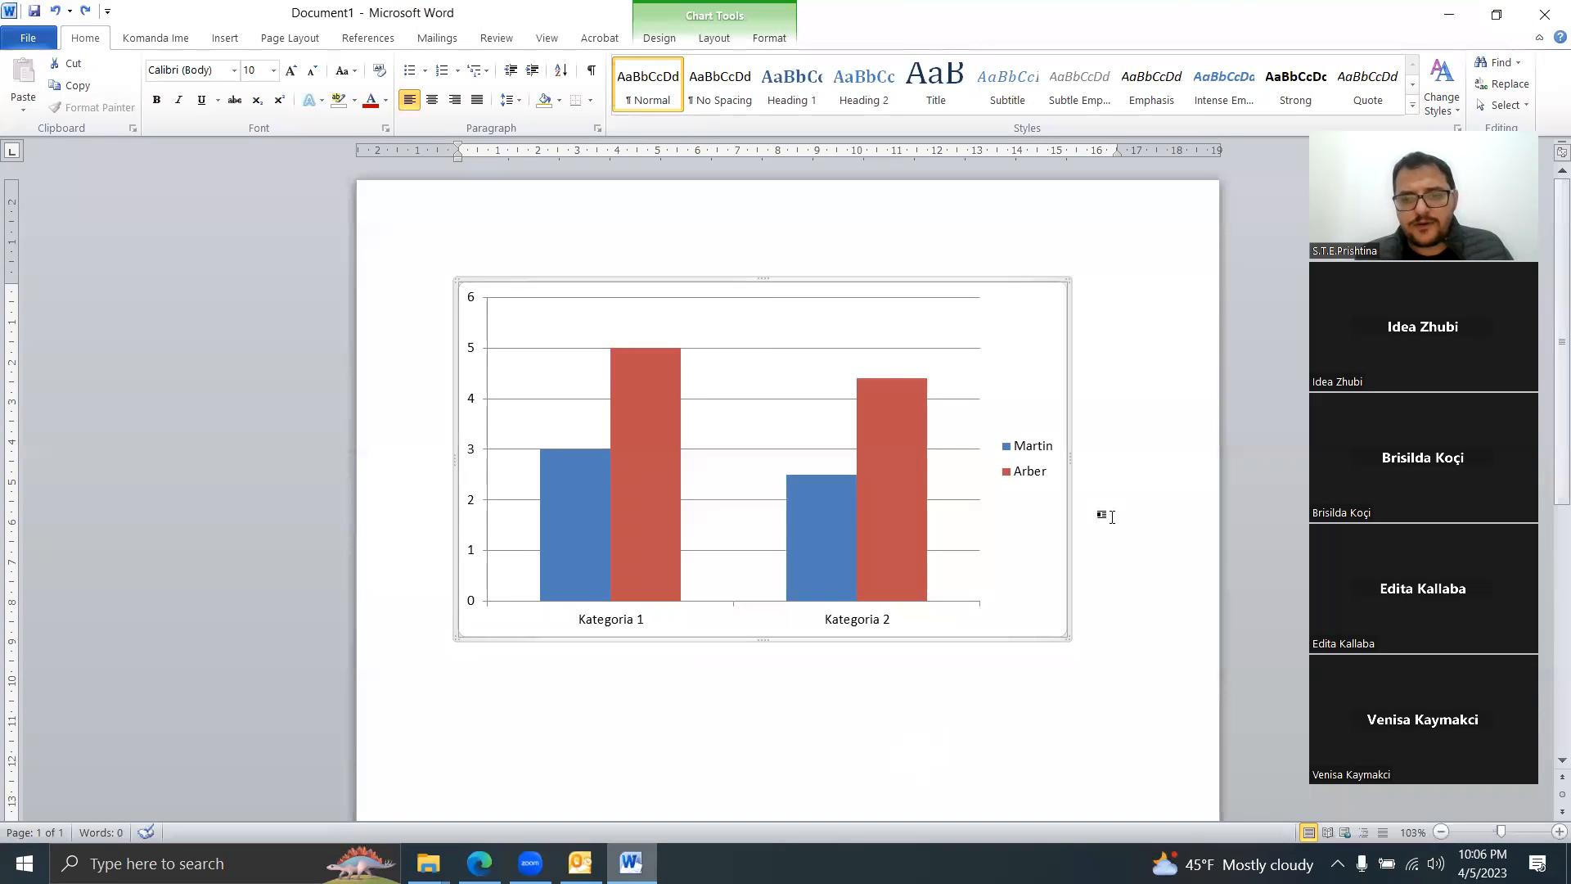
{"action": "left_click", "coordinate": [1162, 485]}
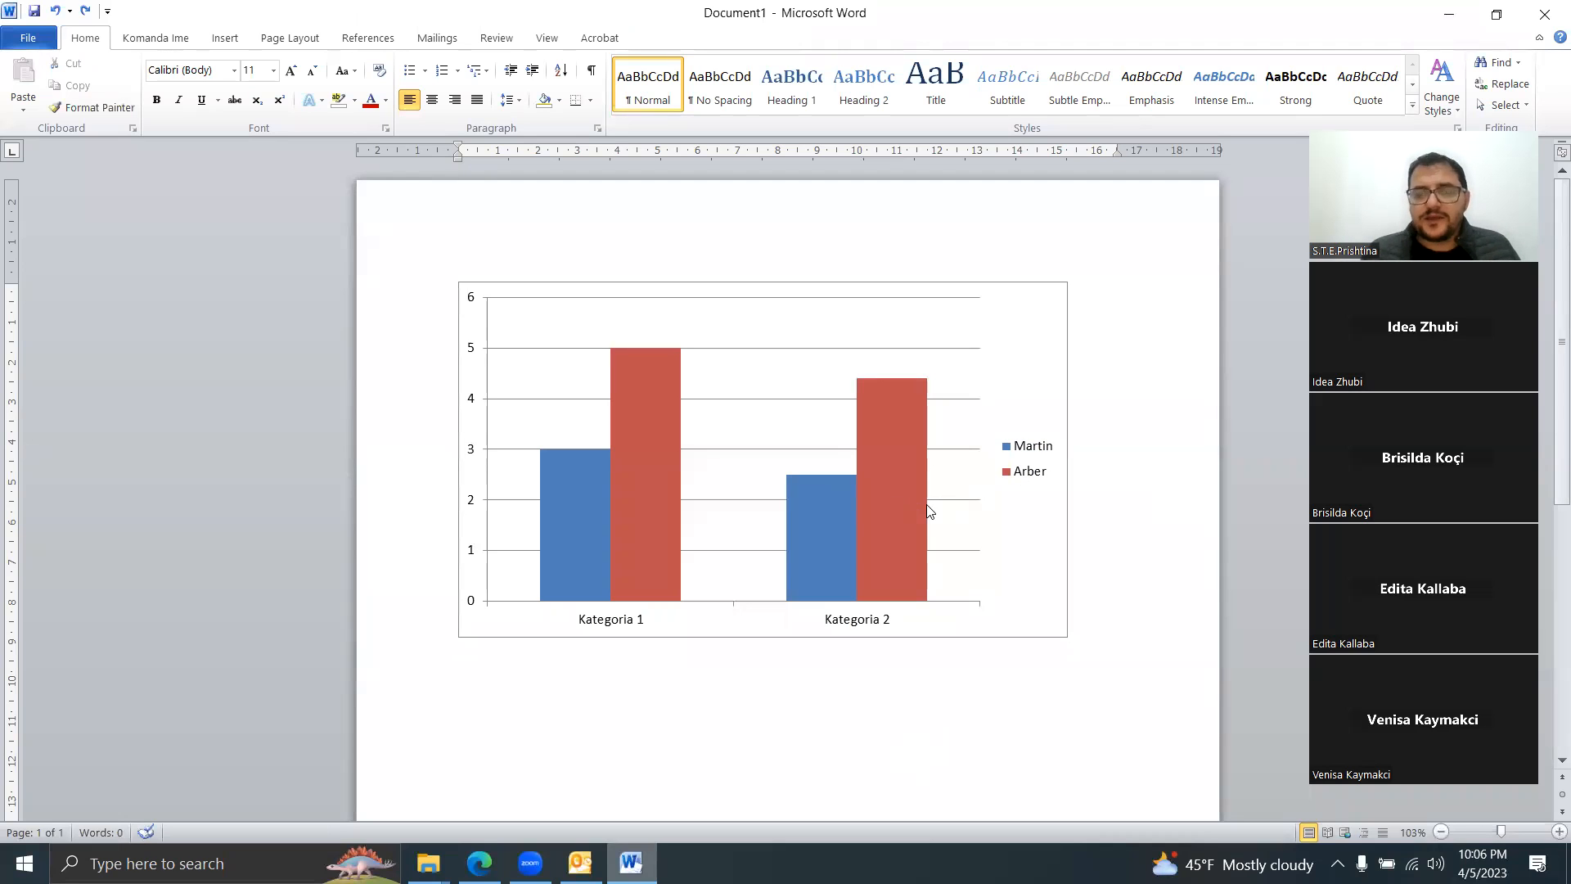
{"action": "left_click_drag", "start_coordinate": [1020, 302], "coordinate": [1078, 290]}
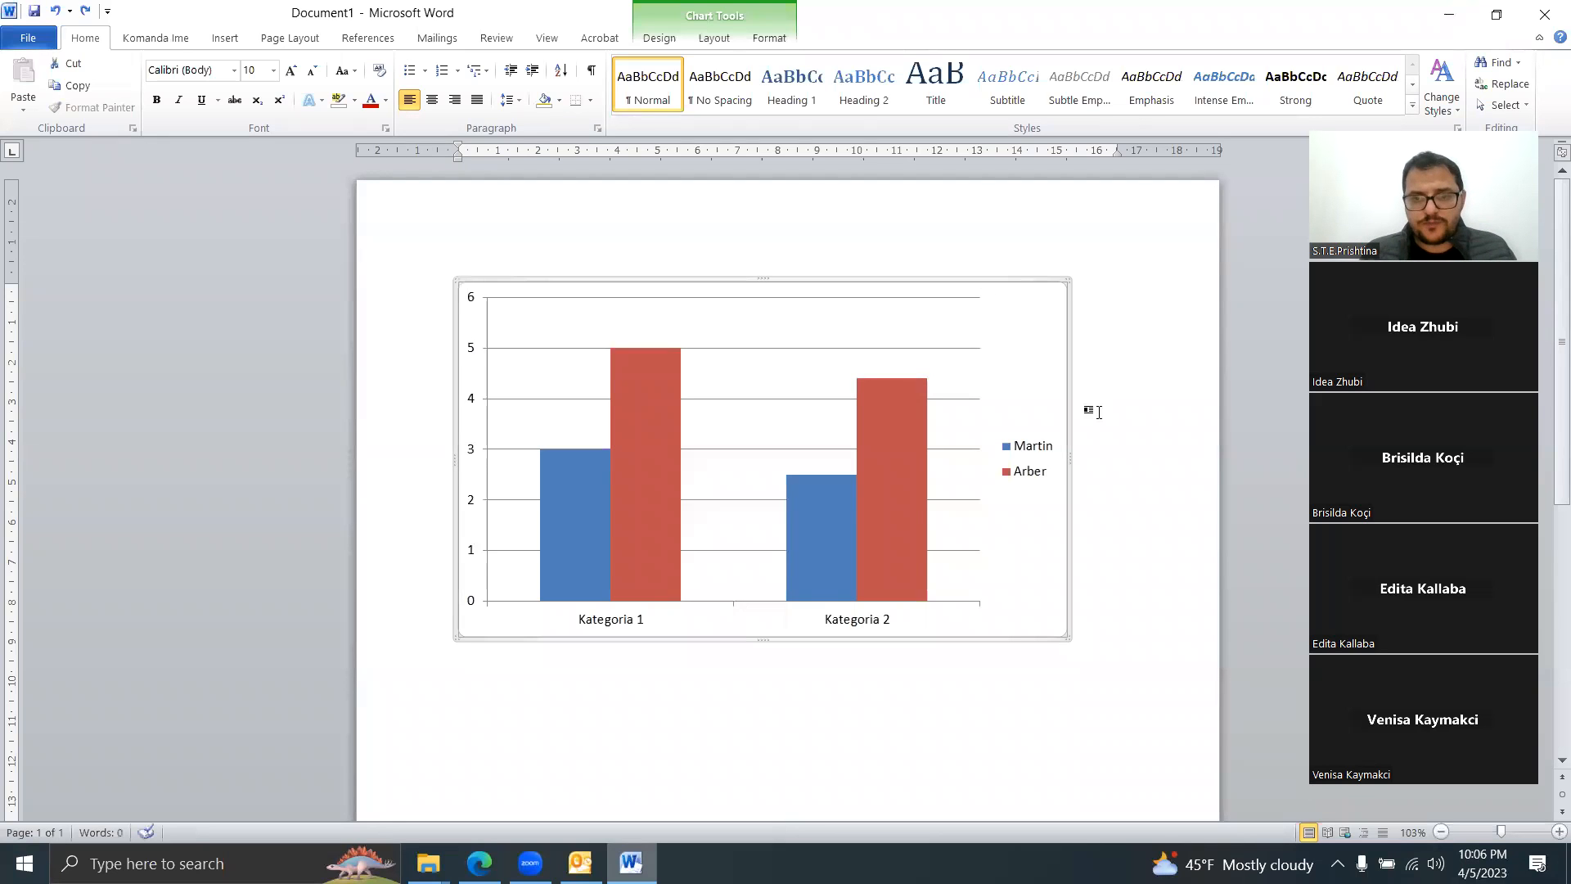
{"action": "left_click", "coordinate": [1078, 463]}
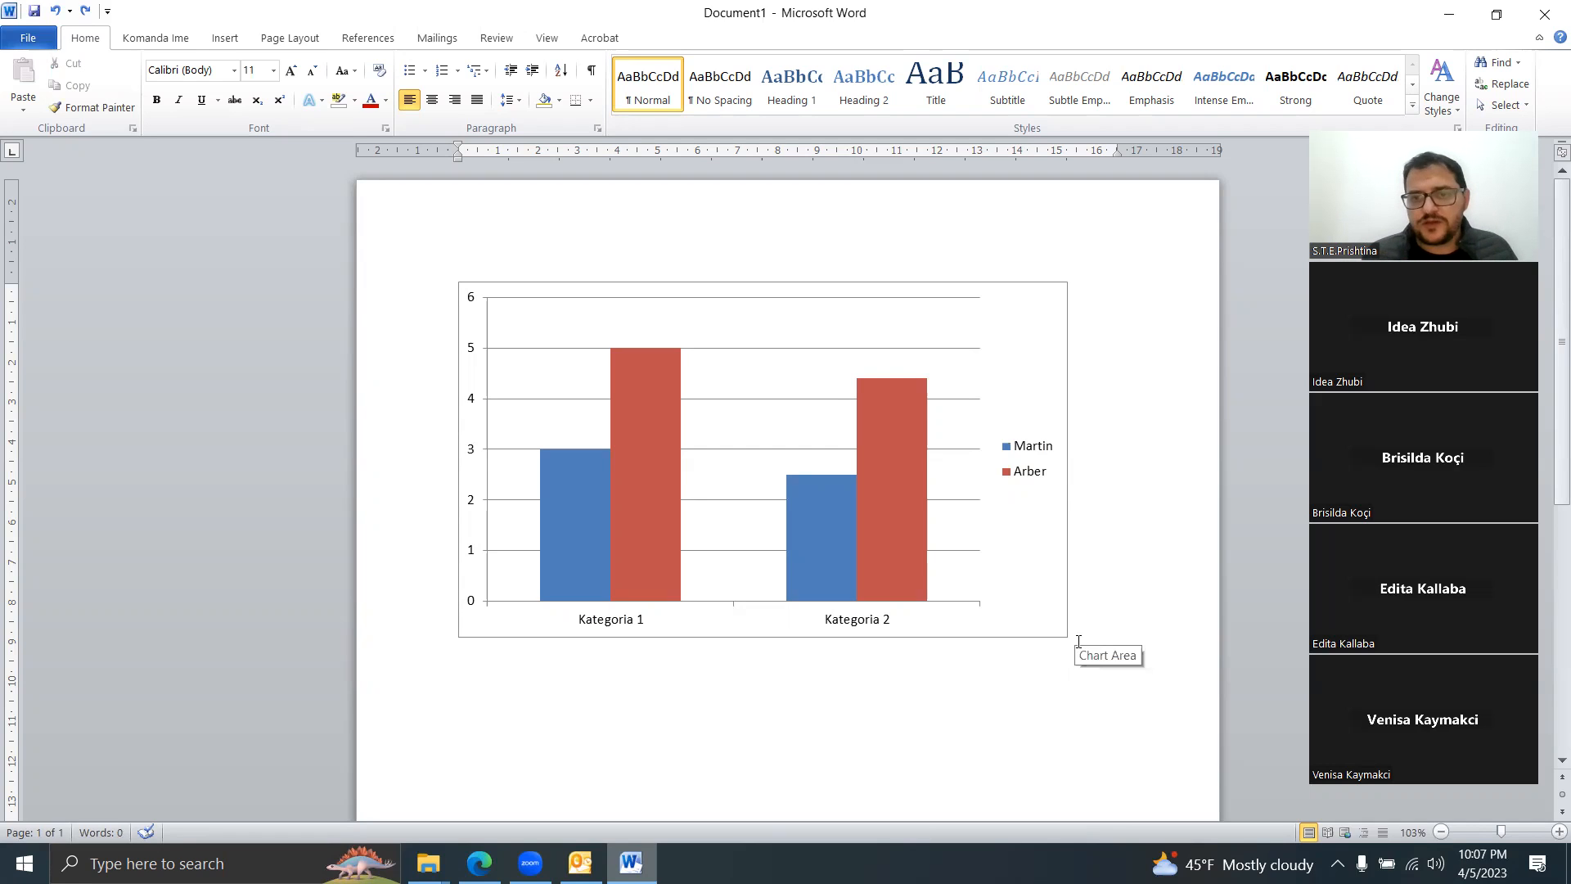
{"action": "left_click", "coordinate": [1049, 518]}
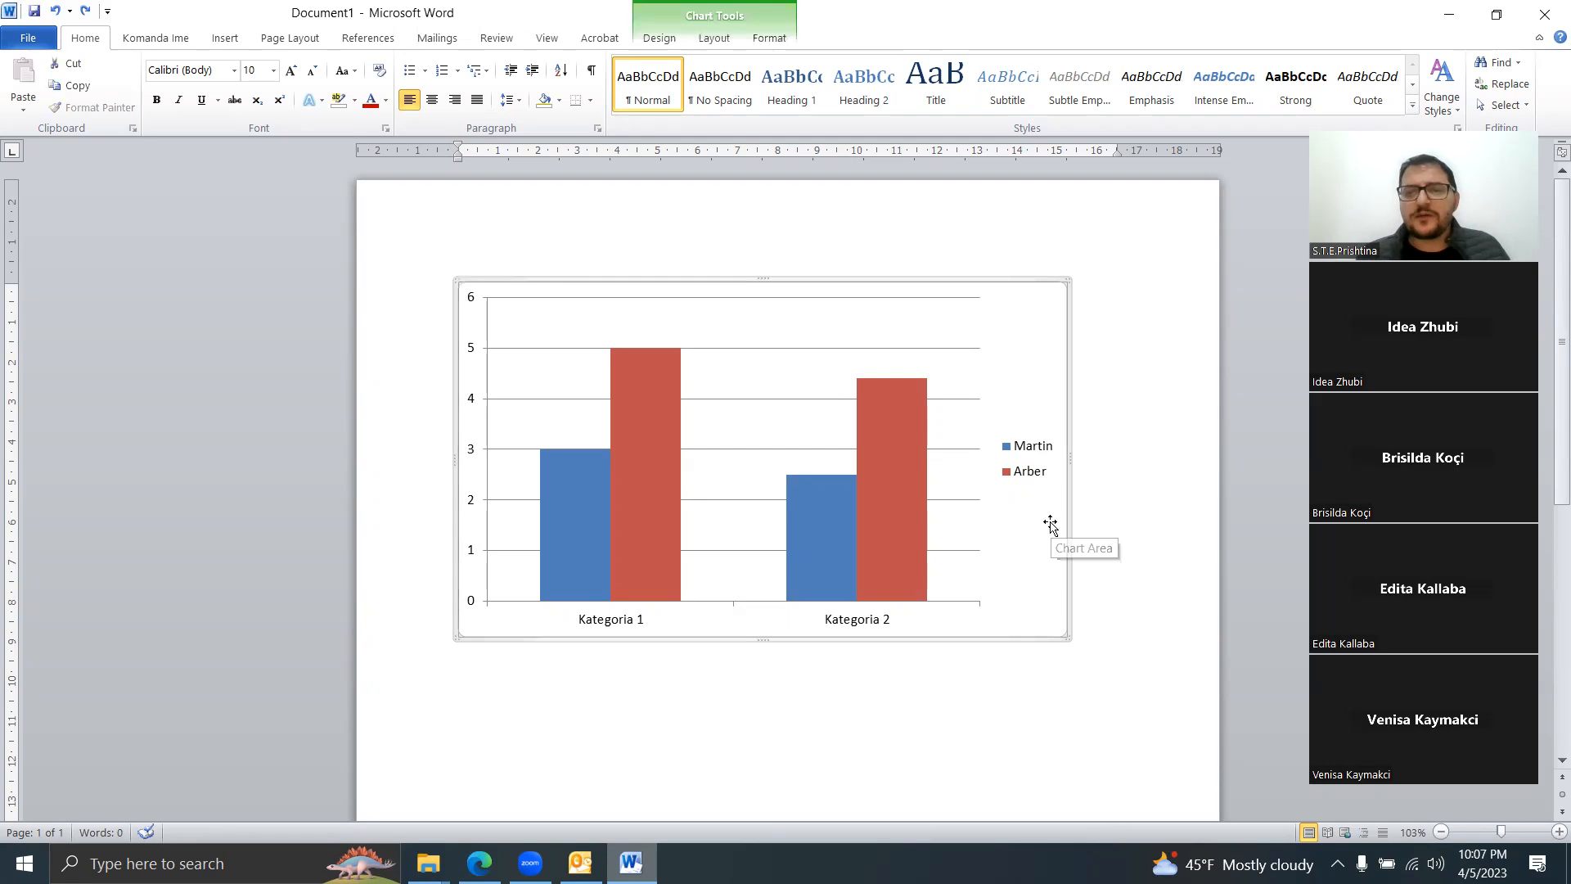
{"action": "left_click_drag", "start_coordinate": [925, 280], "coordinate": [1163, 501]}
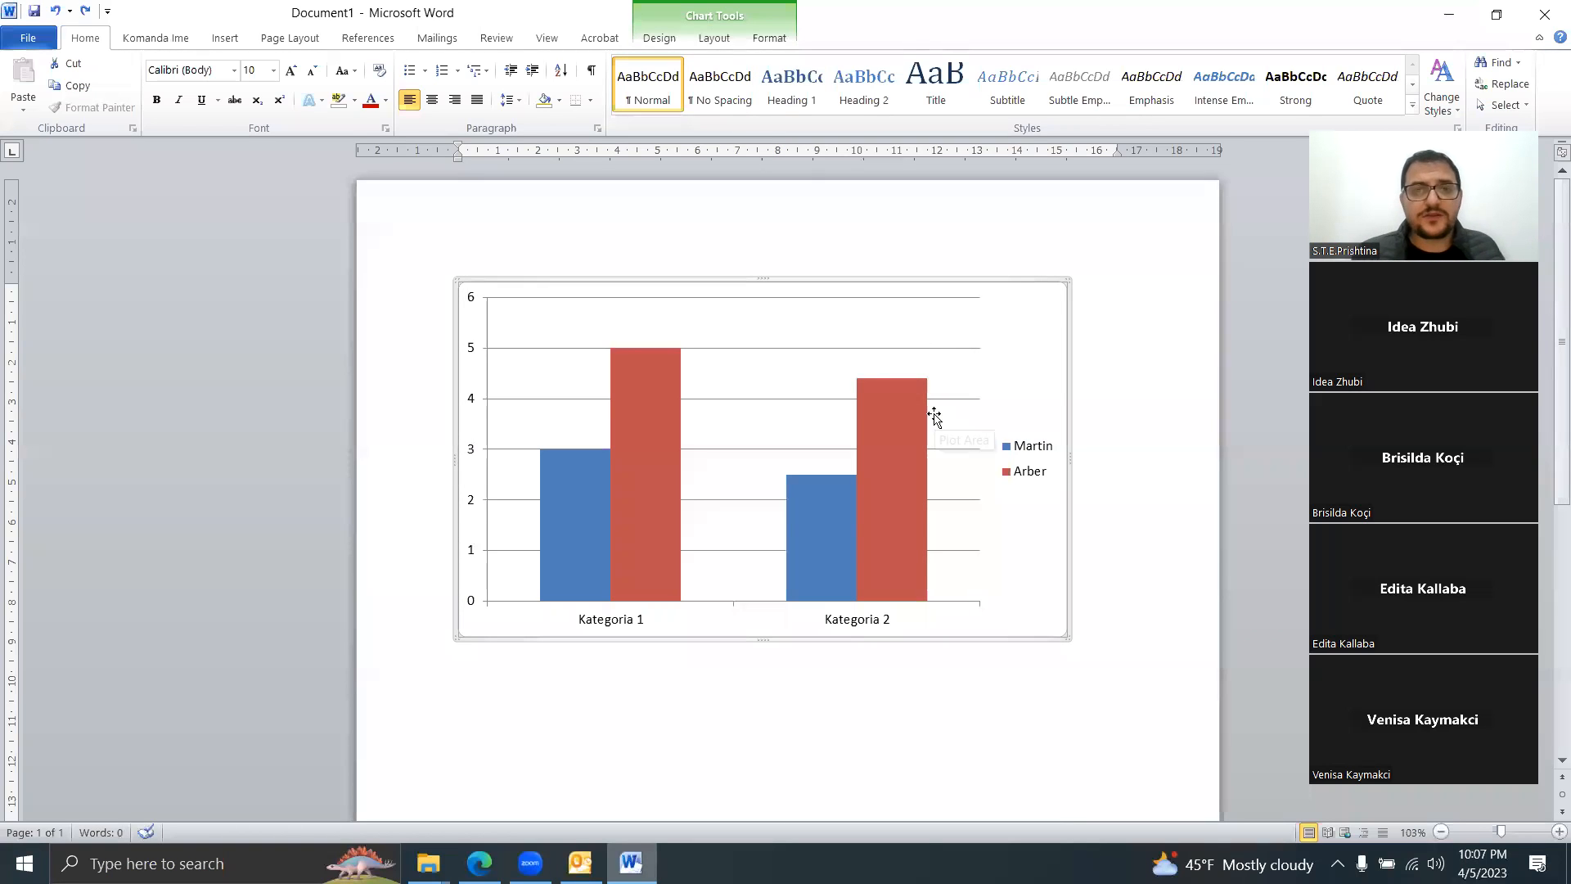
Step: Set the chart's text wrapping to In Front of Text
{"action": "left_click", "coordinate": [675, 39]}
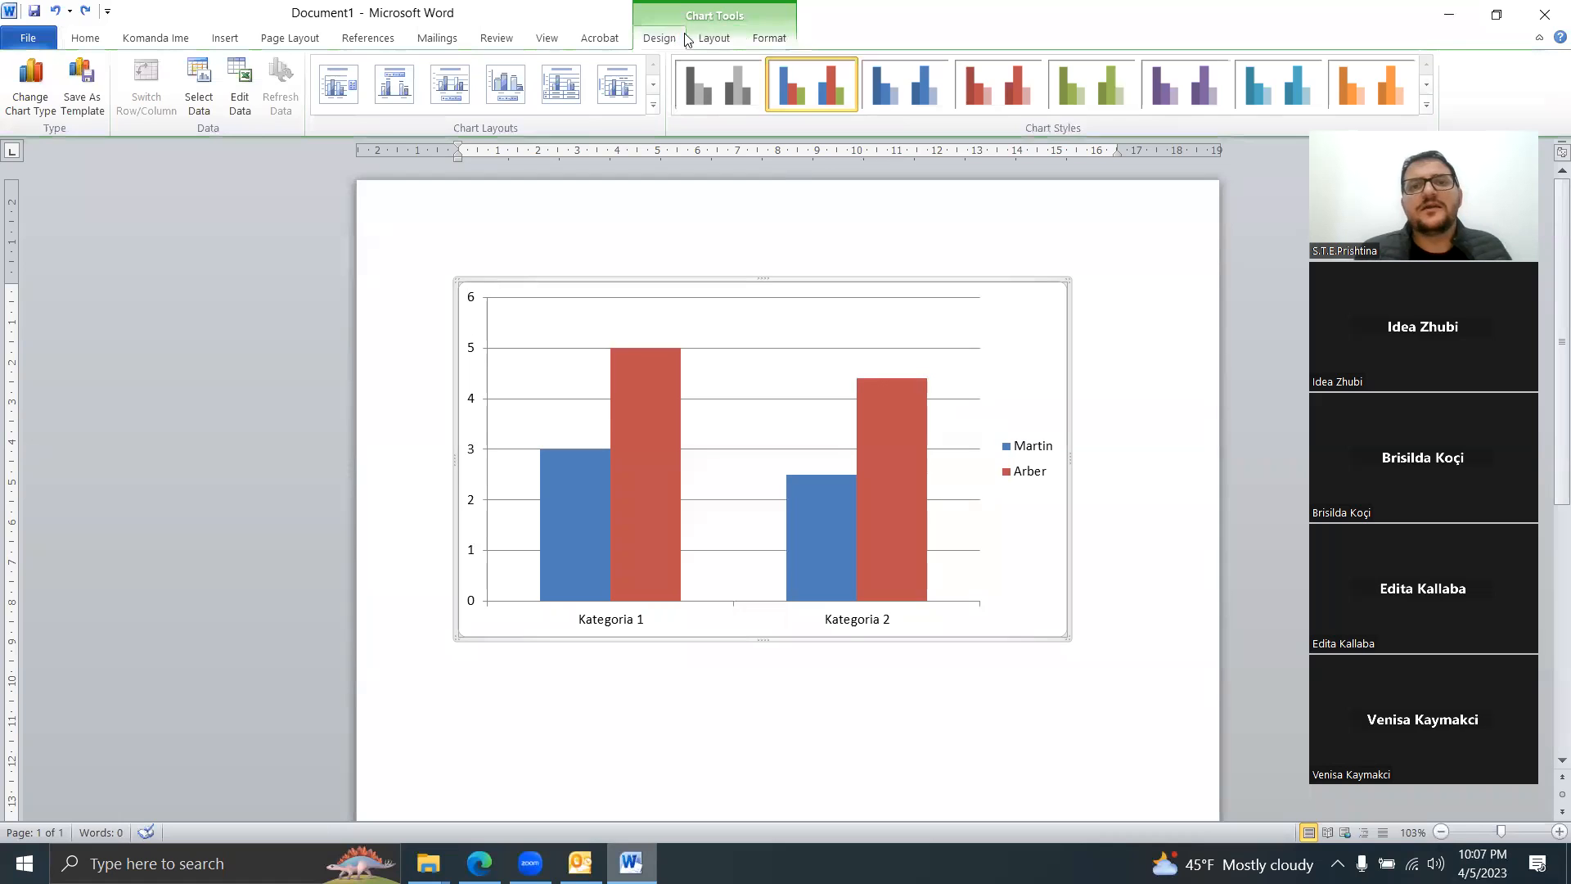
{"action": "left_click", "coordinate": [710, 38]}
{"action": "left_click", "coordinate": [769, 42]}
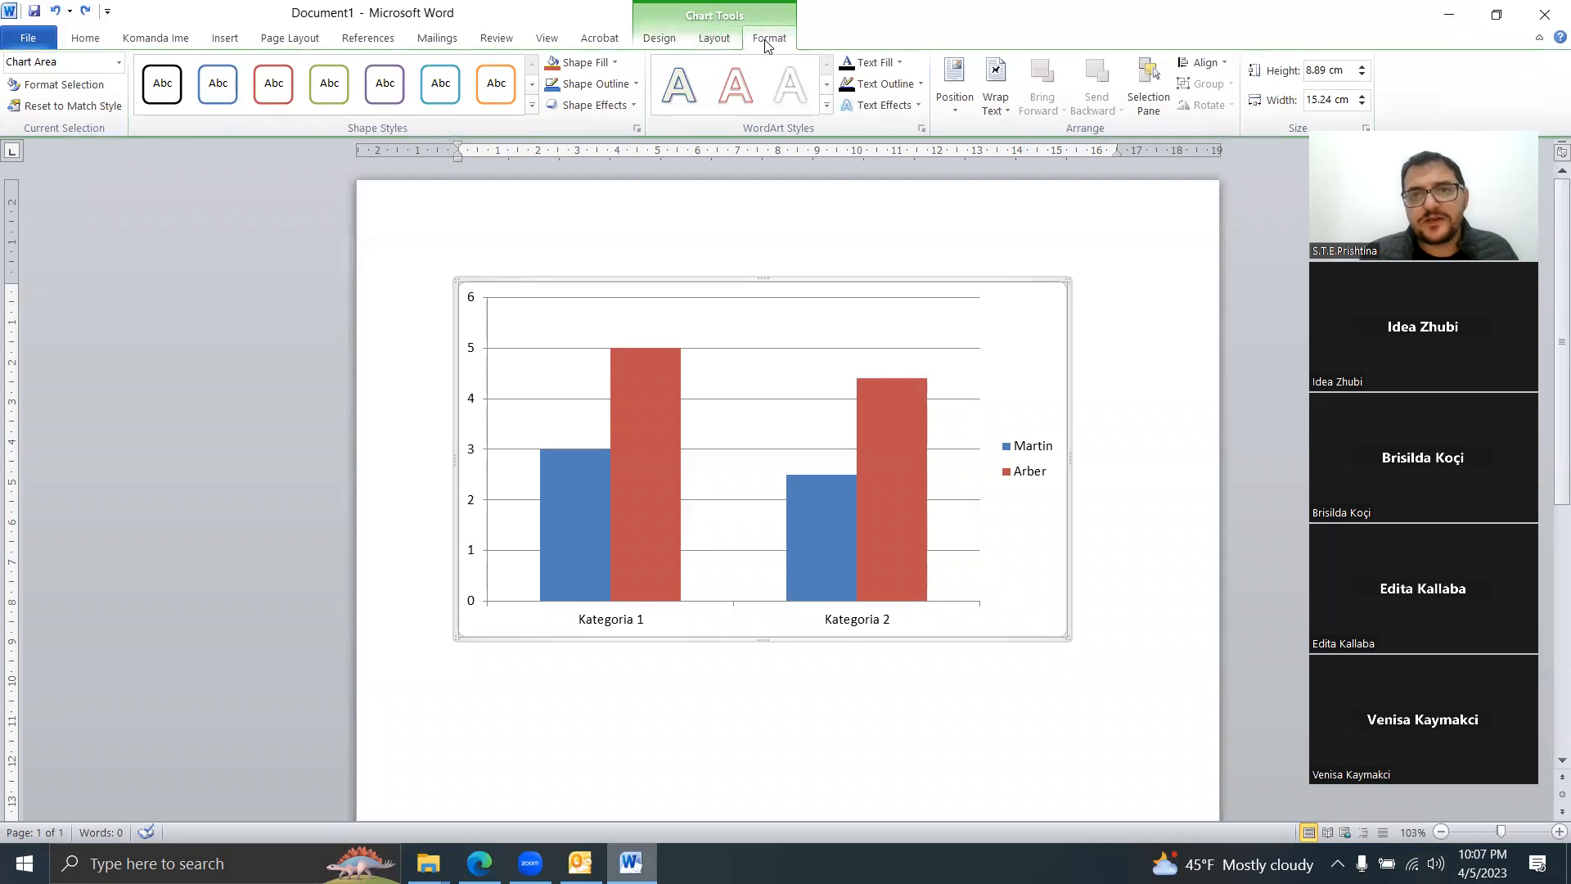
{"action": "left_click", "coordinate": [958, 113]}
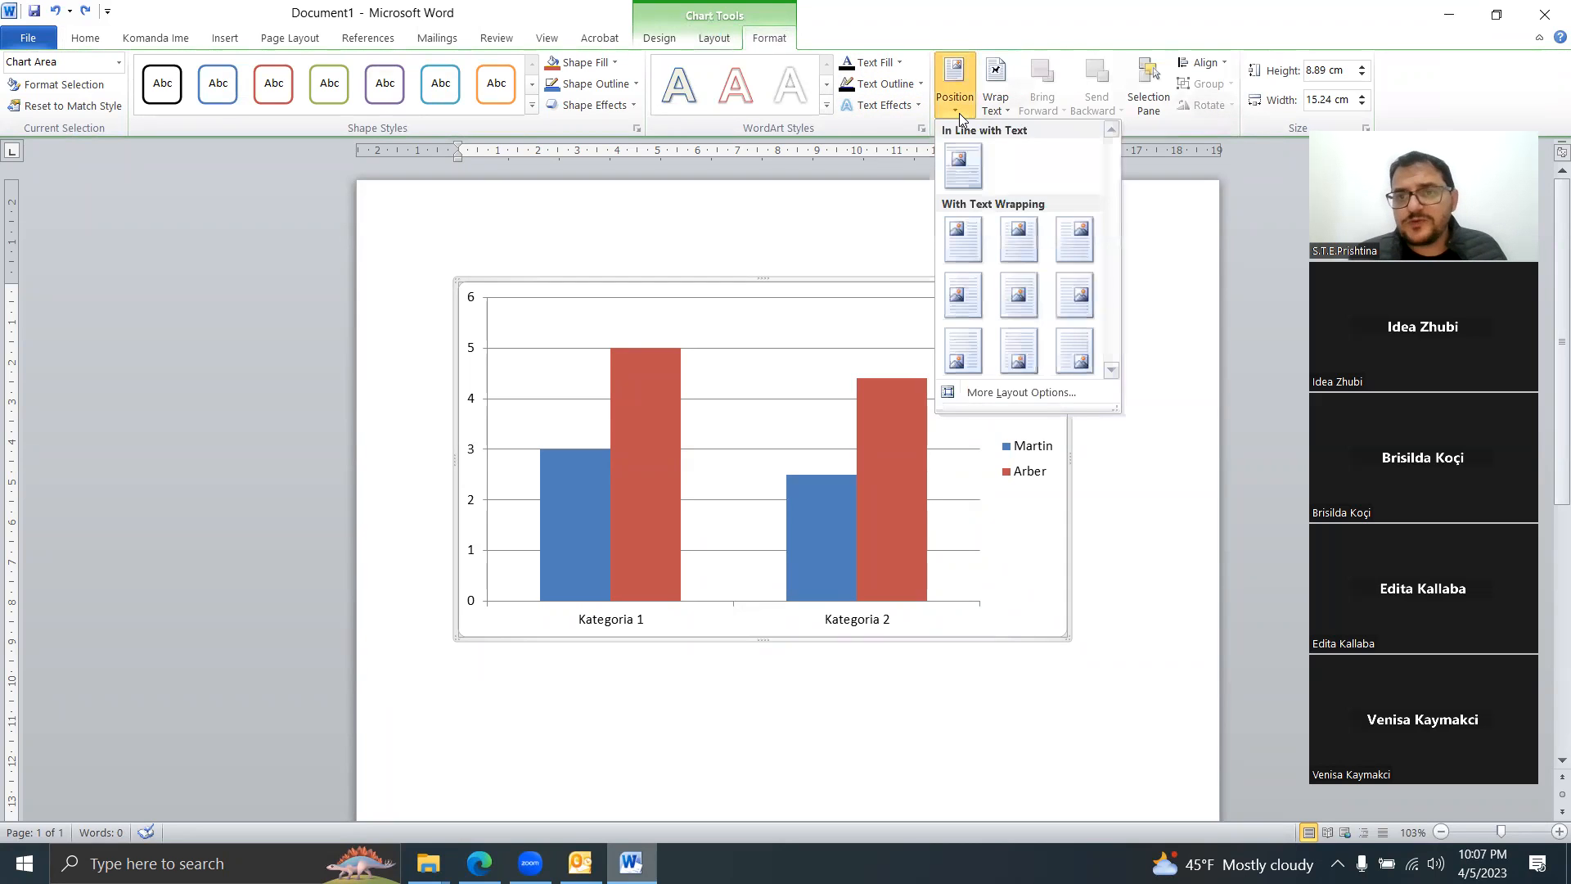
{"action": "left_click", "coordinate": [996, 113]}
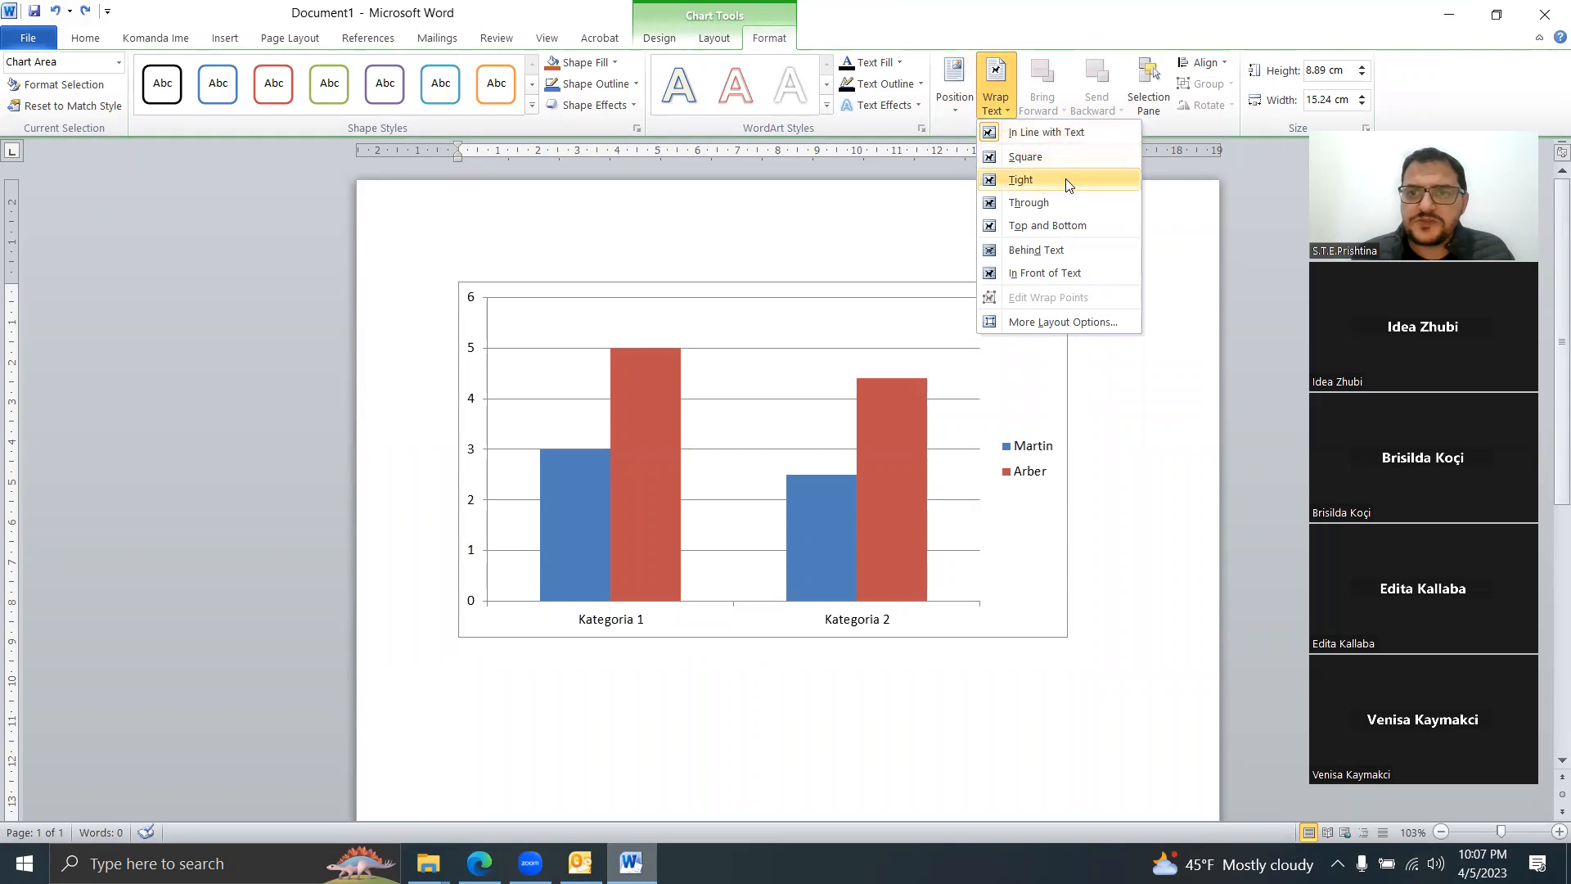
{"action": "left_click", "coordinate": [1044, 273]}
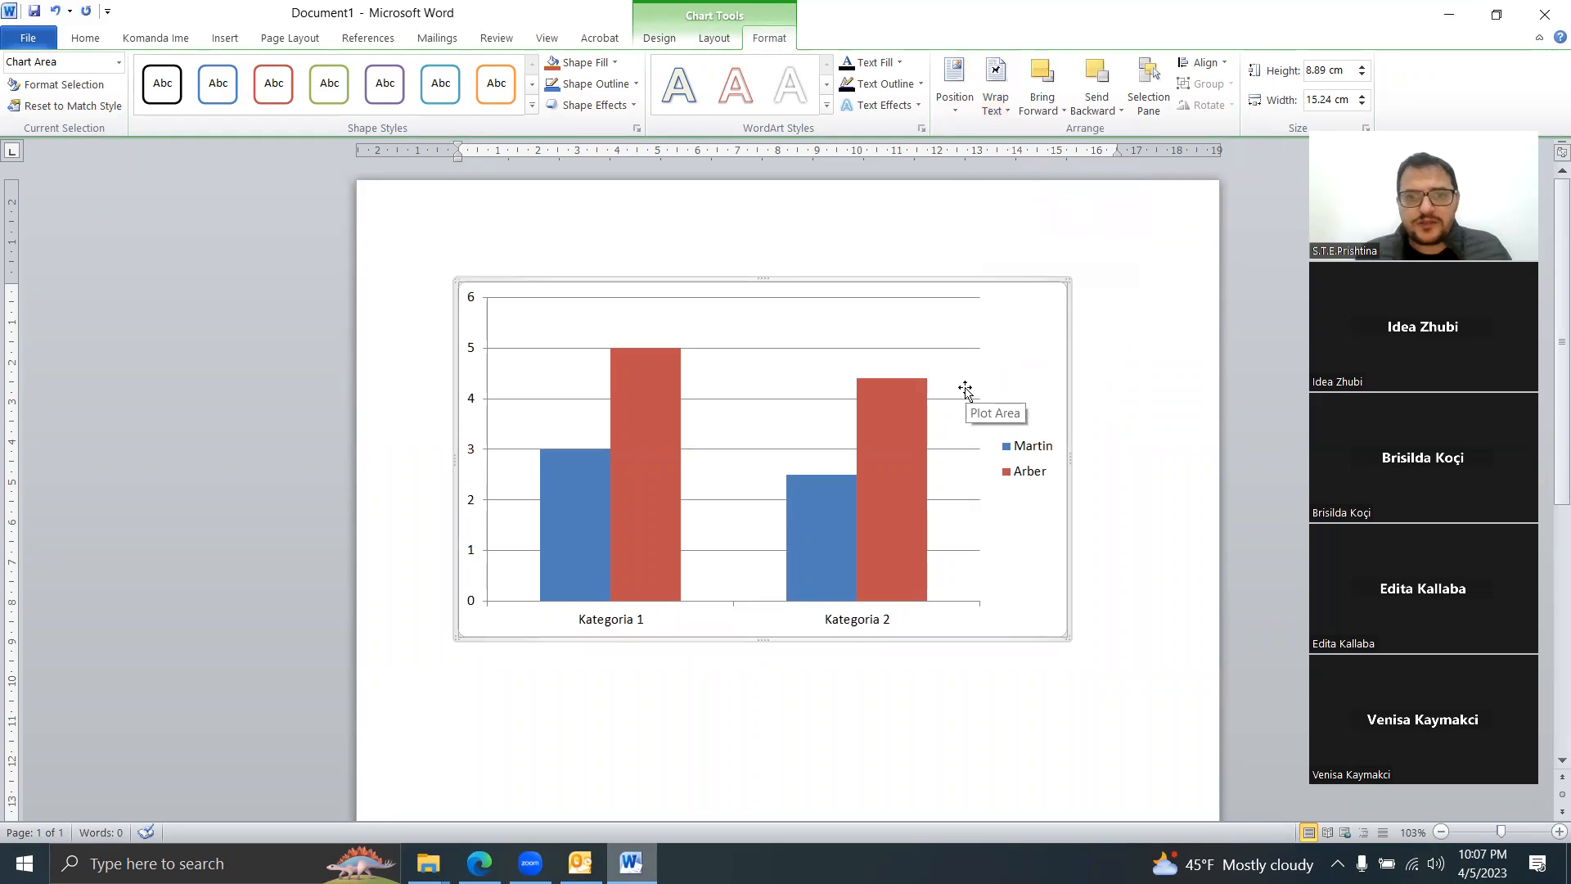
Step: Move the chart, undo that move, then nudge it slightly up and left
{"action": "left_click_drag", "start_coordinate": [775, 279], "coordinate": [812, 433]}
{"action": "key", "text": "ctrl+z"}
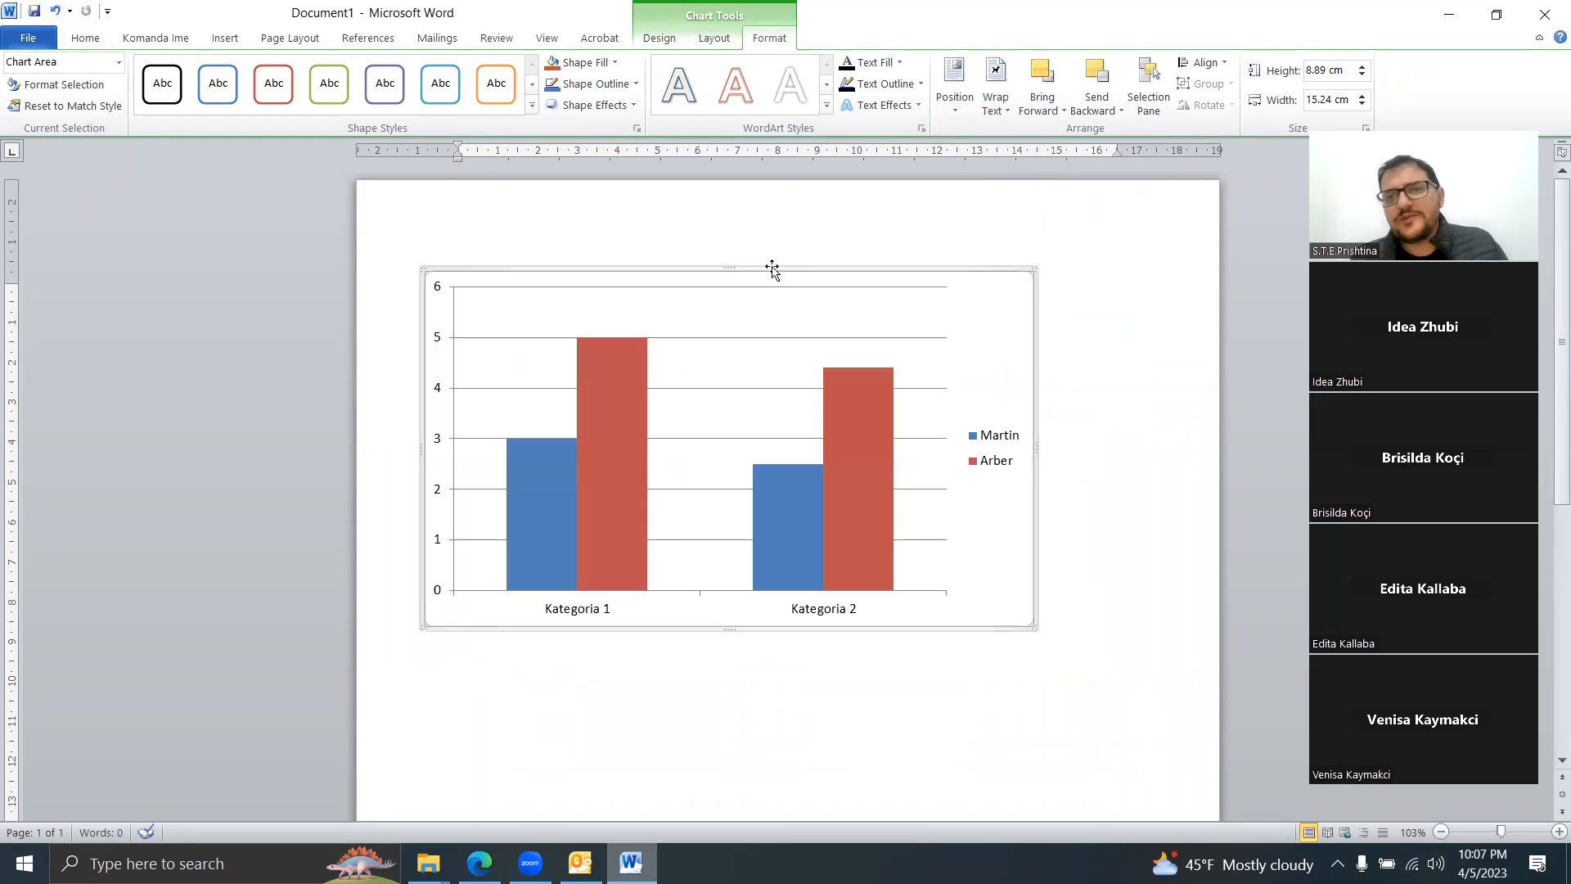
{"action": "left_click_drag", "start_coordinate": [772, 263], "coordinate": [798, 262]}
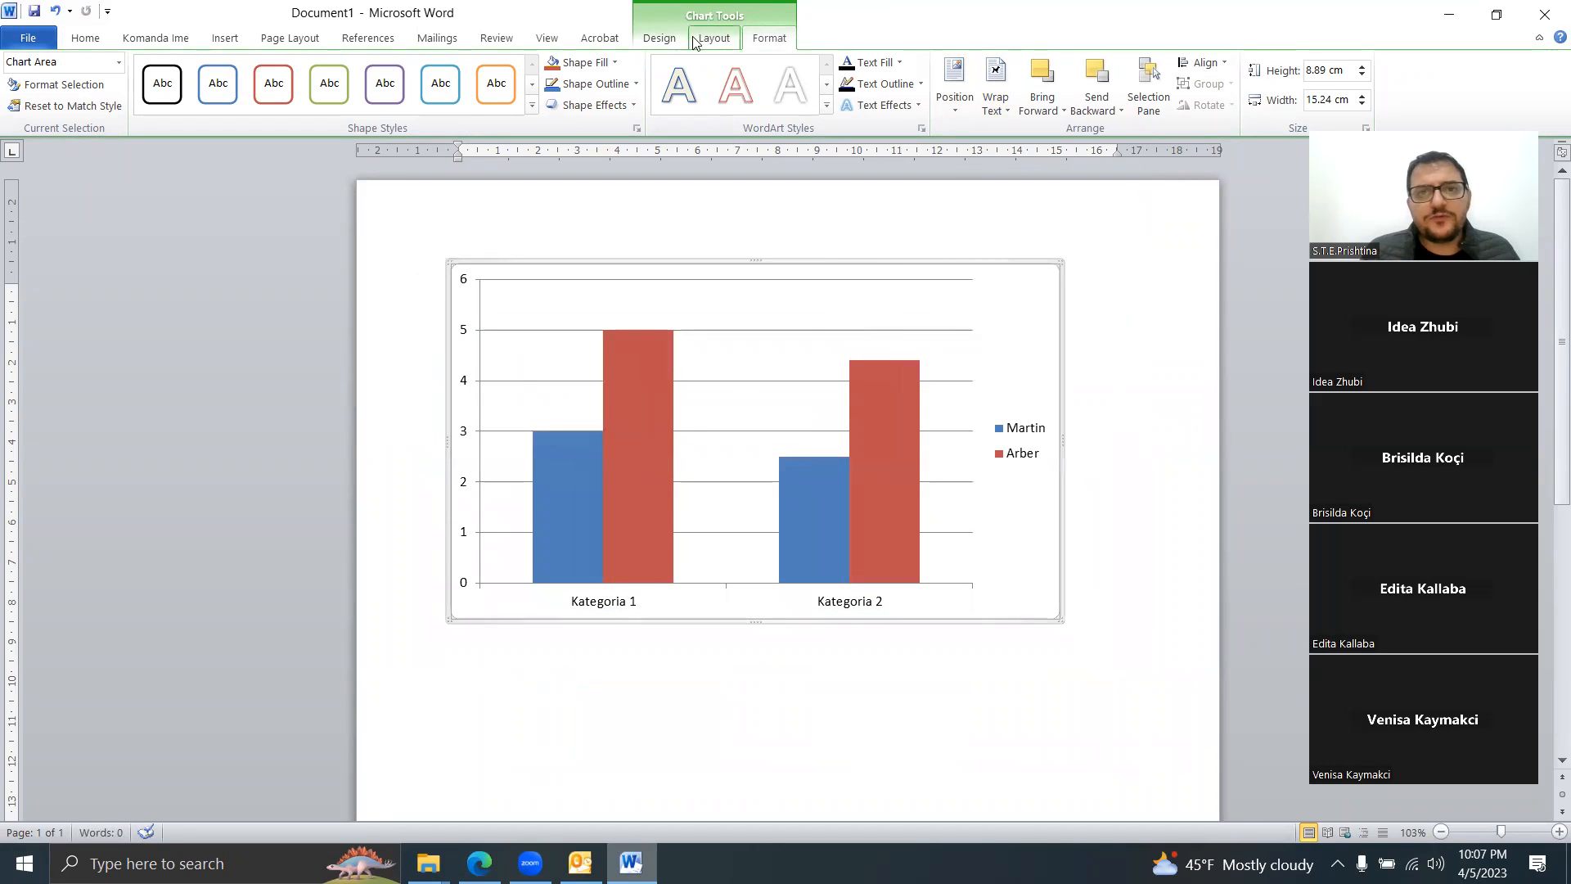
{"action": "left_click", "coordinate": [659, 38]}
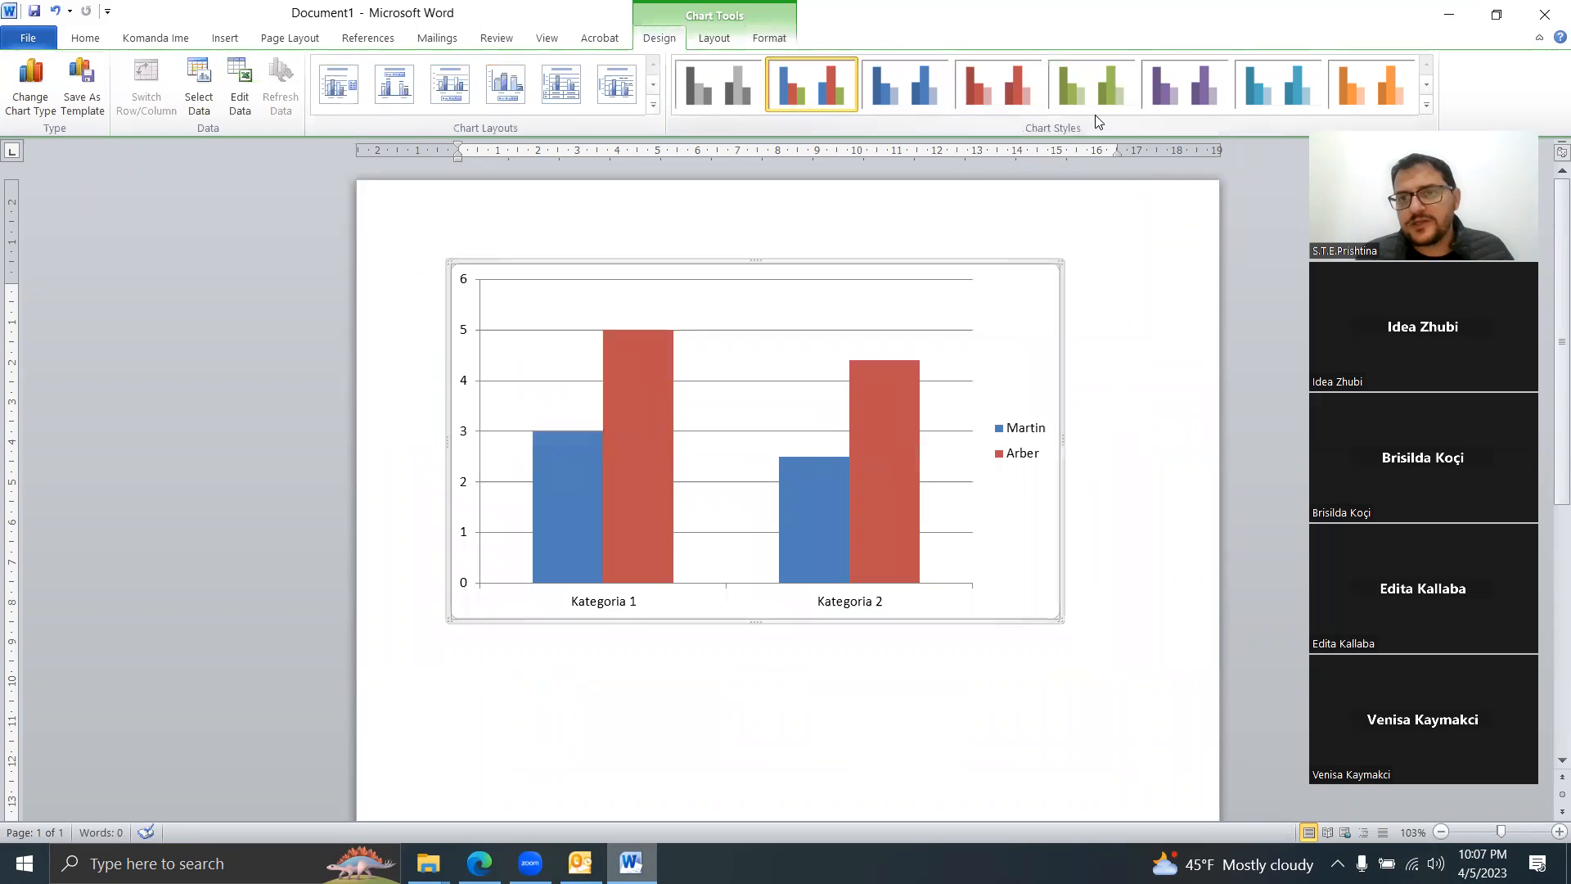
Step: Apply the dark red-column chart style and Layout 5 with title and data table, then undo
{"action": "left_click", "coordinate": [1427, 106]}
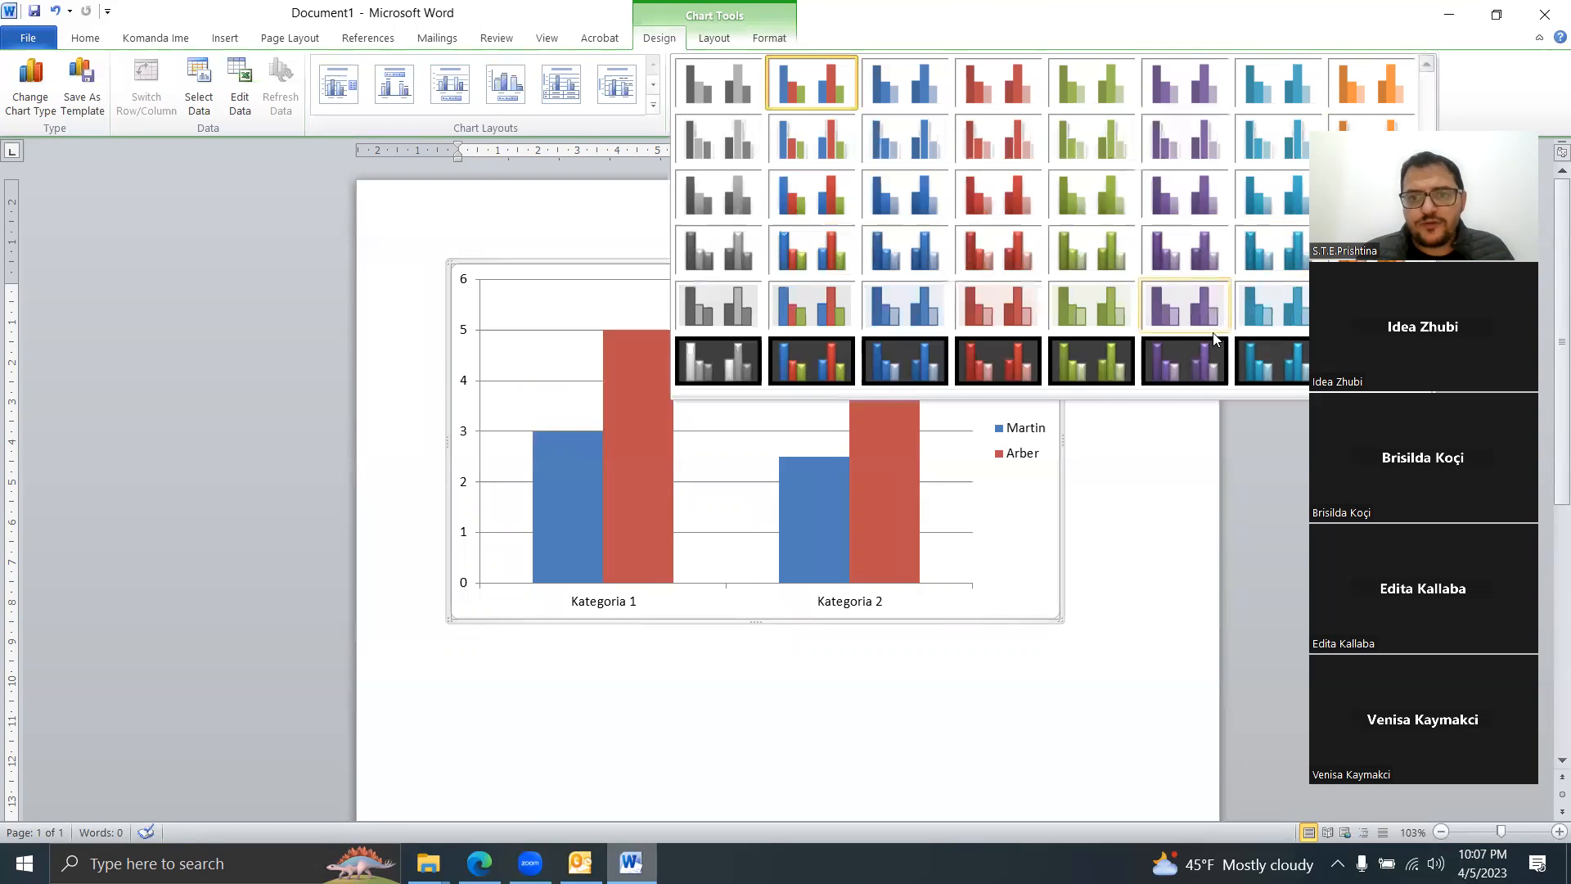
{"action": "left_click", "coordinate": [1015, 355]}
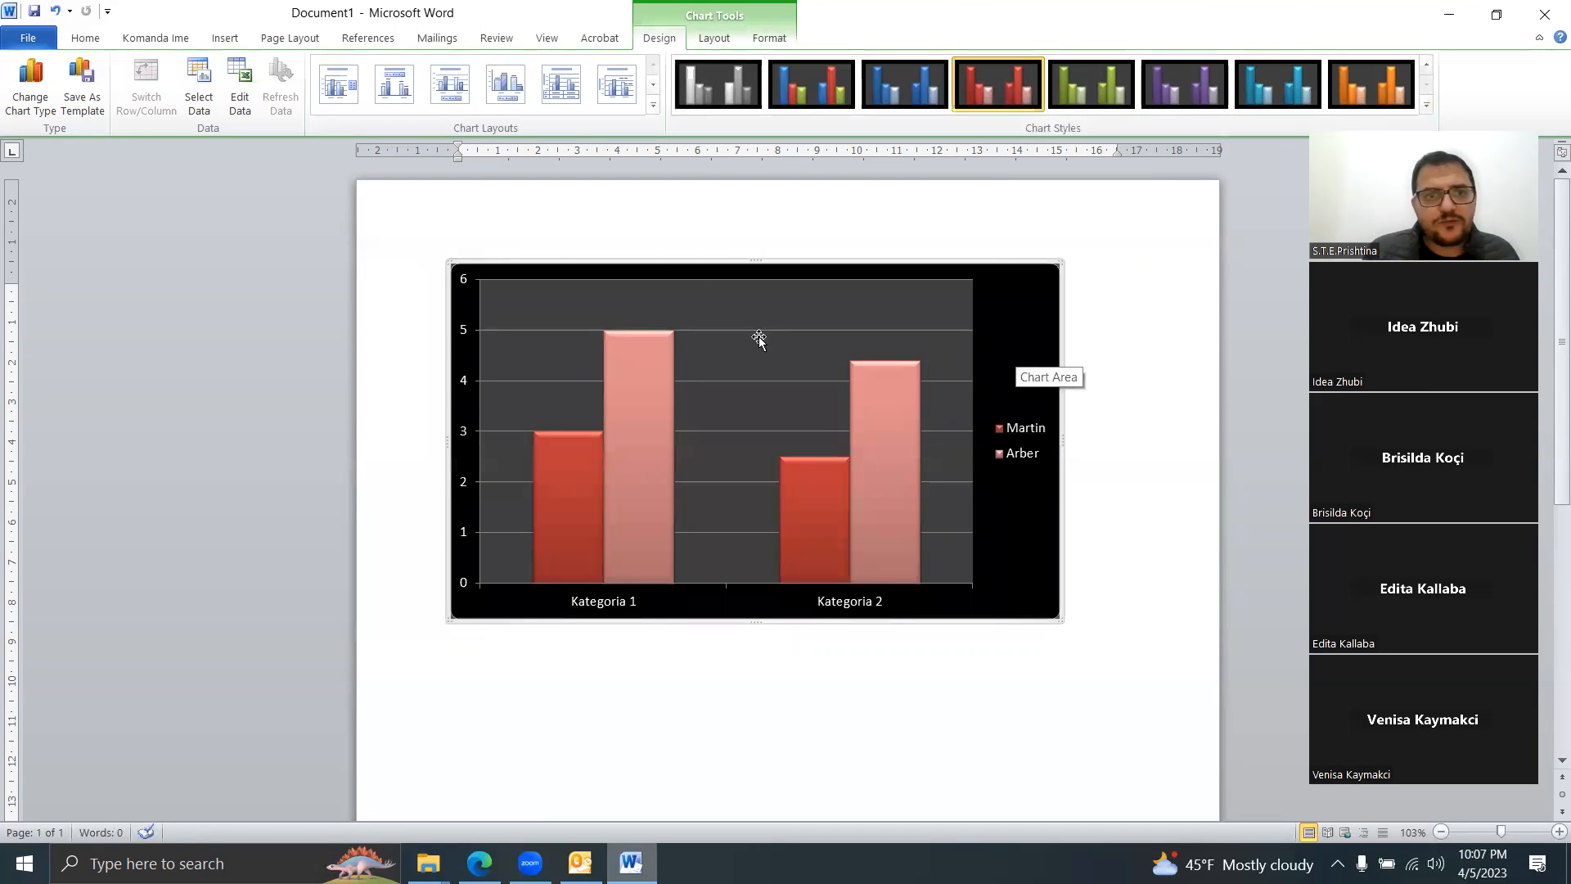
{"action": "left_click", "coordinate": [653, 107]}
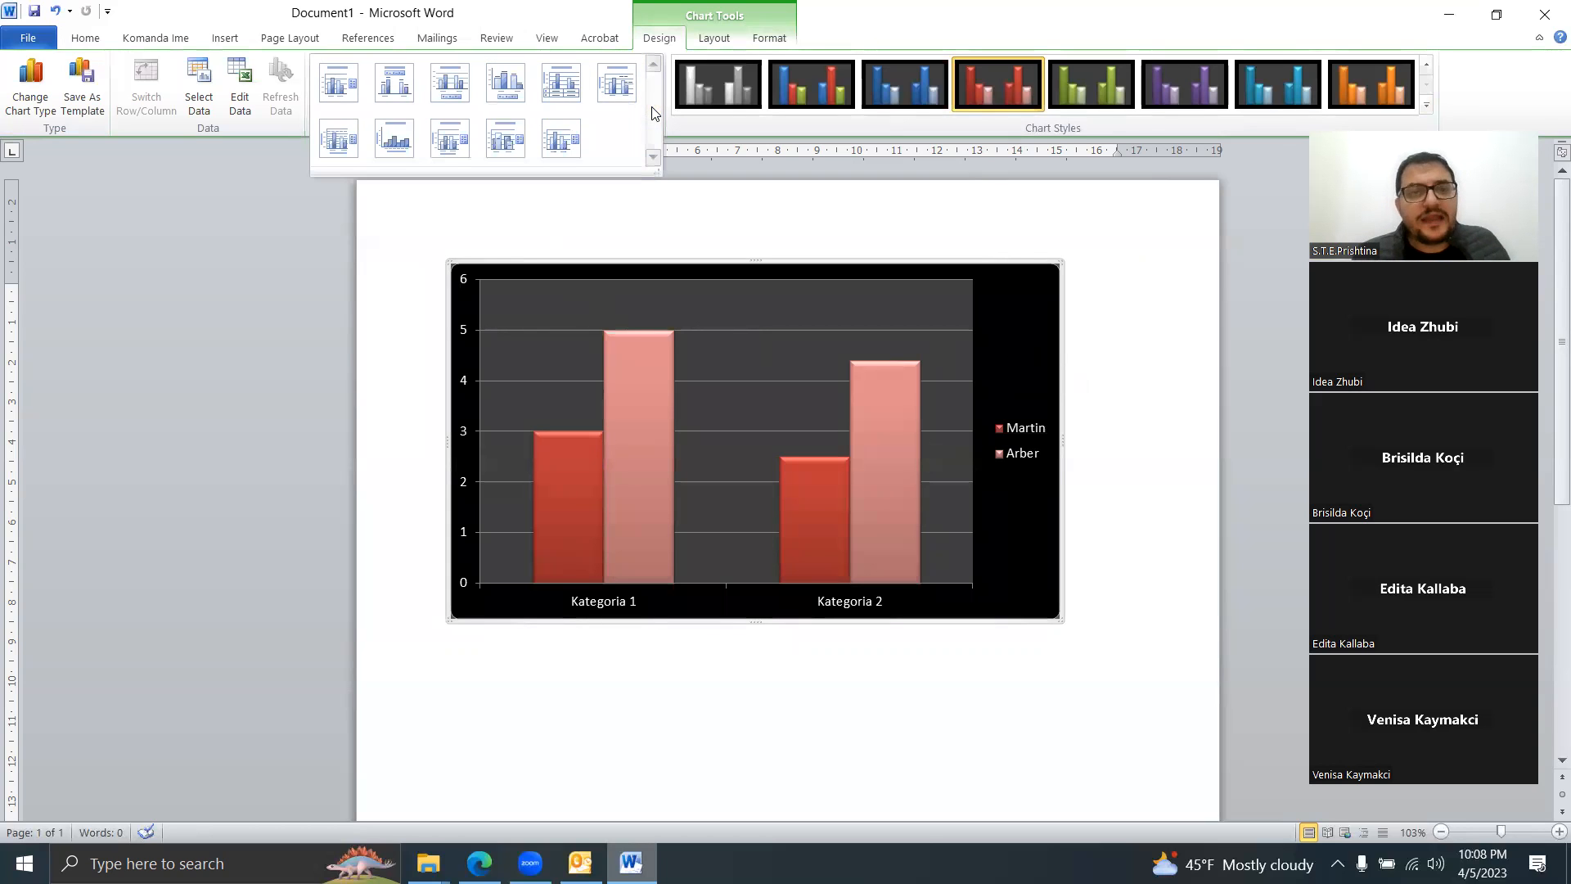
{"action": "left_click", "coordinate": [546, 97]}
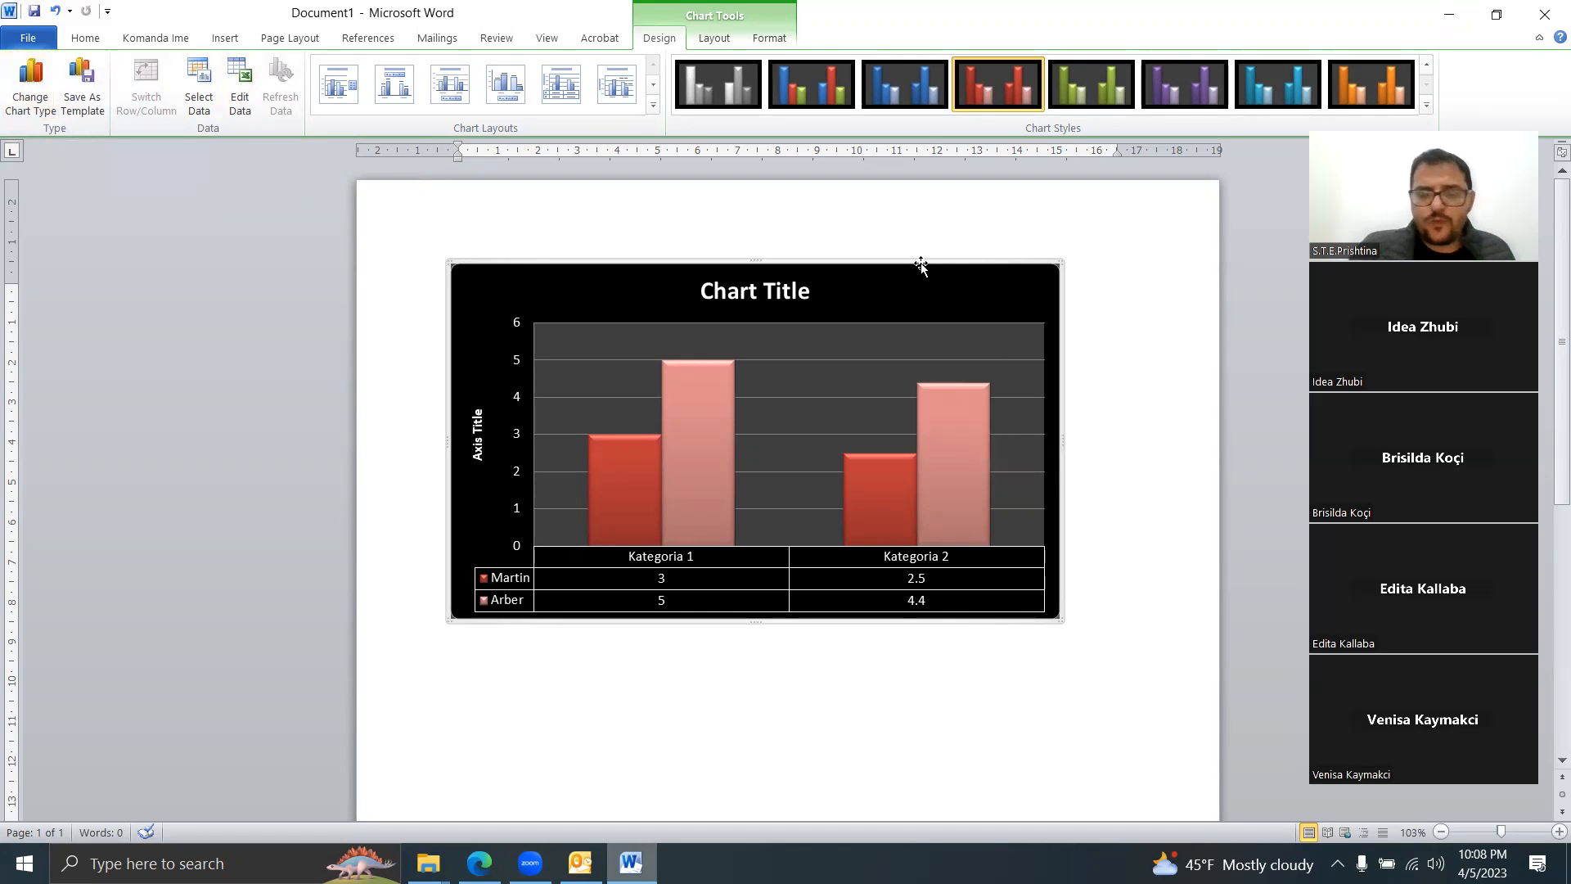
{"action": "key", "text": "ctrl+z"}
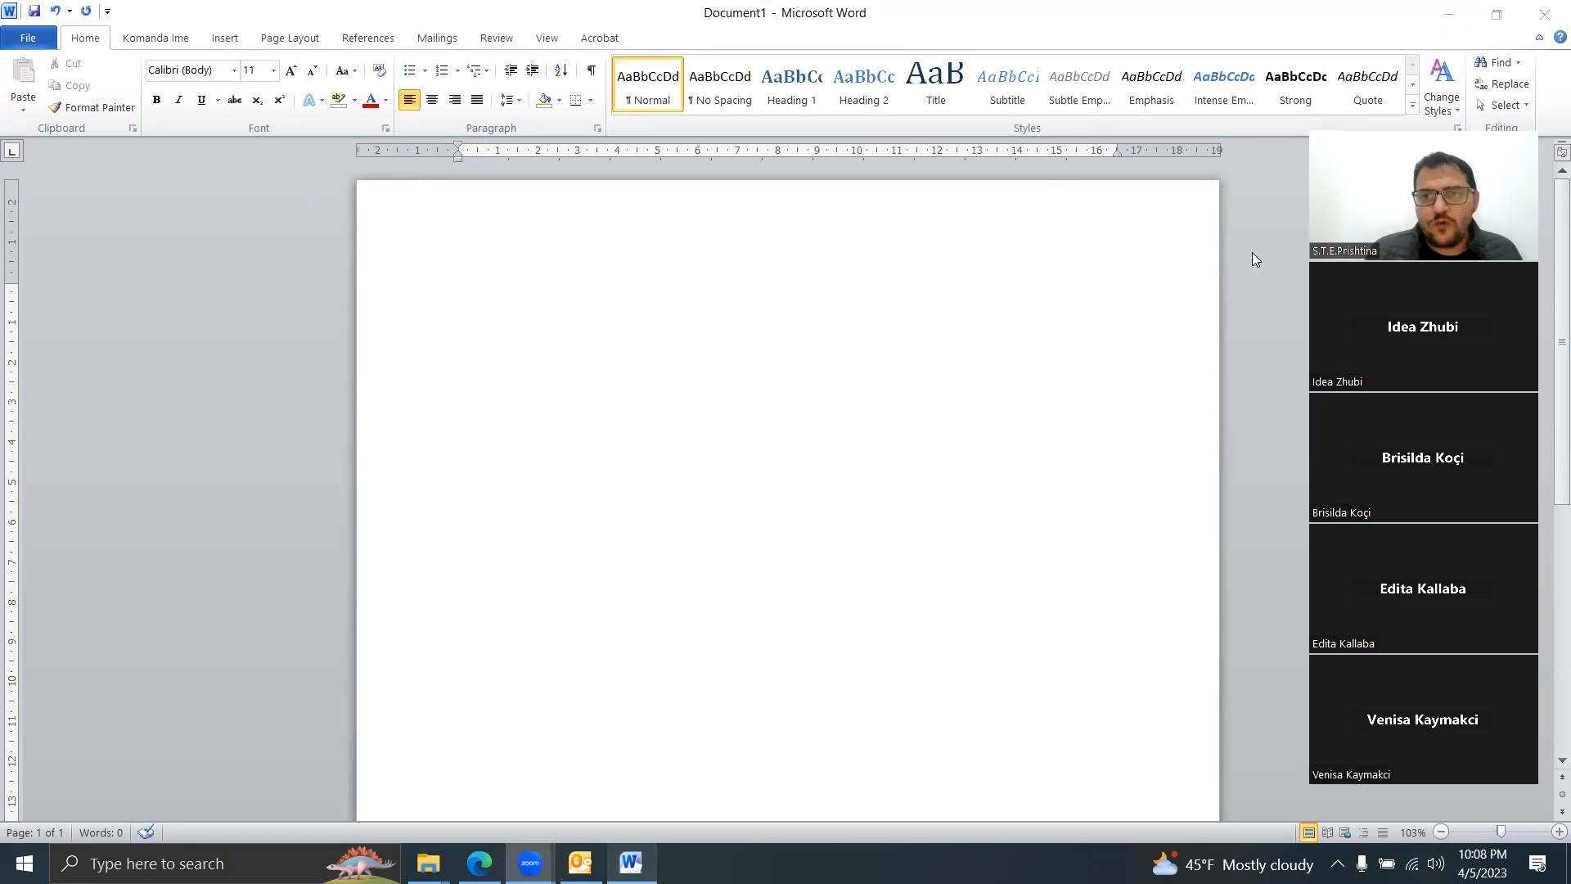
Step: Open the Choose a SmartArt Graphic dialog and show the Cycle layouts
{"action": "left_click", "coordinate": [478, 113]}
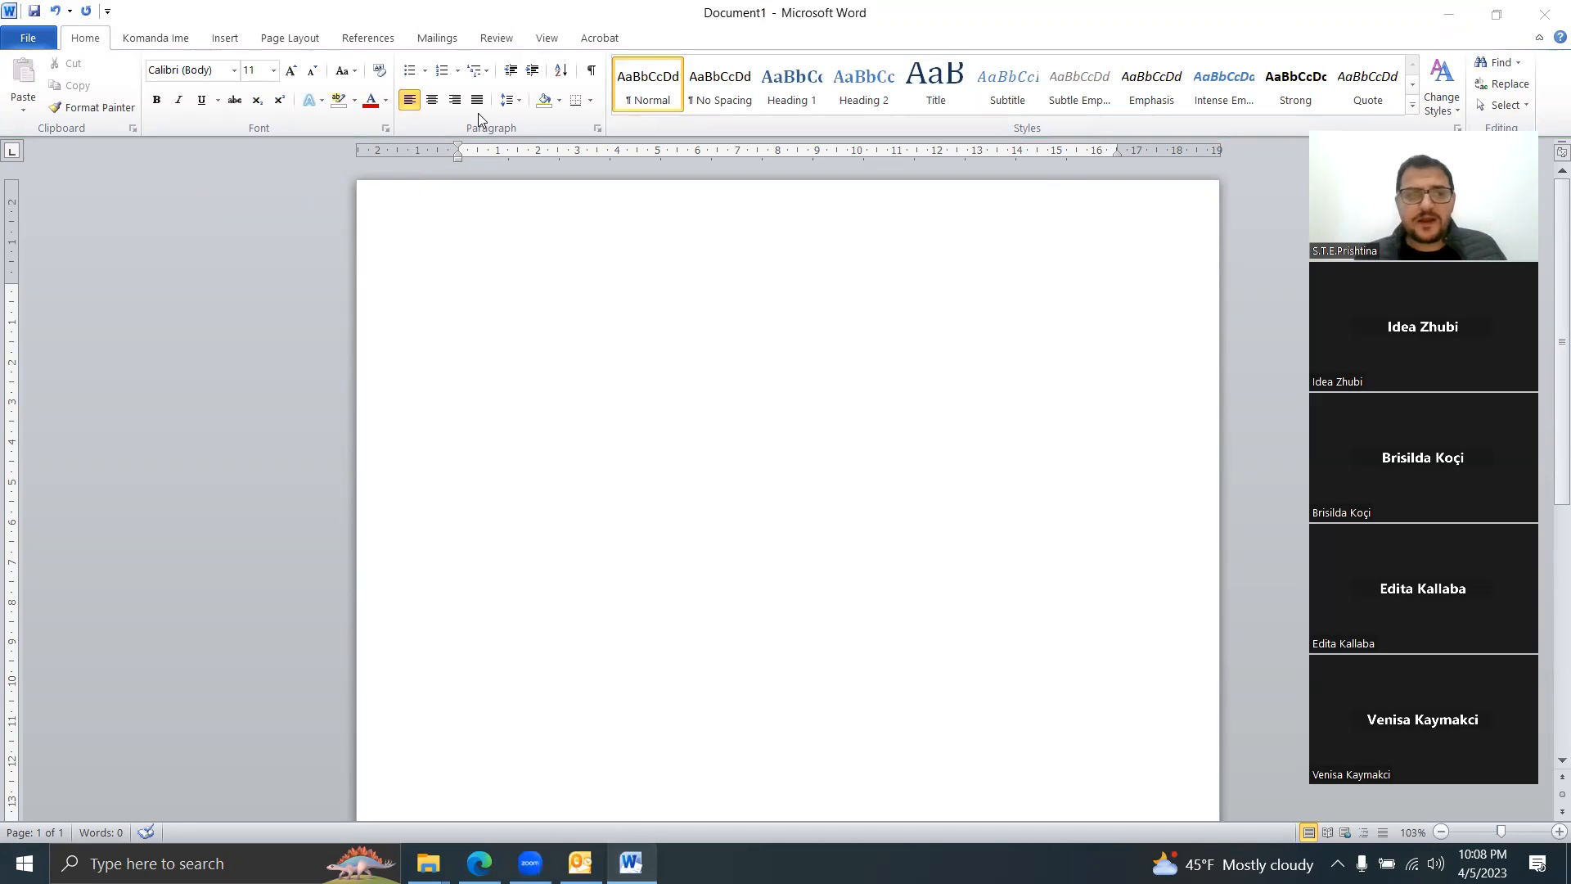
{"action": "left_click", "coordinate": [204, 41]}
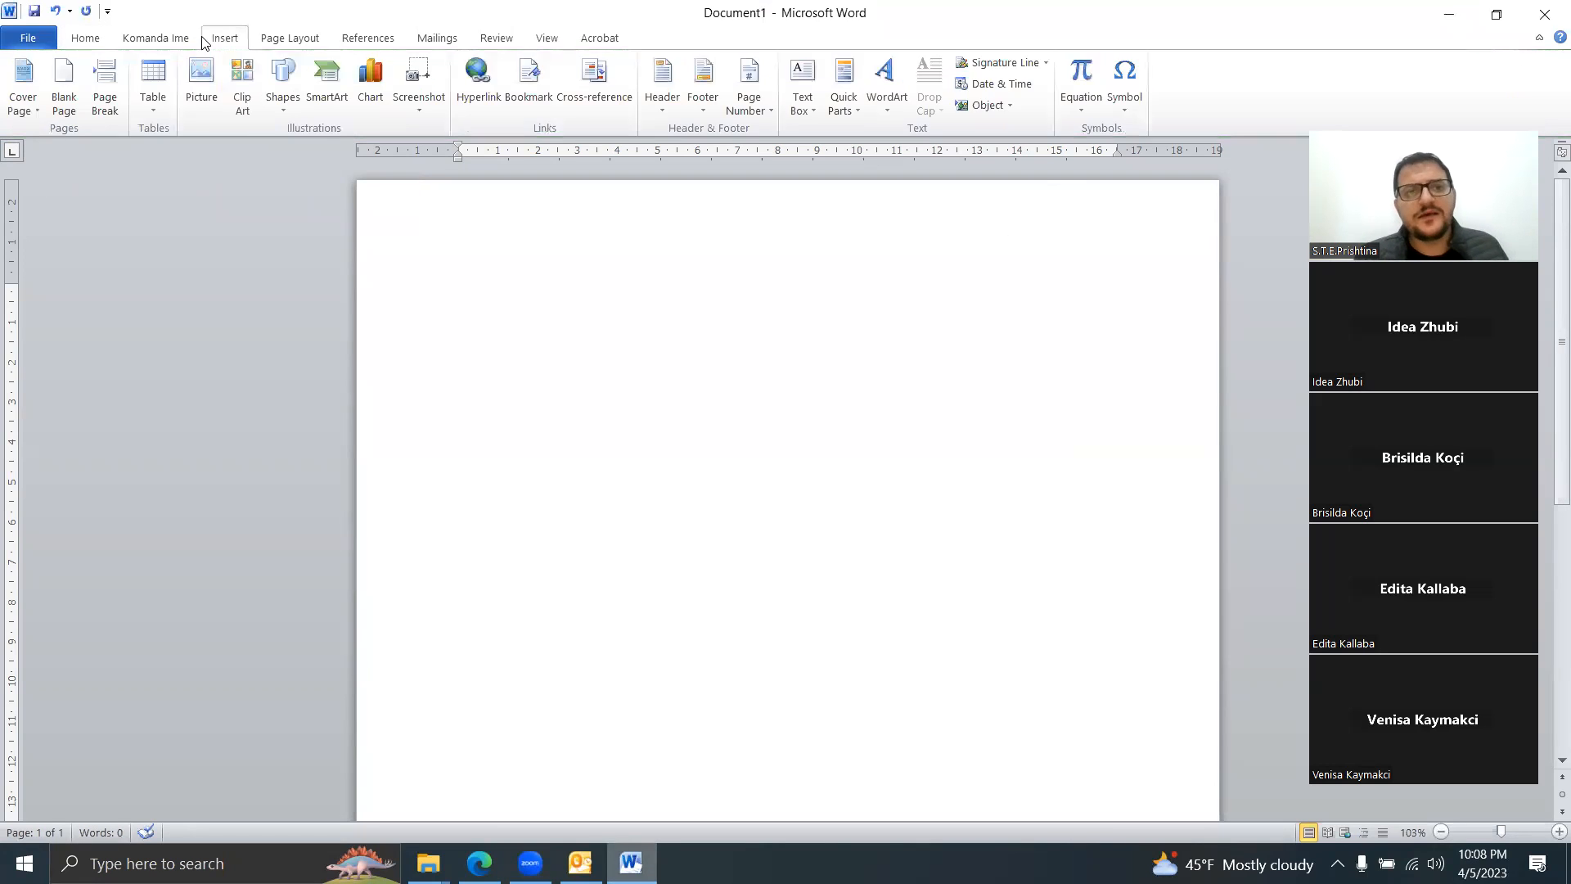
{"action": "left_click", "coordinate": [324, 93]}
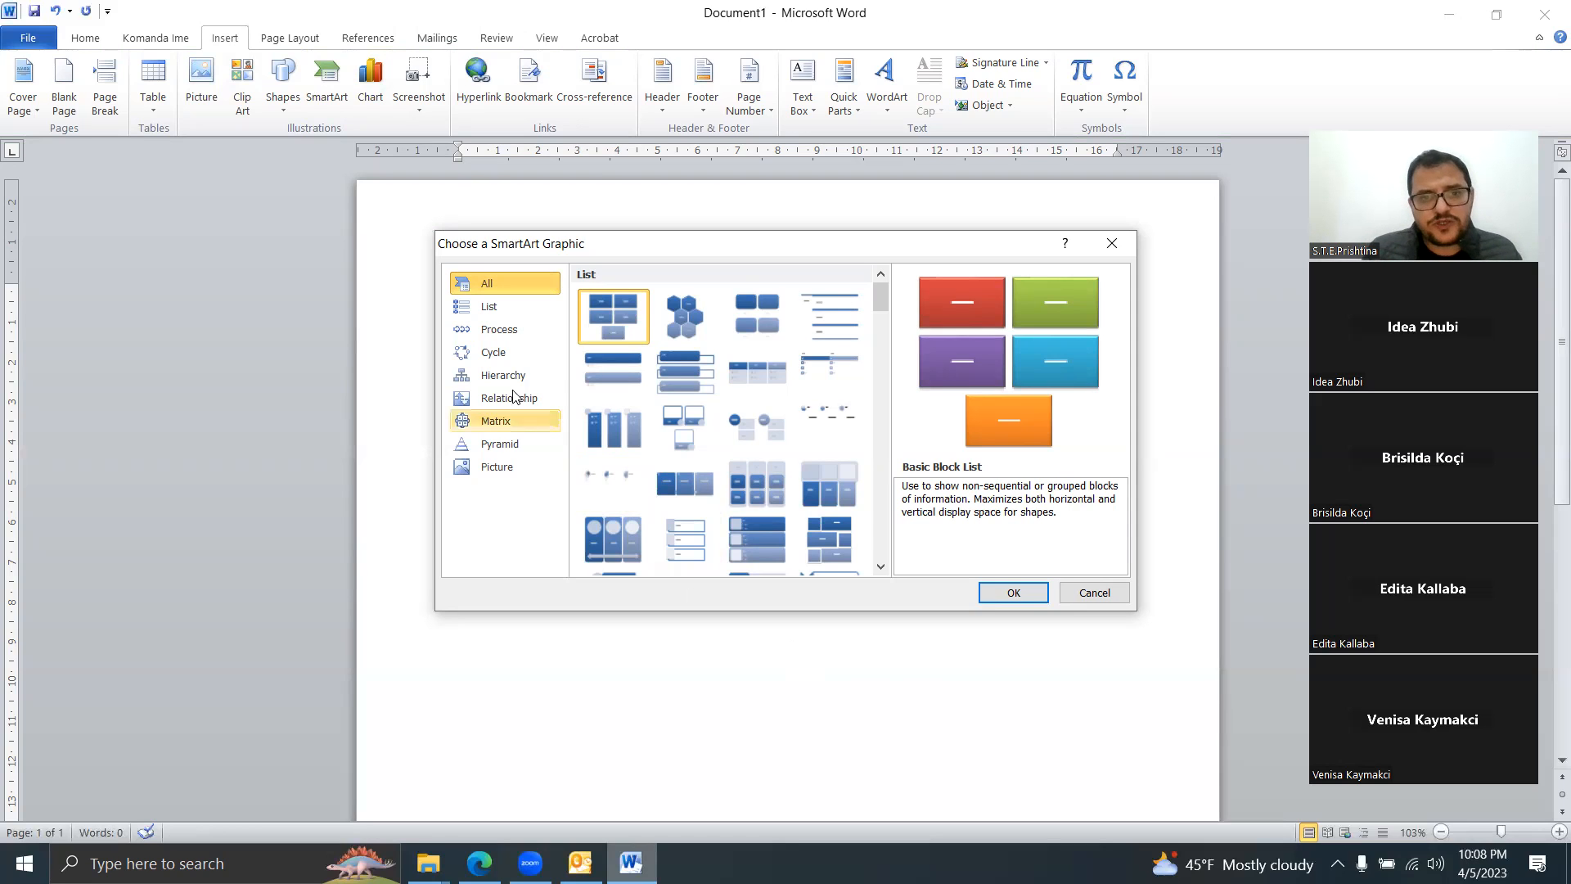
{"action": "left_click", "coordinate": [512, 356]}
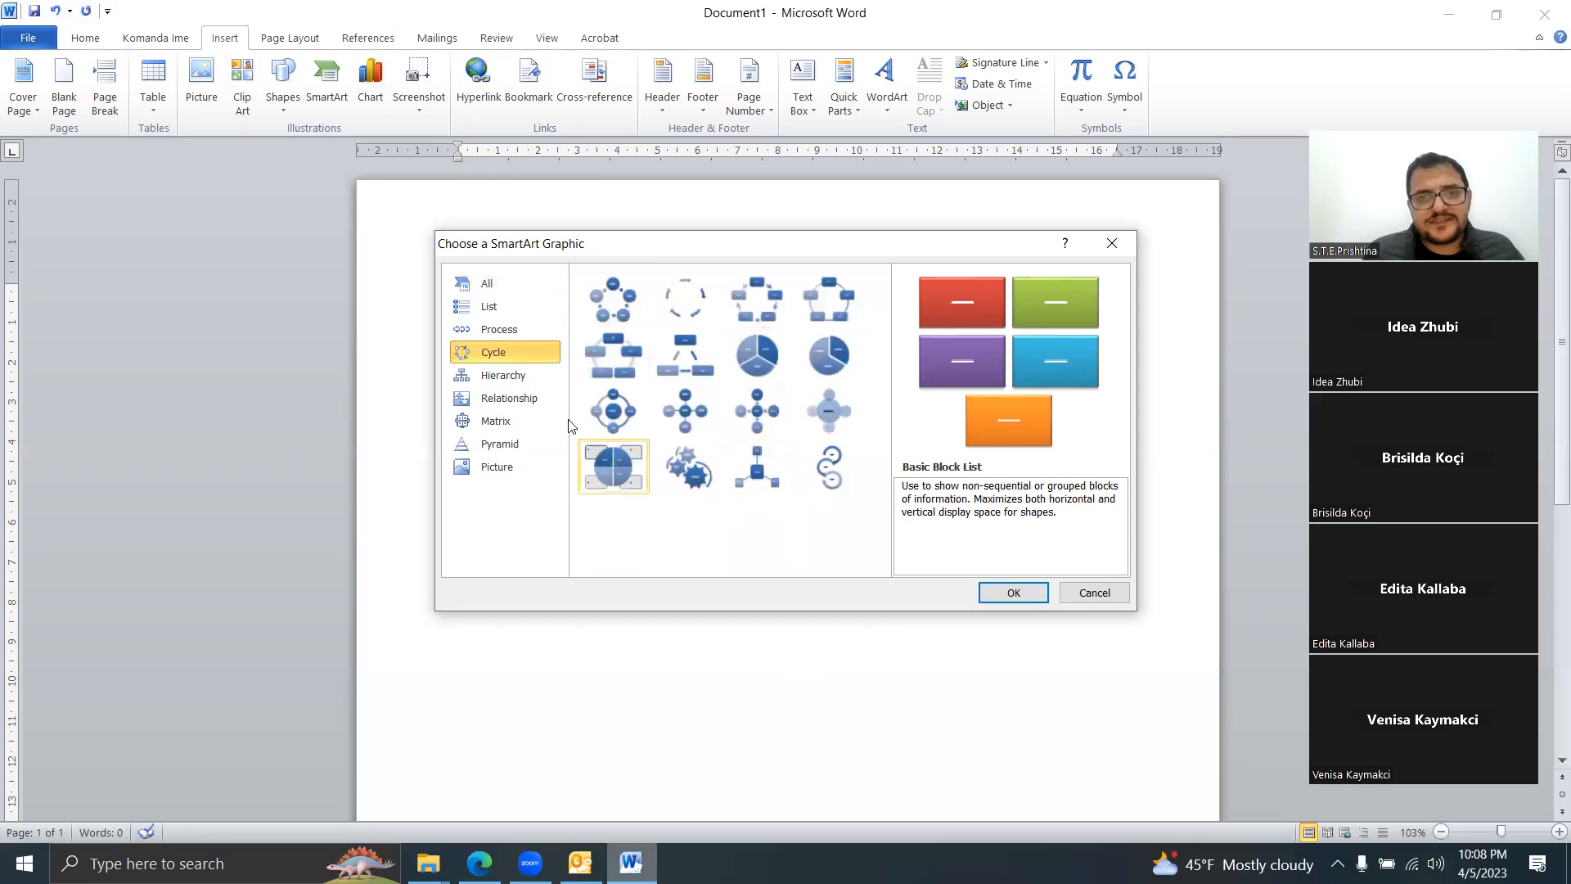
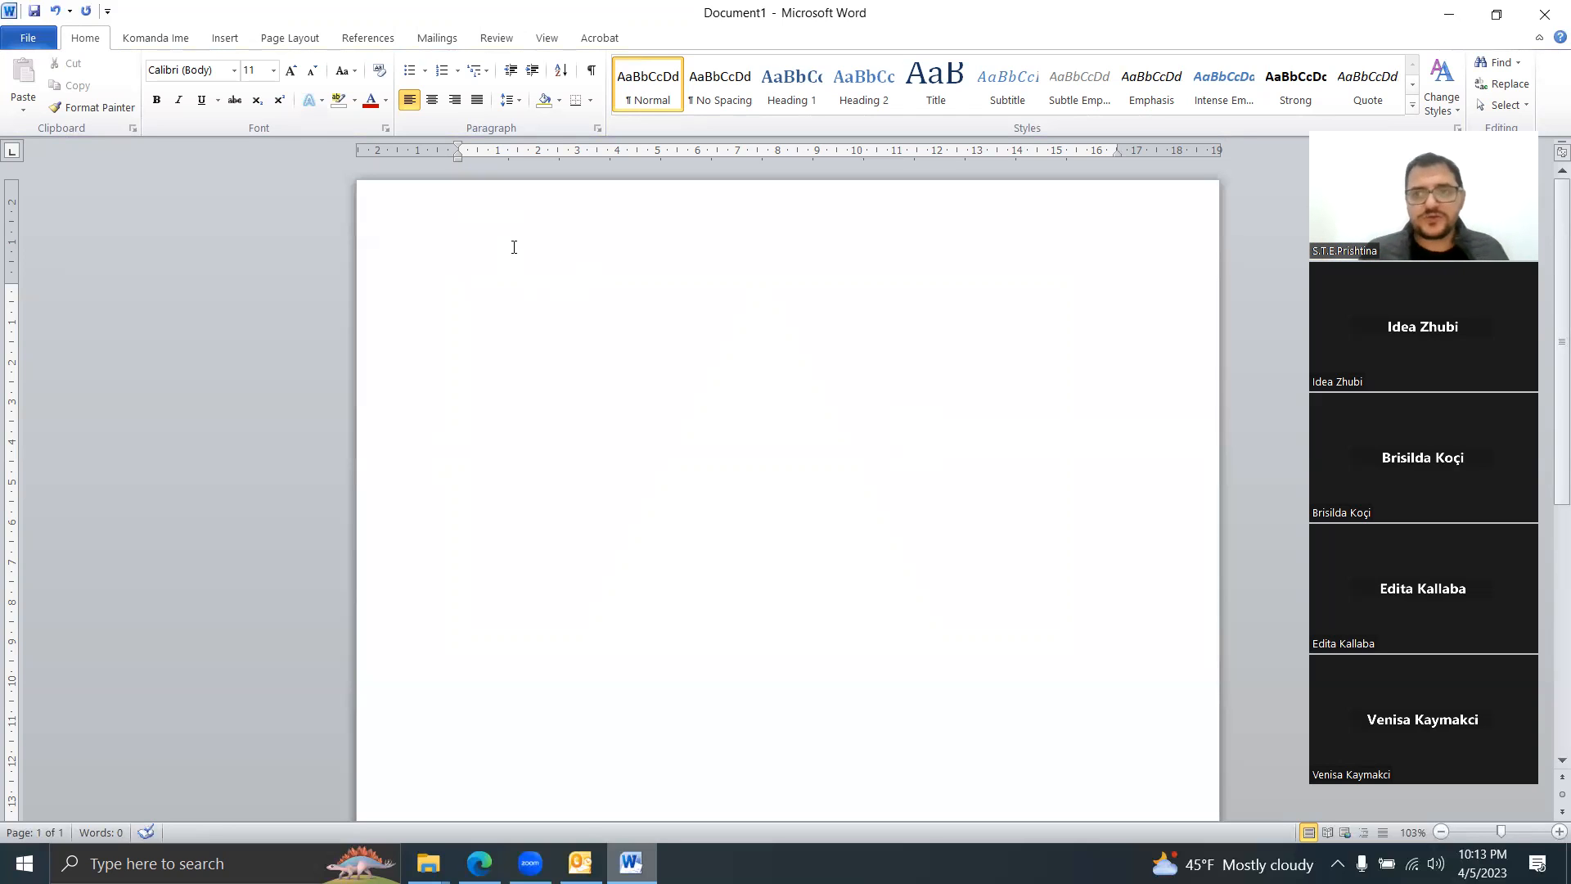
Step: Open the page header for editing, jump to the footer and back, then close editing
{"action": "double_click", "coordinate": [514, 247]}
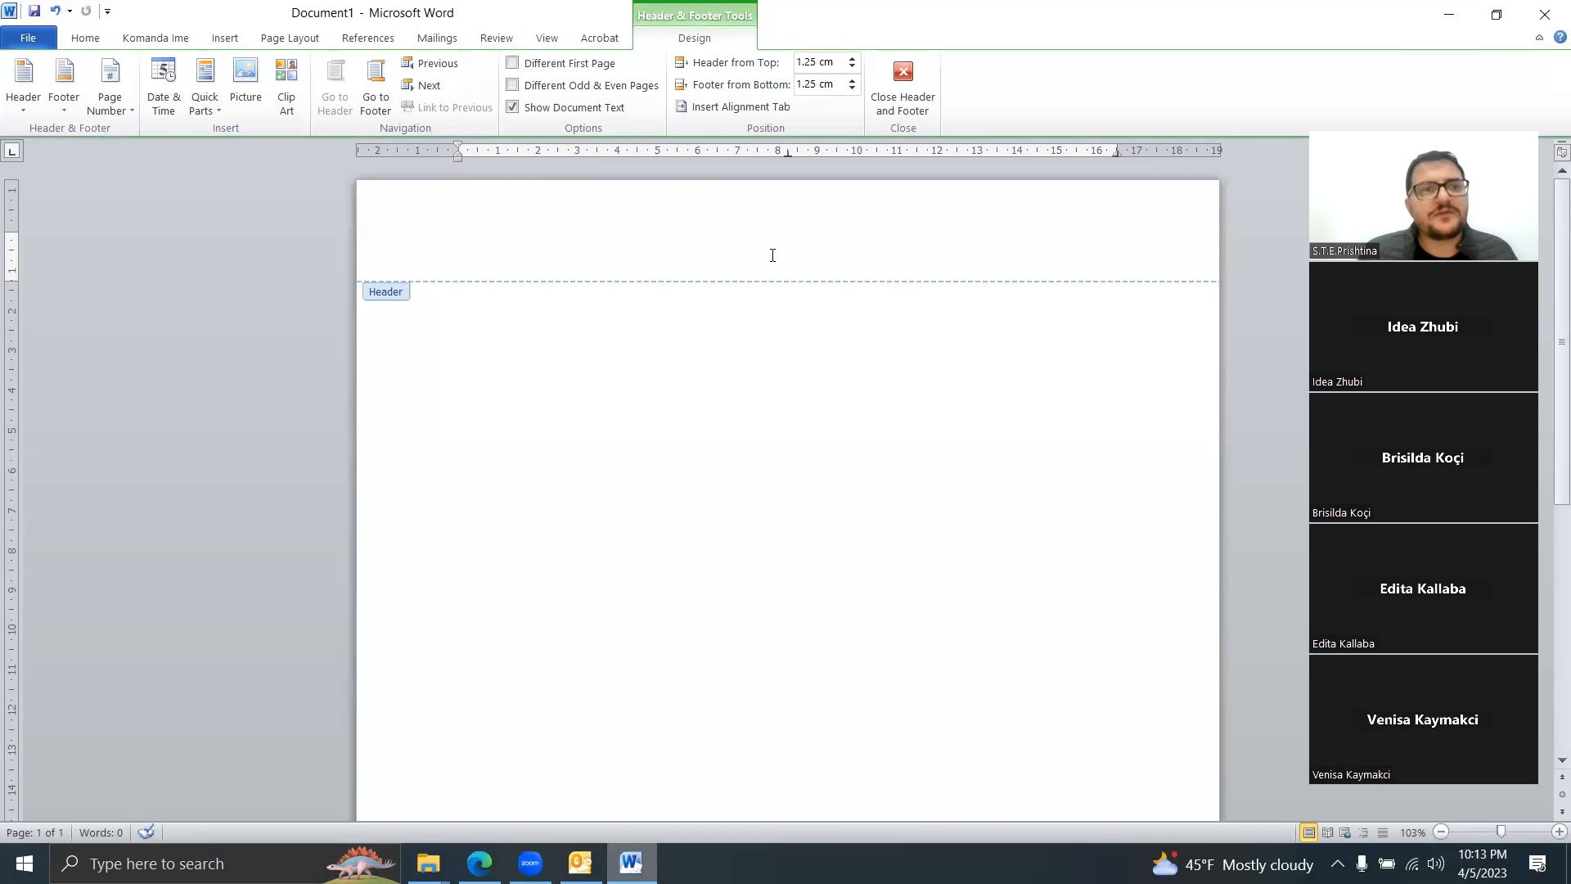
{"action": "key", "text": "Page_Down"}
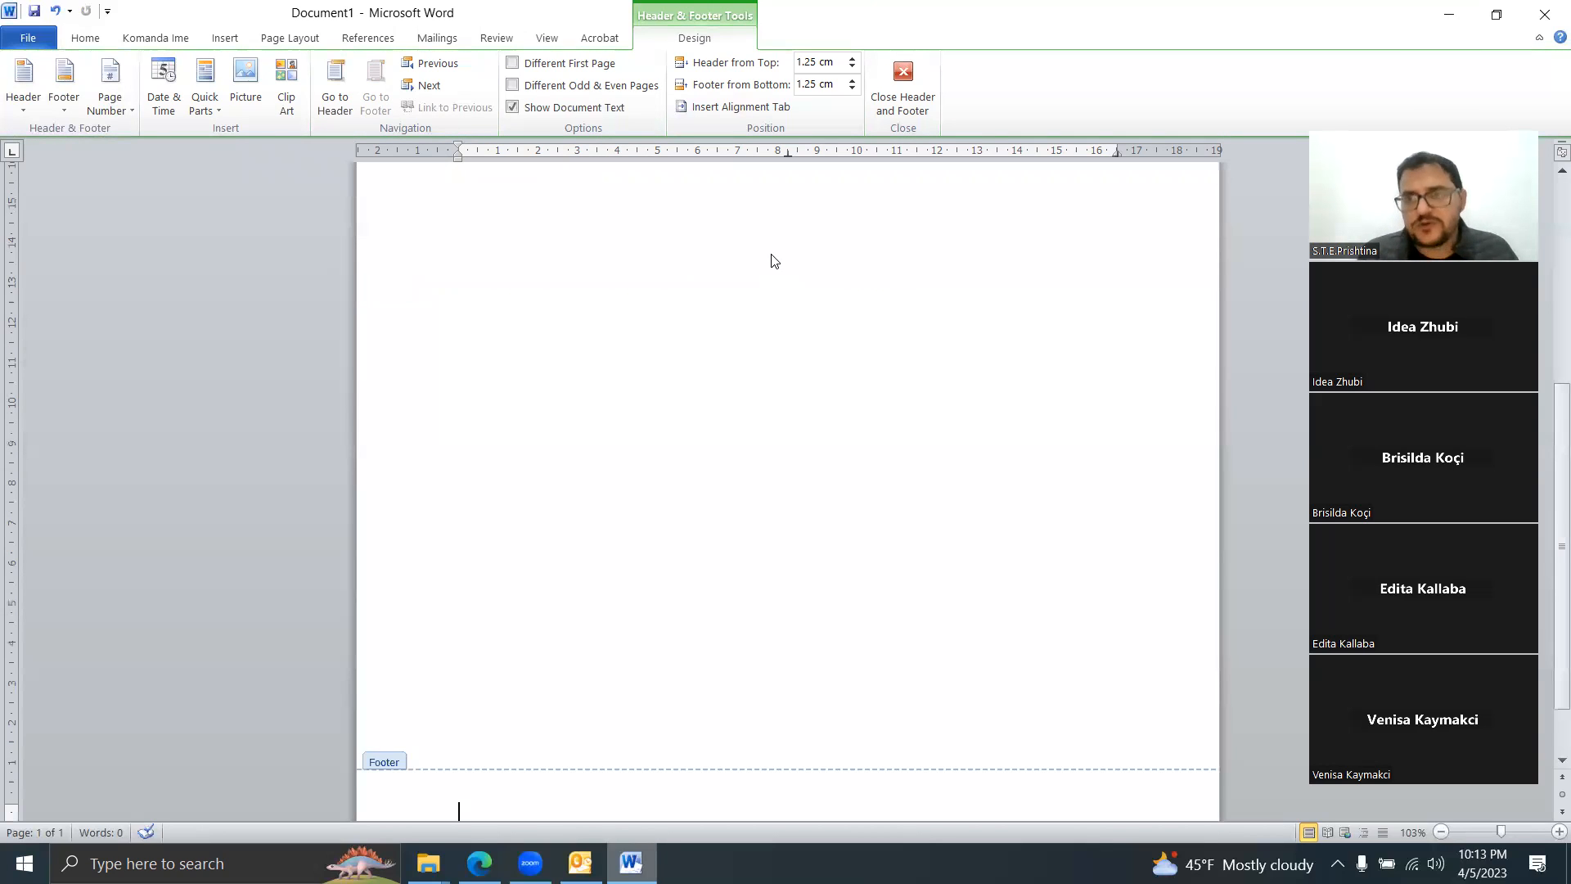
{"action": "key", "text": "Page_Up"}
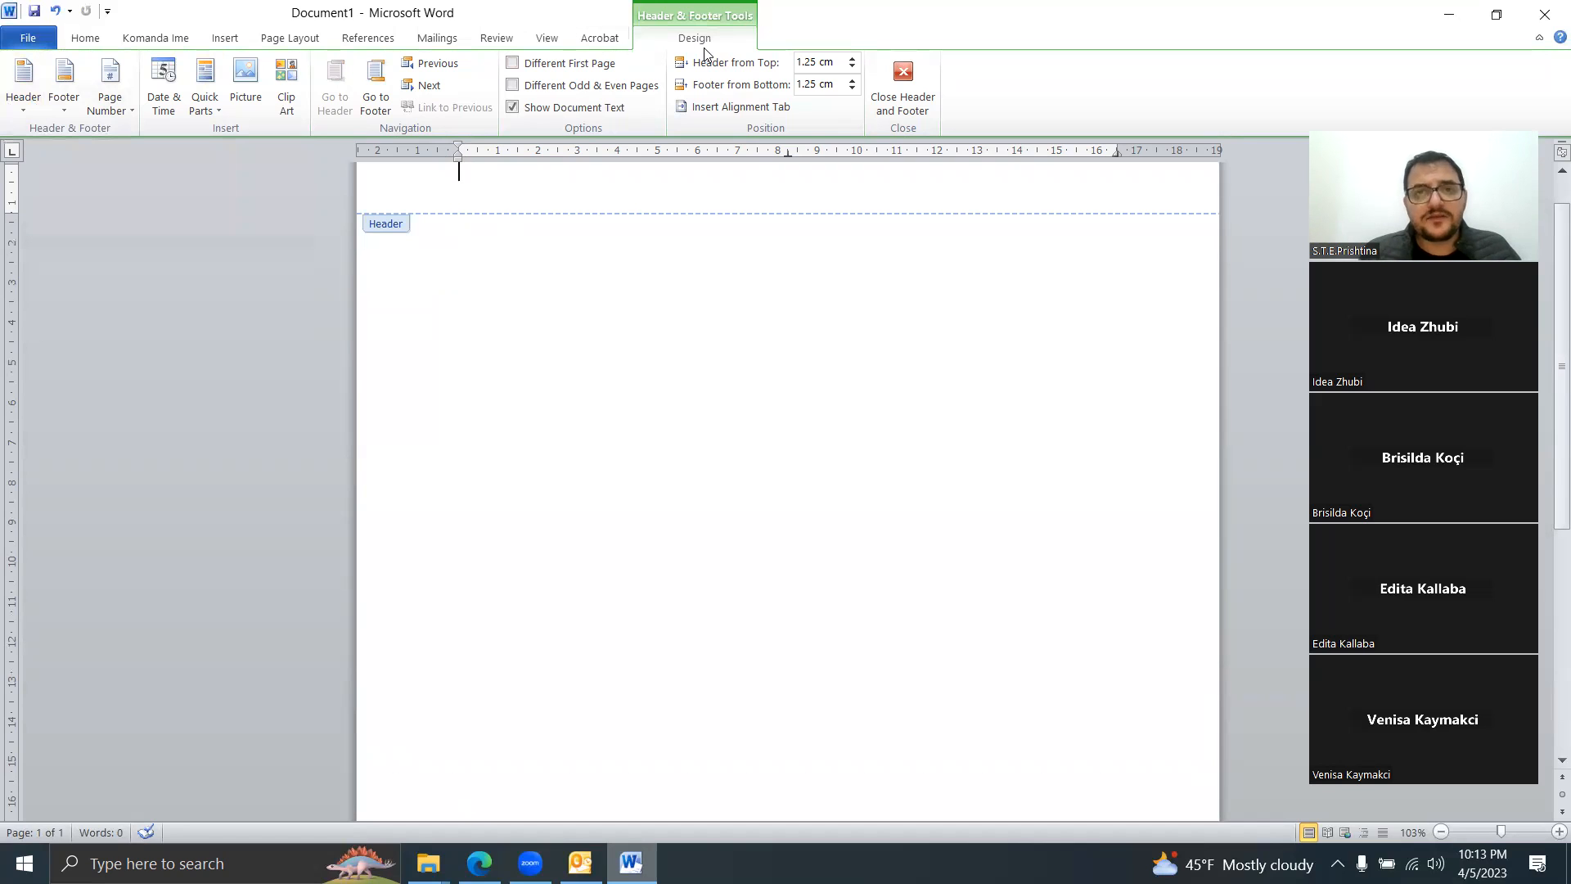
{"action": "double_click", "coordinate": [724, 329]}
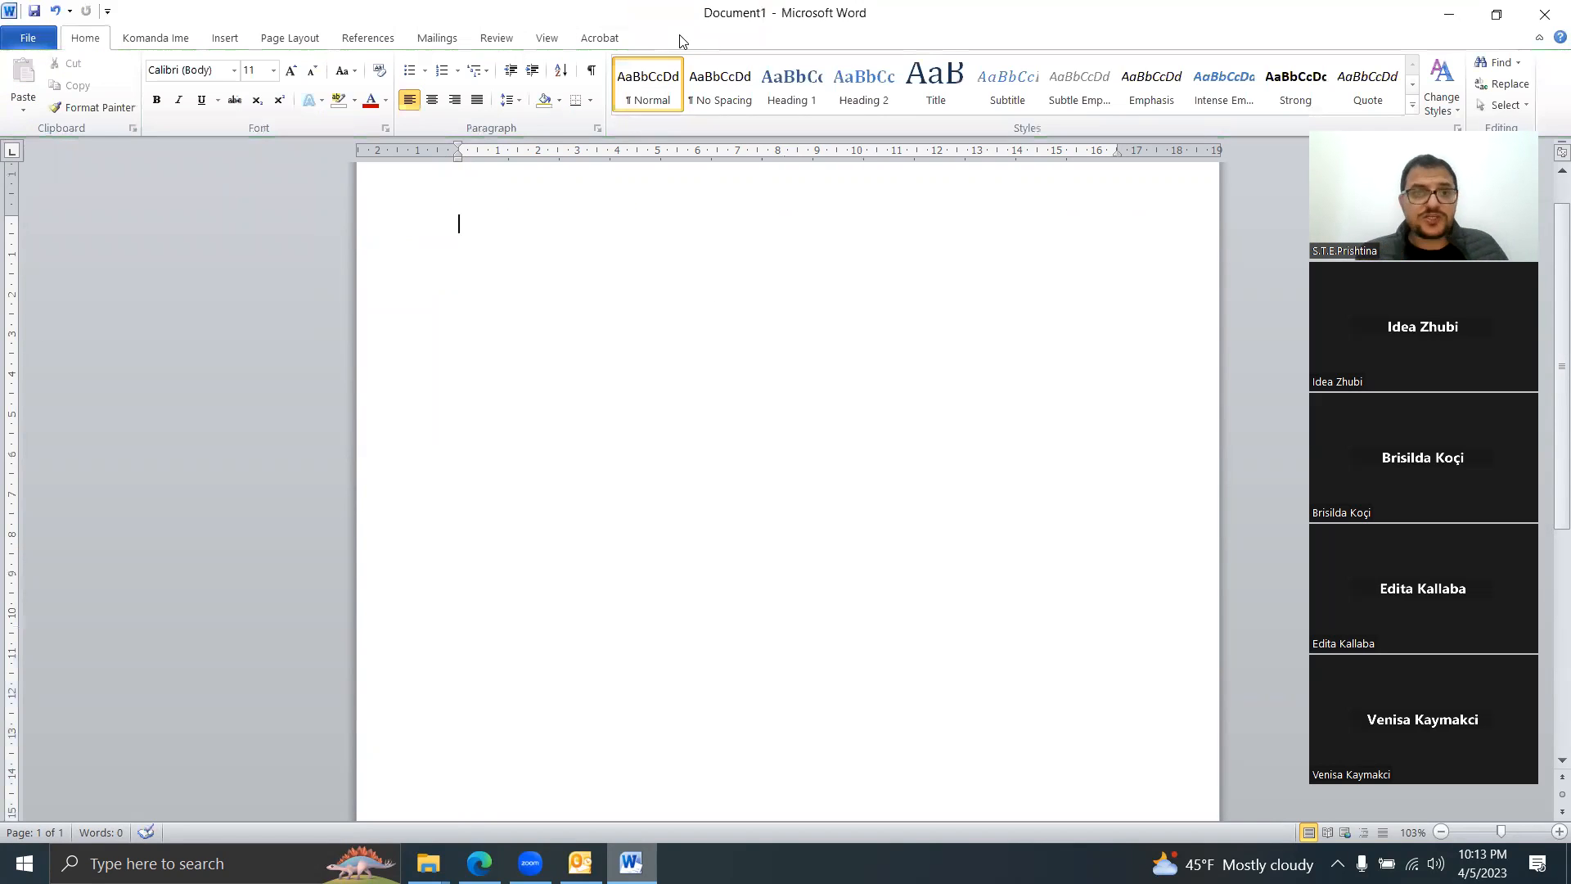
Step: Reopen the header for editing and display the built-in header designs gallery
{"action": "double_click", "coordinate": [546, 176]}
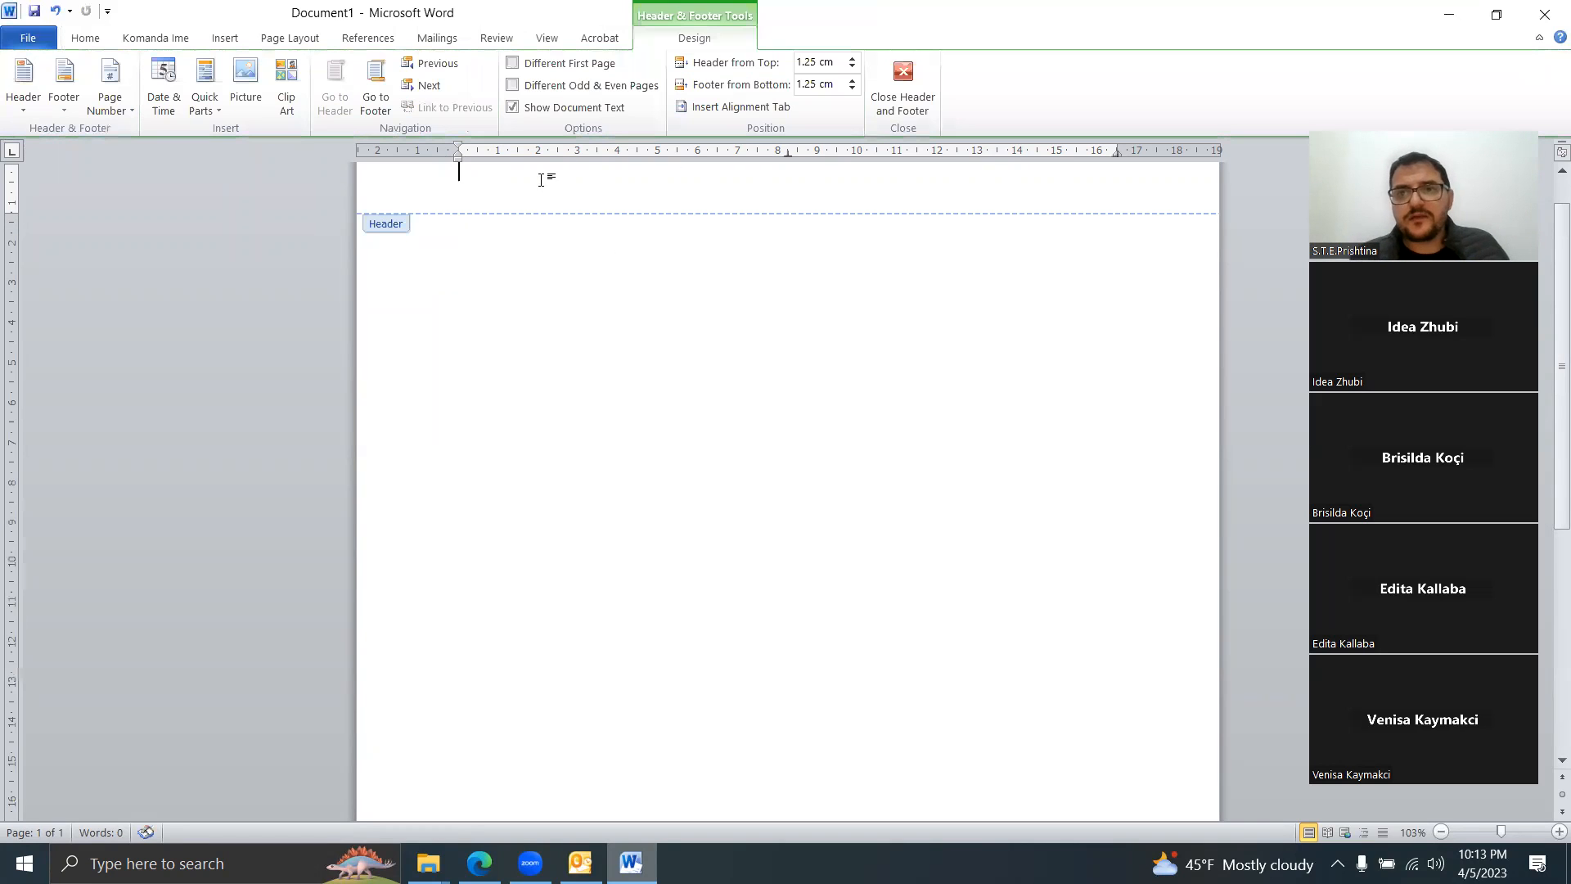
{"action": "double_click", "coordinate": [541, 360]}
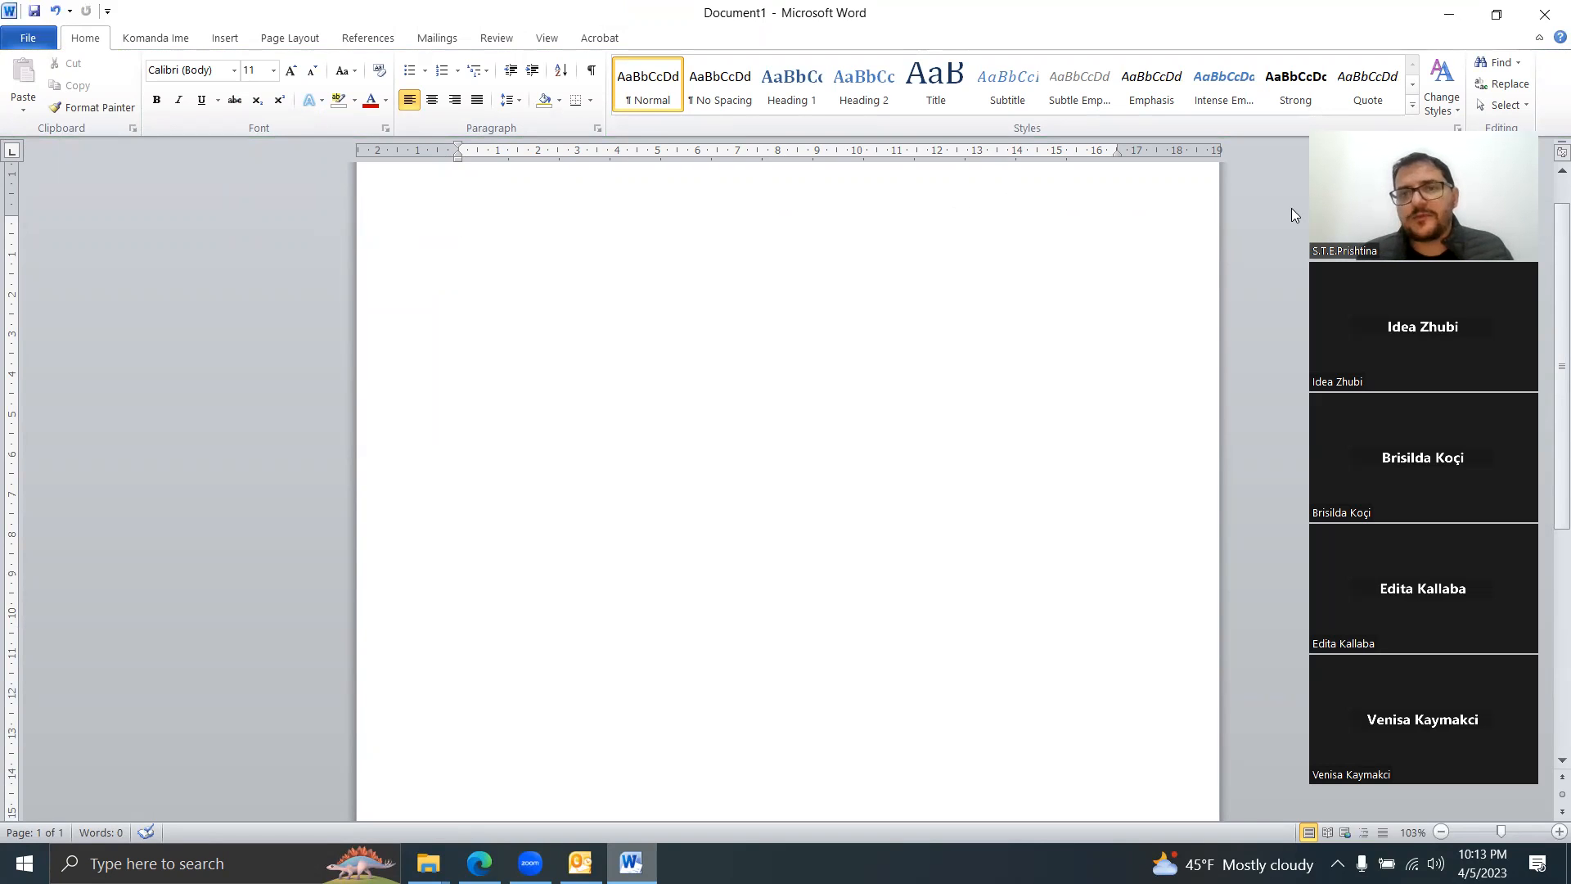
{"action": "double_click", "coordinate": [460, 235]}
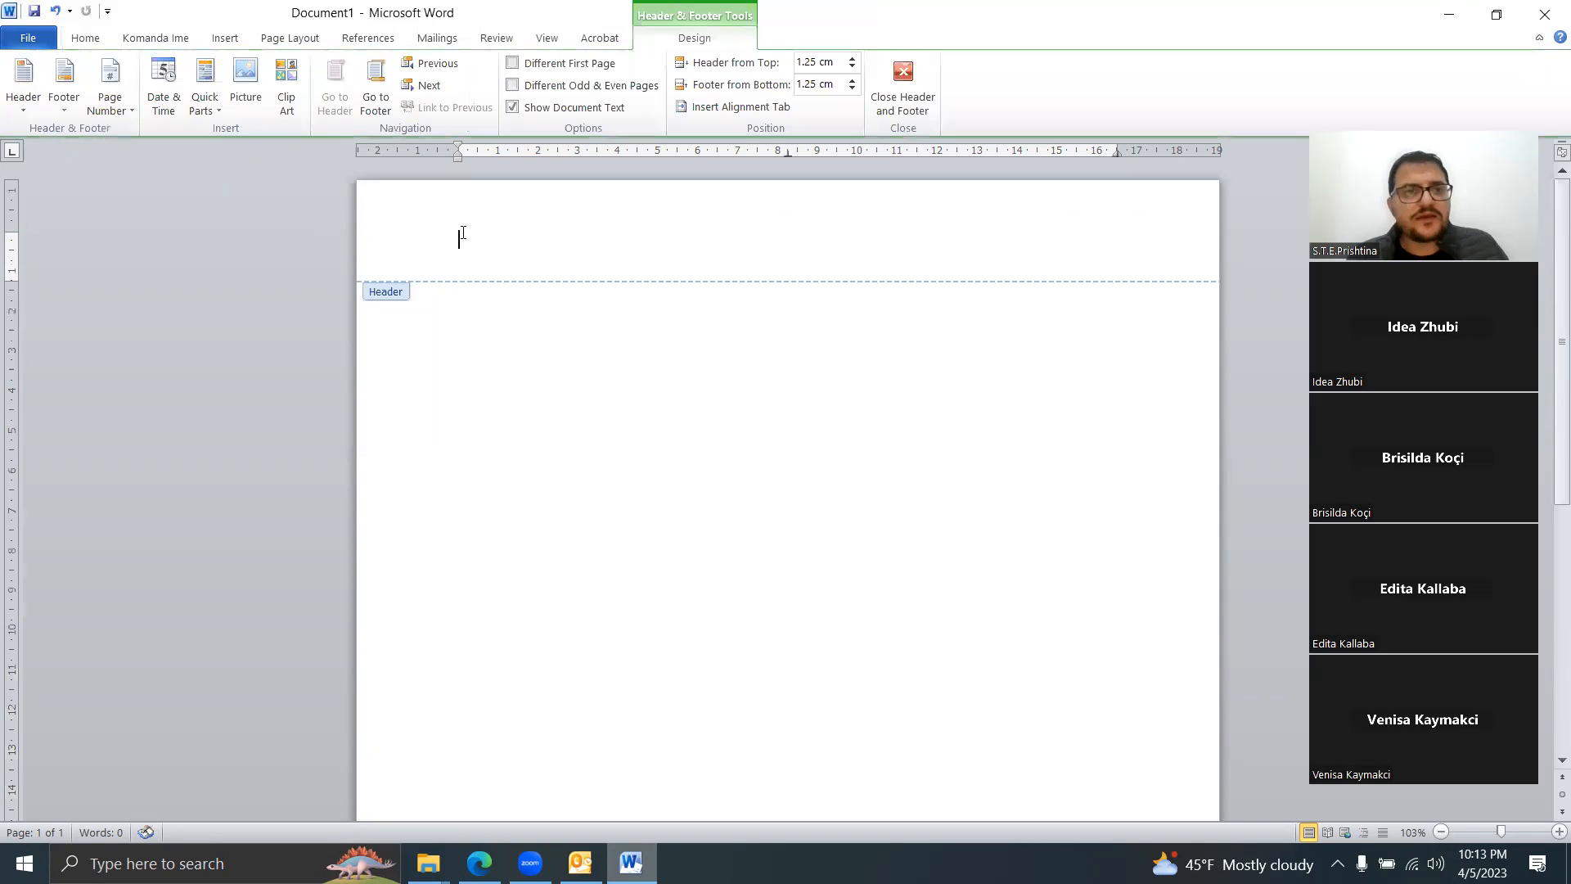
{"action": "left_click", "coordinate": [14, 108]}
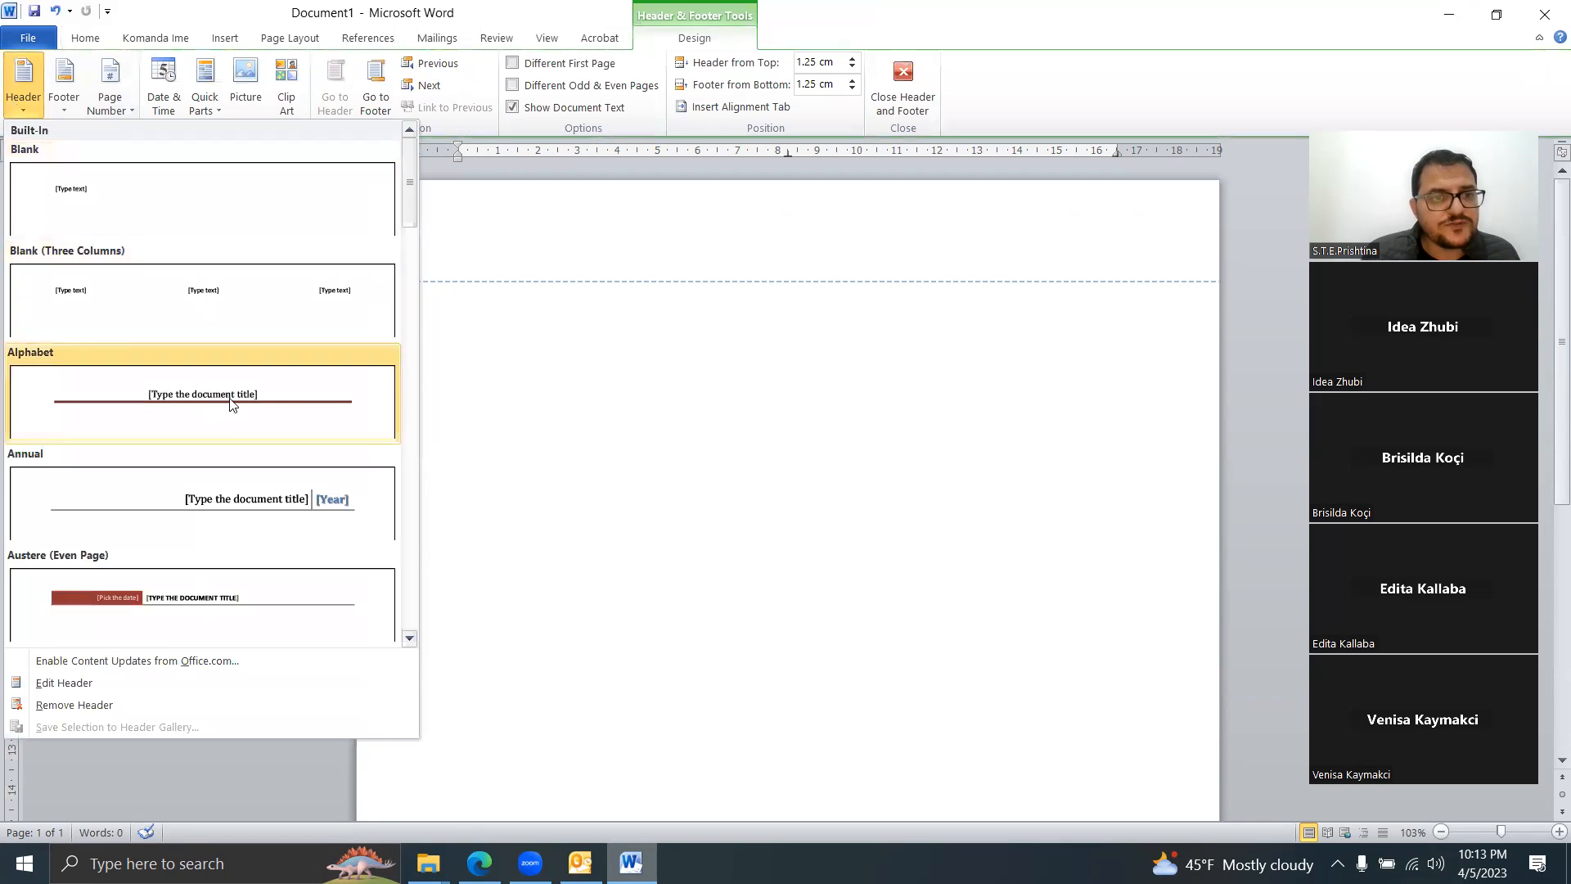
Step: Insert the Austere (Even Page) header and a red-ruled page-number footer
{"action": "left_click", "coordinate": [204, 577]}
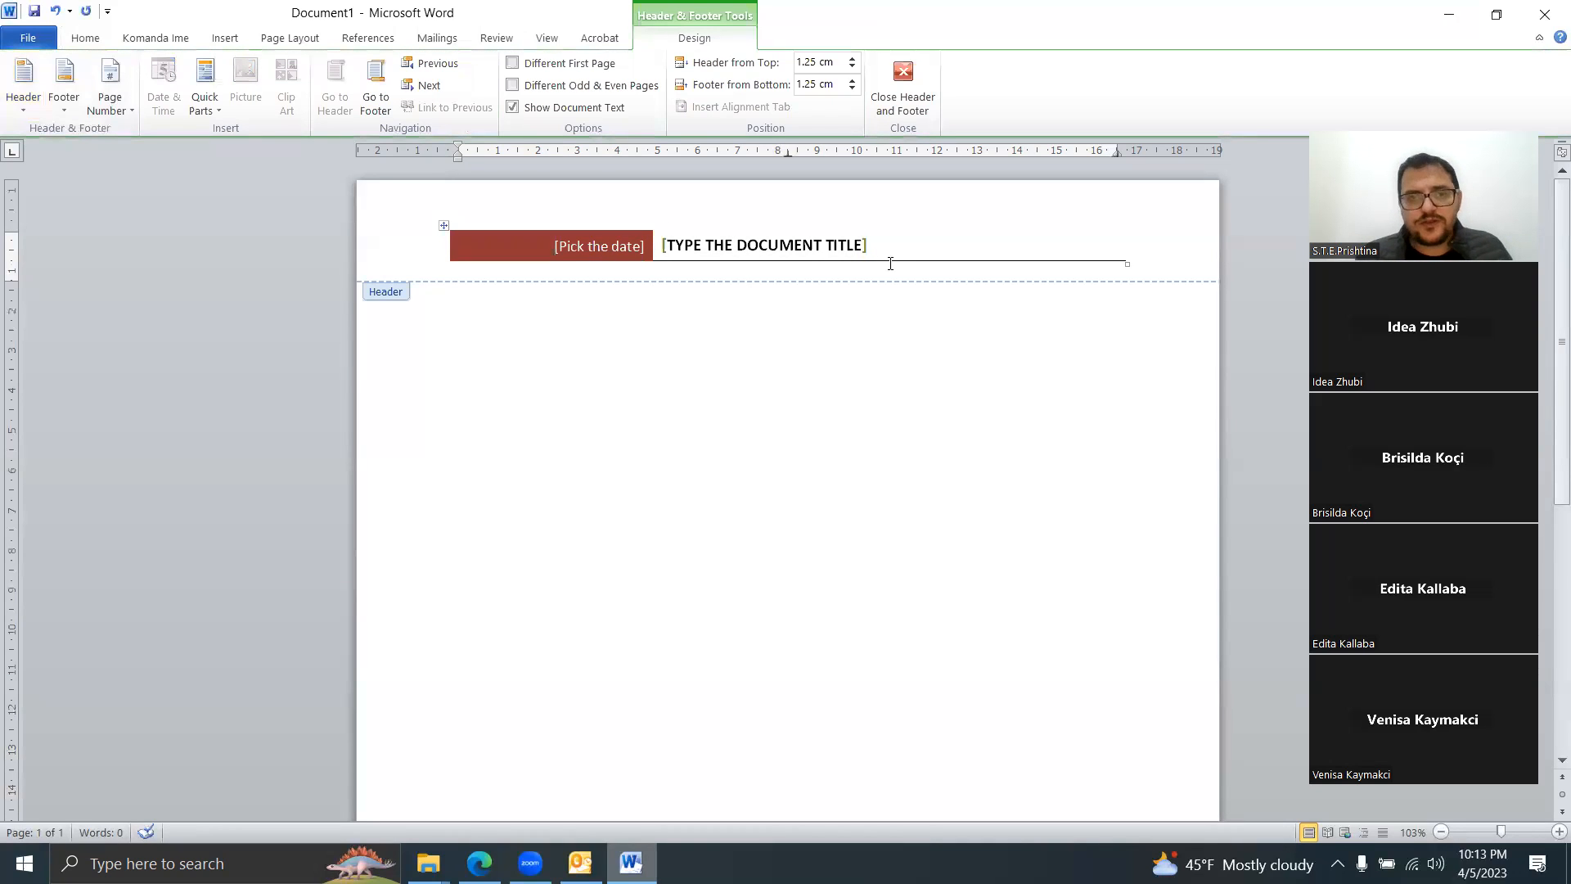
{"action": "key", "text": "Page_Down"}
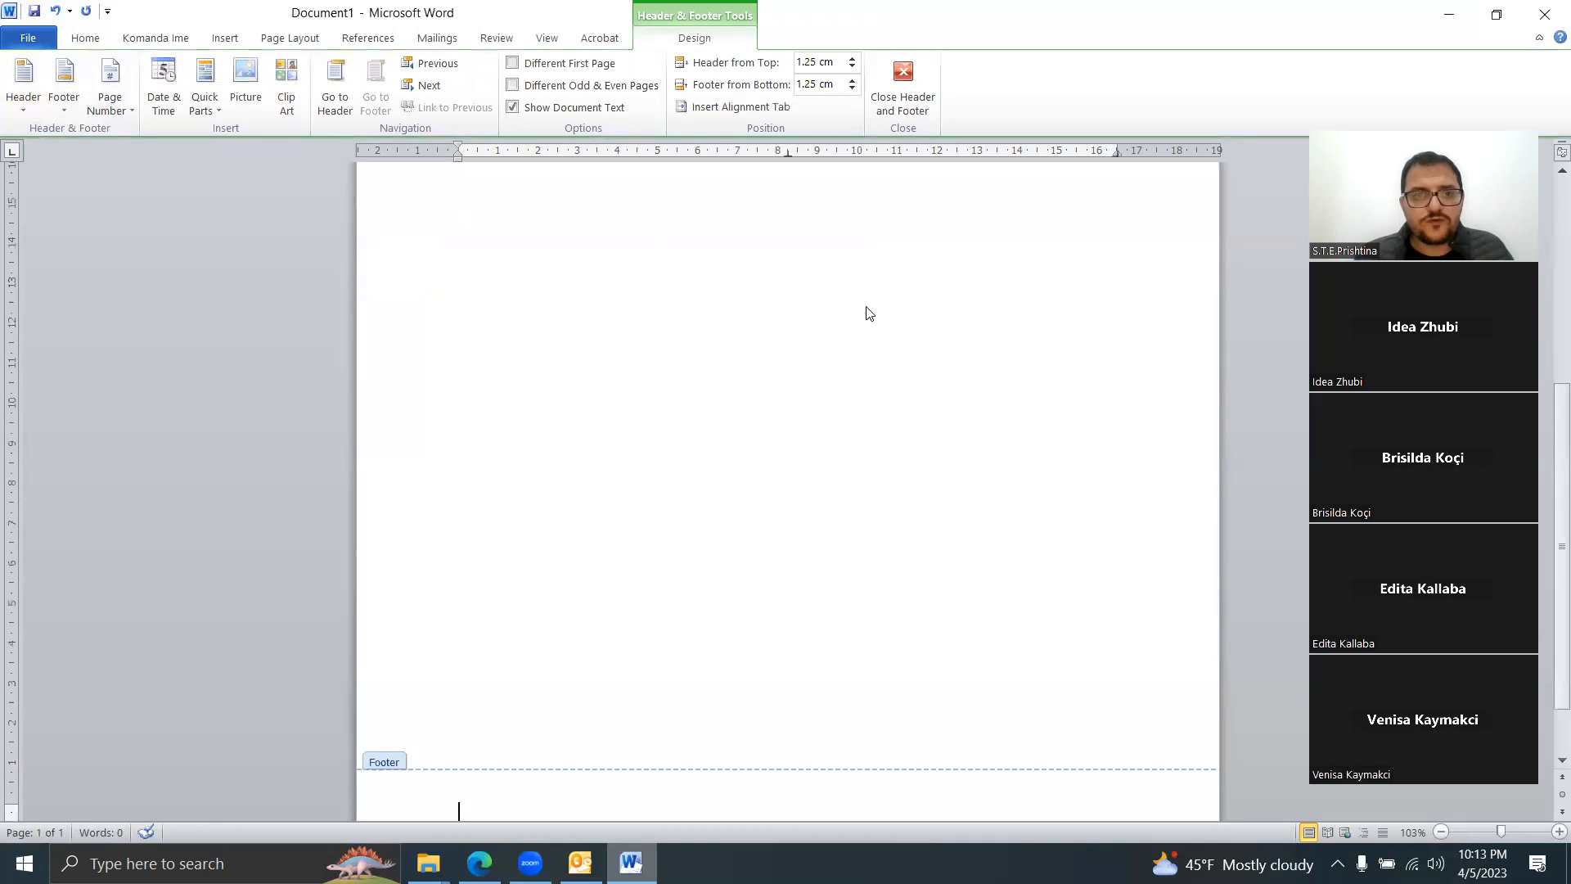
{"action": "left_click", "coordinate": [54, 109]}
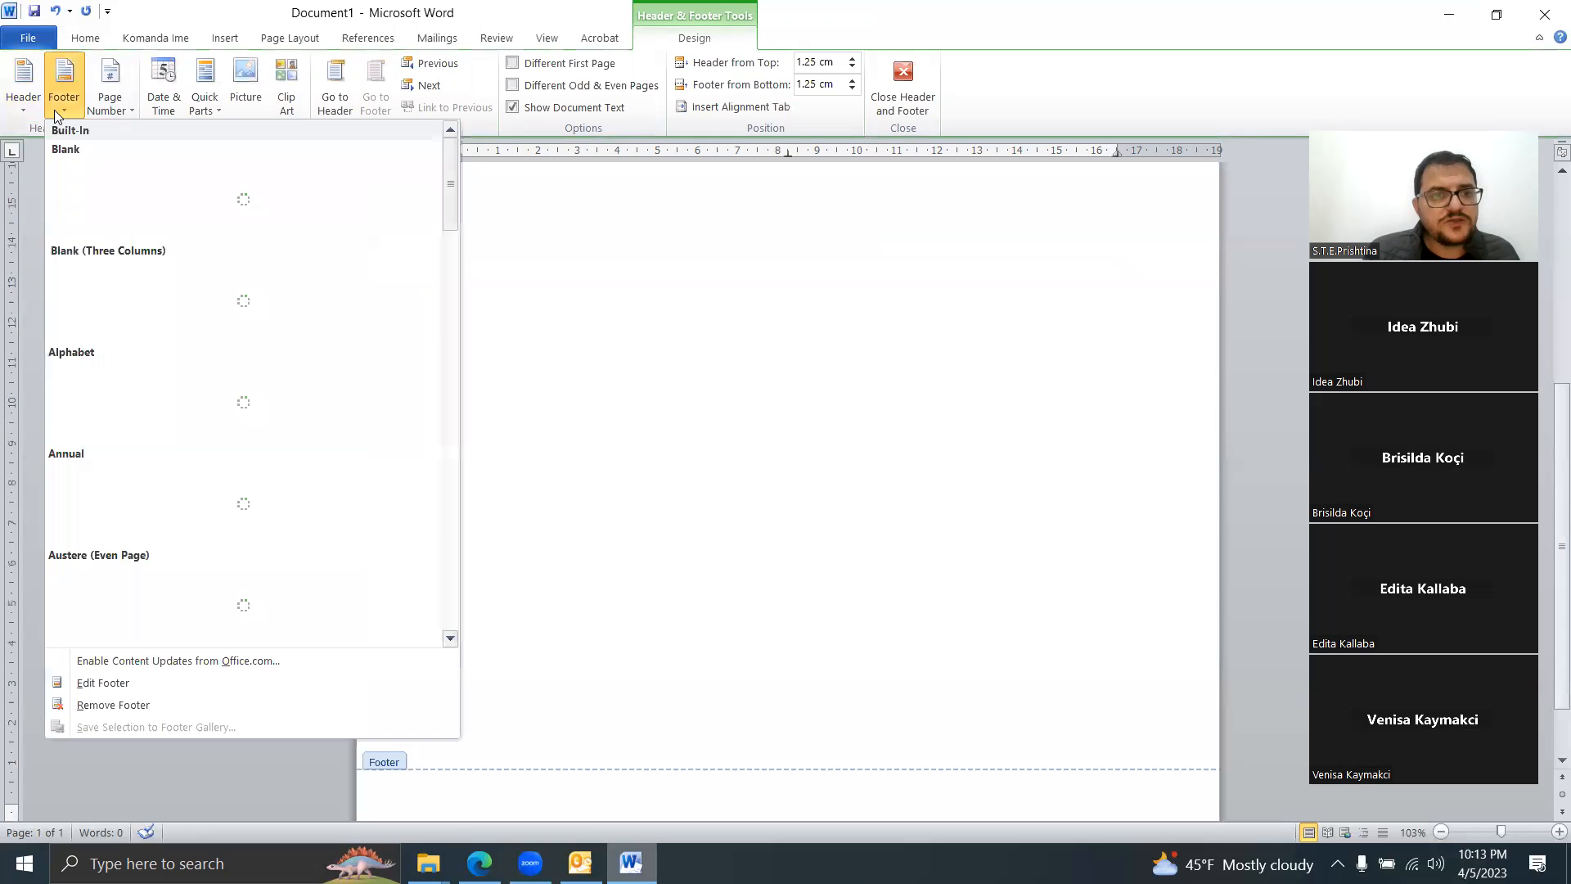
{"action": "left_click", "coordinate": [262, 408]}
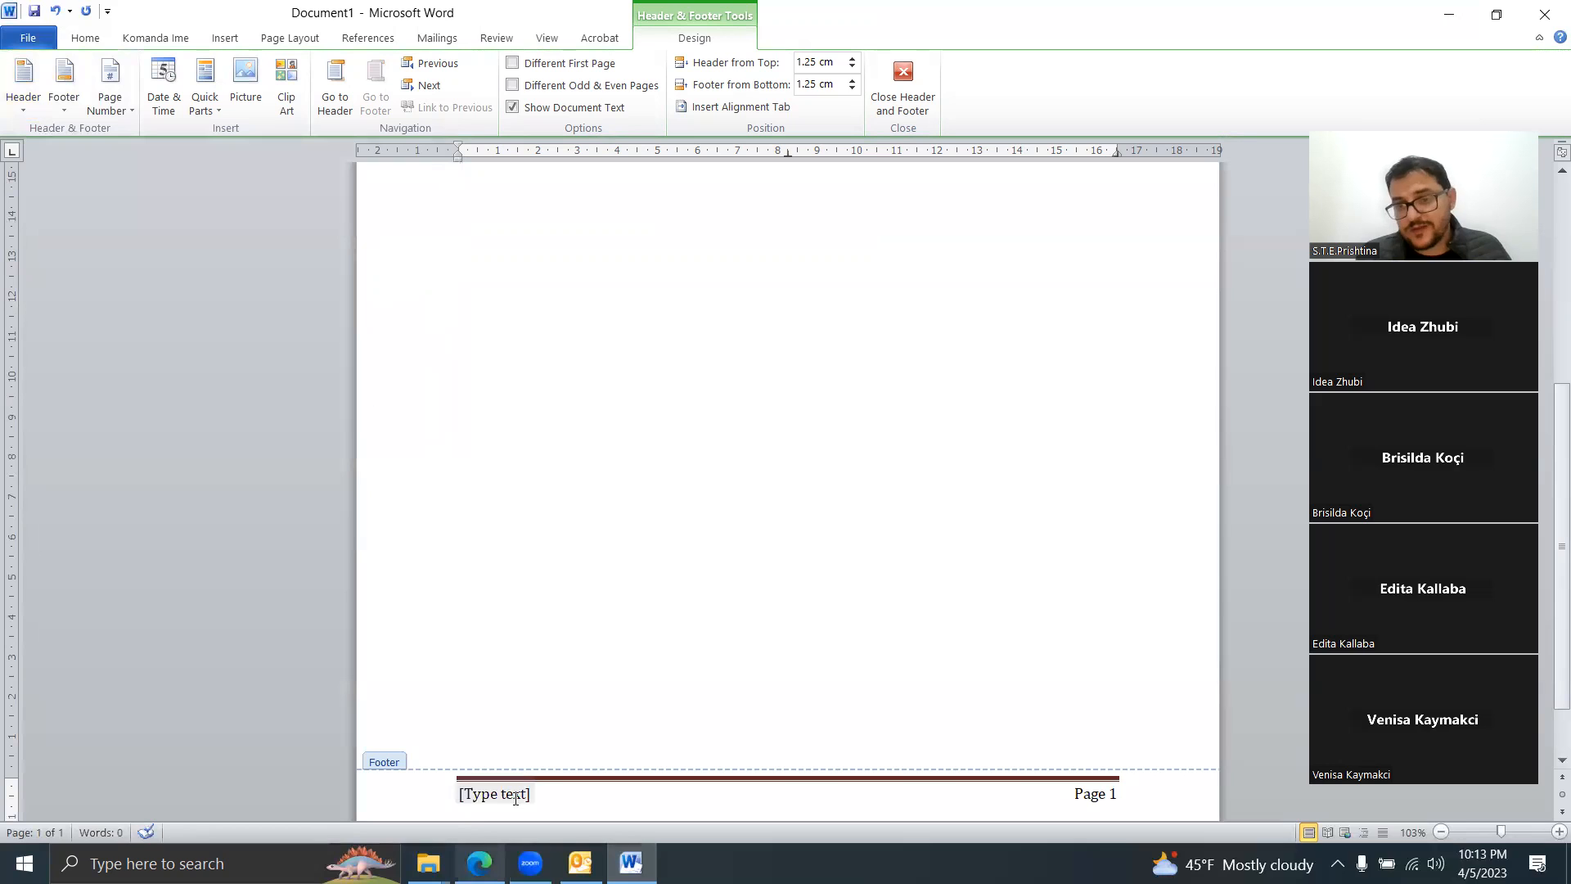
Step: Change the footer's page label from 'Page' to 'Faqe' so it reads 'Faqe 1'
{"action": "left_click", "coordinate": [1108, 795]}
{"action": "key", "text": "BackSpace"}
{"action": "key", "text": "BackSpace"}
{"action": "key", "text": "BackSpace"}
{"action": "key", "text": "BackSpace"}
{"action": "type", "text": "Faqe"}
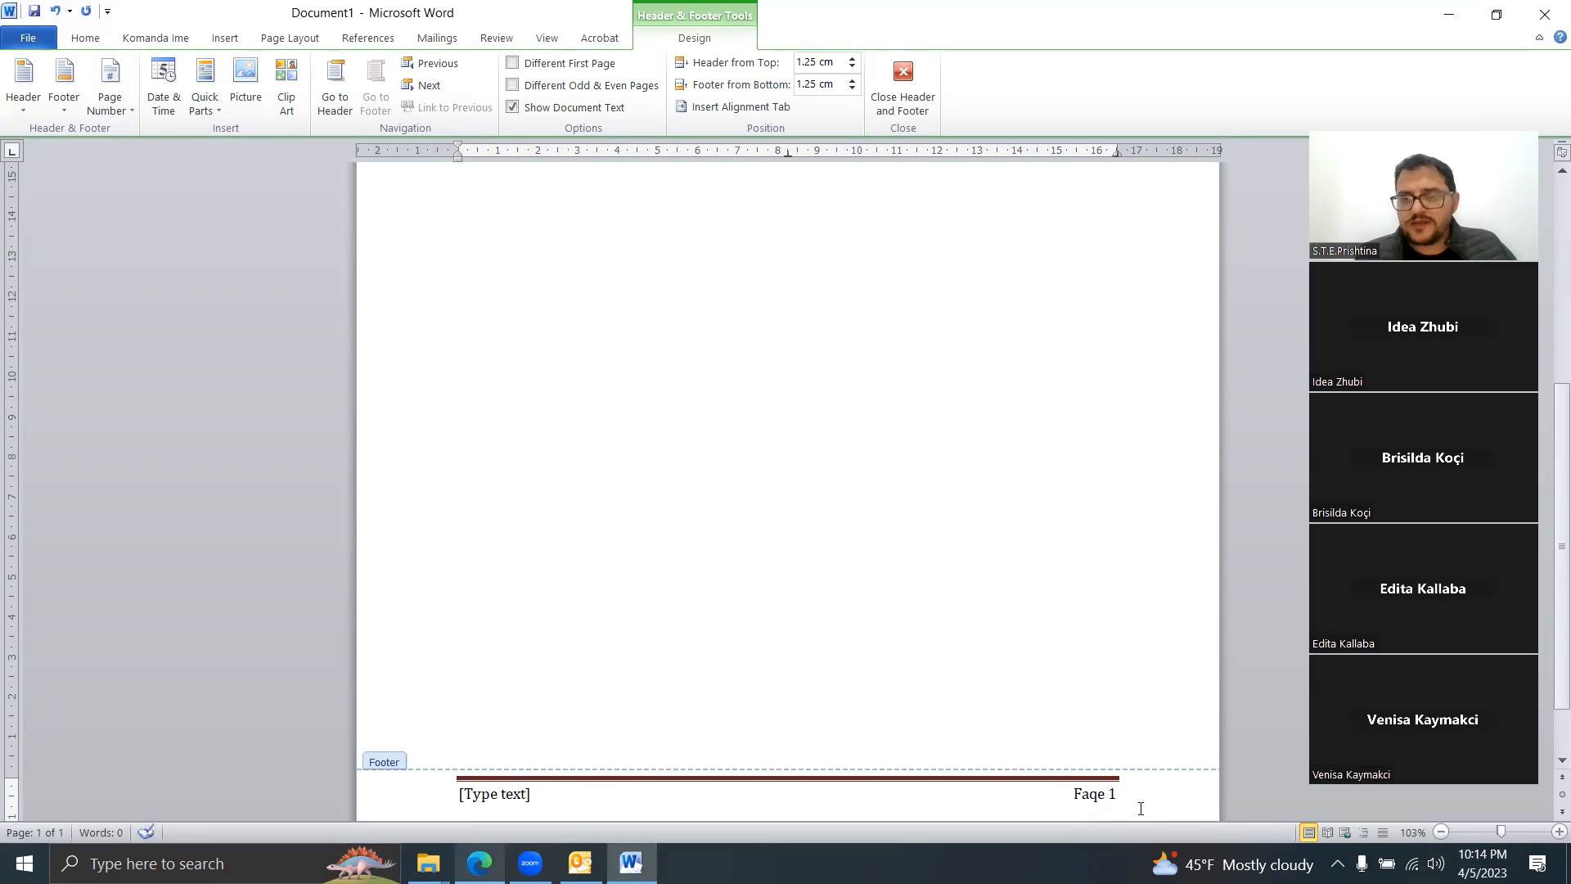
Step: Close header/footer editing, scroll through the pages, and put the caret at the body's start
{"action": "double_click", "coordinate": [1136, 759]}
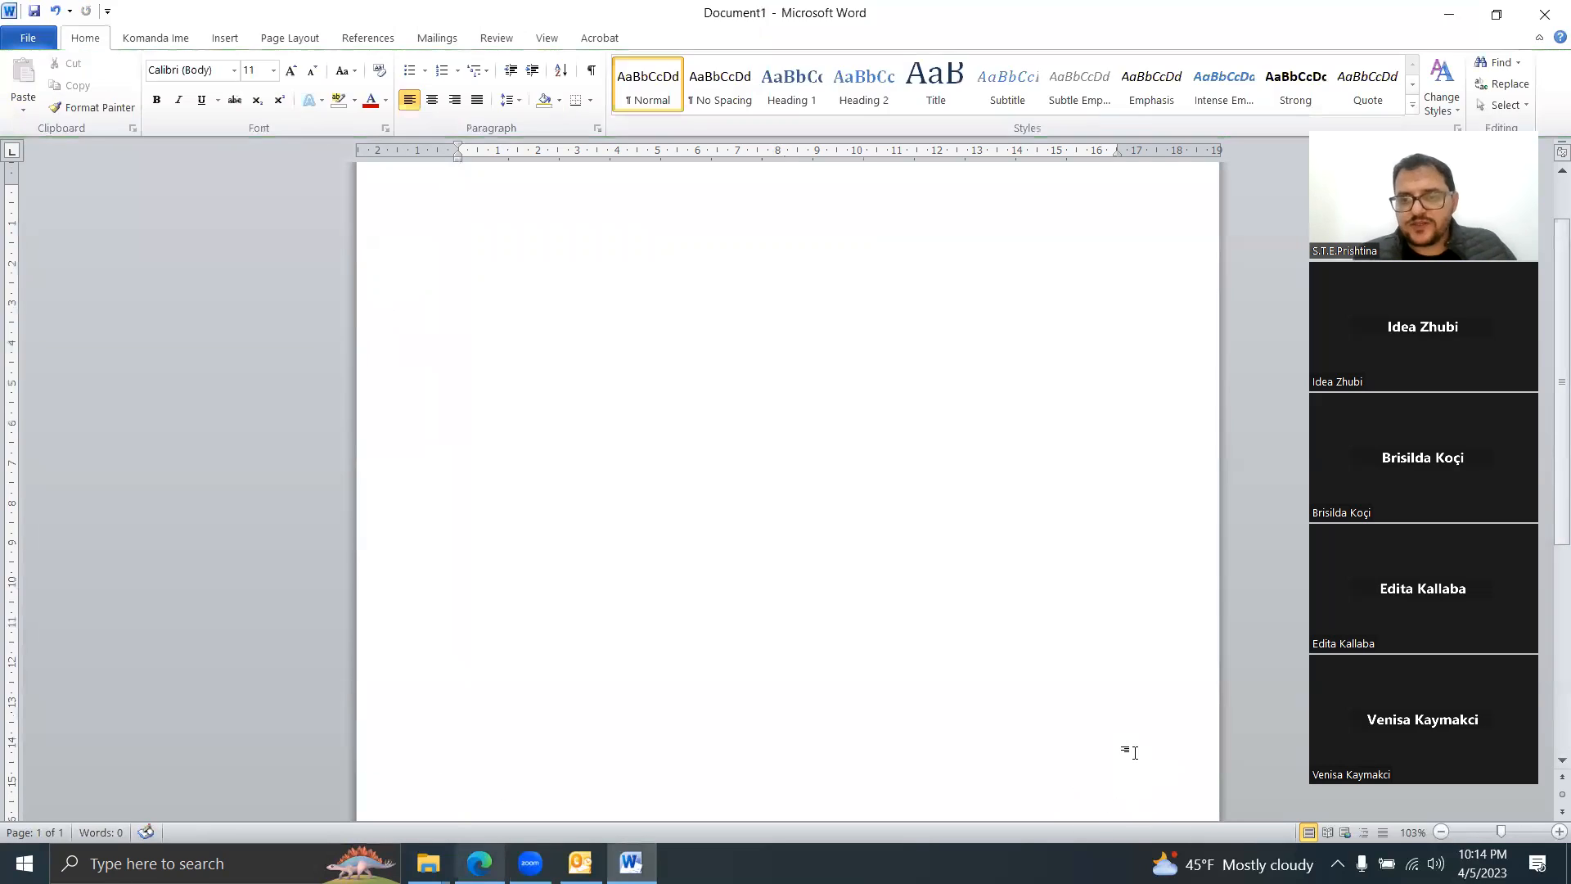
{"action": "scroll", "coordinate": [1136, 759], "scroll_direction": "down", "scroll_amount": 4}
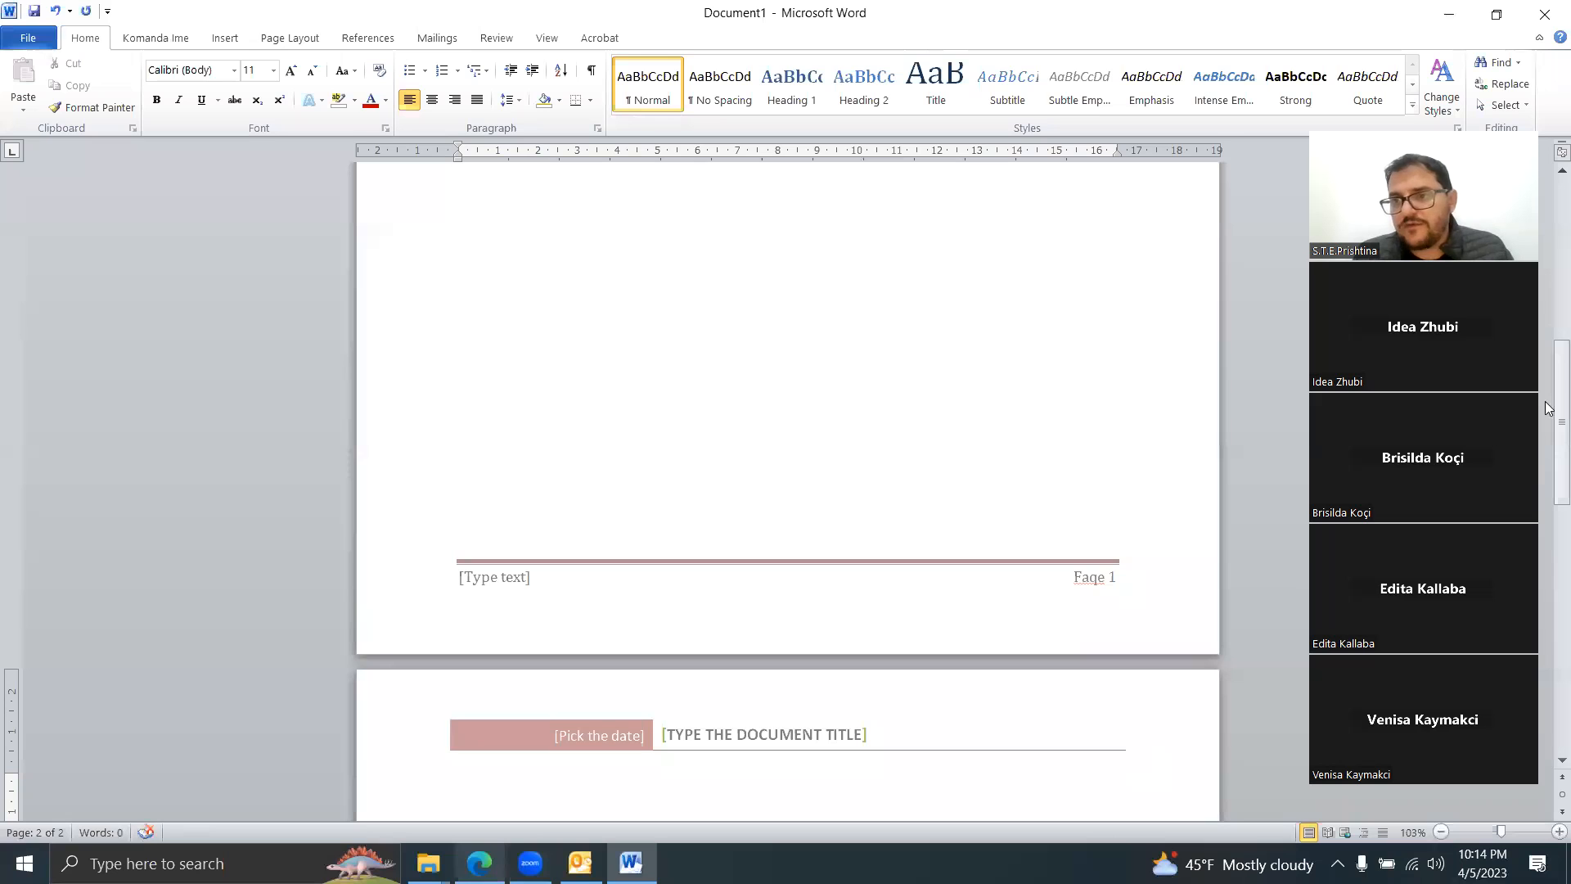
{"action": "left_click_drag", "start_coordinate": [1550, 403], "coordinate": [1548, 690]}
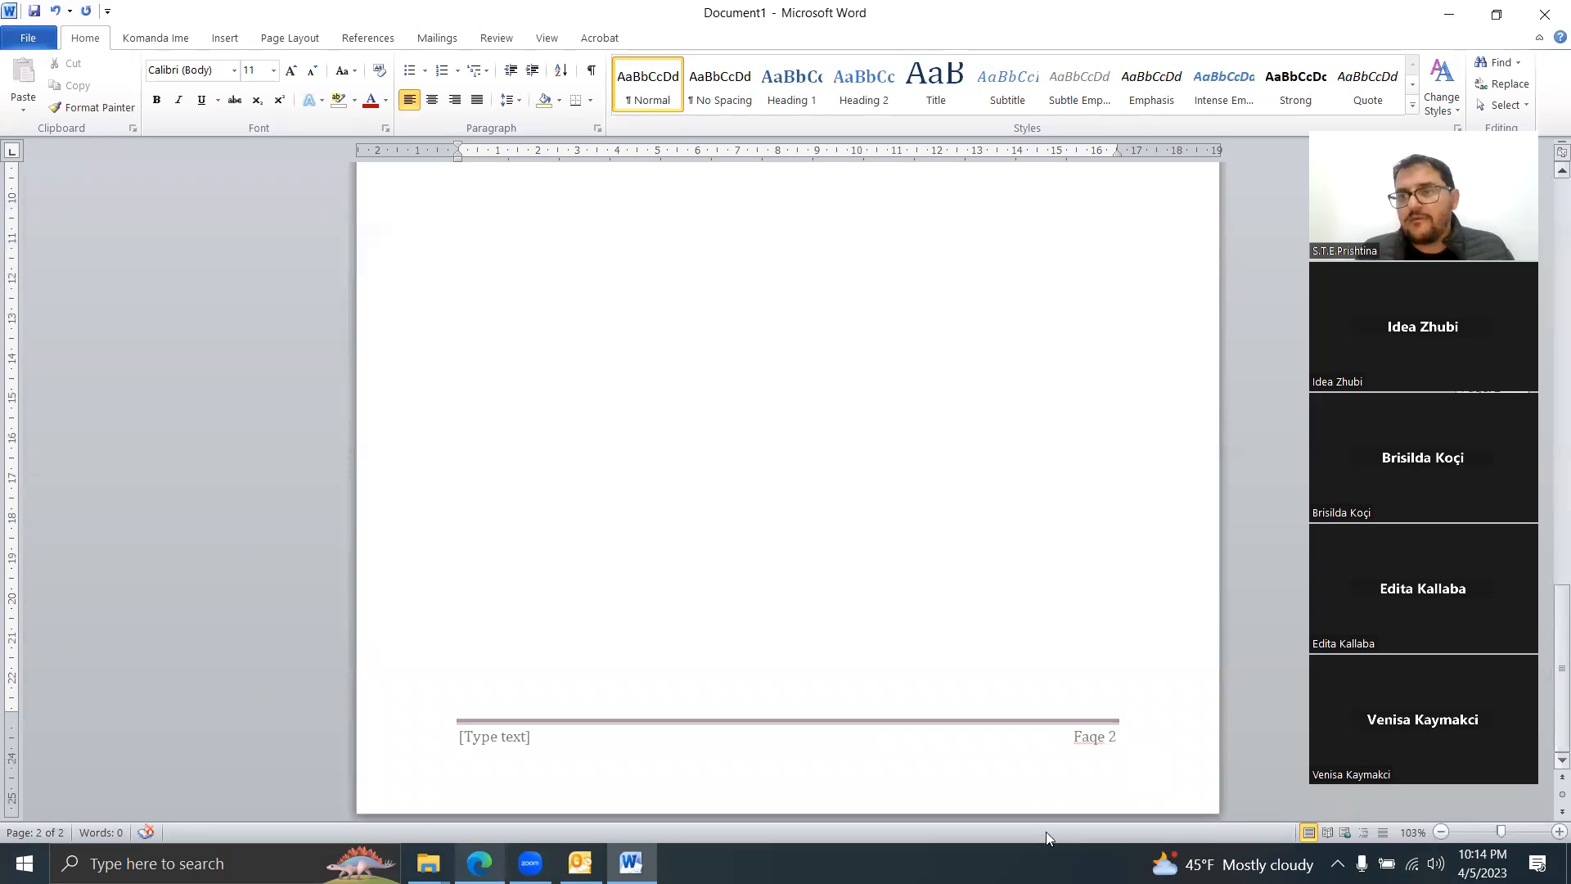
{"action": "left_click_drag", "start_coordinate": [1549, 615], "coordinate": [1548, 221]}
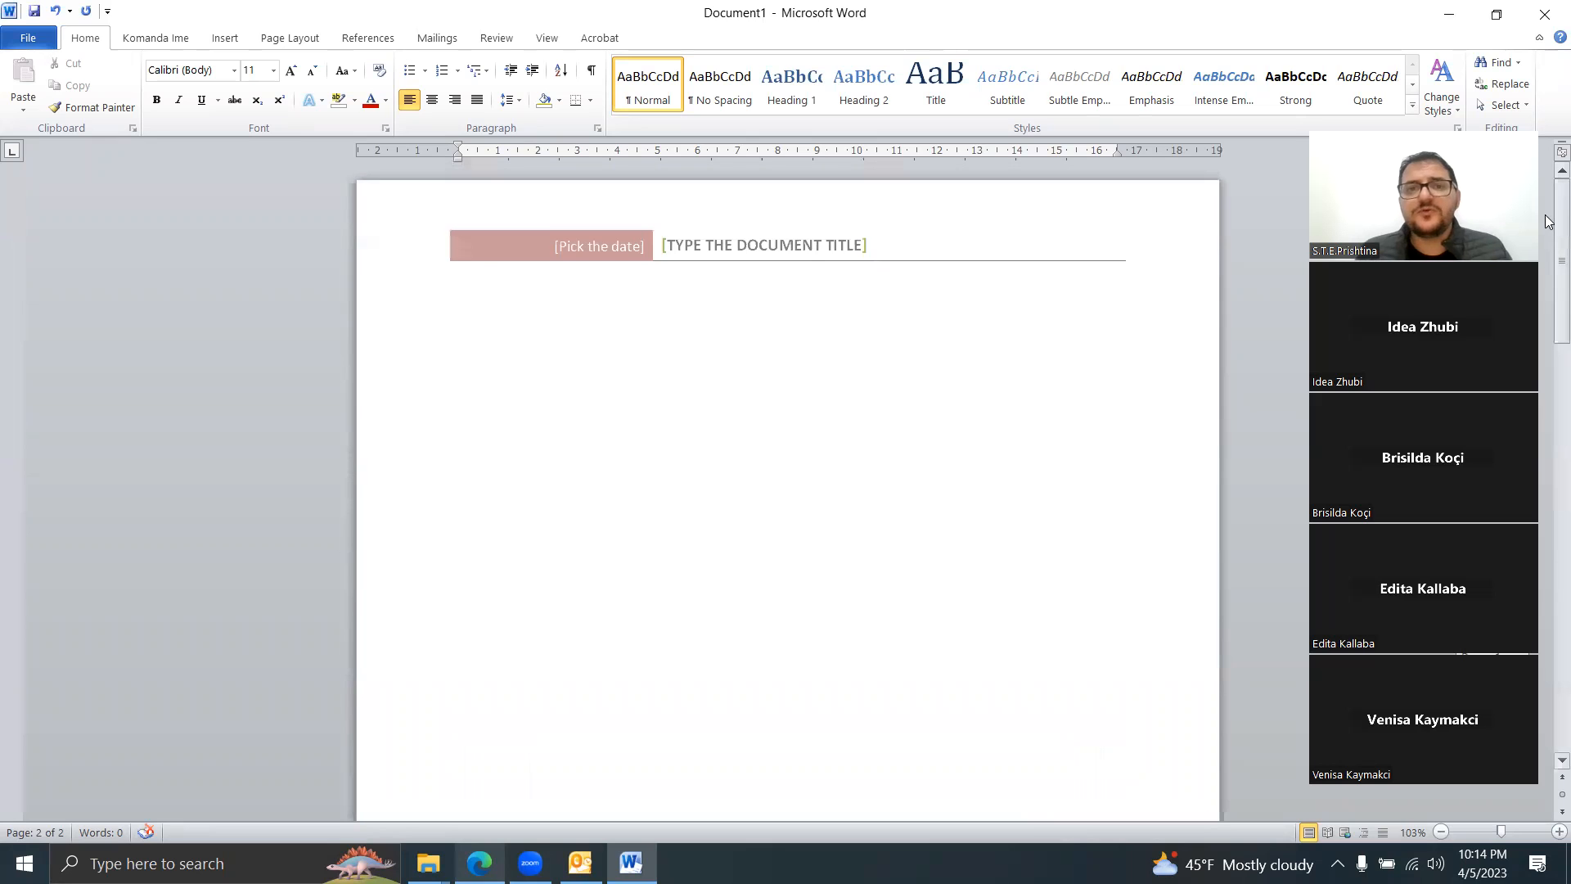
{"action": "left_click", "coordinate": [712, 336]}
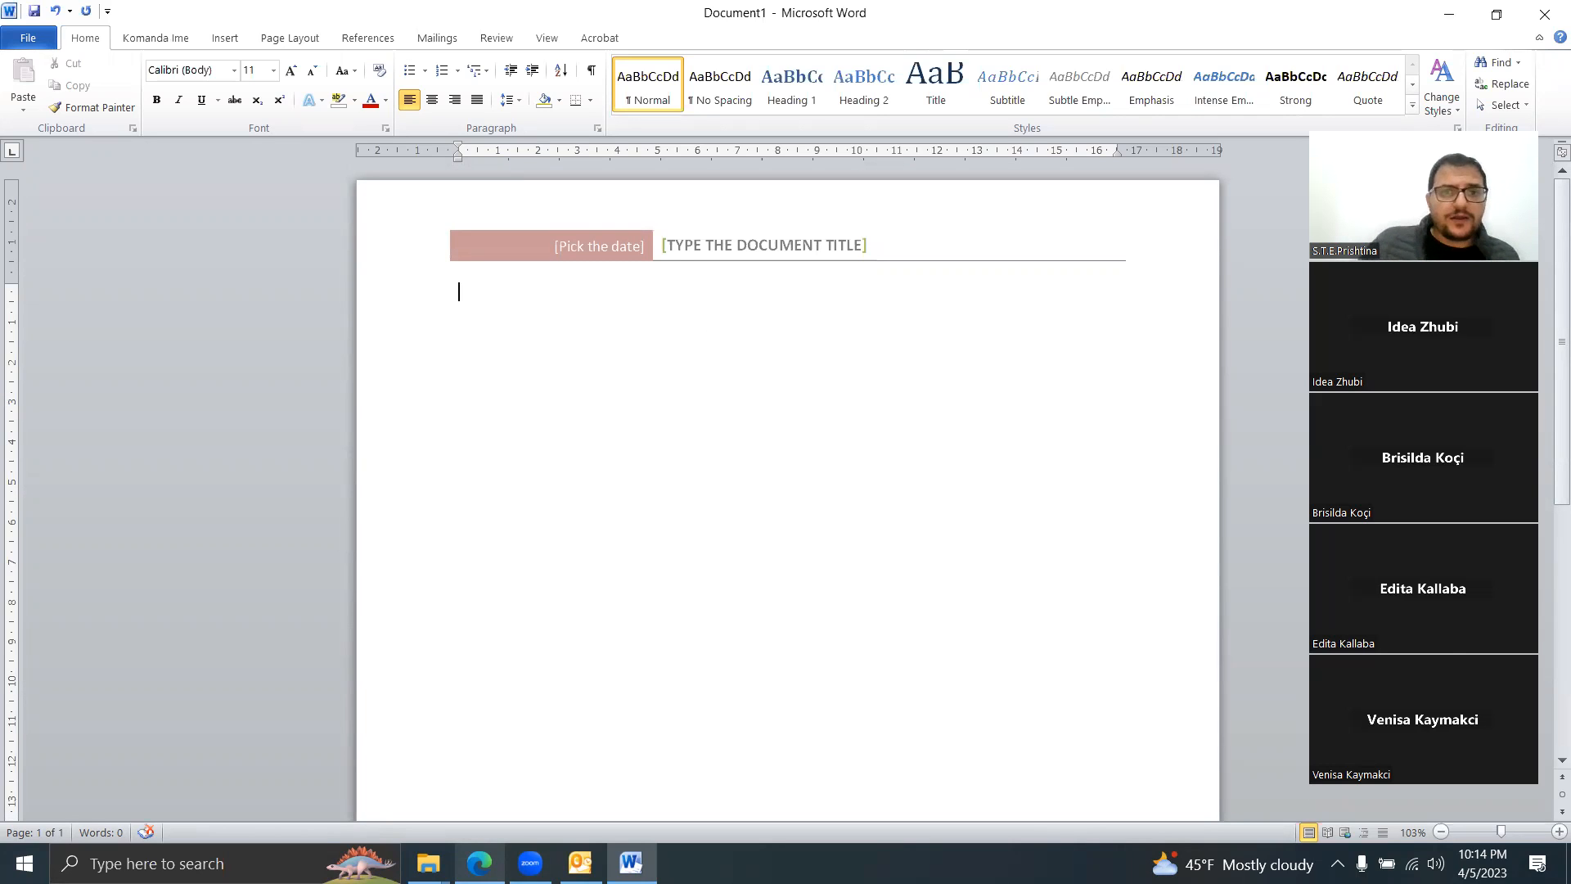
{"action": "left_click", "coordinate": [458, 292]}
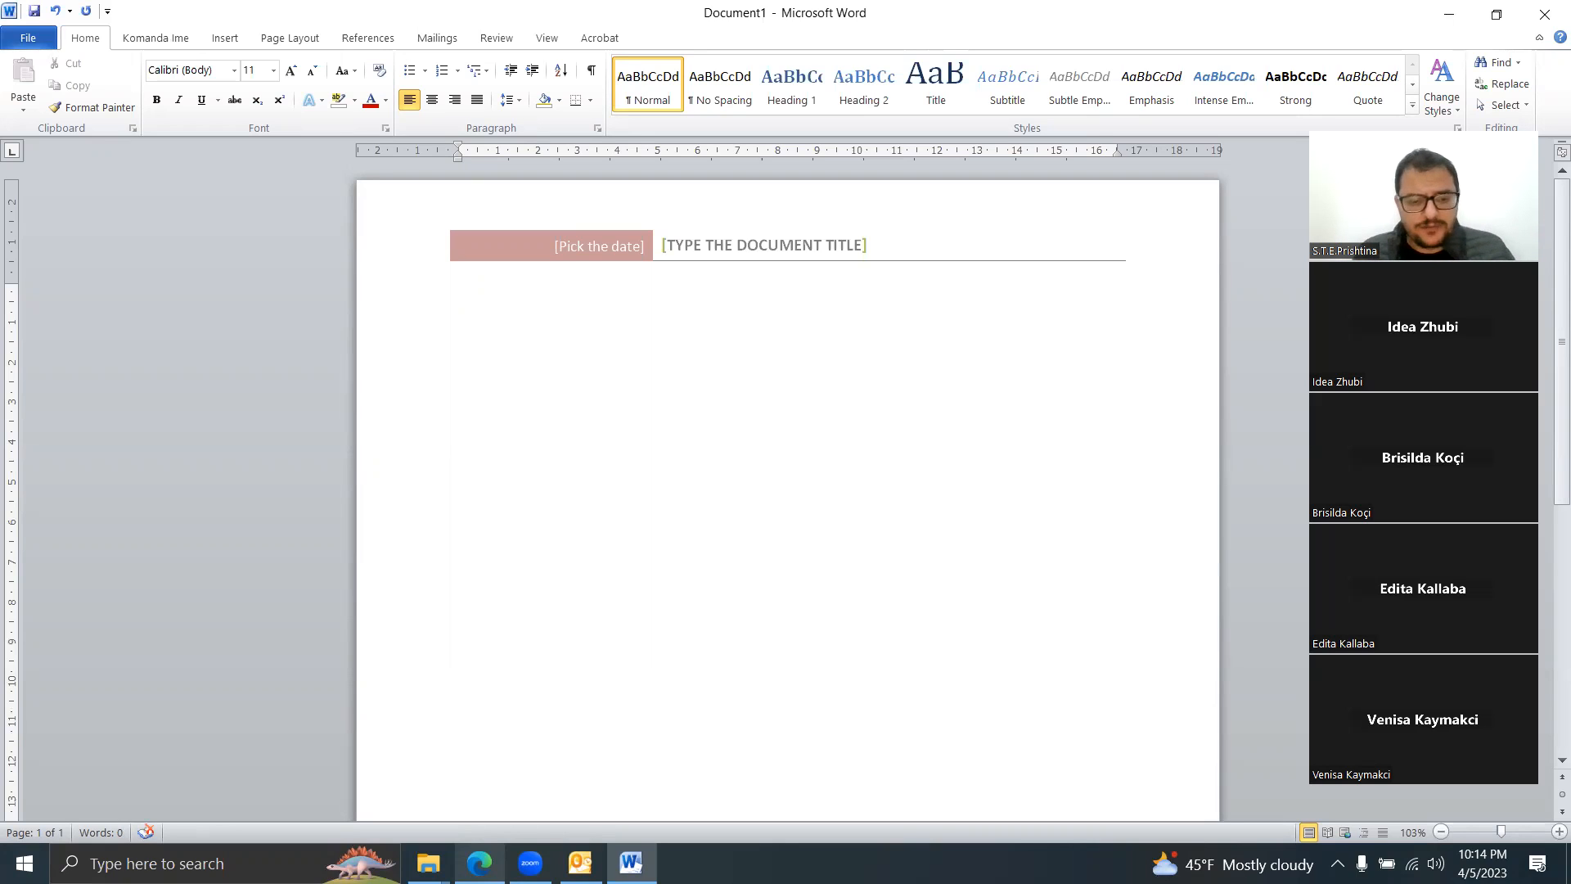
Step: Generate three sample paragraphs with =rand() and open the Navigation search pane with Ctrl+F
{"action": "type", "text": "=rand()"}
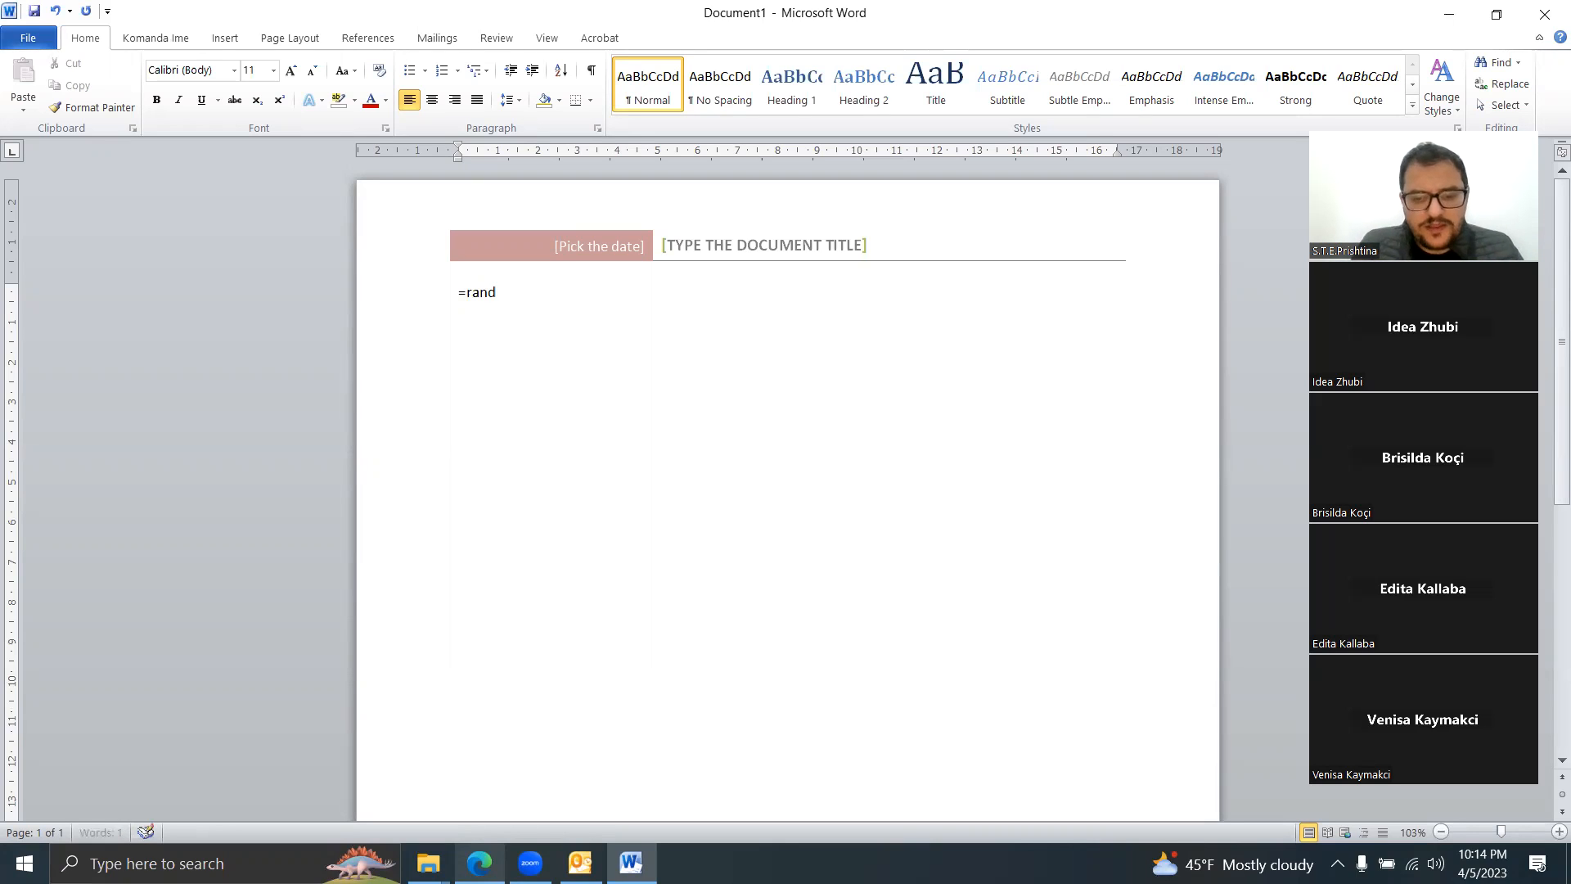
{"action": "key", "text": "Return"}
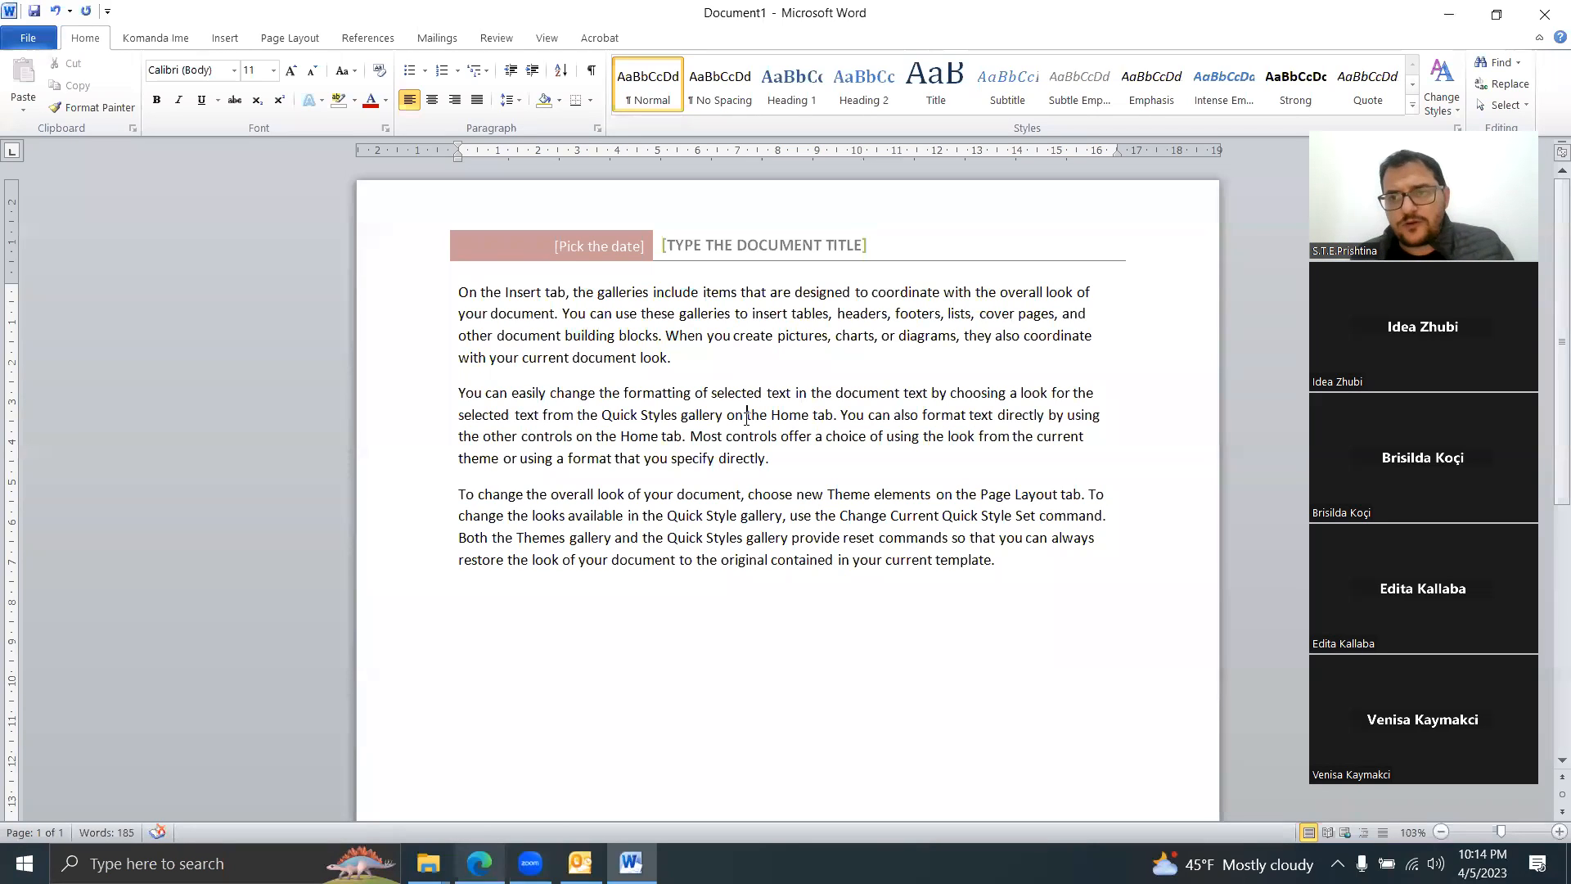
{"action": "key", "text": "ctrl+f"}
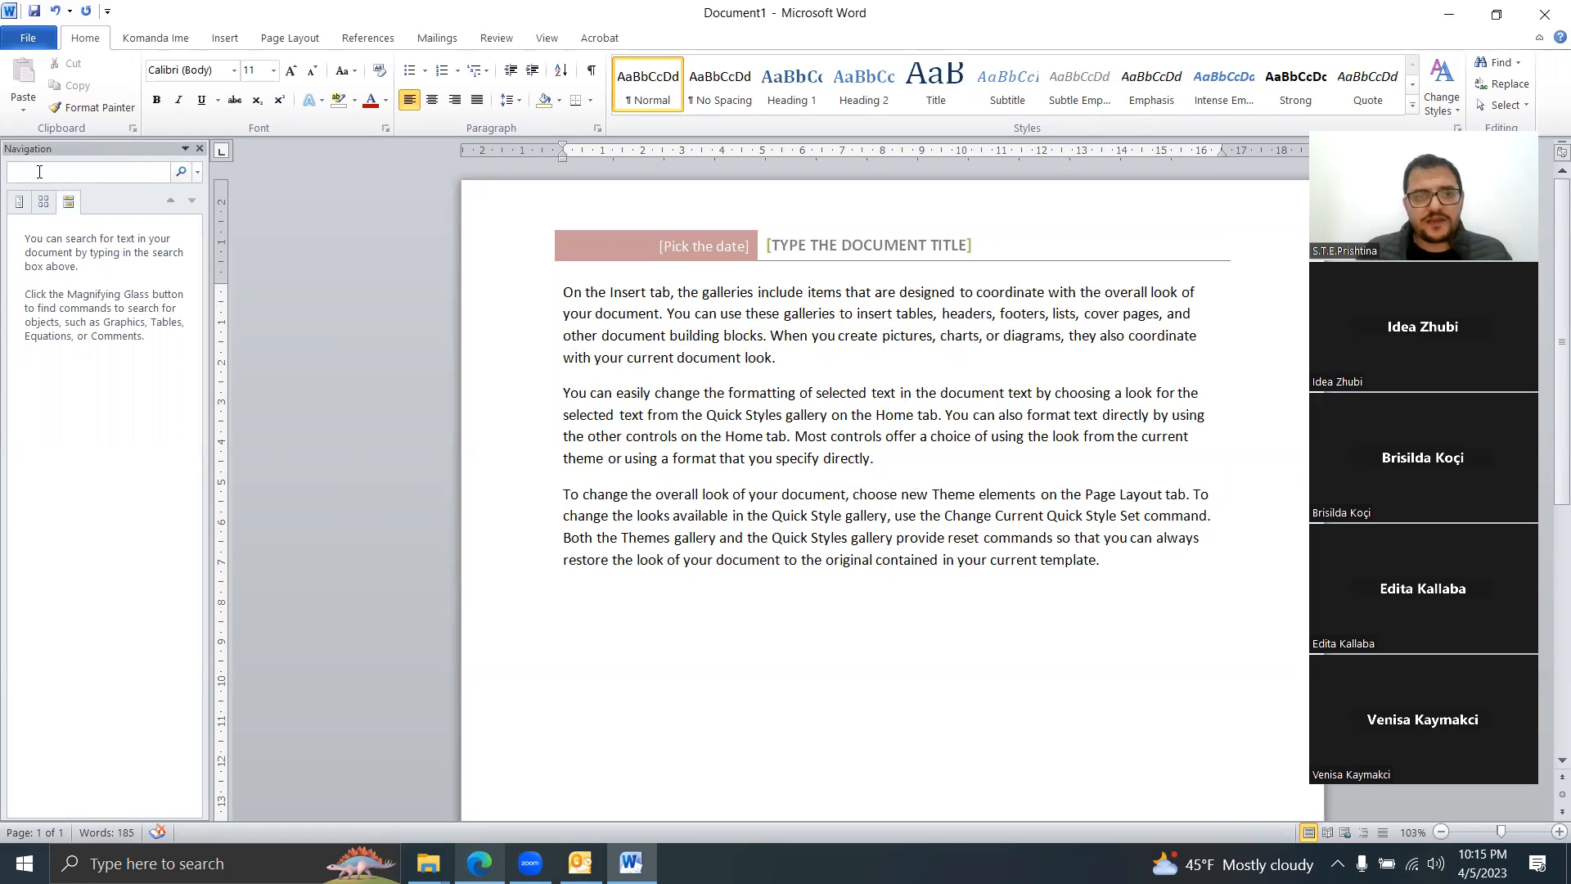
Step: Replace all occurrences of 'Home' with 'Away', then close the Find and Replace window and search pane
{"action": "type", "text": "Home"}
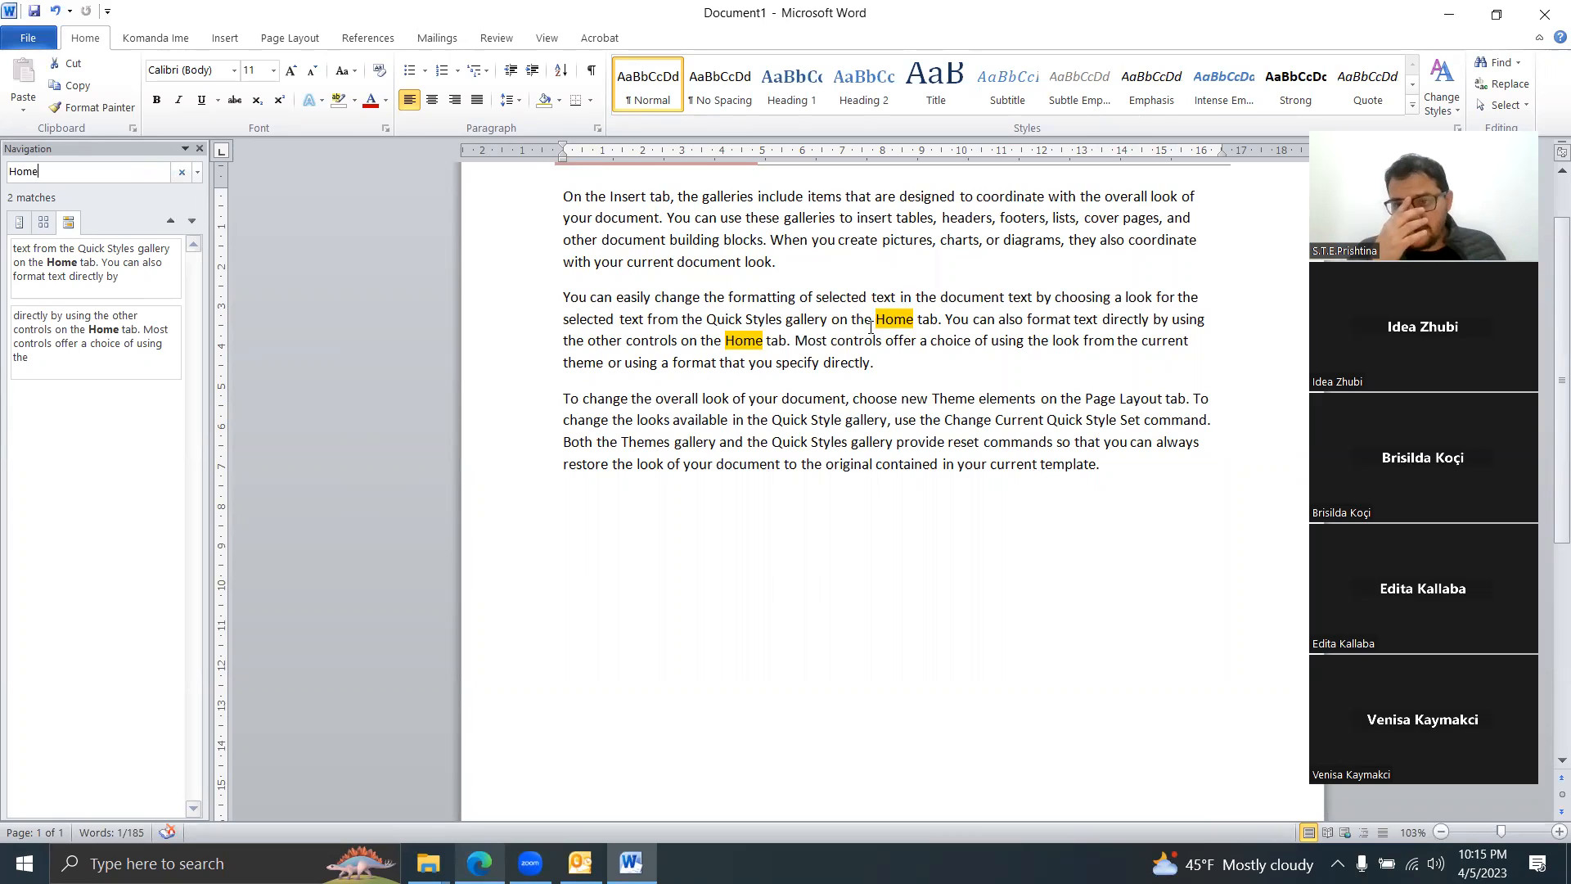
{"action": "left_click", "coordinate": [1502, 82]}
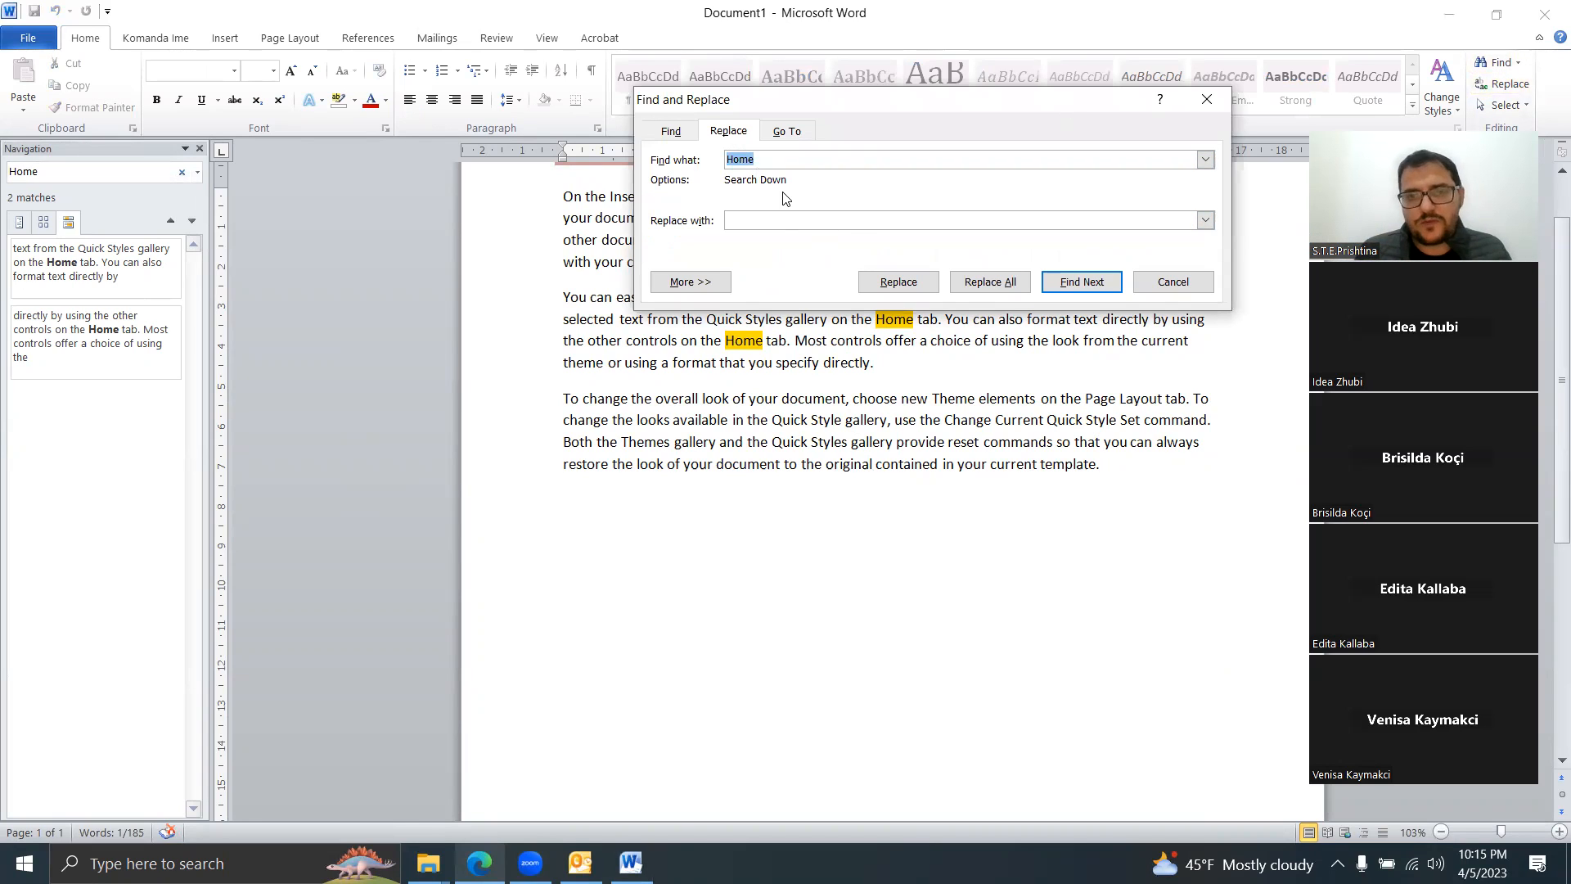
{"action": "left_click", "coordinate": [777, 220]}
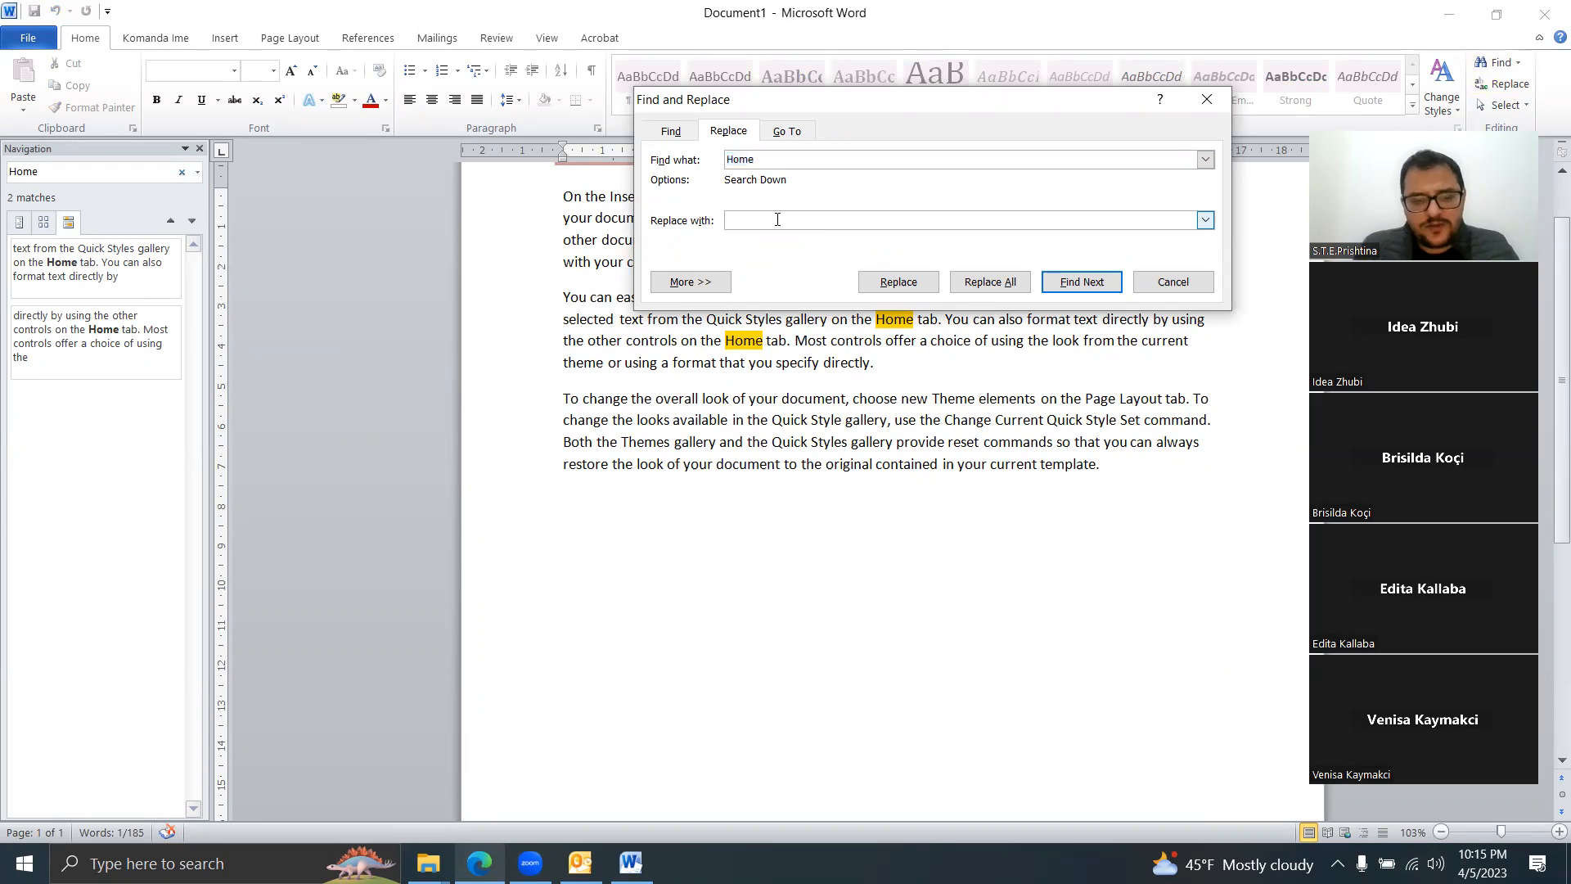
{"action": "type", "text": "Away"}
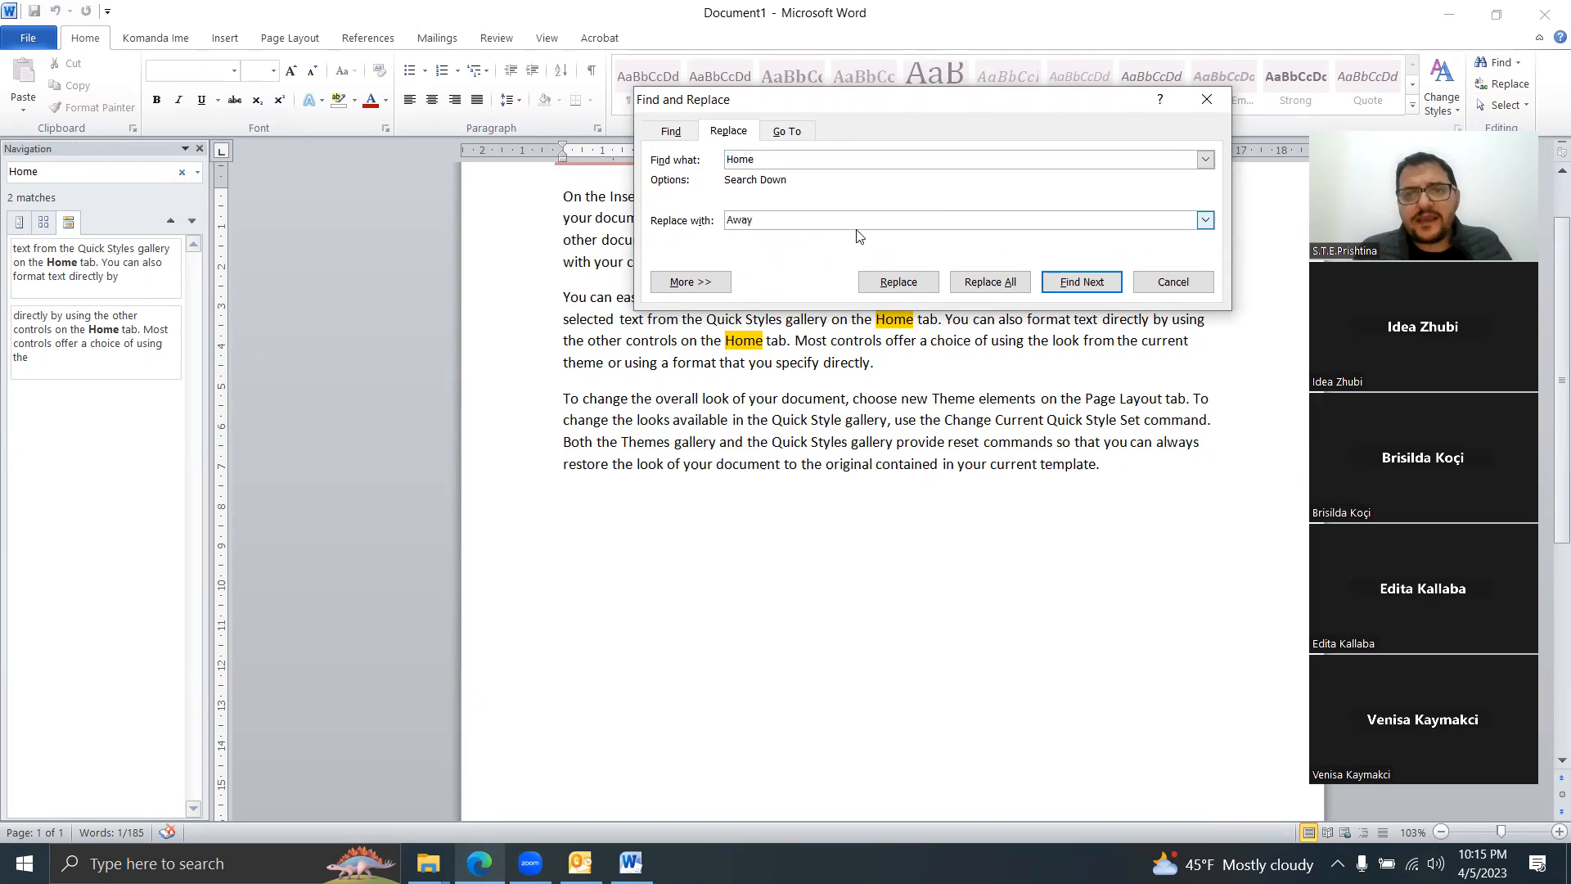
{"action": "left_click", "coordinate": [1008, 284]}
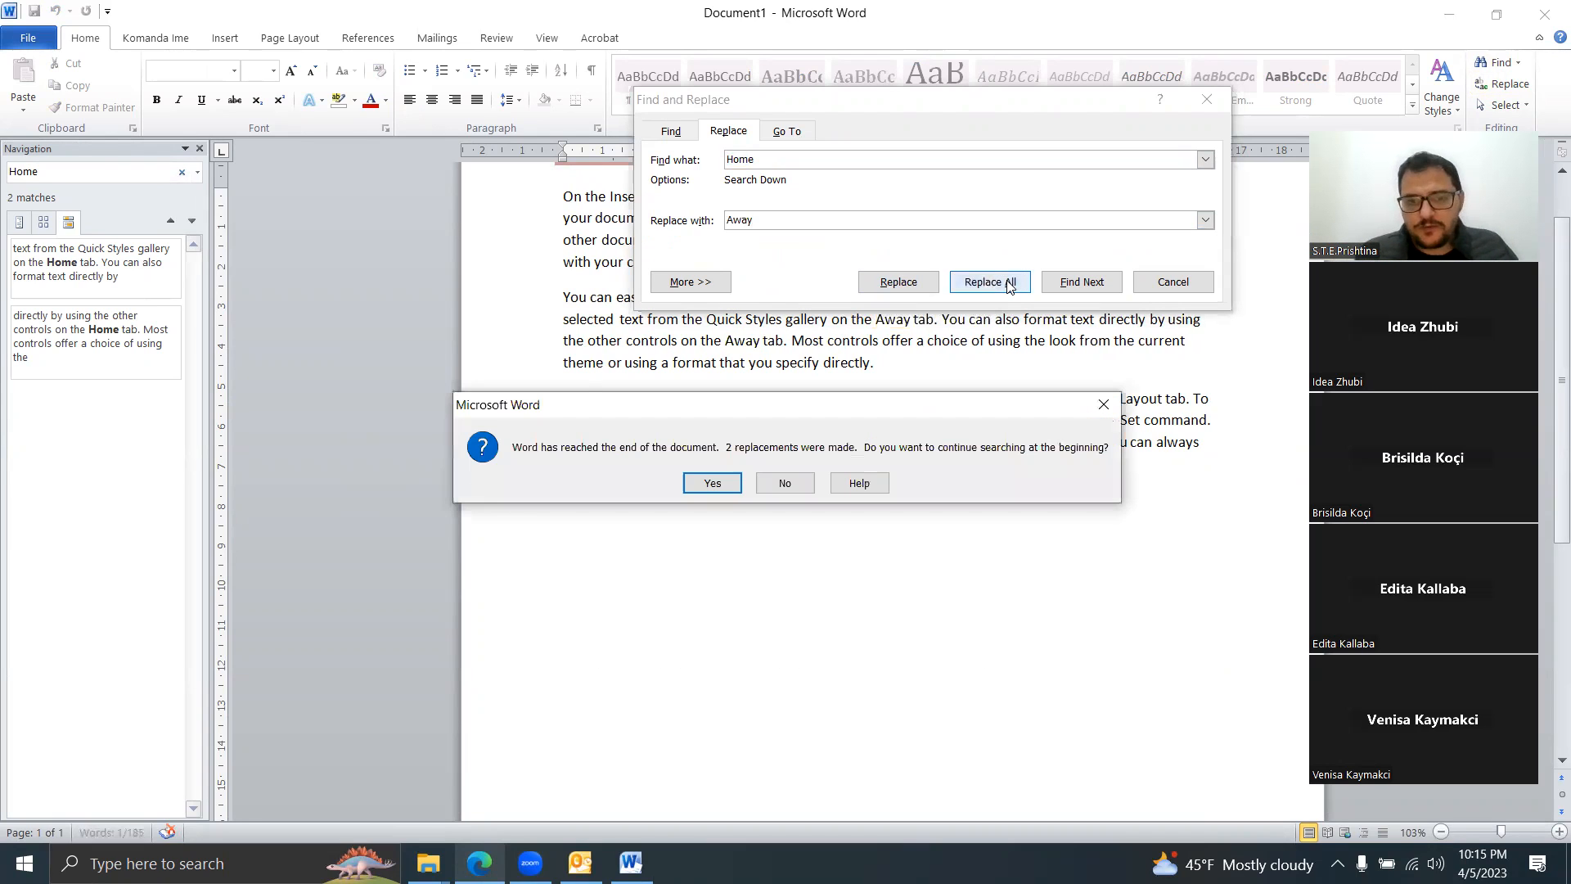
{"action": "left_click", "coordinate": [724, 484]}
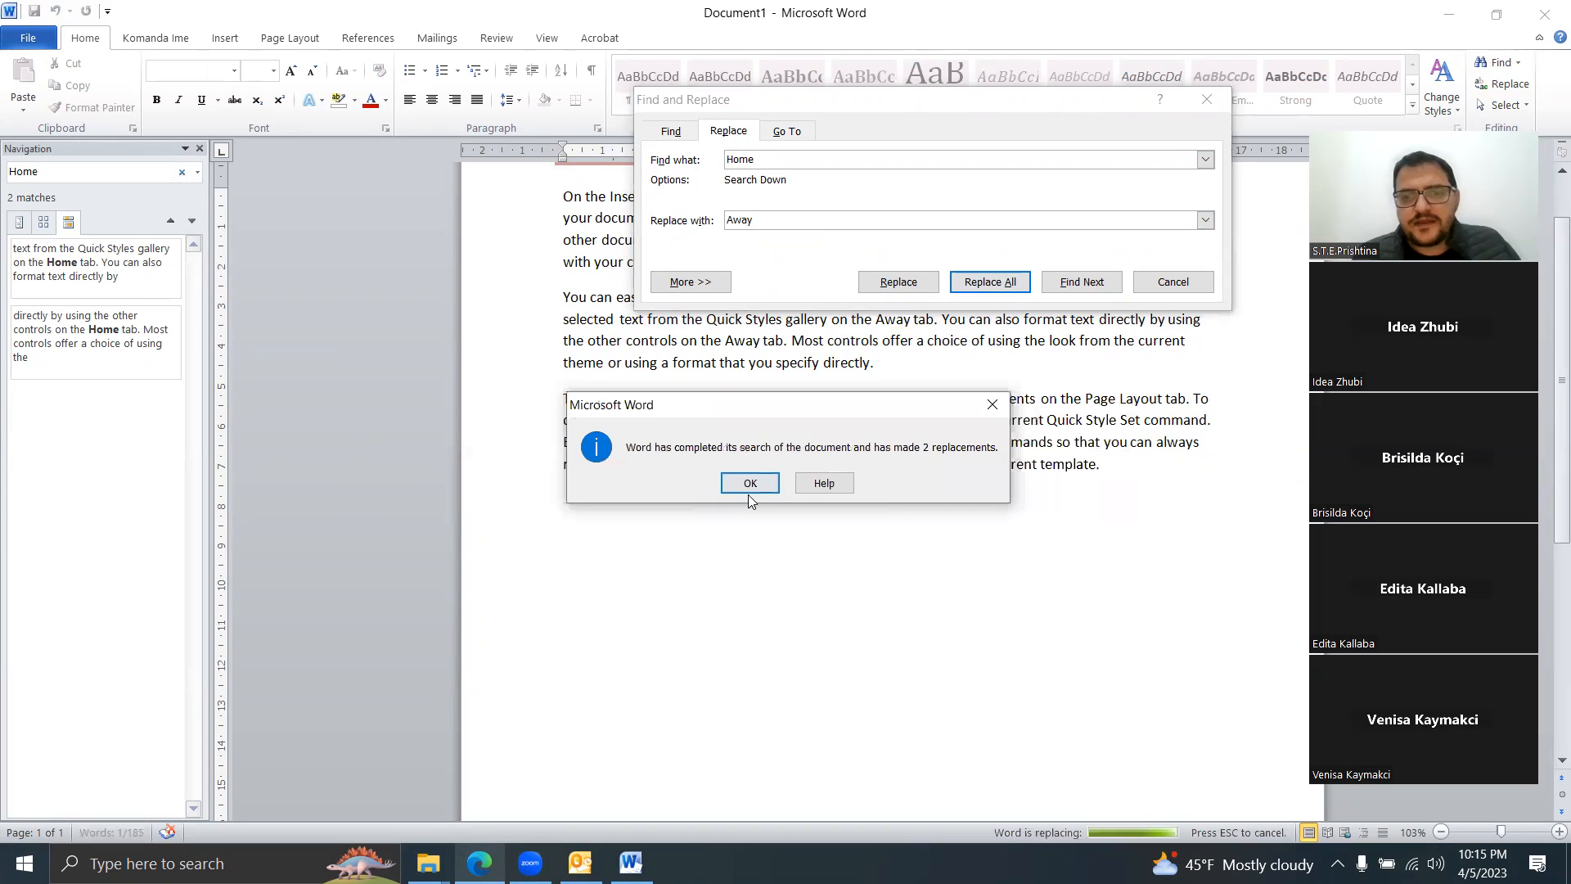
{"action": "left_click", "coordinate": [749, 484]}
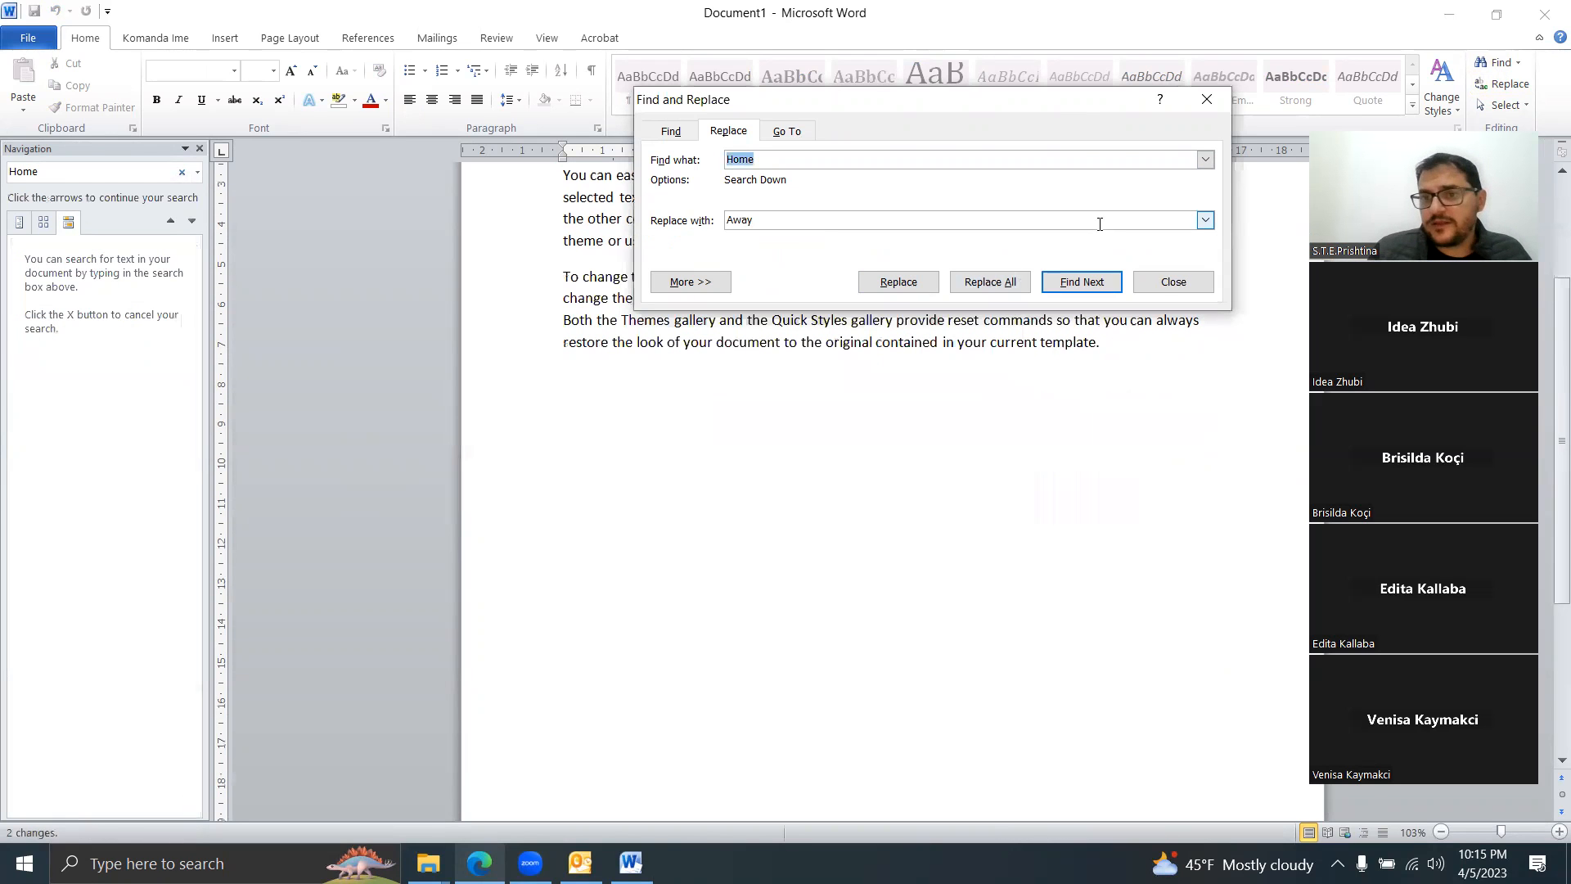
{"action": "left_click", "coordinate": [1170, 282]}
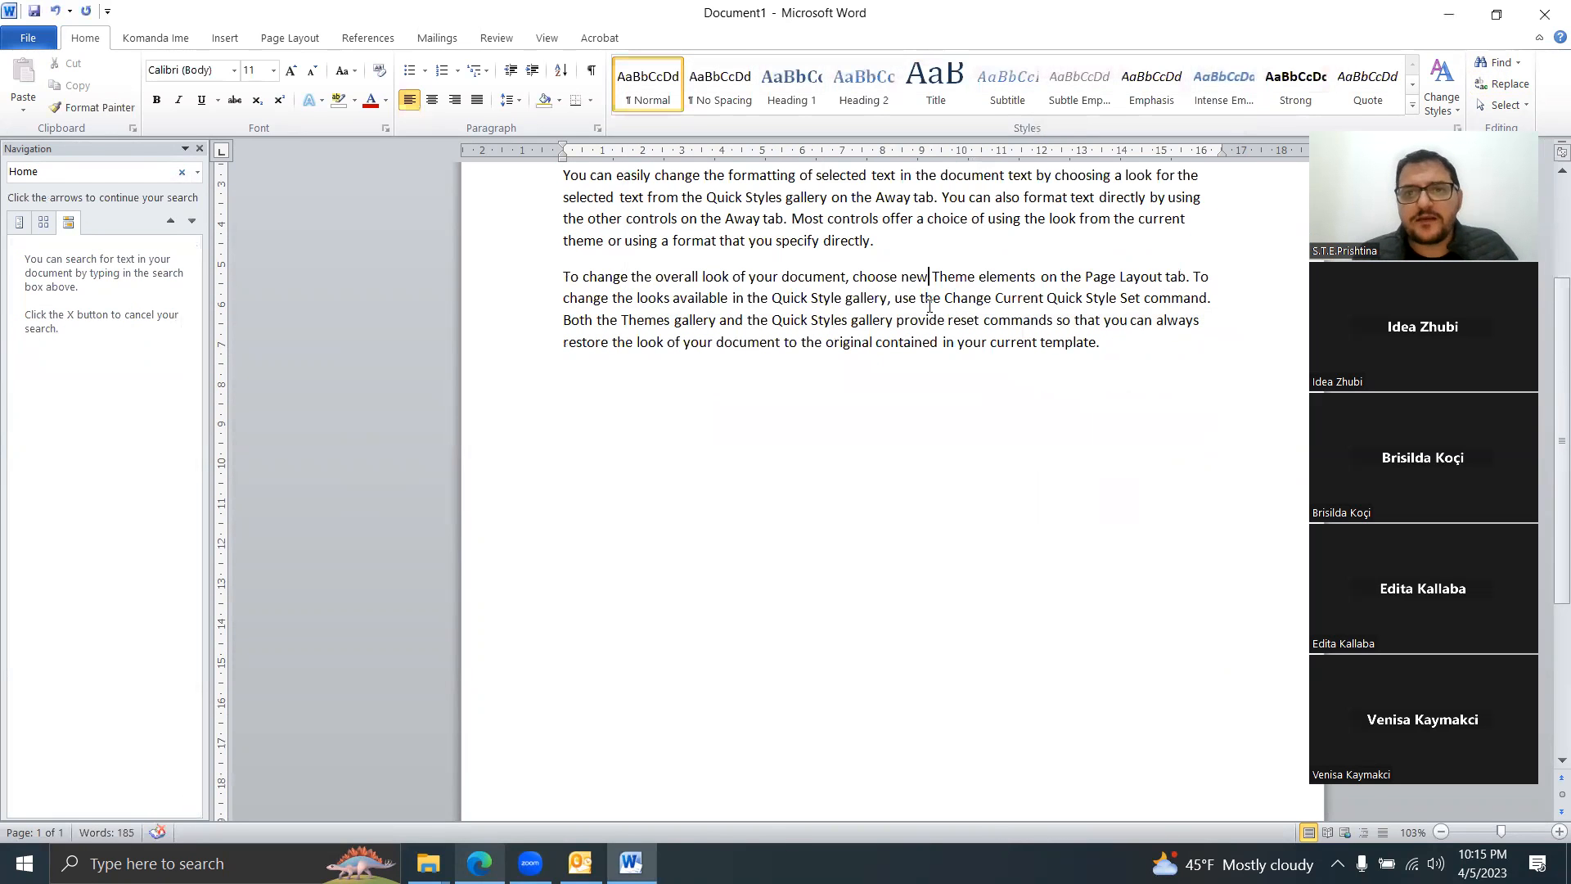
{"action": "scroll", "coordinate": [928, 304], "scroll_direction": "up", "scroll_amount": 2}
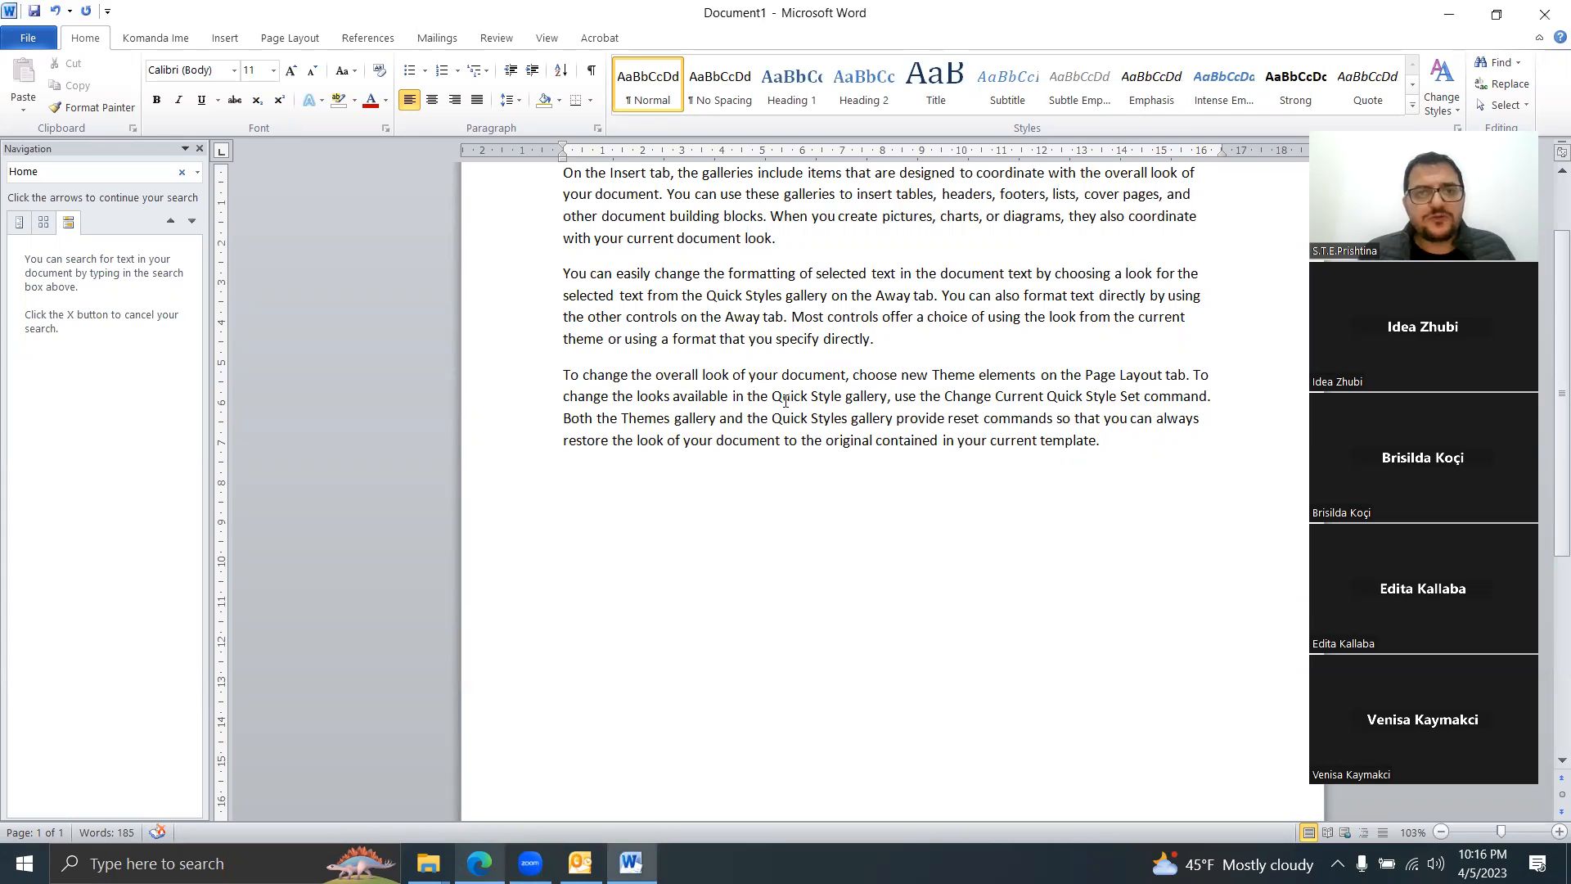
{"action": "left_click", "coordinate": [199, 149]}
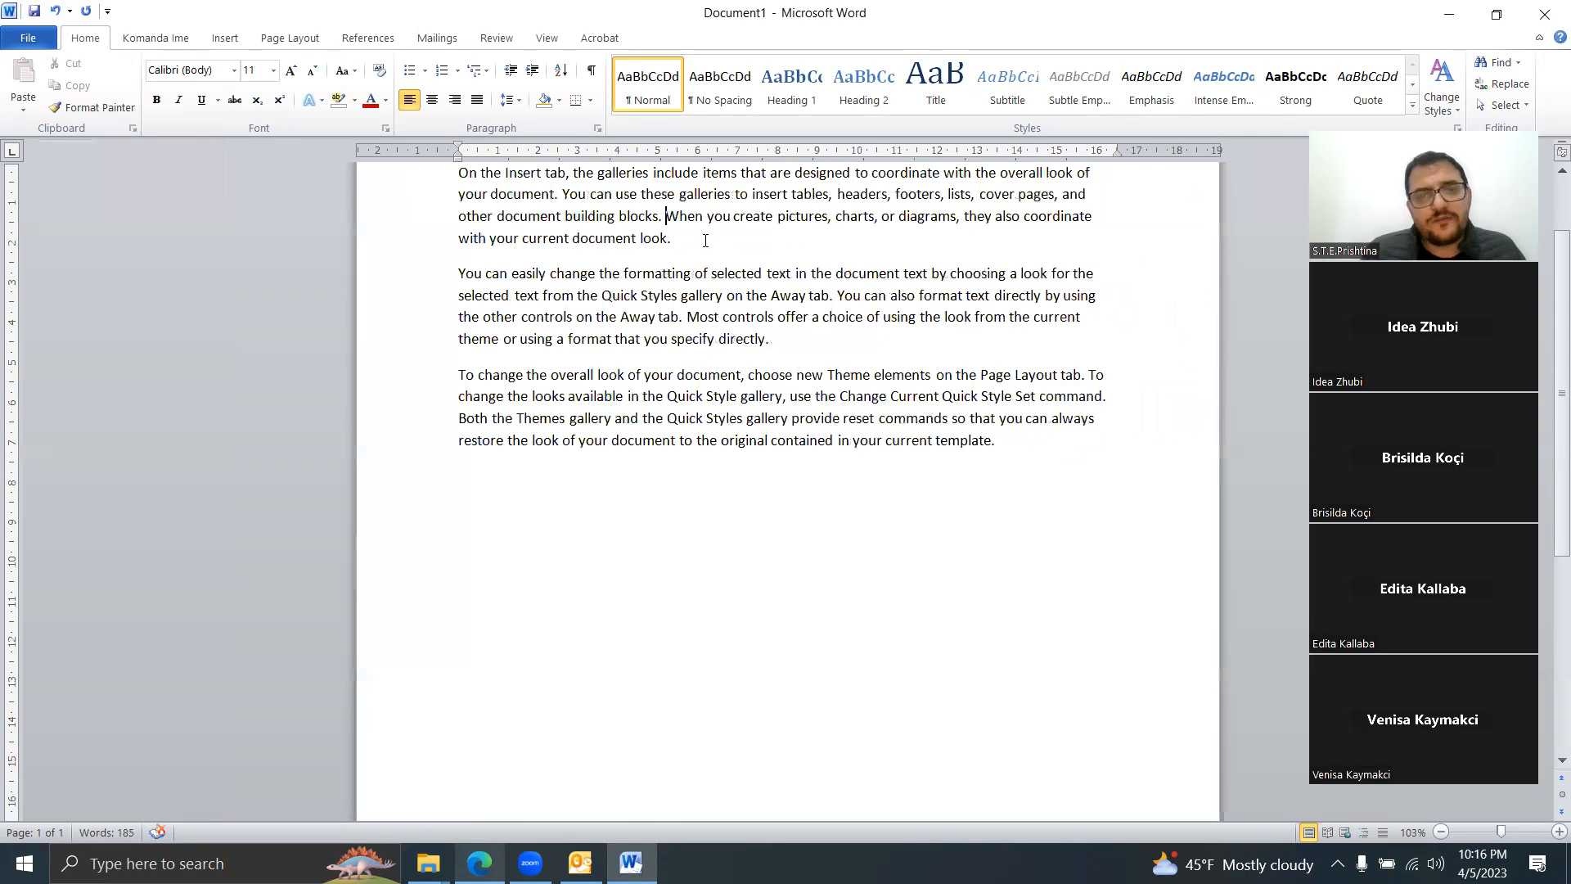
Step: Switch the page orientation to Landscape, then back to Portrait
{"action": "left_click", "coordinate": [321, 41]}
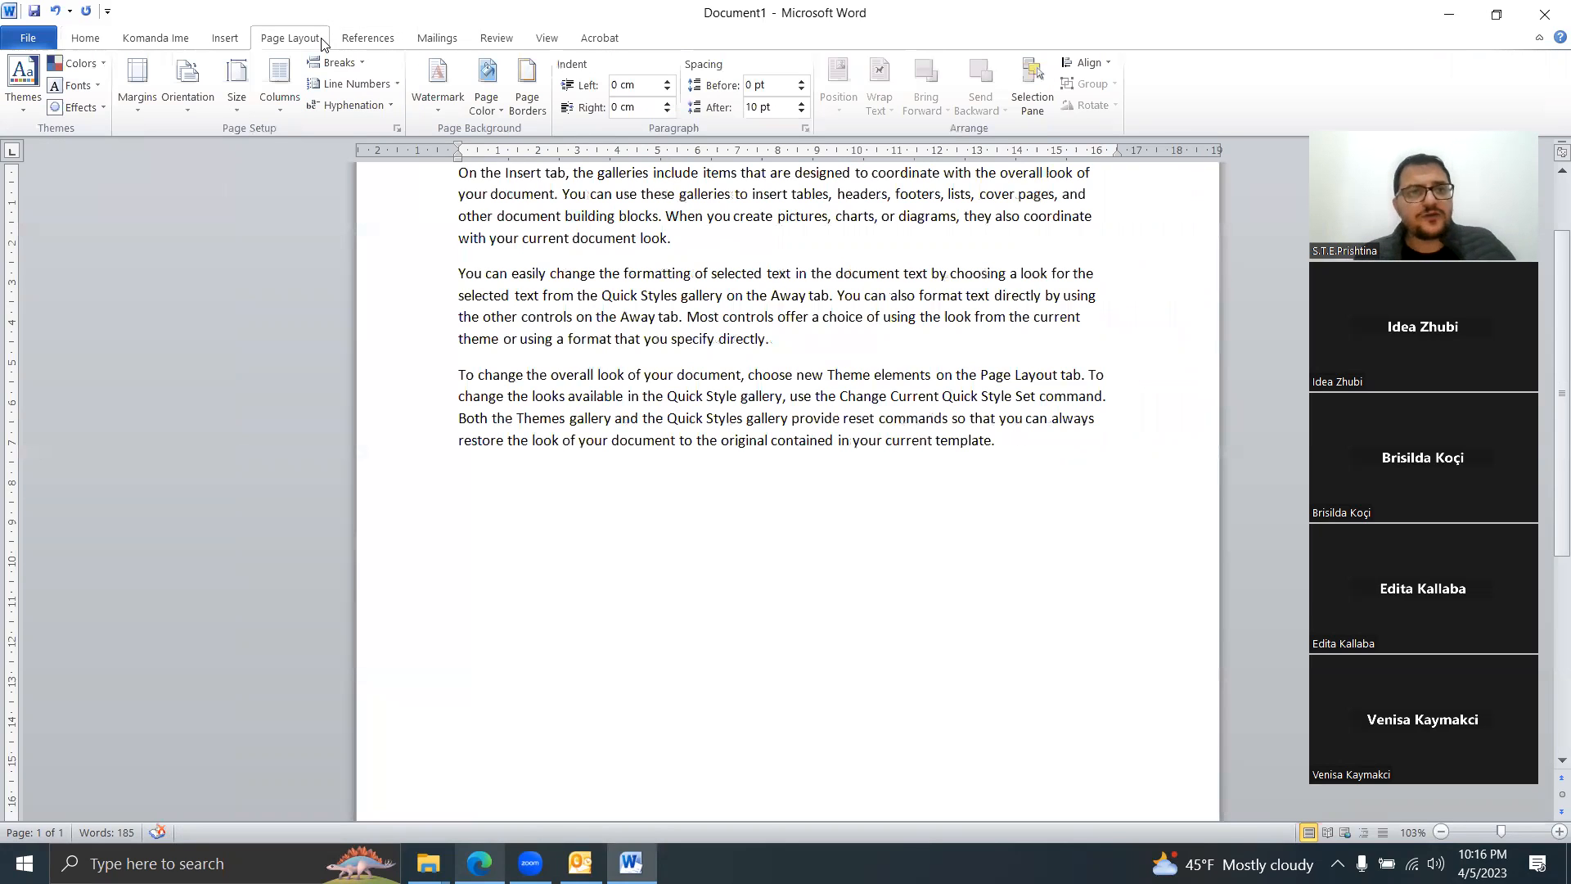
{"action": "left_click", "coordinate": [200, 100]}
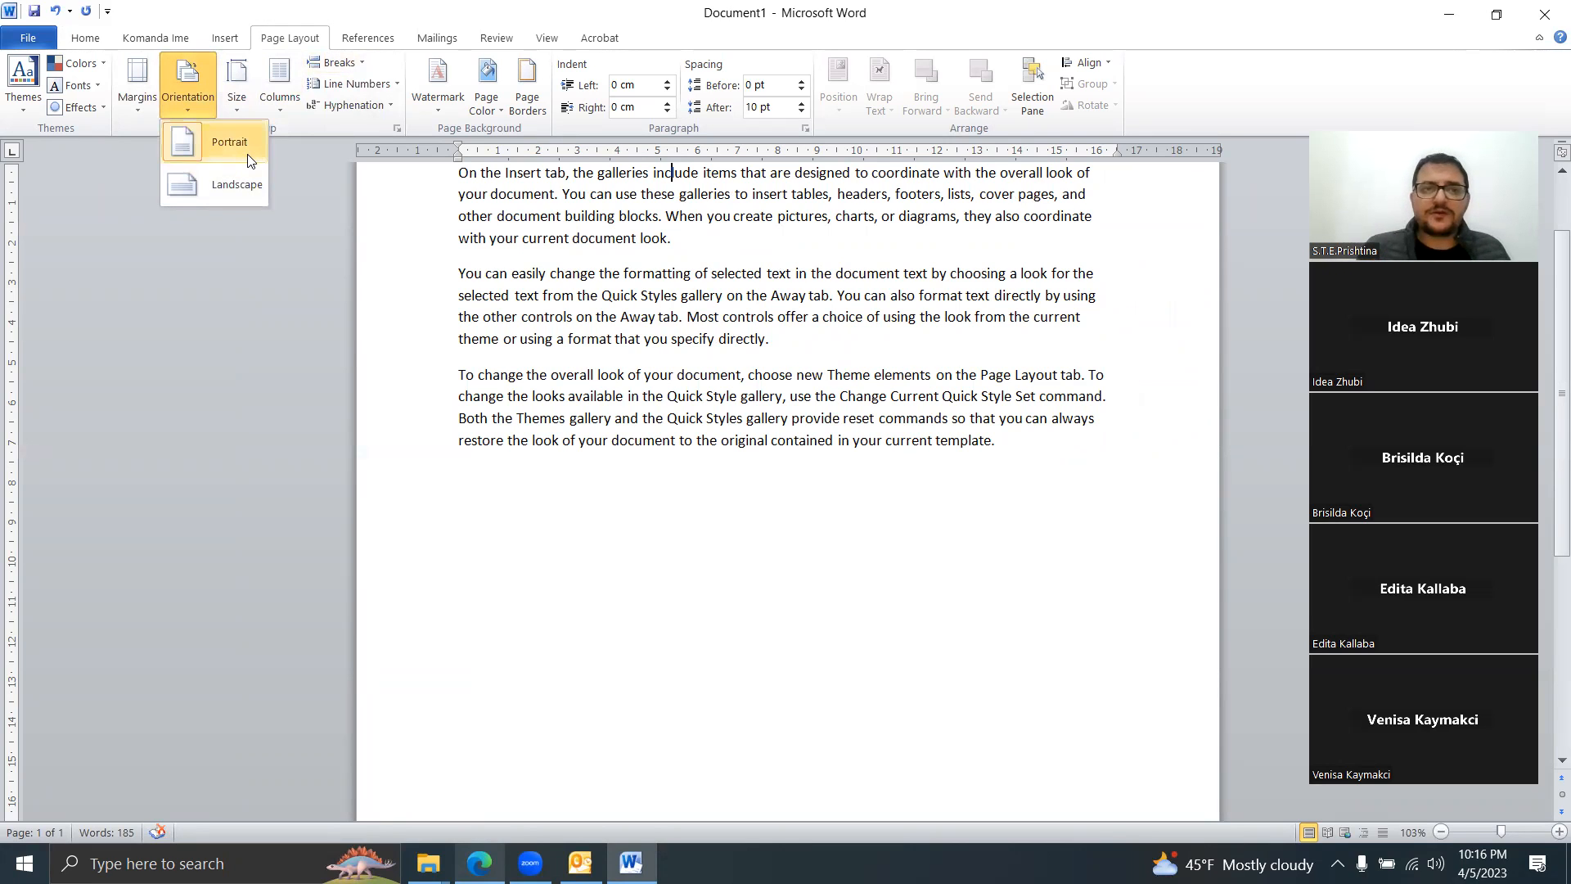
{"action": "left_click", "coordinate": [247, 190]}
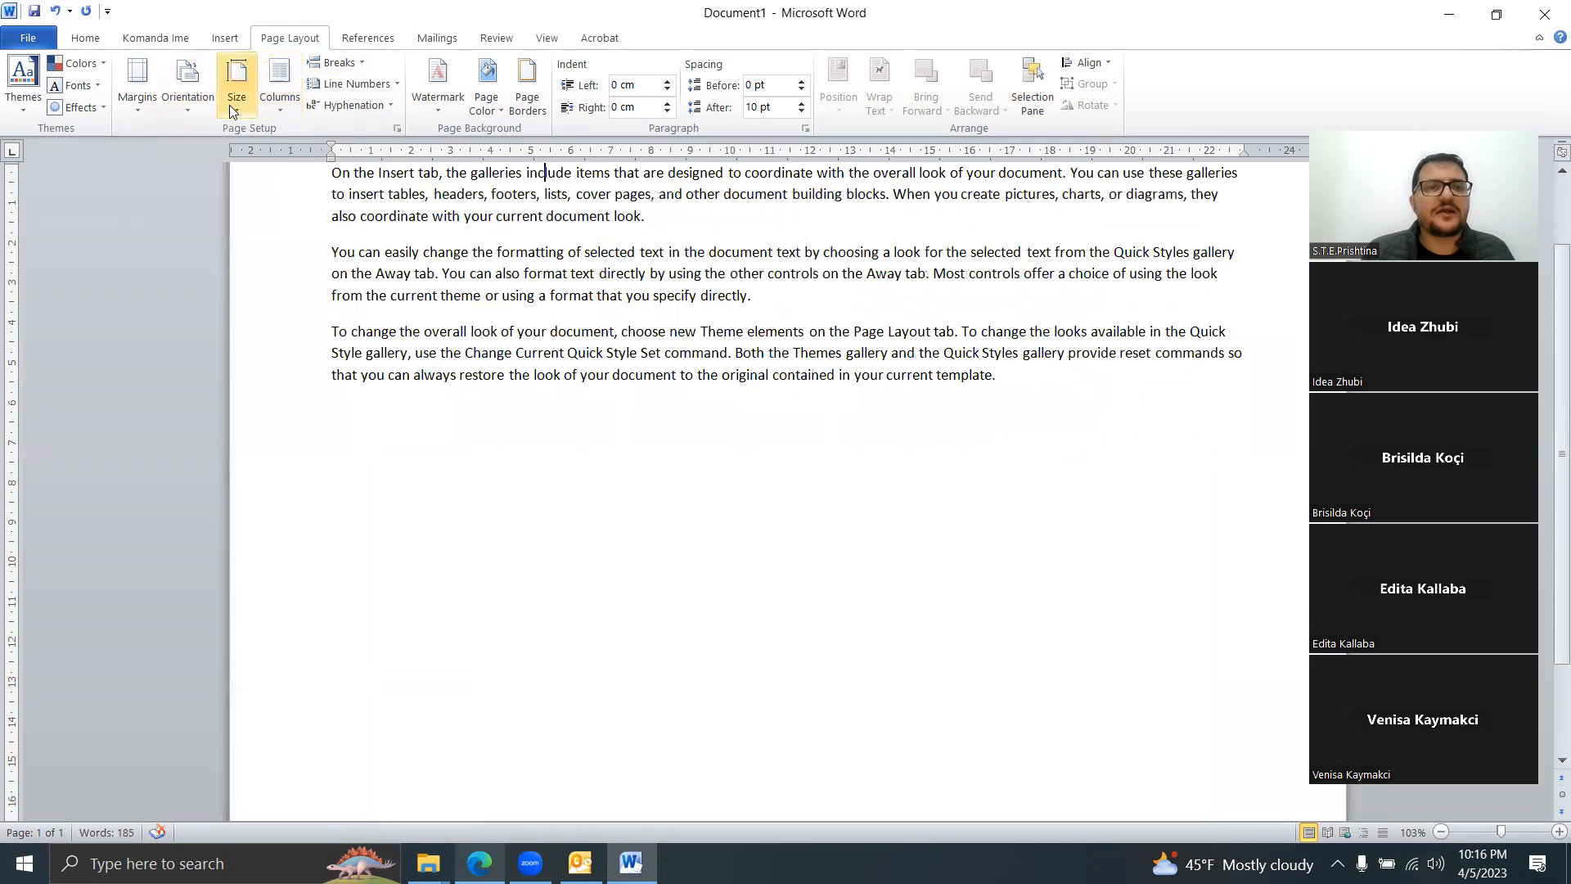
{"action": "left_click", "coordinate": [201, 105]}
{"action": "left_click", "coordinate": [211, 135]}
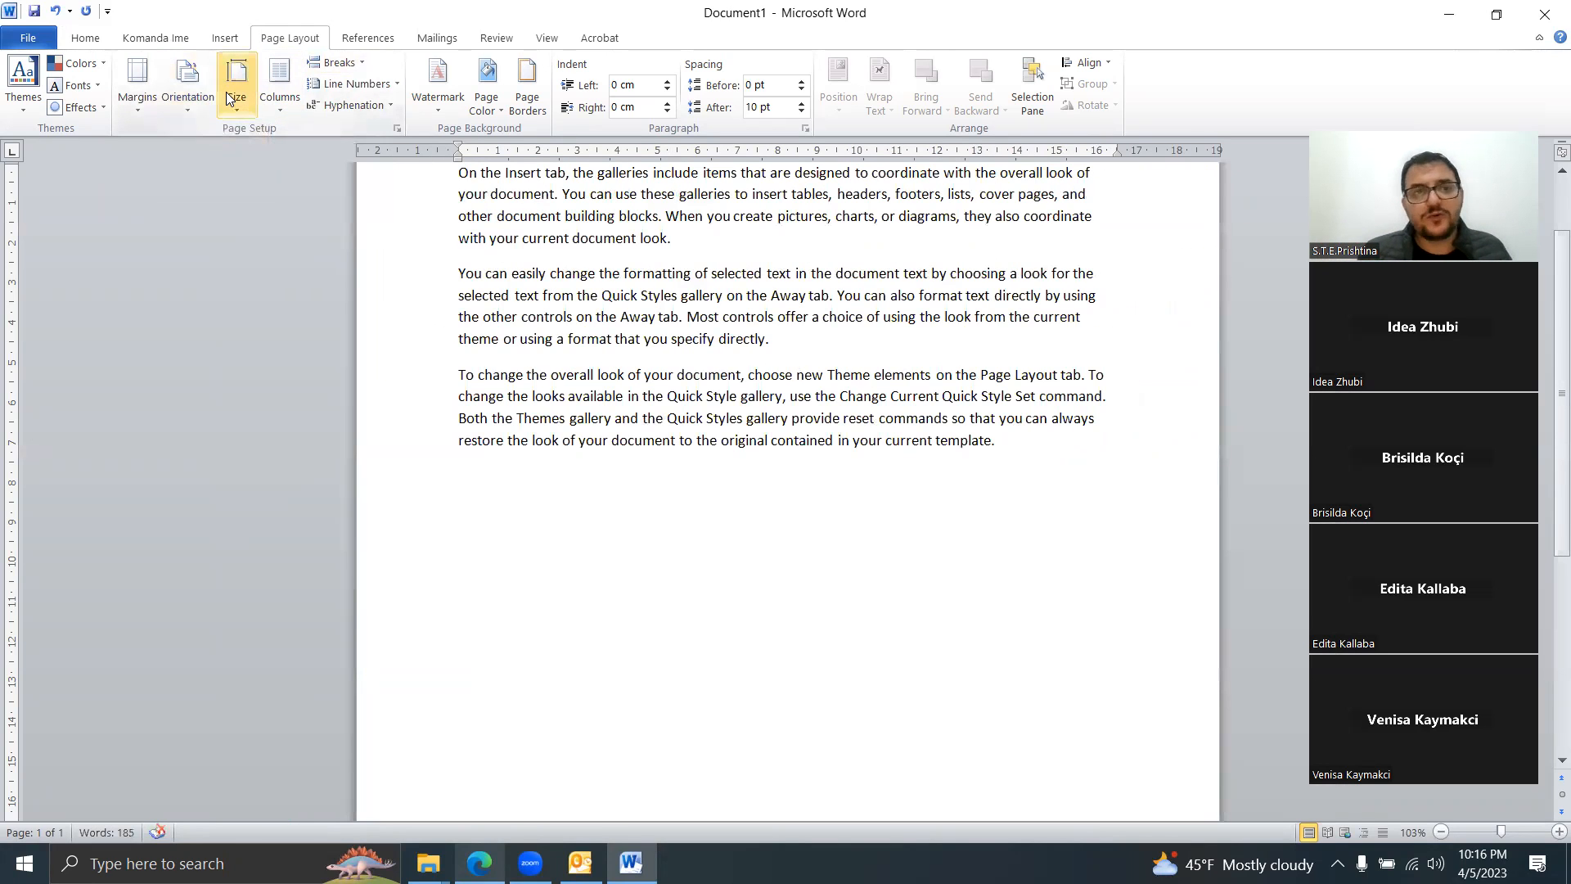
Step: Preview the paper size and preset margin options without changing them
{"action": "left_click", "coordinate": [229, 98]}
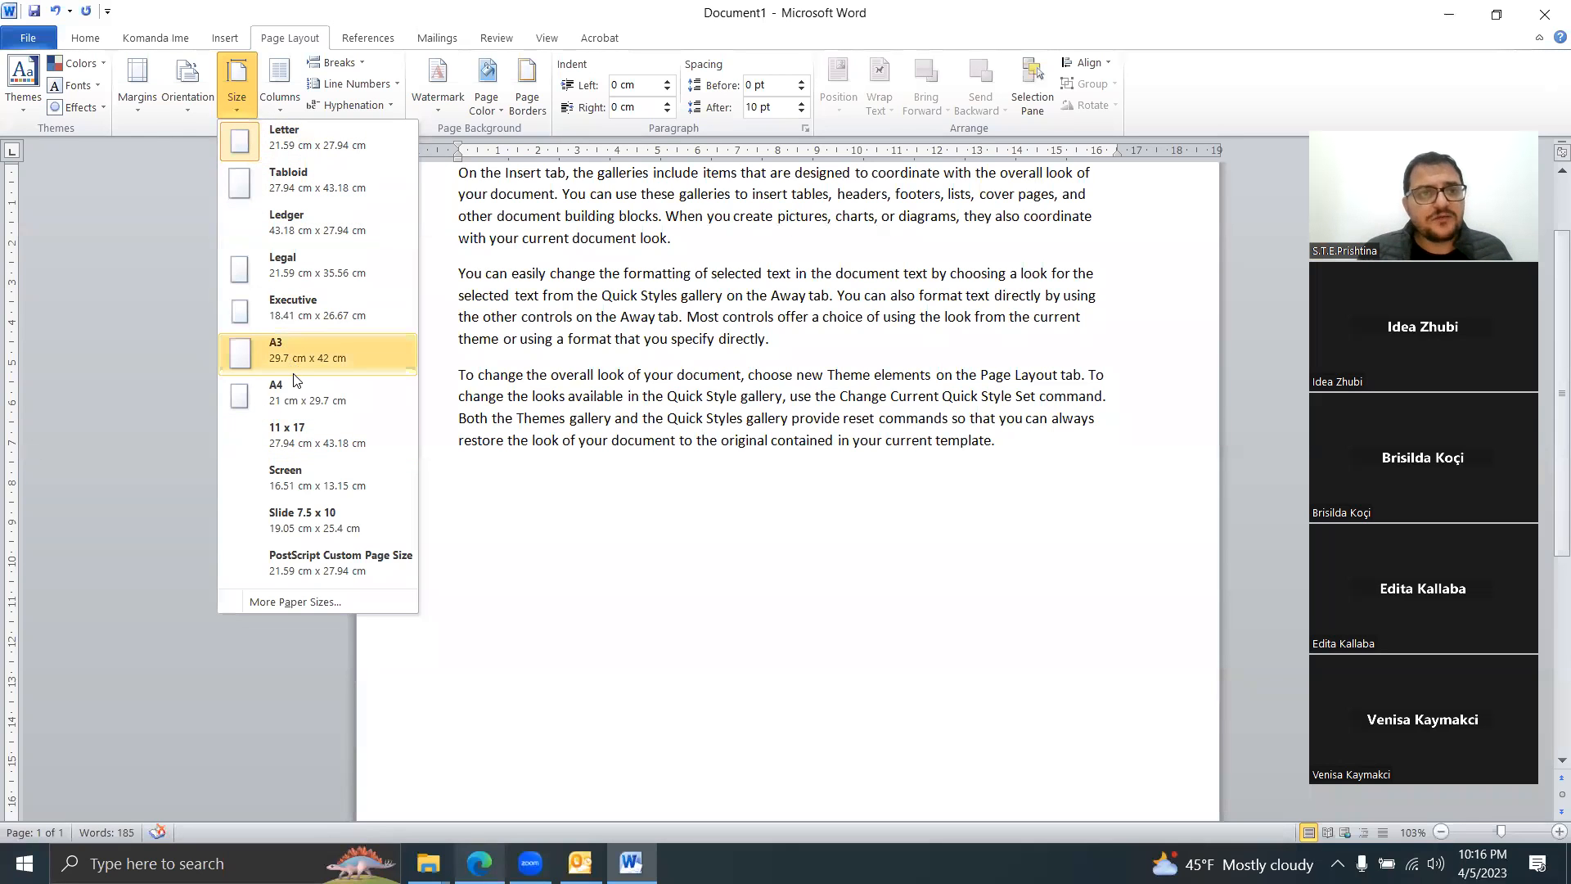
{"action": "left_click", "coordinate": [139, 113]}
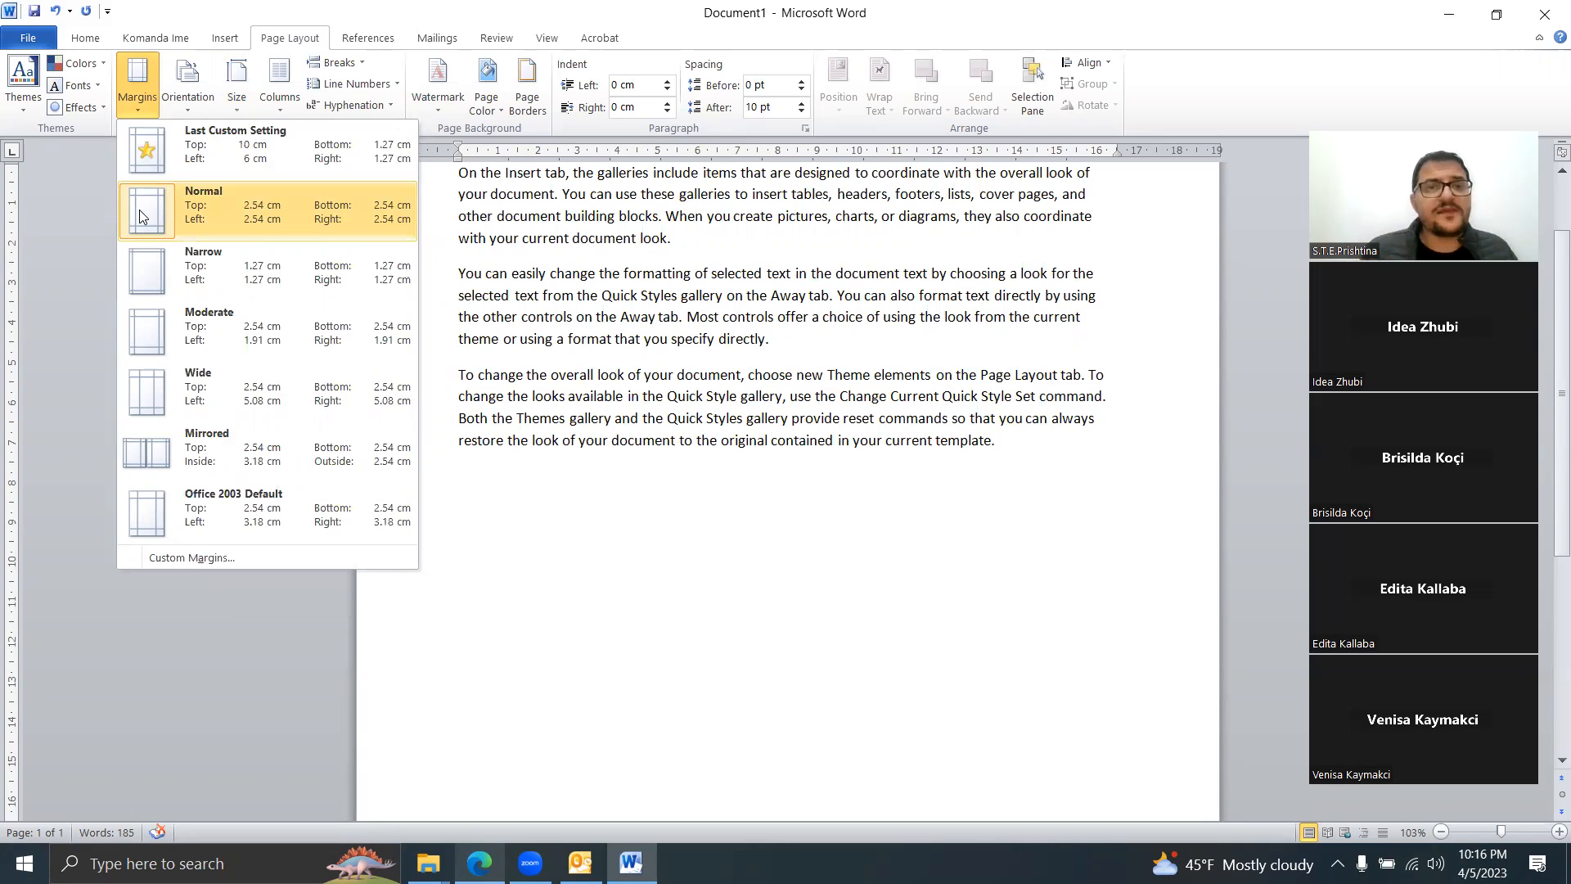
{"action": "left_click", "coordinate": [486, 210]}
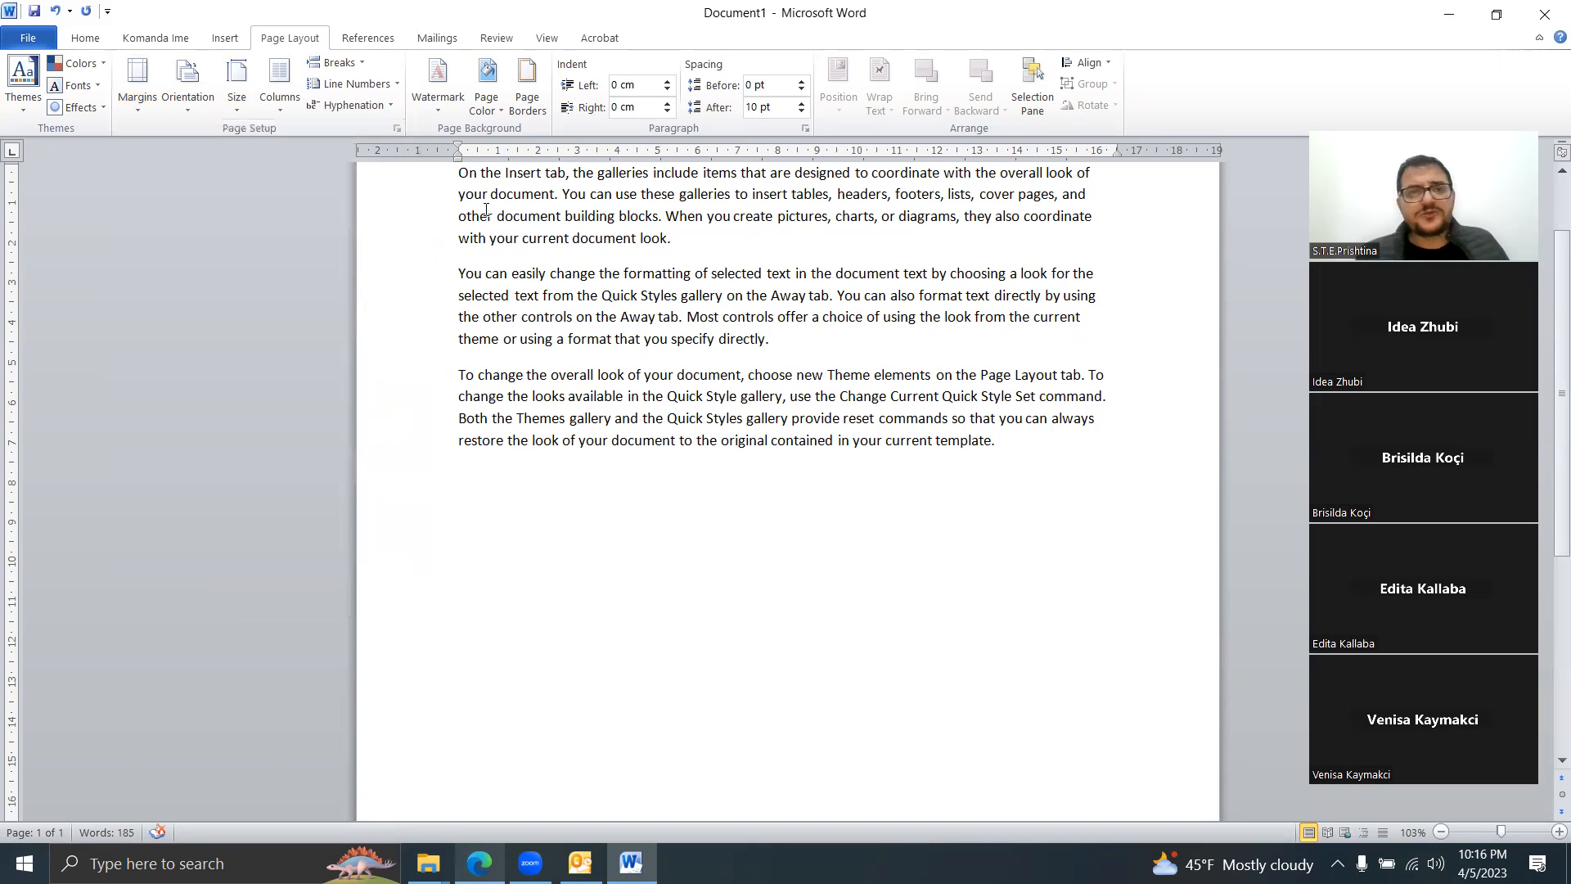
Step: Select the opening paragraphs, deselect them, and close the Word window
{"action": "left_click_drag", "start_coordinate": [664, 316], "coordinate": [461, 174]}
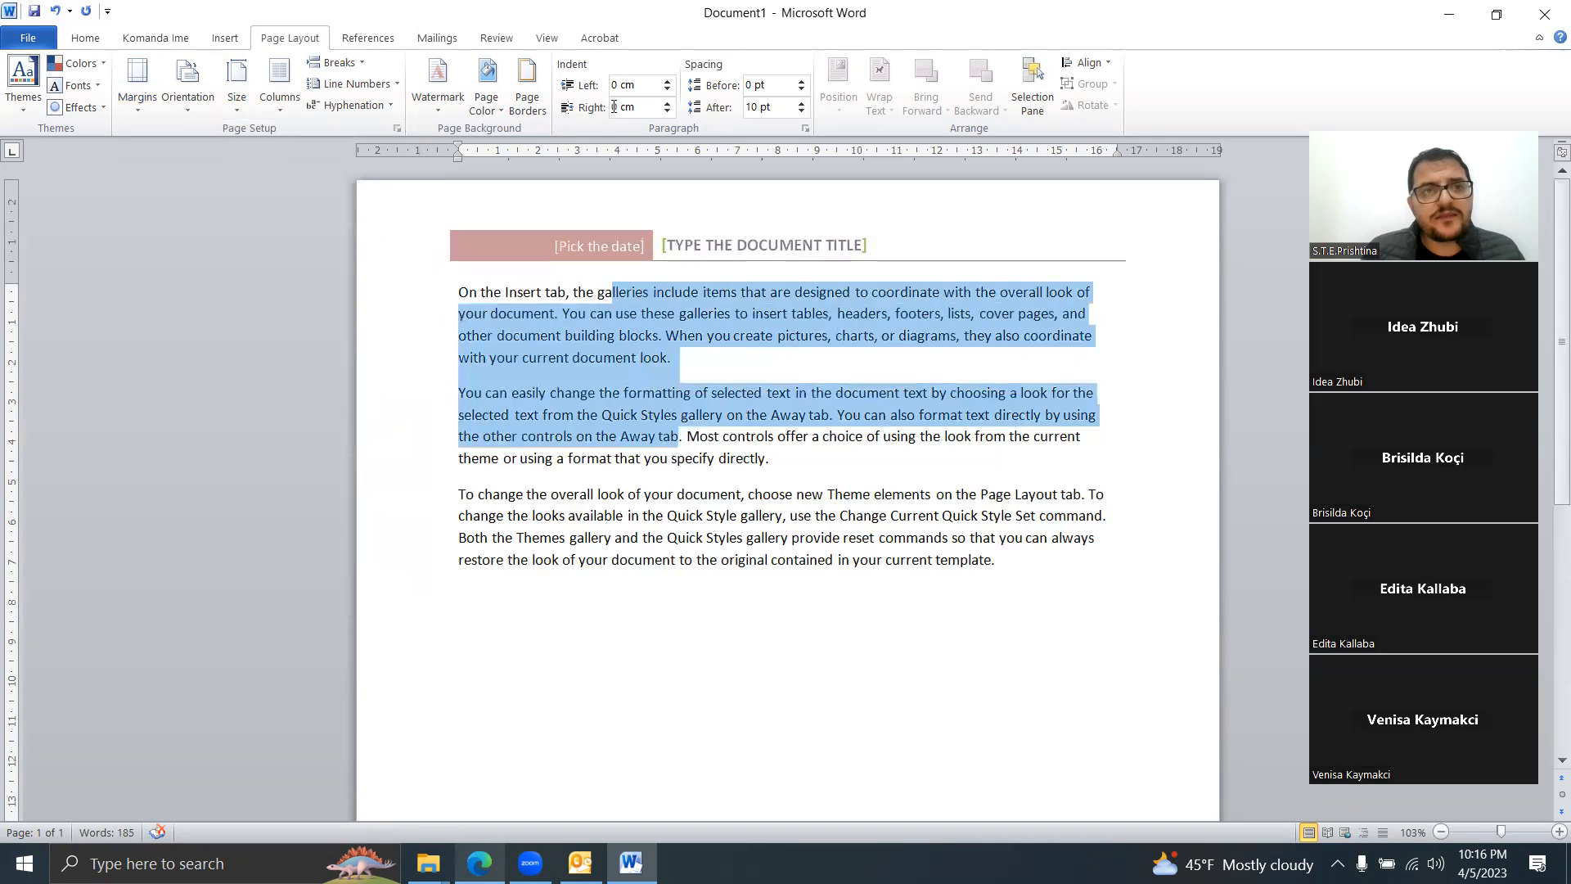
{"action": "left_click", "coordinate": [648, 424]}
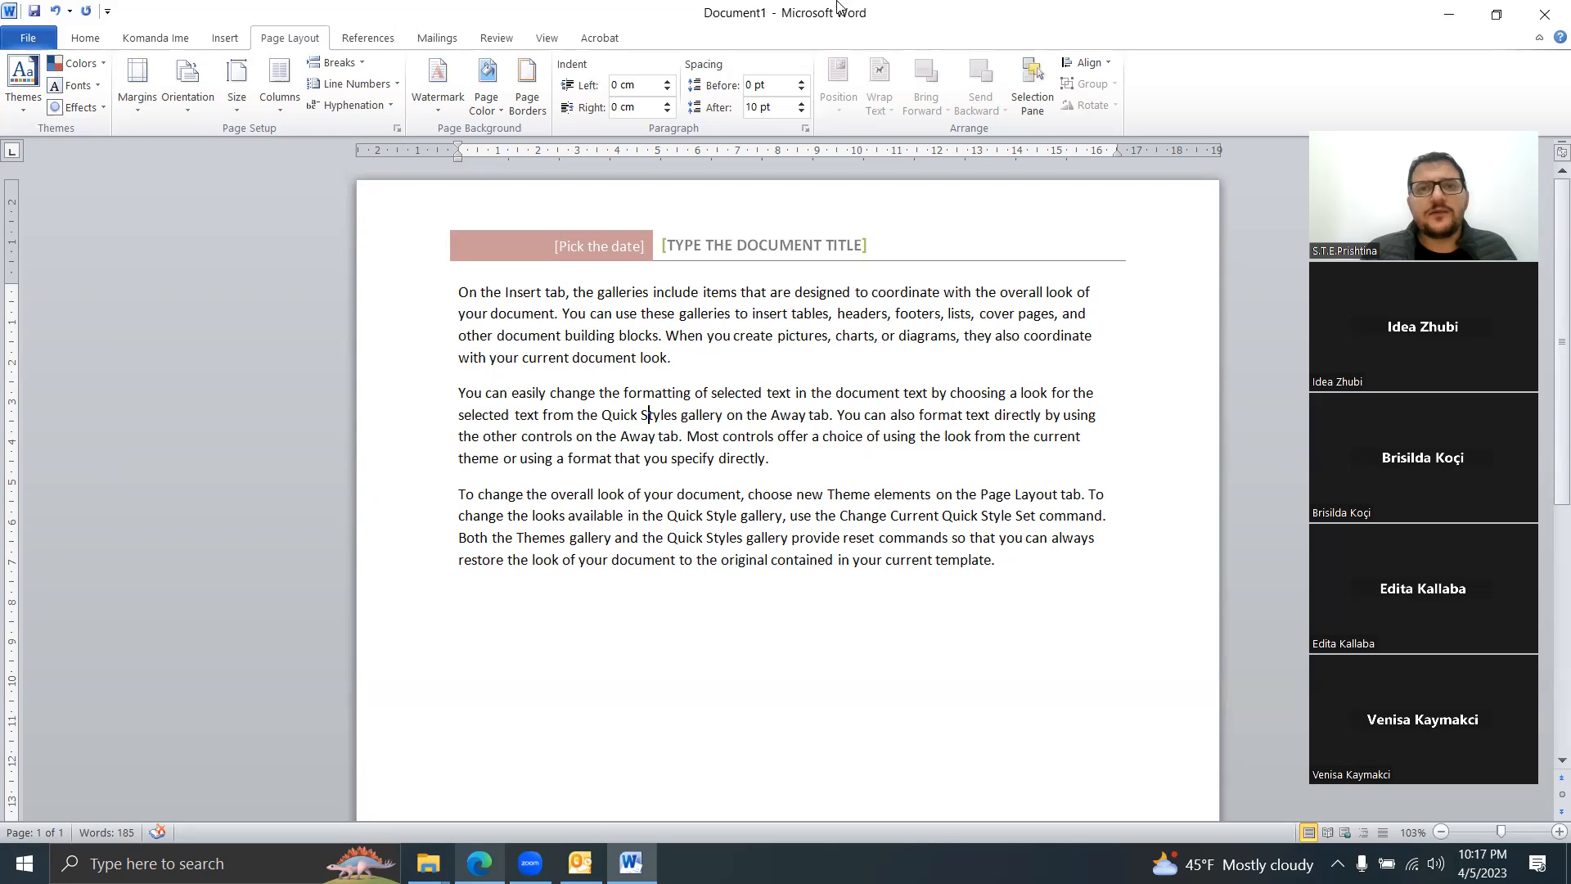
{"action": "left_click", "coordinate": [1545, 16]}
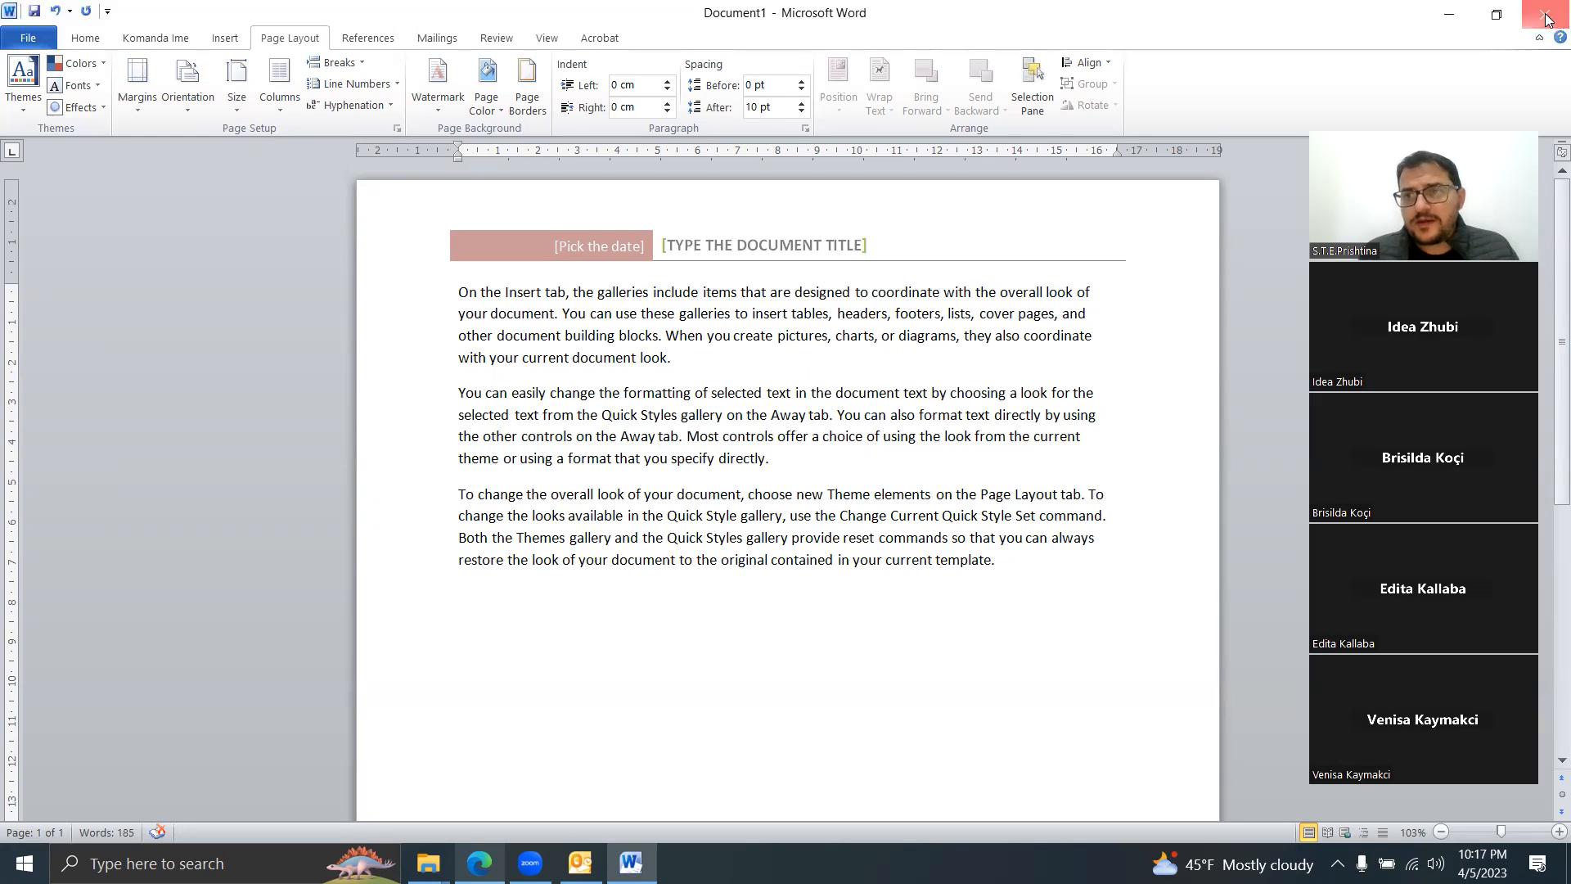
Step: Close Word without saving and launch Microsoft PowerPoint 2010 from Windows search
{"action": "left_click", "coordinate": [785, 470]}
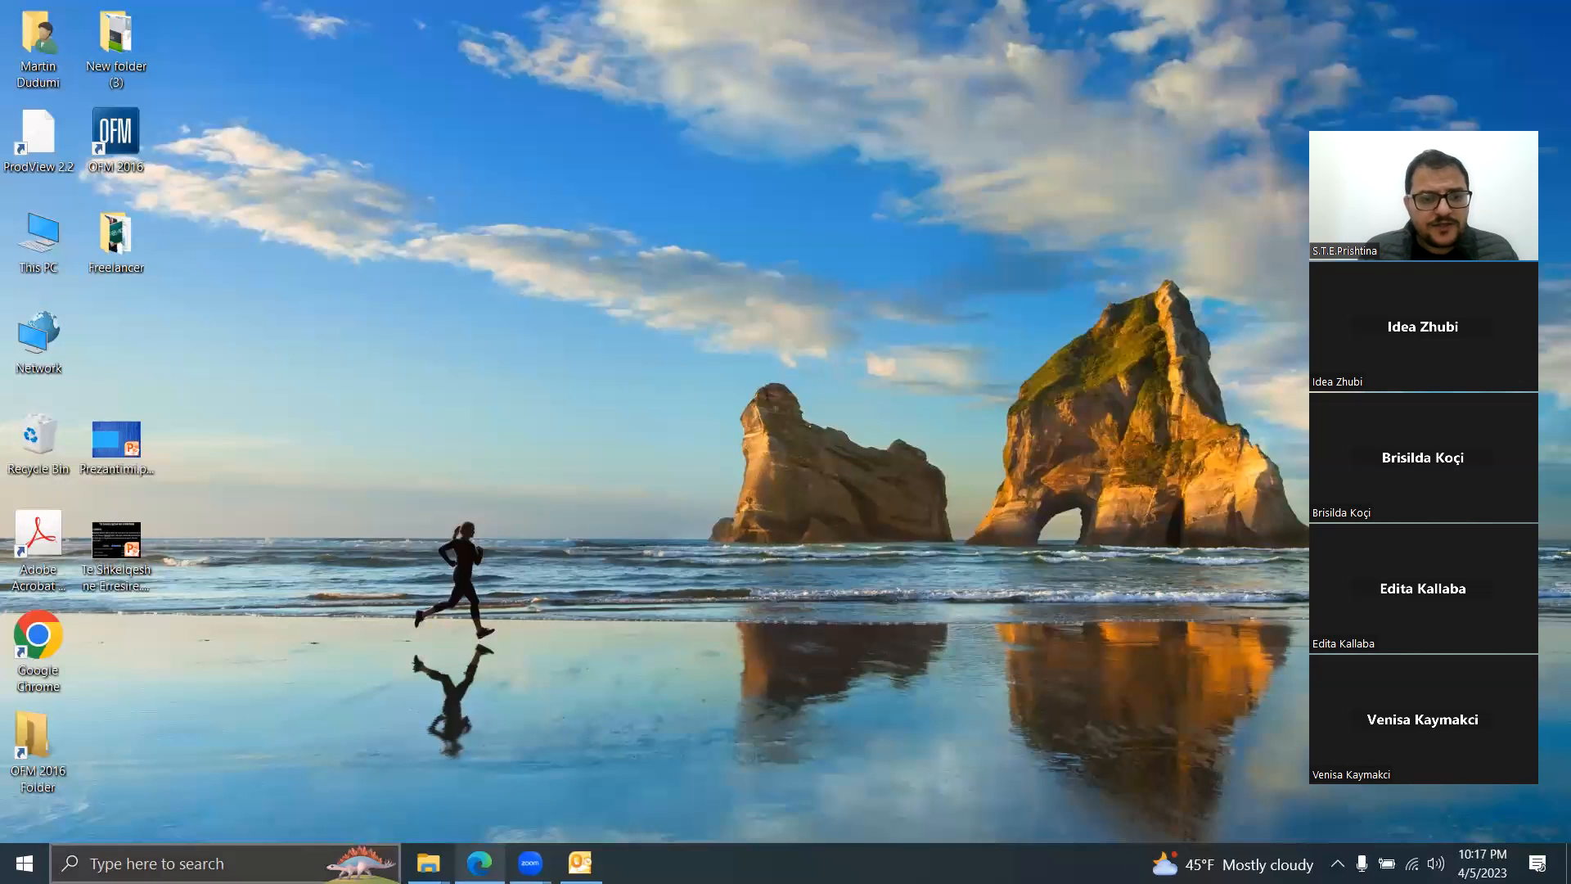
{"action": "left_click", "coordinate": [164, 863]}
{"action": "type", "text": "M"}
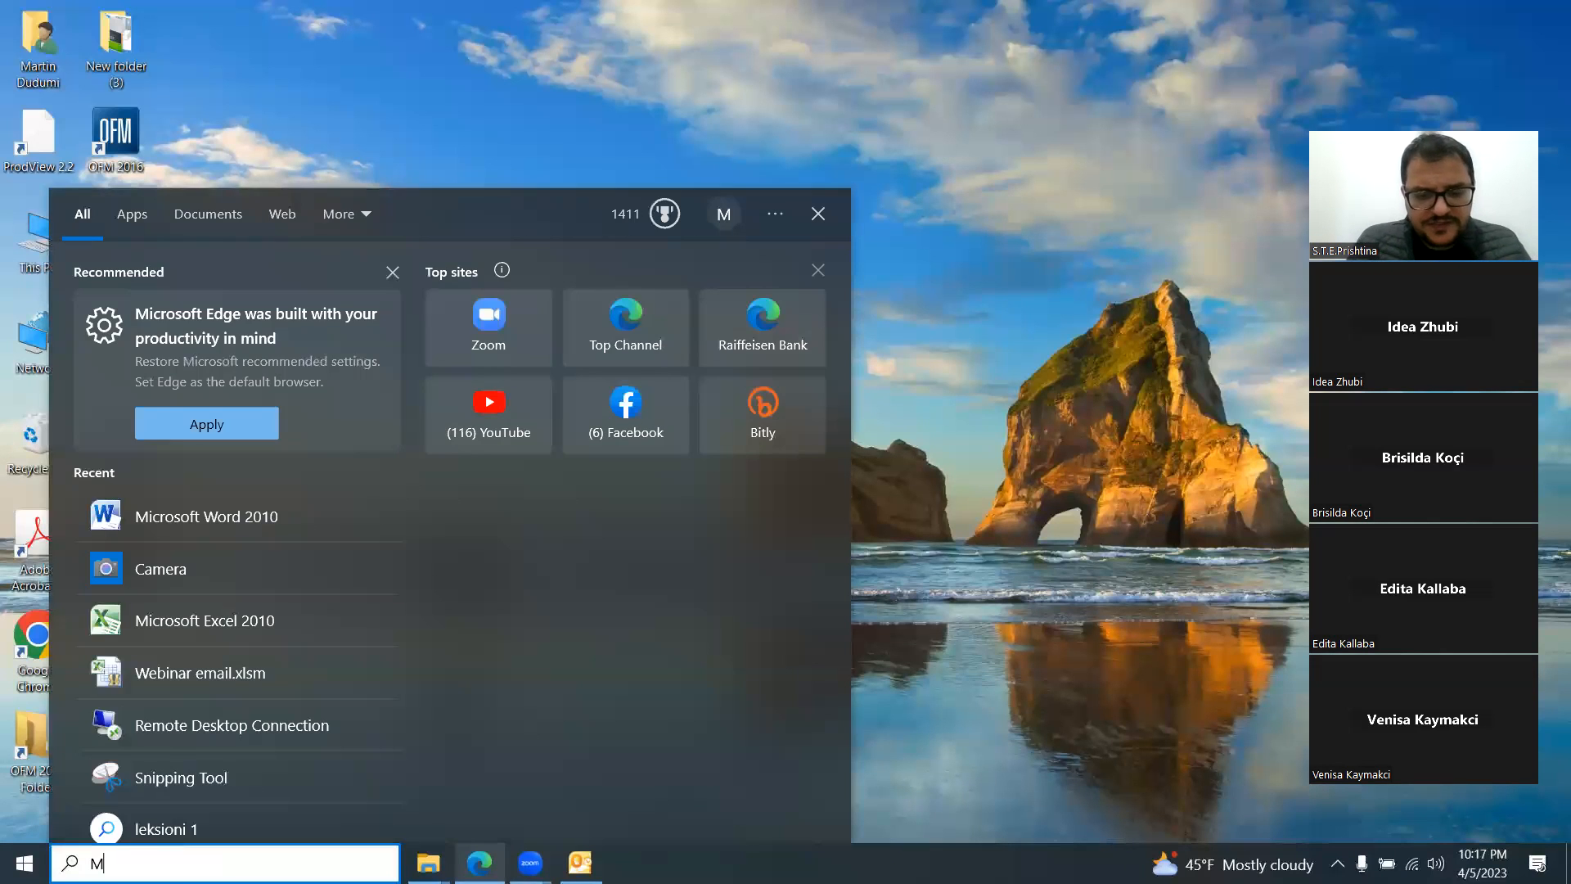
{"action": "type", "text": "icrosoft "}
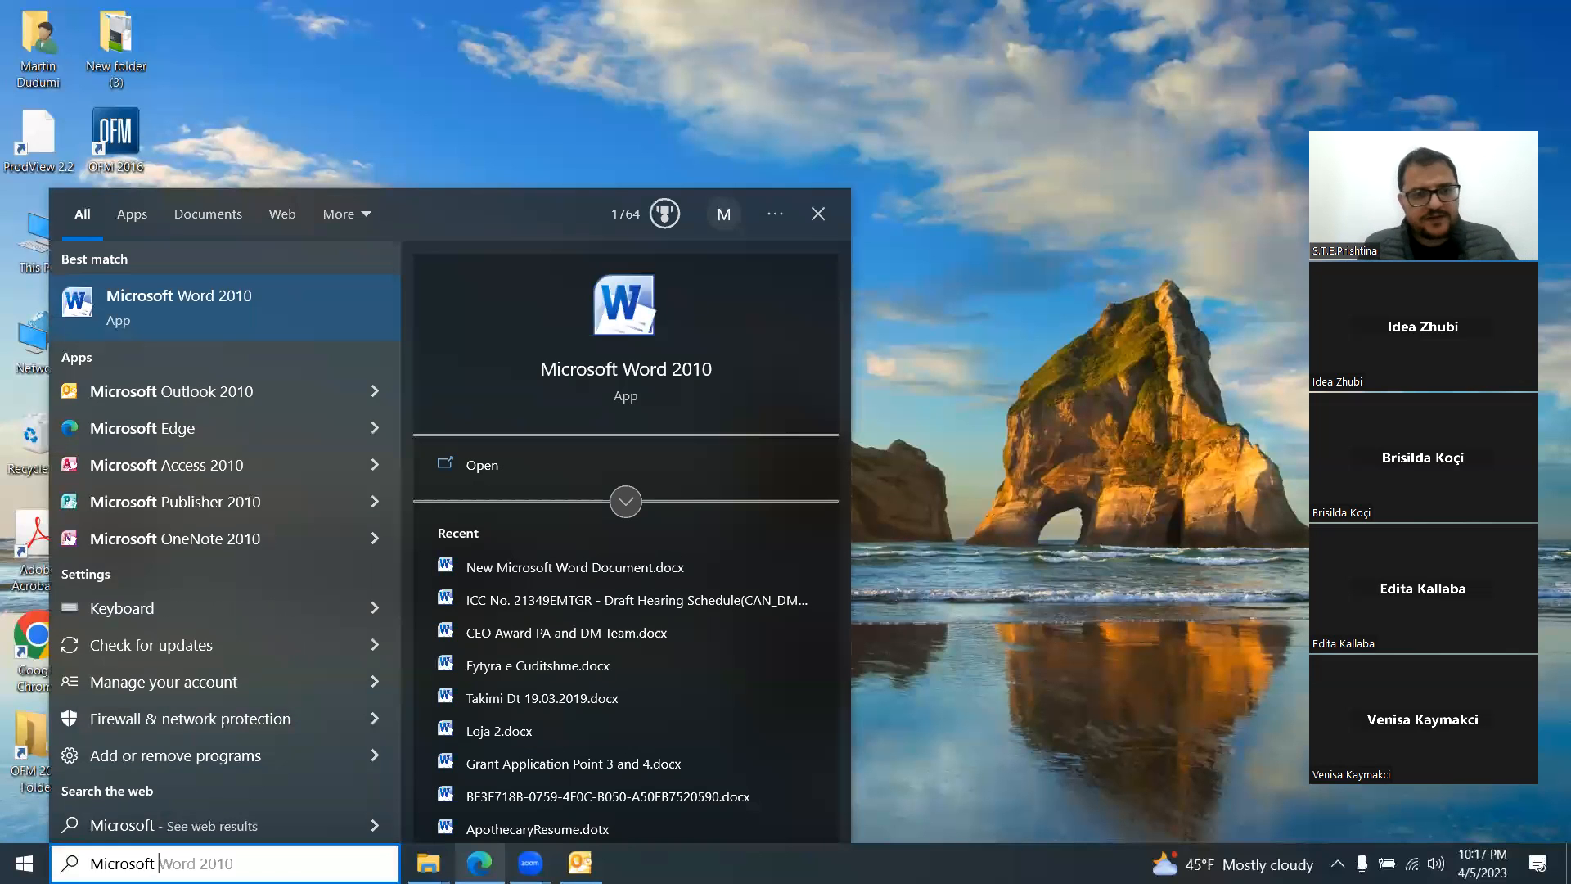
{"action": "type", "text": "P"}
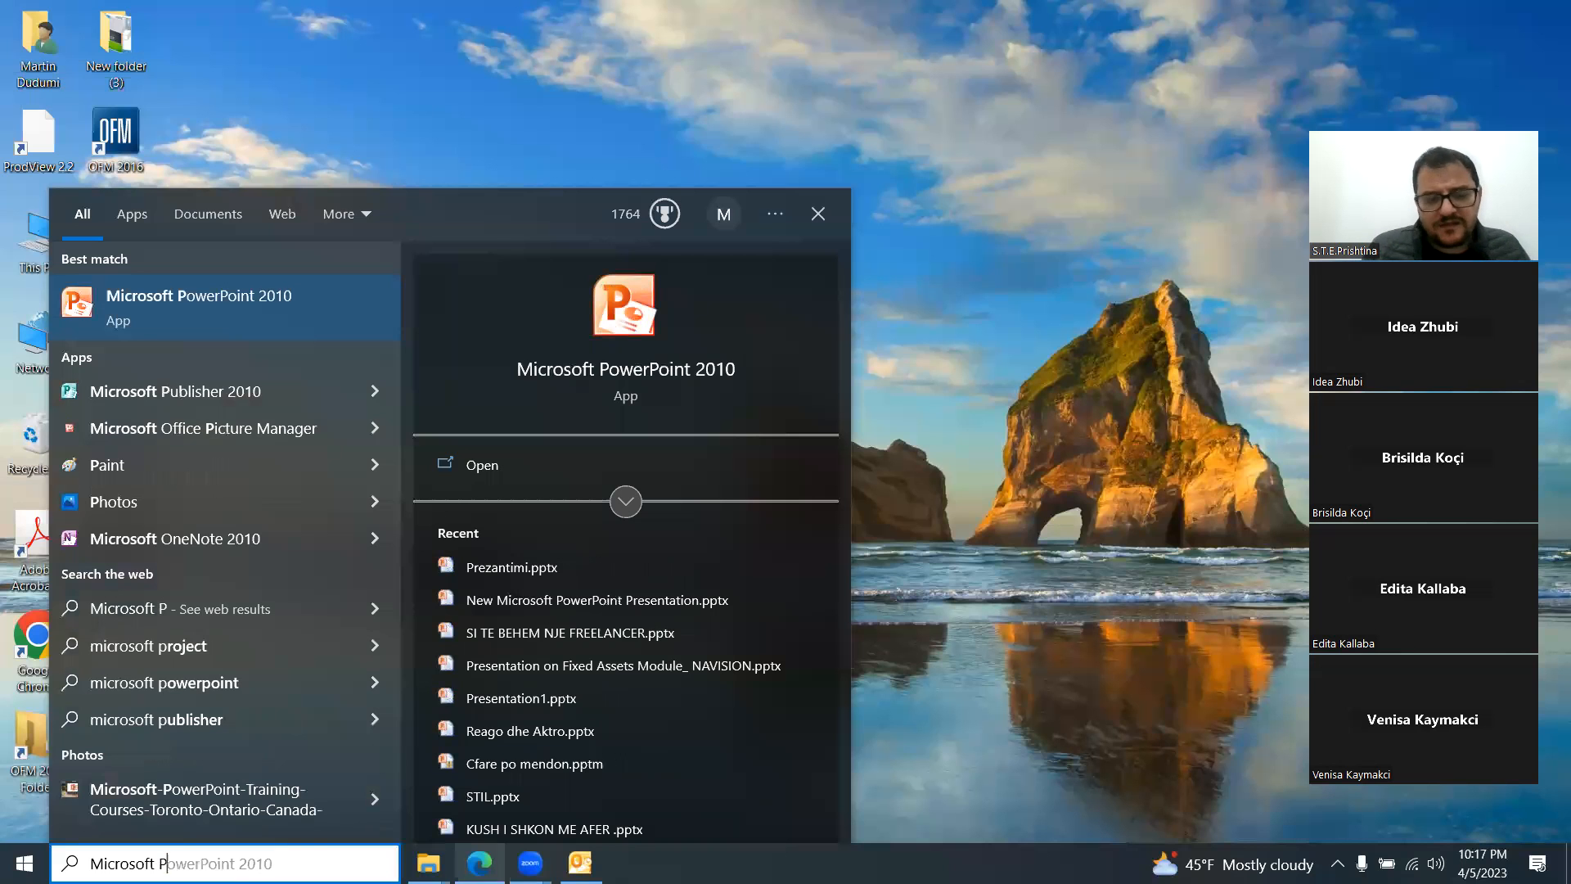
{"action": "key", "text": "Return"}
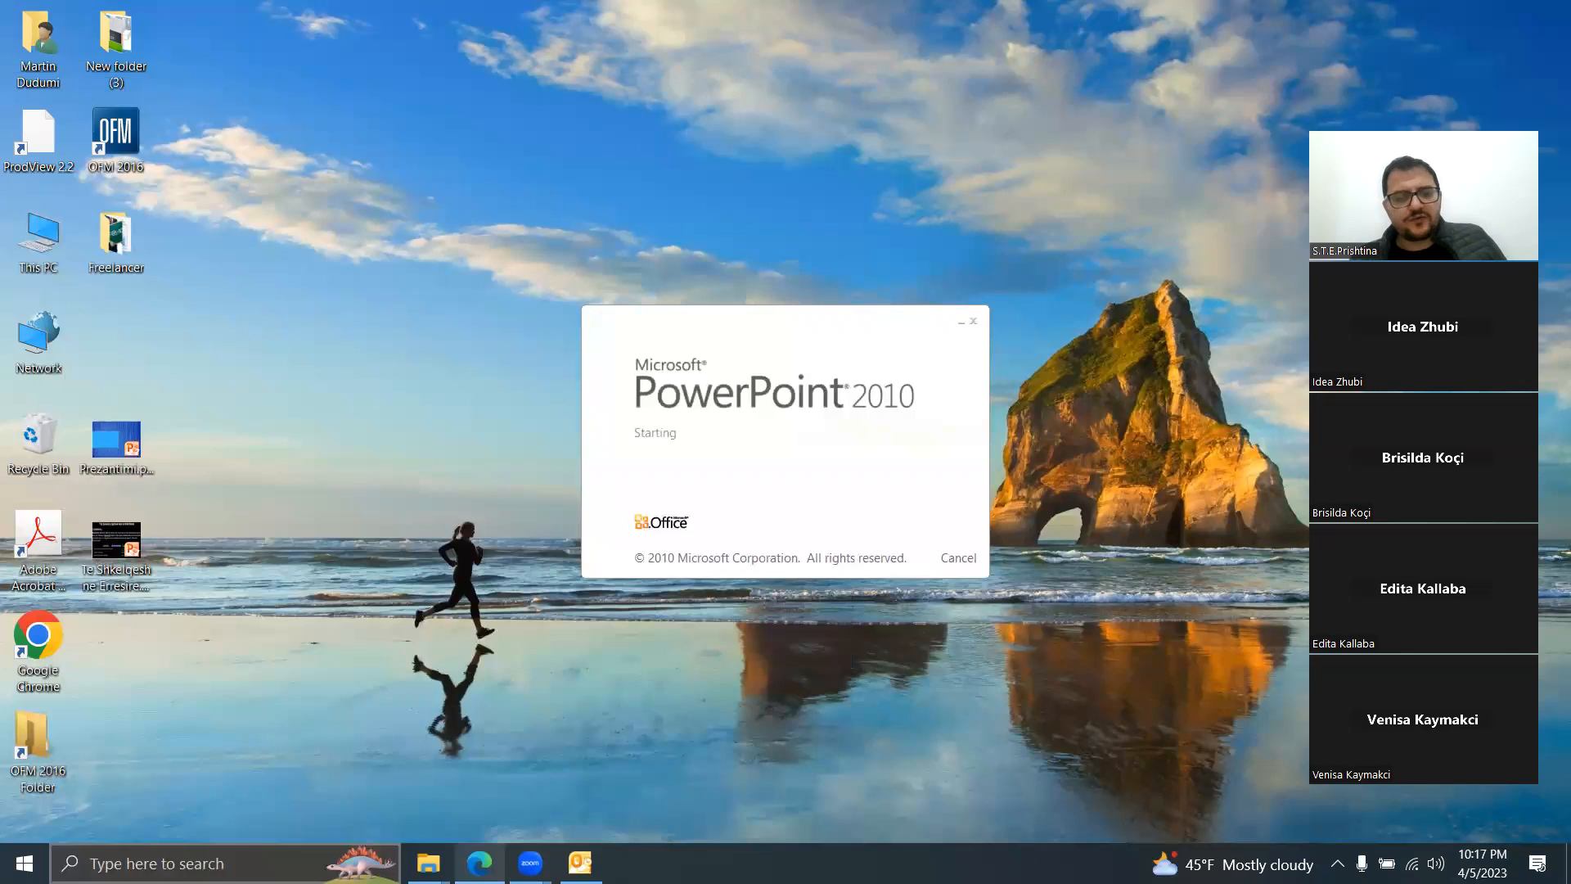
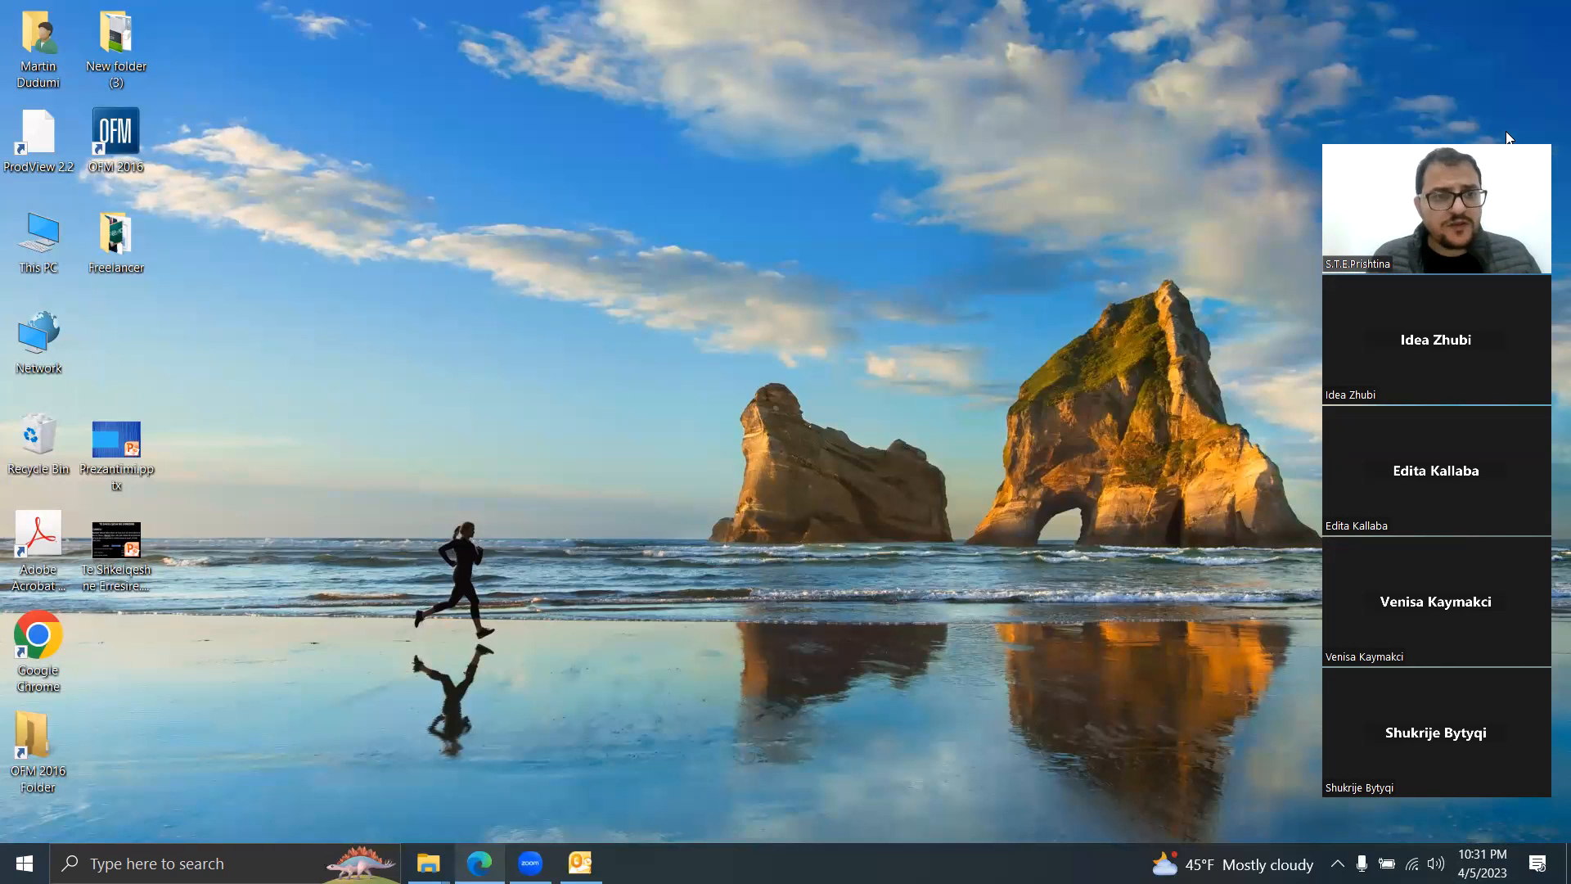
Step: Open the desktop folder New folder (3) in File Explorer
{"action": "double_click", "coordinate": [116, 37]}
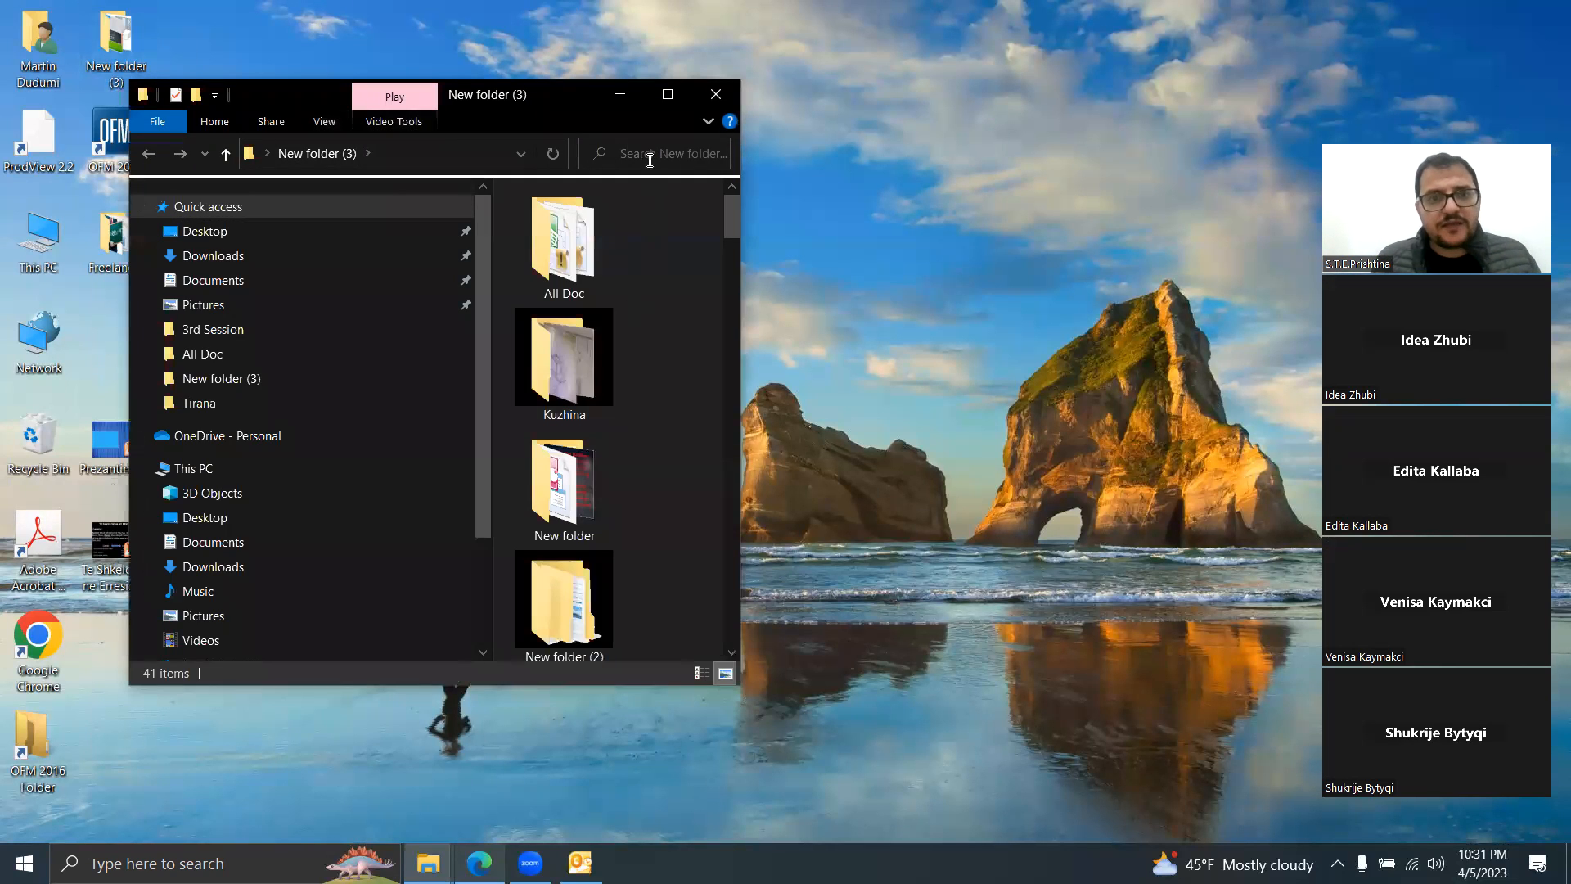
Step: Search New folder (3) for 'punonj' to locate the Punonjesit database
{"action": "left_click", "coordinate": [650, 160]}
{"action": "type", "text": "pun"}
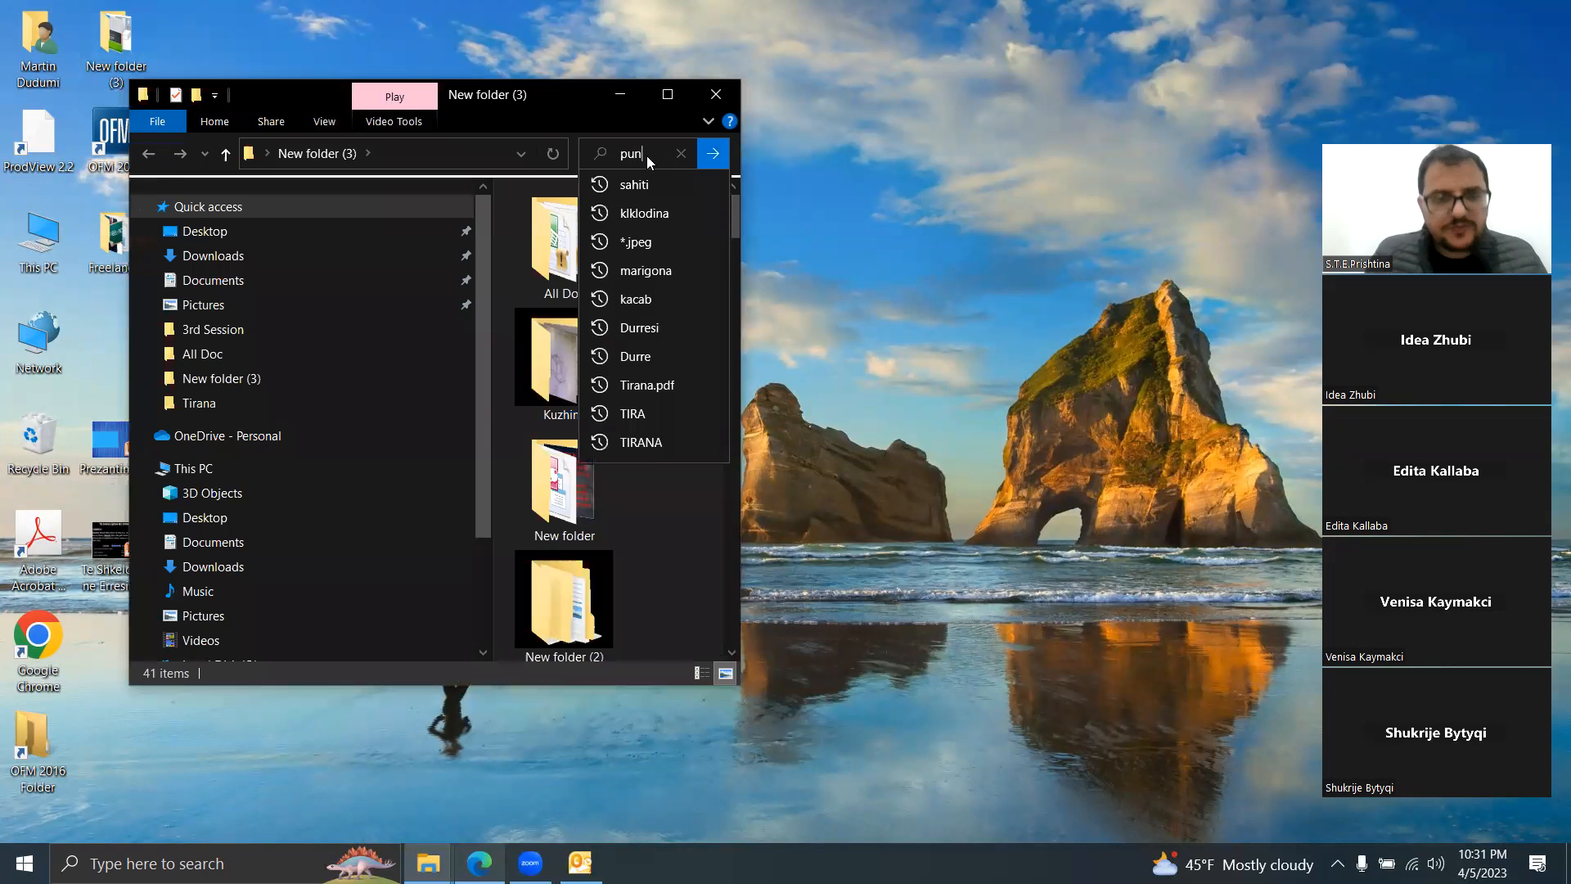
{"action": "type", "text": "onj"}
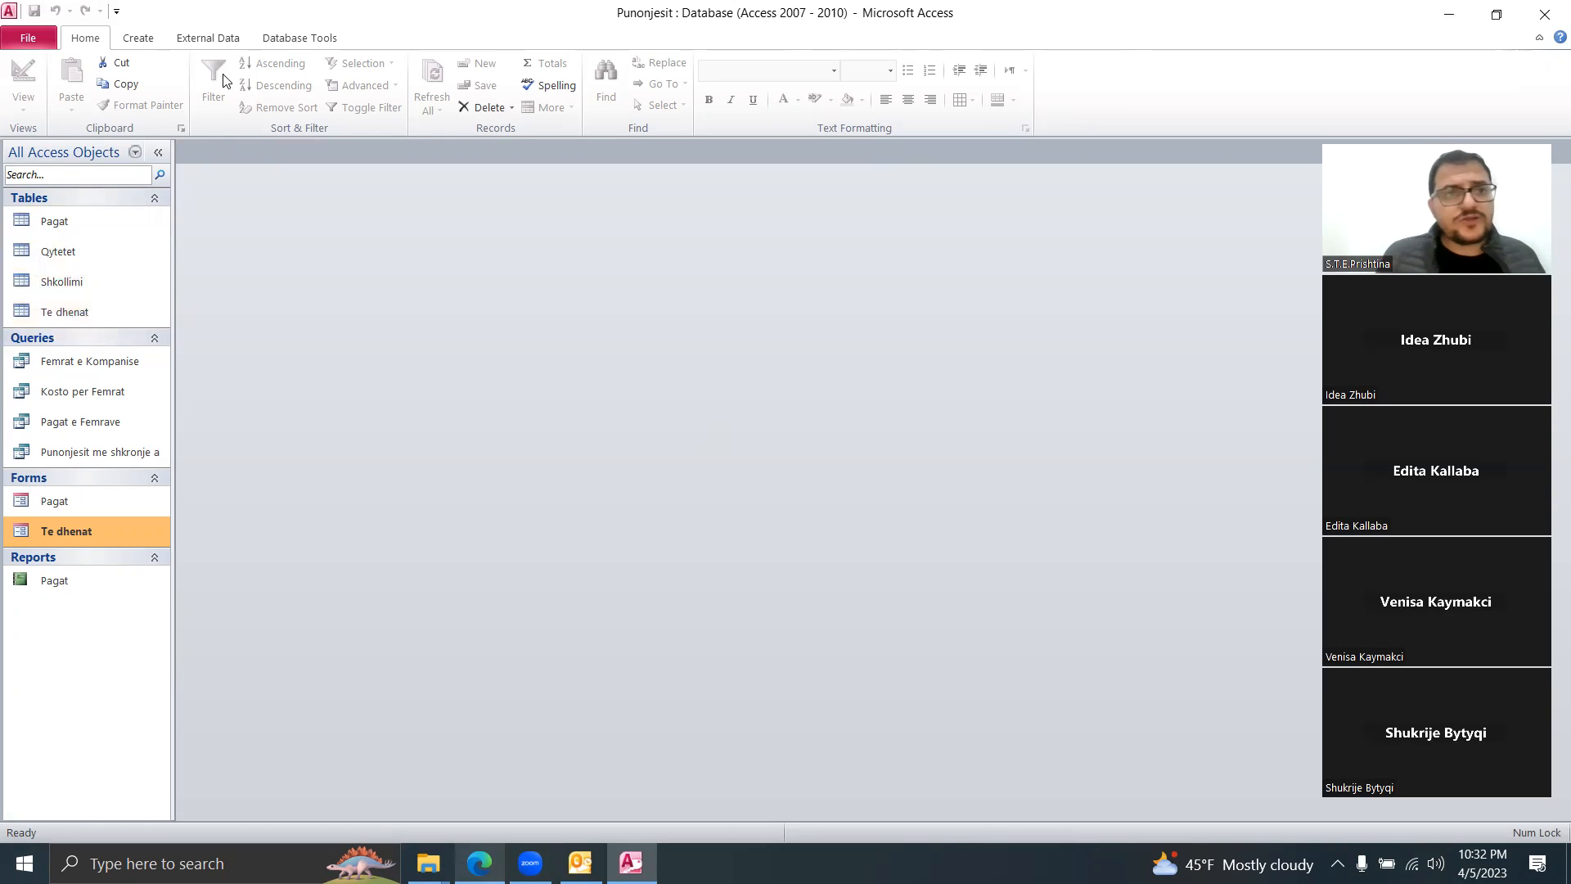
Step: Create a blank table, save it under the user's first name, and switch it to Design View
{"action": "left_click", "coordinate": [148, 45]}
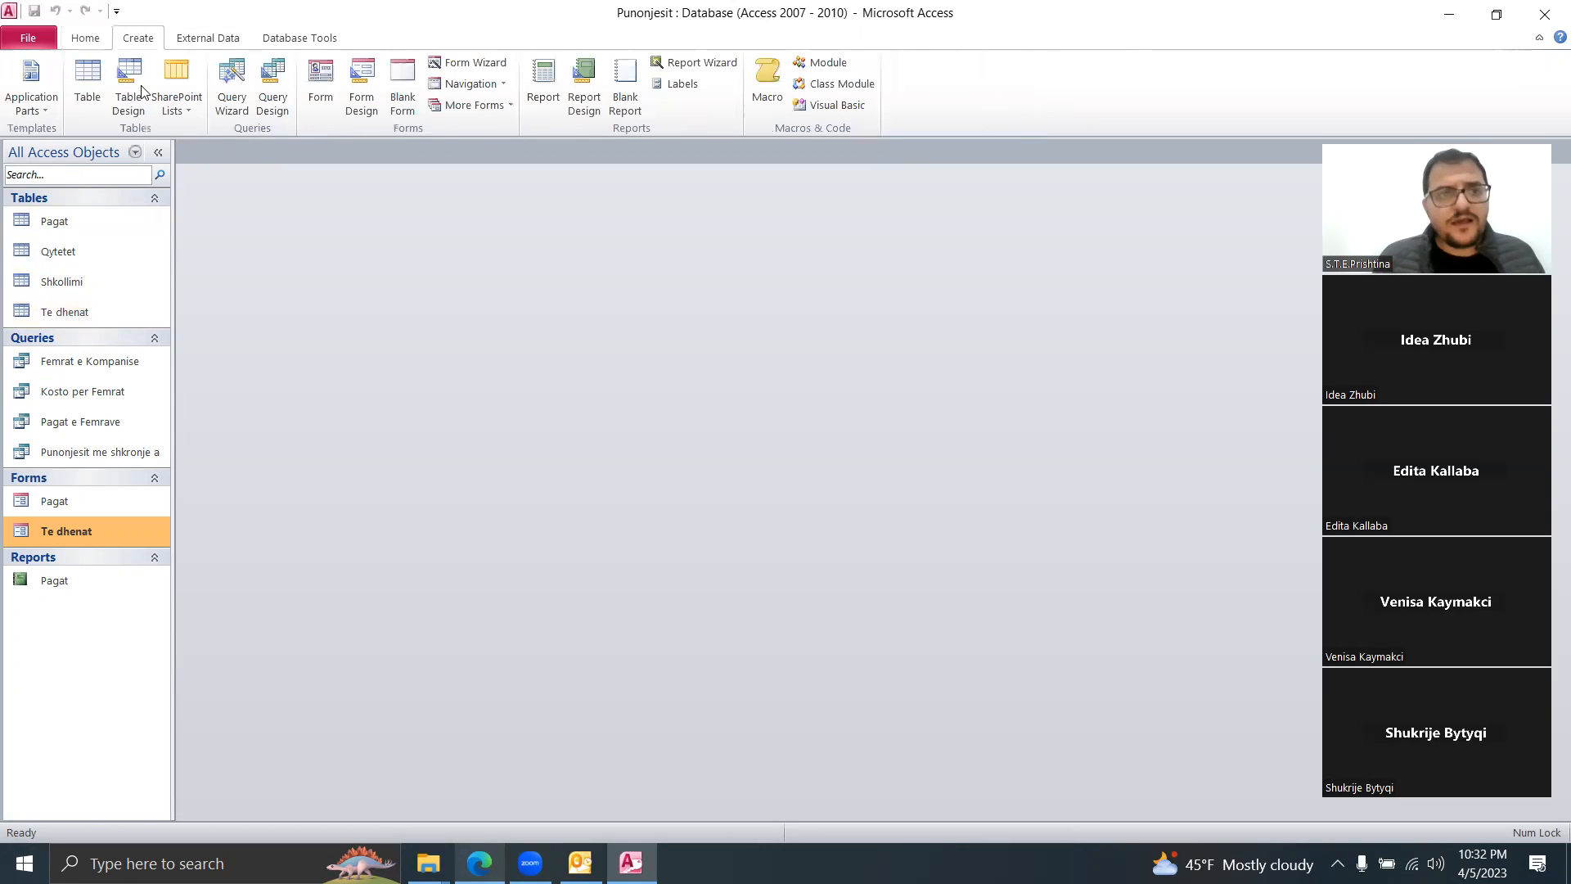
{"action": "left_click", "coordinate": [95, 107]}
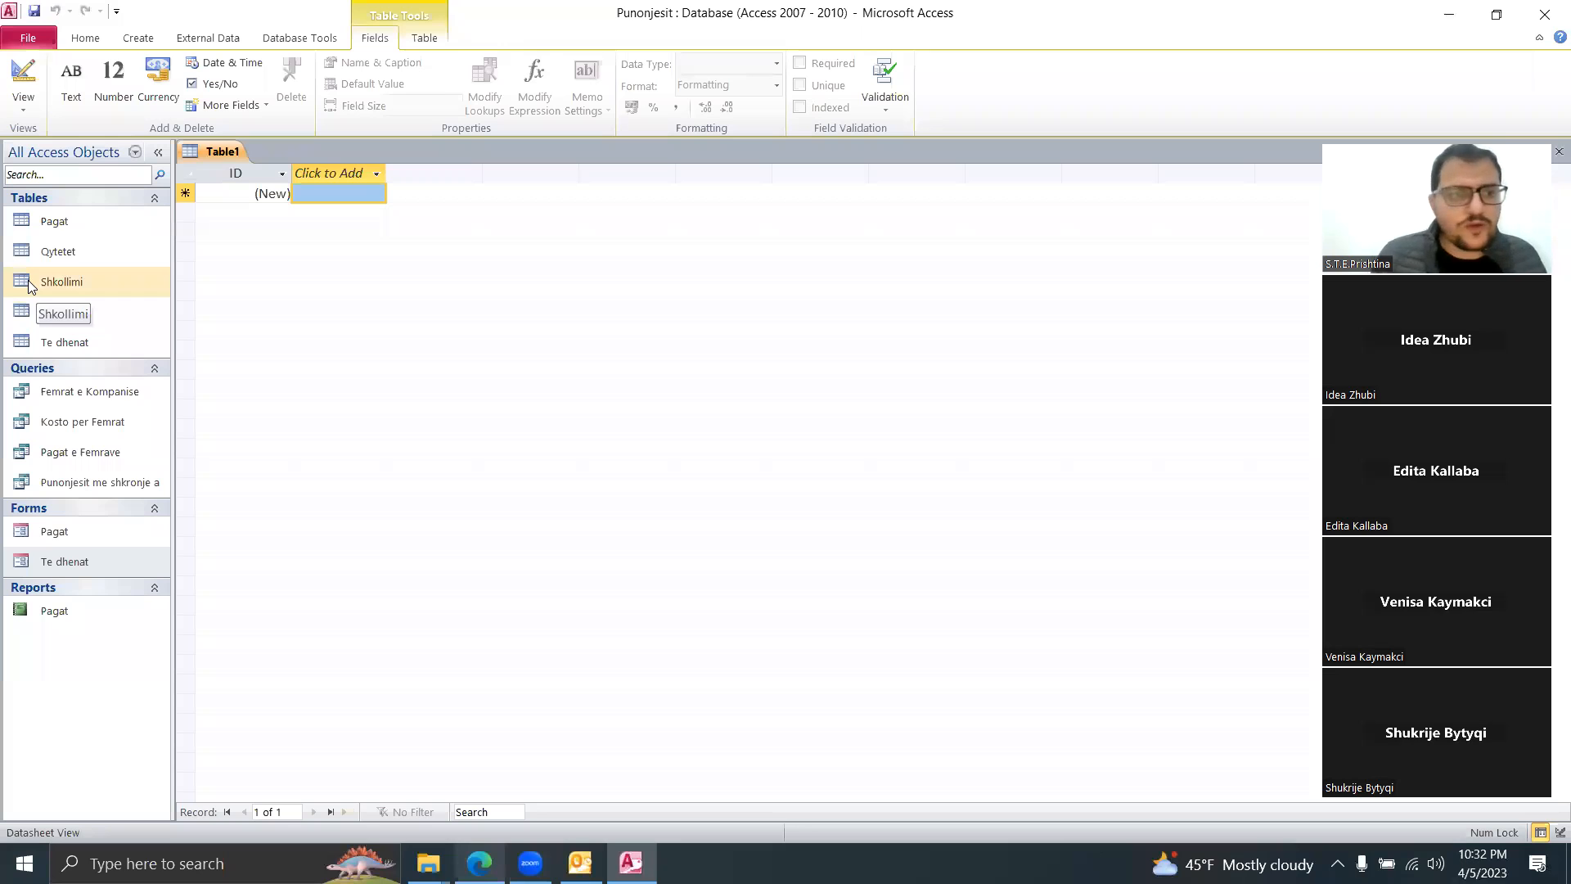
{"action": "right_click", "coordinate": [223, 153]}
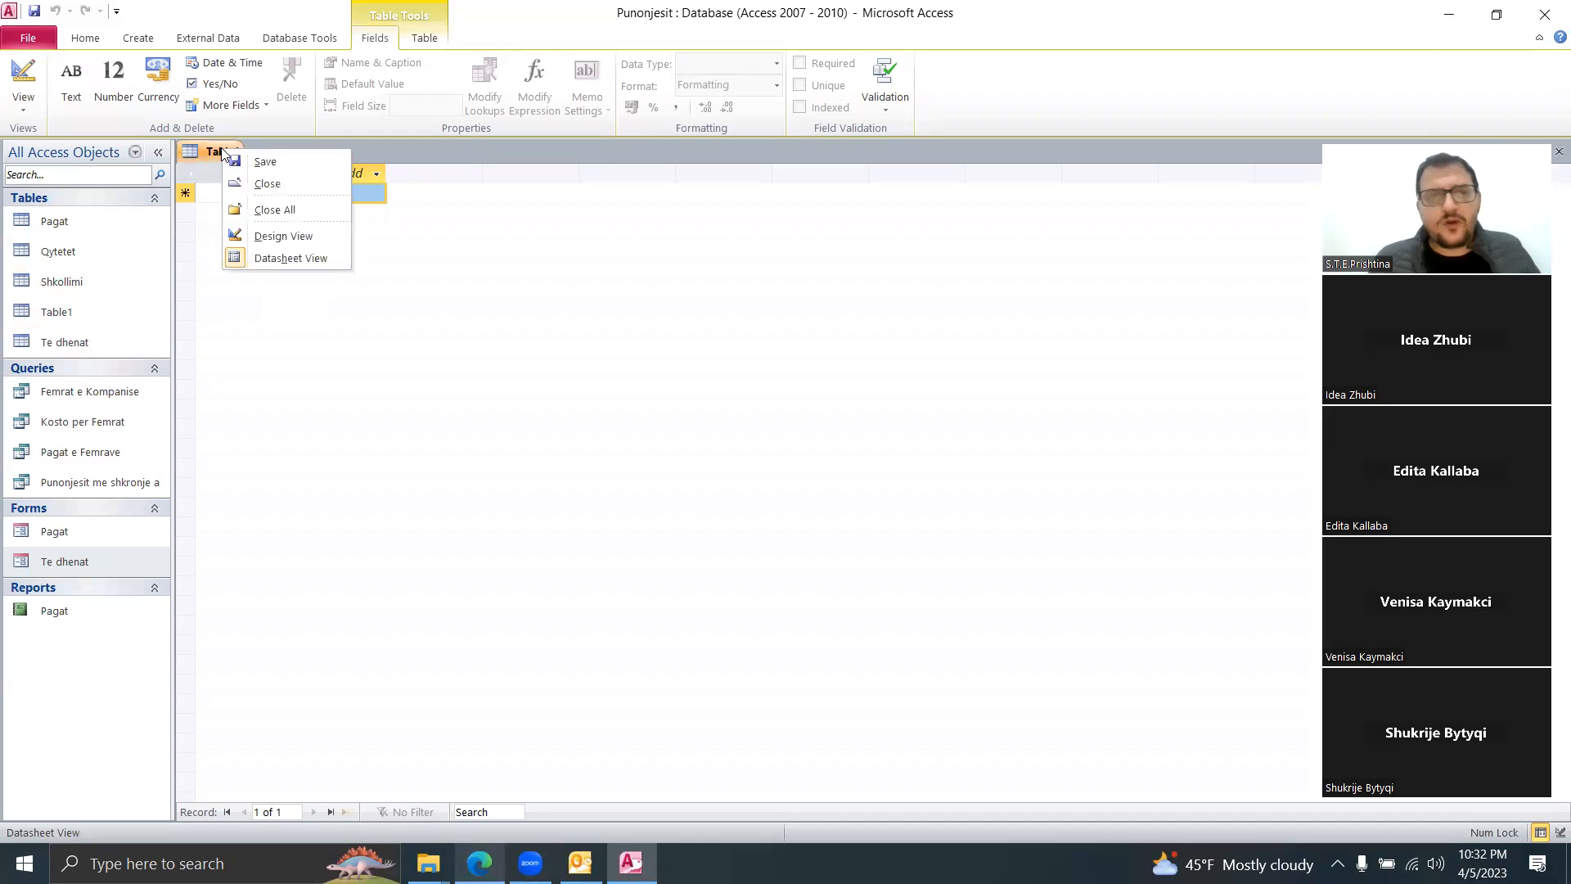
{"action": "left_click", "coordinate": [304, 164]}
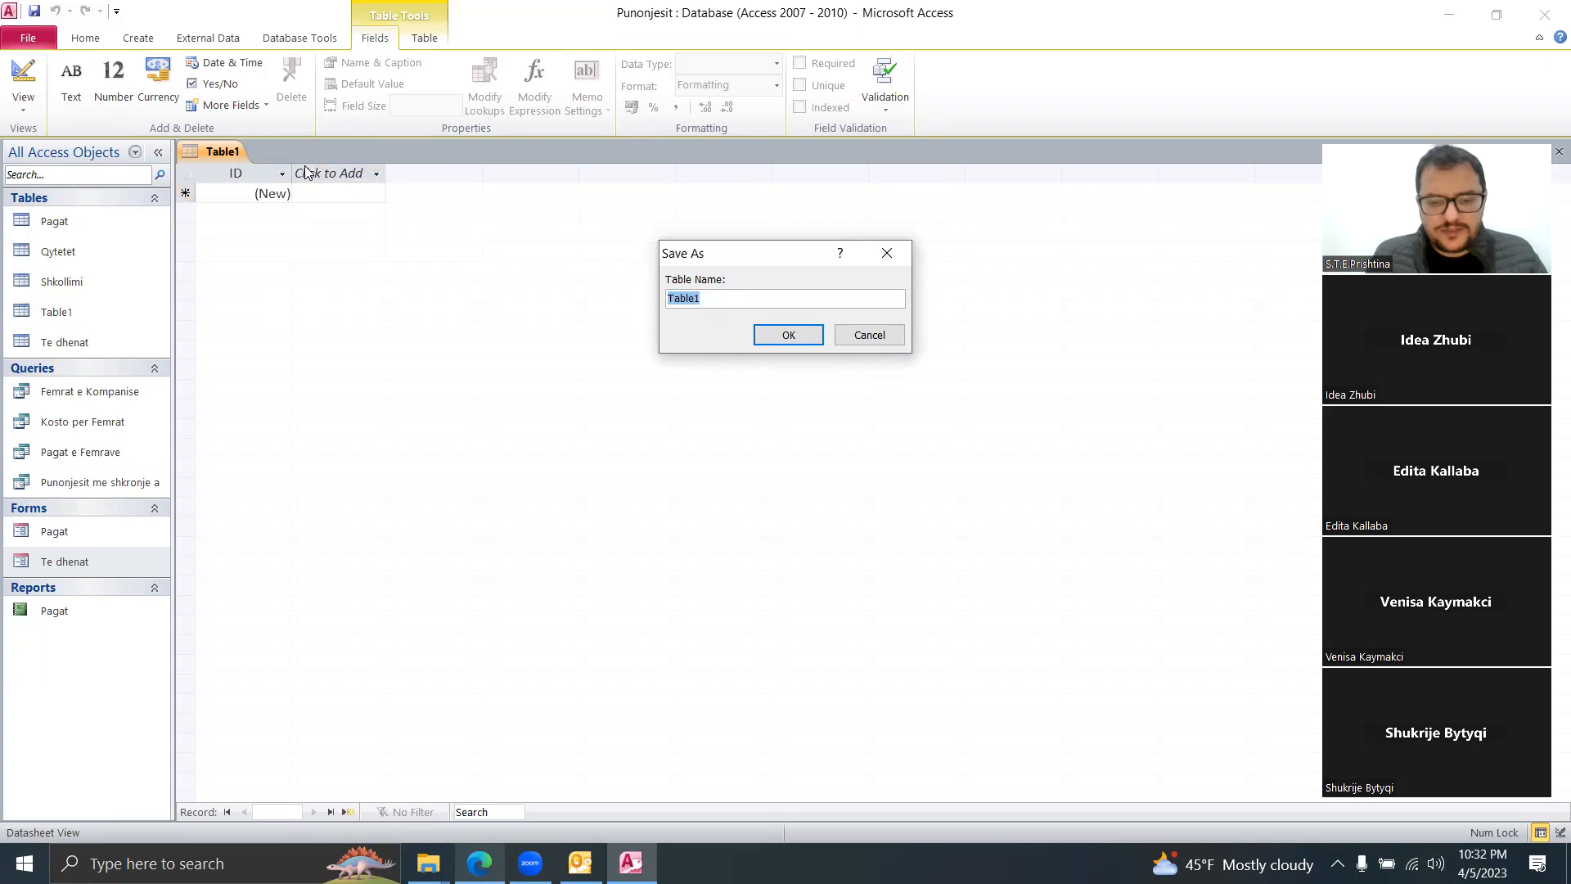
{"action": "type", "text": "Martin"}
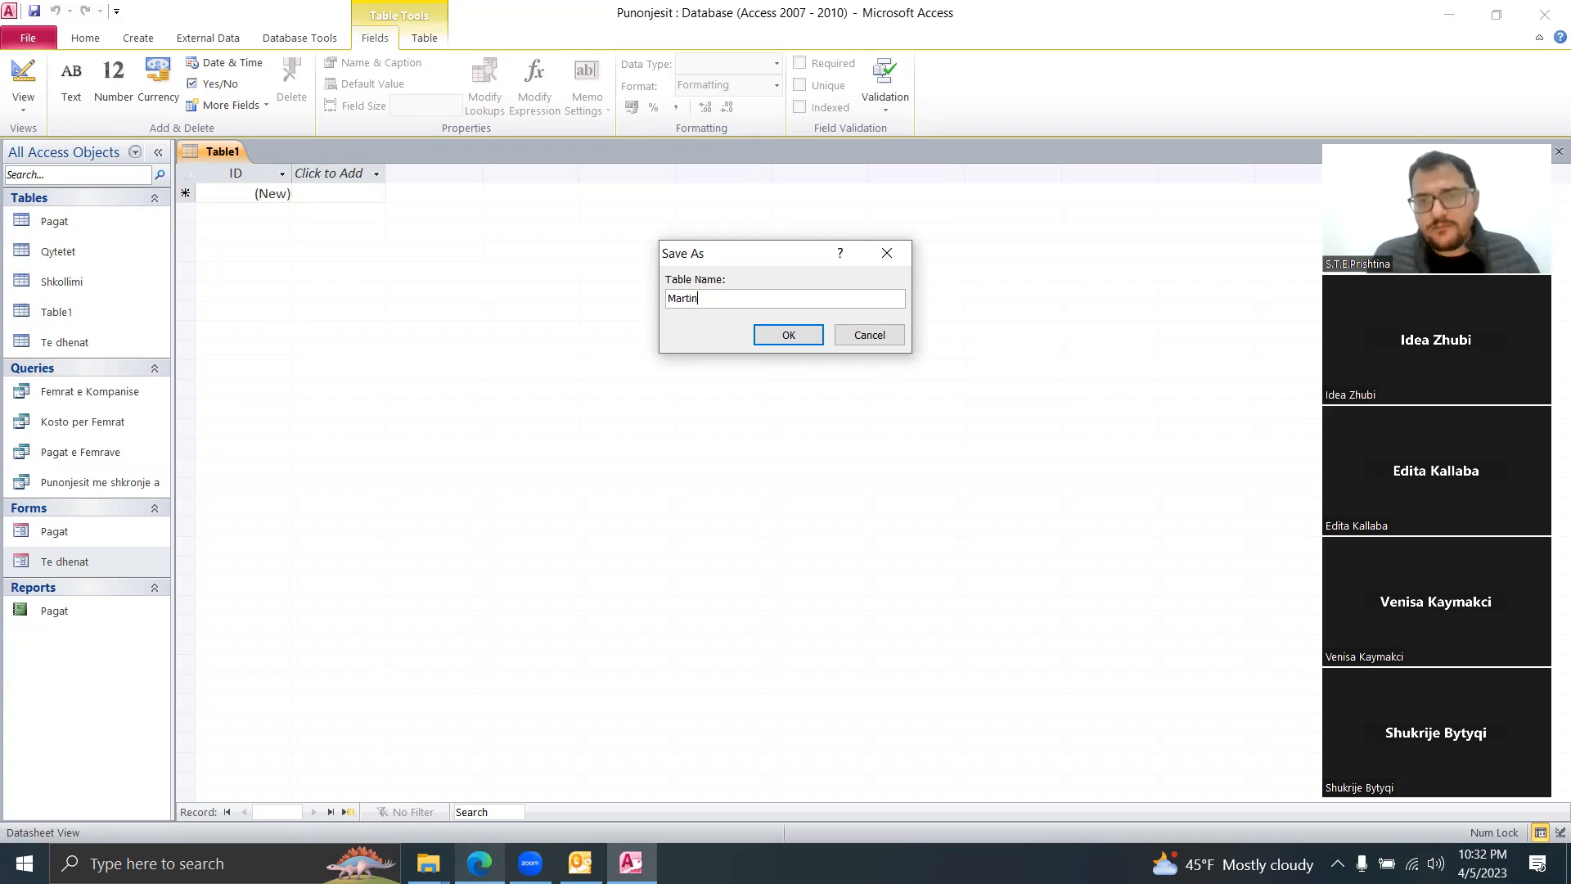
{"action": "left_click", "coordinate": [774, 331]}
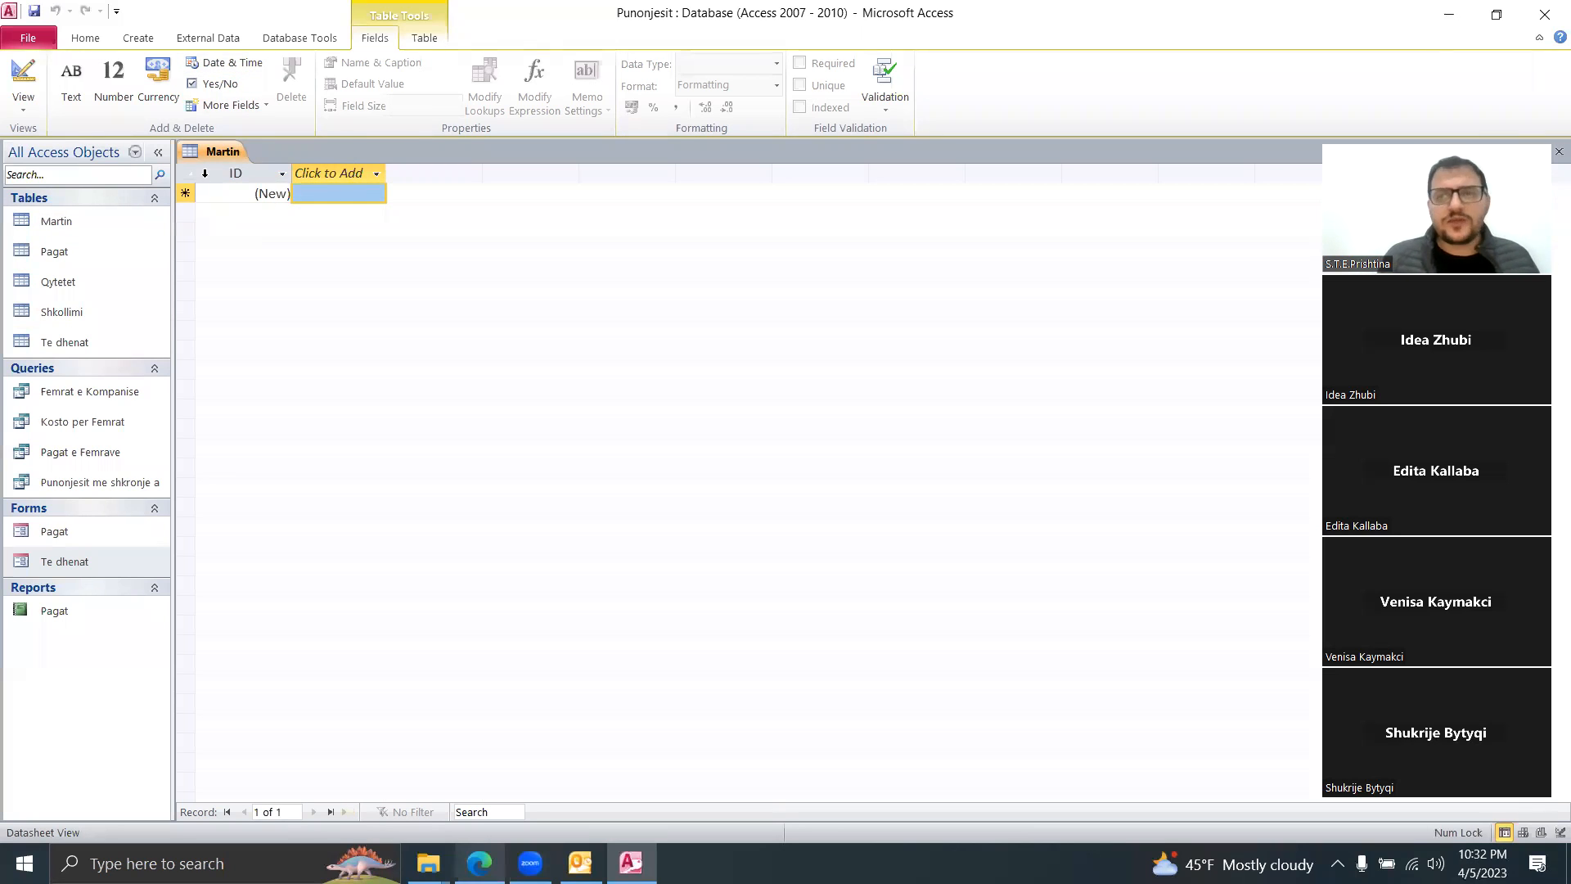
{"action": "right_click", "coordinate": [219, 158]}
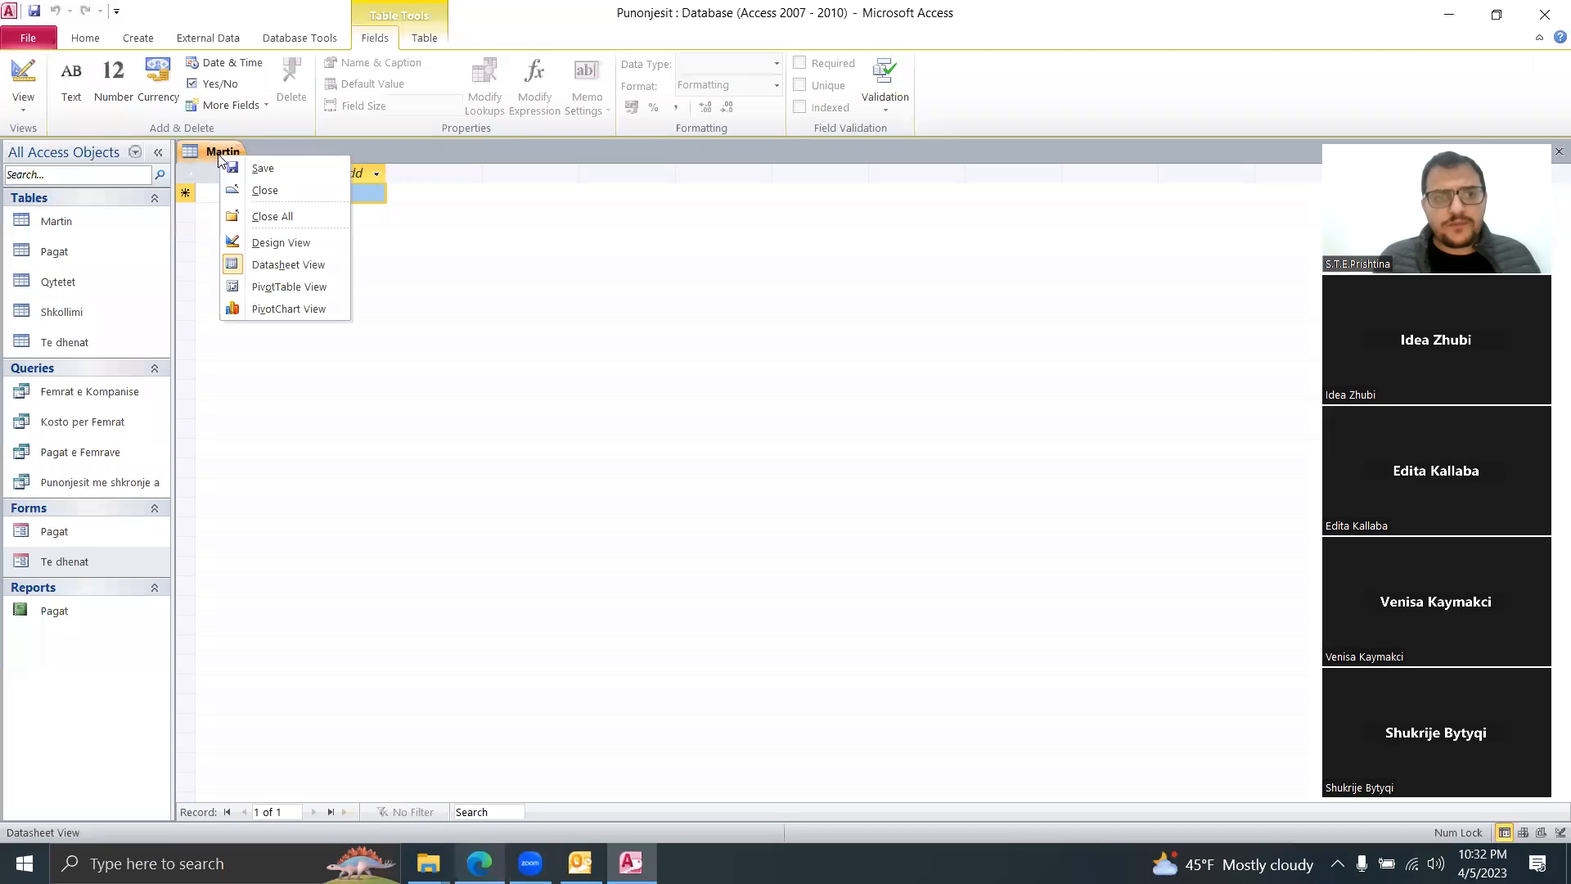
{"action": "left_click", "coordinate": [311, 248]}
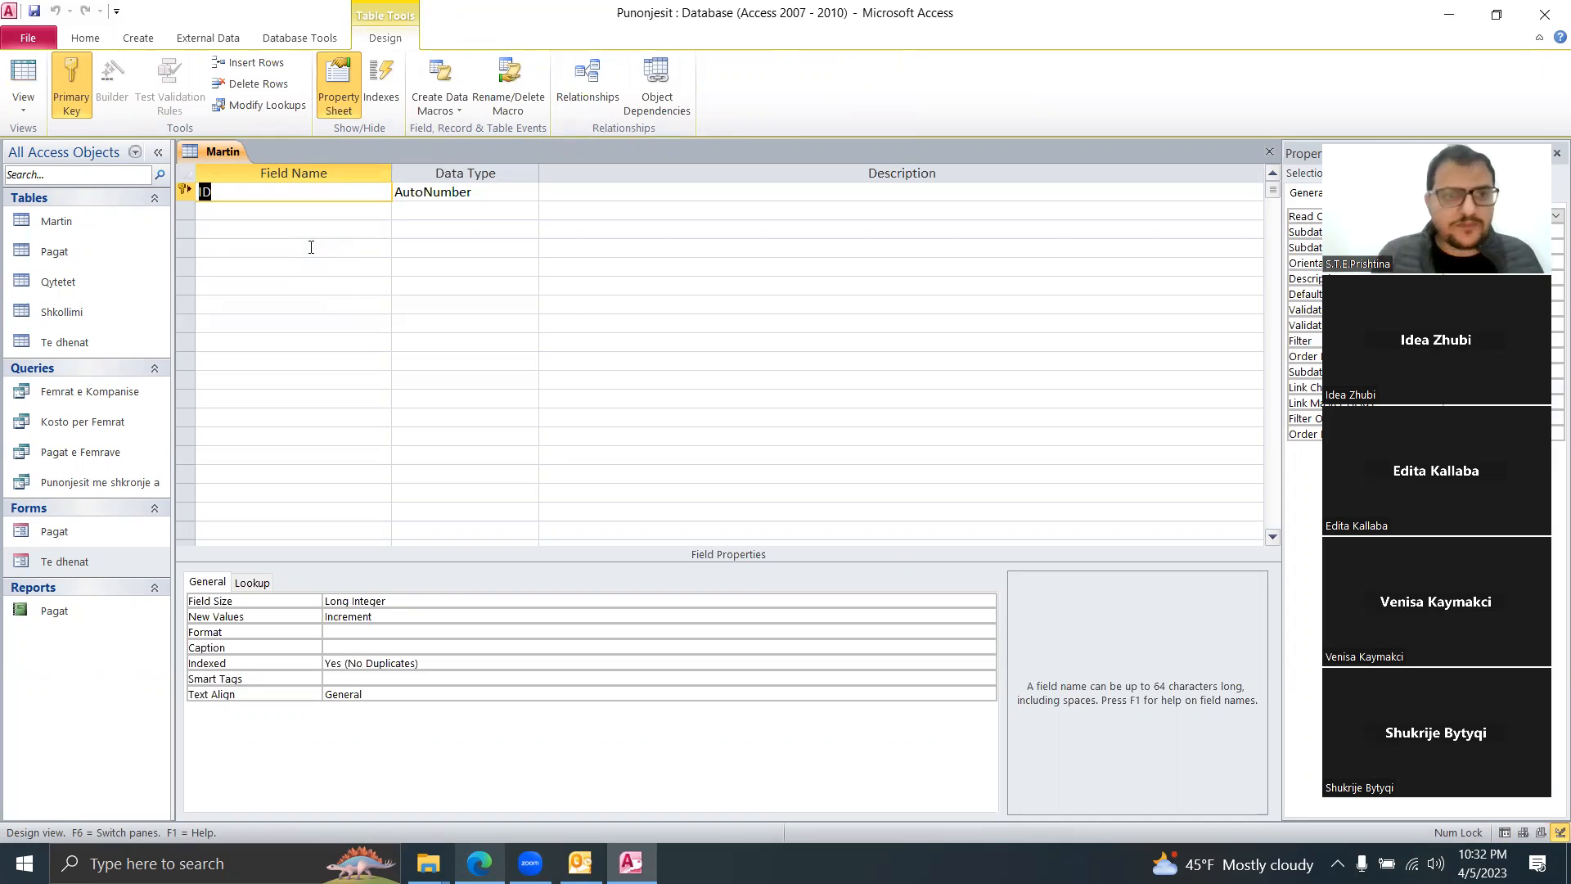
Step: Name the first field ID and open its Data Type list
{"action": "type", "text": "ID"}
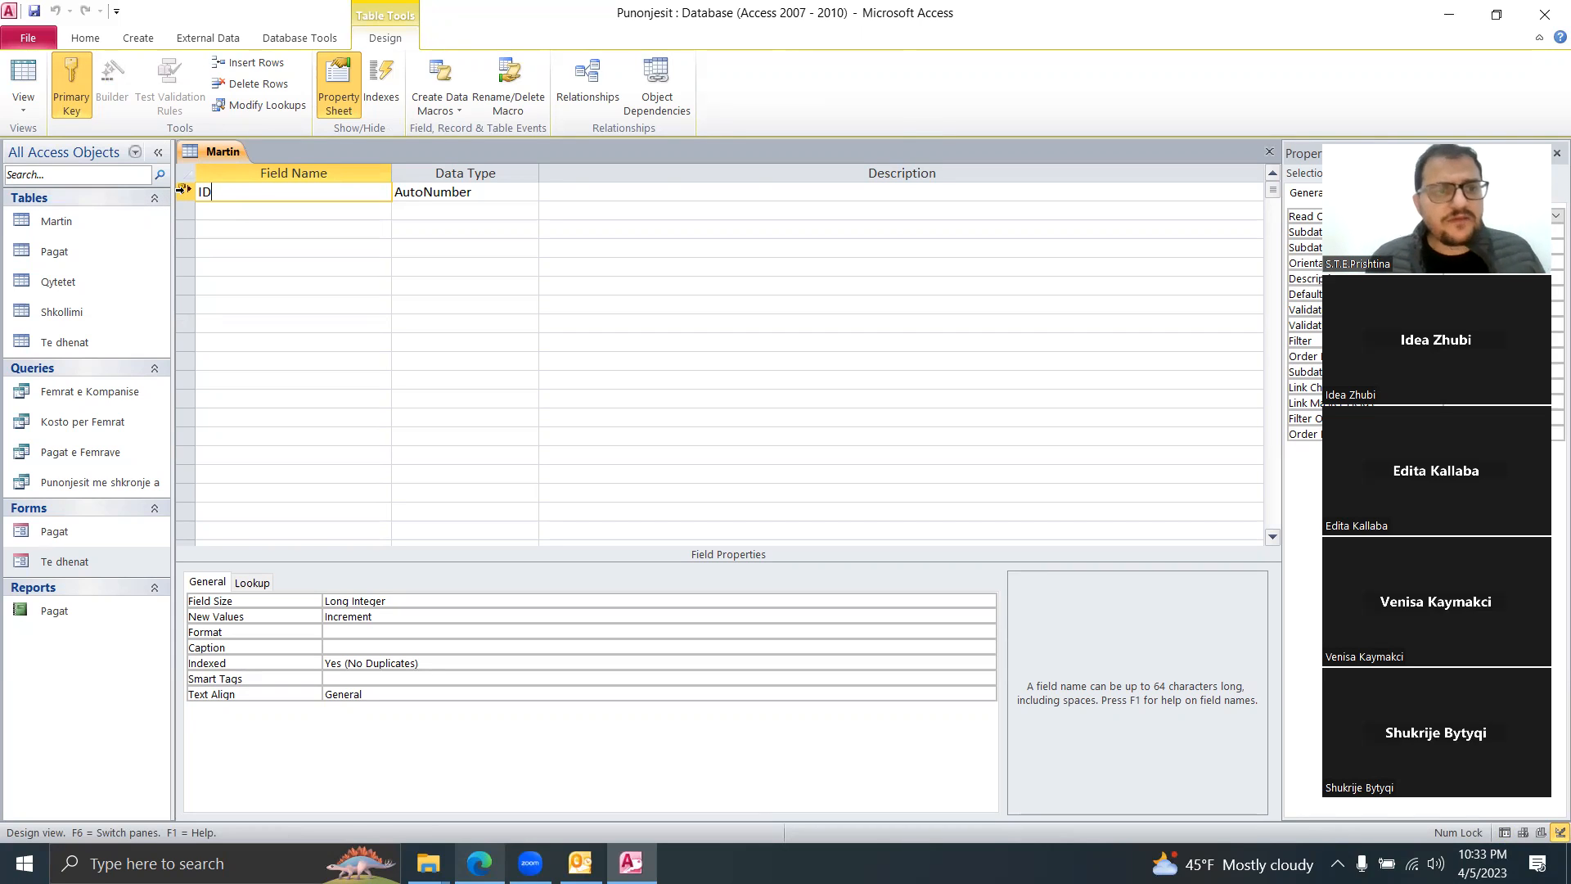
{"action": "left_click", "coordinate": [488, 189]}
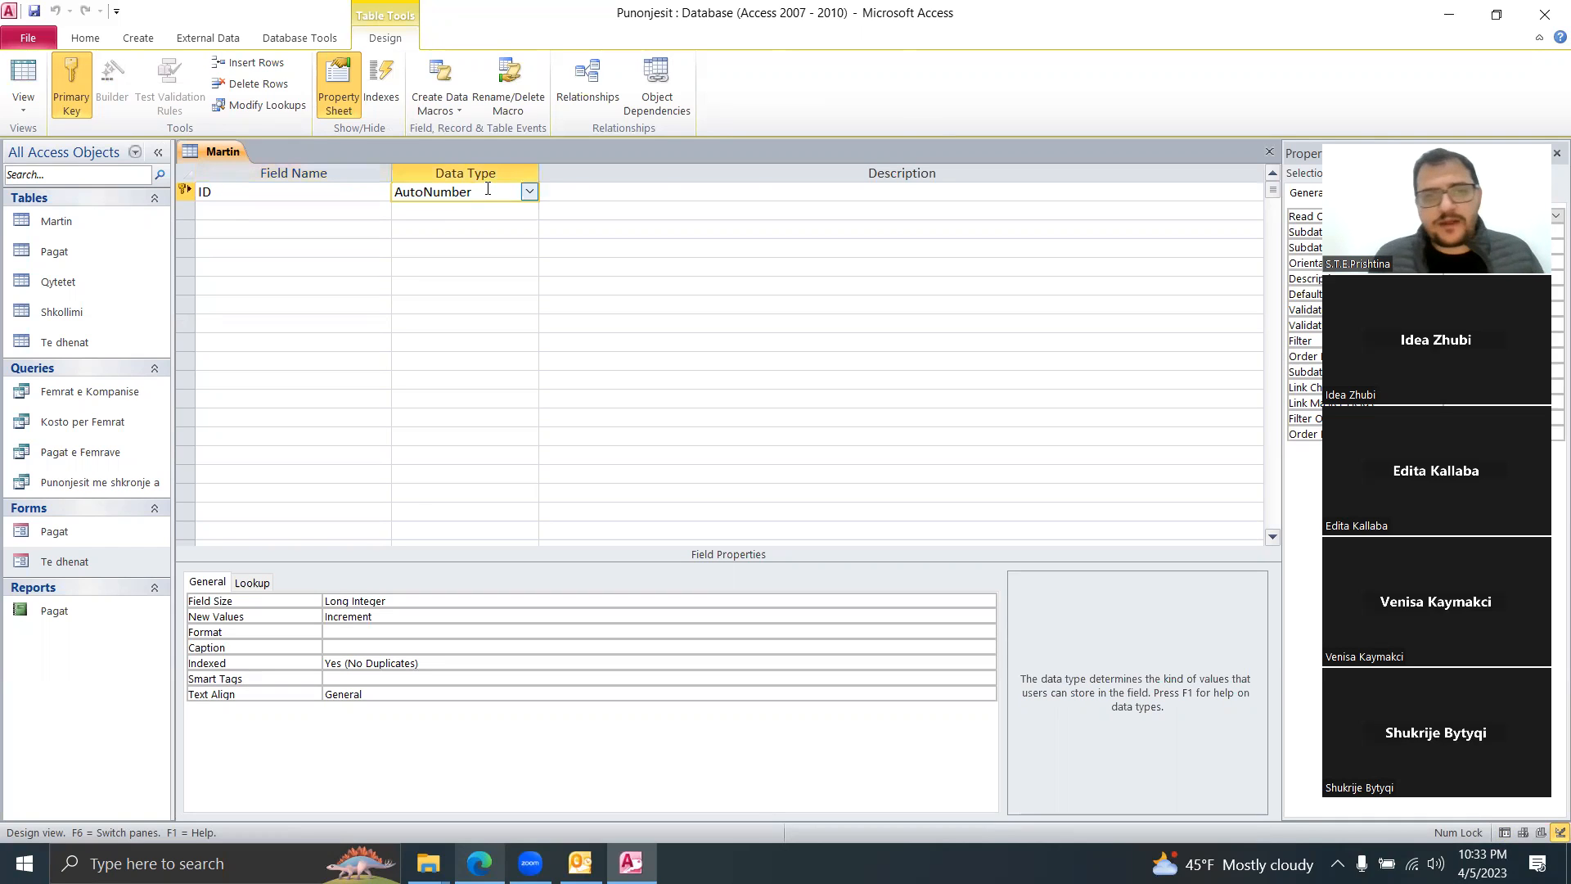
{"action": "left_click", "coordinate": [530, 193]}
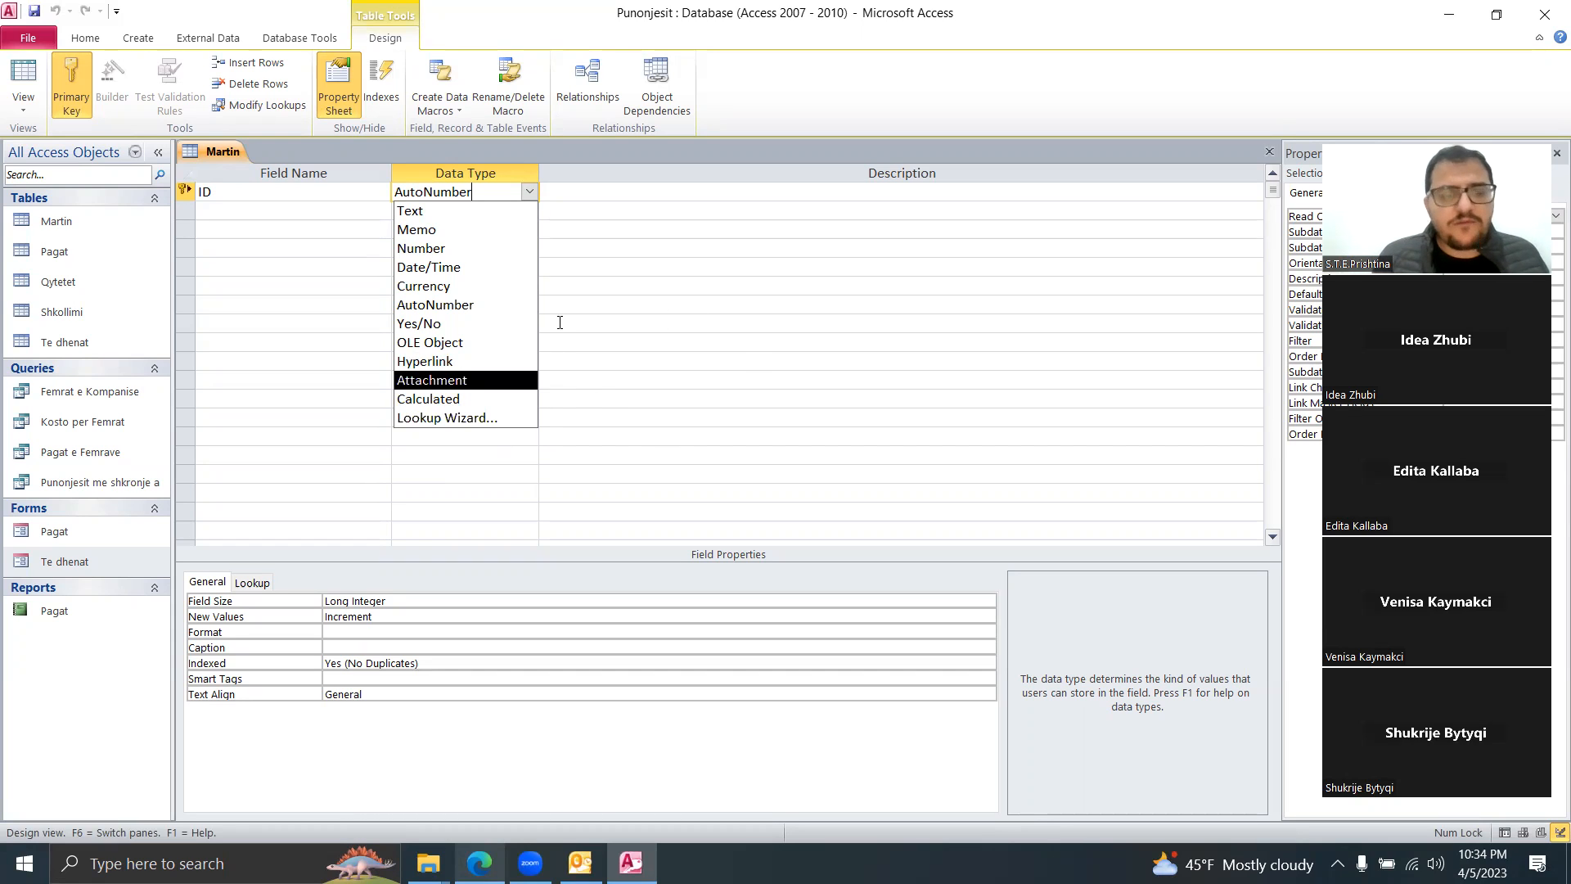
Step: Add the Text fields Emri and Gjinia and a Paga field below ID
{"action": "left_click", "coordinate": [269, 213]}
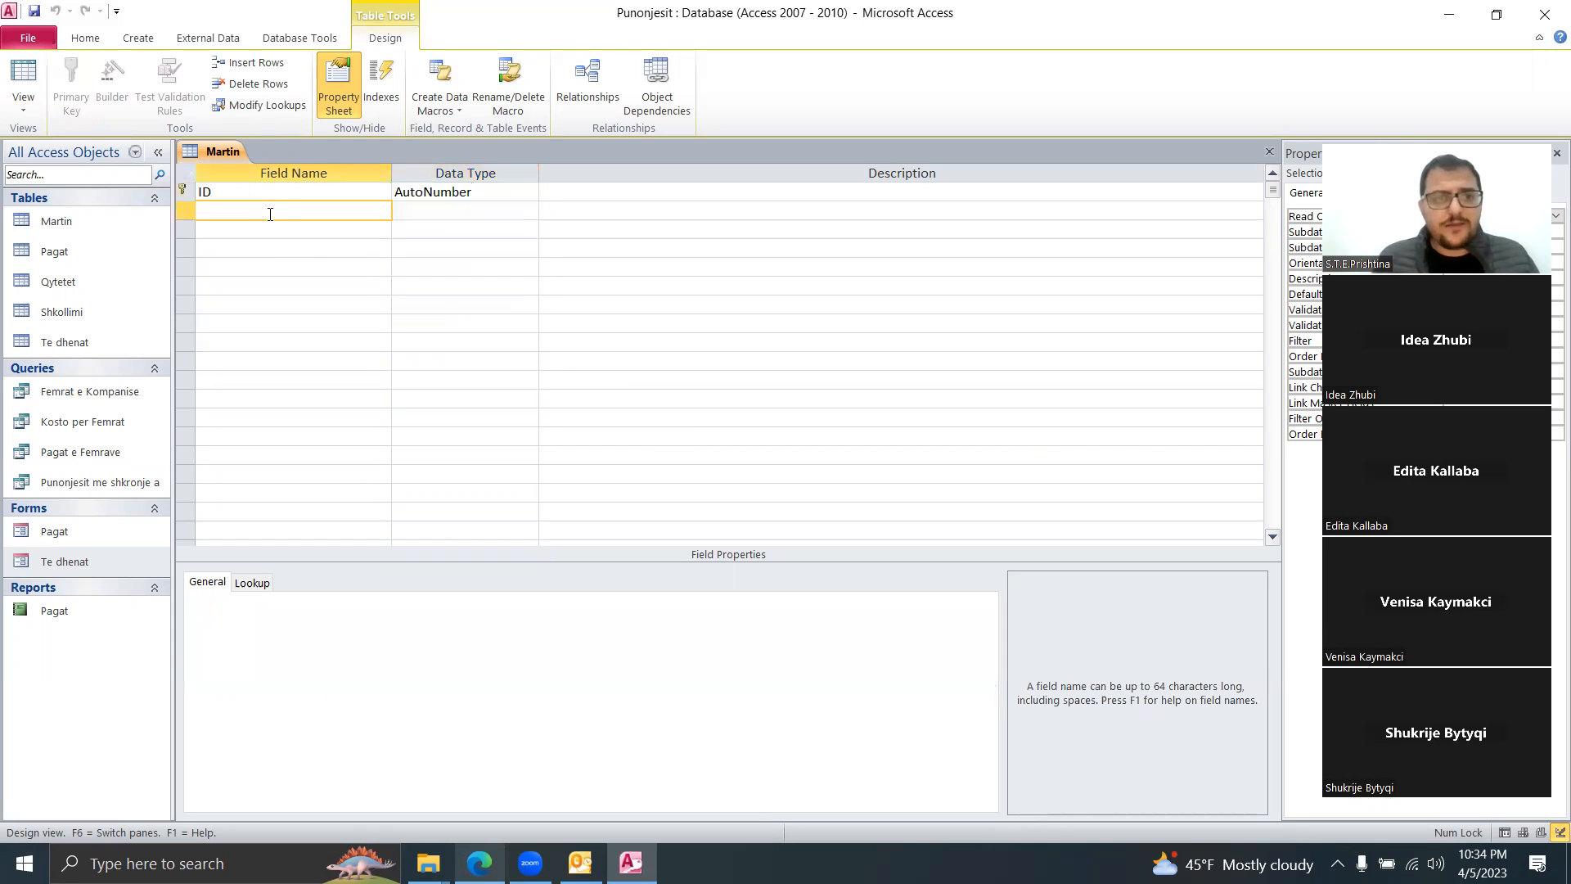
{"action": "type", "text": "Emri"}
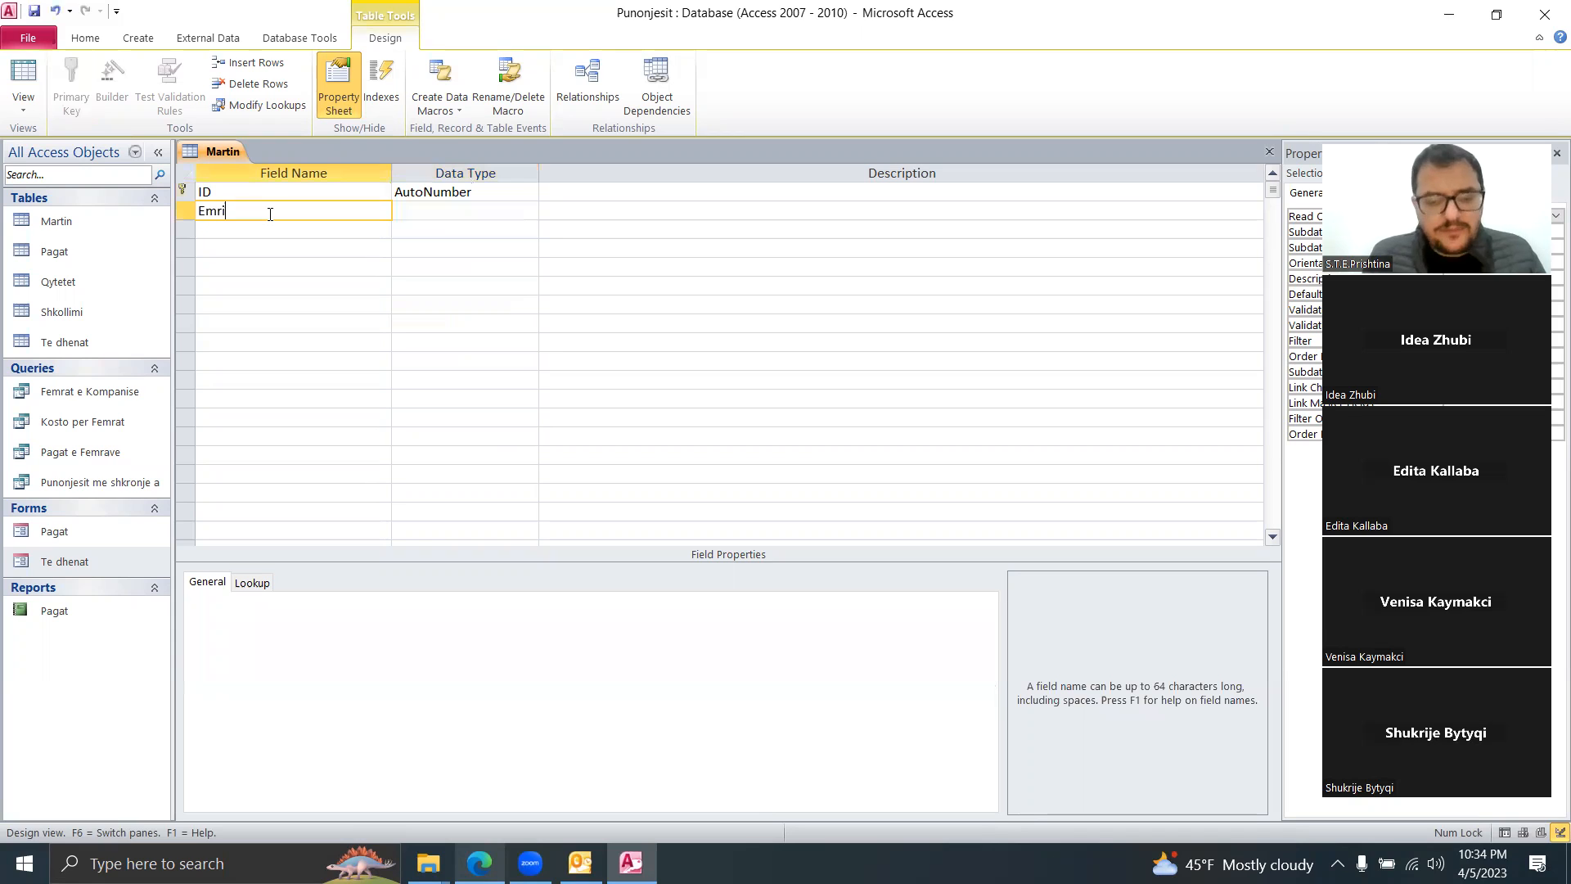
{"action": "key", "text": "Down"}
{"action": "type", "text": "Gjinia"}
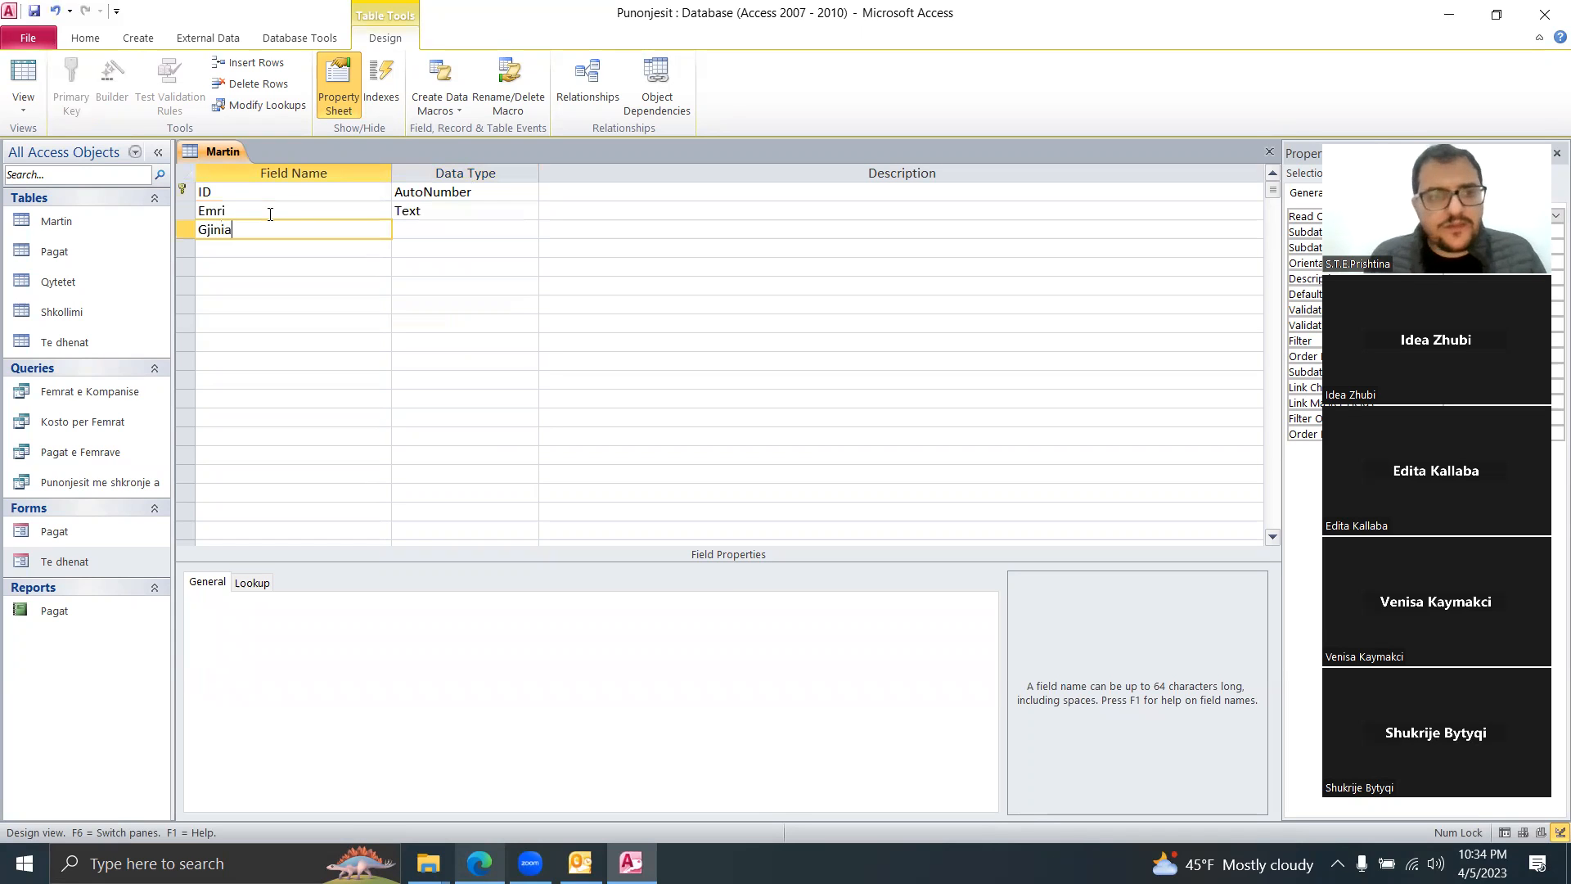
{"action": "key", "text": "Down"}
{"action": "type", "text": "Paga"}
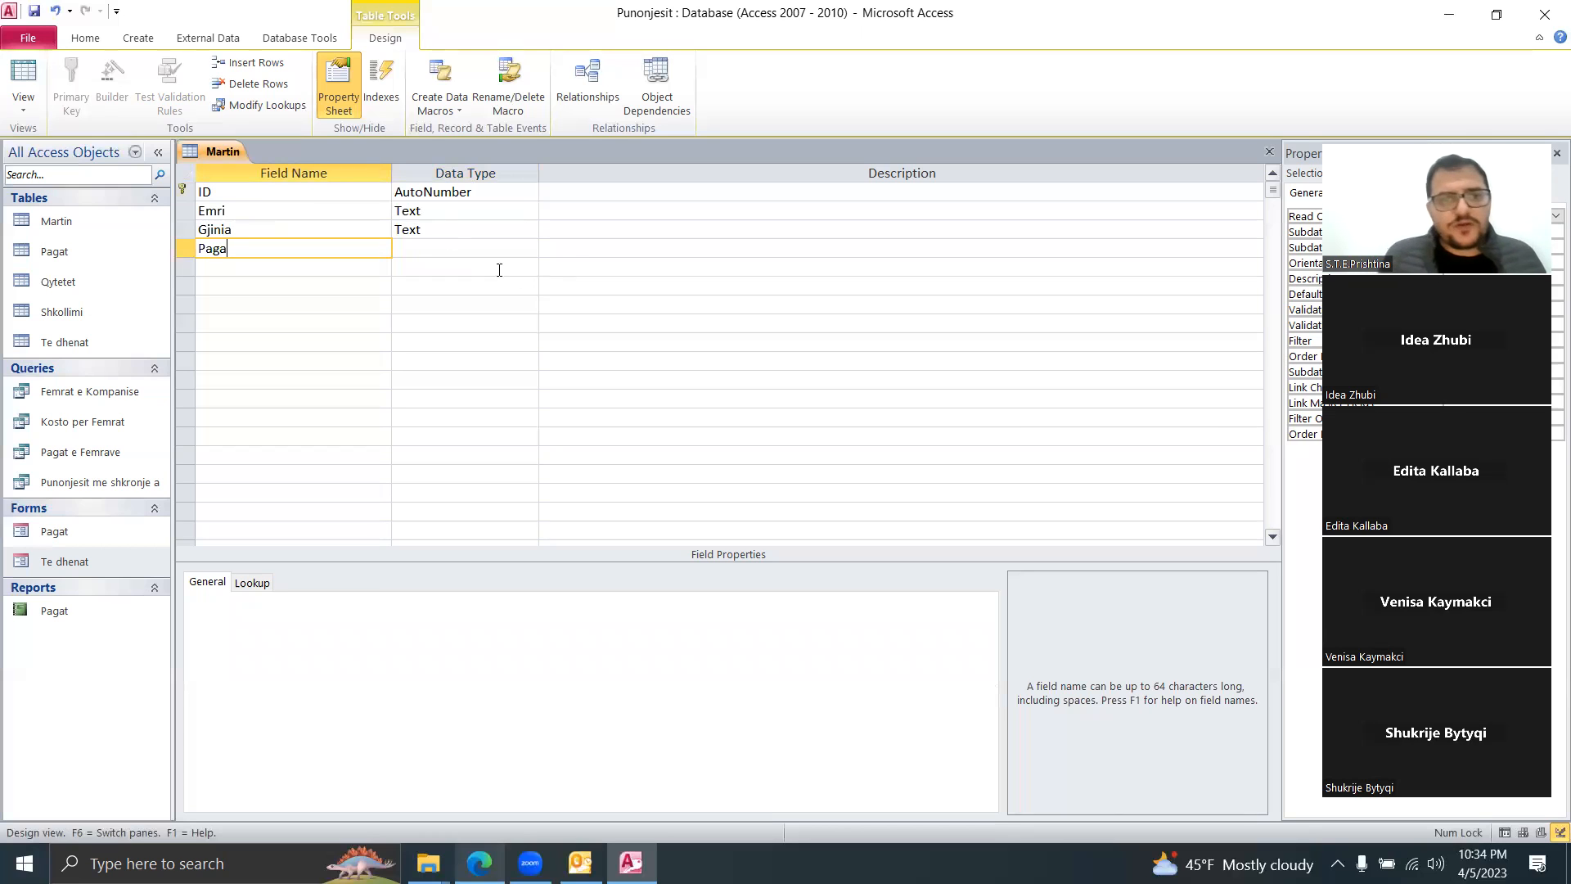
{"action": "key", "text": "Tab"}
{"action": "key", "text": "Down"}
Step: Make Paga a Number field with field size Single
{"action": "left_click", "coordinate": [426, 223]}
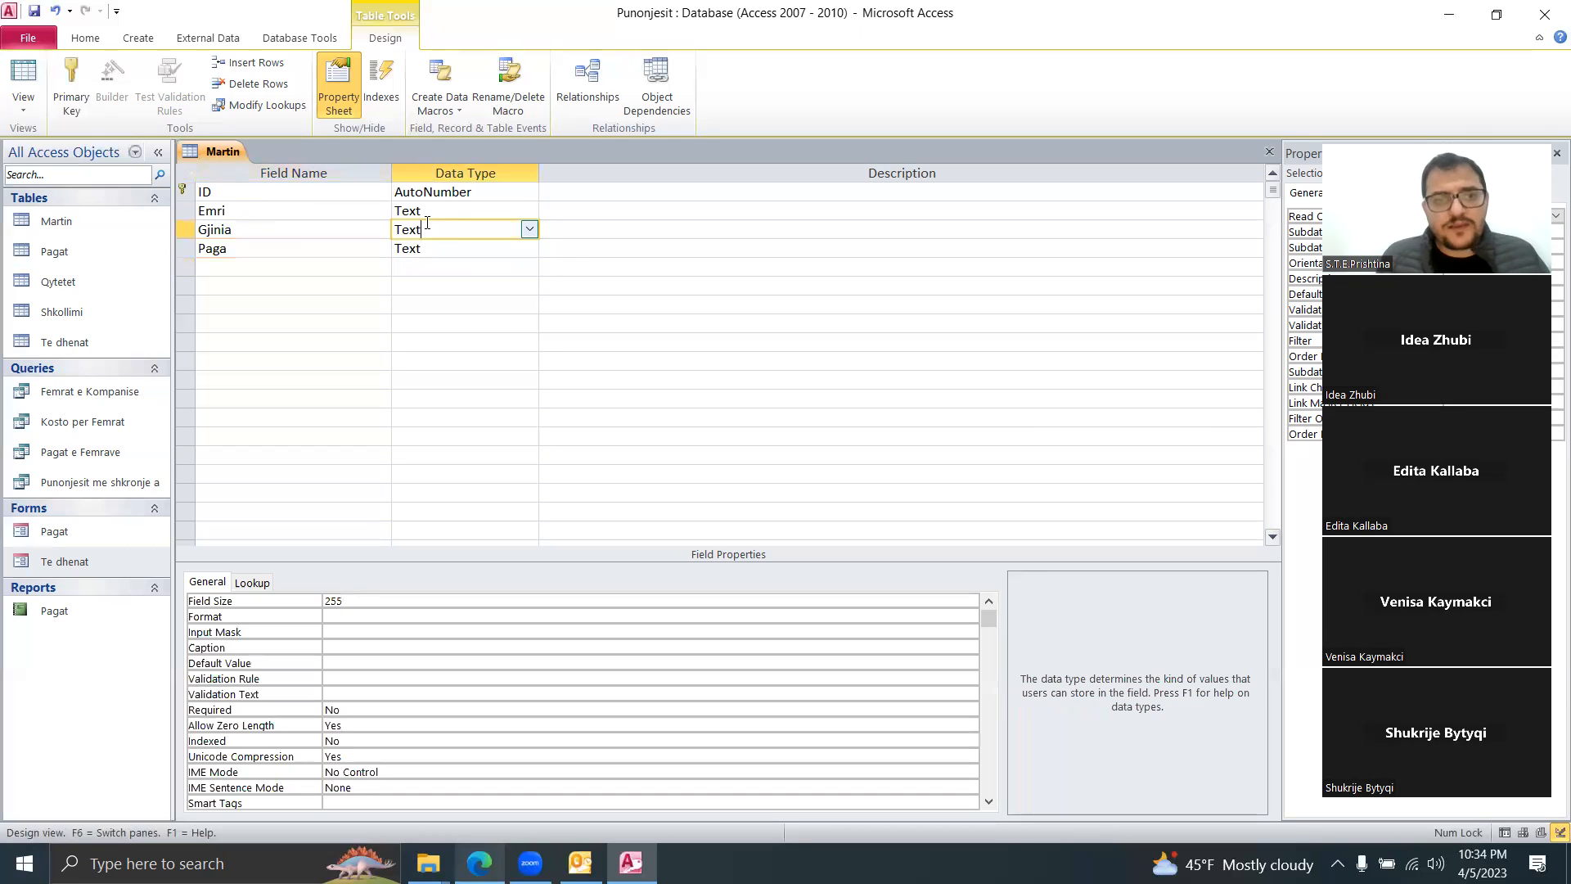
{"action": "left_click", "coordinate": [1281, 31]}
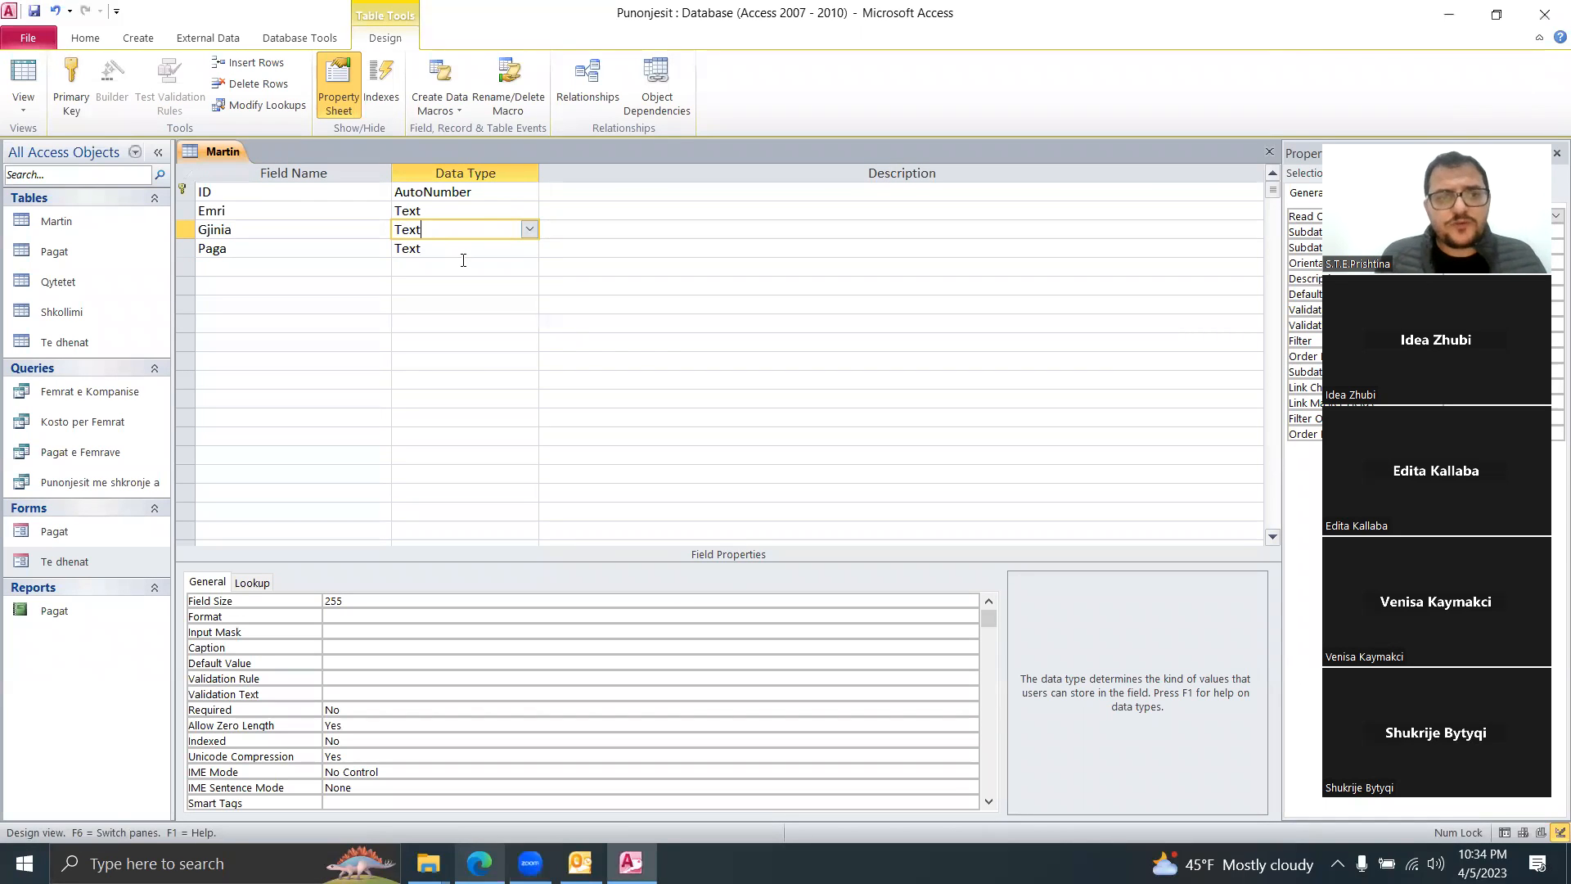
{"action": "left_click", "coordinate": [463, 266]}
{"action": "left_click", "coordinate": [489, 249]}
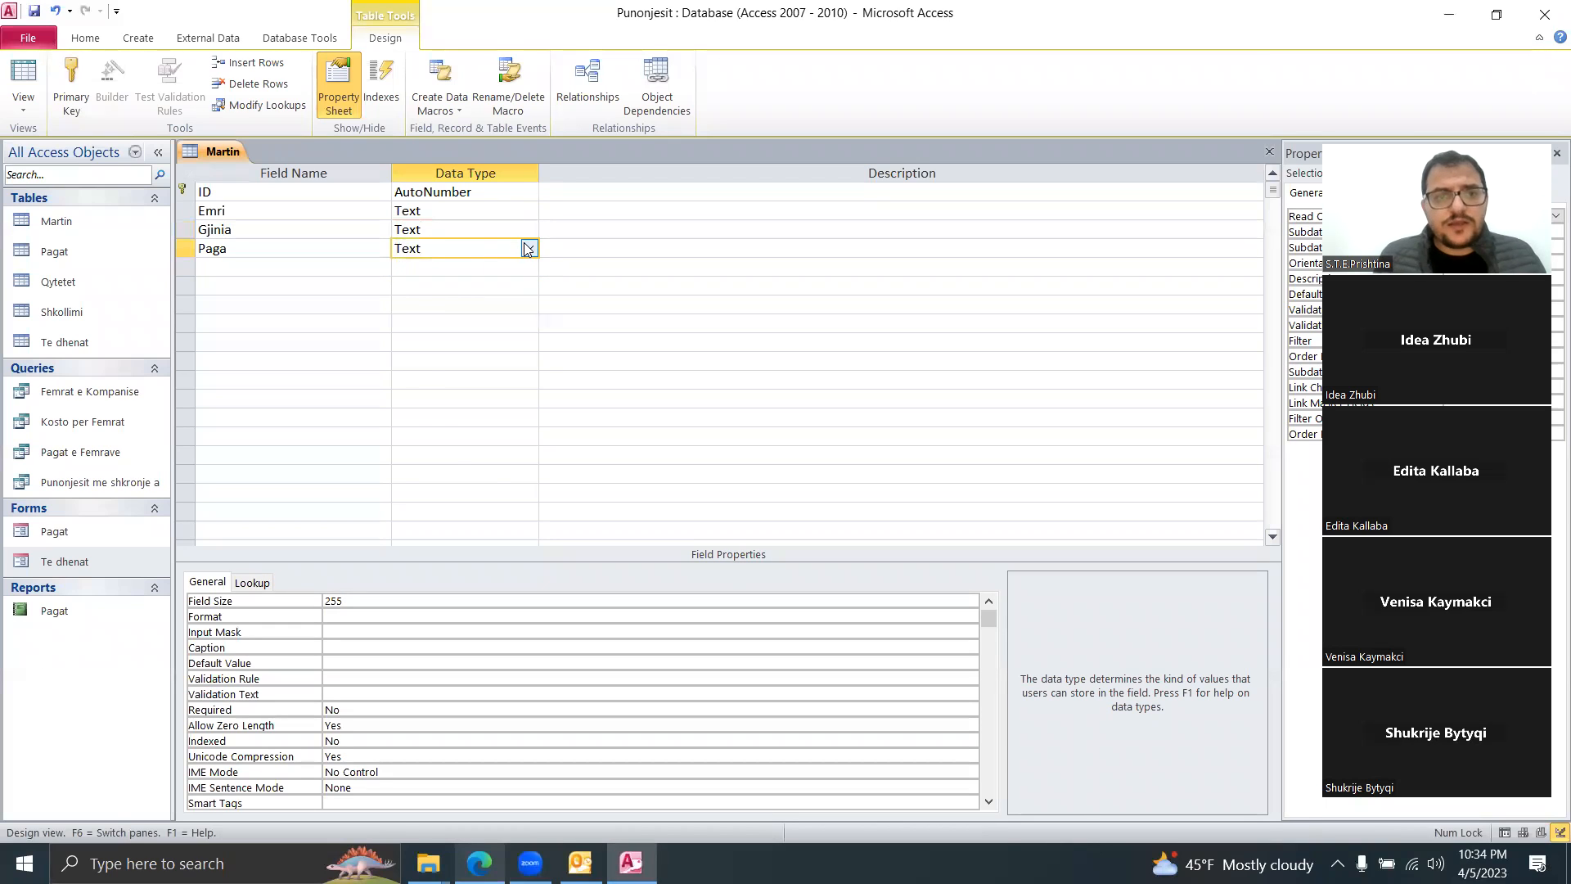
{"action": "left_click", "coordinate": [528, 248]}
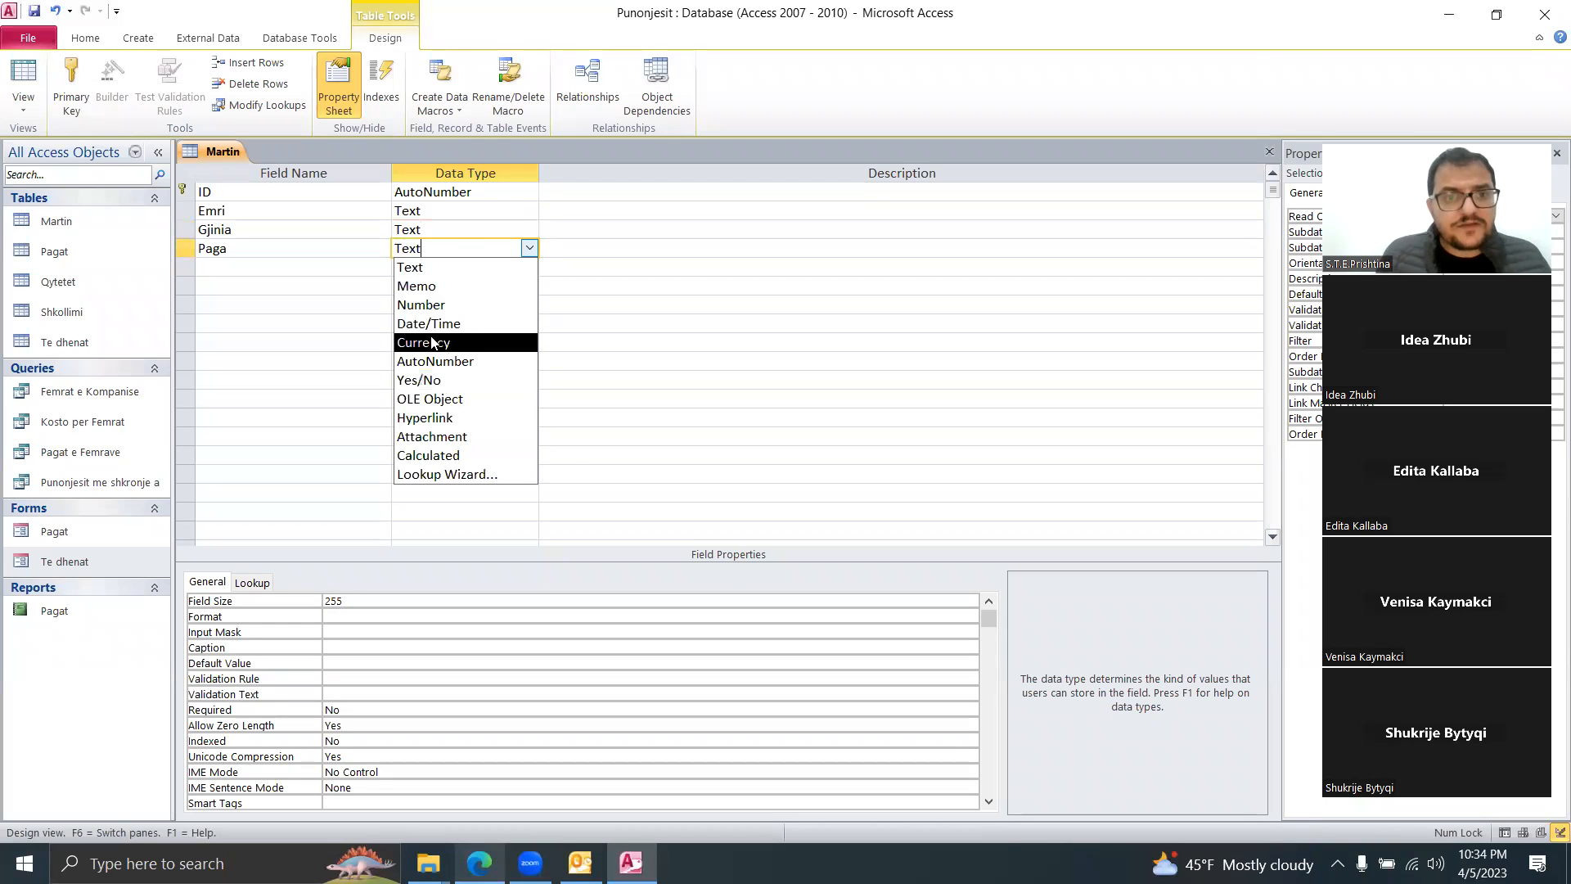
{"action": "left_click", "coordinate": [441, 305]}
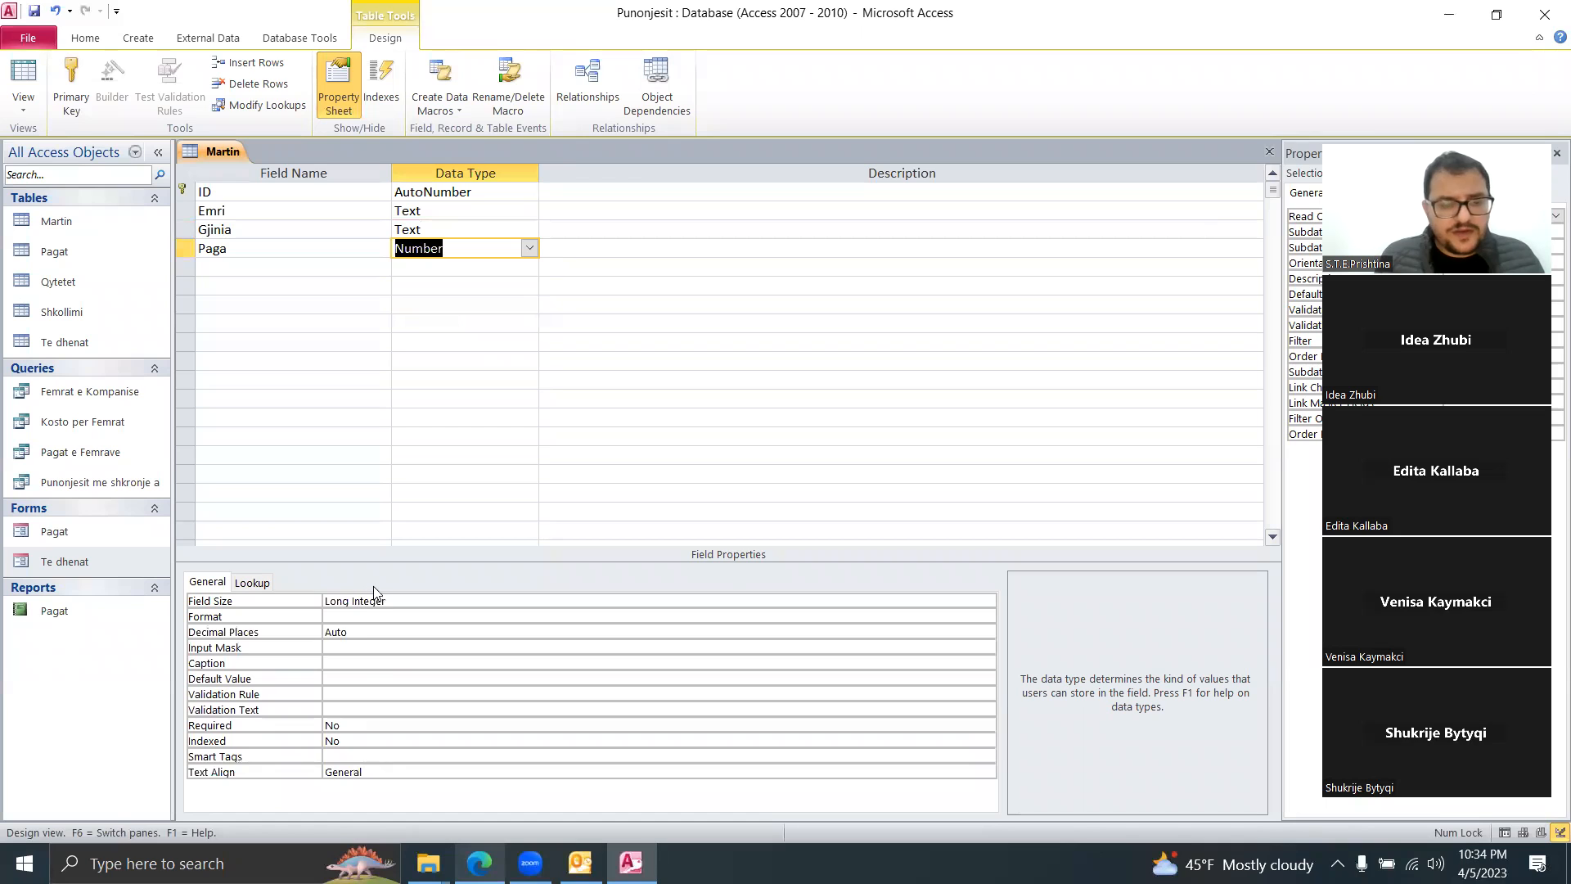
{"action": "left_click", "coordinate": [392, 602]}
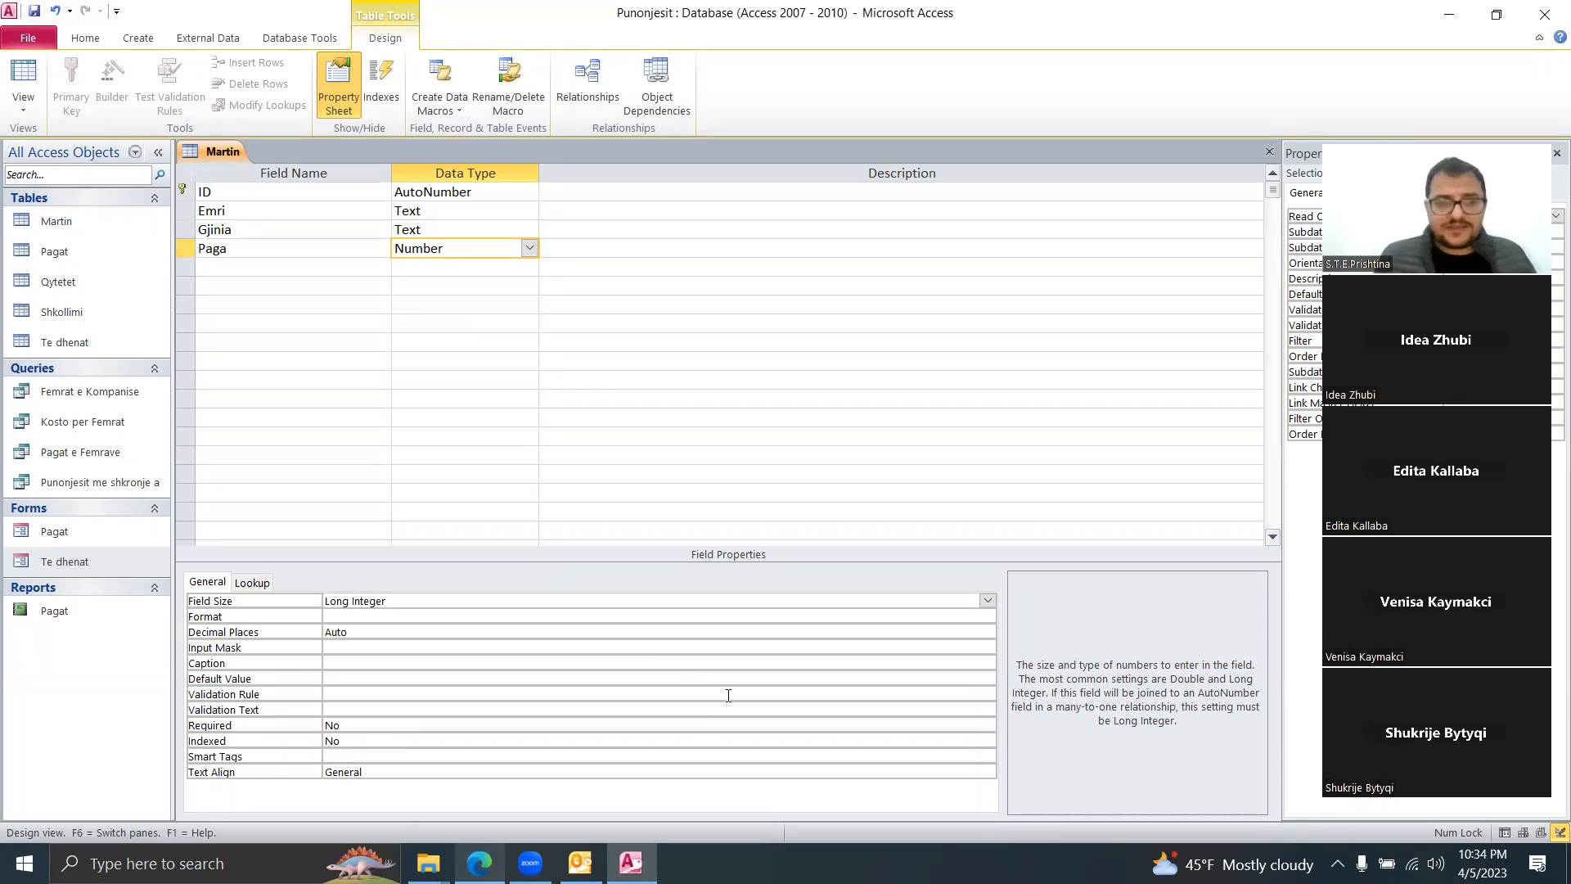
{"action": "left_click", "coordinate": [986, 602]}
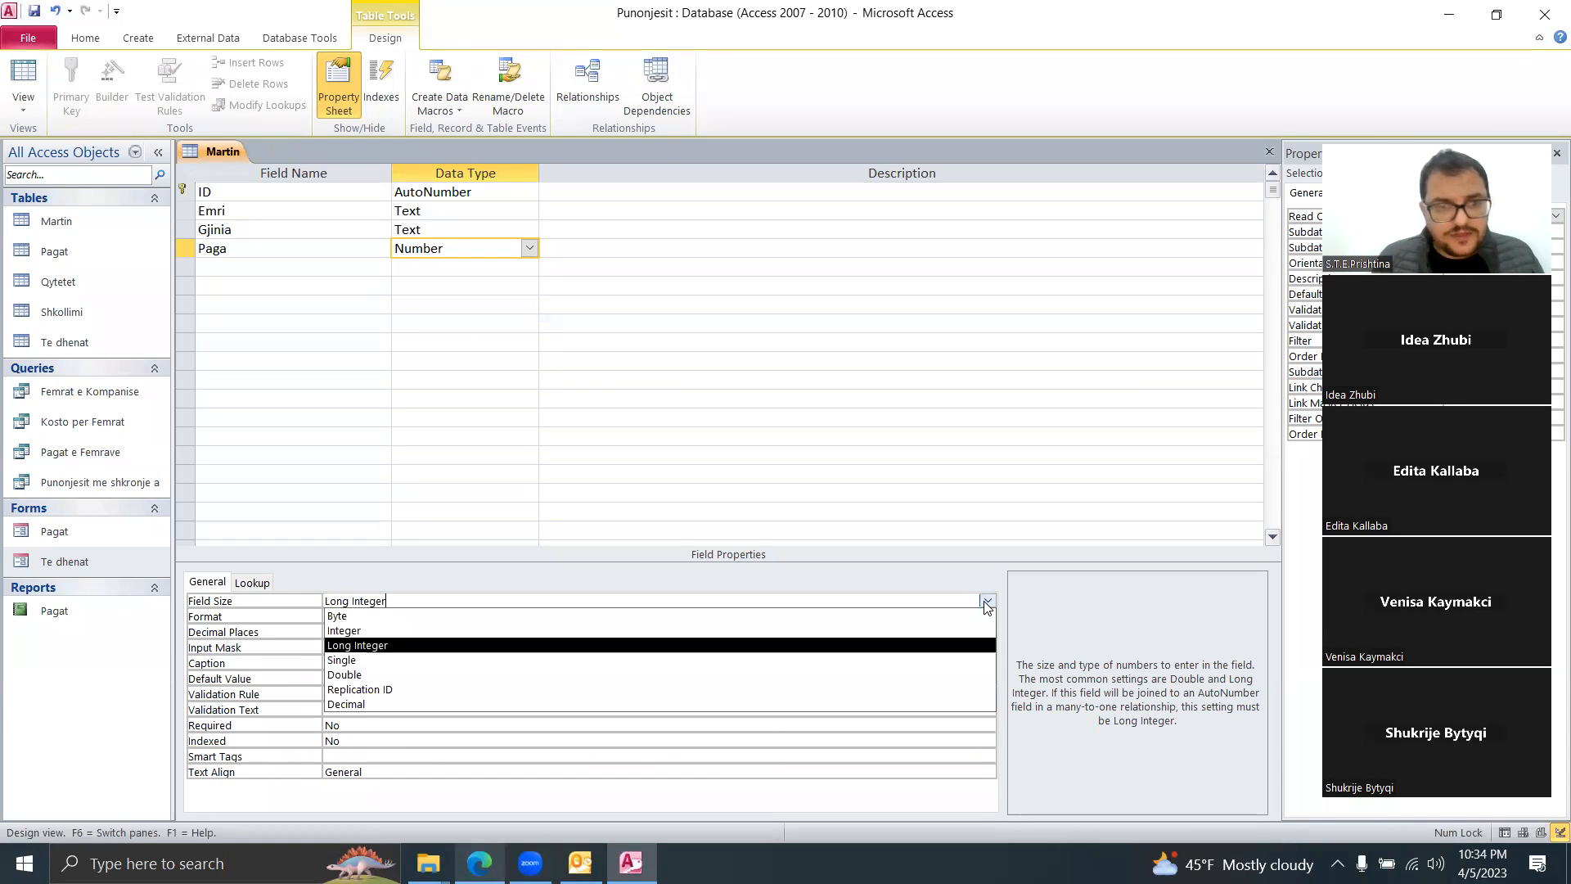
{"action": "left_click", "coordinate": [419, 660]}
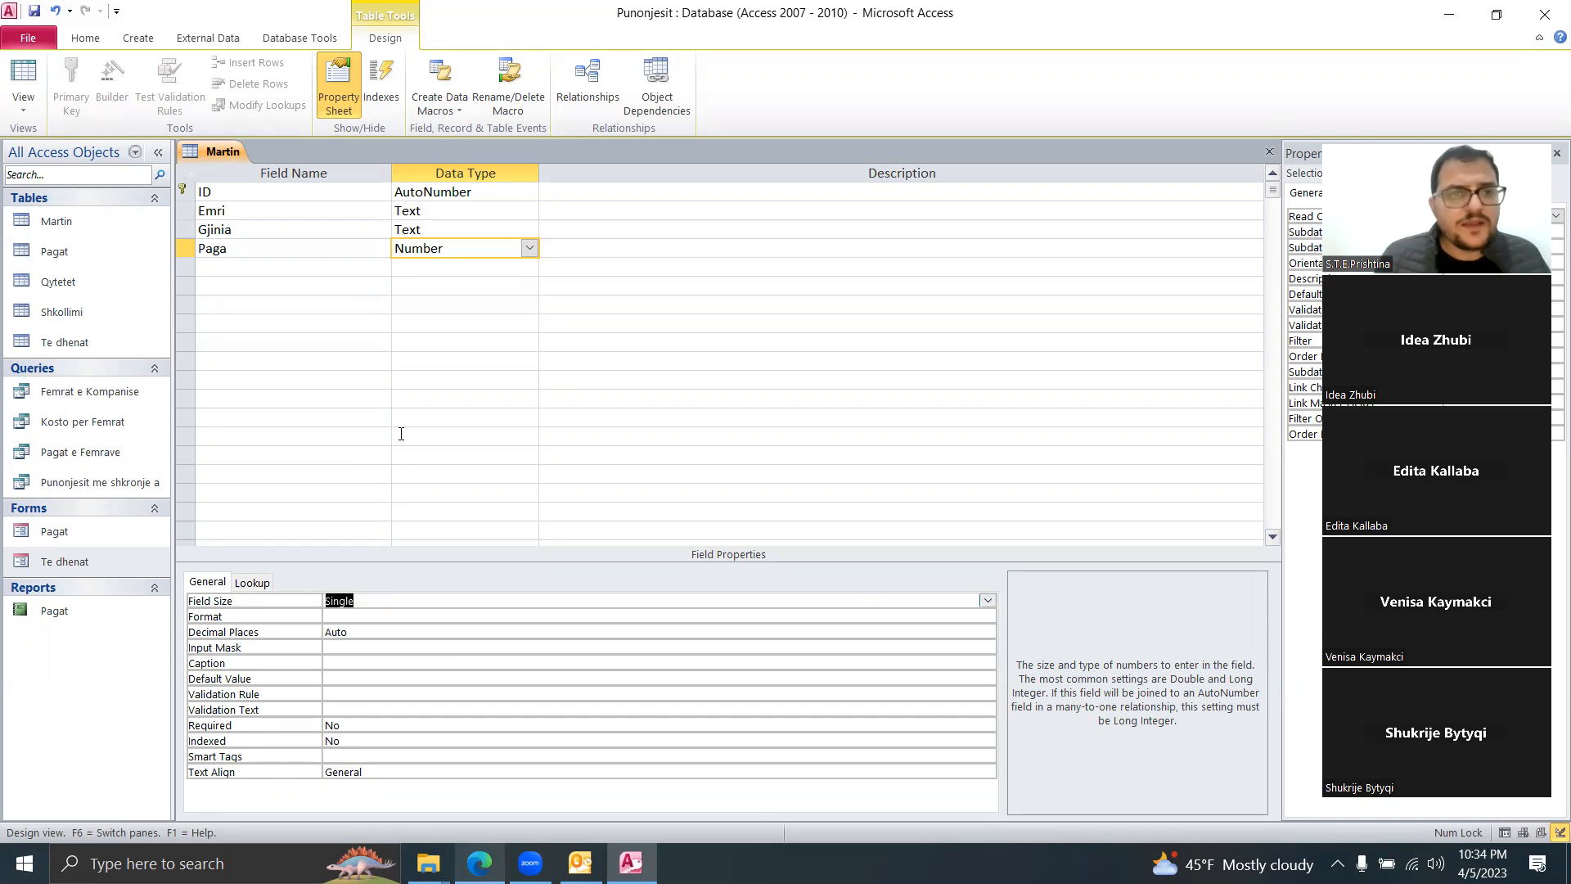
Step: Save the table design and open the Gjinia field's data type list
{"action": "left_click", "coordinate": [442, 250]}
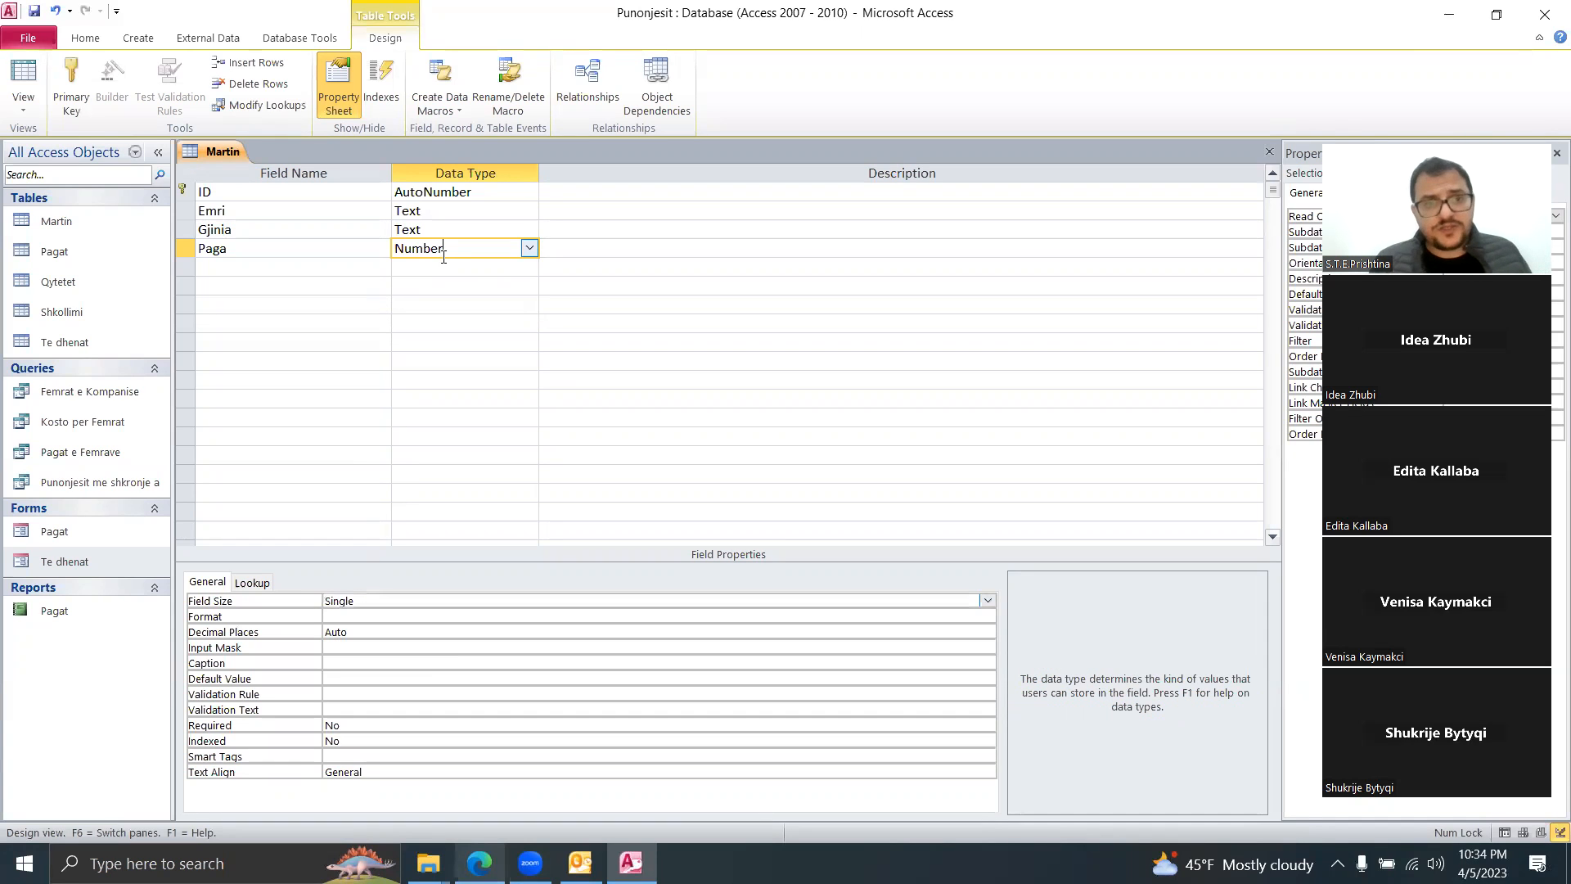
{"action": "right_click", "coordinate": [232, 153]}
{"action": "left_click", "coordinate": [268, 157]}
{"action": "left_click", "coordinate": [434, 233]}
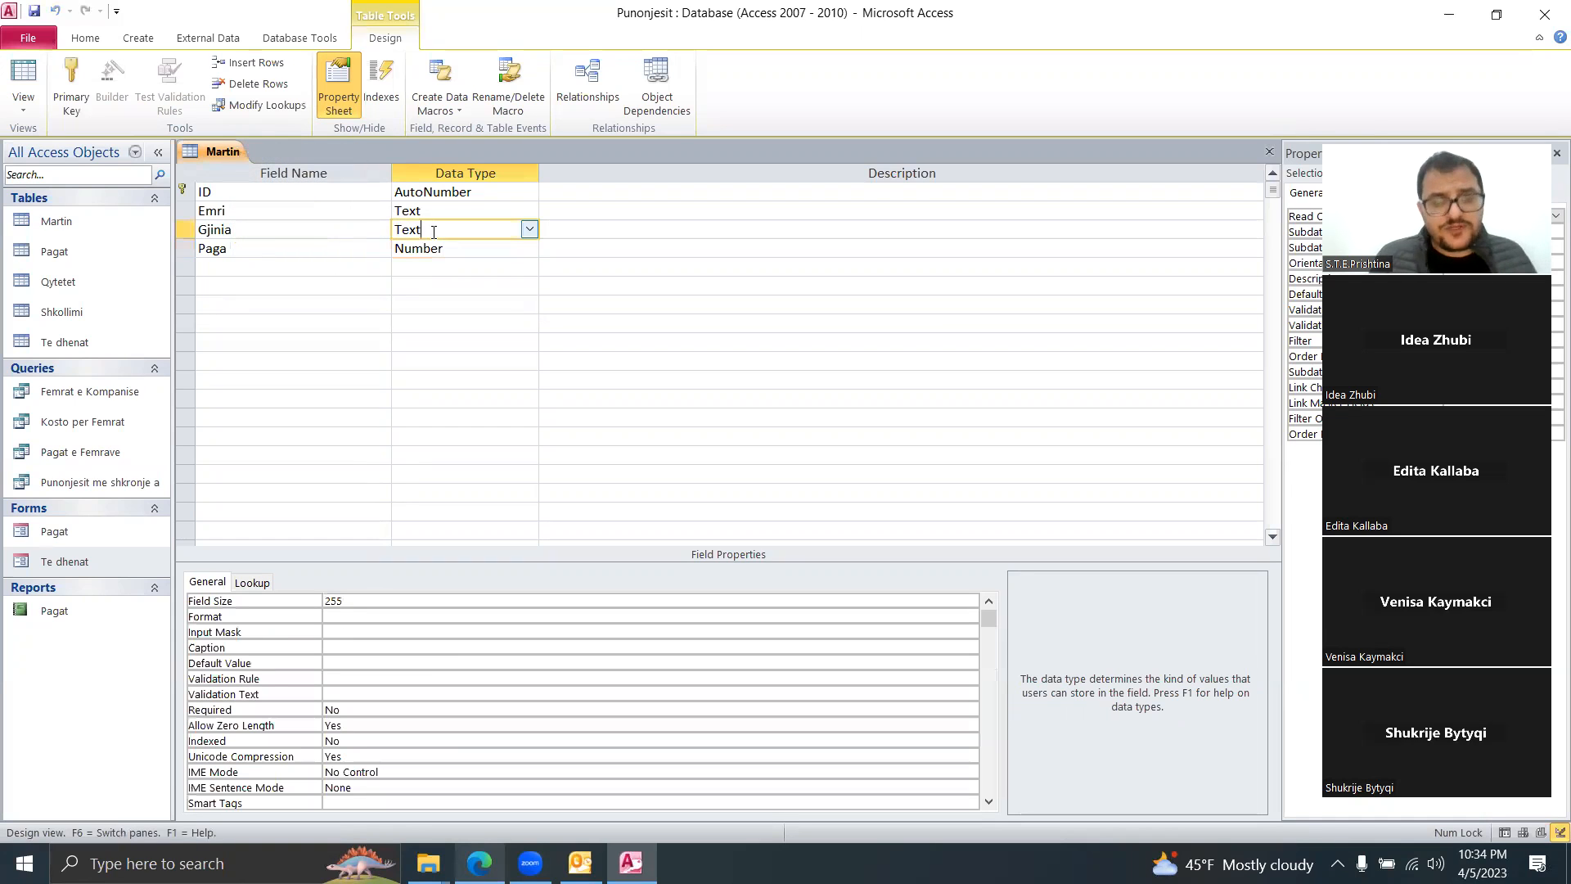
{"action": "left_click", "coordinate": [529, 232]}
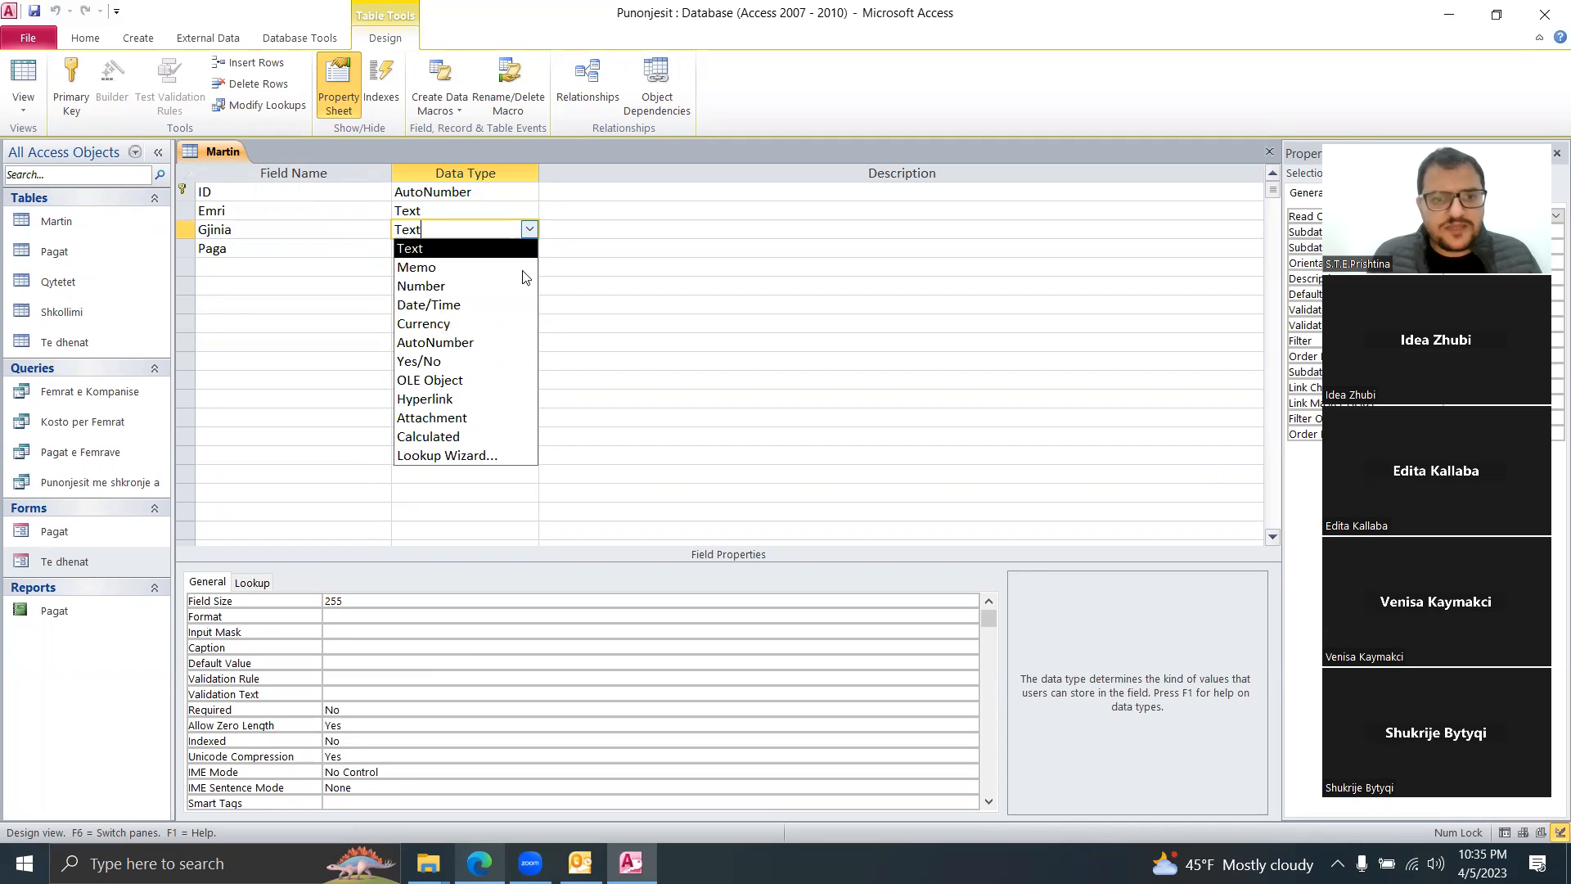
Step: Turn Gjinia into a lookup of typed values Femer and Mashkull, limited to the list
{"action": "left_click", "coordinate": [463, 456]}
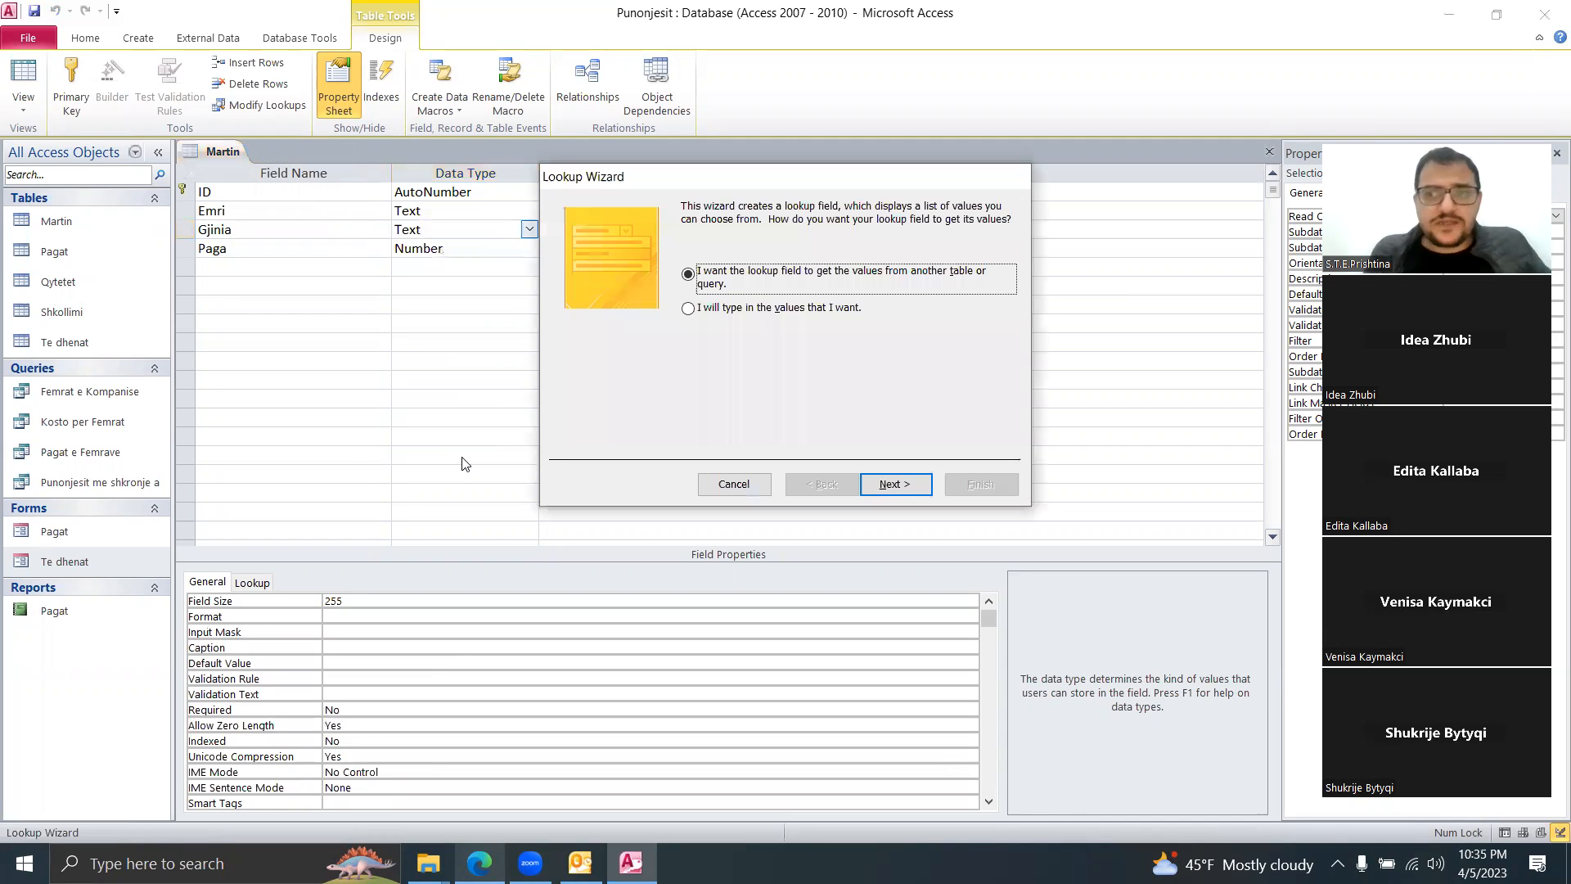
{"action": "left_click", "coordinate": [725, 311]}
{"action": "left_click", "coordinate": [895, 484]}
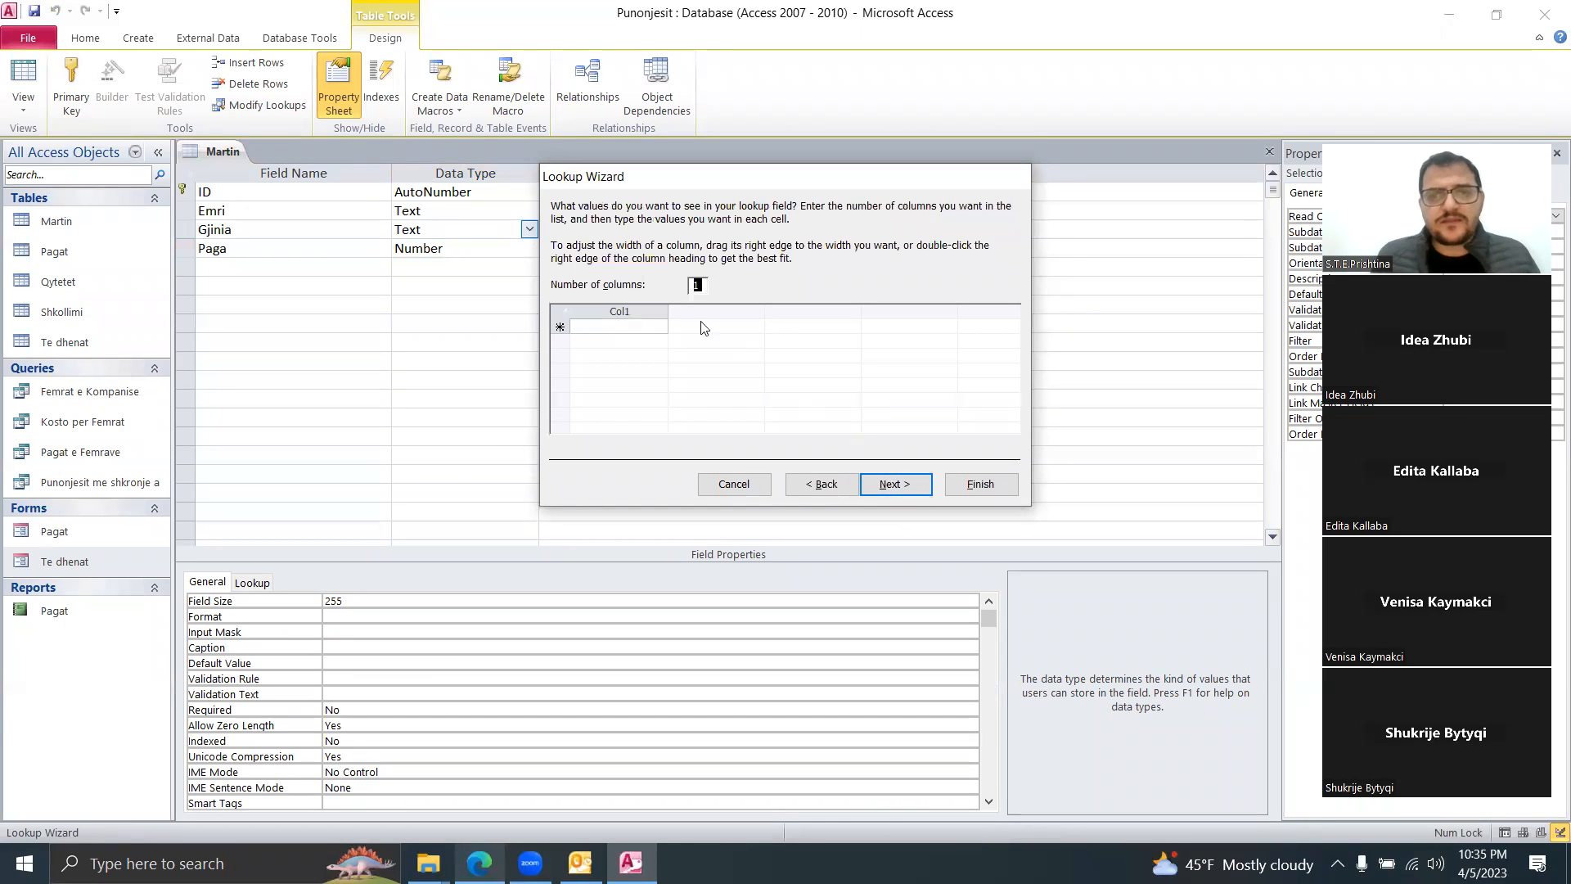
{"action": "left_click", "coordinate": [605, 325]}
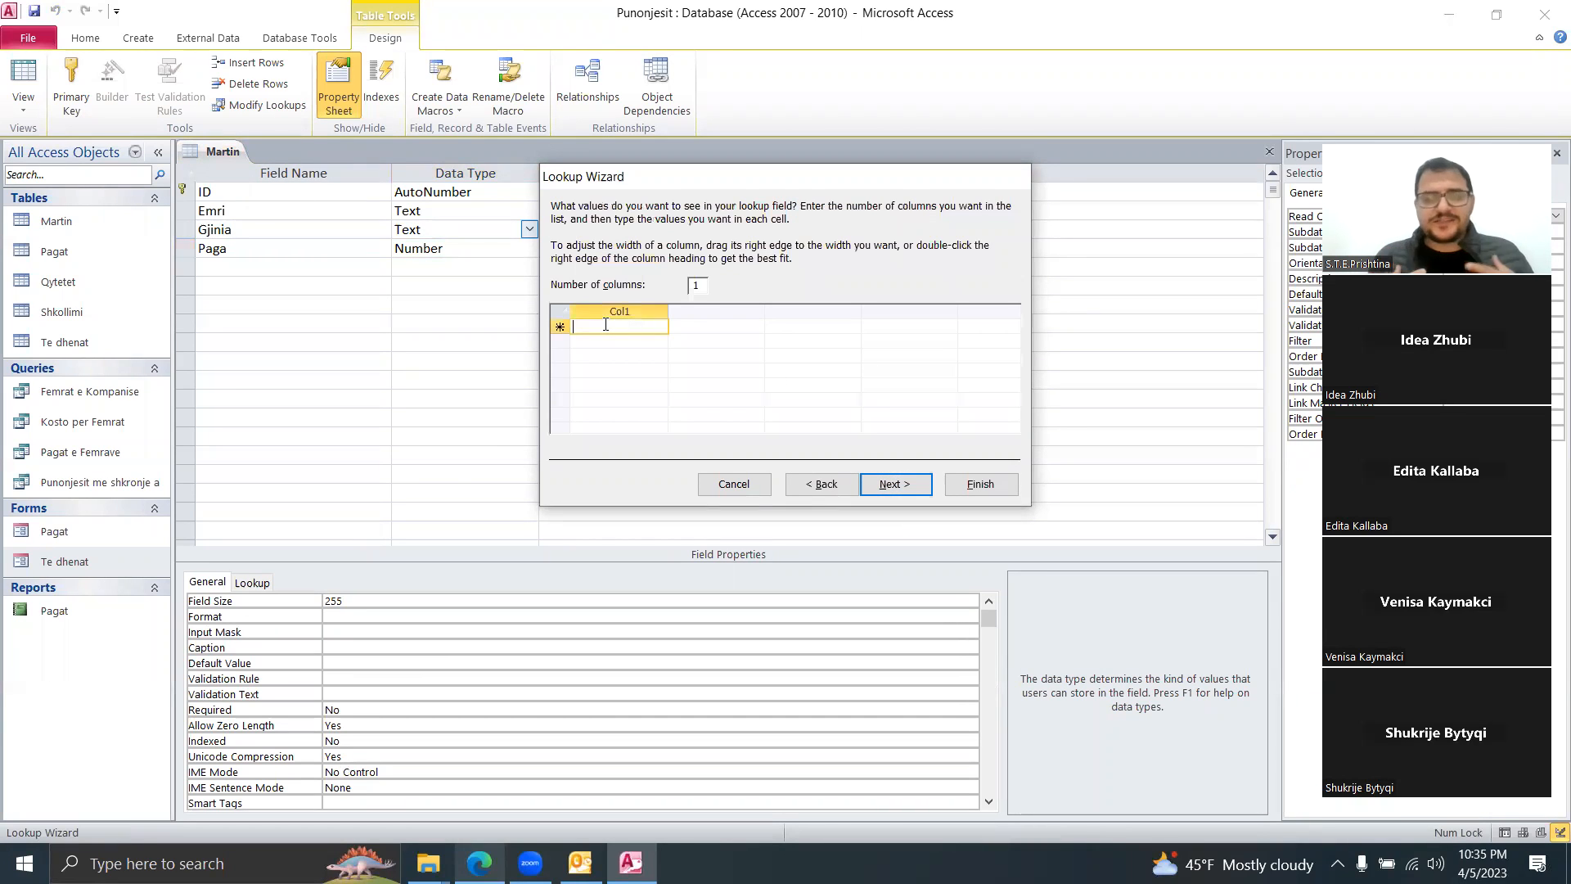
{"action": "type", "text": "Femer"}
{"action": "key", "text": "Return"}
{"action": "type", "text": "Mashkull"}
{"action": "left_click", "coordinate": [900, 484]}
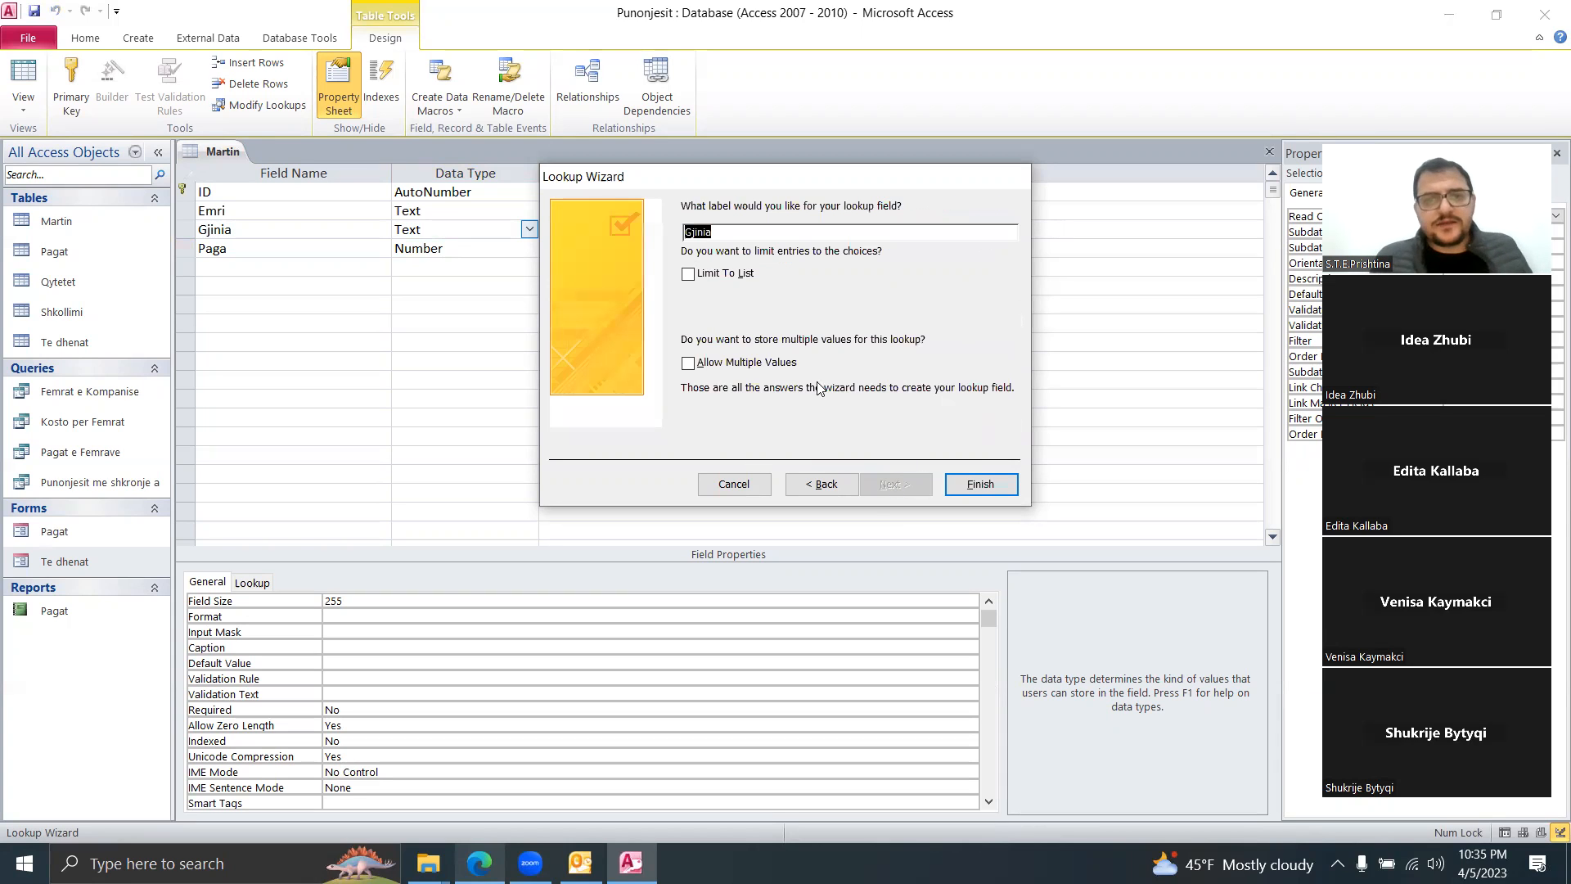
{"action": "left_click", "coordinate": [721, 278]}
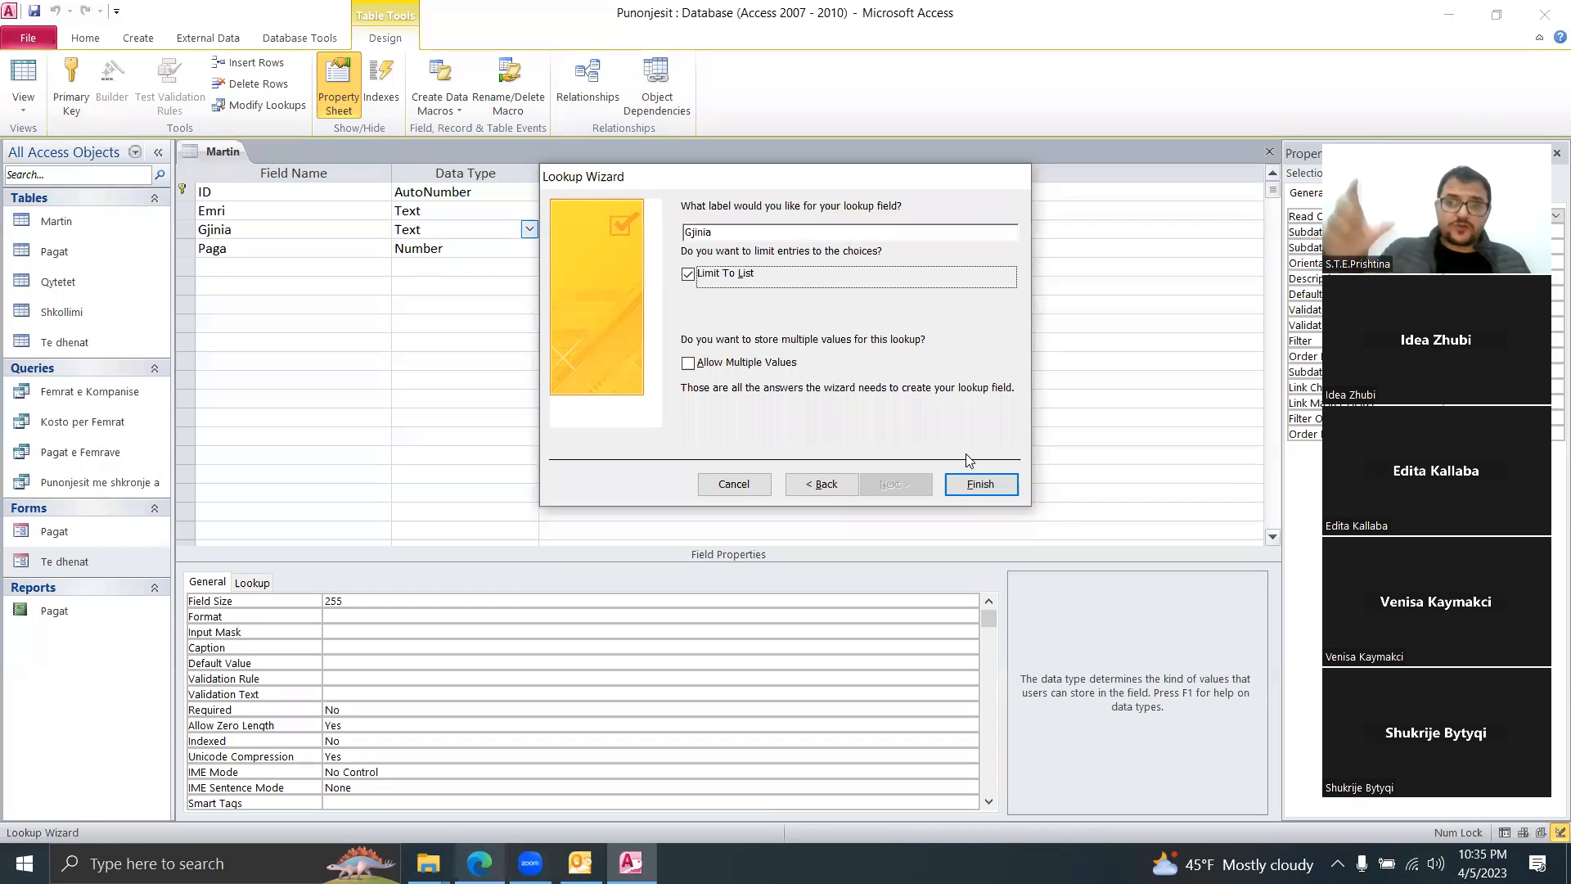
{"action": "left_click", "coordinate": [999, 486]}
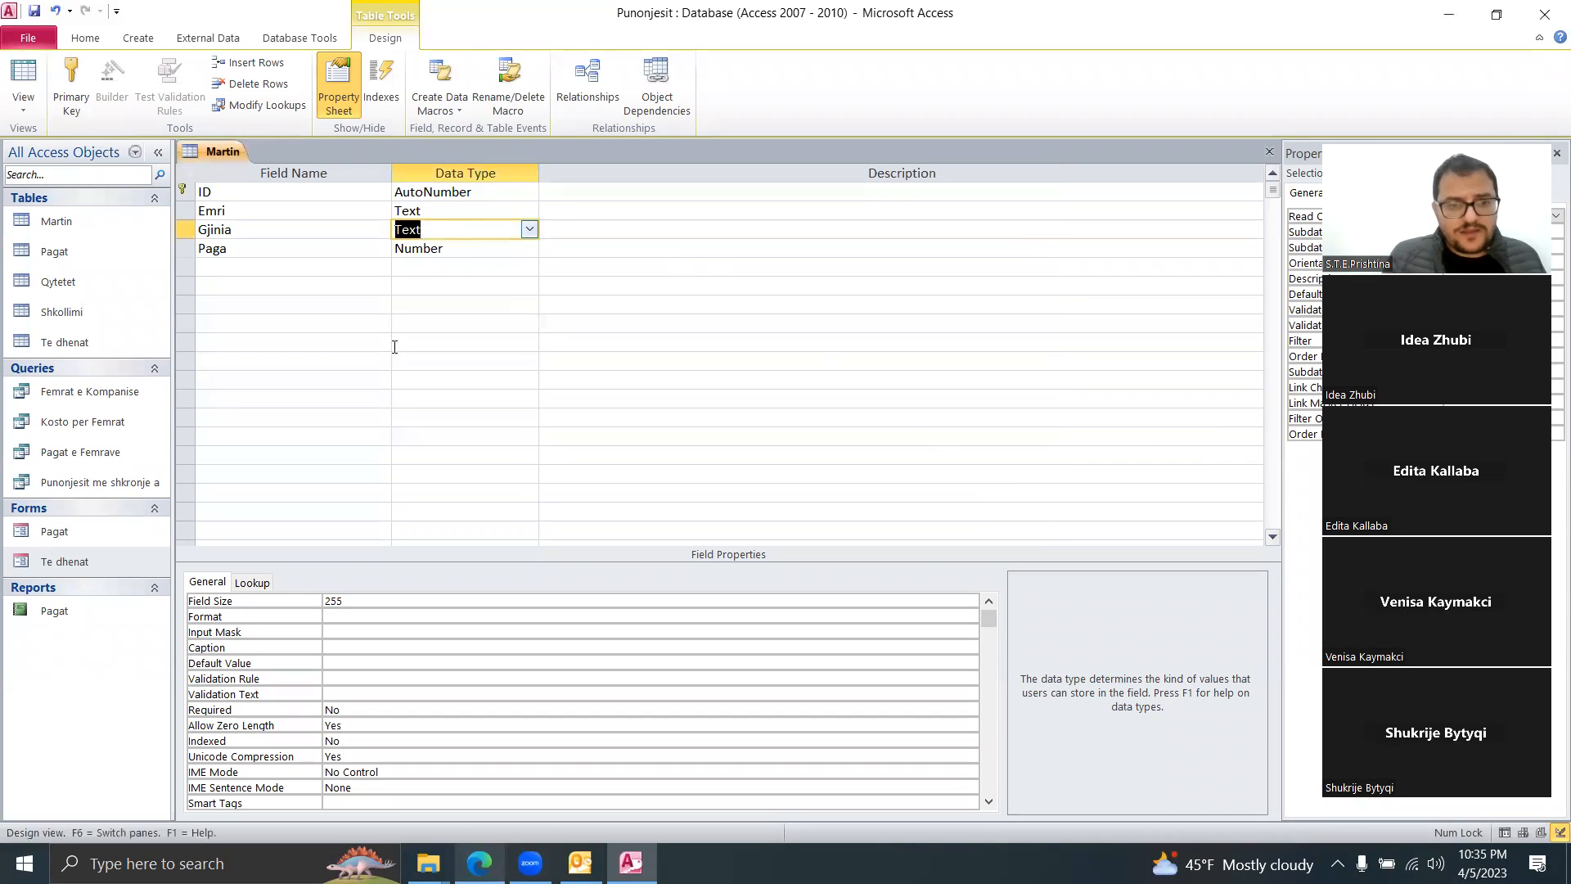
Step: Check the Gjinia lookup properties and bring up the table's view options
{"action": "left_click", "coordinate": [252, 582]}
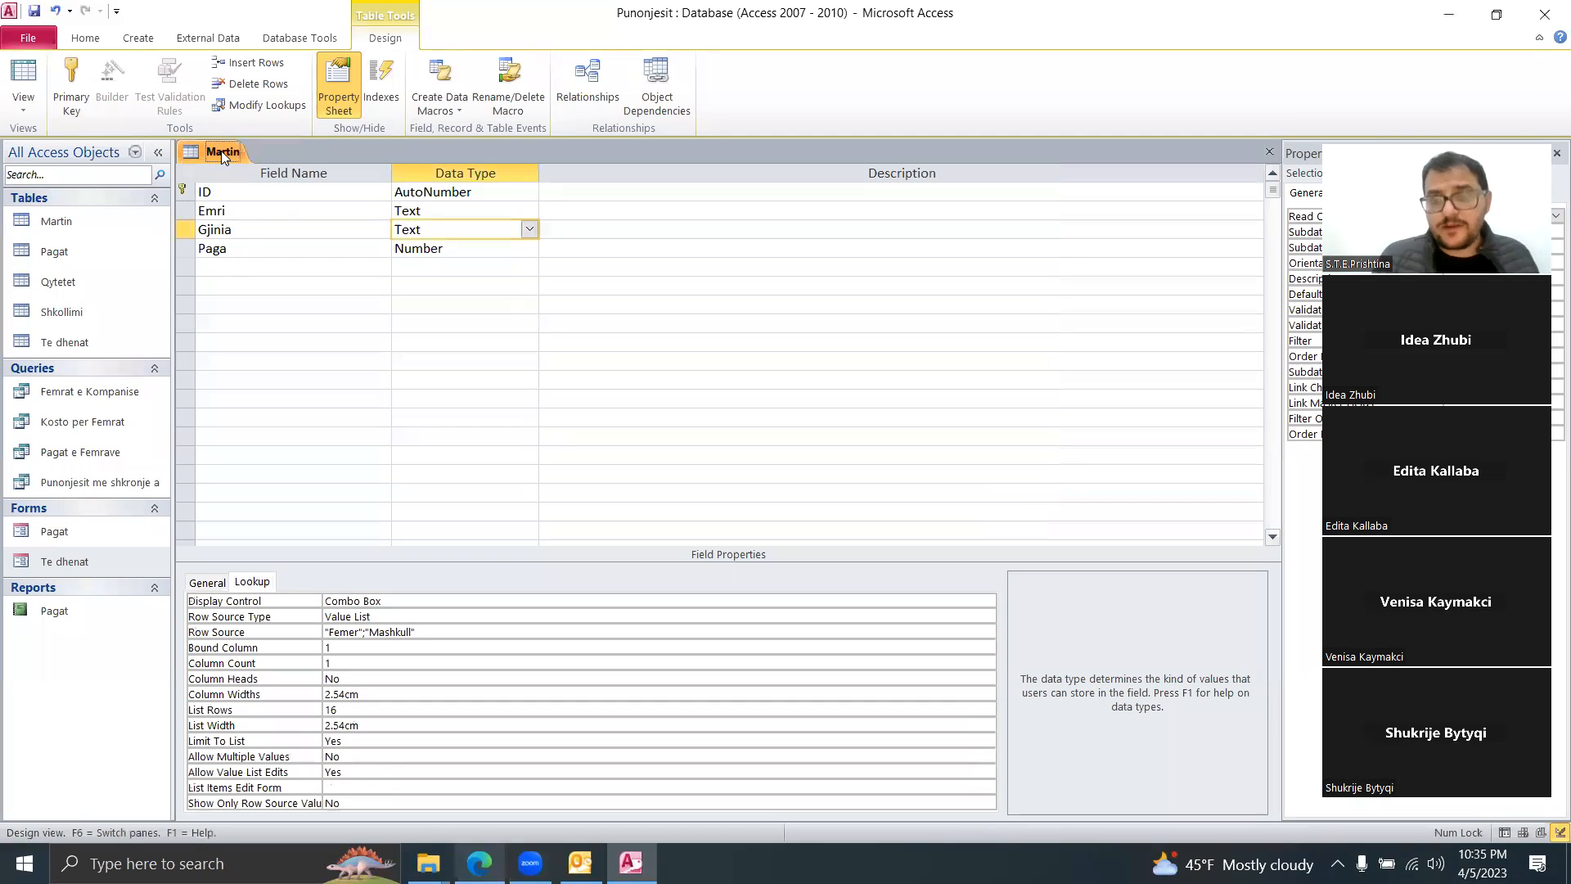
{"action": "right_click", "coordinate": [221, 151]}
{"action": "left_click", "coordinate": [222, 149]}
{"action": "right_click", "coordinate": [216, 148]}
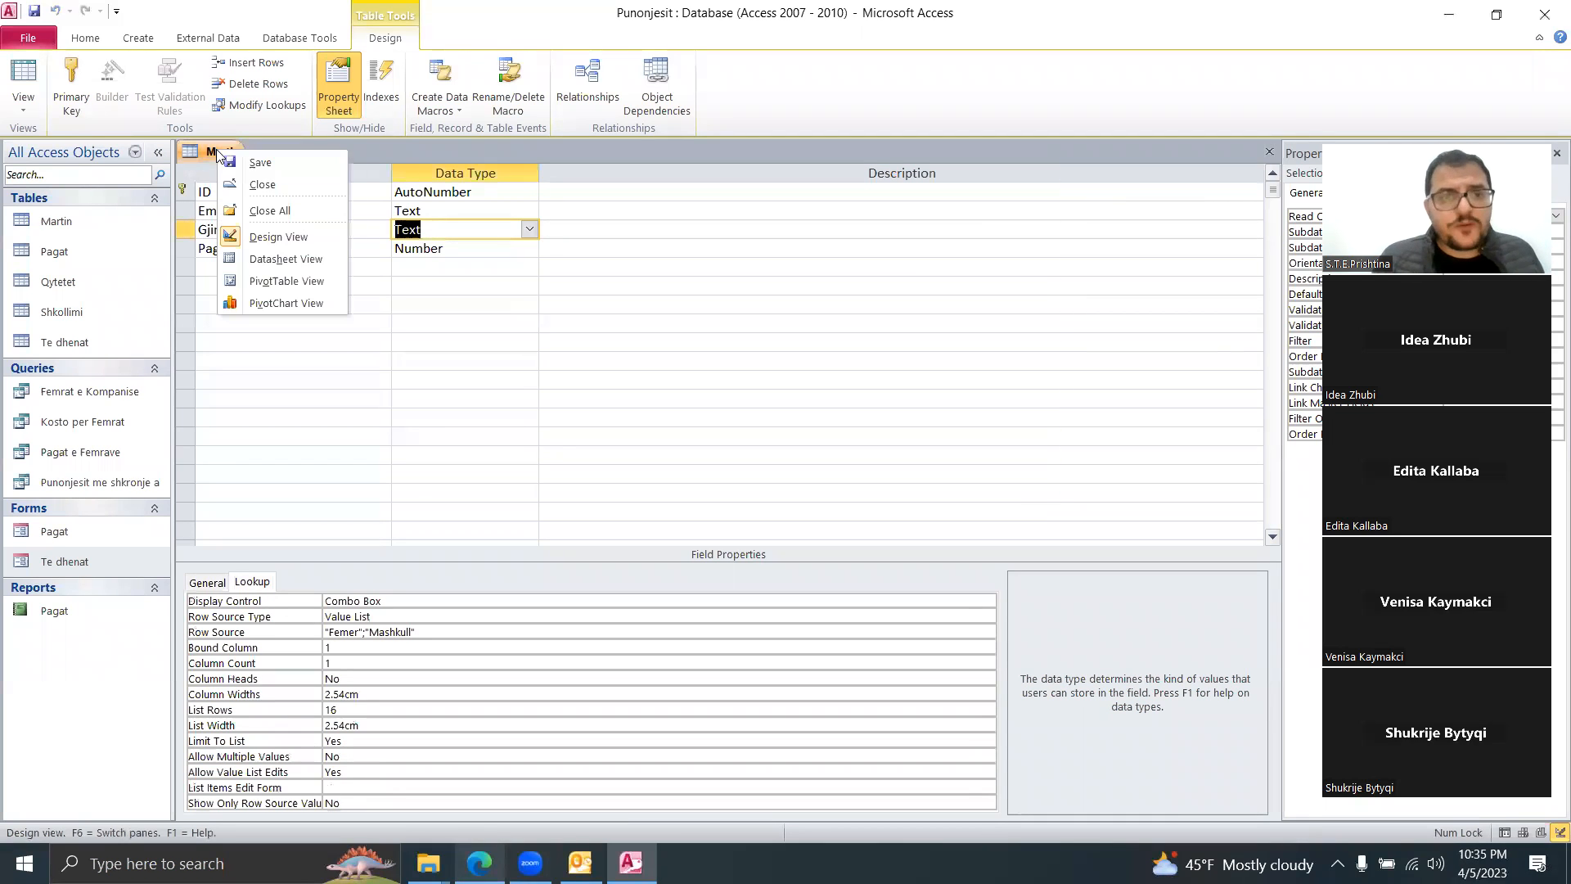
Step: In Datasheet View, enter a record with the user's first name, Gjinia Mashkull and Paga 230.5
{"action": "left_click", "coordinate": [280, 261]}
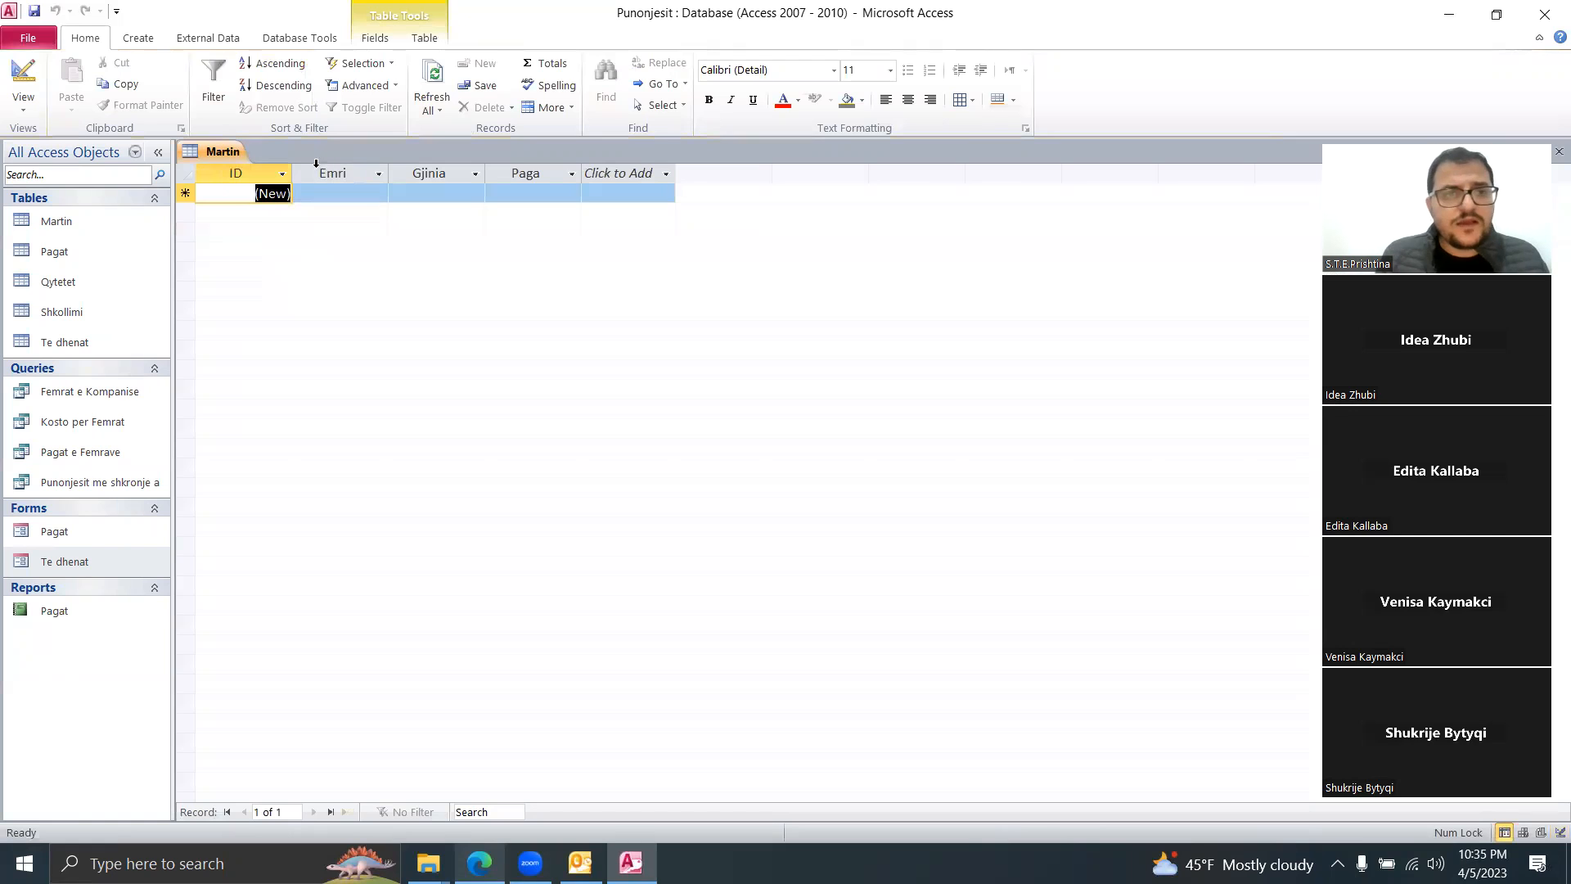
{"action": "left_click", "coordinate": [330, 194]}
{"action": "type", "text": "Martin"}
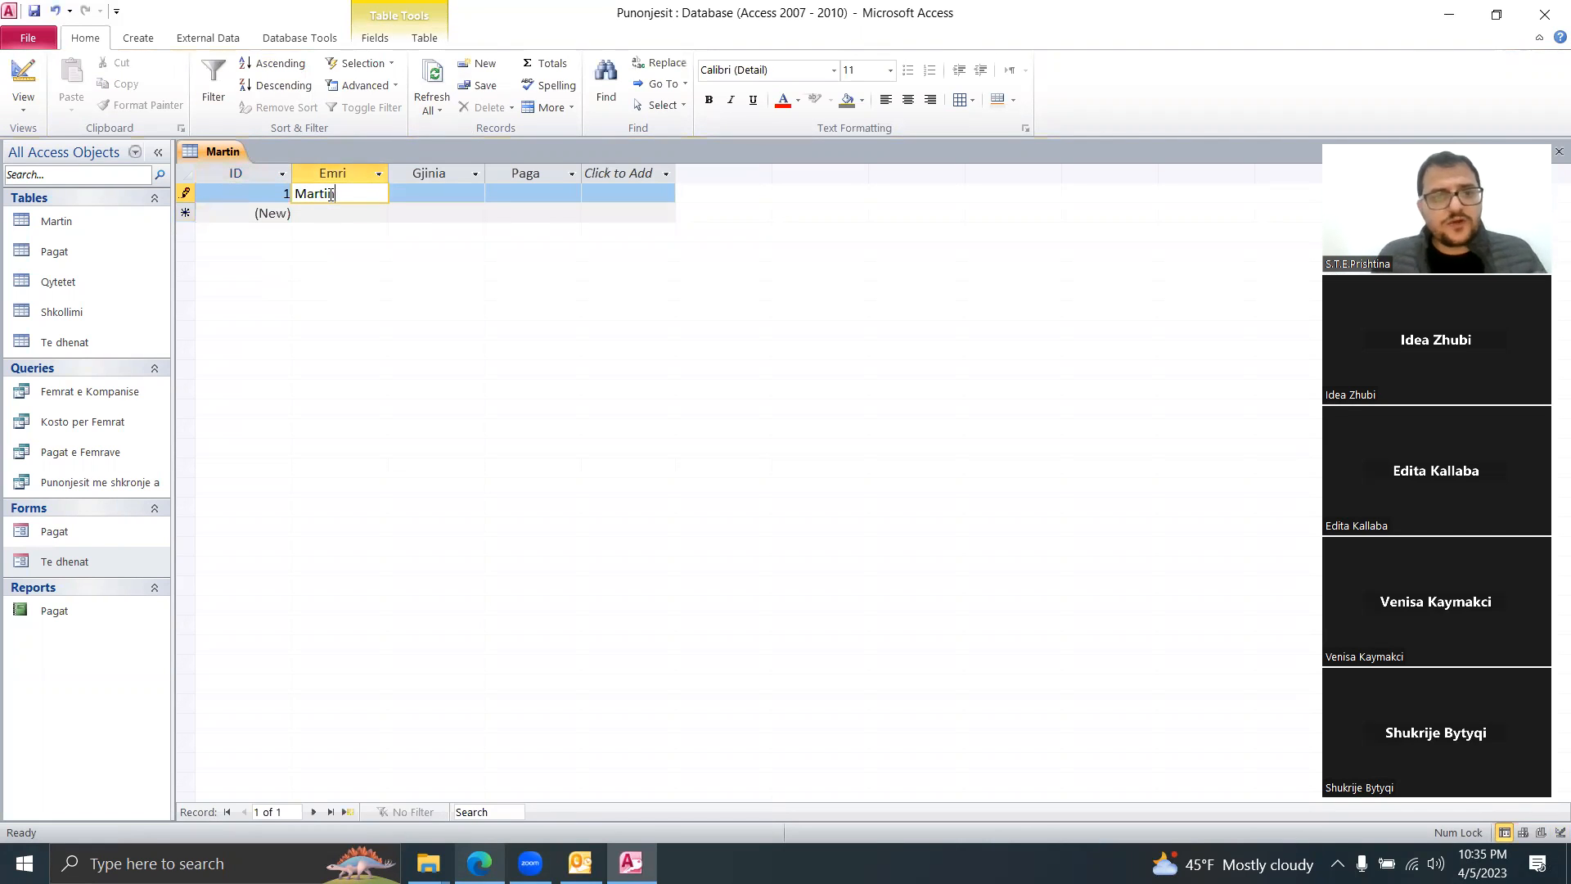
{"action": "key", "text": "Tab"}
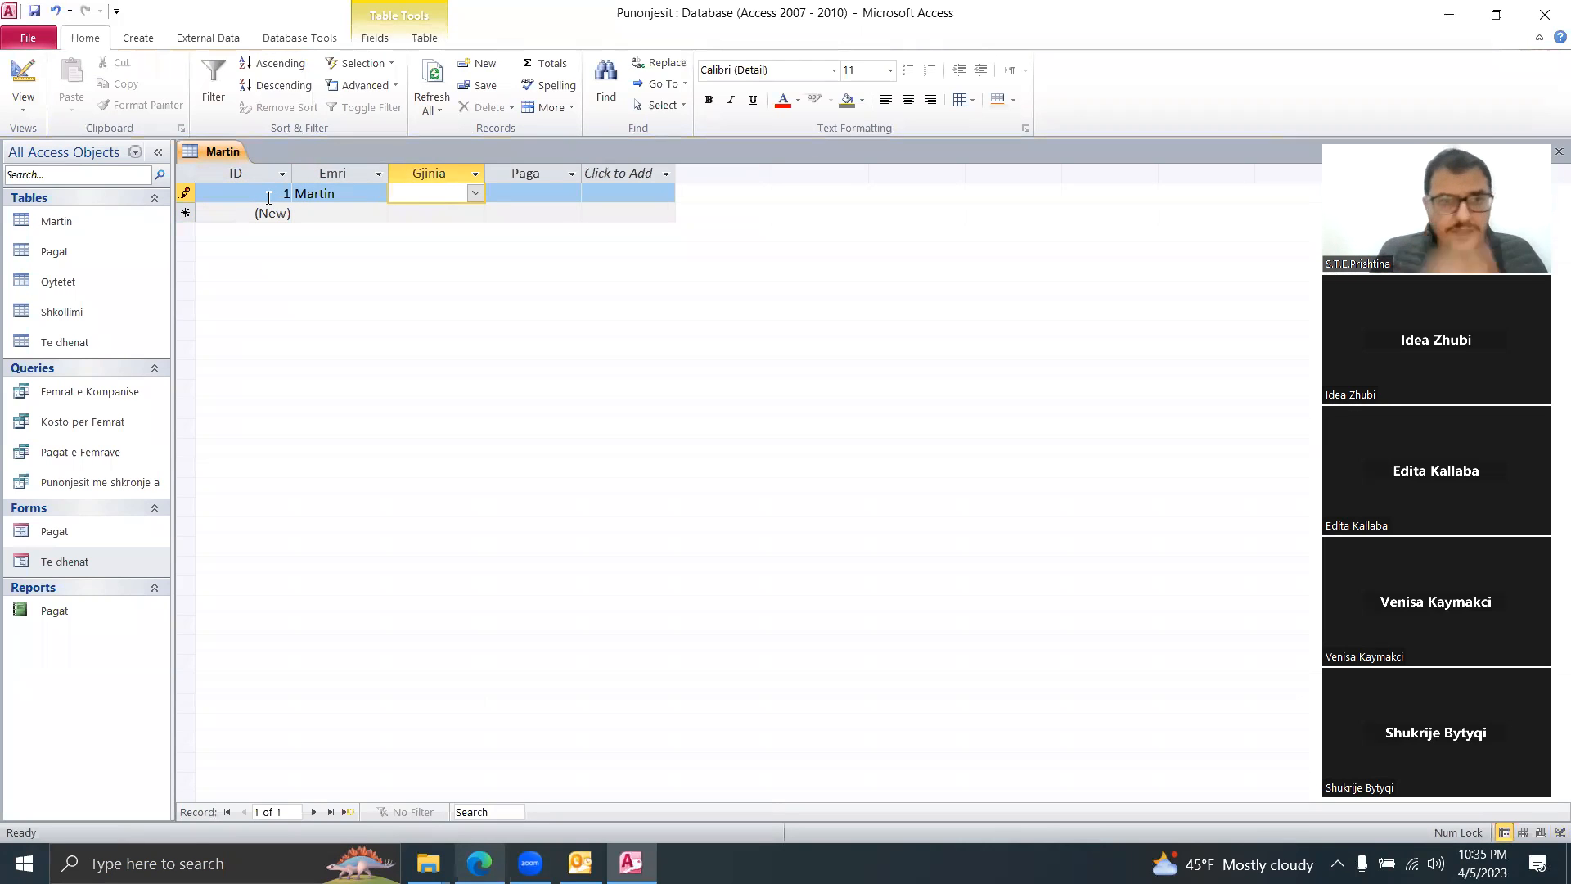
{"action": "left_click", "coordinate": [476, 194]}
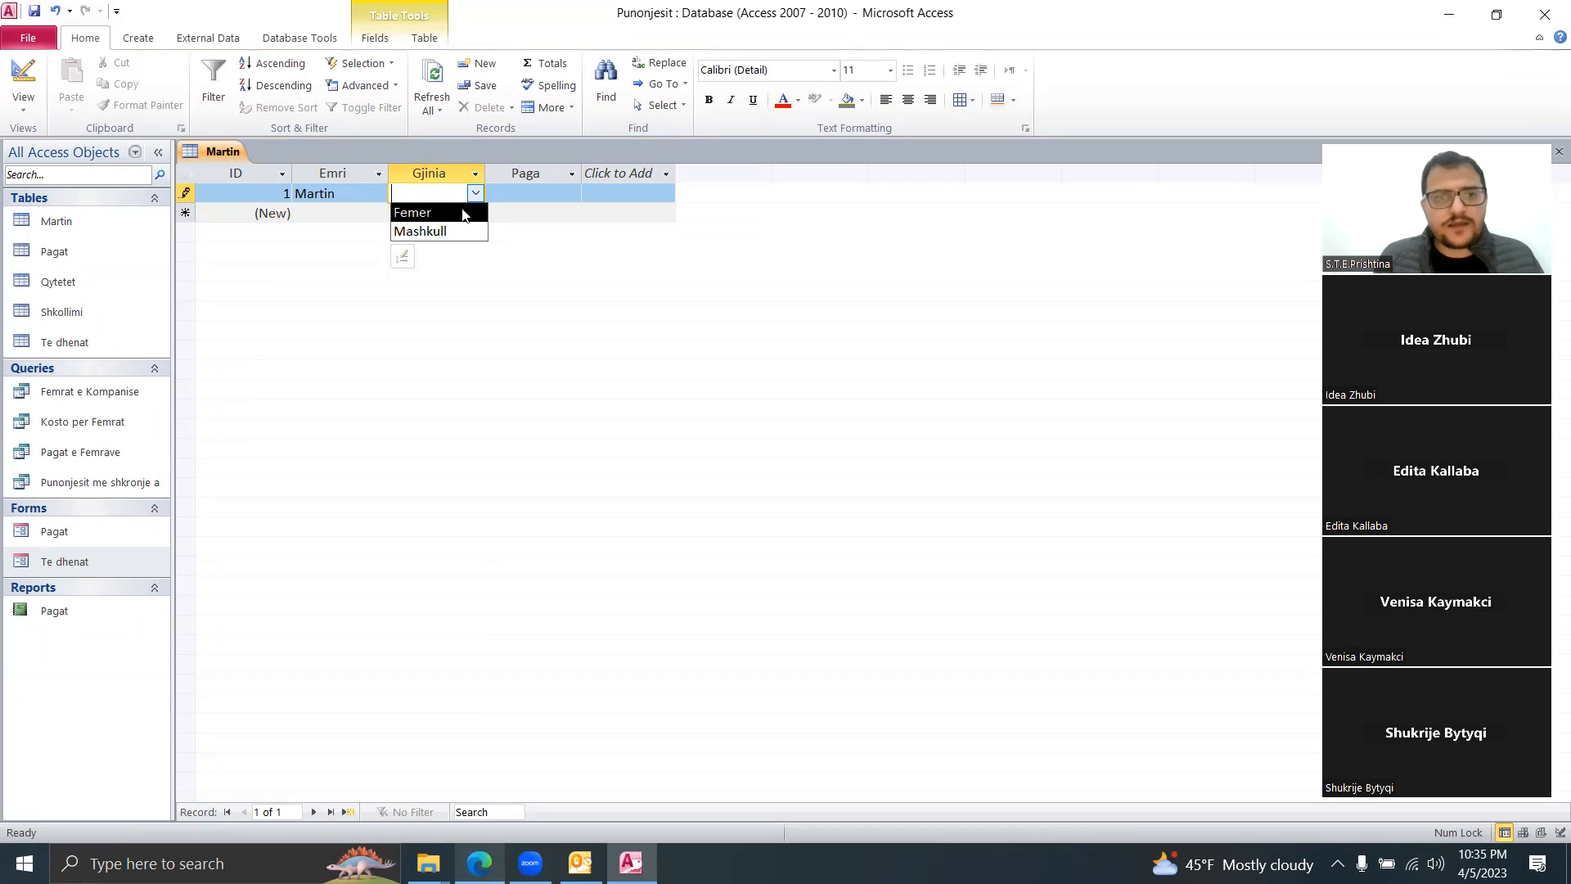
{"action": "left_click", "coordinate": [462, 231]}
{"action": "left_click", "coordinate": [543, 191]}
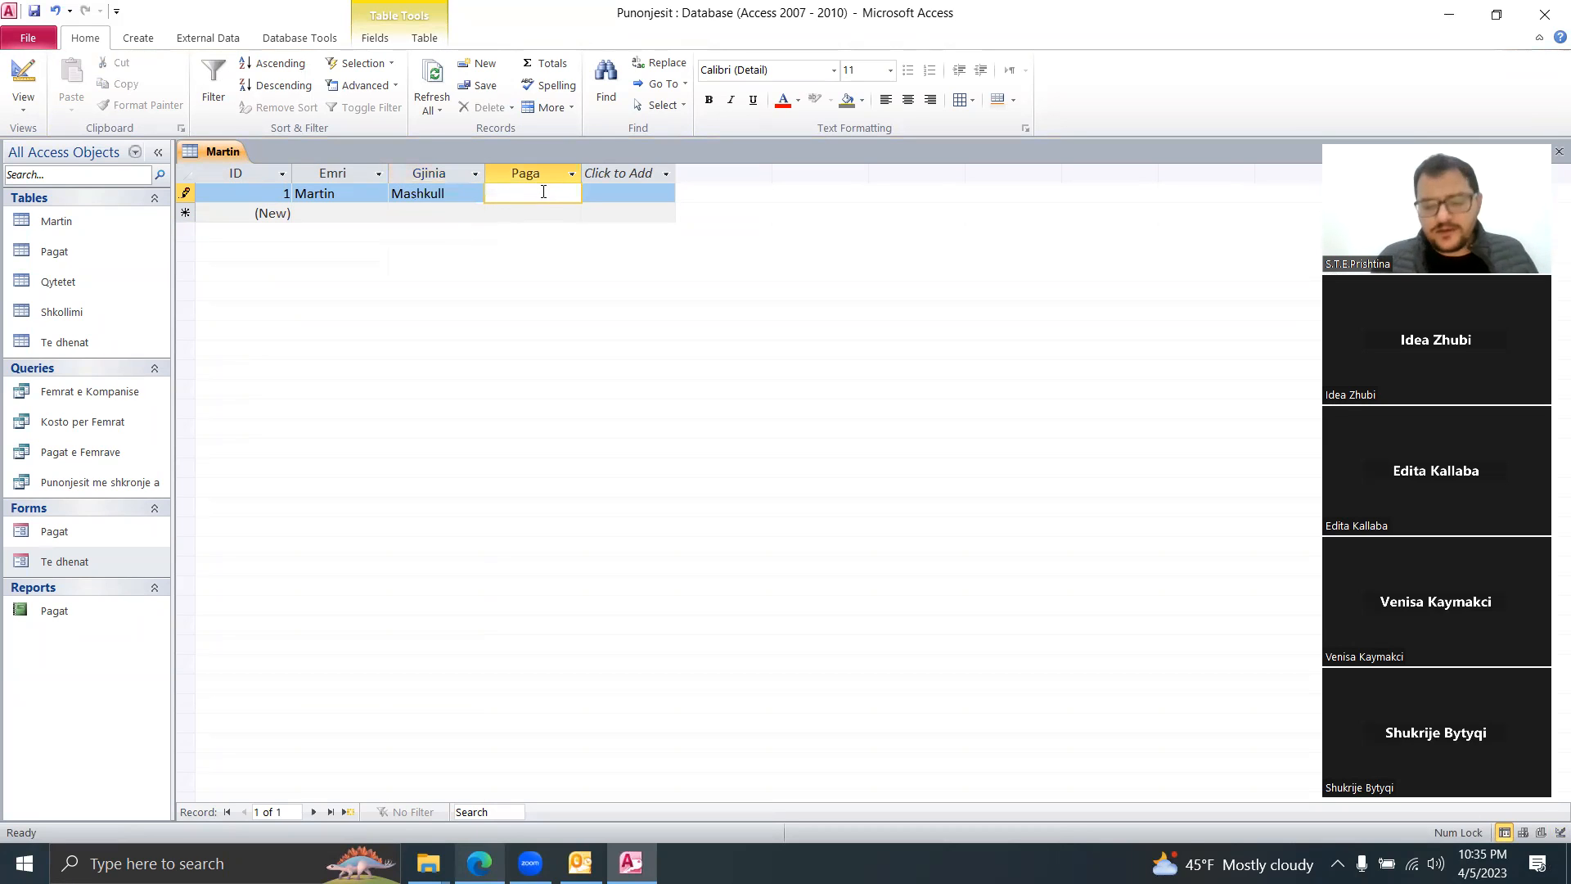
{"action": "type", "text": "230"}
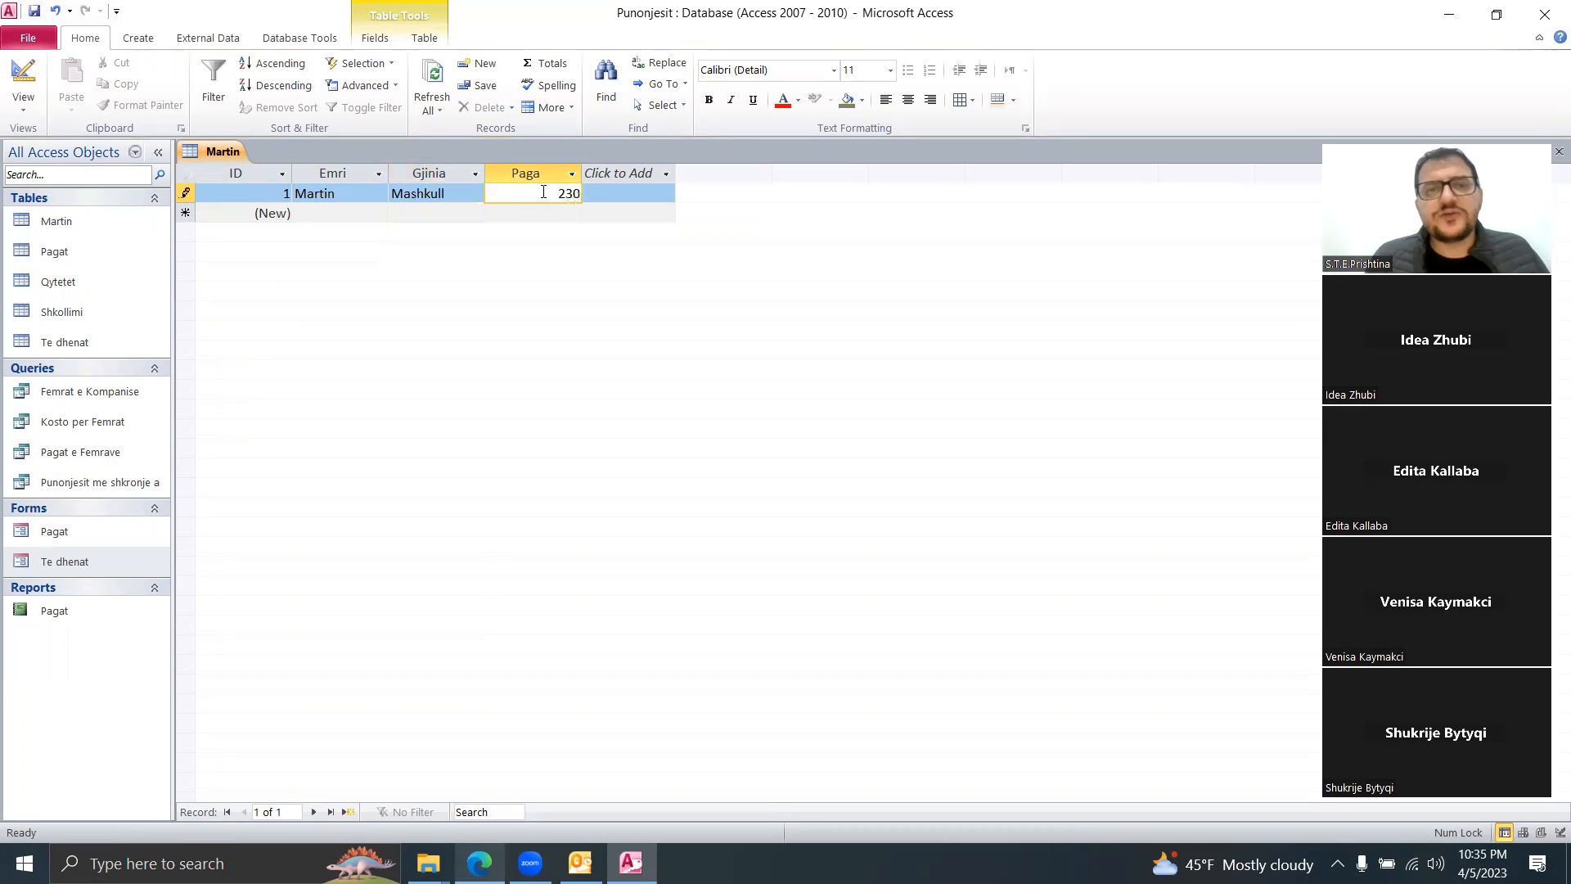
{"action": "type", "text": ".5"}
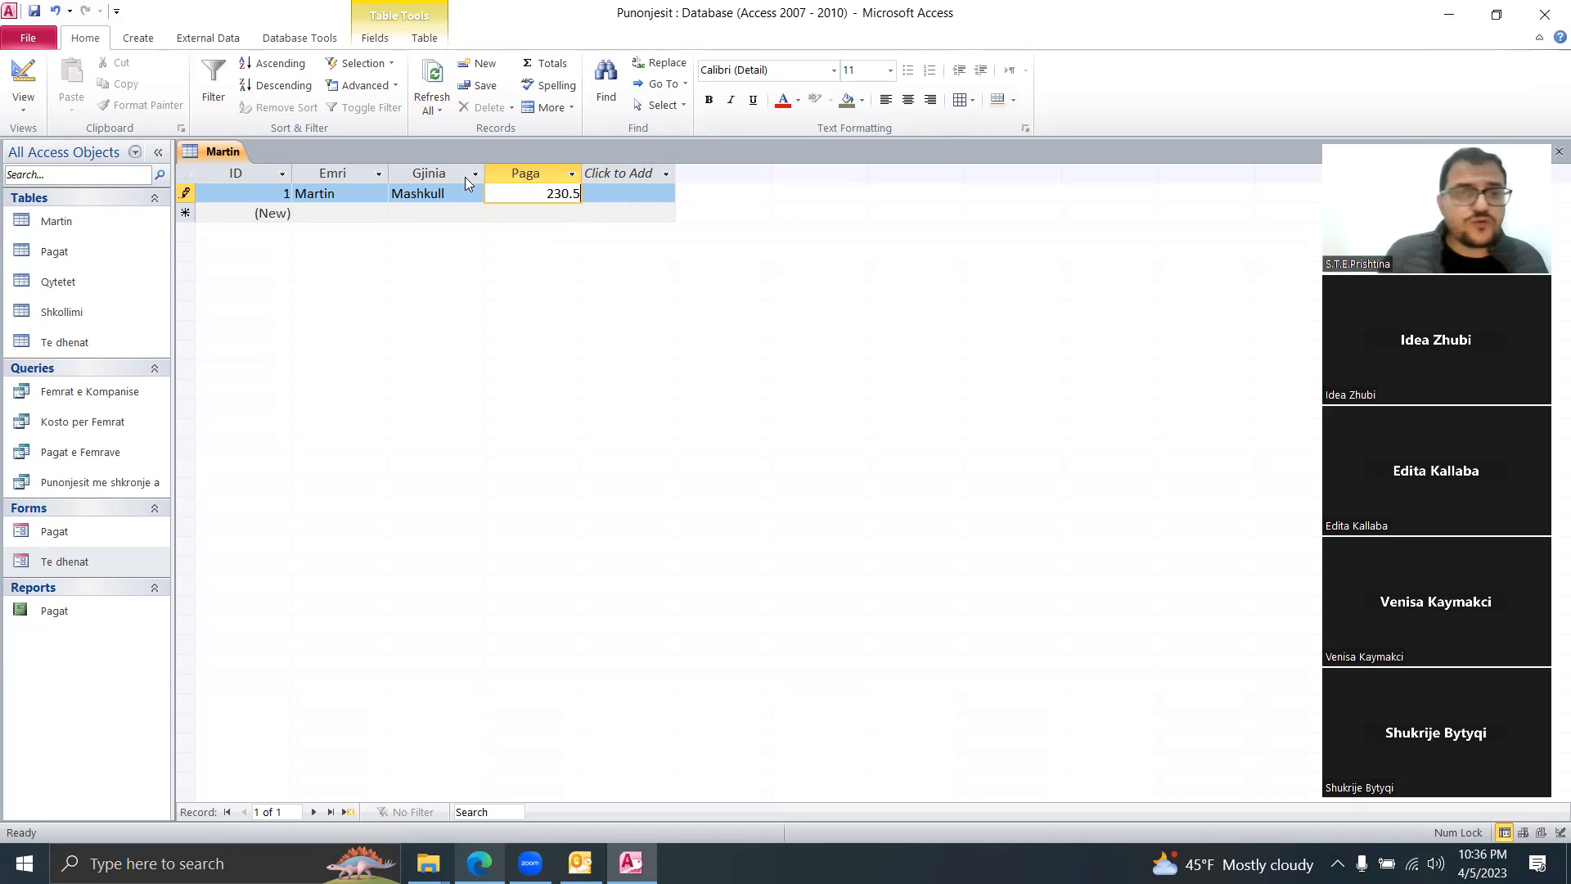
{"action": "left_click", "coordinate": [406, 194]}
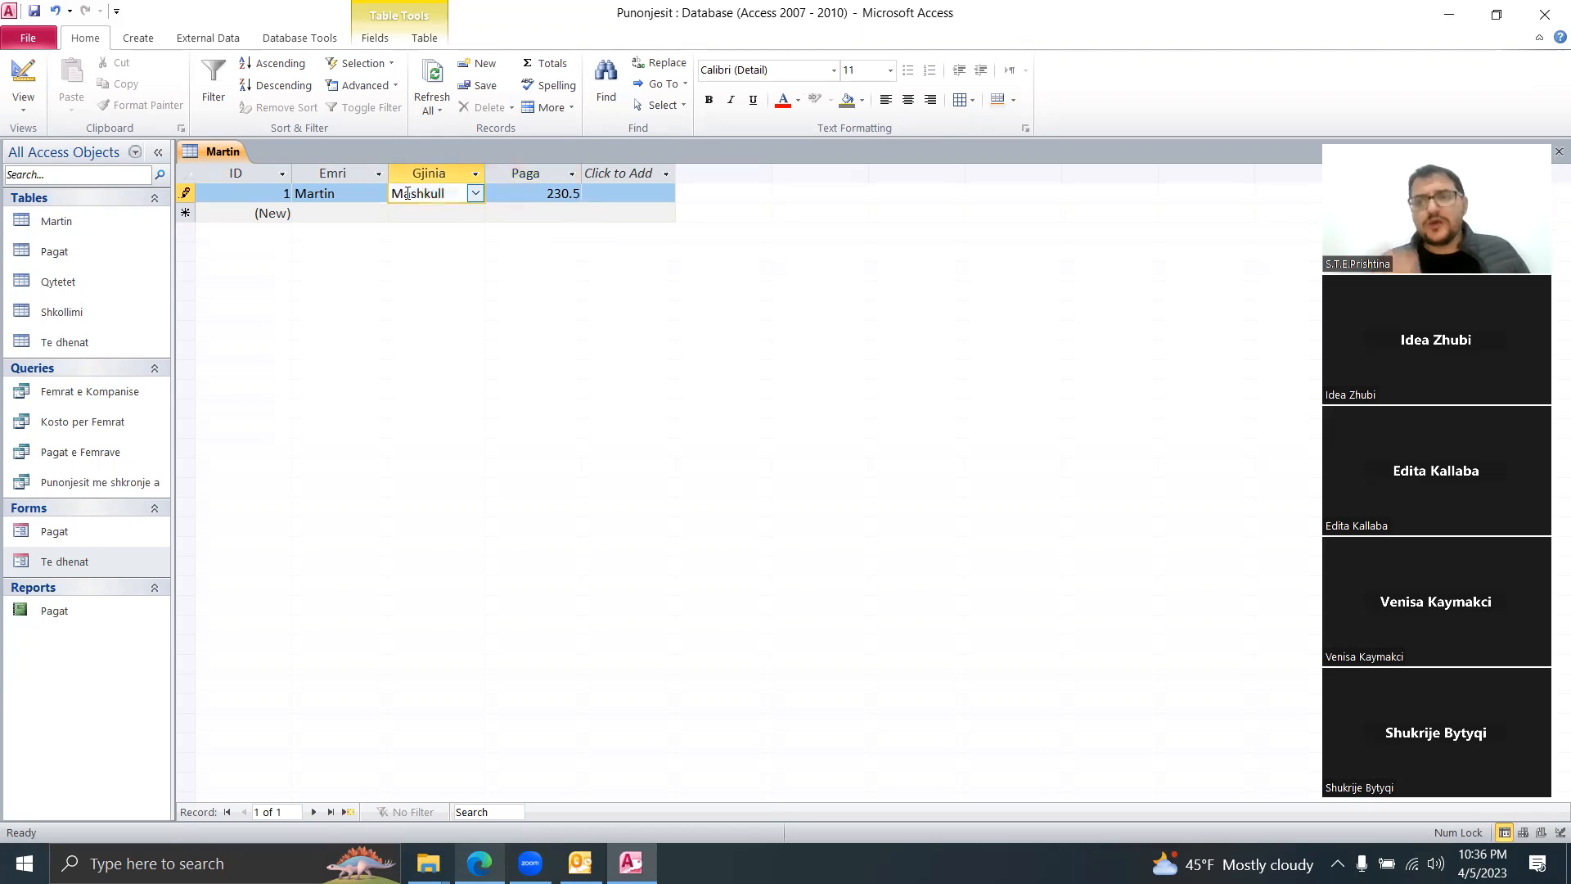
Step: Close the table and open the Te dhenat table
{"action": "right_click", "coordinate": [217, 144]}
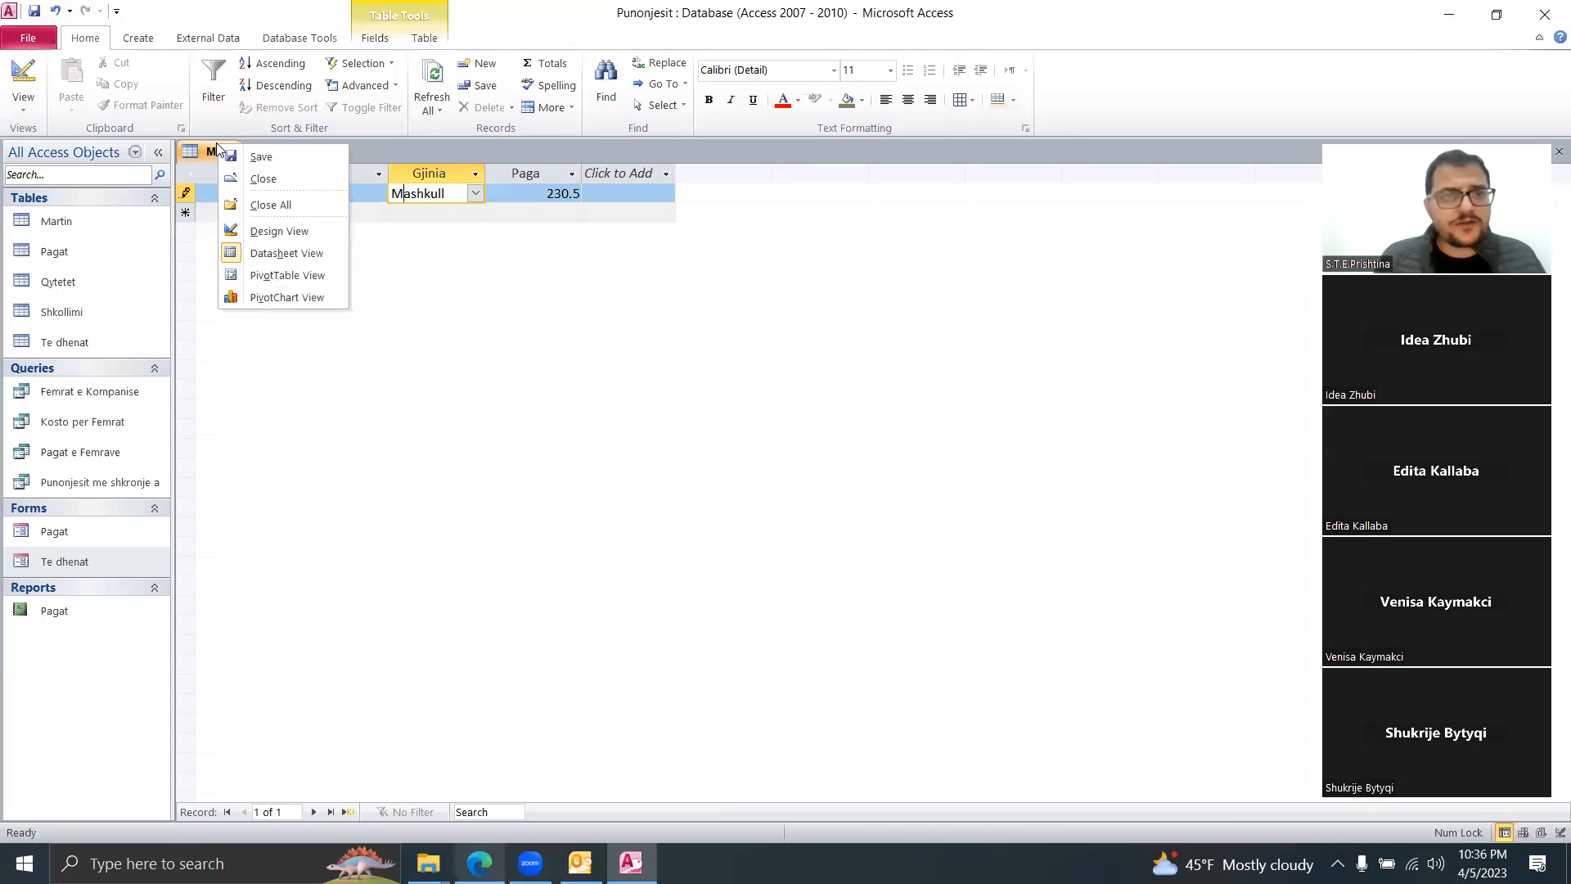
{"action": "left_click", "coordinate": [260, 178]}
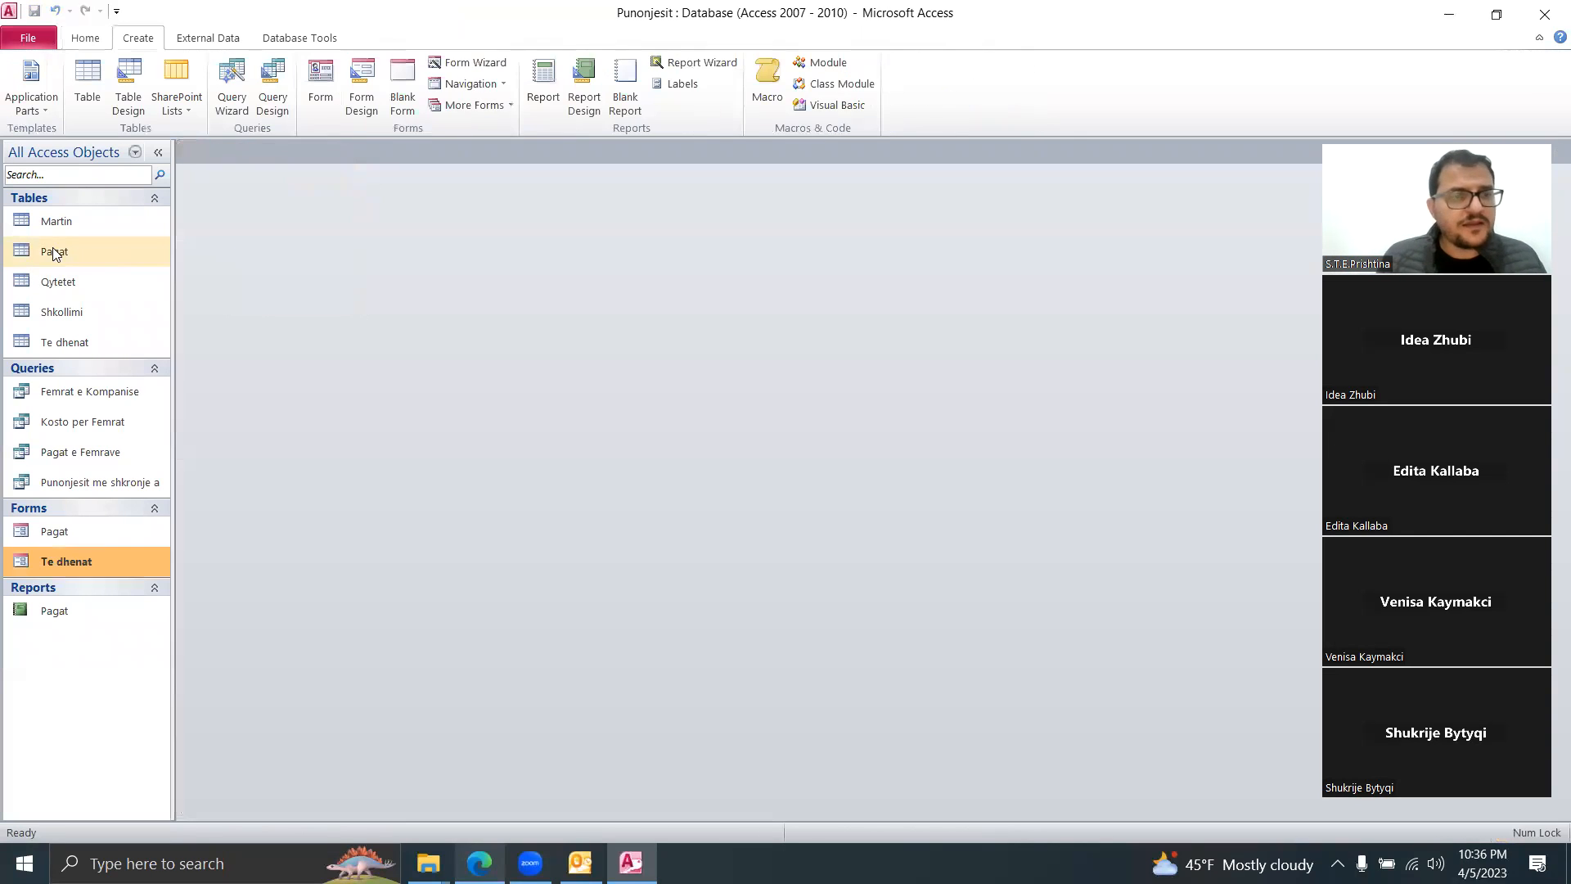
{"action": "double_click", "coordinate": [77, 342]}
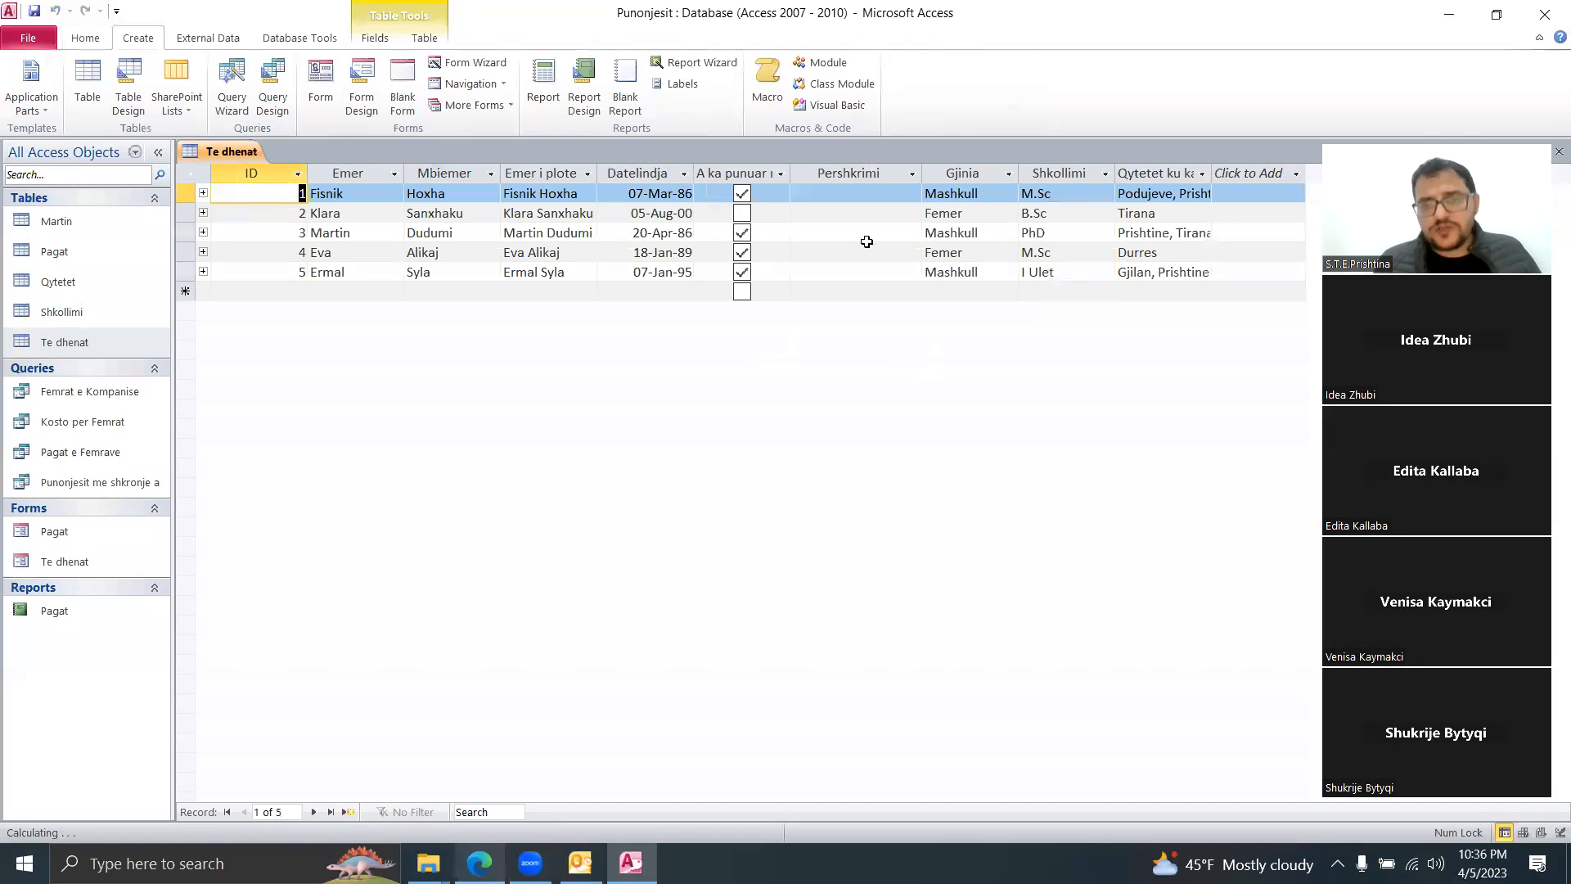
Step: View Te dhenat's fields in Design View, then close the table
{"action": "right_click", "coordinate": [233, 154]}
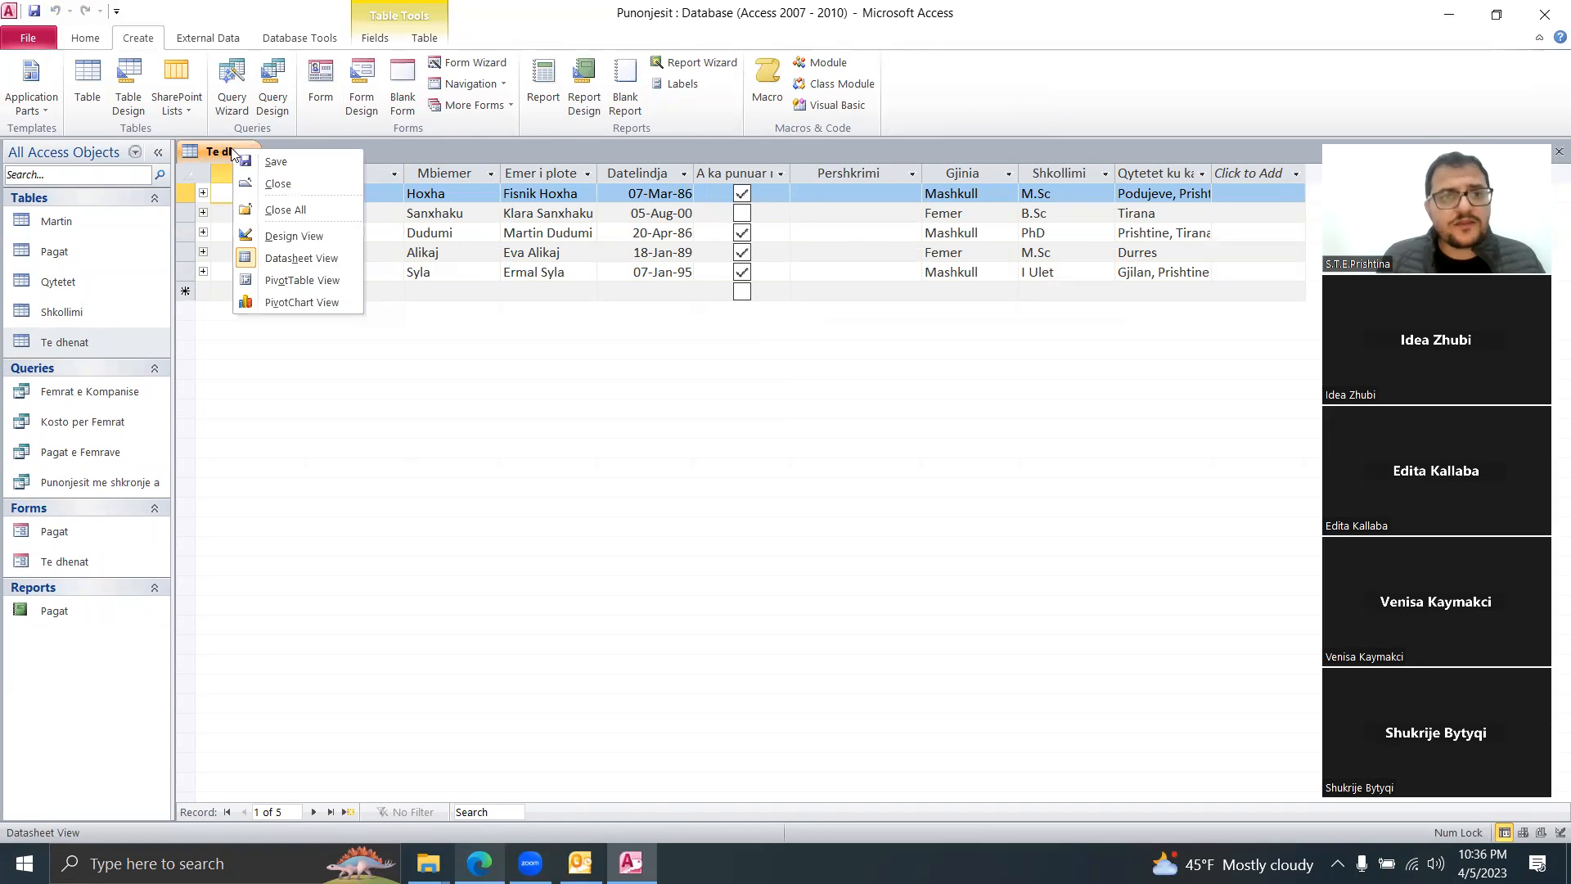
{"action": "left_click", "coordinate": [304, 238]}
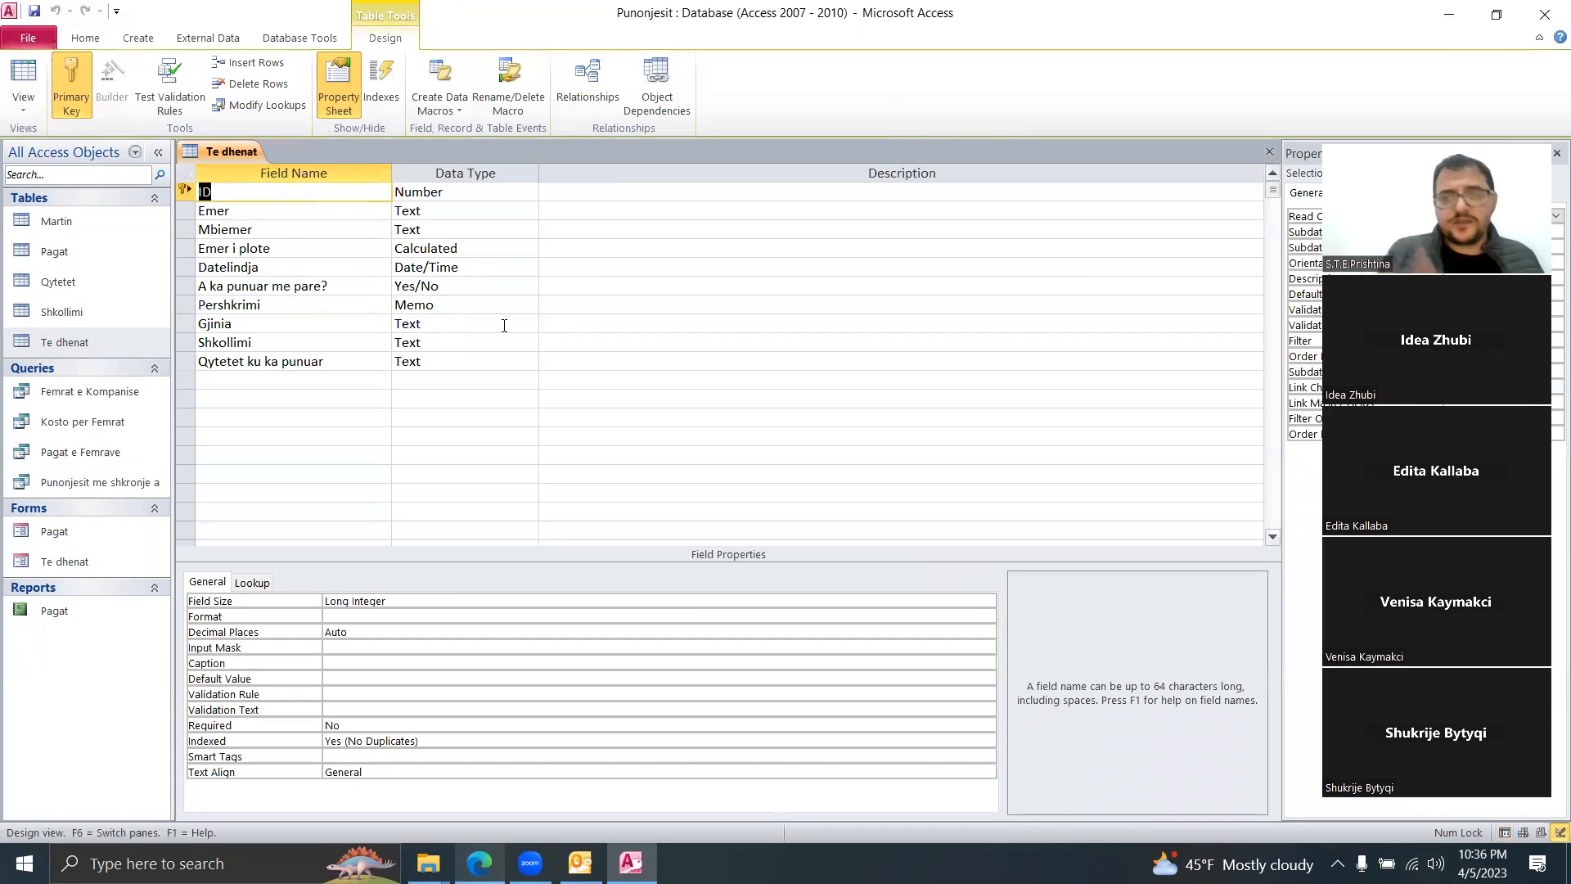
{"action": "right_click", "coordinate": [238, 146]}
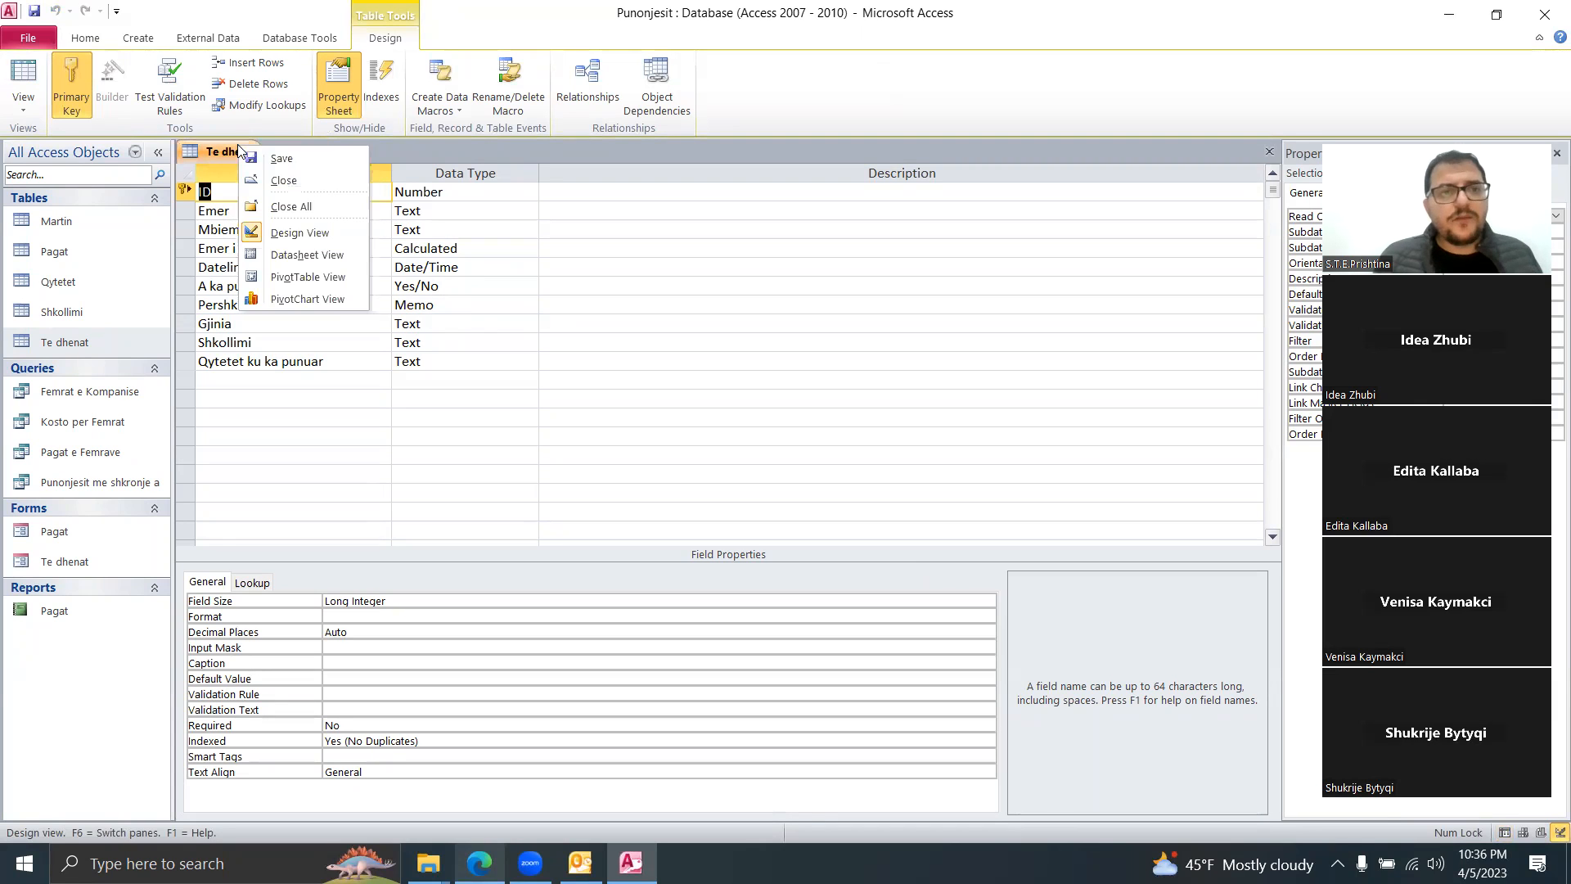
{"action": "left_click", "coordinate": [292, 184]}
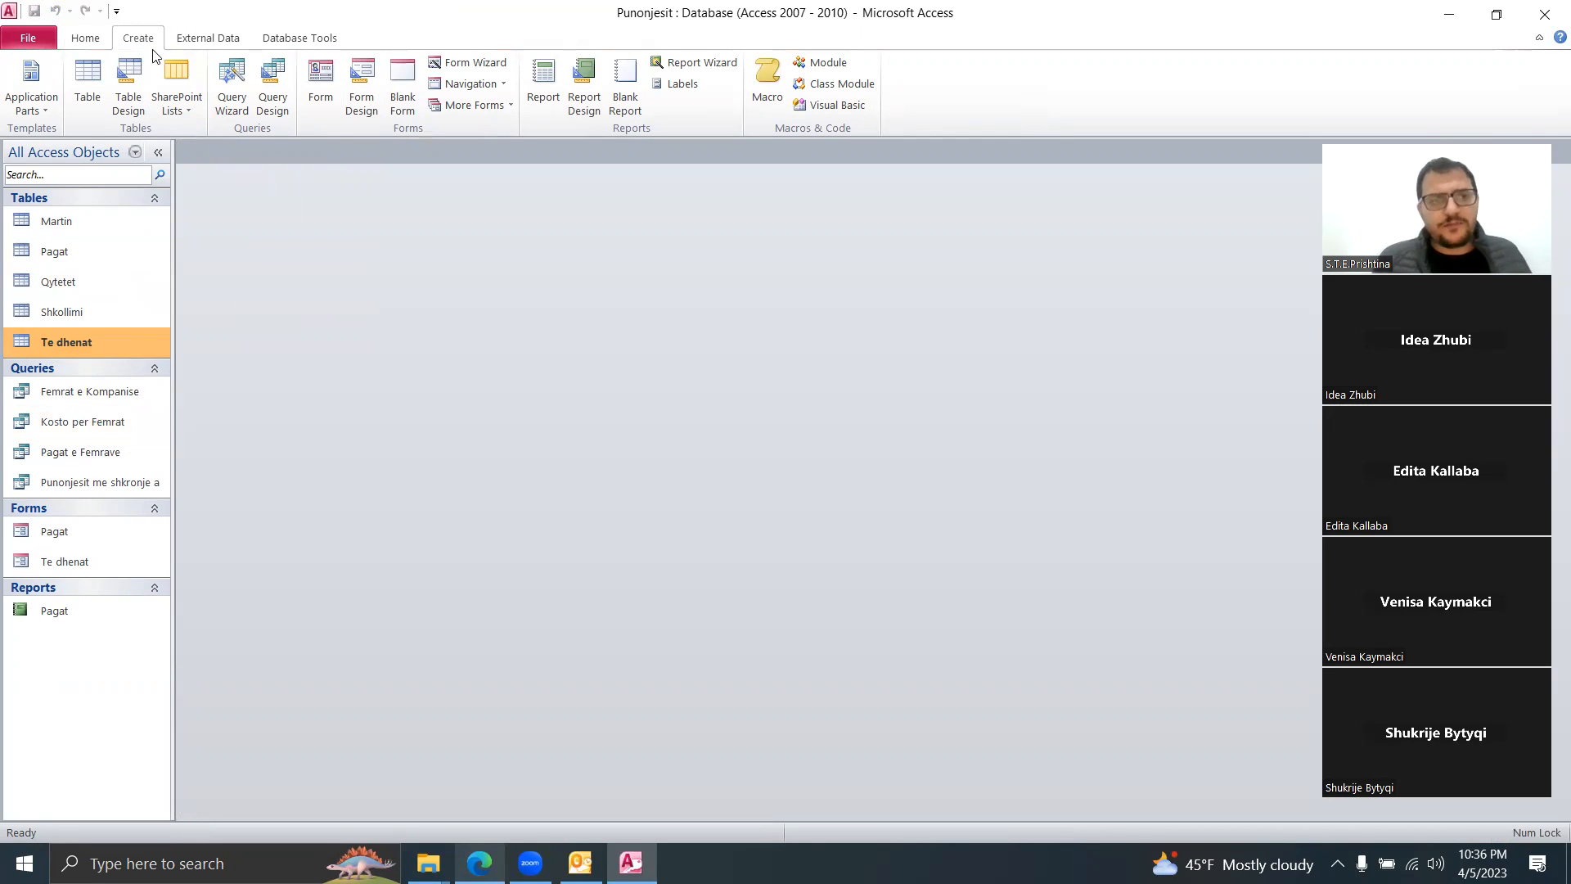
Step: Start a new query design based on the Te dhenat table
{"action": "left_click", "coordinate": [280, 106]}
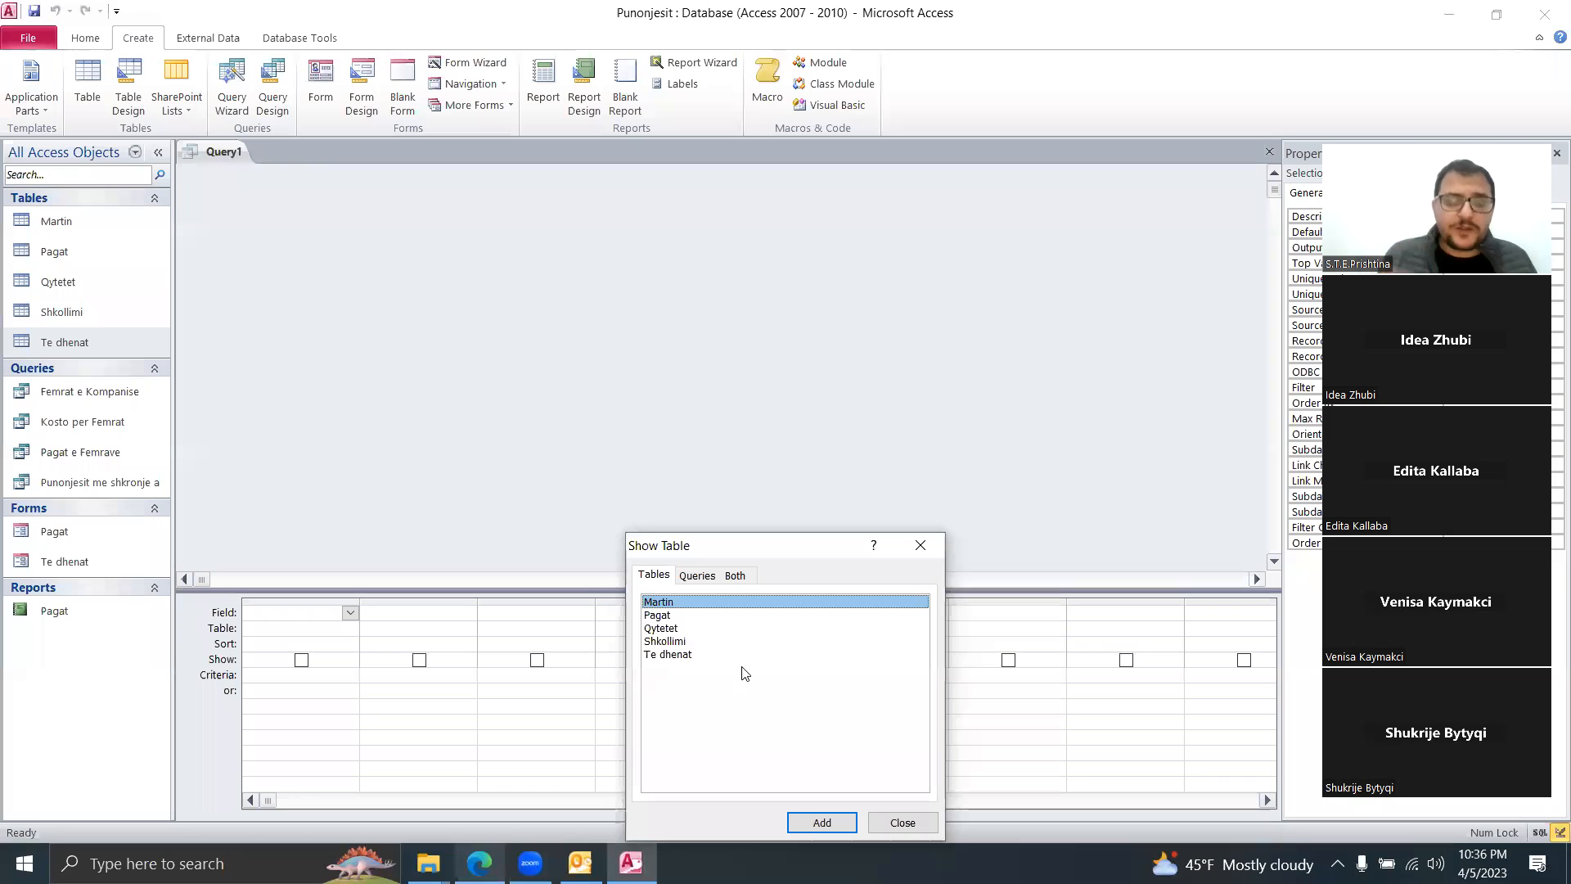
{"action": "left_click", "coordinate": [672, 655]}
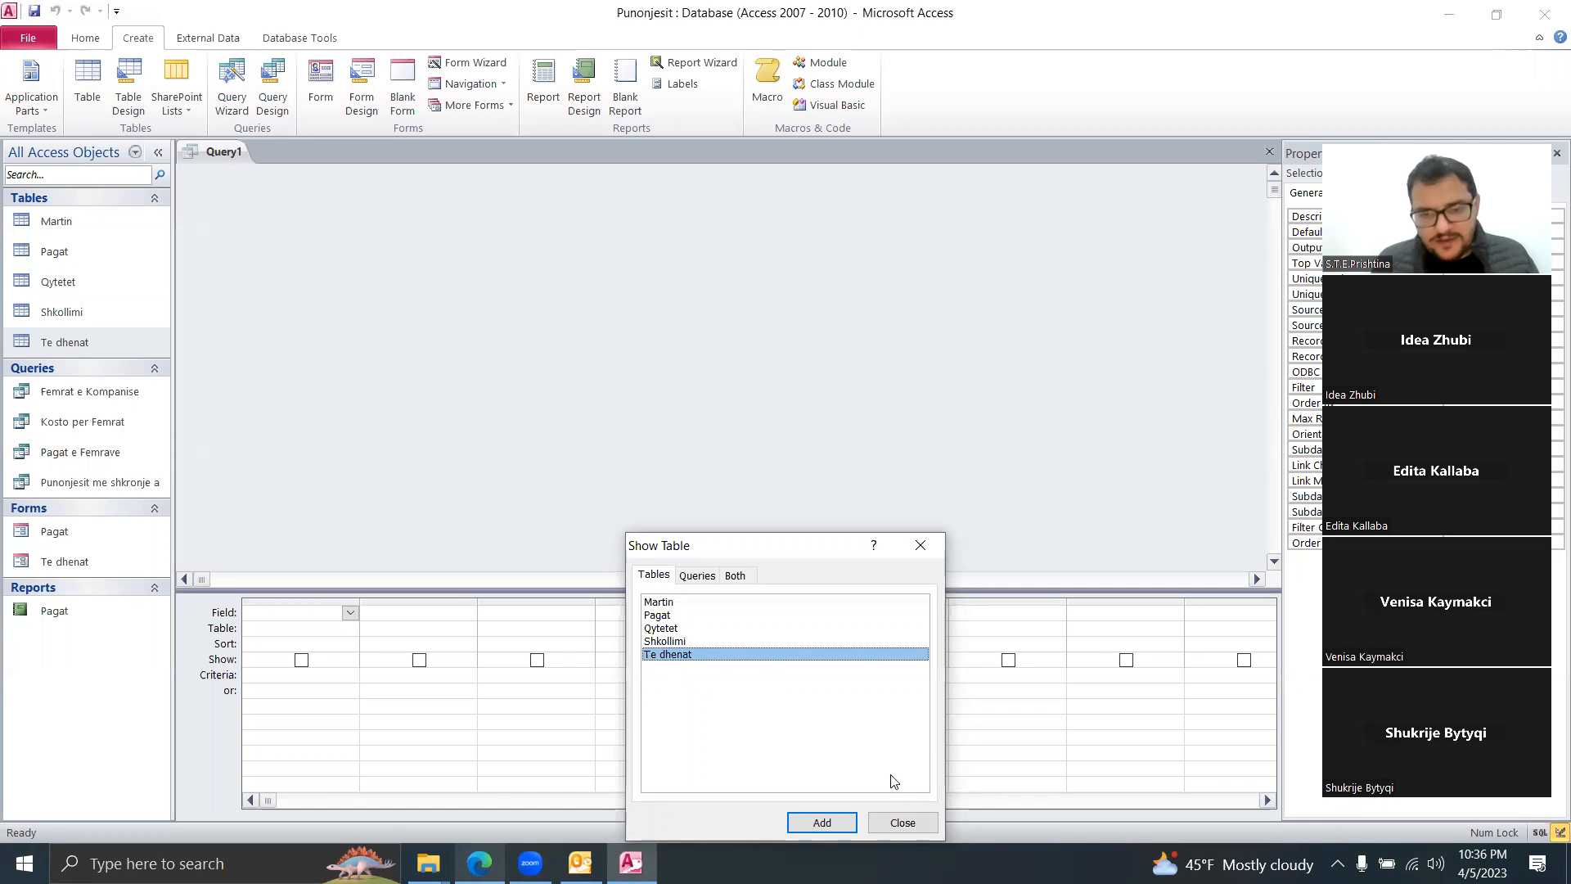
{"action": "left_click", "coordinate": [822, 822]}
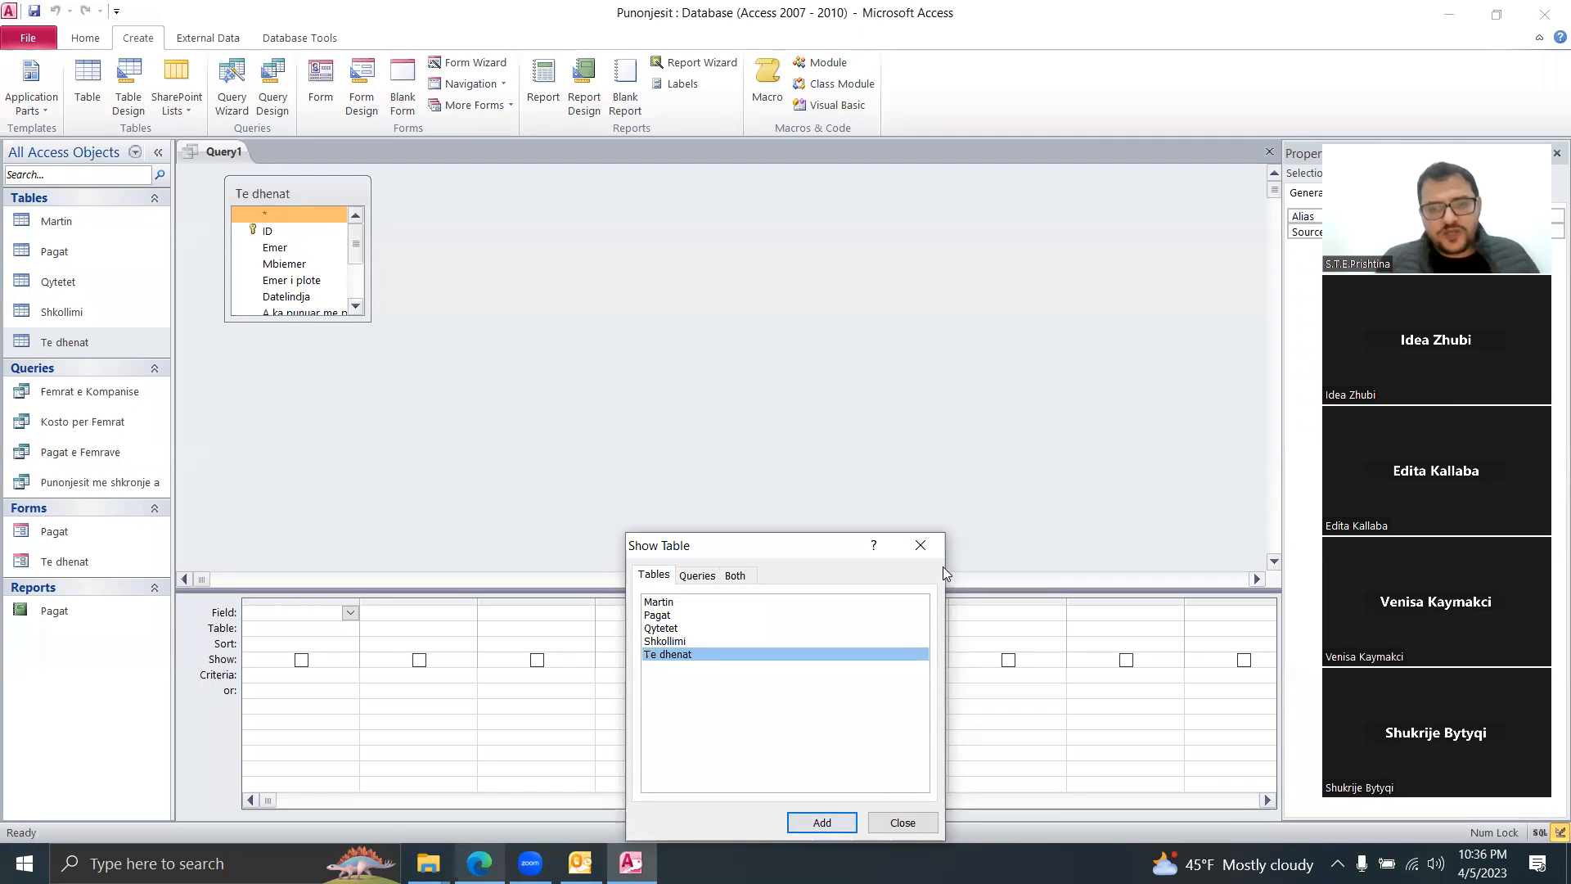
{"action": "left_click", "coordinate": [924, 543]}
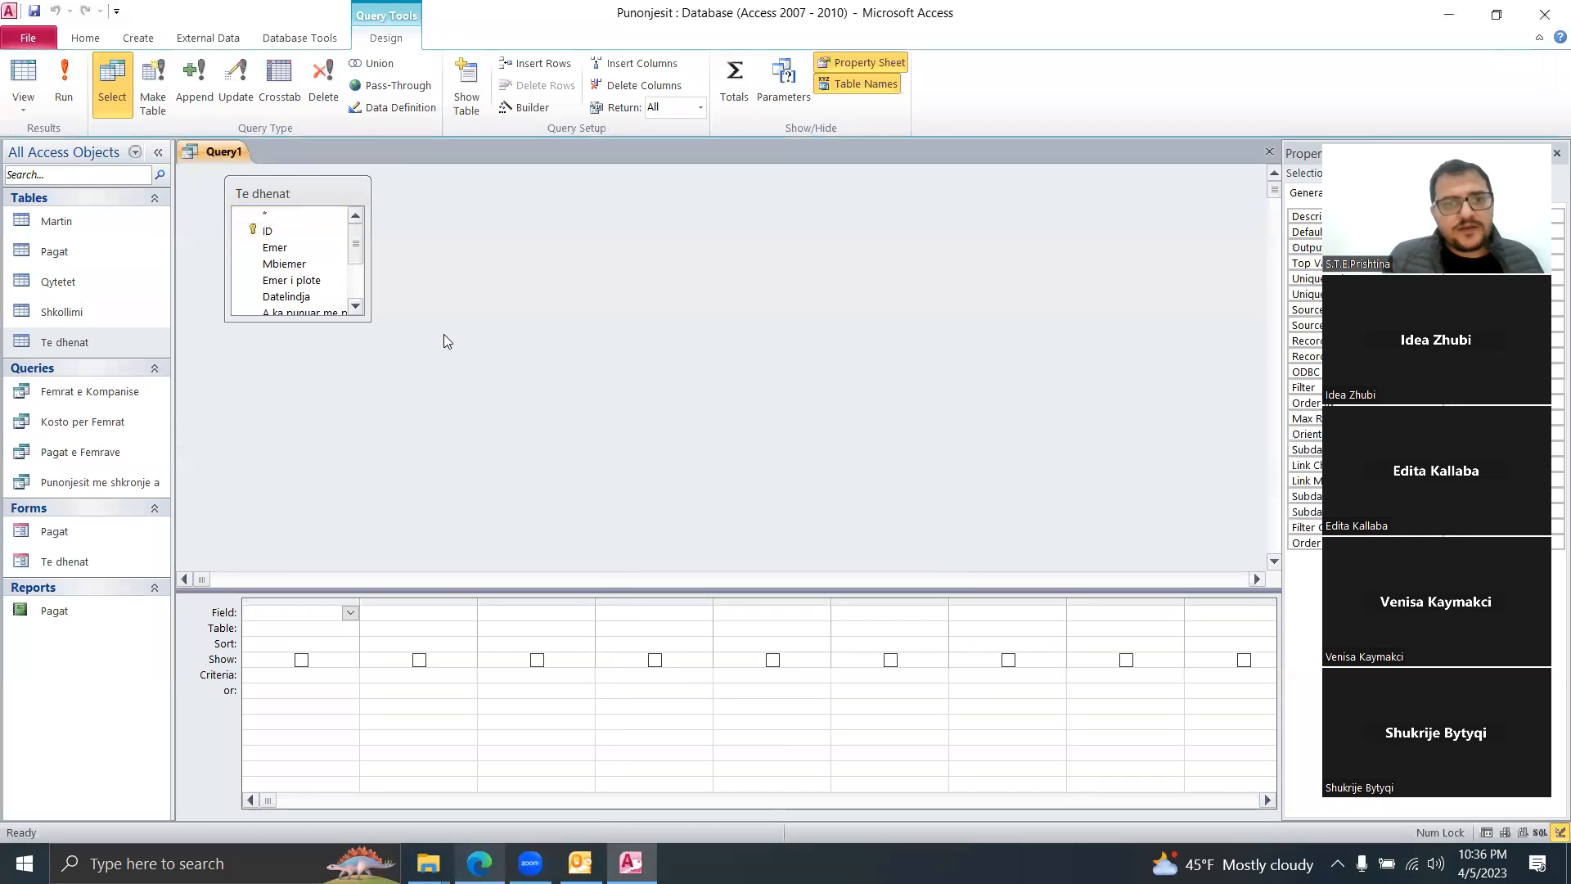
Step: Add the Emer i plote and Shkollimi fields and run the query
{"action": "left_click", "coordinate": [314, 315]}
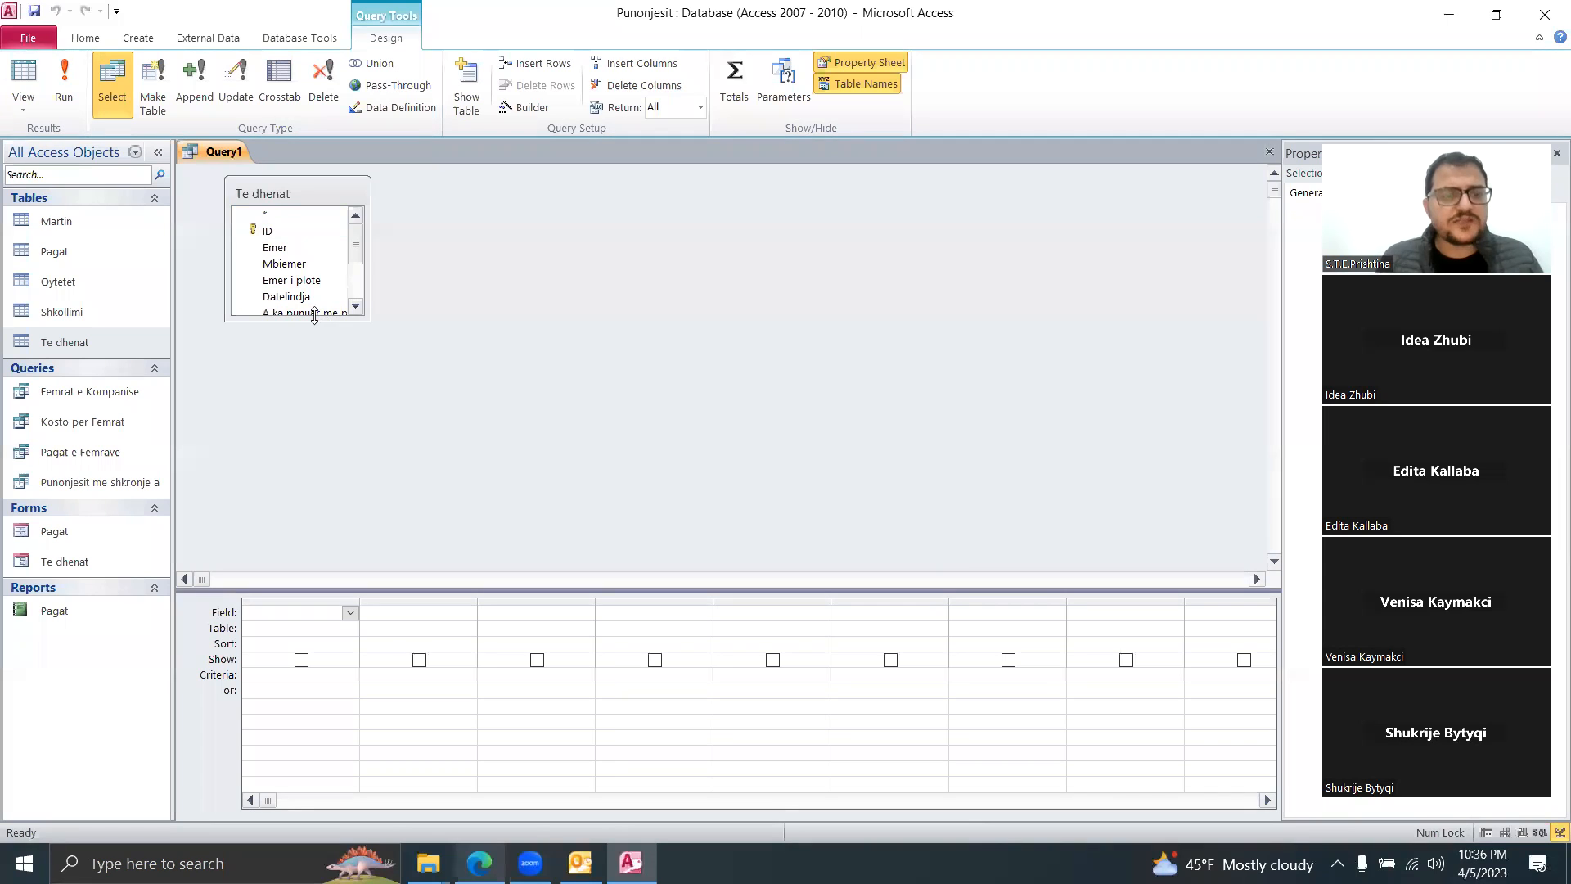
{"action": "left_click_drag", "start_coordinate": [314, 315], "coordinate": [309, 434]}
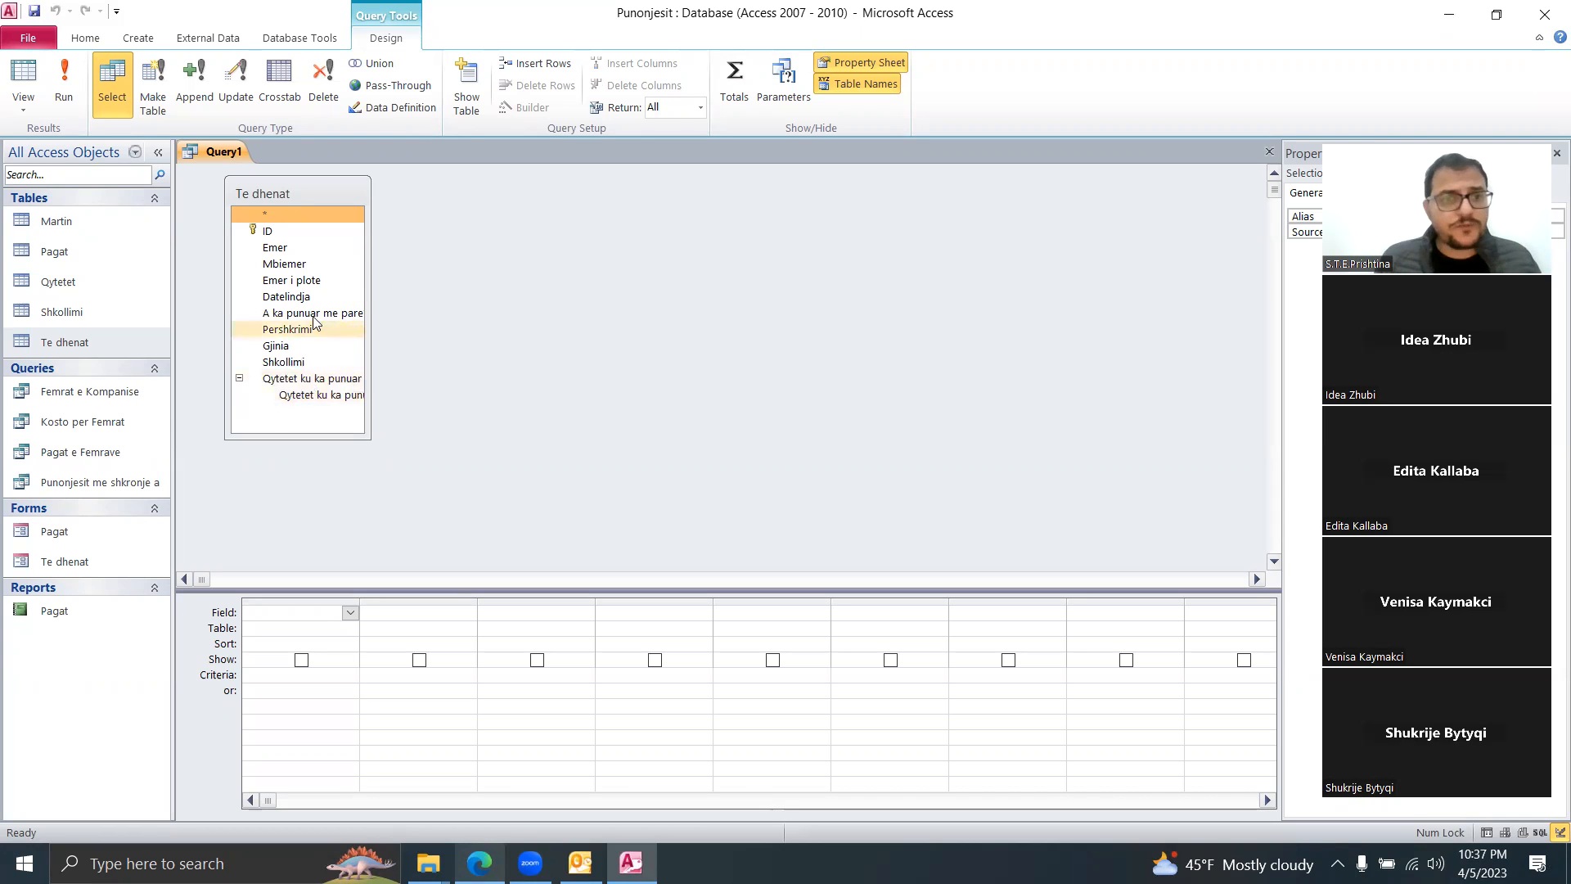
{"action": "double_click", "coordinate": [319, 283]}
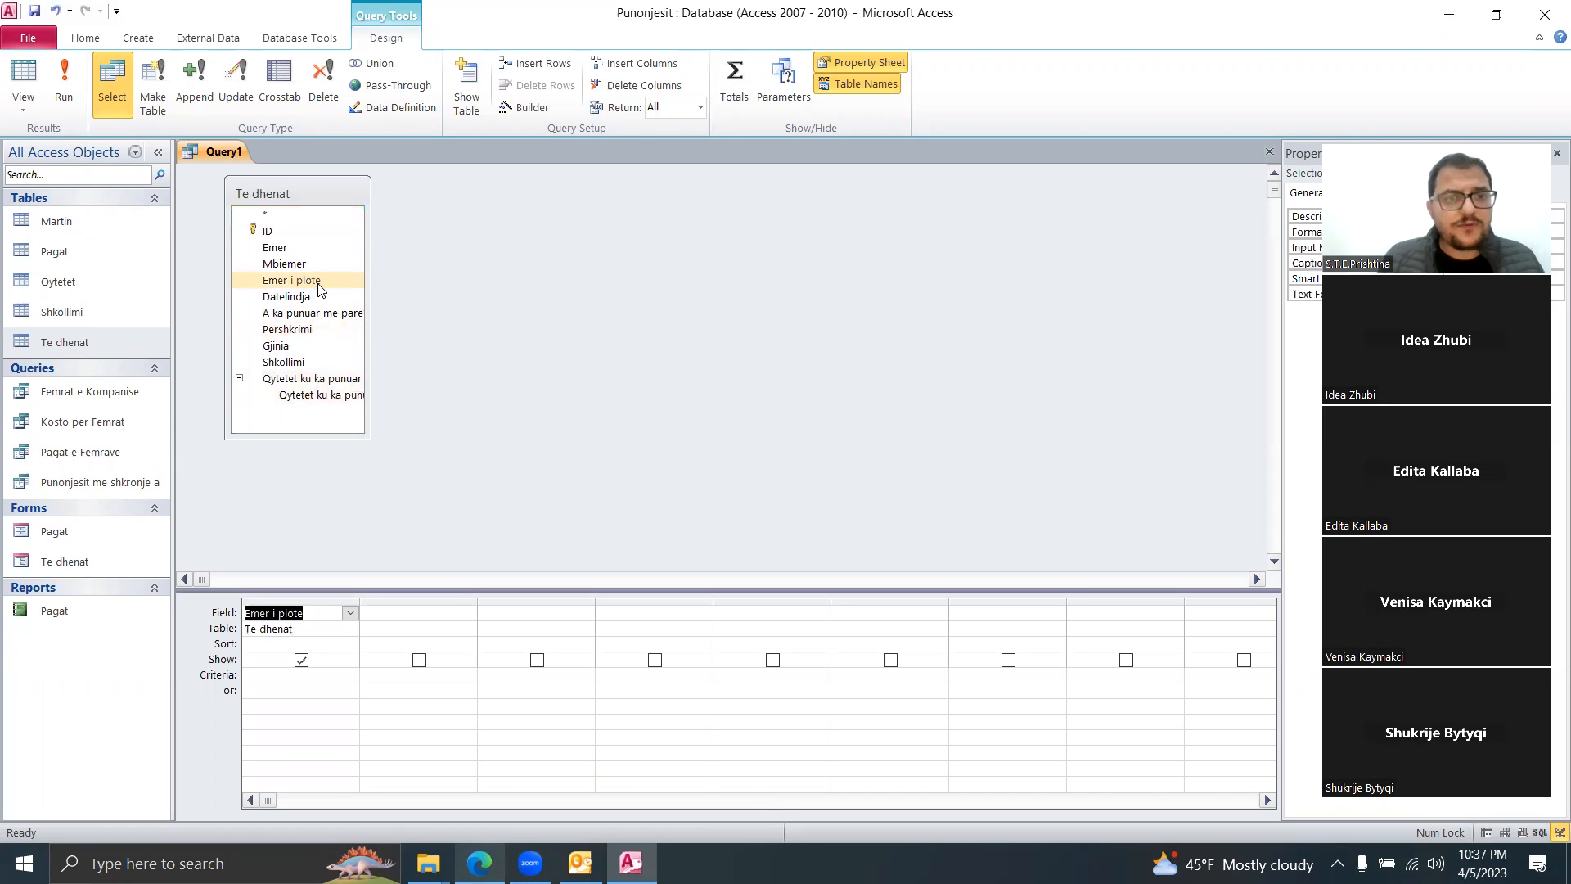
{"action": "double_click", "coordinate": [296, 362]}
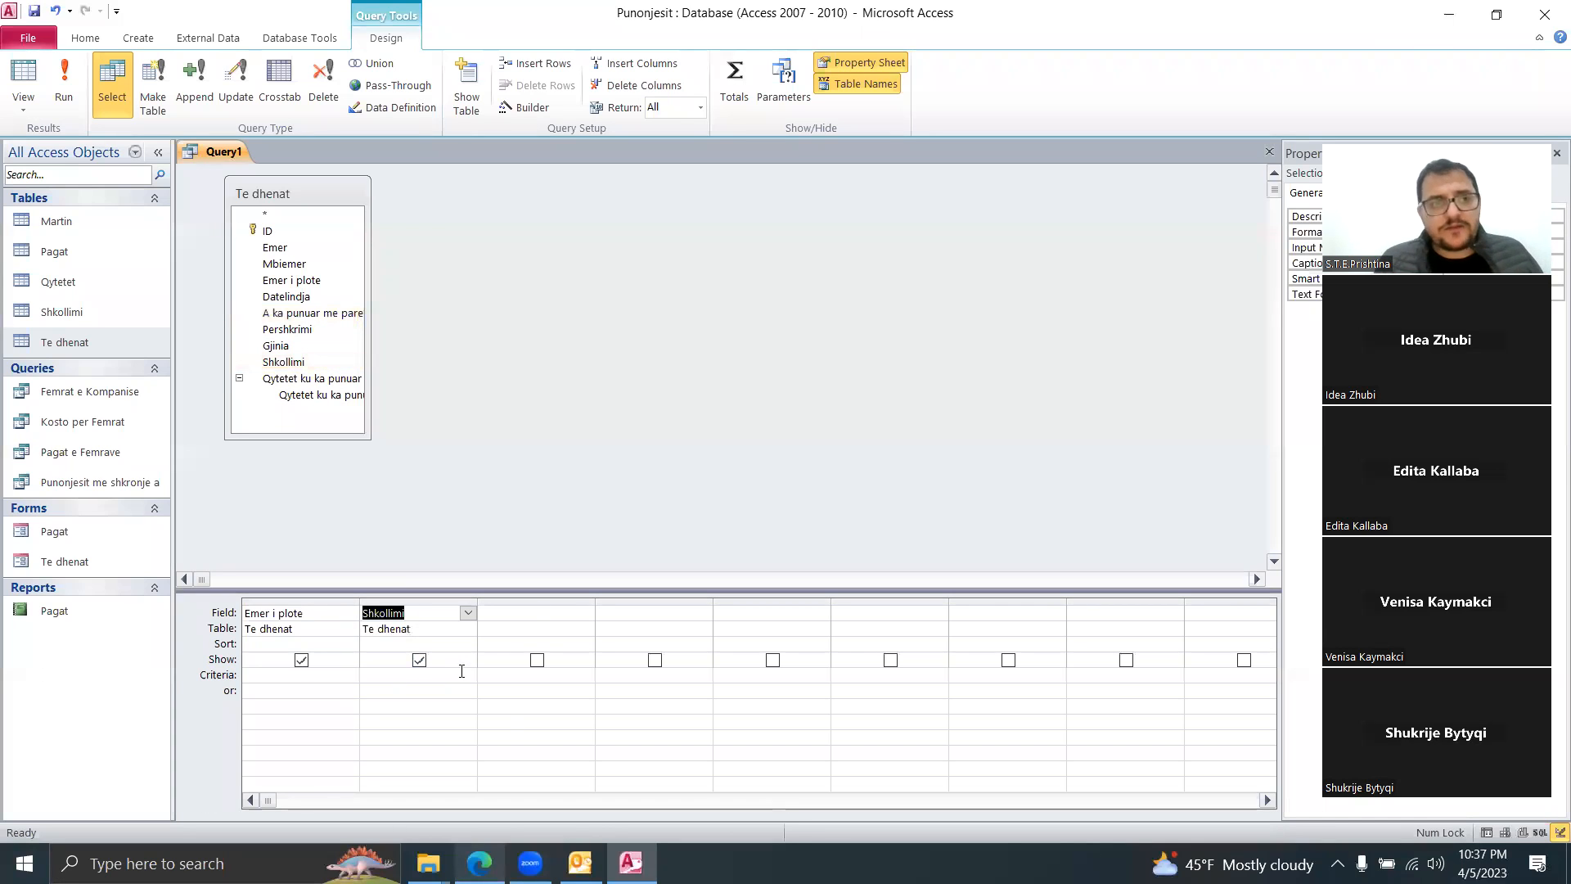
{"action": "left_click", "coordinate": [62, 87]}
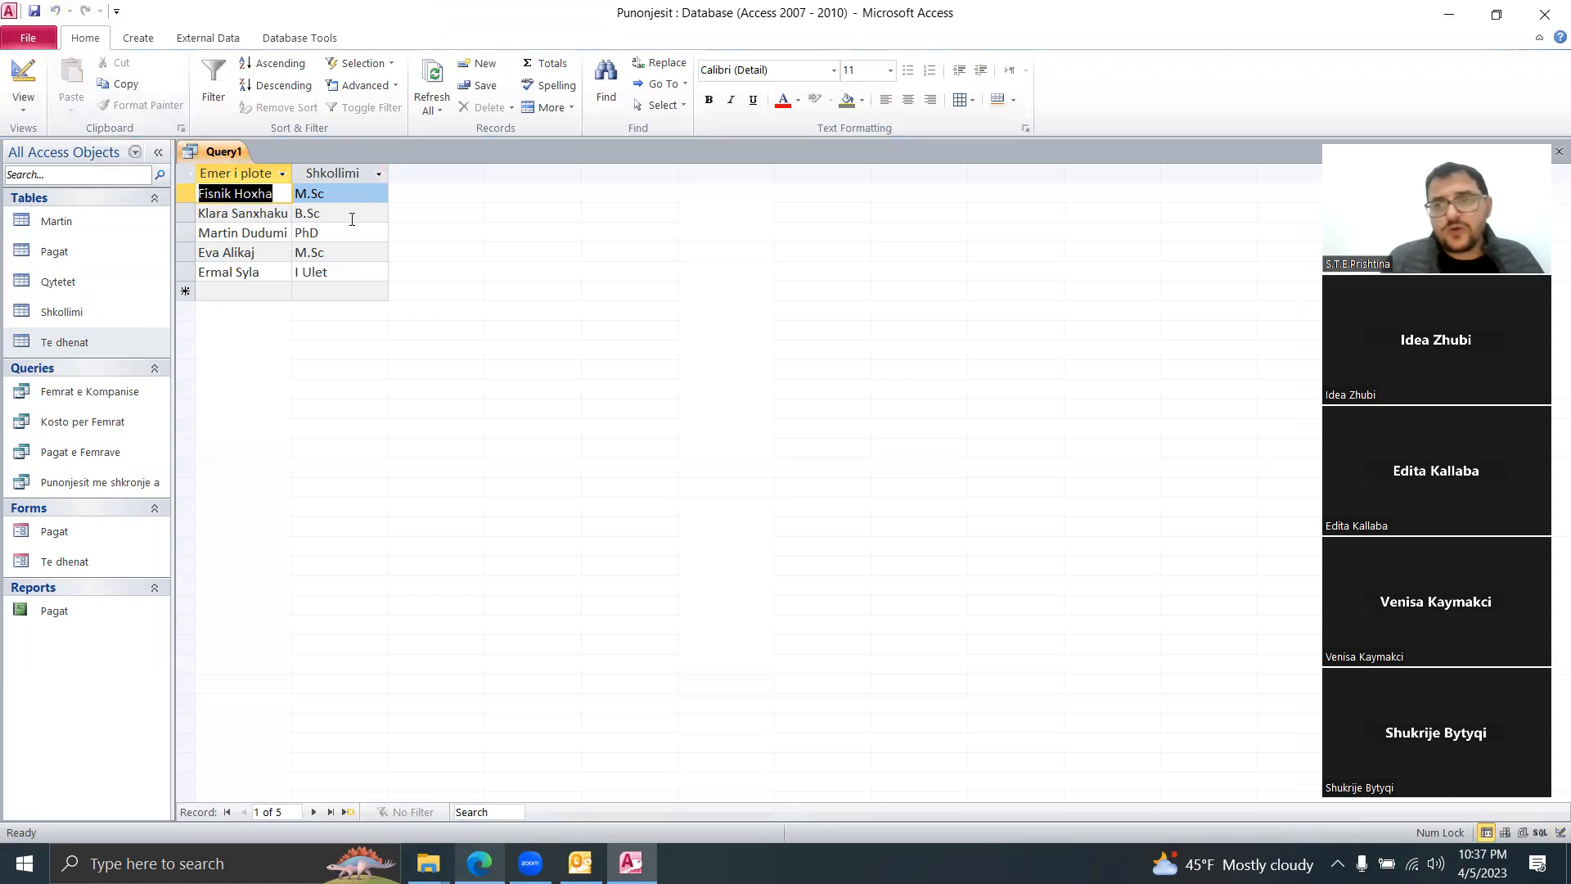
Step: Enter B.Sc as the Shkollimi criterion in Design View and try running the query
{"action": "right_click", "coordinate": [228, 150]}
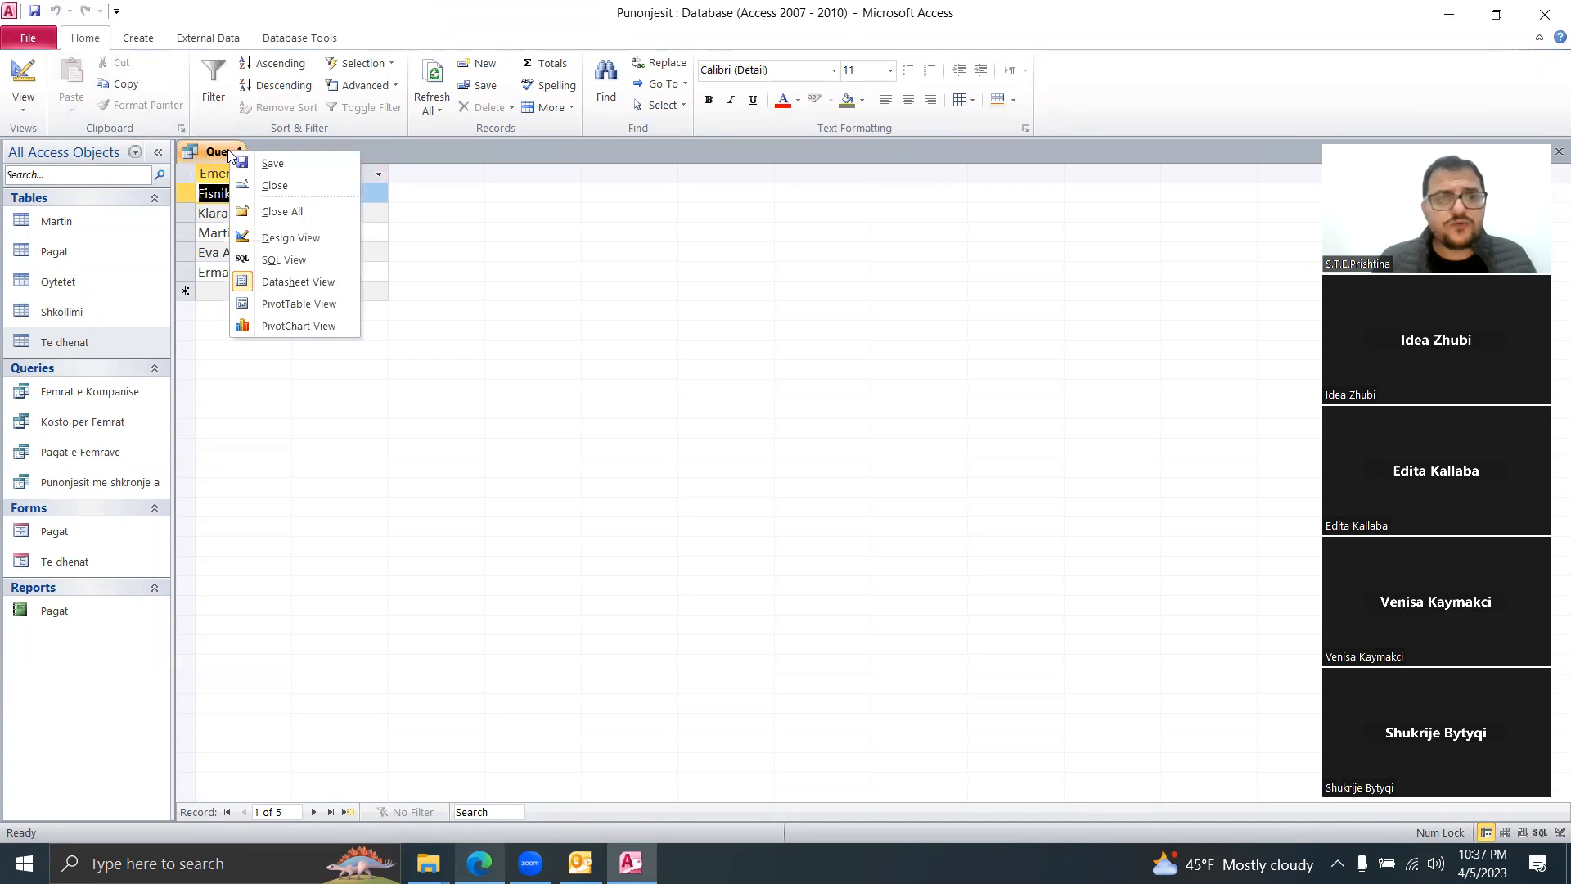
{"action": "left_click", "coordinate": [285, 238]}
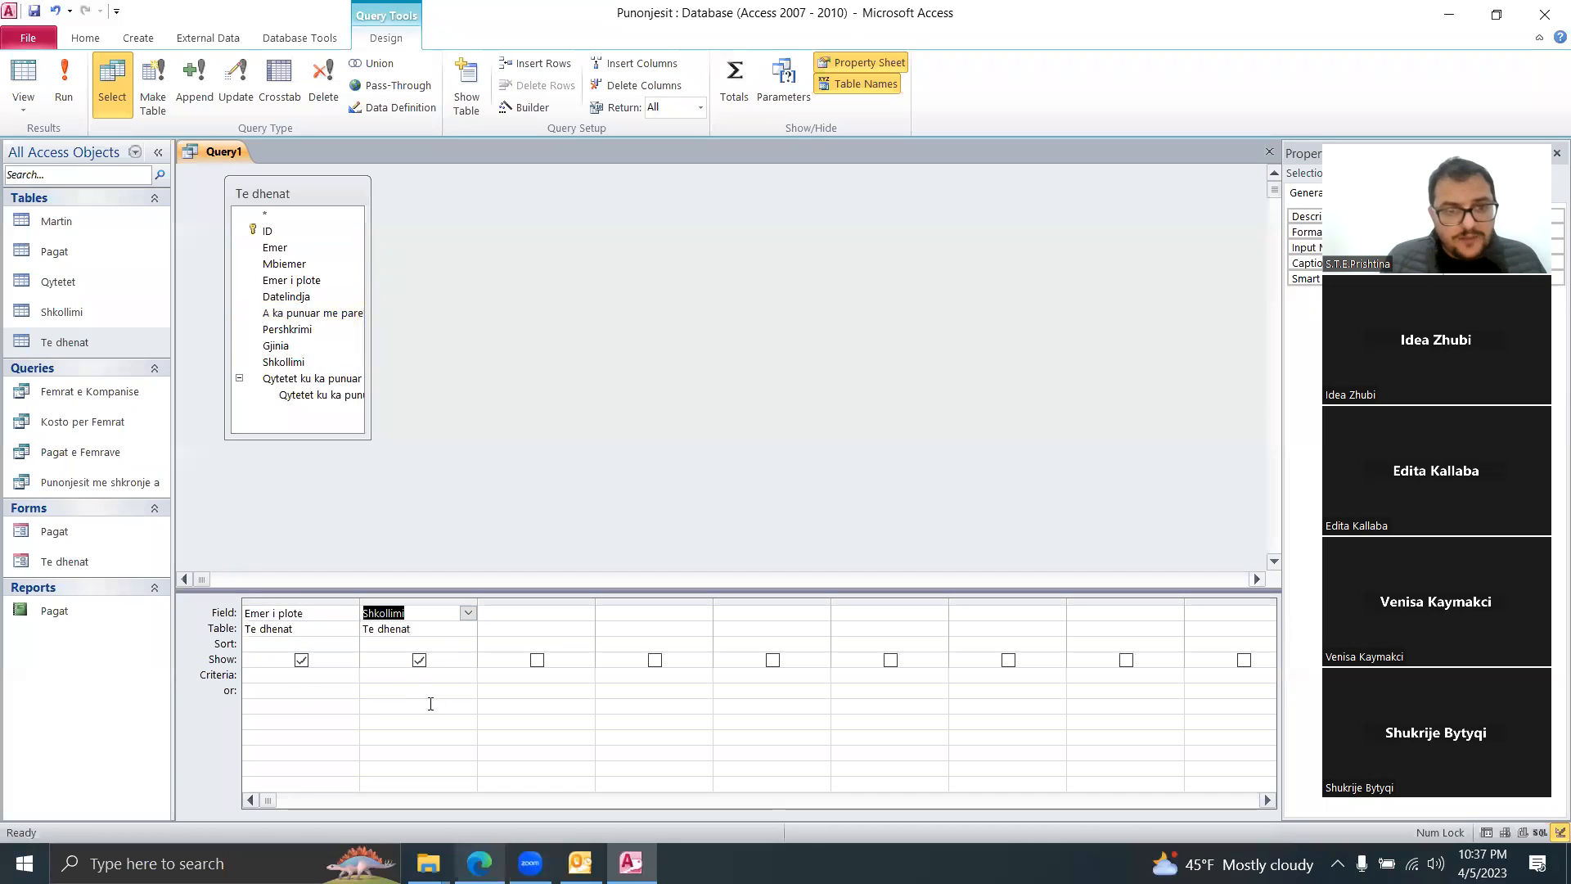
{"action": "left_click", "coordinate": [385, 675]}
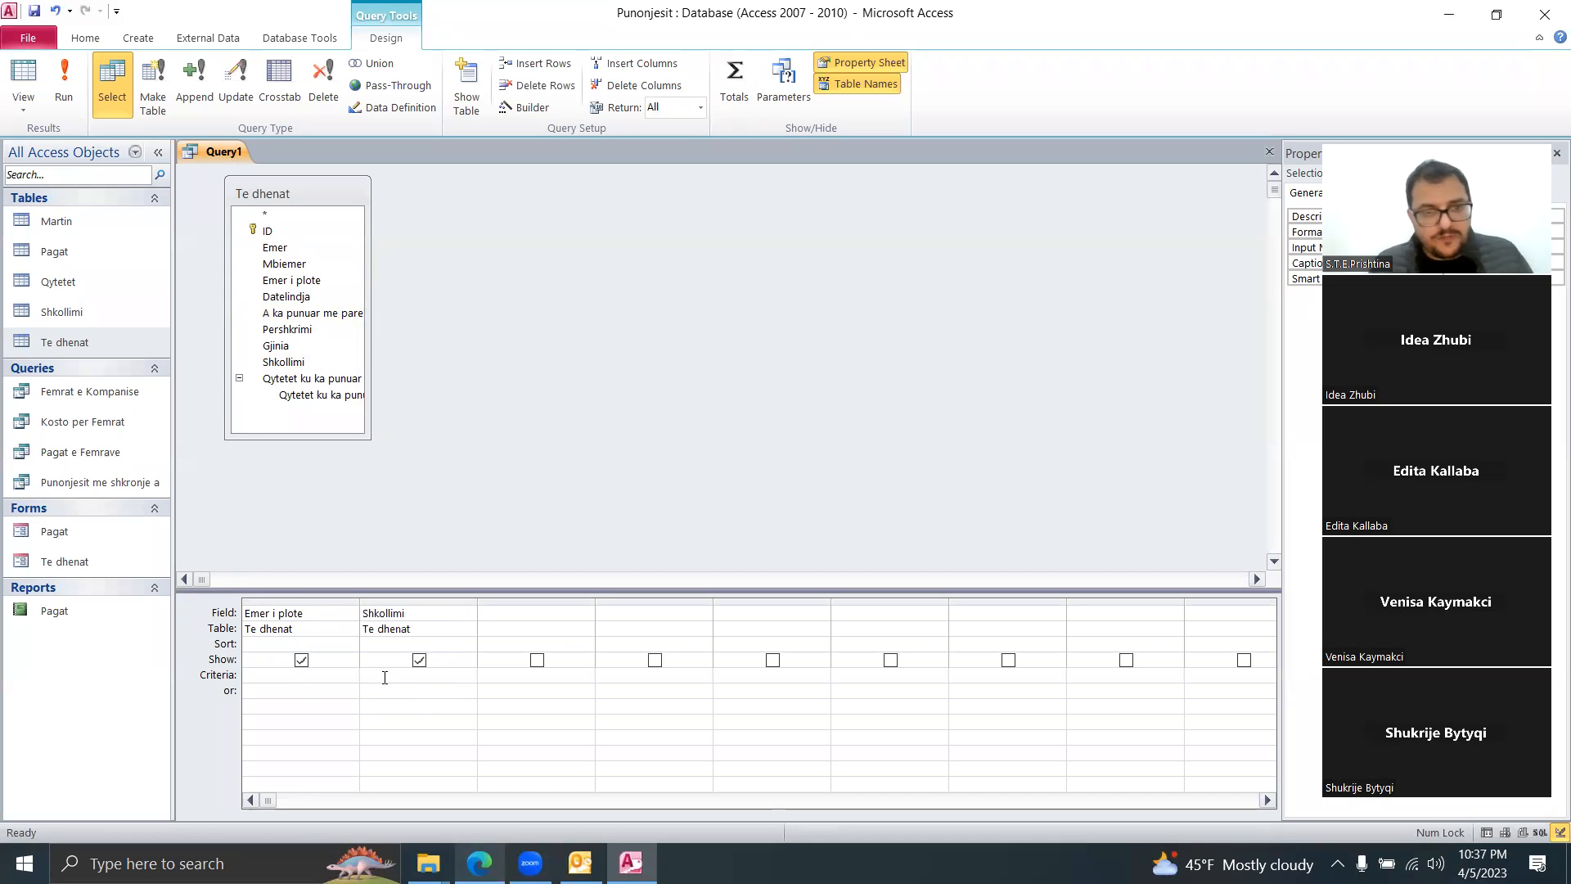
{"action": "type", "text": "B.Sc*"}
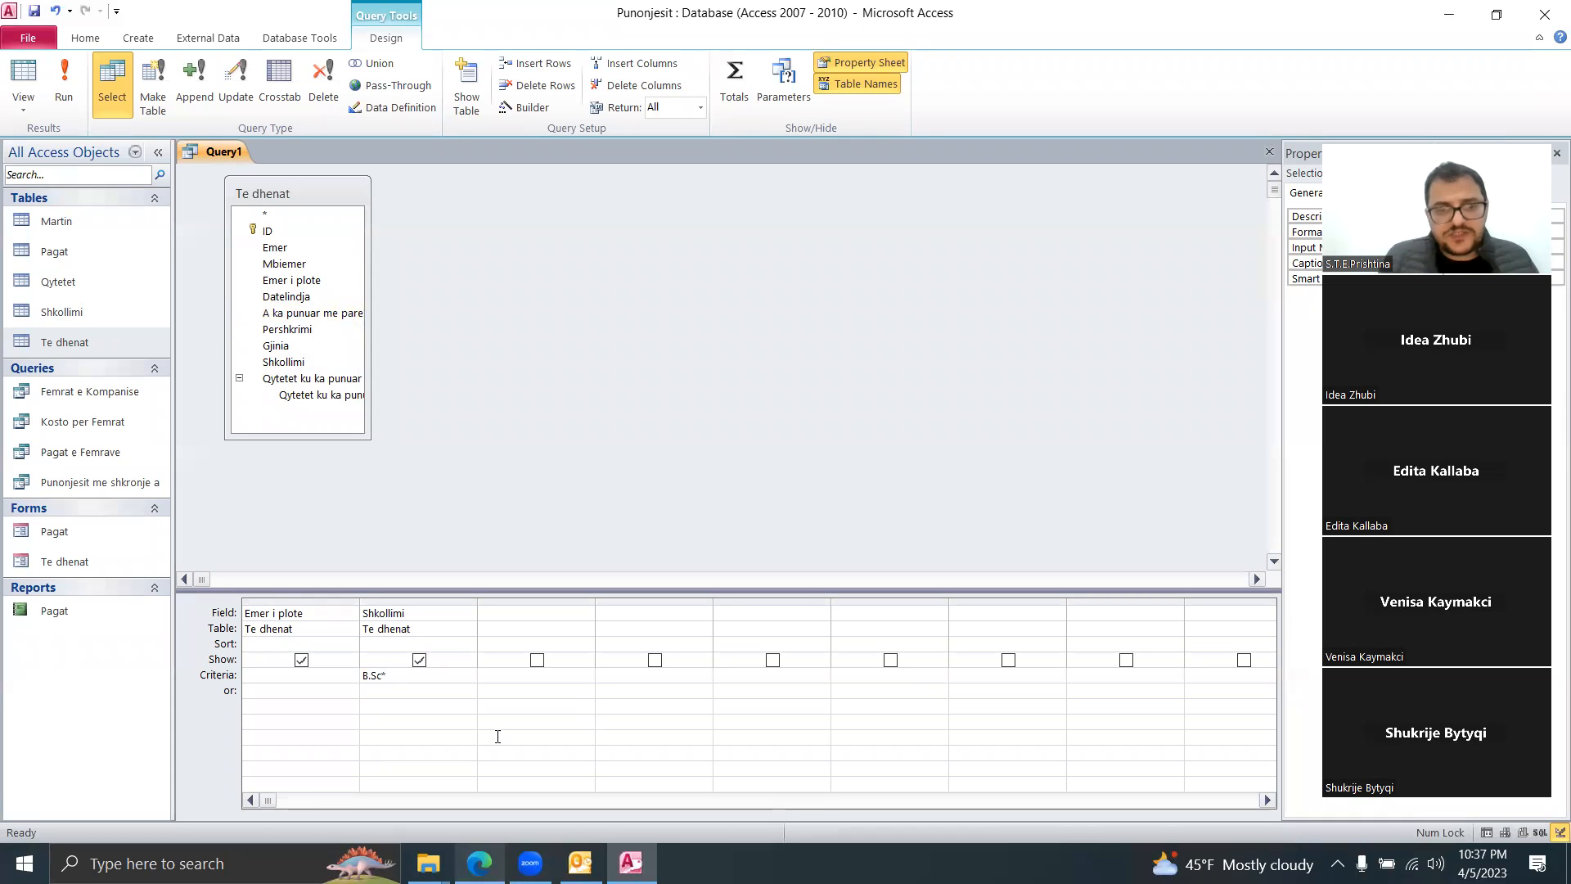
{"action": "left_click", "coordinate": [430, 729]}
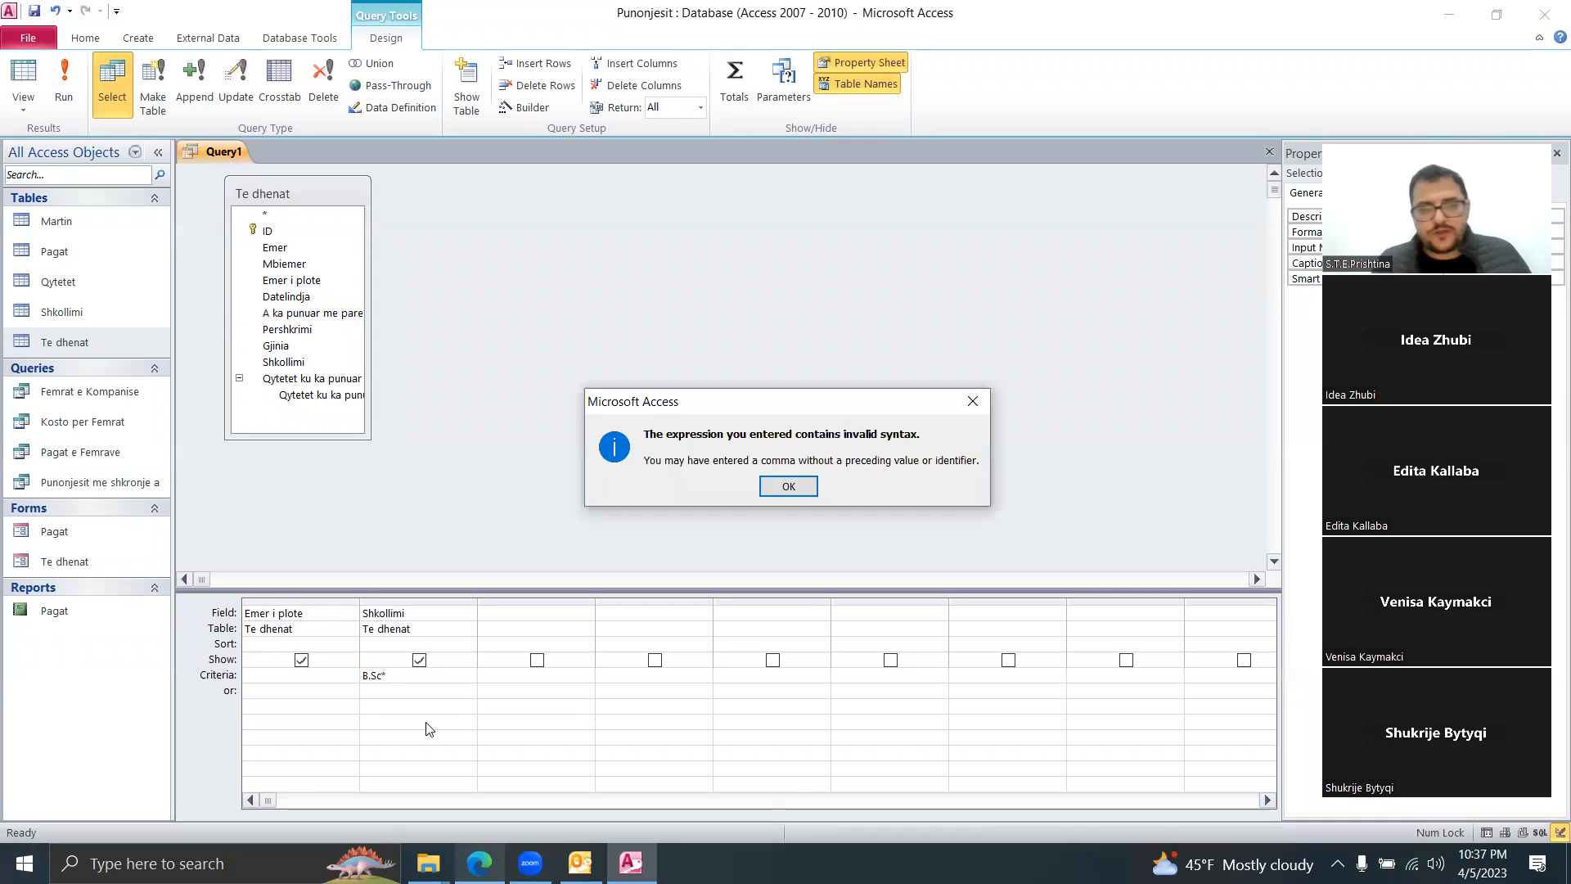
{"action": "left_click", "coordinate": [778, 491]}
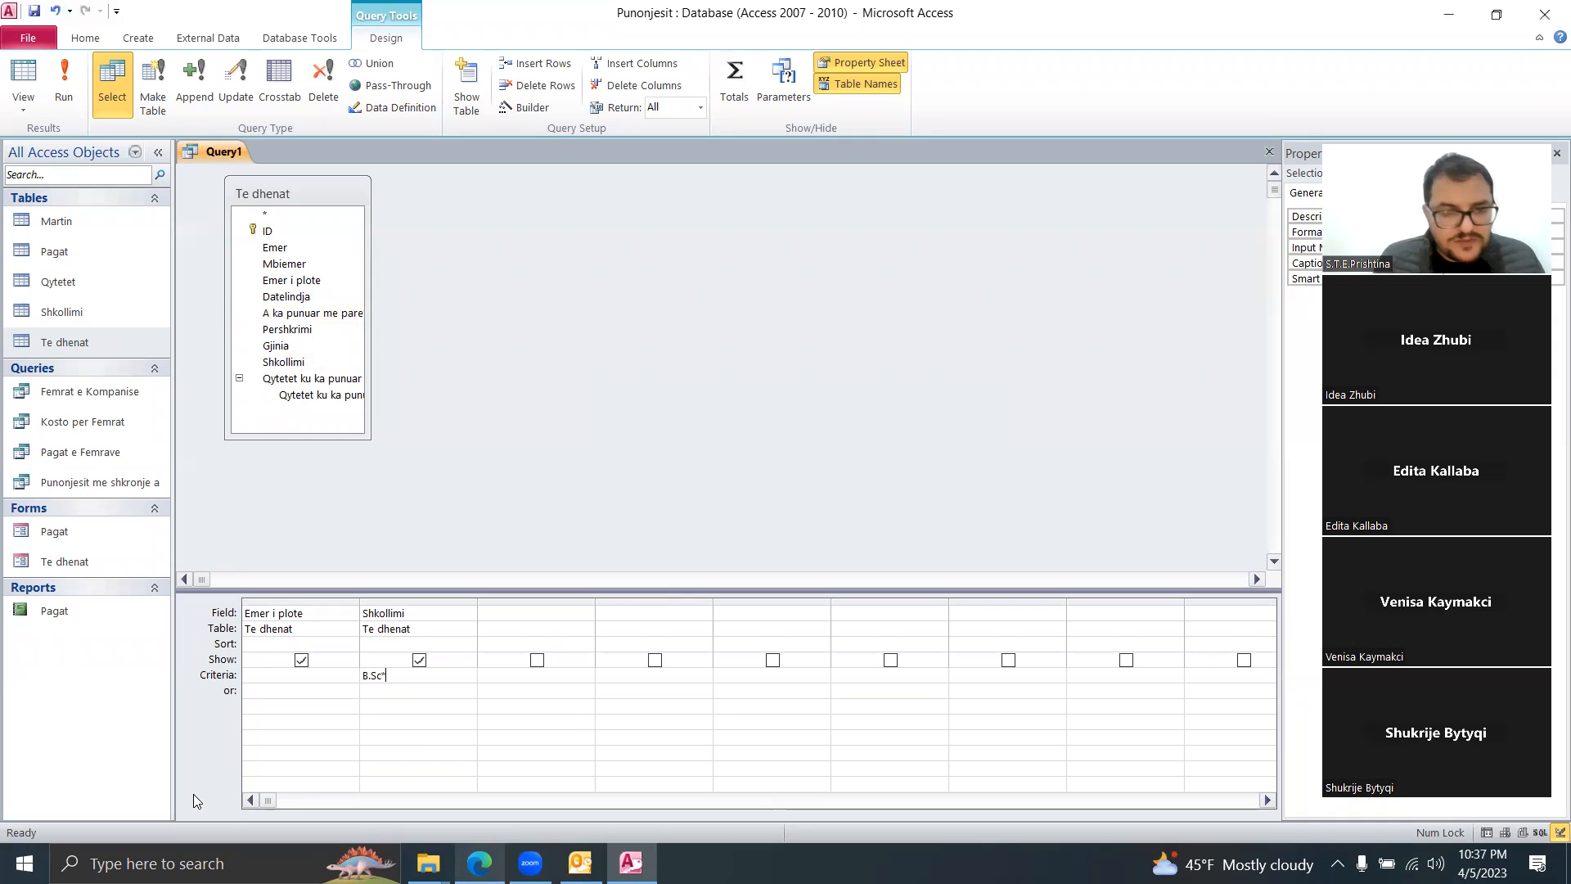
{"action": "key", "text": "BackSpace"}
{"action": "left_click", "coordinate": [378, 710]}
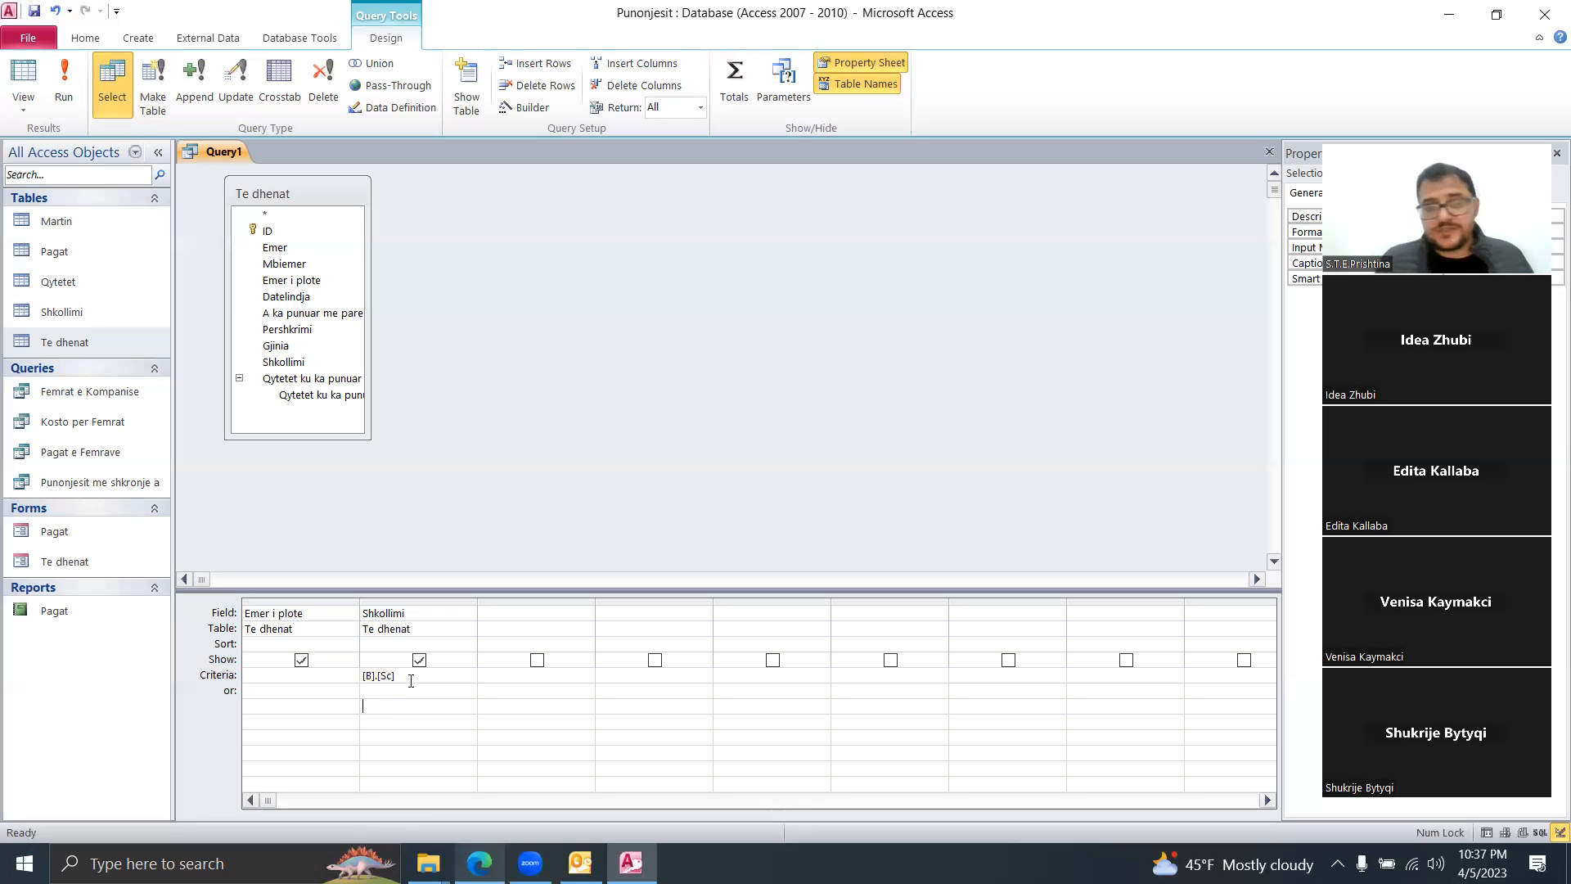
{"action": "left_click", "coordinate": [77, 72]}
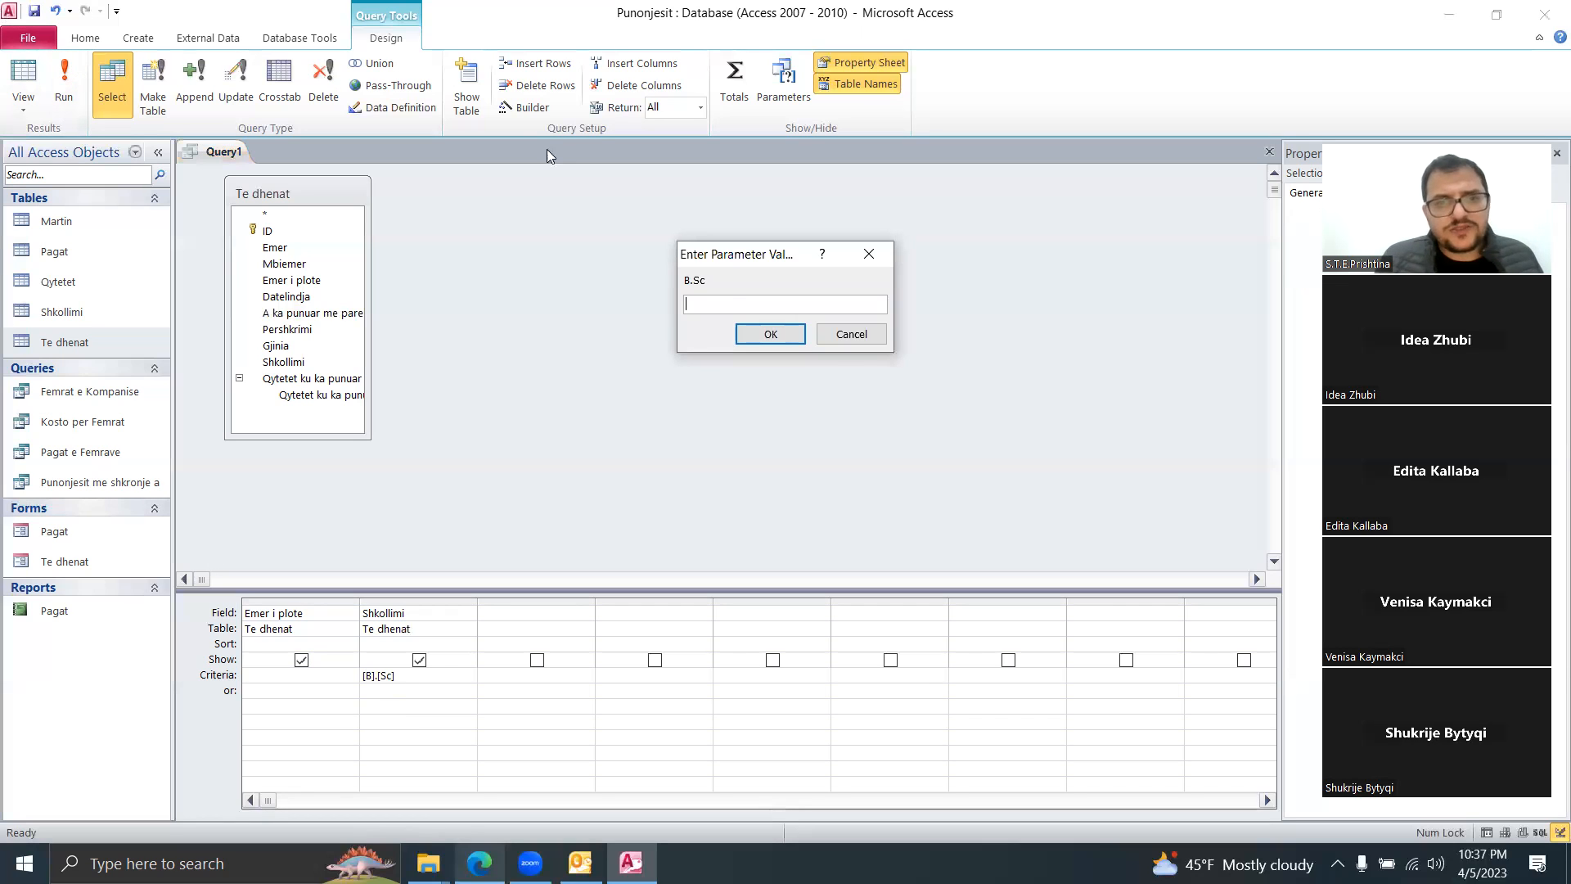
{"action": "left_click", "coordinate": [843, 335]}
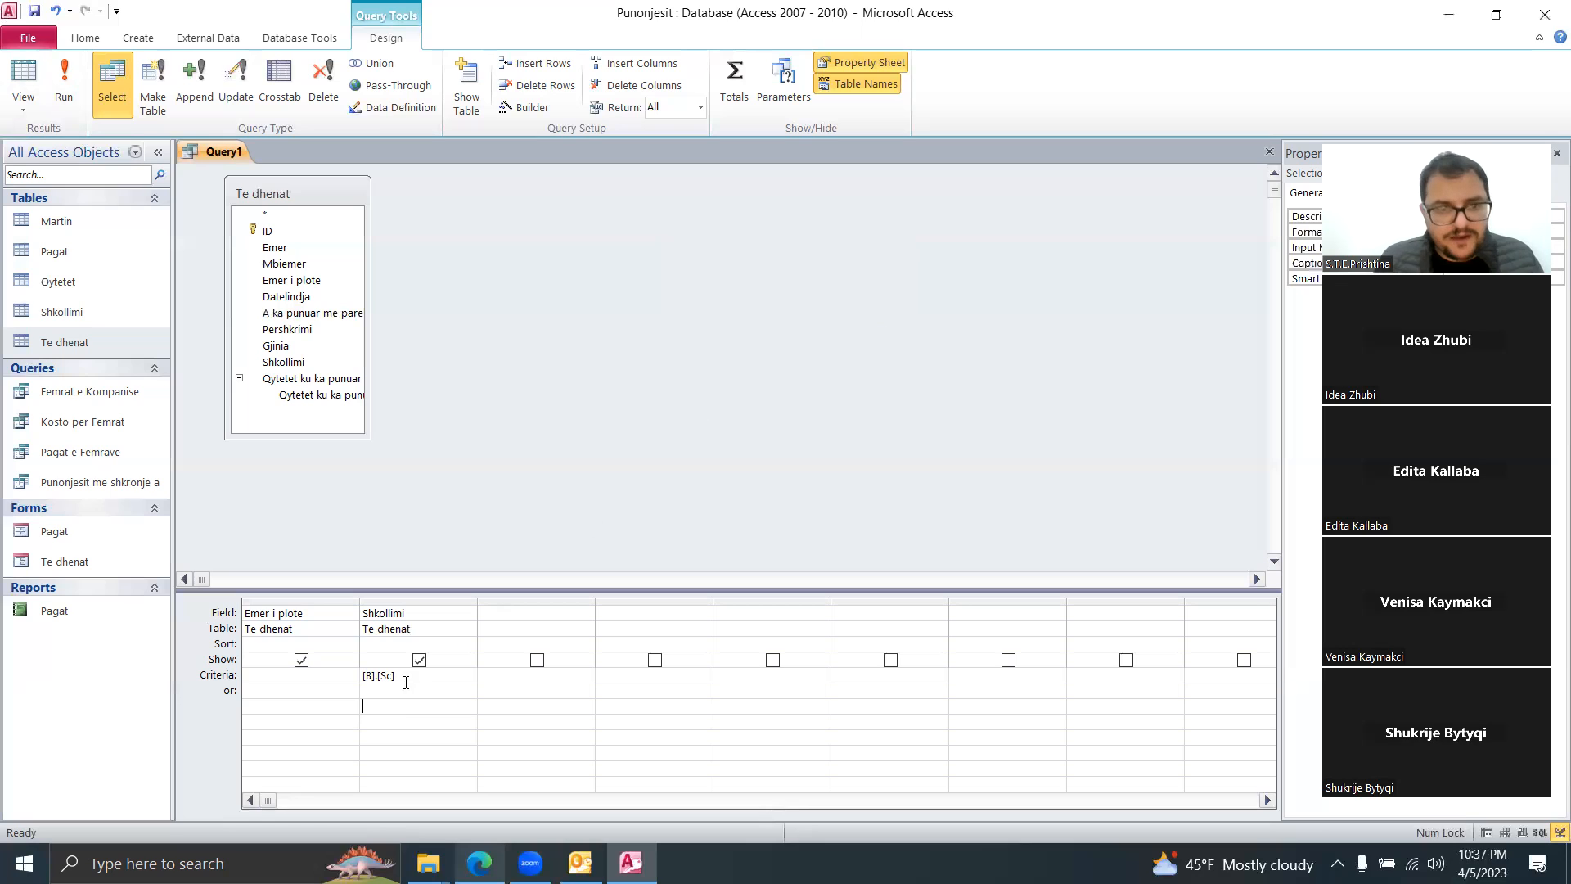
Step: Replace the criterion with the quoted "B.Sc" and rerun the query
{"action": "left_click_drag", "start_coordinate": [406, 679], "coordinate": [274, 673]}
{"action": "type", "text": "\""}
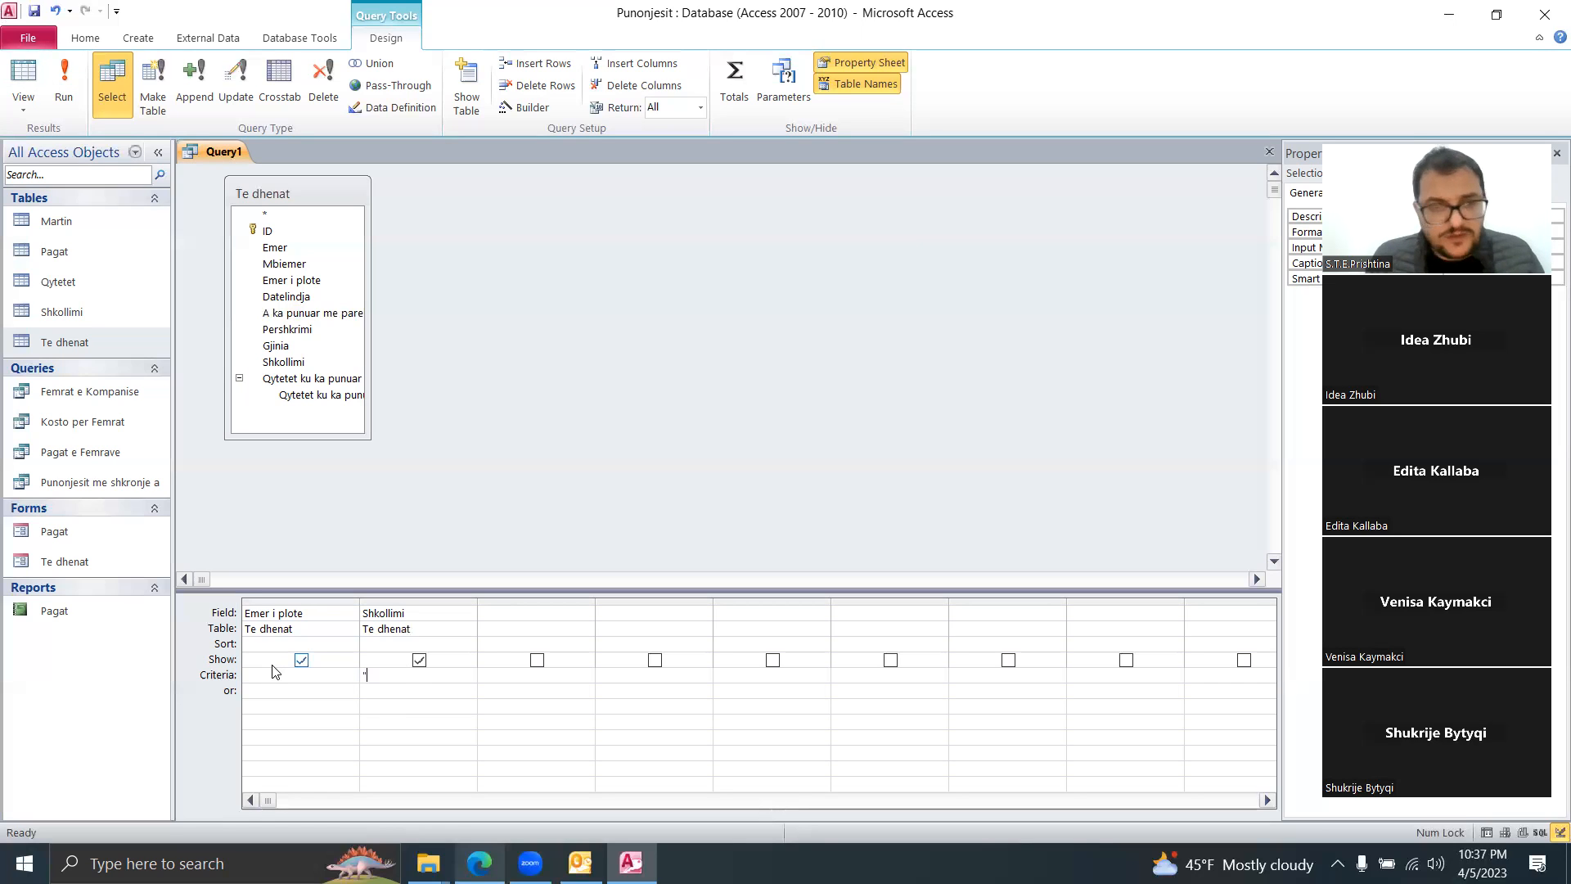
{"action": "type", "text": "B.Sc\""}
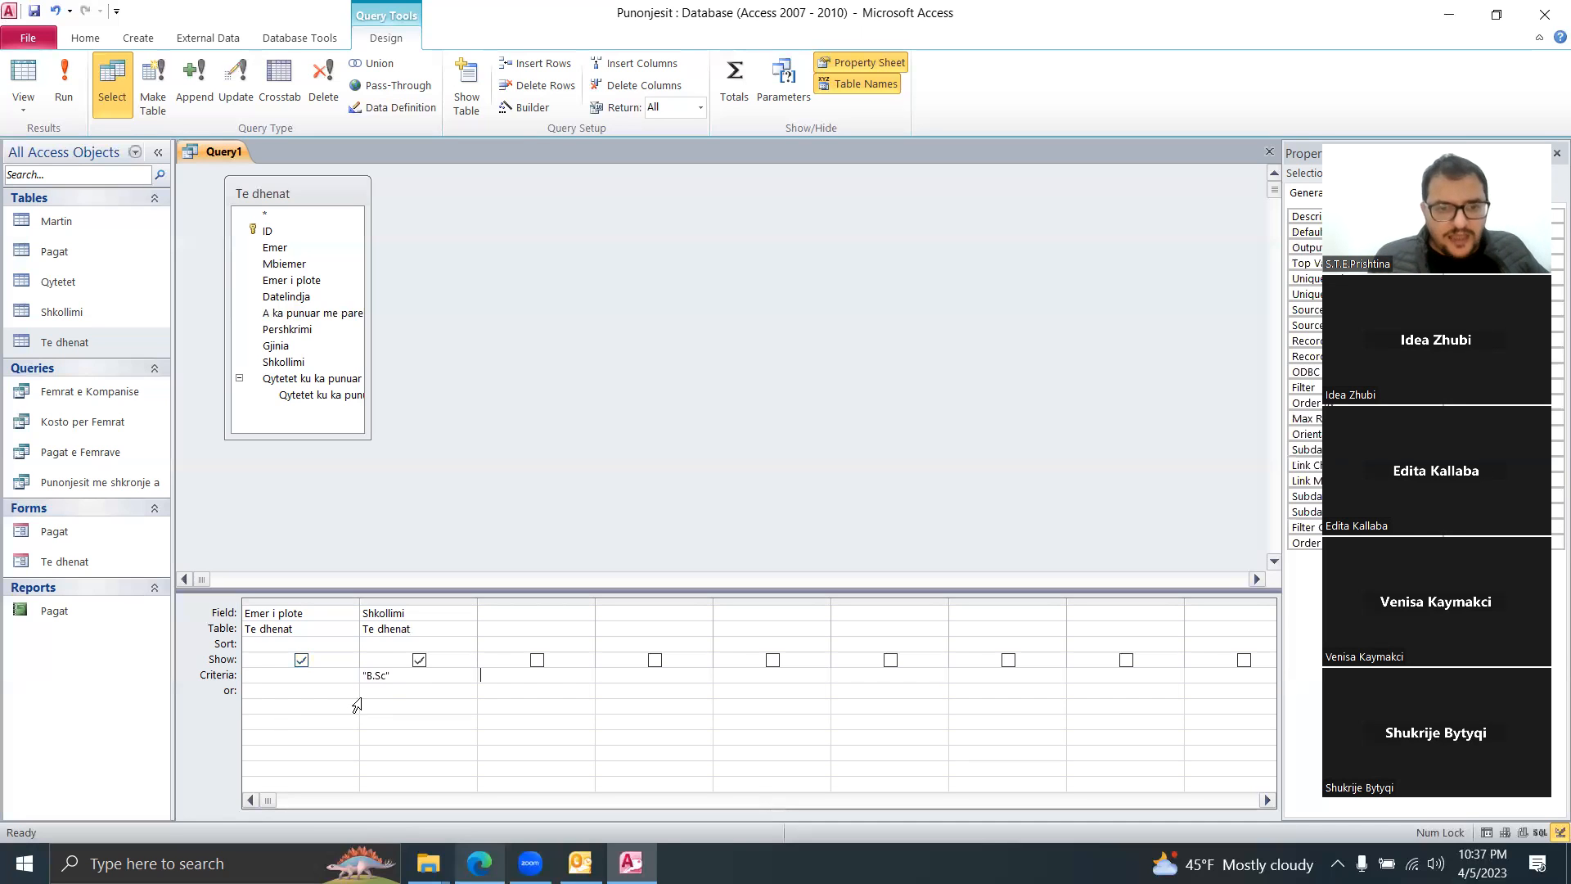
{"action": "left_click", "coordinate": [72, 105]}
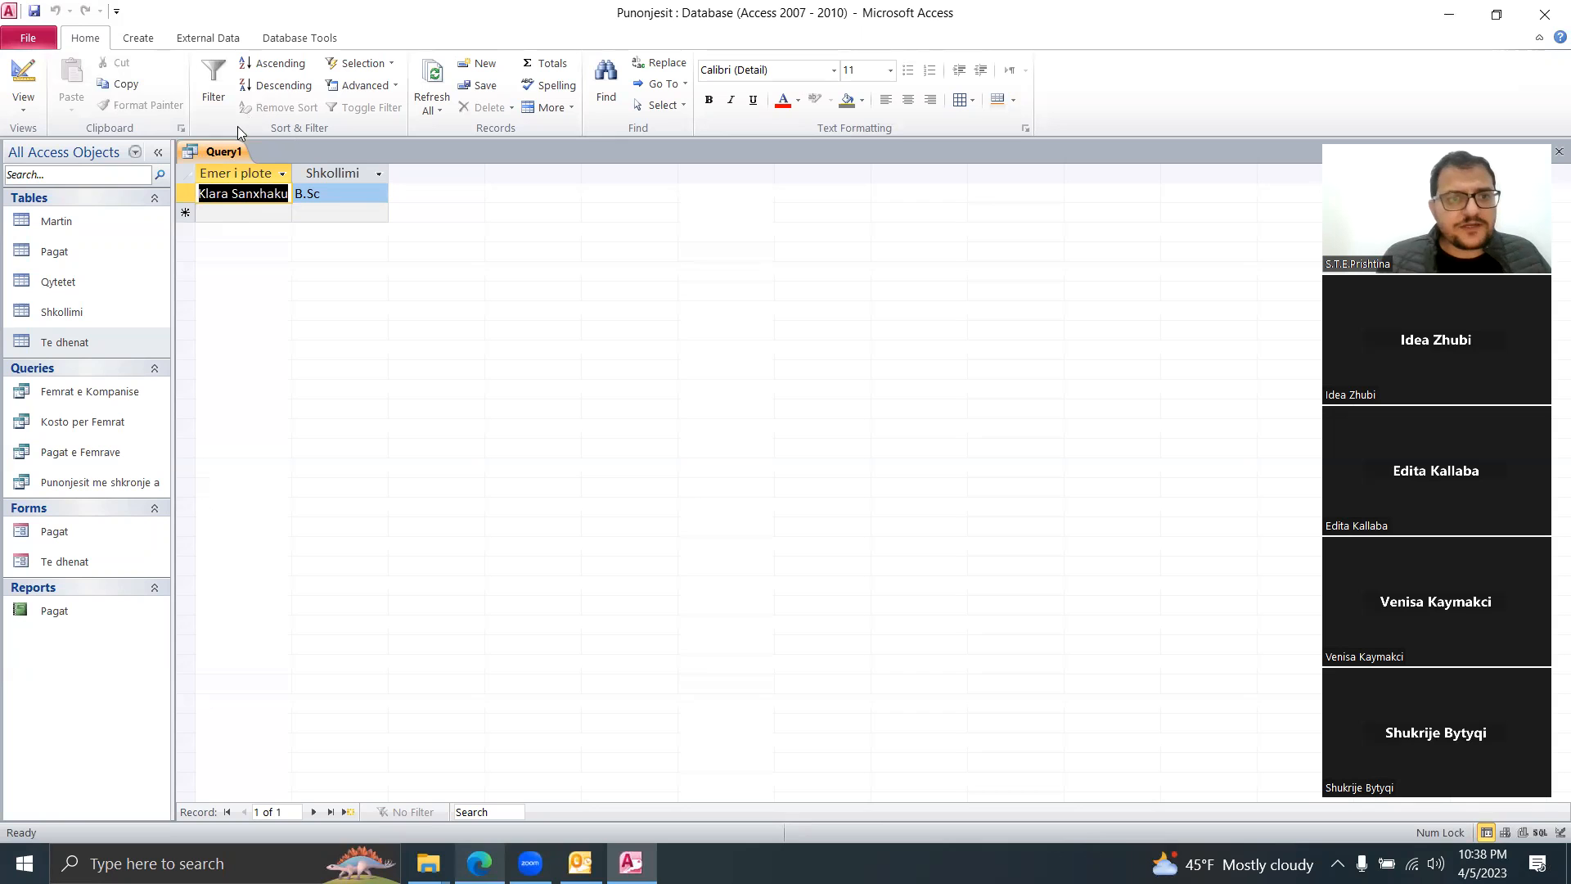
Step: Replace the Shkollimi B.Sc criterion with Like "*a*" on Emer i plote and run the query
{"action": "right_click", "coordinate": [234, 151]}
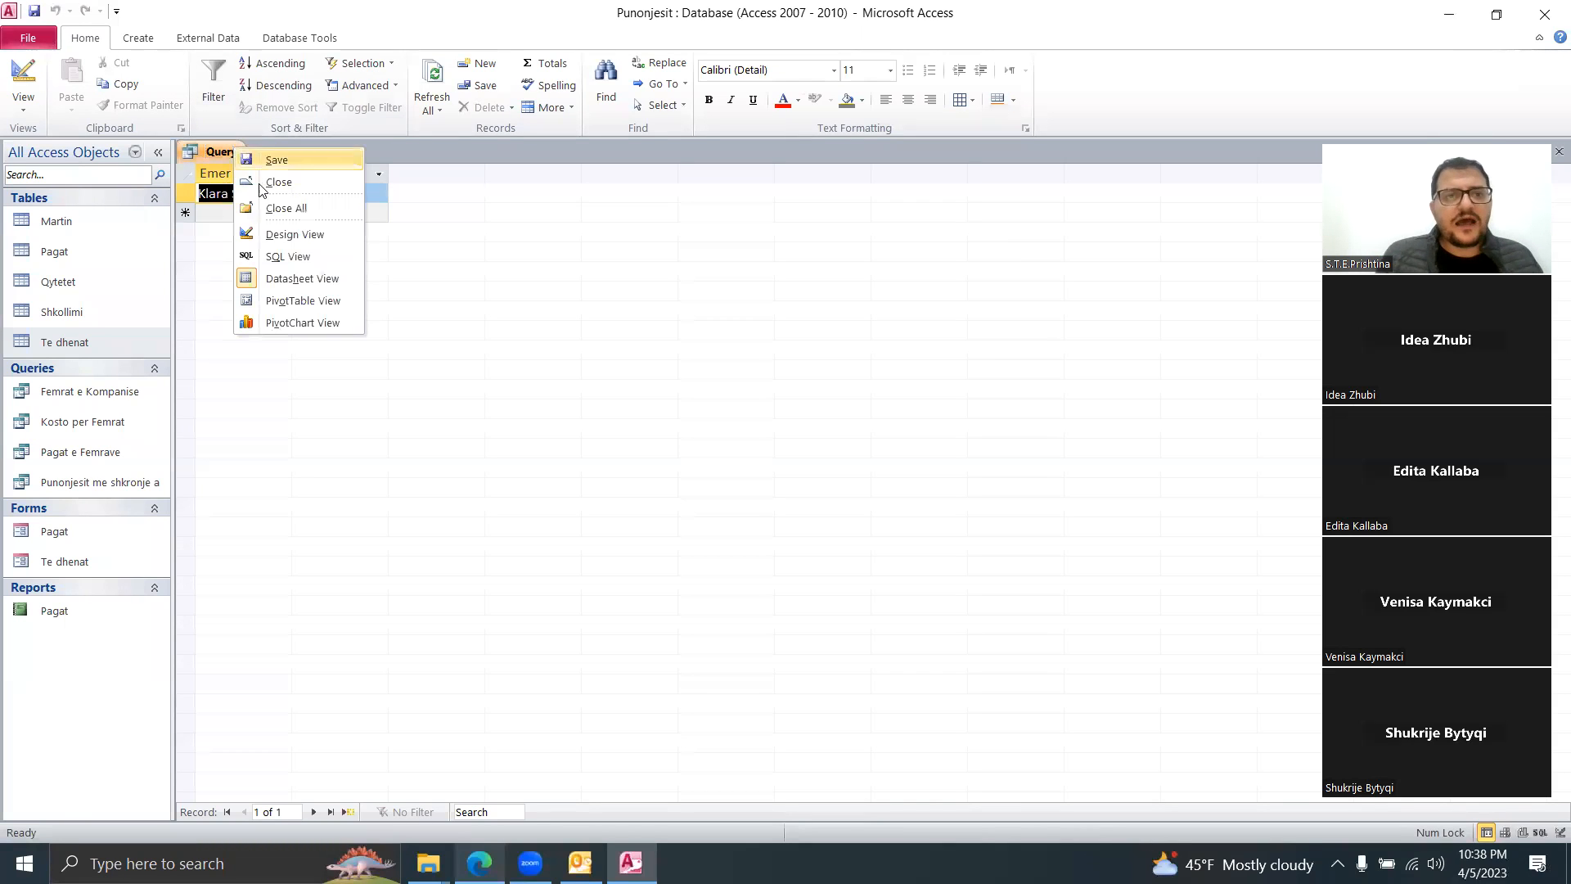
{"action": "left_click", "coordinate": [268, 235]}
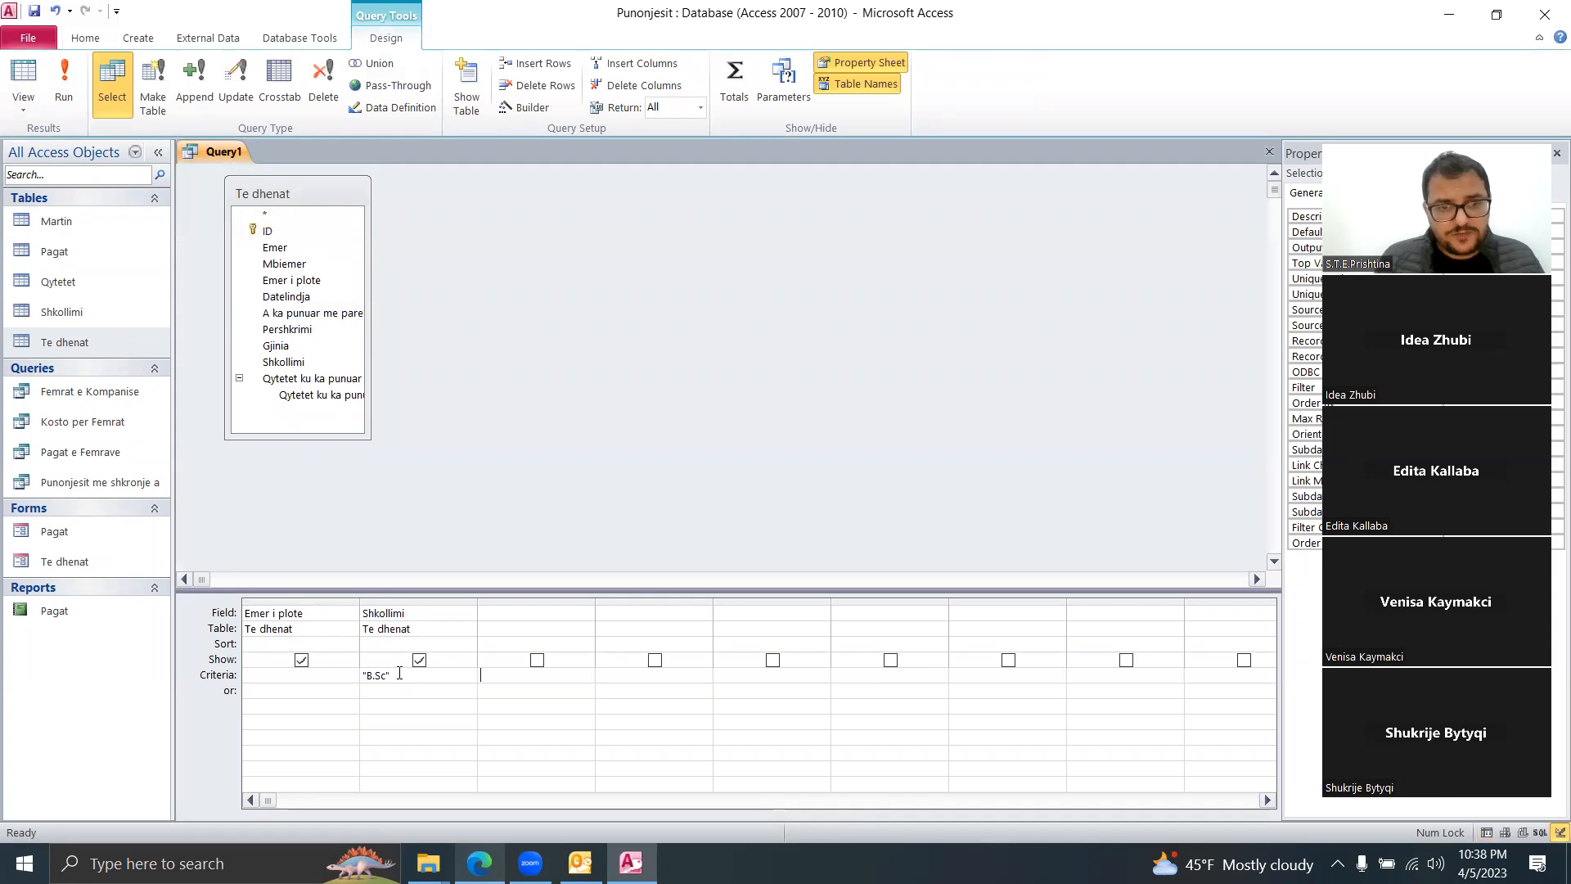
{"action": "left_click_drag", "start_coordinate": [399, 673], "coordinate": [326, 677]}
{"action": "key", "text": "Delete"}
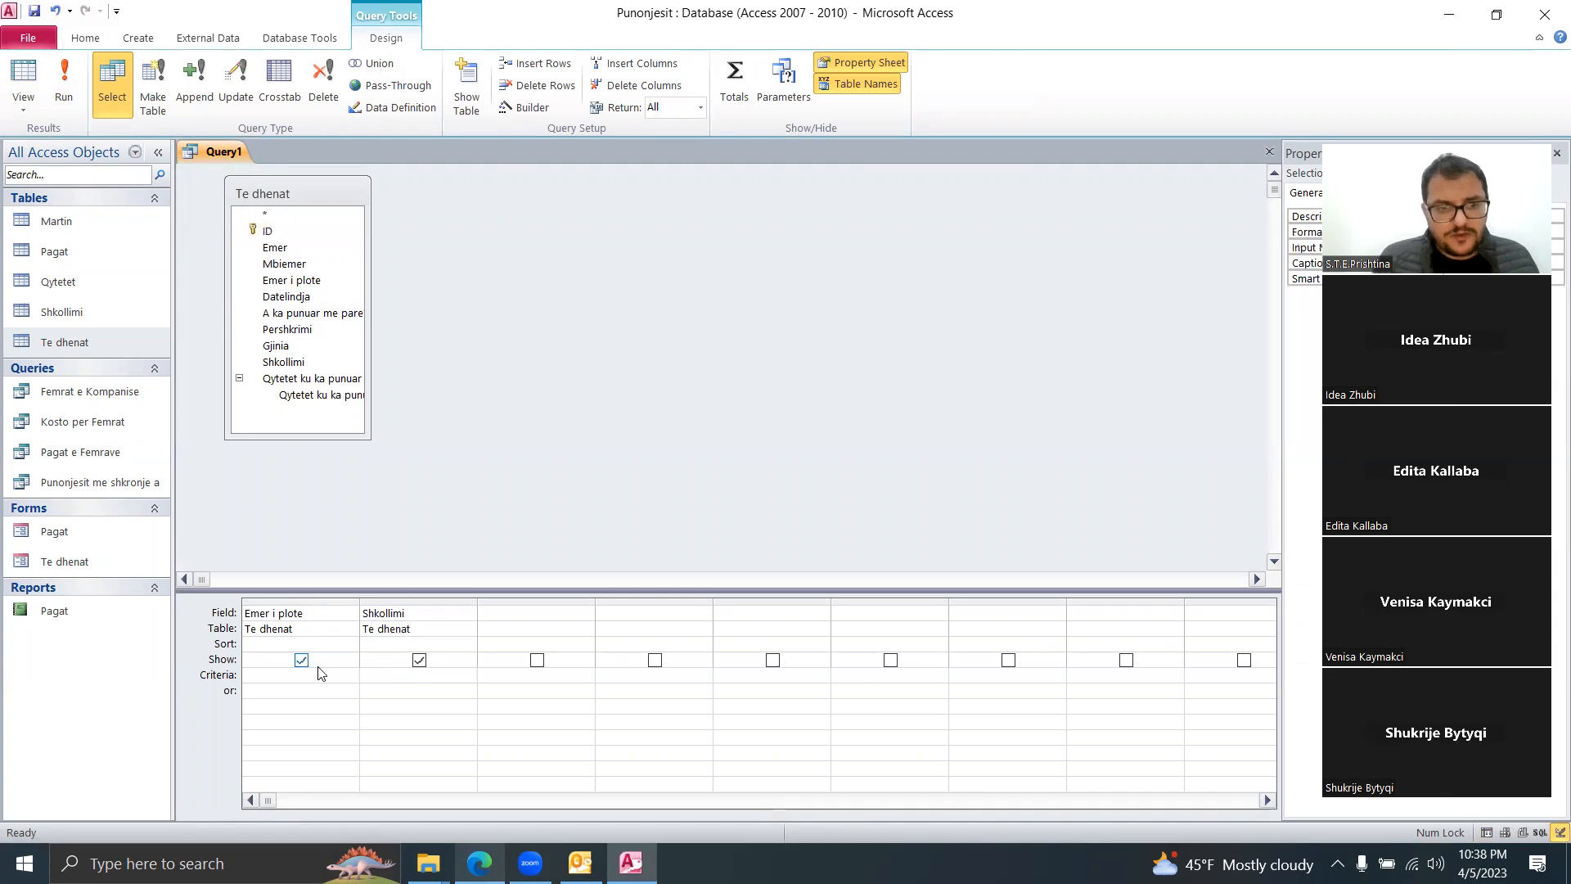
{"action": "left_click", "coordinate": [250, 677]}
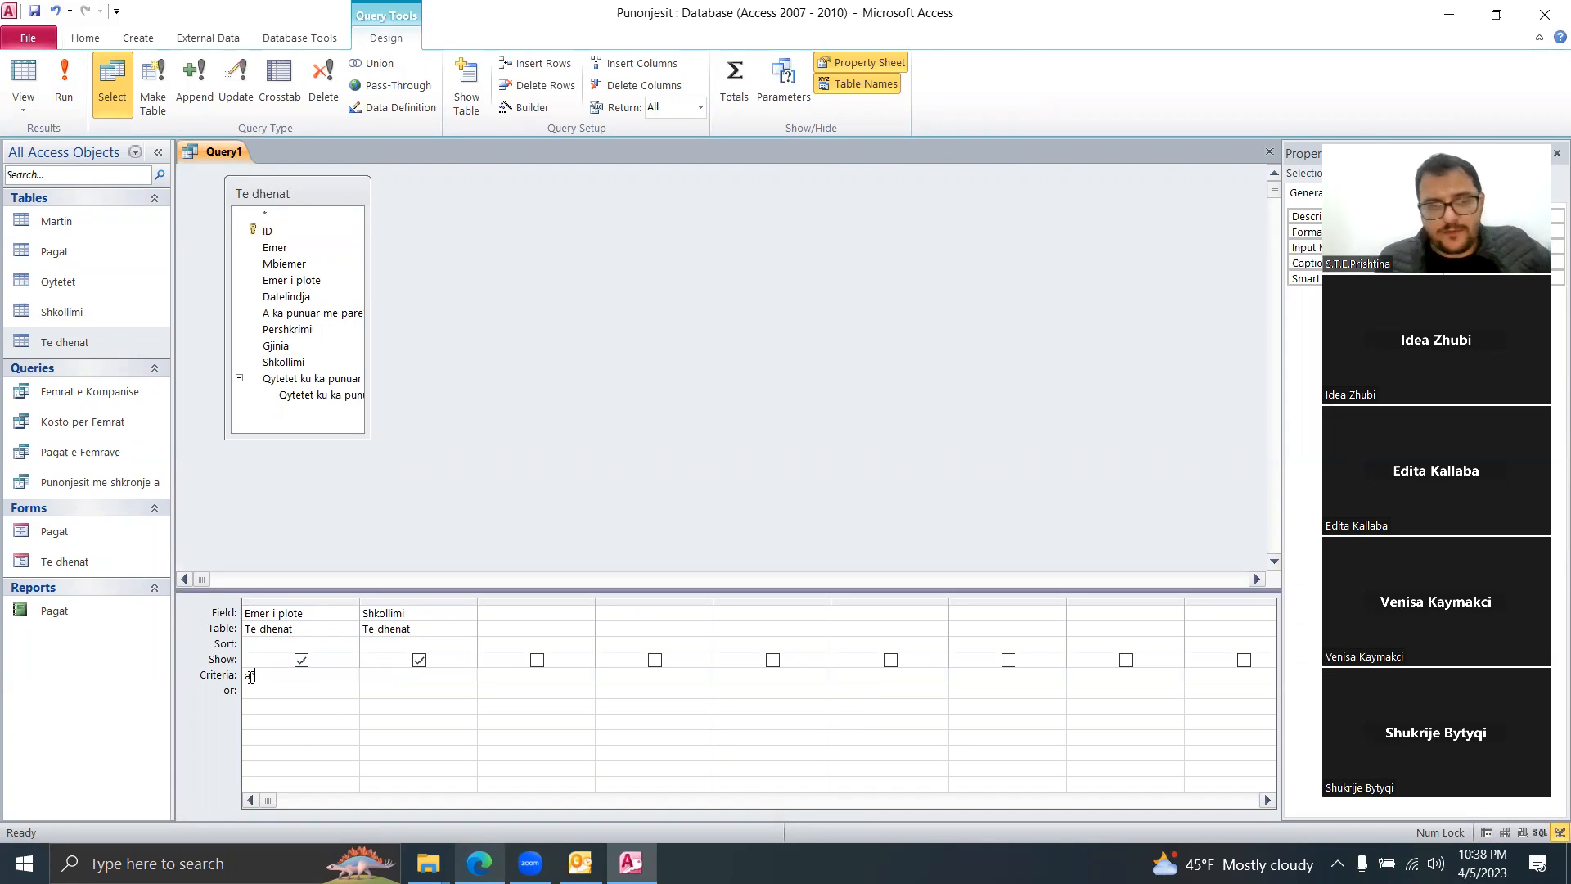
{"action": "left_click", "coordinate": [333, 706]}
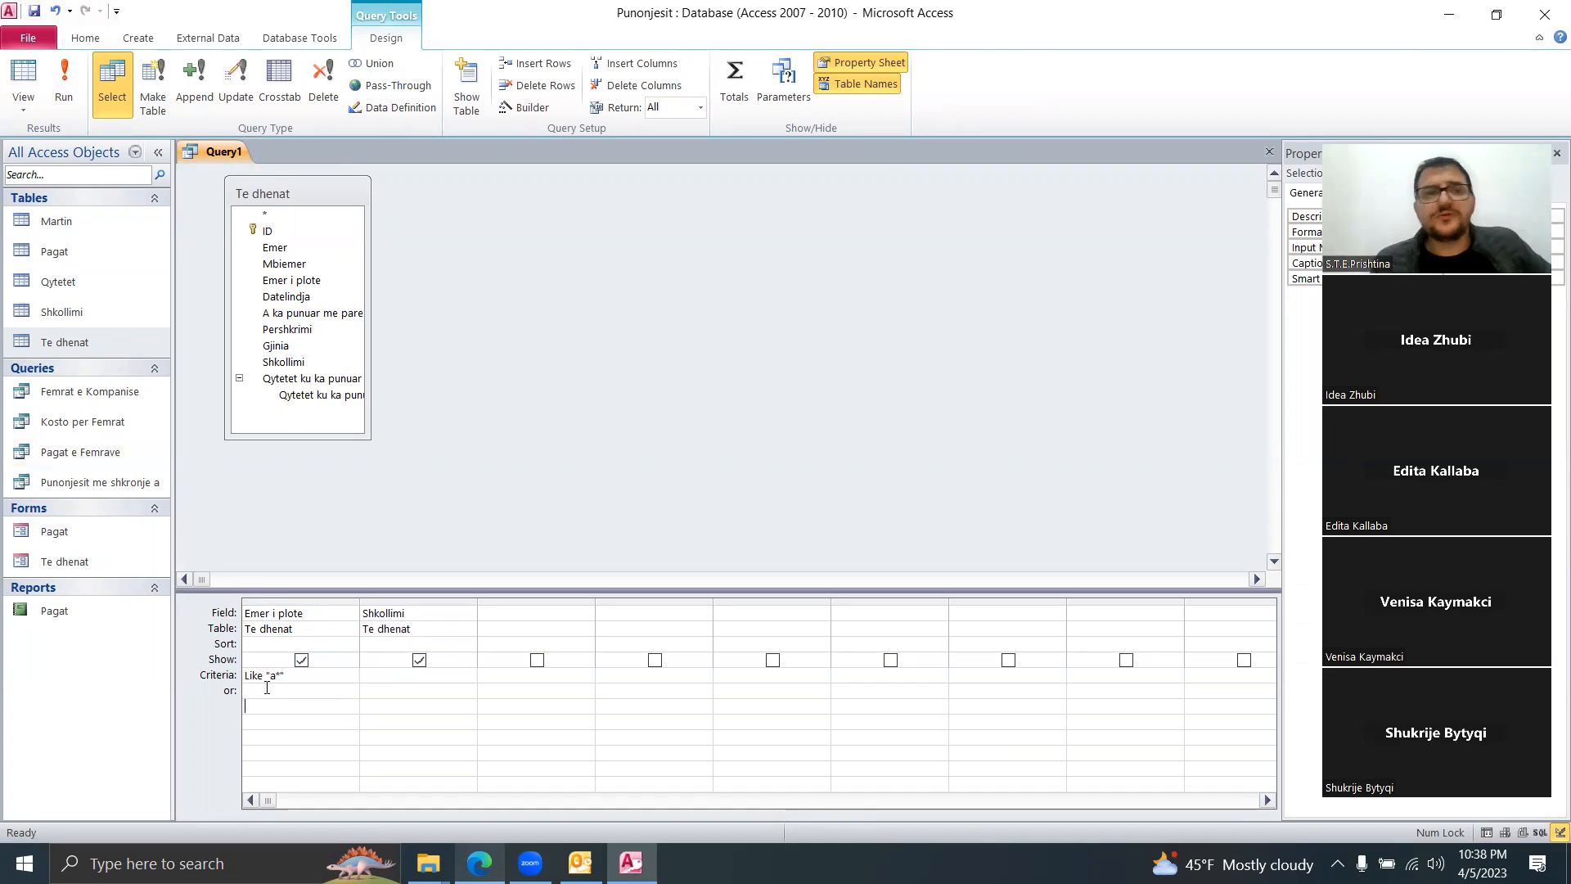
{"action": "left_click", "coordinate": [65, 88]}
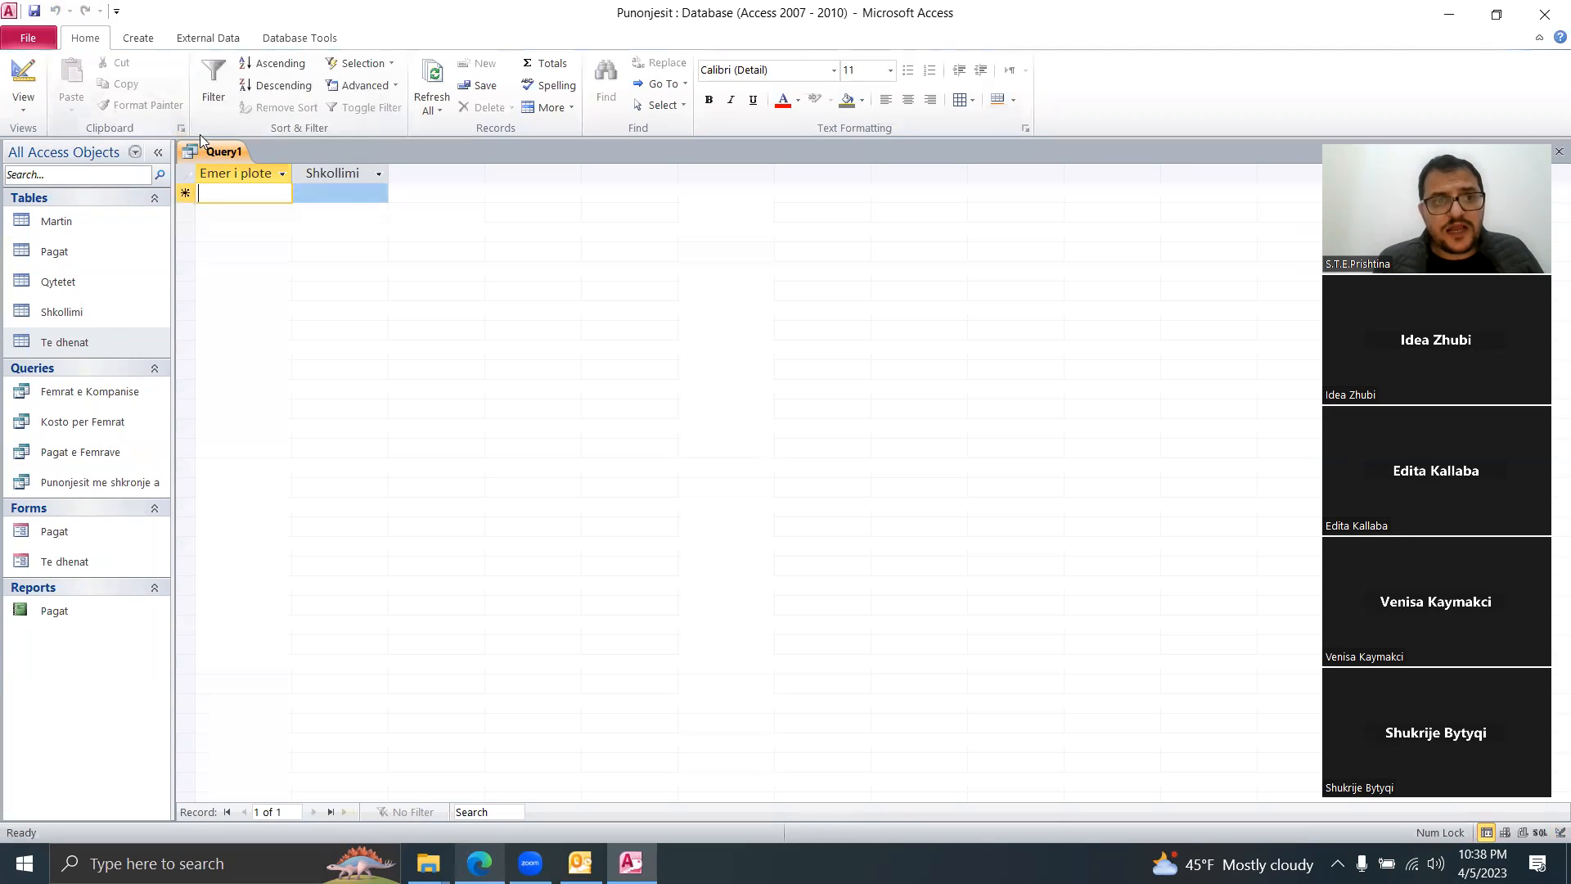
Step: Check the query's SQL, then revise the name pattern in Design View and rerun it
{"action": "right_click", "coordinate": [220, 151]}
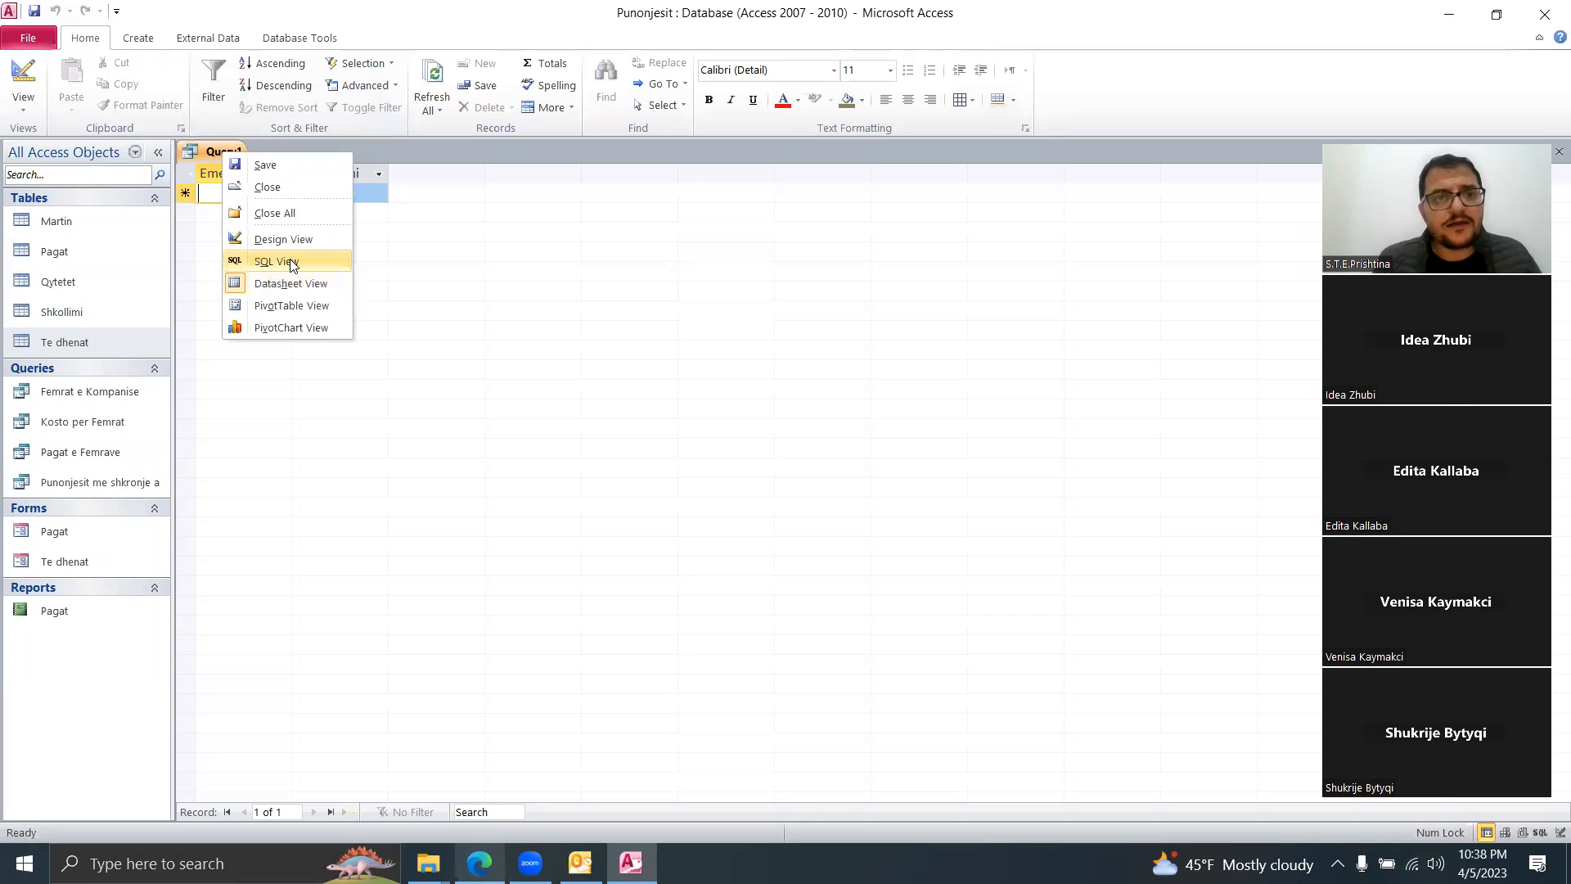
{"action": "left_click", "coordinate": [292, 261]}
{"action": "right_click", "coordinate": [217, 144]}
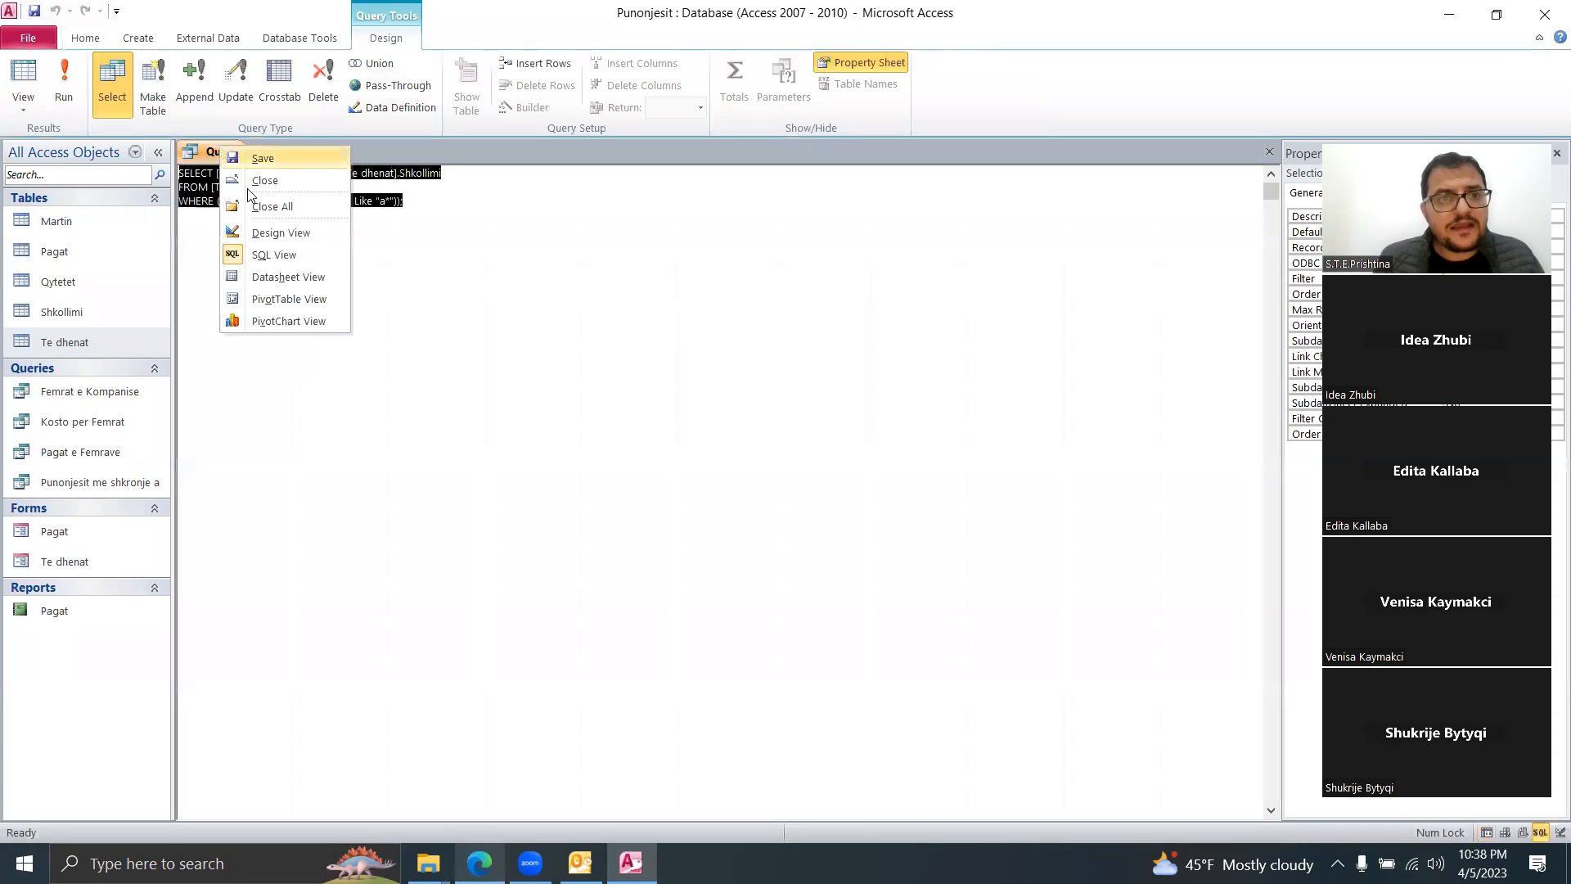
{"action": "left_click", "coordinate": [282, 234]}
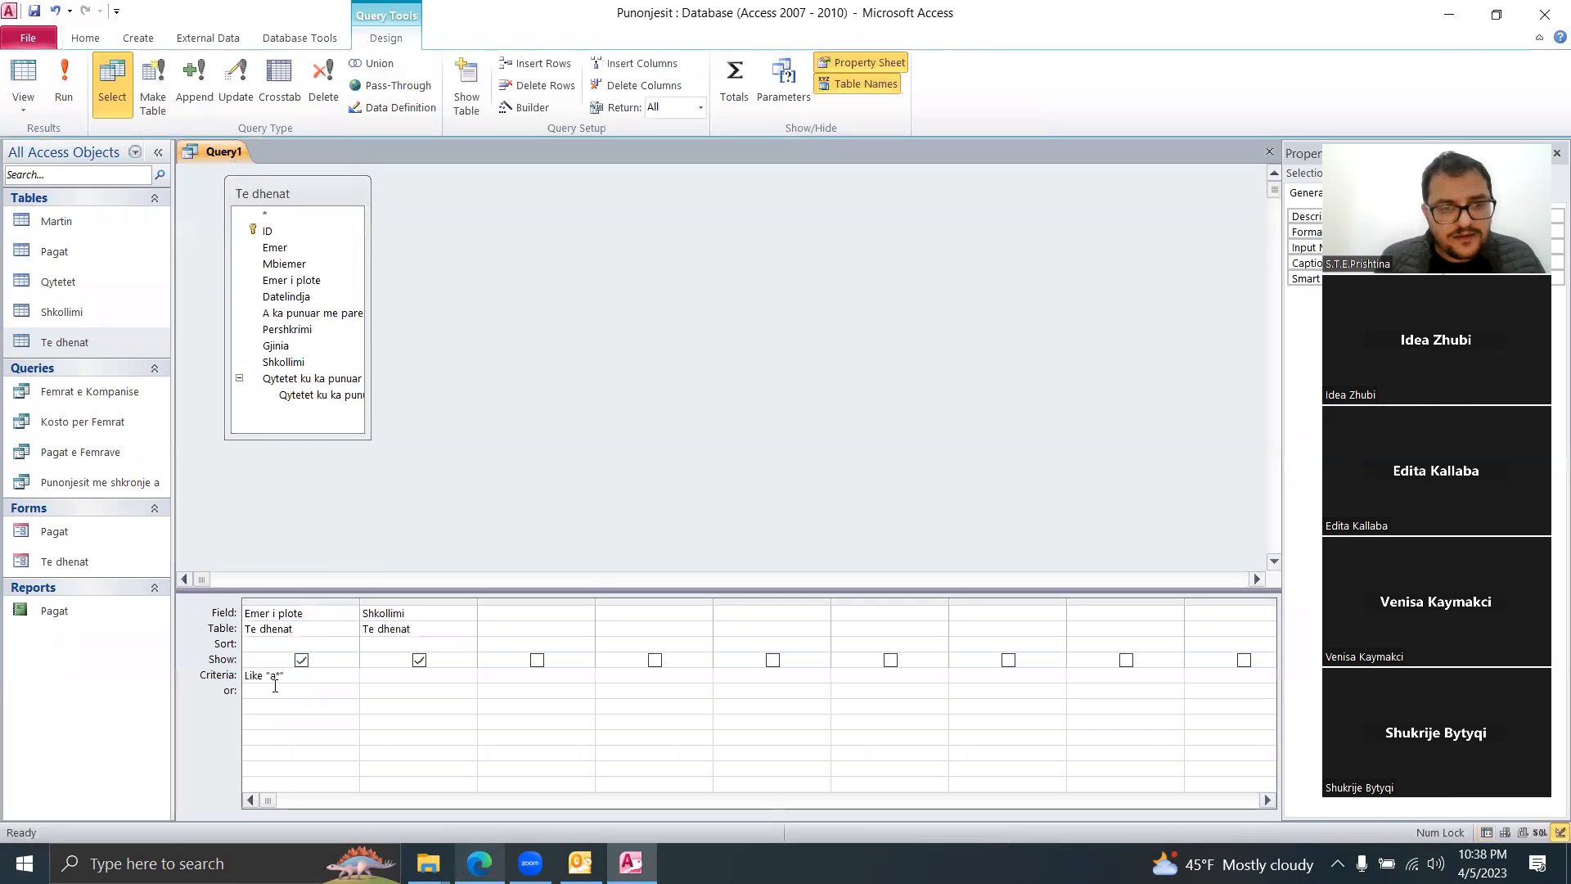
{"action": "type", "text": "a"}
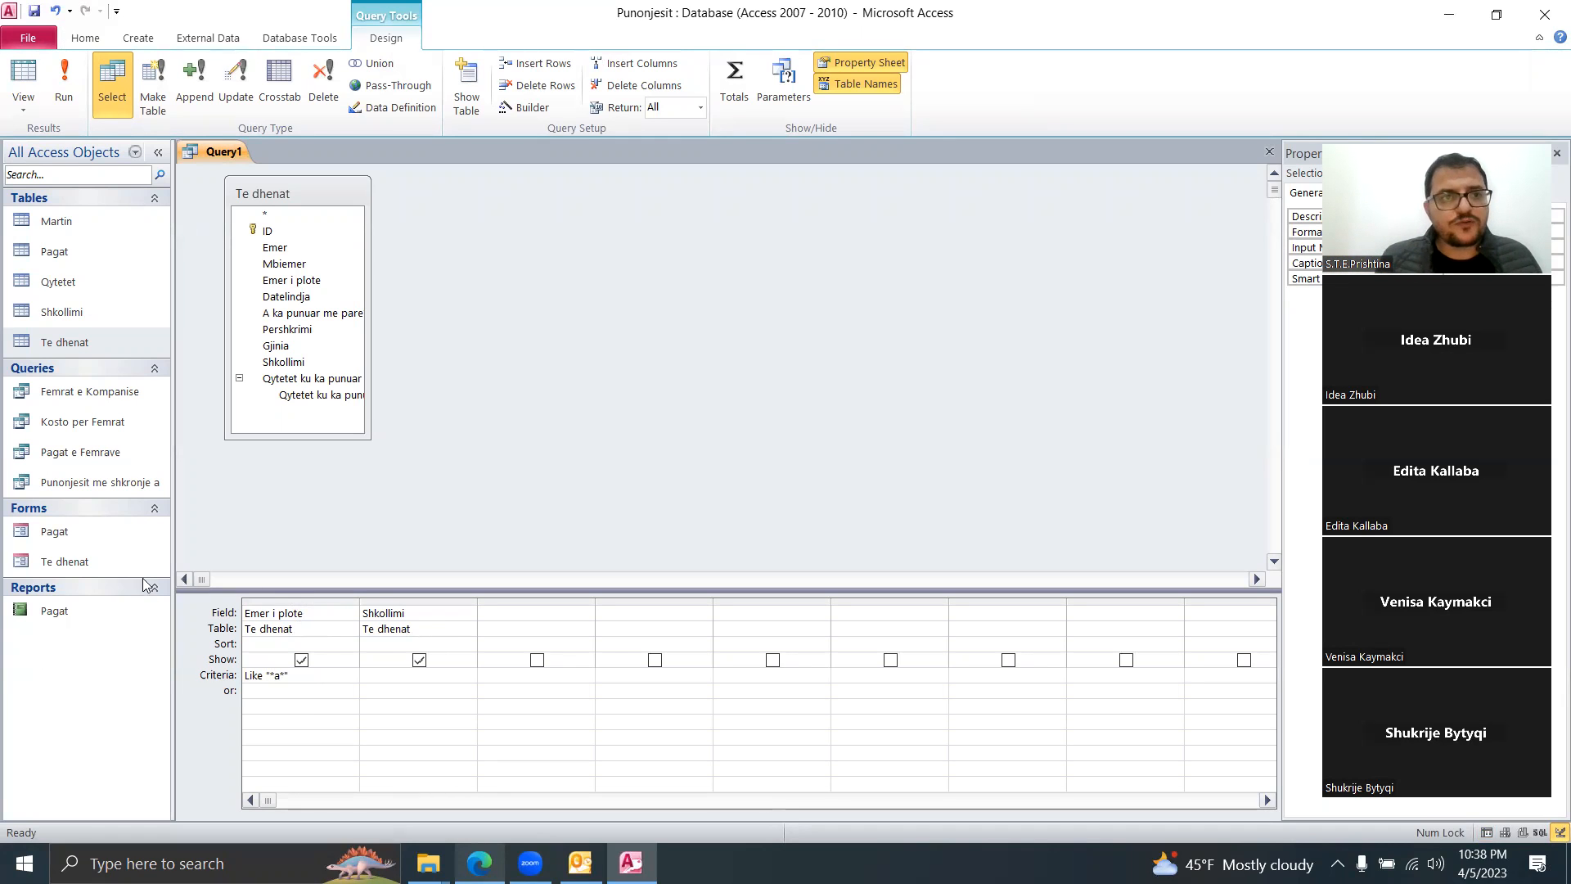
{"action": "left_click", "coordinate": [65, 86]}
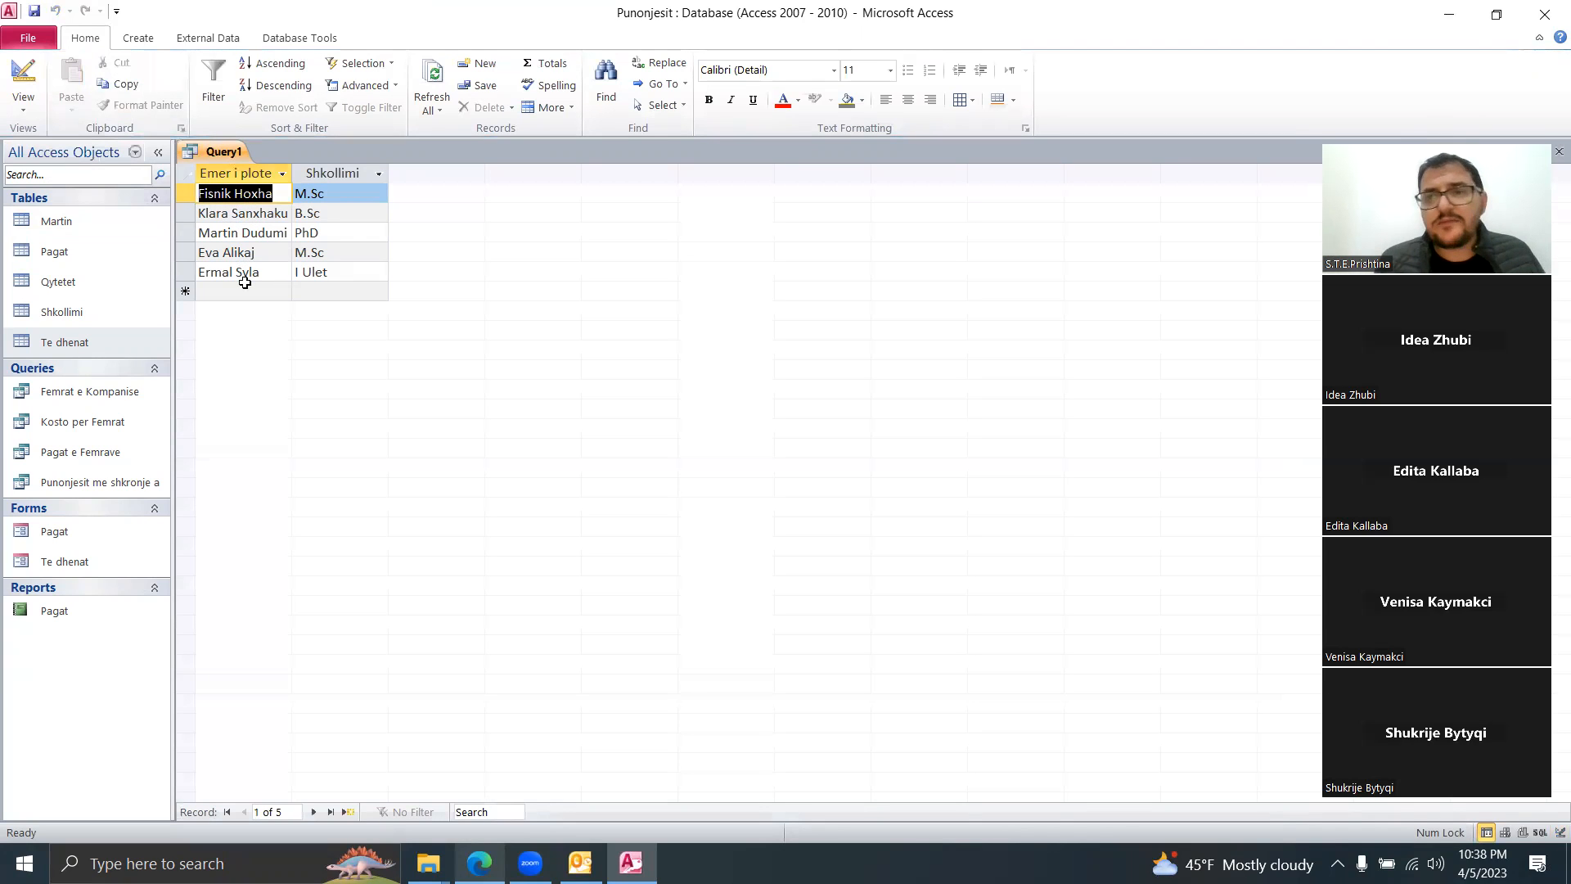
Step: Add Datelindja to the query with criterion >1/1/1990 and run it
{"action": "right_click", "coordinate": [226, 150]}
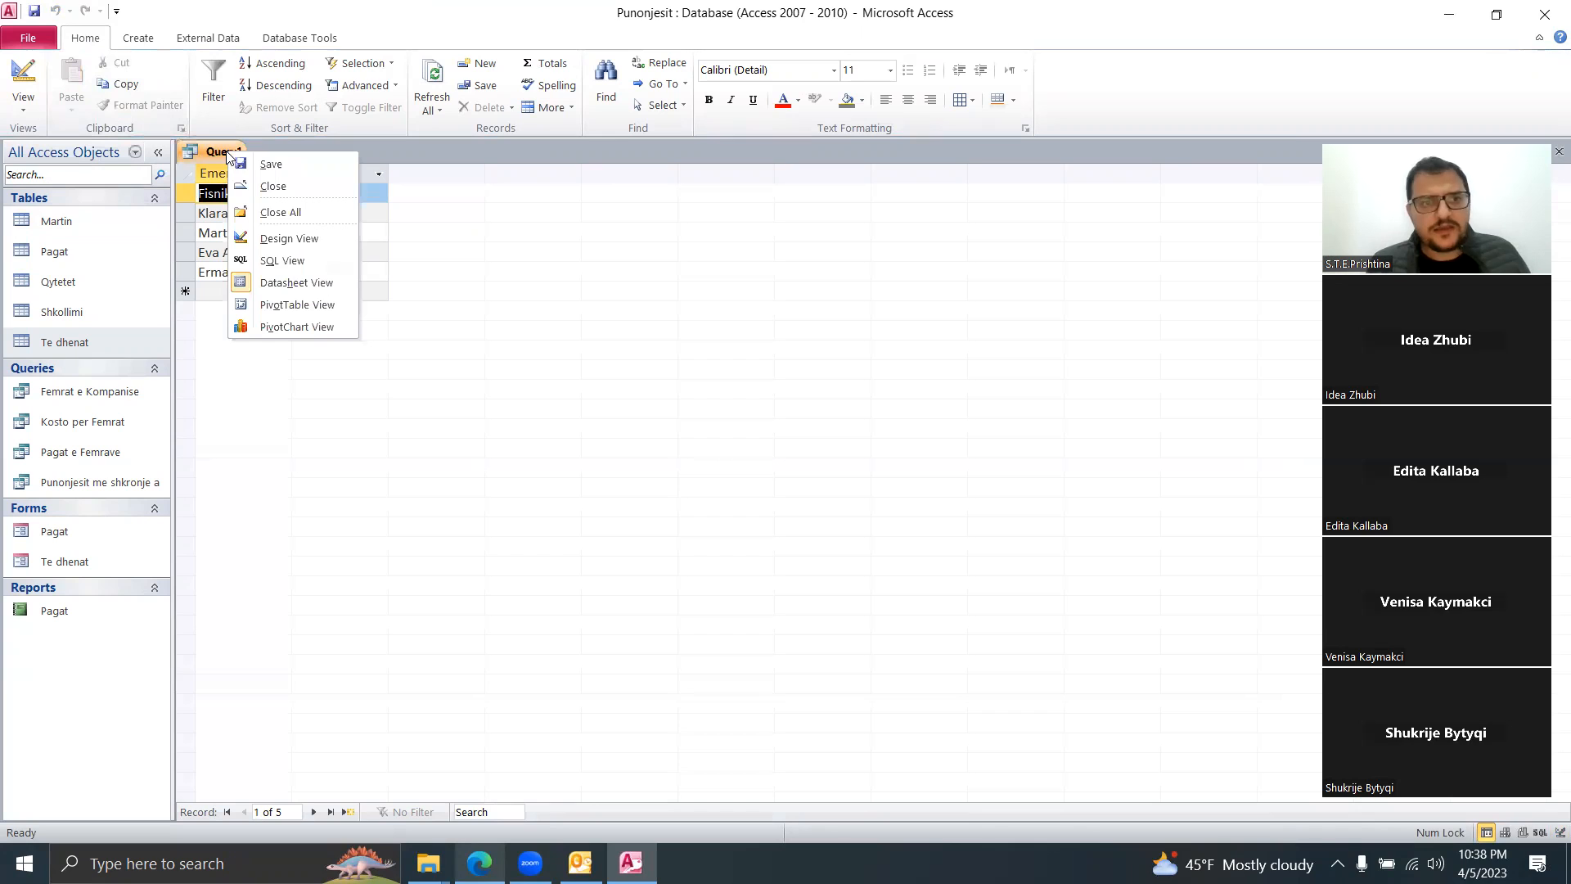
{"action": "left_click", "coordinate": [297, 239]}
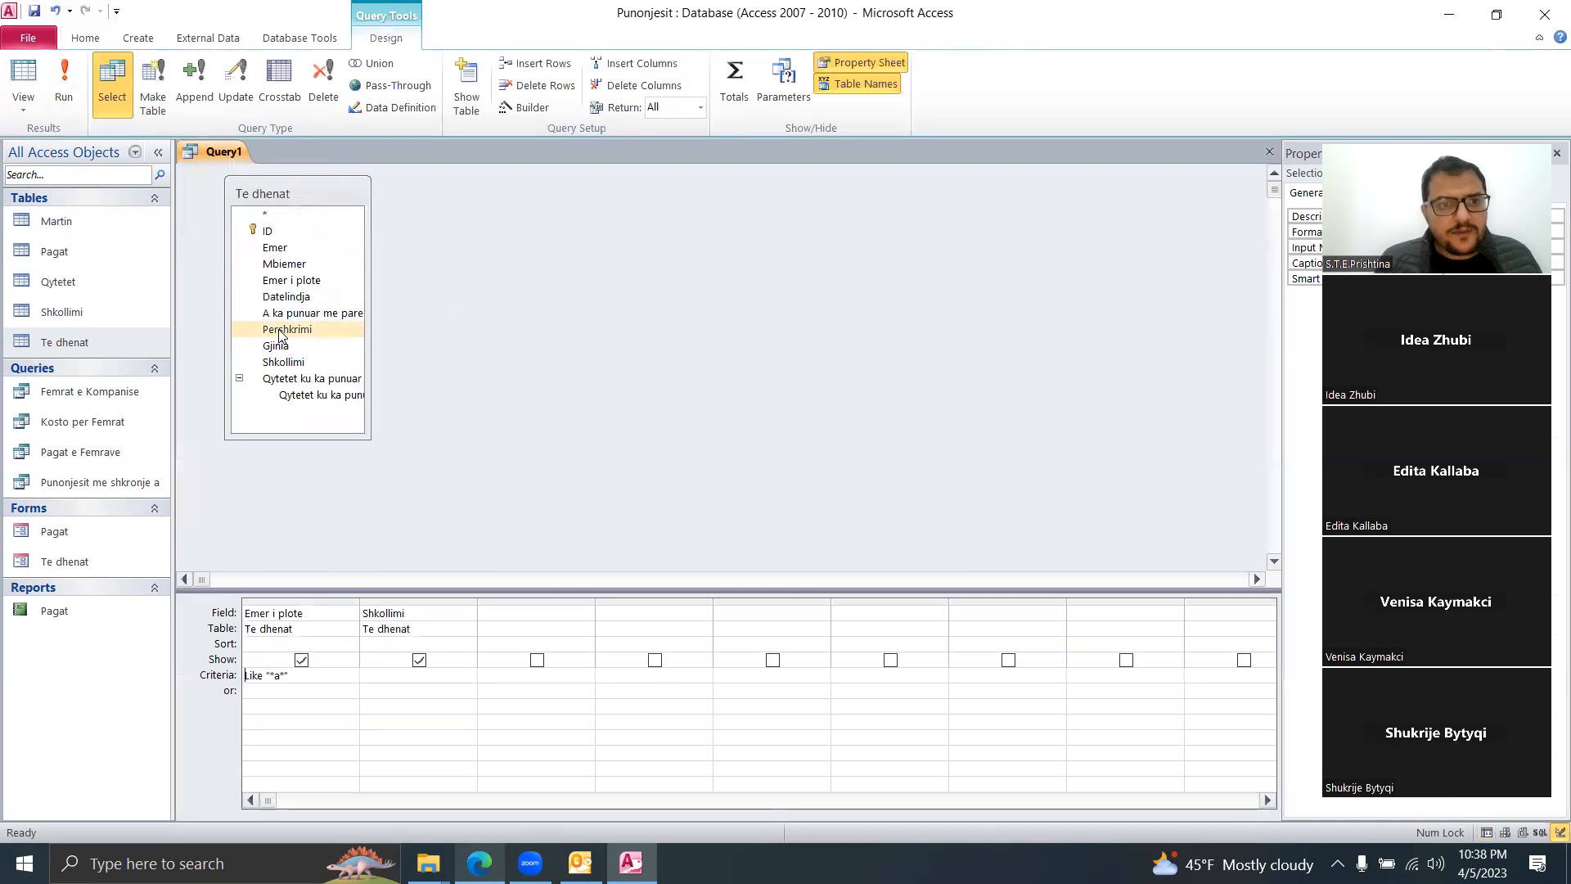
{"action": "left_click", "coordinate": [316, 301]}
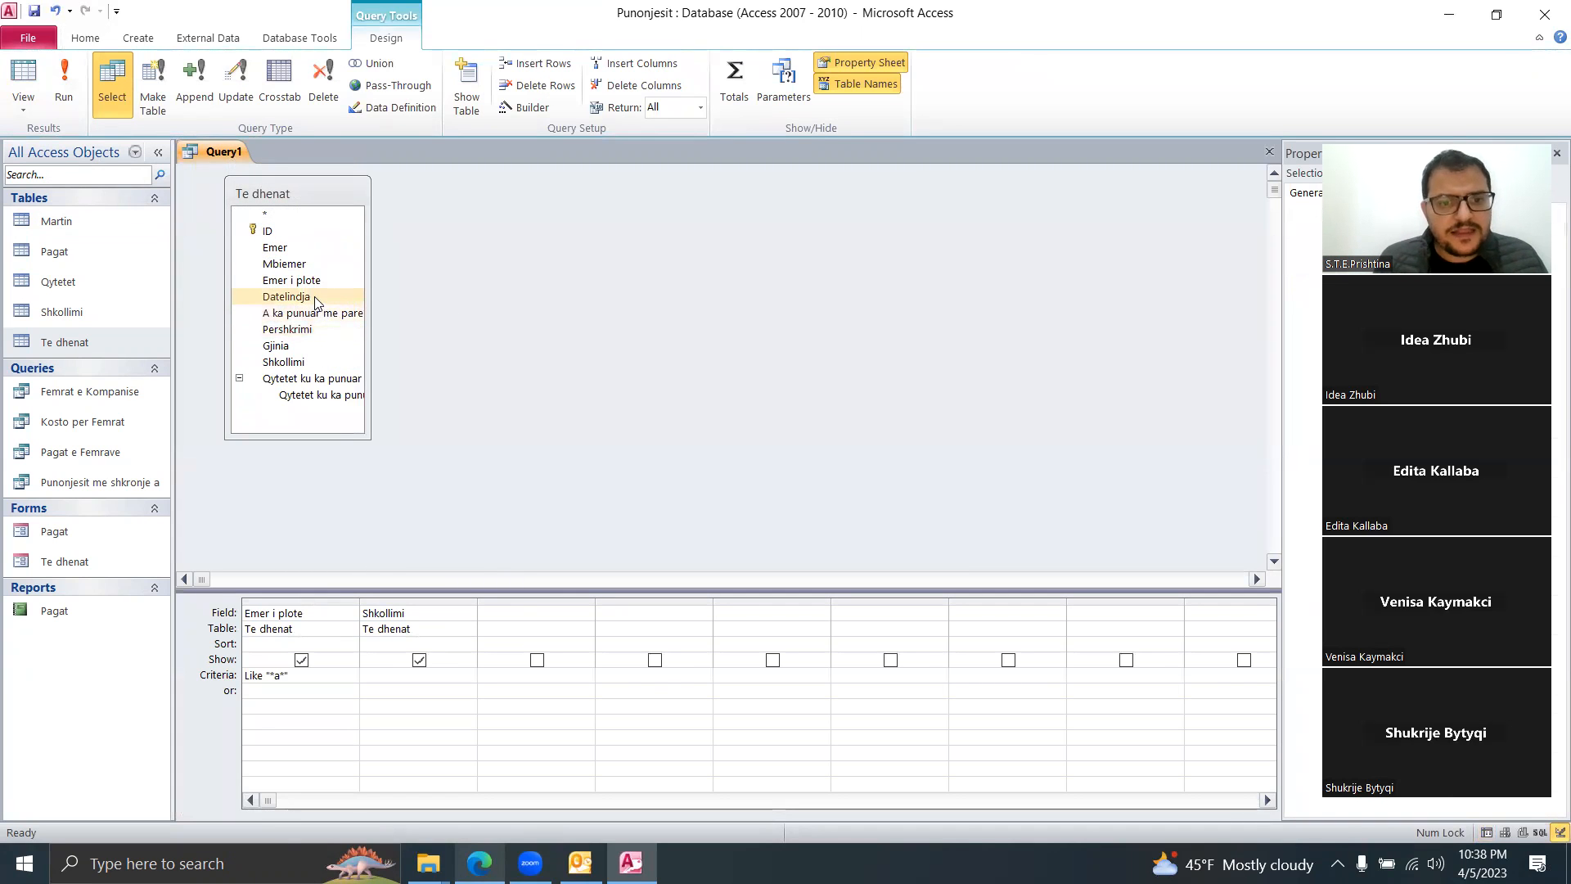
{"action": "double_click", "coordinate": [316, 301]}
{"action": "left_click", "coordinate": [507, 677]}
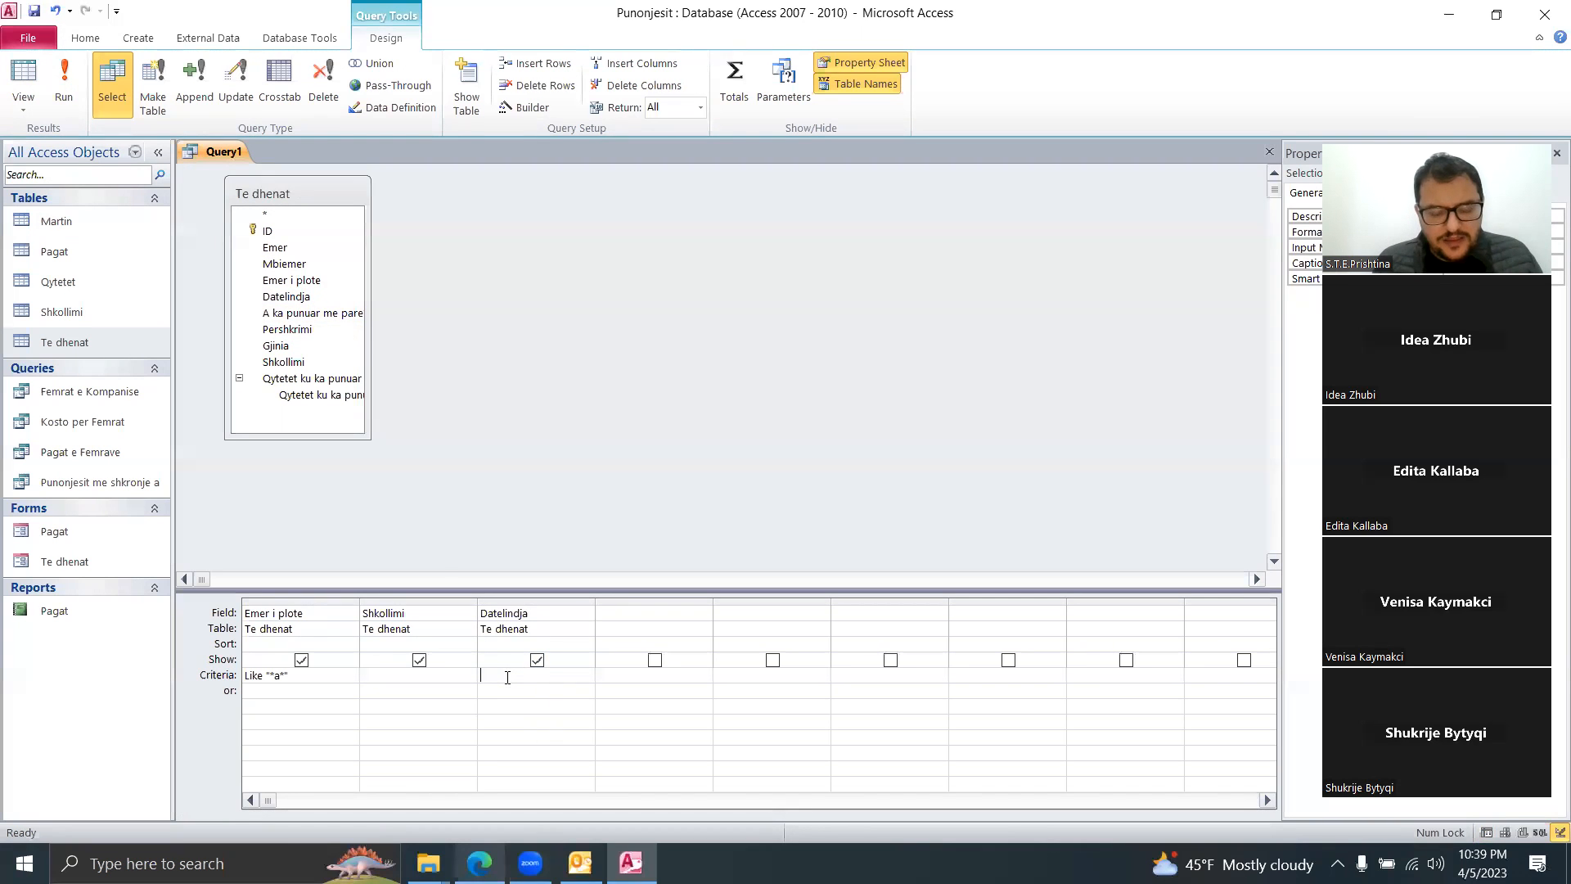
{"action": "type", "text": ">"}
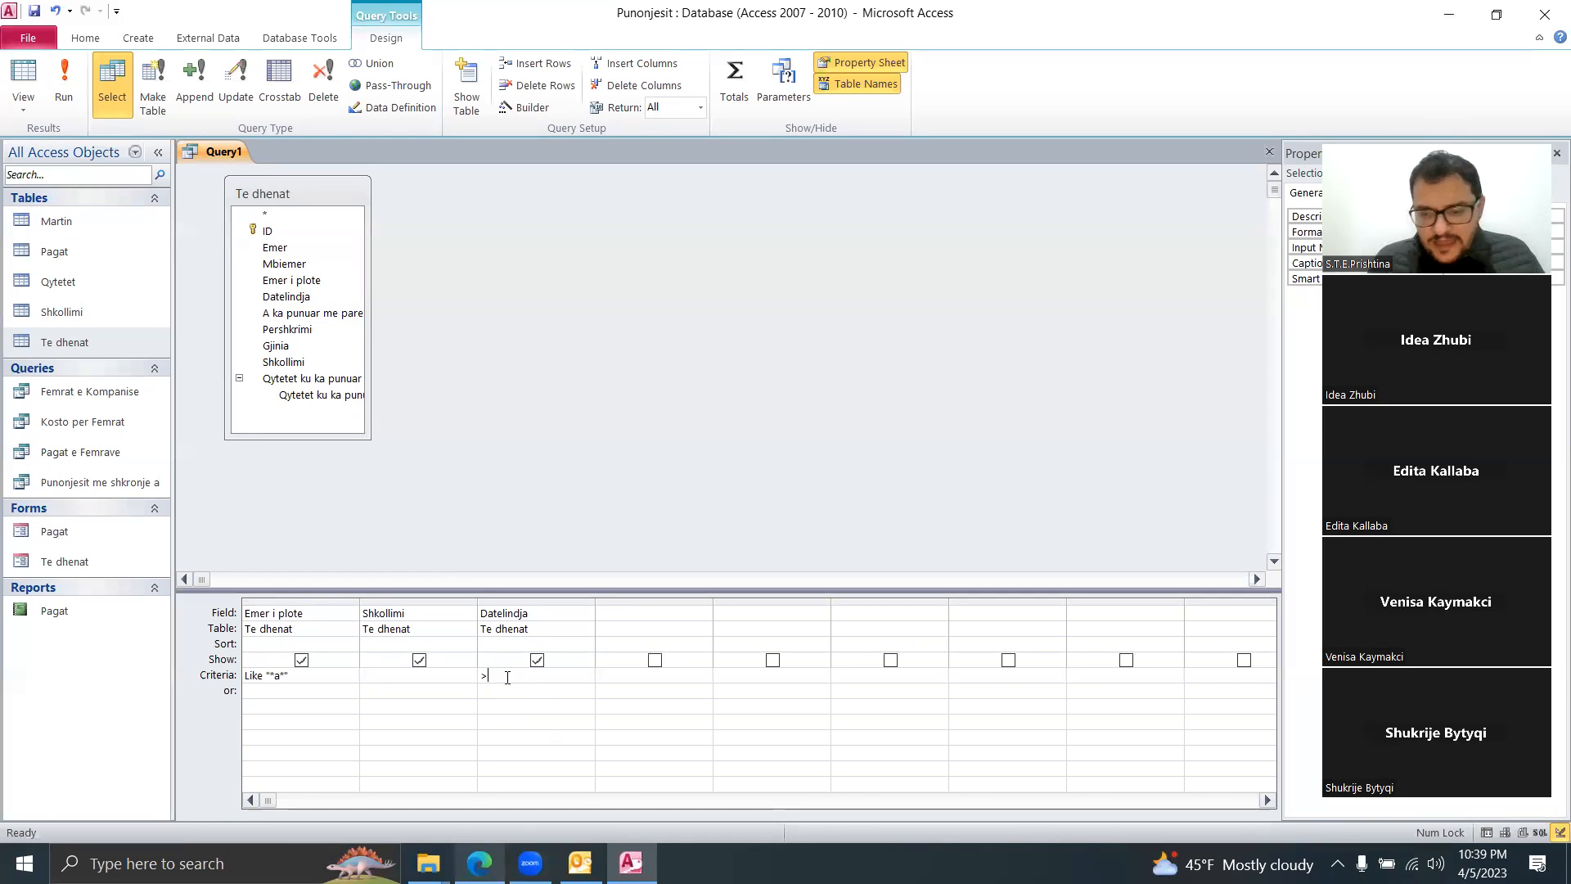
{"action": "type", "text": "1/1/20"}
{"action": "key", "text": "BackSpace"}
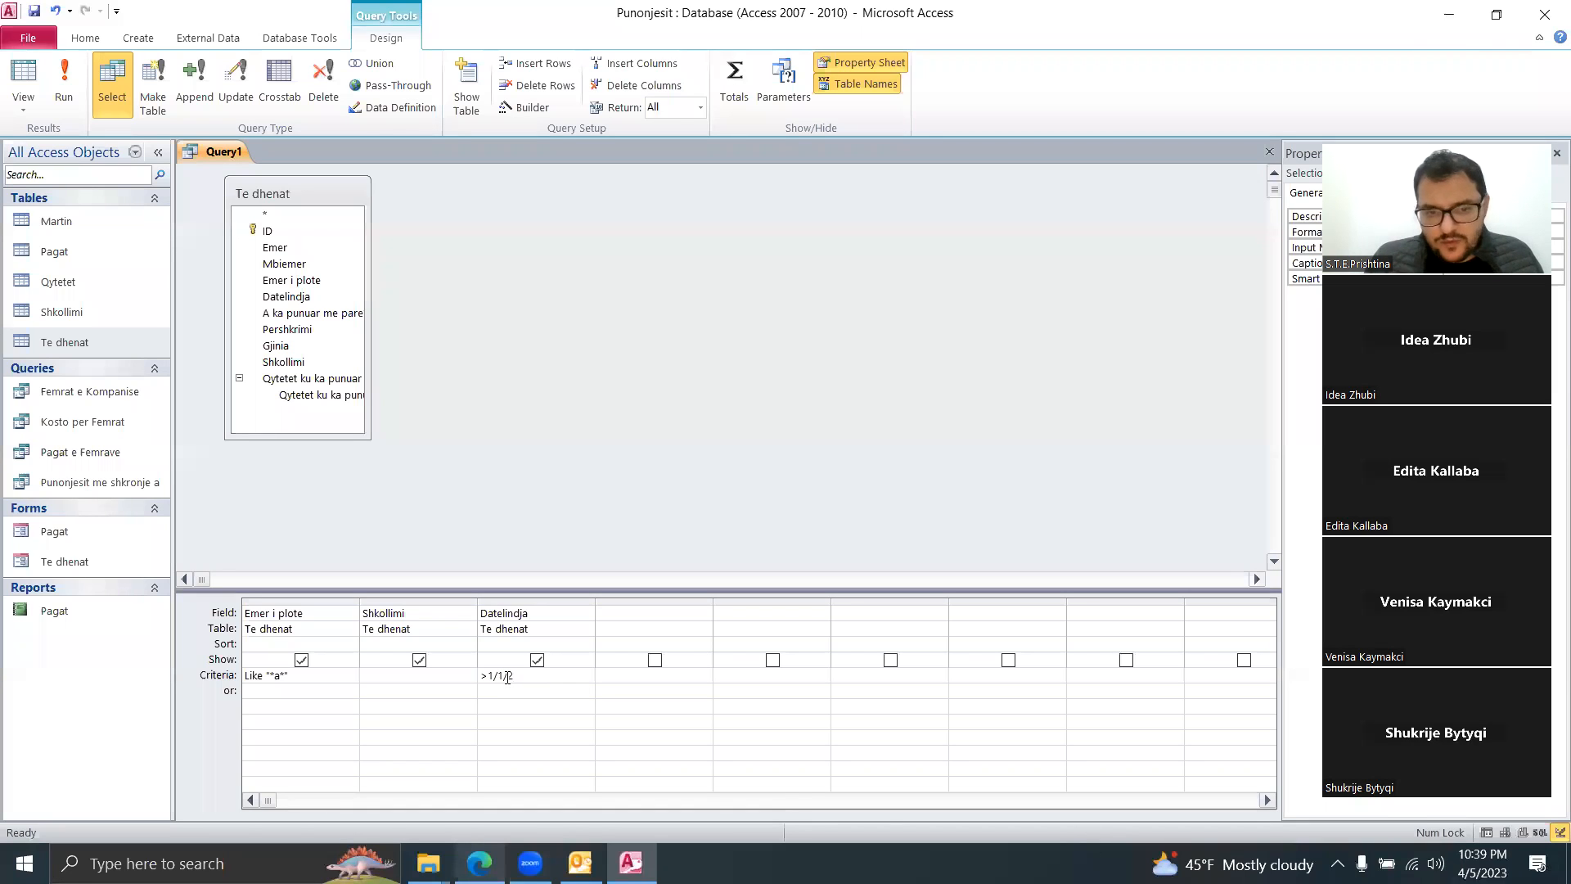
{"action": "type", "text": "990"}
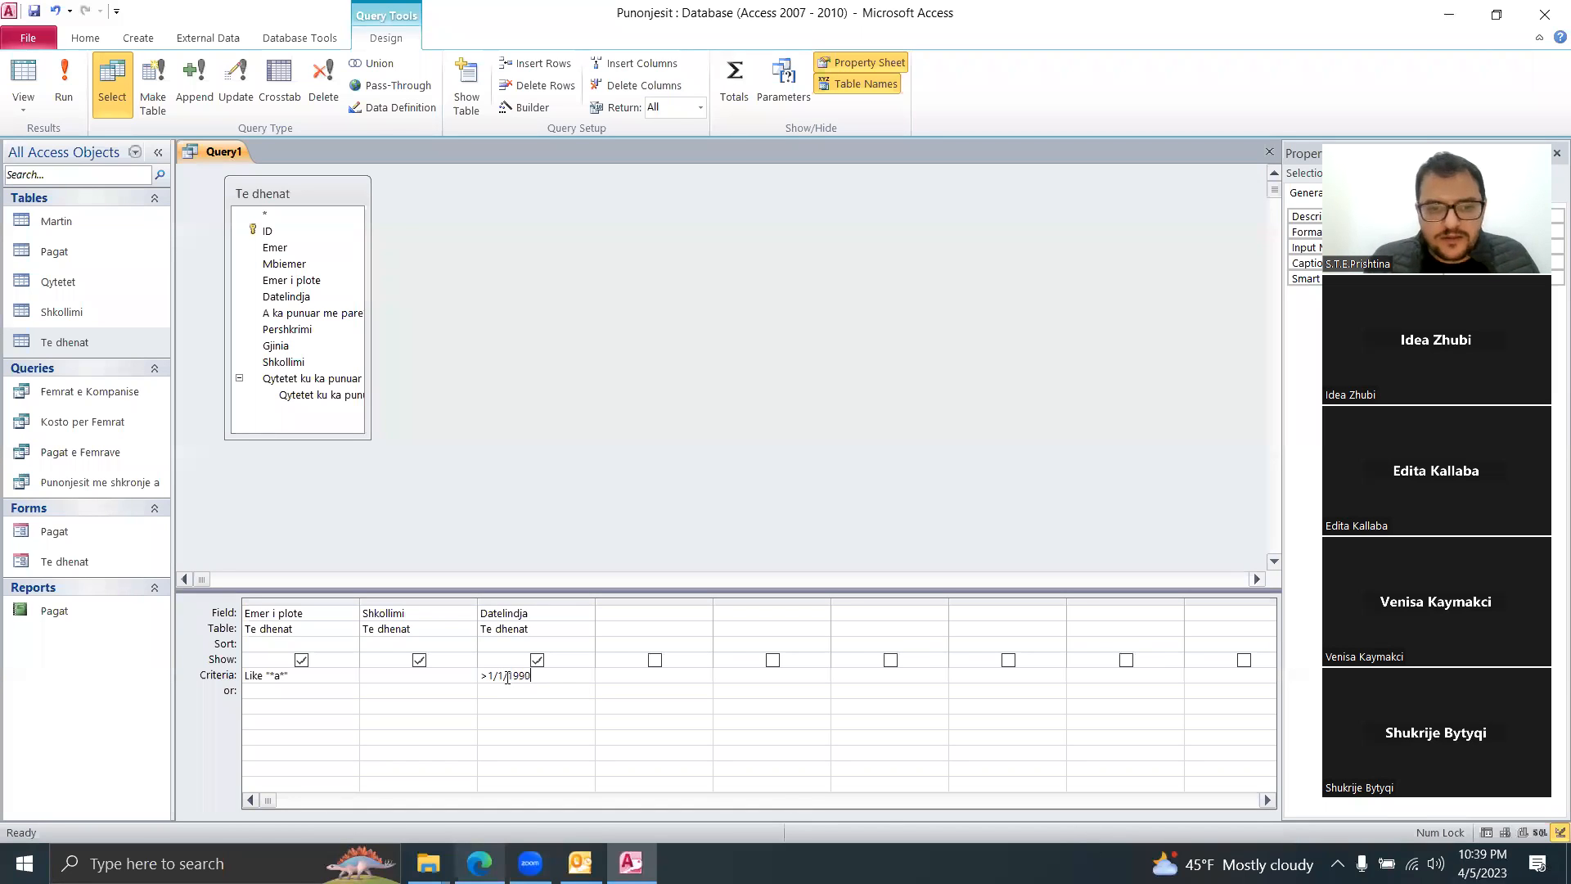
{"action": "left_click", "coordinate": [515, 704]}
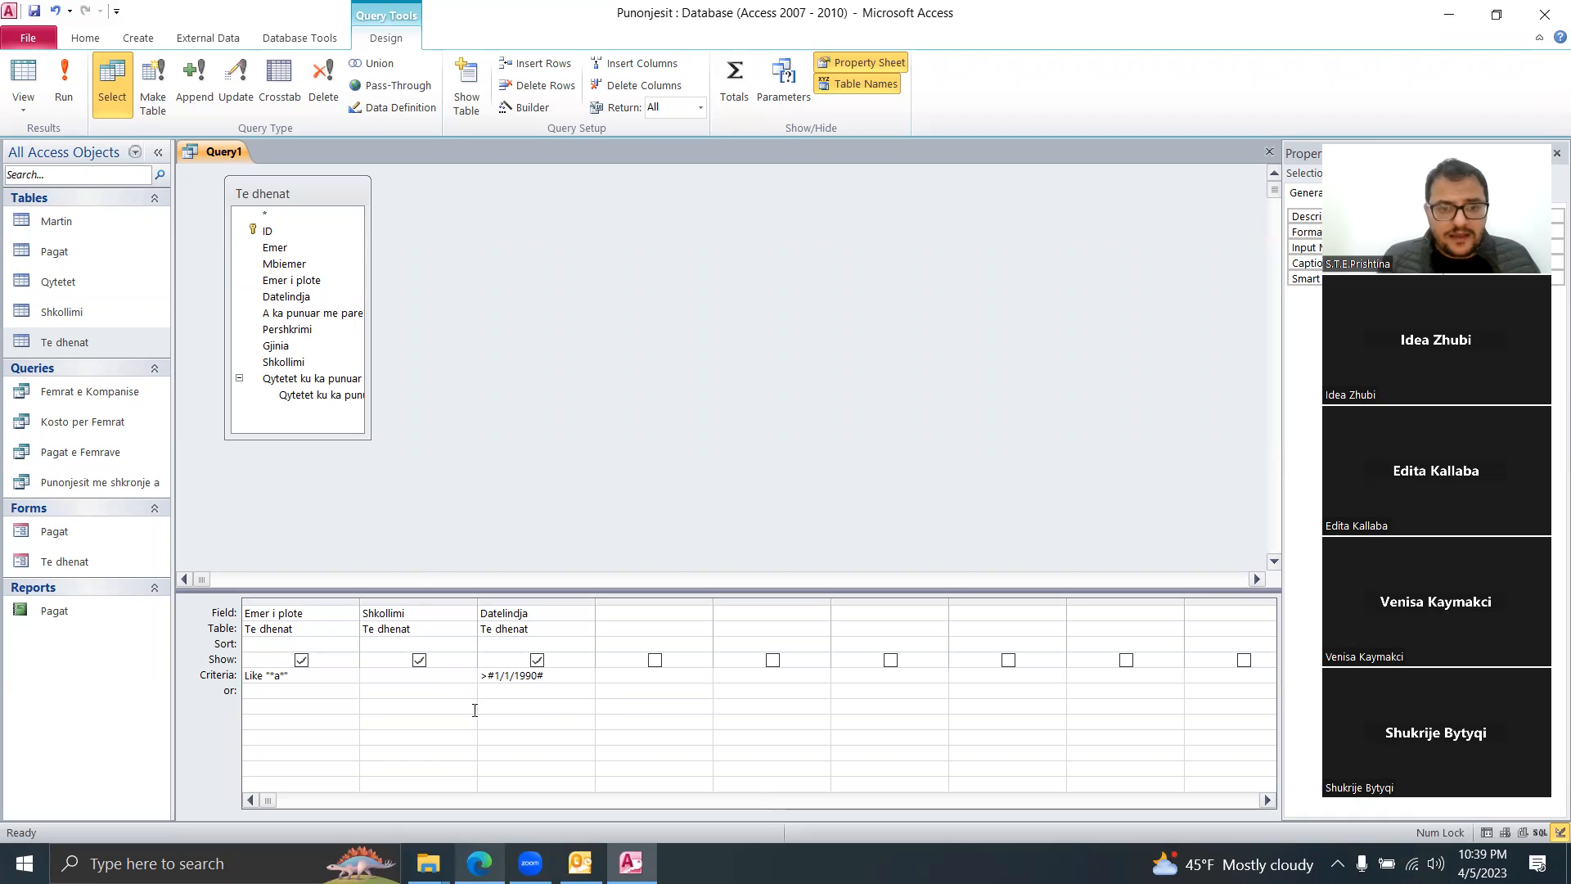
{"action": "left_click", "coordinate": [64, 84]}
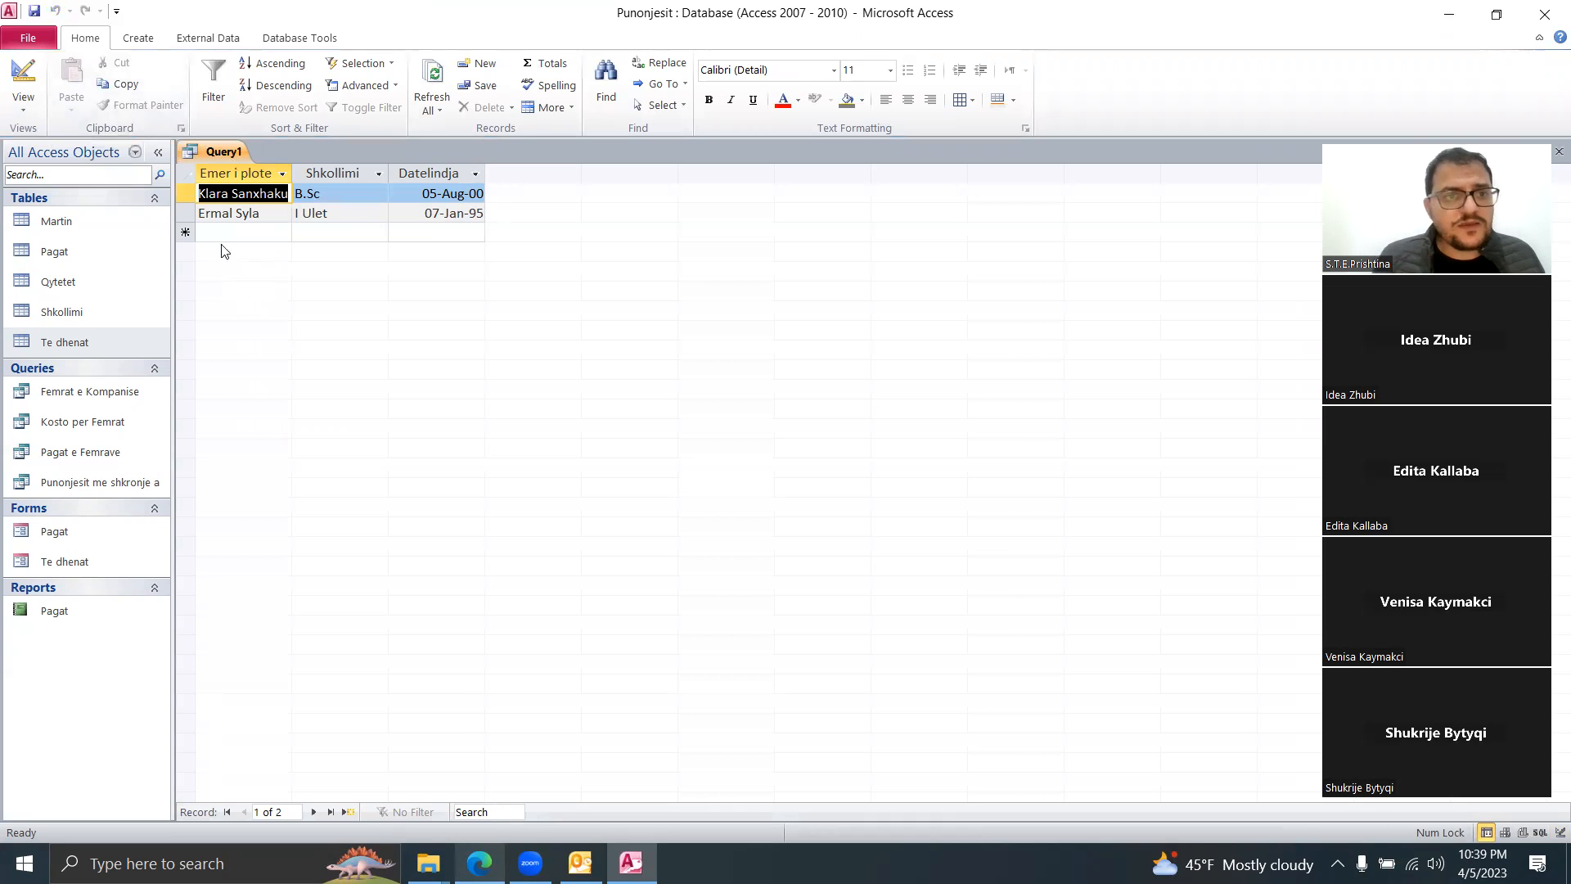
Step: Start saving Query1, then cancel the Save As dialog
{"action": "right_click", "coordinate": [215, 149]}
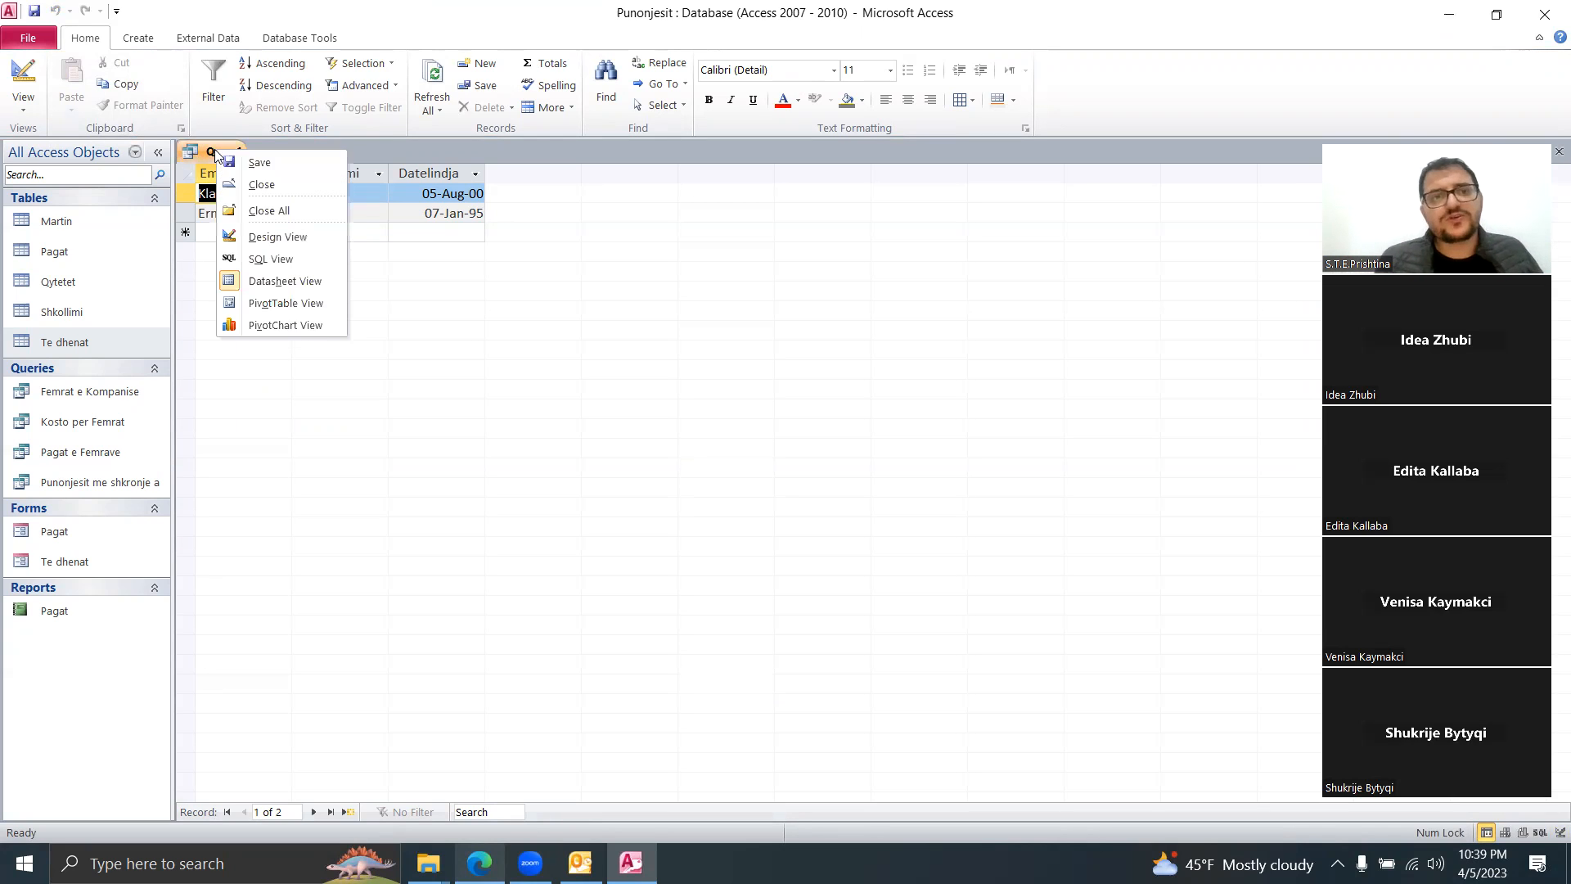
{"action": "left_click", "coordinate": [258, 163]}
{"action": "left_click", "coordinate": [869, 334]}
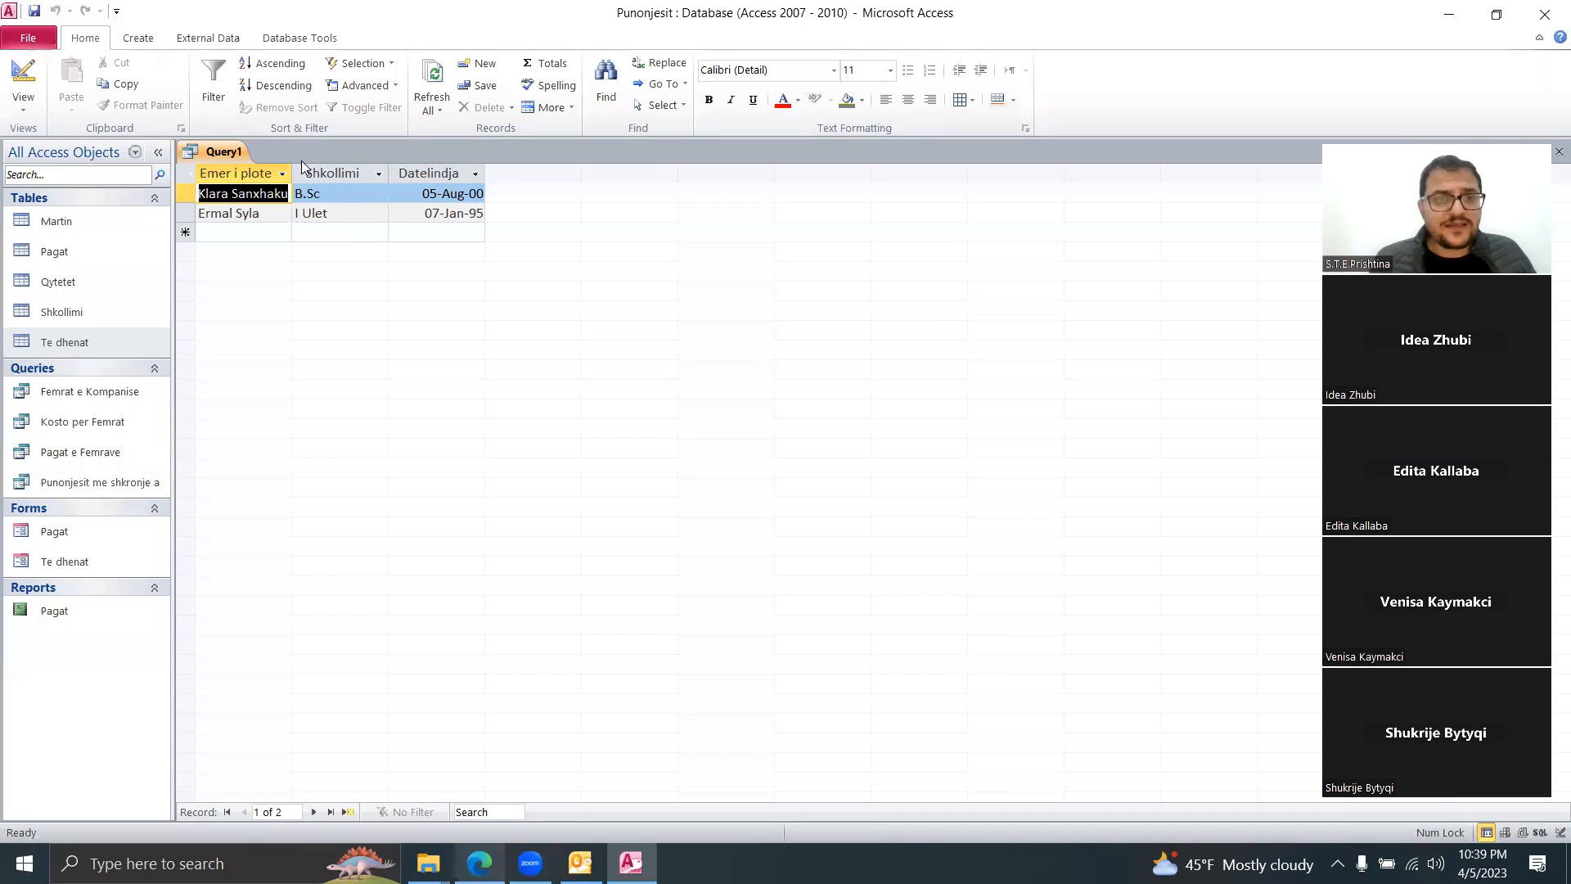
{"action": "right_click", "coordinate": [212, 153]}
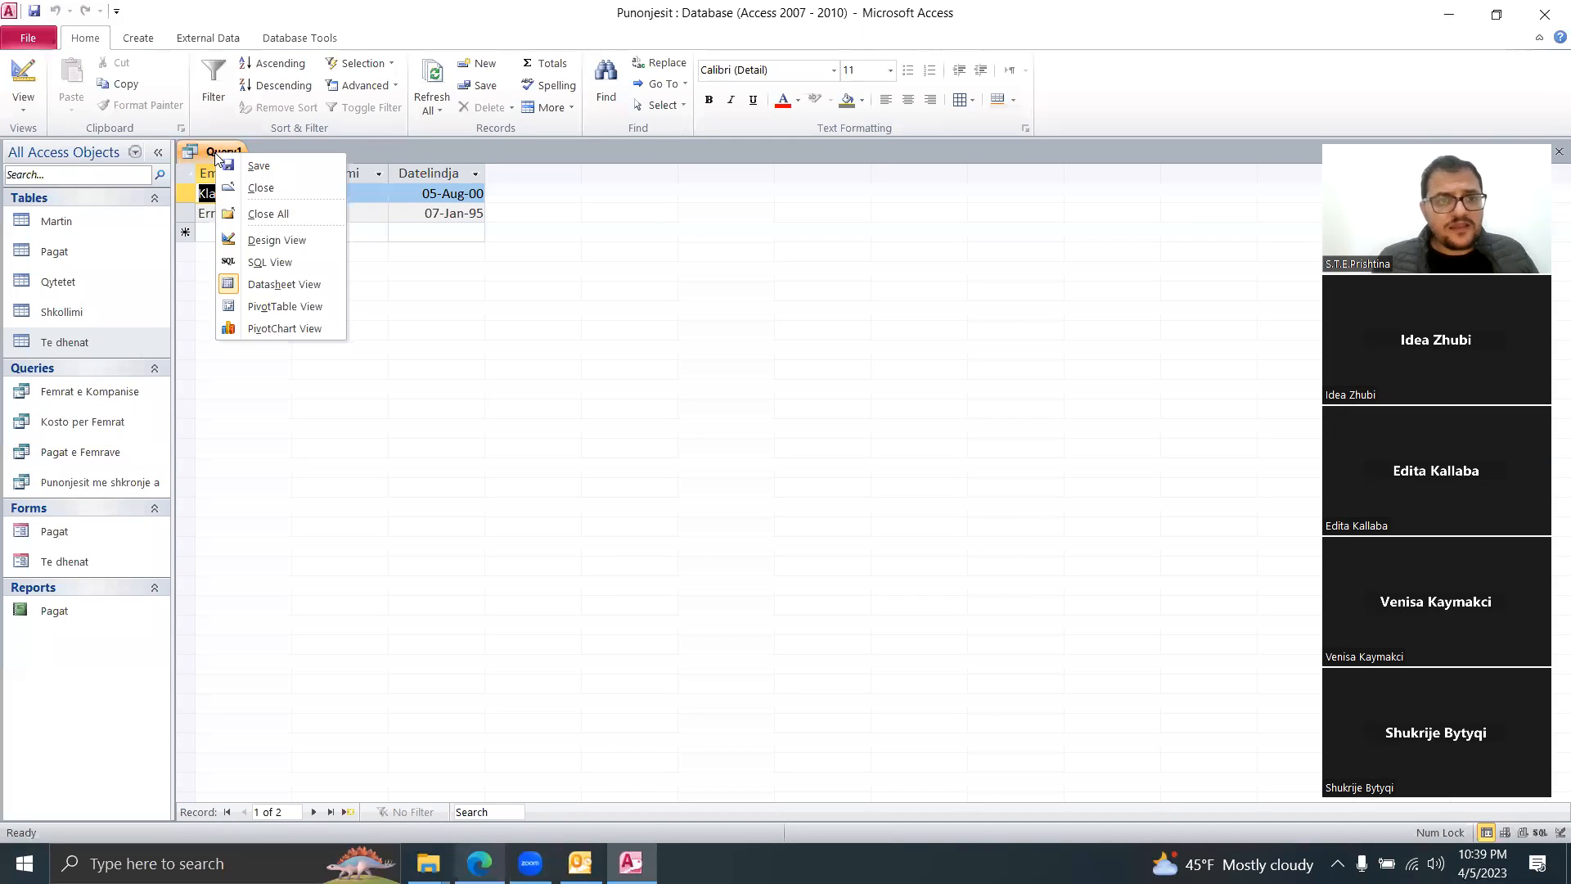
Step: Close Query1 discarding its changes, then open and close the Te dhenat table
{"action": "left_click", "coordinate": [270, 185]}
{"action": "left_click", "coordinate": [773, 481]}
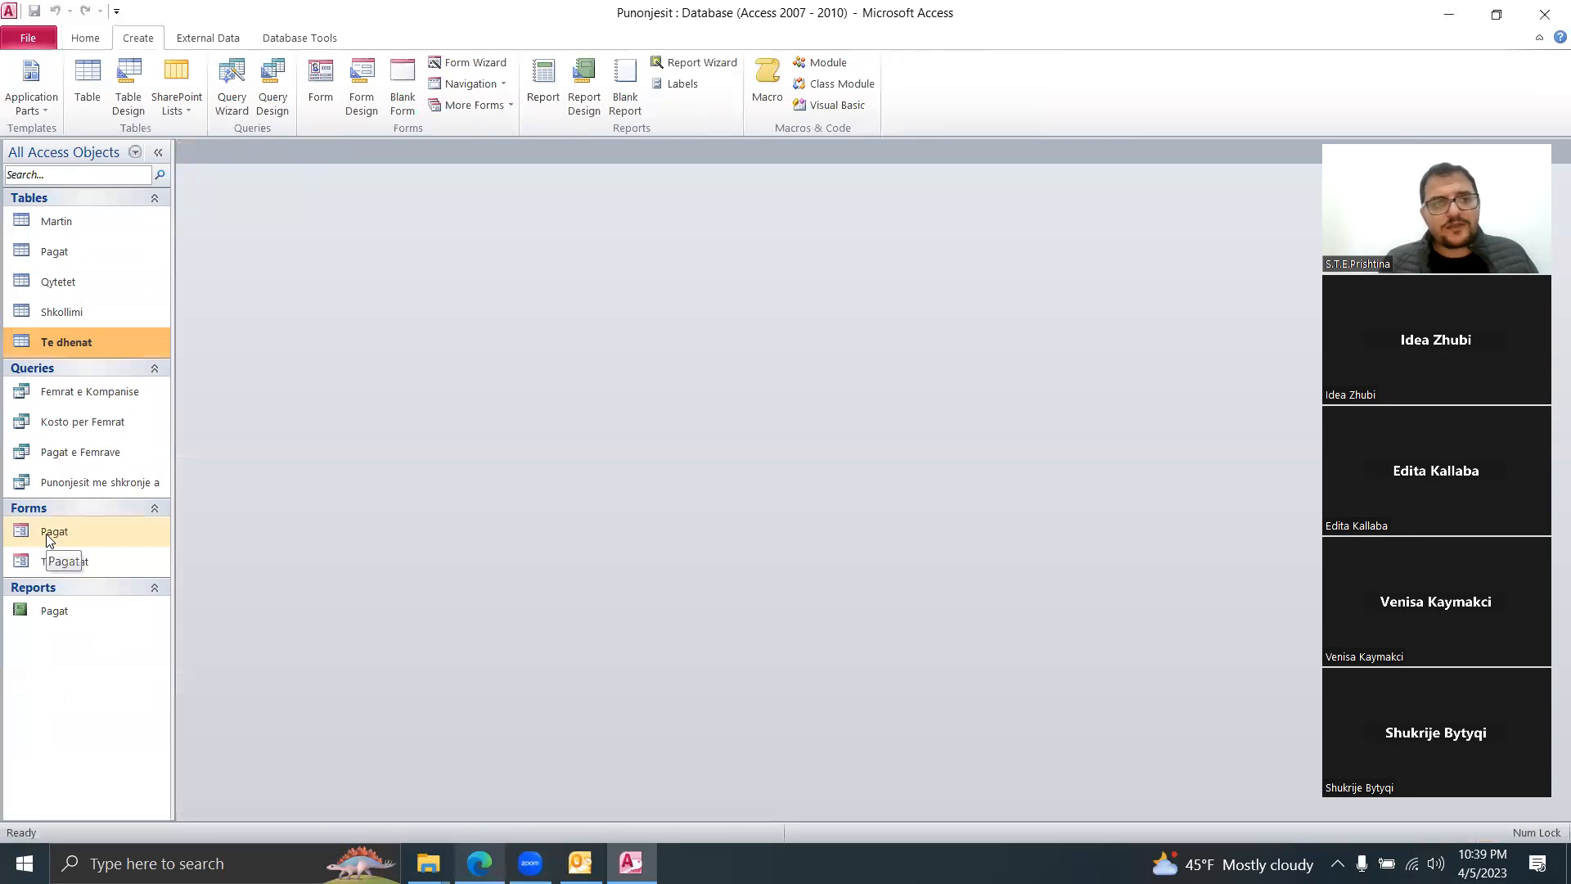
{"action": "double_click", "coordinate": [85, 340]}
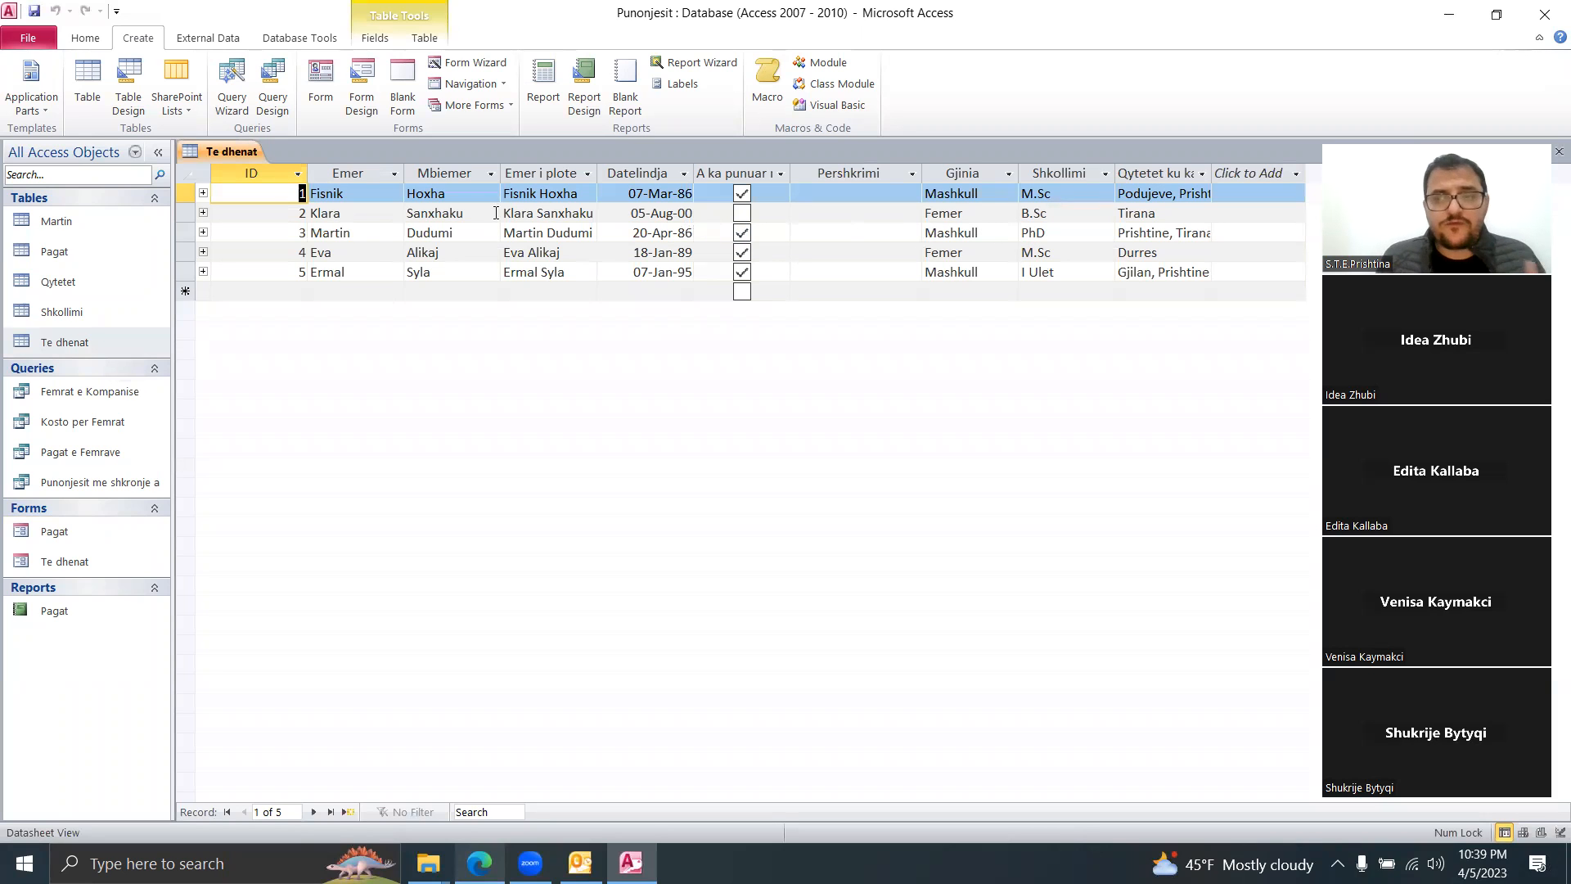
{"action": "right_click", "coordinate": [231, 151]}
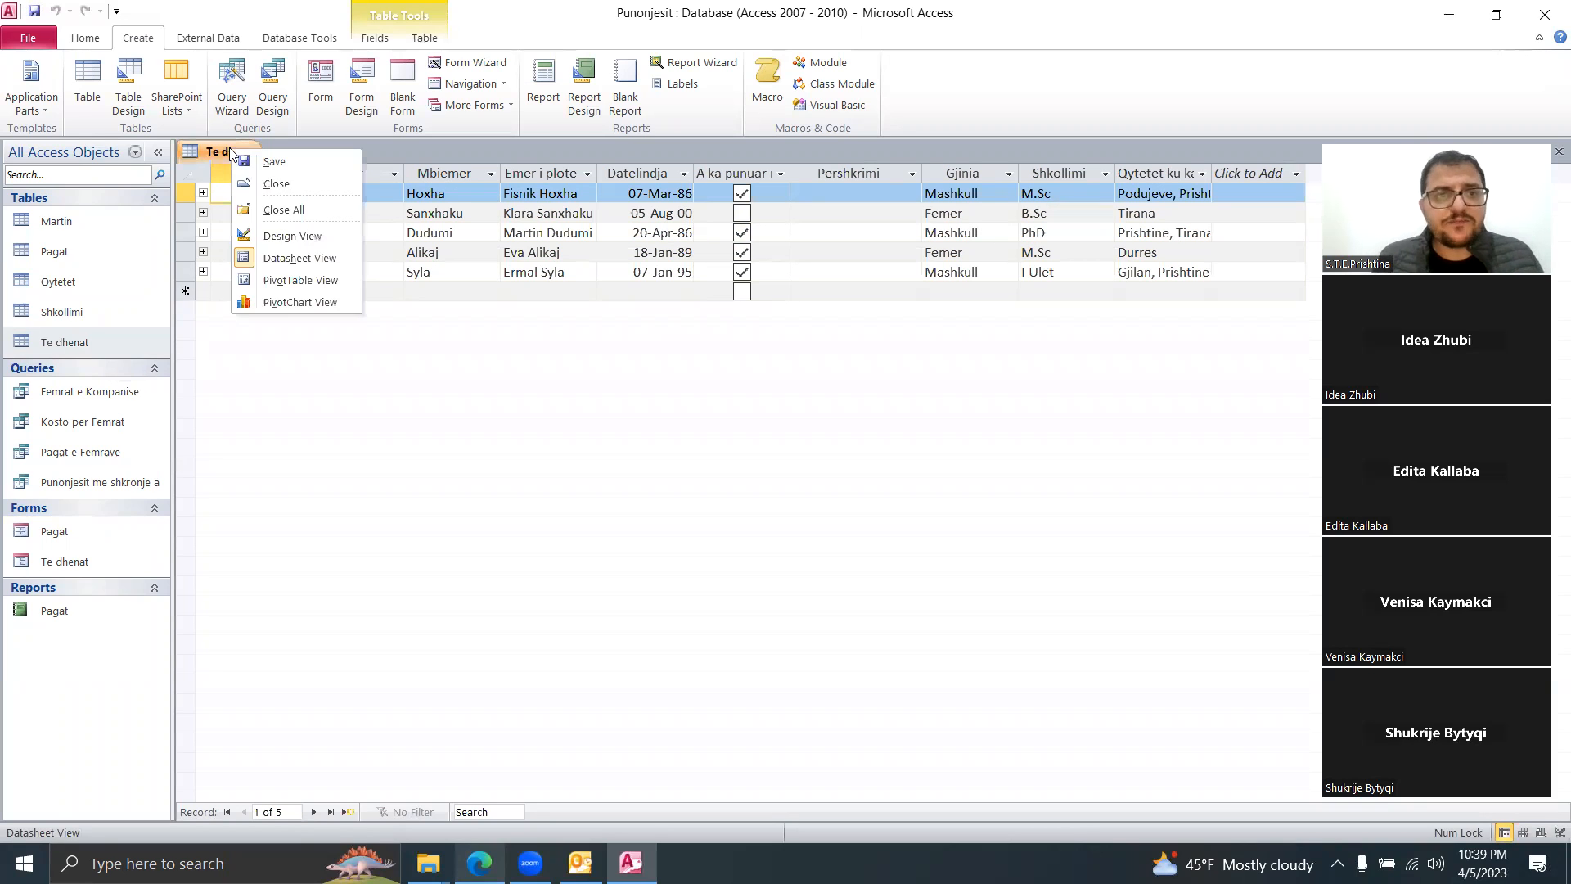
{"action": "left_click", "coordinate": [278, 185]}
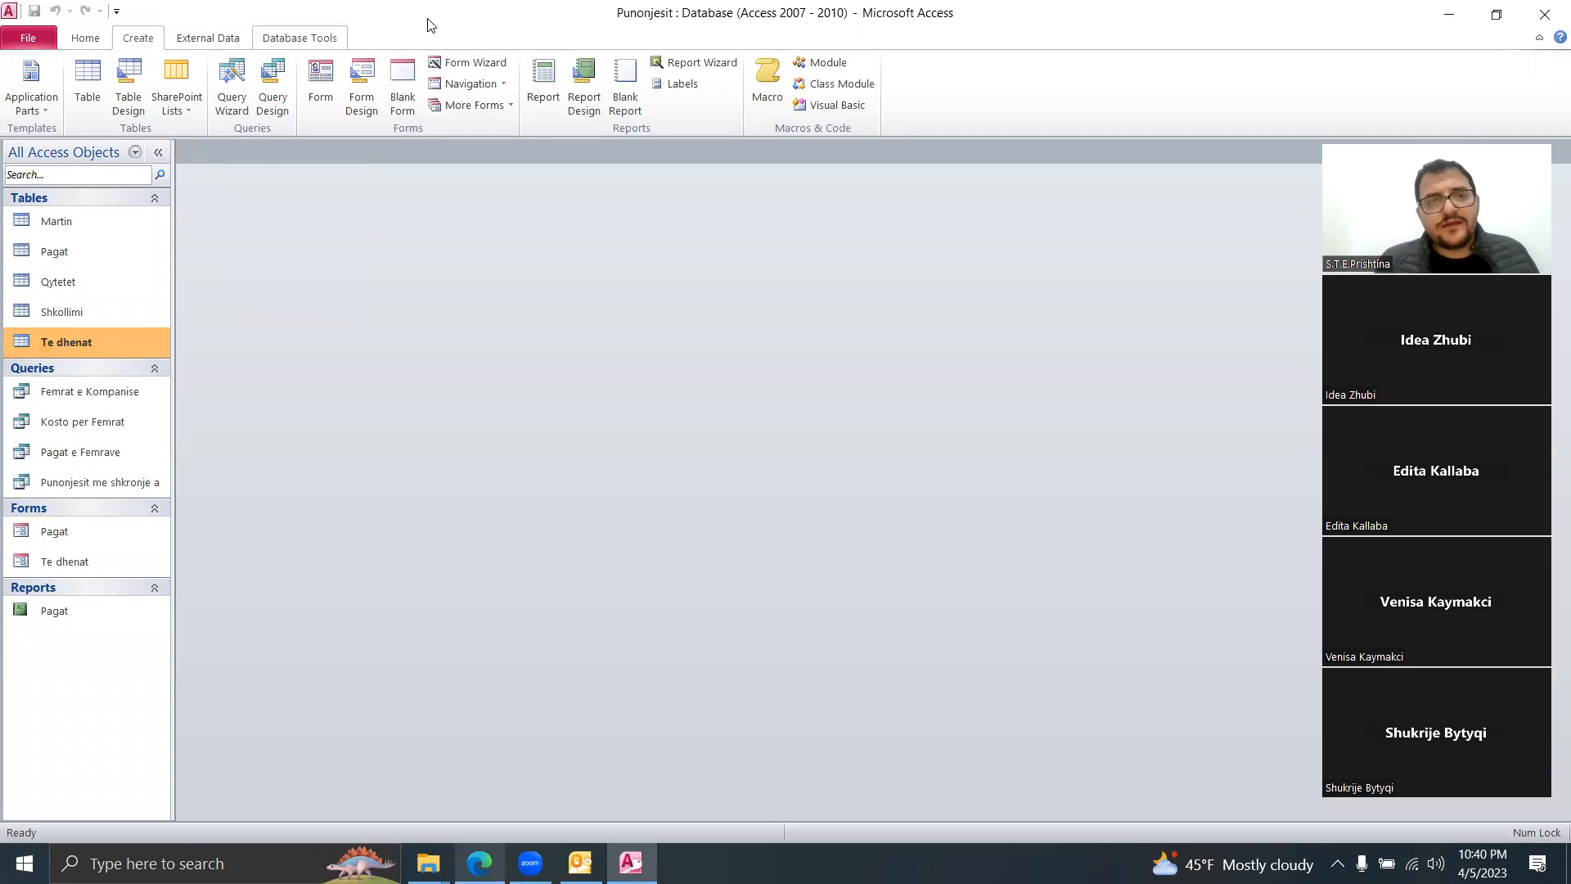
Step: Create a blank form and close it unused
{"action": "left_click", "coordinate": [399, 85]}
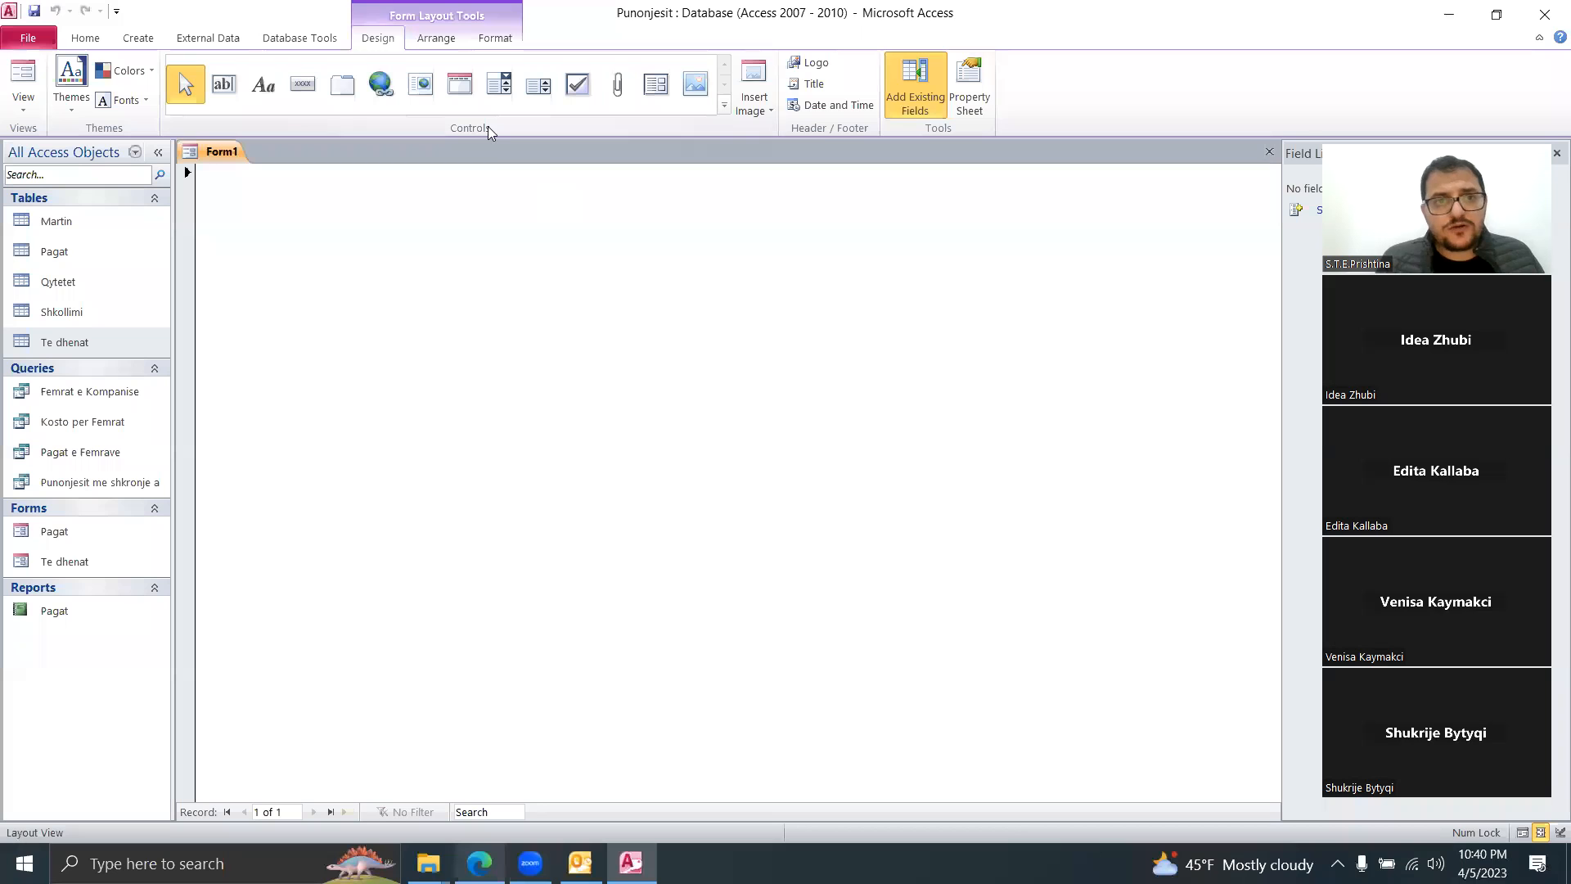
{"action": "right_click", "coordinate": [222, 155]}
{"action": "left_click", "coordinate": [245, 178]}
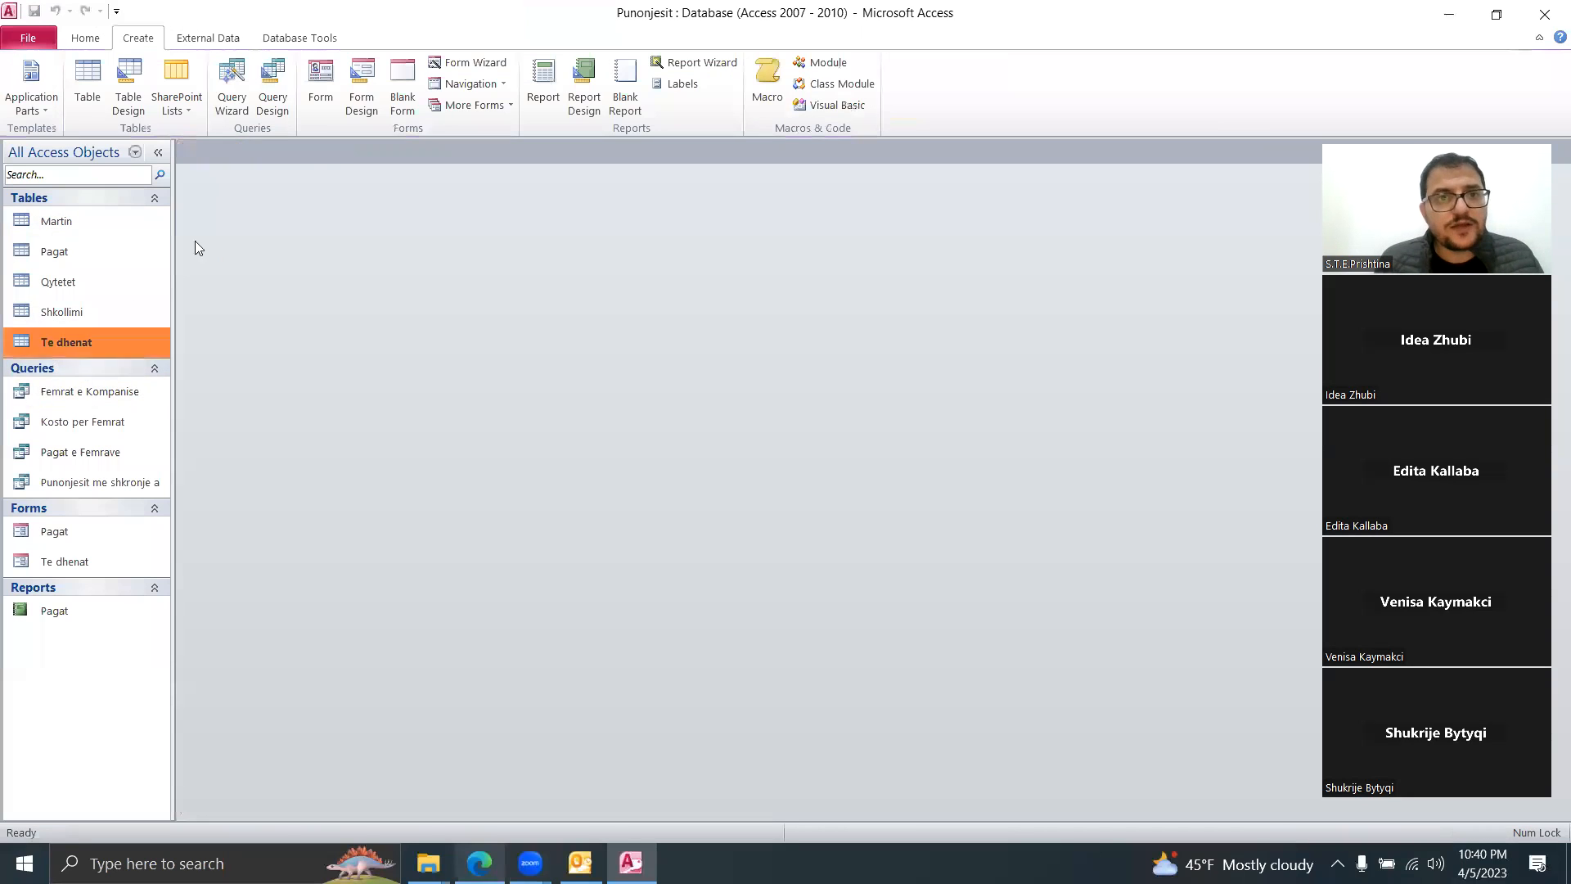
Step: Create a split form for Te dhenat, switch it to Form View, and start a new record
{"action": "left_click", "coordinate": [471, 109]}
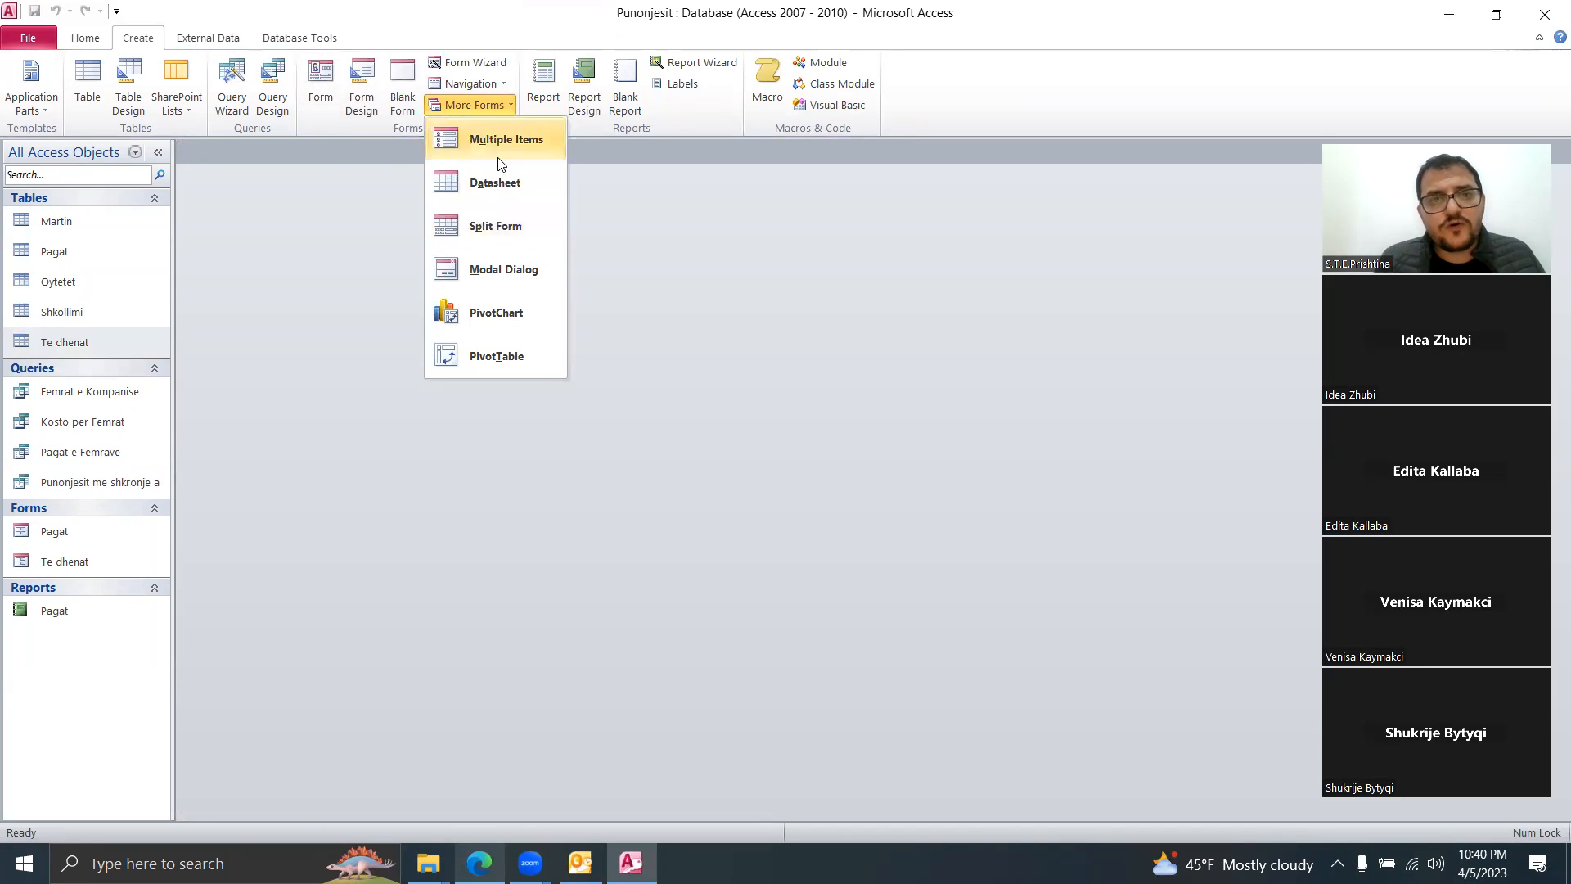
{"action": "left_click", "coordinate": [526, 246]}
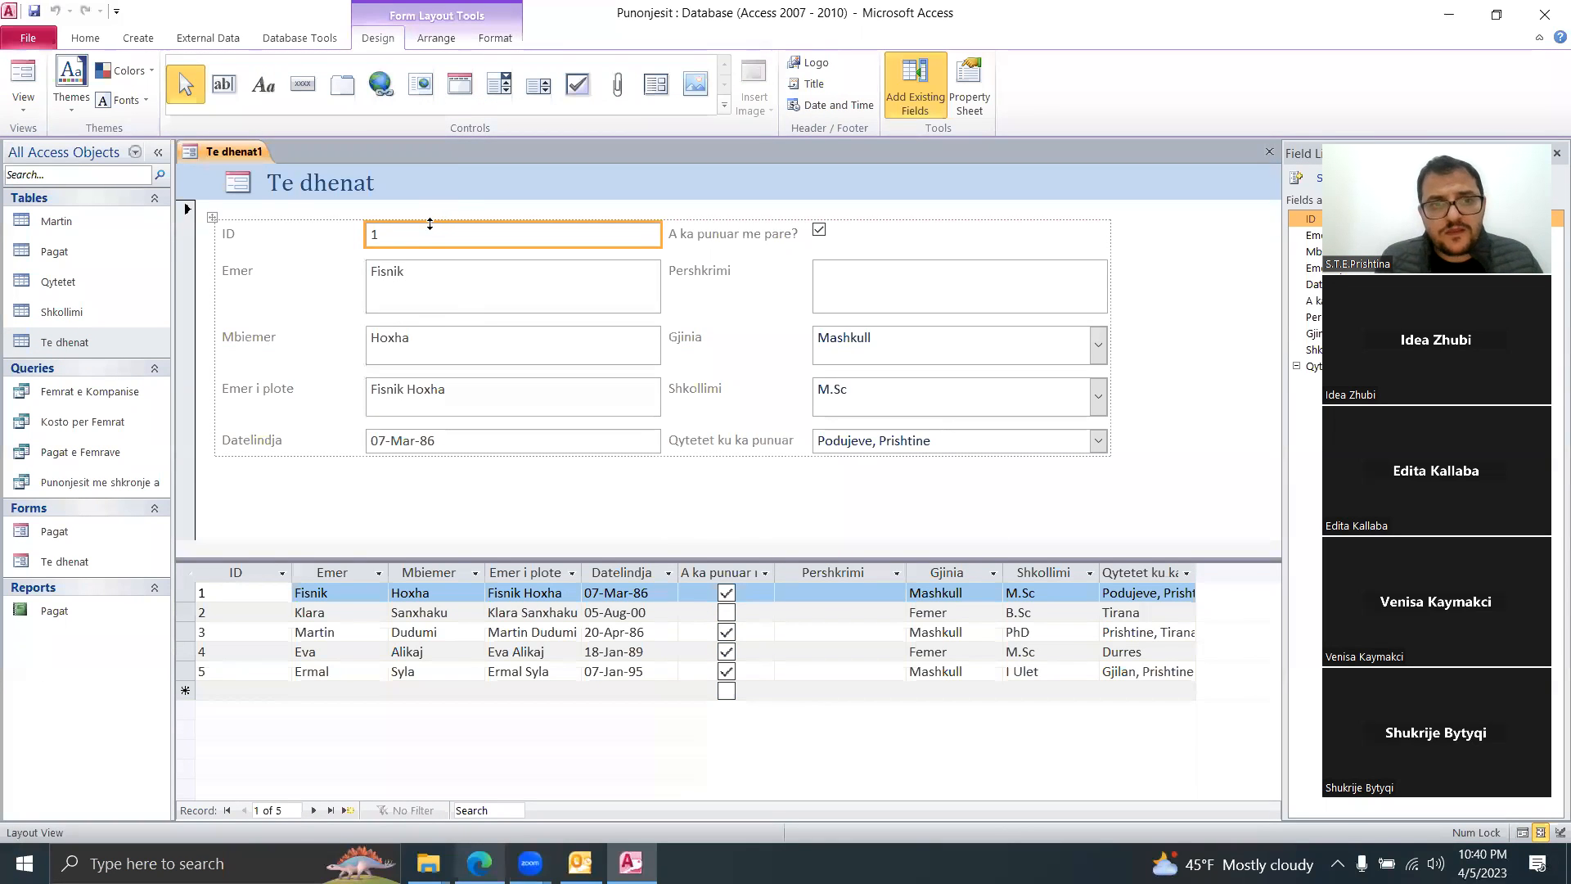
{"action": "right_click", "coordinate": [243, 149]}
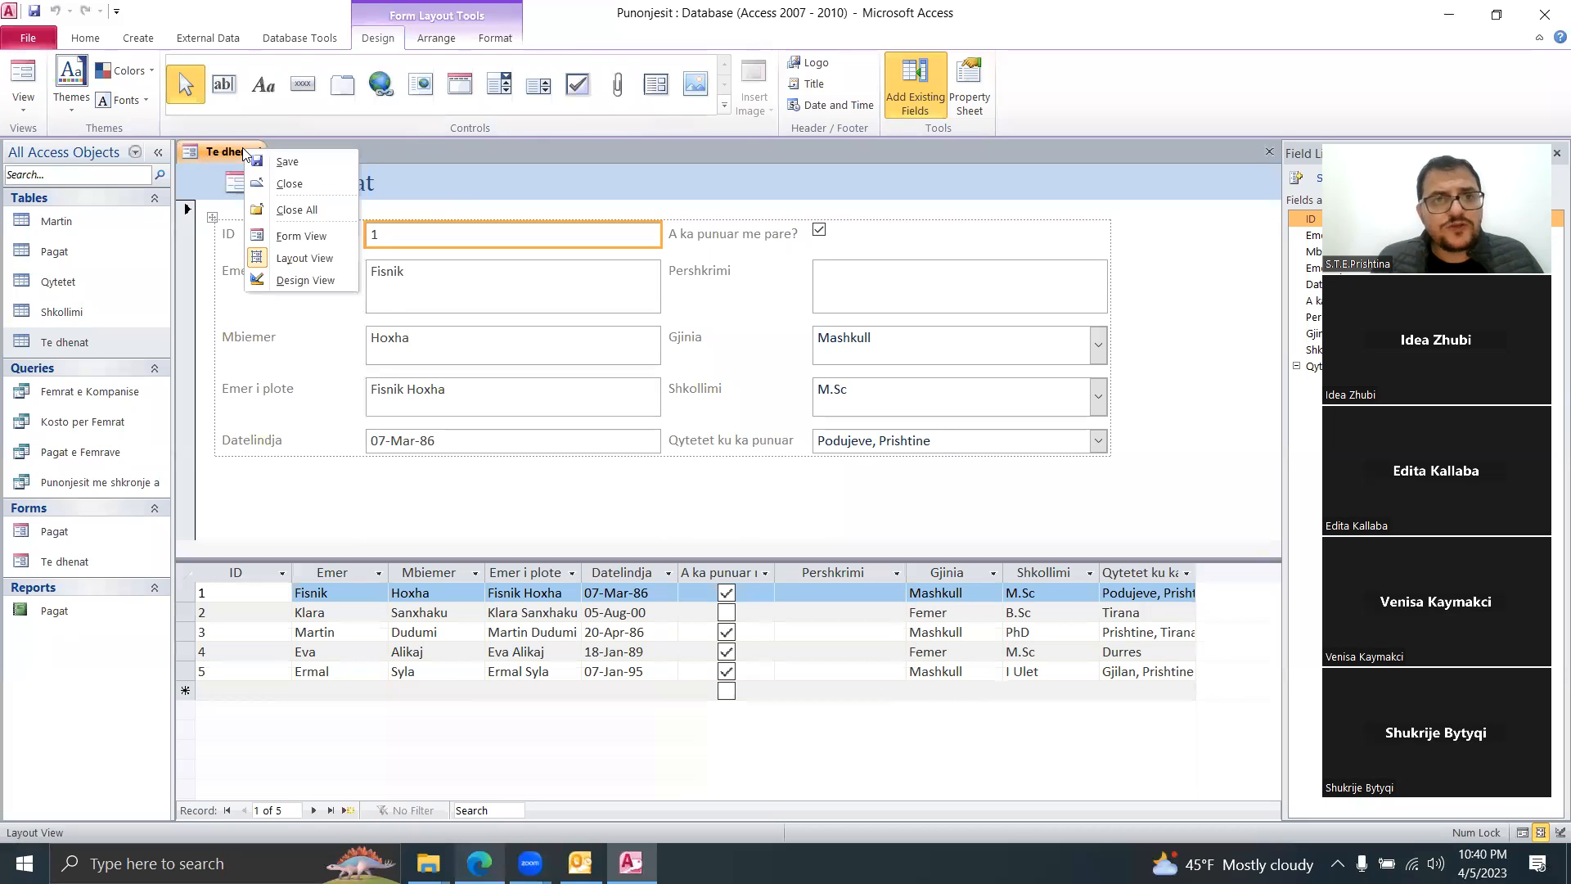
{"action": "left_click", "coordinate": [287, 234]}
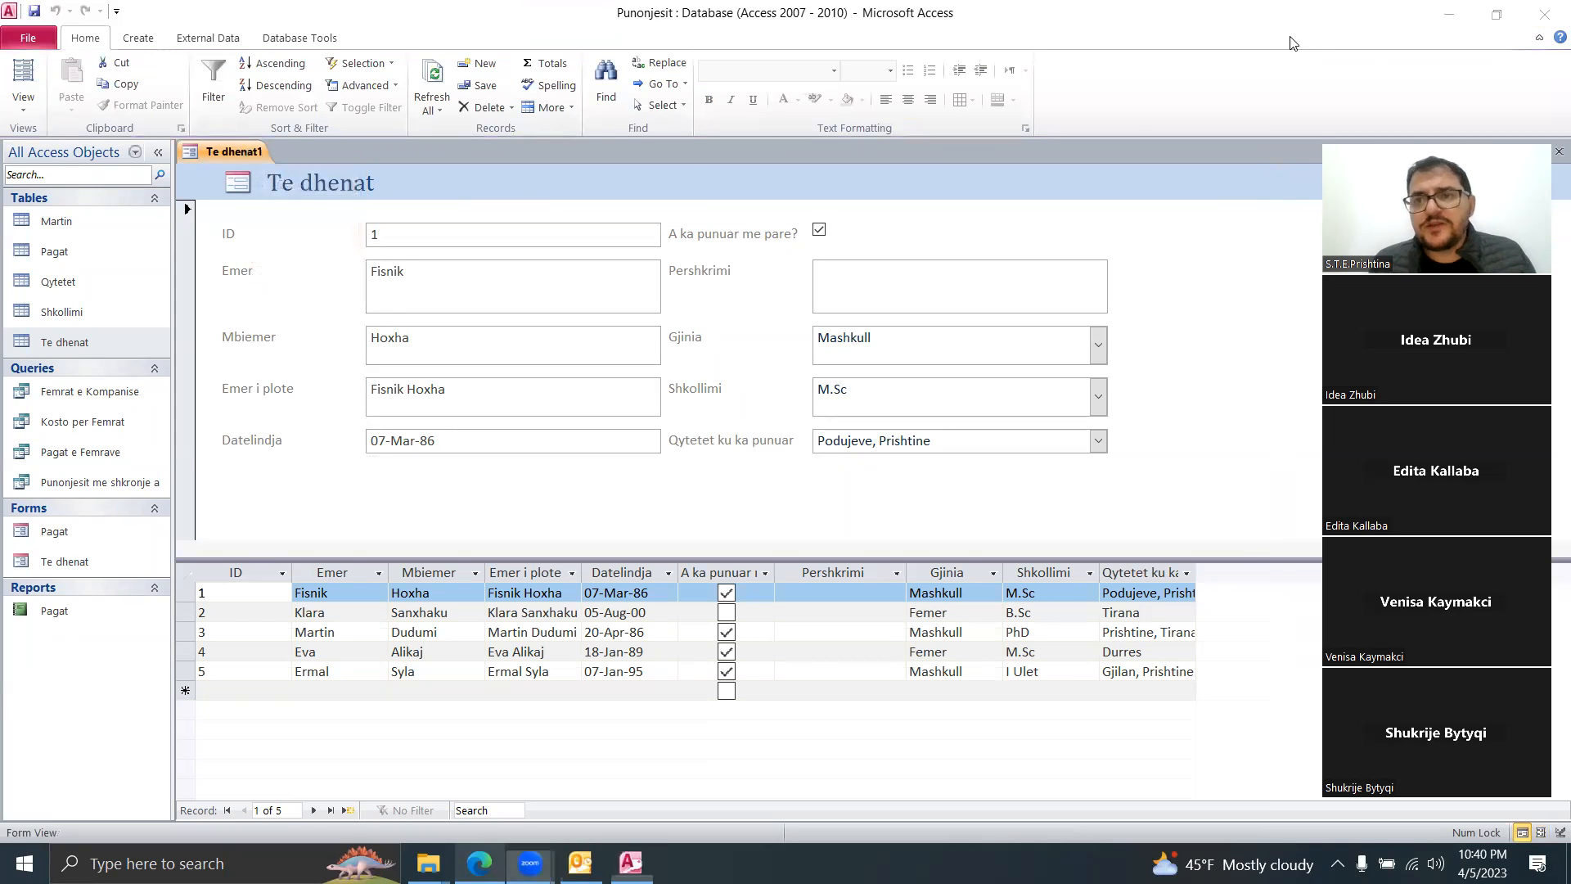
{"action": "left_click", "coordinate": [441, 236]}
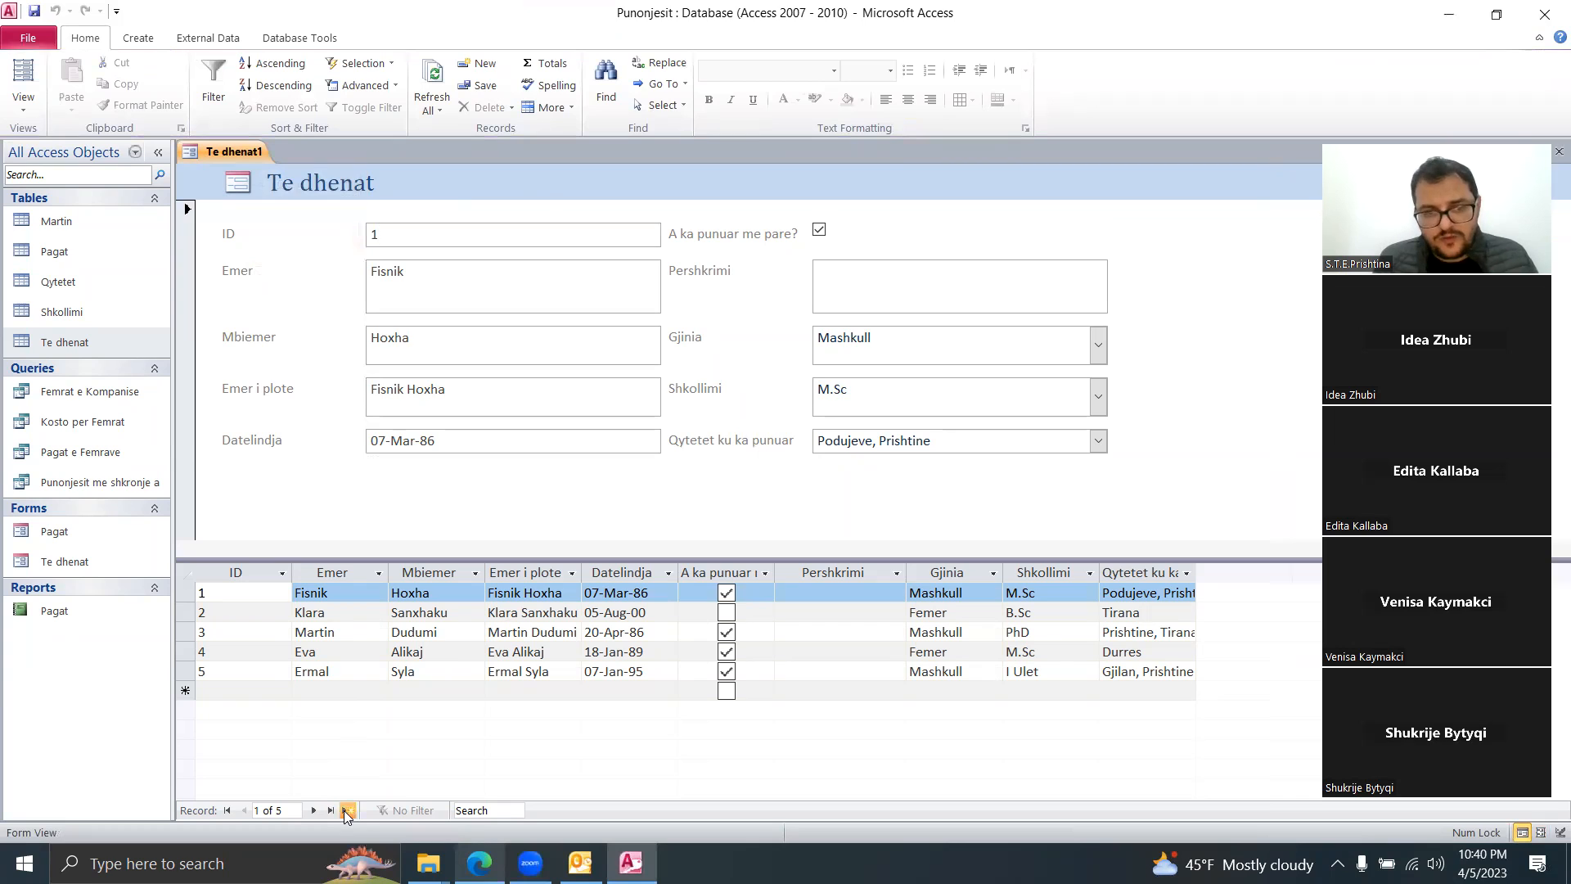
{"action": "left_click", "coordinate": [344, 811]}
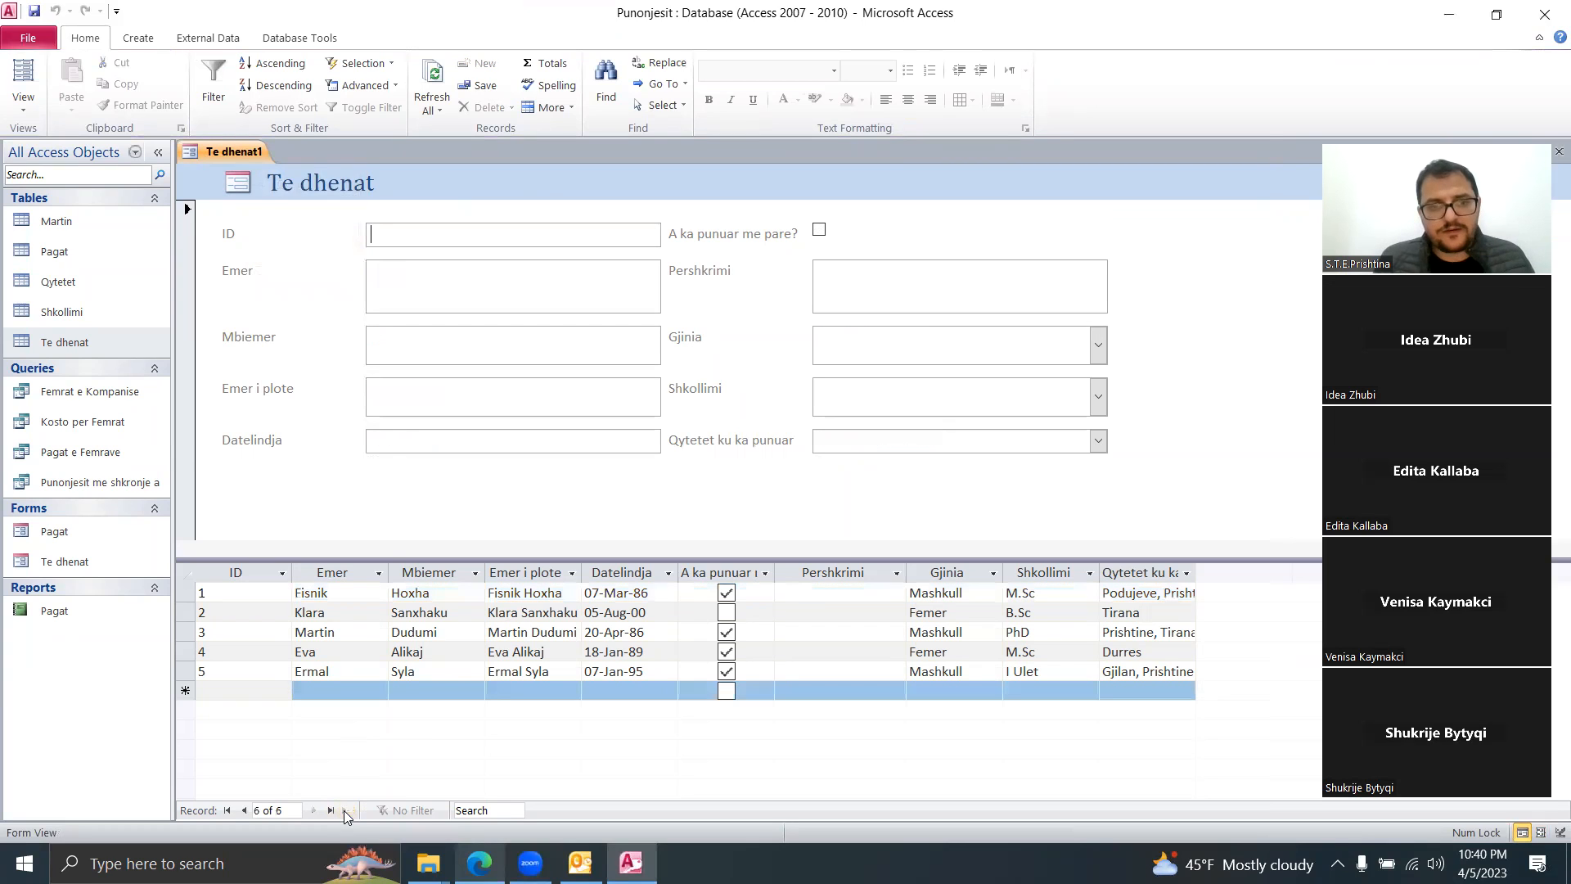
Step: Enter the new employee's first name and surname and tick worked-before
{"action": "left_click", "coordinate": [306, 690]}
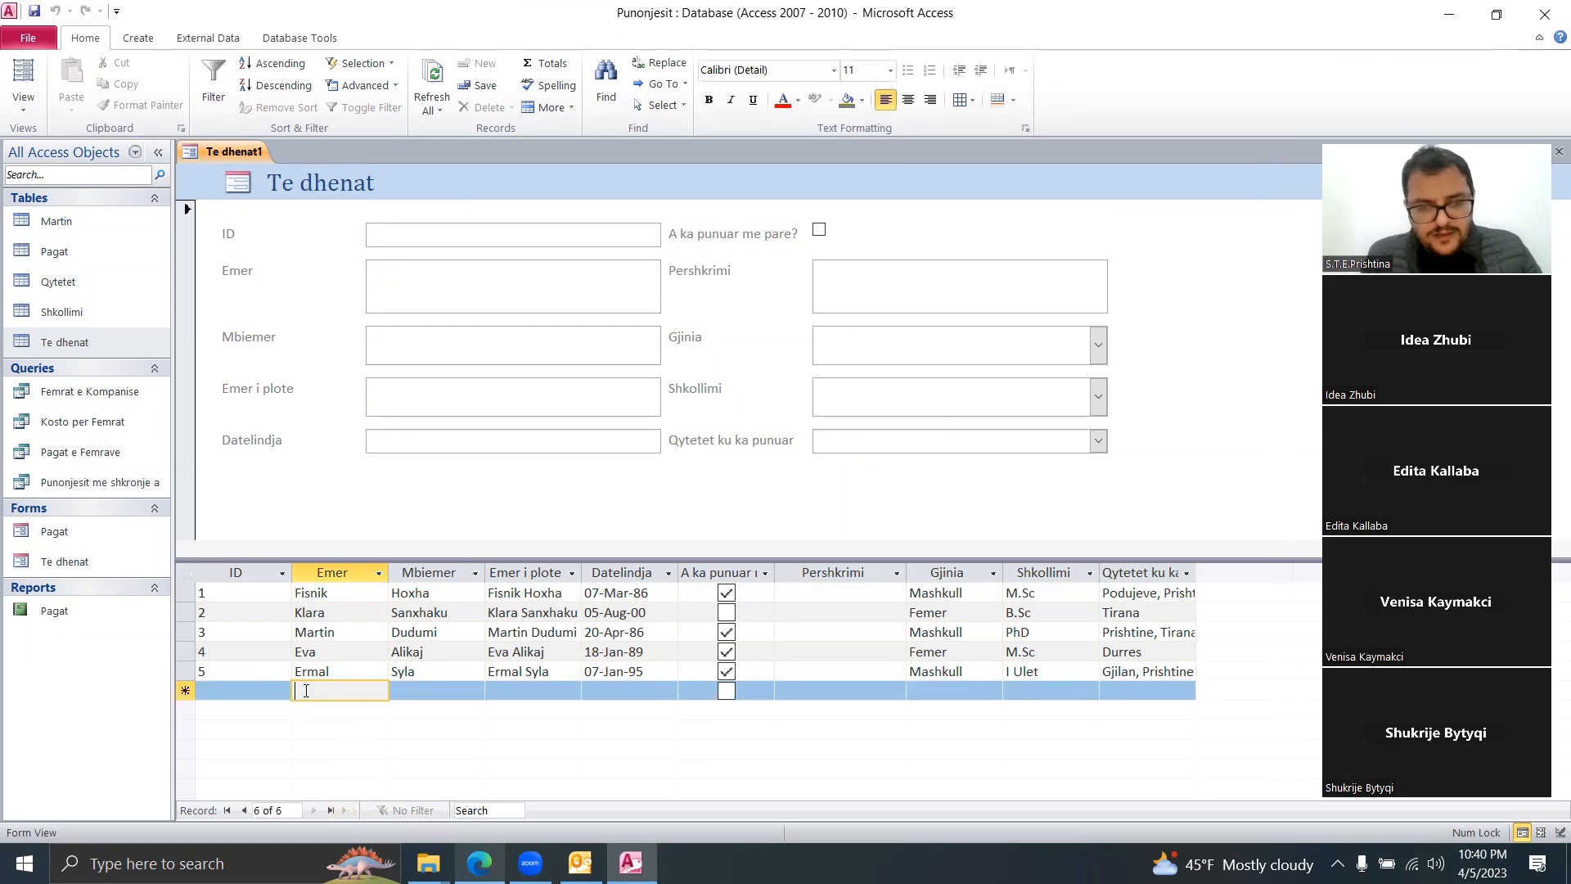
{"action": "type", "text": "Ermal"}
{"action": "key", "text": "BackSpace"}
{"action": "key", "text": "BackSpace"}
{"action": "key", "text": "BackSpace"}
{"action": "key", "text": "BackSpace"}
{"action": "key", "text": "BackSpace"}
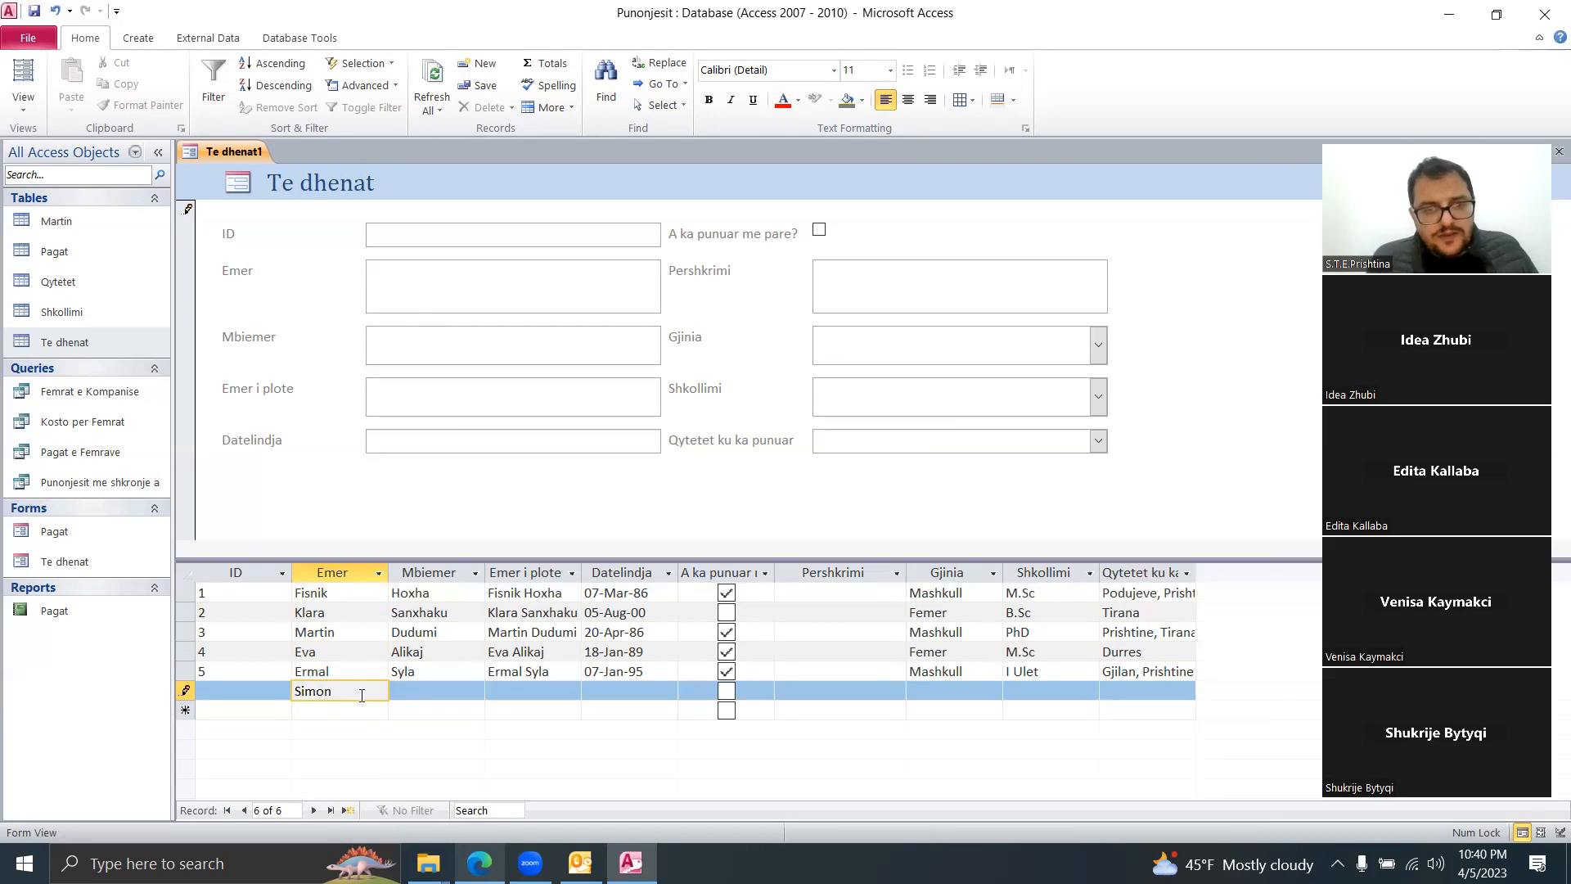
{"action": "left_click", "coordinate": [406, 697]}
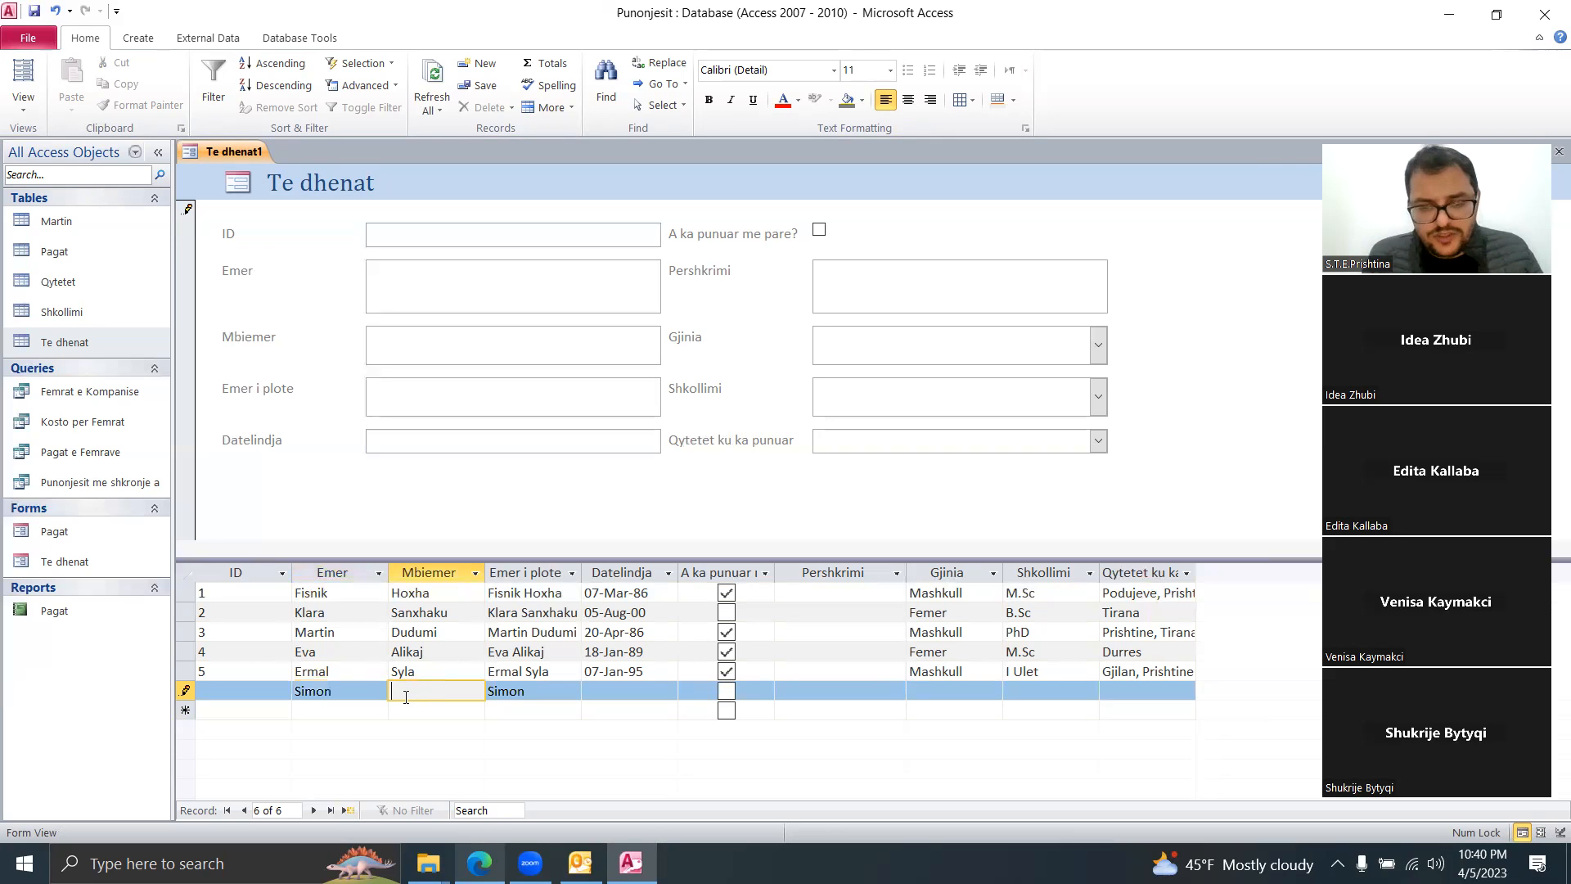
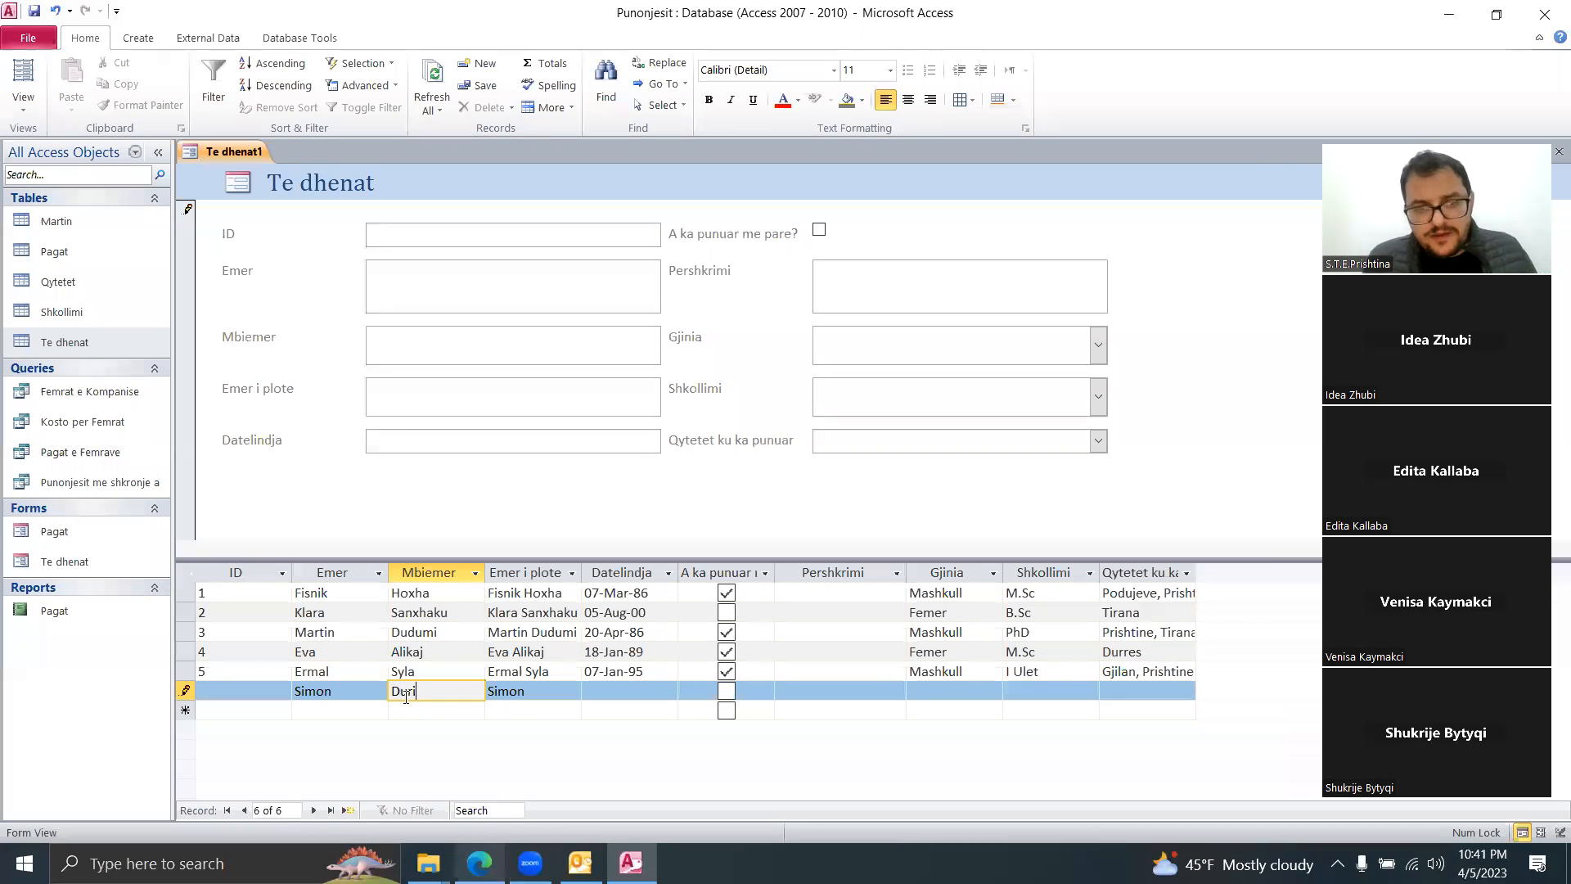
{"action": "left_click", "coordinate": [532, 694]}
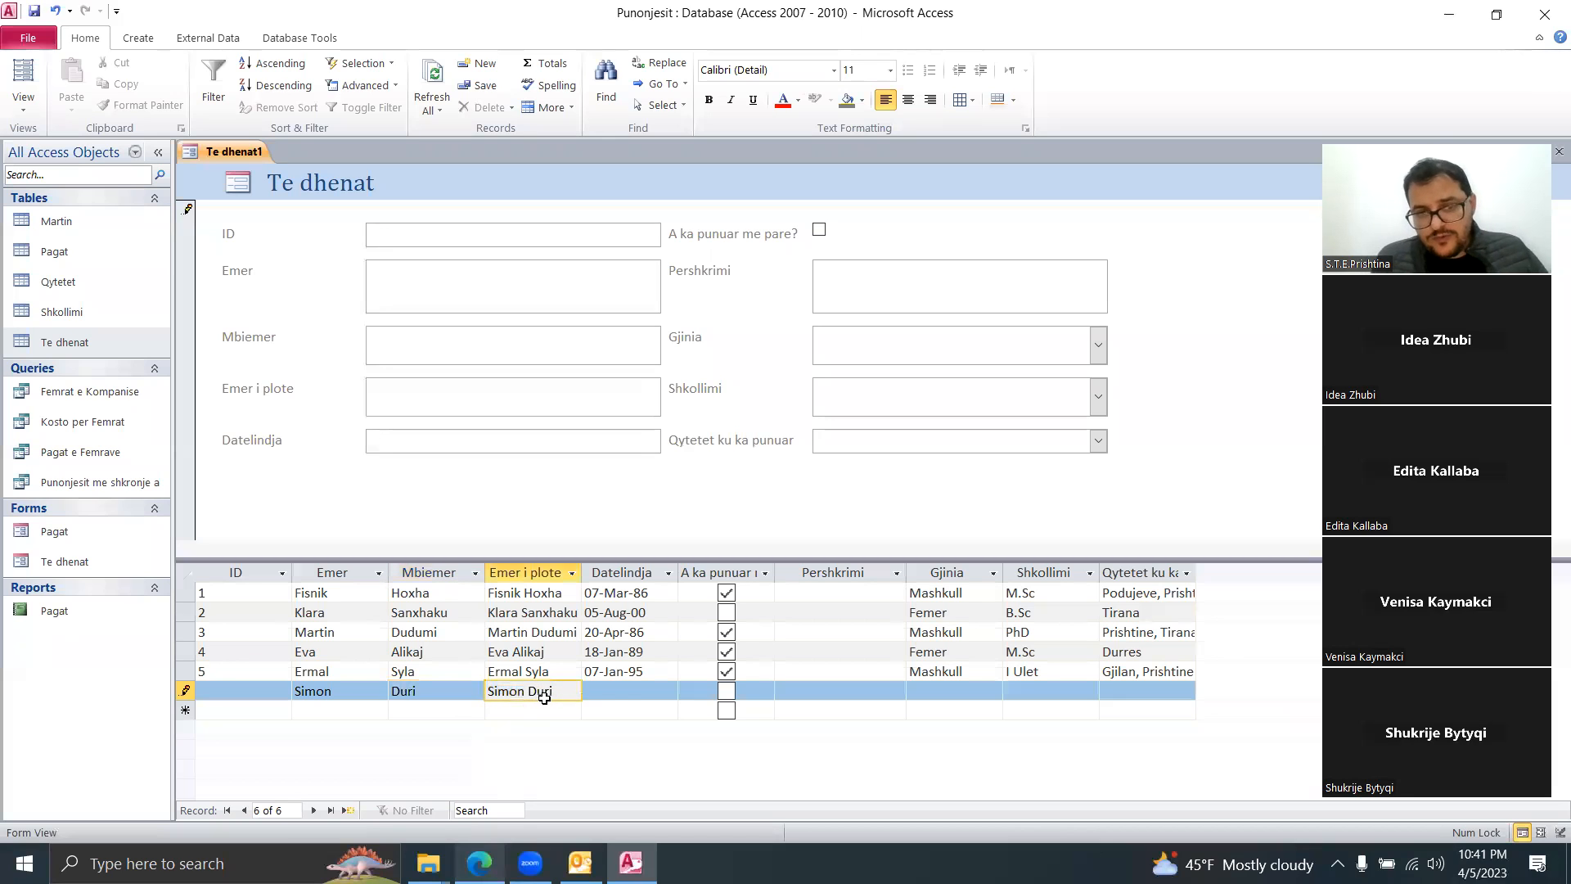
{"action": "left_click", "coordinate": [614, 691]}
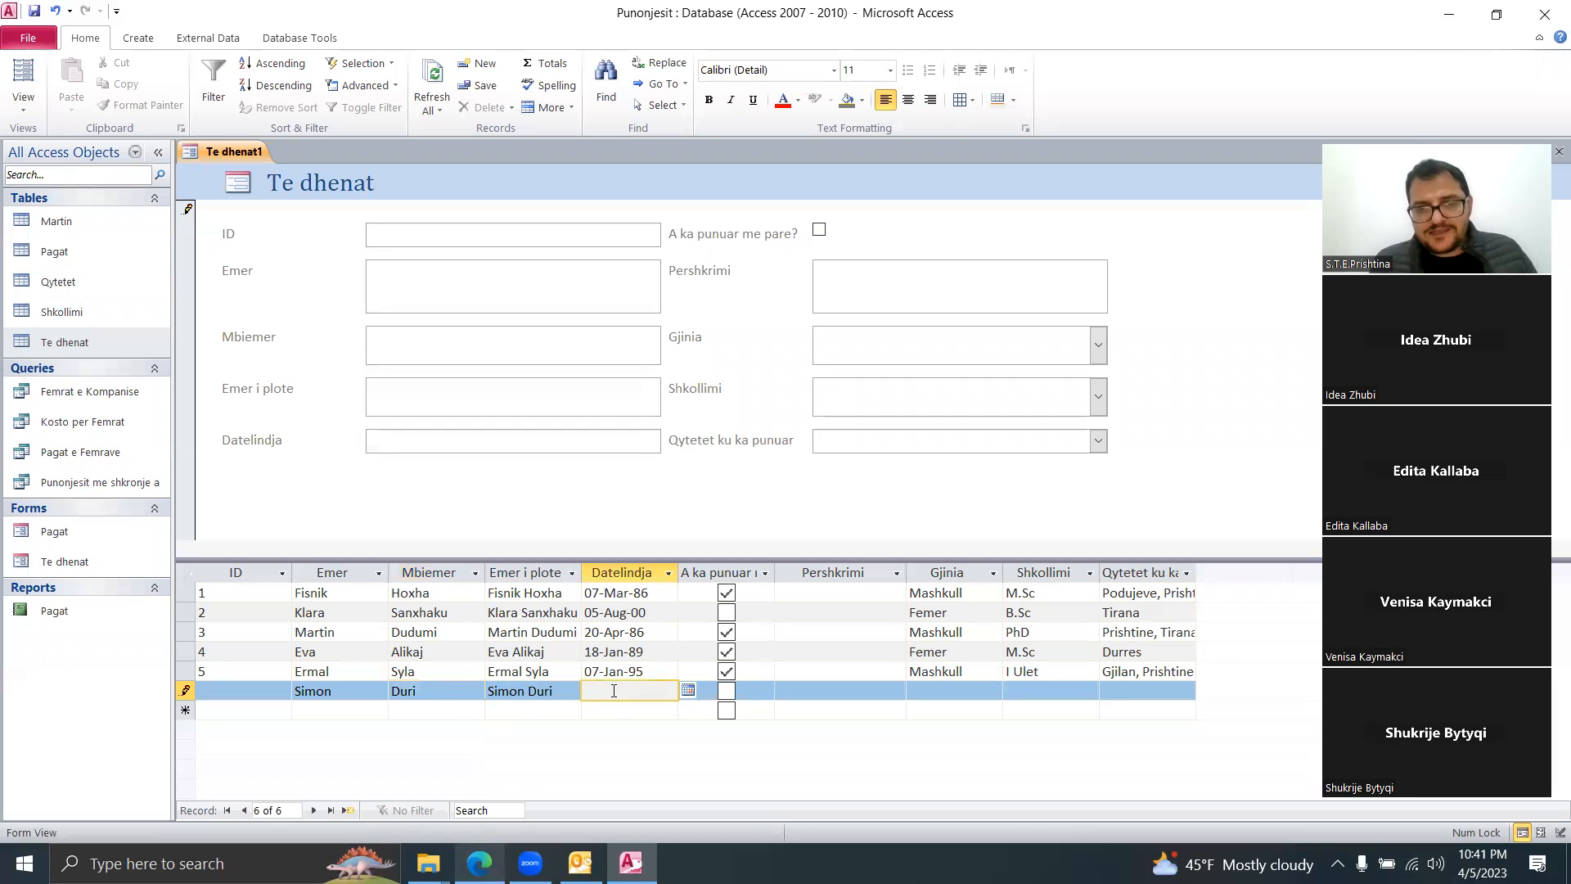
{"action": "left_click", "coordinate": [726, 693]}
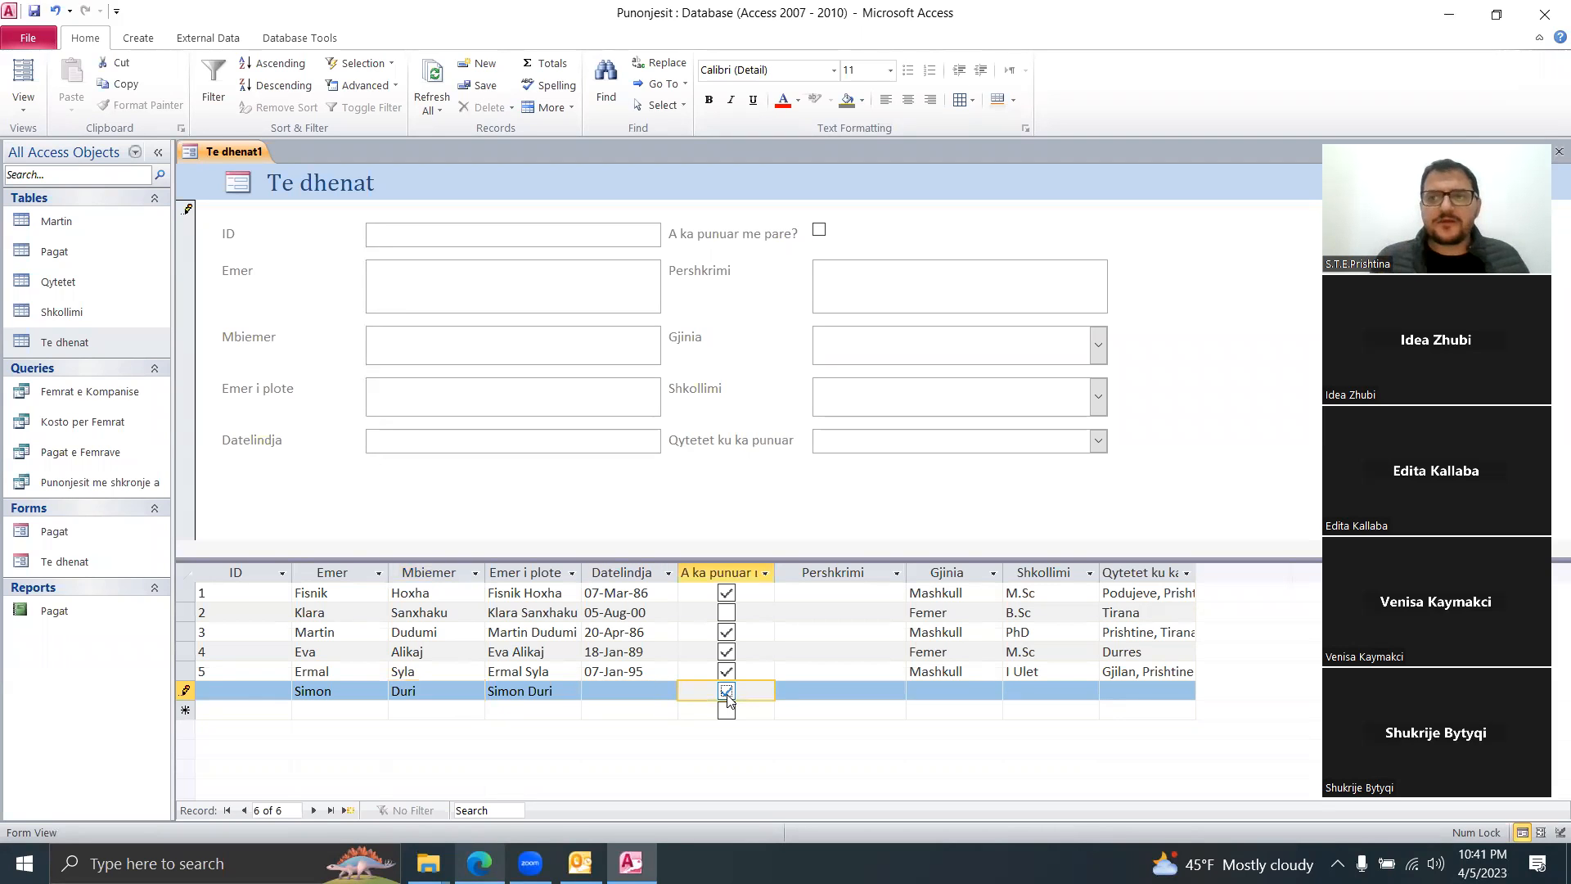
Step: Set gender to Mashkull, leave education empty, and tick Durres and Tirana as cities
{"action": "left_click", "coordinate": [964, 692]}
{"action": "left_click", "coordinate": [992, 692]}
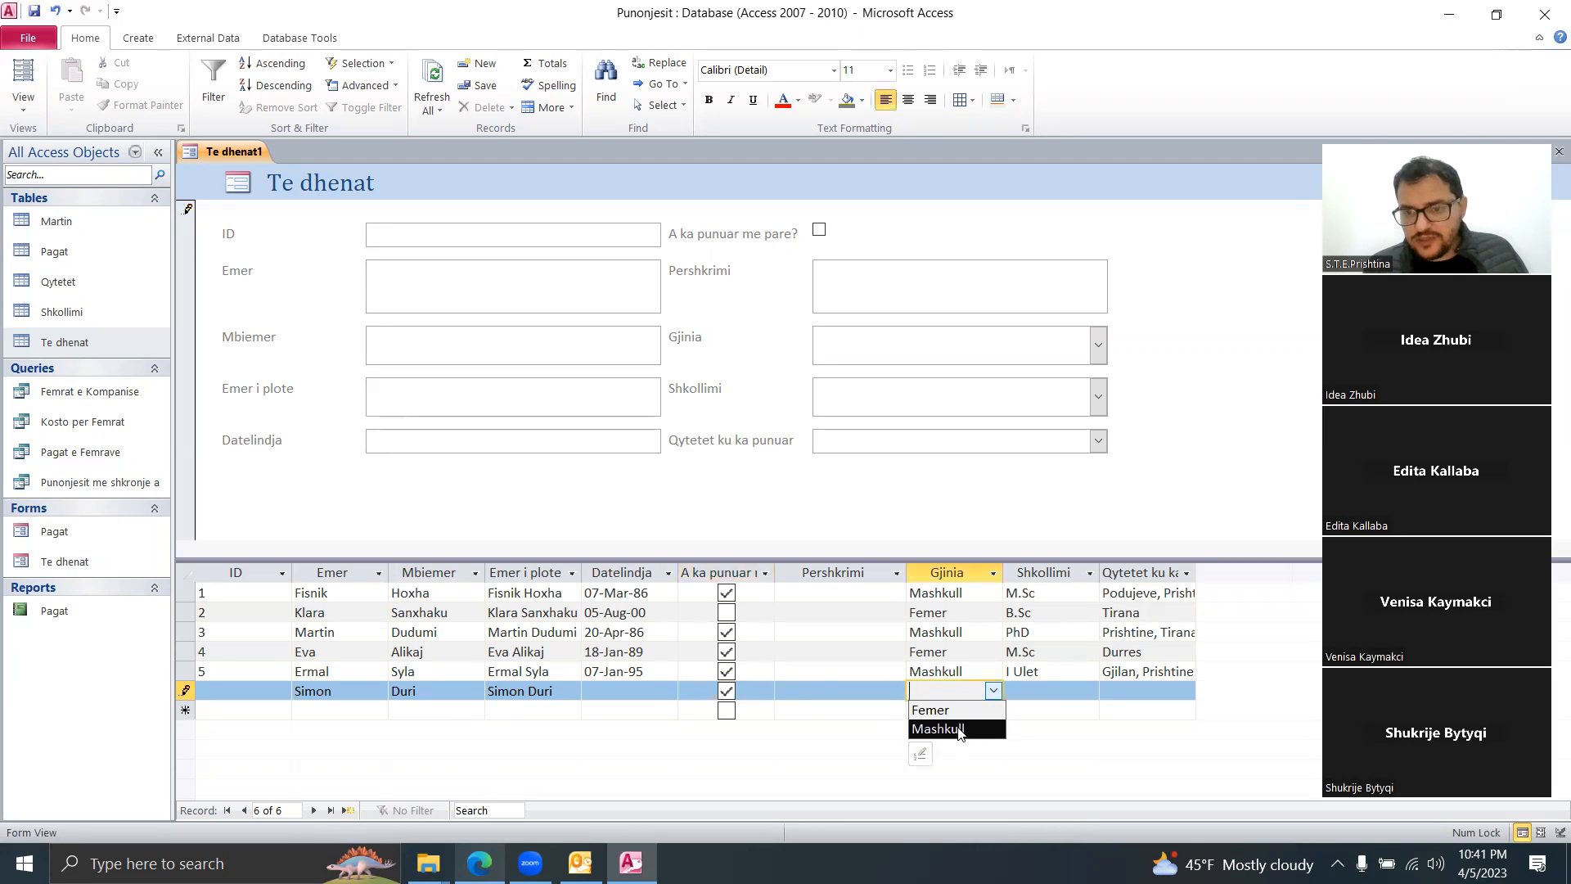
{"action": "left_click", "coordinate": [959, 729]}
{"action": "left_click", "coordinate": [1079, 692]}
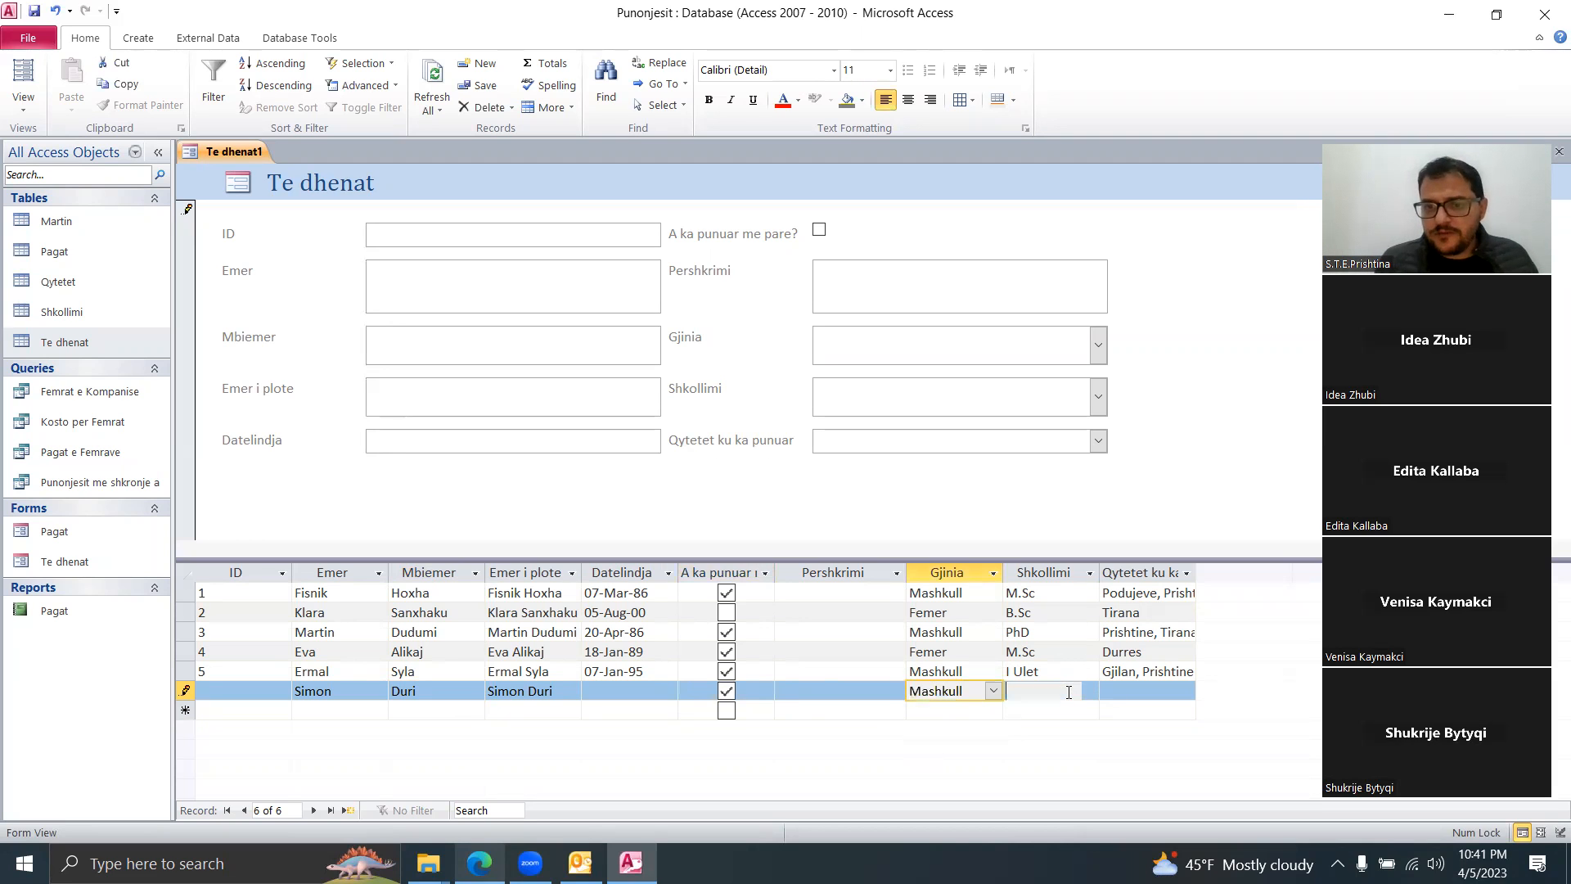
{"action": "left_click", "coordinate": [1089, 693]}
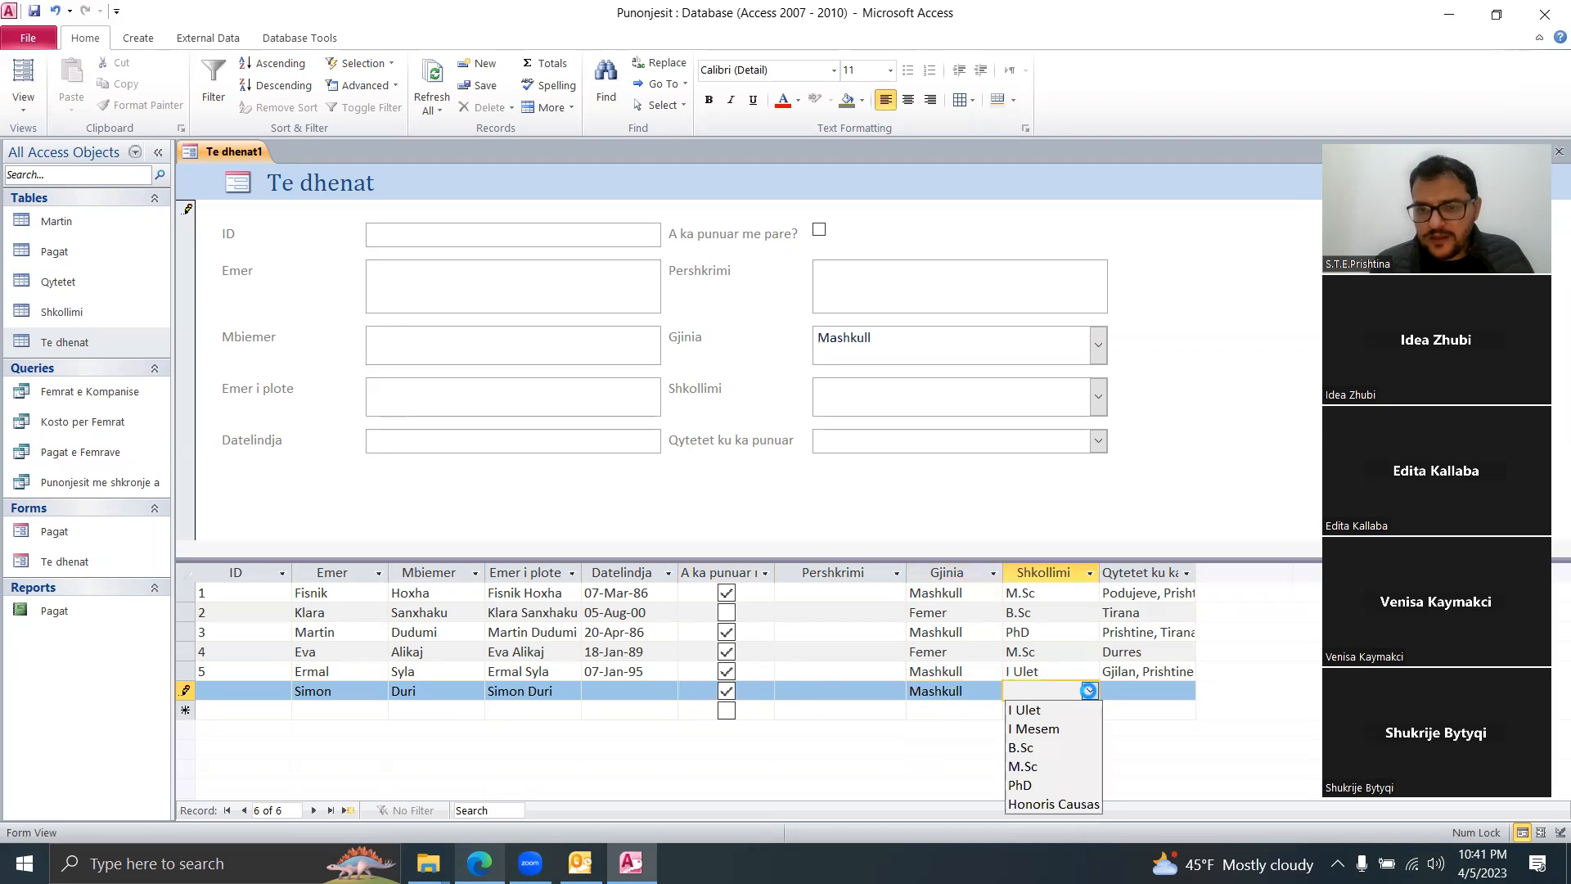
{"action": "left_click", "coordinate": [1154, 691]}
{"action": "left_click", "coordinate": [1186, 691]}
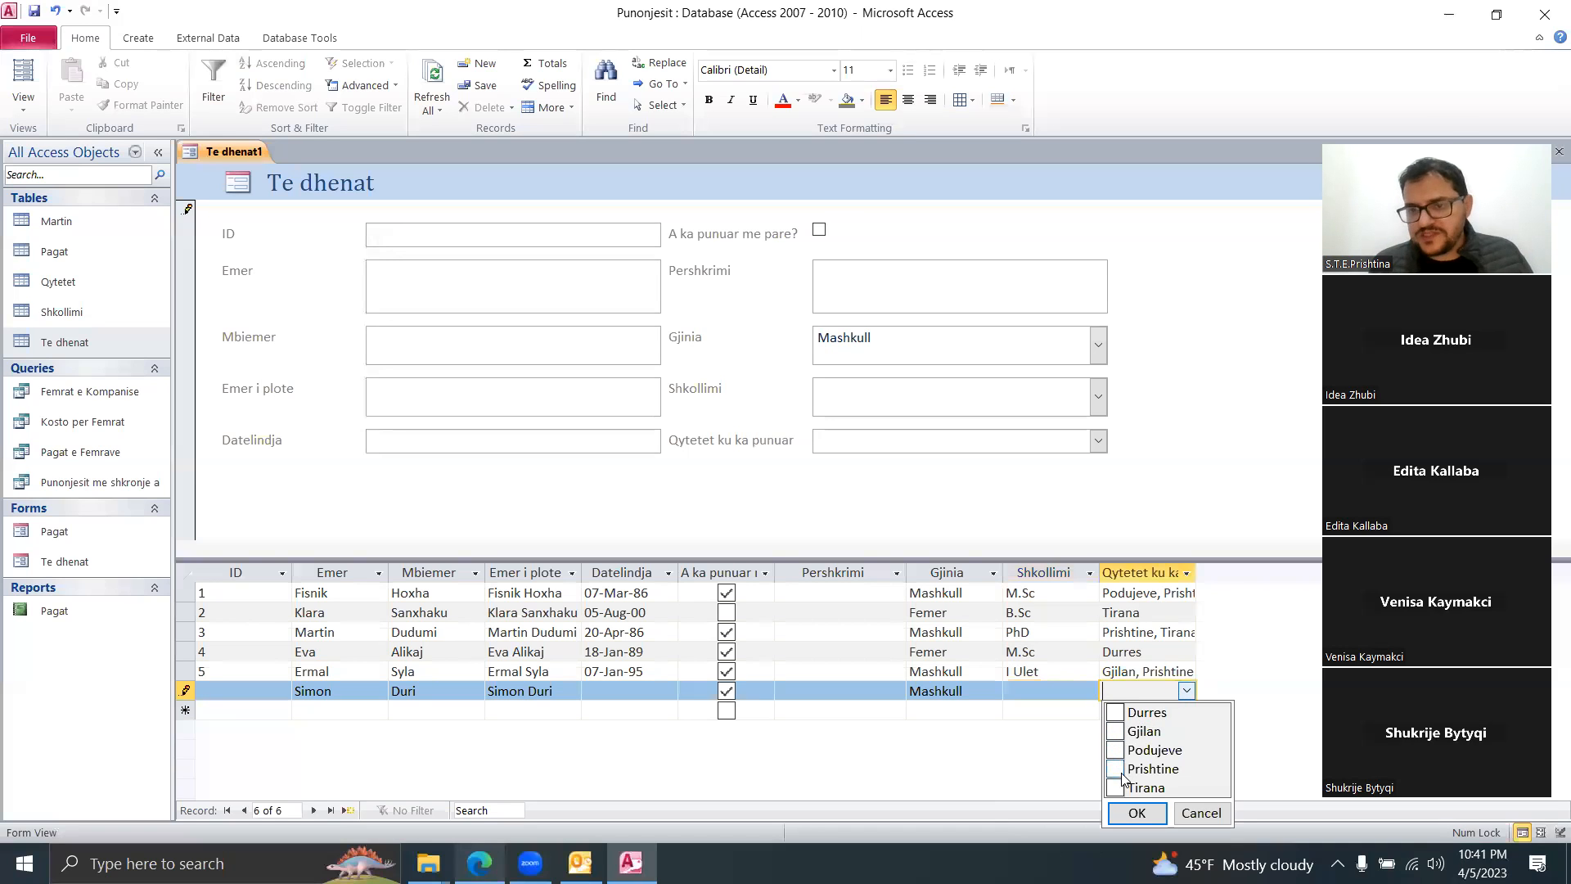
{"action": "left_click", "coordinate": [1115, 787]}
{"action": "left_click", "coordinate": [1114, 711]}
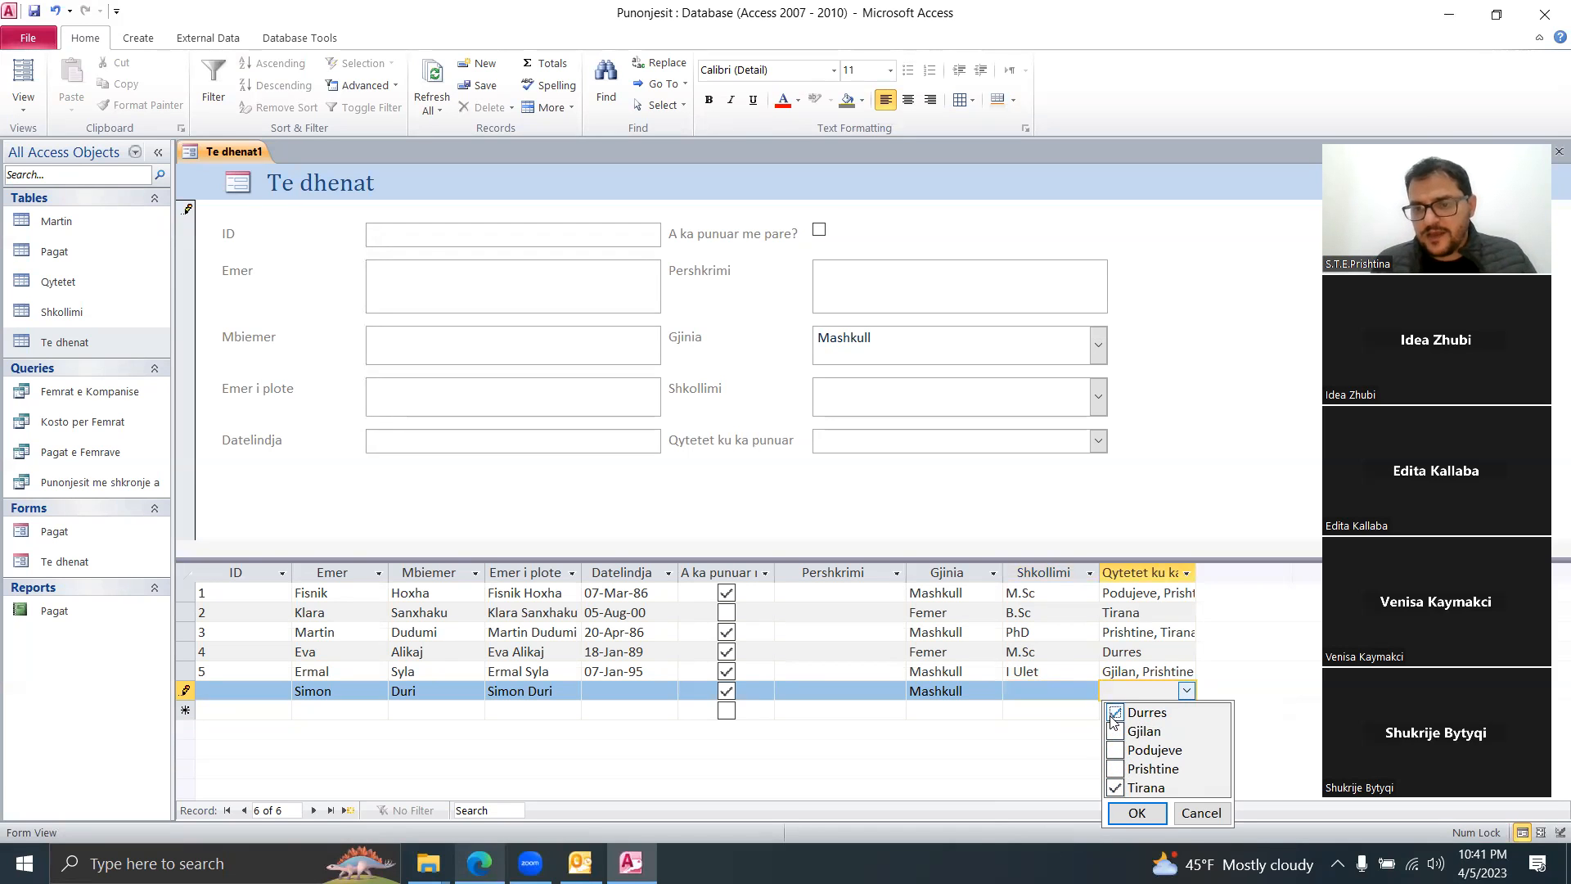
{"action": "left_click", "coordinate": [1132, 813]}
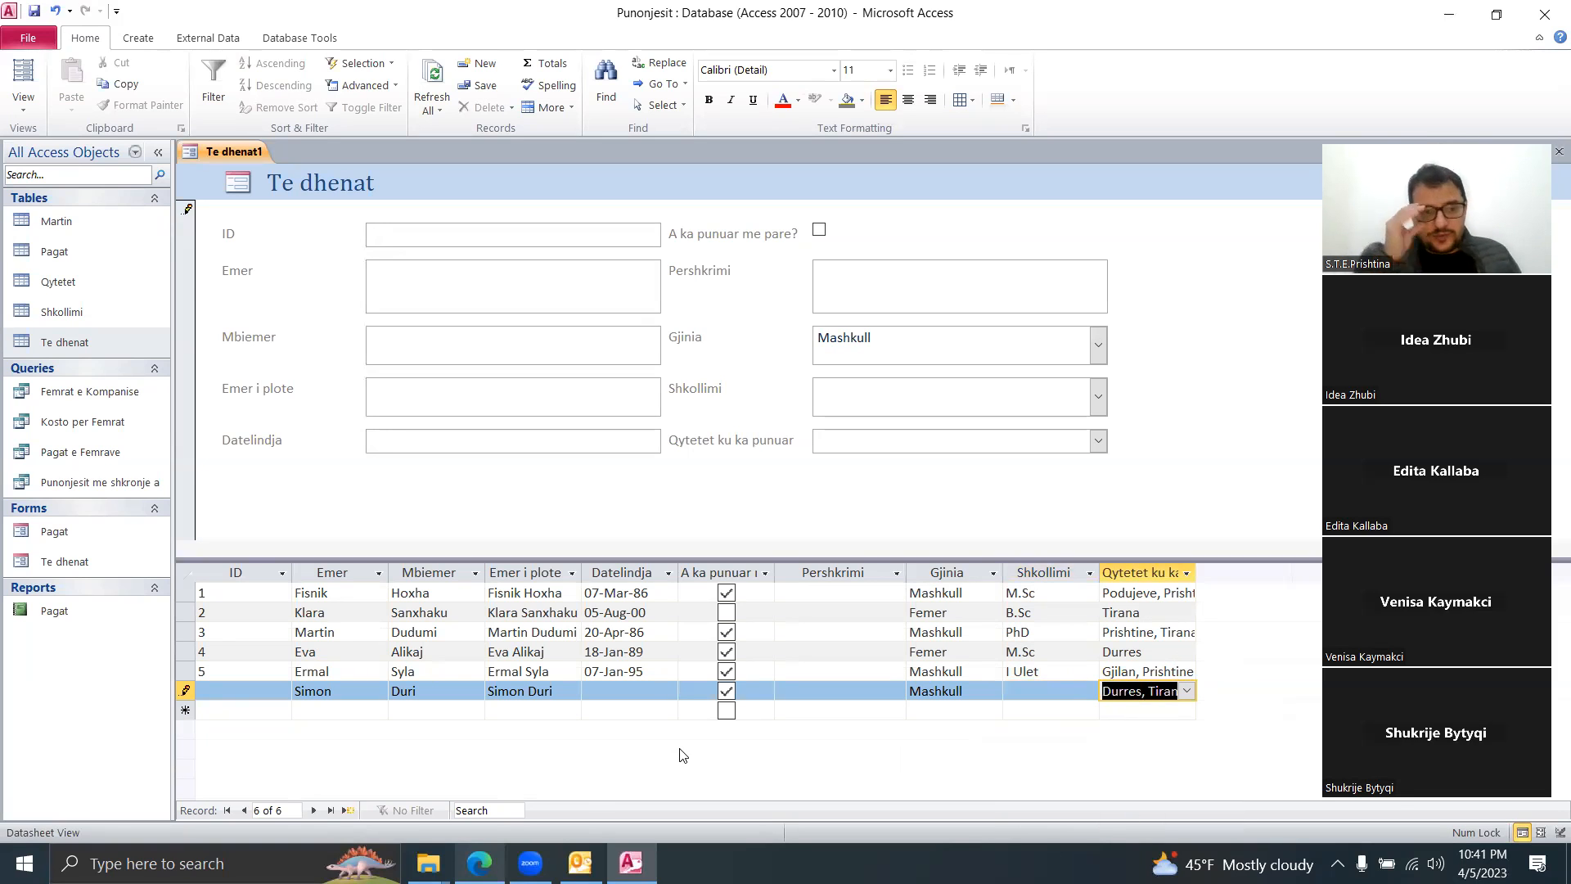
Step: Give the record ID 6, save it by moving to record 5, then Tab through its fields
{"action": "left_click", "coordinate": [216, 694]}
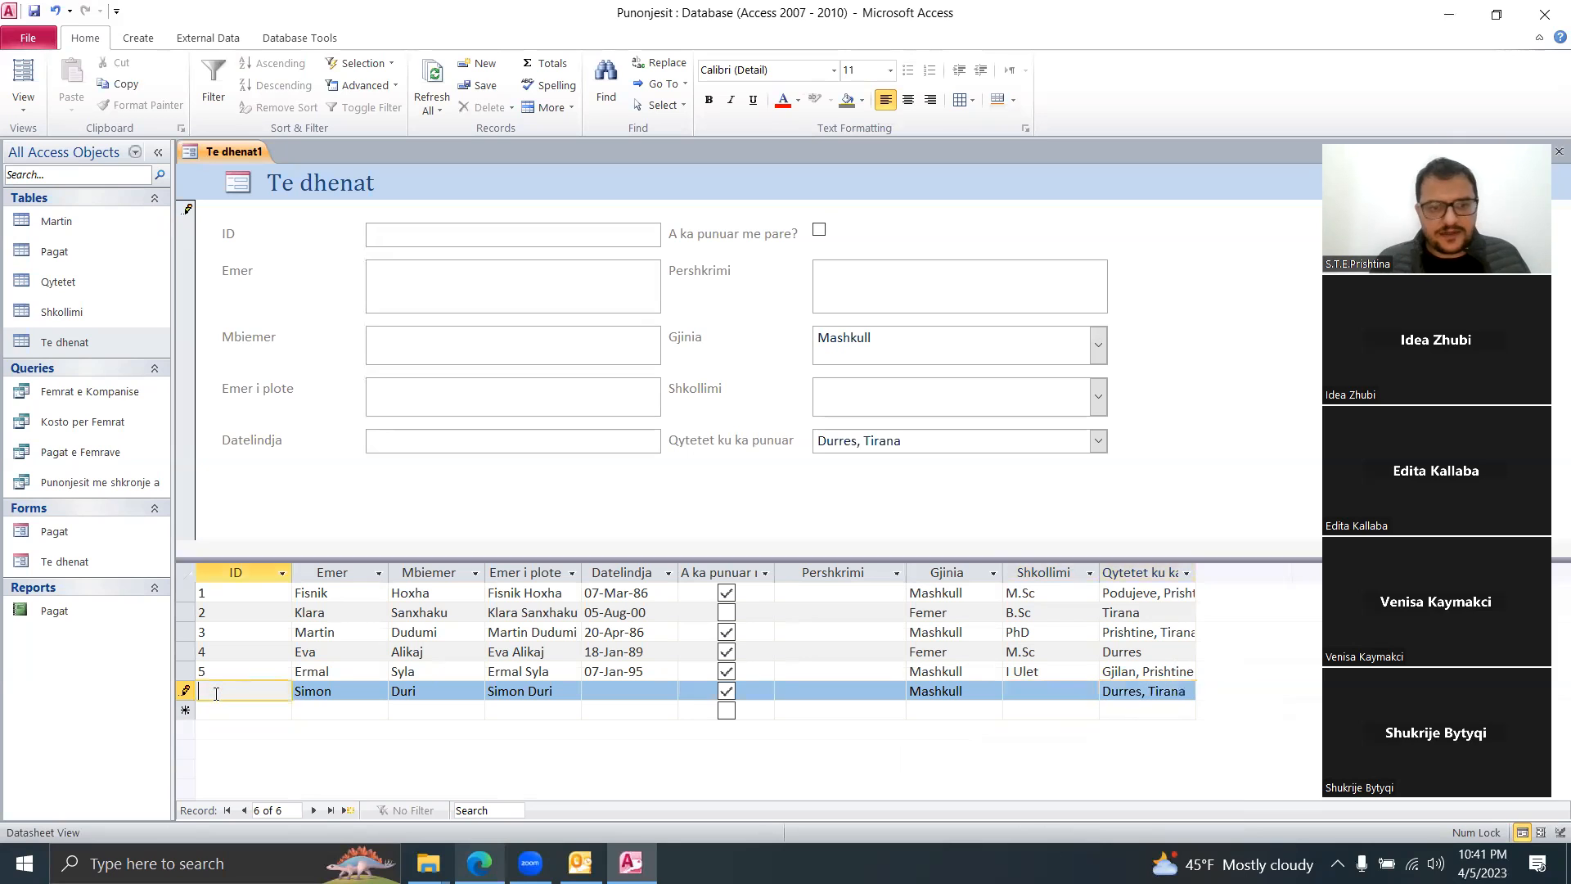
{"action": "type", "text": "6"}
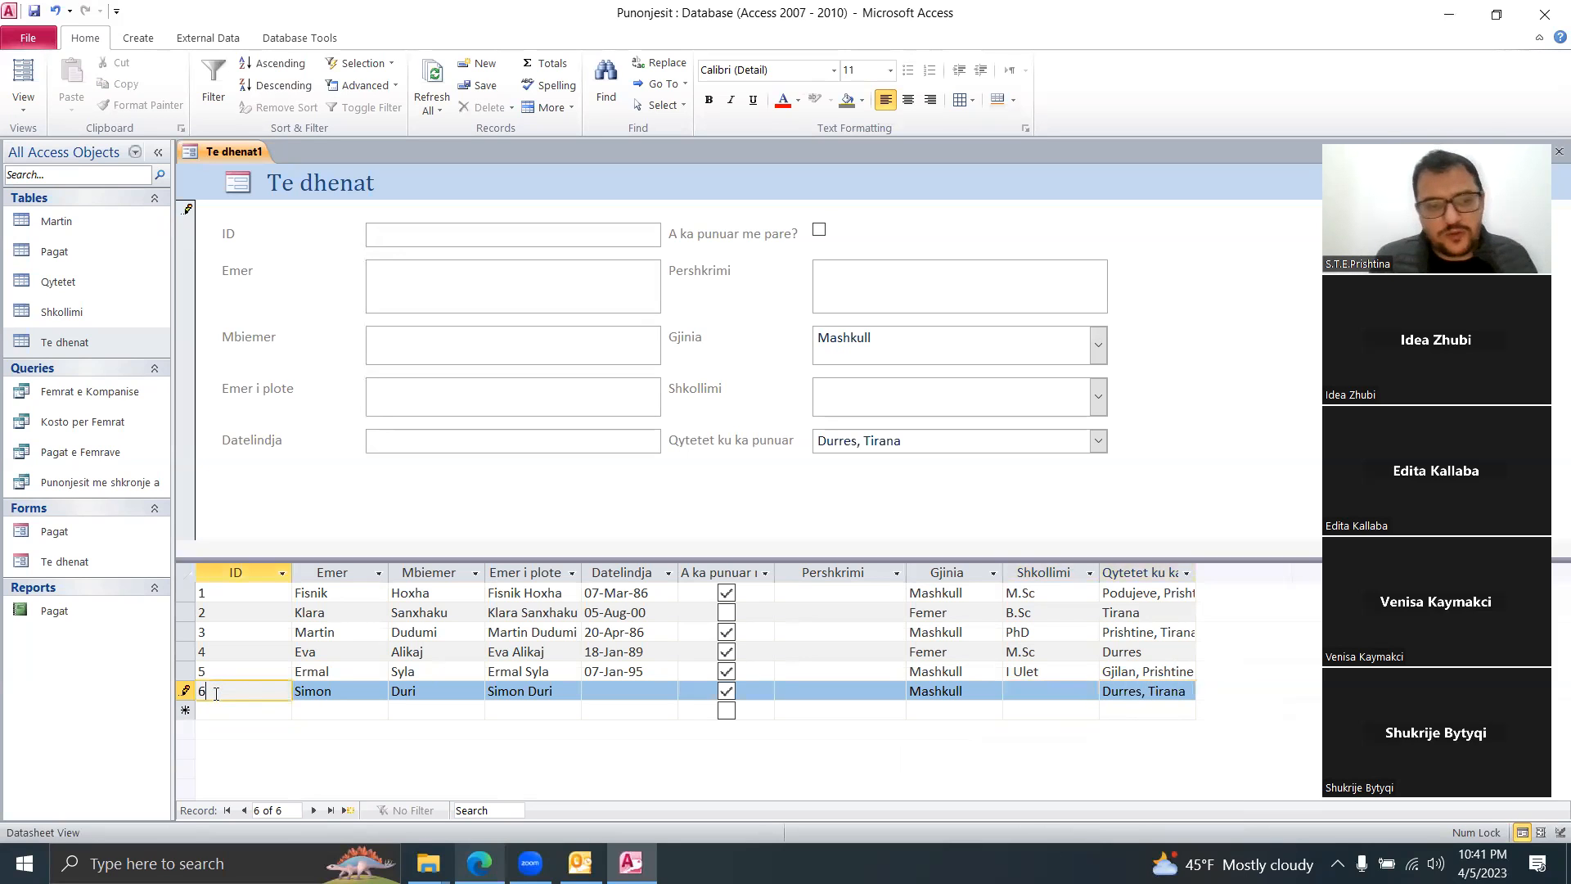
{"action": "left_click", "coordinate": [323, 669]}
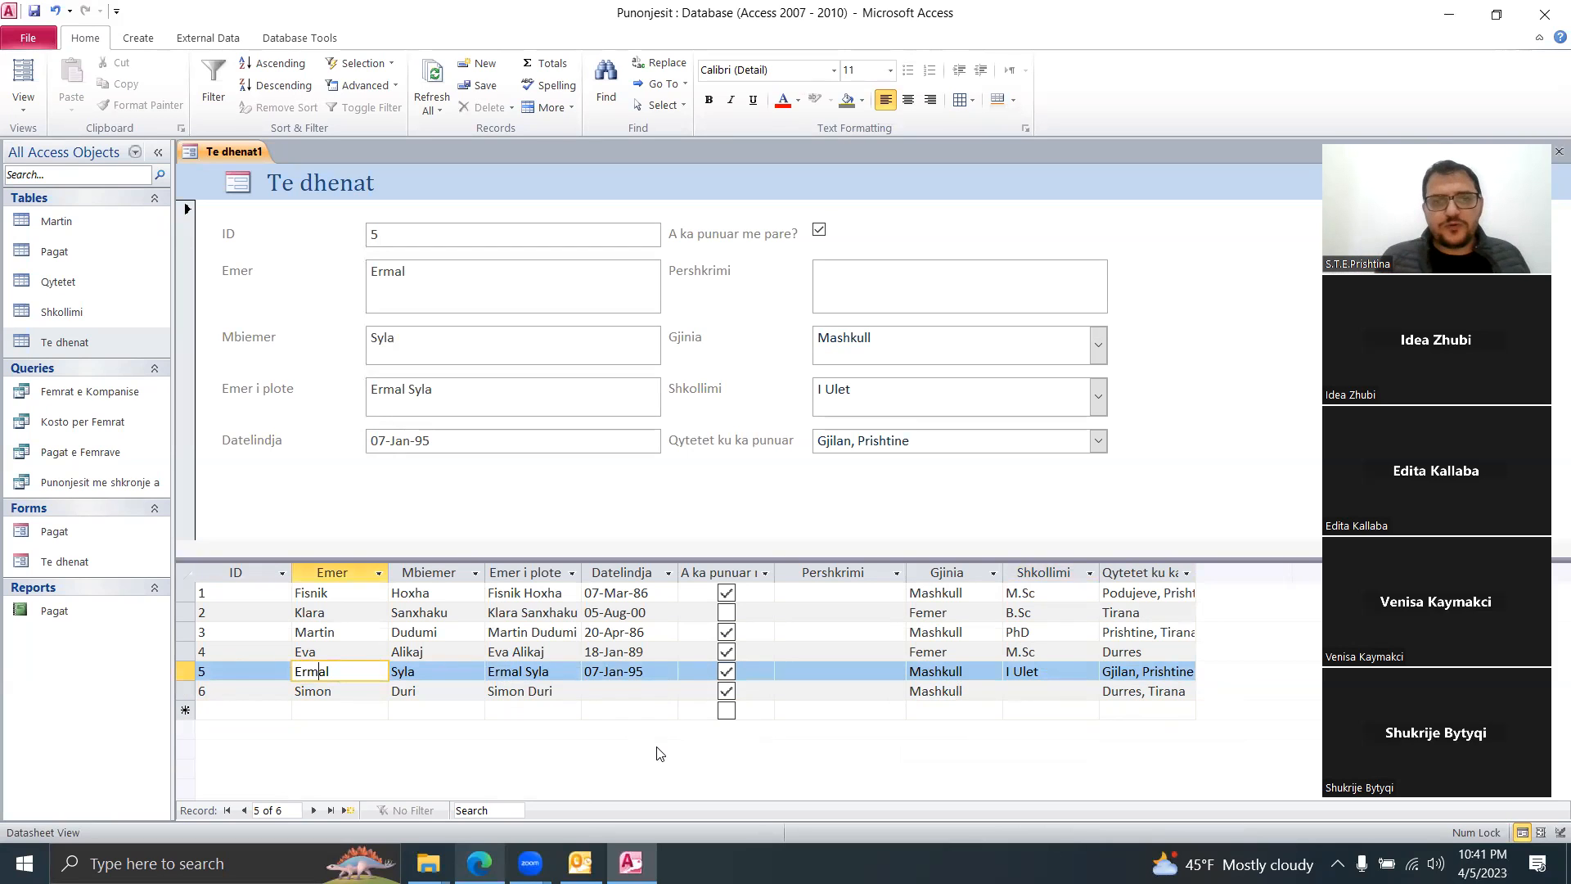
{"action": "left_click", "coordinate": [591, 691]}
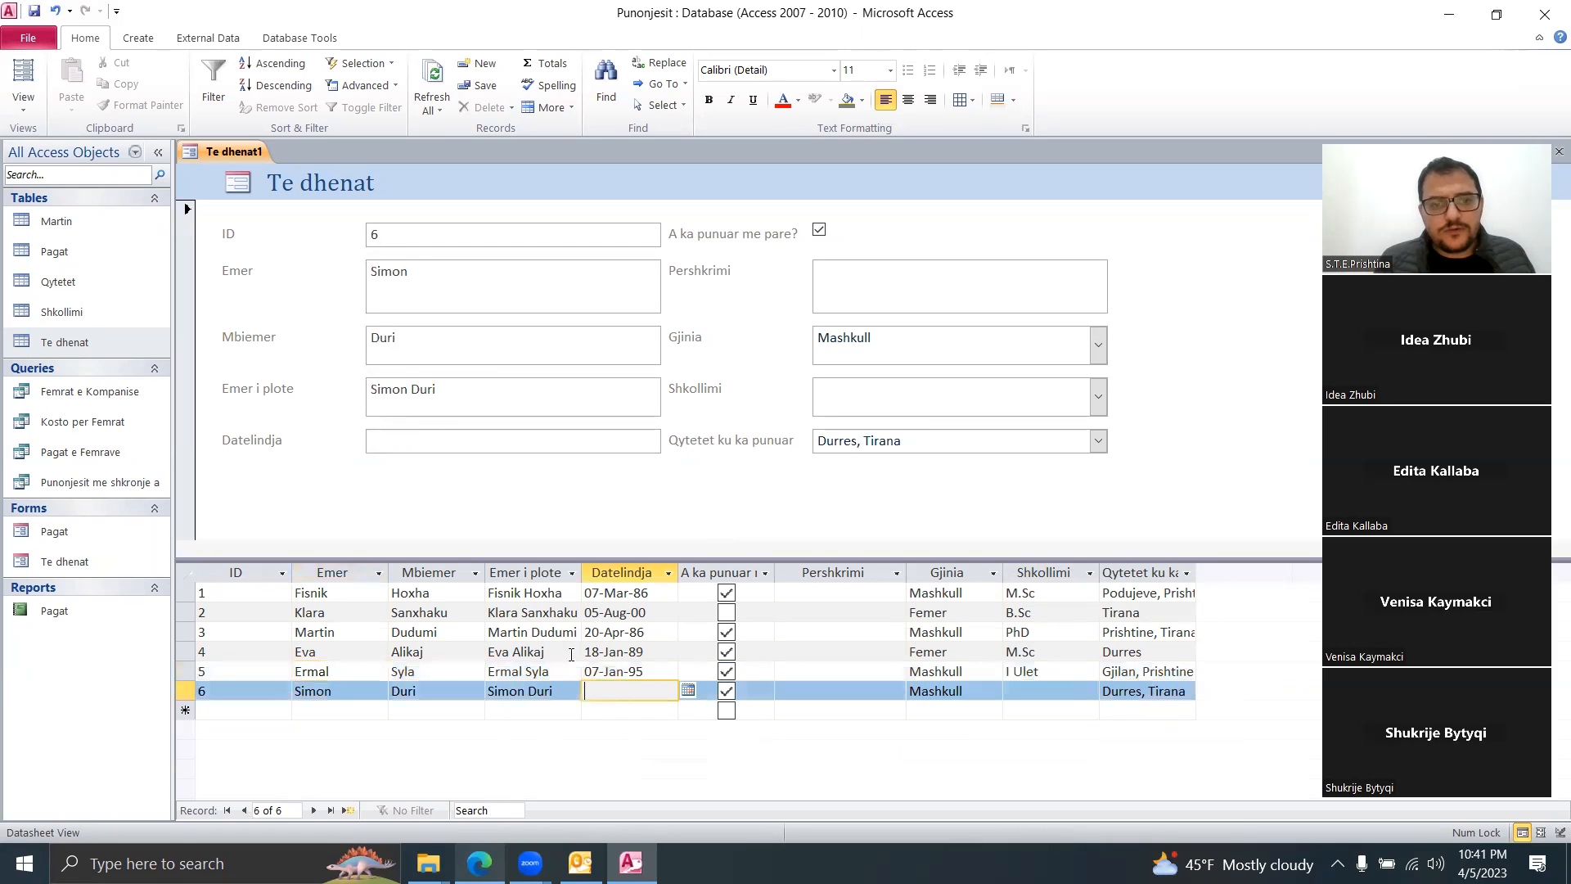
{"action": "left_click", "coordinate": [384, 230]}
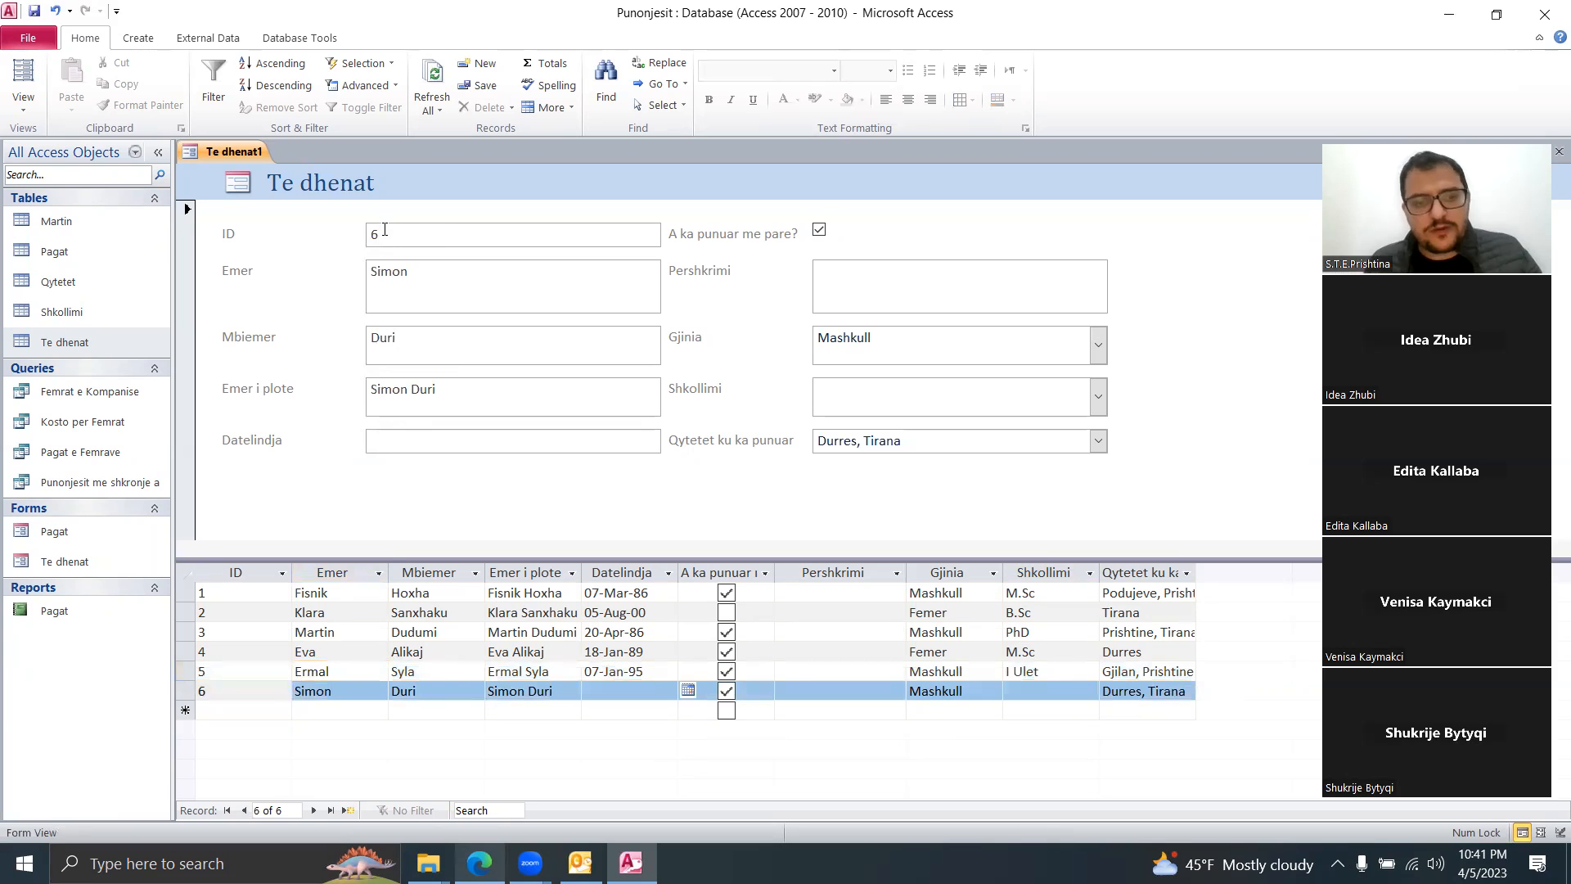
{"action": "key", "text": "Tab"}
{"action": "key", "text": "Tab"}
{"action": "key", "text": "Tab"}
{"action": "key", "text": "Tab"}
{"action": "key", "text": "Tab"}
{"action": "key", "text": "Tab"}
{"action": "key", "text": "Tab"}
{"action": "key", "text": "Tab"}
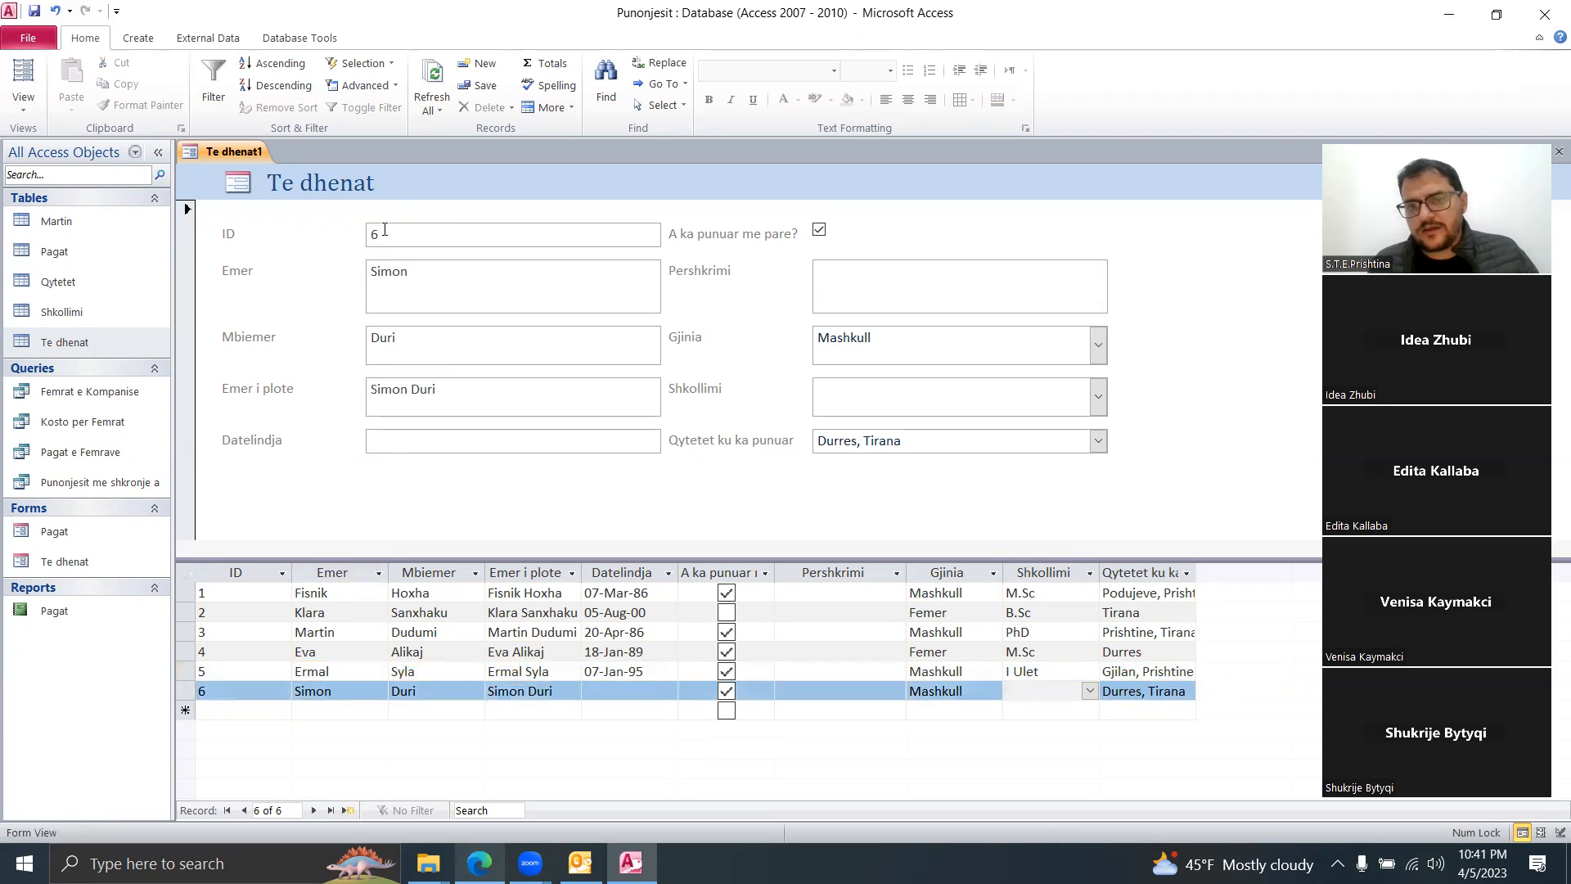
{"action": "key", "text": "Tab"}
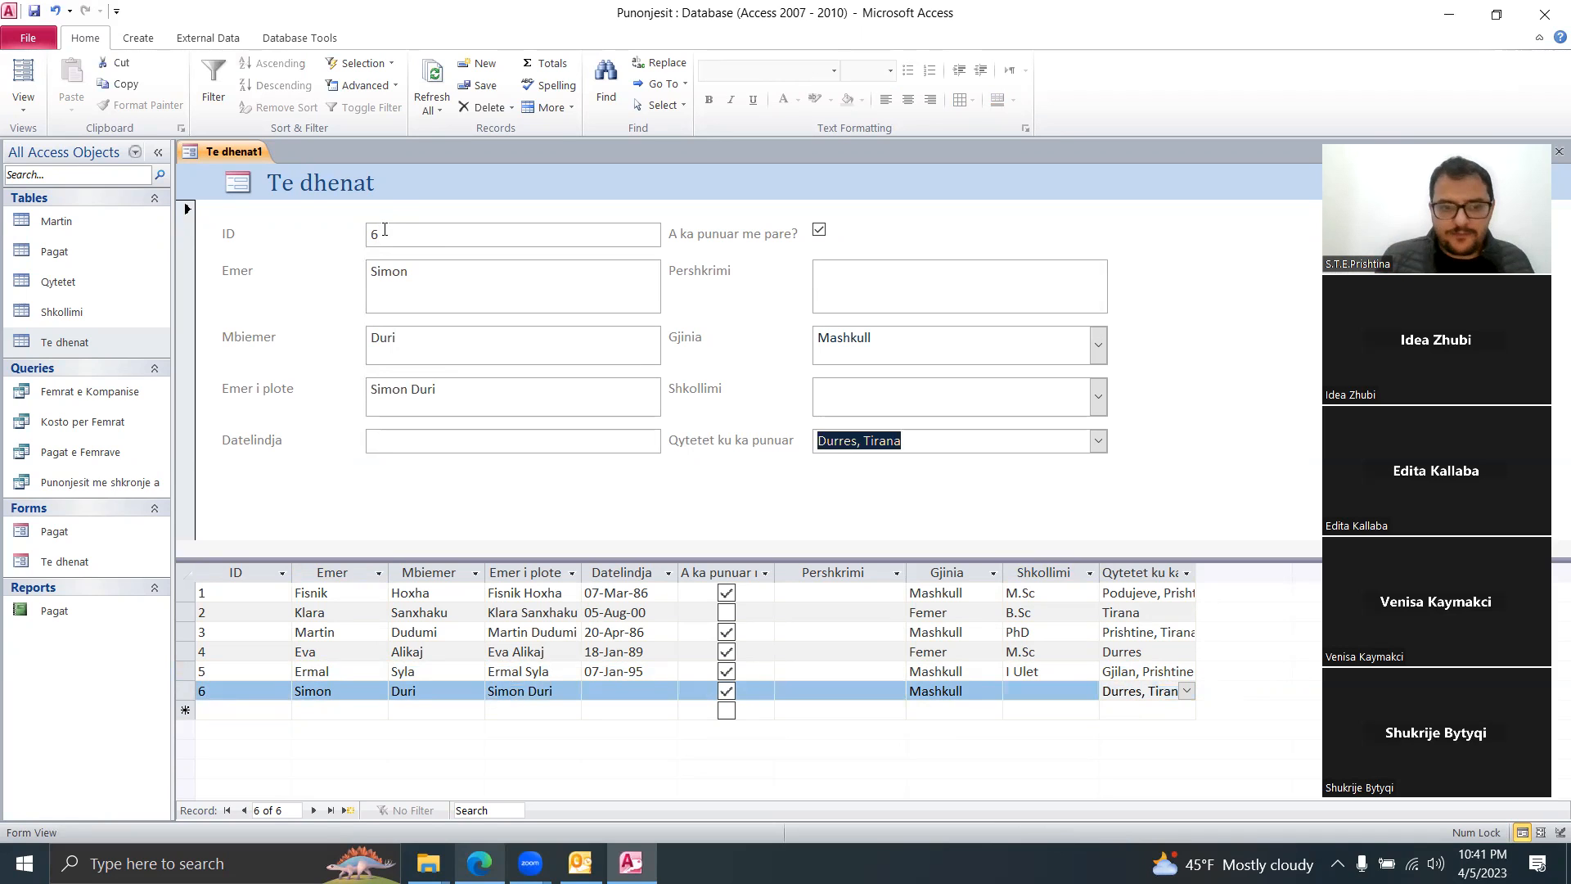
Step: Start record 7 with the employee's first name, surname and birth date 11-Apr-23
{"action": "left_click", "coordinate": [349, 810]}
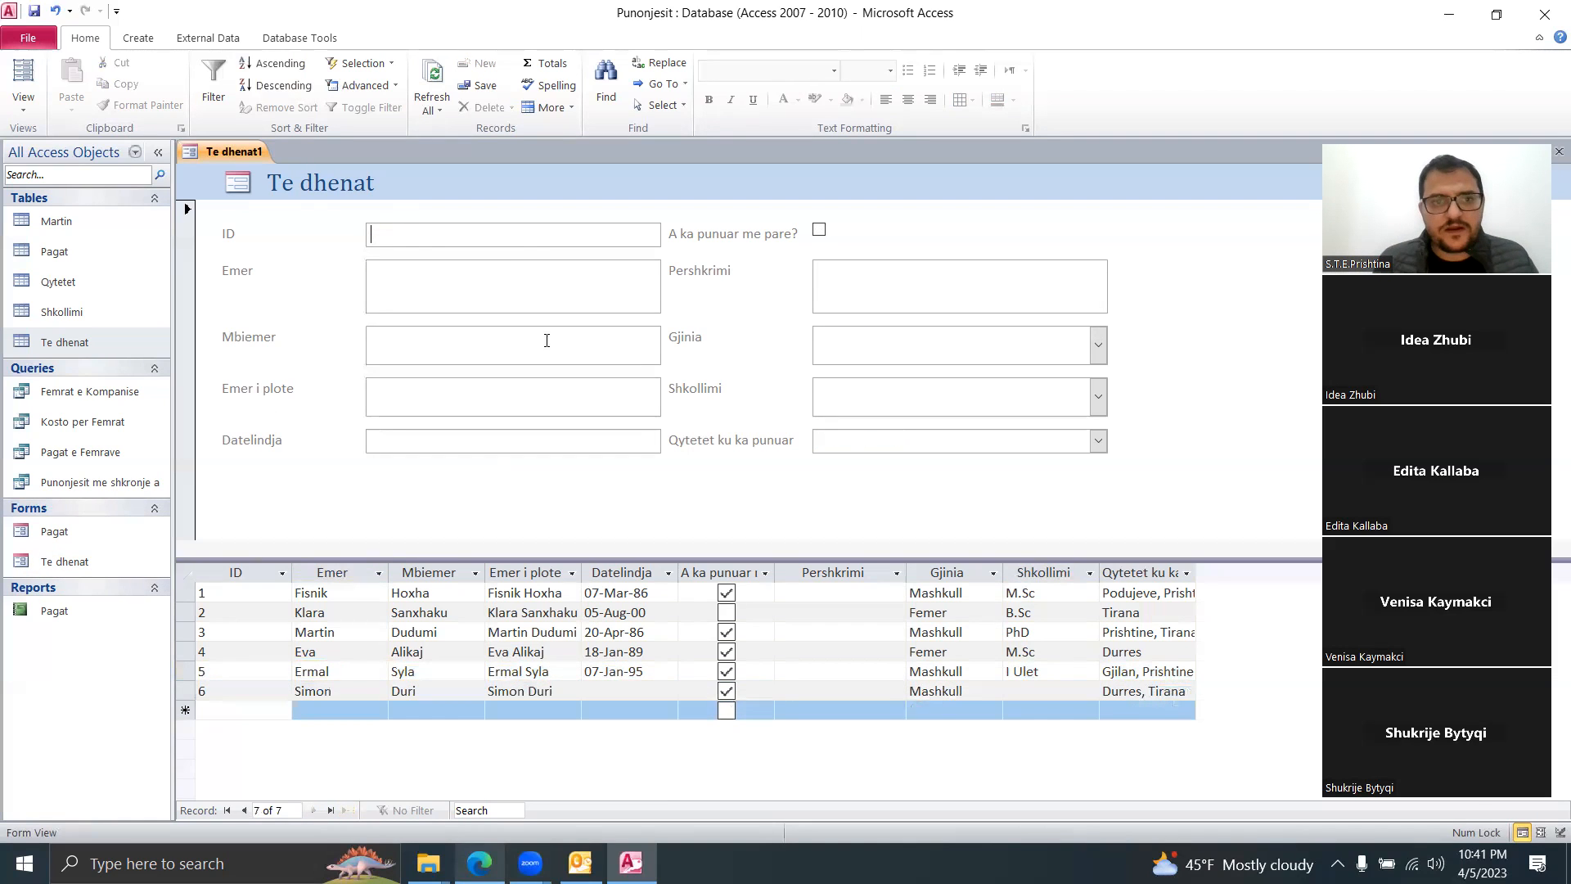
{"action": "type", "text": "7"}
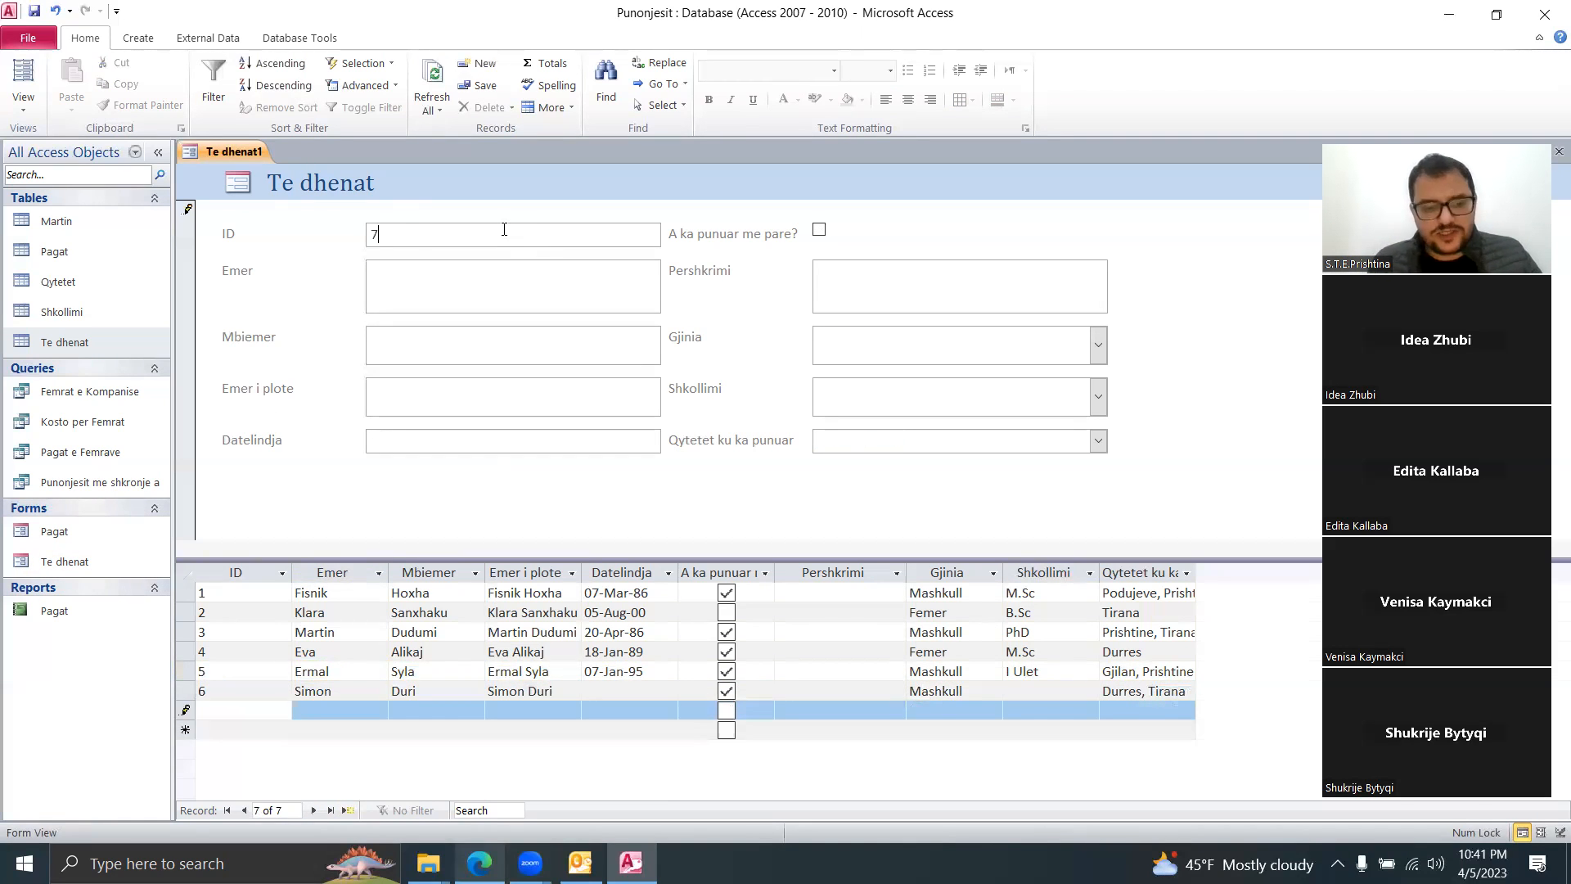
{"action": "key", "text": "Tab"}
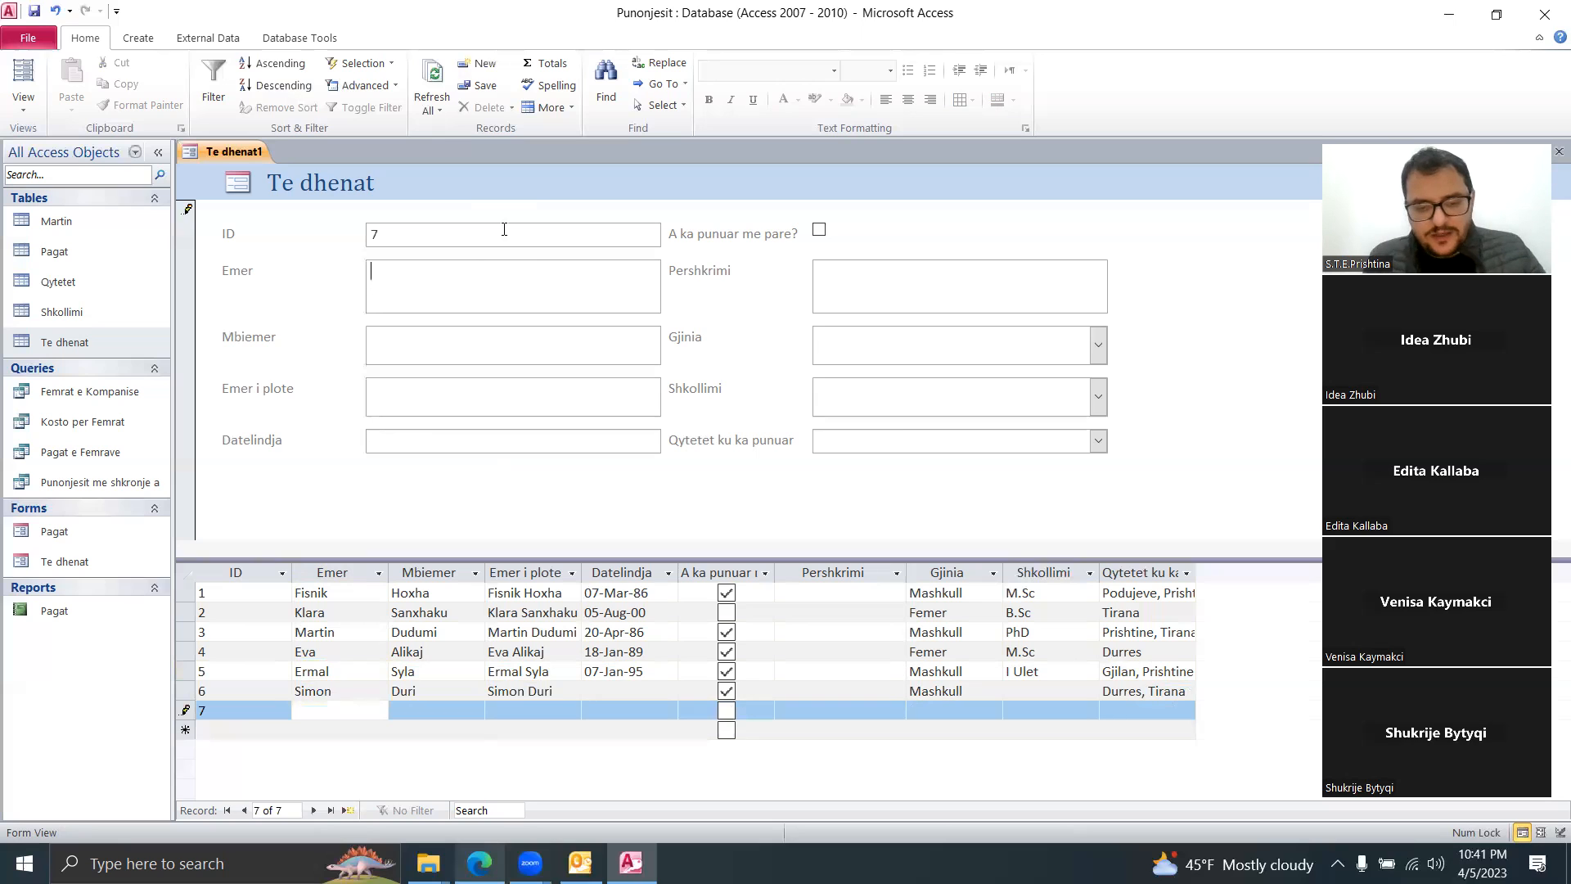
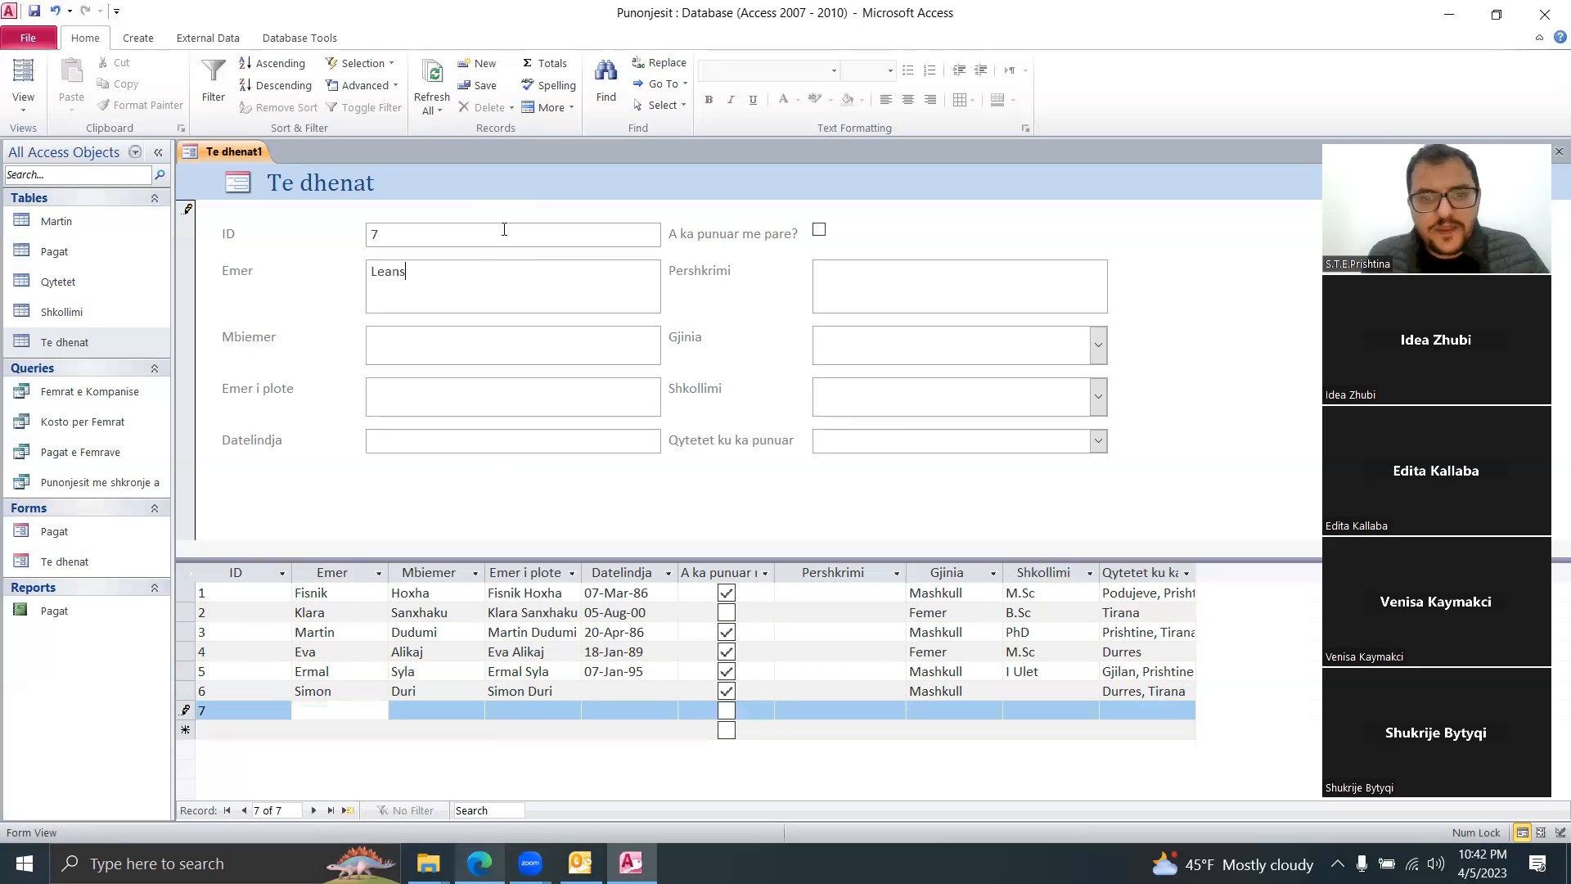
{"action": "key", "text": "Tab"}
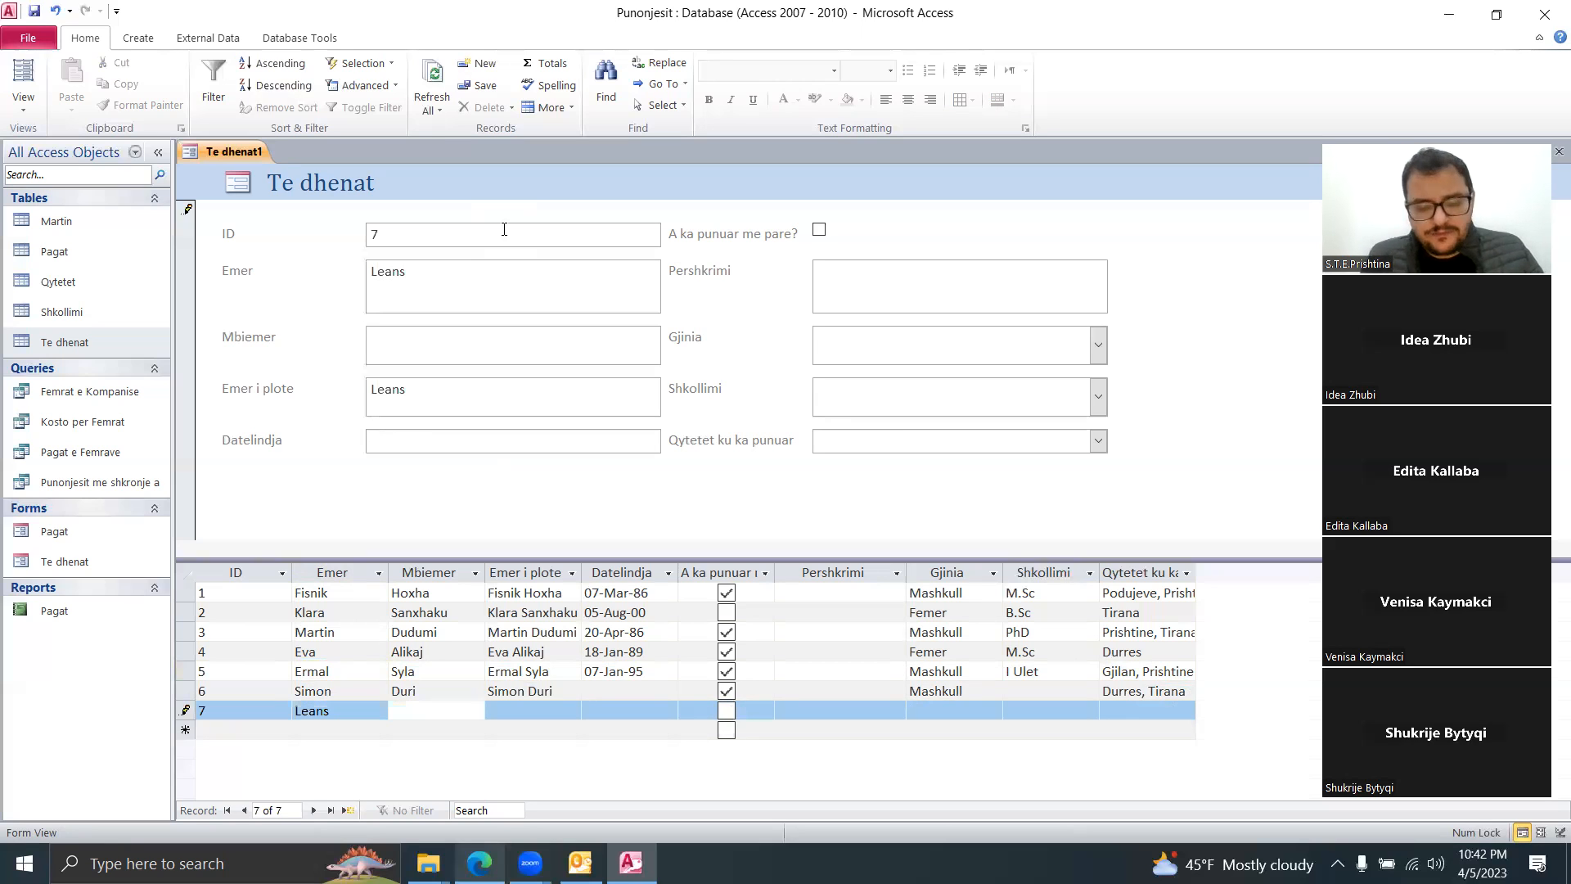
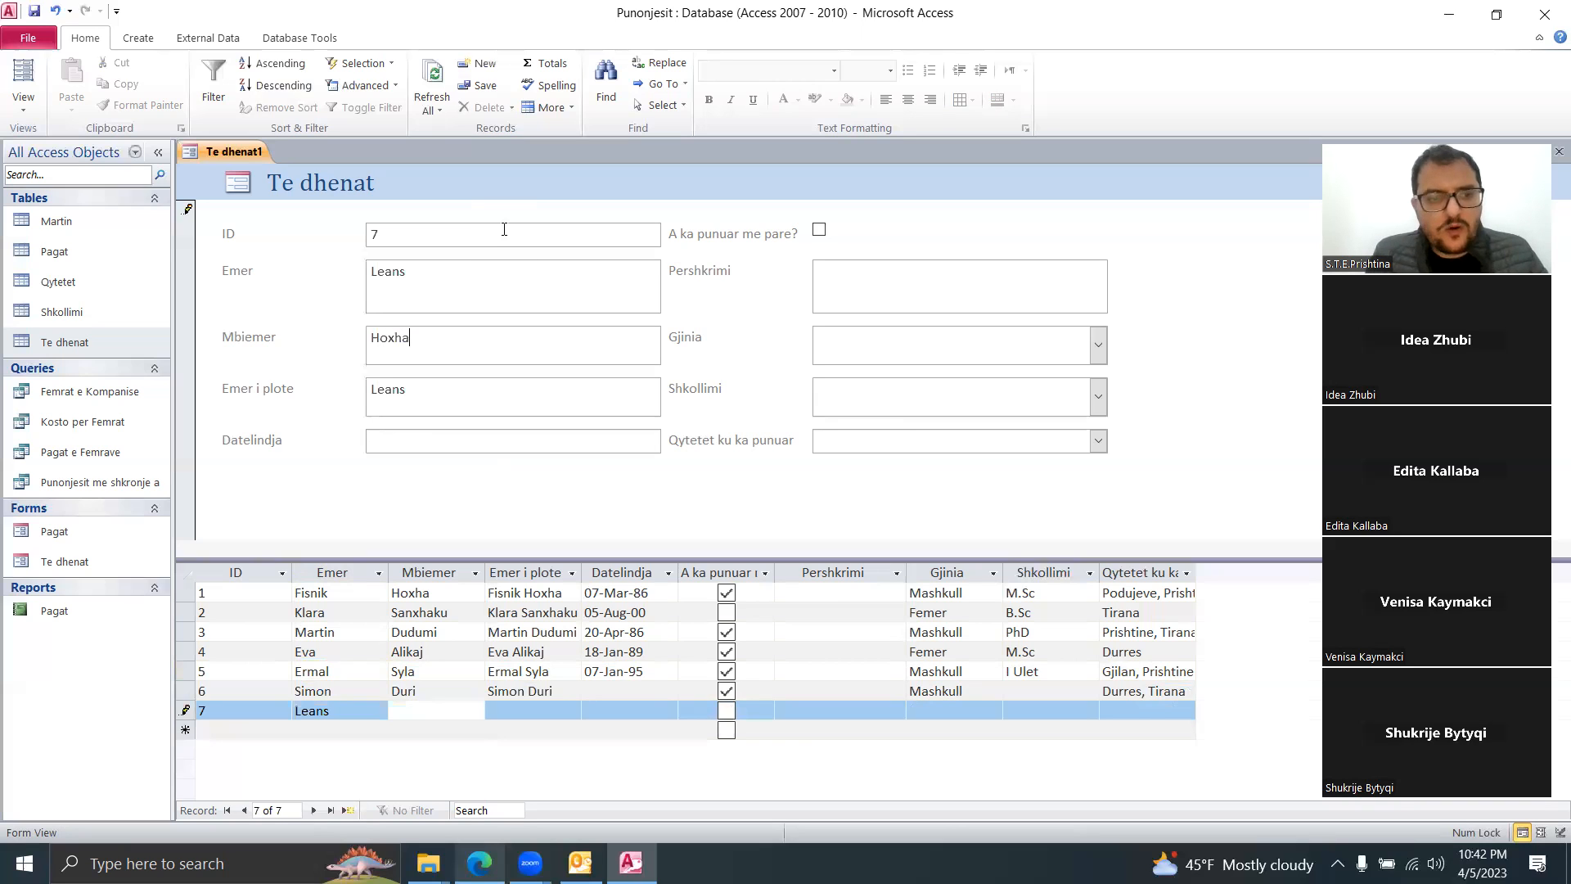
{"action": "key", "text": "Tab"}
{"action": "key", "text": "Tab"}
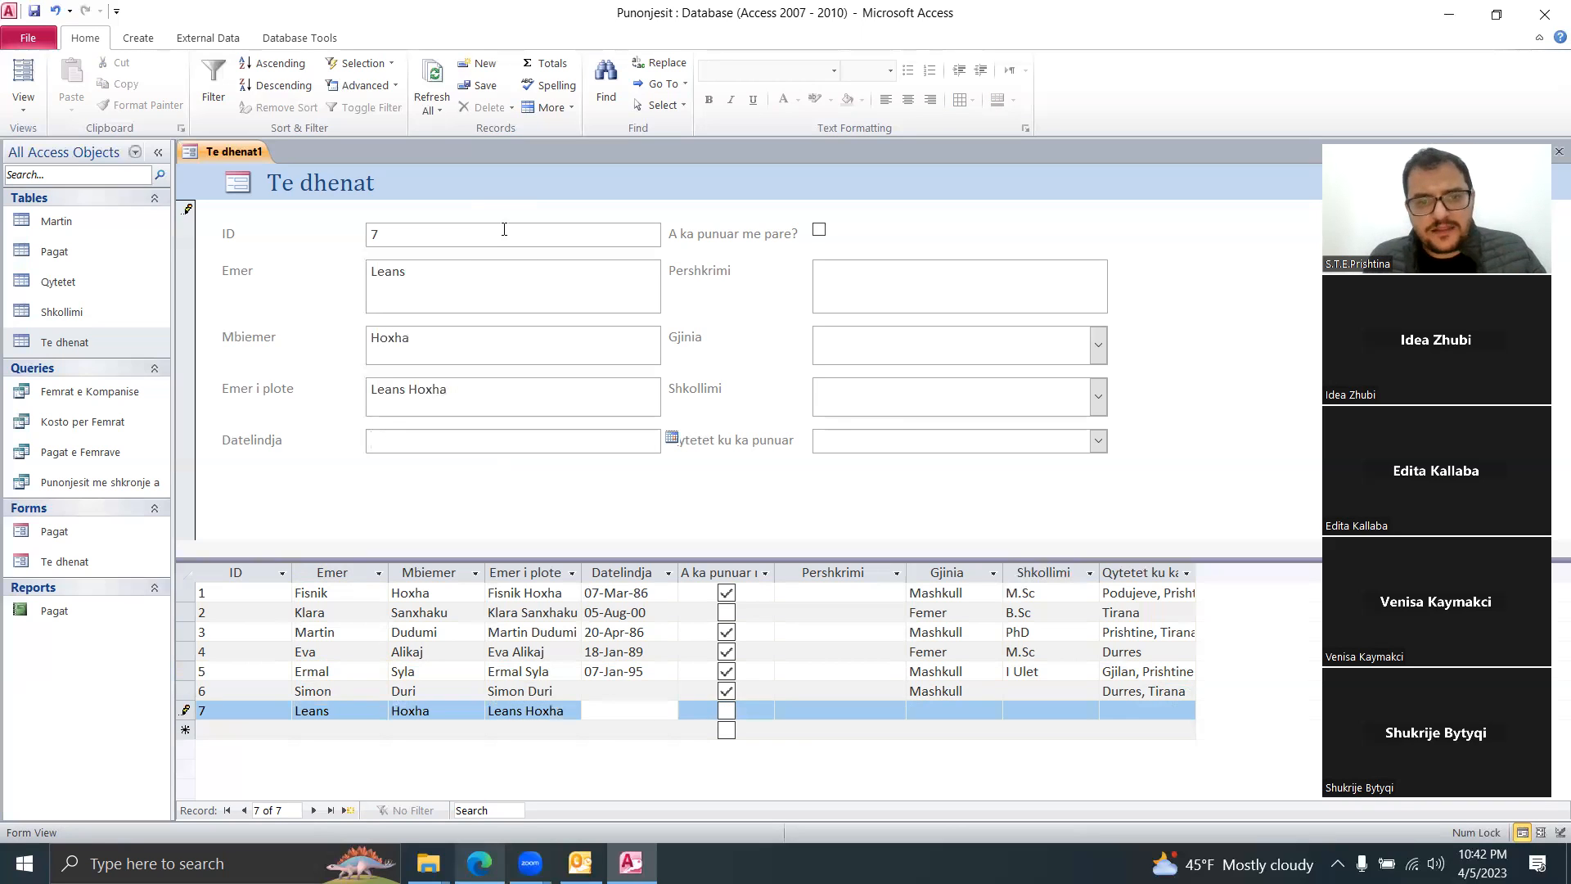
{"action": "left_click", "coordinate": [672, 439]}
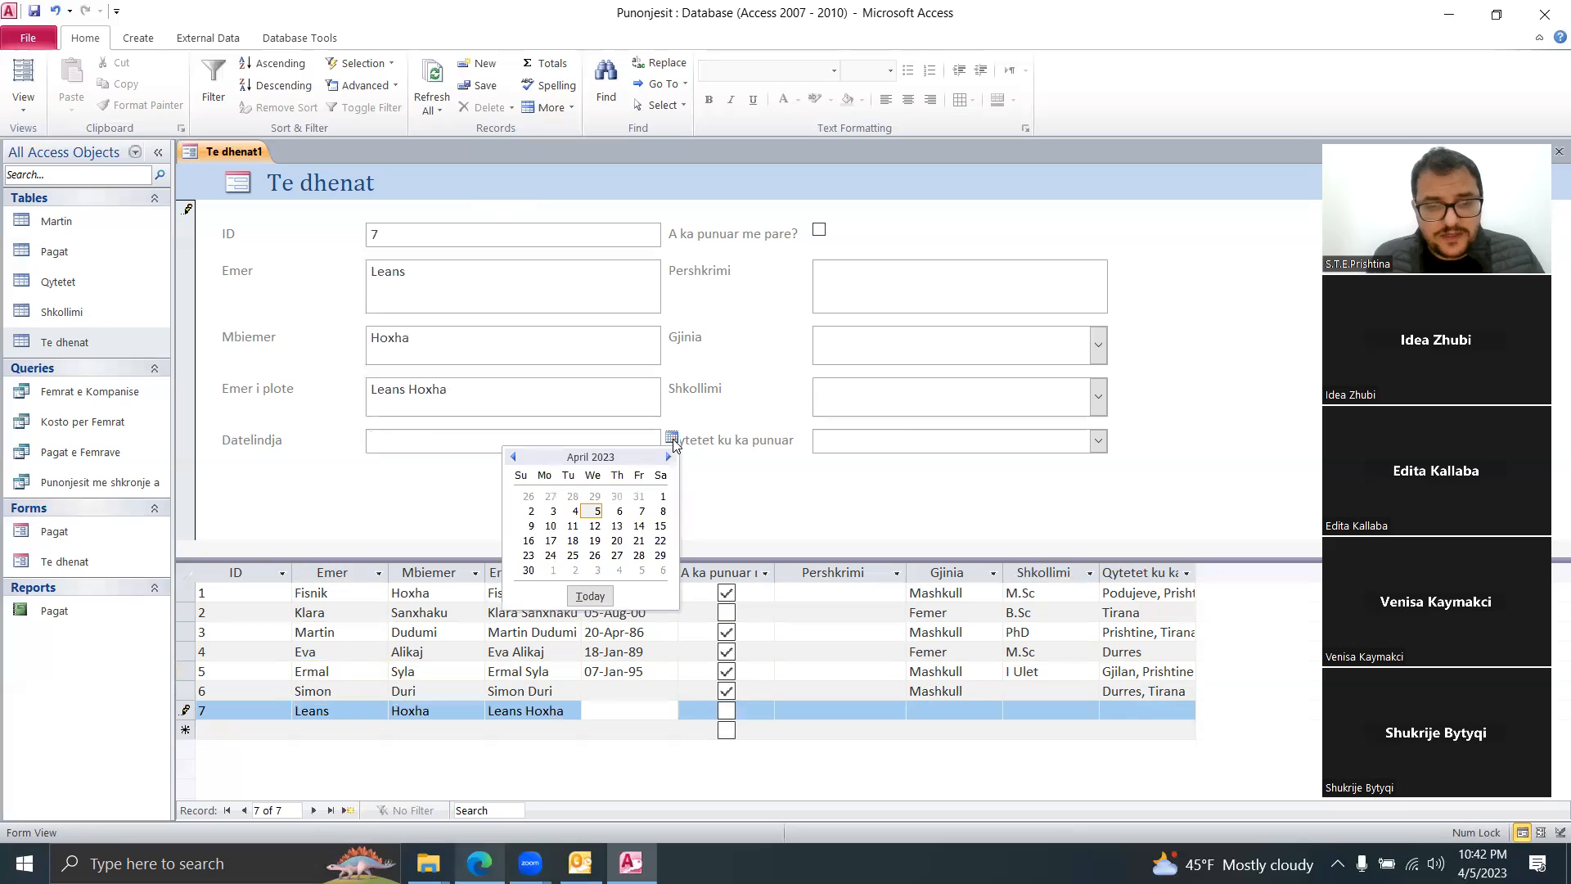
{"action": "left_click", "coordinate": [572, 525]}
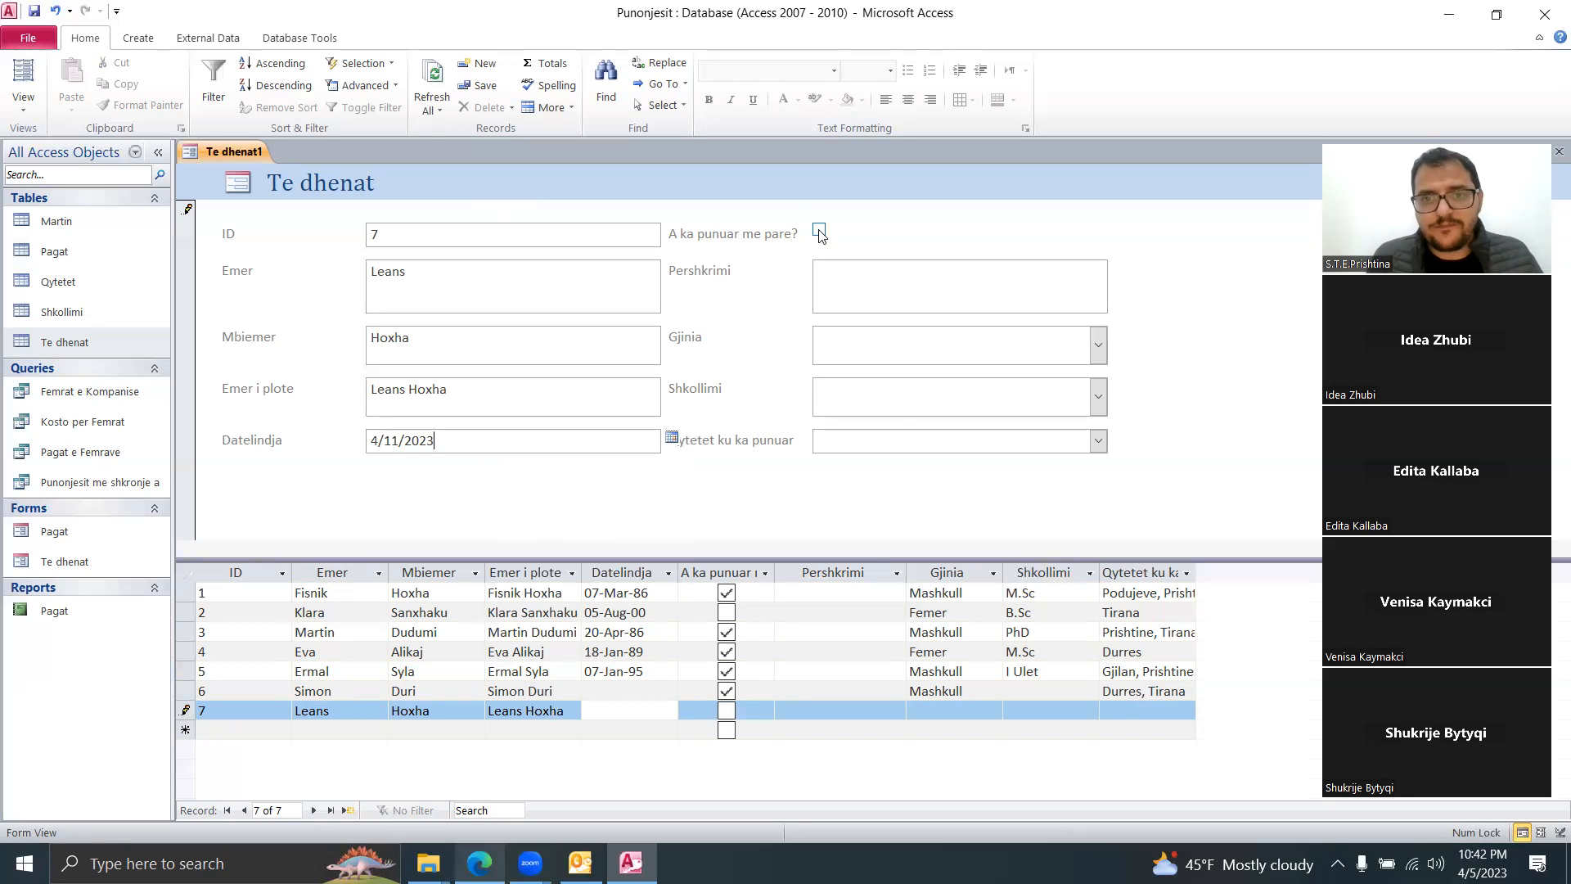
{"action": "key", "text": "Tab"}
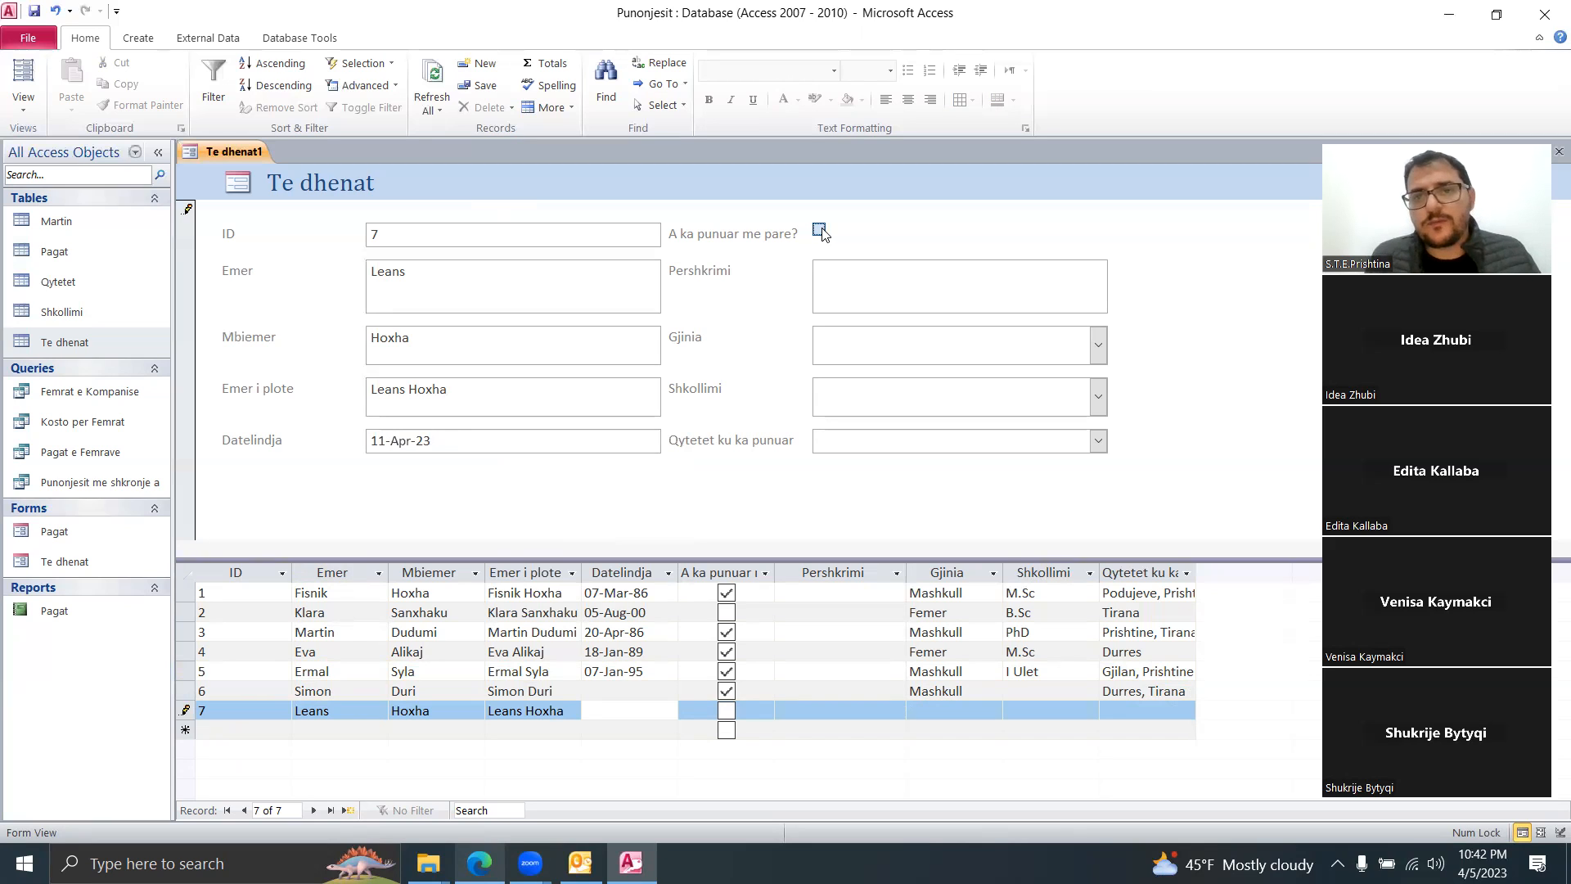
Step: Leave worked-before unticked and set gender Mashkull, education I Ulet and city Prishtine
{"action": "key", "text": "space"}
{"action": "left_click", "coordinate": [819, 232]}
{"action": "left_click", "coordinate": [854, 265]}
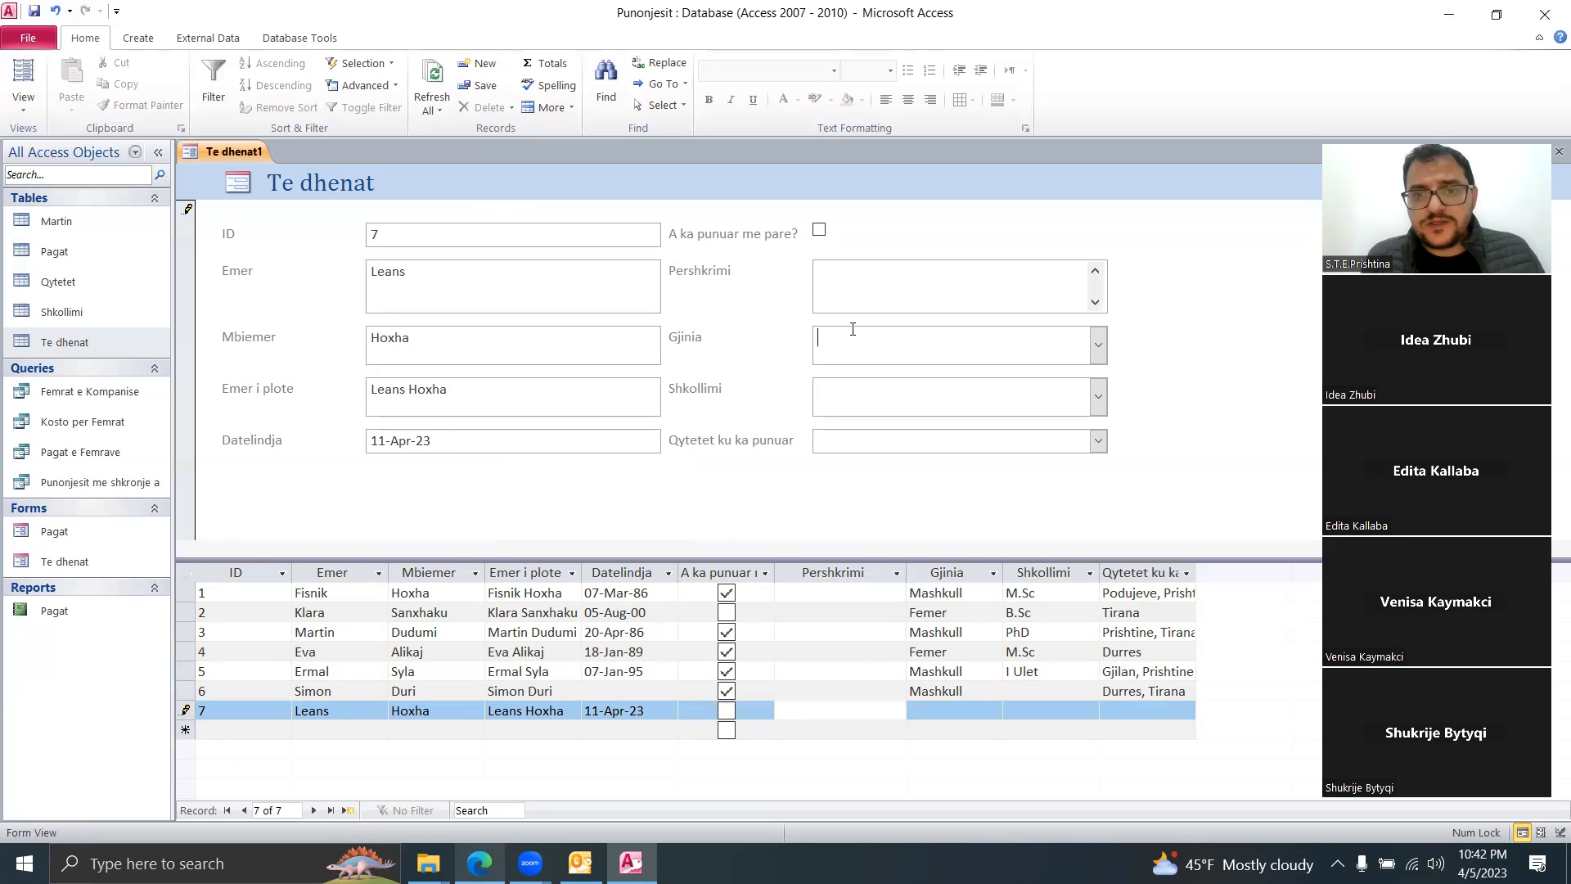
{"action": "left_click", "coordinate": [1097, 344]}
{"action": "left_click", "coordinate": [944, 394]}
{"action": "left_click", "coordinate": [1097, 397]}
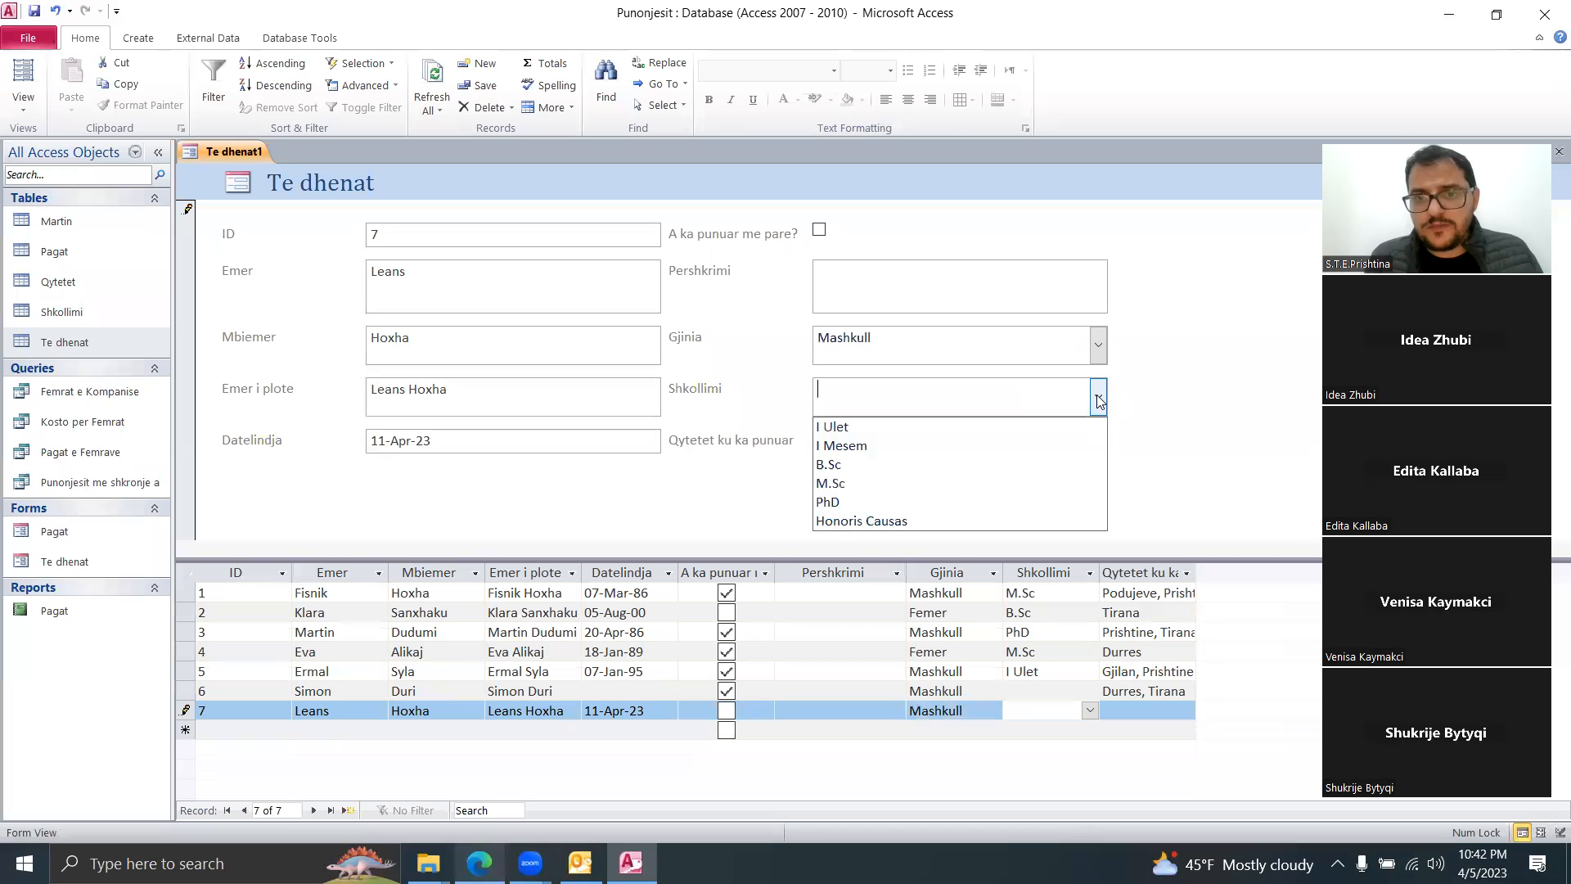
{"action": "left_click", "coordinate": [917, 426]}
{"action": "left_click", "coordinate": [1097, 443]}
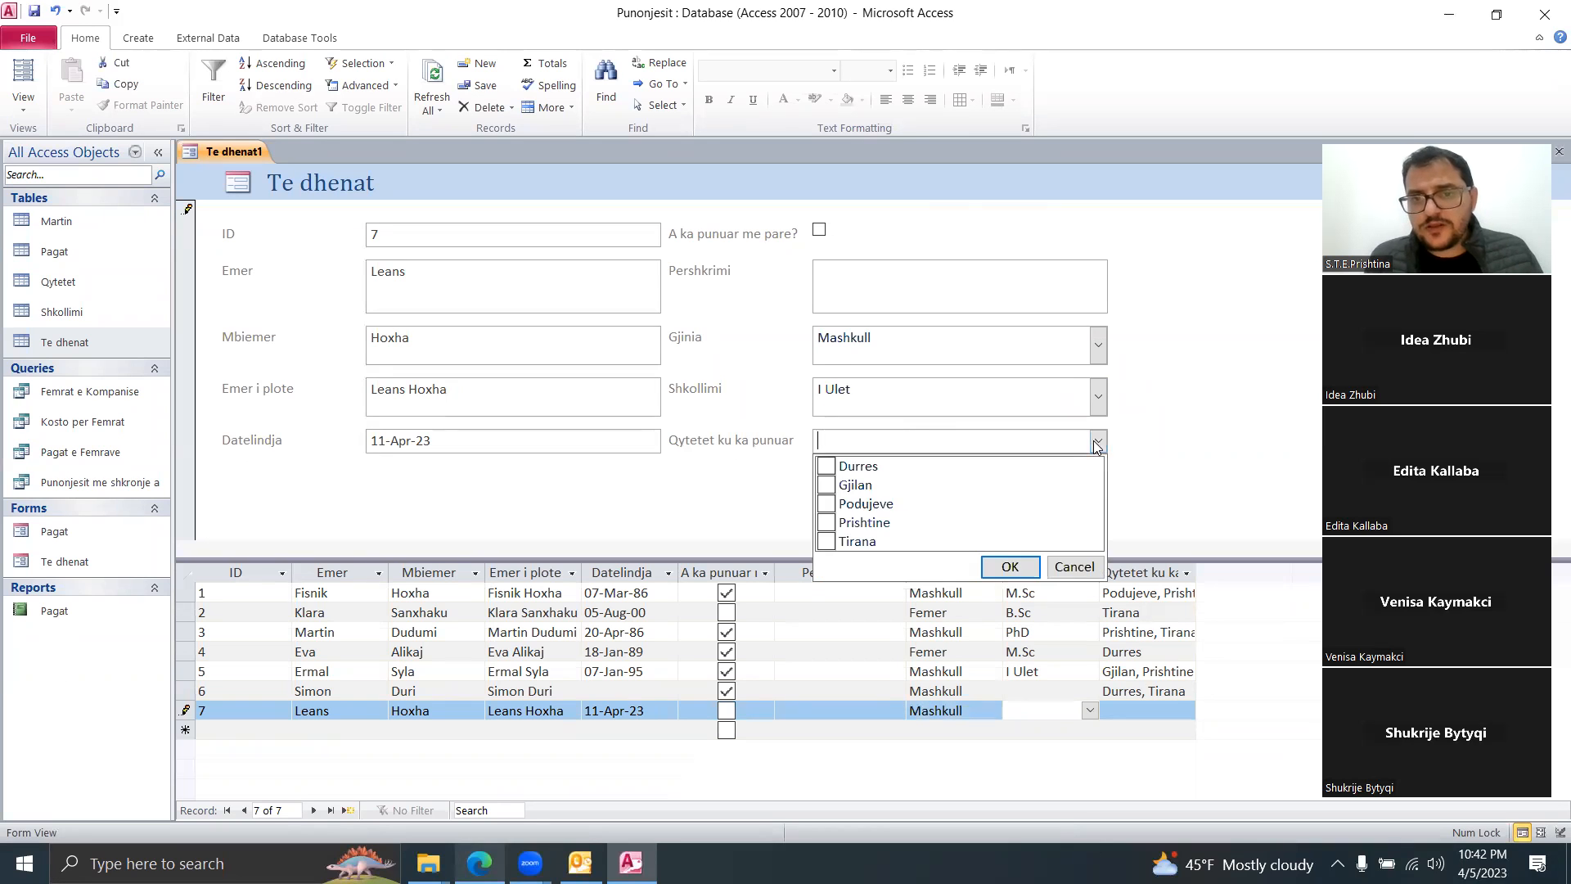
{"action": "left_click", "coordinate": [826, 522]}
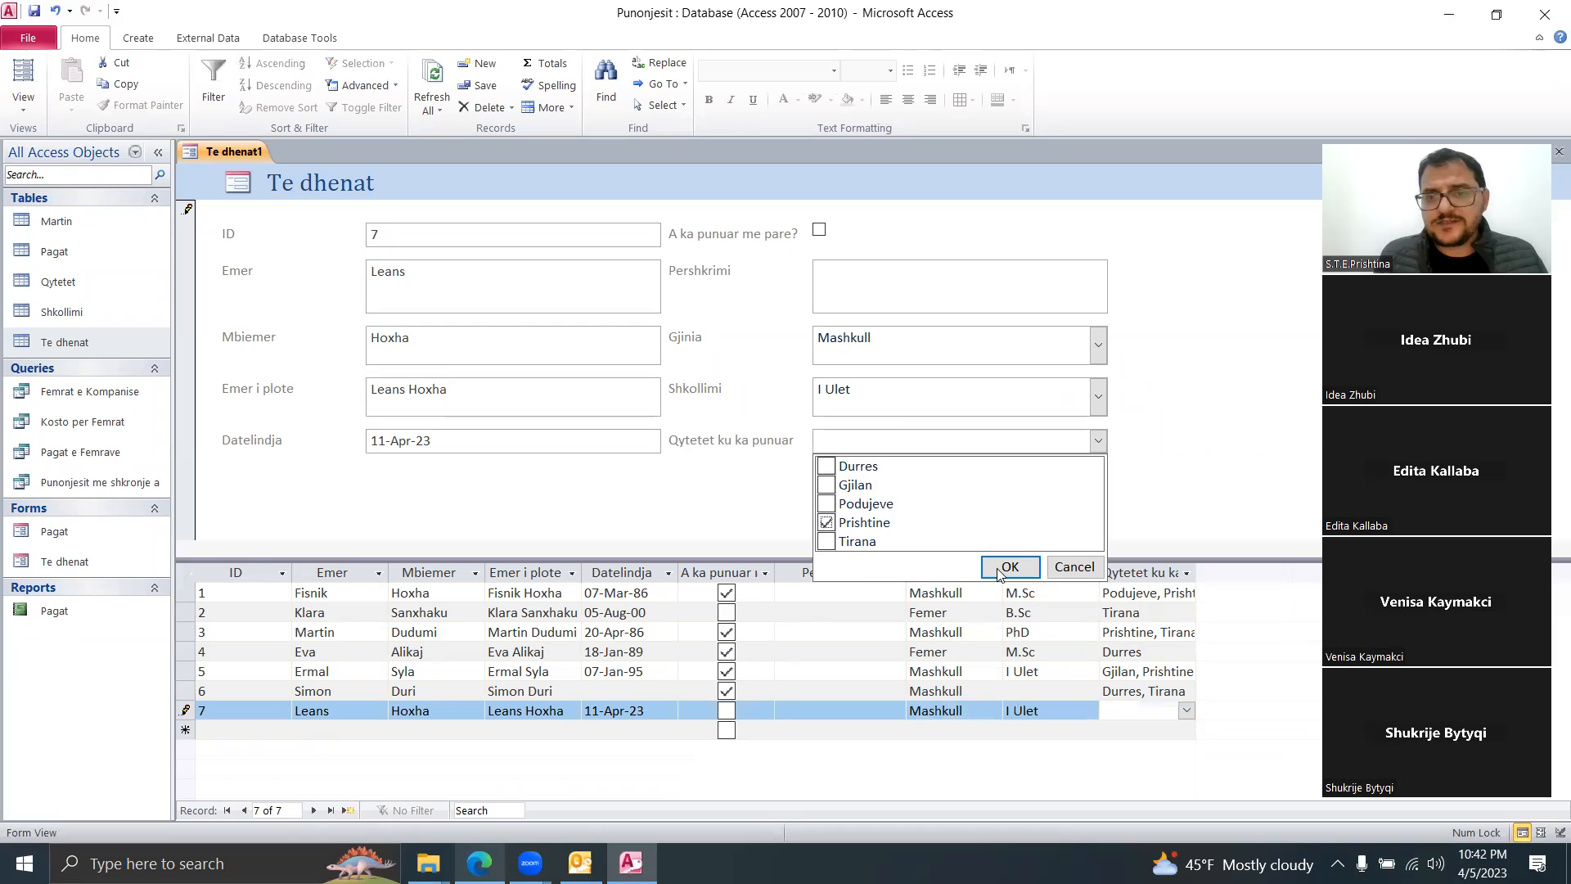
{"action": "left_click", "coordinate": [1008, 567]}
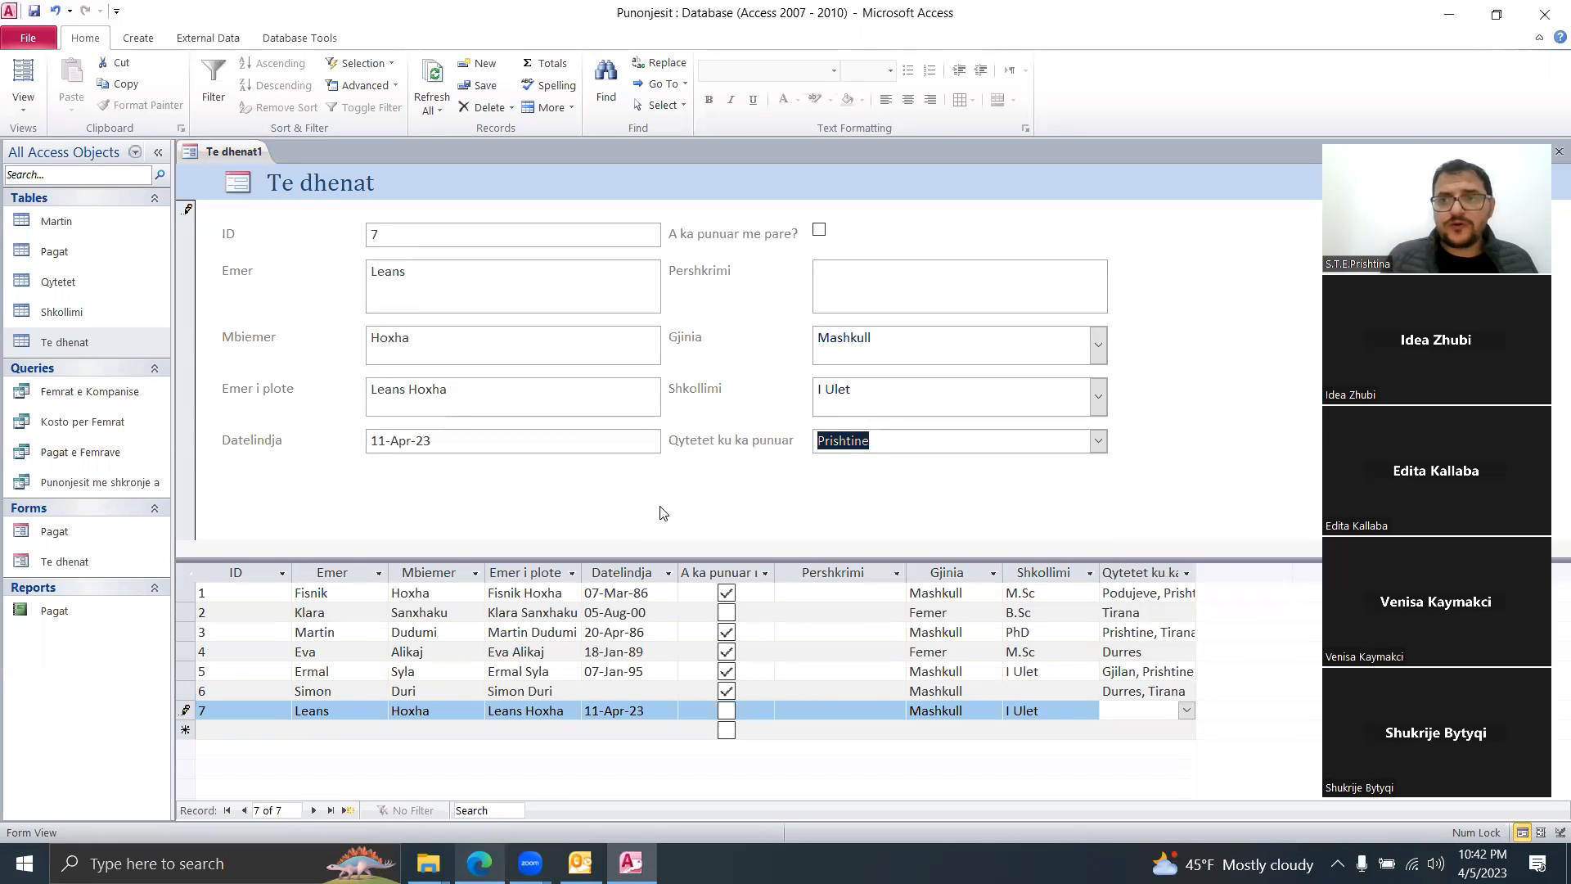
Step: Close the Te dhenat1 form without saving design changes, then select the Te dhenat table
{"action": "right_click", "coordinate": [217, 151]}
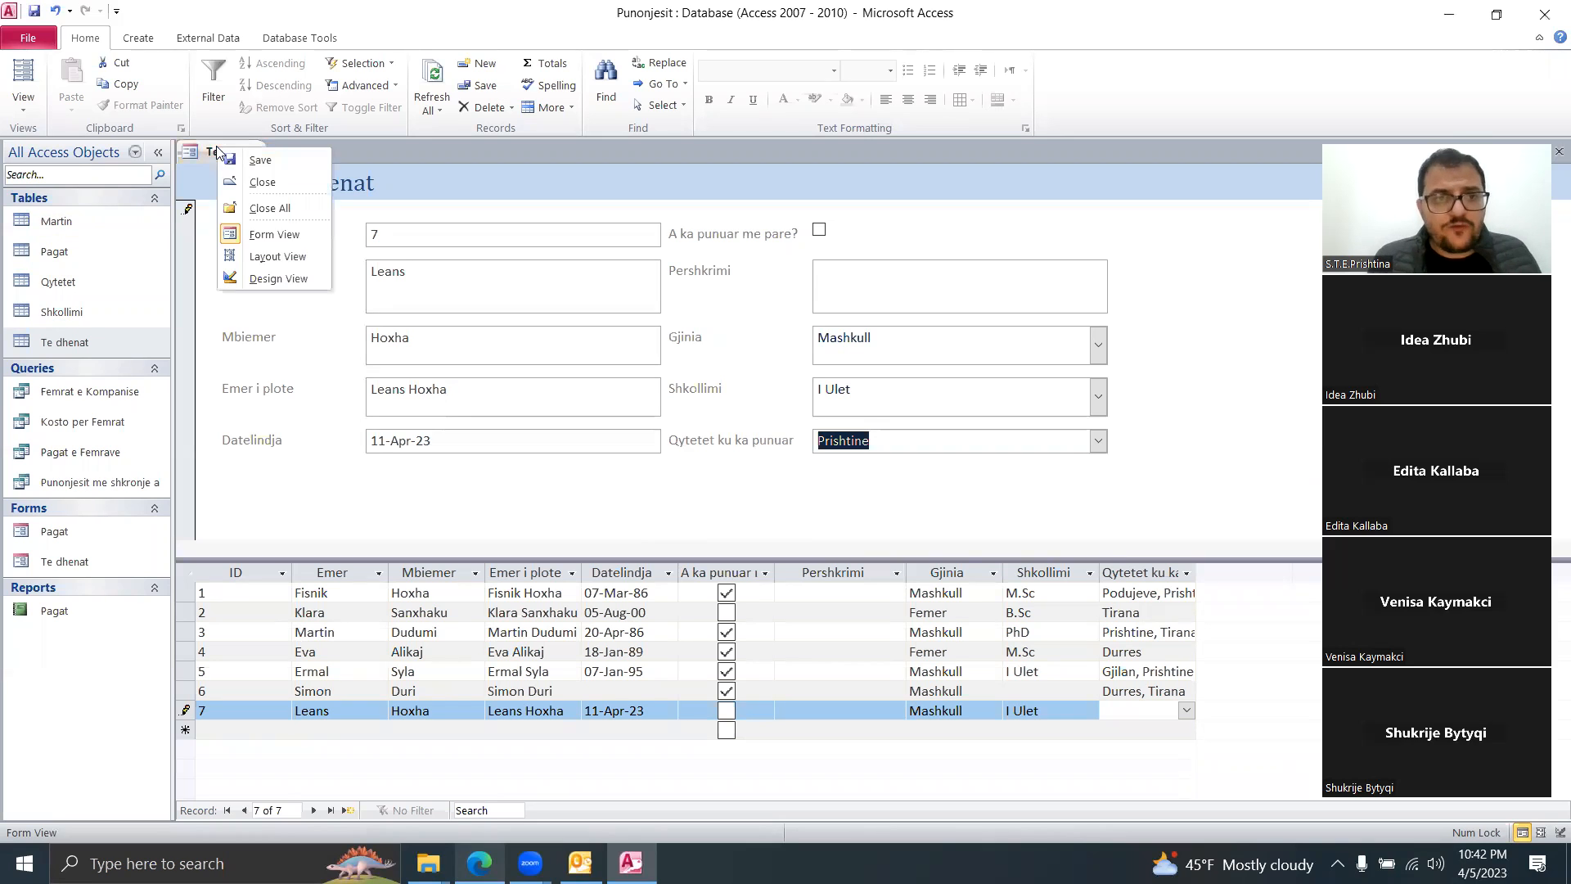
{"action": "left_click", "coordinate": [291, 183]}
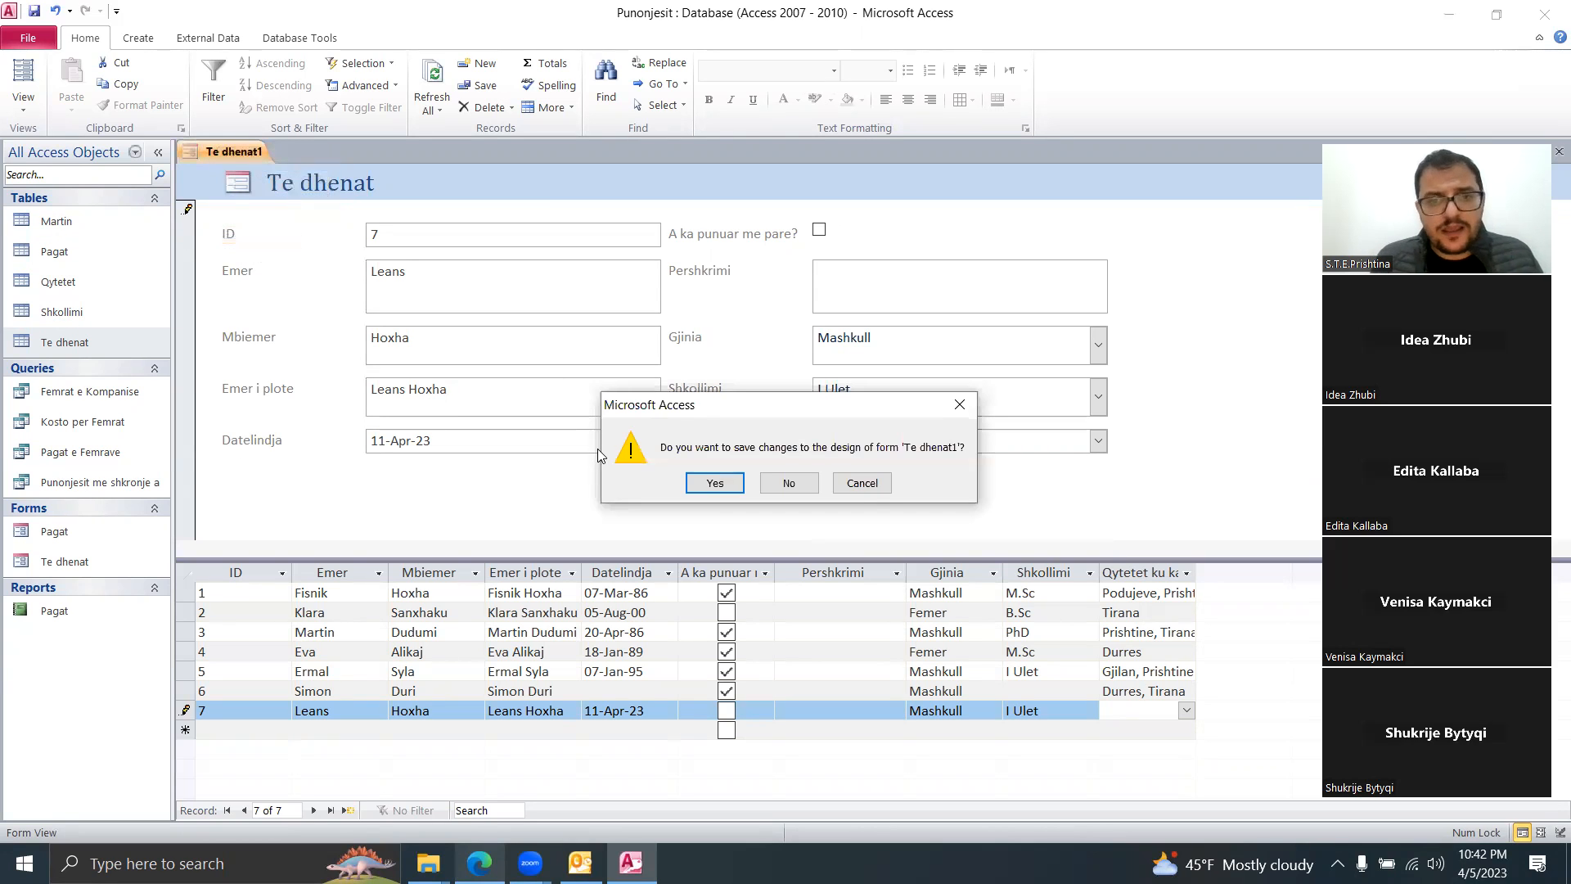
{"action": "left_click", "coordinate": [795, 486]}
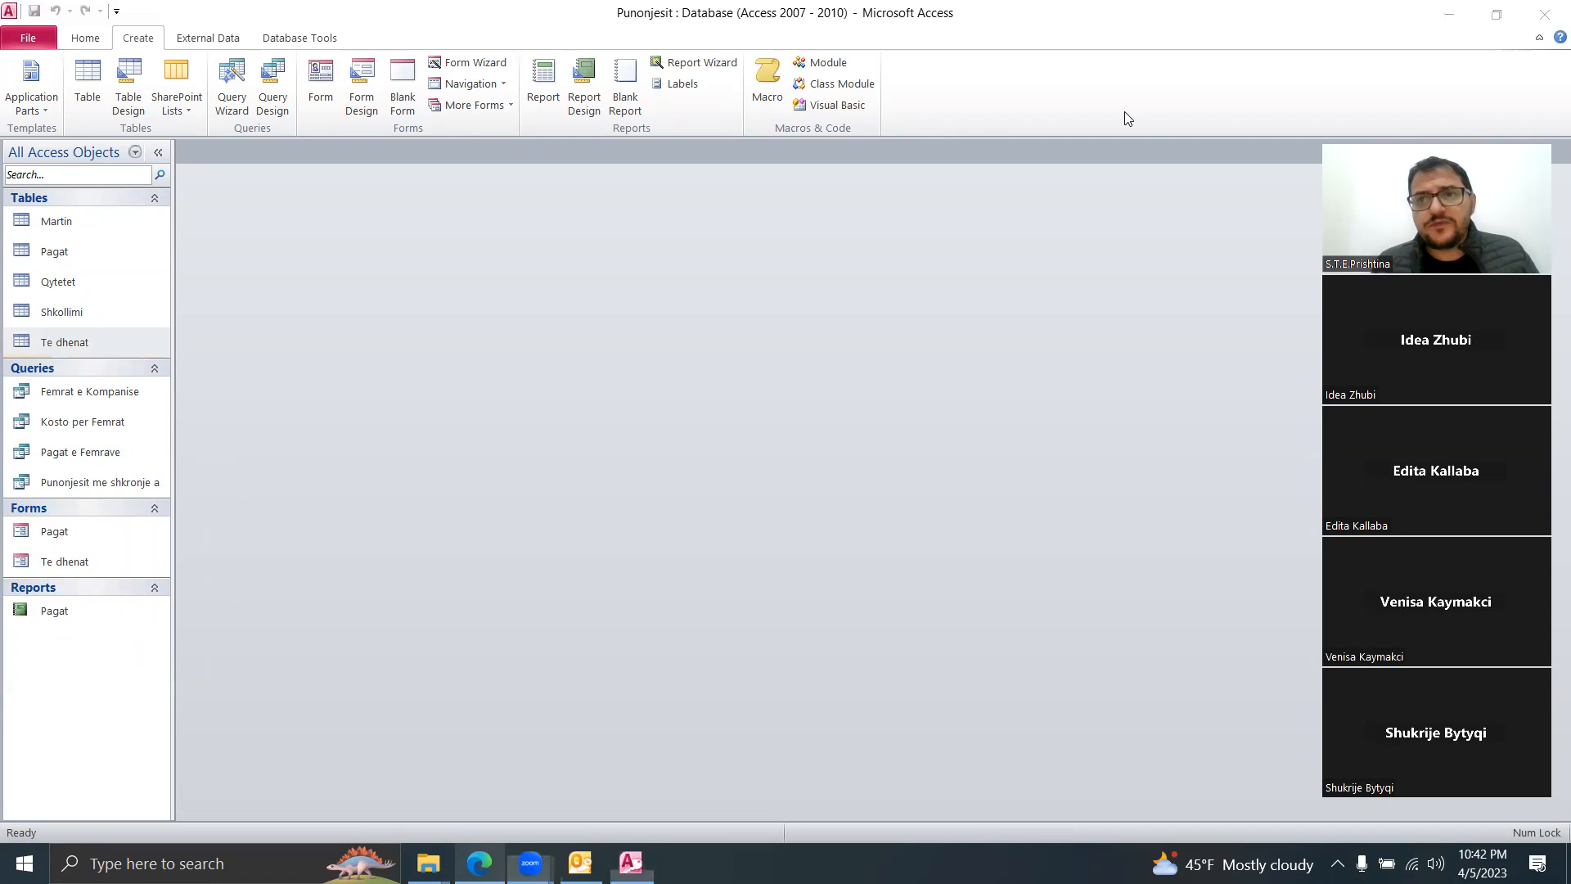
{"action": "left_click", "coordinate": [1281, 298]}
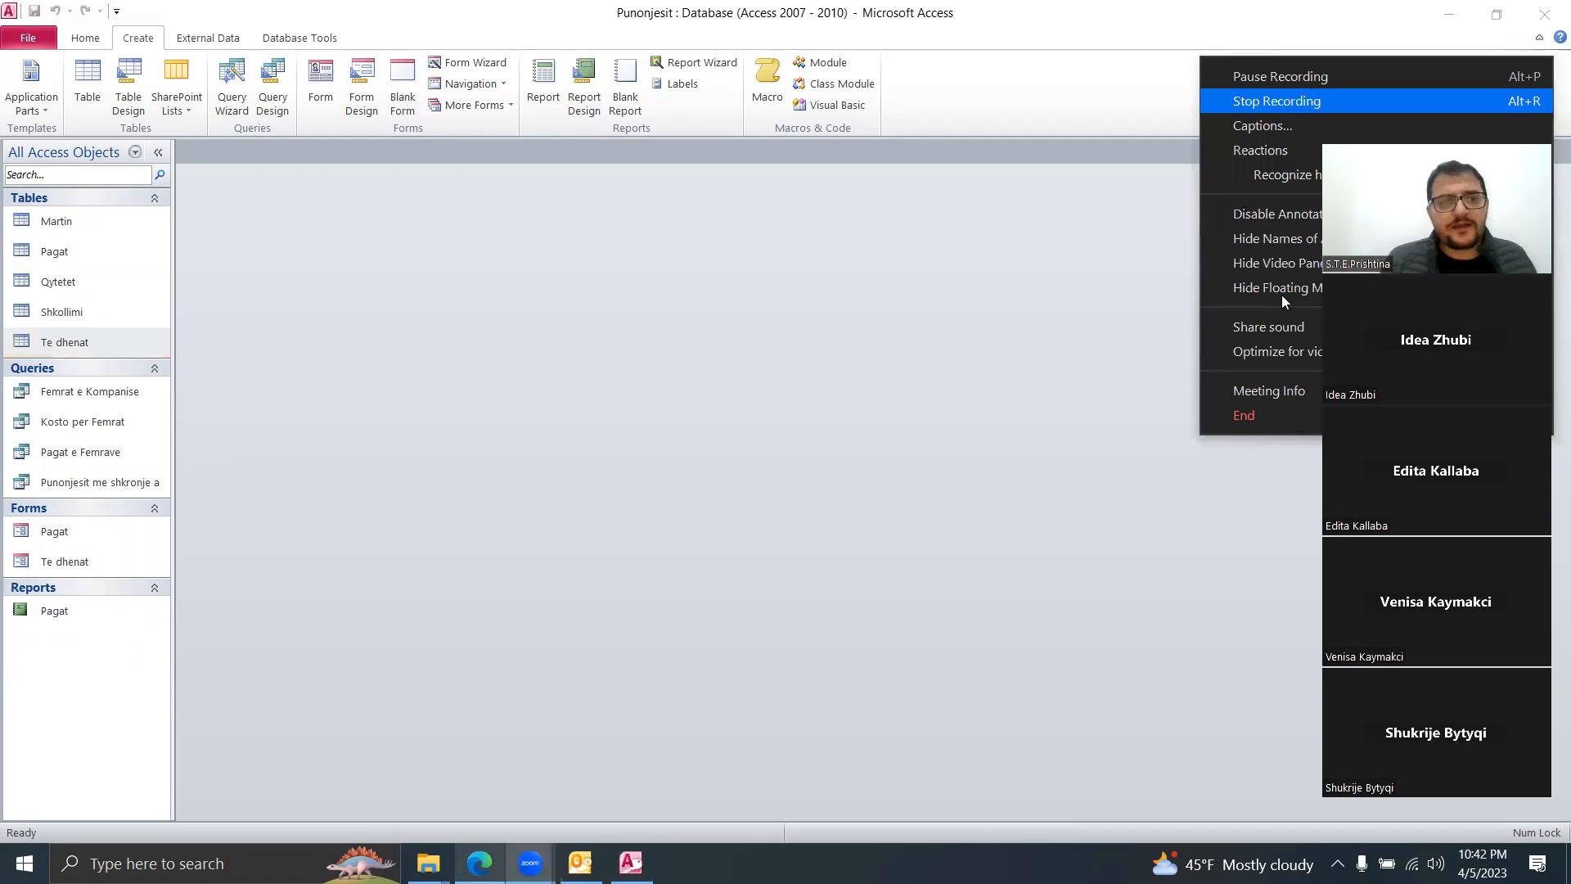
{"action": "left_click", "coordinate": [206, 468]}
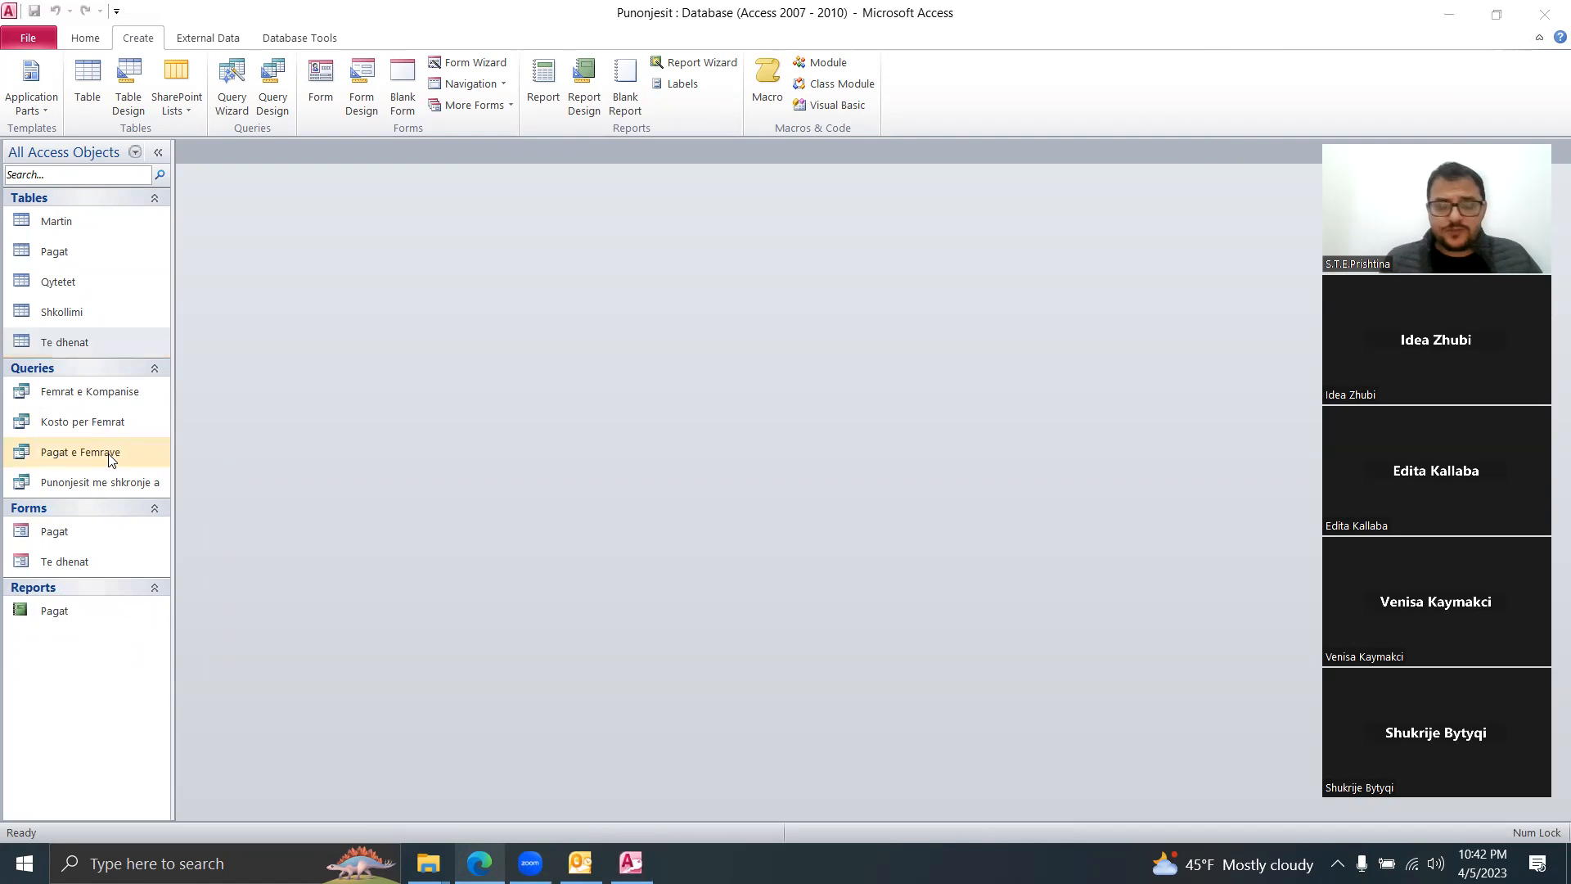
{"action": "left_click", "coordinate": [50, 347]}
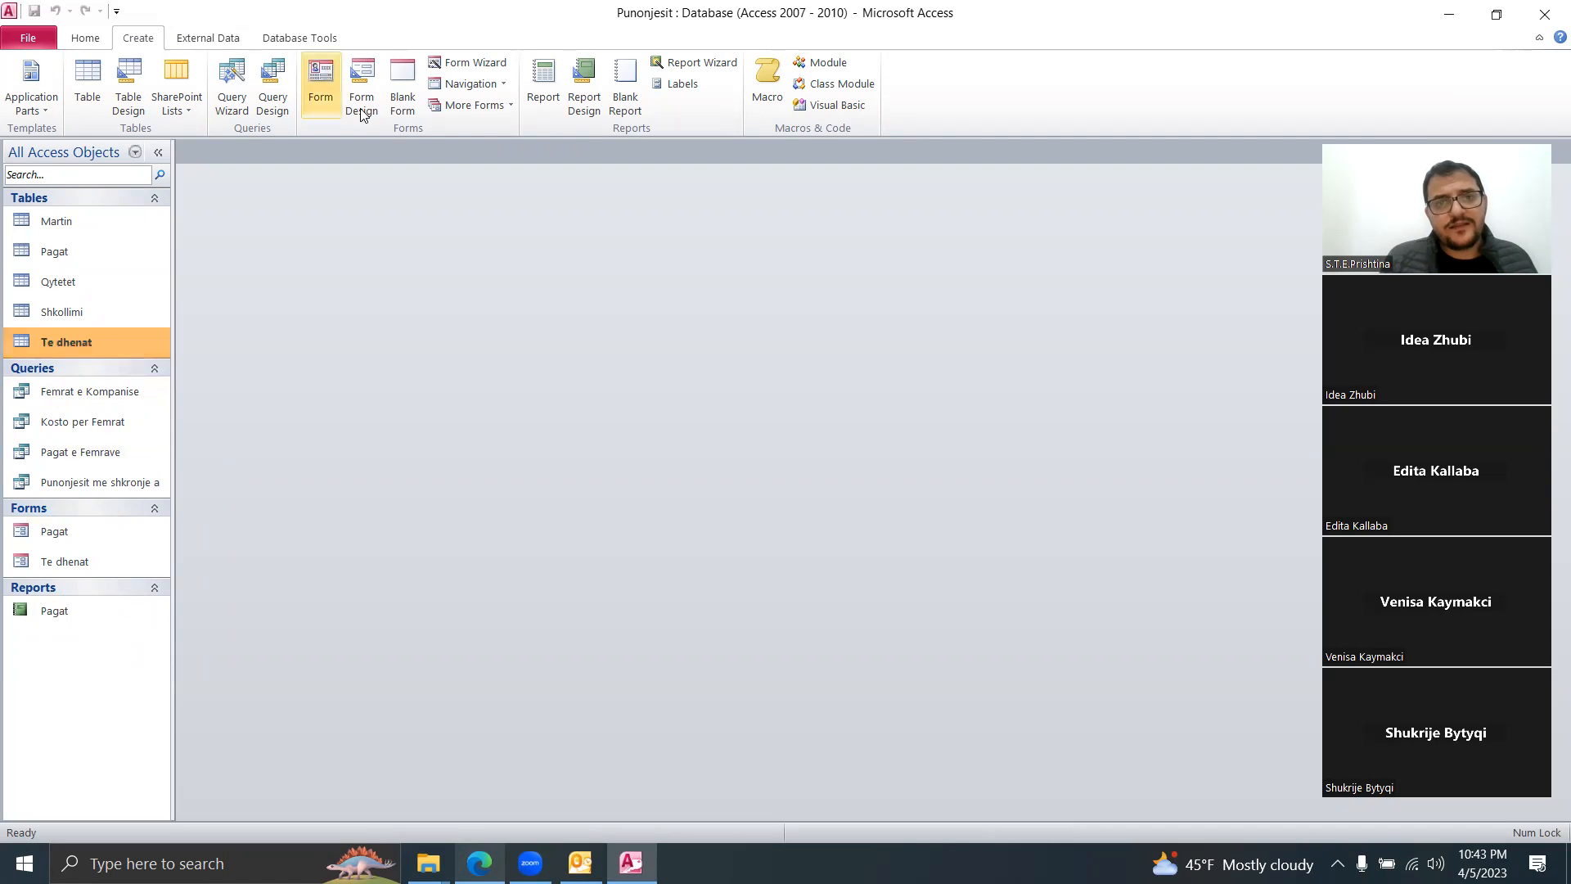
Step: Create a quick report on Te dhenat, preview it in landscape, and return to Design View
{"action": "left_click", "coordinate": [555, 101]}
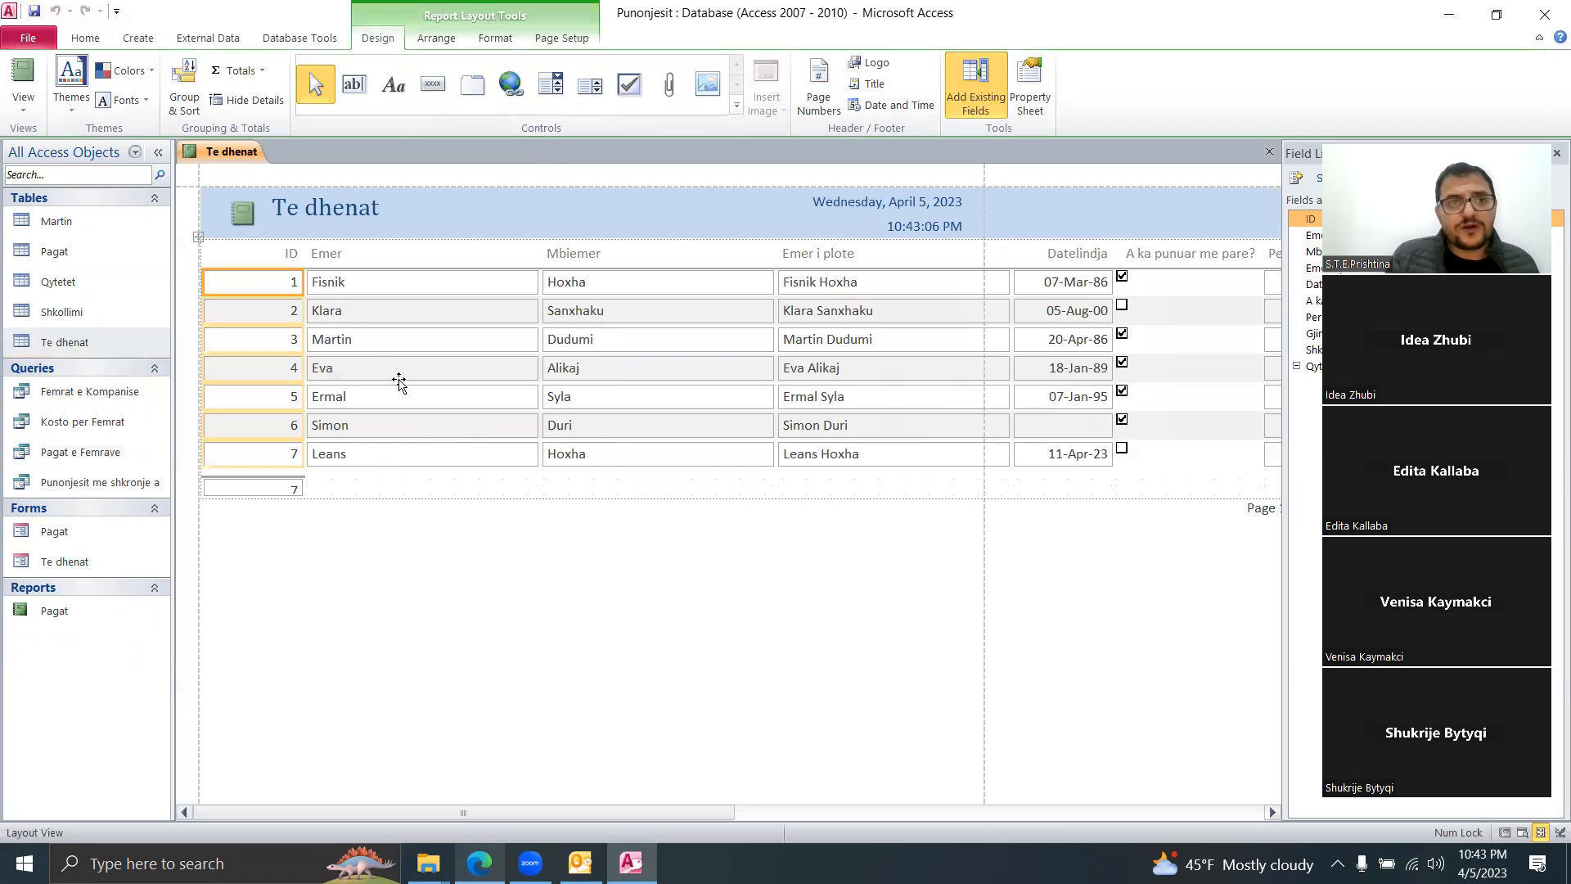
{"action": "right_click", "coordinate": [213, 155]}
{"action": "left_click", "coordinate": [276, 302]}
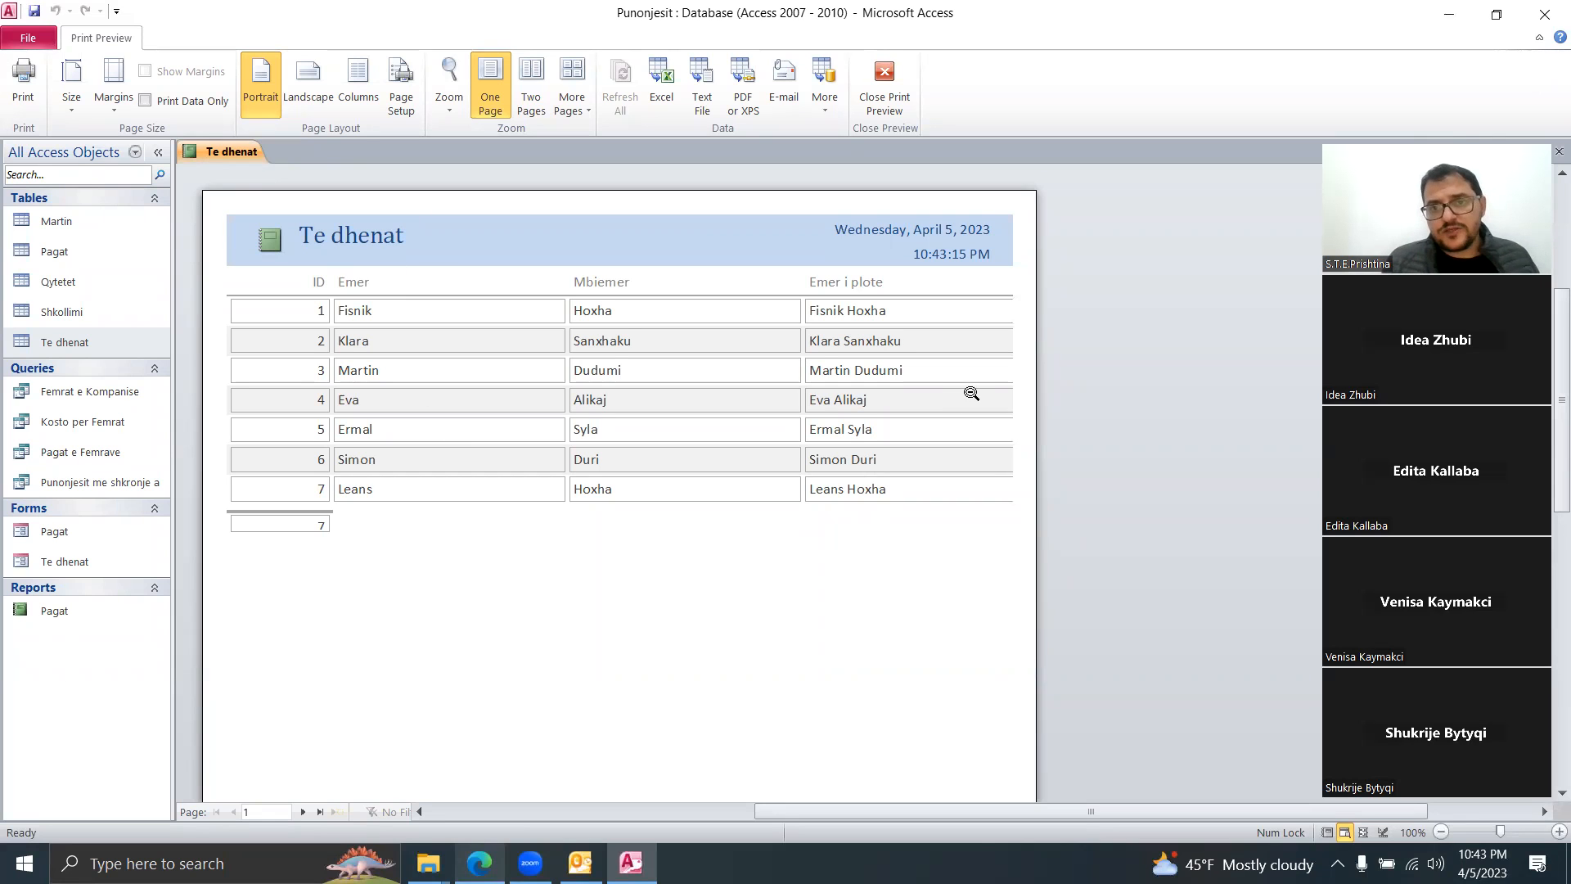
{"action": "left_click", "coordinate": [315, 96]}
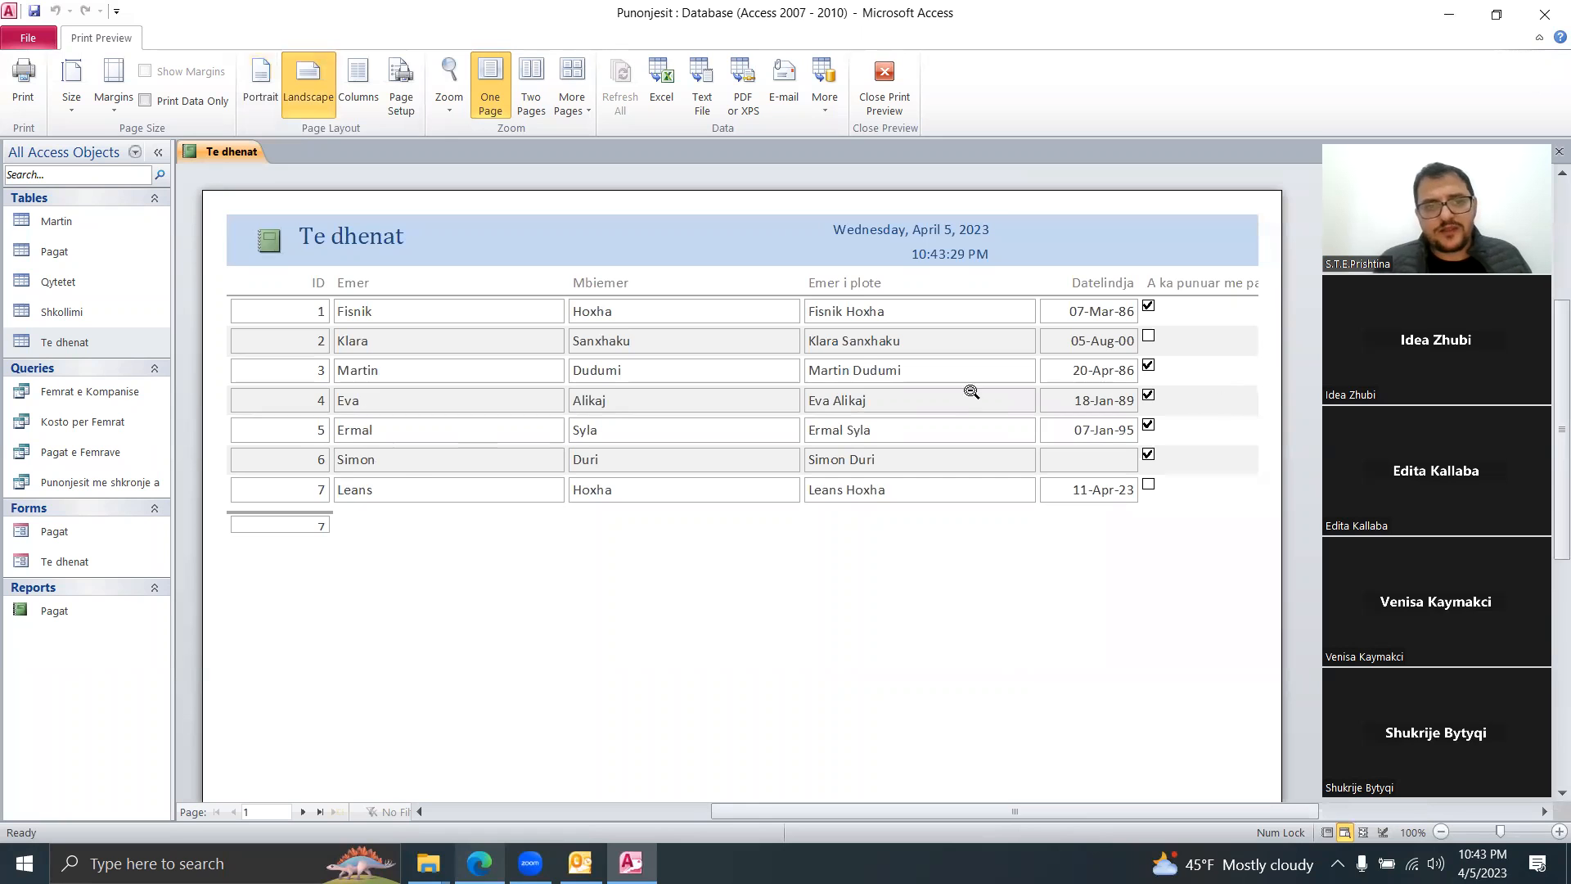
{"action": "right_click", "coordinate": [228, 154]}
{"action": "left_click", "coordinate": [310, 288]}
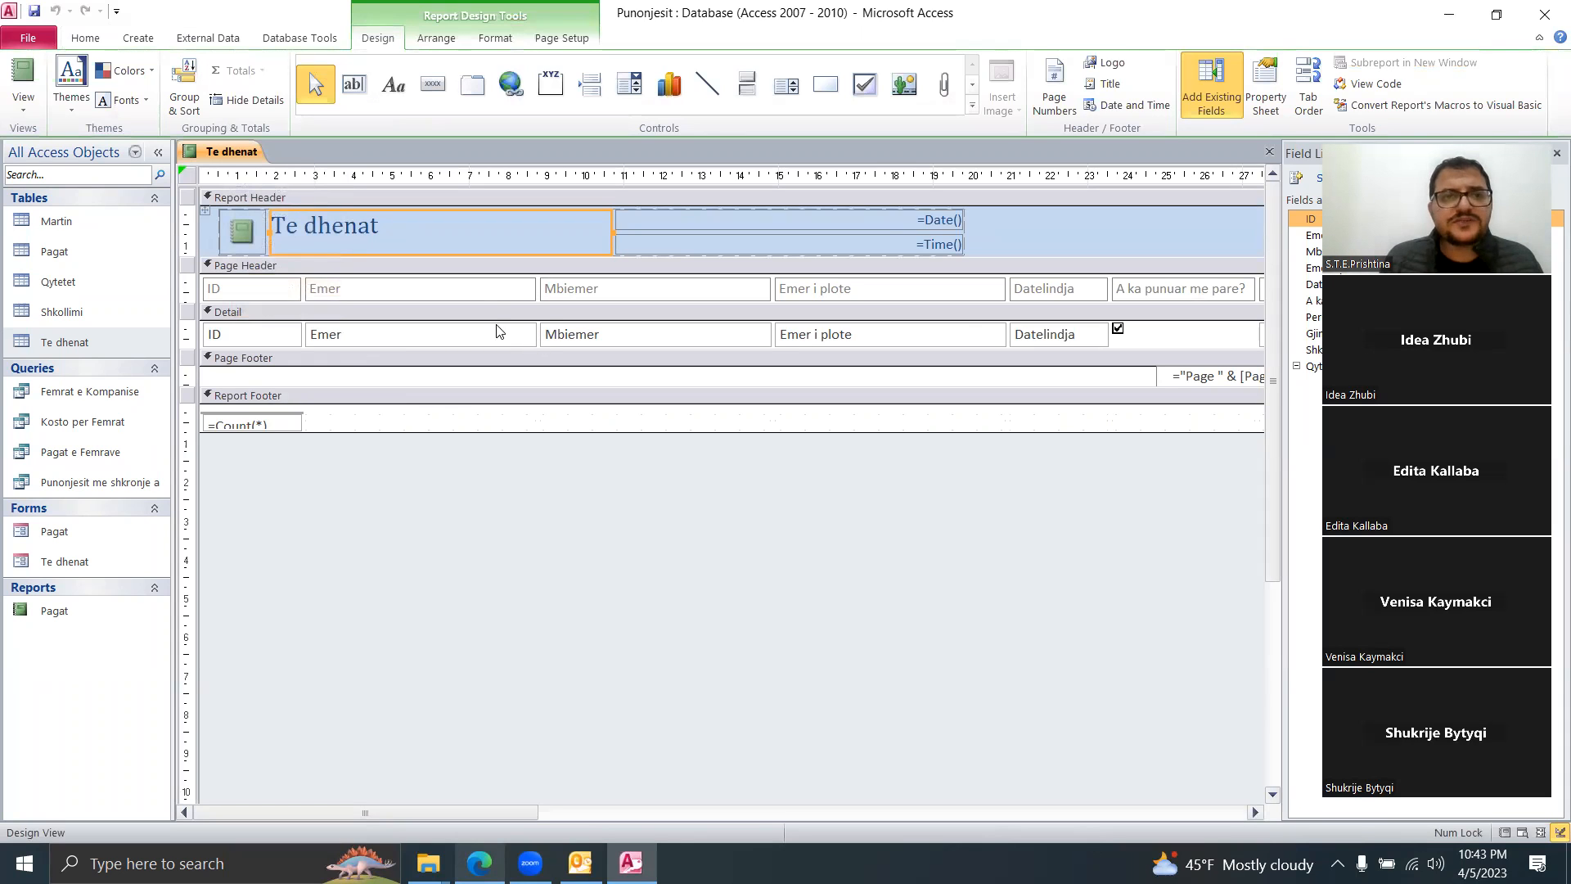
Step: Narrow the Emer heading, cancel saving the Te dhenat report, and open the Pagat report
{"action": "left_click", "coordinate": [534, 288]}
{"action": "left_click_drag", "start_coordinate": [534, 285], "coordinate": [467, 290]}
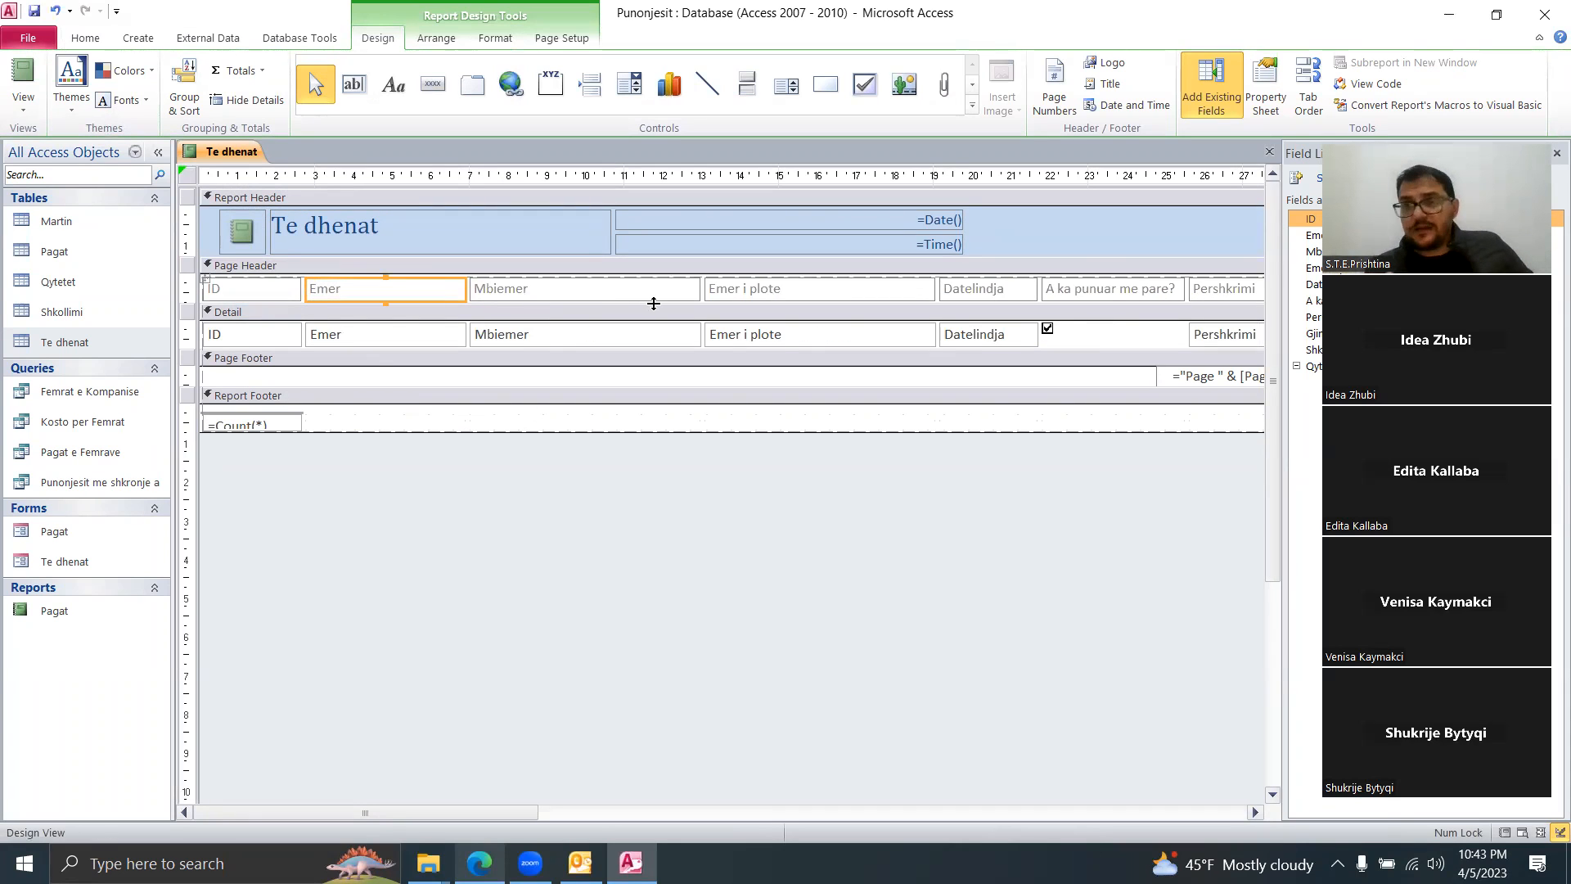
{"action": "right_click", "coordinate": [237, 154]}
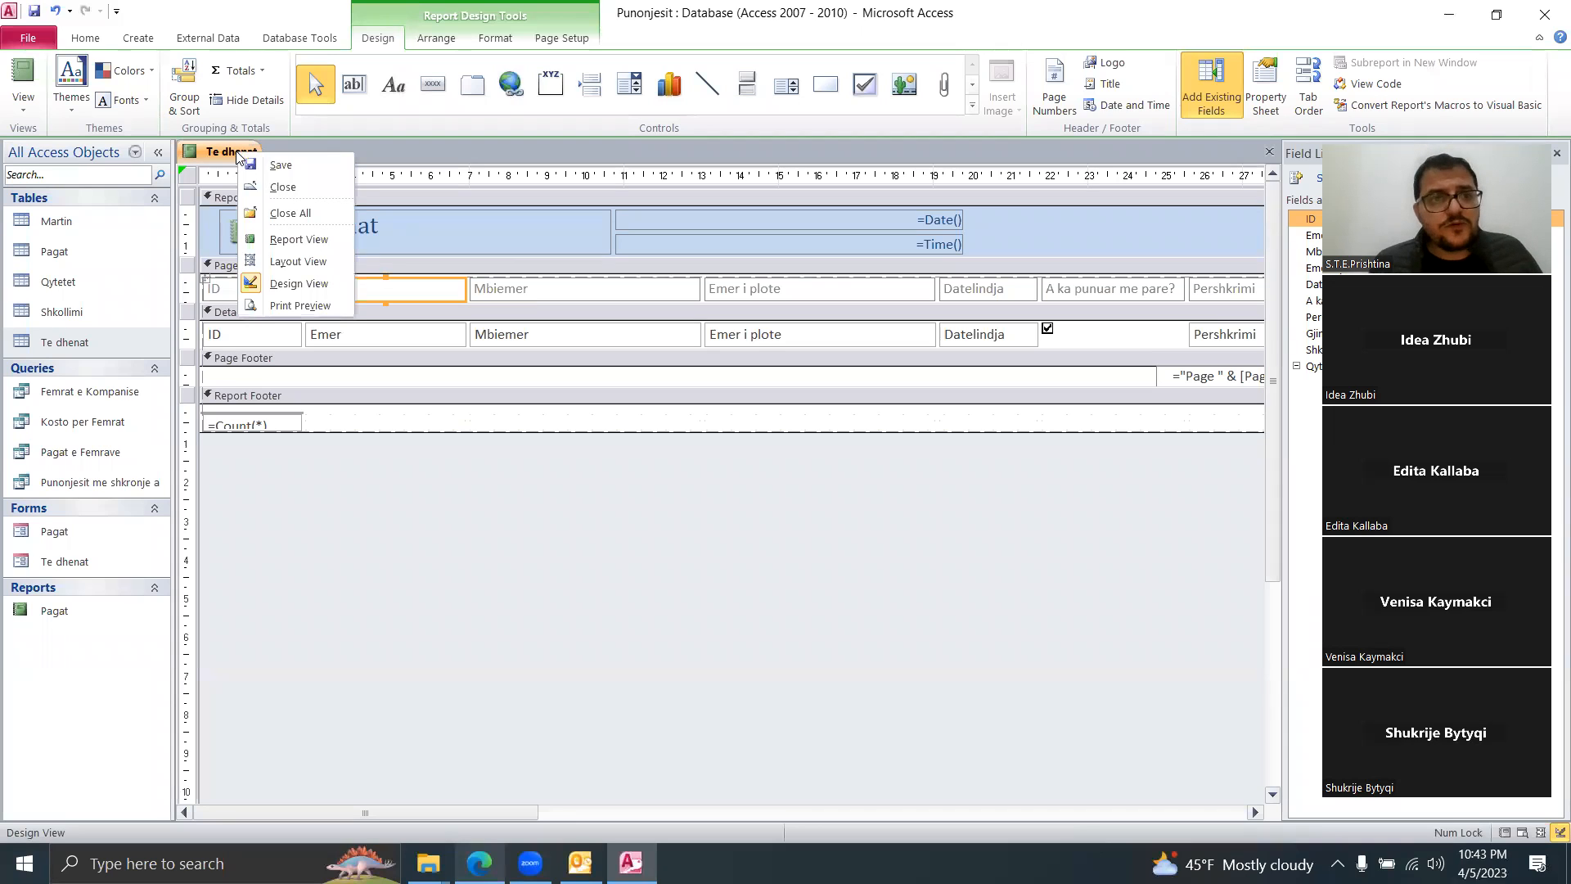
{"action": "left_click", "coordinate": [293, 164]}
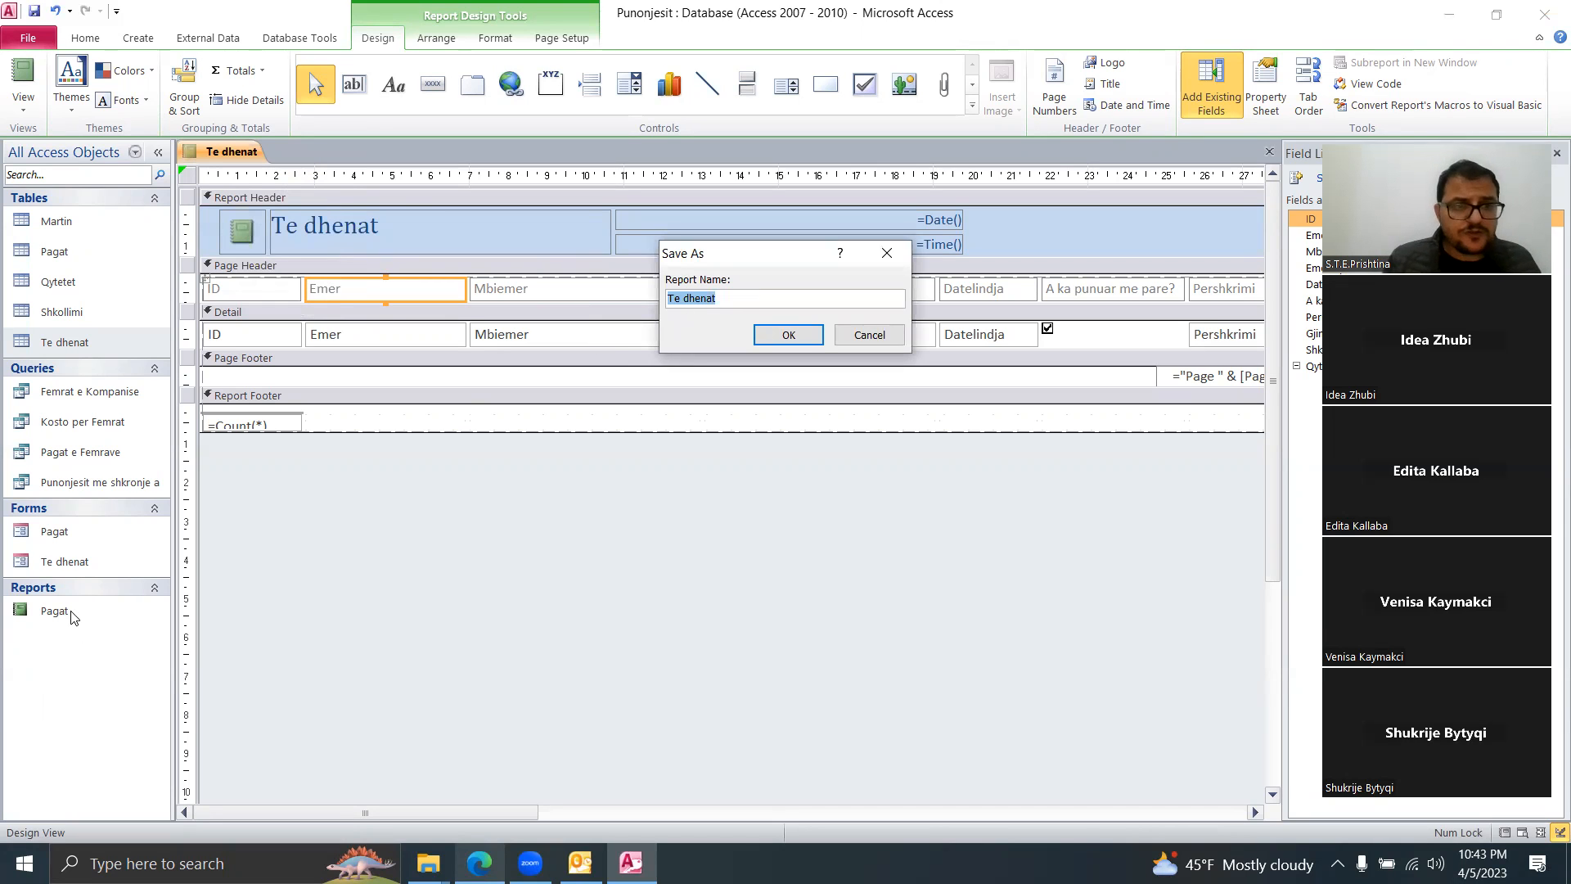
{"action": "left_click", "coordinate": [872, 336]}
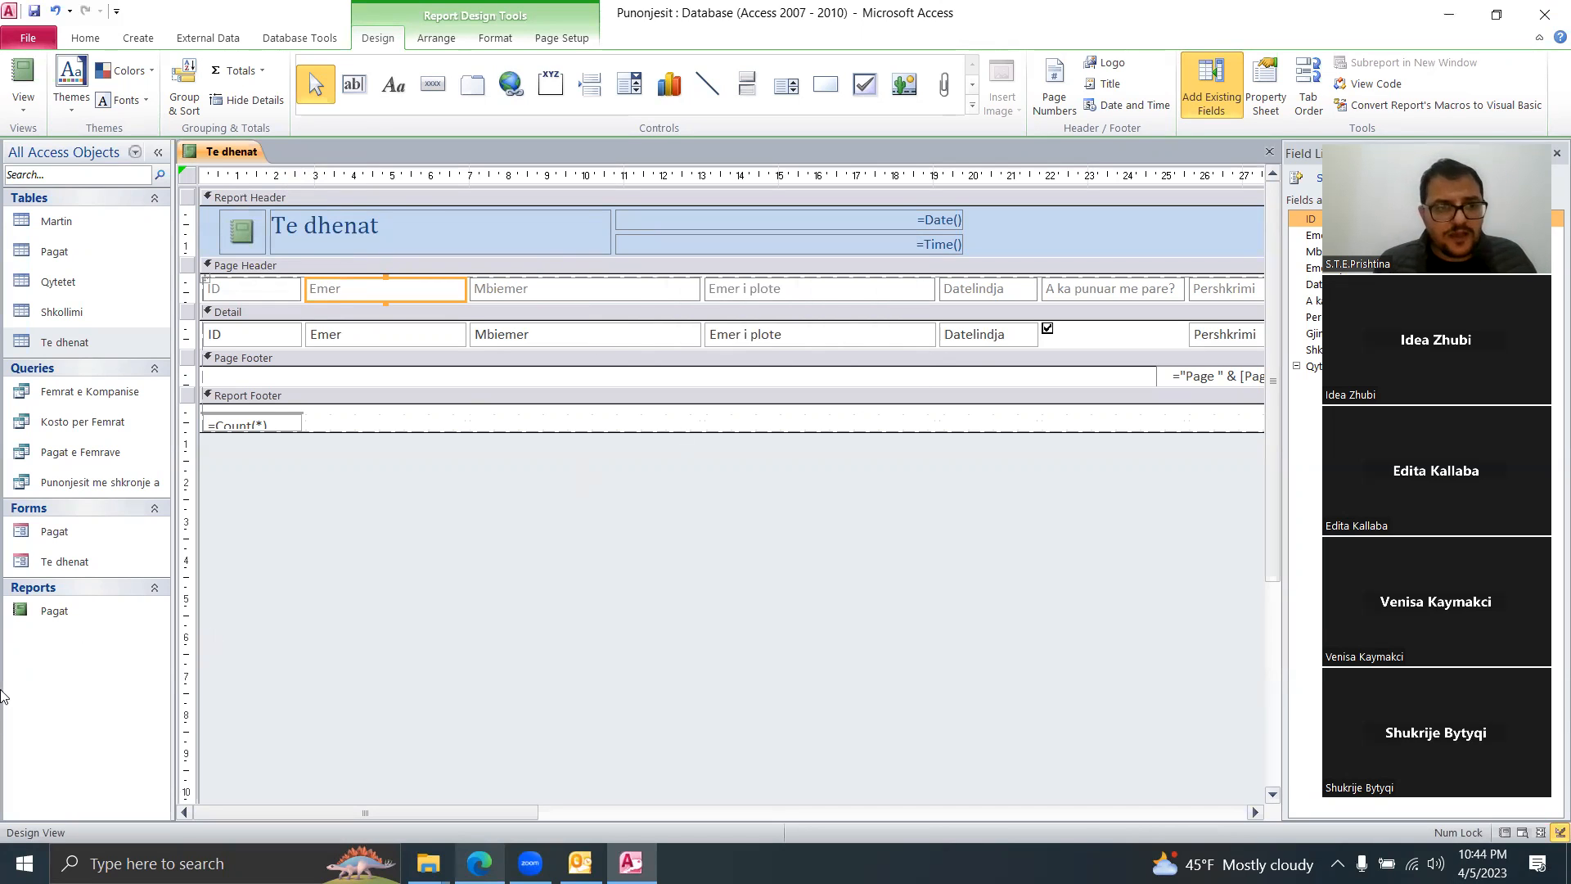
{"action": "double_click", "coordinate": [64, 615]}
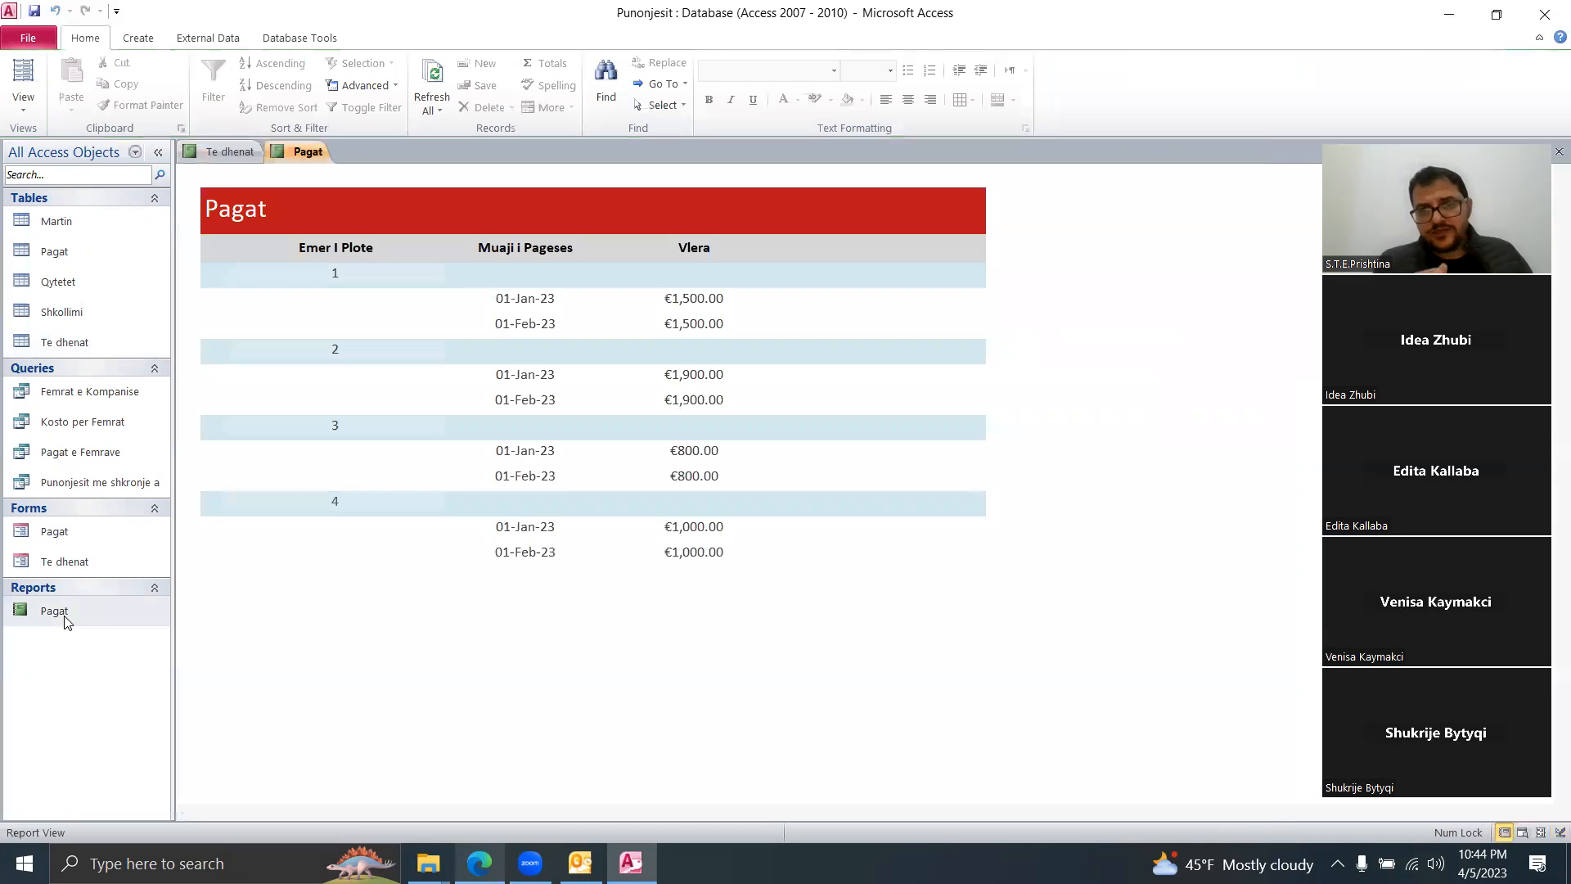
Step: Print-preview the Pagat report, then quit Access without saving the Te dhenat design changes
{"action": "right_click", "coordinate": [313, 154]}
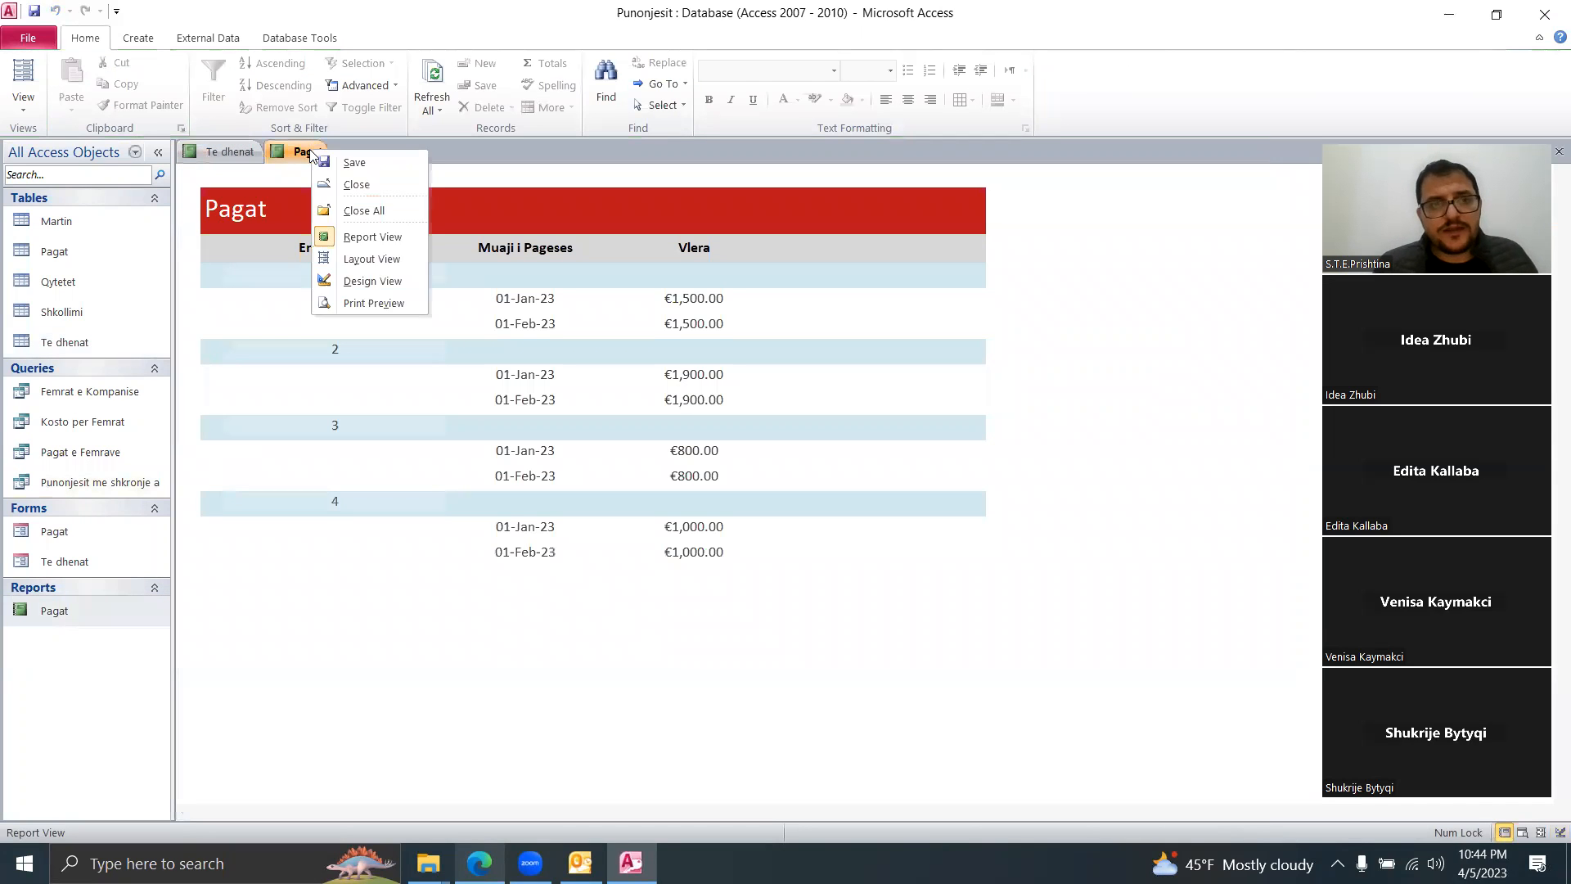
{"action": "left_click", "coordinate": [373, 304]}
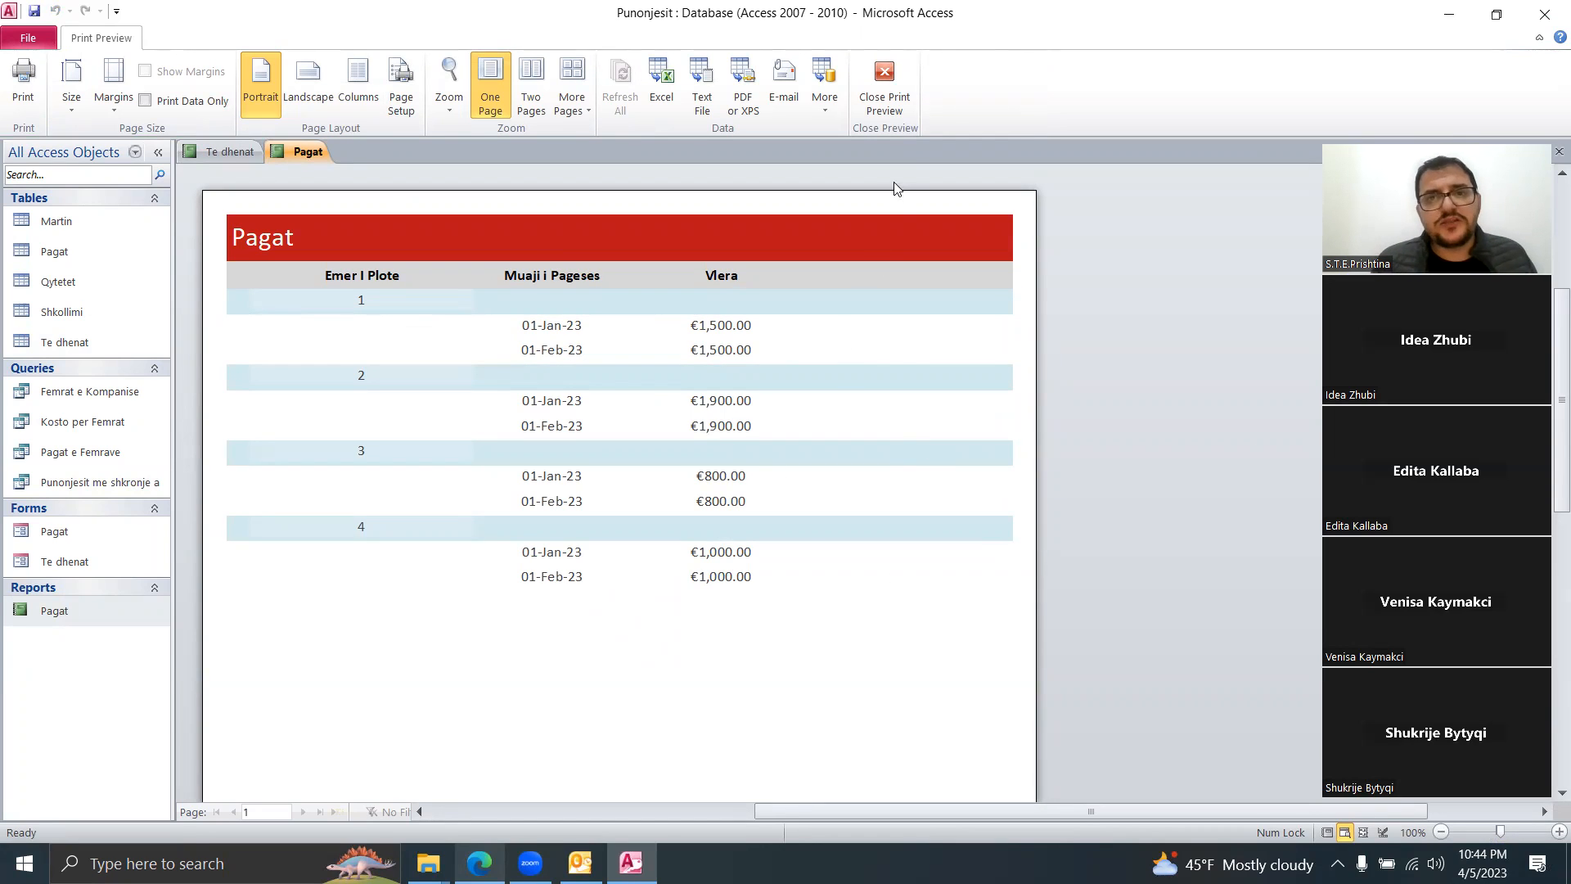
{"action": "left_click", "coordinate": [877, 103]}
{"action": "left_click", "coordinate": [1544, 15]}
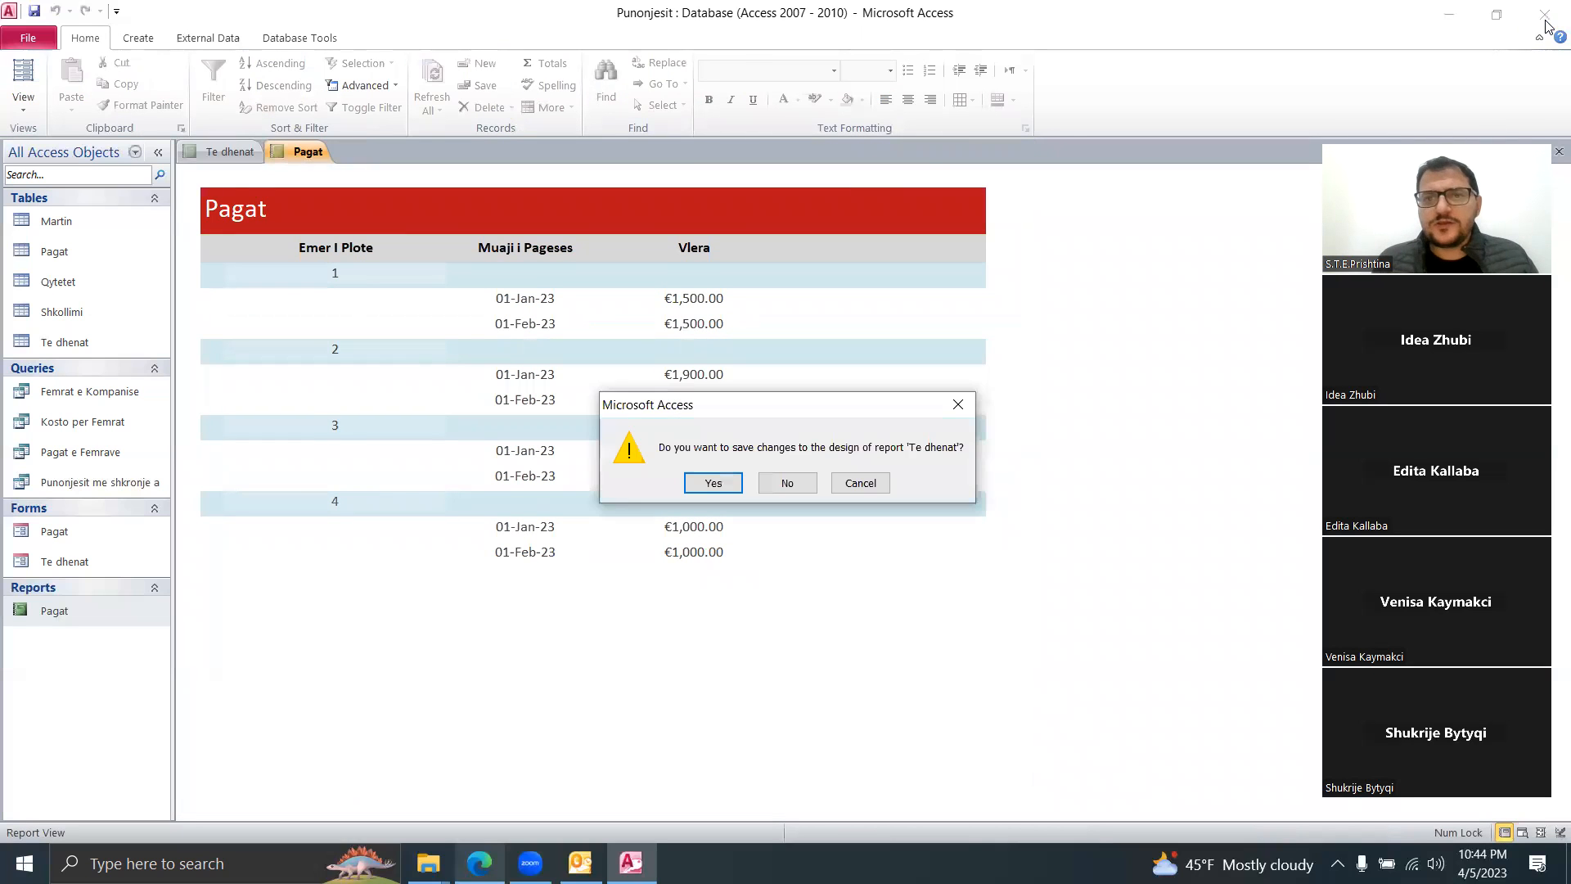
{"action": "left_click", "coordinate": [791, 483]}
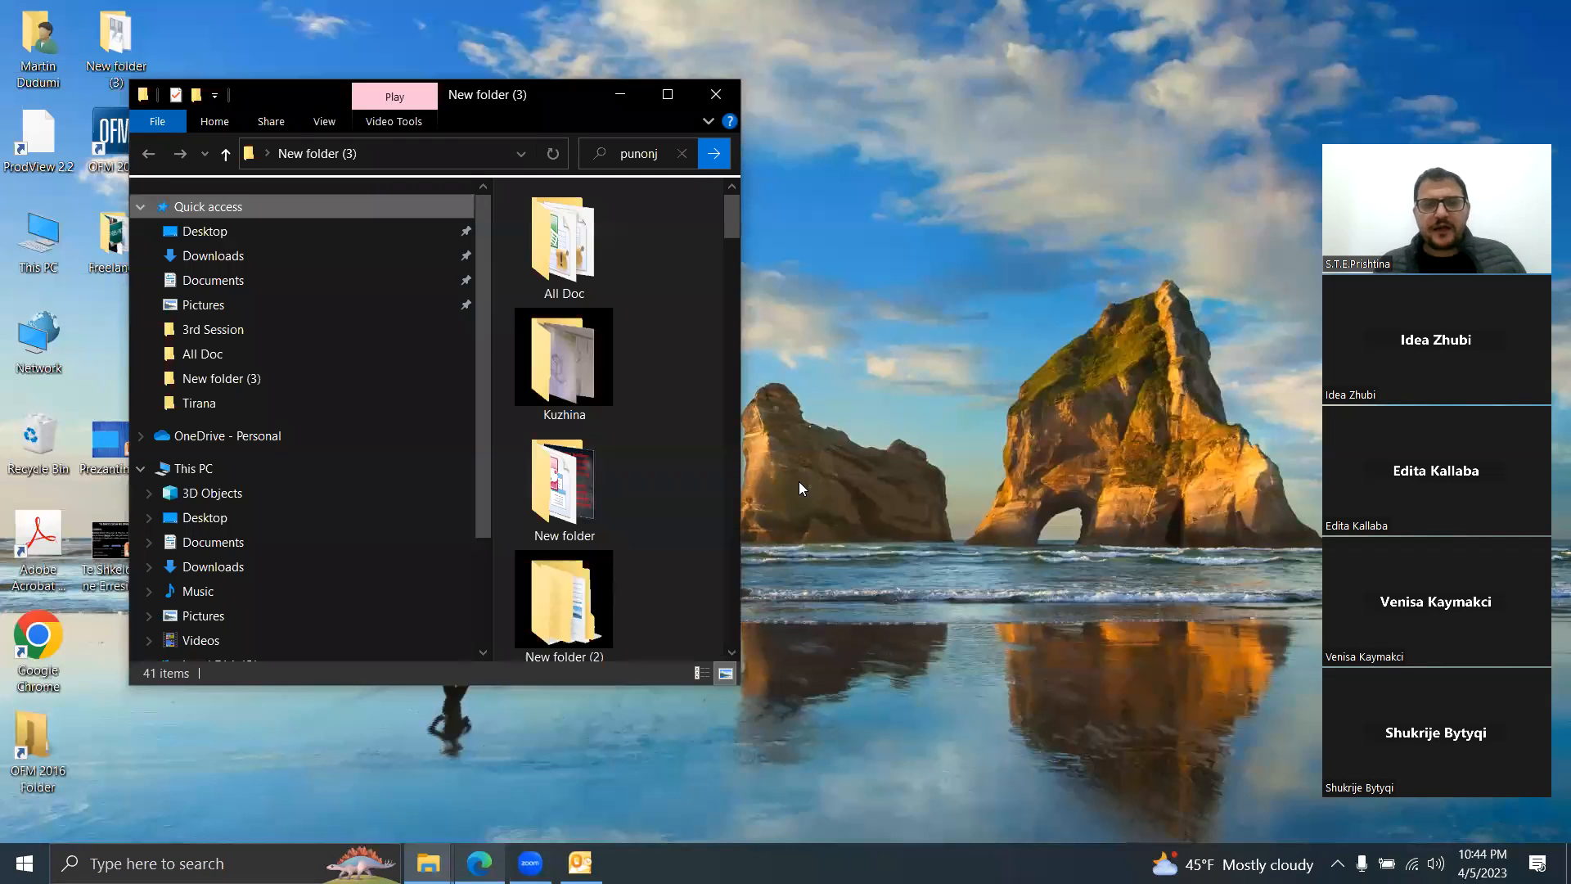
Step: Close the New folder (3) window and launch Publisher 2010 by searching 'microsoft pub'
{"action": "left_click", "coordinate": [715, 94]}
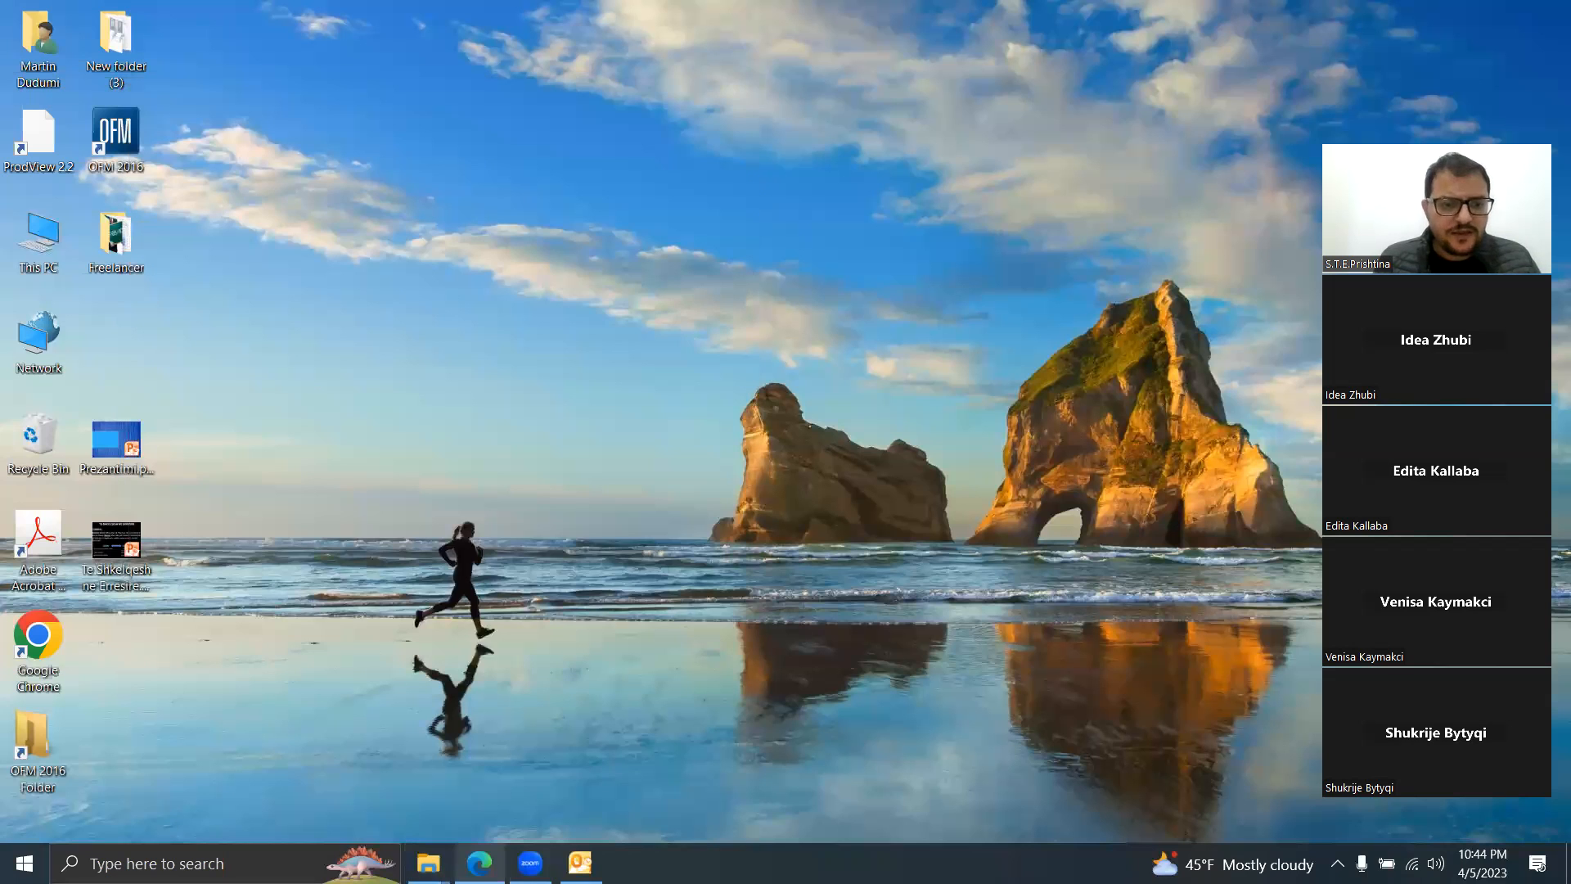
{"action": "left_click", "coordinate": [93, 863]}
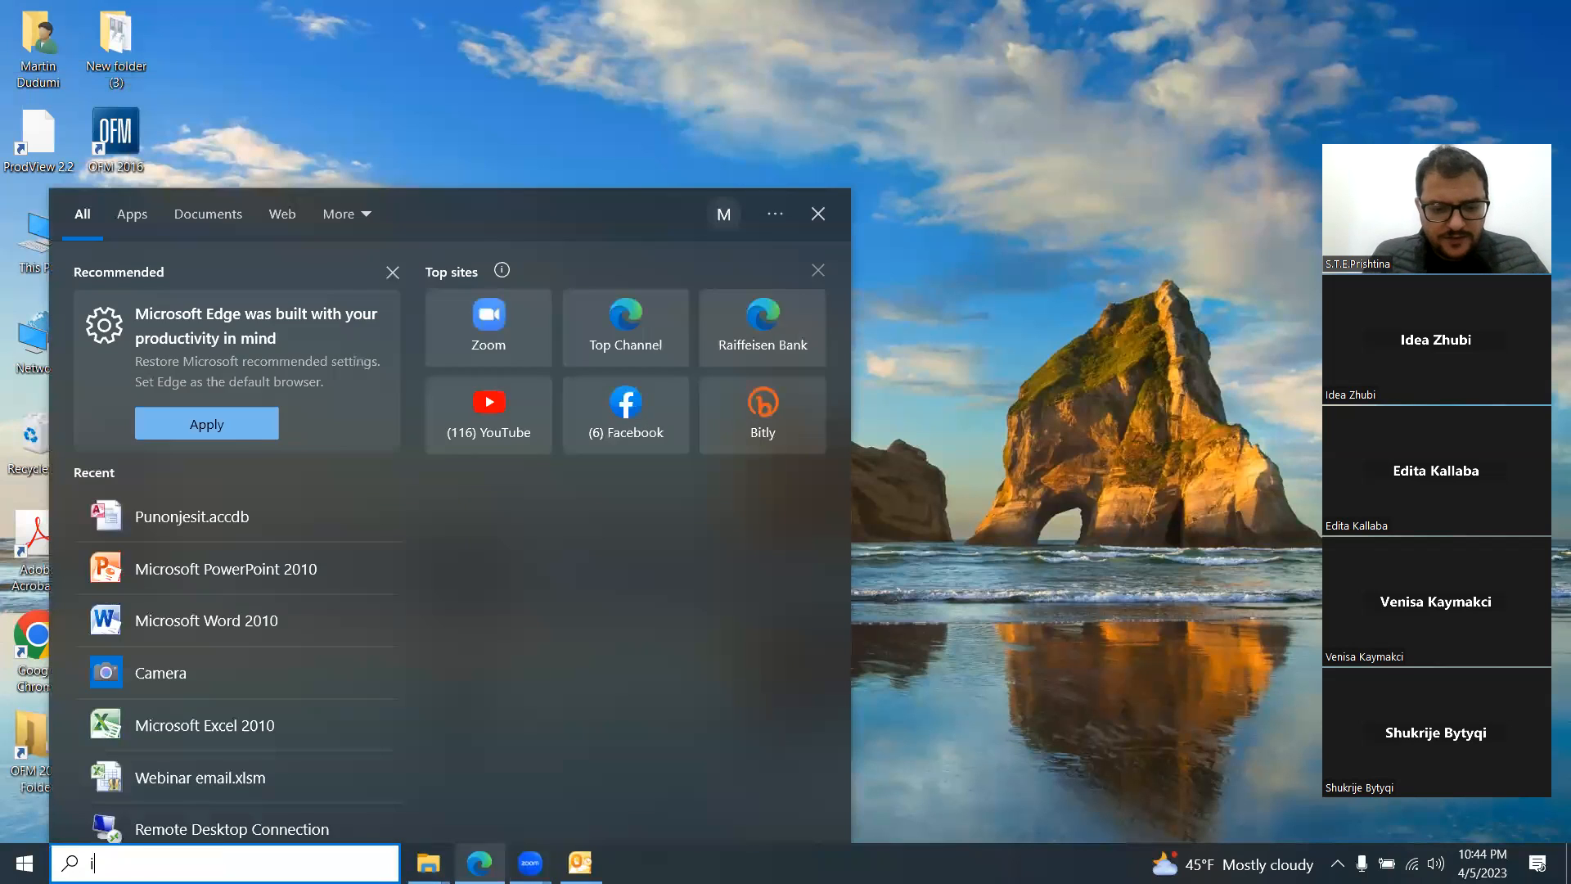
{"action": "type", "text": "icrosoft pub"}
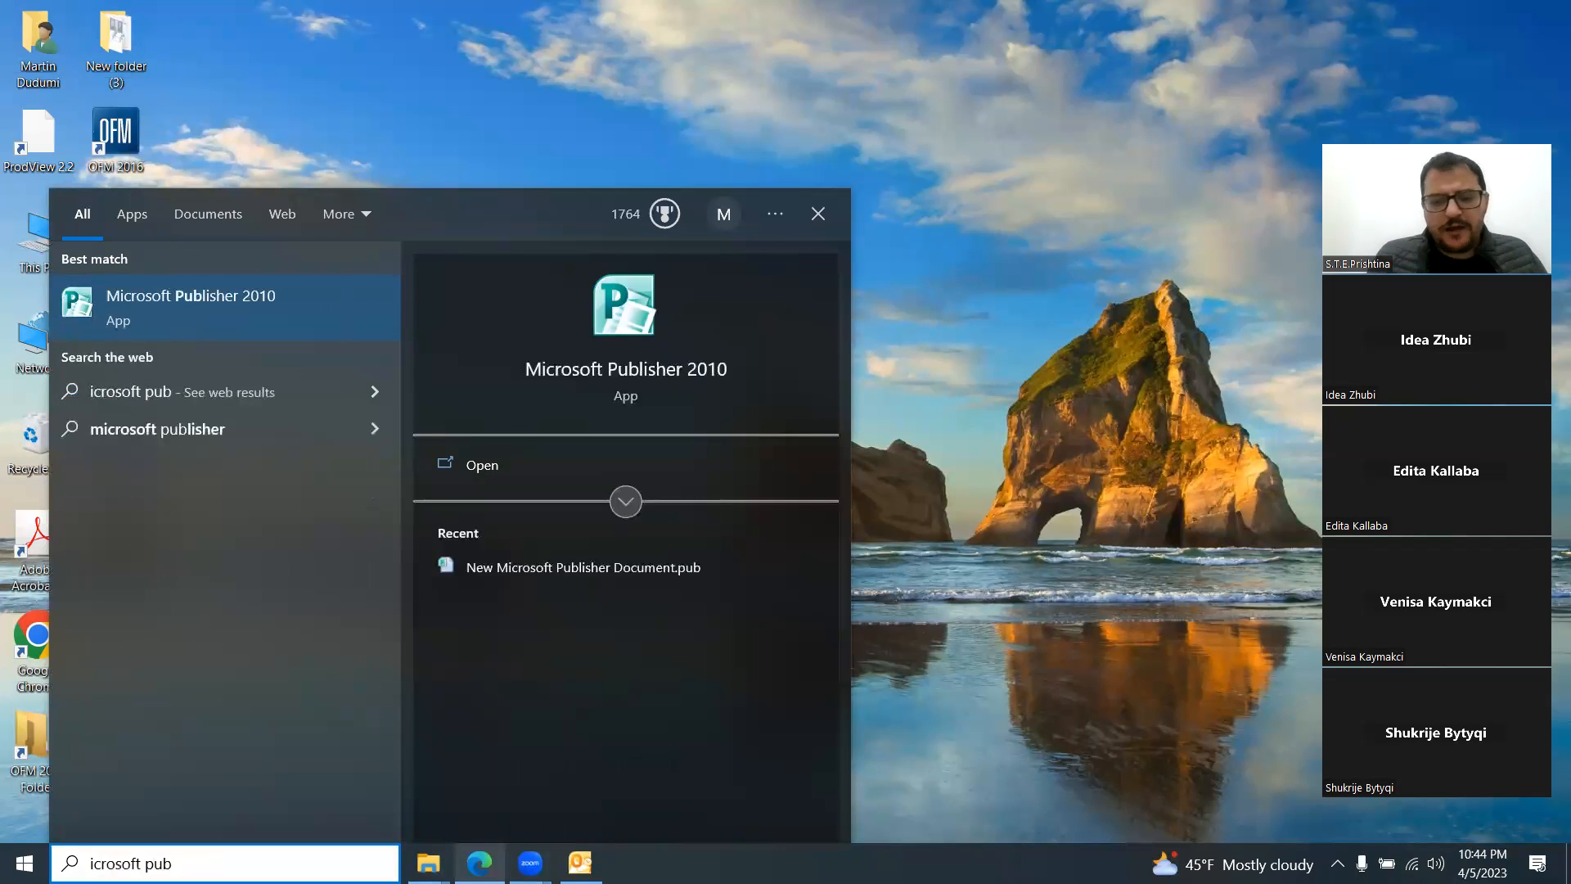
{"action": "key", "text": "Return"}
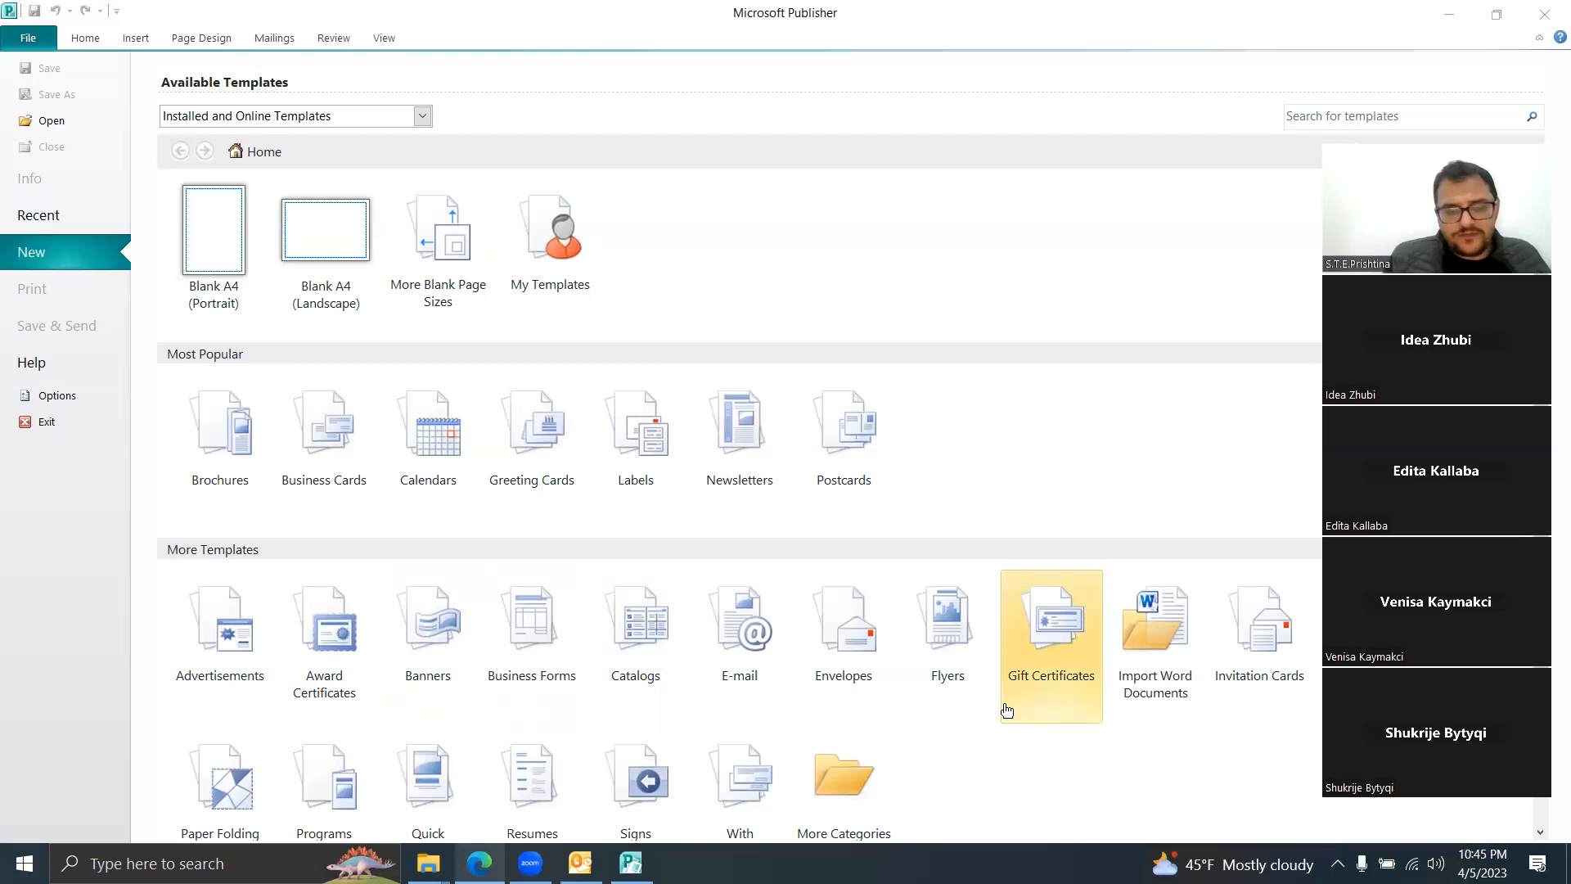
Step: Browse the Invitation Cards templates and pick the Wedding Shower 2 design
{"action": "left_click", "coordinate": [1266, 671]}
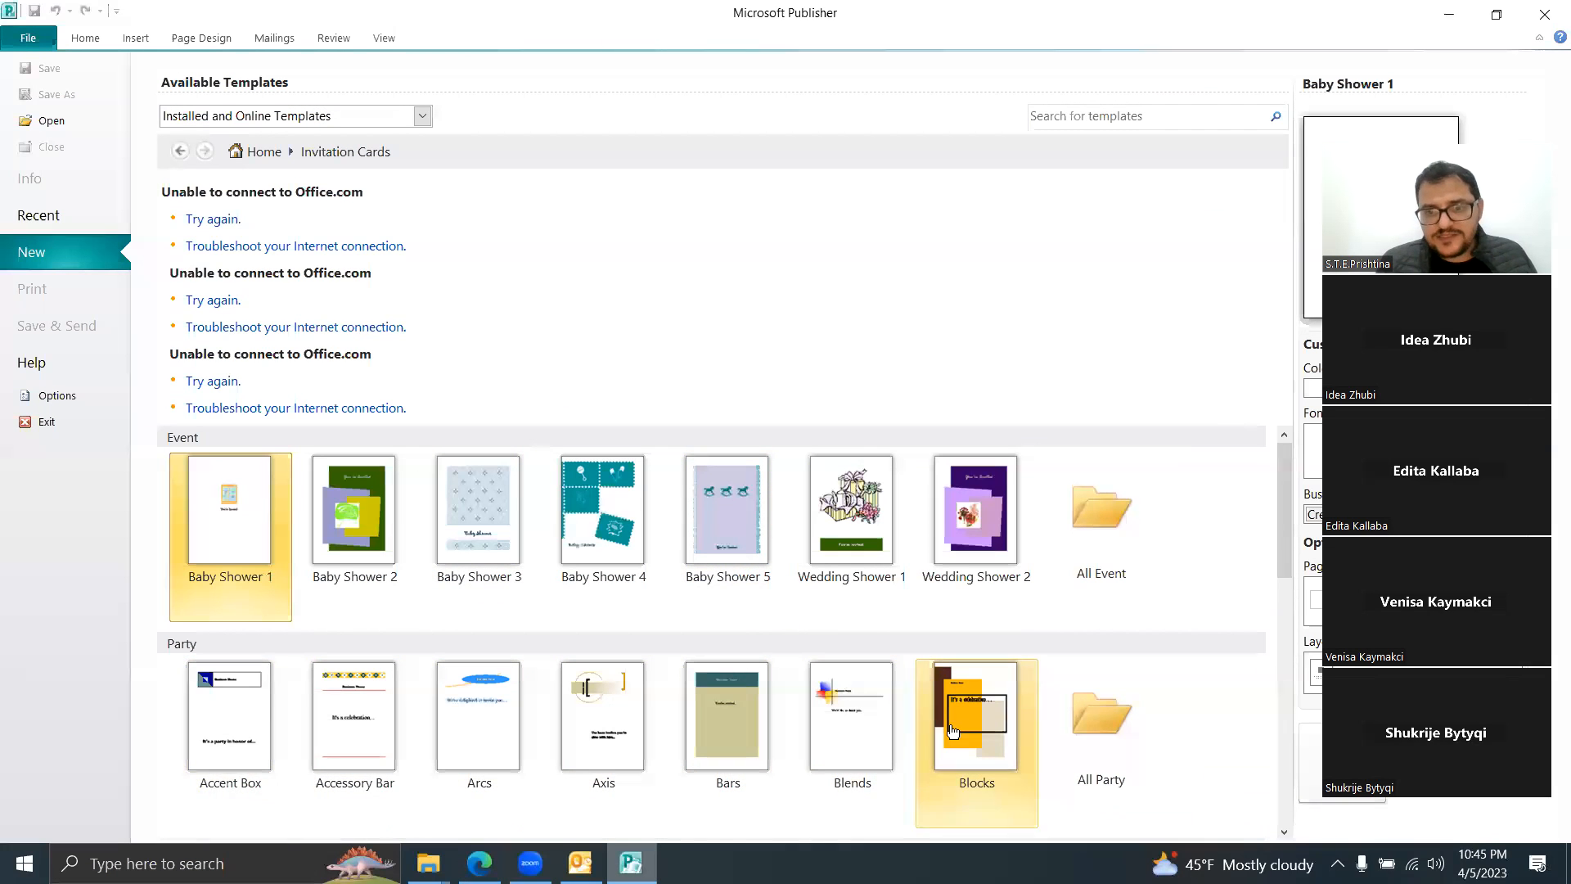
{"action": "left_click_drag", "start_coordinate": [1283, 573], "coordinate": [1314, 453]}
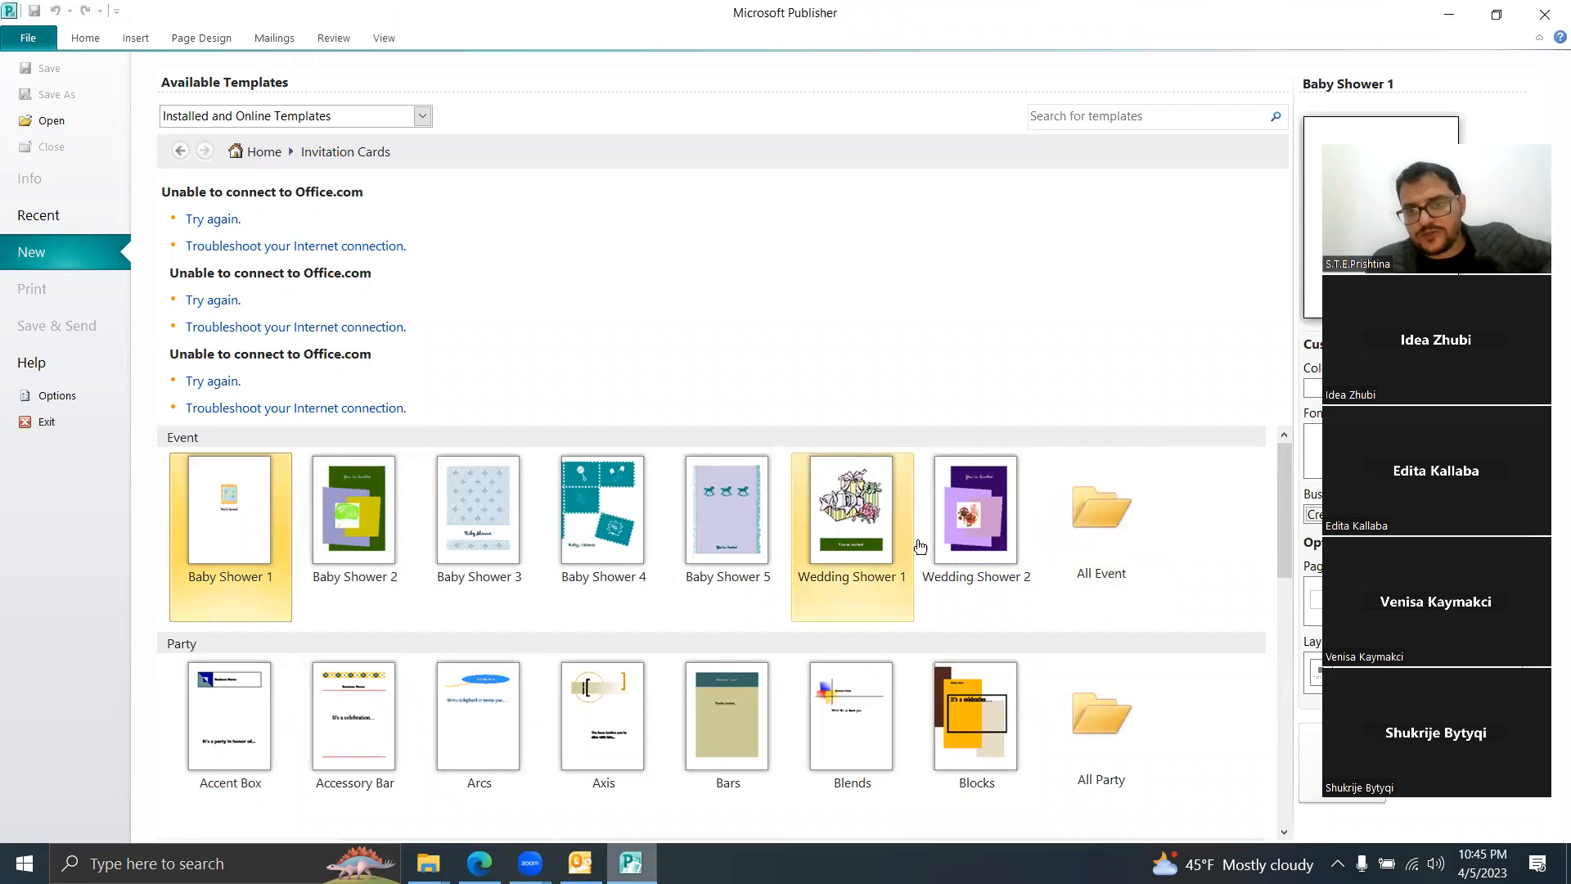
{"action": "left_click", "coordinate": [954, 546]}
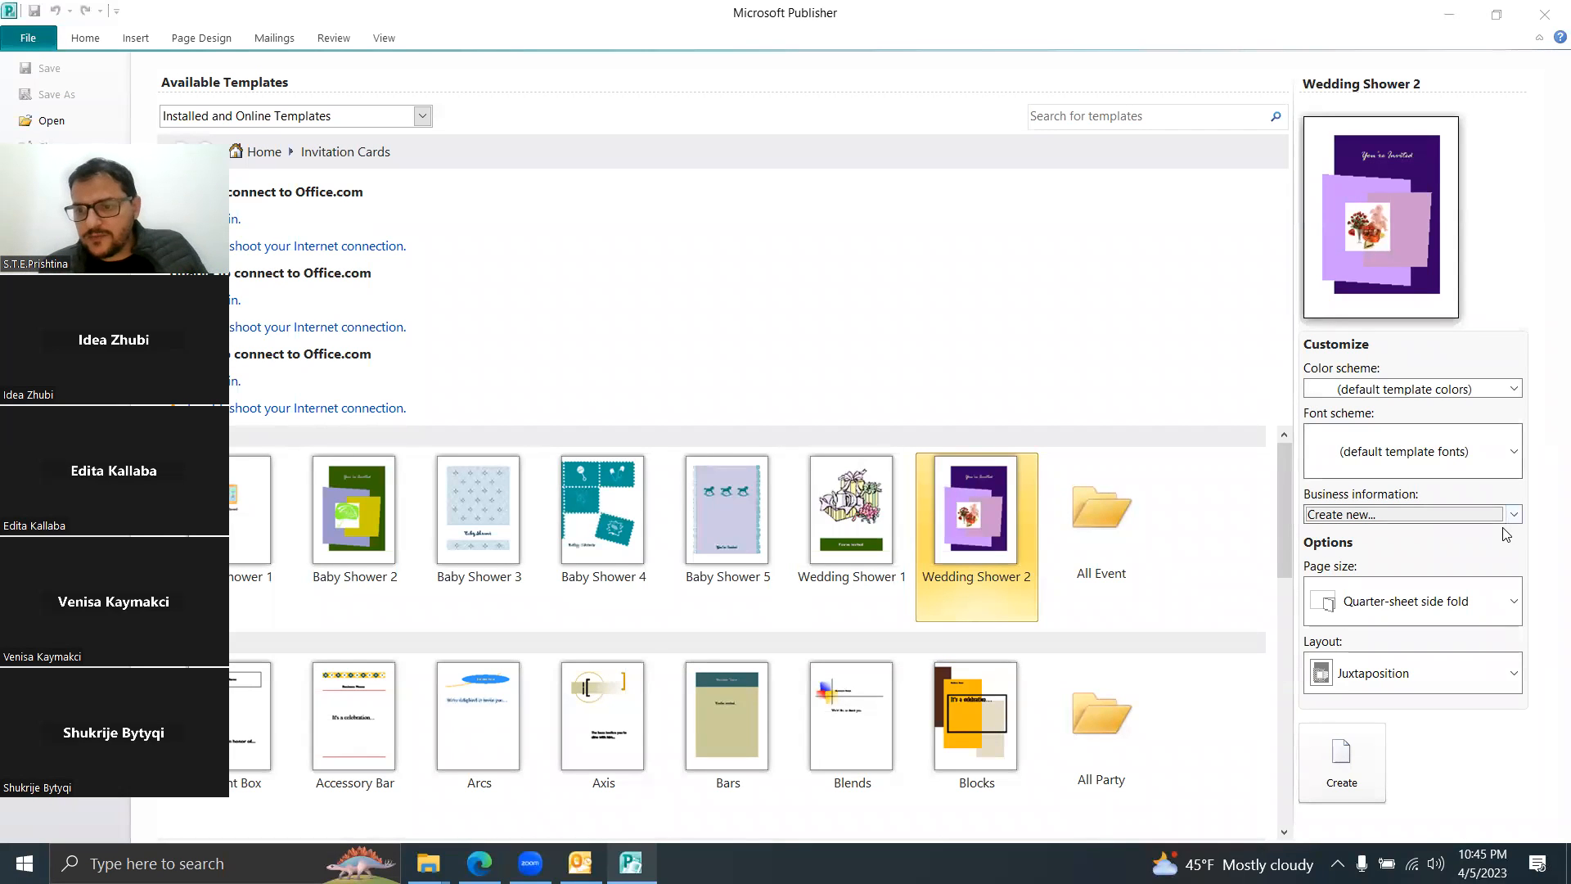
Step: Apply the Berry colour scheme and the Archival font scheme to the template
{"action": "left_click", "coordinate": [1513, 389]}
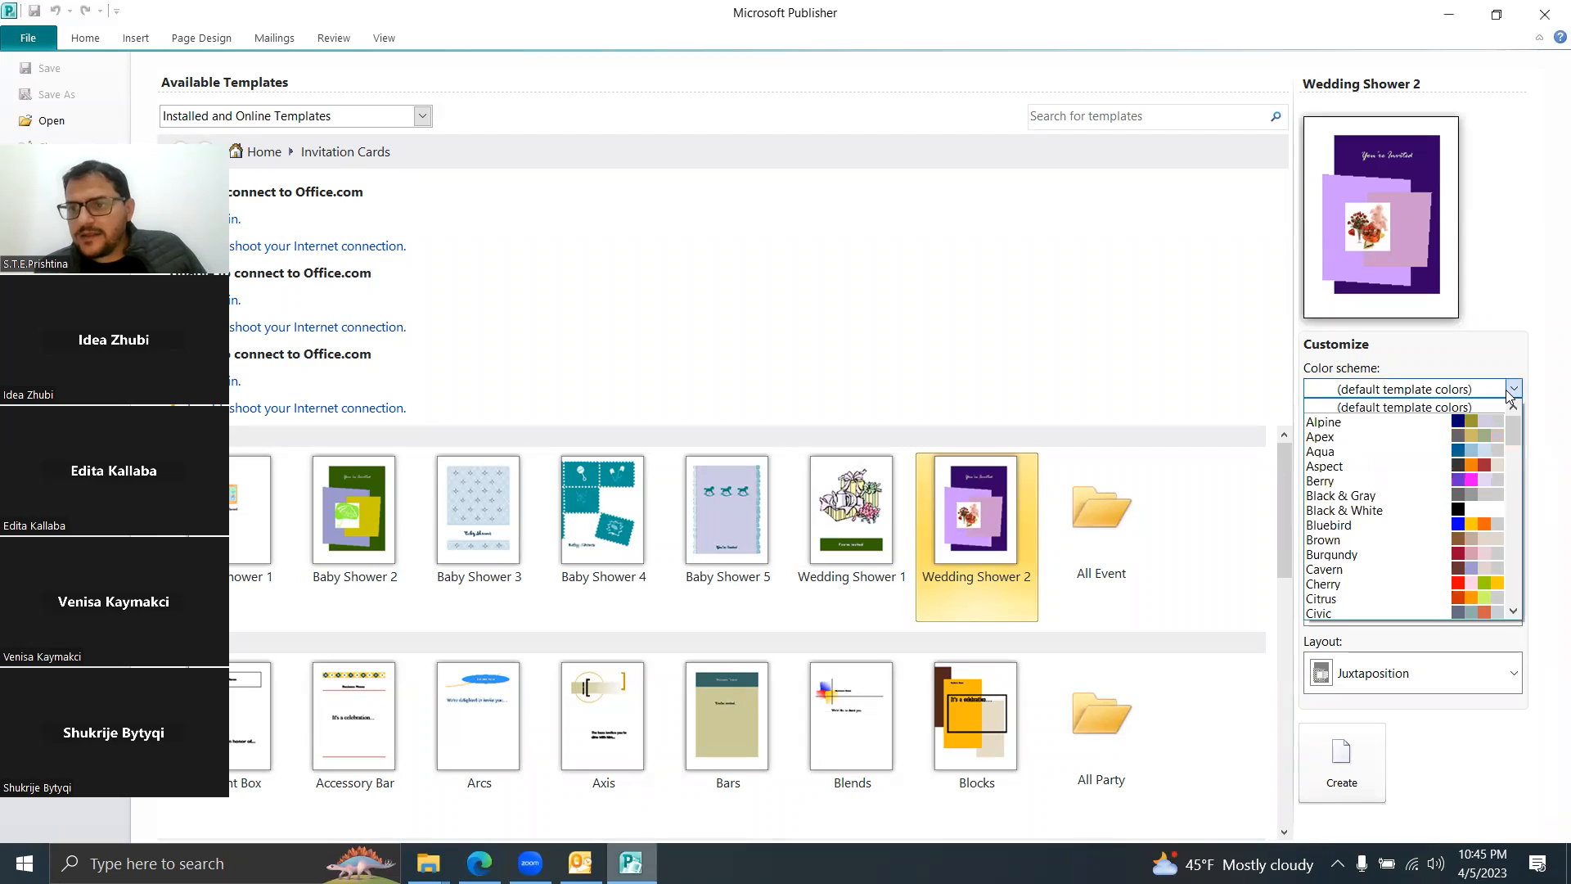
{"action": "left_click", "coordinate": [1486, 487]}
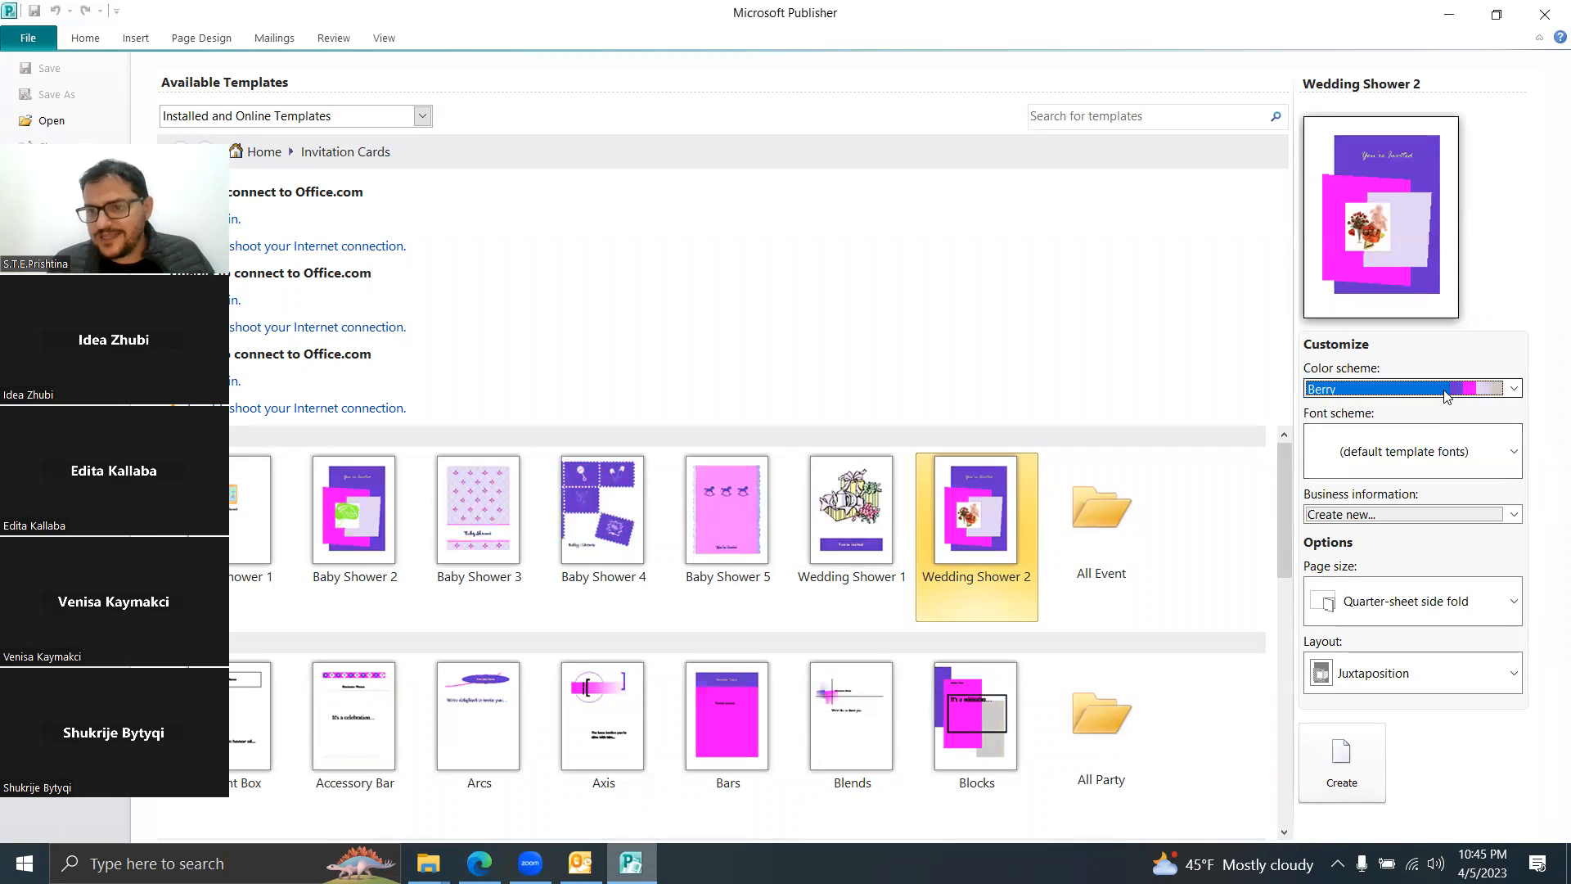
{"action": "left_click", "coordinate": [1510, 451]}
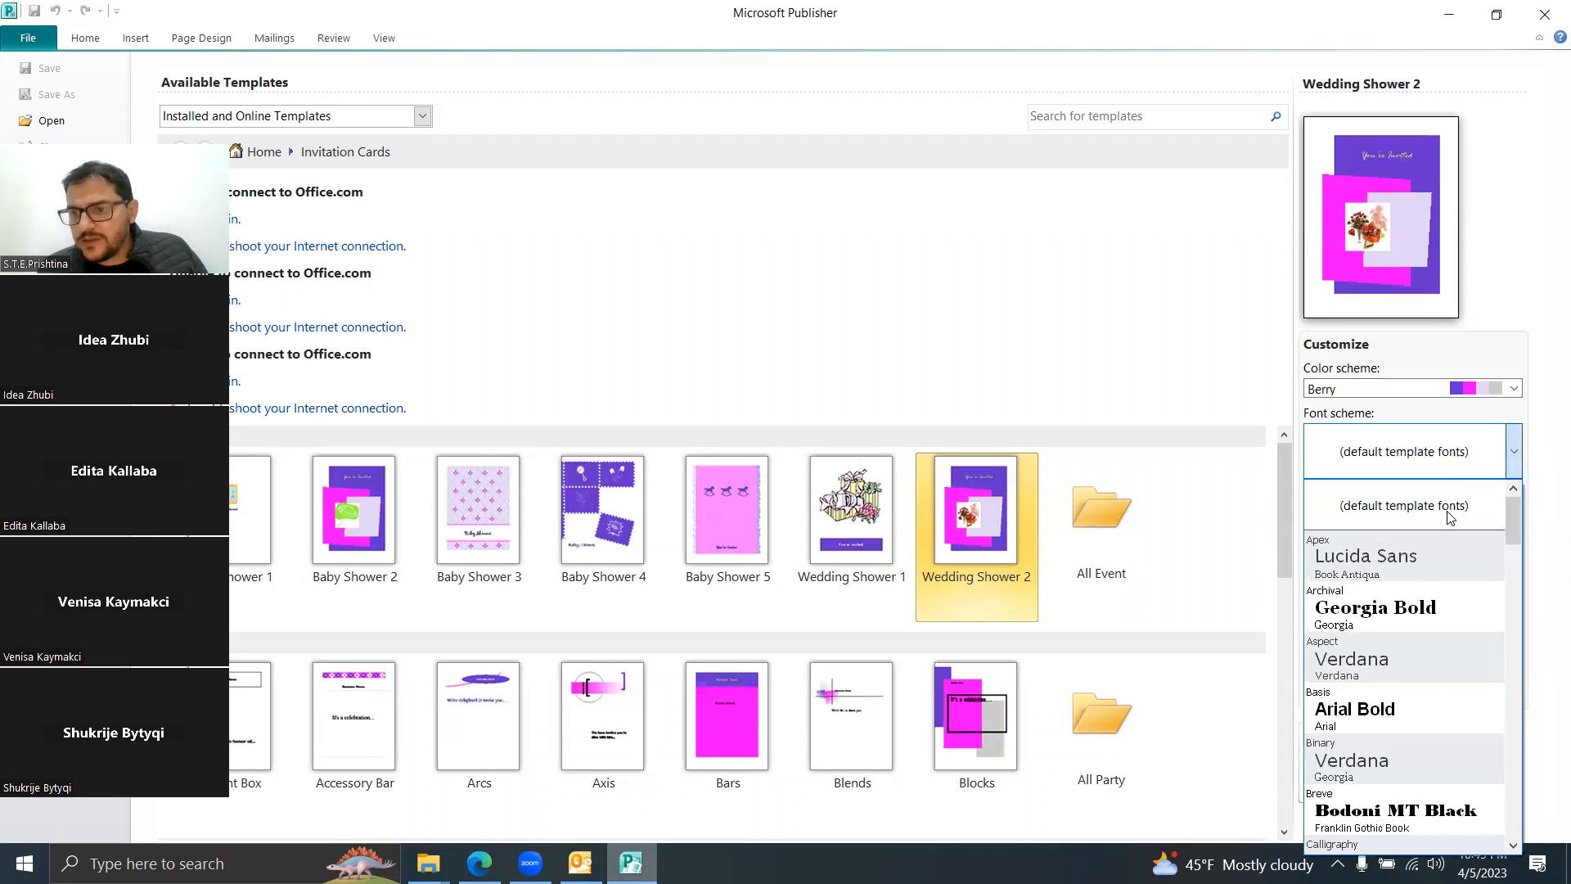
{"action": "left_click", "coordinate": [1409, 612]}
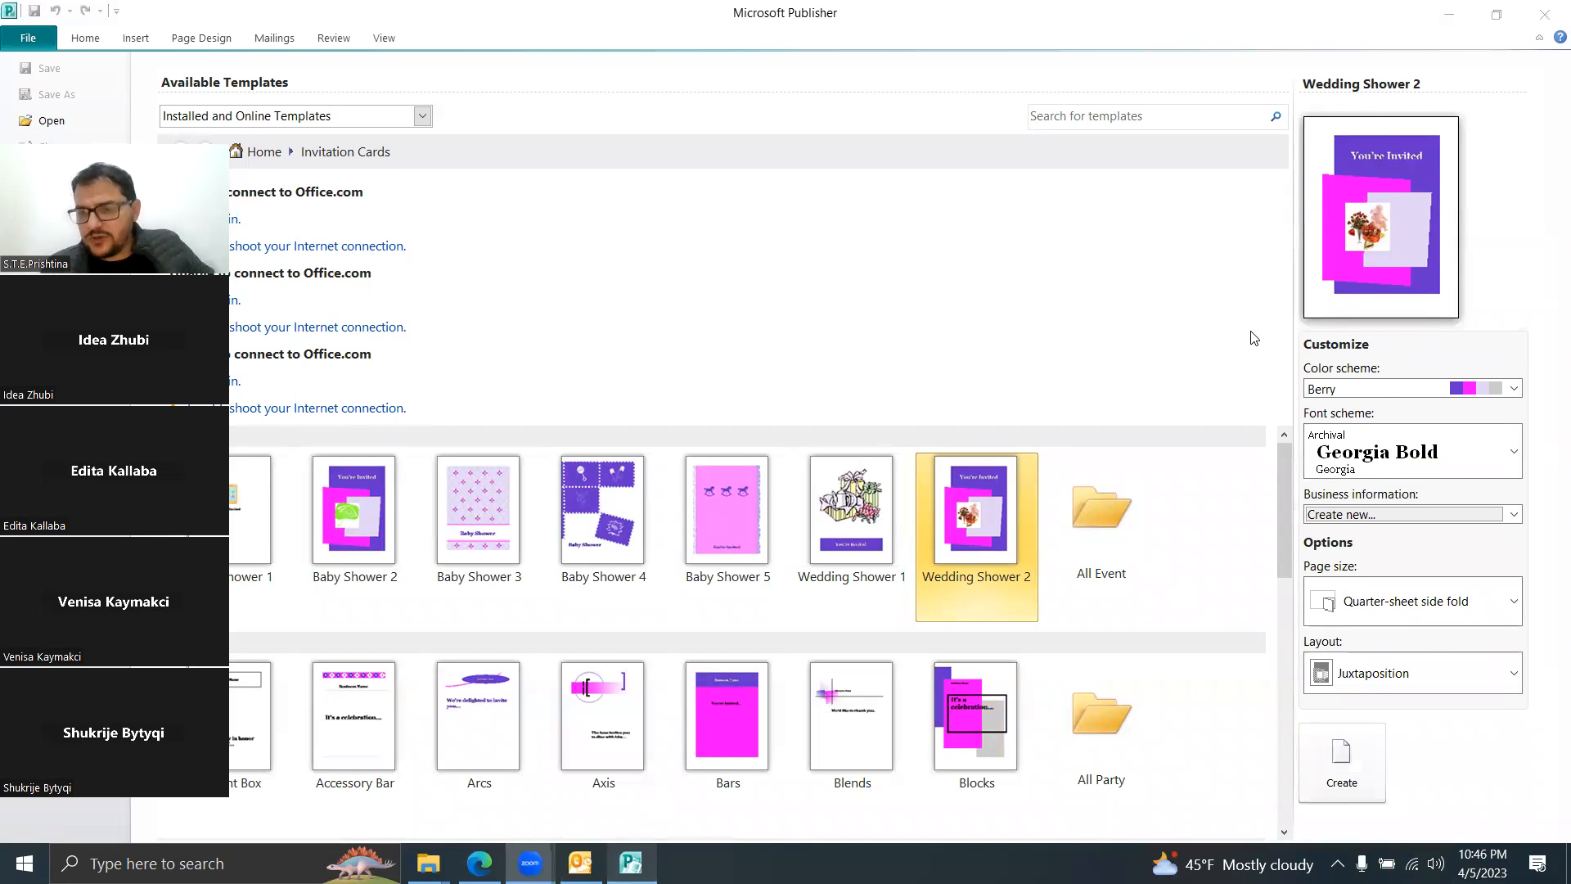
Step: Try out the Pattern Pickup and Picture Squares layouts
{"action": "left_click", "coordinate": [1475, 682]}
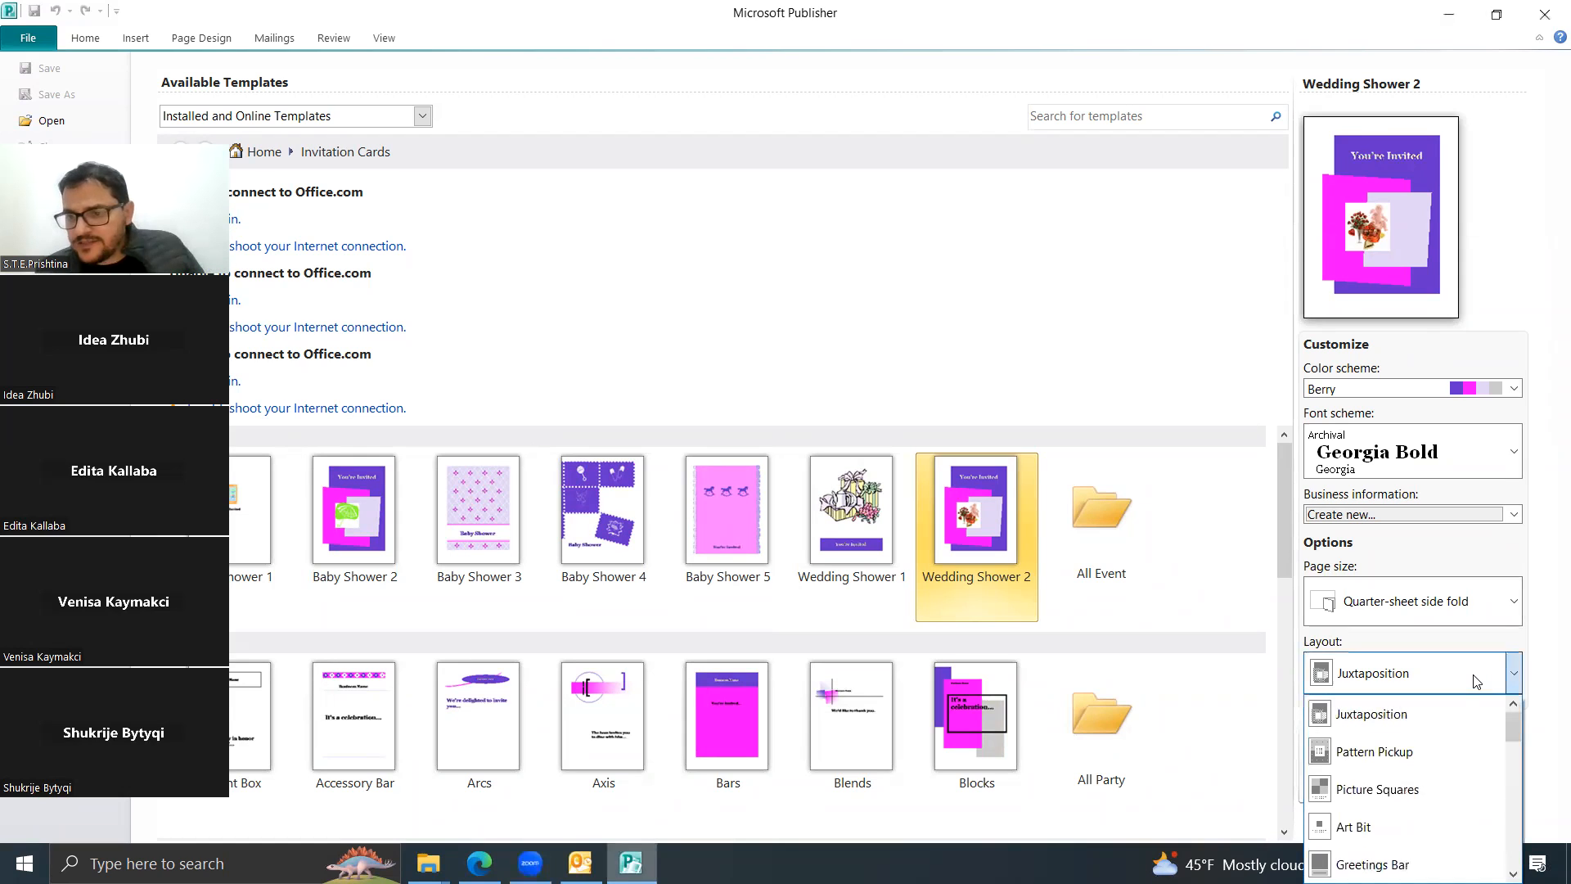
{"action": "left_click", "coordinate": [1423, 763]}
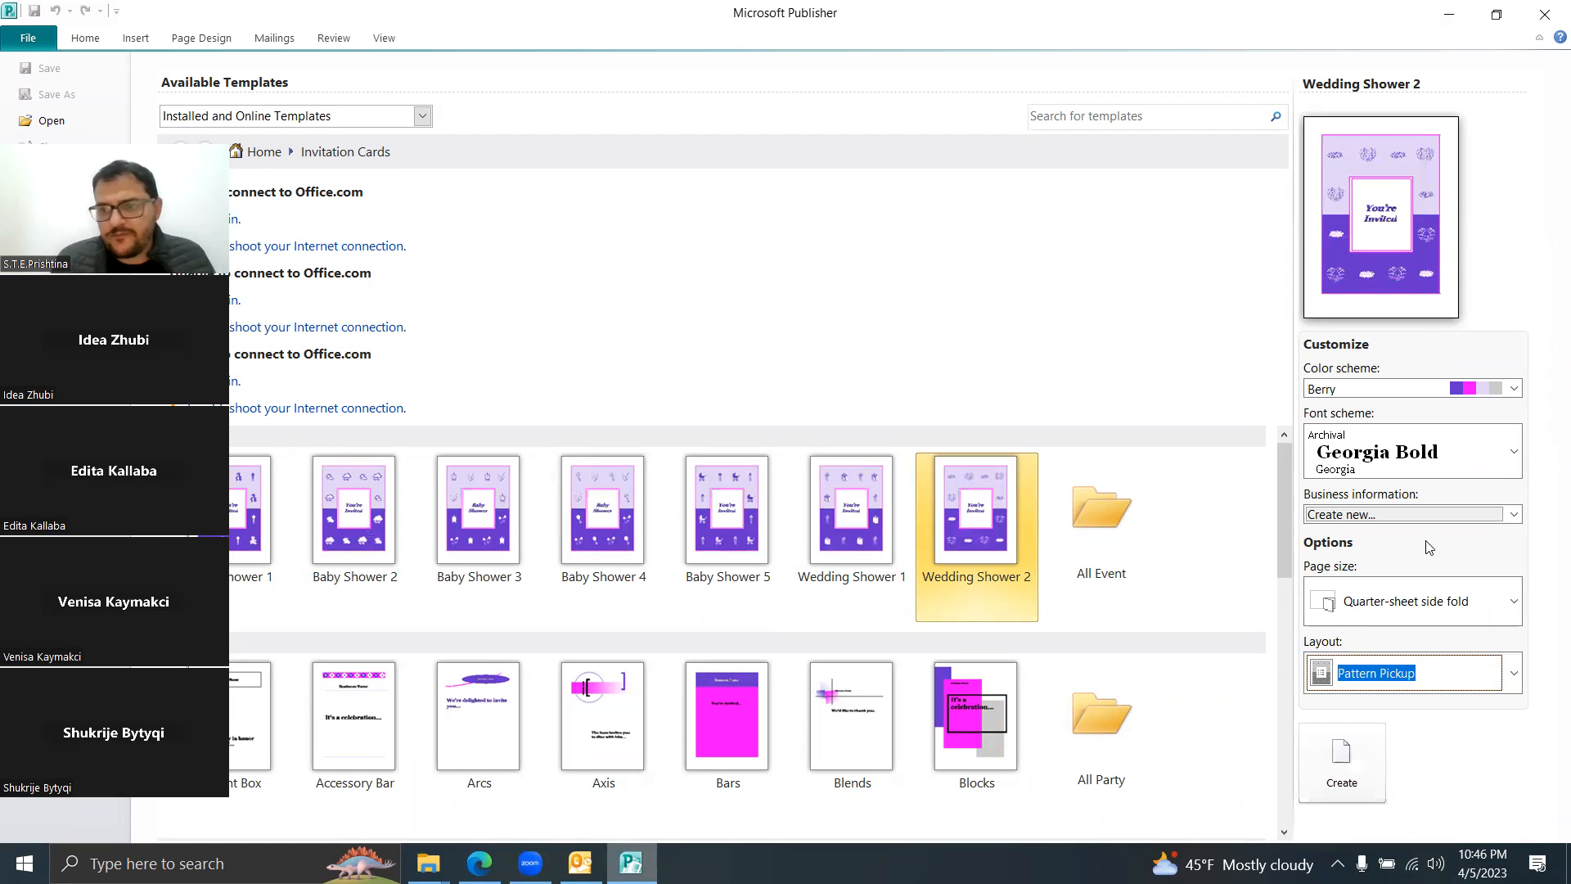
{"action": "left_click", "coordinate": [1514, 675]}
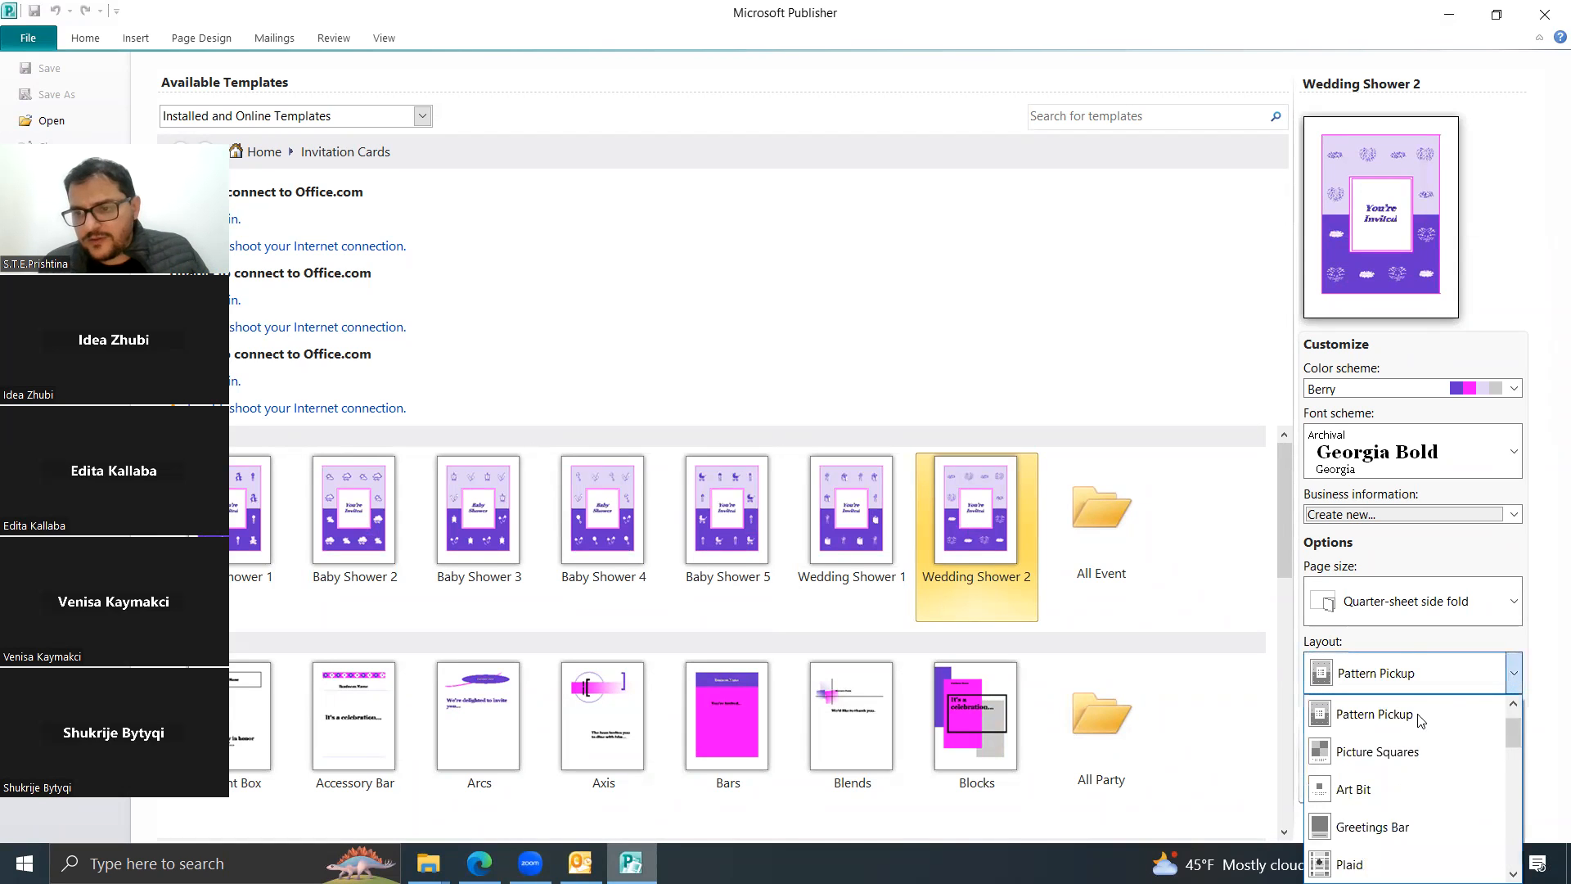
{"action": "left_click", "coordinate": [1419, 717]}
{"action": "left_click", "coordinate": [1504, 672]}
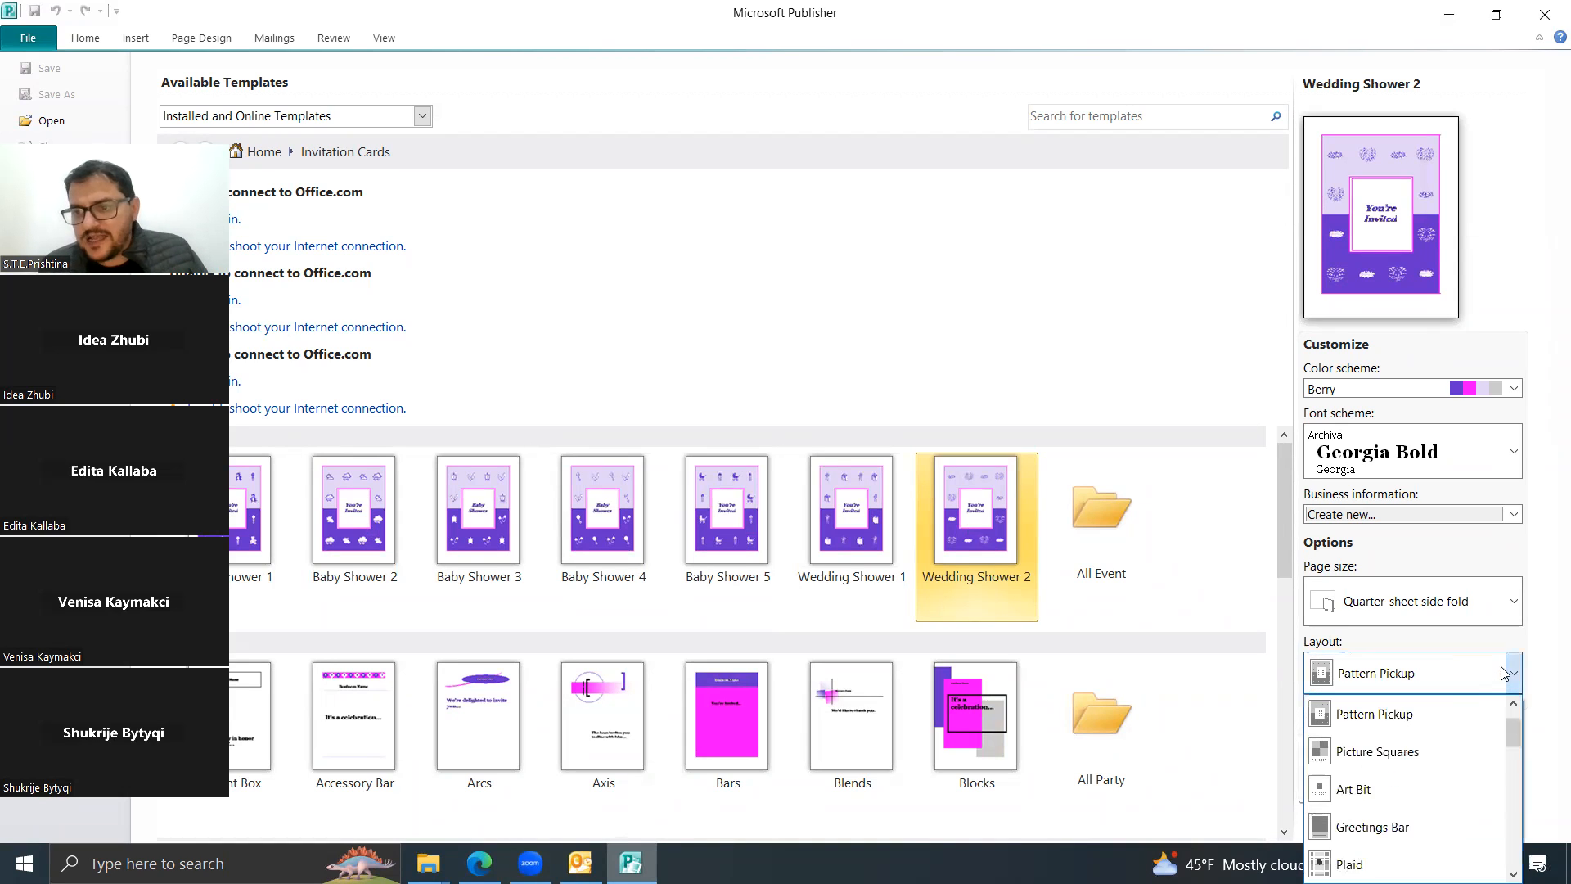
{"action": "left_click", "coordinate": [1388, 750]}
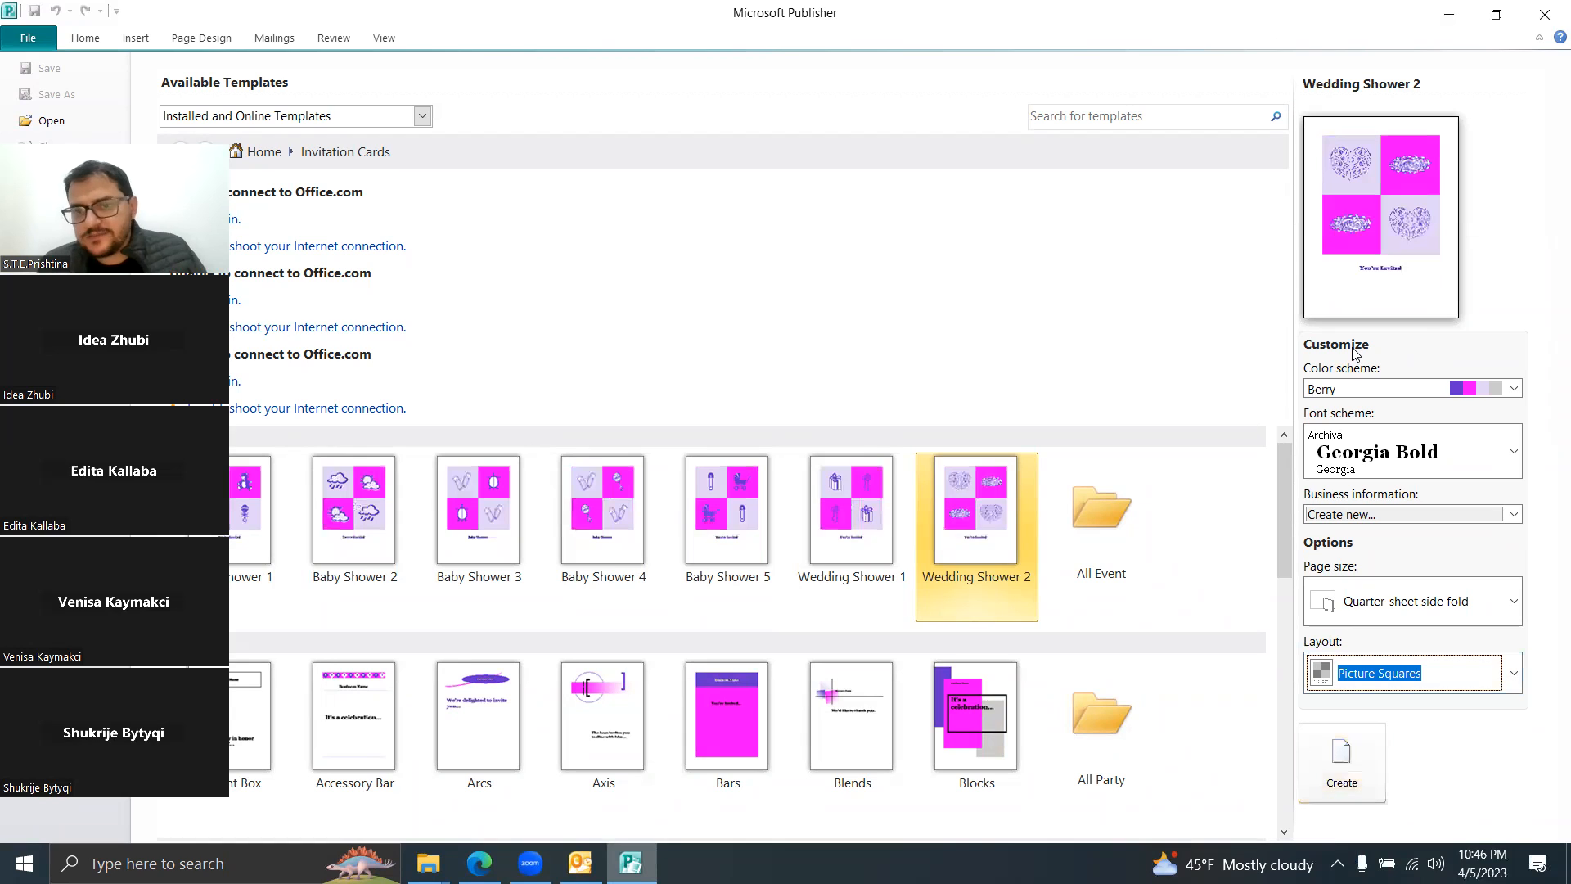
Step: Settle on the Plaid layout after trying Postcard, and create the publication
{"action": "left_click", "coordinate": [1514, 671]}
{"action": "left_click_drag", "start_coordinate": [1510, 742], "coordinate": [1509, 786]}
{"action": "left_click", "coordinate": [1359, 751]}
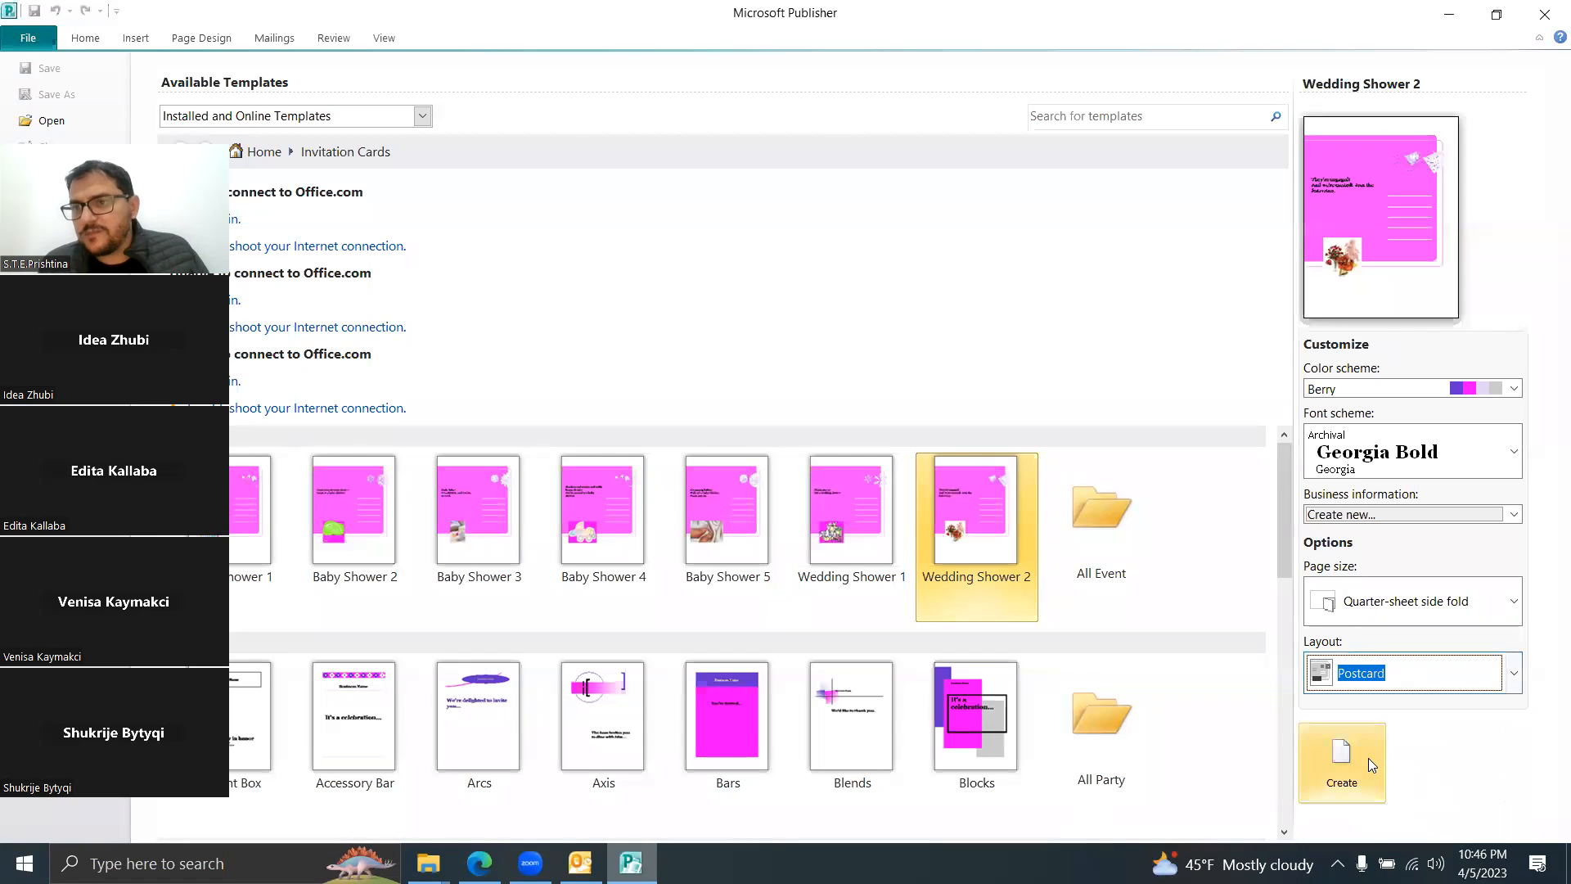
{"action": "left_click", "coordinate": [1514, 672]}
{"action": "mouse_move", "coordinate": [1510, 792]}
{"action": "left_mouse_down"}
{"action": "mouse_move", "coordinate": [1509, 850]}
{"action": "mouse_move", "coordinate": [1515, 765]}
{"action": "left_mouse_up"}
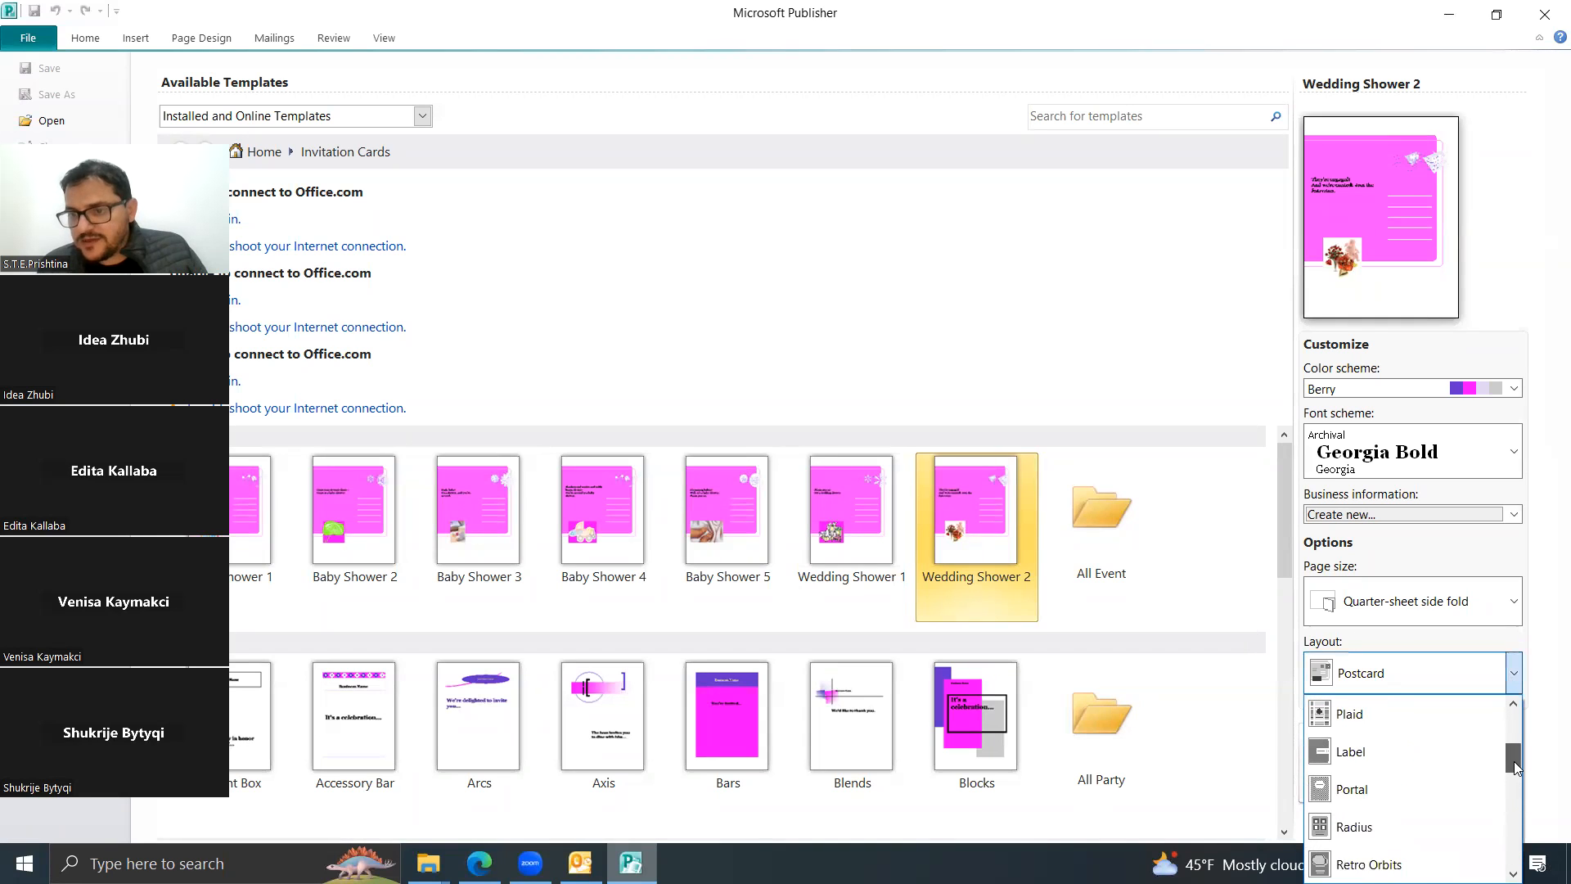
{"action": "left_click", "coordinate": [1387, 726]}
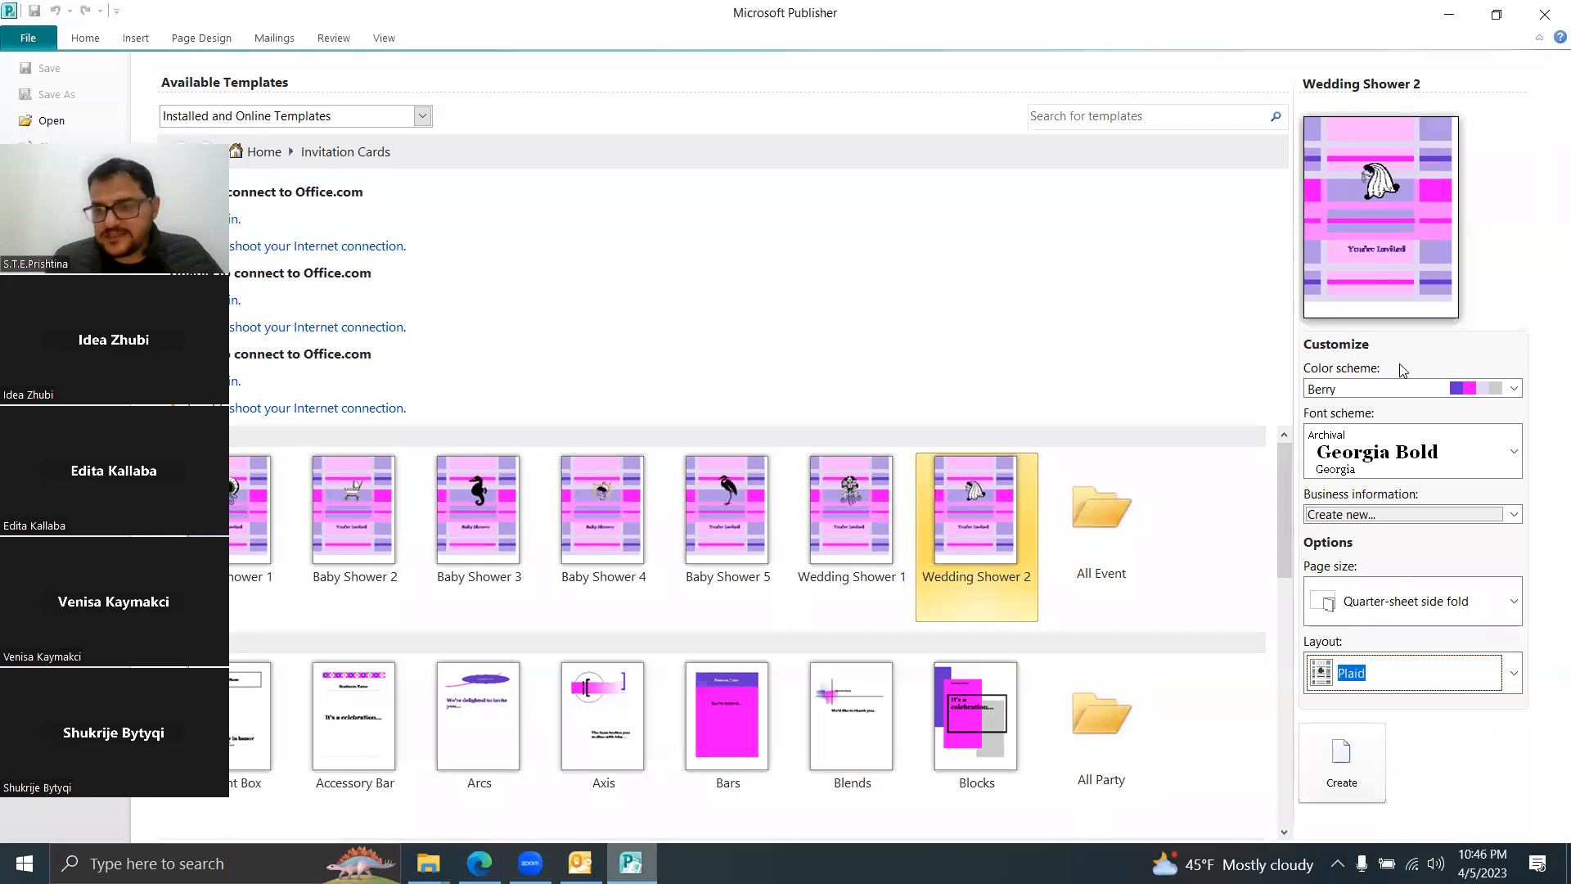
{"action": "left_click", "coordinate": [1341, 773]}
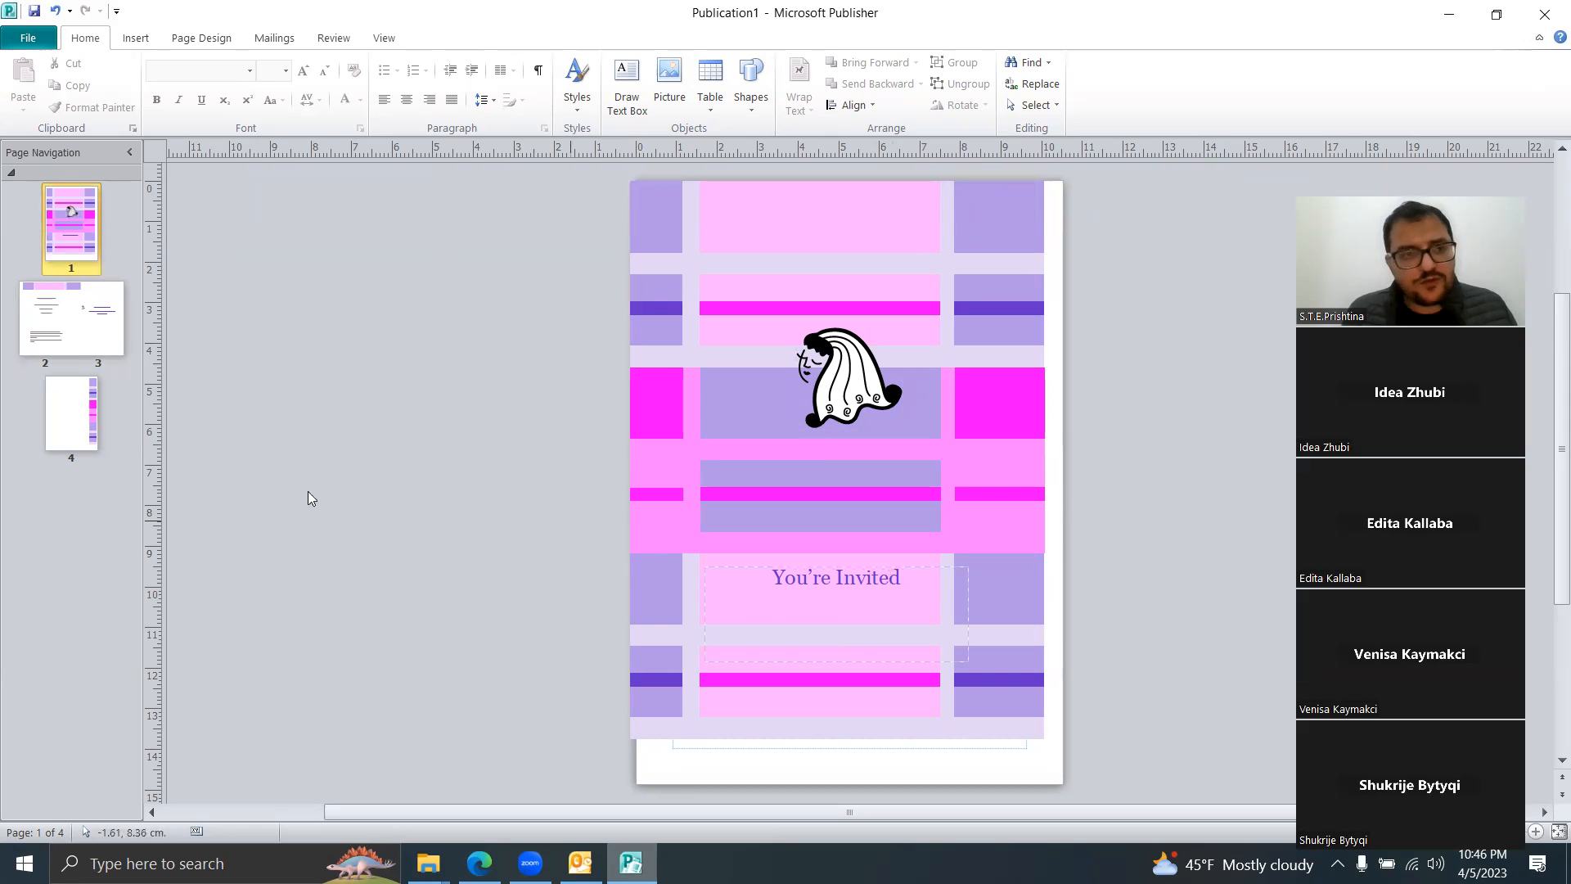
Step: Page through spread 2–3, page 1 and page 4, ending on pages 2–3
{"action": "left_click", "coordinate": [32, 317]}
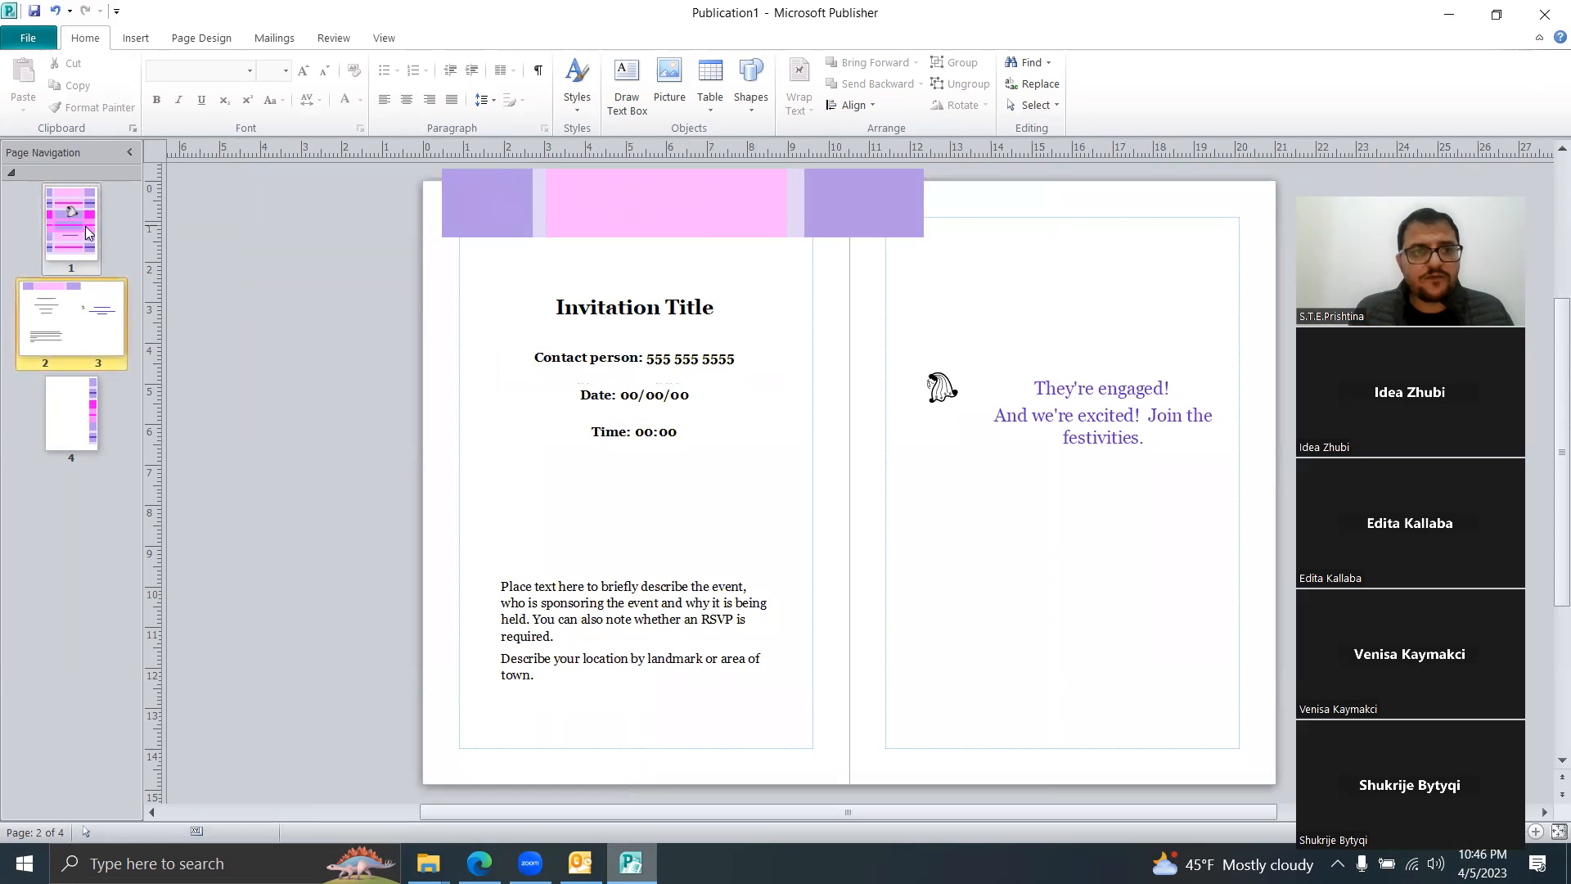
{"action": "left_click", "coordinate": [74, 229]}
{"action": "left_click", "coordinate": [66, 432]}
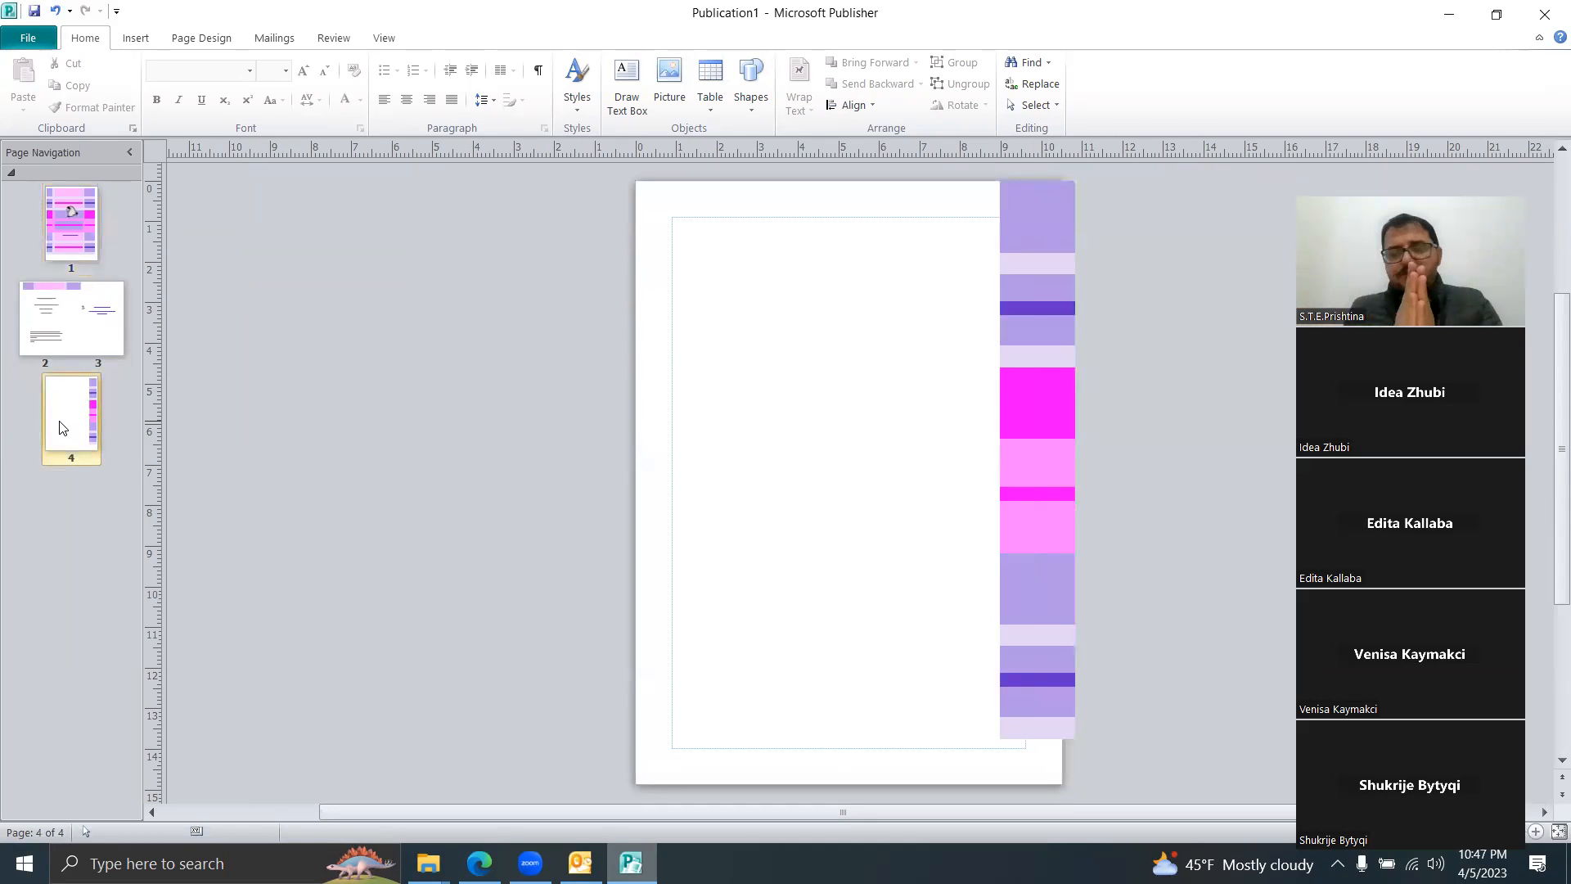
{"action": "left_click", "coordinate": [82, 344]}
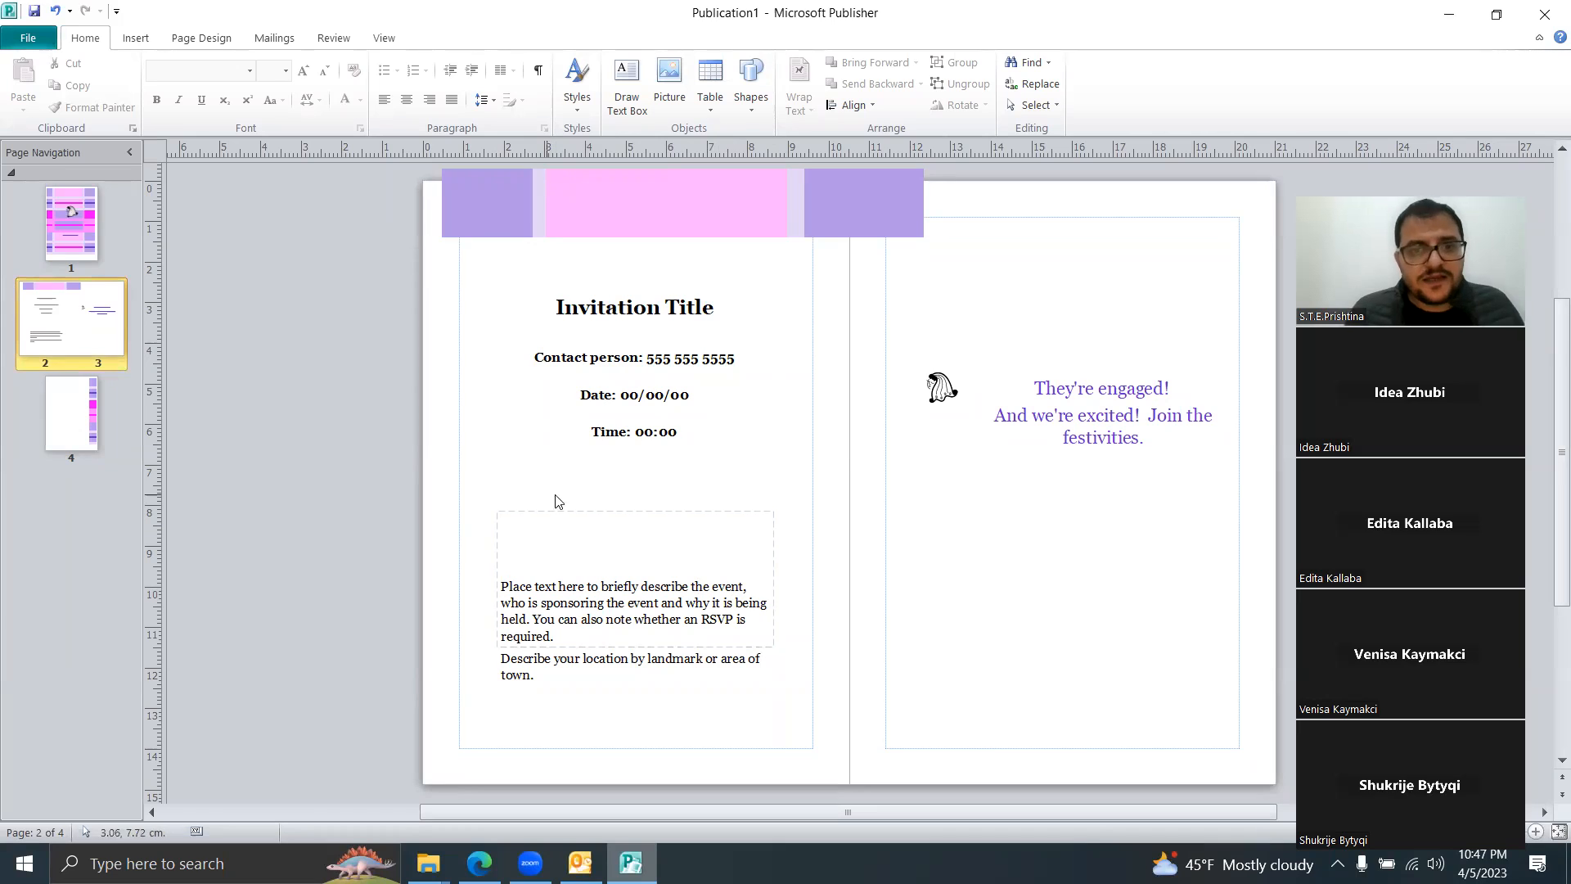
Step: Rotate the Invitation Title box on page 2 to a diagonal slant, undoing the contact-line shrink
{"action": "left_click", "coordinate": [634, 322]}
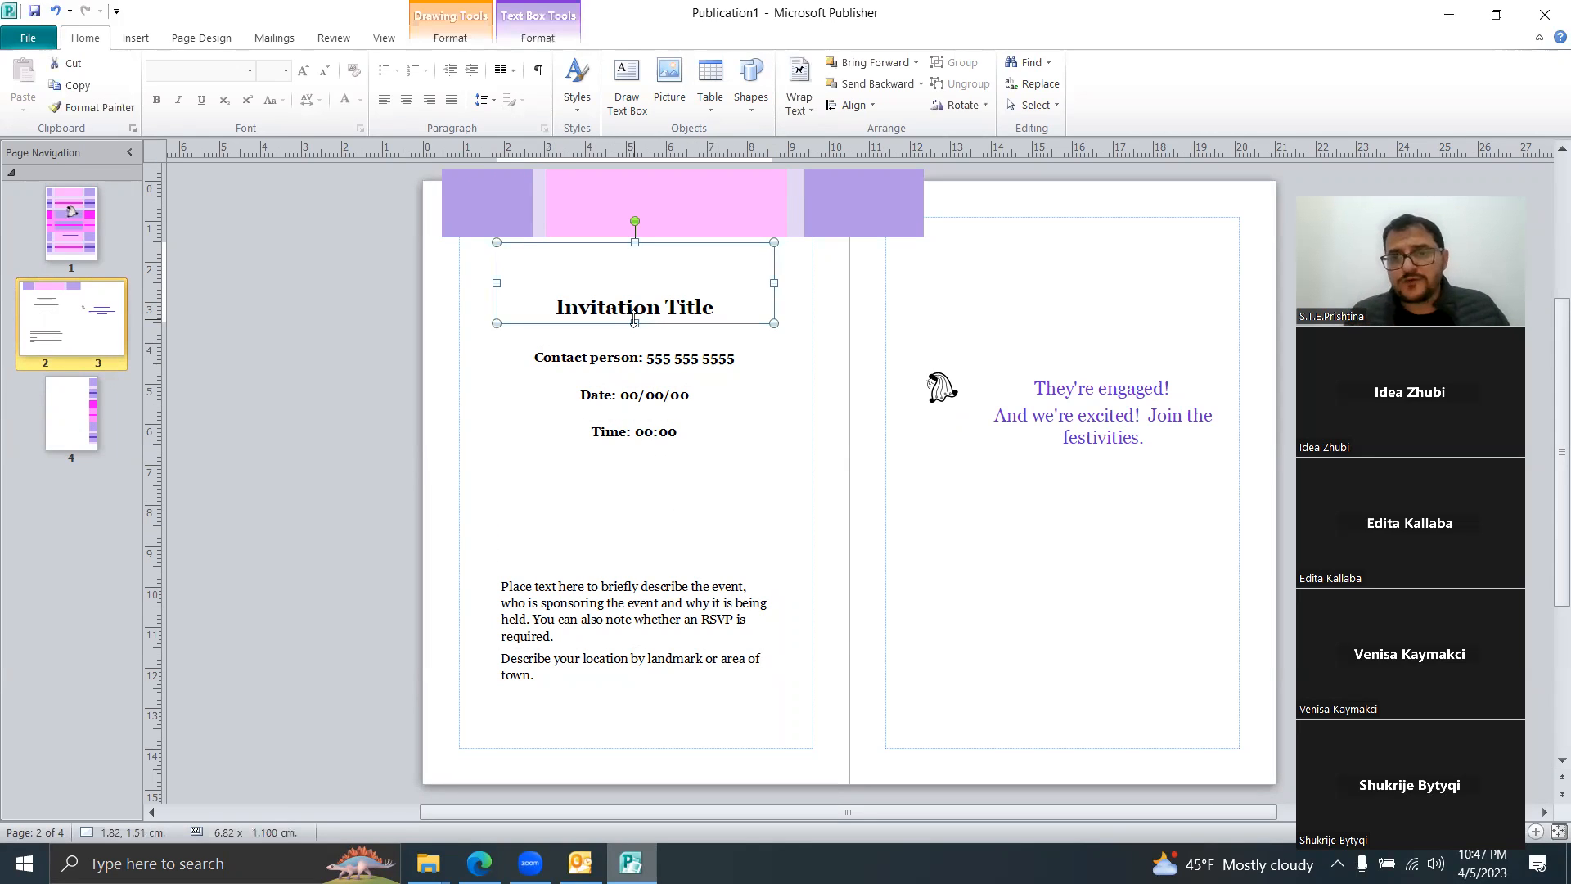
{"action": "mouse_move", "coordinate": [659, 336]}
{"action": "left_mouse_down"}
{"action": "mouse_move", "coordinate": [659, 363]}
{"action": "mouse_move", "coordinate": [660, 338]}
{"action": "left_mouse_up"}
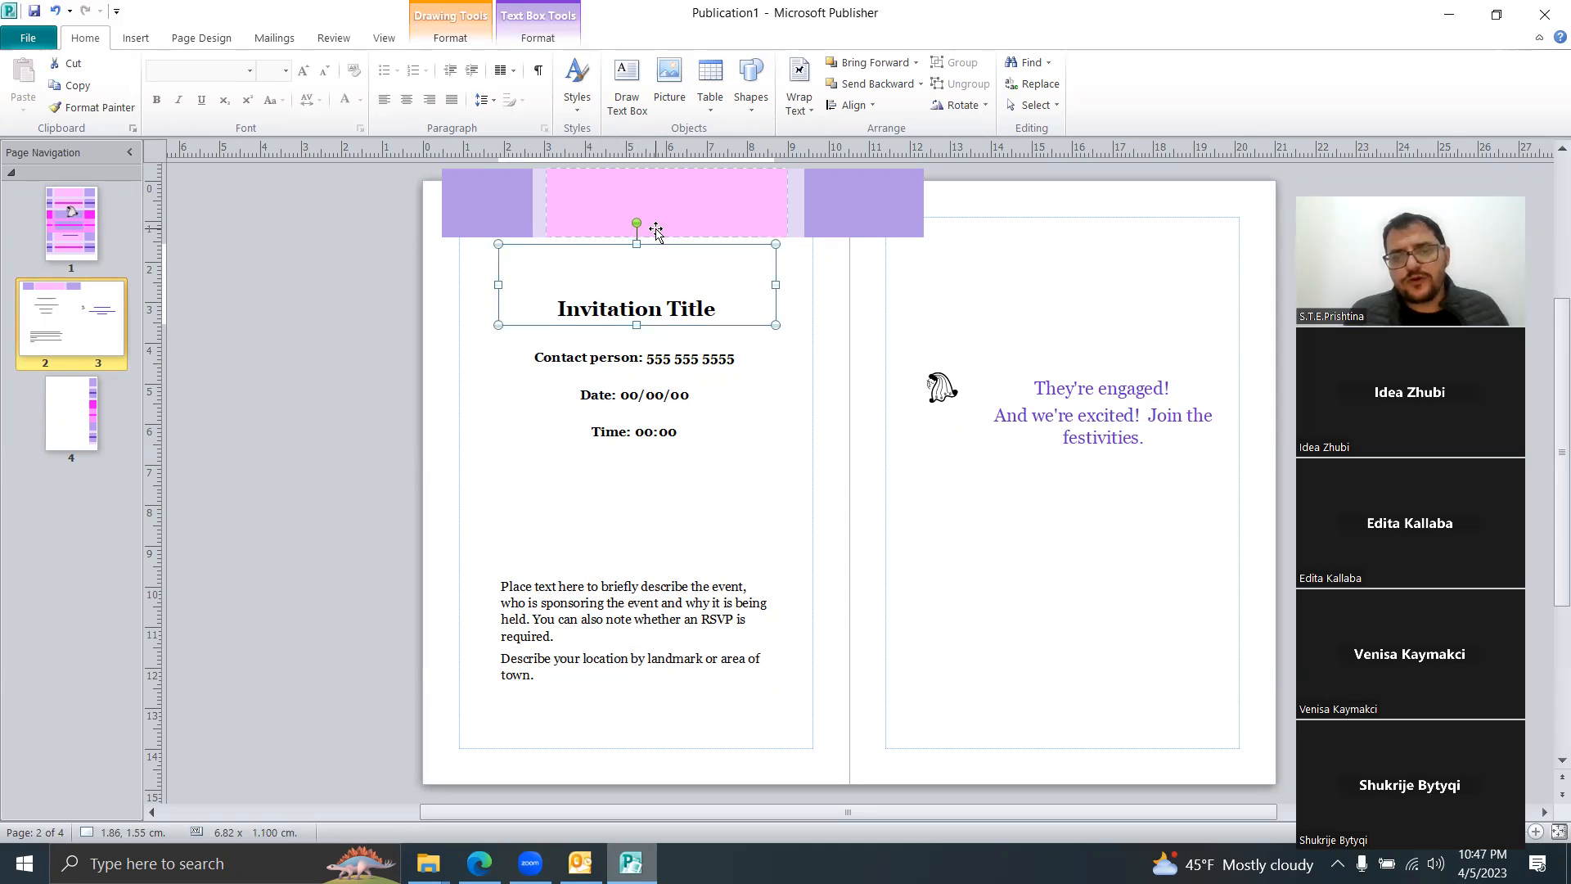
{"action": "left_click_drag", "start_coordinate": [637, 222], "coordinate": [665, 232]}
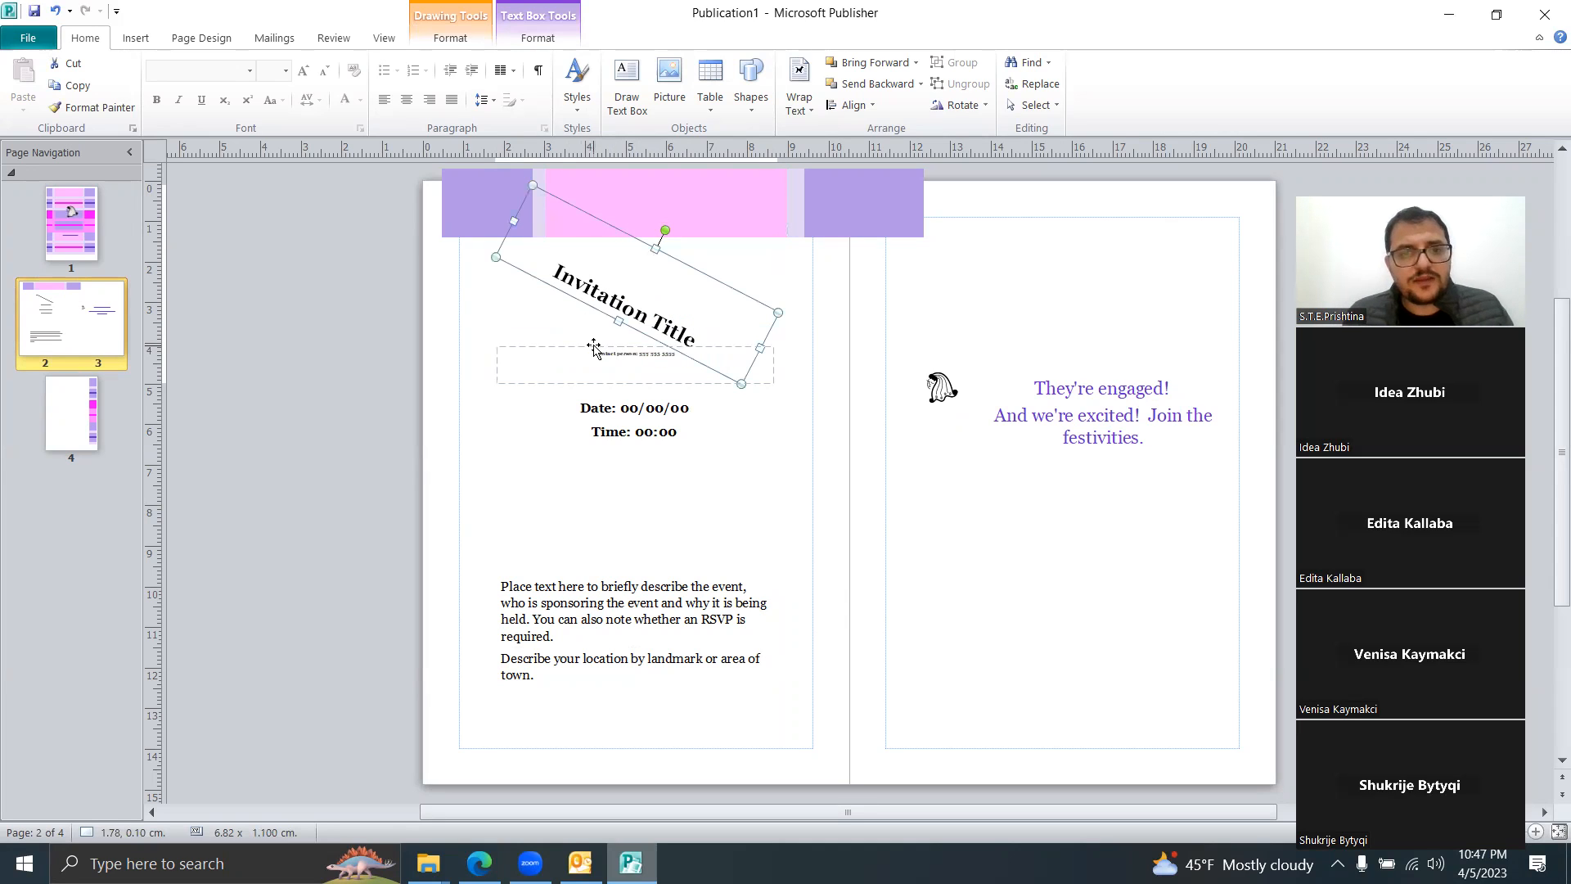
{"action": "left_click", "coordinate": [55, 11]}
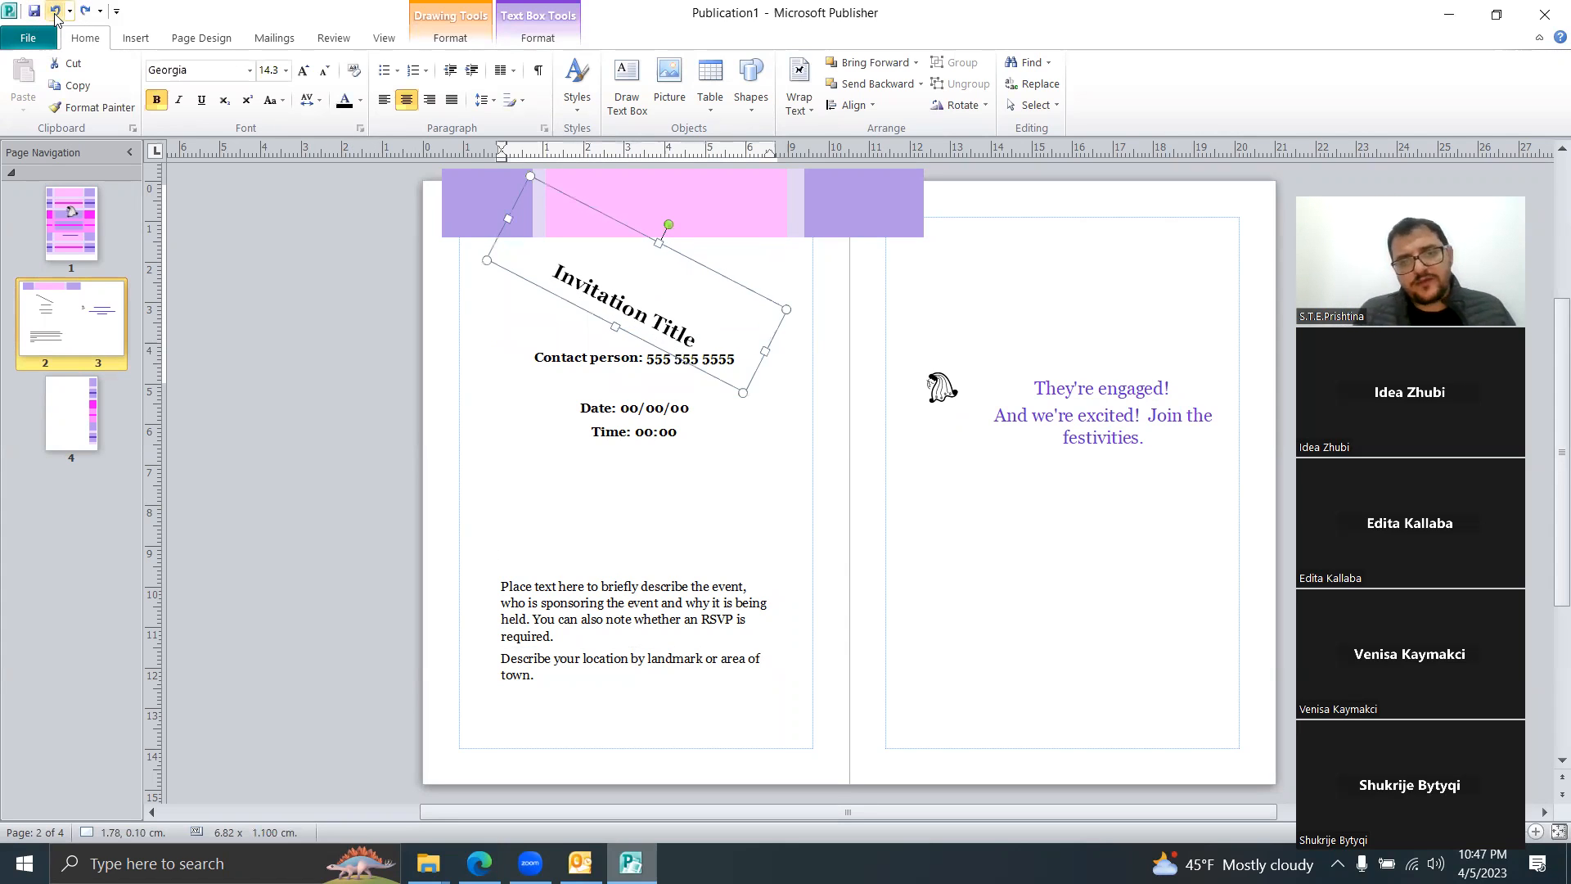
{"action": "left_click", "coordinate": [504, 424]}
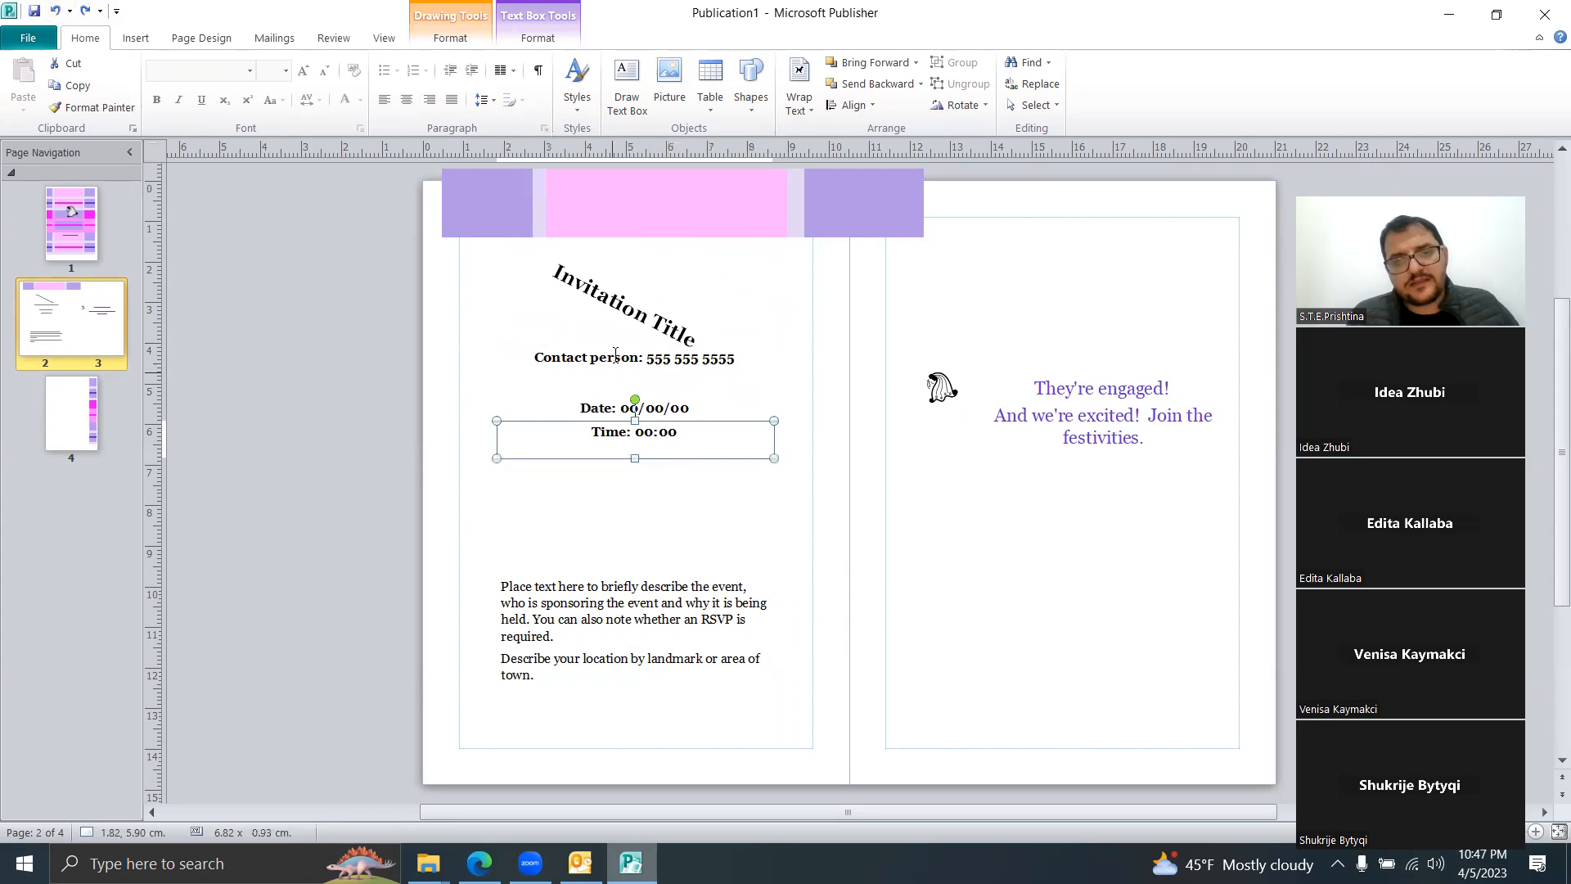
{"action": "triple_click", "coordinate": [631, 337]}
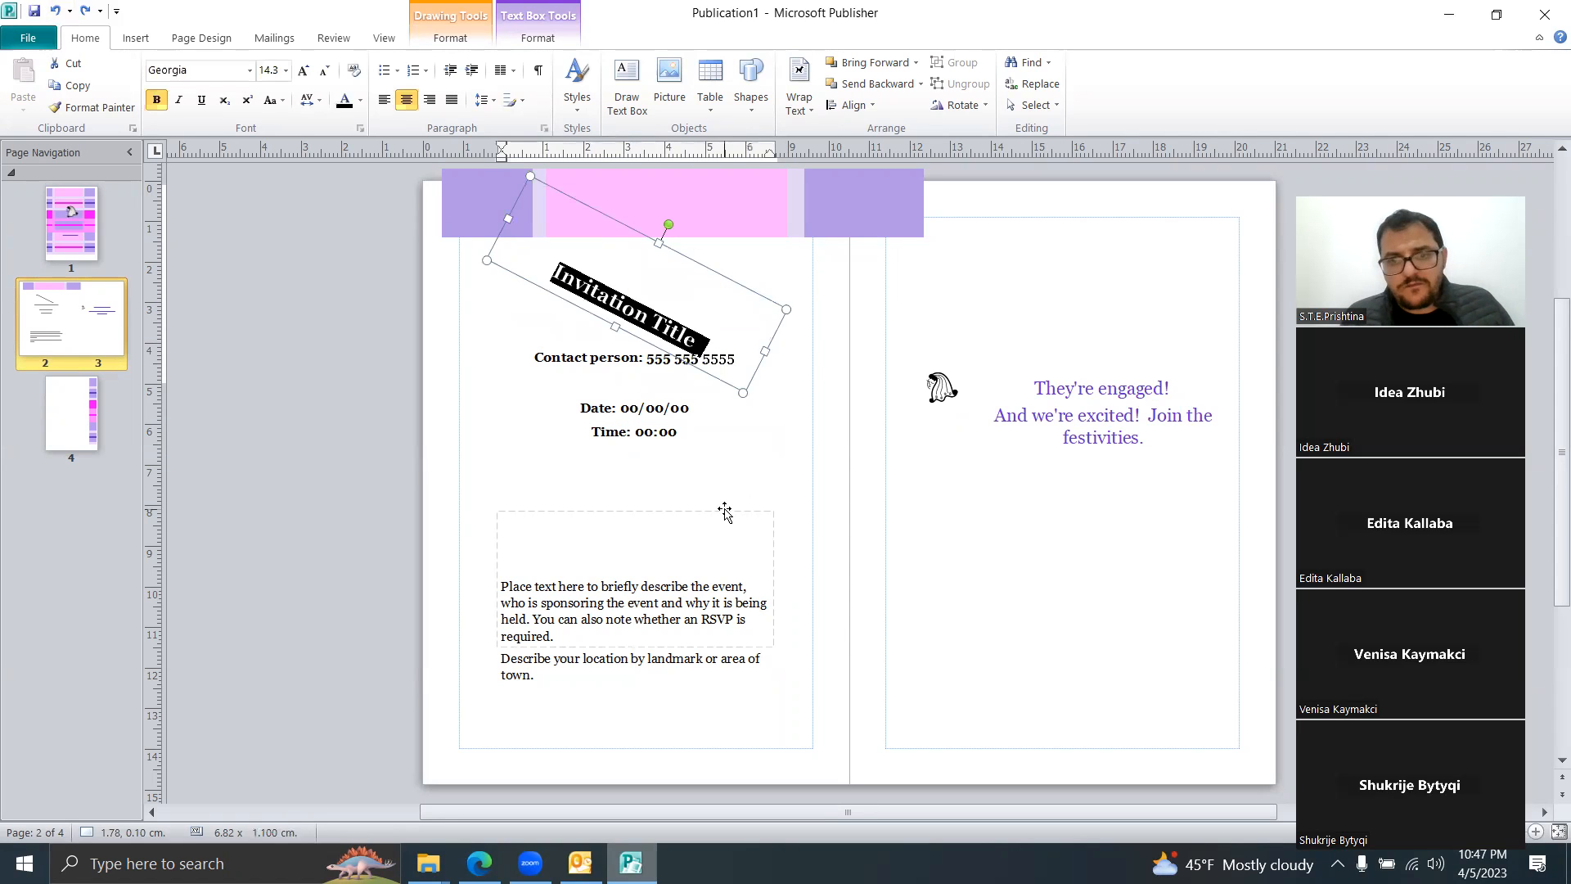
{"action": "left_click", "coordinate": [725, 512]}
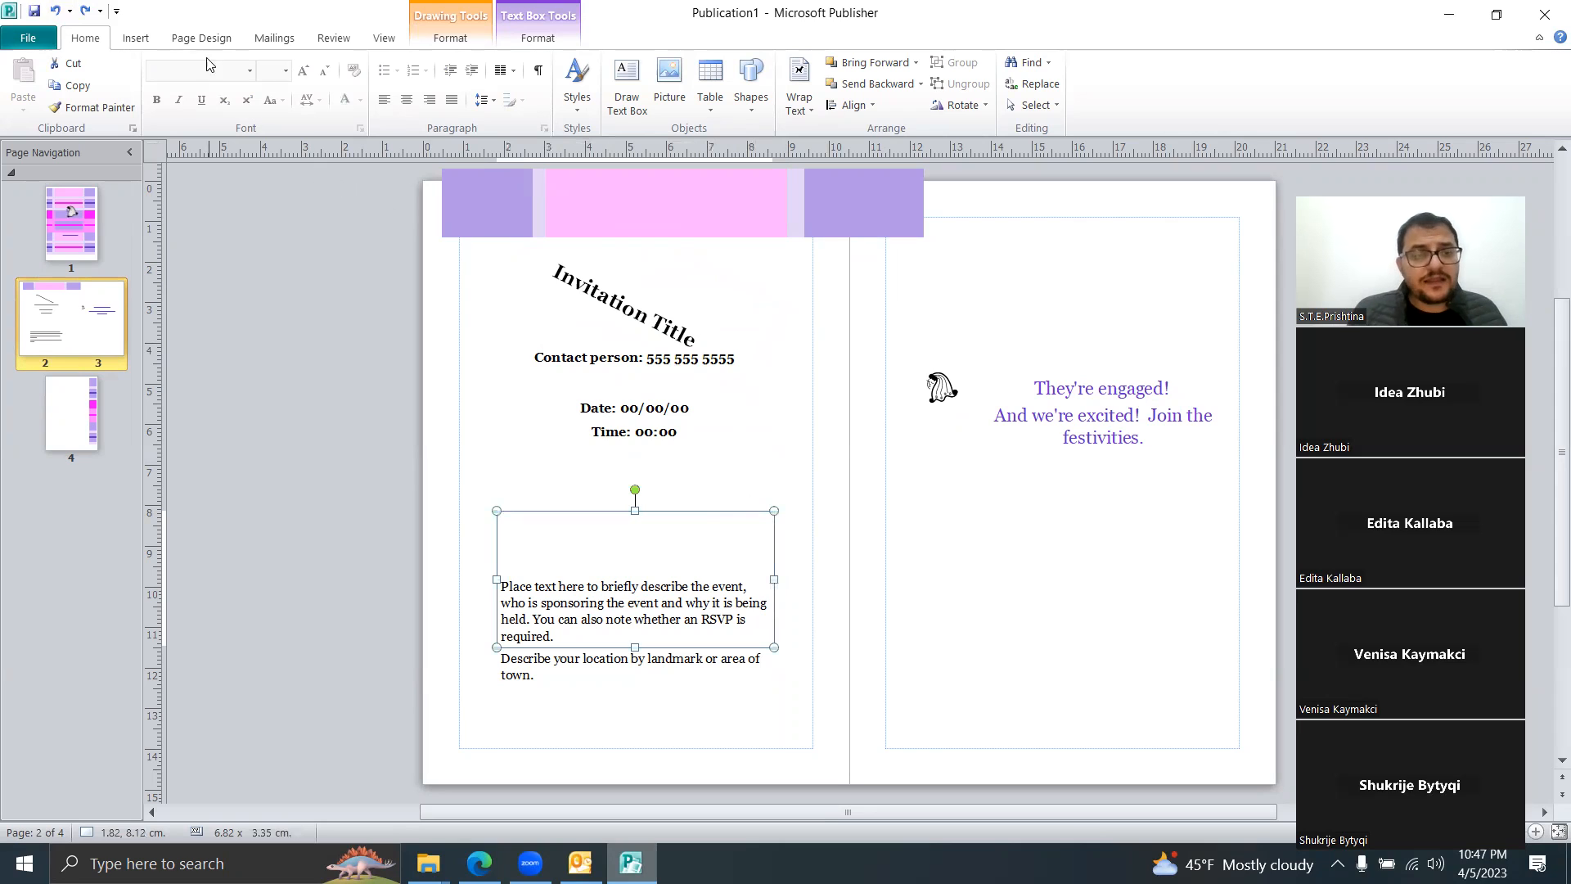
Step: Insert the house-by-the-lake clip art and move it below 'They're engaged!' on page 3
{"action": "left_click", "coordinate": [150, 43]}
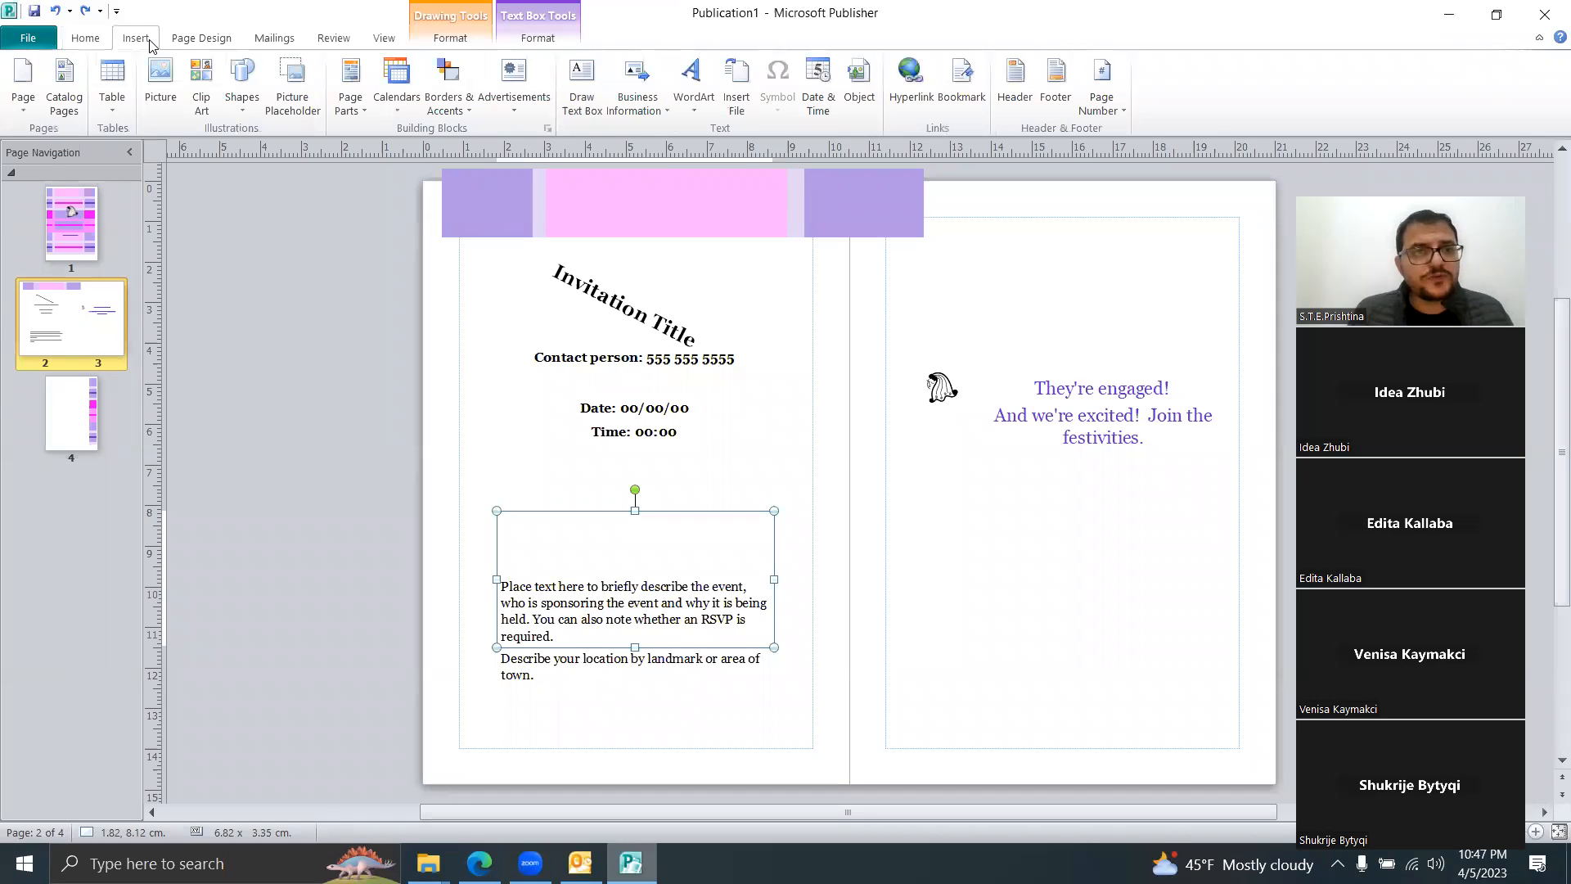
{"action": "left_click", "coordinate": [202, 105]}
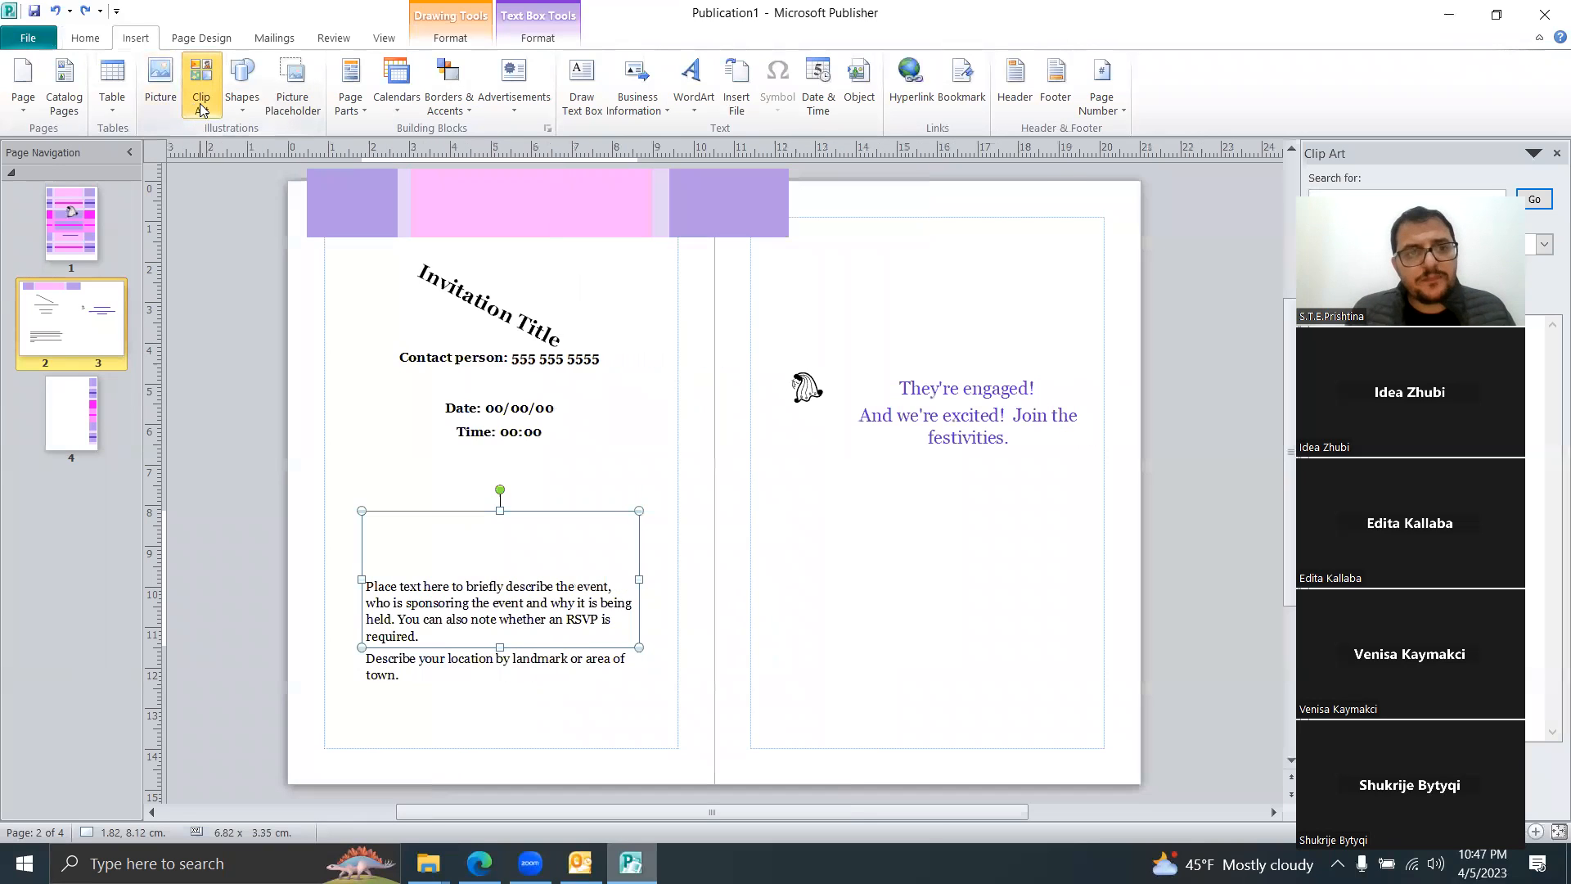
{"action": "left_click", "coordinate": [761, 542]}
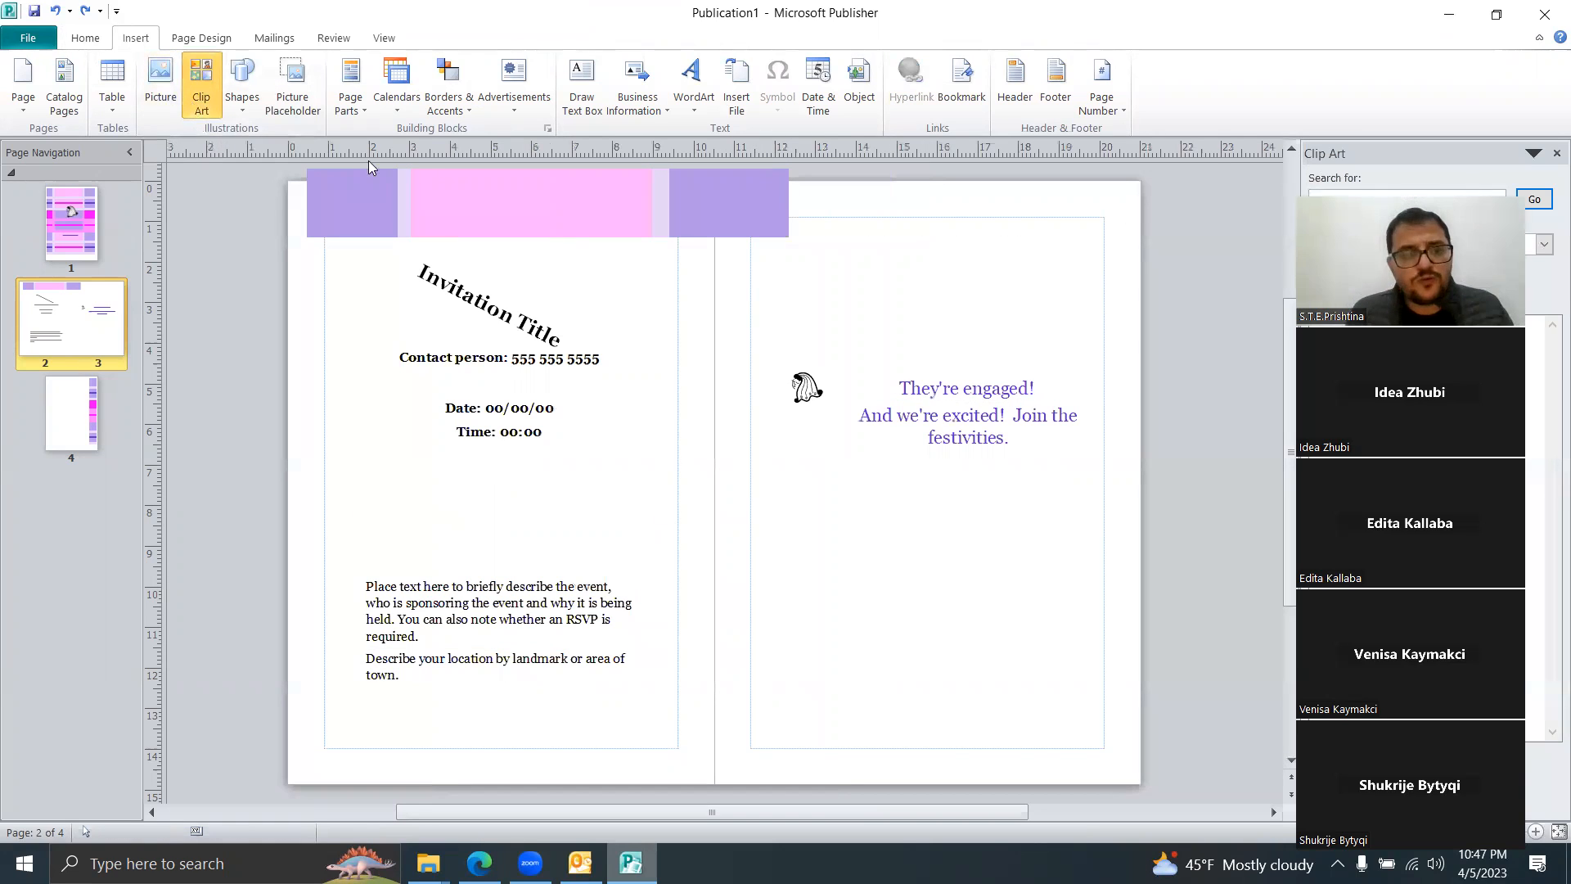
{"action": "left_click", "coordinate": [1544, 244]}
{"action": "left_click", "coordinate": [1544, 244]}
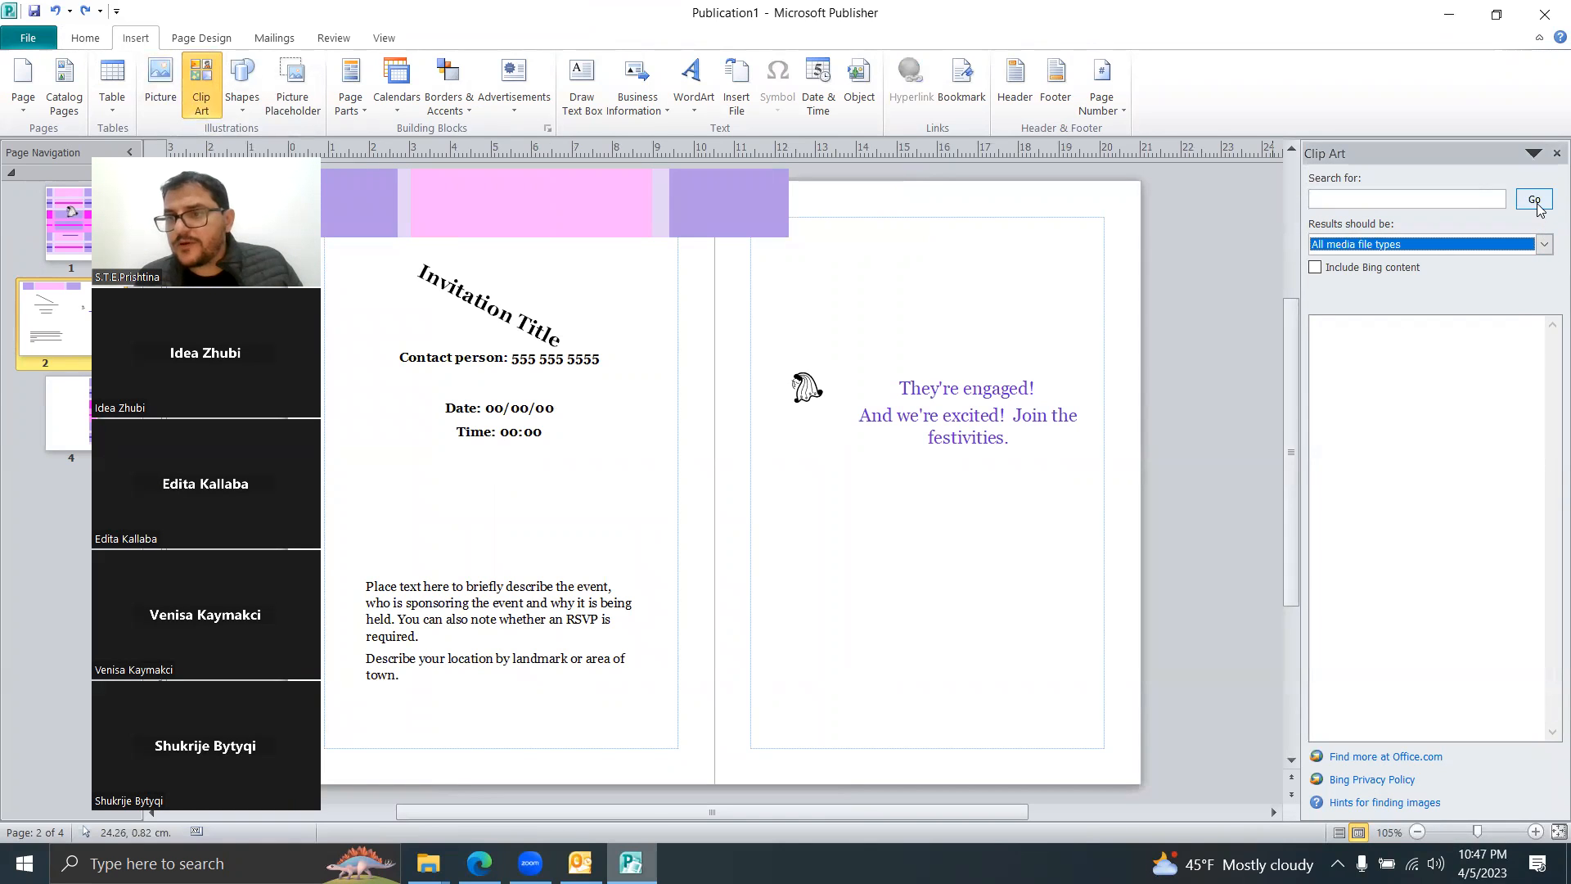
{"action": "left_click", "coordinate": [1533, 200]}
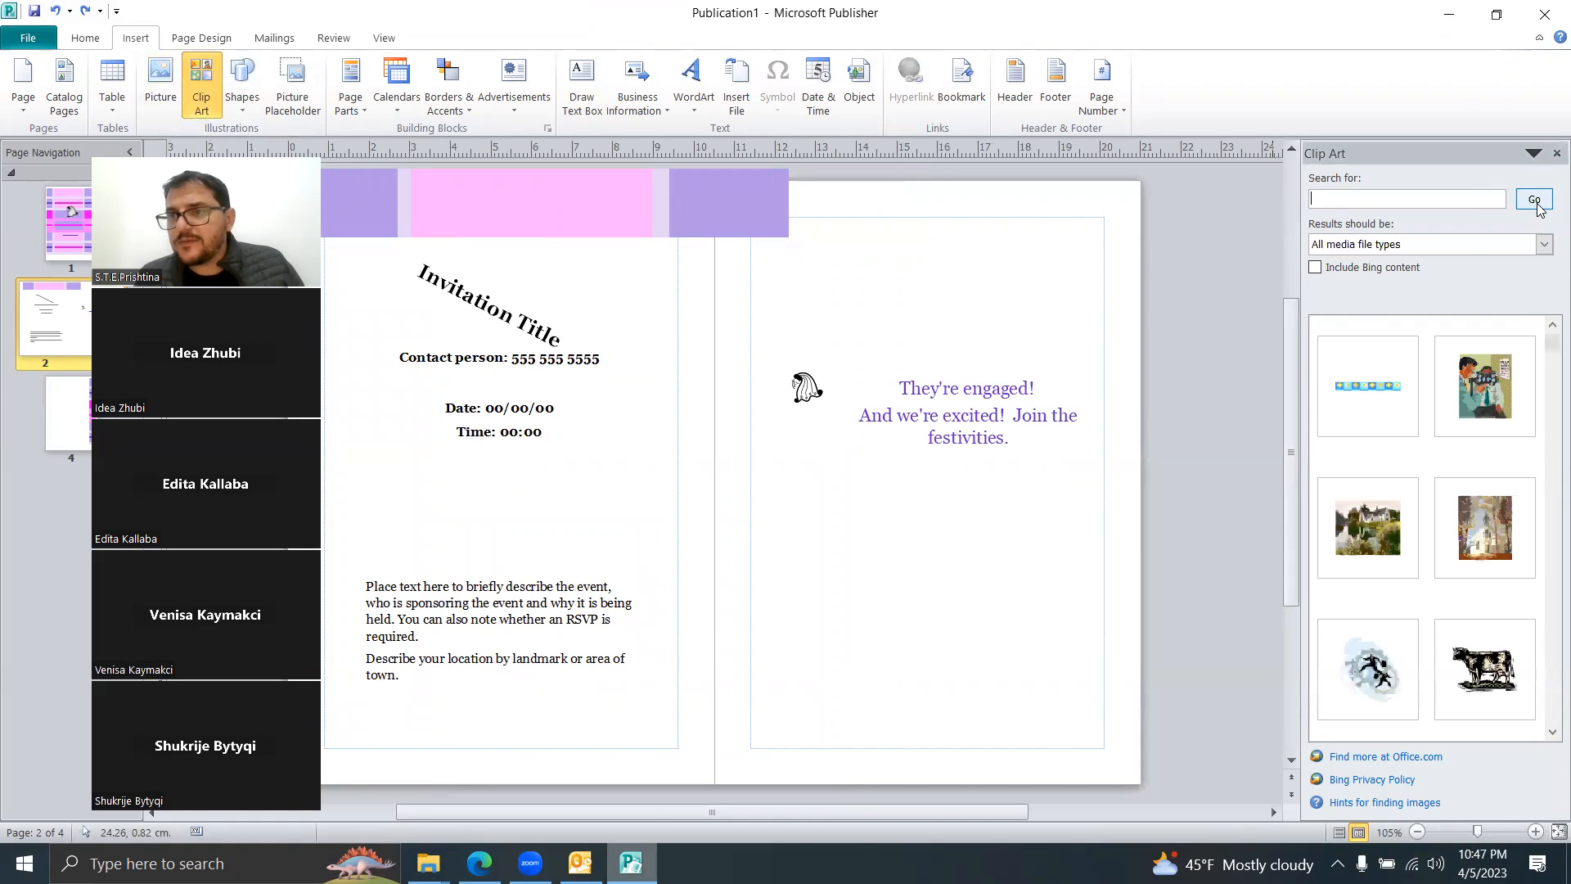
{"action": "left_click", "coordinate": [1374, 537]}
{"action": "left_click_drag", "start_coordinate": [750, 431], "coordinate": [982, 546]}
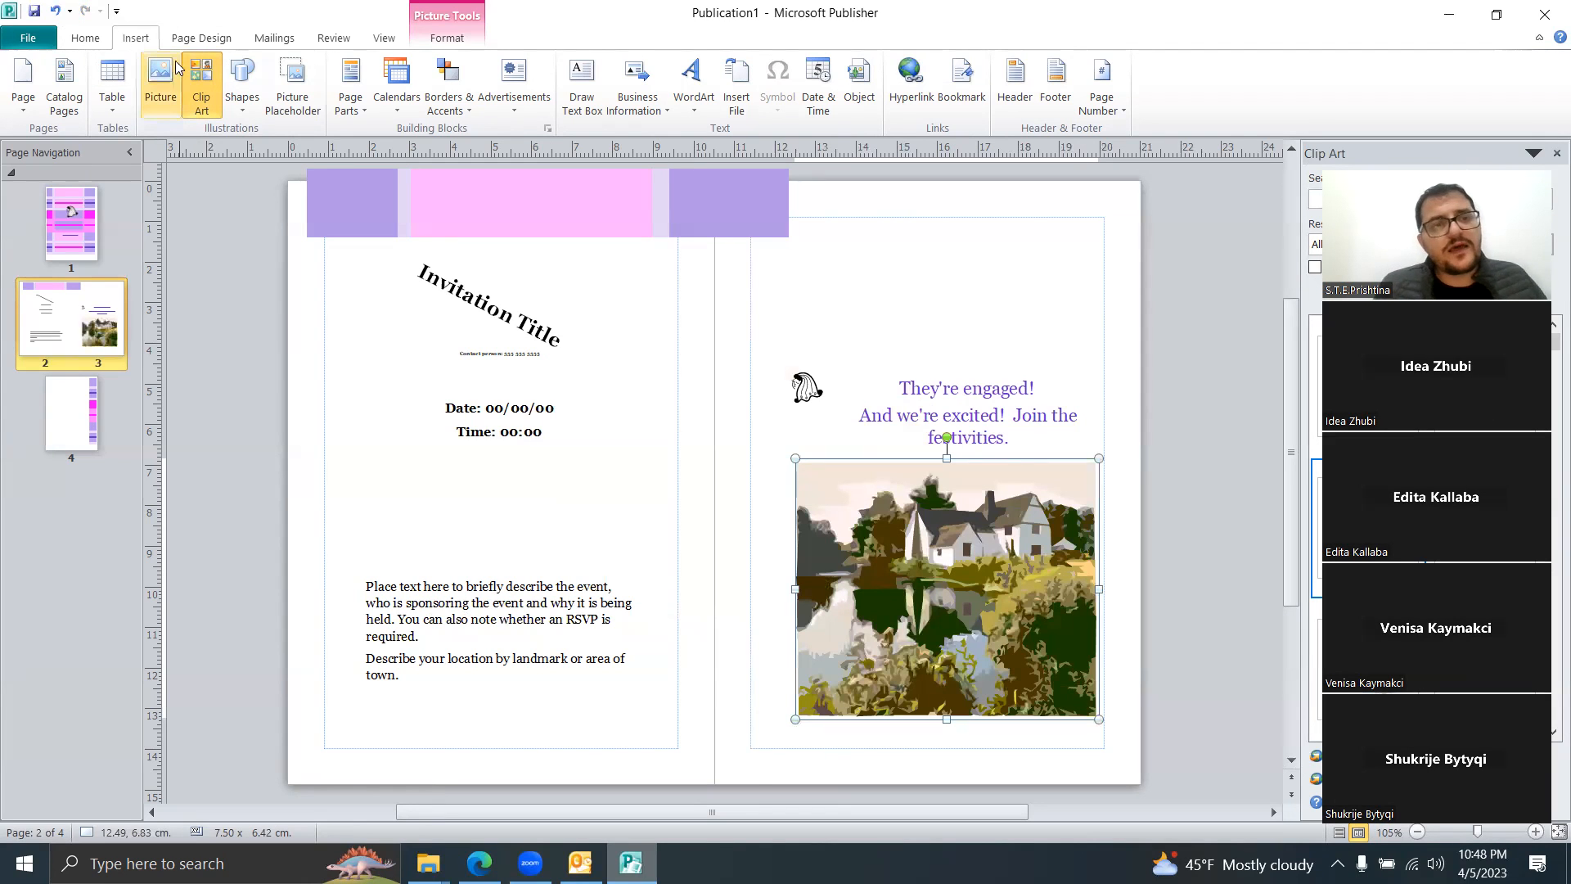
Step: Nudge the house picture left and apply the purple wave-edged picture style
{"action": "left_click", "coordinate": [161, 82]}
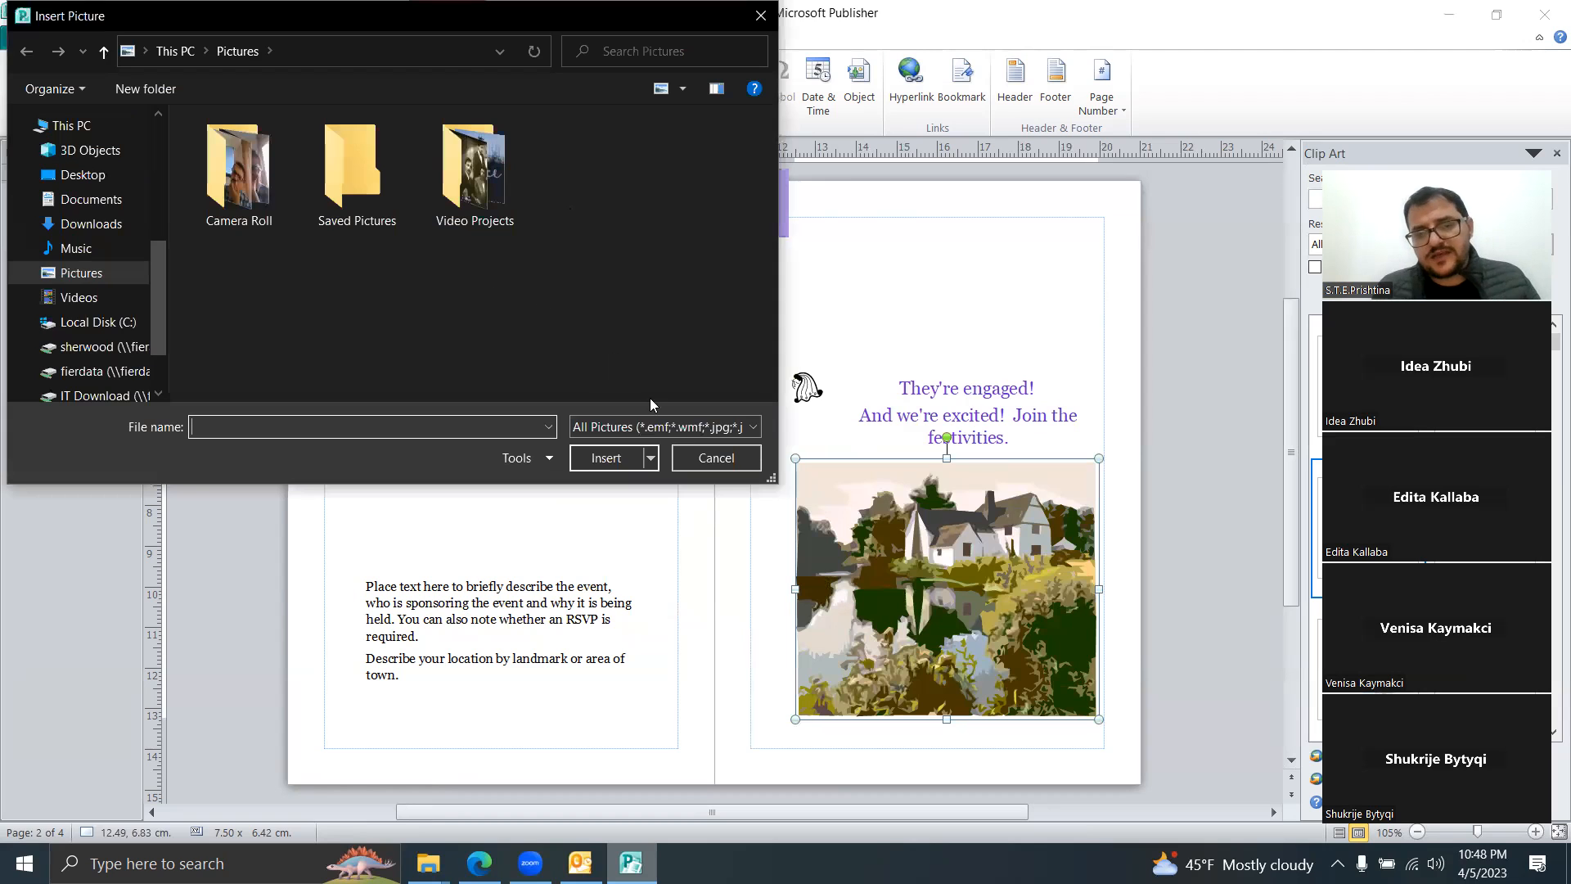
{"action": "left_click", "coordinate": [704, 456]}
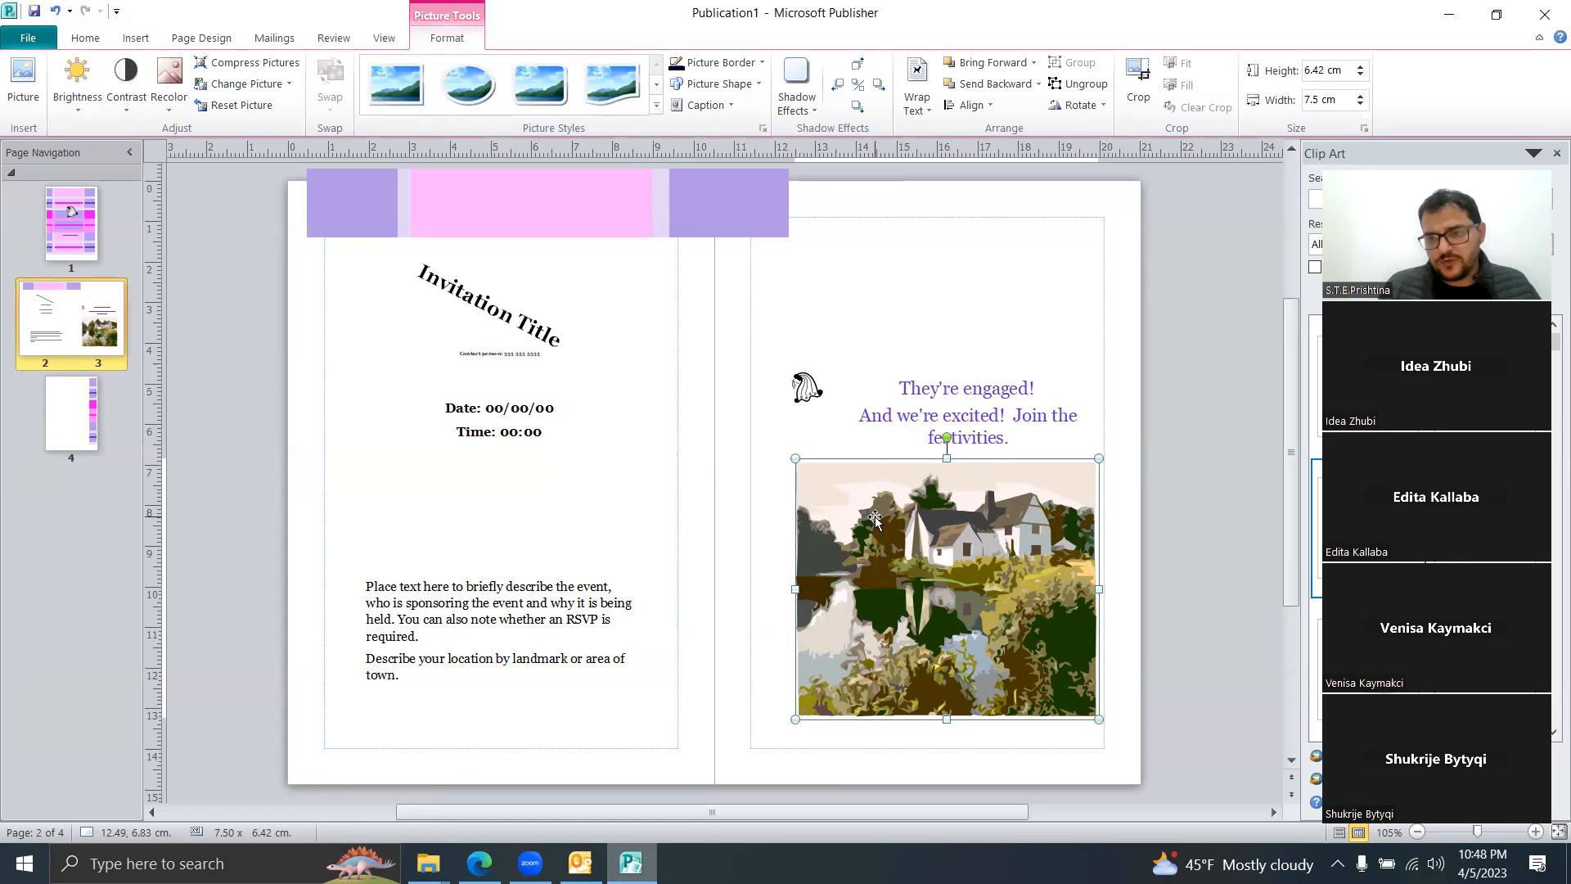
{"action": "left_click_drag", "start_coordinate": [882, 525], "coordinate": [876, 525]}
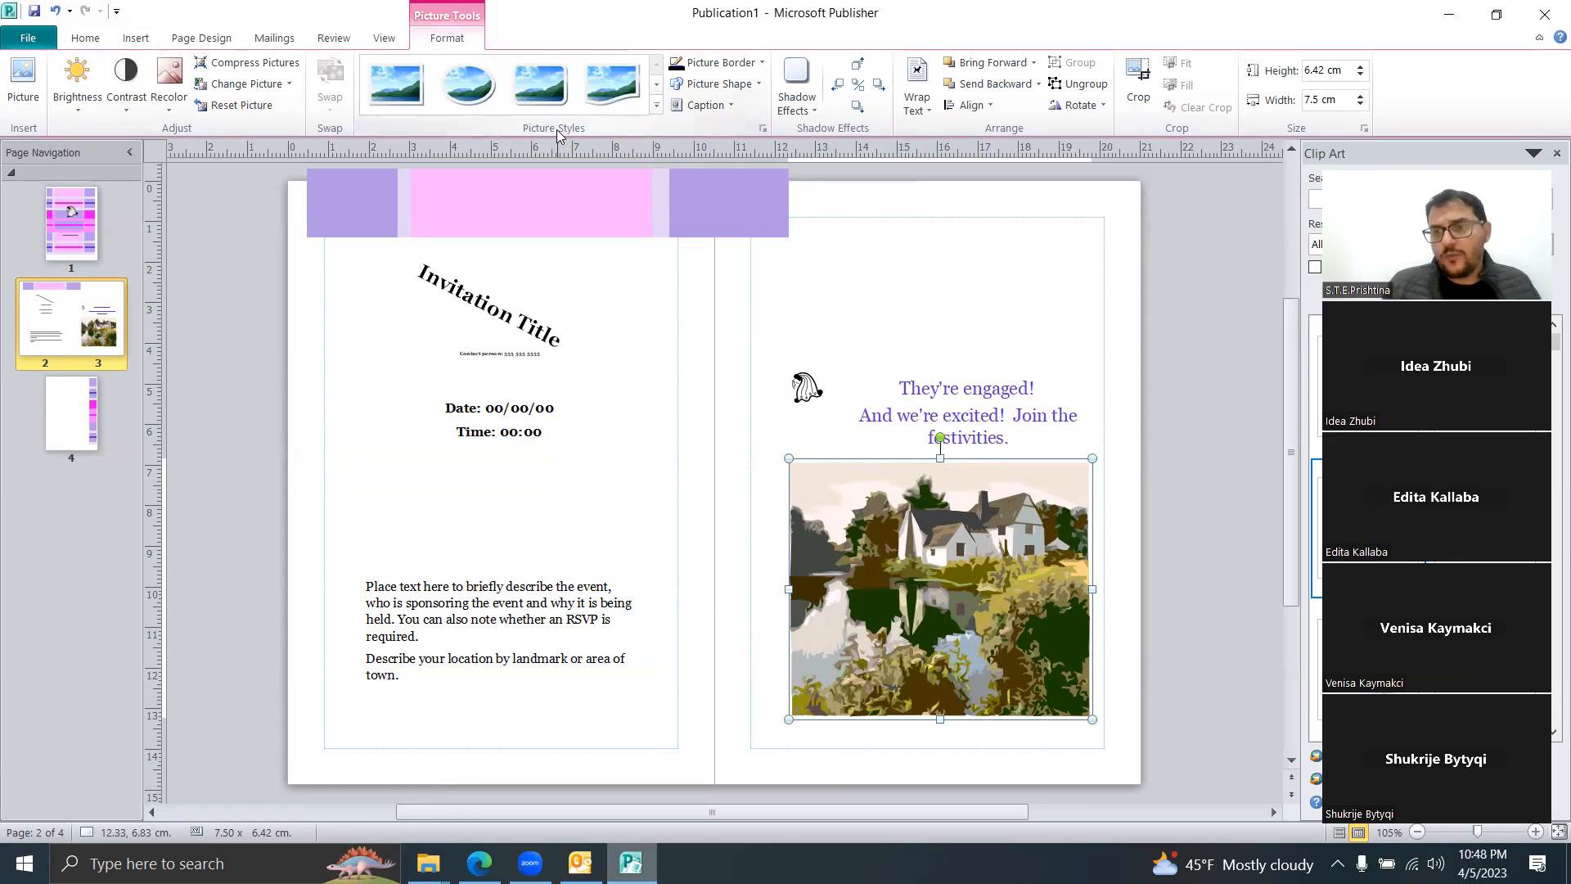
{"action": "left_click", "coordinate": [655, 110]}
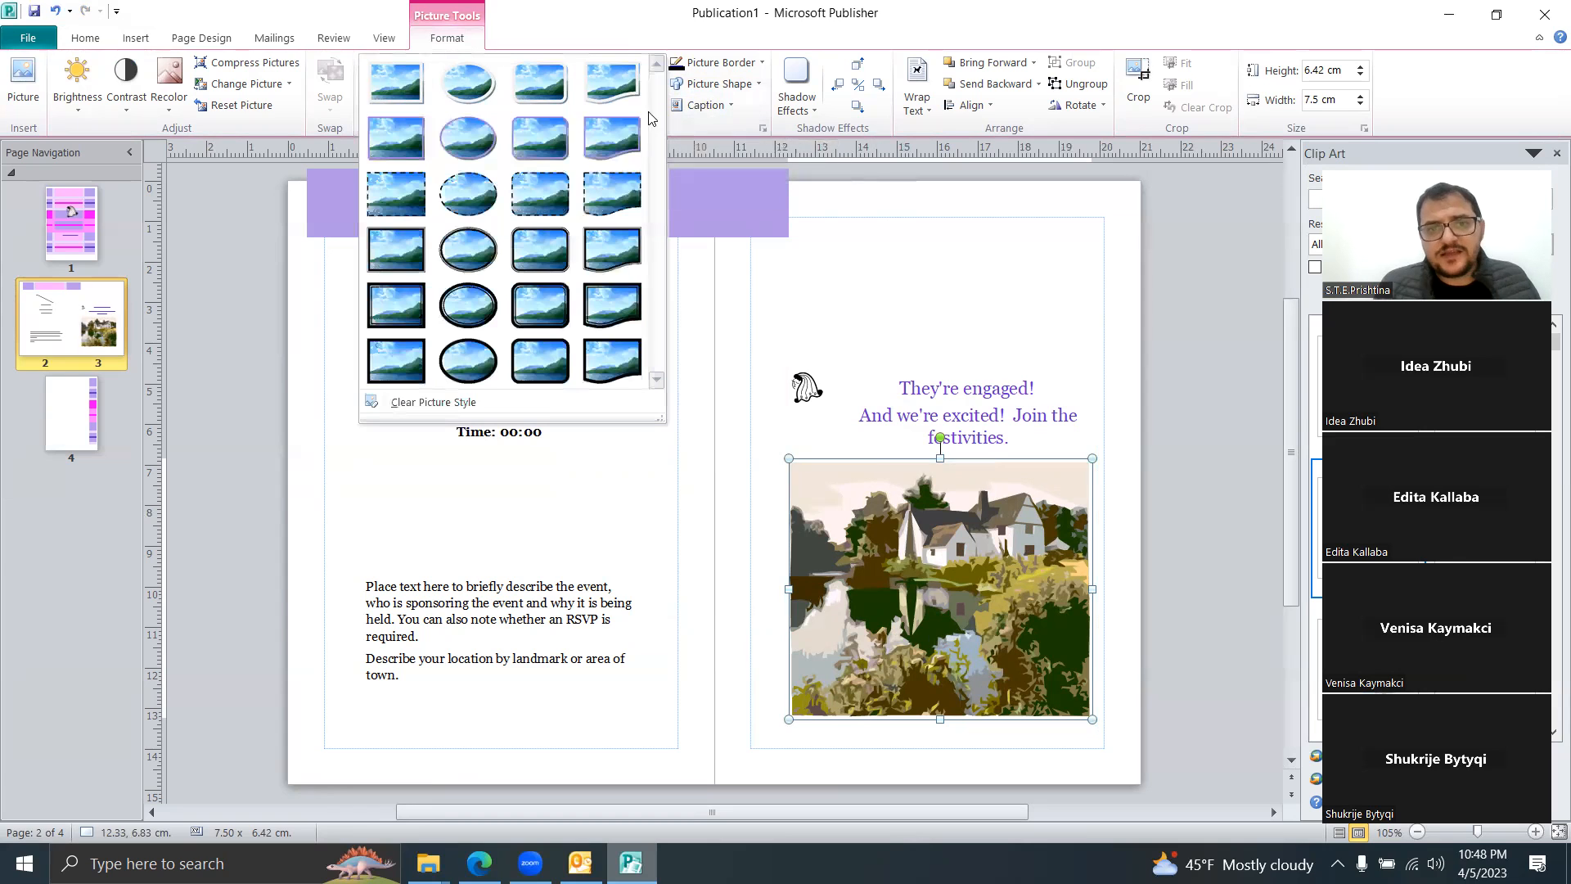
{"action": "left_click", "coordinate": [610, 200]}
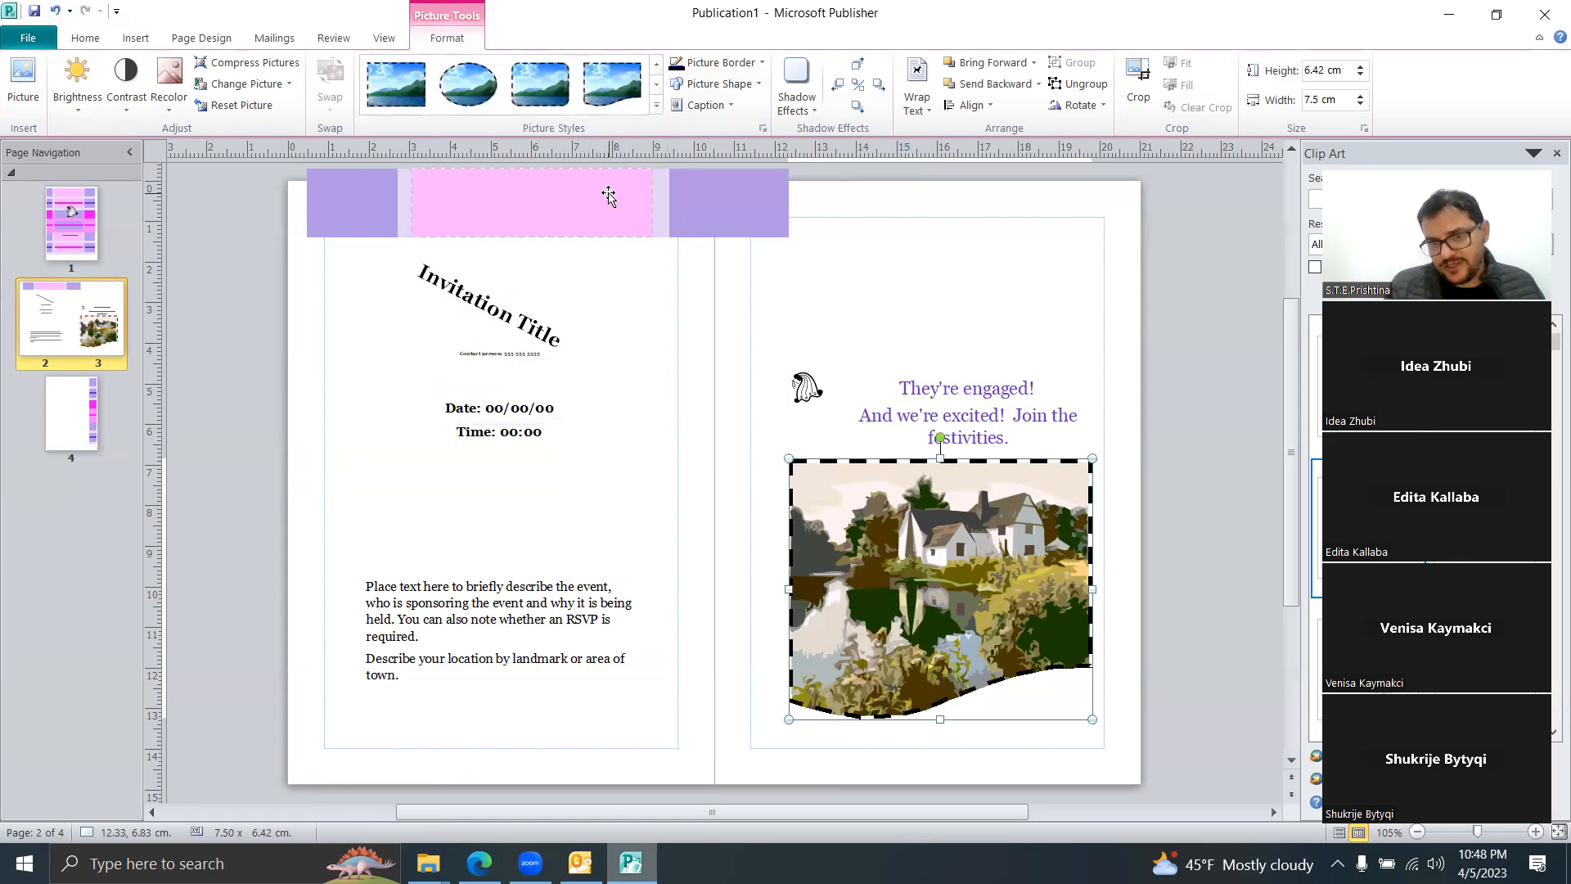
{"action": "left_click", "coordinate": [655, 105]}
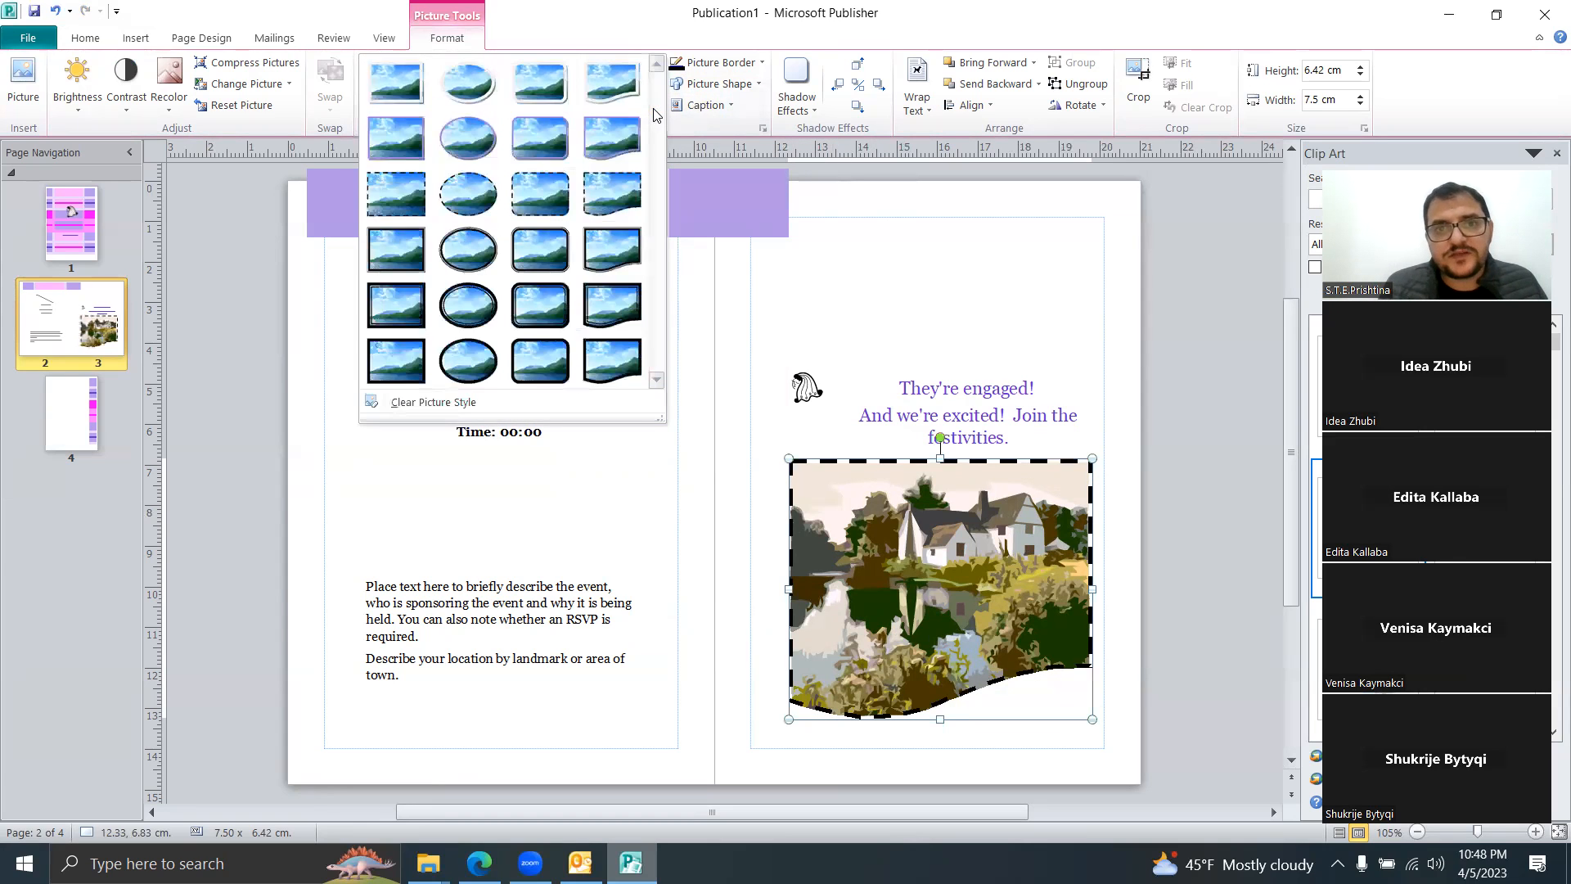
{"action": "left_click", "coordinate": [612, 137]}
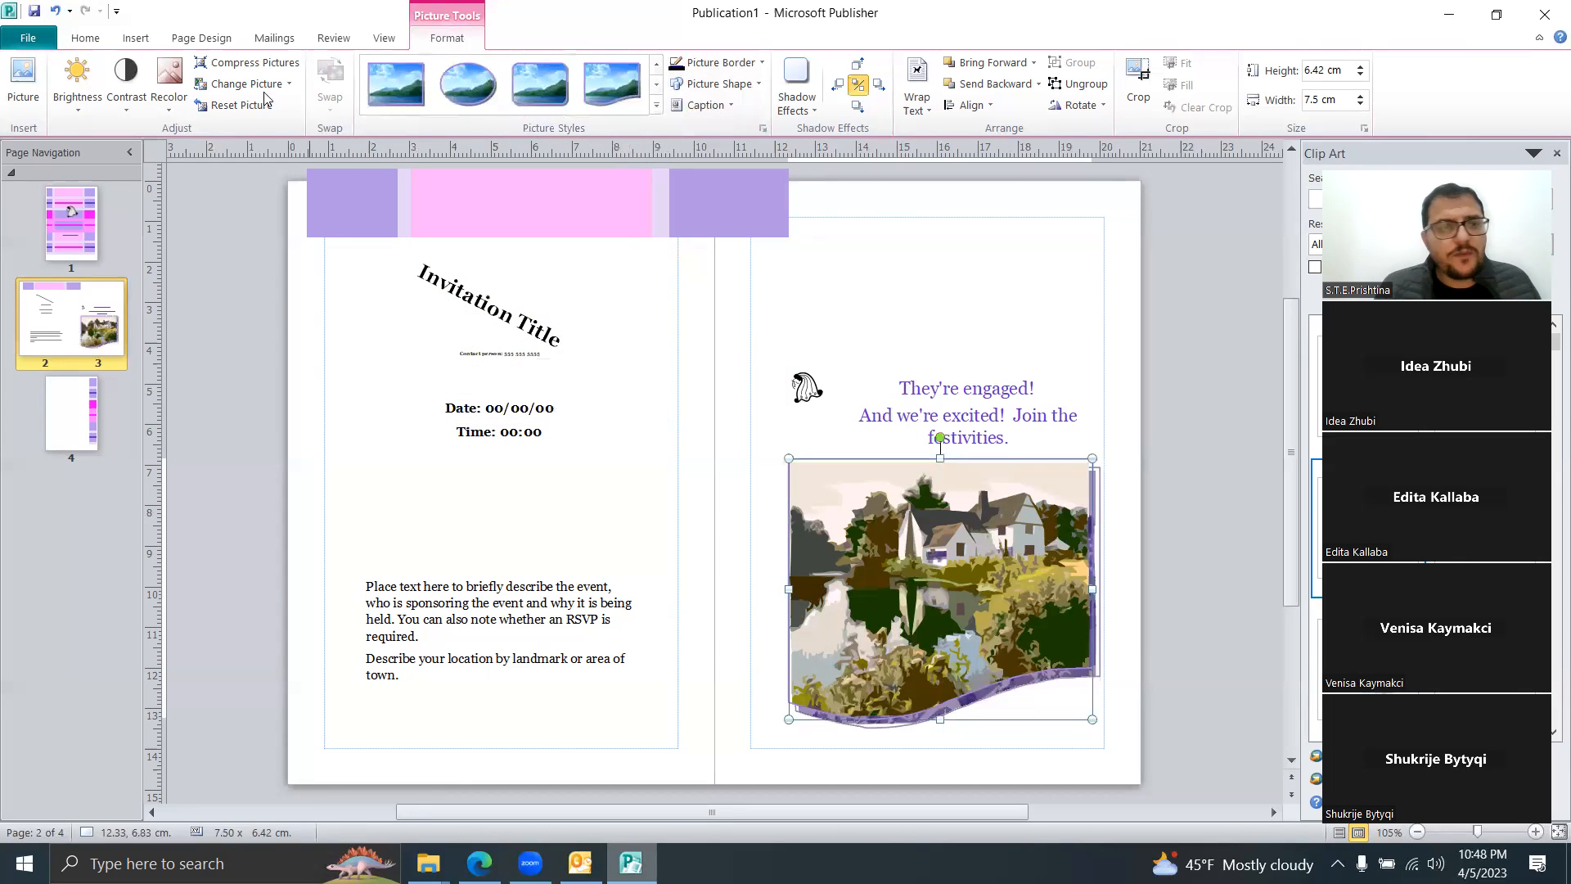
Step: Preview the Contrast, Brightness and Recolor options, keeping the original colours
{"action": "left_click", "coordinate": [126, 86]}
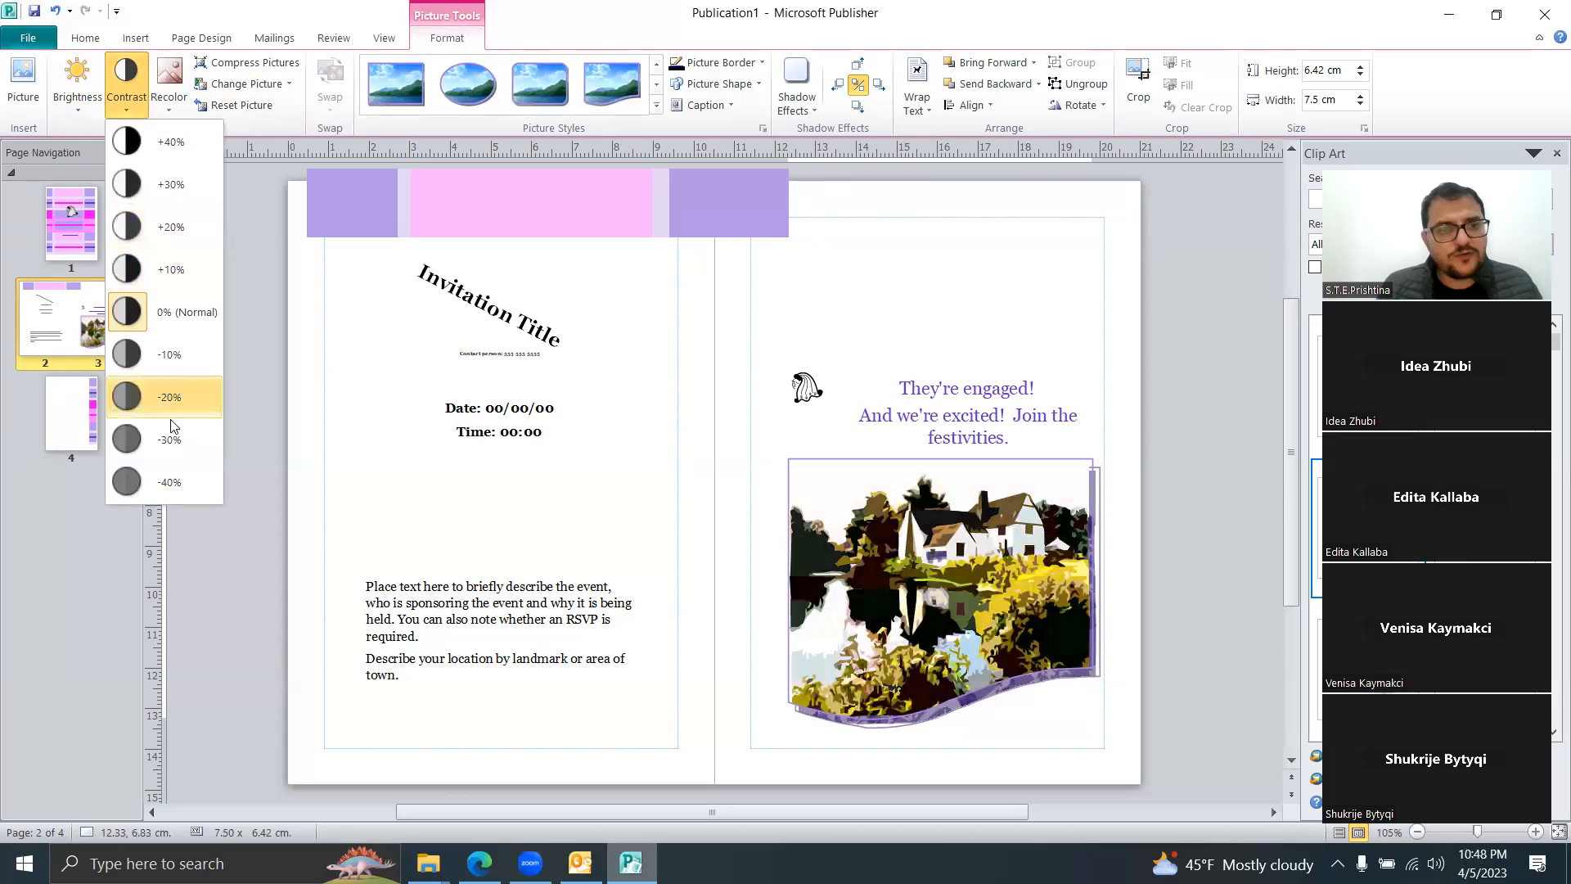
{"action": "left_click", "coordinate": [79, 111]}
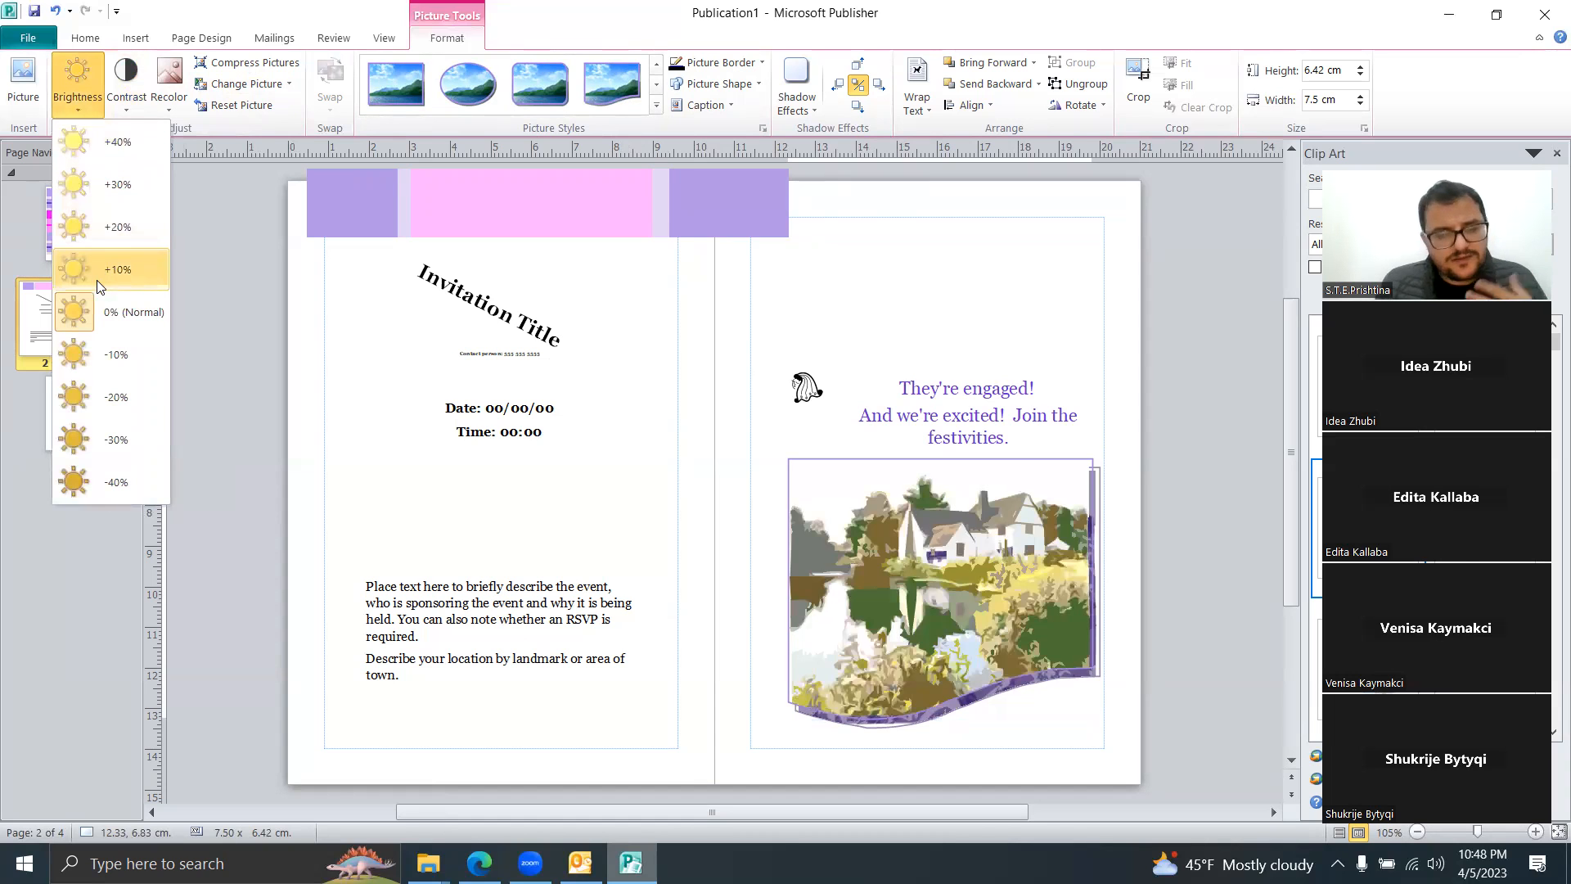
{"action": "left_click", "coordinate": [170, 94]}
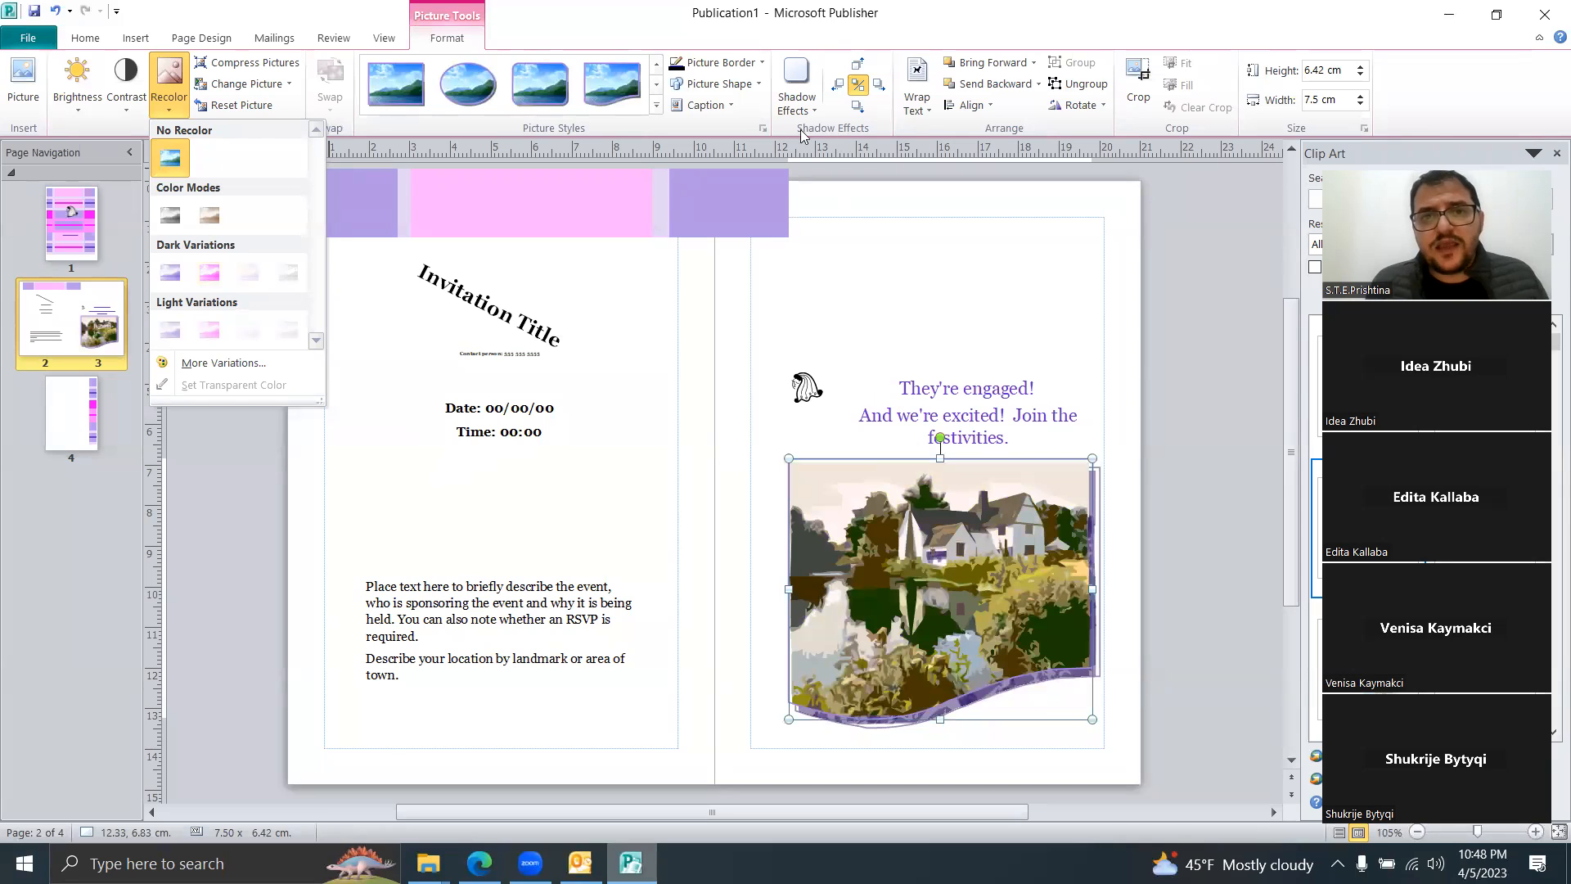
Step: Move the house picture up under 'They're engaged!' and set Square text wrapping
{"action": "left_click", "coordinate": [919, 113]}
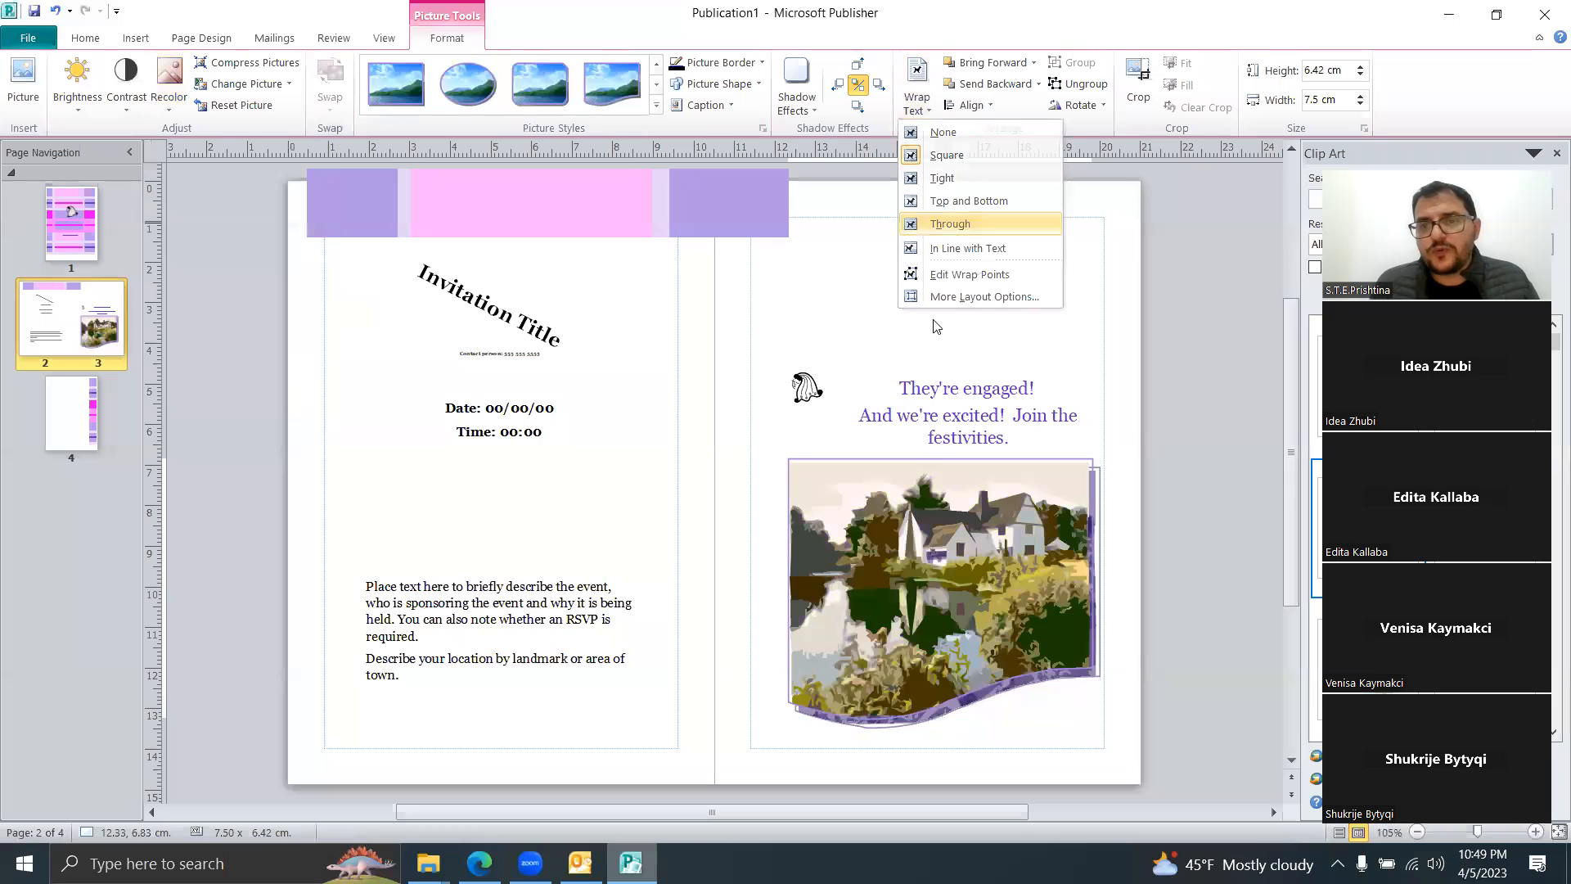
{"action": "left_click", "coordinate": [949, 224]}
{"action": "left_click_drag", "start_coordinate": [913, 539], "coordinate": [905, 422]}
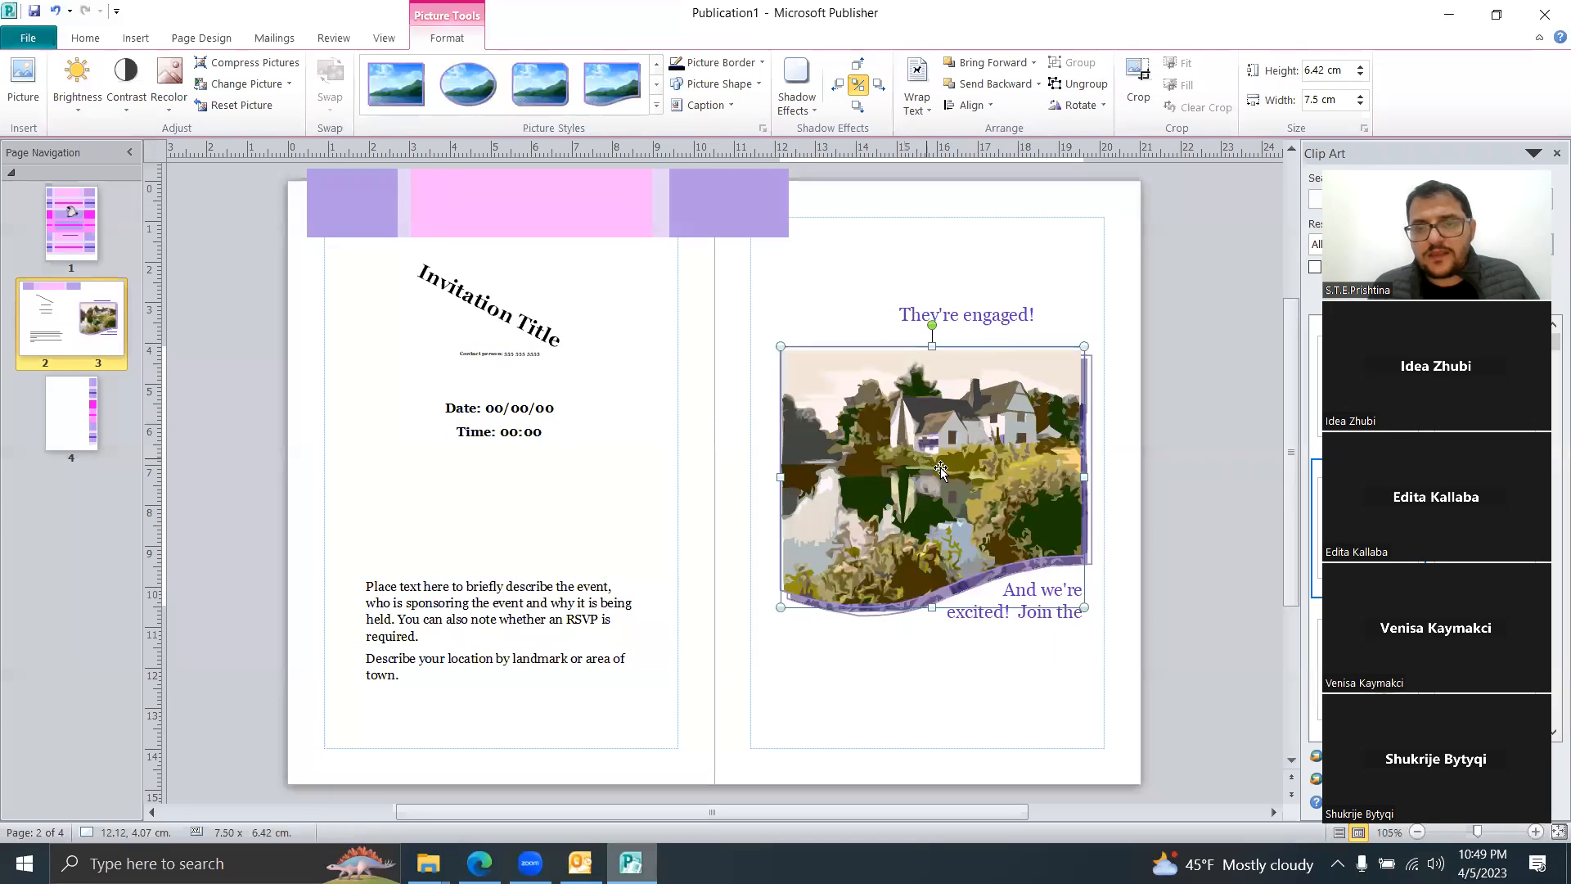
{"action": "left_click", "coordinate": [917, 98]}
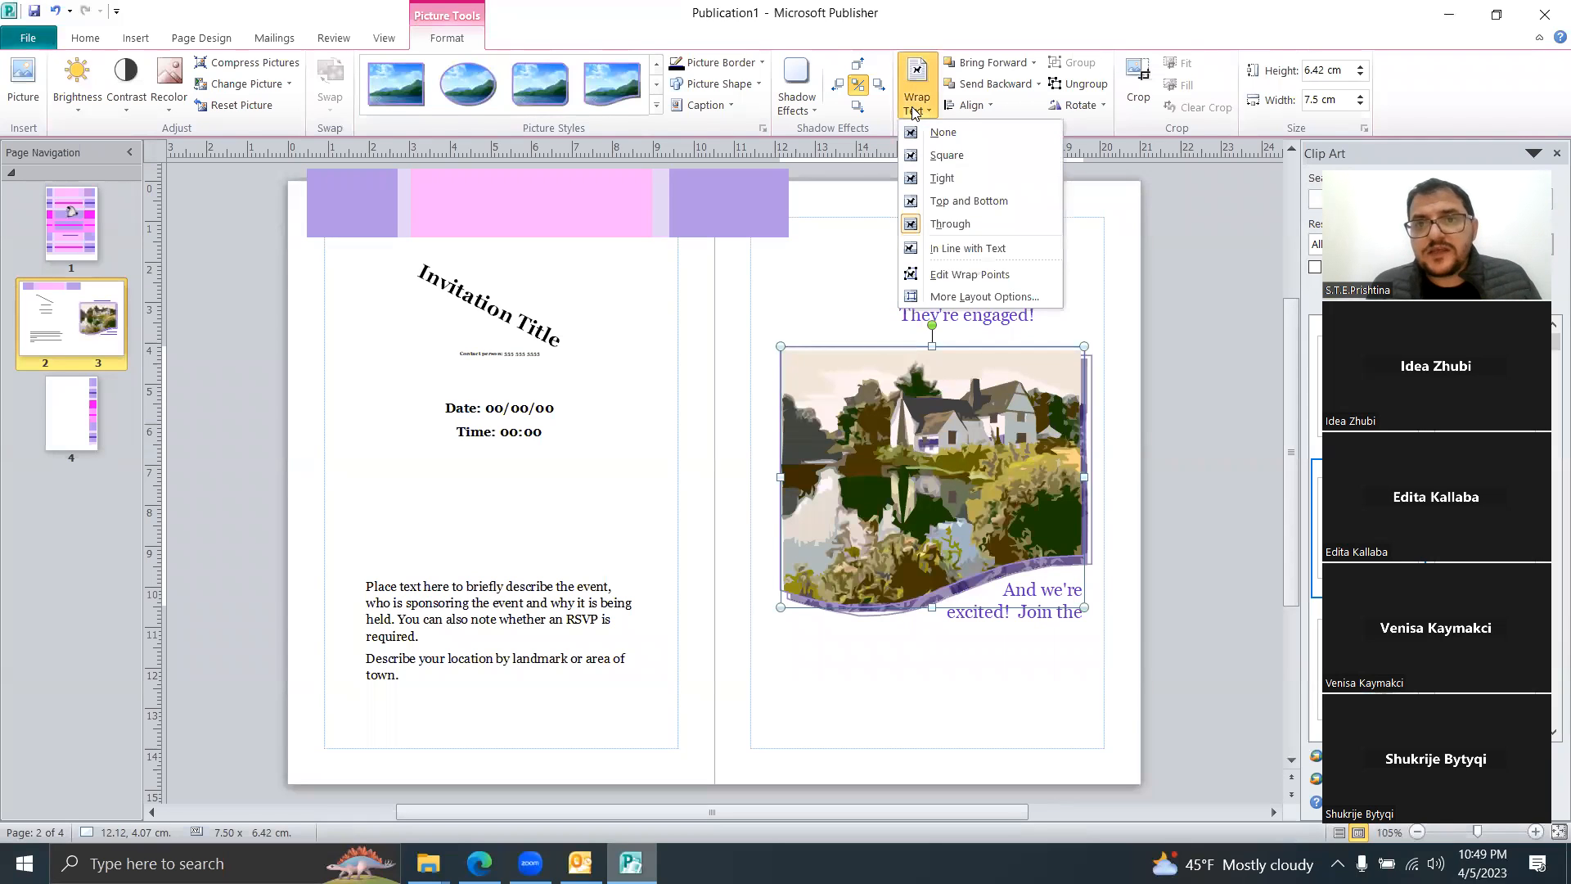
{"action": "left_click", "coordinate": [953, 154]}
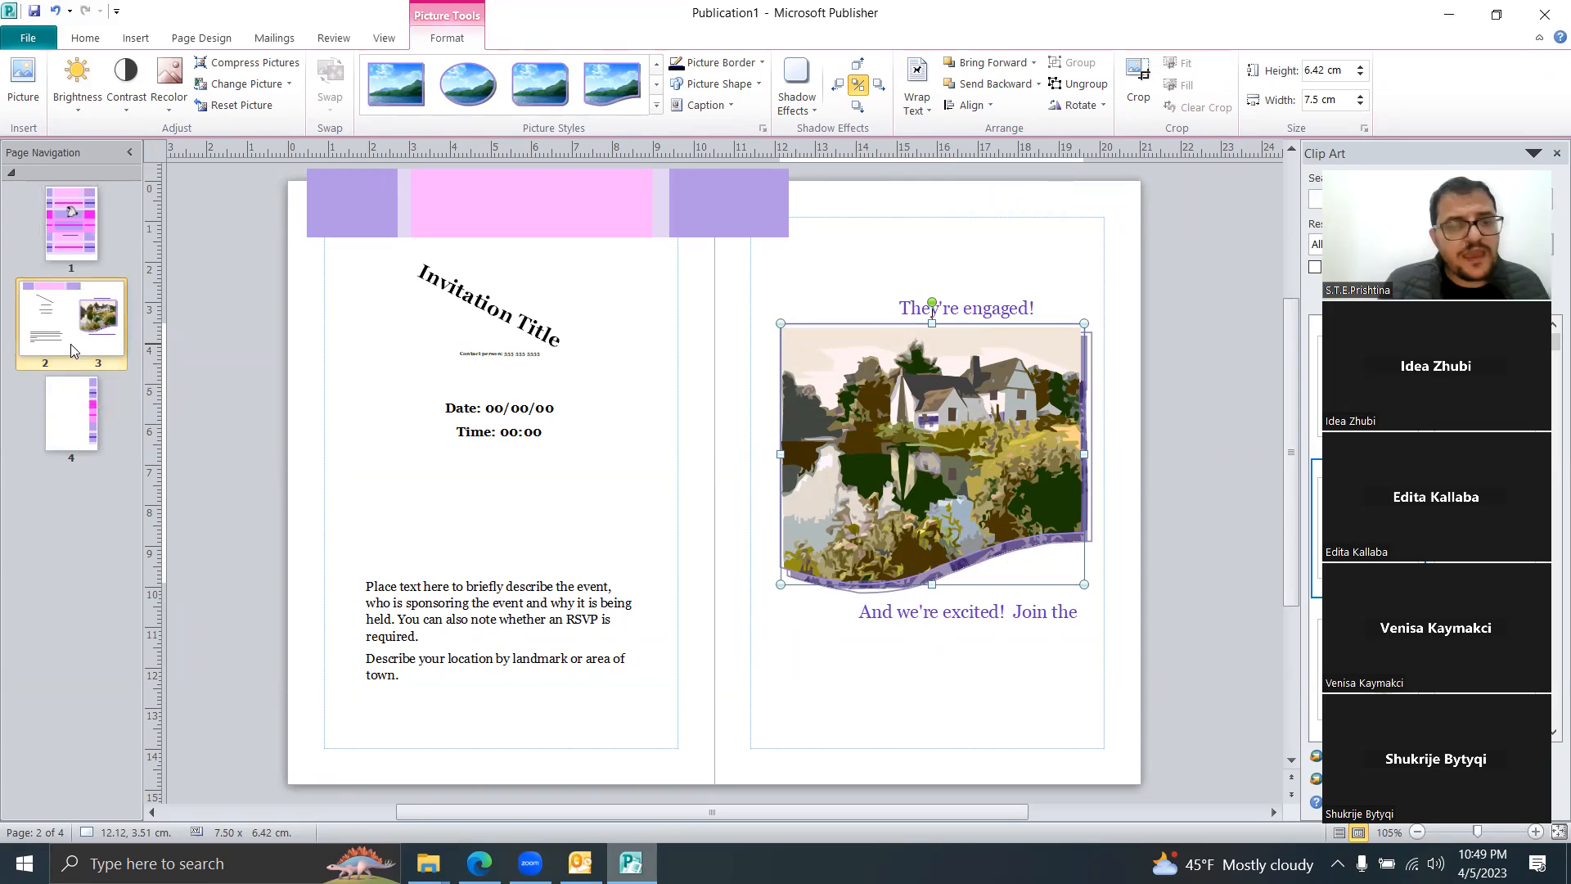
Step: Insert four blank pages after page 4 for an 8-page invitation, then return to pages 2–3
{"action": "right_click", "coordinate": [92, 486]}
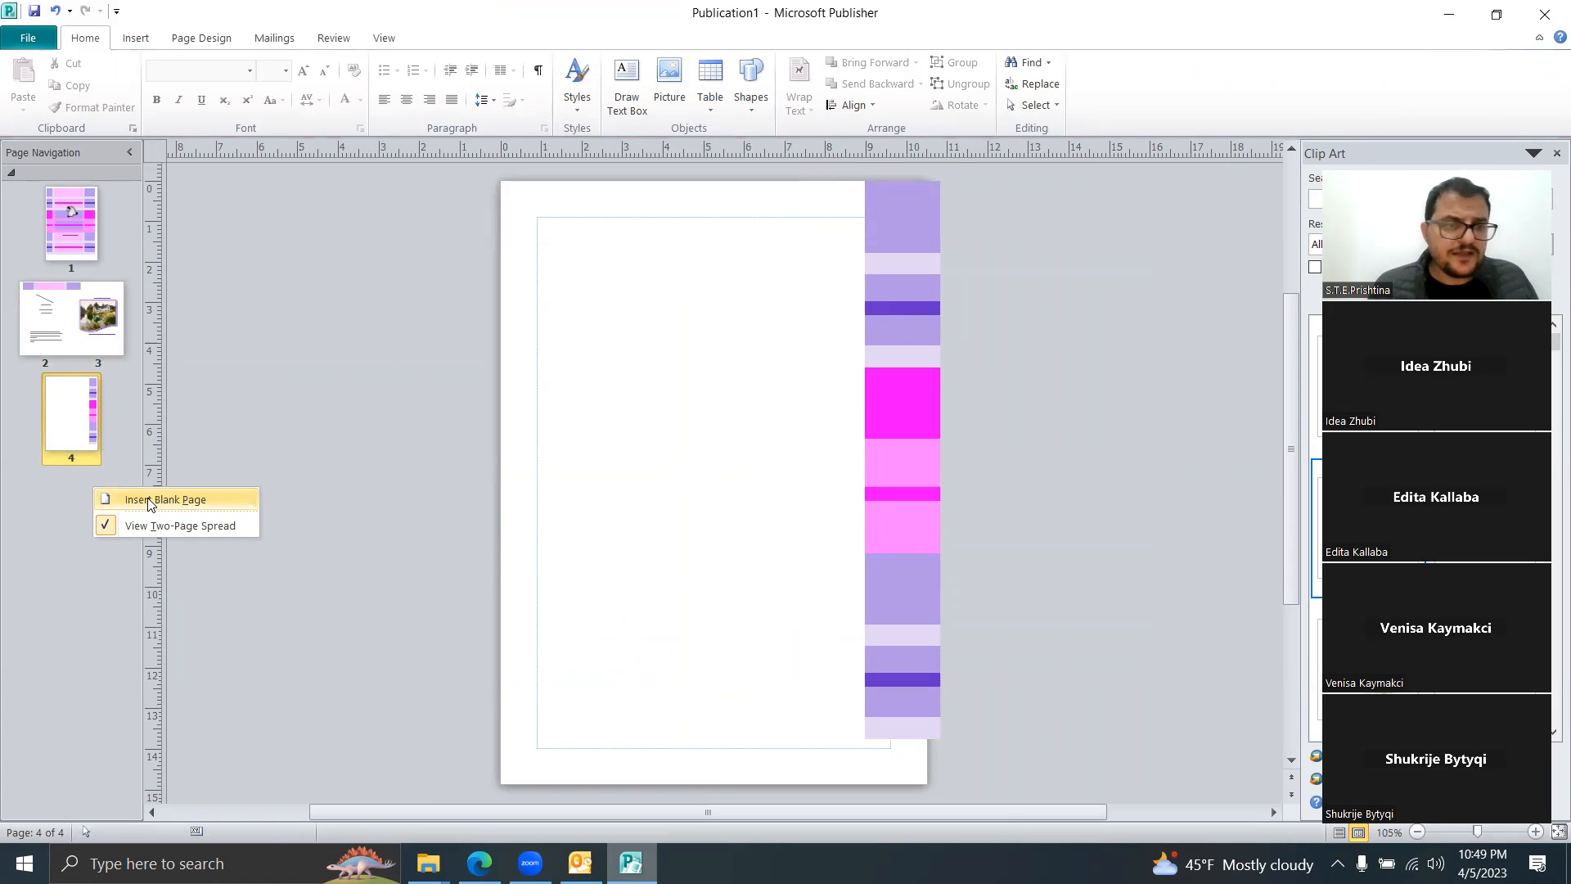
{"action": "left_click", "coordinate": [150, 501]}
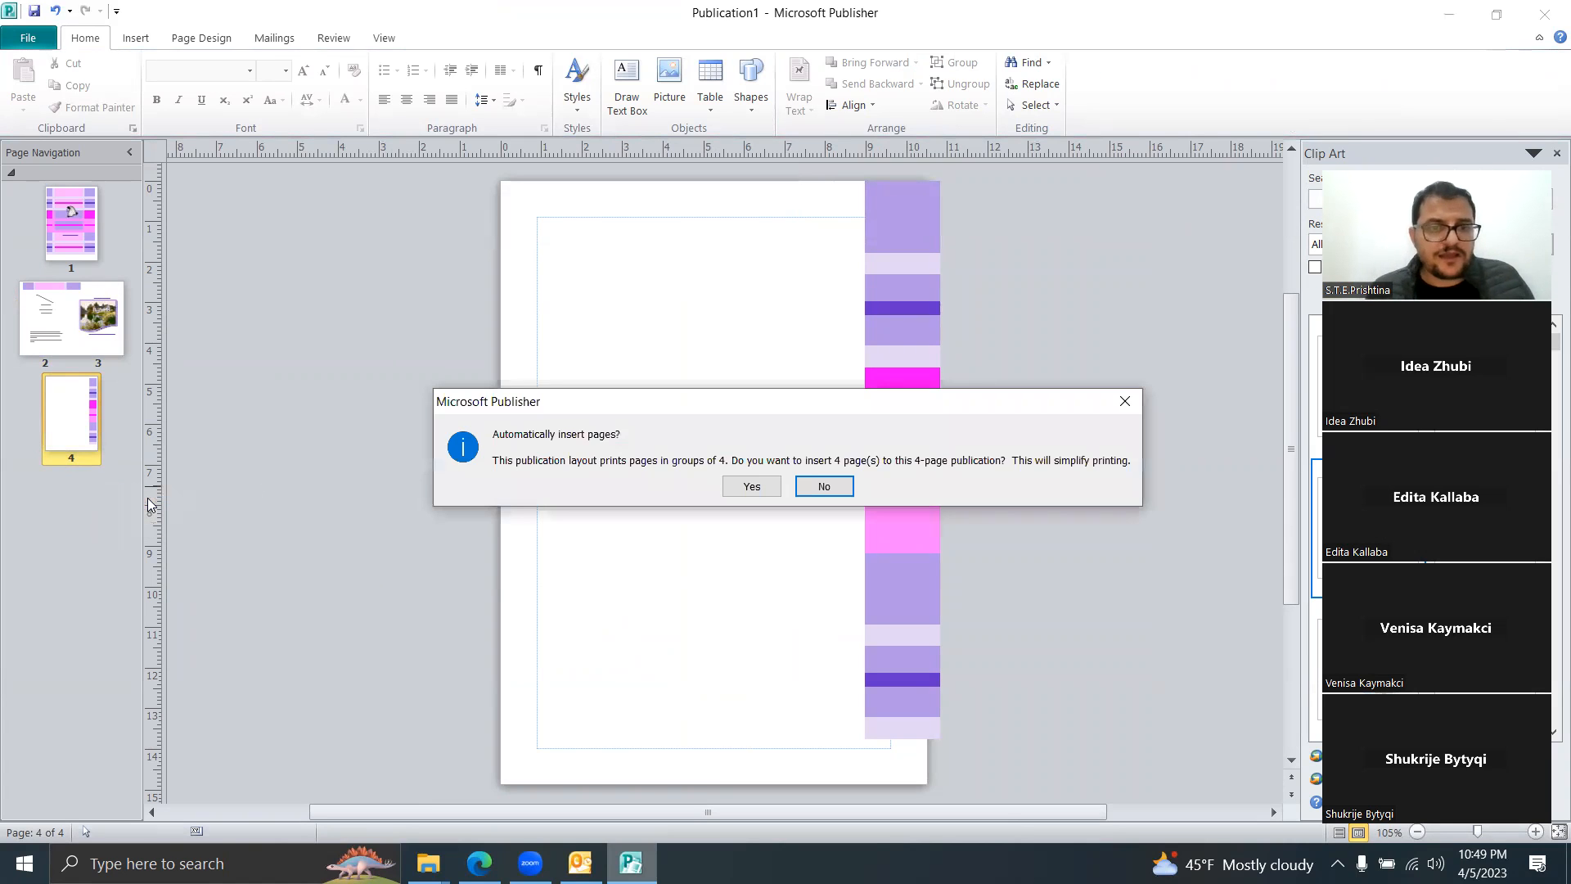
{"action": "left_click", "coordinate": [751, 487]}
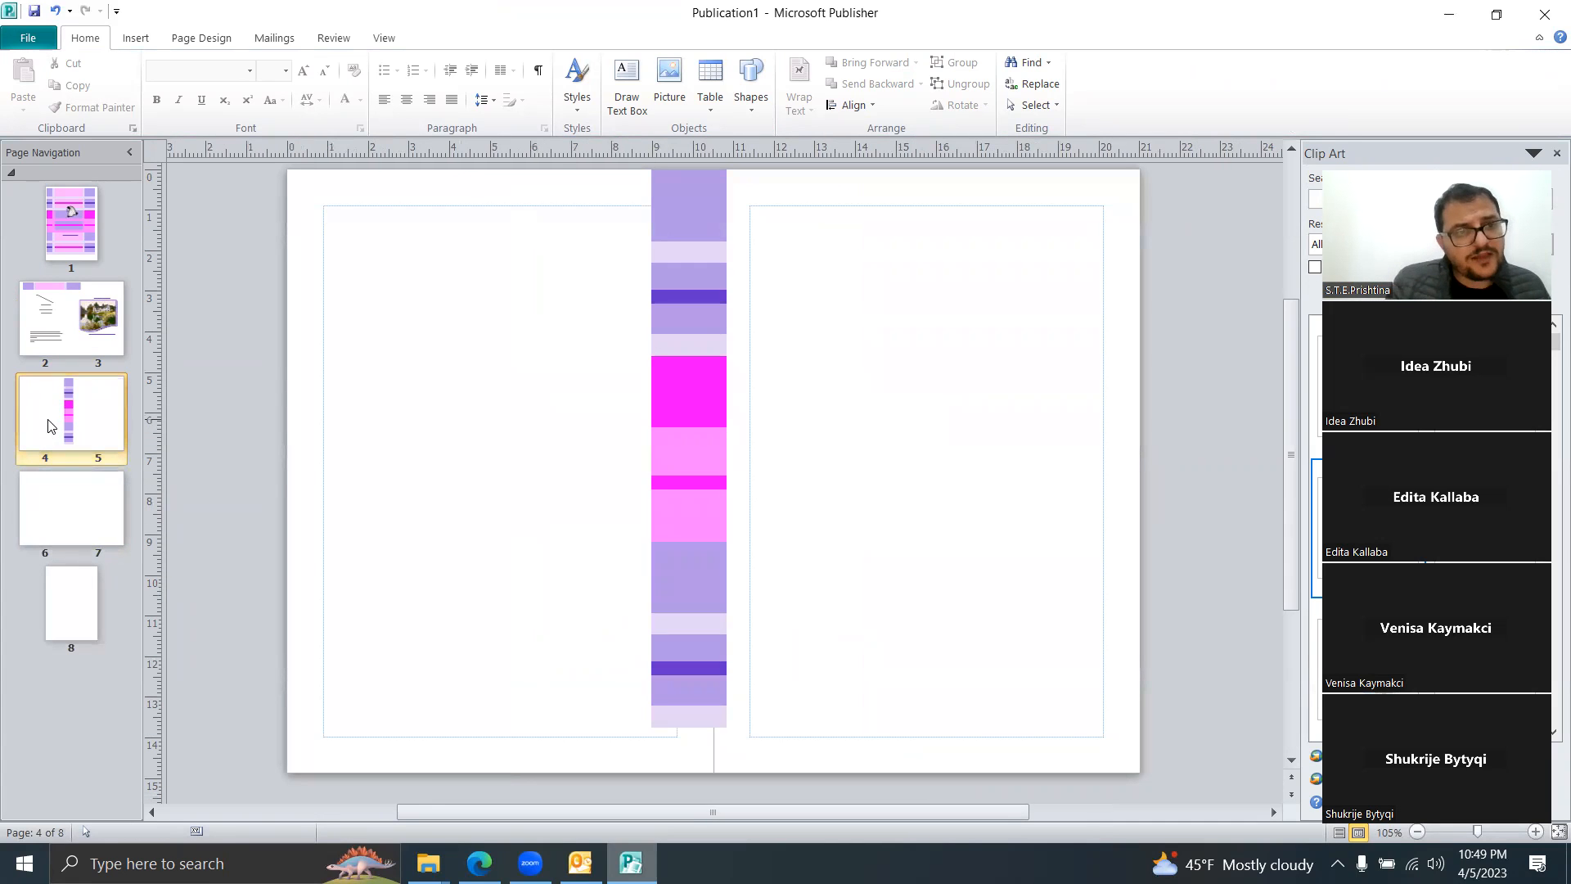
{"action": "left_click", "coordinate": [86, 512]}
{"action": "left_click", "coordinate": [74, 433]}
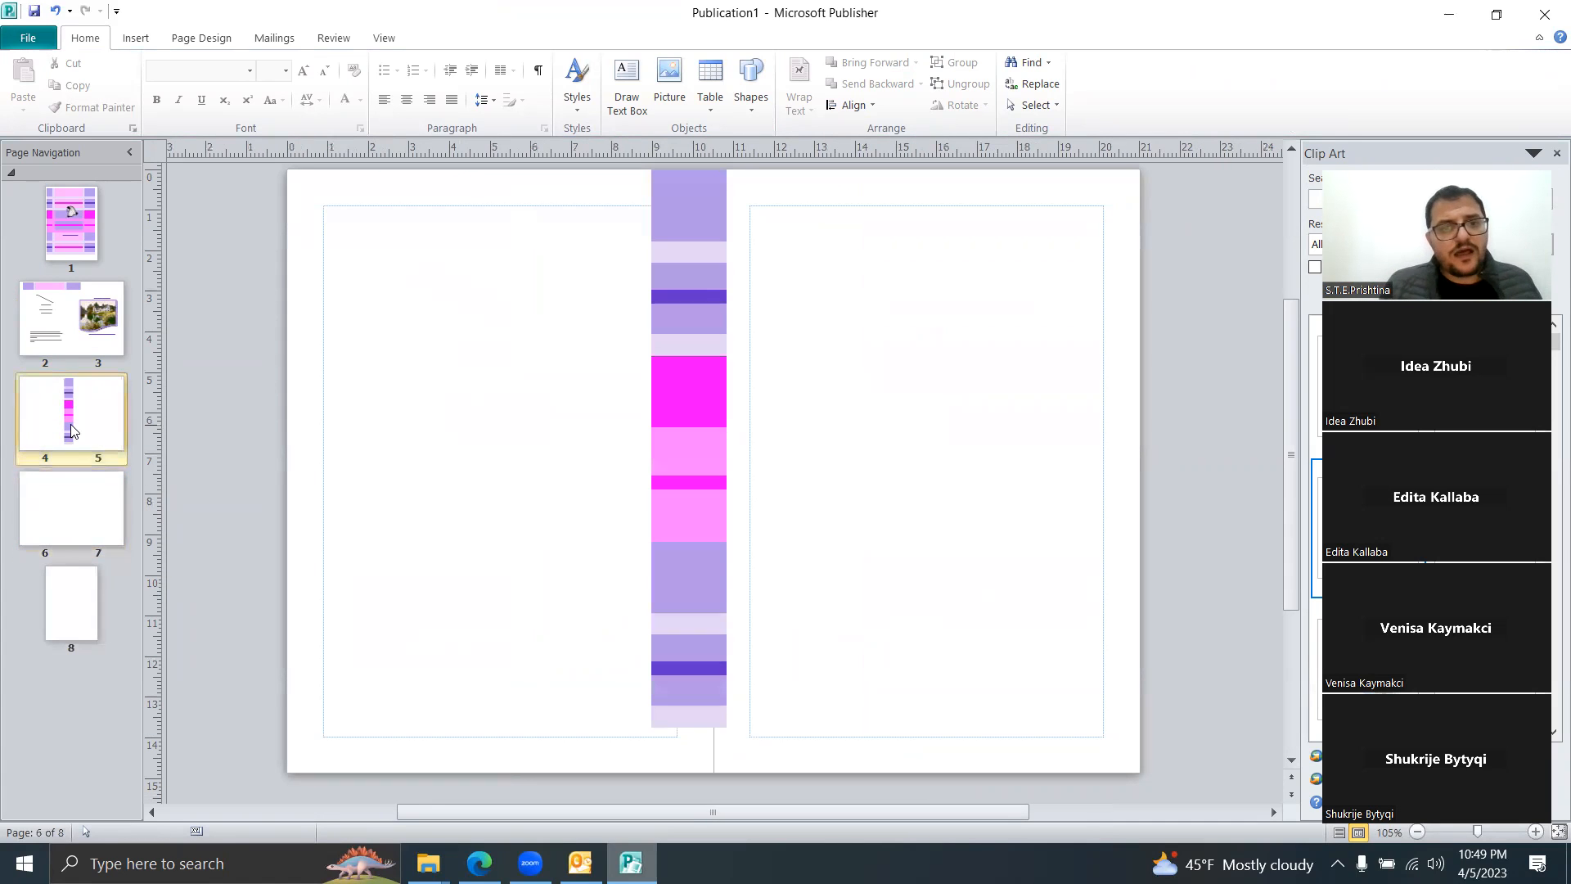
{"action": "left_click", "coordinate": [61, 309]}
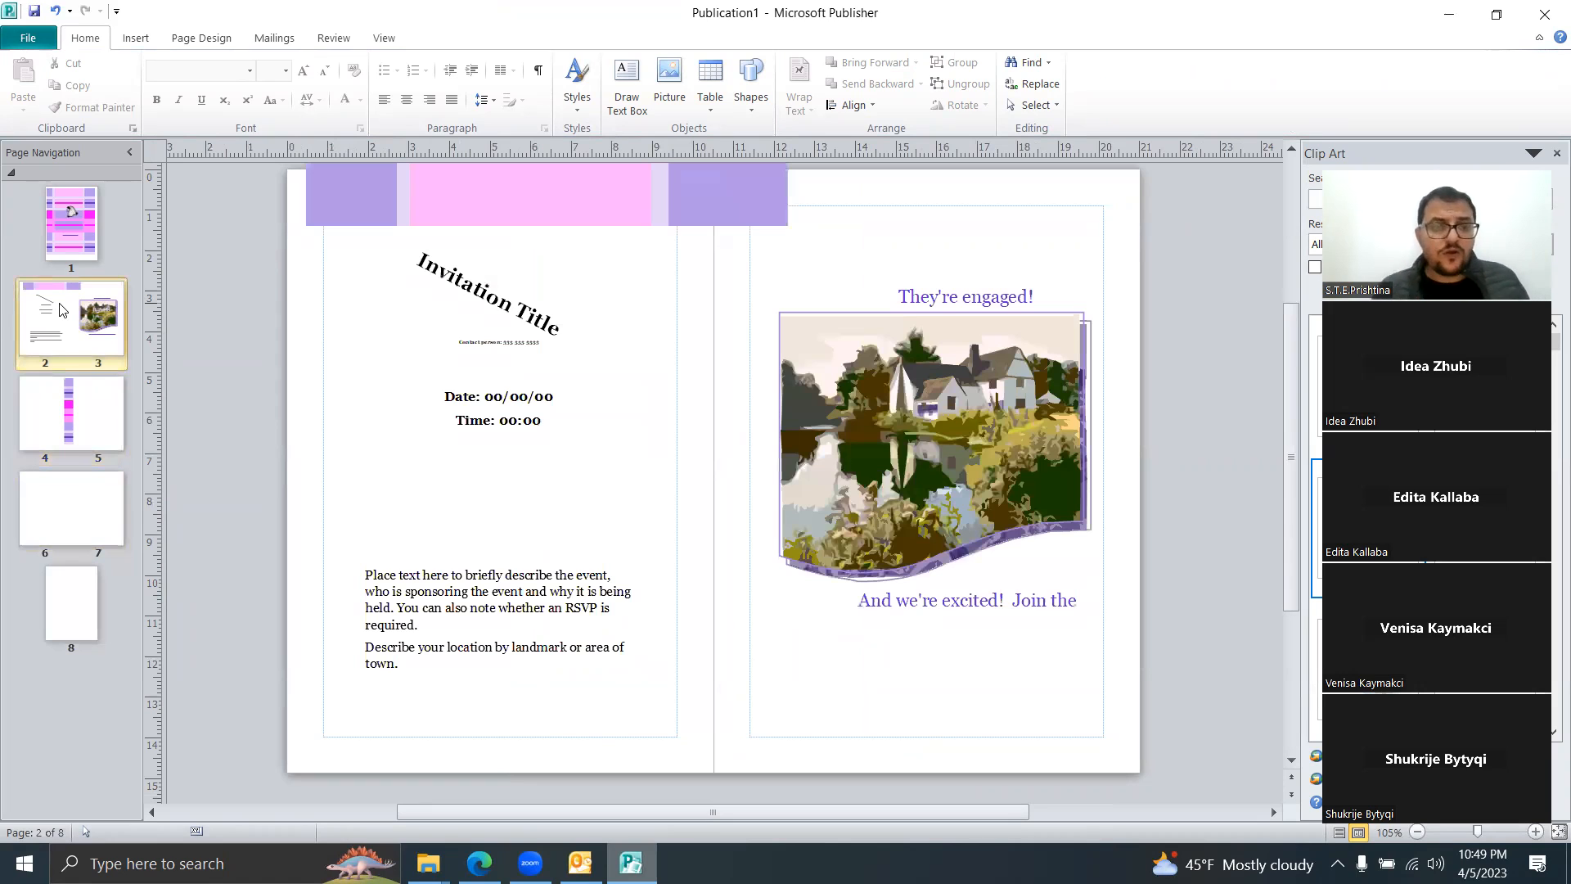
Step: Create a new Blank A4 (Portrait) publication
{"action": "left_click", "coordinate": [36, 46]}
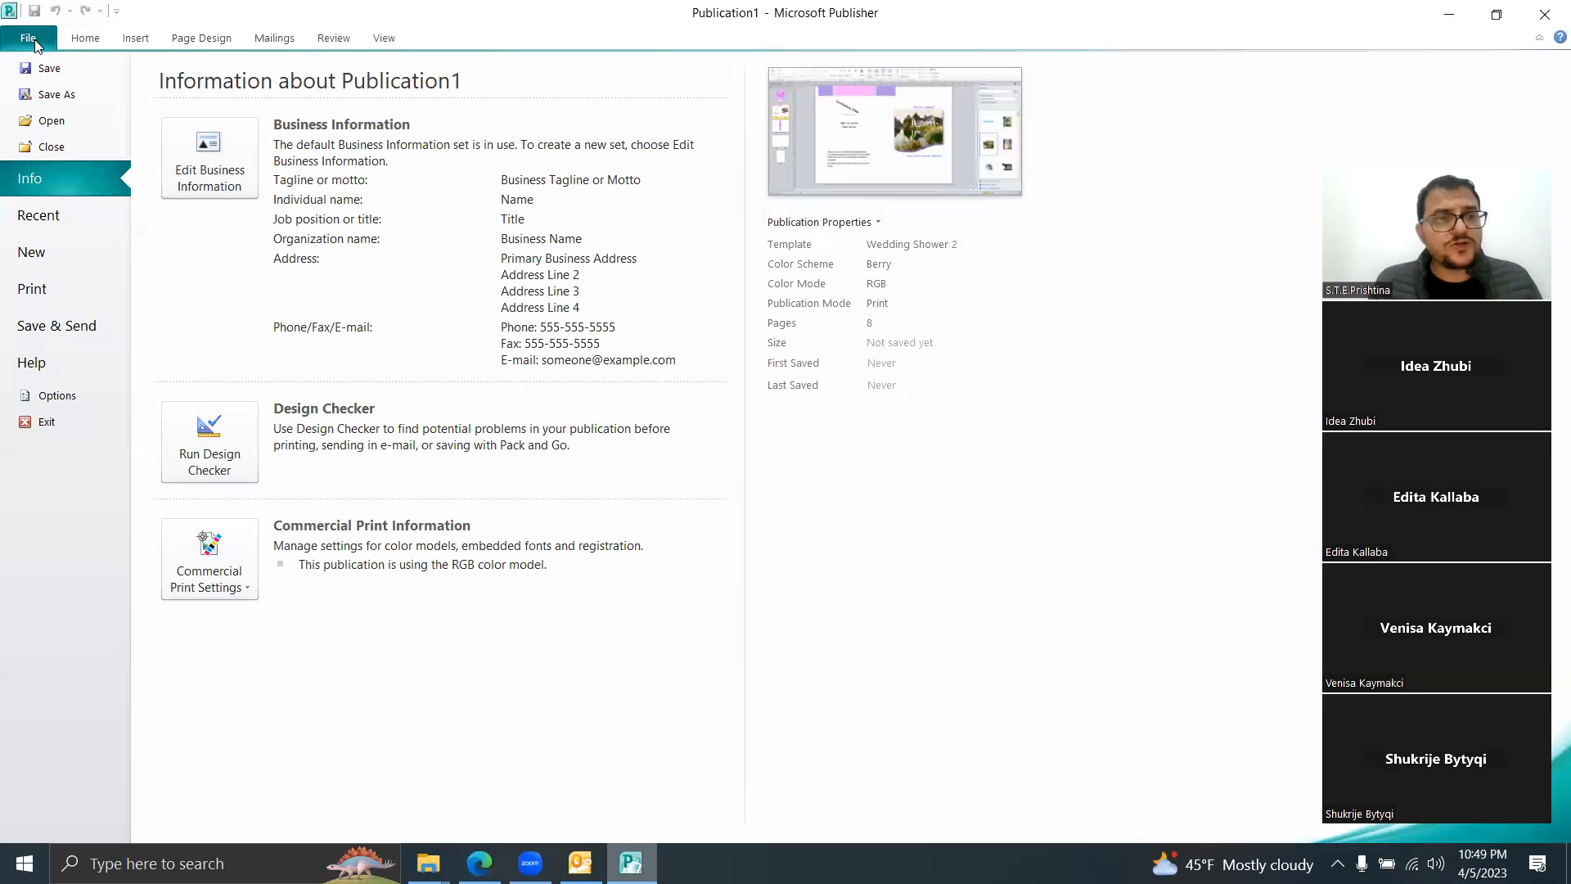
{"action": "left_click", "coordinate": [37, 252]}
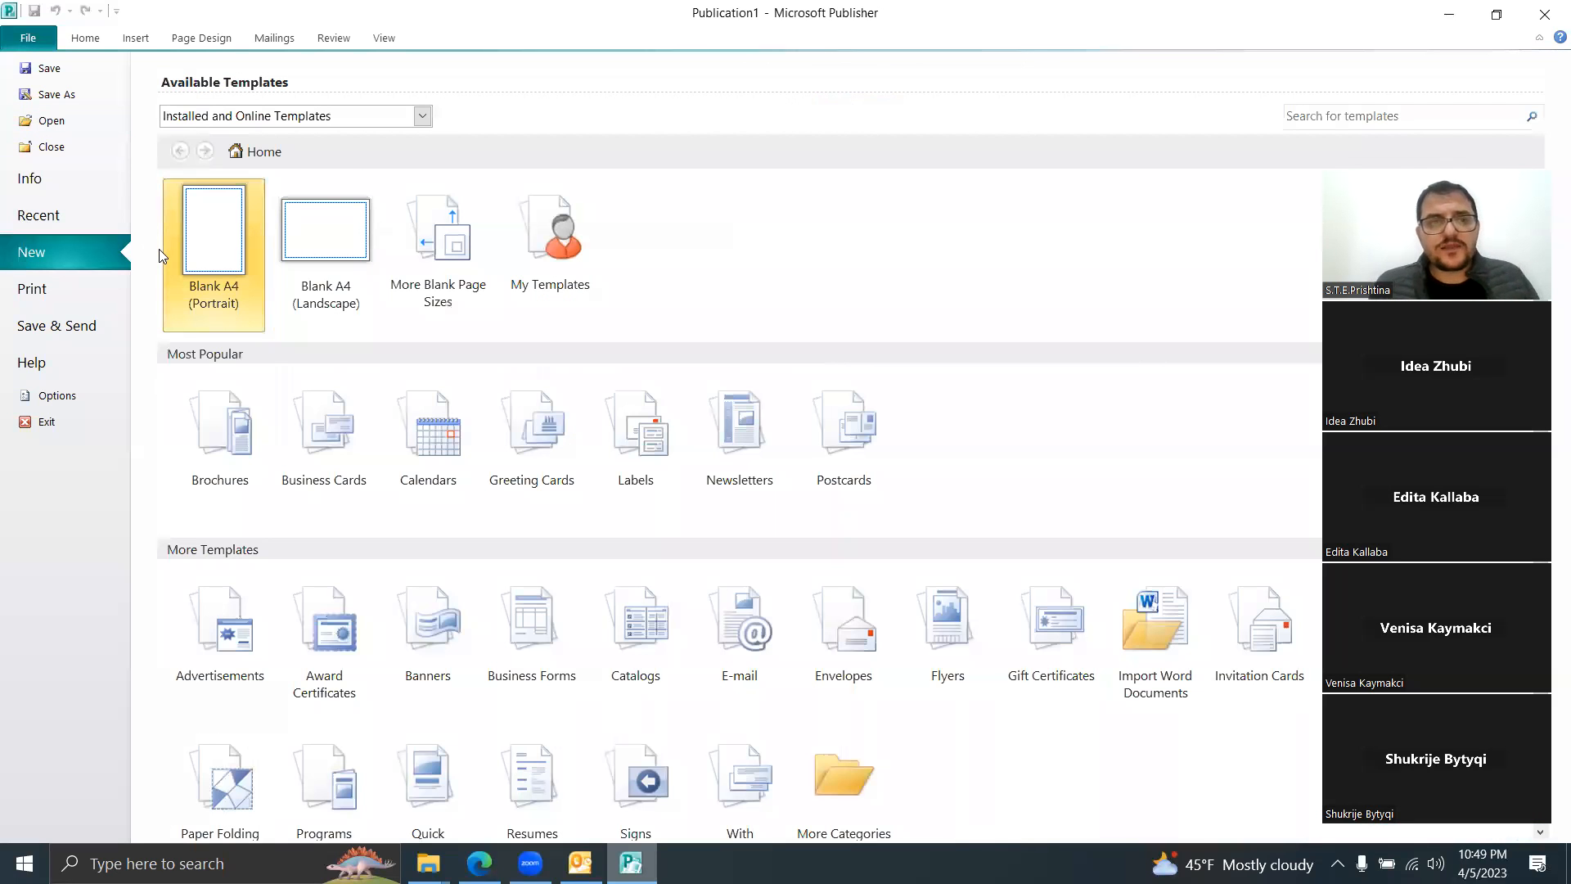
{"action": "double_click", "coordinate": [229, 237]}
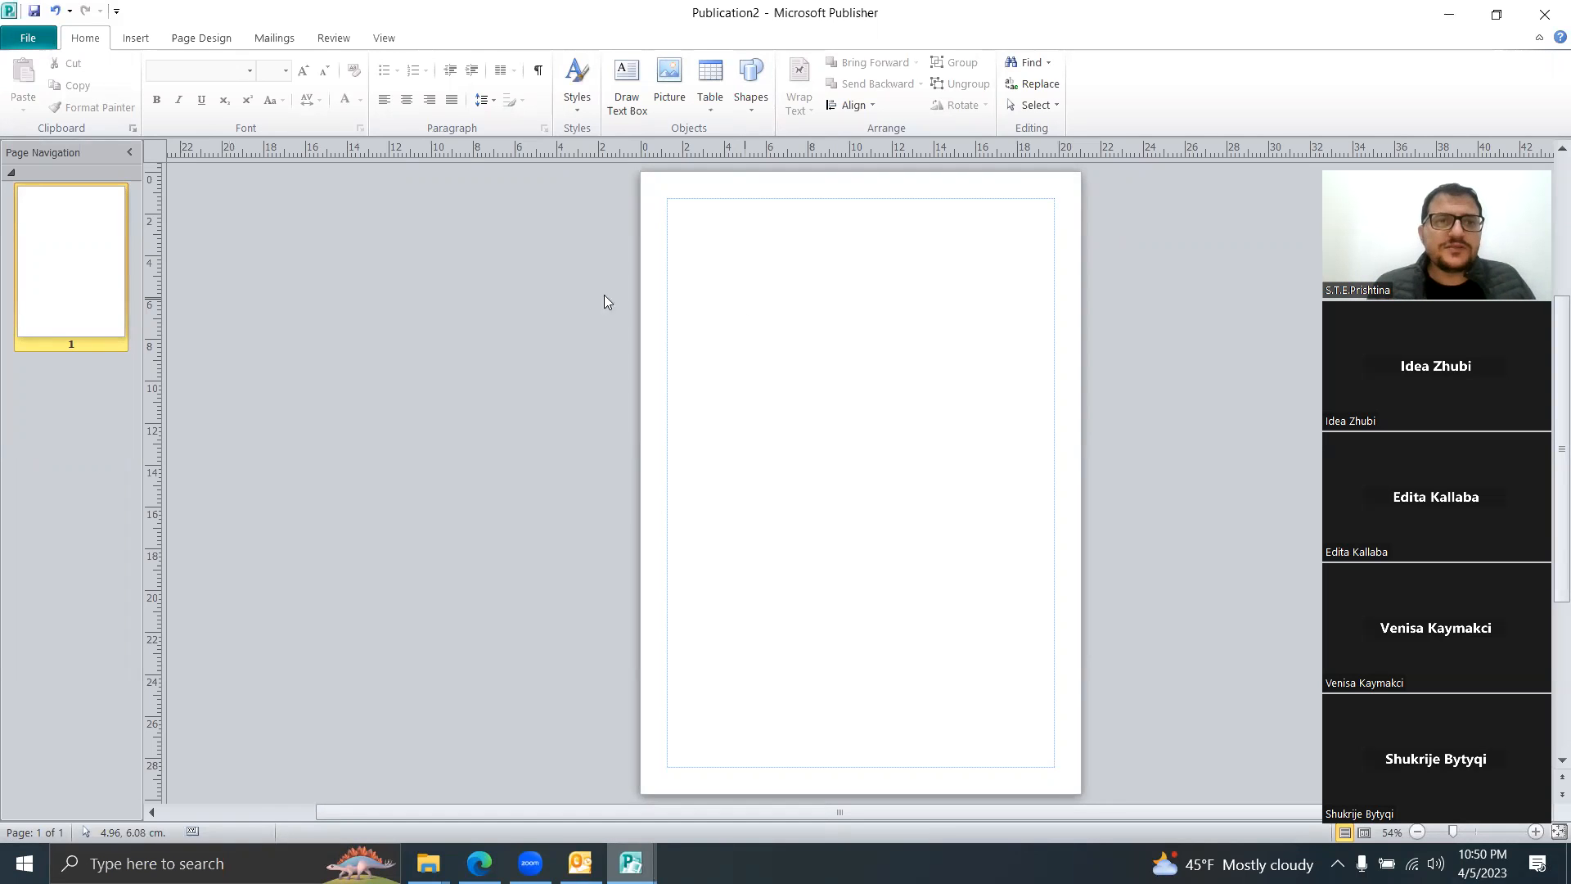
Step: Check the Page Setup settings, keeping A4 as the target paper size
{"action": "left_click", "coordinate": [185, 41]}
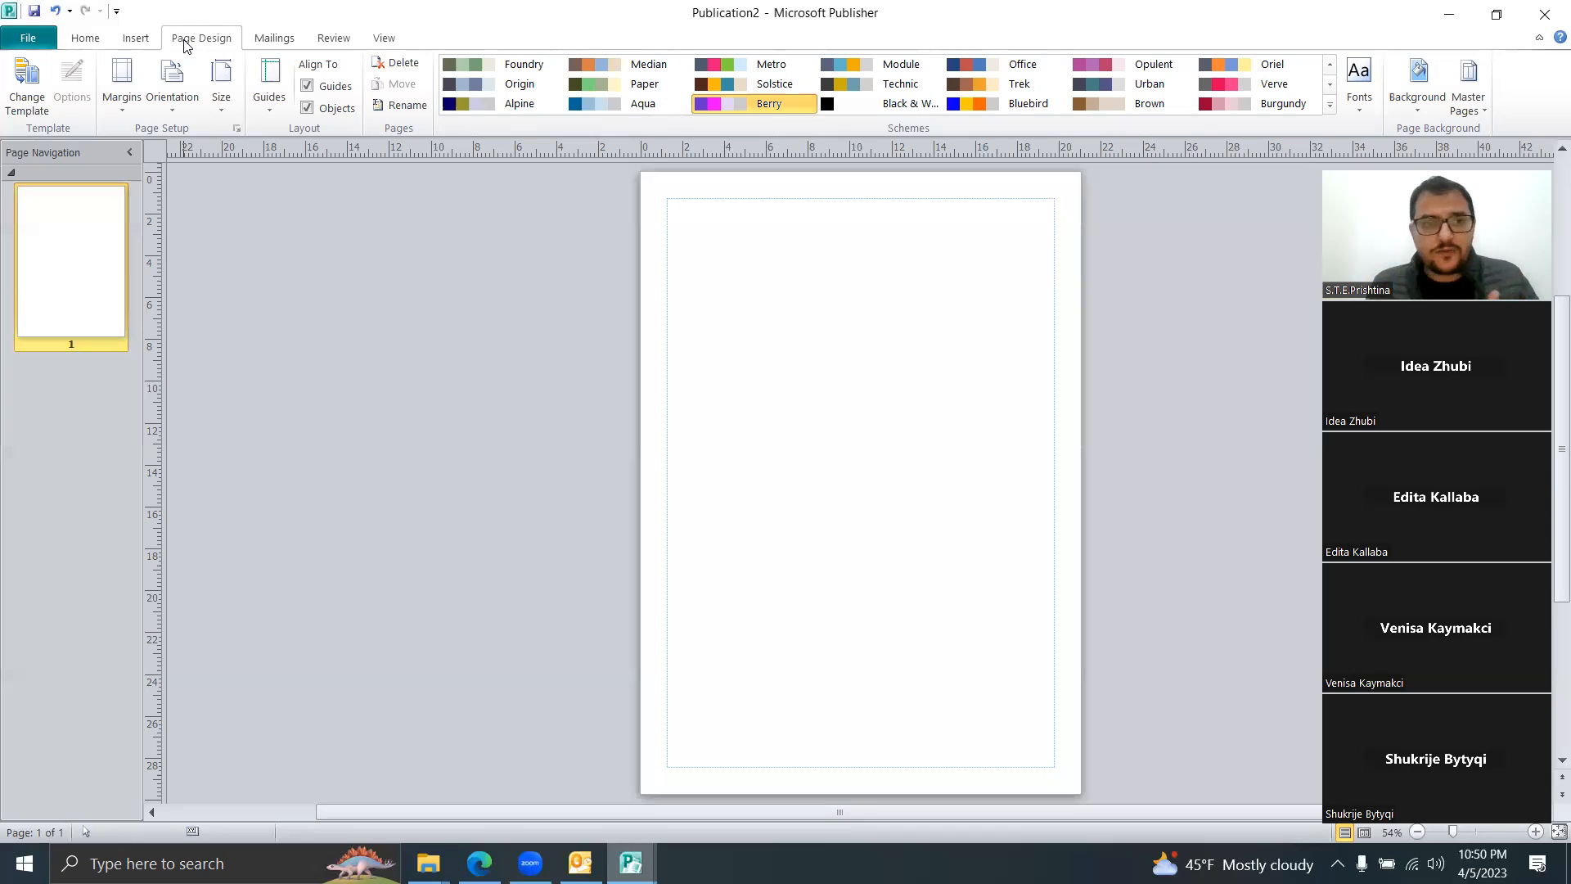
{"action": "left_click", "coordinate": [222, 106]}
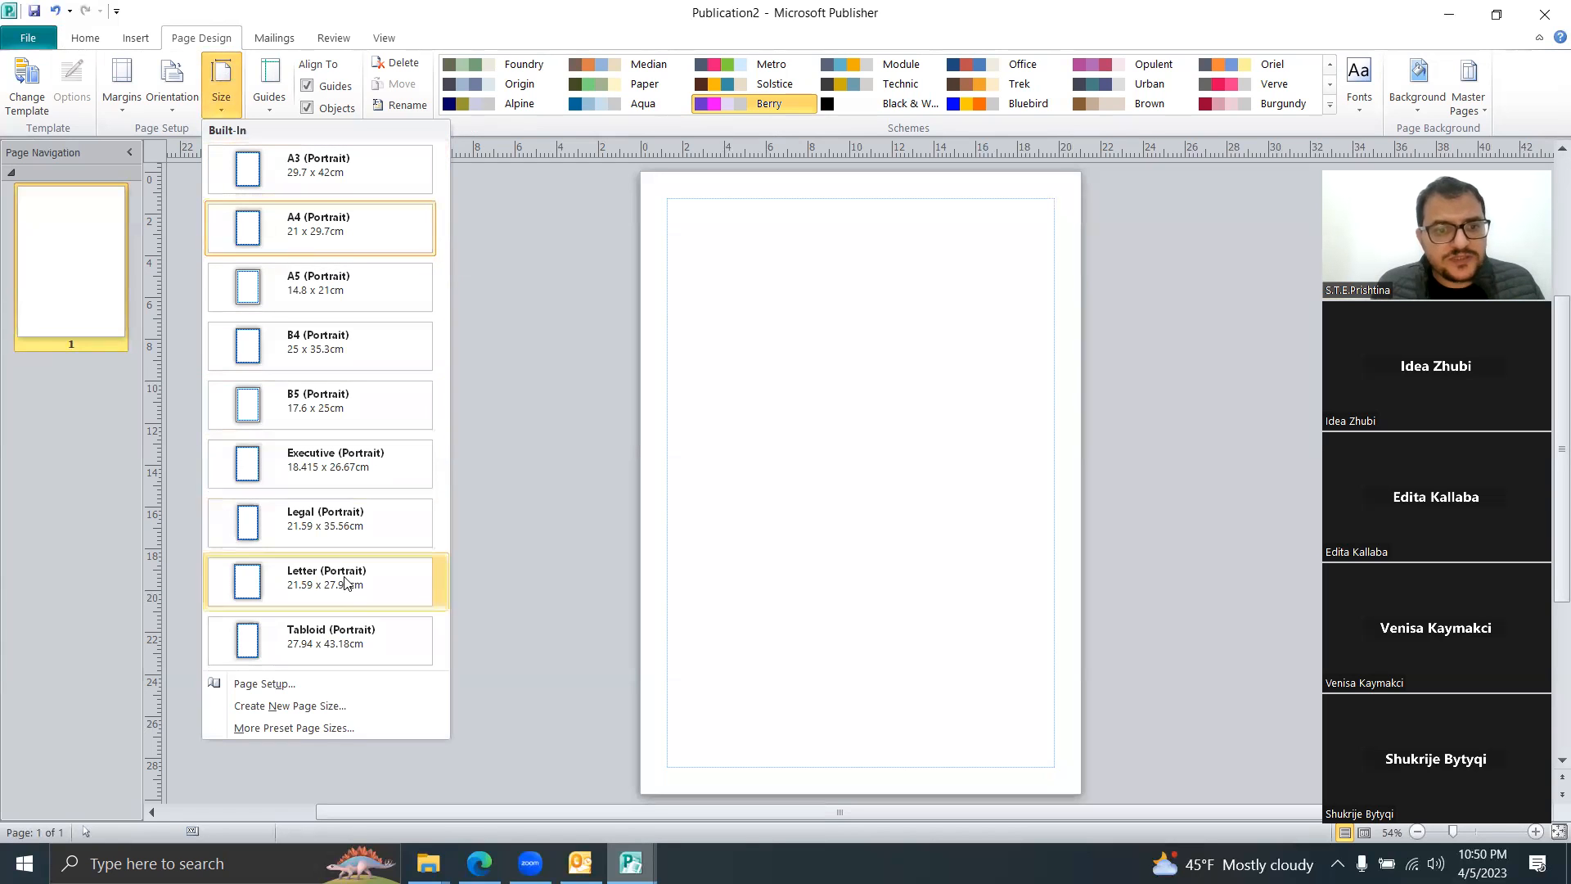
{"action": "left_click", "coordinate": [305, 684]}
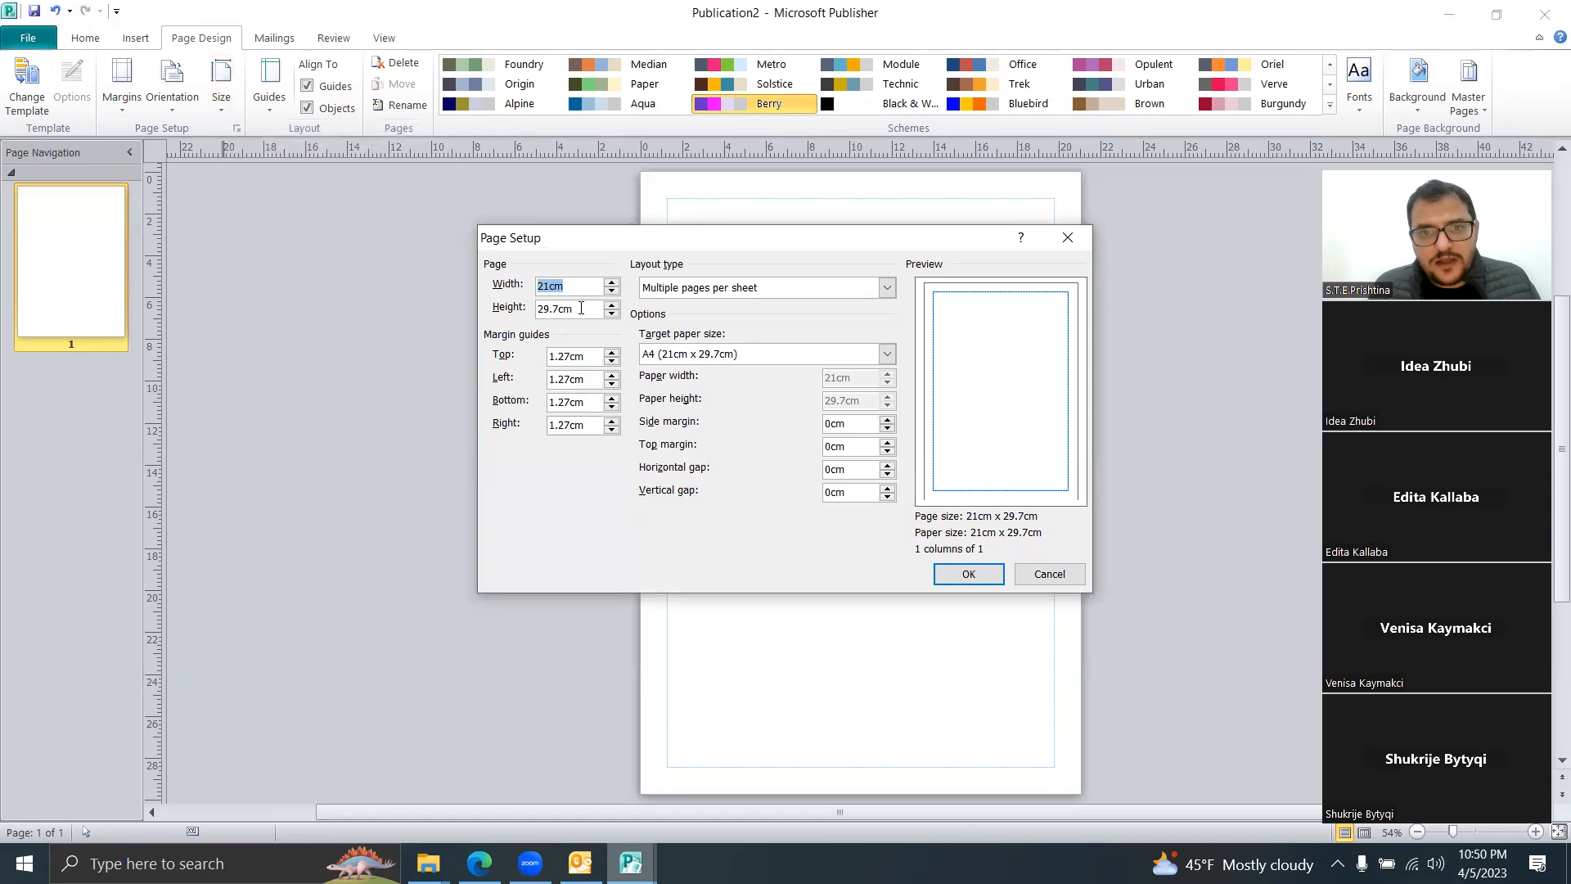
{"action": "left_click", "coordinate": [738, 354]}
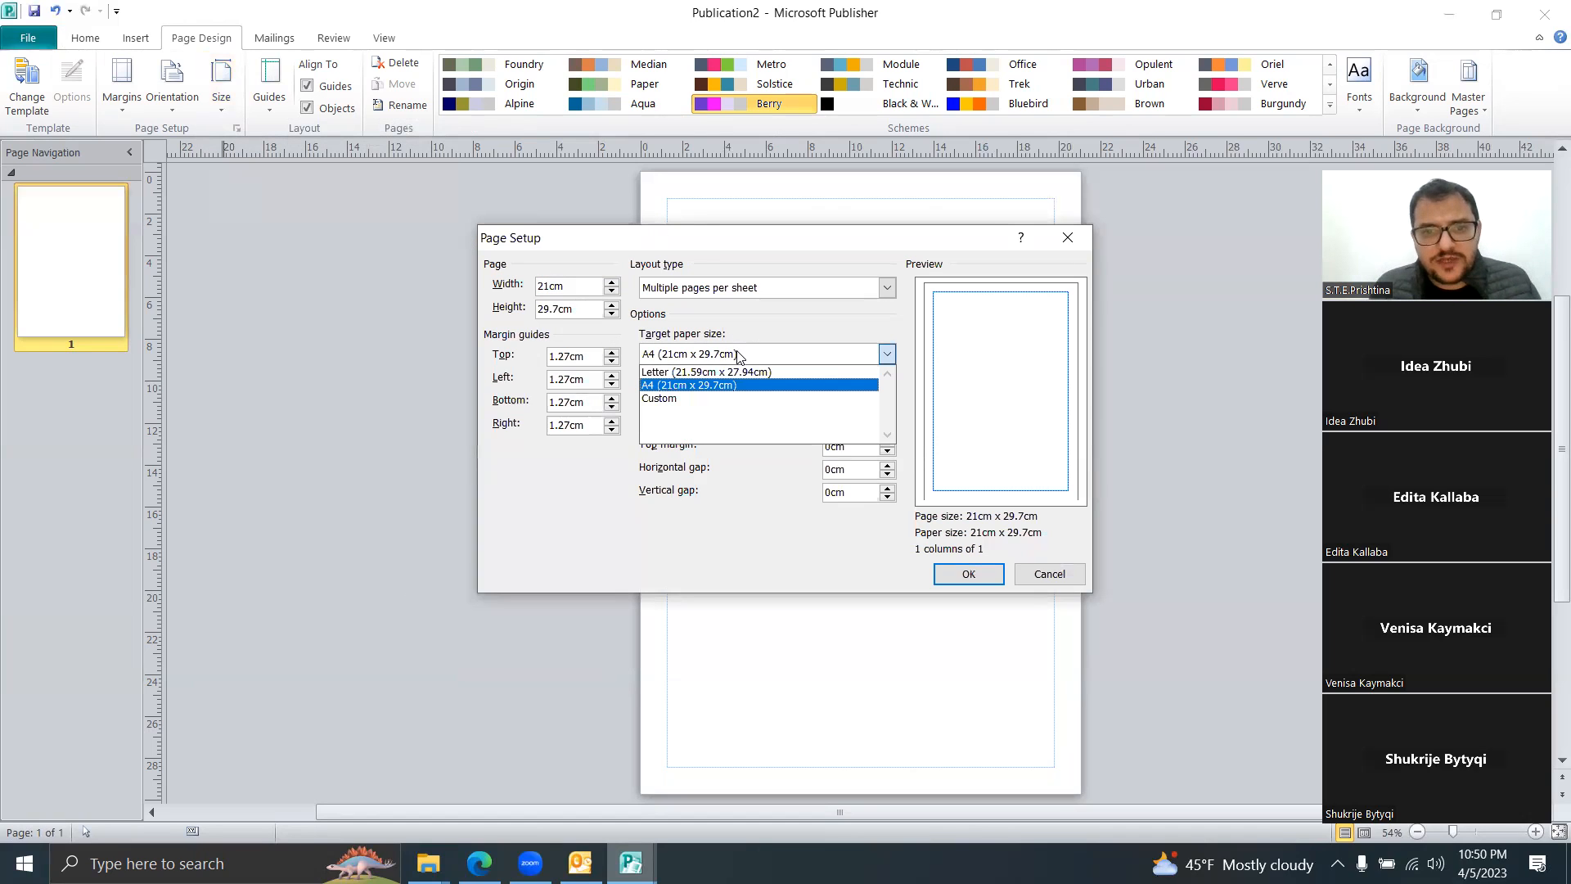
{"action": "left_click", "coordinate": [738, 354]}
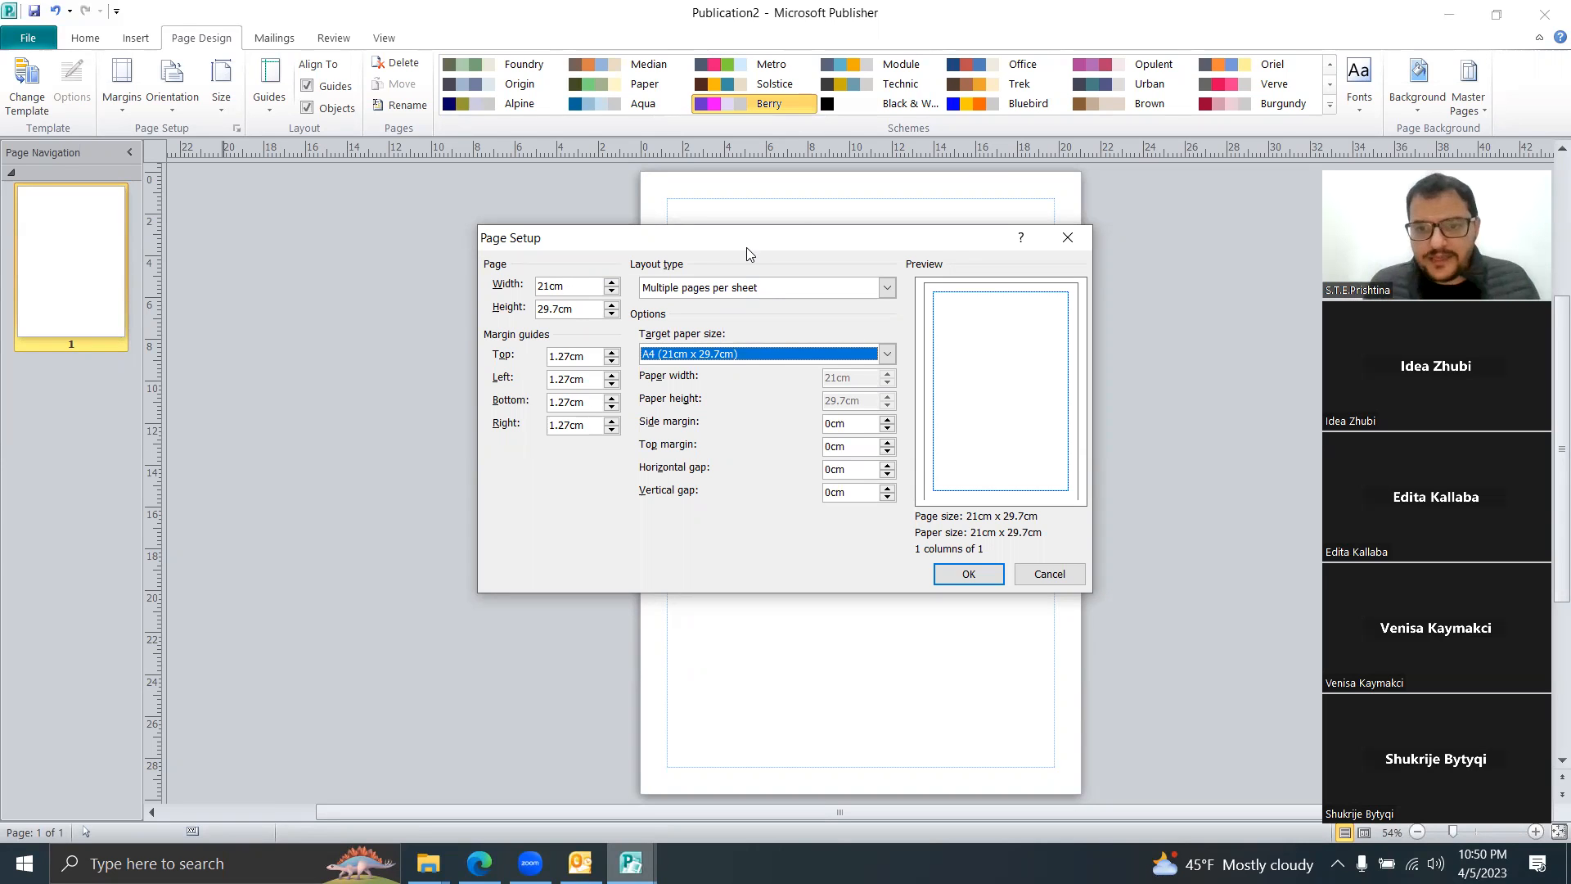
{"action": "left_click", "coordinate": [1067, 237]}
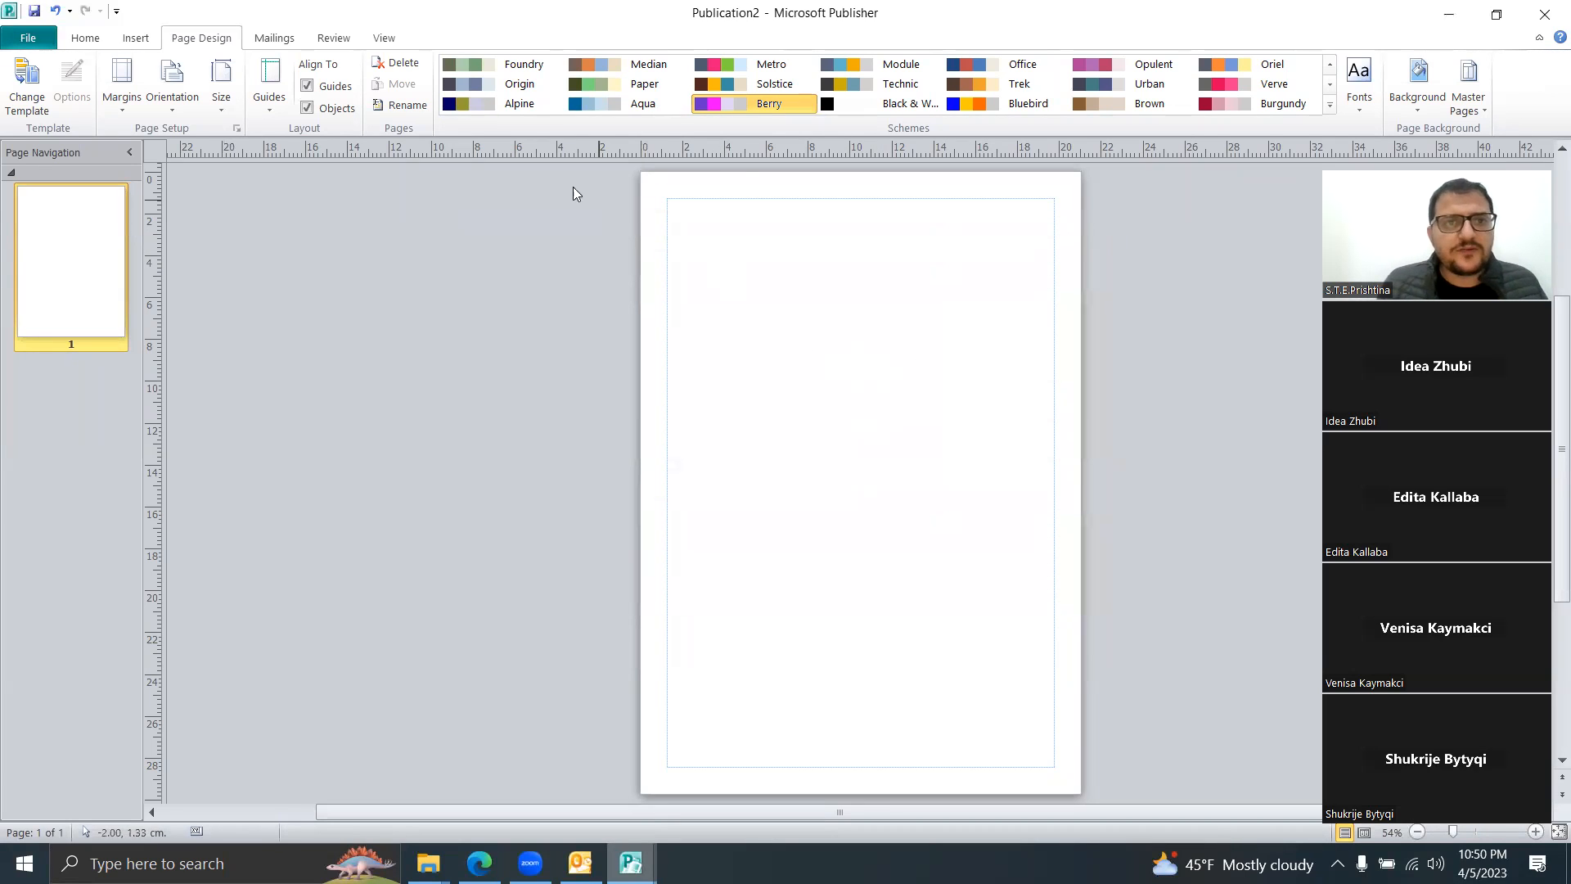
Step: Apply the Metro colour scheme and Color Band flyer template to Publication2, then select its heading and body text
{"action": "left_click", "coordinate": [483, 67]}
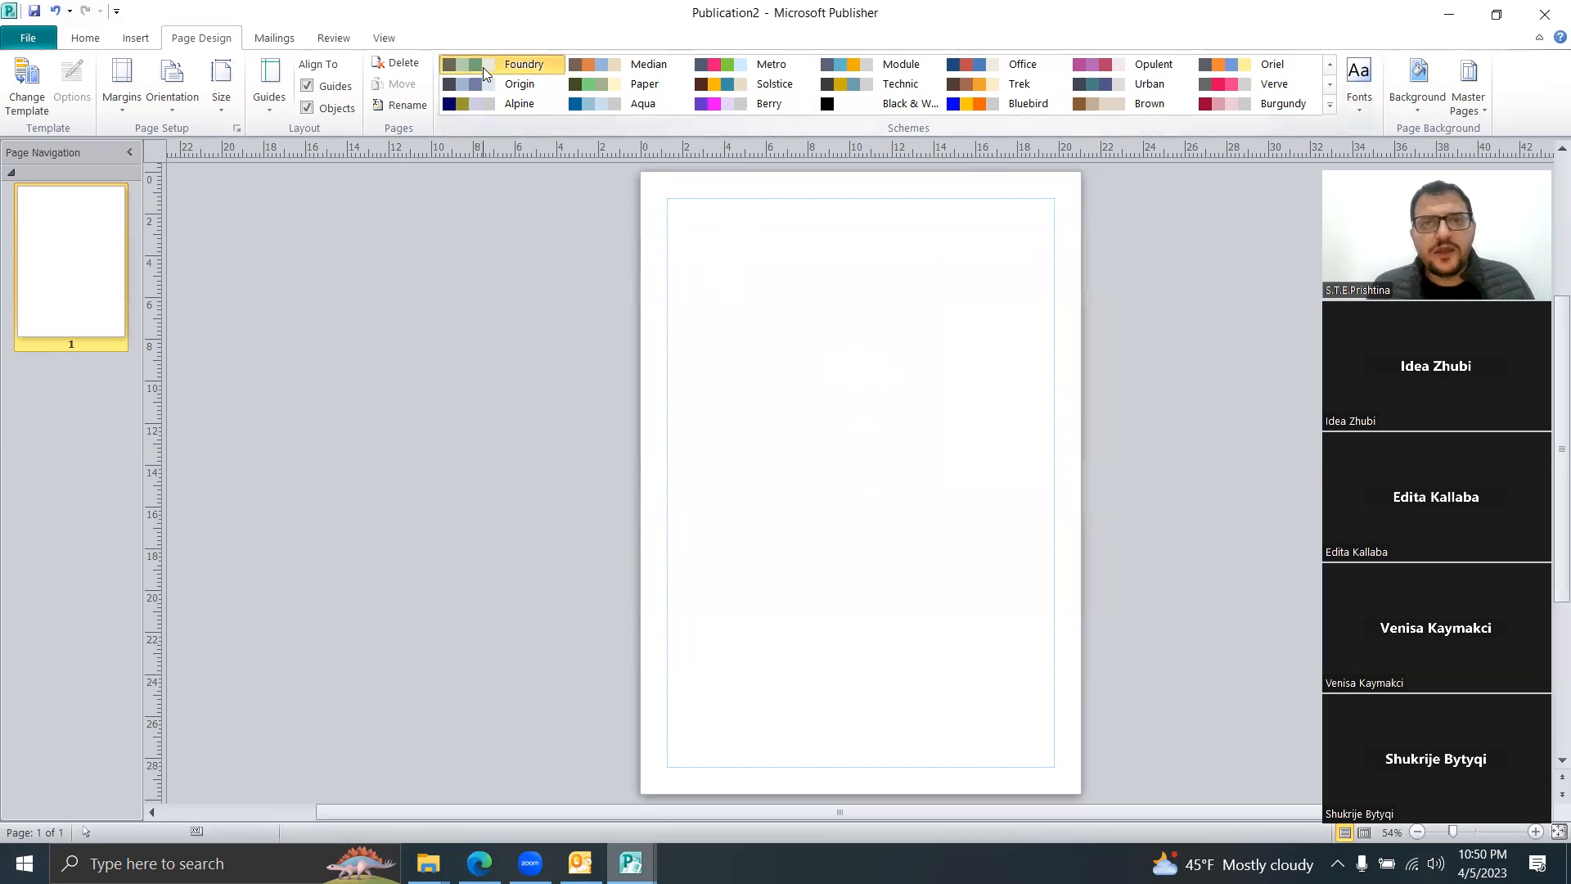
{"action": "left_click", "coordinate": [714, 66]}
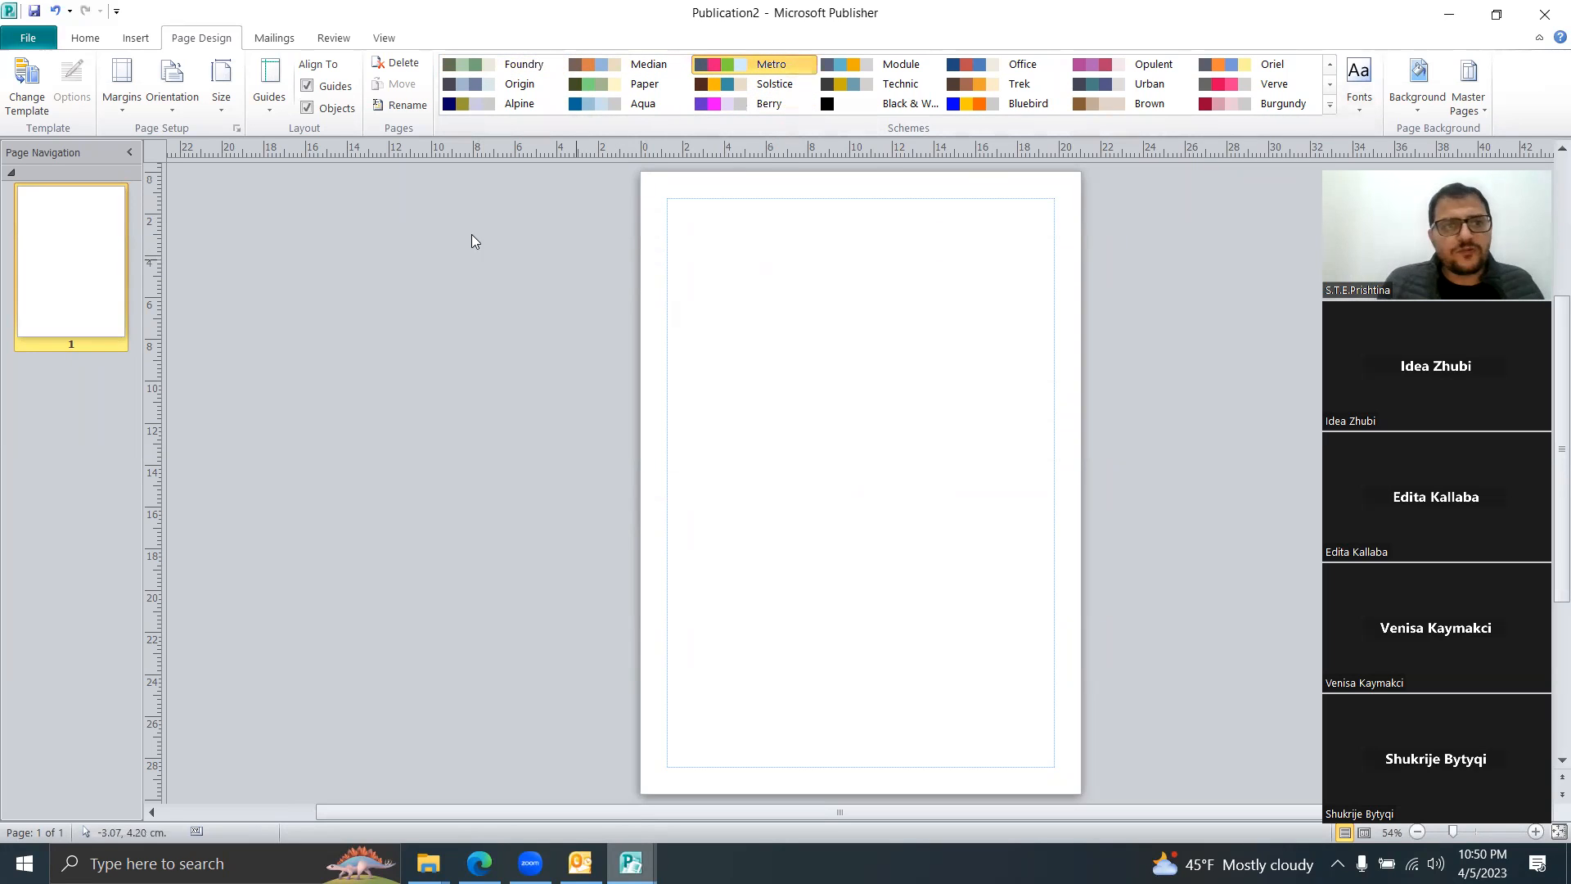
{"action": "left_click", "coordinate": [31, 114]}
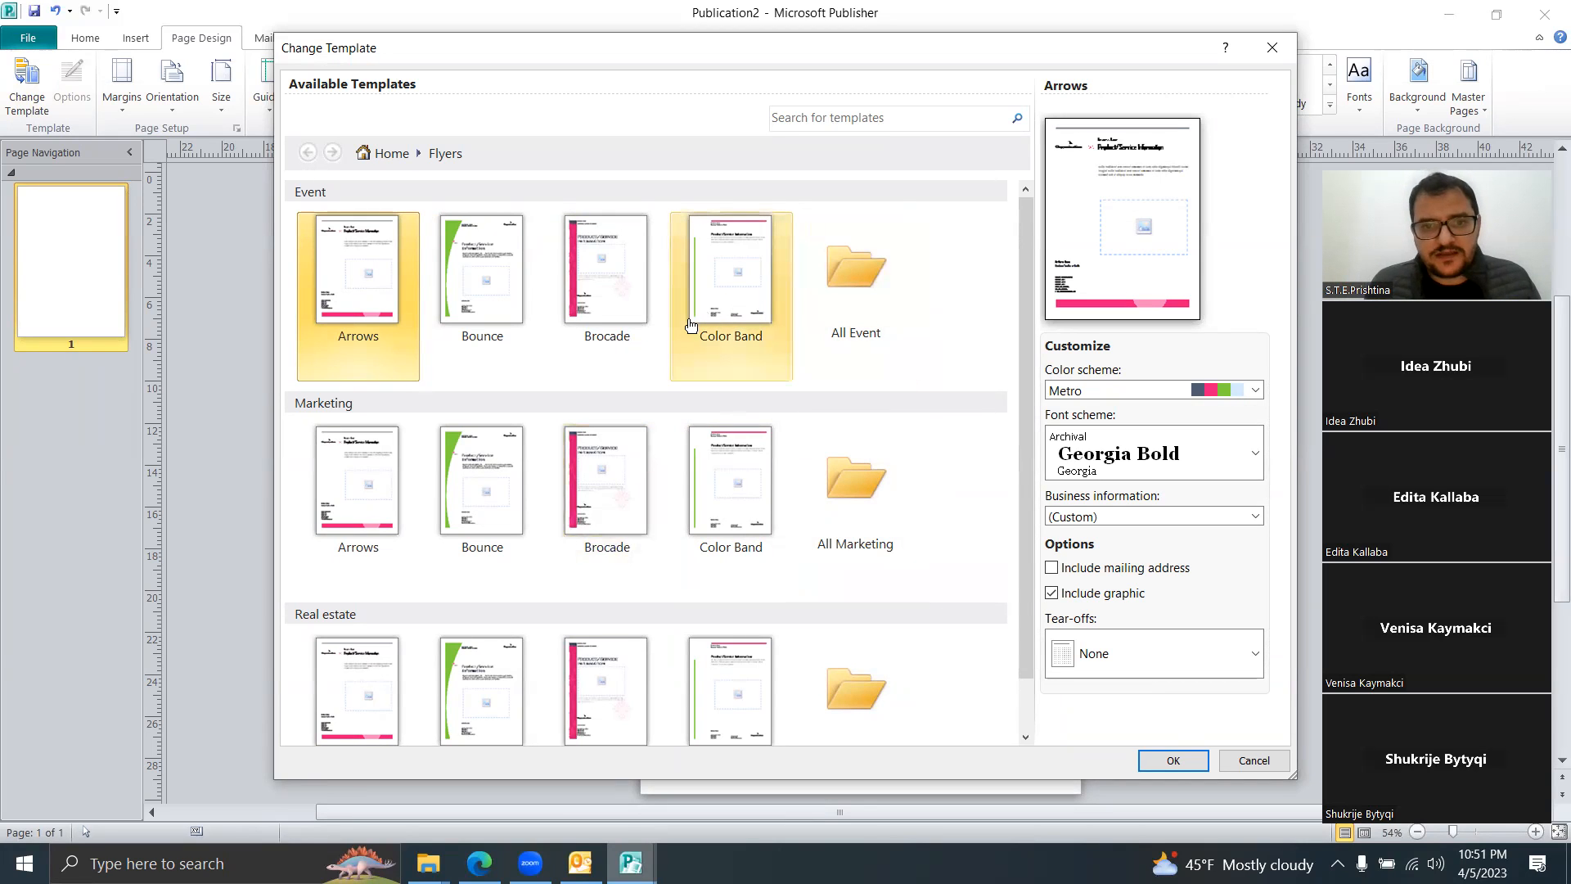
{"action": "left_click", "coordinate": [717, 302]}
{"action": "left_click", "coordinate": [1170, 765]}
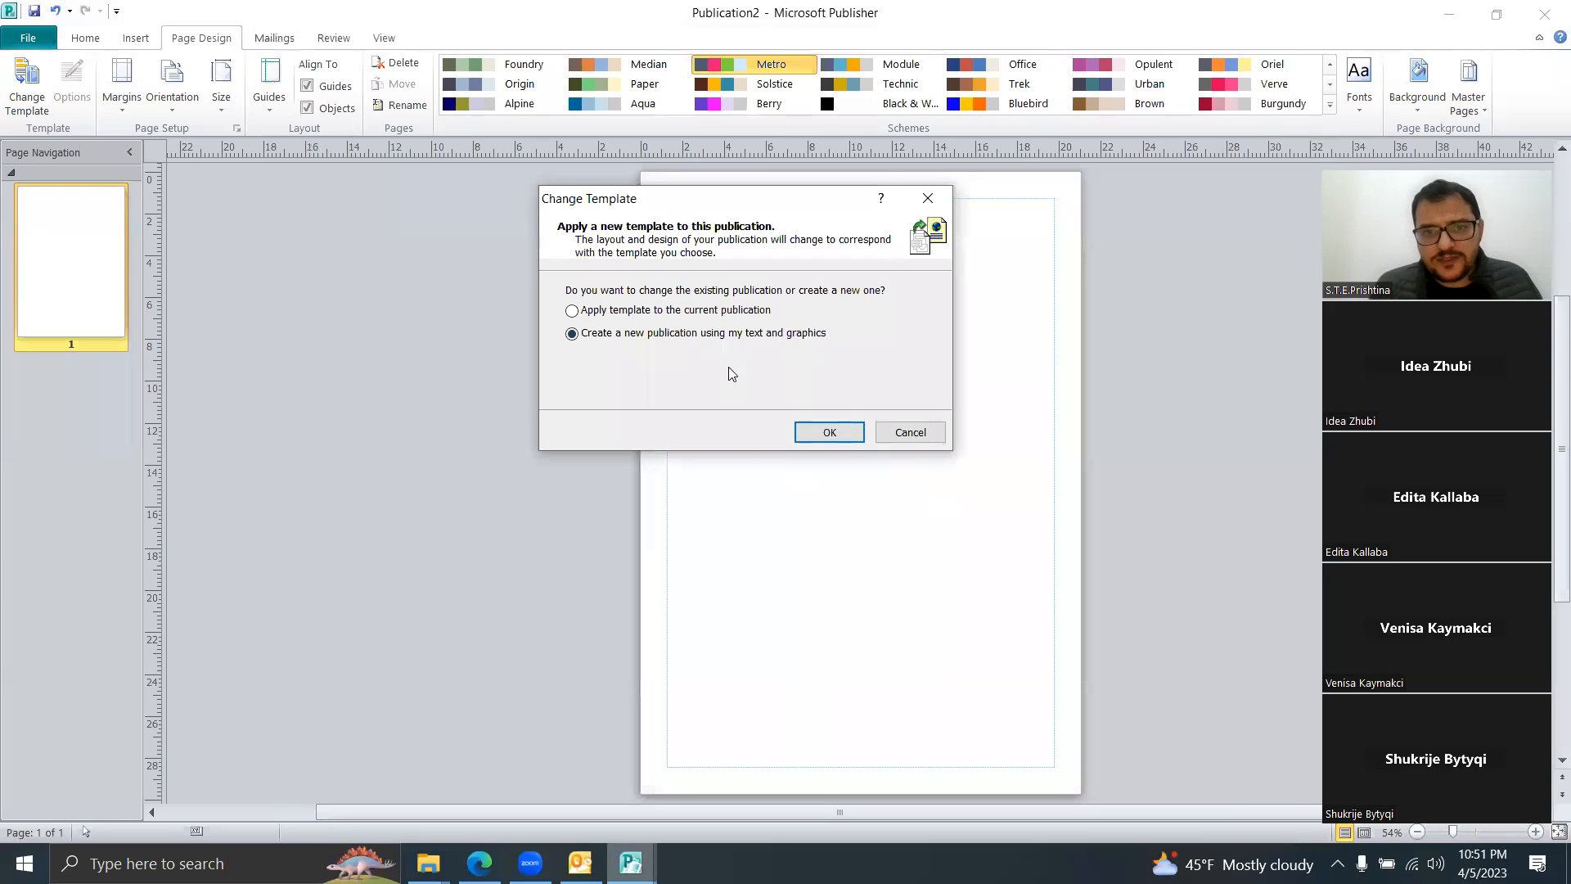
{"action": "left_click", "coordinate": [626, 312]}
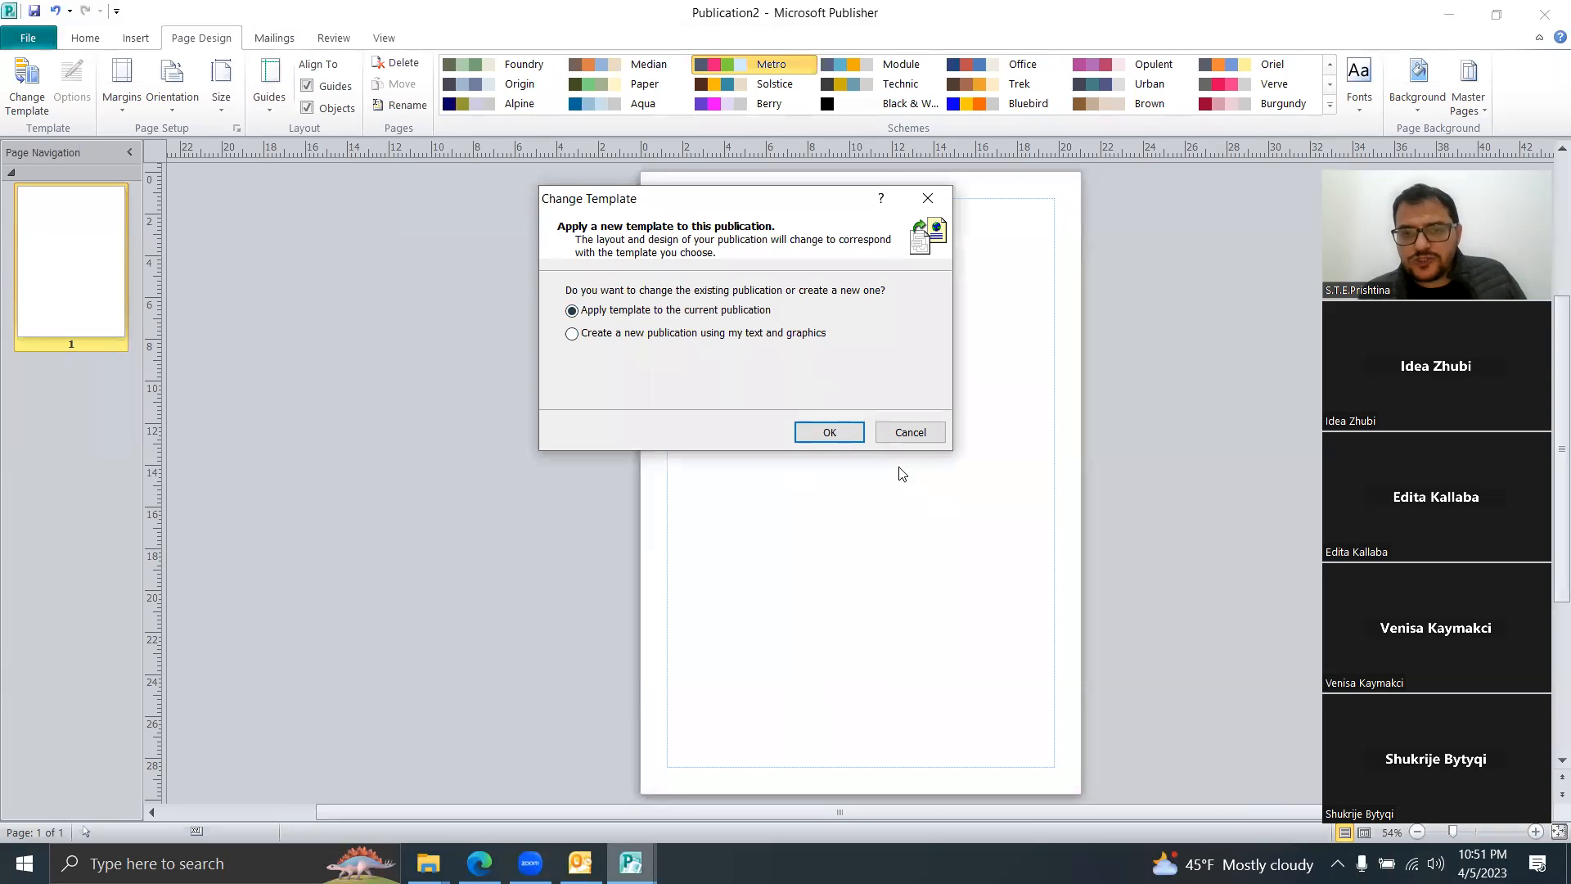
{"action": "left_click", "coordinate": [848, 434]}
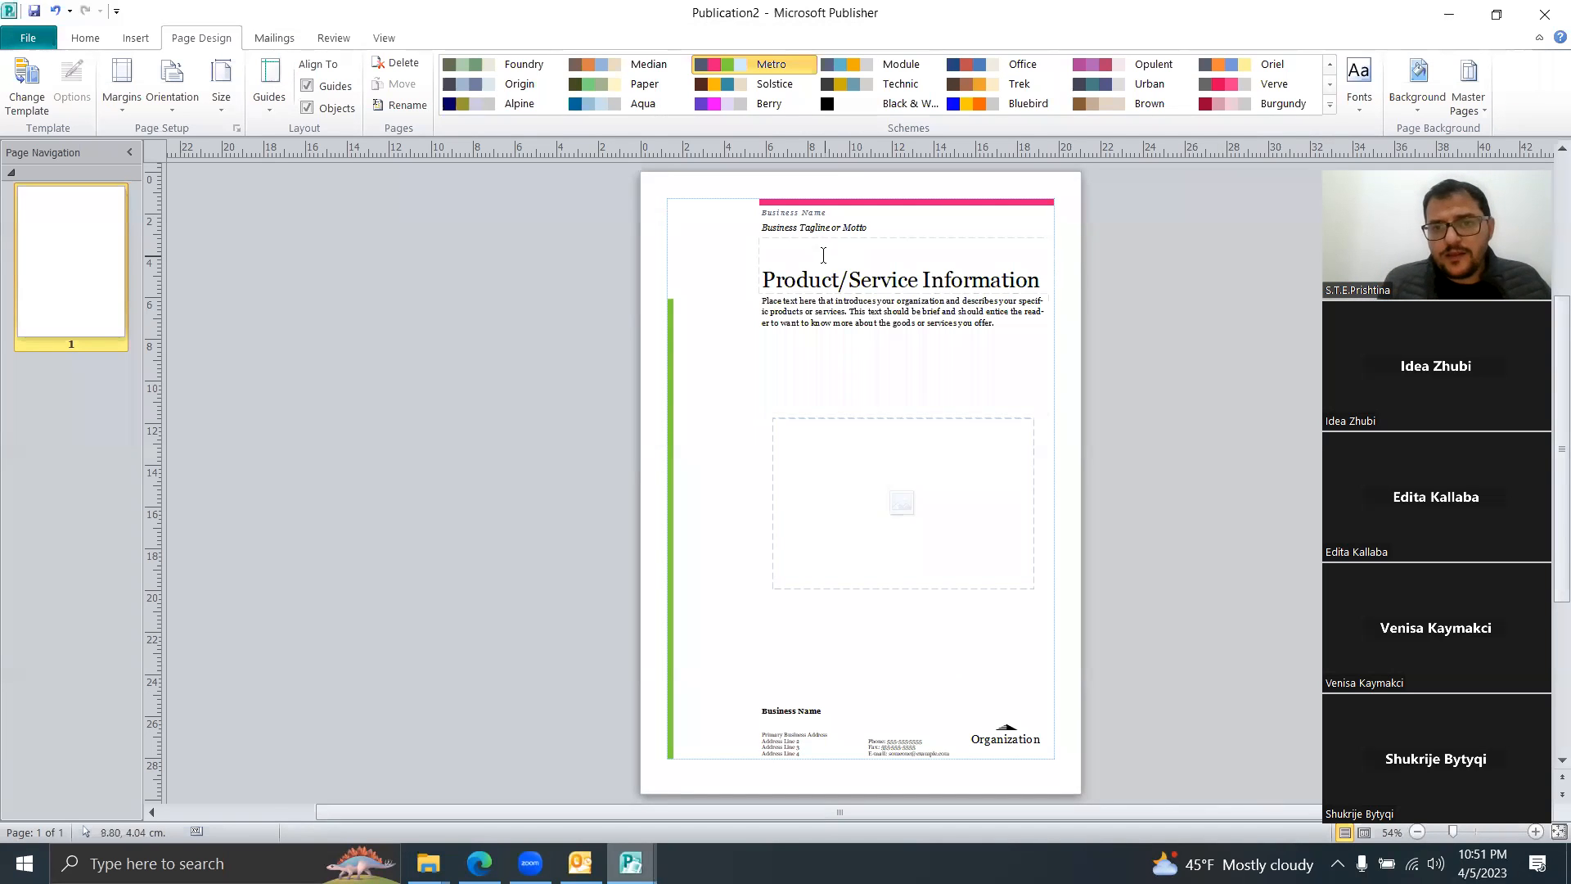
{"action": "left_click", "coordinate": [824, 280]}
{"action": "left_click", "coordinate": [885, 353]}
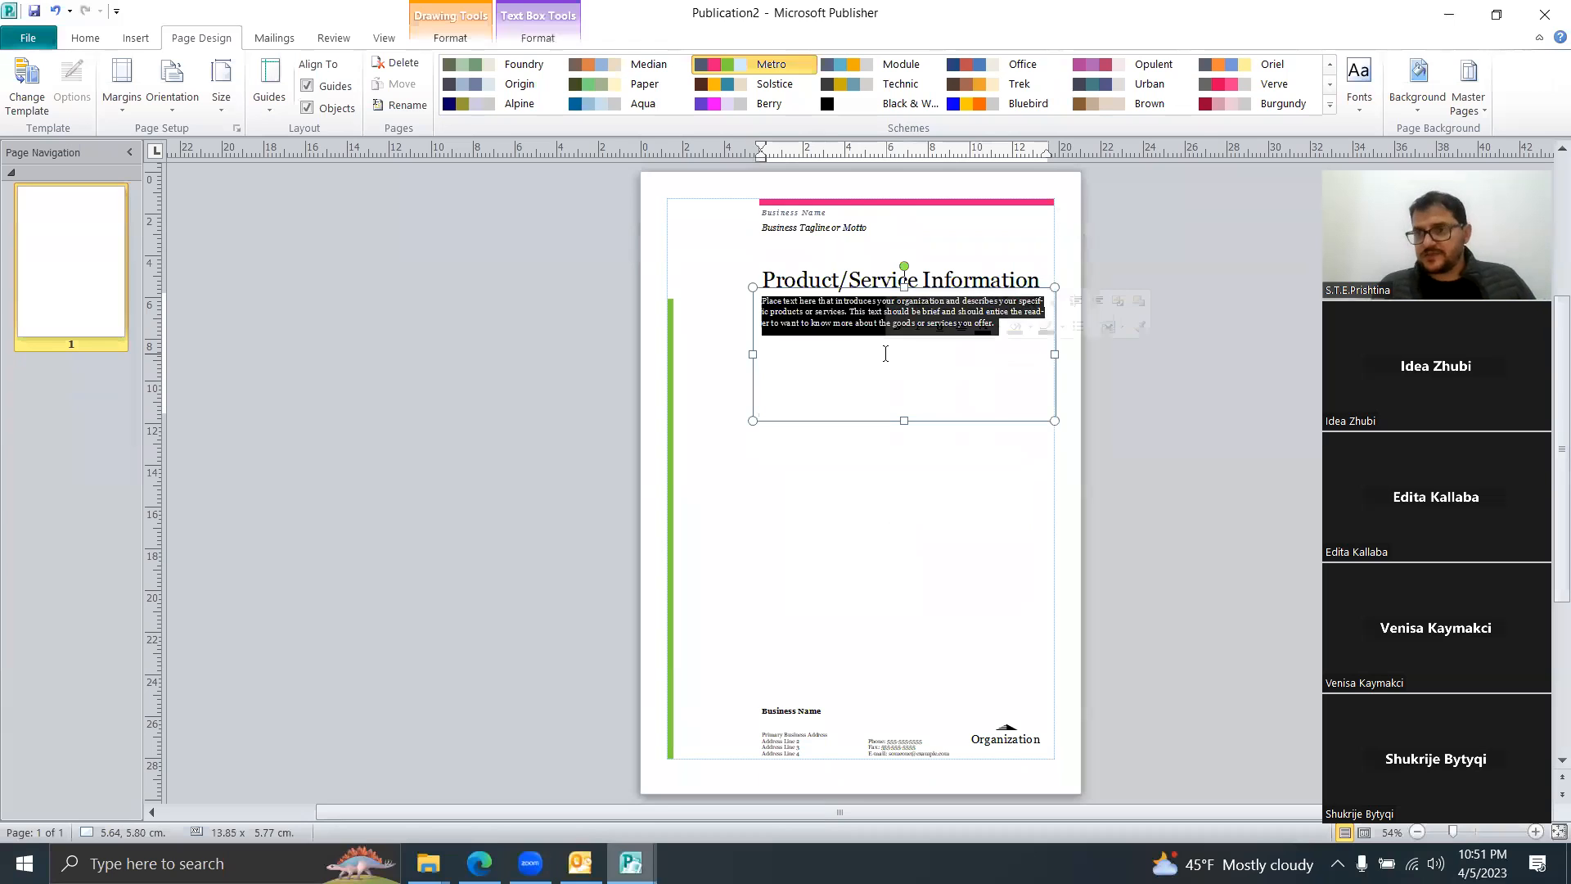
Step: Clear the selections on the Color Band flyer and close Publisher, bringing up the save-changes prompt
{"action": "left_click", "coordinate": [136, 39]}
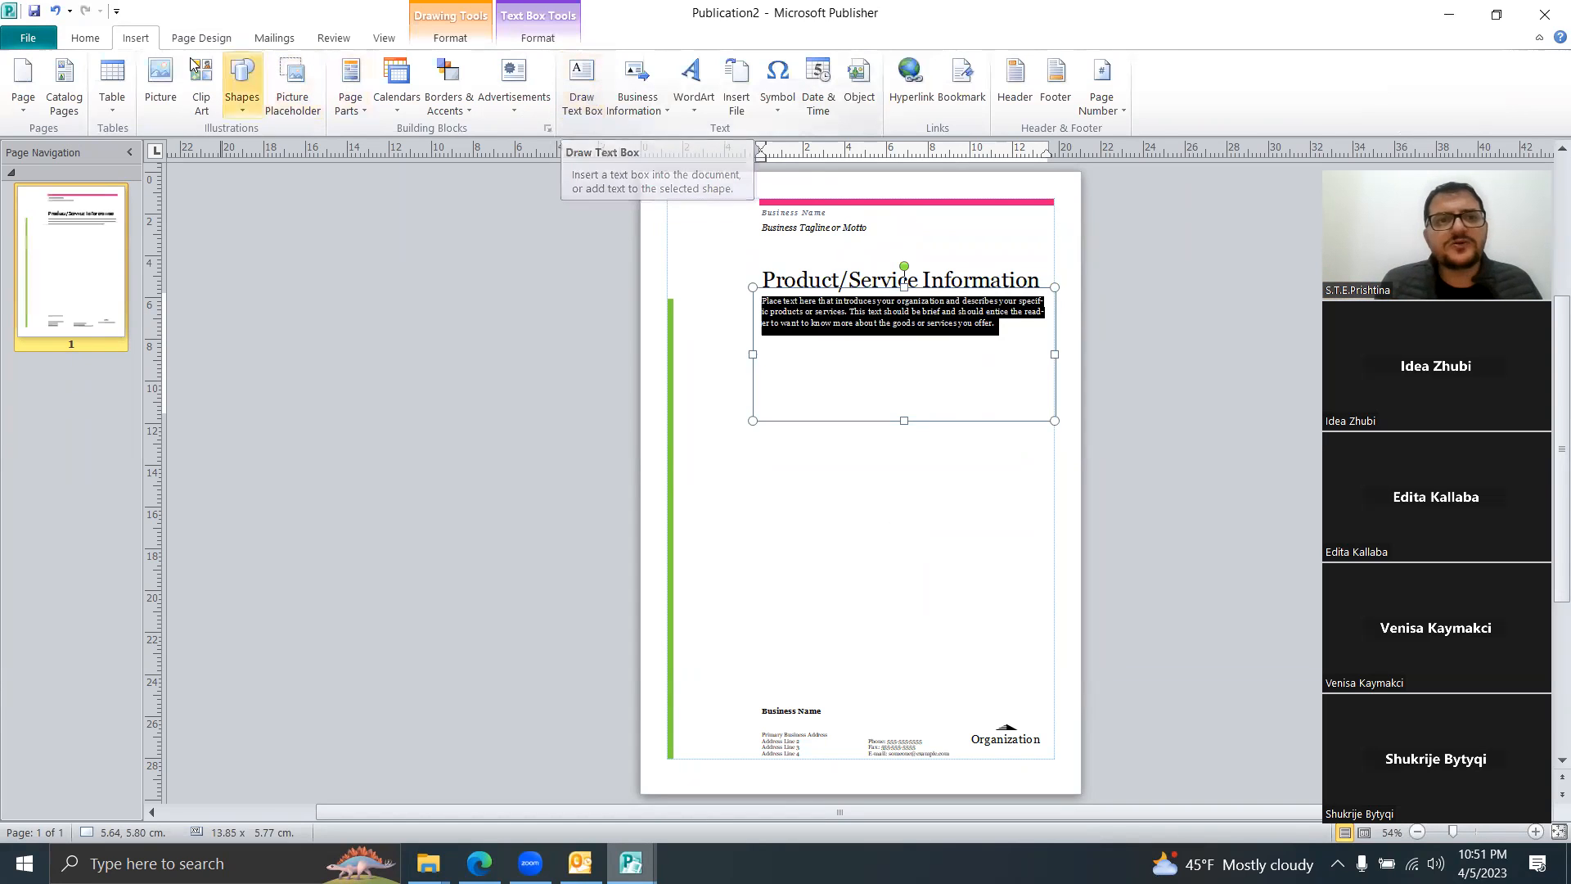
{"action": "key", "text": "Escape"}
{"action": "left_click", "coordinate": [803, 201]}
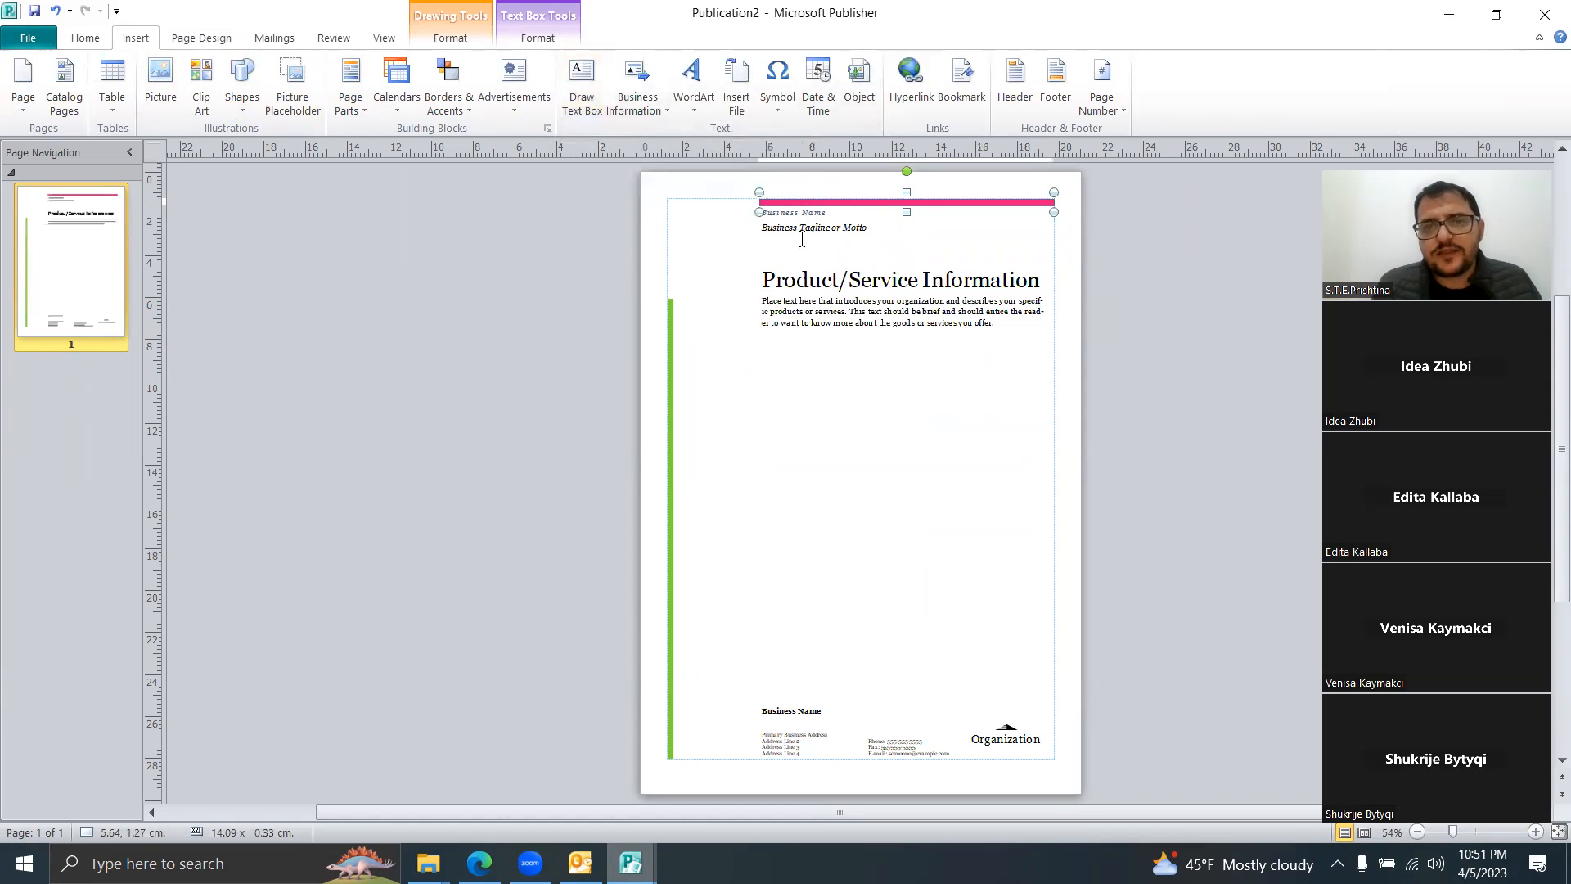
{"action": "left_click", "coordinate": [666, 393]}
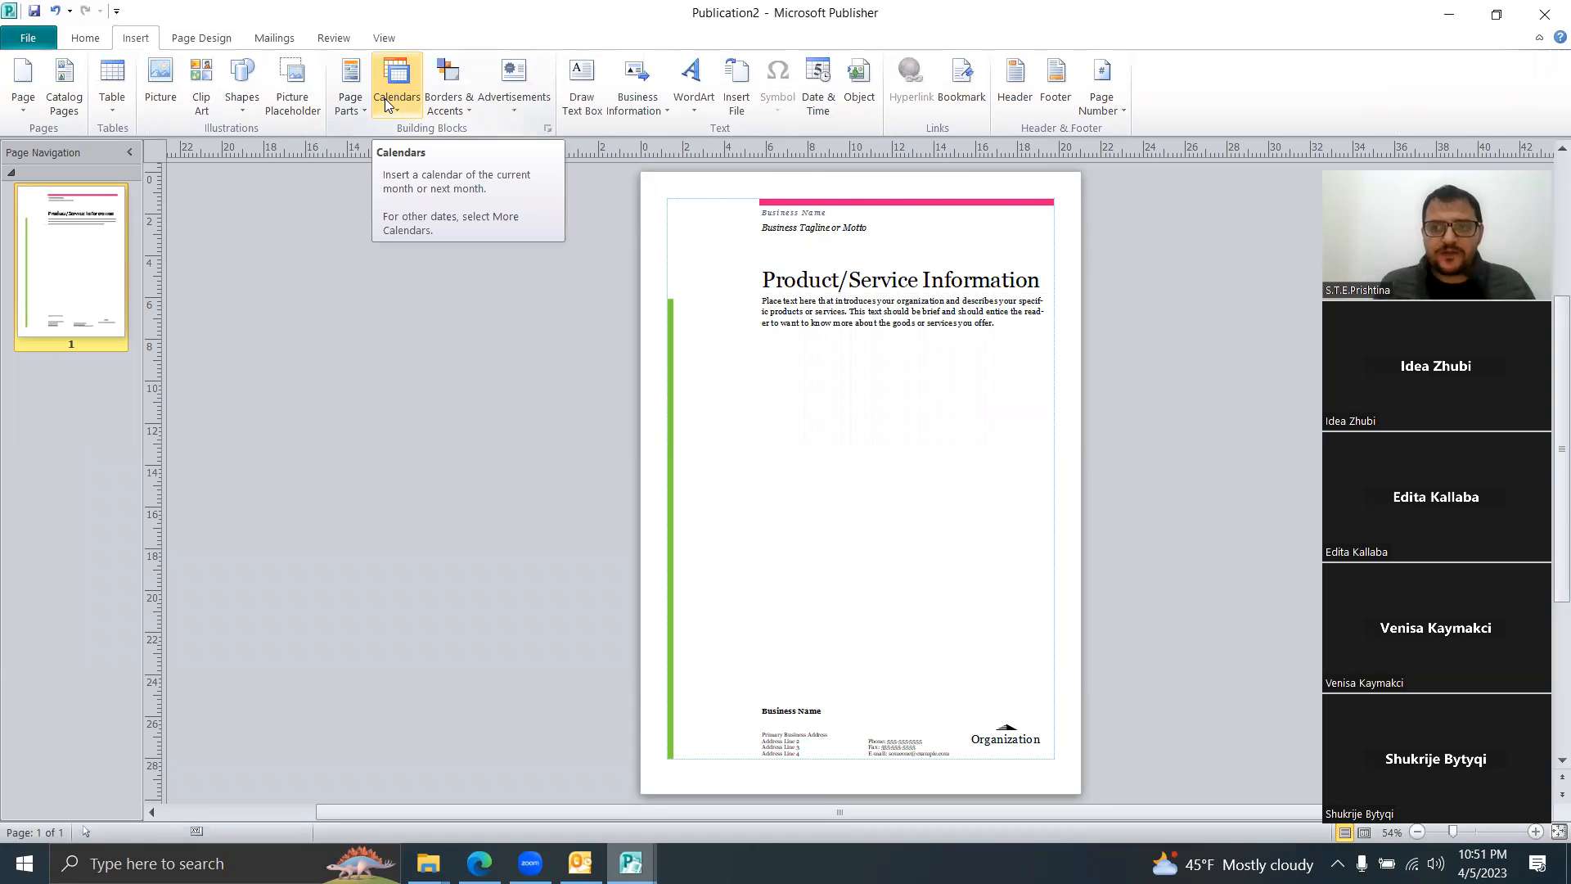
{"action": "left_click", "coordinate": [1547, 13]}
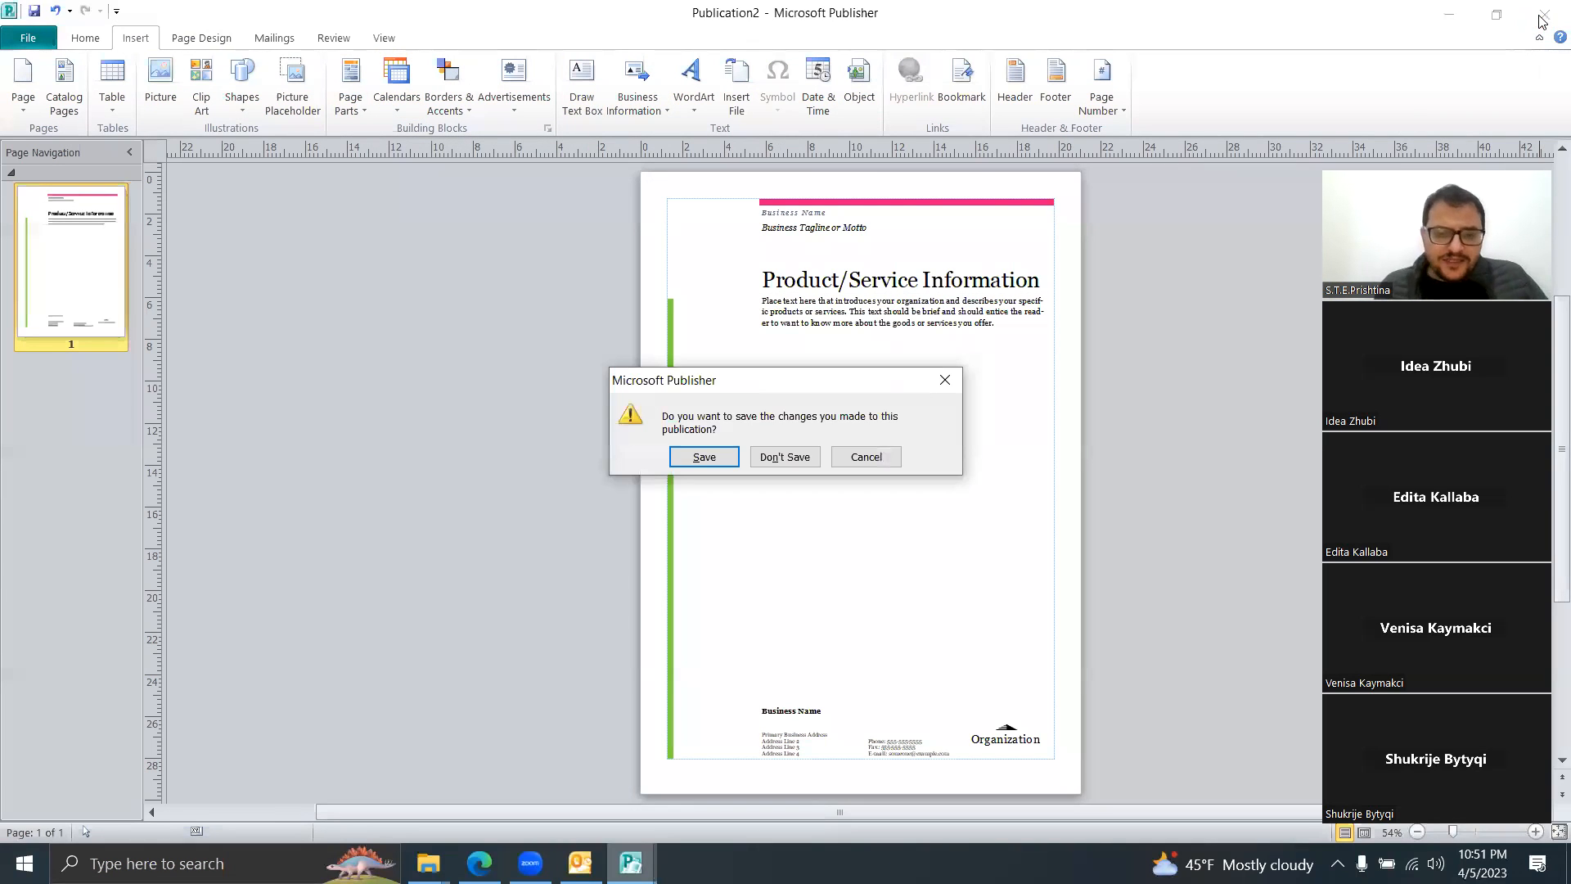